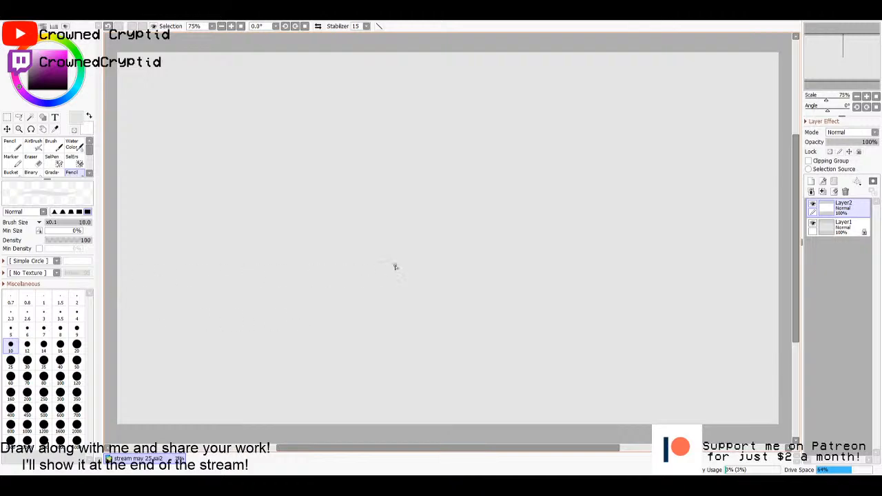
# - Draw a frog's two bulging eyes with pupils and a wide oval mouth in black with a size 10 pencil
pyautogui.moveTo(35, 78); pyautogui.dragTo(31, 134)
pyautogui.moveTo(378, 221)
pyautogui.mouseDown()
pyautogui.moveTo(416, 164)
pyautogui.moveTo(429, 214)
pyautogui.mouseUp()
pyautogui.moveTo(424, 178)
pyautogui.mouseDown()
pyautogui.moveTo(485, 199)
pyautogui.moveTo(457, 273)
pyautogui.moveTo(488, 246)
pyautogui.moveTo(407, 260)
pyautogui.mouseUp()
pyautogui.moveTo(423, 194)
pyautogui.mouseDown()
pyautogui.moveTo(402, 202)
pyautogui.moveTo(425, 204)
pyautogui.moveTo(398, 208)
pyautogui.moveTo(422, 205)
pyautogui.mouseUp()
pyautogui.moveTo(481, 176)
pyautogui.mouseDown()
pyautogui.moveTo(454, 184)
pyautogui.moveTo(482, 194)
pyautogui.moveTo(471, 178)
pyautogui.moveTo(470, 192)
pyautogui.mouseUp()
pyautogui.moveTo(417, 187); pyautogui.dragTo(408, 200)
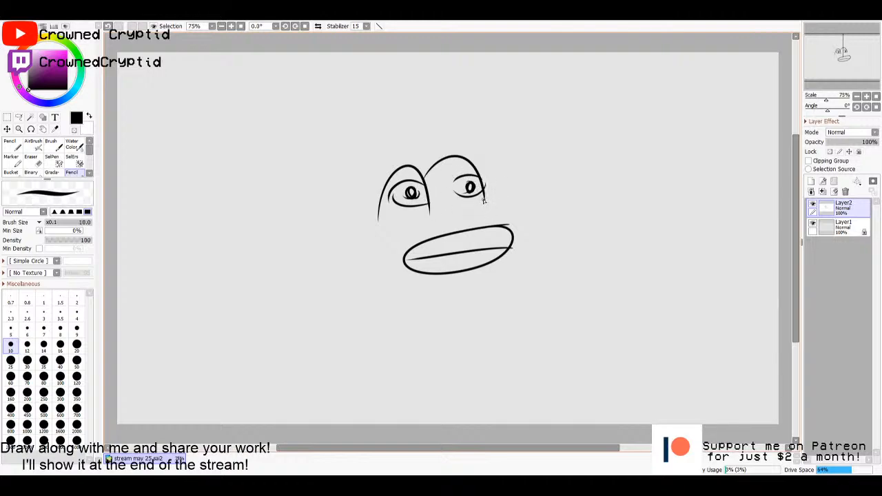
# - Outline the frog's head around the eyes and mouth, add an oval collar beneath it, and draw the body sides
pyautogui.moveTo(484, 200); pyautogui.dragTo(514, 243)
pyautogui.moveTo(382, 212); pyautogui.dragTo(377, 304)
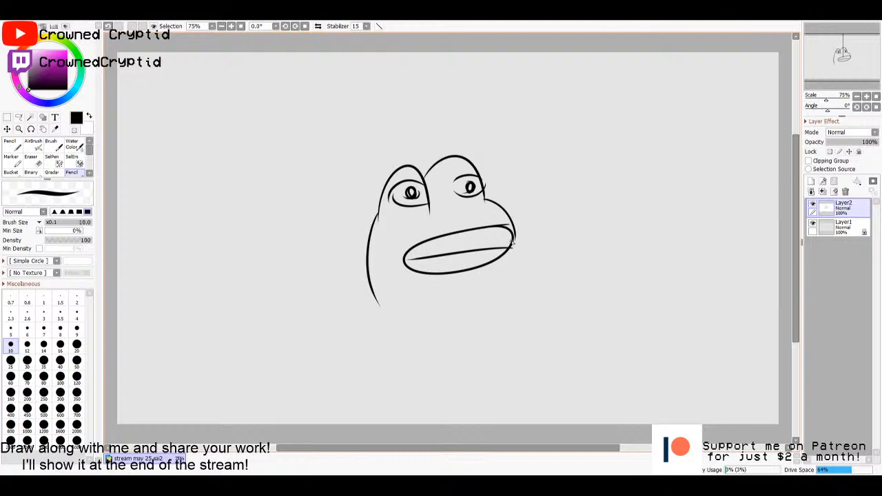
pyautogui.moveTo(513, 243)
pyautogui.mouseDown()
pyautogui.moveTo(513, 299)
pyautogui.moveTo(368, 312)
pyautogui.moveTo(494, 315)
pyautogui.moveTo(485, 292)
pyautogui.mouseUp()
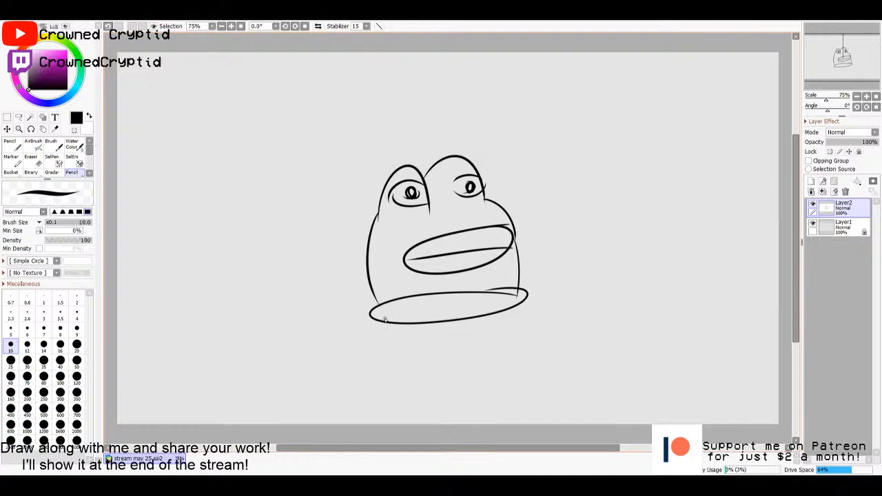
pyautogui.moveTo(385, 319); pyautogui.dragTo(379, 422)
pyautogui.moveTo(507, 304); pyautogui.dragTo(520, 423)
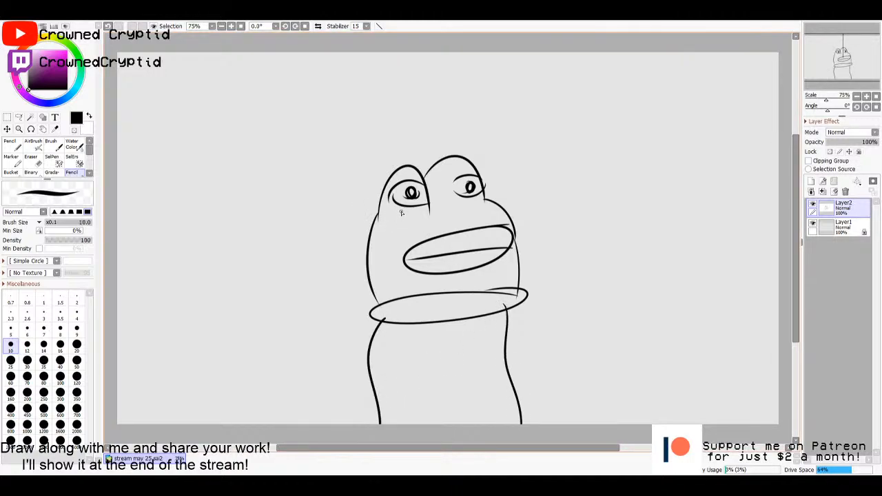
# - Draw tear streaks running from the frog's eyes past the mouth, and move the drawing to the canvas's left side
pyautogui.moveTo(402, 210); pyautogui.dragTo(403, 252)
pyautogui.moveTo(421, 205); pyautogui.dragTo(422, 238)
pyautogui.moveTo(468, 199)
pyautogui.mouseDown()
pyautogui.moveTo(467, 231)
pyautogui.moveTo(478, 233)
pyautogui.mouseUp()
pyautogui.moveTo(401, 272)
pyautogui.mouseDown()
pyautogui.moveTo(392, 303)
pyautogui.moveTo(413, 299)
pyautogui.mouseUp()
pyautogui.moveTo(478, 266); pyautogui.dragTo(478, 293)
pyautogui.moveTo(496, 266); pyautogui.dragTo(495, 290)
pyautogui.moveTo(572, 309)
pyautogui.mouseDown()
pyautogui.moveTo(484, 292)
pyautogui.moveTo(369, 308)
pyautogui.mouseUp()
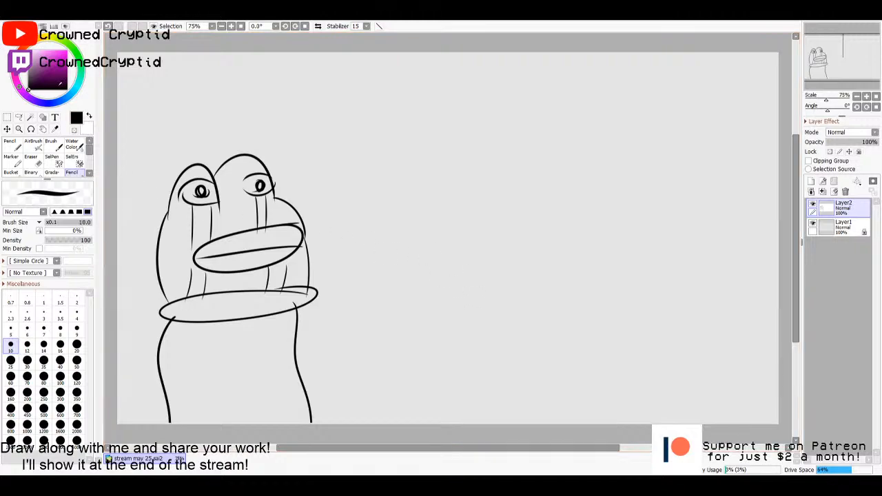
# - Draw a spiky-haired creature with a long body and clawed foot beside the frog, and fill its body solid black
pyautogui.moveTo(63, 77)
pyautogui.mouseDown()
pyautogui.moveTo(61, 69)
pyautogui.moveTo(3, 112)
pyautogui.mouseUp()
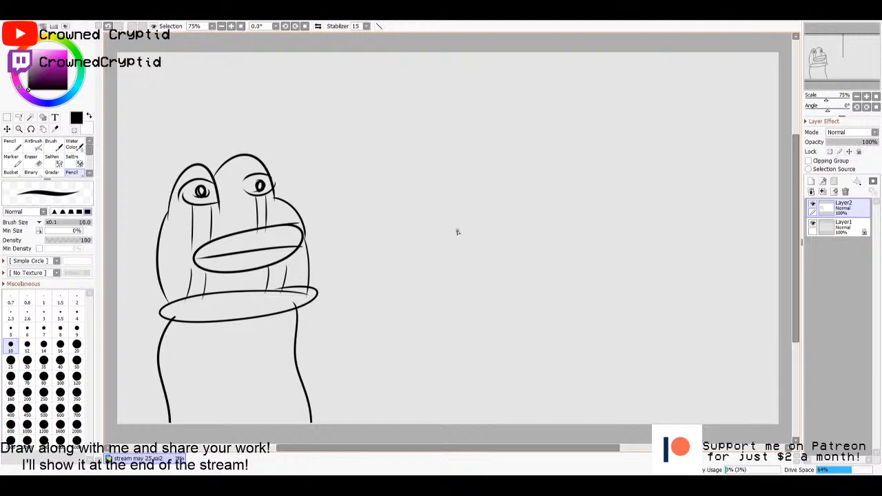
pyautogui.moveTo(488, 181)
pyautogui.mouseDown()
pyautogui.moveTo(457, 198)
pyautogui.moveTo(491, 207)
pyautogui.moveTo(455, 226)
pyautogui.moveTo(490, 228)
pyautogui.moveTo(453, 249)
pyautogui.moveTo(489, 252)
pyautogui.mouseUp()
pyautogui.moveTo(489, 186)
pyautogui.mouseDown()
pyautogui.moveTo(489, 161)
pyautogui.moveTo(511, 184)
pyautogui.moveTo(507, 137)
pyautogui.moveTo(535, 184)
pyautogui.moveTo(534, 160)
pyautogui.moveTo(553, 190)
pyautogui.moveTo(575, 198)
pyautogui.moveTo(553, 209)
pyautogui.moveTo(580, 223)
pyautogui.moveTo(552, 230)
pyautogui.moveTo(550, 255)
pyautogui.mouseUp()
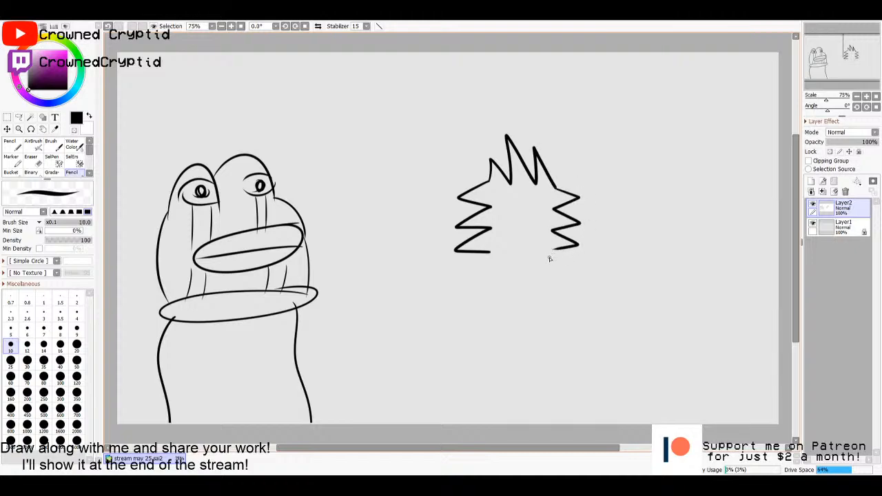
pyautogui.moveTo(486, 255)
pyautogui.mouseDown()
pyautogui.moveTo(470, 334)
pyautogui.moveTo(460, 341)
pyautogui.mouseUp()
pyautogui.moveTo(562, 248); pyautogui.dragTo(551, 349)
pyautogui.moveTo(461, 335)
pyautogui.mouseDown()
pyautogui.moveTo(422, 346)
pyautogui.moveTo(460, 362)
pyautogui.moveTo(531, 359)
pyautogui.moveTo(554, 343)
pyautogui.mouseUp()
pyautogui.press('g')
pyautogui.click(525, 303)
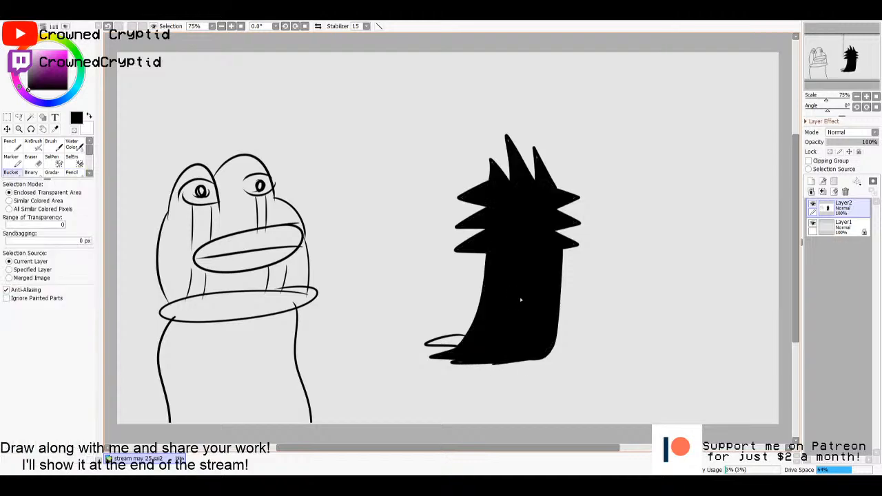
pyautogui.press('n')
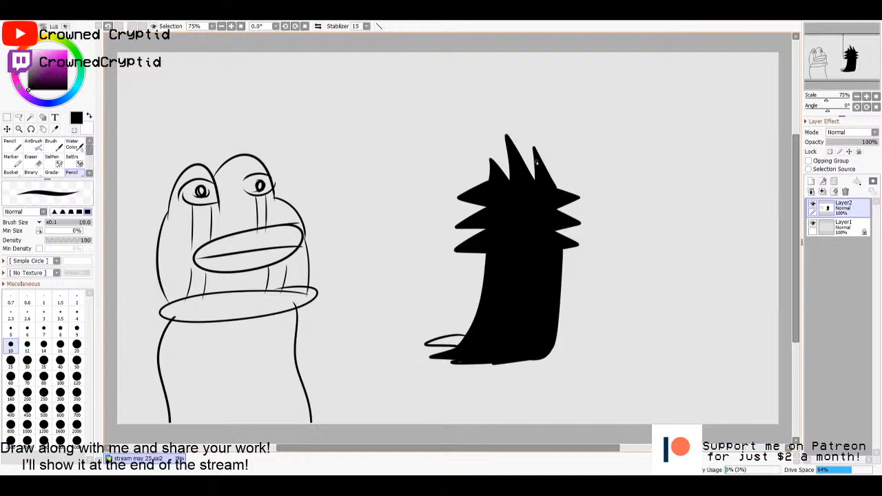
# - Draw the black creature's eyes and smiling mouth in white at brush size 20, and add black pupils at size 10
pyautogui.press('x')
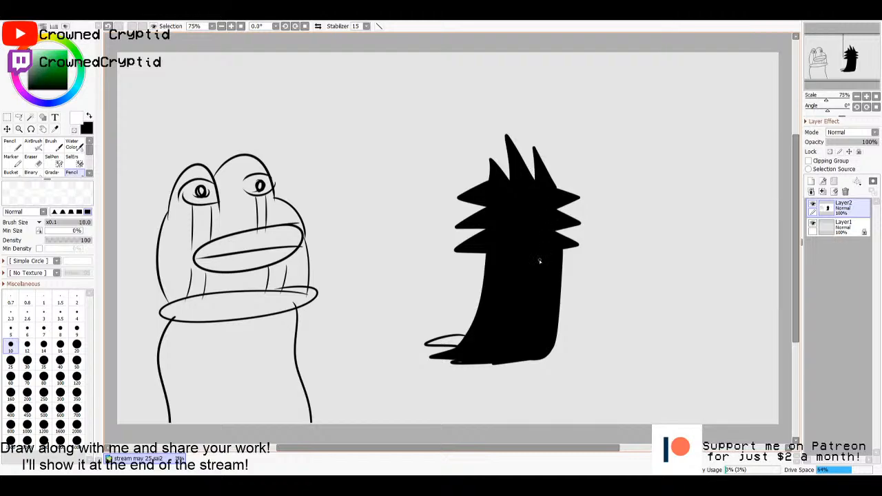
pyautogui.click(76, 344)
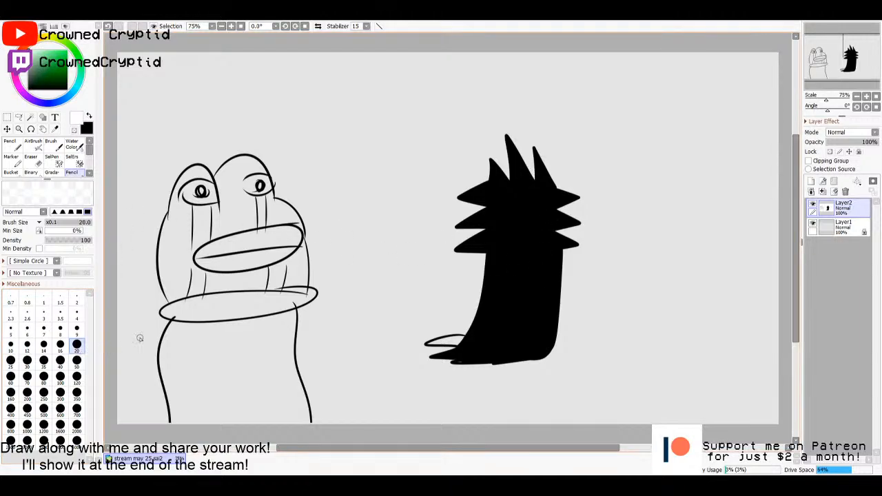
pyautogui.click(547, 203)
pyautogui.moveTo(539, 202)
pyautogui.mouseDown()
pyautogui.moveTo(544, 215)
pyautogui.moveTo(505, 210)
pyautogui.moveTo(544, 236)
pyautogui.mouseUp()
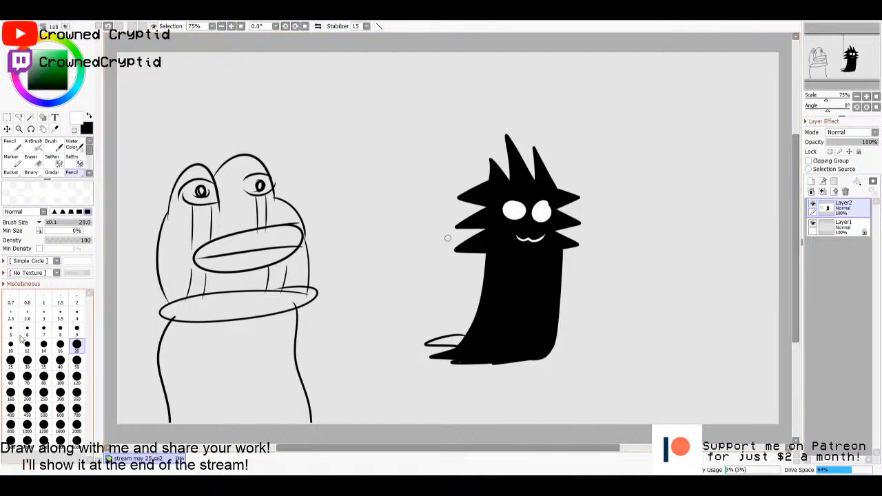
pyautogui.click(10, 344)
pyautogui.click(29, 90)
pyautogui.moveTo(514, 206); pyautogui.dragTo(544, 214)
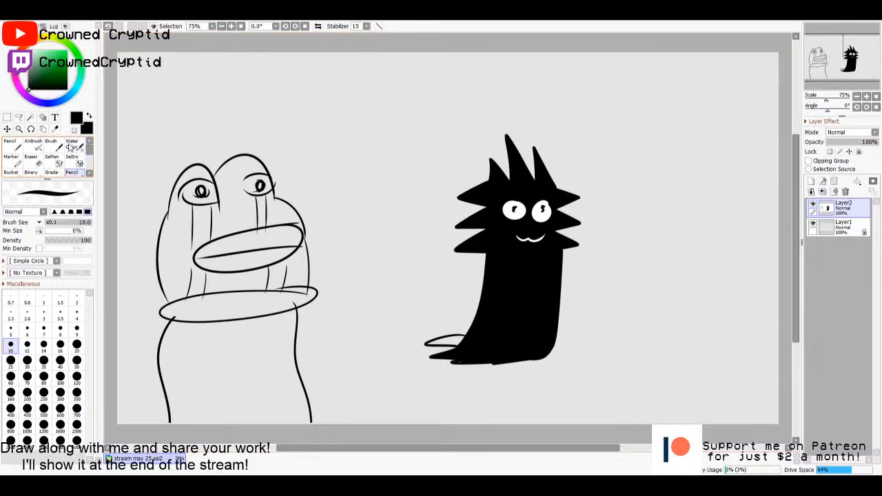
pyautogui.click(10, 144)
pyautogui.click(74, 166)
pyautogui.click(57, 172)
pyautogui.click(69, 171)
pyautogui.click(18, 148)
pyautogui.click(56, 171)
pyautogui.click(69, 172)
pyautogui.click(16, 173)
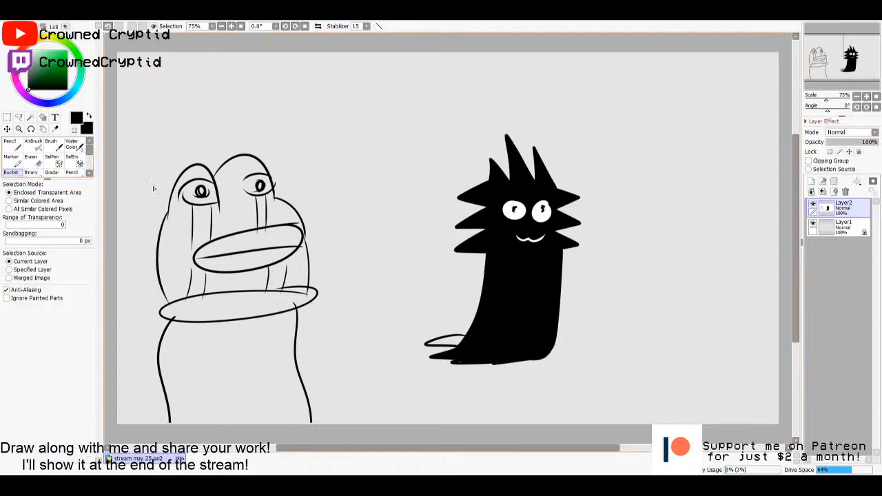
pyautogui.press('n')
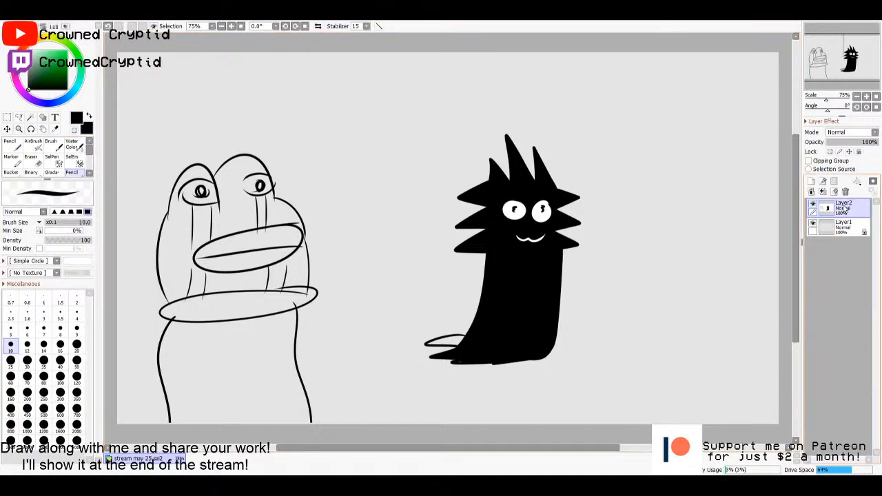
# - Fill the remaining outlined toe on the creature's foot with black
pyautogui.press('g')
pyautogui.click(456, 343)
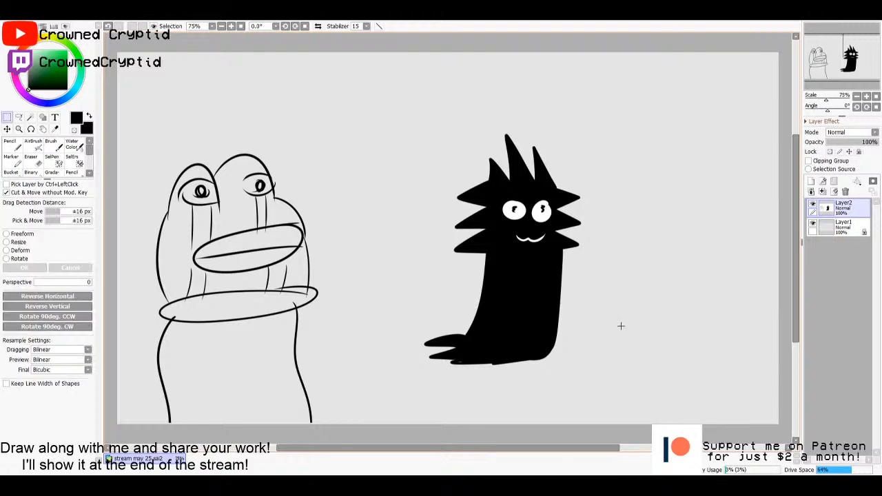
pyautogui.press('n')
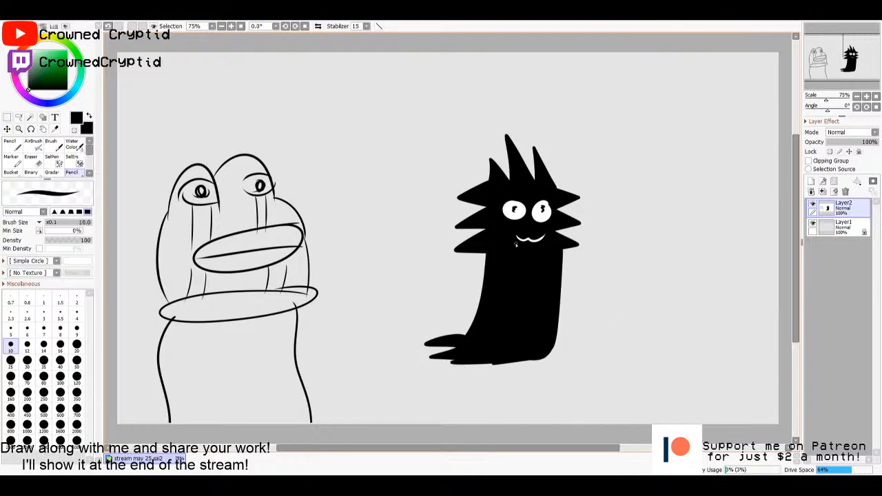
pyautogui.press('m')
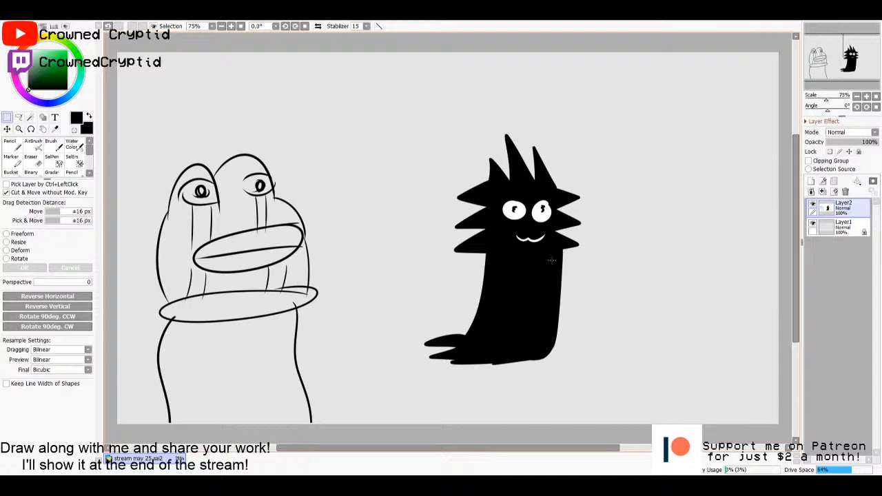
pyautogui.press('g')
pyautogui.press('n')
pyautogui.press('b')
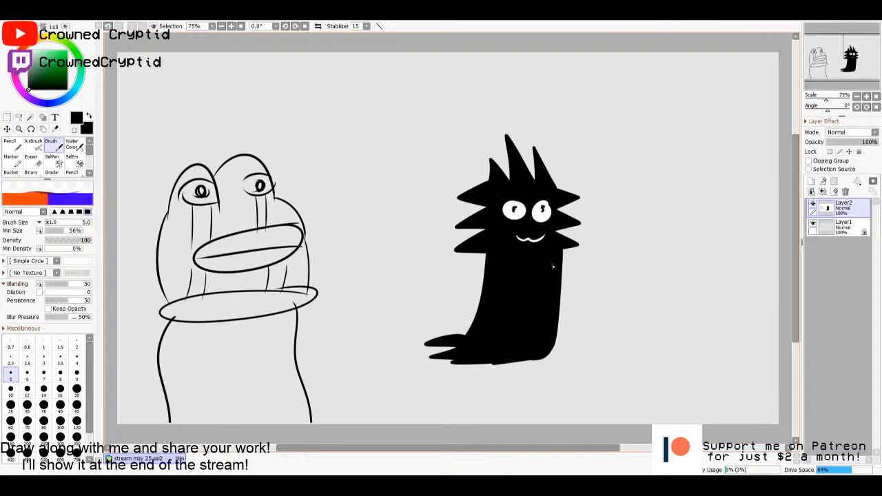
pyautogui.press('m')
pyautogui.press('n')
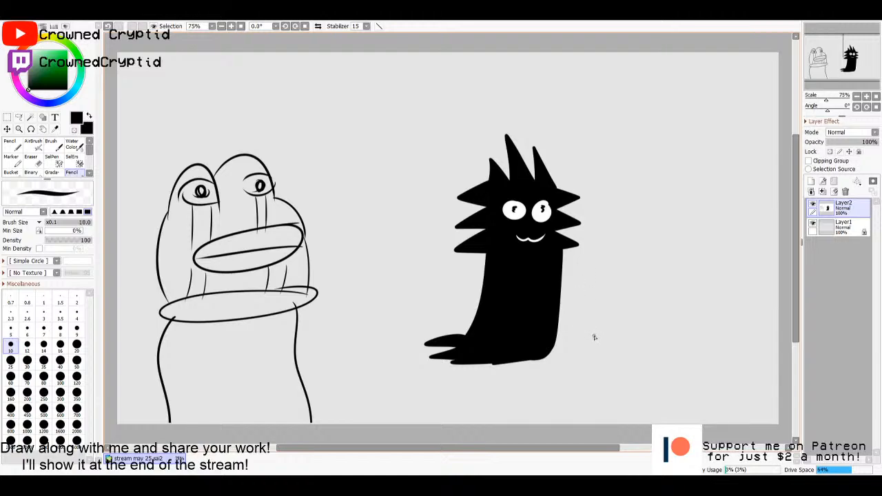
# - Outline a small cat with ears and a tail beside the creature, and add a new layer beneath the drawing layer
pyautogui.moveTo(588, 352)
pyautogui.mouseDown()
pyautogui.moveTo(577, 308)
pyautogui.moveTo(611, 319)
pyautogui.moveTo(599, 297)
pyautogui.moveTo(624, 322)
pyautogui.moveTo(627, 354)
pyautogui.moveTo(590, 350)
pyautogui.mouseUp()
pyautogui.press('g')
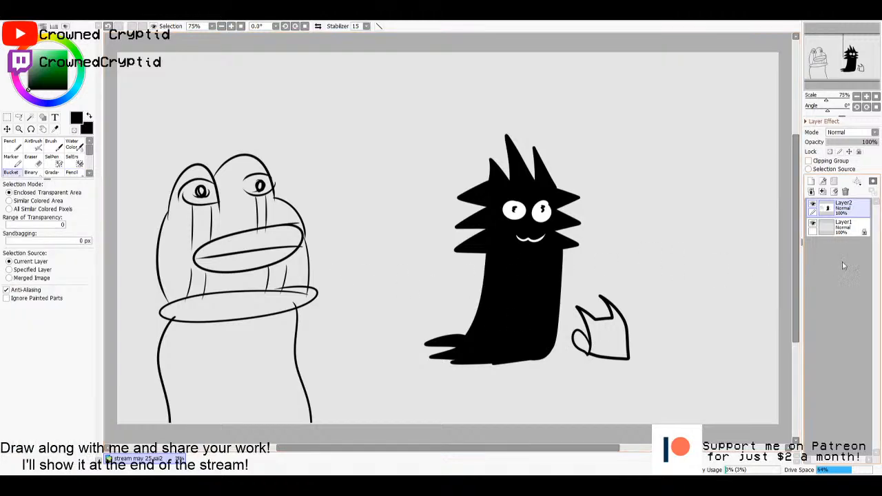
pyautogui.click(844, 228)
pyautogui.click(811, 181)
pyautogui.click(825, 211)
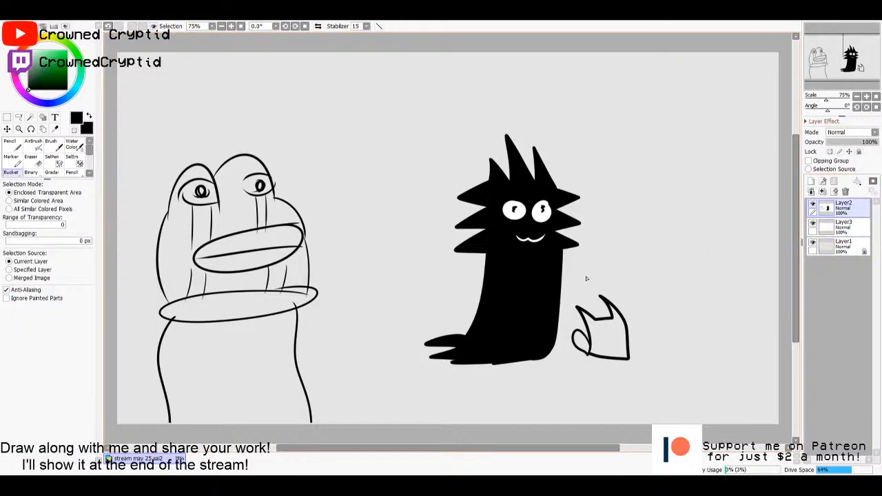
# - Select the cat's body and tail with the Magic Wand and fill them with orange on the layer beneath
pyautogui.press('w')
pyautogui.click(601, 345)
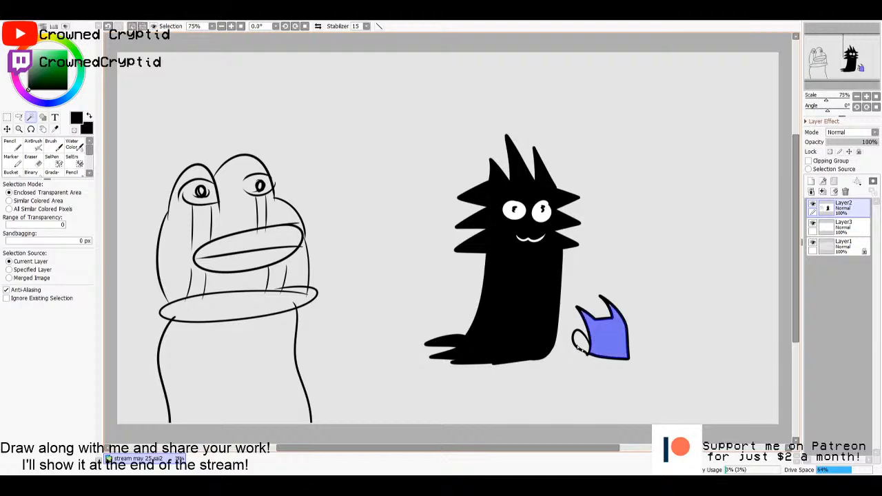
pyautogui.click(845, 228)
pyautogui.press('g')
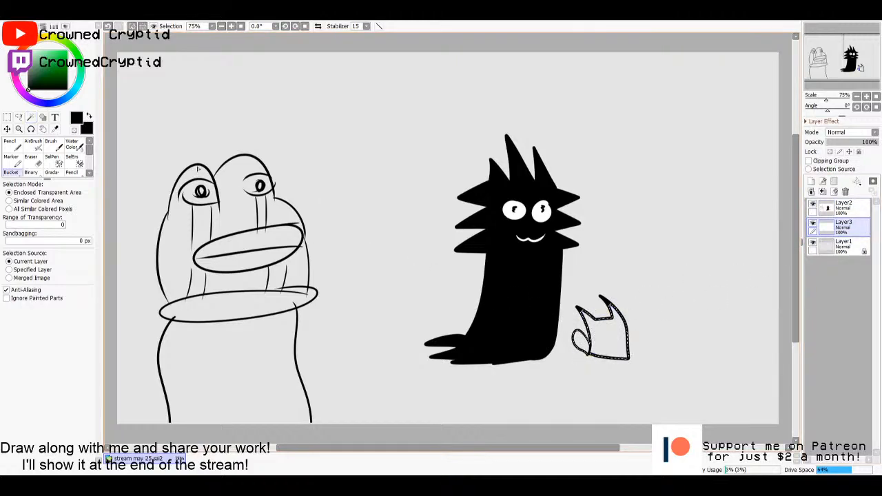
pyautogui.click(23, 47)
pyautogui.click(47, 59)
pyautogui.moveTo(50, 58)
pyautogui.mouseDown()
pyautogui.moveTo(68, 56)
pyautogui.moveTo(65, 50)
pyautogui.mouseUp()
pyautogui.click(30, 41)
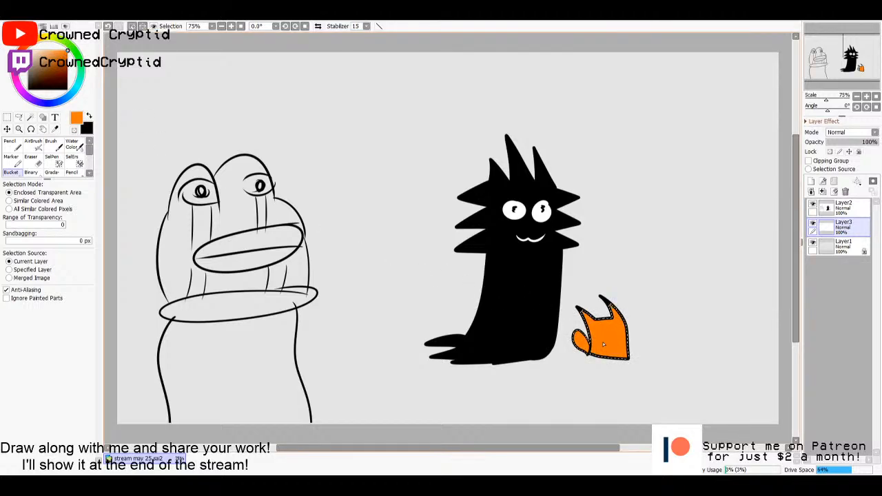
# - Clear the selection and merge the line-art layer down into the orange fill layer
pyautogui.press('m')
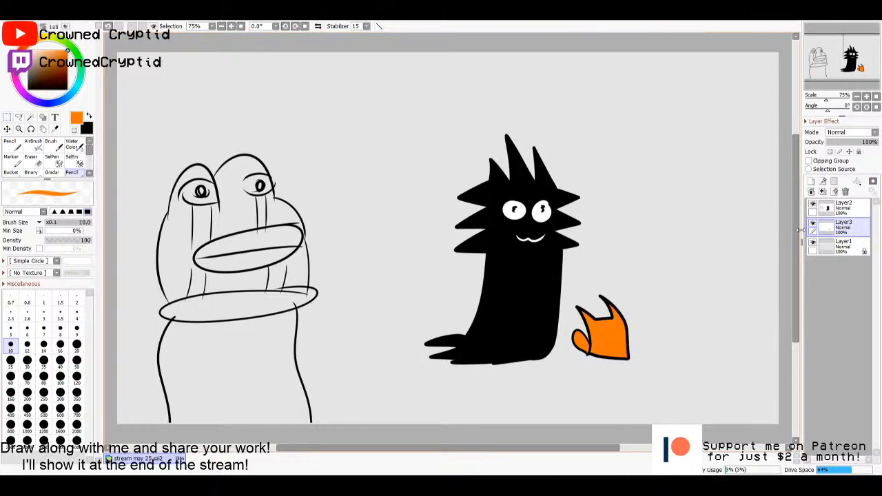
pyautogui.click(832, 209)
pyautogui.hotkey('ctrl', 'e')
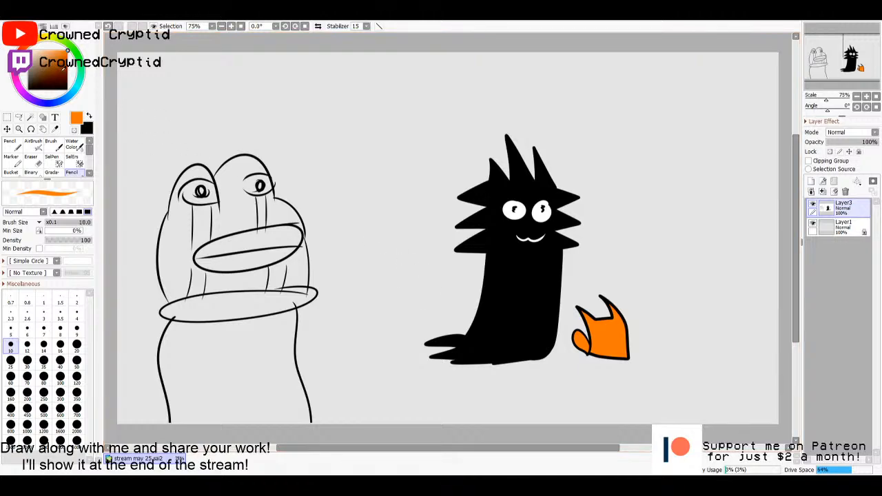
# - Pick the black outline colour and draw eyes, a smiling mouth and whiskers on the orange cat
pyautogui.keyDown('alt'); pyautogui.click(579, 309); pyautogui.keyUp('alt')
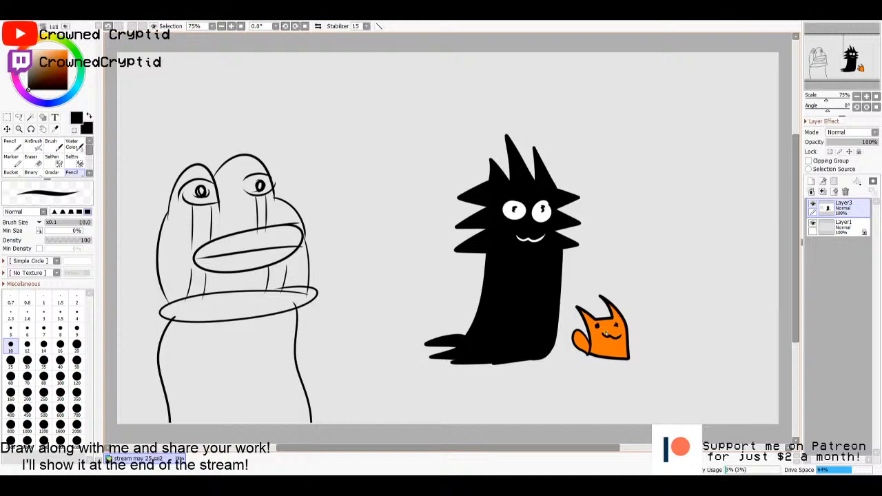
pyautogui.moveTo(626, 326); pyautogui.dragTo(644, 321)
pyautogui.moveTo(627, 330); pyautogui.dragTo(645, 335)
pyautogui.moveTo(583, 323); pyautogui.dragTo(575, 319)
# - Hide the layer with the finished characters and add a new empty layer above it
pyautogui.click(813, 204)
pyautogui.click(811, 181)
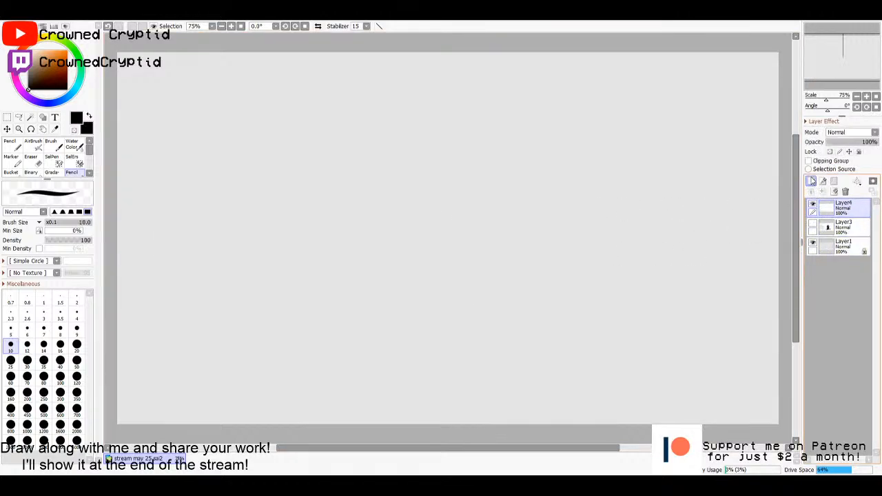
pyautogui.click(813, 223)
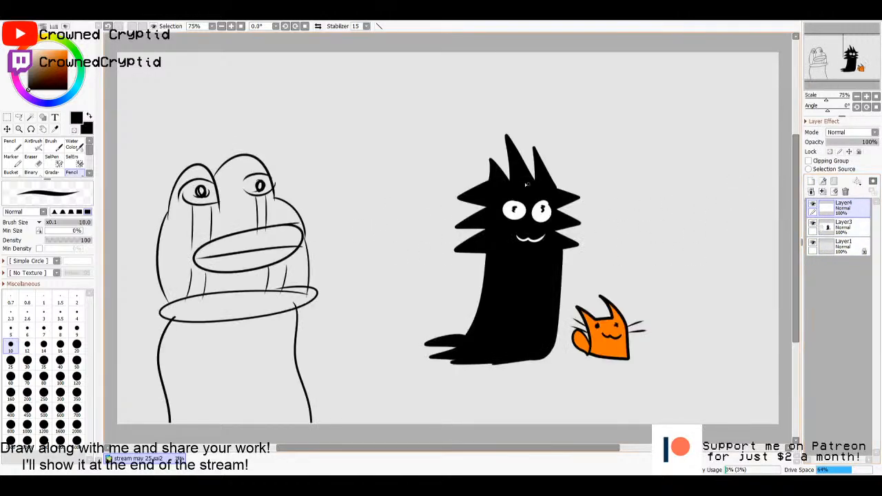
pyautogui.click(813, 224)
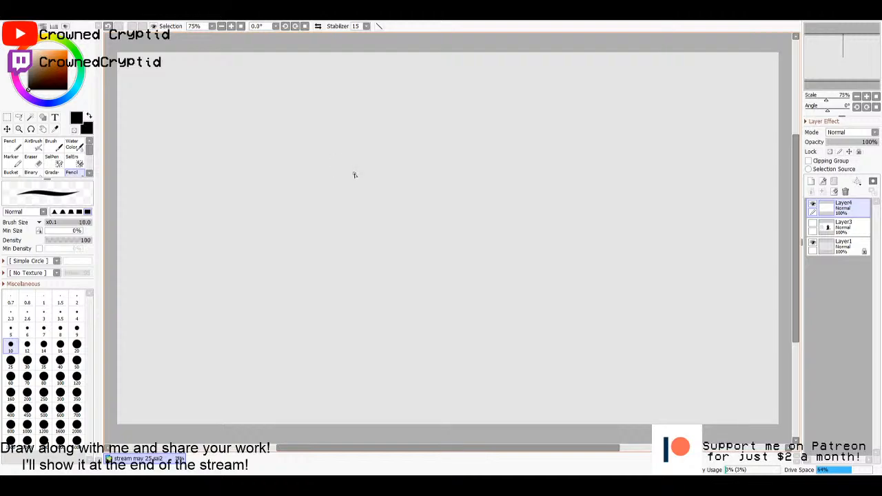
# - Draw a larger spiky-haired creature with an outstretched clawed foot on the new layer, and fill it solid black
pyautogui.moveTo(354, 175)
pyautogui.mouseDown()
pyautogui.moveTo(328, 182)
pyautogui.moveTo(367, 204)
pyautogui.moveTo(321, 221)
pyautogui.moveTo(367, 224)
pyautogui.moveTo(338, 243)
pyautogui.moveTo(368, 242)
pyautogui.mouseUp()
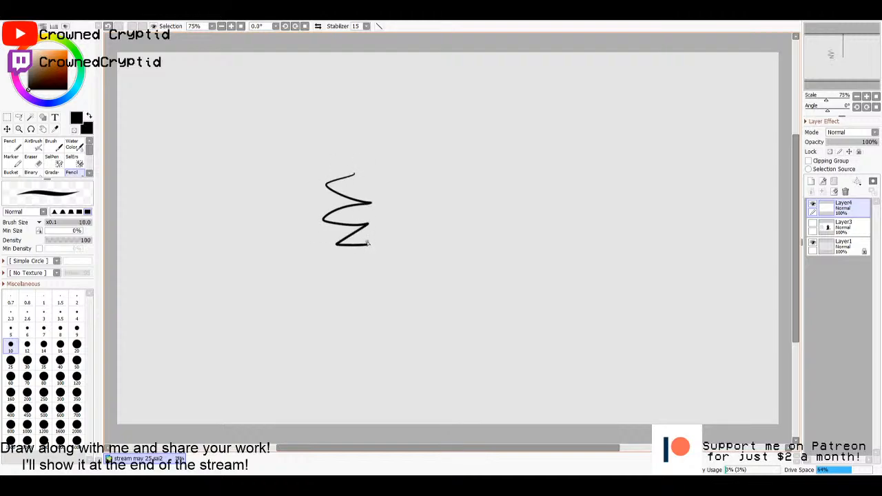
pyautogui.moveTo(356, 173)
pyautogui.mouseDown()
pyautogui.moveTo(357, 145)
pyautogui.moveTo(372, 163)
pyautogui.moveTo(378, 132)
pyautogui.moveTo(395, 146)
pyautogui.moveTo(394, 157)
pyautogui.moveTo(401, 133)
pyautogui.moveTo(406, 160)
pyautogui.moveTo(442, 182)
pyautogui.moveTo(420, 193)
pyautogui.moveTo(445, 214)
pyautogui.moveTo(423, 220)
pyautogui.moveTo(421, 371)
pyautogui.moveTo(300, 376)
pyautogui.moveTo(322, 368)
pyautogui.moveTo(299, 361)
pyautogui.moveTo(352, 346)
pyautogui.moveTo(350, 260)
pyautogui.moveTo(371, 226)
pyautogui.mouseUp()
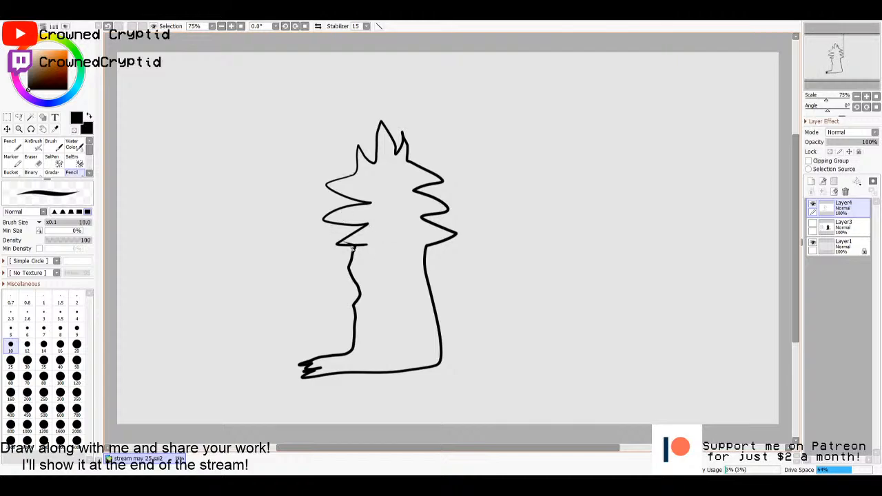
pyautogui.press('g')
pyautogui.click(357, 238)
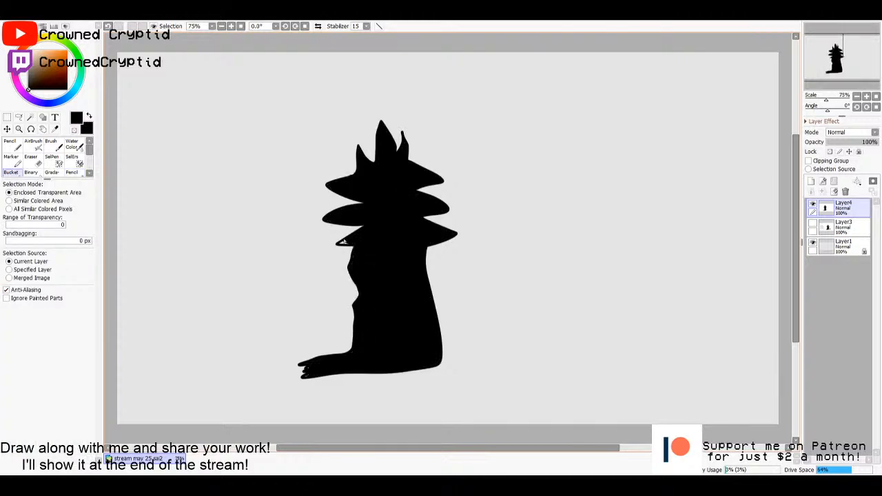
pyautogui.press('n')
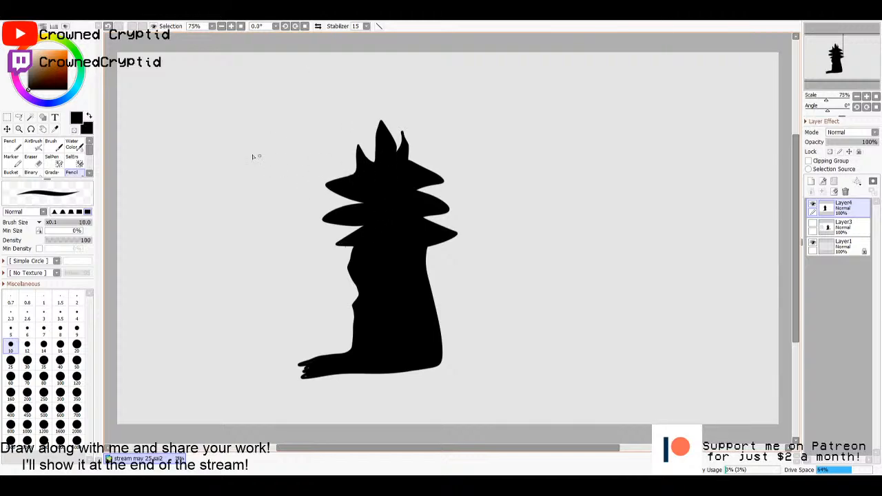
# - Draw white glasses and a small smile on the black creature's face with a size 20 pencil
pyautogui.press('c')
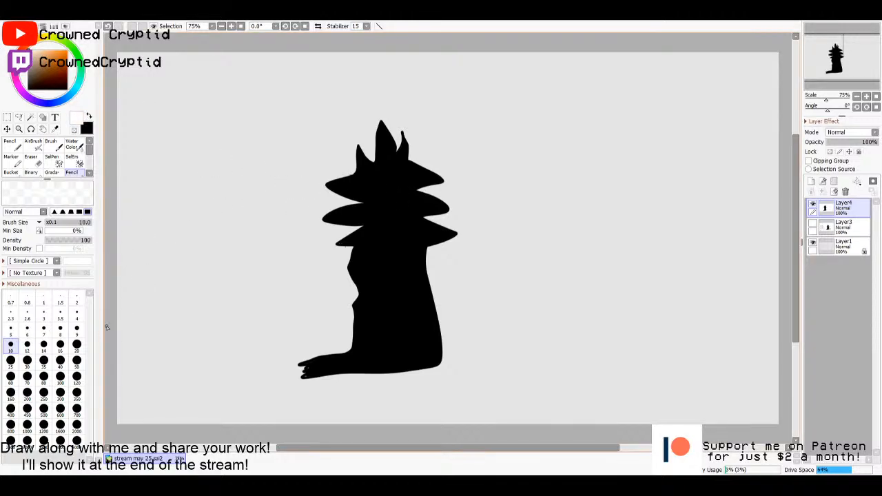
pyautogui.click(77, 344)
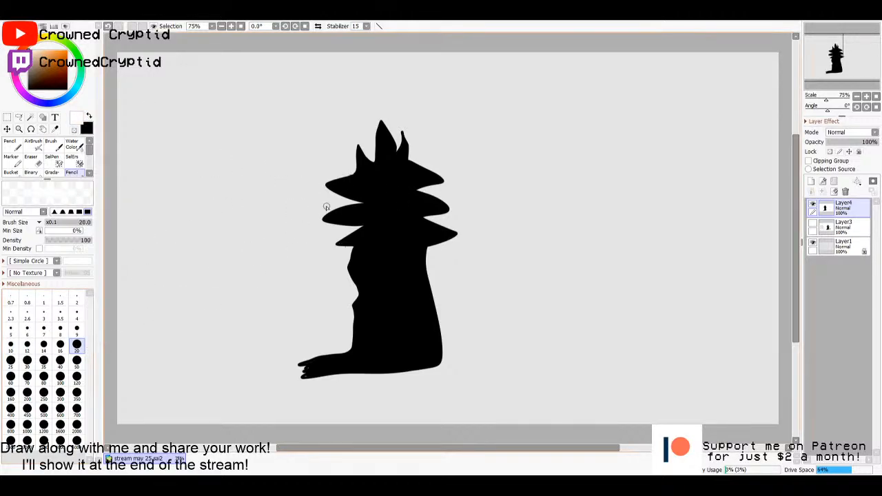
pyautogui.moveTo(398, 193)
pyautogui.mouseDown()
pyautogui.moveTo(348, 201)
pyautogui.moveTo(413, 196)
pyautogui.moveTo(389, 198)
pyautogui.moveTo(375, 224)
pyautogui.moveTo(387, 215)
pyautogui.moveTo(383, 197)
pyautogui.moveTo(363, 200)
pyautogui.moveTo(445, 195)
pyautogui.mouseUp()
pyautogui.moveTo(353, 199); pyautogui.dragTo(336, 204)
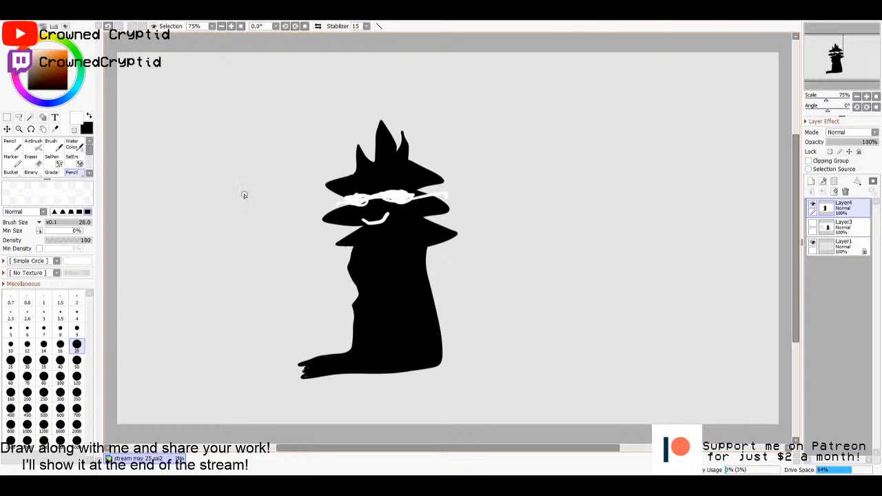
# - Switch back to black and handwrite the label "Left" beside the creature's hair
pyautogui.press('x')
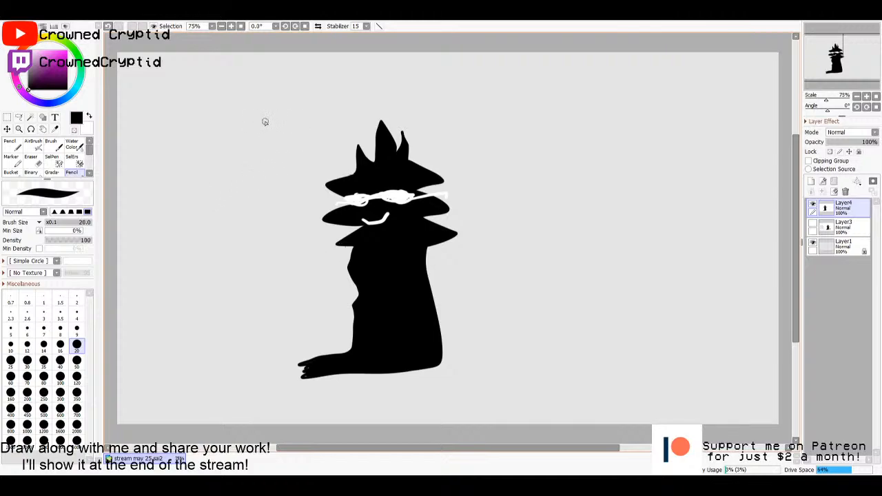
pyautogui.moveTo(253, 121)
pyautogui.mouseDown()
pyautogui.moveTo(271, 164)
pyautogui.moveTo(296, 159)
pyautogui.moveTo(281, 146)
pyautogui.moveTo(298, 157)
pyautogui.moveTo(291, 142)
pyautogui.moveTo(316, 157)
pyautogui.mouseUp()
pyautogui.moveTo(333, 122); pyautogui.dragTo(323, 158)
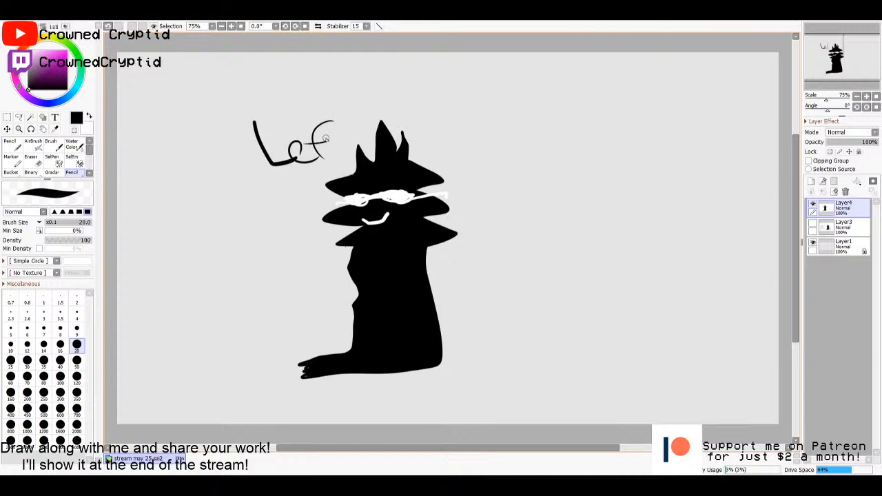
pyautogui.moveTo(337, 123)
pyautogui.mouseDown()
pyautogui.moveTo(332, 157)
pyautogui.moveTo(321, 142)
pyautogui.moveTo(348, 136)
pyautogui.mouseUp()
# - Outline a second spiky-haired creature with a clawed foot to the right of the first using a size 10 pencil, and fill it black
pyautogui.moveTo(591, 162)
pyautogui.mouseDown()
pyautogui.moveTo(600, 191)
pyautogui.moveTo(565, 232)
pyautogui.mouseUp()
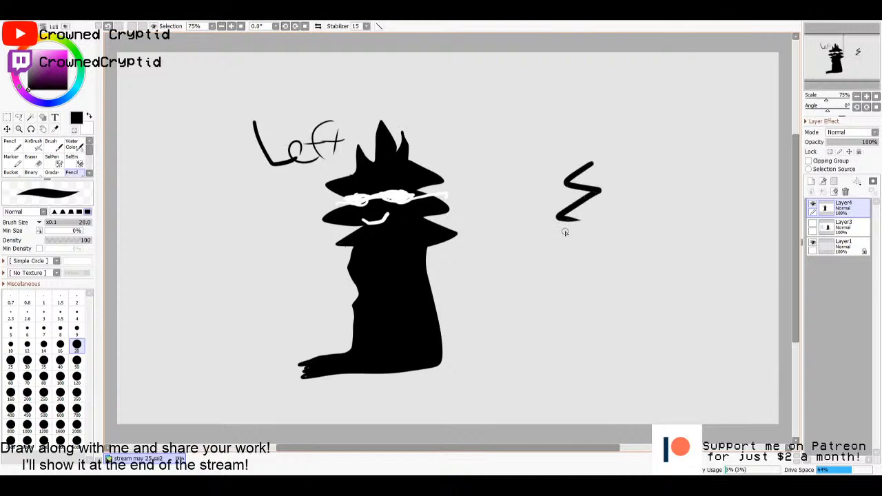
pyautogui.hotkey('ctrl', 'z')
pyautogui.click(10, 344)
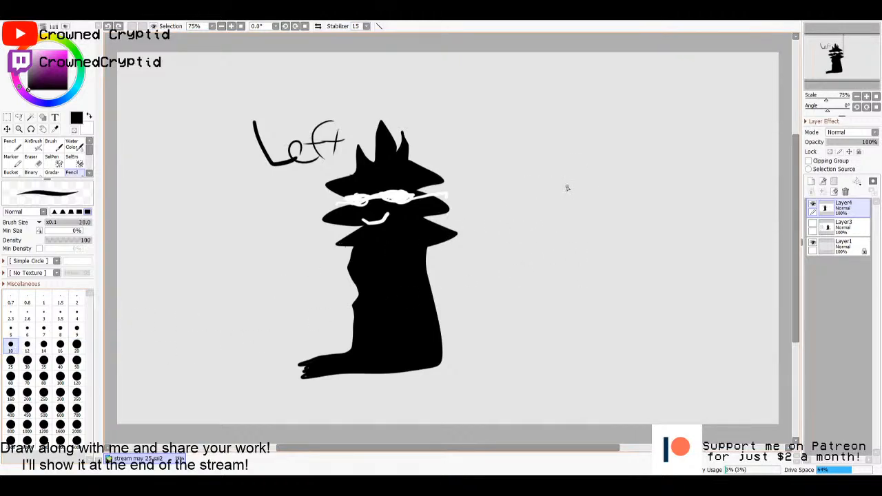
pyautogui.moveTo(591, 165)
pyautogui.mouseDown()
pyautogui.moveTo(567, 181)
pyautogui.moveTo(587, 194)
pyautogui.moveTo(587, 215)
pyautogui.moveTo(570, 244)
pyautogui.moveTo(585, 141)
pyautogui.moveTo(613, 163)
pyautogui.moveTo(611, 140)
pyautogui.moveTo(621, 136)
pyautogui.moveTo(641, 169)
pyautogui.moveTo(635, 135)
pyautogui.moveTo(664, 175)
pyautogui.moveTo(659, 193)
pyautogui.moveTo(675, 213)
pyautogui.moveTo(658, 215)
pyautogui.moveTo(667, 239)
pyautogui.moveTo(600, 261)
pyautogui.moveTo(573, 361)
pyautogui.mouseUp()
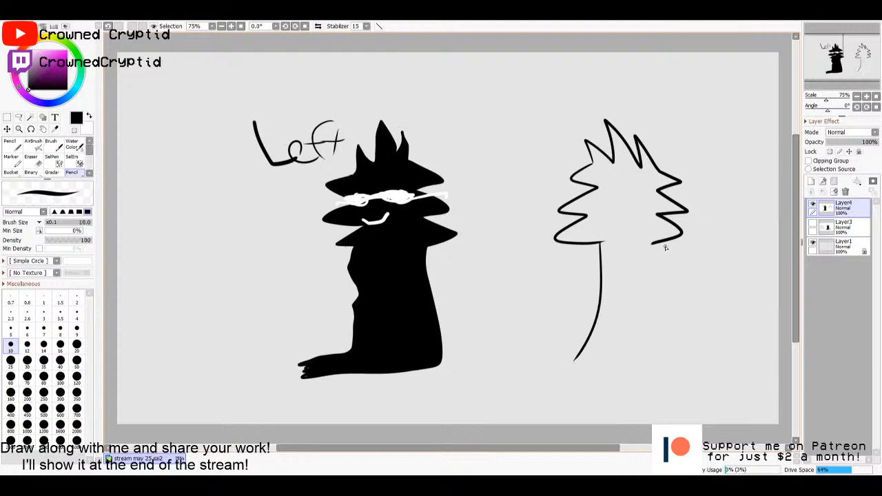
pyautogui.moveTo(665, 242)
pyautogui.mouseDown()
pyautogui.moveTo(675, 325)
pyautogui.moveTo(652, 380)
pyautogui.mouseUp()
pyautogui.moveTo(586, 349)
pyautogui.mouseDown()
pyautogui.moveTo(541, 356)
pyautogui.moveTo(549, 378)
pyautogui.moveTo(579, 386)
pyautogui.moveTo(664, 383)
pyautogui.mouseUp()
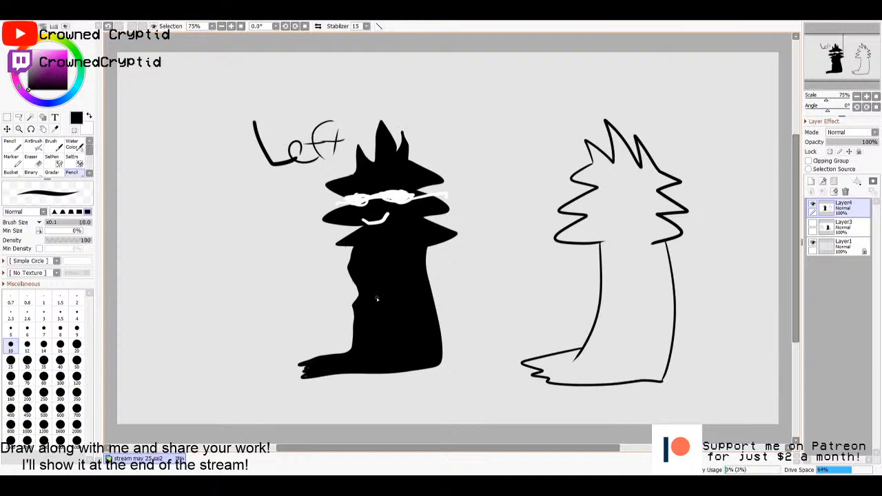
pyautogui.press('g')
pyautogui.click(625, 275)
pyautogui.press('n')
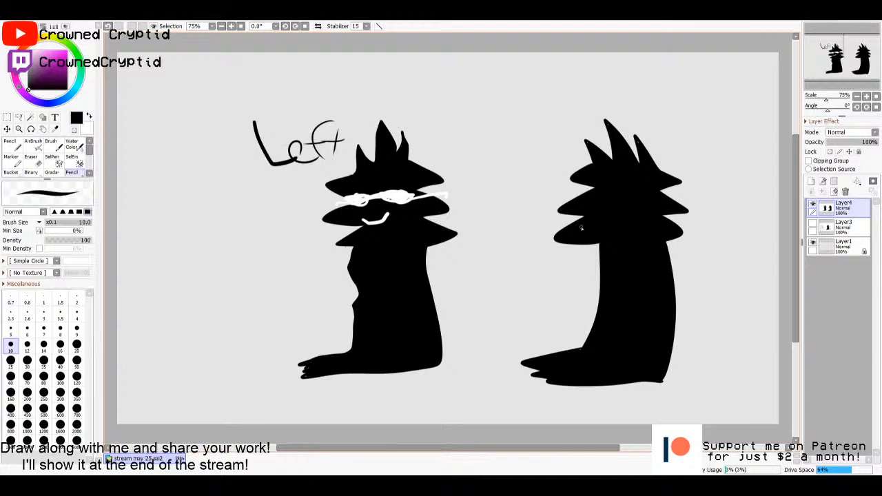
# - Draw white glasses and a smile on the second creature's face with a size 20 pencil
pyautogui.press('x')
pyautogui.press(']')
pyautogui.press(']')
pyautogui.press(']')
pyautogui.press(']')
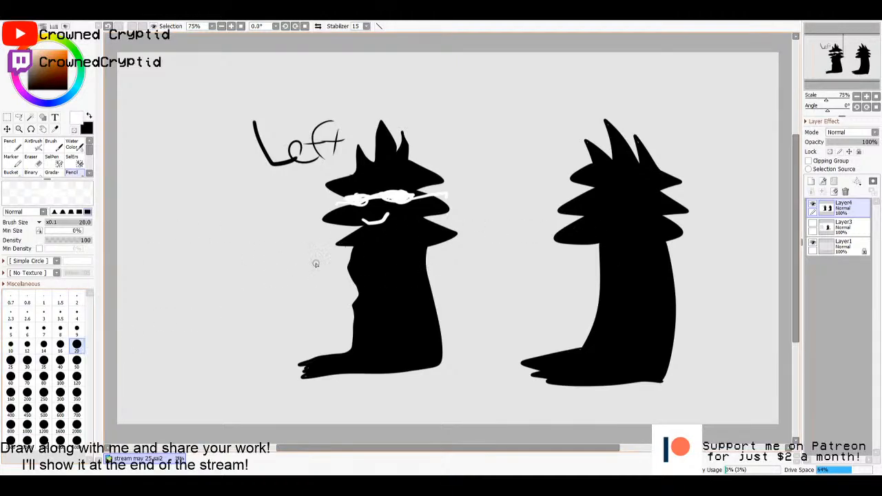
pyautogui.moveTo(613, 193)
pyautogui.mouseDown()
pyautogui.moveTo(640, 191)
pyautogui.moveTo(628, 195)
pyautogui.moveTo(645, 202)
pyautogui.moveTo(649, 195)
pyautogui.moveTo(640, 201)
pyautogui.moveTo(626, 193)
pyautogui.moveTo(647, 197)
pyautogui.moveTo(638, 205)
pyautogui.moveTo(584, 193)
pyautogui.moveTo(685, 190)
pyautogui.mouseUp()
pyautogui.moveTo(613, 222); pyautogui.dragTo(646, 212)
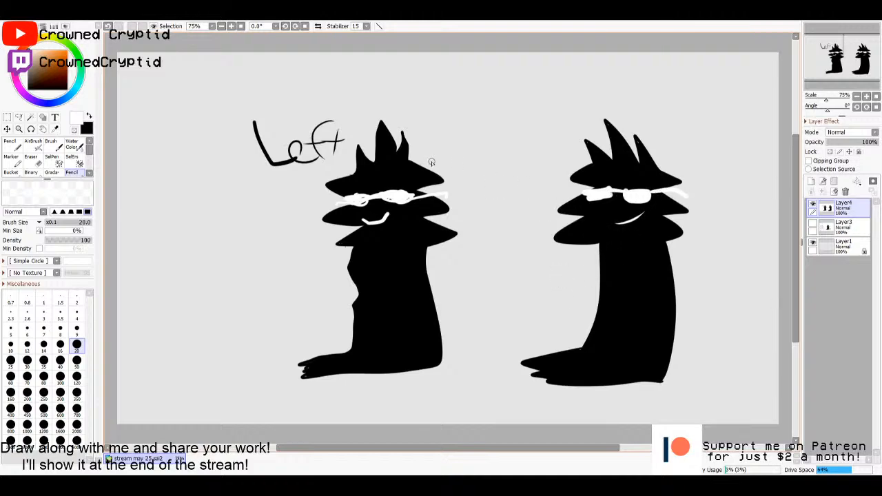
# - Shift the whole drawing left and handwrite the black label "Right" beside the second creature's hair
pyautogui.press('x')
pyautogui.moveTo(626, 182); pyautogui.dragTo(573, 181)
pyautogui.moveTo(621, 108)
pyautogui.mouseDown()
pyautogui.moveTo(615, 137)
pyautogui.moveTo(642, 150)
pyautogui.moveTo(667, 146)
pyautogui.moveTo(646, 167)
pyautogui.mouseUp()
pyautogui.moveTo(689, 131)
pyautogui.mouseDown()
pyautogui.moveTo(676, 163)
pyautogui.moveTo(708, 169)
pyautogui.mouseUp()
pyautogui.moveTo(701, 157); pyautogui.dragTo(728, 156)
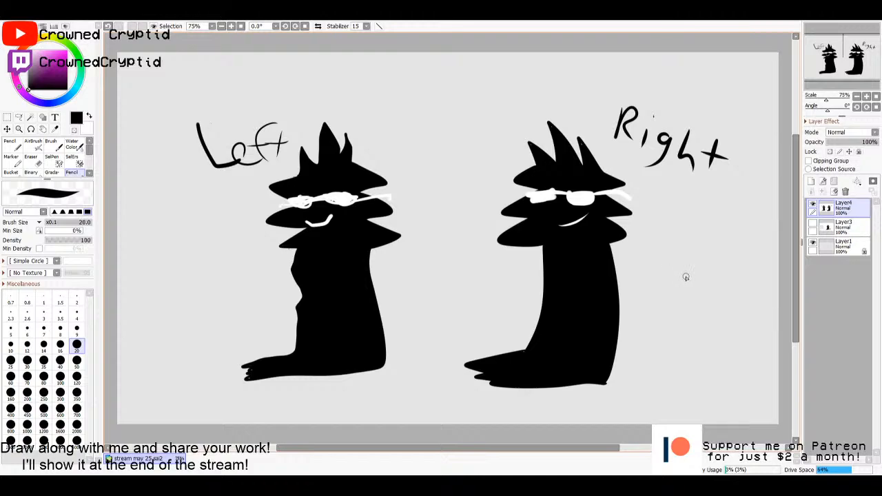
pyautogui.press('m')
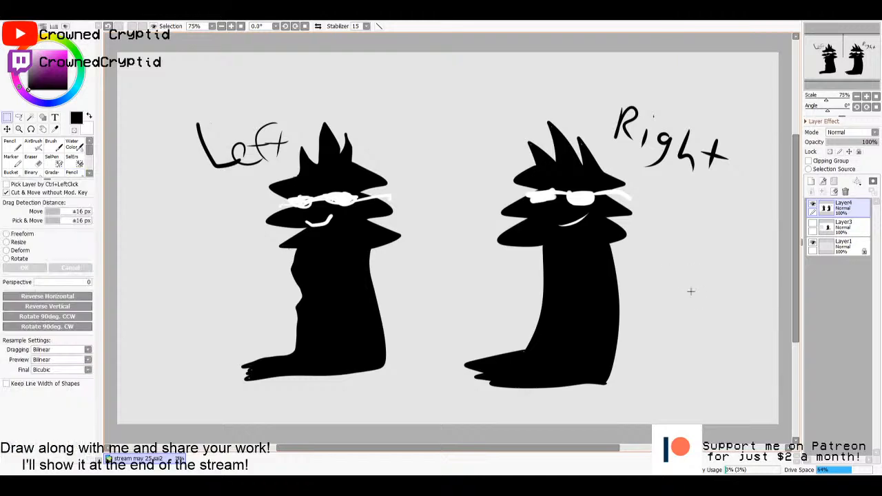
pyautogui.press('n')
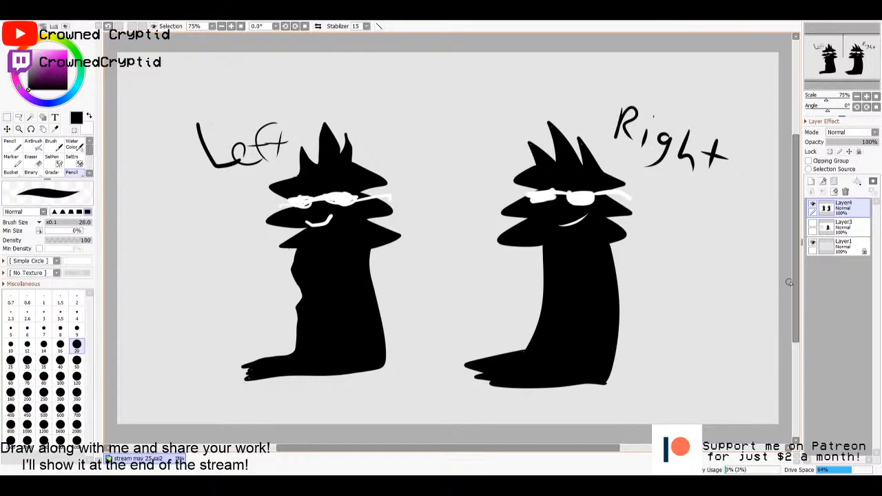
pyautogui.click(836, 222)
pyautogui.click(835, 210)
# - Hide the layer with the two labelled creatures and add a new empty layer above it
pyautogui.click(813, 206)
pyautogui.click(812, 207)
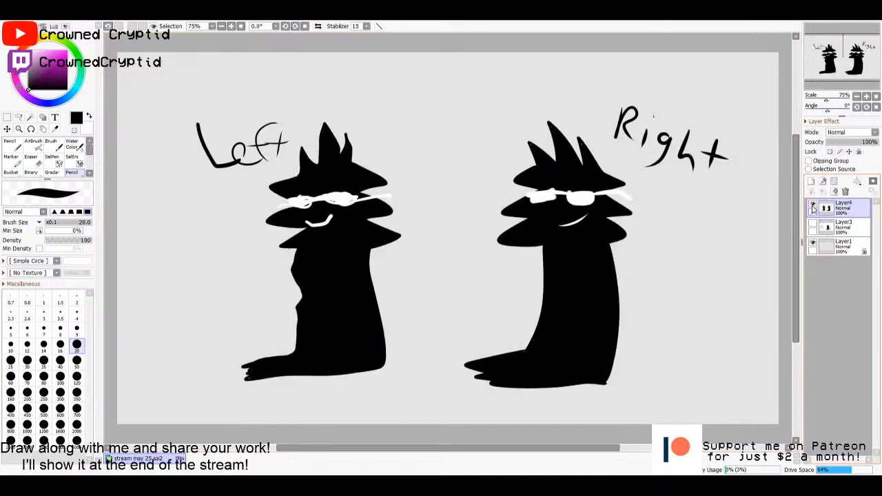
pyautogui.click(813, 207)
pyautogui.click(810, 182)
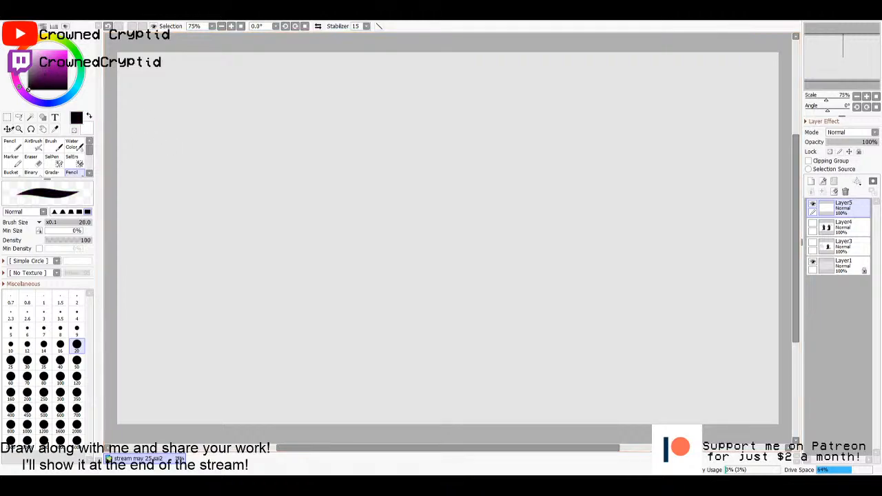
# - Draw a wavy-edged box with front, top and side faces near the canvas centre, using a size 10 black pencil
pyautogui.click(43, 344)
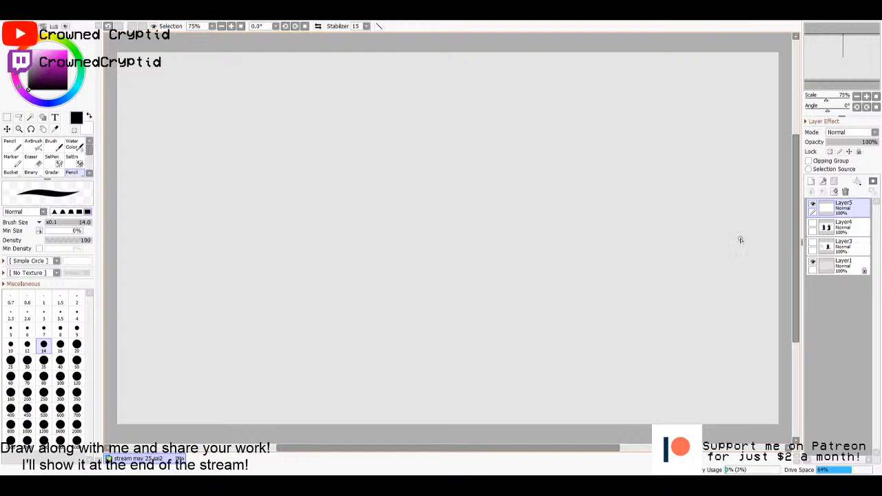
pyautogui.moveTo(797, 239); pyautogui.dragTo(796, 241)
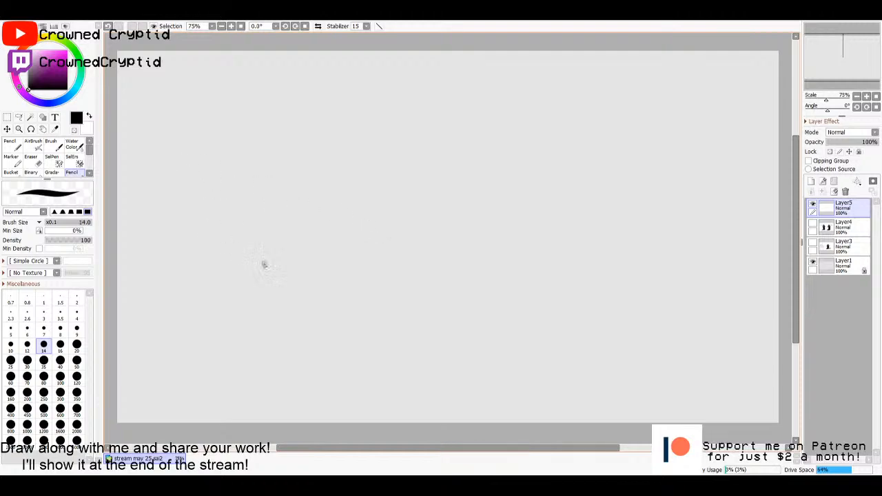
pyautogui.click(11, 345)
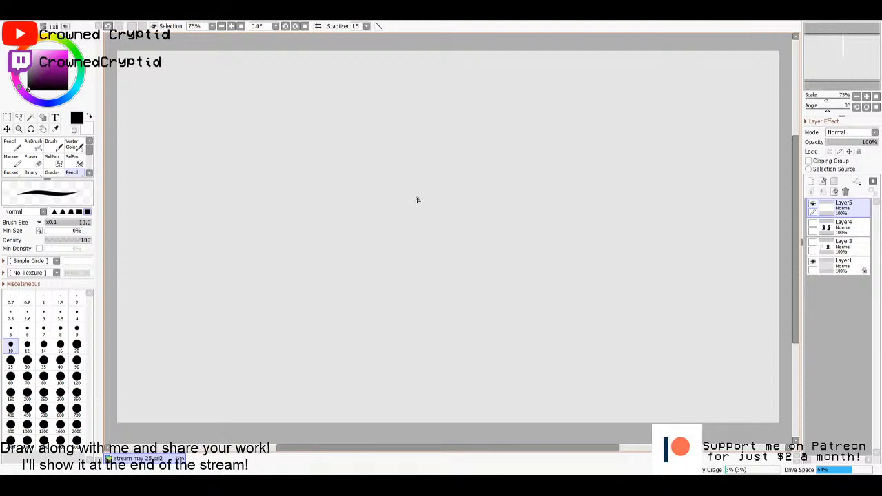
pyautogui.moveTo(417, 201); pyautogui.dragTo(518, 200)
pyautogui.moveTo(417, 200); pyautogui.dragTo(417, 272)
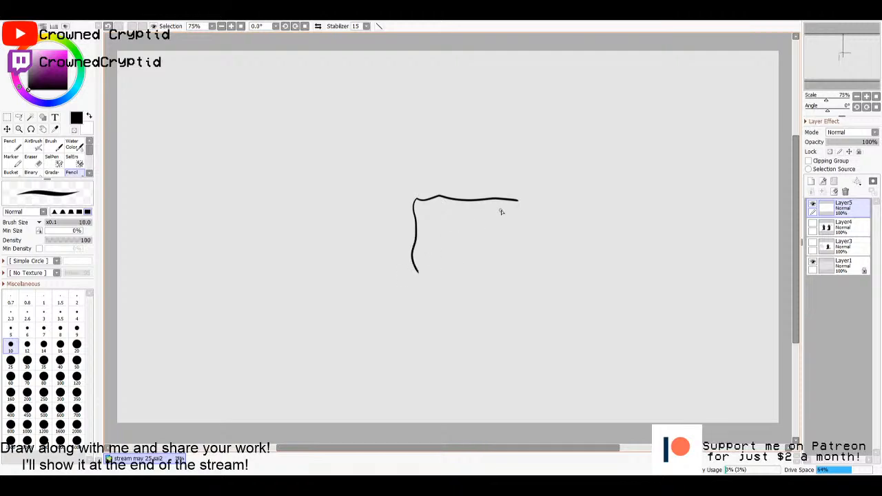
pyautogui.moveTo(520, 203)
pyautogui.mouseDown()
pyautogui.moveTo(518, 278)
pyautogui.moveTo(432, 282)
pyautogui.moveTo(415, 275)
pyautogui.moveTo(414, 245)
pyautogui.mouseUp()
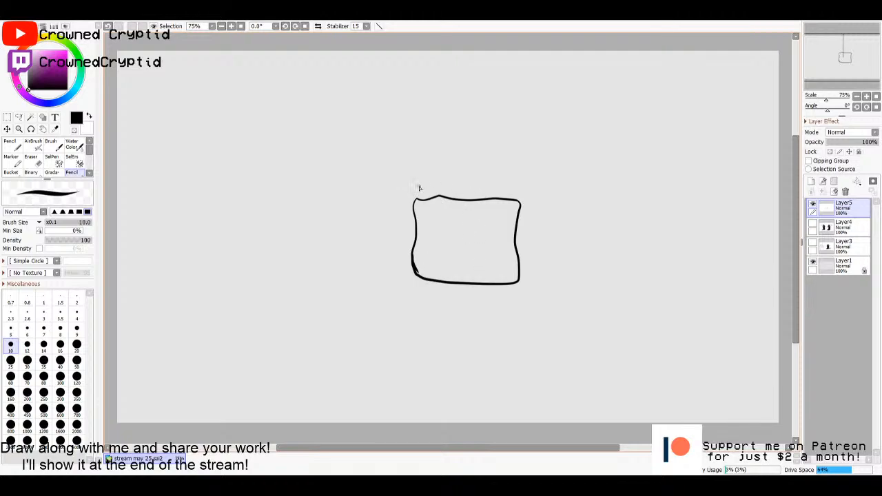
pyautogui.moveTo(398, 188); pyautogui.dragTo(411, 197)
pyautogui.moveTo(520, 200)
pyautogui.mouseDown()
pyautogui.moveTo(517, 188)
pyautogui.moveTo(406, 185)
pyautogui.moveTo(393, 198)
pyautogui.moveTo(390, 276)
pyautogui.moveTo(428, 281)
pyautogui.mouseUp()
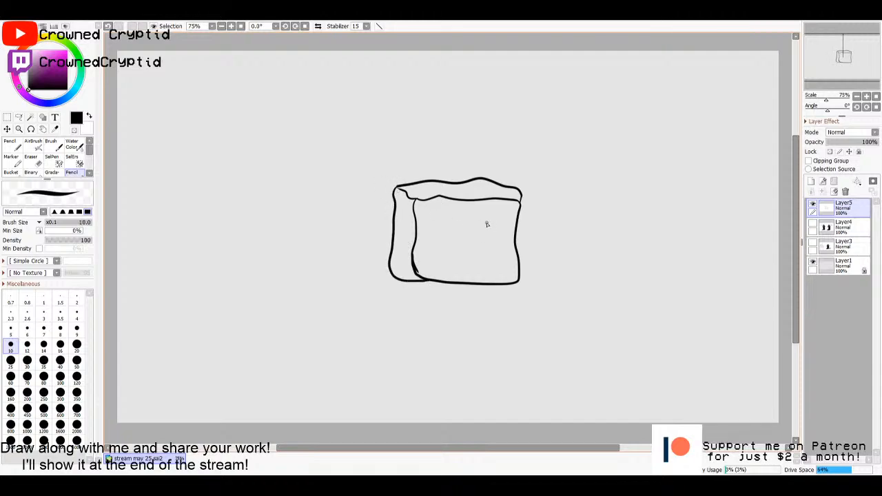
# - Draw round eyes with lashes and pupils, a long nose and a smiling mouth with two teeth on the front face
pyautogui.moveTo(501, 221)
pyautogui.mouseDown()
pyautogui.moveTo(476, 237)
pyautogui.moveTo(498, 217)
pyautogui.moveTo(458, 216)
pyautogui.moveTo(470, 230)
pyautogui.moveTo(442, 217)
pyautogui.mouseUp()
pyautogui.moveTo(456, 207); pyautogui.dragTo(482, 218)
pyautogui.moveTo(484, 210); pyautogui.dragTo(494, 215)
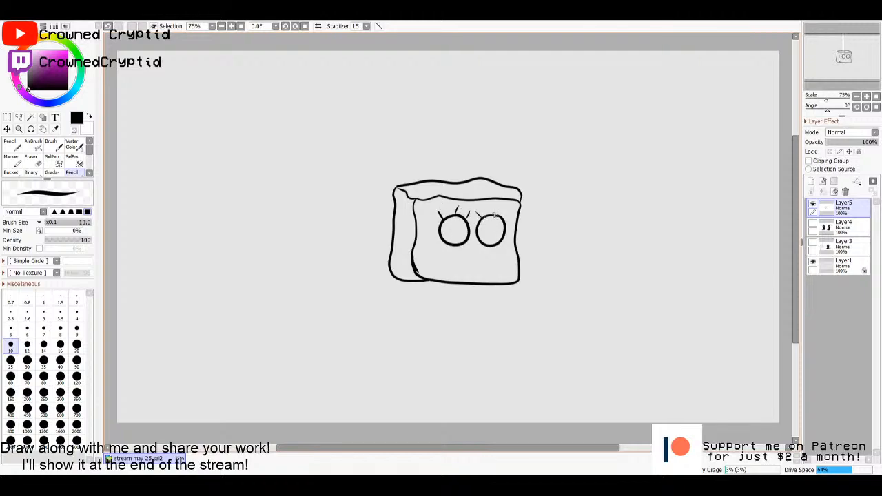
pyautogui.click(454, 228)
pyautogui.hotkey('ctrl', 'z')
pyautogui.moveTo(449, 226); pyautogui.dragTo(448, 224)
pyautogui.moveTo(478, 248)
pyautogui.mouseDown()
pyautogui.moveTo(504, 250)
pyautogui.moveTo(450, 257)
pyautogui.moveTo(473, 266)
pyautogui.mouseUp()
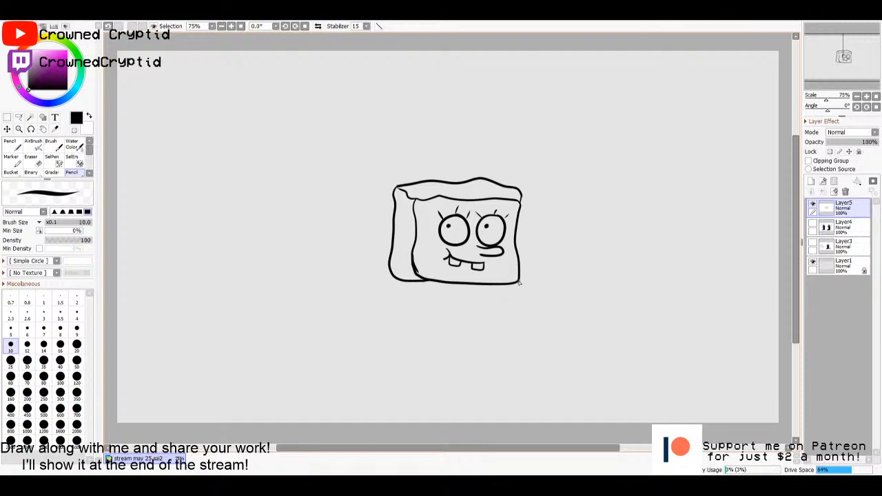
# - Draw the sponge character's trousers with belt dashes and short legs, plus a tie and a rounded sleeve
pyautogui.moveTo(518, 304)
pyautogui.mouseDown()
pyautogui.moveTo(394, 301)
pyautogui.moveTo(390, 275)
pyautogui.moveTo(409, 286)
pyautogui.mouseUp()
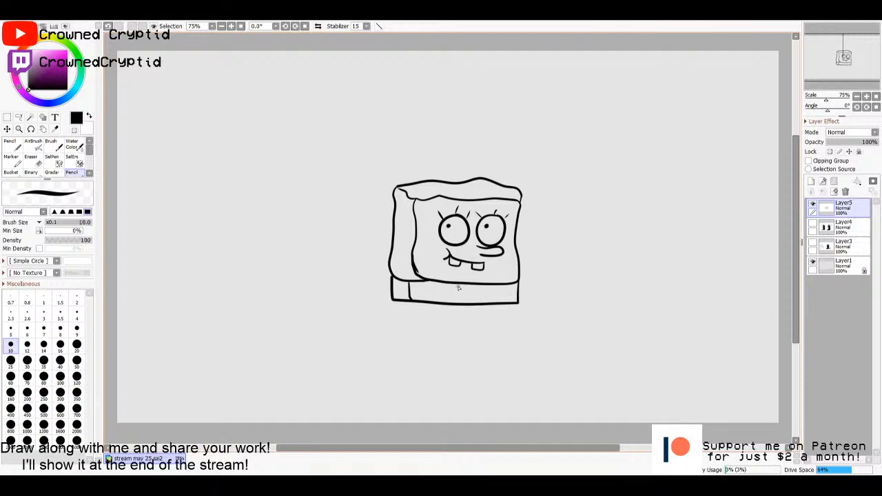
pyautogui.moveTo(462, 284)
pyautogui.mouseDown()
pyautogui.moveTo(474, 284)
pyautogui.moveTo(478, 310)
pyautogui.moveTo(463, 317)
pyautogui.moveTo(476, 305)
pyautogui.mouseUp()
pyautogui.moveTo(416, 291); pyautogui.dragTo(423, 291)
pyautogui.moveTo(428, 291); pyautogui.dragTo(507, 295)
pyautogui.moveTo(390, 298)
pyautogui.mouseDown()
pyautogui.moveTo(382, 286)
pyautogui.moveTo(392, 300)
pyautogui.mouseUp()
pyautogui.moveTo(409, 313)
pyautogui.mouseDown()
pyautogui.moveTo(434, 306)
pyautogui.moveTo(437, 317)
pyautogui.moveTo(405, 314)
pyautogui.mouseUp()
pyautogui.moveTo(488, 307); pyautogui.dragTo(491, 317)
pyautogui.moveTo(508, 304)
pyautogui.mouseDown()
pyautogui.moveTo(517, 320)
pyautogui.moveTo(496, 322)
pyautogui.moveTo(487, 309)
pyautogui.mouseUp()
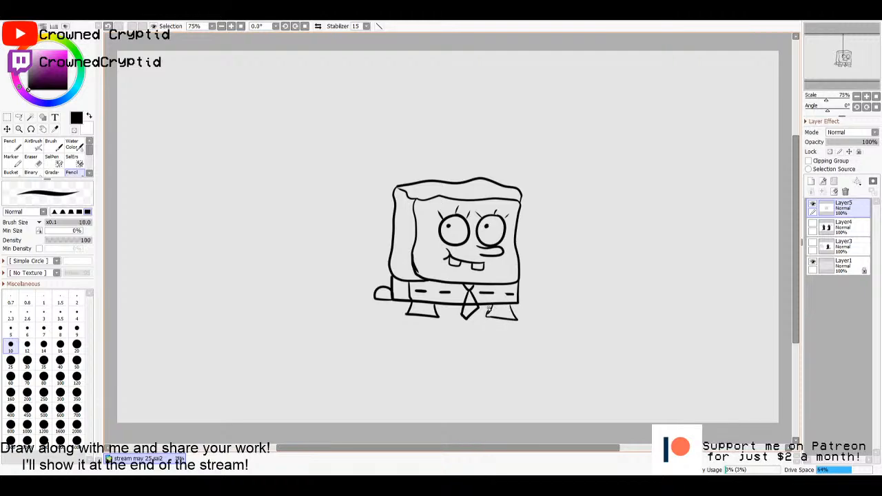
# - Draw the character's thin legs with shoes and a hanging arm with a hand, and shift the drawing slightly up and left
pyautogui.moveTo(430, 317); pyautogui.dragTo(426, 355)
pyautogui.moveTo(419, 316); pyautogui.dragTo(416, 357)
pyautogui.moveTo(507, 321)
pyautogui.mouseDown()
pyautogui.moveTo(497, 354)
pyautogui.moveTo(520, 357)
pyautogui.moveTo(493, 350)
pyautogui.mouseUp()
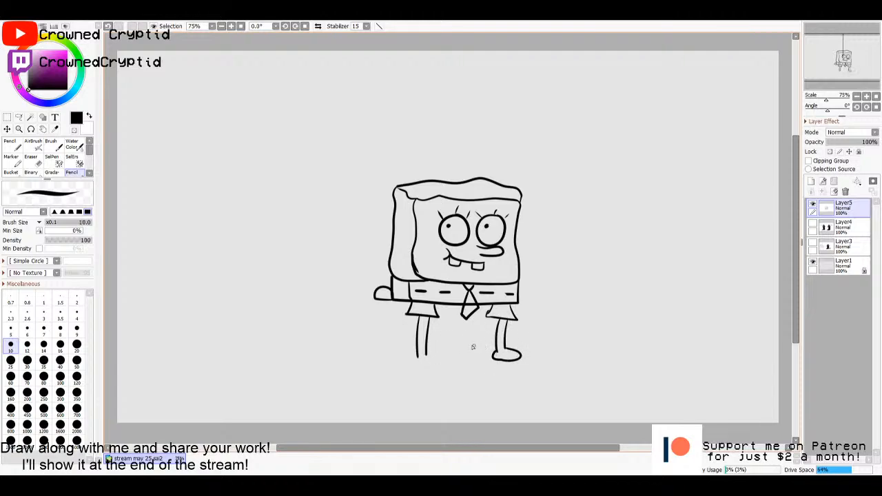
pyautogui.moveTo(426, 355)
pyautogui.mouseDown()
pyautogui.moveTo(441, 364)
pyautogui.moveTo(417, 358)
pyautogui.mouseUp()
pyautogui.moveTo(380, 301); pyautogui.dragTo(372, 346)
pyautogui.moveTo(390, 301)
pyautogui.mouseDown()
pyautogui.moveTo(379, 358)
pyautogui.moveTo(372, 345)
pyautogui.moveTo(359, 350)
pyautogui.moveTo(370, 363)
pyautogui.moveTo(389, 352)
pyautogui.mouseUp()
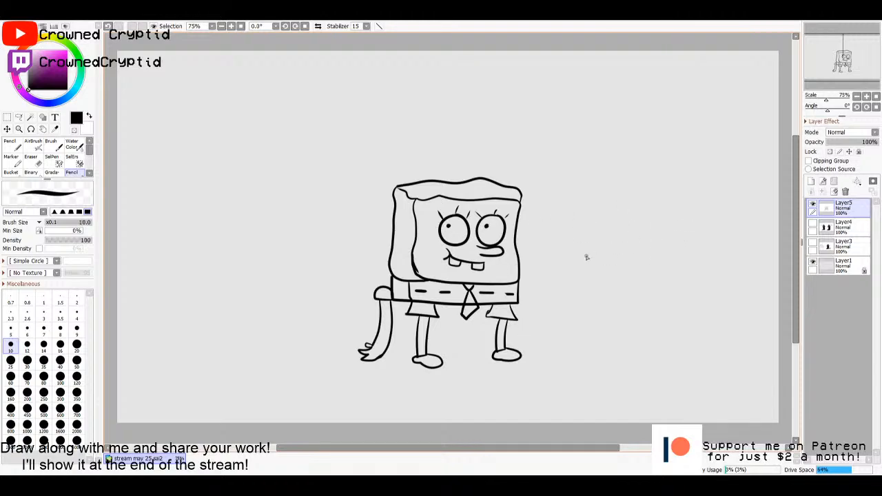
pyautogui.moveTo(588, 272); pyautogui.dragTo(571, 259)
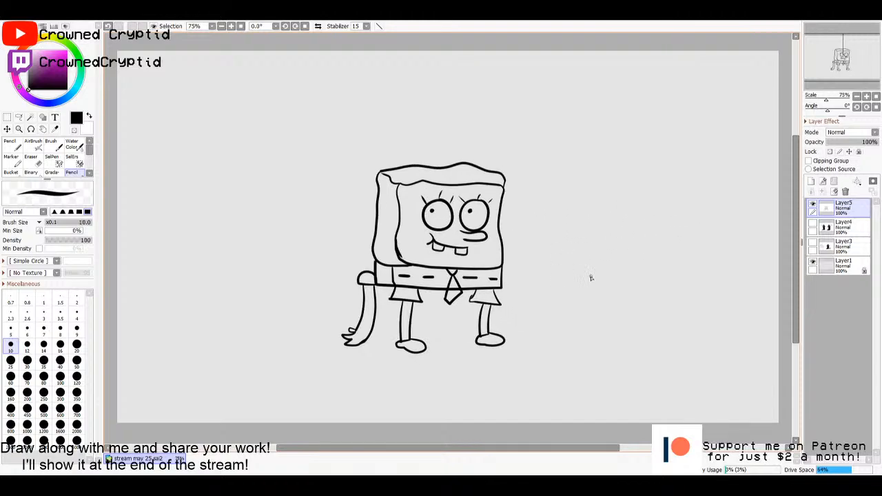
pyautogui.press('ctrl')
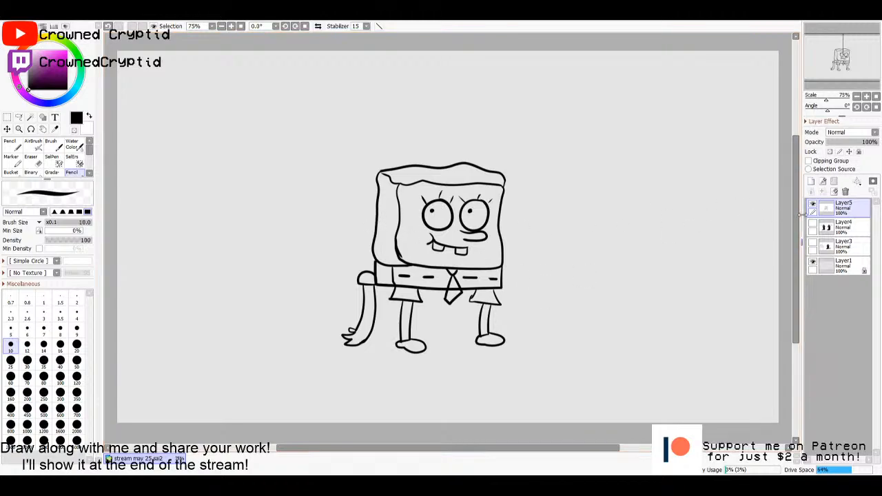
# - Add a new empty layer directly beneath the sponge line-art layer, and make the line-art layer active again
pyautogui.click(833, 221)
pyautogui.click(810, 181)
pyautogui.click(835, 209)
# - Select the sponge's front face area on the line art, fill it bright yellow on Layer6, and clear the selection
pyautogui.press('w')
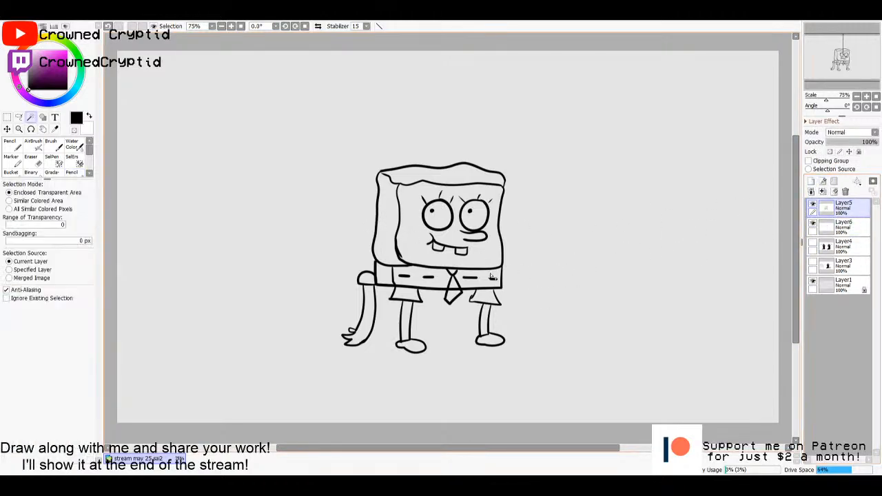
pyautogui.click(411, 249)
pyautogui.click(840, 225)
pyautogui.press('g')
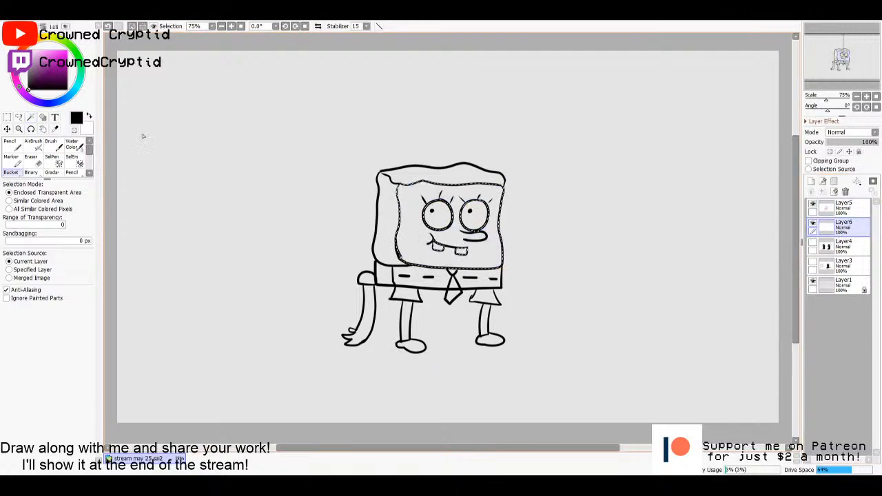
pyautogui.click(50, 52)
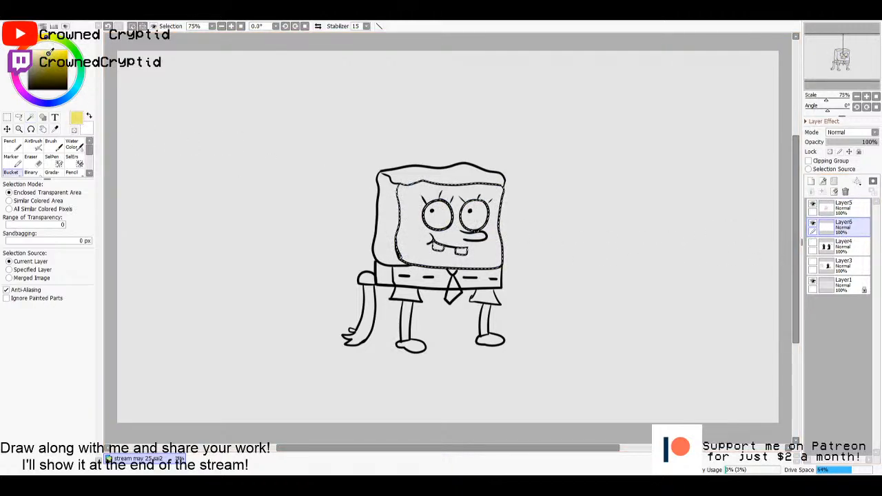
pyautogui.moveTo(49, 54); pyautogui.dragTo(60, 48)
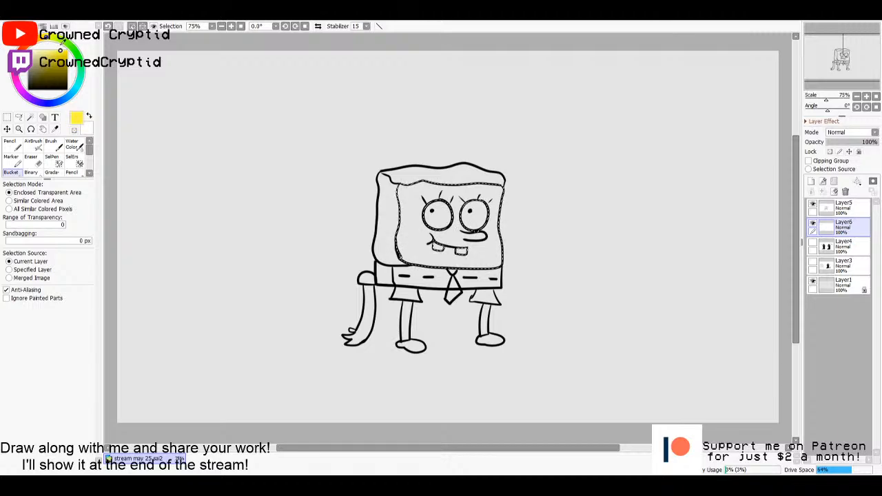
pyautogui.click(415, 246)
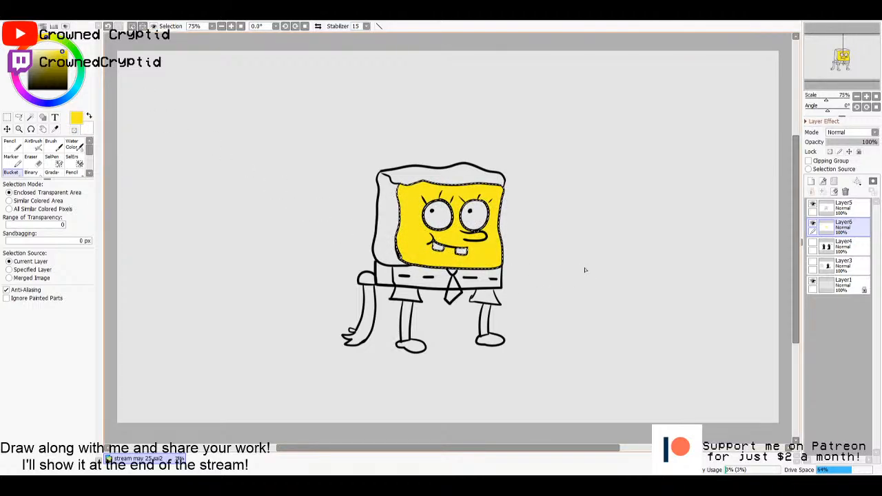
pyautogui.hotkey('ctrl', 'd')
# - Select the sponge's side and top faces on the line art and fill them with darker yellow on Layer6
pyautogui.click(834, 212)
pyautogui.press('w')
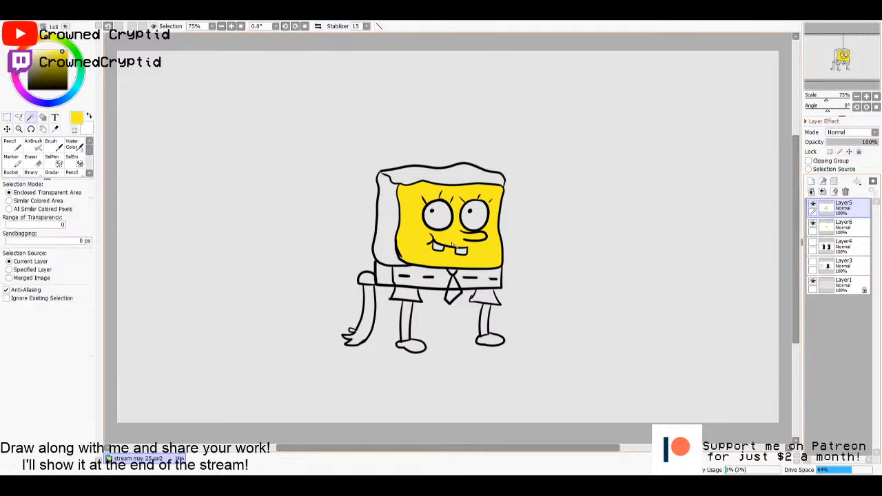
pyautogui.click(384, 223)
pyautogui.click(414, 175)
pyautogui.click(836, 226)
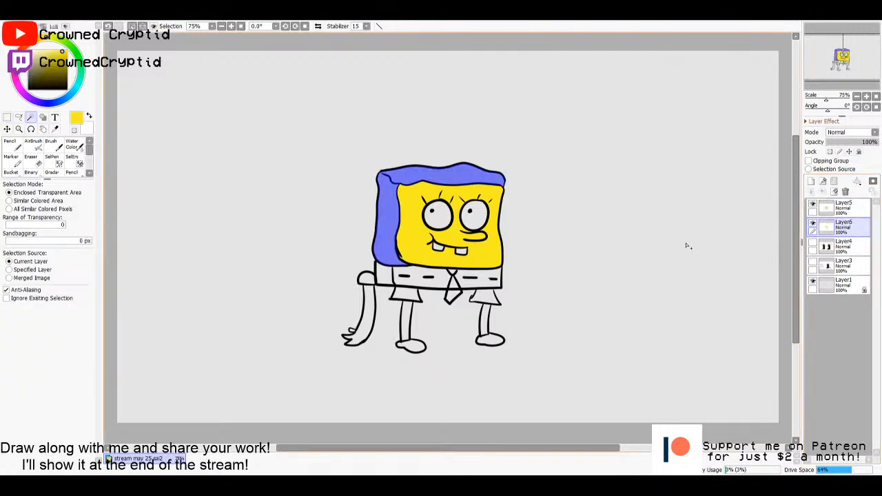
pyautogui.press('g')
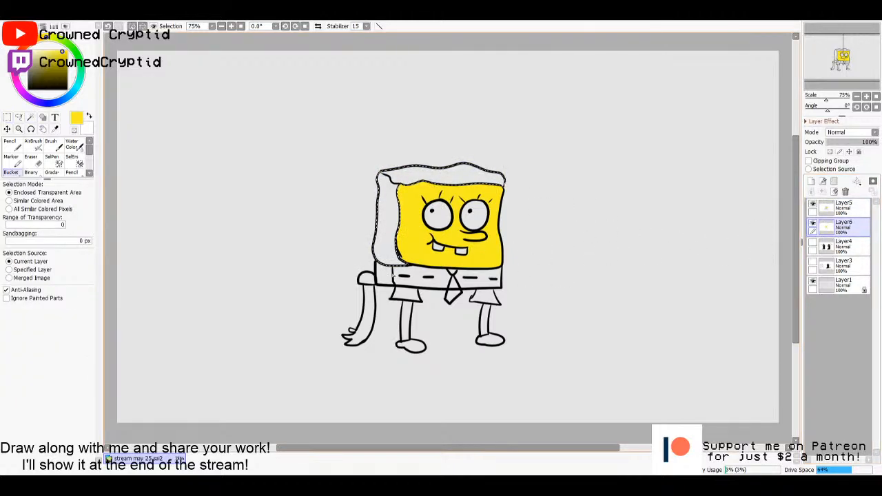
pyautogui.click(61, 59)
pyautogui.click(389, 249)
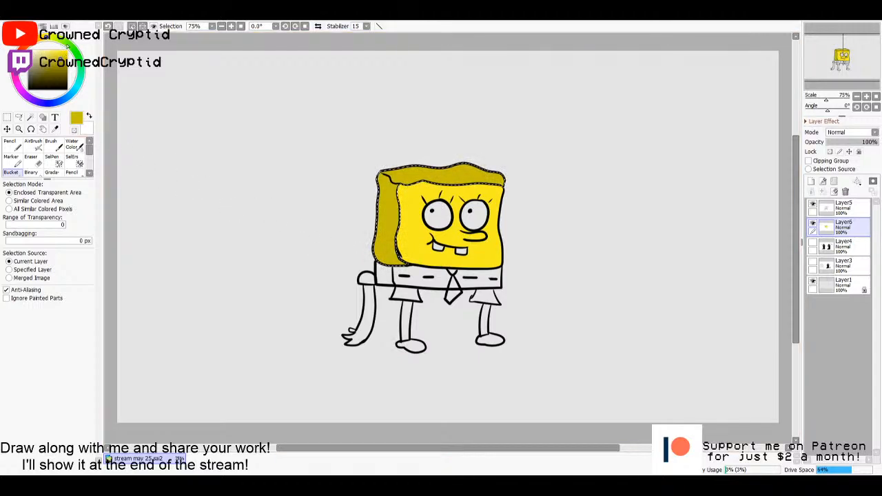
# - Paint light green spots on the sponge's side and top with the size 20 pencil, and clear the selection
pyautogui.click(67, 44)
pyautogui.click(55, 54)
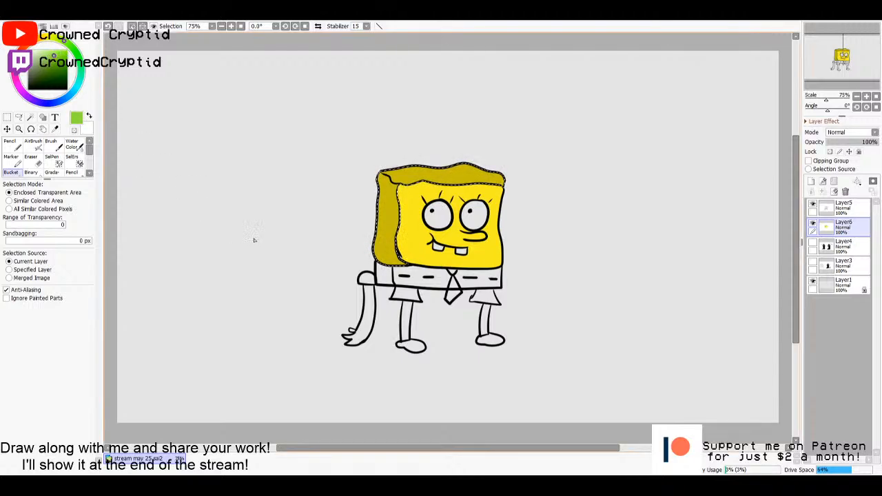
pyautogui.press('n')
pyautogui.click(78, 348)
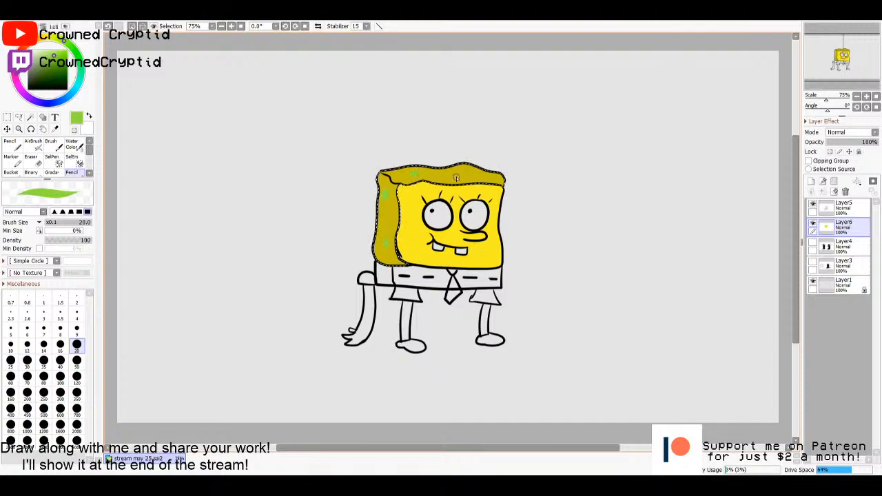
pyautogui.moveTo(494, 179); pyautogui.dragTo(489, 178)
pyautogui.press('m')
pyautogui.click(578, 251)
# - Dab light green spots of varying size around the edges of the sponge's front face
pyautogui.press('n')
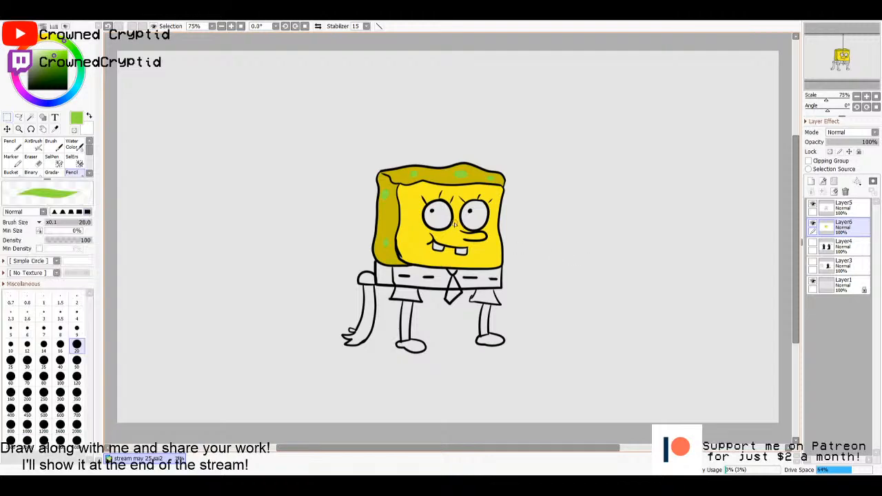
pyautogui.moveTo(408, 197); pyautogui.dragTo(409, 200)
pyautogui.click(413, 212)
pyautogui.moveTo(490, 255); pyautogui.dragTo(490, 258)
pyautogui.click(479, 262)
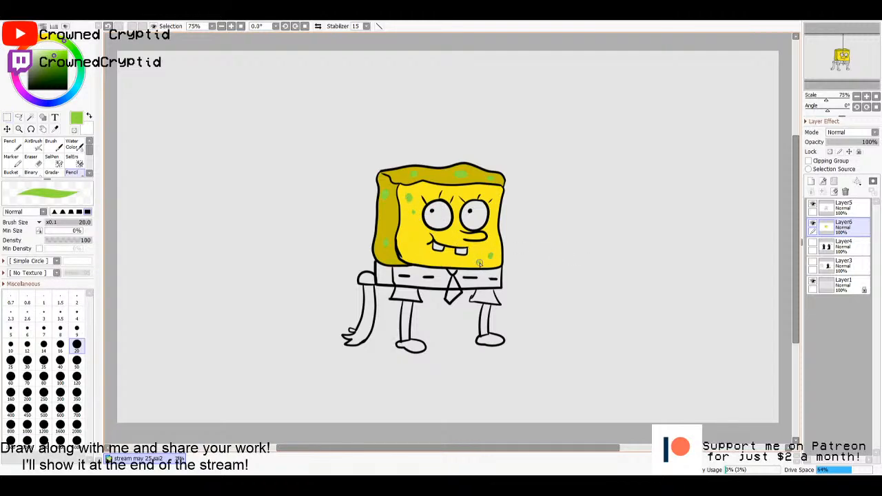
pyautogui.click(413, 245)
# - Select both front halves of the trousers on the line art, fill them brown on Layer6, and clear the selection
pyautogui.click(842, 206)
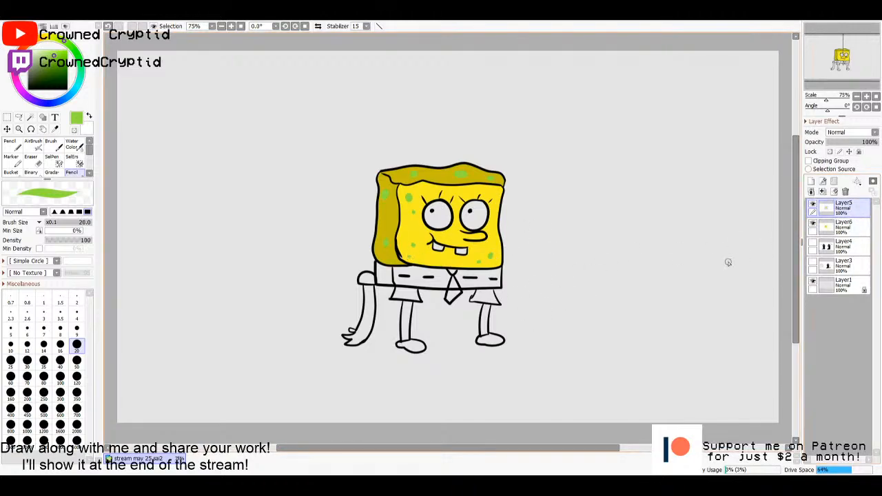
pyautogui.press('w')
pyautogui.click(413, 283)
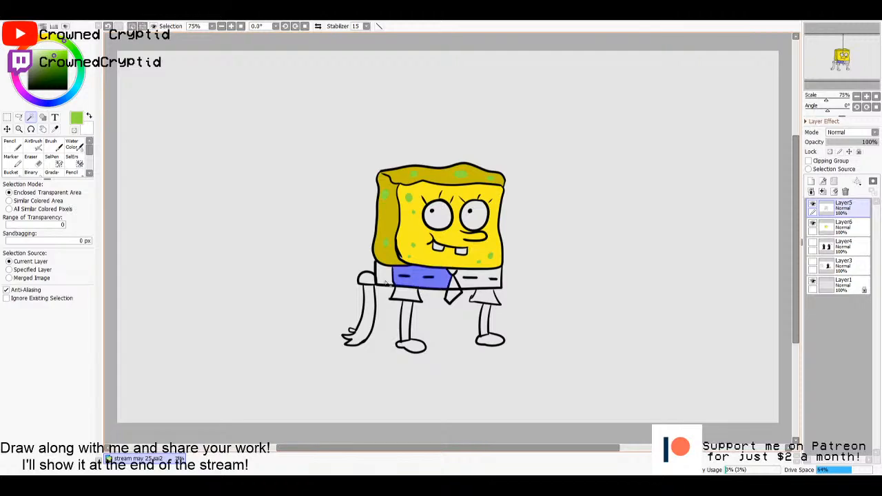
pyautogui.click(475, 284)
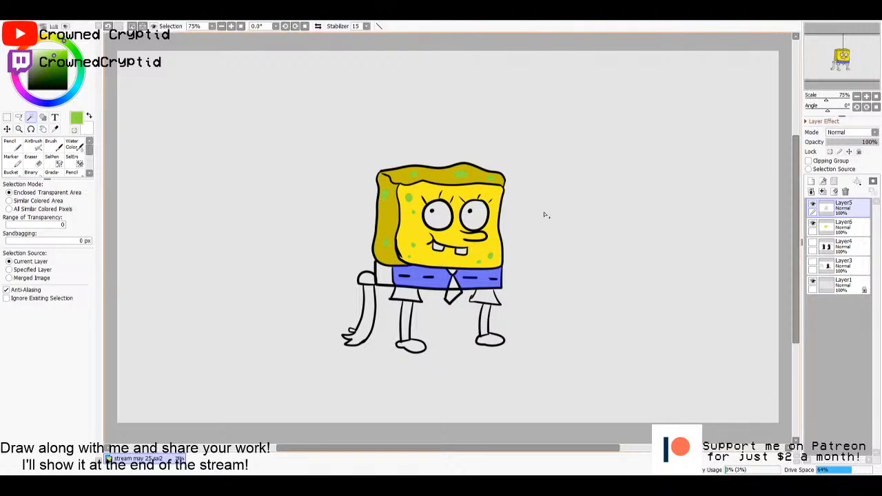
pyautogui.press('g')
pyautogui.click(845, 226)
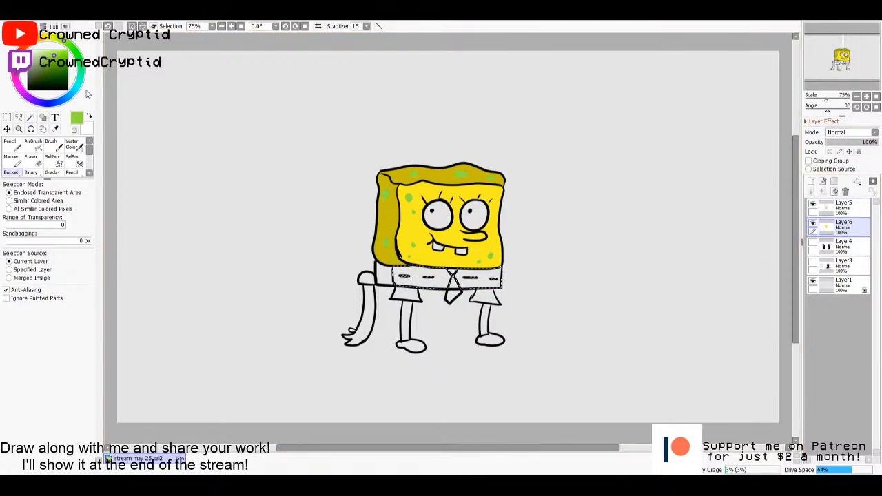
pyautogui.click(20, 54)
pyautogui.moveTo(59, 53); pyautogui.dragTo(59, 68)
pyautogui.click(427, 277)
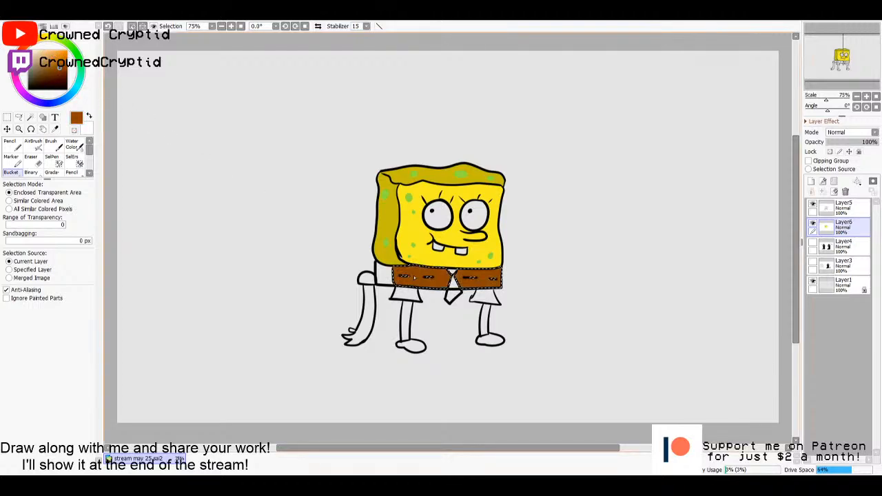
pyautogui.press('m')
pyautogui.click(596, 298)
# - Select the tie on the line art and colour it red on Layer6
pyautogui.click(844, 207)
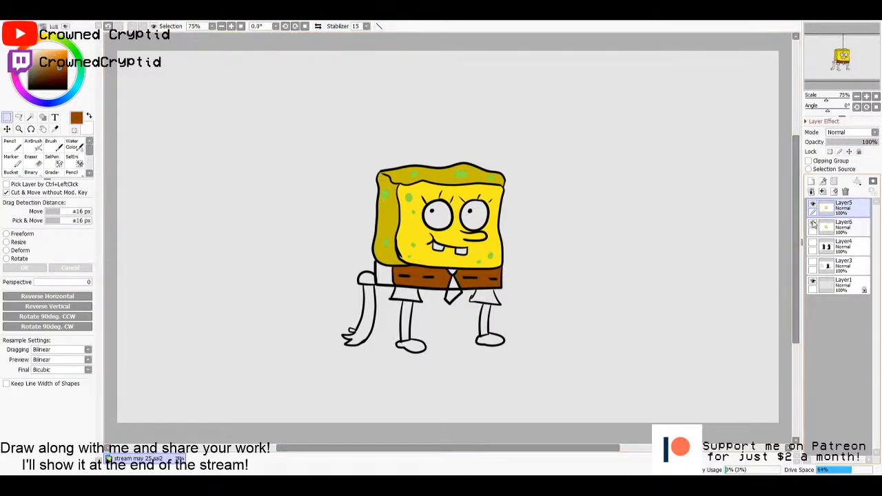
pyautogui.press('w')
pyautogui.click(452, 279)
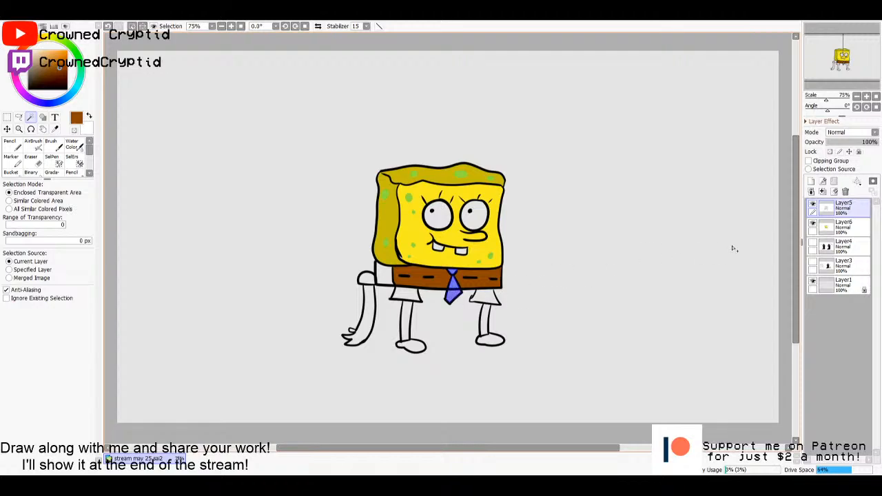
pyautogui.click(856, 230)
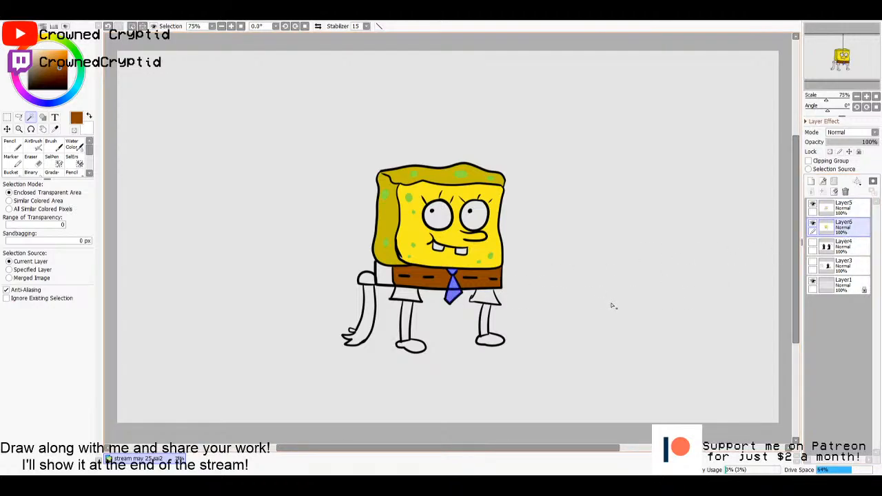
pyautogui.press('g')
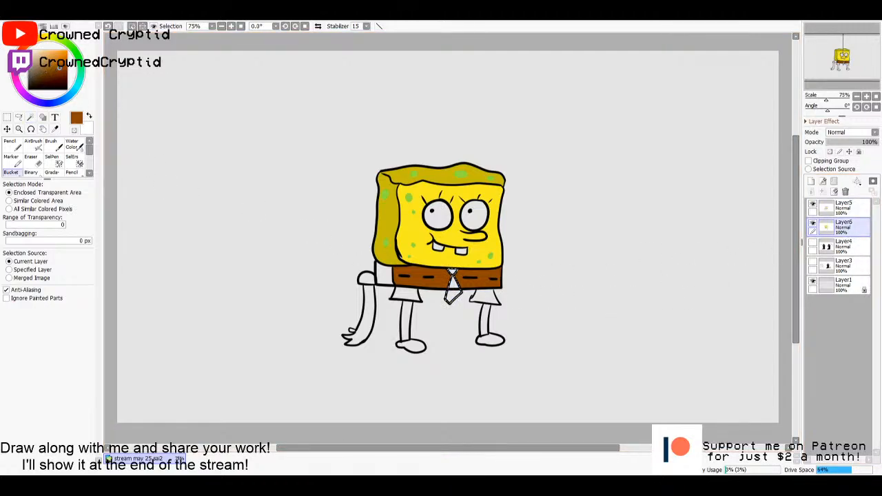
pyautogui.click(19, 50)
pyautogui.moveTo(67, 59); pyautogui.dragTo(58, 55)
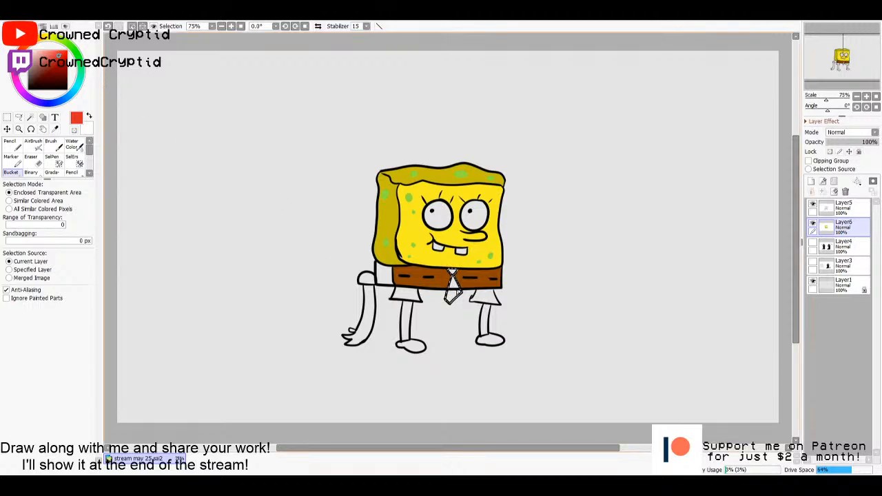
pyautogui.press('n')
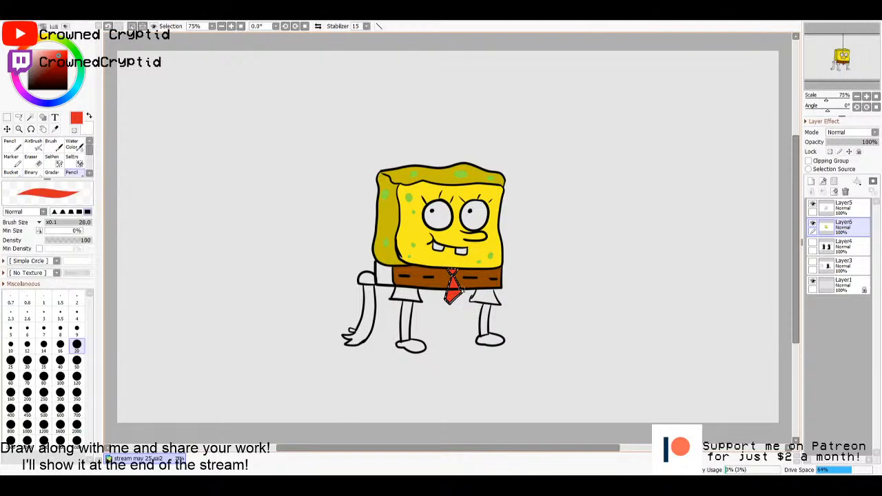
# - Hide and show the line art to check the colouring beneath it, and clear the tie selection
pyautogui.click(843, 209)
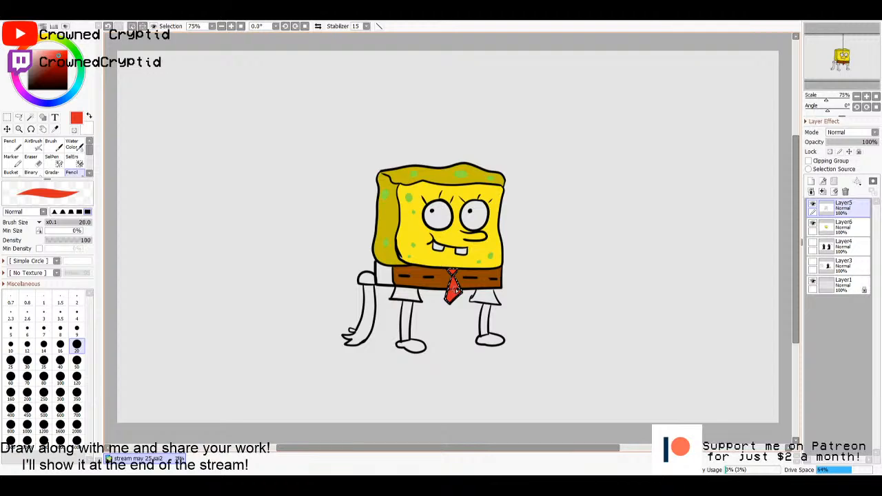
pyautogui.click(842, 226)
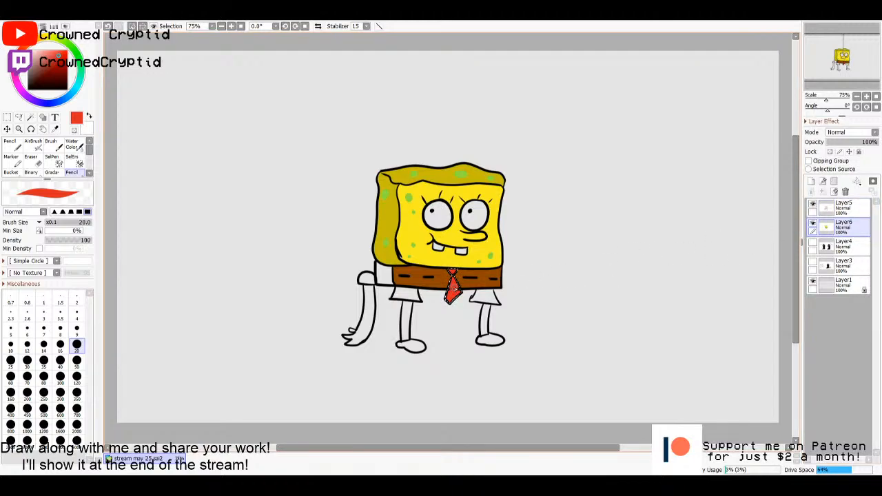
pyautogui.click(813, 205)
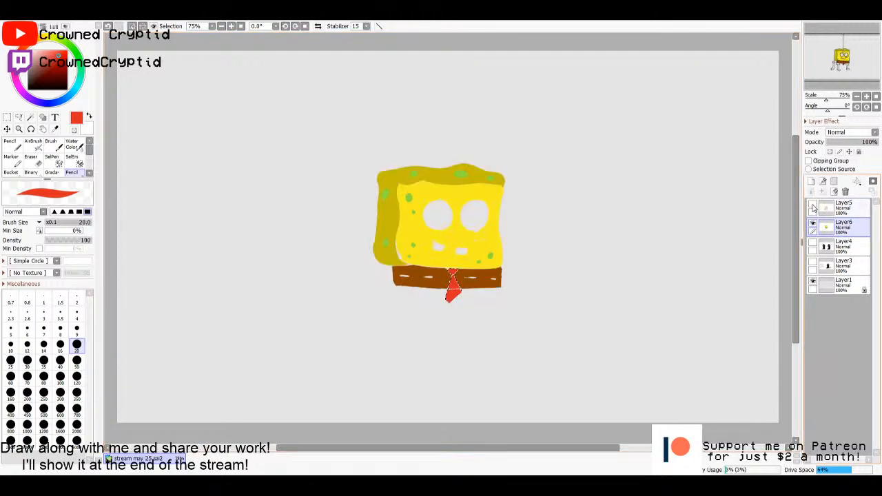
pyautogui.click(813, 205)
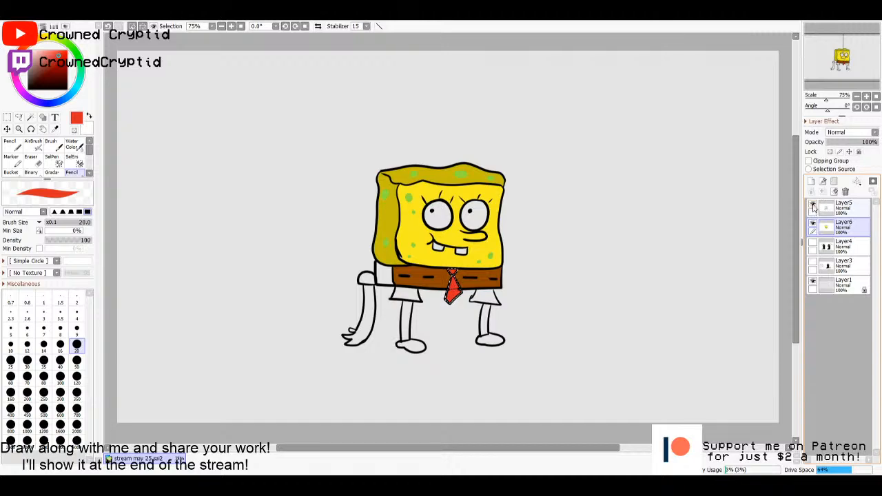
pyautogui.click(813, 205)
pyautogui.click(813, 206)
pyautogui.click(841, 206)
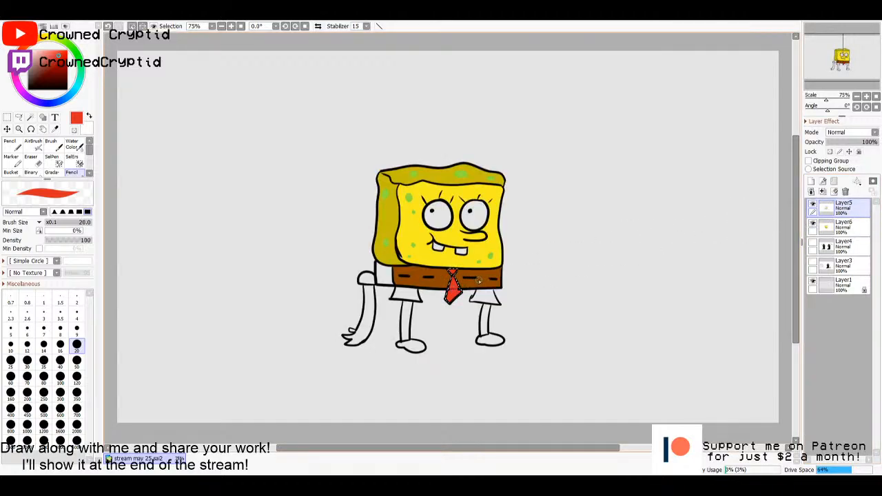
pyautogui.press('m')
pyautogui.click(656, 287)
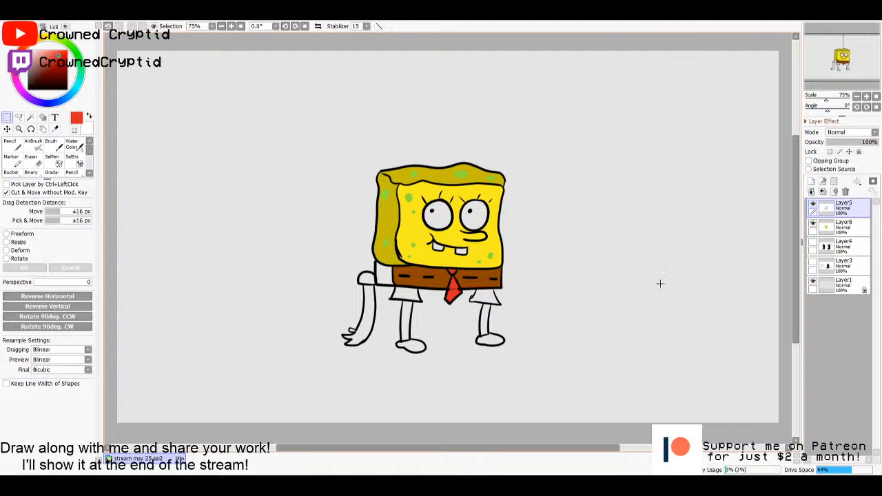
pyautogui.press('n')
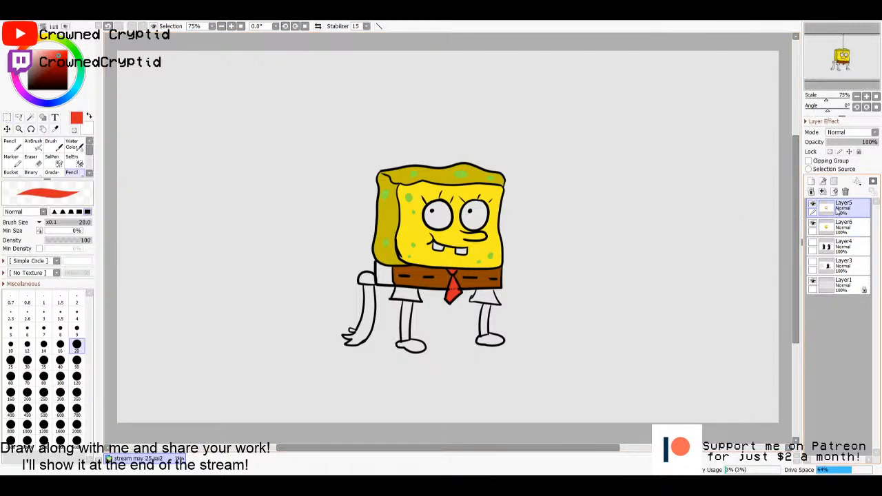
# - Fill the side panel of the trousers with reddish brown on Layer6, clear the selection and make the line-art layer active
pyautogui.press('w')
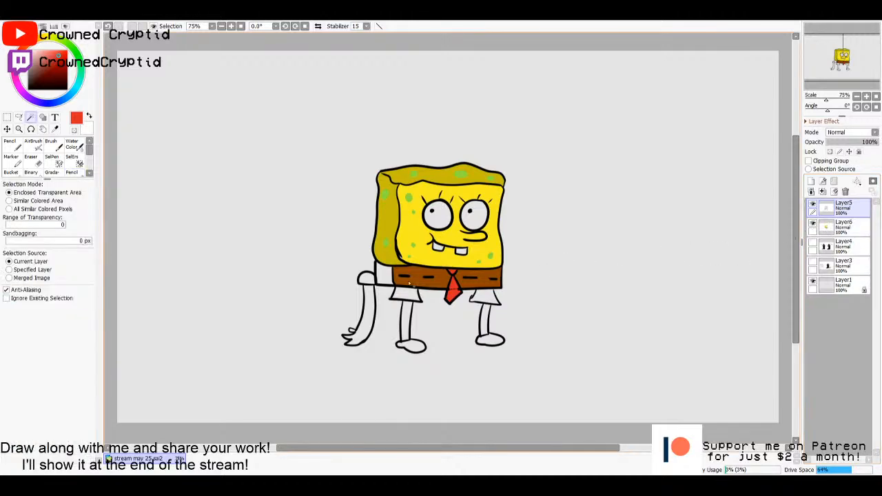
pyautogui.click(385, 274)
pyautogui.click(845, 225)
pyautogui.press('g')
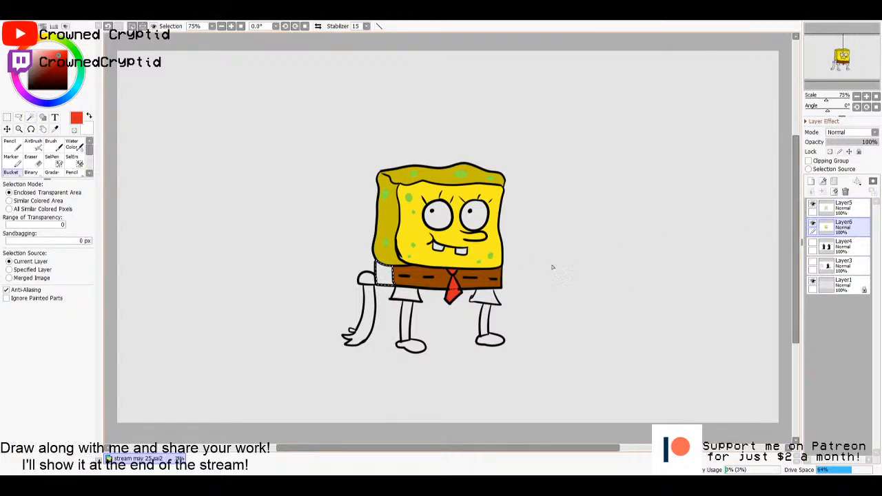
pyautogui.moveTo(26, 44); pyautogui.dragTo(66, 59)
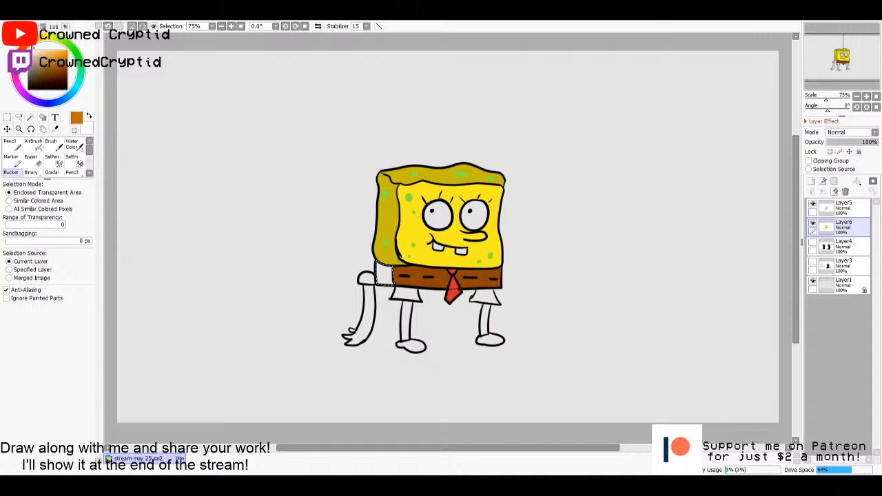
pyautogui.click(32, 45)
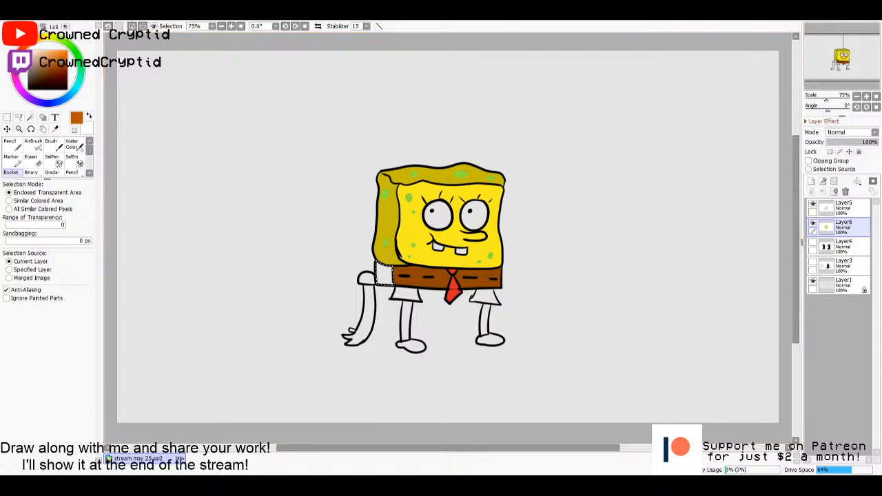
pyautogui.click(59, 69)
pyautogui.click(384, 275)
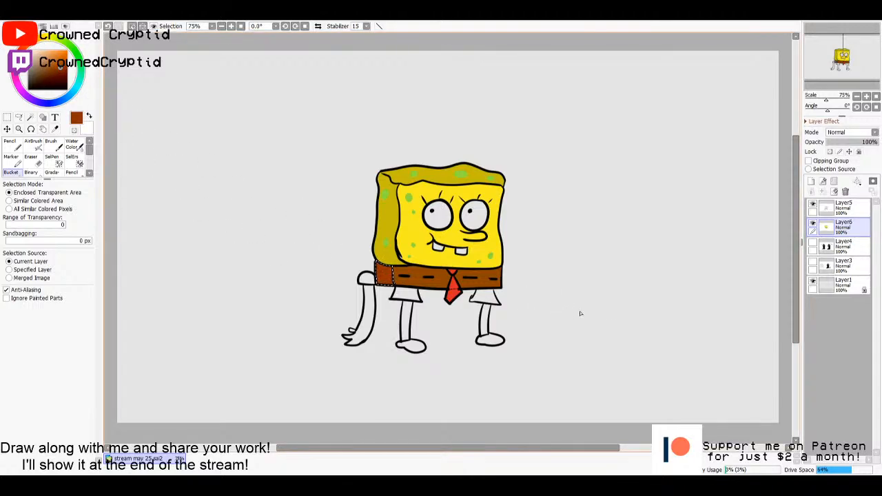
pyautogui.hotkey('ctrl', 'd')
pyautogui.click(841, 208)
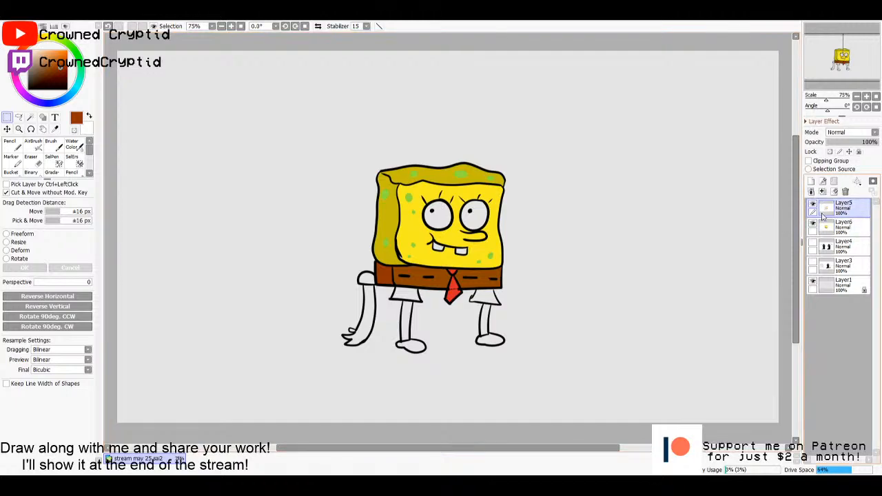
# - Select both trouser legs on the line art, fill them reddish brown on Layer6 and clear the selection
pyautogui.press('w')
pyautogui.click(480, 301)
pyautogui.click(412, 292)
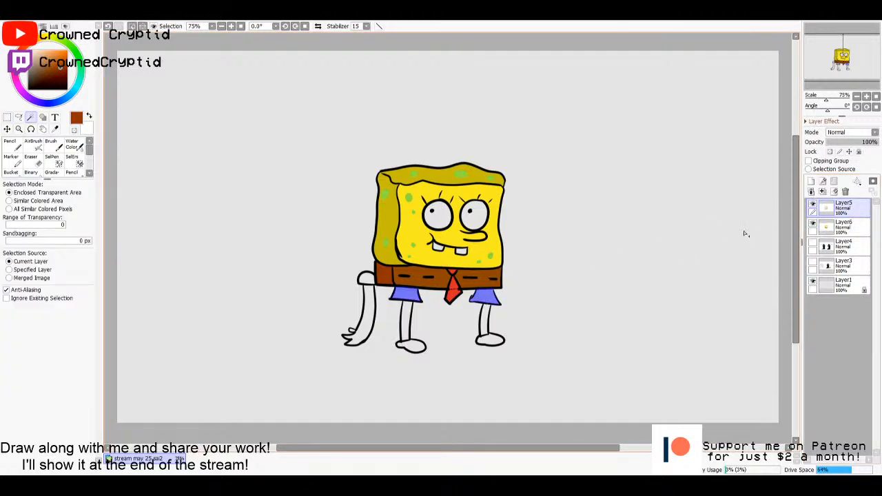
pyautogui.click(842, 227)
pyautogui.press('g')
pyautogui.click(412, 295)
pyautogui.click(485, 298)
pyautogui.press('m')
pyautogui.click(624, 279)
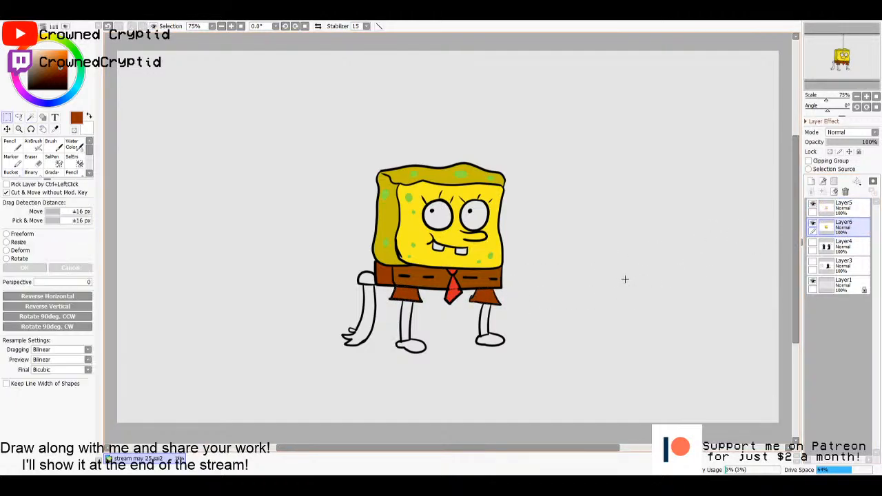
# - Select both legs on the line art and fill them on Layer6 with the yellow sampled from the face
pyautogui.click(841, 206)
pyautogui.press('w')
pyautogui.click(407, 321)
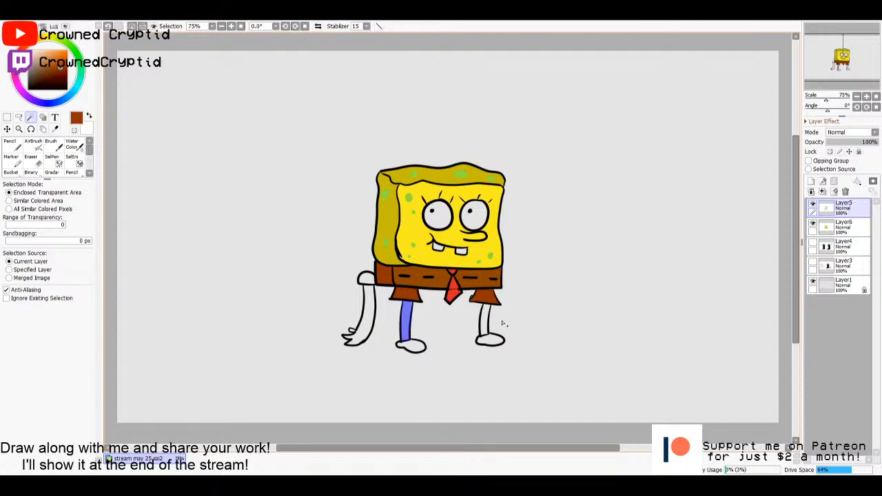
pyautogui.click(485, 325)
pyautogui.click(843, 225)
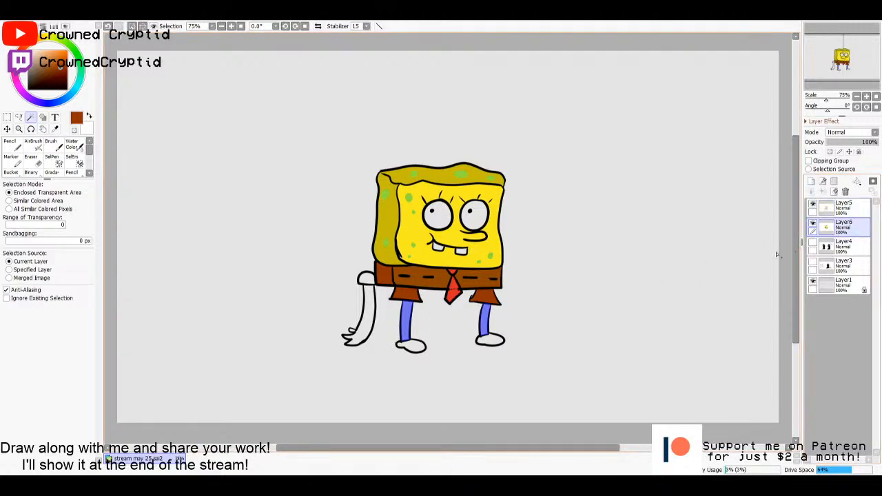
pyautogui.press('g')
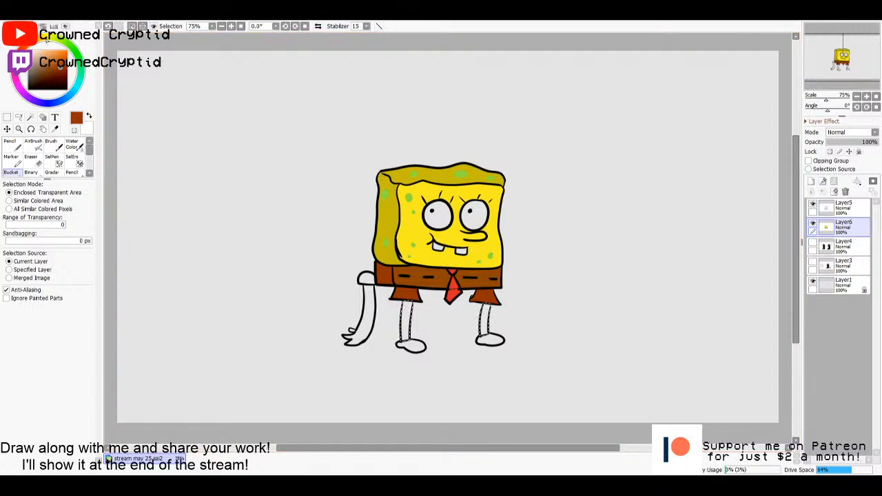
pyautogui.moveTo(46, 40)
pyautogui.mouseDown()
pyautogui.moveTo(53, 56)
pyautogui.moveTo(47, 48)
pyautogui.mouseUp()
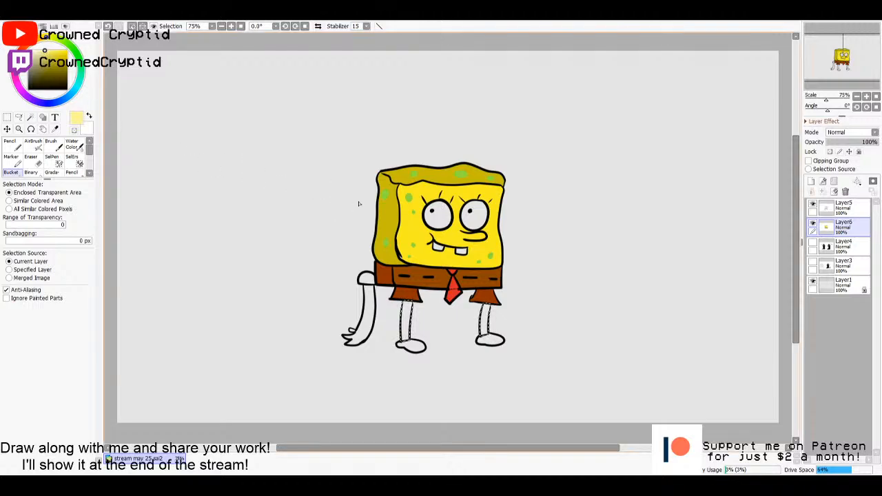
pyautogui.keyDown('alt'); pyautogui.click(415, 227); pyautogui.keyUp('alt')
pyautogui.press('m')
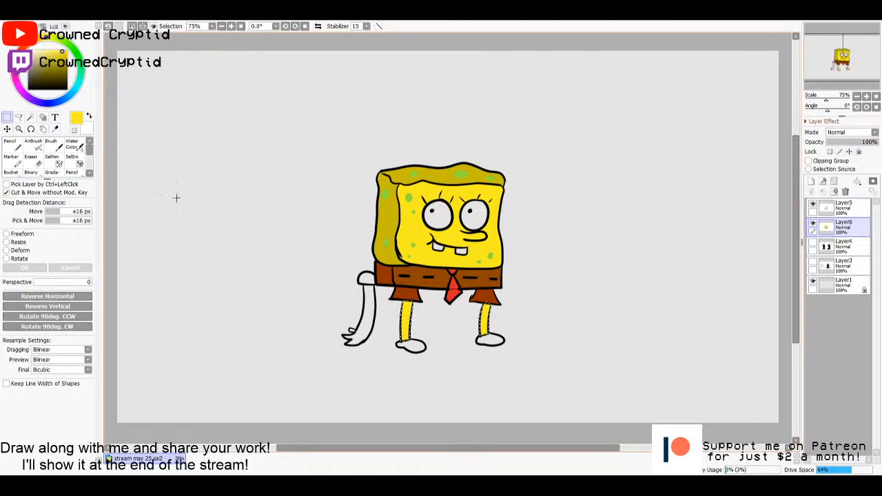
# - Paint the lower part of both legs white for the socks, using the size 20 pencil inside the selection
pyautogui.press('x')
pyautogui.press('n')
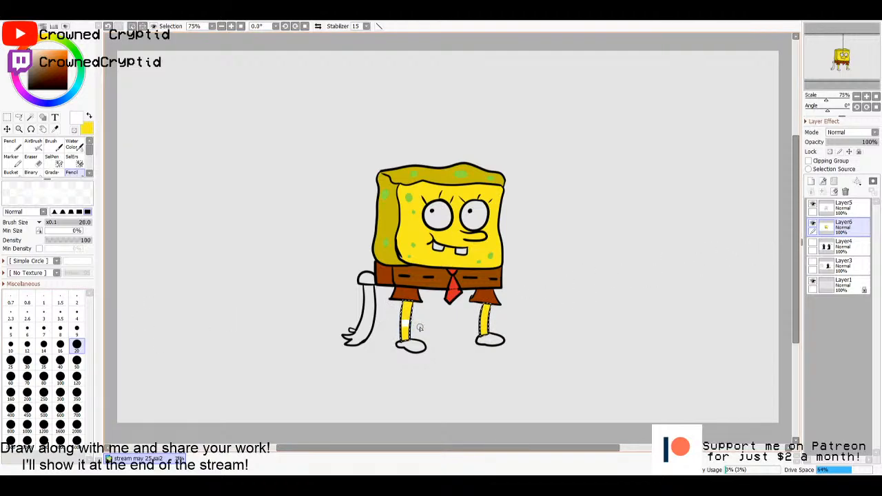
pyautogui.moveTo(420, 328); pyautogui.dragTo(406, 334)
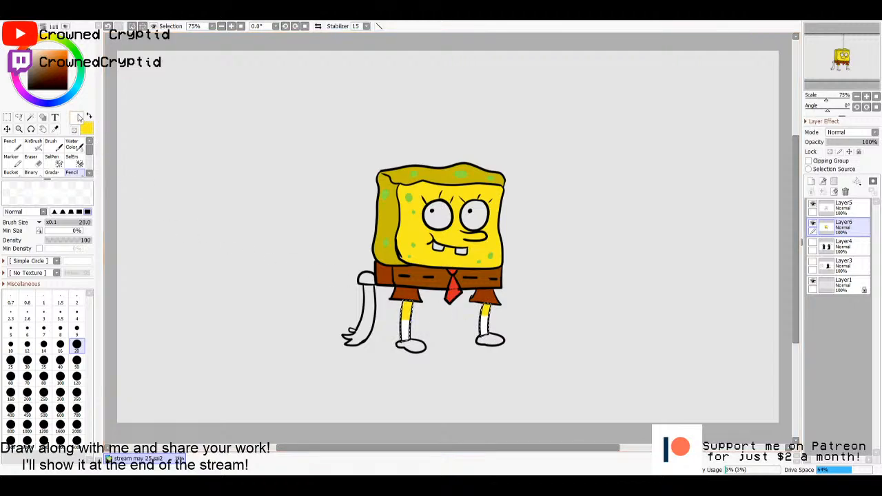
# - Paint thin pink and pale green stripes across both socks with the size 10 pencil and clear the selection
pyautogui.click(63, 42)
pyautogui.moveTo(52, 58); pyautogui.dragTo(40, 49)
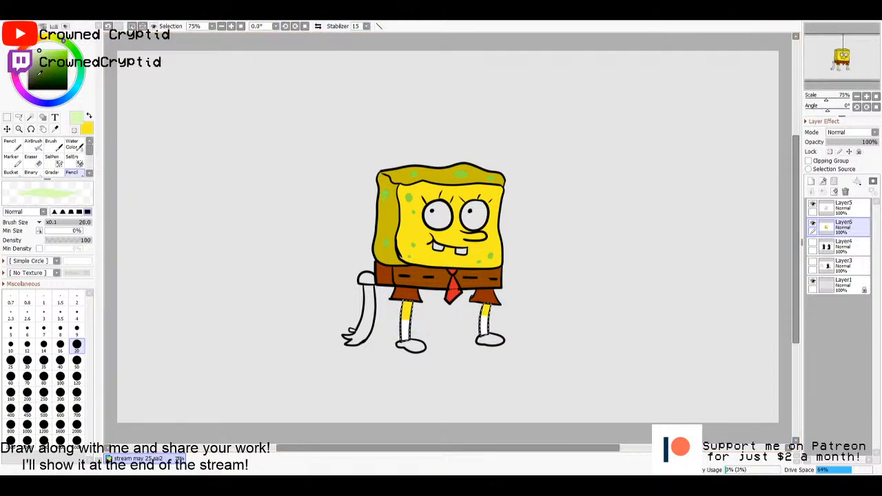
pyautogui.click(10, 343)
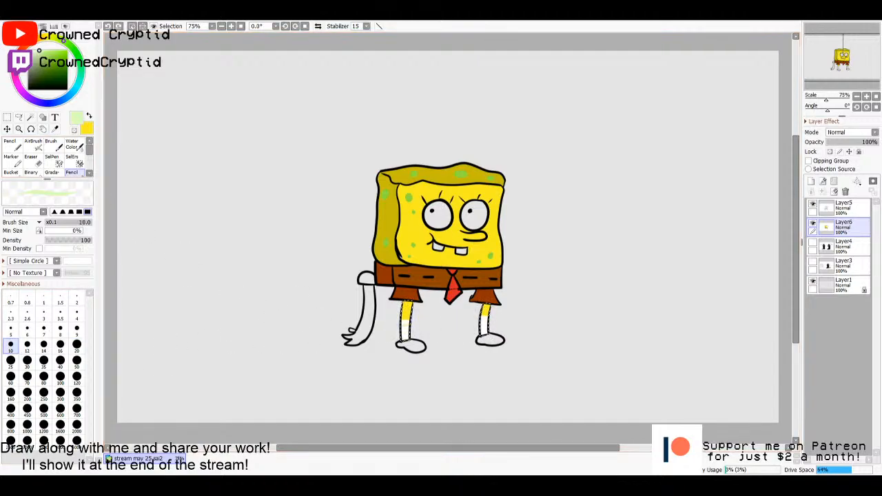
pyautogui.click(22, 47)
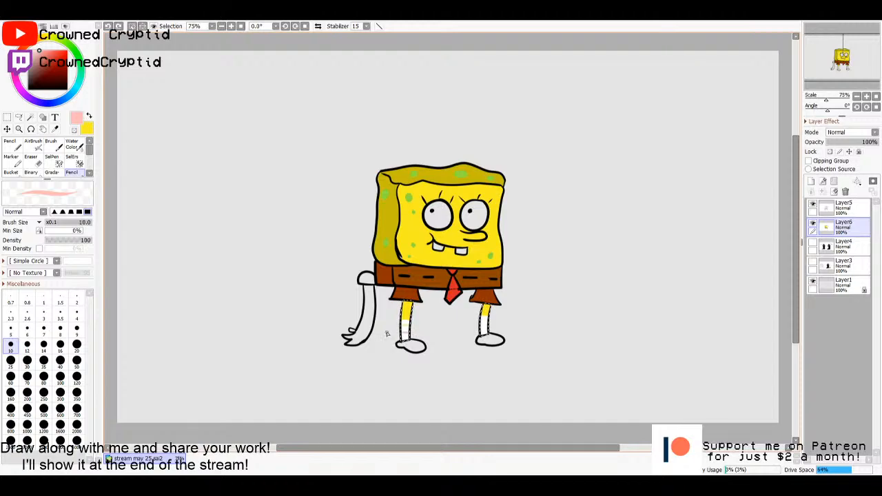
pyautogui.moveTo(389, 334); pyautogui.dragTo(419, 333)
pyautogui.click(68, 44)
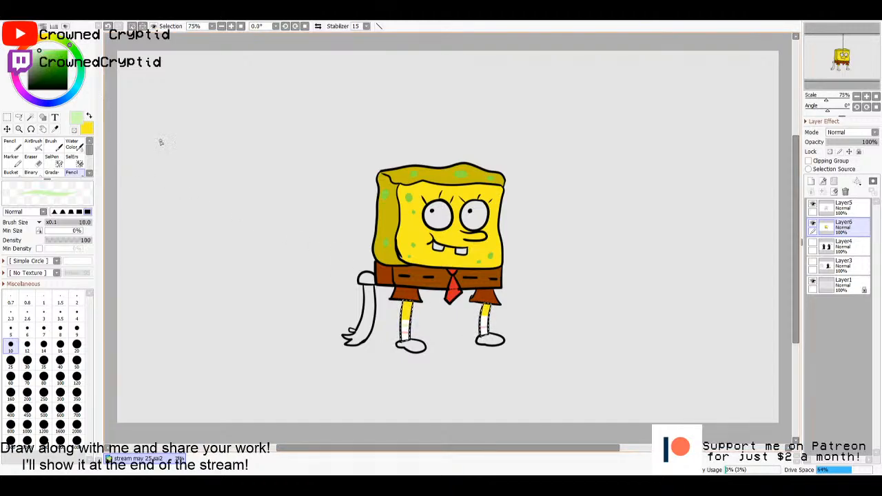
pyautogui.press('m')
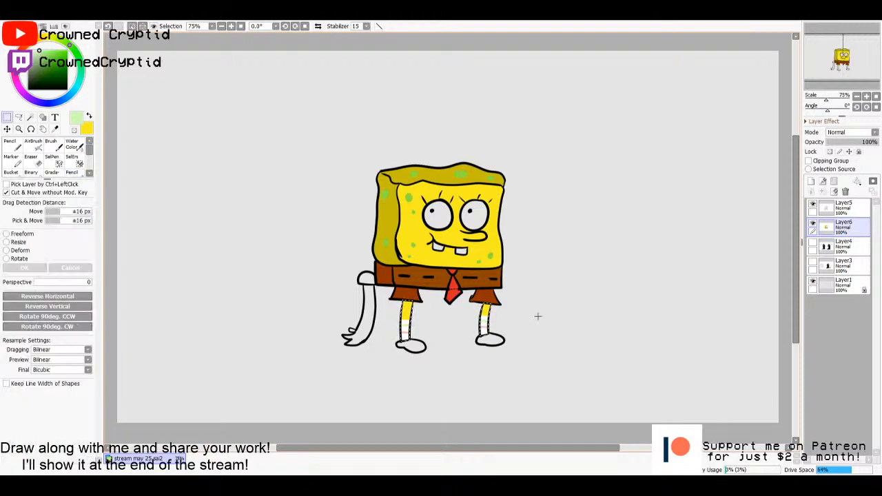
pyautogui.click(541, 318)
# - Select both shoes on the line art and fill them black on Layer6
pyautogui.click(846, 210)
pyautogui.press('w')
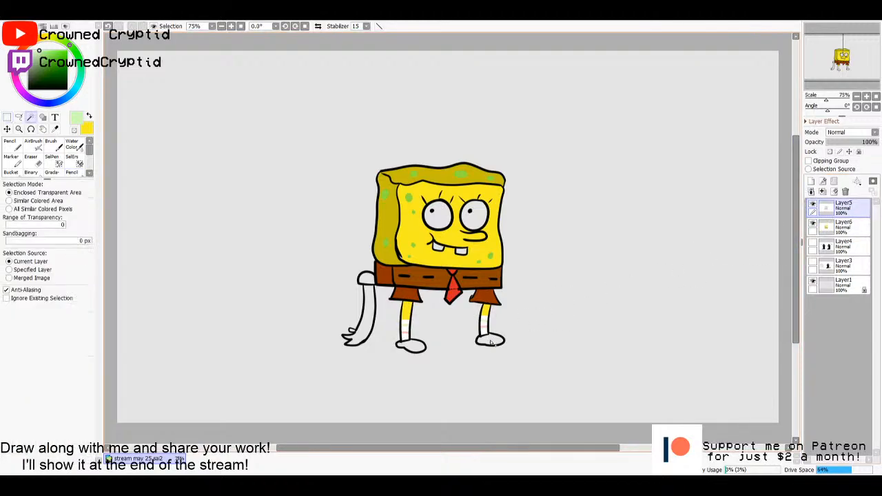
pyautogui.click(489, 340)
pyautogui.click(415, 347)
pyautogui.click(845, 227)
pyautogui.press('g')
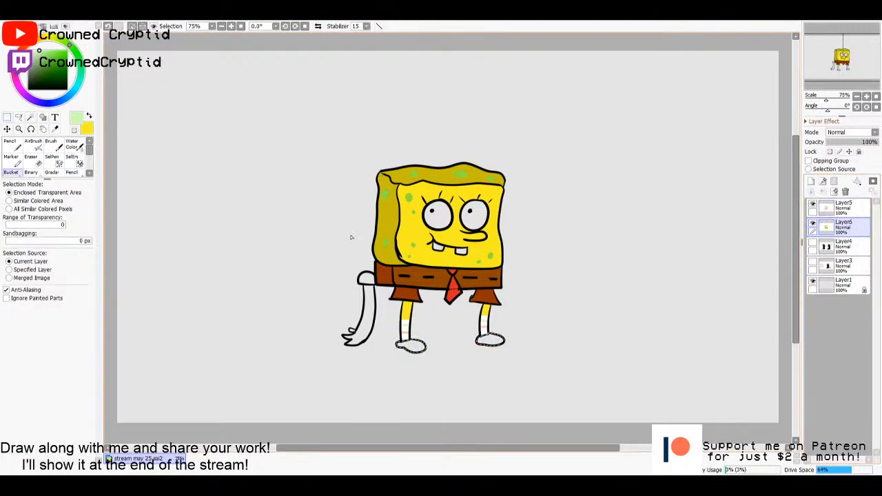
pyautogui.click(29, 88)
pyautogui.click(407, 344)
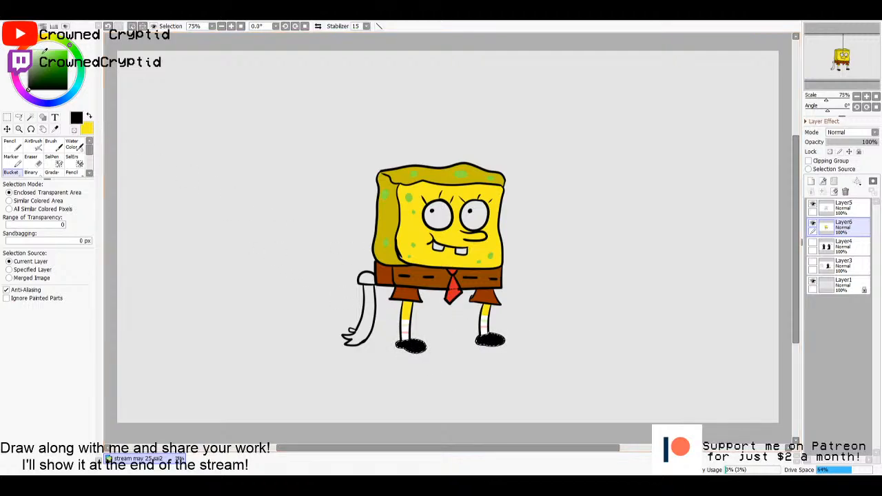
# - Draw small white highlights on both black shoes with the size 10 pencil and clear the selection
pyautogui.click(29, 50)
pyautogui.press('n')
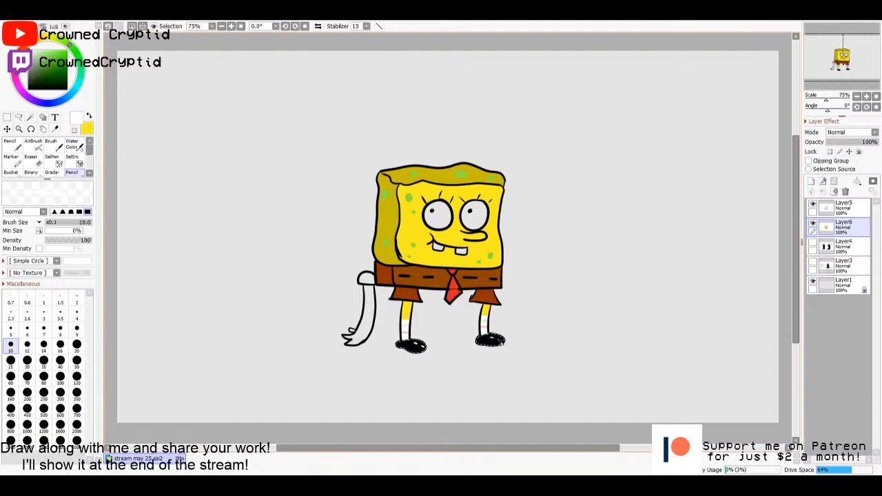
pyautogui.press('m')
pyautogui.press('n')
pyautogui.hotkey('ctrl', 'z')
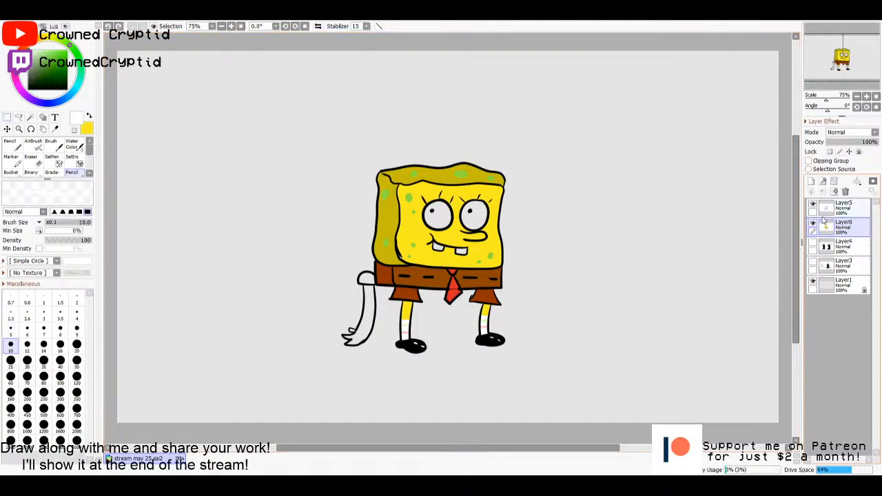
# - Add a new layer above the line art and draw looping white shoelaces on both shoes
pyautogui.click(832, 209)
pyautogui.click(811, 181)
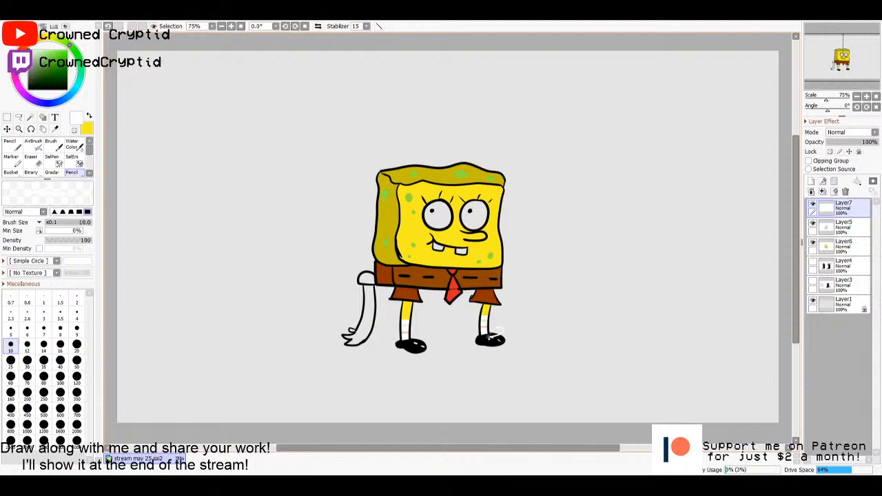
pyautogui.moveTo(492, 335)
pyautogui.mouseDown()
pyautogui.moveTo(464, 352)
pyautogui.moveTo(513, 335)
pyautogui.mouseUp()
pyautogui.moveTo(402, 339); pyautogui.dragTo(413, 338)
# - Select the sleeve on the line art, fill it on Layer6 with the trousers' reddish brown and clear the selection
pyautogui.click(846, 224)
pyautogui.press('w')
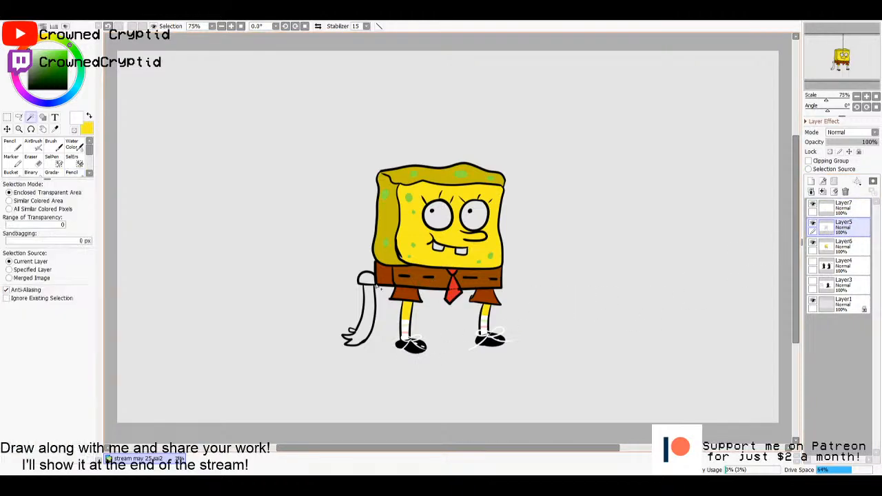
pyautogui.click(844, 244)
pyautogui.press('g')
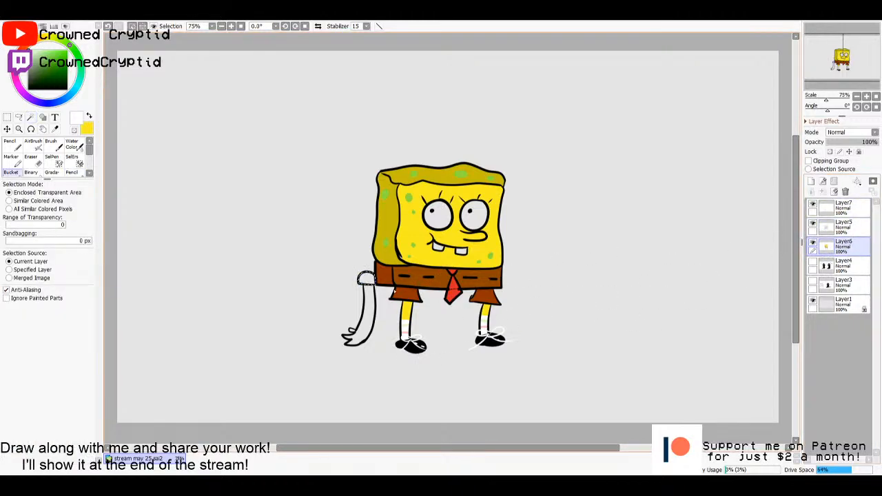
pyautogui.keyDown('alt'); pyautogui.click(384, 272); pyautogui.keyUp('alt')
pyautogui.click(365, 279)
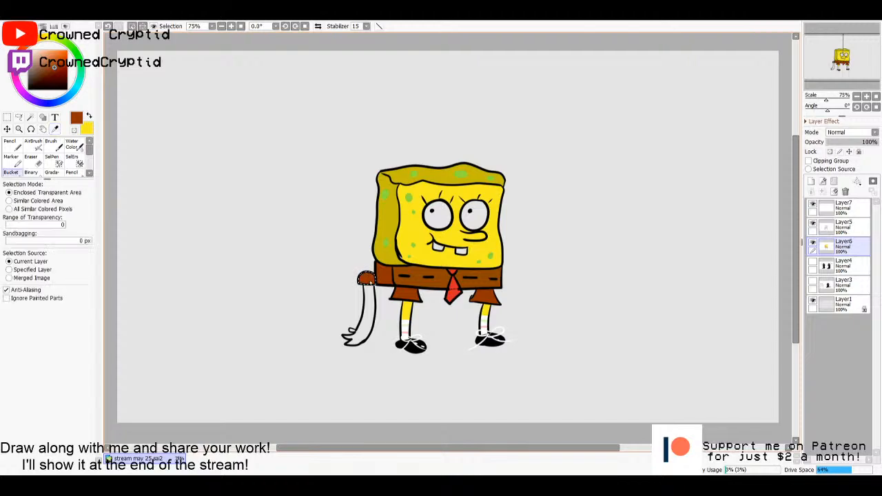
pyautogui.hotkey('ctrl', 'd')
# - Merge the shoelace layer down into the line-art layer
pyautogui.click(852, 209)
pyautogui.press('w')
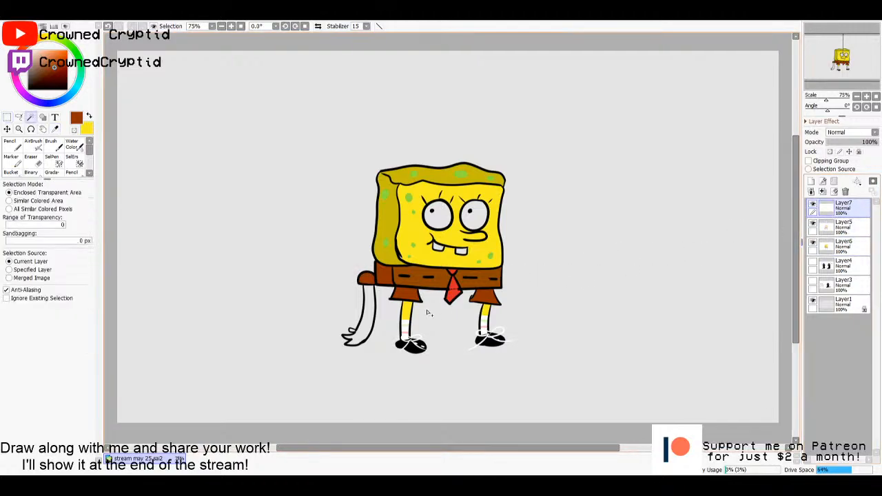
pyautogui.click(377, 324)
pyautogui.hotkey('ctrl', 'd')
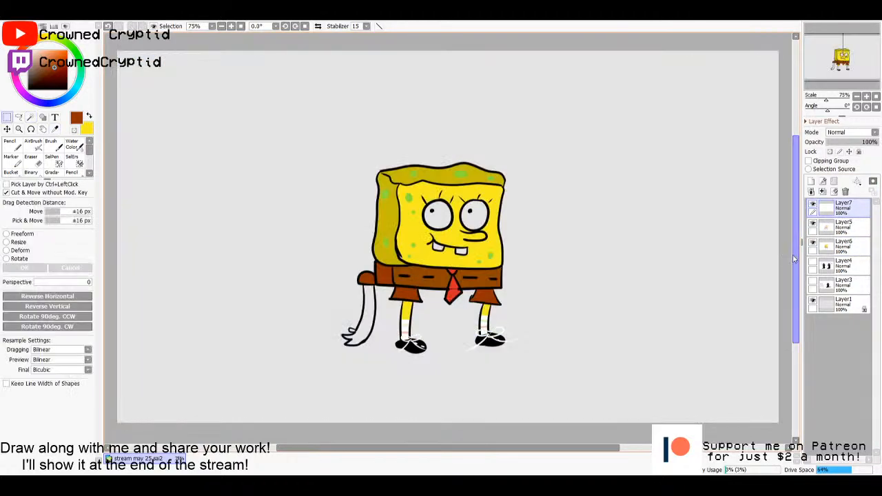
pyautogui.click(823, 191)
# - Select the arm and hand on the line art, fill them yellow on Layer6 and clear the selection
pyautogui.press('w')
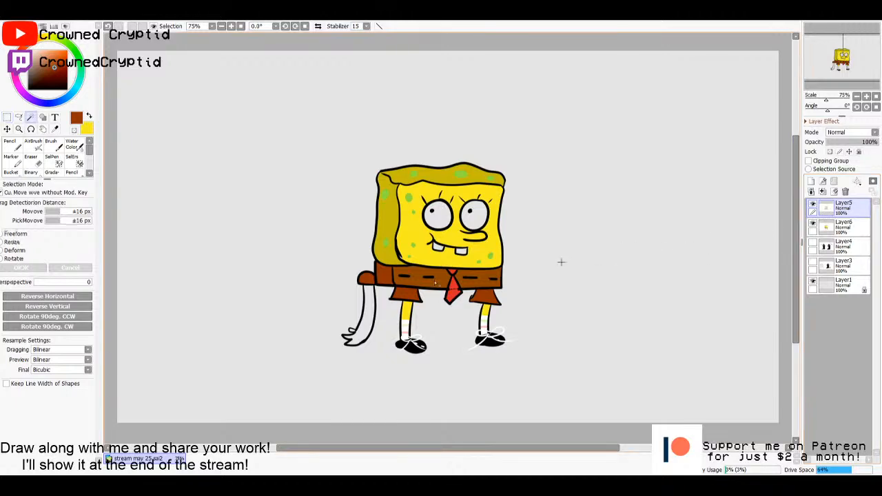
pyautogui.click(370, 314)
pyautogui.click(352, 331)
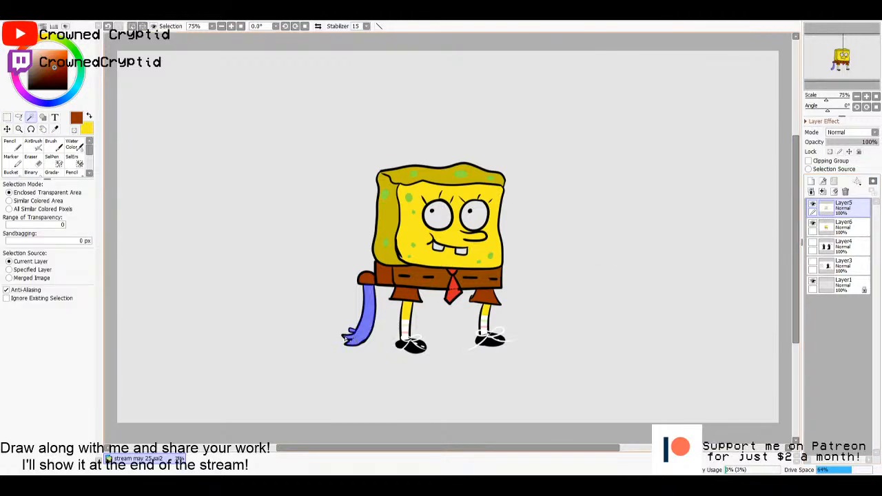
pyautogui.click(852, 228)
pyautogui.press('g')
pyautogui.press('x')
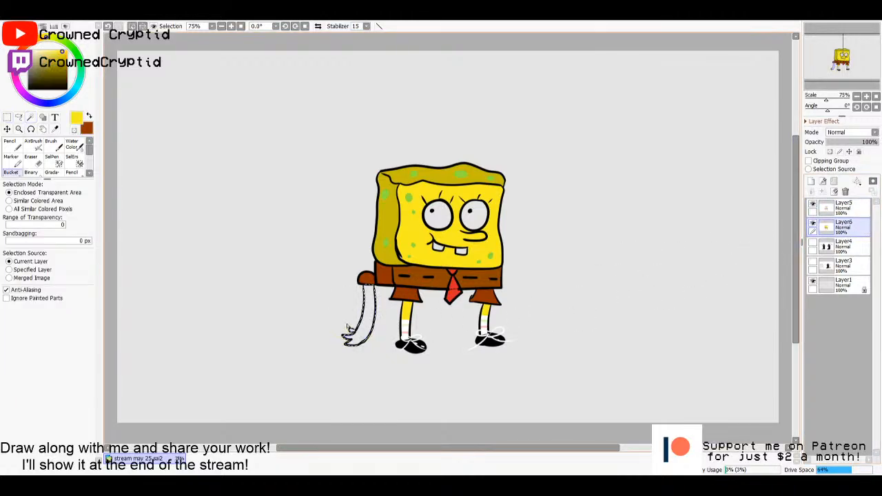
pyautogui.click(347, 328)
pyautogui.press('m')
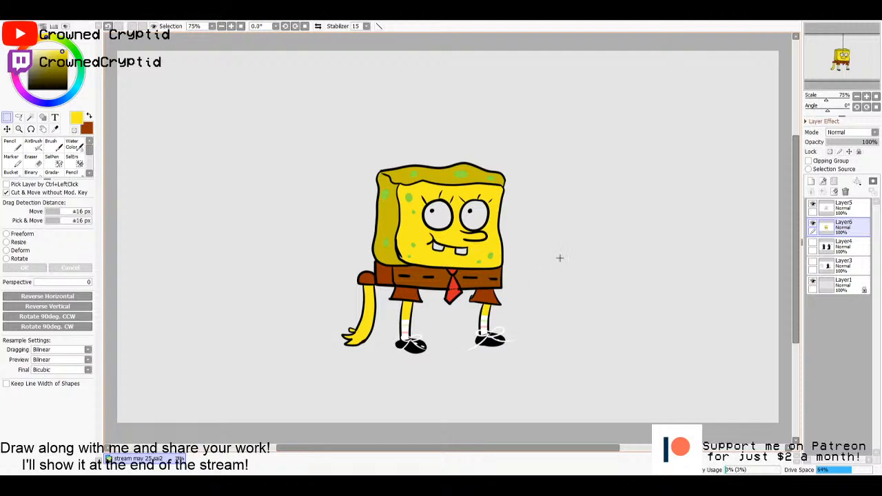
# - Merge the line art down into Layer6 and move the whole character to the left part of the canvas
pyautogui.click(846, 207)
pyautogui.click(822, 191)
pyautogui.moveTo(523, 248); pyautogui.dragTo(333, 254)
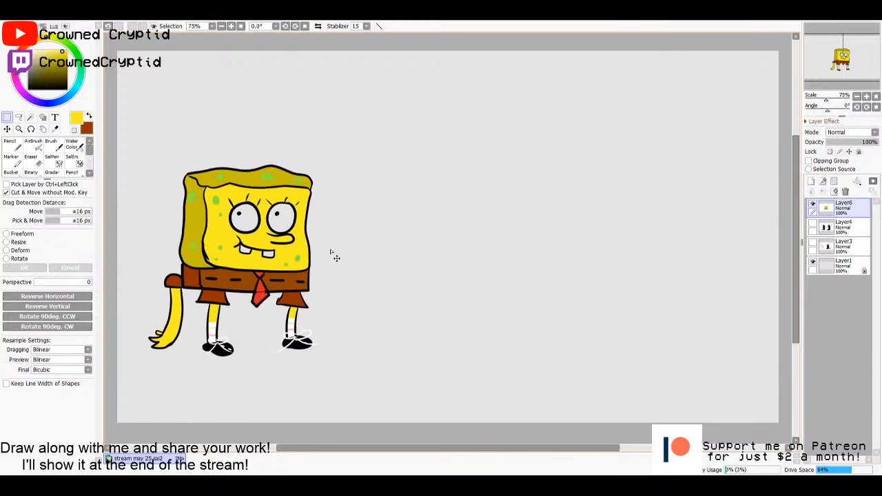
# - Select the insides of both eyes and both teeth on the merged character, and add two new layers beneath it
pyautogui.press('w')
pyautogui.click(281, 219)
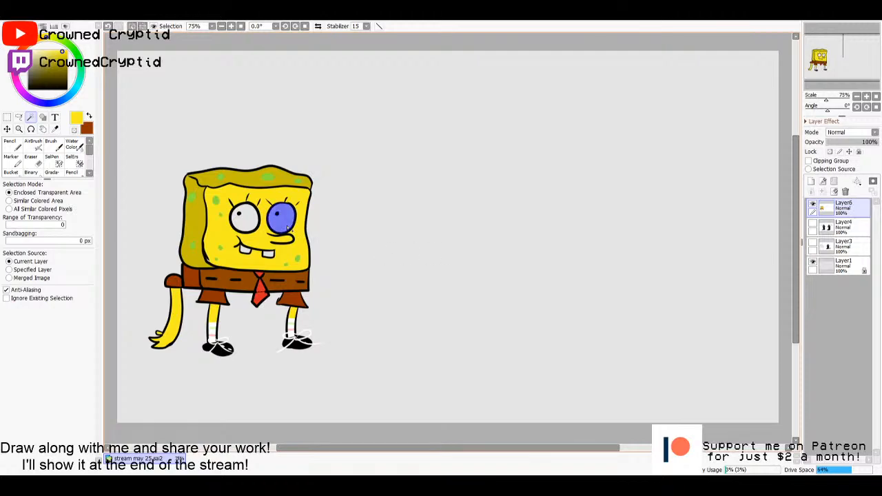
pyautogui.click(245, 218)
pyautogui.click(247, 251)
pyautogui.click(268, 255)
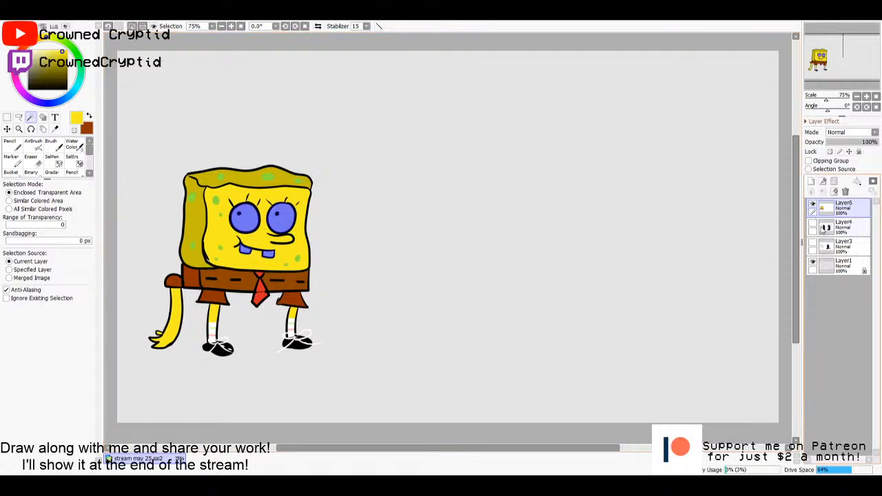
pyautogui.click(843, 226)
pyautogui.click(811, 182)
pyautogui.click(811, 182)
# - Paint blue irises around both pupils on Layer8 with the size 20 Pencil
pyautogui.press('n')
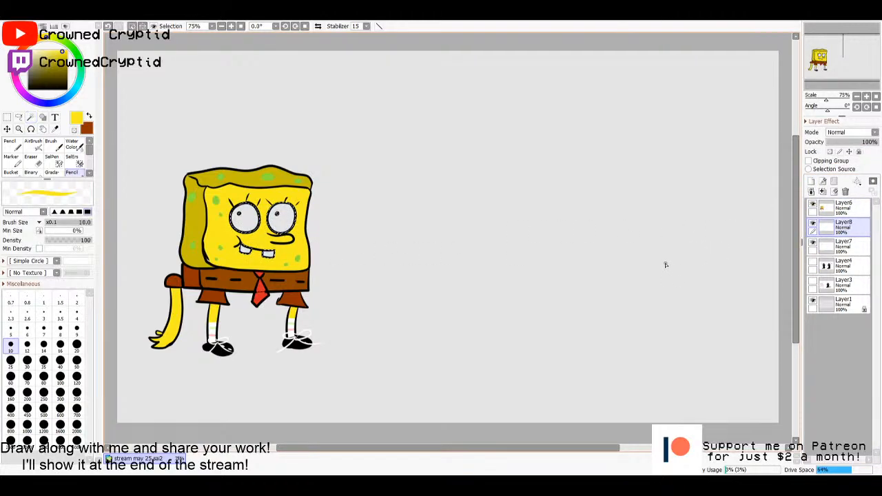
pyautogui.click(70, 98)
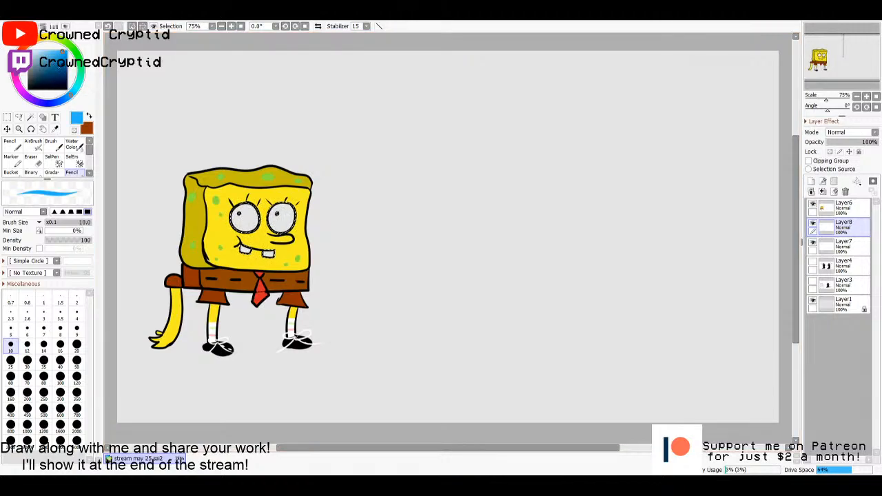
pyautogui.click(77, 346)
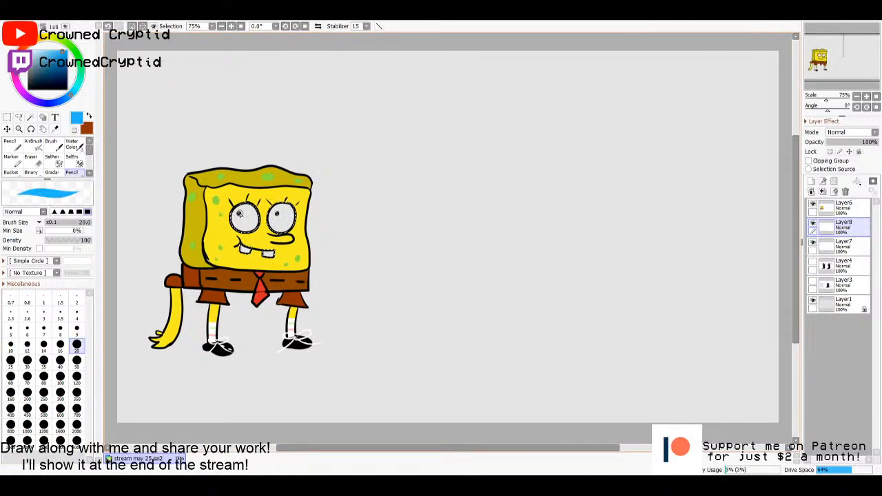
pyautogui.click(239, 214)
pyautogui.click(277, 215)
# - Fill the selected eyes and teeth white on Layer7 using the sock's colour, and clear the selection
pyautogui.click(843, 246)
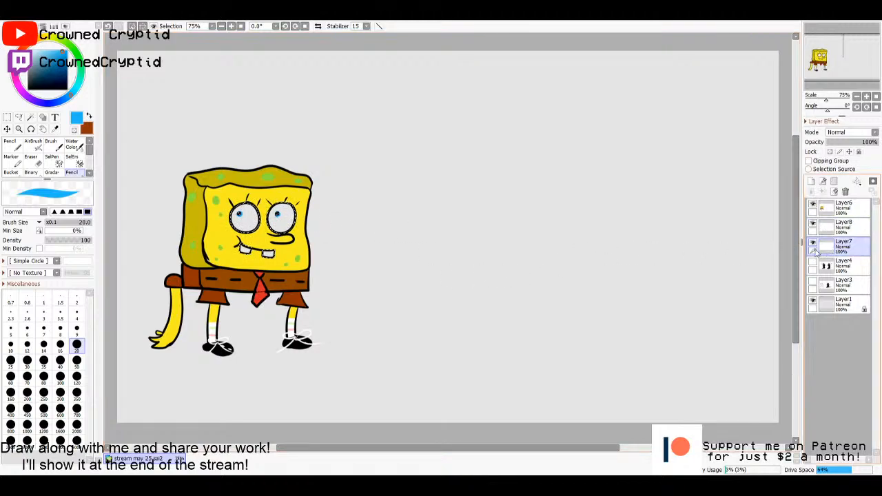
pyautogui.click(11, 173)
pyautogui.rightClick(213, 329)
pyautogui.click(251, 228)
pyautogui.click(281, 224)
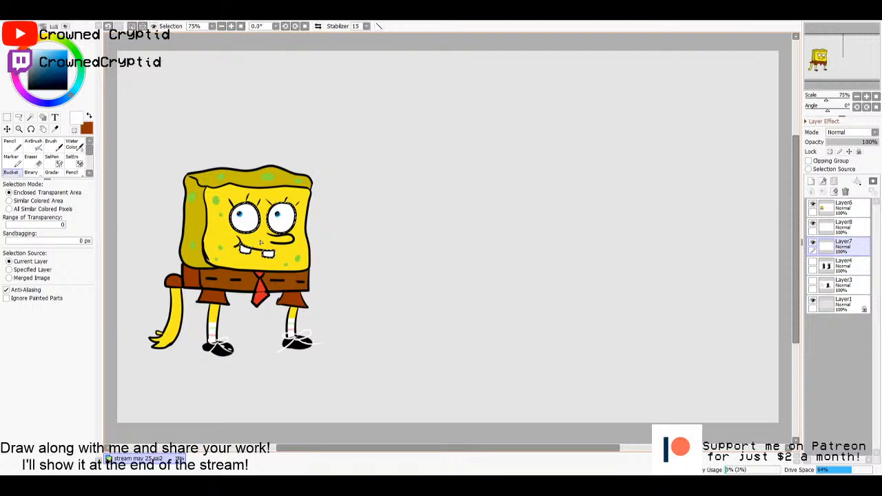
pyautogui.click(6, 117)
pyautogui.click(361, 236)
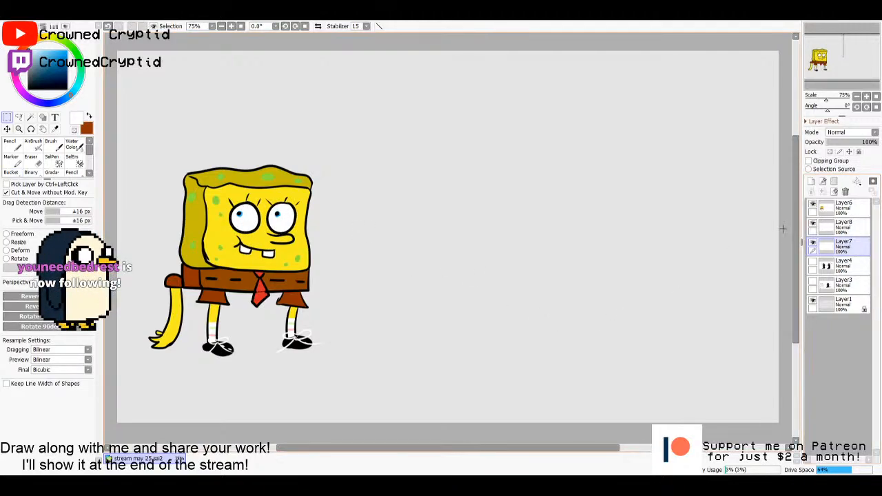
# - Merge Layer6 and Layer8 down into Layer7 and move the sponge character slightly down and to the left on the canvas
pyautogui.click(830, 230)
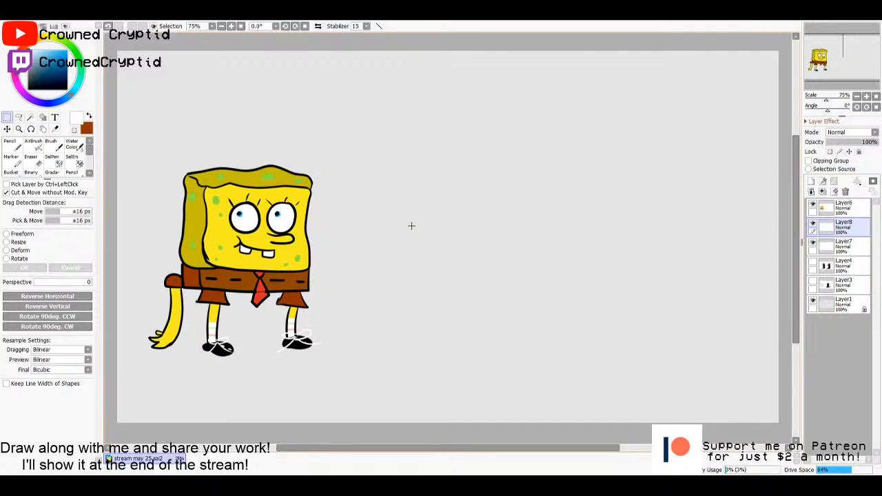
pyautogui.click(835, 212)
pyautogui.click(839, 230)
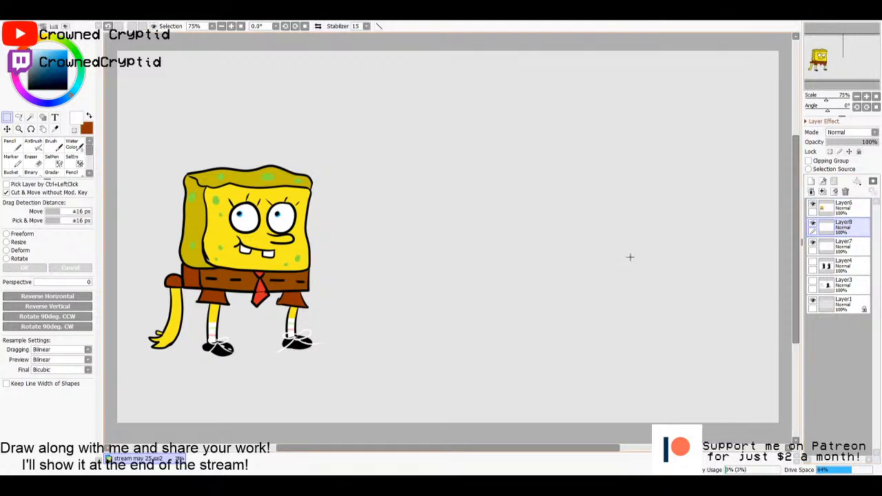
pyautogui.click(846, 211)
pyautogui.click(846, 228)
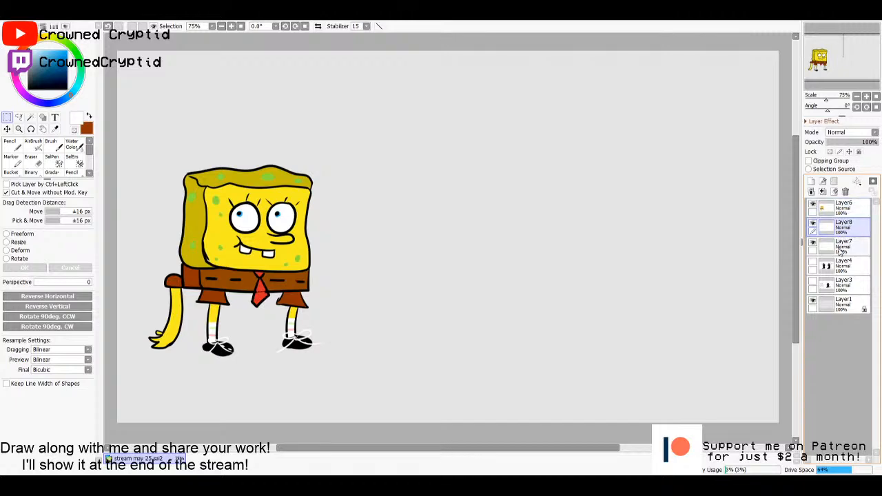
pyautogui.click(843, 247)
pyautogui.click(841, 231)
pyautogui.click(844, 210)
pyautogui.click(822, 192)
pyautogui.click(822, 192)
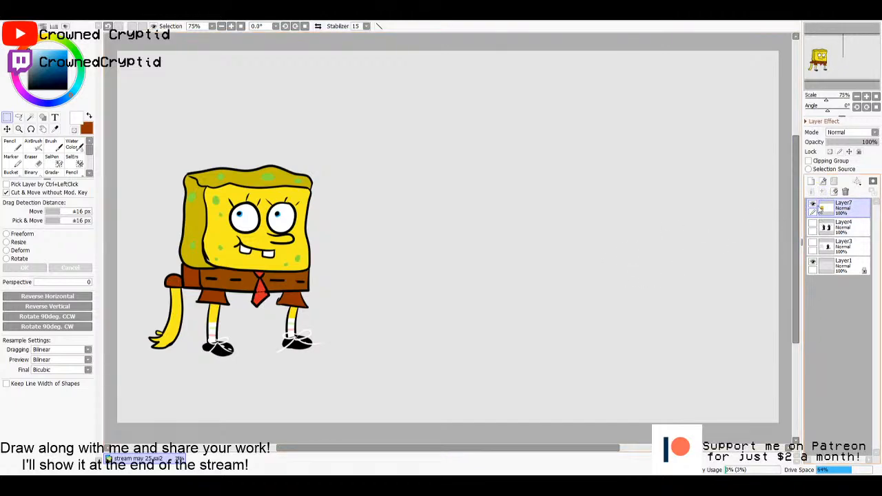
pyautogui.moveTo(433, 268); pyautogui.dragTo(420, 312)
# - Add a new layer and draw two overlapping oval eyes in black with the size 10 Pencil, right of the sponge
pyautogui.click(811, 181)
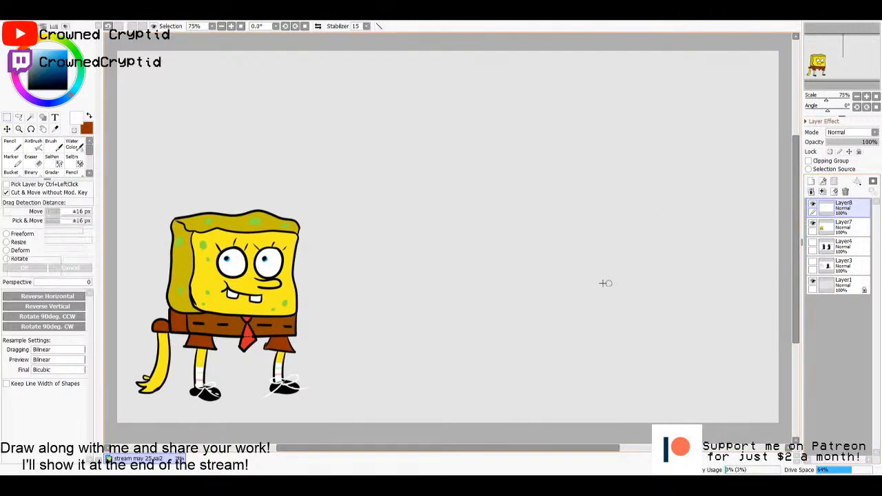
pyautogui.press('n')
pyautogui.click(12, 351)
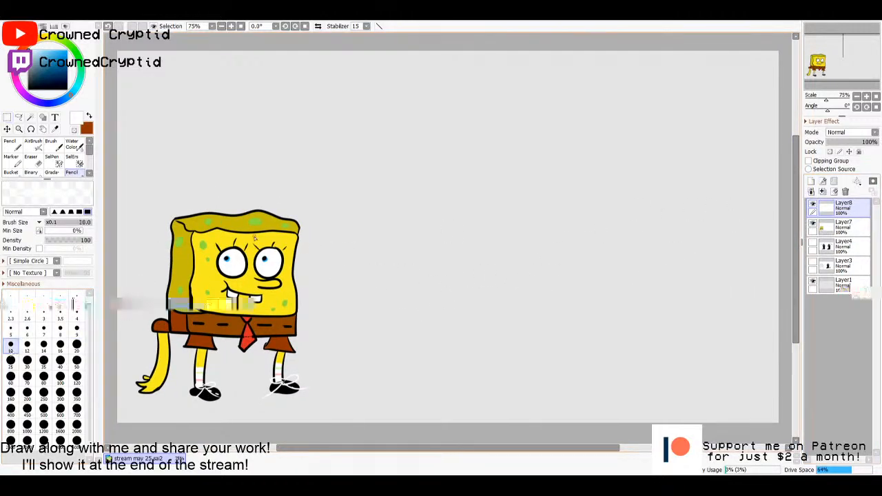
pyautogui.click(29, 88)
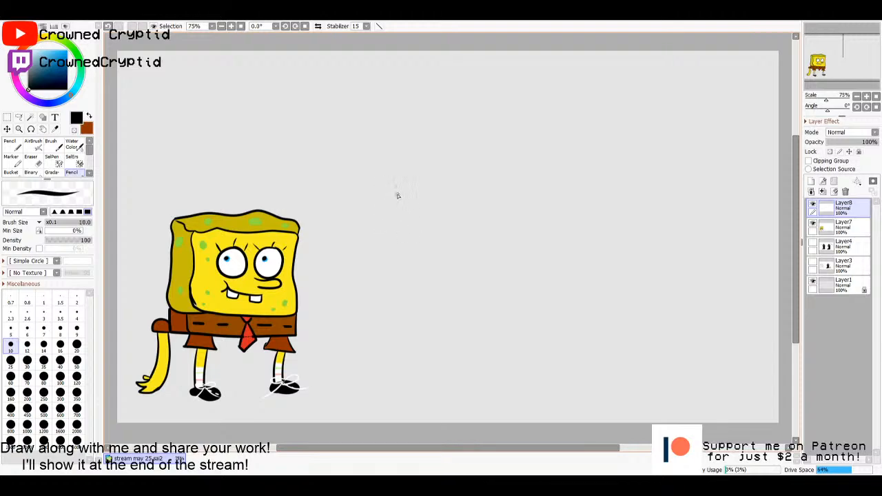
pyautogui.moveTo(483, 193)
pyautogui.mouseDown()
pyautogui.moveTo(508, 182)
pyautogui.moveTo(493, 225)
pyautogui.moveTo(489, 177)
pyautogui.moveTo(511, 175)
pyautogui.moveTo(528, 197)
pyautogui.moveTo(513, 220)
pyautogui.moveTo(502, 218)
pyautogui.moveTo(512, 235)
pyautogui.moveTo(485, 233)
pyautogui.moveTo(532, 239)
pyautogui.moveTo(532, 269)
pyautogui.mouseUp()
pyautogui.hotkey('ctrl', 'z')
pyautogui.hotkey('ctrl', 'z')
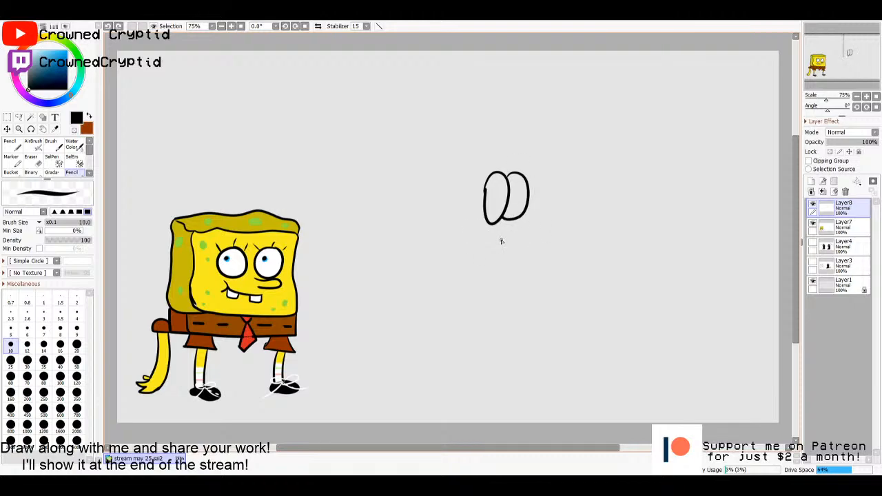
# - Outline the starfish character's smiling mouth, pointed head and both arms around the eyes
pyautogui.moveTo(523, 235)
pyautogui.mouseDown()
pyautogui.moveTo(481, 233)
pyautogui.moveTo(494, 256)
pyautogui.moveTo(521, 257)
pyautogui.moveTo(537, 186)
pyautogui.moveTo(530, 152)
pyautogui.moveTo(504, 135)
pyautogui.moveTo(481, 150)
pyautogui.moveTo(461, 265)
pyautogui.mouseUp()
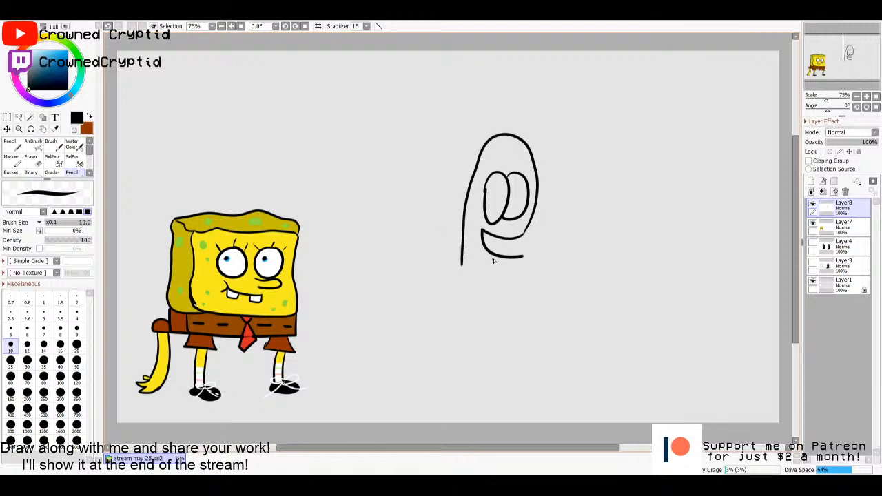
pyautogui.moveTo(522, 258); pyautogui.dragTo(521, 273)
pyautogui.moveTo(461, 267)
pyautogui.mouseDown()
pyautogui.moveTo(402, 305)
pyautogui.moveTo(444, 309)
pyautogui.mouseUp()
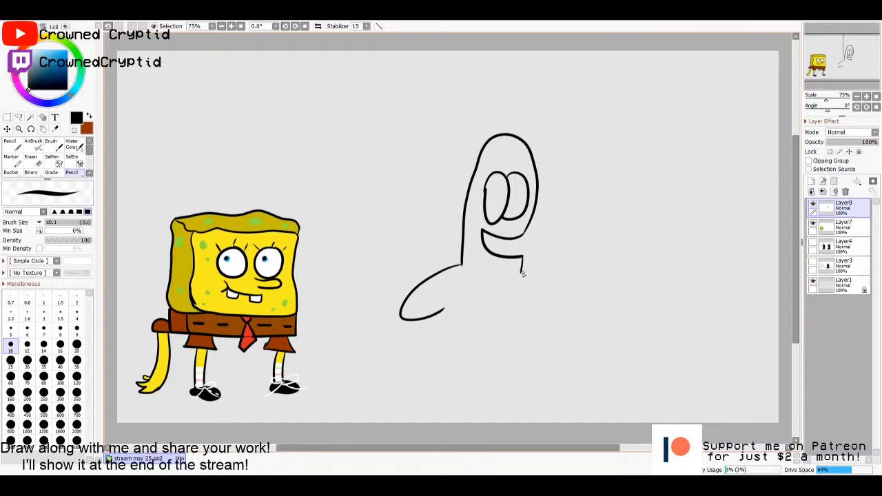
pyautogui.moveTo(522, 273)
pyautogui.mouseDown()
pyautogui.moveTo(560, 307)
pyautogui.moveTo(521, 318)
pyautogui.mouseUp()
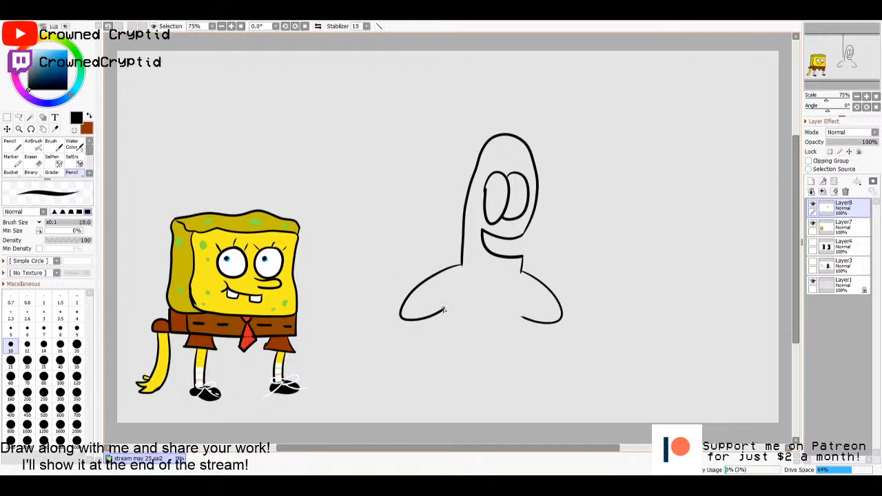
# - Draw the starfish's lower body and legs, with the waistline and hems of the shorts
pyautogui.moveTo(443, 310)
pyautogui.mouseDown()
pyautogui.moveTo(431, 361)
pyautogui.moveTo(469, 338)
pyautogui.mouseUp()
pyautogui.moveTo(525, 318)
pyautogui.mouseDown()
pyautogui.moveTo(526, 358)
pyautogui.moveTo(499, 364)
pyautogui.moveTo(495, 344)
pyautogui.moveTo(431, 337)
pyautogui.mouseUp()
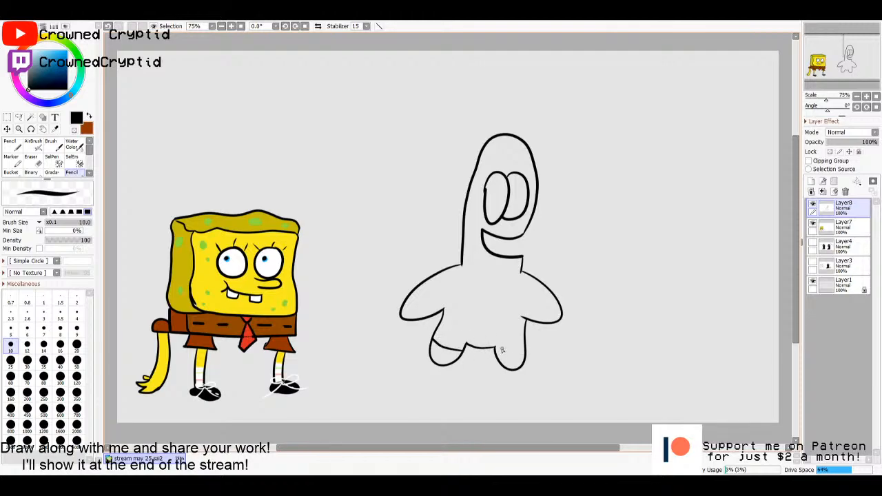
pyautogui.moveTo(495, 351)
pyautogui.mouseDown()
pyautogui.moveTo(525, 352)
pyautogui.moveTo(516, 316)
pyautogui.moveTo(525, 326)
pyautogui.moveTo(442, 311)
pyautogui.mouseUp()
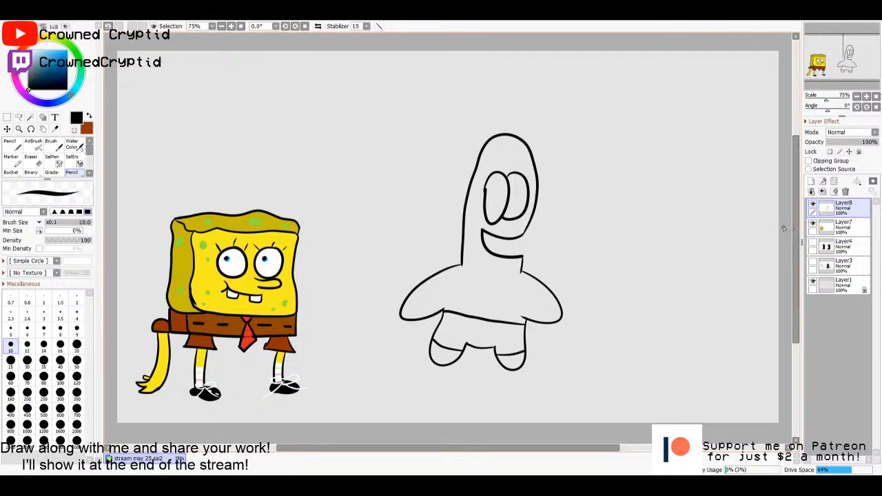
# - Set the brush size to 14 and dot a small black pupil in each starfish eye on Layer8
pyautogui.press(']')
pyautogui.press(']')
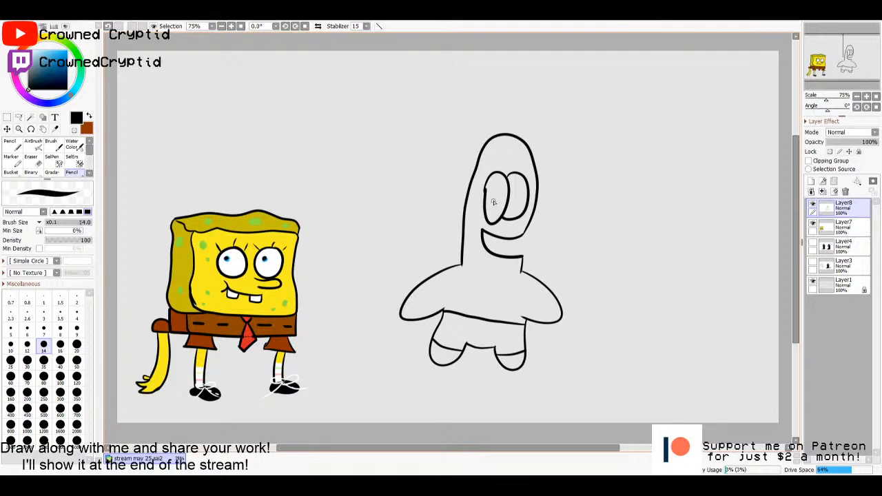
pyautogui.click(818, 227)
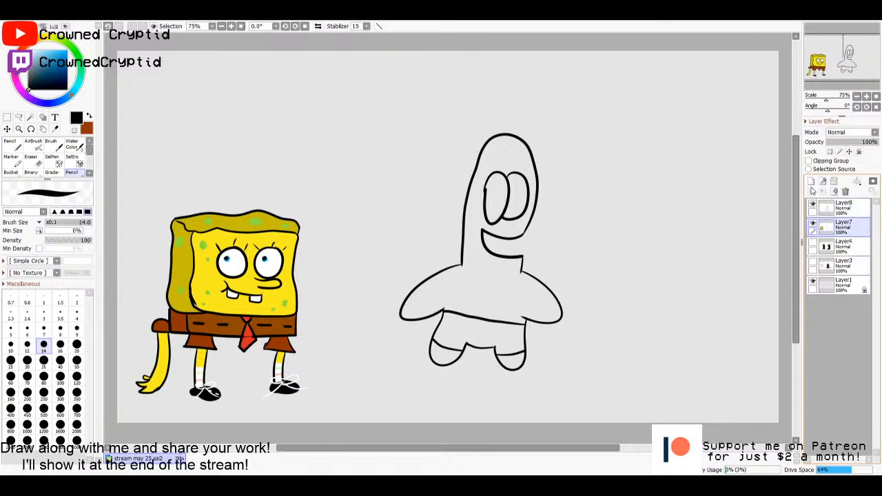
pyautogui.click(831, 207)
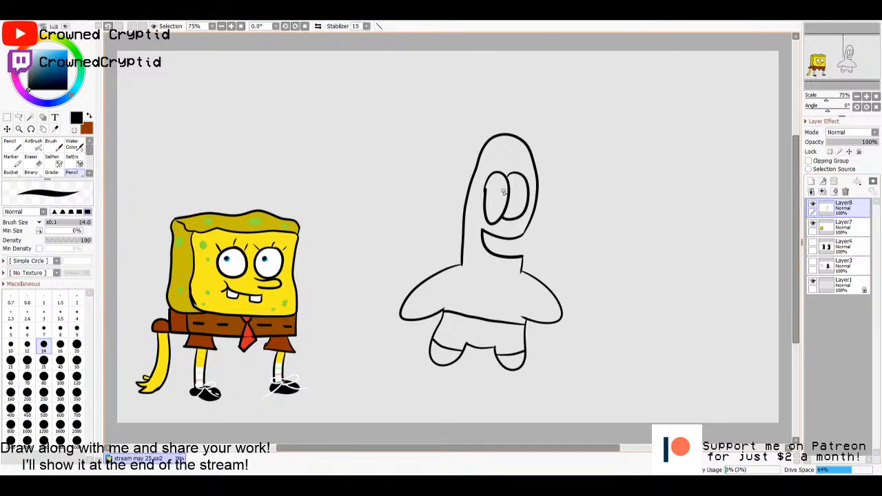
pyautogui.moveTo(496, 195); pyautogui.dragTo(518, 197)
pyautogui.hotkey('ctrl', 'z')
pyautogui.hotkey('ctrl', 'z')
pyautogui.click(492, 187)
# - Select the starfish's body and both feet on the Layer8 line art
pyautogui.hotkey('ctrl', 't')
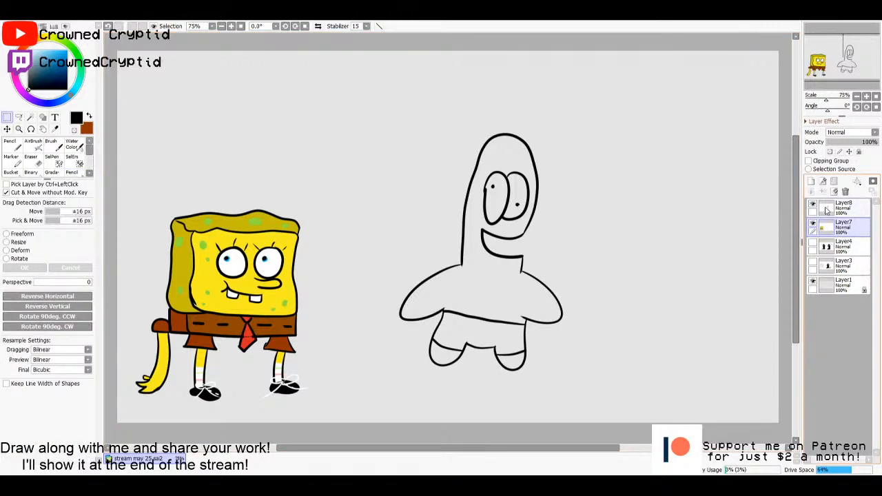
pyautogui.press('w')
pyautogui.click(499, 312)
pyautogui.click(509, 358)
pyautogui.click(447, 354)
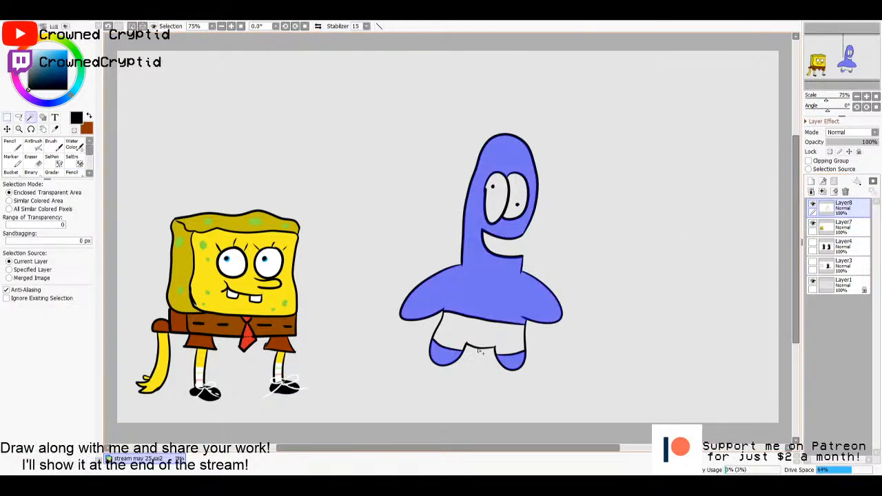
# - Fill the selected body and feet light pink on Layer7
pyautogui.click(825, 229)
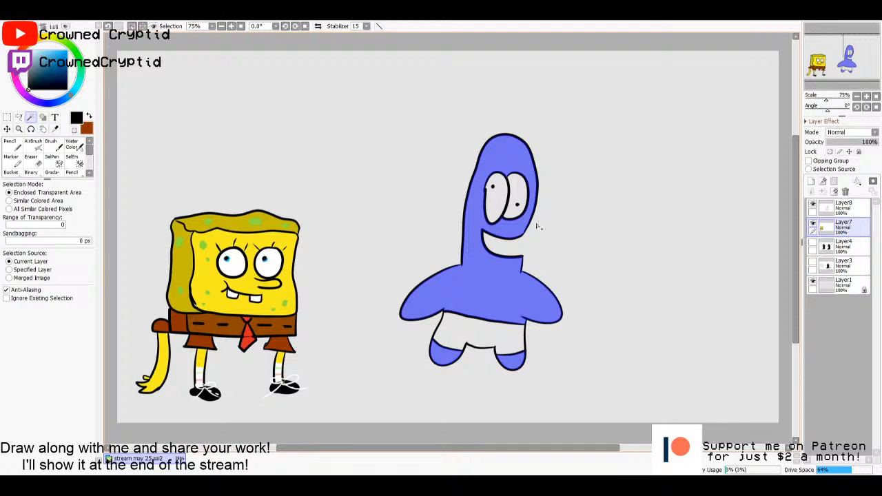
pyautogui.press('g')
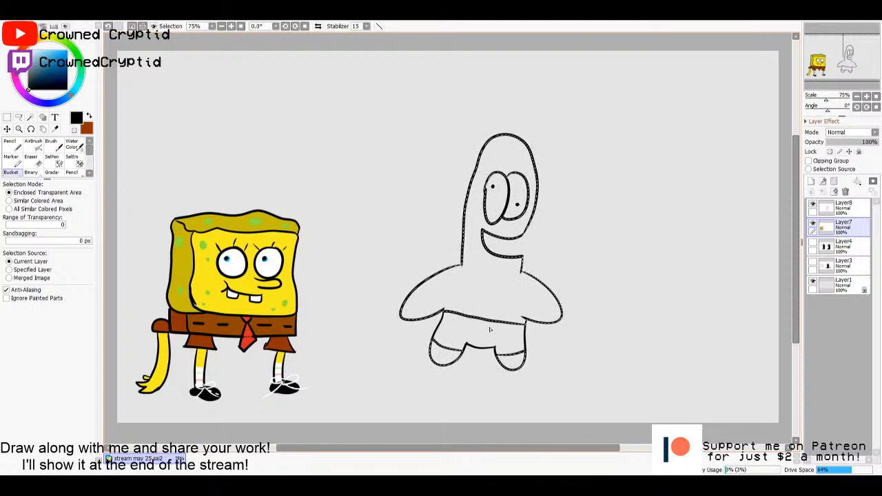
pyautogui.click(18, 83)
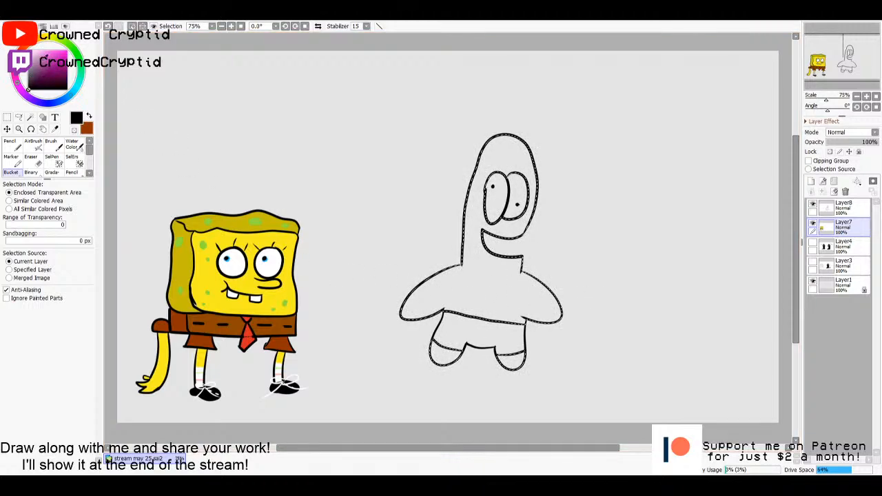
pyautogui.moveTo(40, 51); pyautogui.dragTo(42, 41)
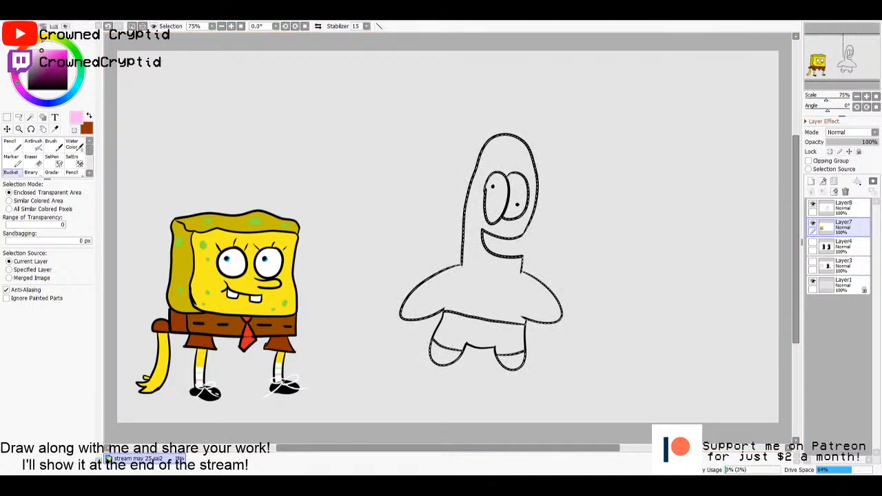
pyautogui.click(485, 288)
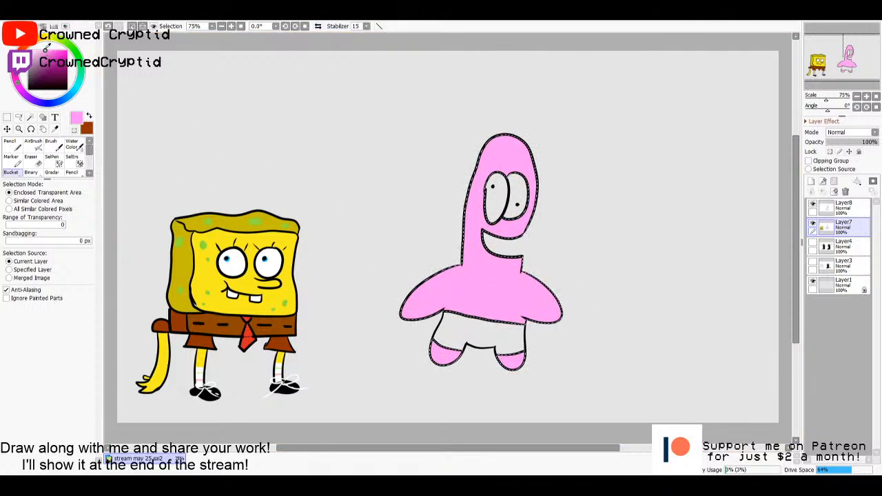
# - Dot darker pink spots and a small belly cross on the starfish with the size 20 Pencil, and clear the selection
pyautogui.click(51, 54)
pyautogui.press('n')
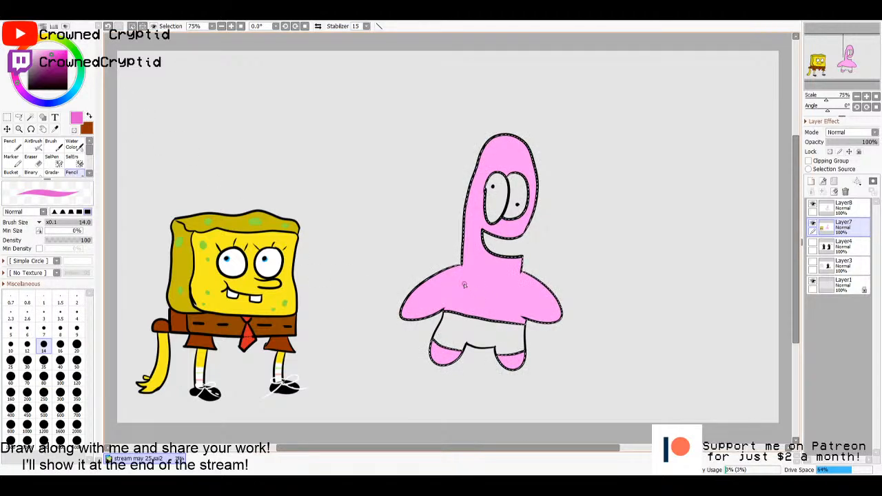
pyautogui.click(77, 344)
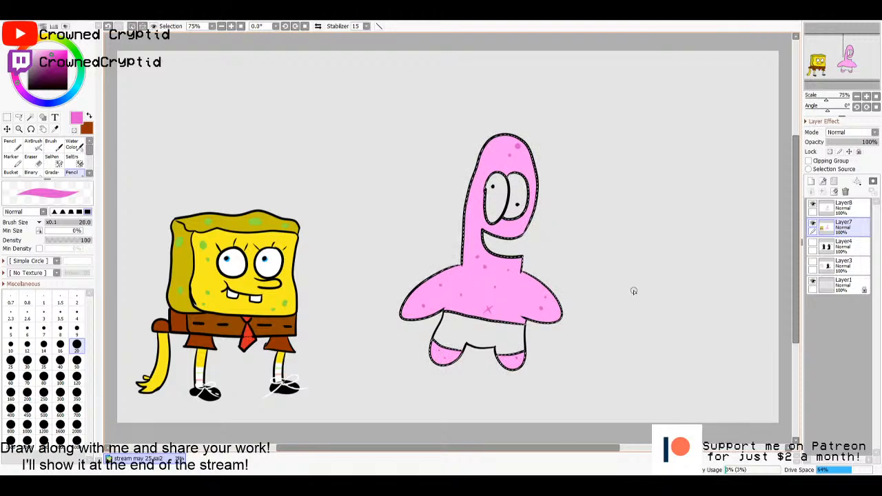
pyautogui.press('m')
pyautogui.click(673, 264)
# - Select the starfish's shorts on Layer8 and fill them green on Layer7
pyautogui.click(831, 212)
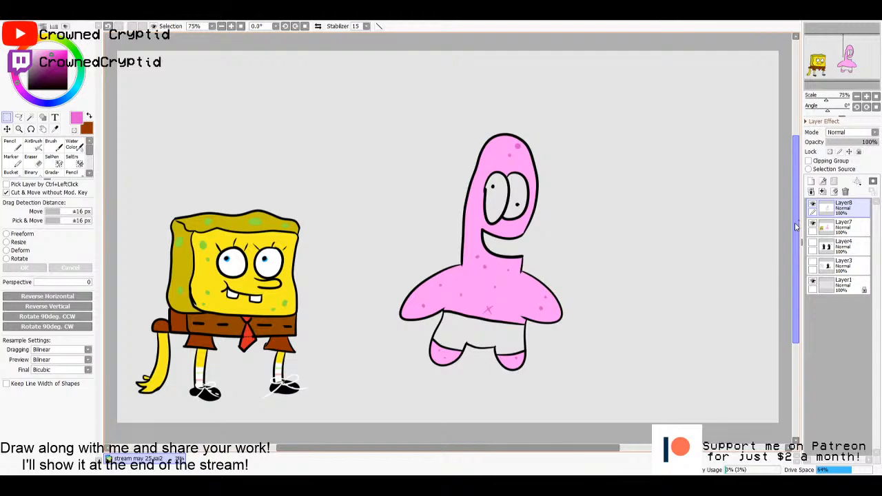
pyautogui.press('w')
pyautogui.click(482, 332)
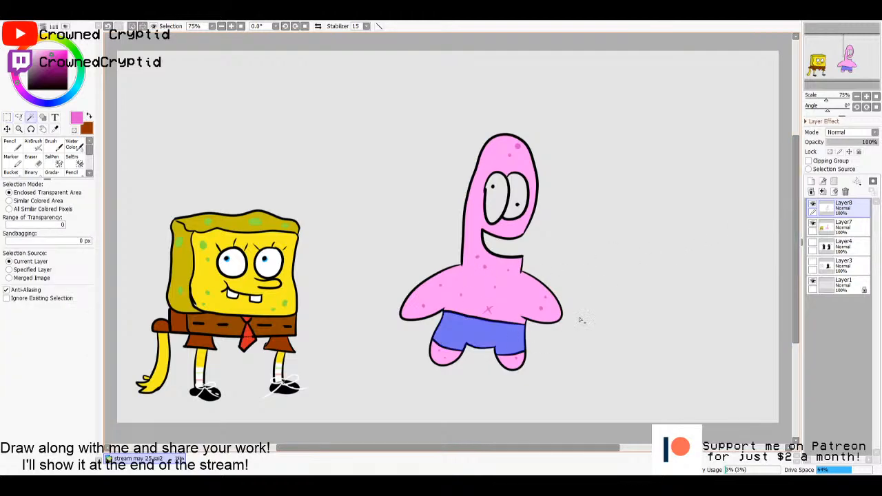
pyautogui.click(839, 230)
pyautogui.press('g')
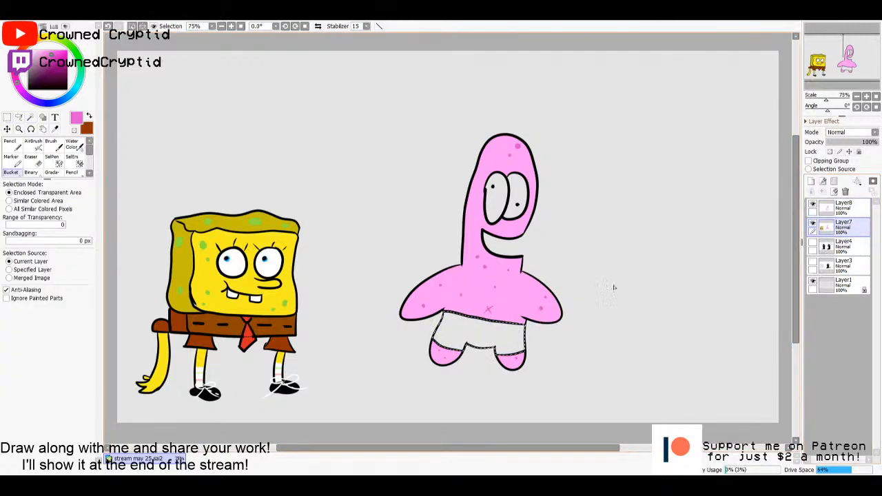
pyautogui.moveTo(79, 60)
pyautogui.mouseDown()
pyautogui.moveTo(81, 73)
pyautogui.moveTo(79, 58)
pyautogui.moveTo(51, 59)
pyautogui.mouseUp()
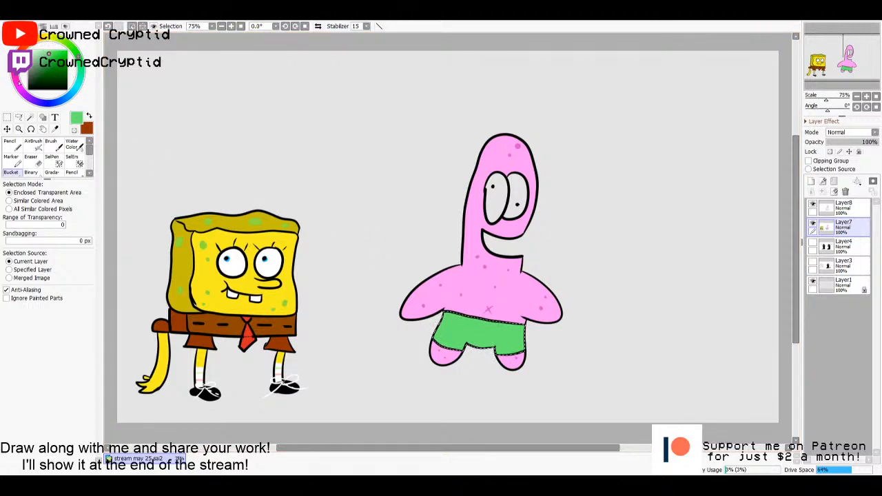
# - Paint purple patches on the starfish's green shorts with the size 50 Pencil on Layer7, and clear the selection
pyautogui.moveTo(19, 82)
pyautogui.mouseDown()
pyautogui.moveTo(38, 42)
pyautogui.moveTo(55, 64)
pyautogui.mouseUp()
pyautogui.moveTo(31, 95); pyautogui.dragTo(22, 91)
pyautogui.moveTo(54, 65)
pyautogui.mouseDown()
pyautogui.moveTo(45, 60)
pyautogui.moveTo(52, 58)
pyautogui.mouseUp()
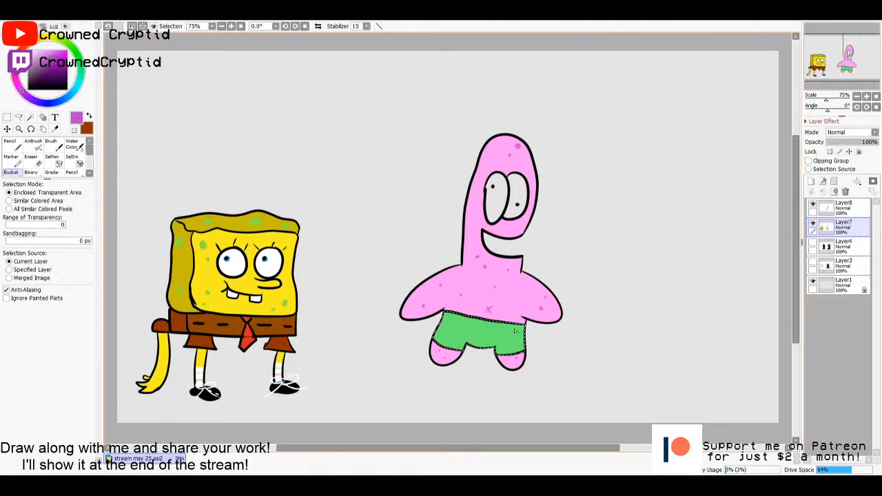
pyautogui.press('n')
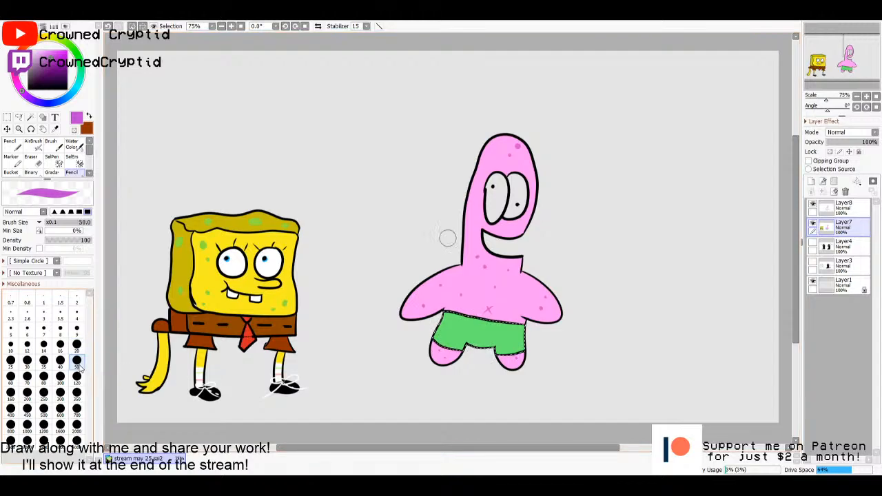
pyautogui.press(']')
pyautogui.press(']')
pyautogui.press(']')
pyautogui.press(']')
pyautogui.press(']')
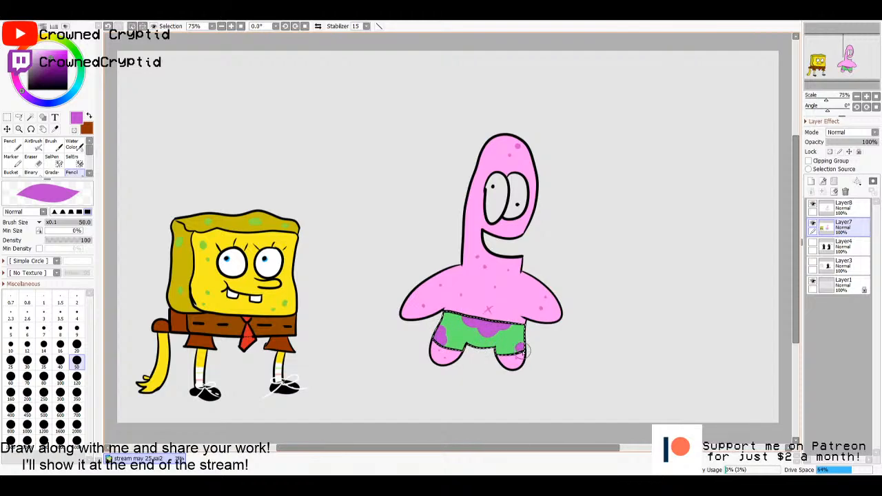
pyautogui.moveTo(522, 348); pyautogui.dragTo(510, 355)
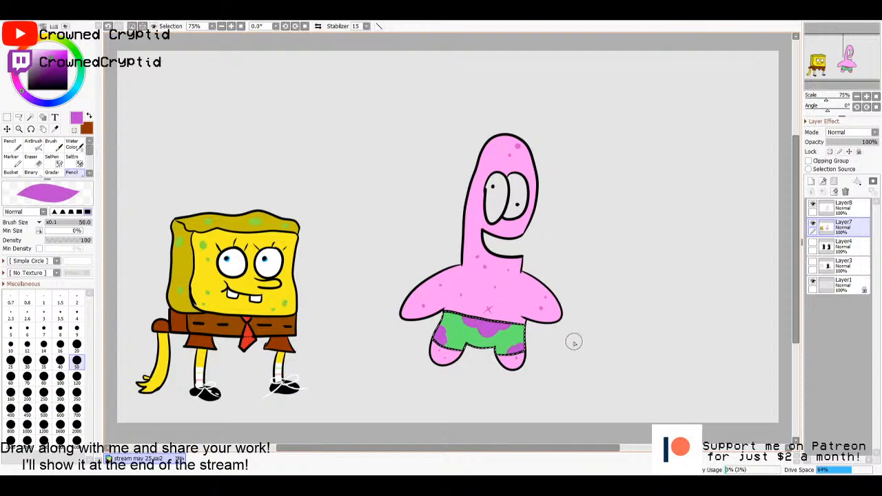
pyautogui.press('m')
pyautogui.hotkey('ctrl', 'd')
# - Select both of the starfish's eyes on Layer8, fill them white on Layer7, and clear the selection
pyautogui.click(837, 212)
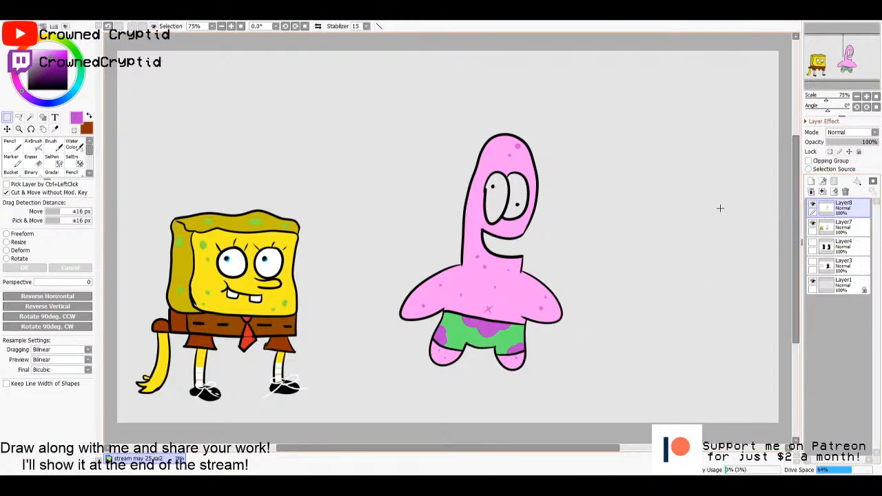
pyautogui.press('w')
pyautogui.click(515, 207)
pyautogui.click(496, 200)
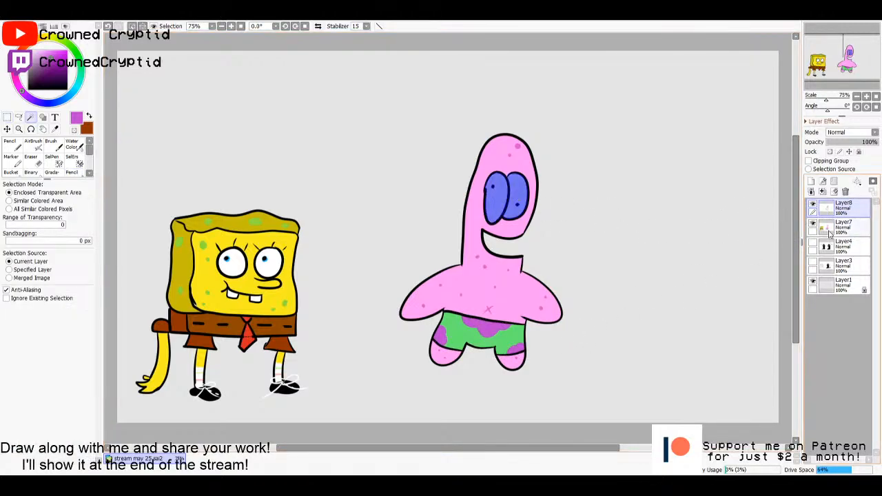
pyautogui.click(837, 227)
pyautogui.press('g')
pyautogui.click(29, 51)
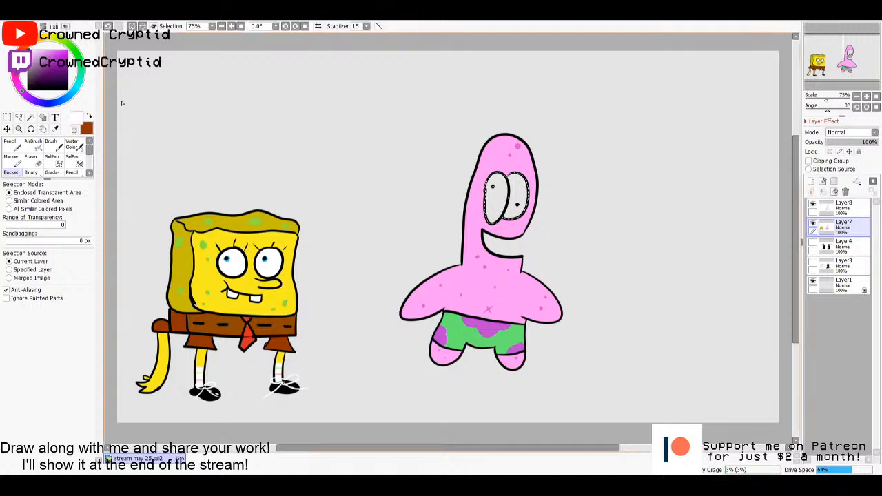
pyautogui.click(516, 198)
pyautogui.press('m')
pyautogui.hotkey('ctrl', 'd')
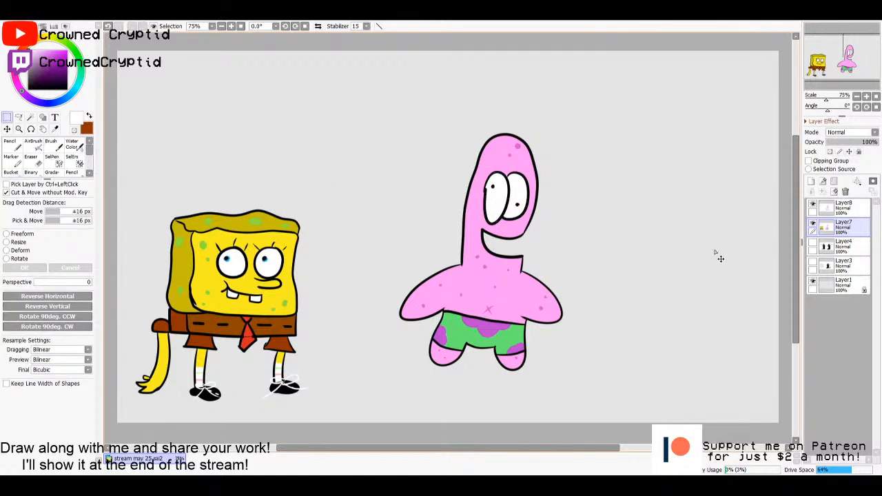
pyautogui.click(826, 210)
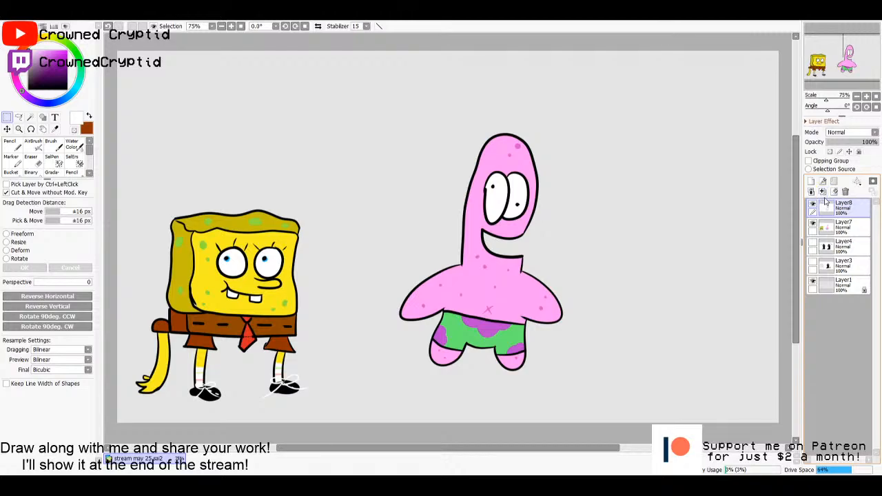
pyautogui.moveTo(371, 105); pyautogui.dragTo(633, 402)
pyautogui.moveTo(504, 288)
pyautogui.mouseDown()
pyautogui.moveTo(431, 329)
pyautogui.moveTo(506, 287)
pyautogui.mouseUp()
pyautogui.hotkey('ctrl', 'd')
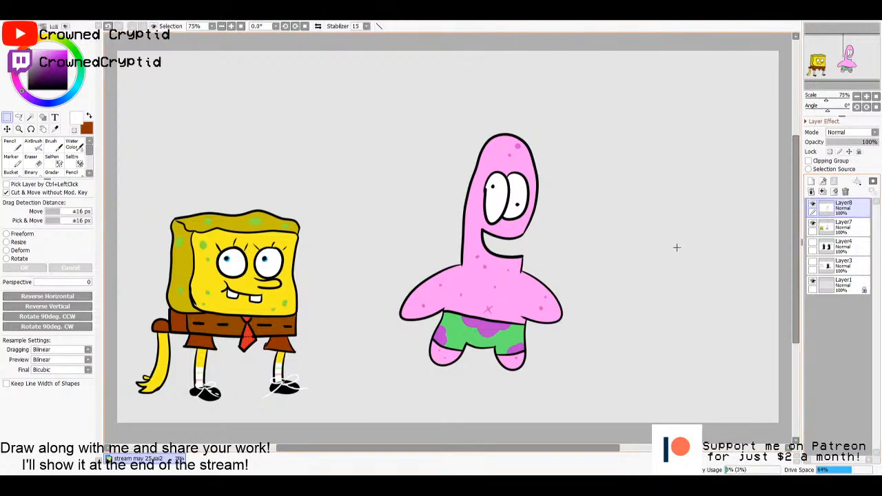
# - Close the open side of the starfish's mouth on Layer8 with the black size 10 Pencil and select the mouth area
pyautogui.press('n')
pyautogui.click(26, 88)
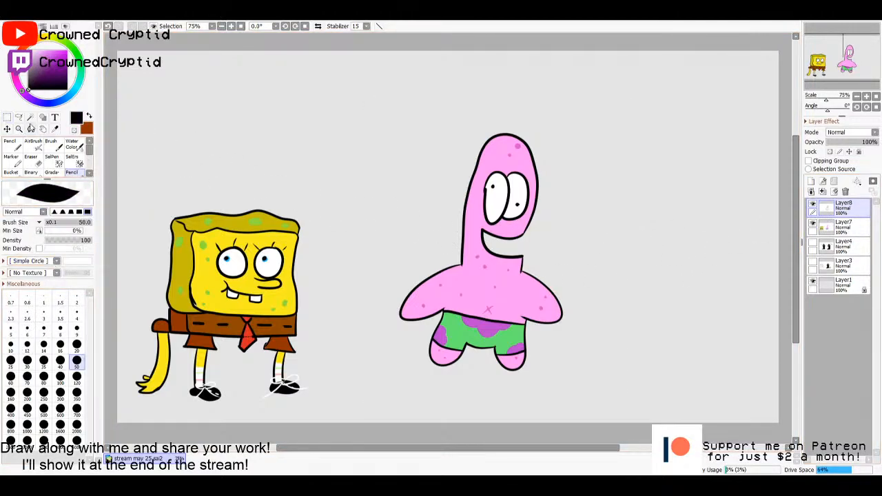
pyautogui.click(10, 344)
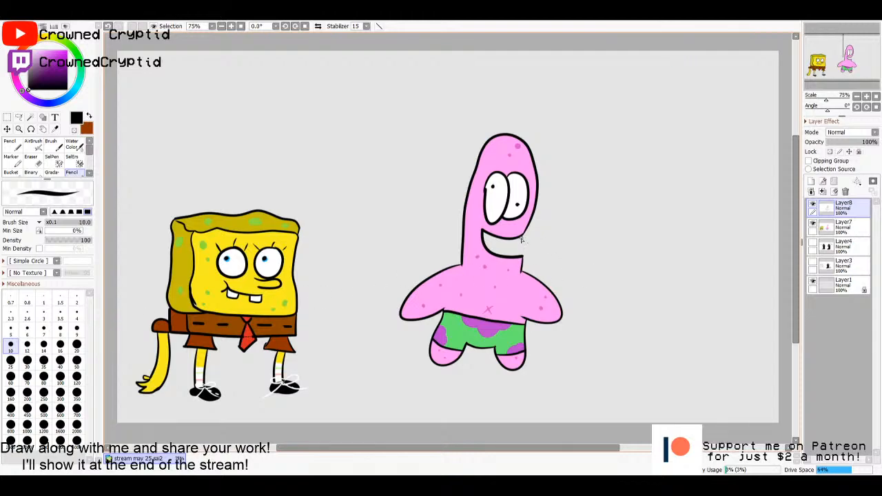
pyautogui.hotkey('ctrl', 'z')
pyautogui.moveTo(517, 257); pyautogui.dragTo(518, 259)
pyautogui.hotkey('ctrl', 'z')
pyautogui.press('w')
pyautogui.click(516, 248)
# - Fill the selected mouth dark red on Layer7
pyautogui.click(843, 227)
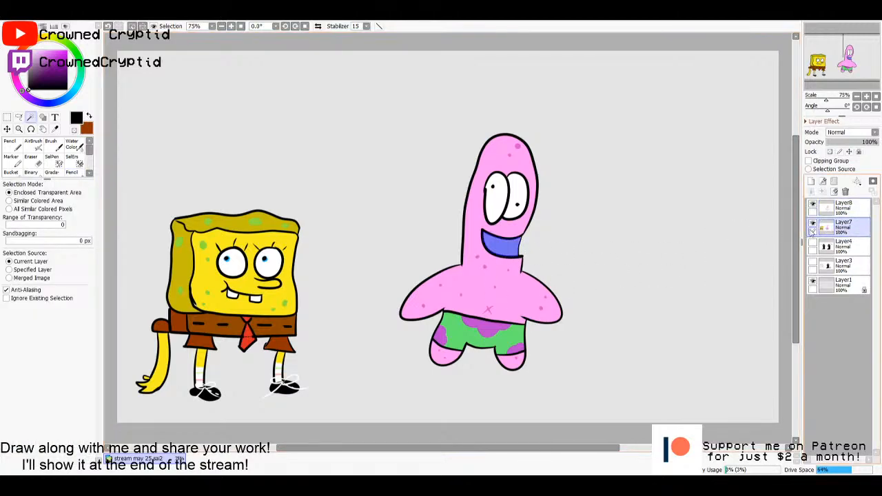
pyautogui.click(12, 173)
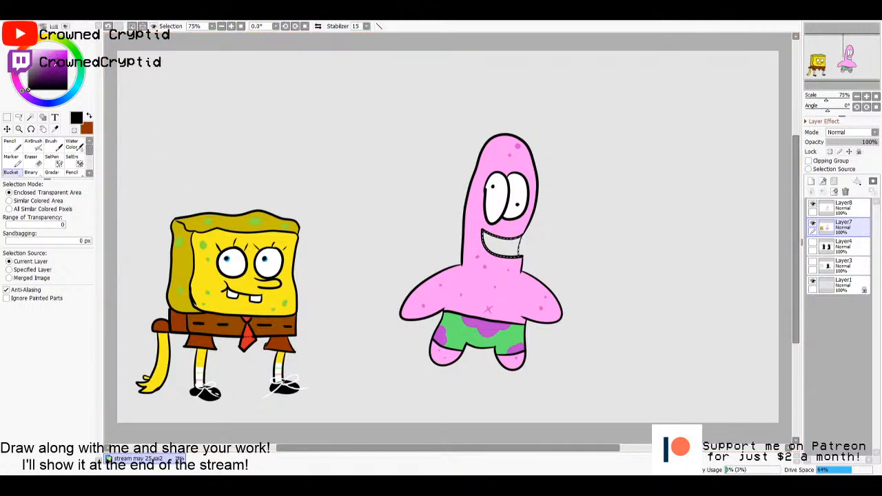
pyautogui.moveTo(55, 64)
pyautogui.mouseDown()
pyautogui.moveTo(37, 50)
pyautogui.moveTo(59, 39)
pyautogui.moveTo(49, 64)
pyautogui.mouseUp()
pyautogui.moveTo(64, 55); pyautogui.dragTo(56, 61)
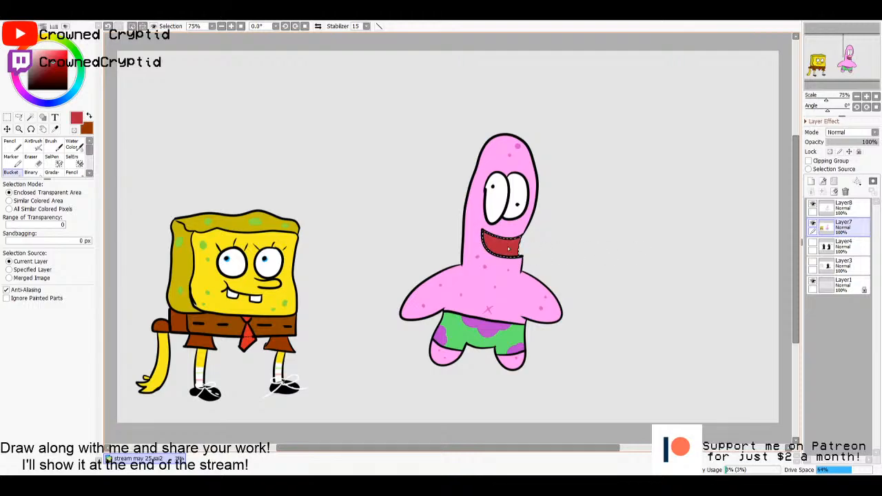
pyautogui.press('ctrl')
# - Paint a salmon-pink tongue along the bottom of the mouth with the size 50 Pencil, and clear the selection
pyautogui.press('n')
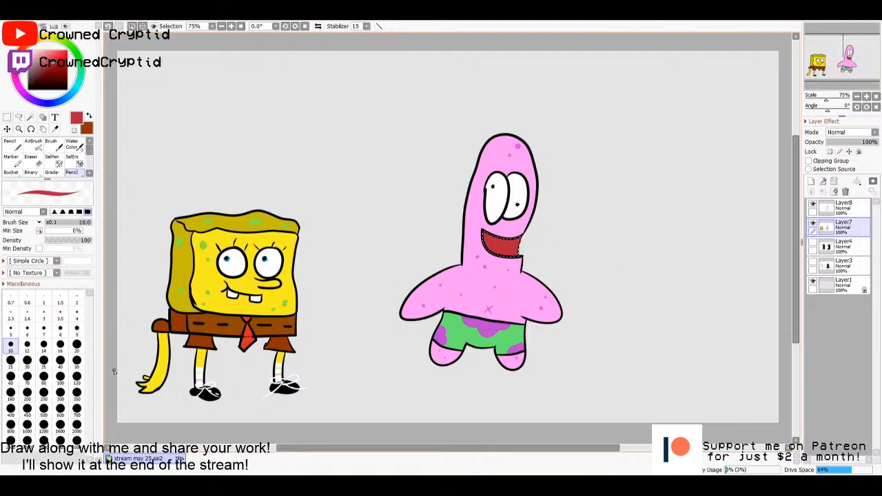
pyautogui.click(76, 360)
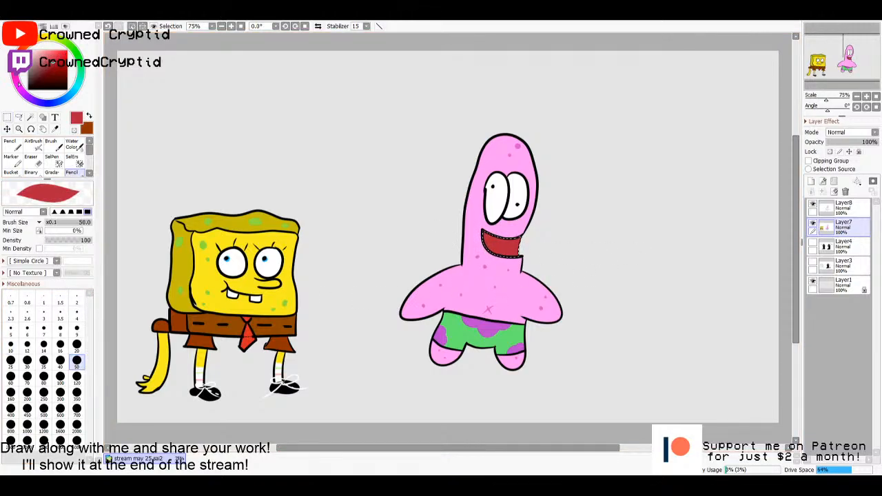
pyautogui.click(19, 83)
pyautogui.moveTo(48, 56); pyautogui.dragTo(43, 51)
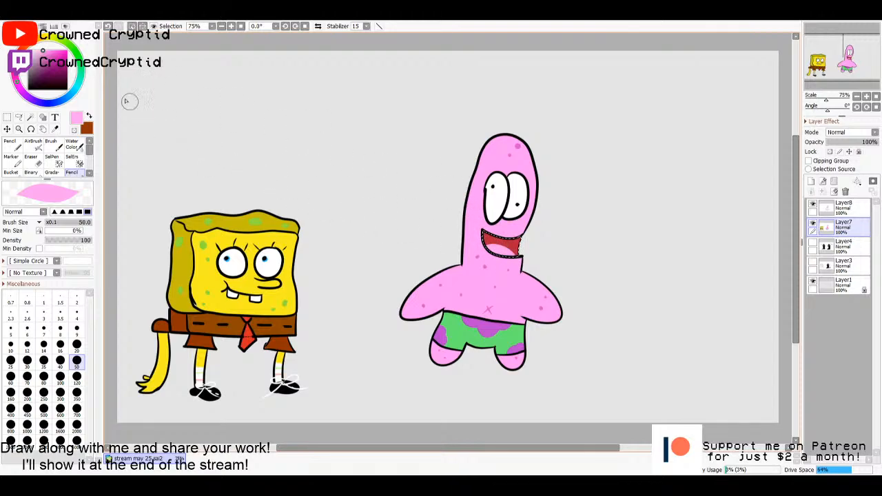
pyautogui.moveTo(47, 55)
pyautogui.mouseDown()
pyautogui.moveTo(60, 52)
pyautogui.moveTo(43, 45)
pyautogui.mouseUp()
pyautogui.moveTo(19, 78)
pyautogui.mouseDown()
pyautogui.moveTo(26, 44)
pyautogui.moveTo(19, 52)
pyautogui.mouseUp()
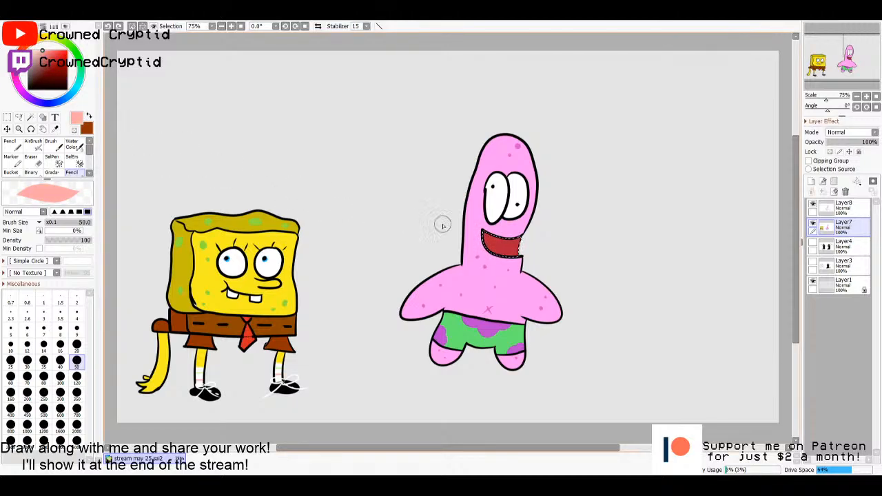
pyautogui.moveTo(486, 251); pyautogui.dragTo(506, 260)
pyautogui.press('m')
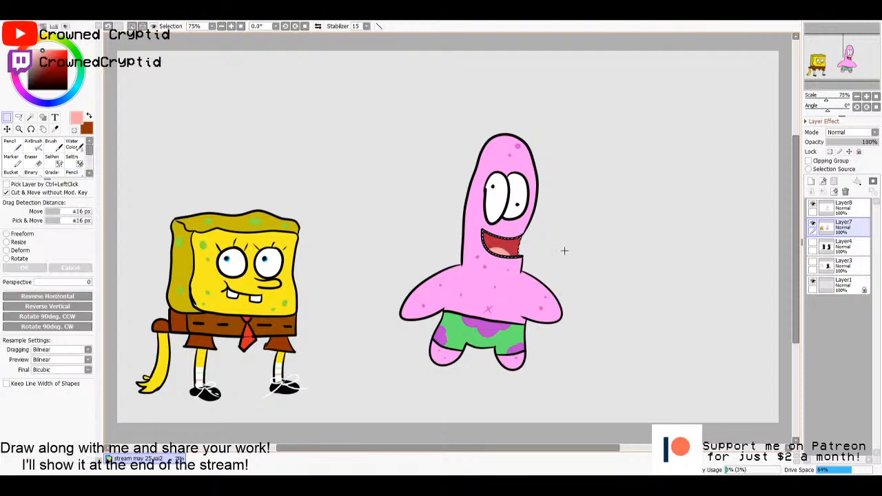
pyautogui.click(565, 252)
# - Merge Layer8 down into Layer7 and move the starfish down beside the sponge, clearing the selection
pyautogui.click(834, 208)
pyautogui.click(822, 193)
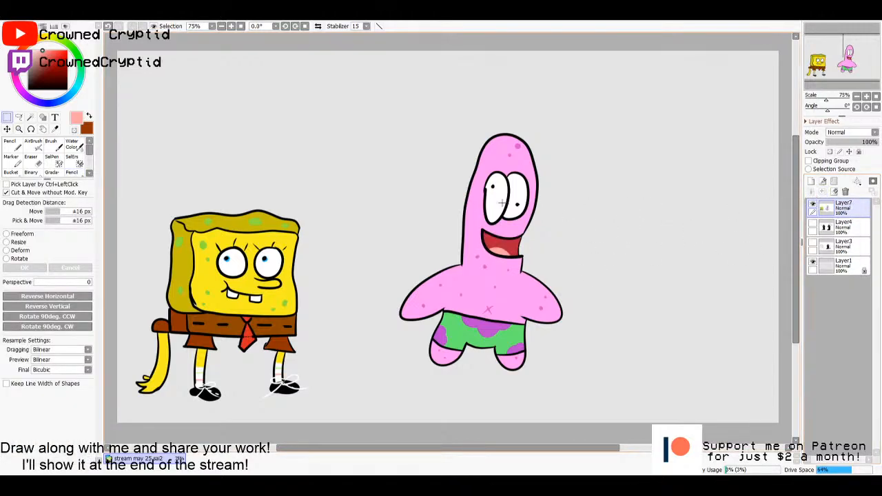
pyautogui.moveTo(380, 87); pyautogui.dragTo(602, 390)
pyautogui.moveTo(516, 285); pyautogui.dragTo(425, 313)
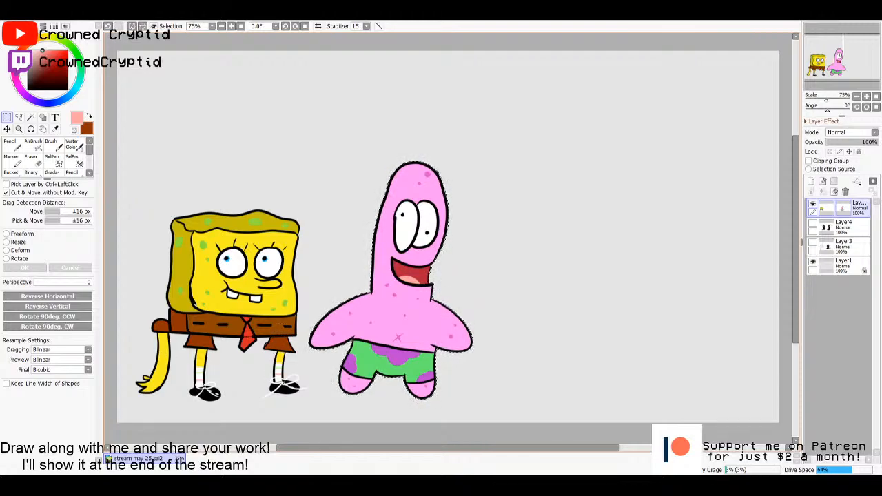
pyautogui.hotkey('ctrl', 'd')
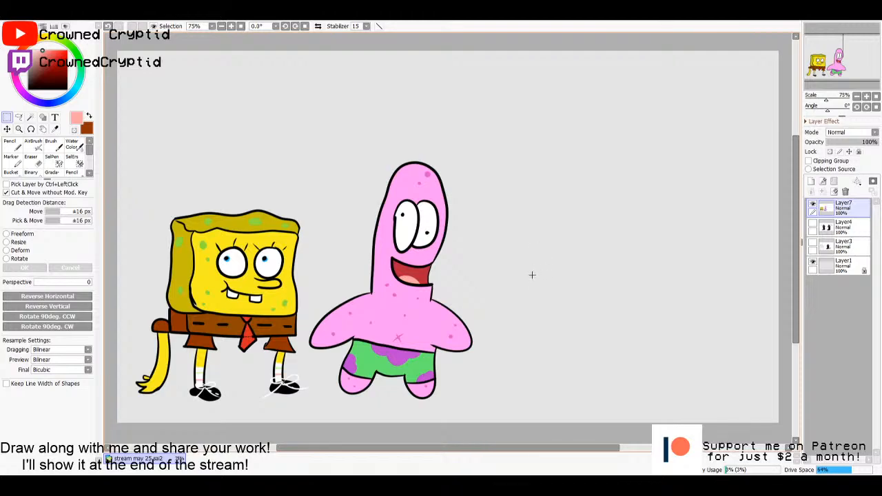
pyautogui.click(834, 230)
pyautogui.click(829, 211)
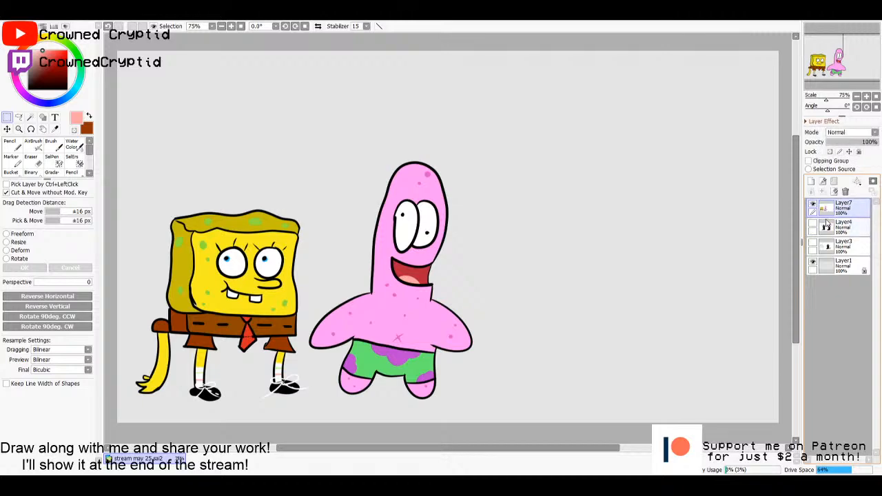
pyautogui.click(827, 231)
pyautogui.click(828, 213)
pyautogui.click(828, 229)
pyautogui.click(828, 213)
pyautogui.click(827, 228)
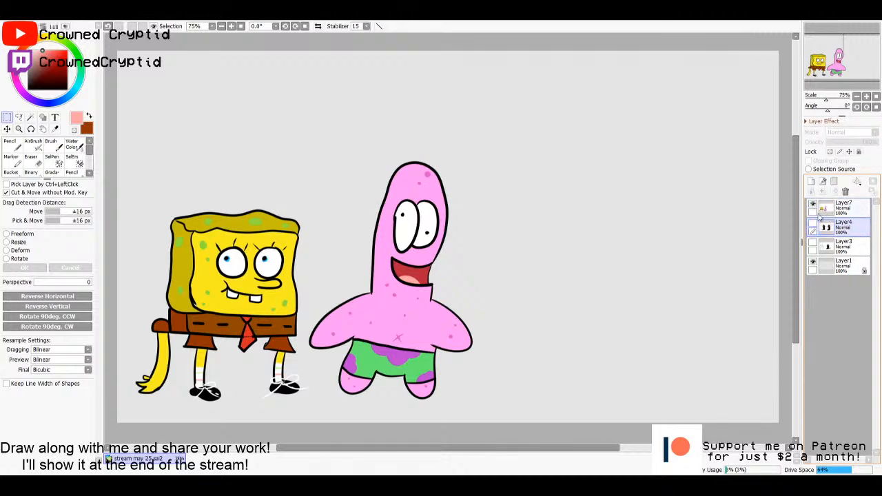
pyautogui.click(828, 213)
pyautogui.click(827, 228)
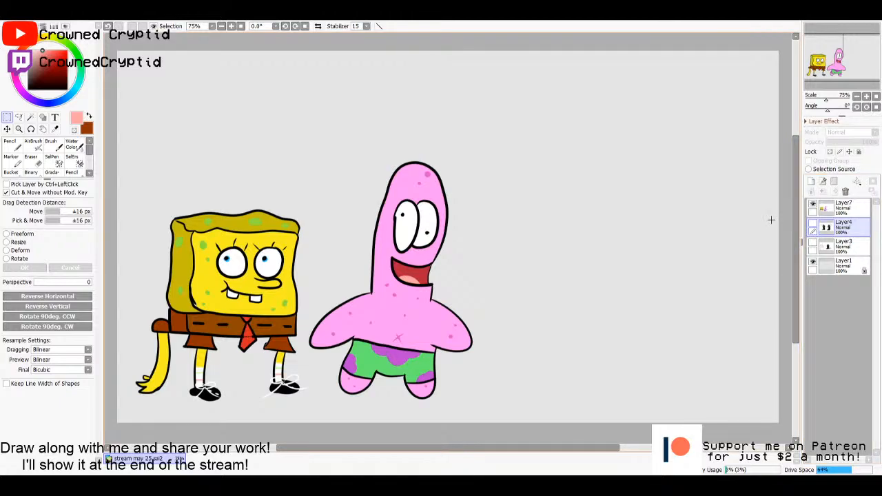
pyautogui.click(841, 213)
pyautogui.click(838, 233)
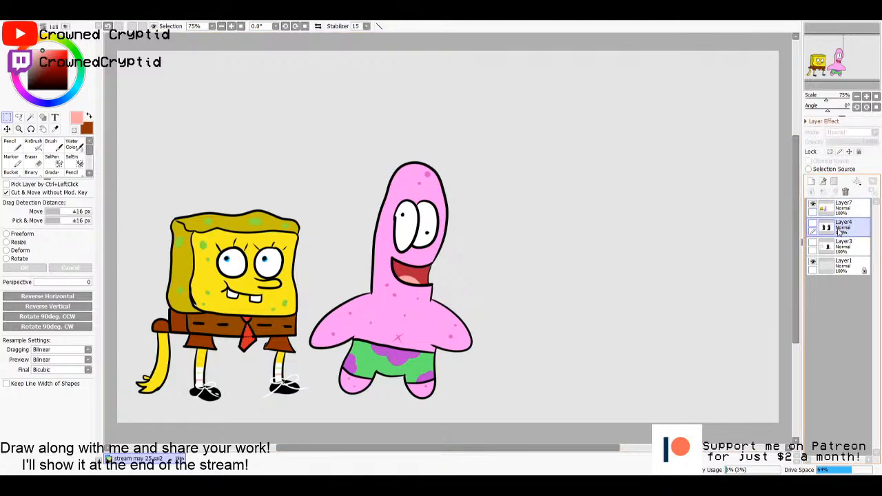
pyautogui.click(835, 211)
pyautogui.click(838, 231)
pyautogui.click(837, 211)
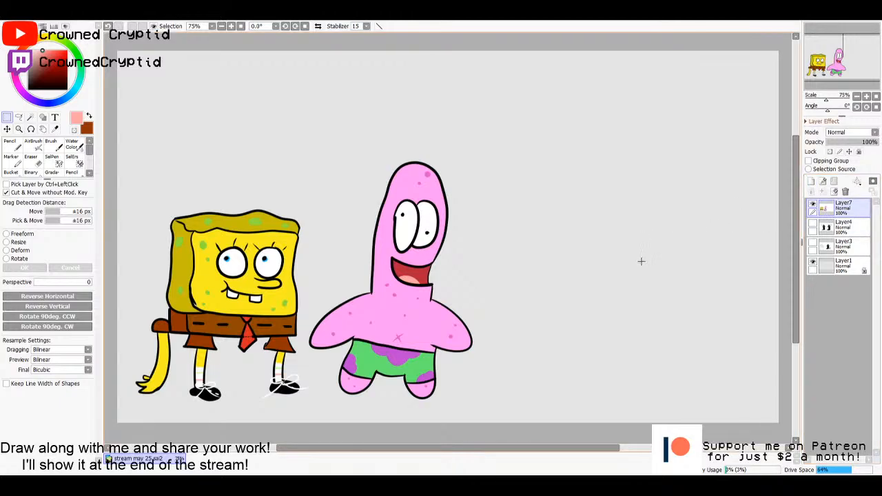
# - Add a new empty layer above Layer7 and make it the active layer
pyautogui.press('n')
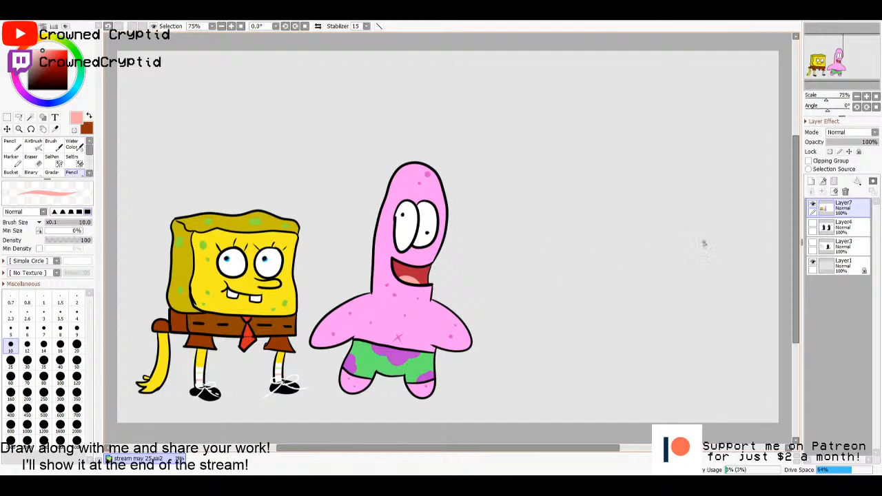
pyautogui.moveTo(797, 256); pyautogui.dragTo(798, 258)
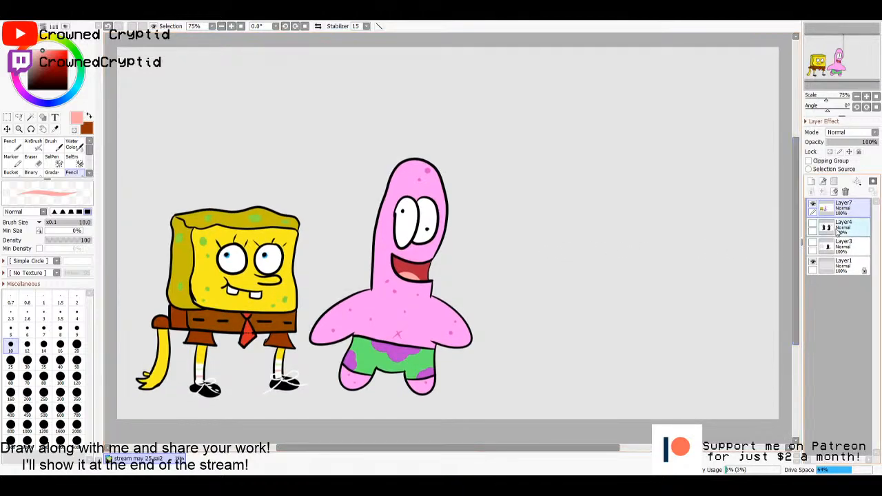
pyautogui.click(811, 181)
pyautogui.click(824, 228)
pyautogui.click(825, 212)
pyautogui.click(829, 227)
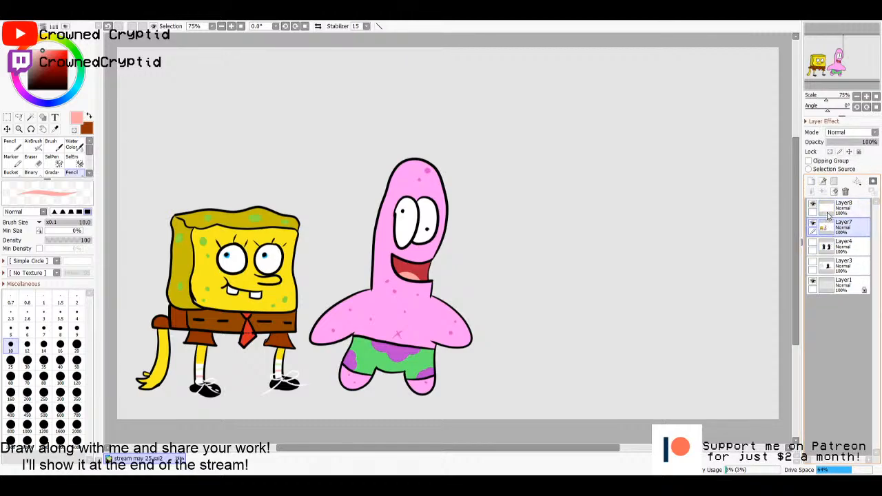
pyautogui.click(825, 212)
pyautogui.click(835, 232)
pyautogui.click(832, 210)
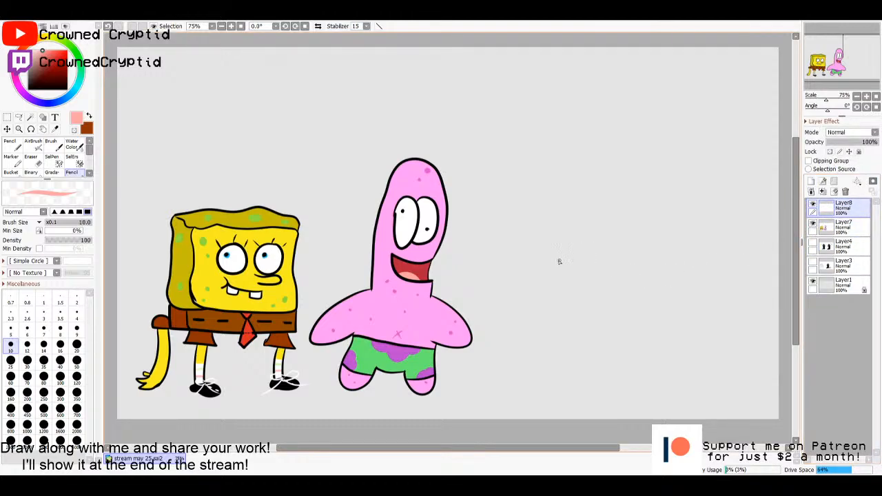
# - Draw a squid's round head with oval eyes, drooping nose, wide mouth and forehead wrinkles beside the starfish using the black size 10 Pencil
pyautogui.moveTo(43, 78); pyautogui.dragTo(20, 115)
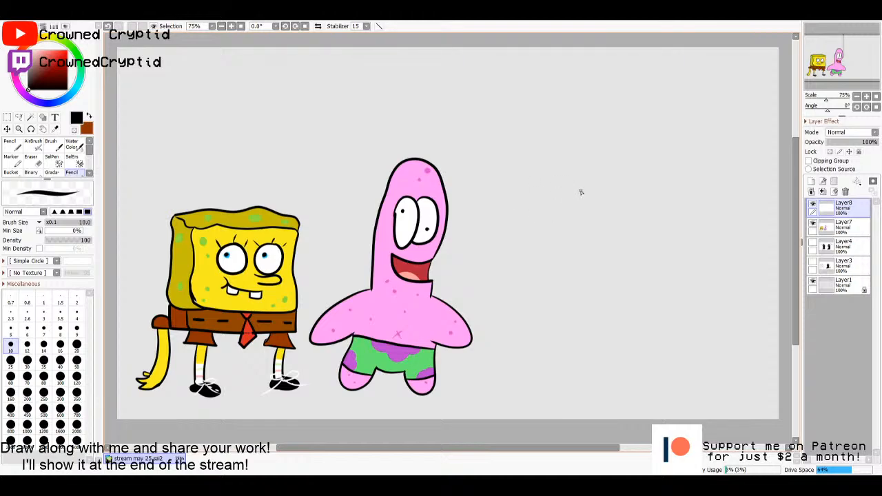
pyautogui.moveTo(582, 187)
pyautogui.mouseDown()
pyautogui.moveTo(575, 223)
pyautogui.moveTo(586, 183)
pyautogui.moveTo(588, 196)
pyautogui.moveTo(607, 196)
pyautogui.moveTo(599, 220)
pyautogui.moveTo(587, 219)
pyautogui.moveTo(586, 254)
pyautogui.moveTo(574, 247)
pyautogui.moveTo(587, 219)
pyautogui.moveTo(544, 226)
pyautogui.moveTo(566, 230)
pyautogui.moveTo(547, 222)
pyautogui.moveTo(543, 231)
pyautogui.moveTo(570, 239)
pyautogui.moveTo(602, 233)
pyautogui.moveTo(591, 227)
pyautogui.moveTo(609, 232)
pyautogui.moveTo(589, 239)
pyautogui.moveTo(555, 199)
pyautogui.moveTo(549, 169)
pyautogui.moveTo(576, 148)
pyautogui.moveTo(611, 166)
pyautogui.moveTo(610, 210)
pyautogui.mouseUp()
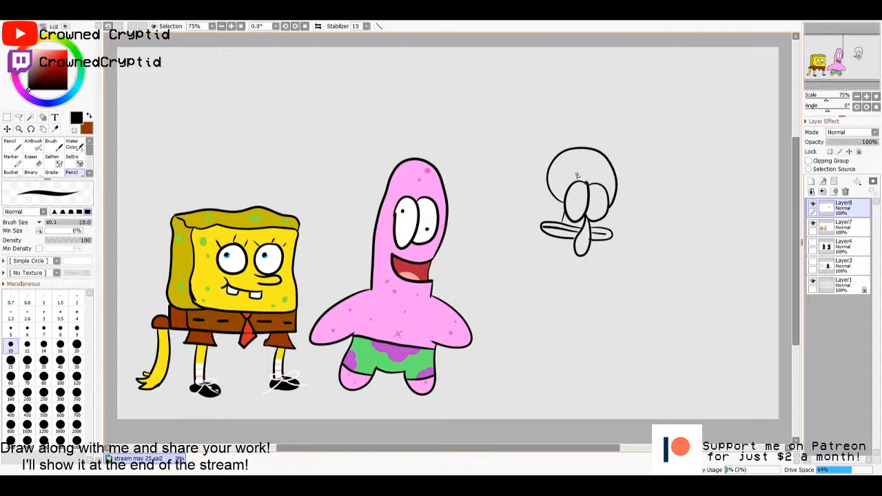
pyautogui.moveTo(574, 174)
pyautogui.mouseDown()
pyautogui.moveTo(599, 174)
pyautogui.moveTo(589, 166)
pyautogui.moveTo(596, 159)
pyautogui.mouseUp()
# - Outline the squid's pointed collar and narrow torso, widening towards the bottom, beneath the head
pyautogui.moveTo(564, 239); pyautogui.dragTo(569, 268)
pyautogui.moveTo(559, 258); pyautogui.dragTo(534, 324)
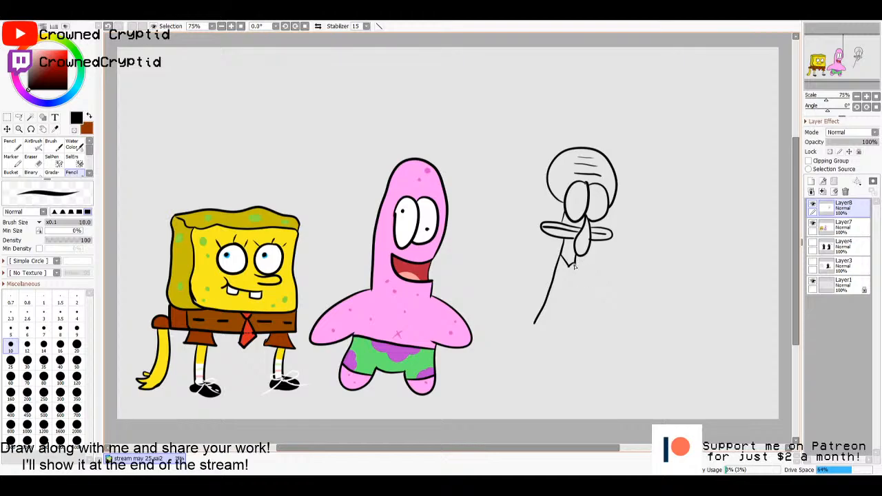
pyautogui.moveTo(574, 265)
pyautogui.mouseDown()
pyautogui.moveTo(567, 332)
pyautogui.moveTo(533, 324)
pyautogui.mouseUp()
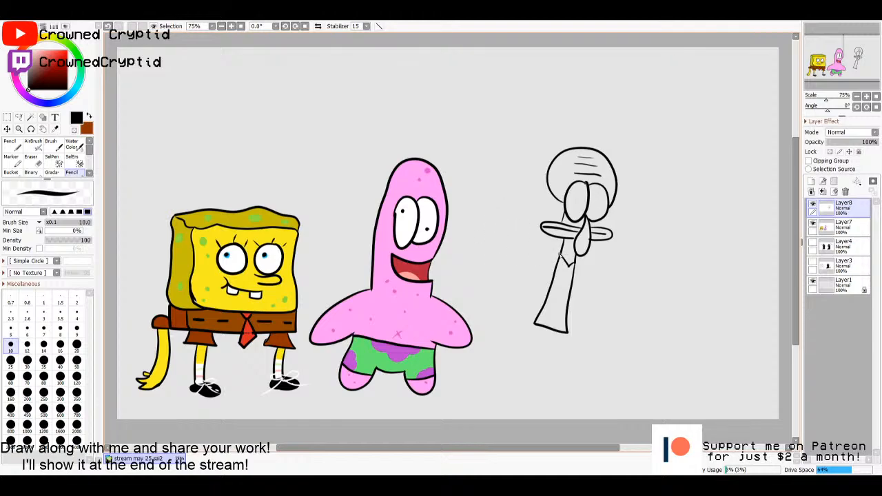
# - Outline the squid's short rounded sleeves and two long arms that flare out beside the torso
pyautogui.moveTo(559, 254)
pyautogui.mouseDown()
pyautogui.moveTo(543, 256)
pyautogui.moveTo(554, 267)
pyautogui.mouseUp()
pyautogui.moveTo(575, 265)
pyautogui.mouseDown()
pyautogui.moveTo(589, 276)
pyautogui.moveTo(578, 277)
pyautogui.mouseUp()
pyautogui.moveTo(546, 271)
pyautogui.mouseDown()
pyautogui.moveTo(519, 320)
pyautogui.moveTo(502, 329)
pyautogui.moveTo(541, 326)
pyautogui.mouseUp()
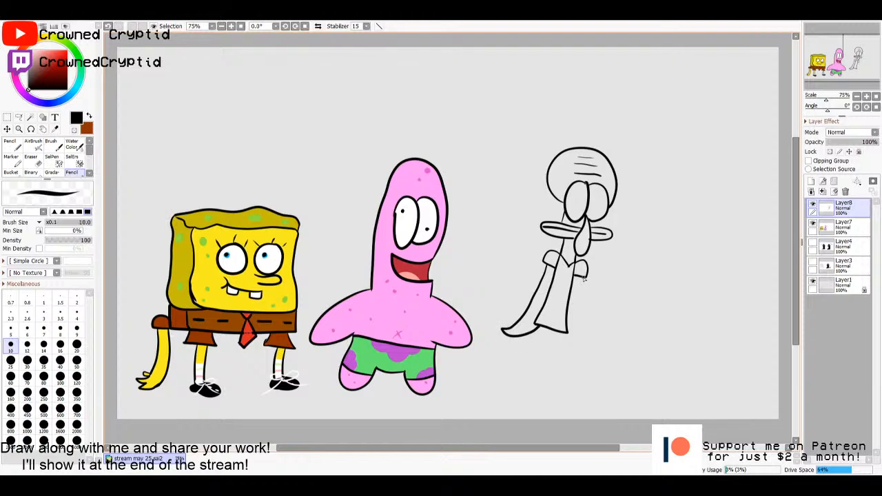
pyautogui.moveTo(583, 278)
pyautogui.mouseDown()
pyautogui.moveTo(587, 354)
pyautogui.moveTo(563, 332)
pyautogui.mouseUp()
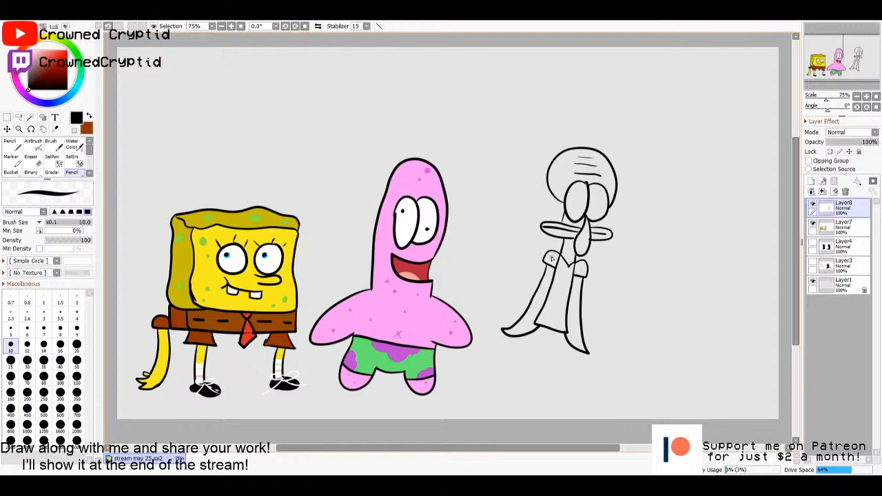
# - Move the squid outline up to make room, and draw its slender legs with long curved feet below the torso
pyautogui.moveTo(558, 283); pyautogui.dragTo(584, 225)
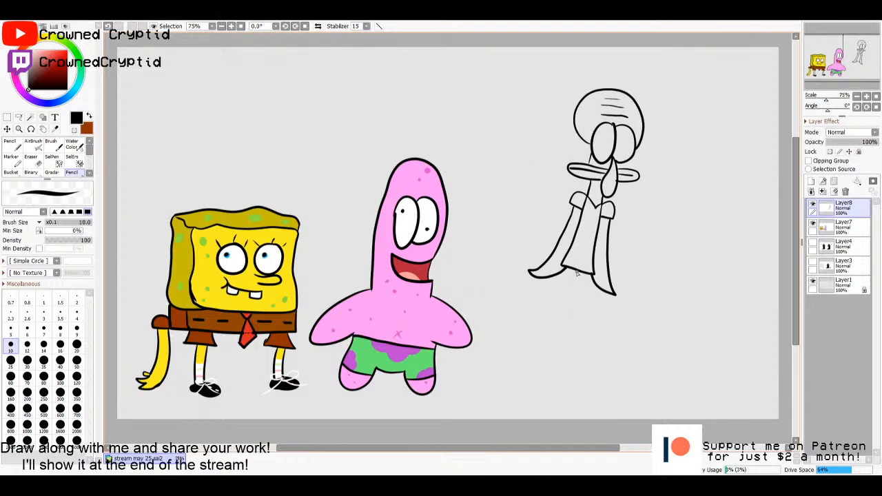
pyautogui.moveTo(577, 272)
pyautogui.mouseDown()
pyautogui.moveTo(562, 348)
pyautogui.moveTo(584, 363)
pyautogui.mouseUp()
pyautogui.moveTo(573, 271)
pyautogui.mouseDown()
pyautogui.moveTo(557, 326)
pyautogui.moveTo(543, 344)
pyautogui.moveTo(524, 338)
pyautogui.mouseUp()
pyautogui.moveTo(581, 274)
pyautogui.mouseDown()
pyautogui.moveTo(575, 332)
pyautogui.moveTo(583, 358)
pyautogui.moveTo(597, 352)
pyautogui.mouseUp()
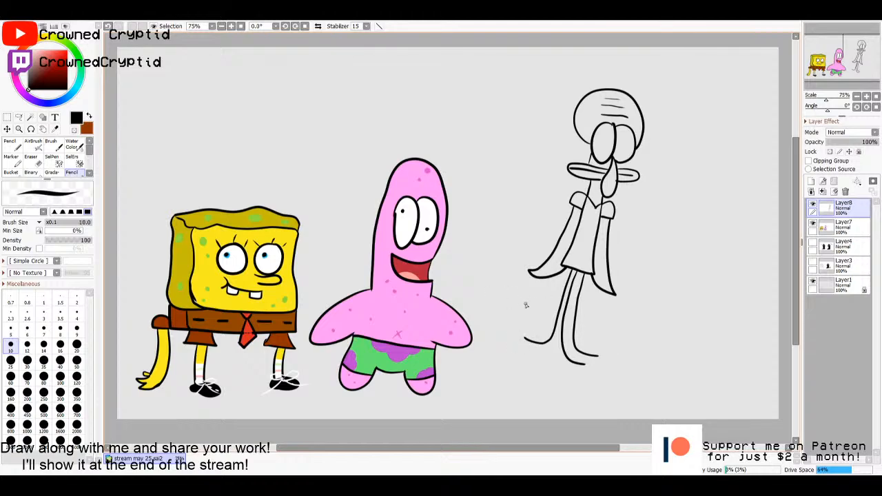
pyautogui.moveTo(525, 339)
pyautogui.mouseDown()
pyautogui.moveTo(531, 355)
pyautogui.moveTo(608, 363)
pyautogui.moveTo(574, 370)
pyautogui.moveTo(559, 362)
pyautogui.mouseUp()
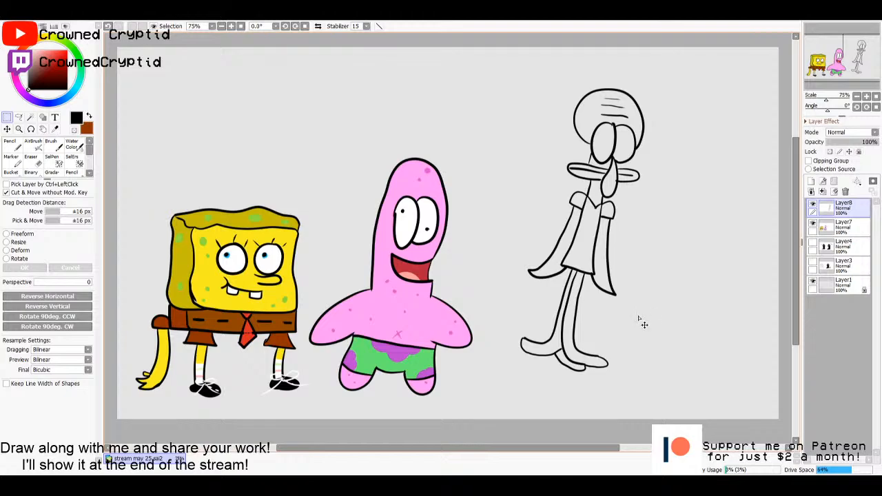
# - Add an empty layer between Layer7 and Layer8, with the outline on Layer8 as the active layer
pyautogui.press('n')
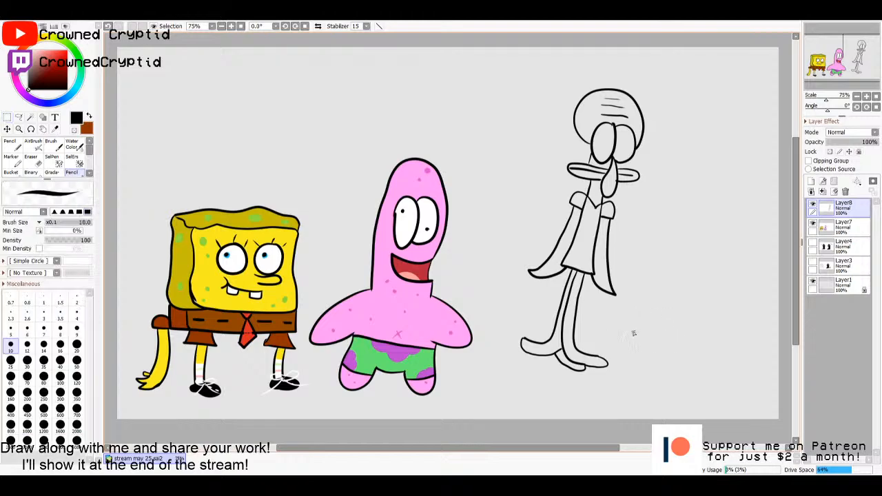
pyautogui.click(844, 230)
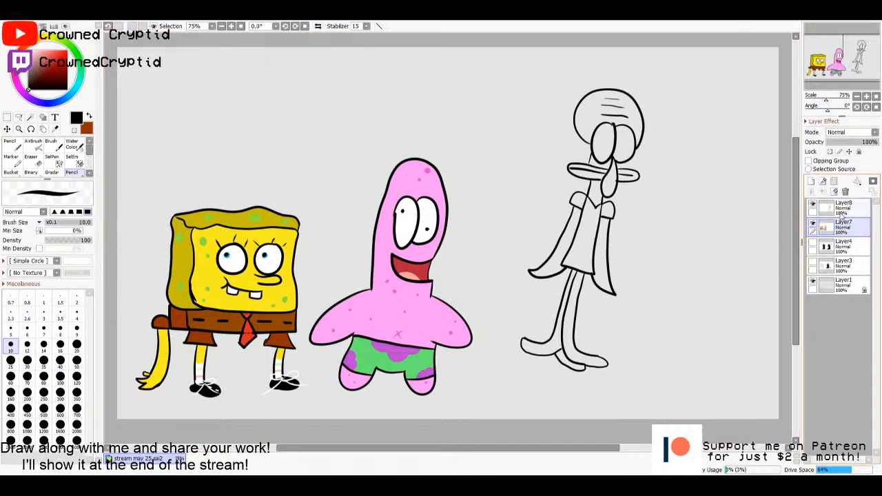
pyautogui.click(810, 181)
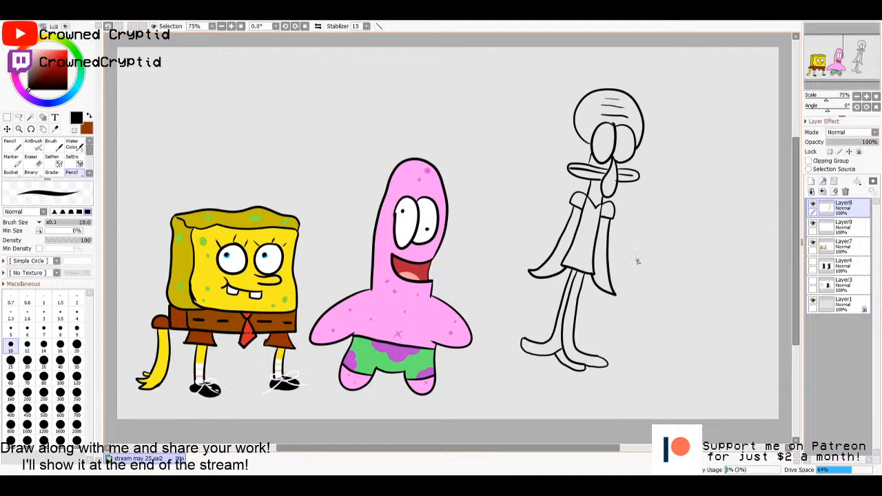
# - Select the enclosed areas of the squid's head, neck, arms, legs and mouth from the Layer8 outline with the Magic Wand
pyautogui.press('w')
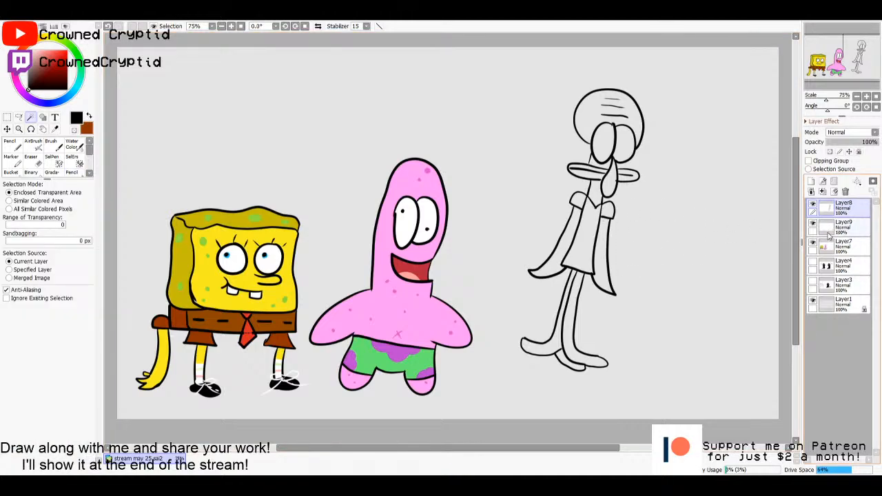
pyautogui.click(597, 194)
pyautogui.click(597, 119)
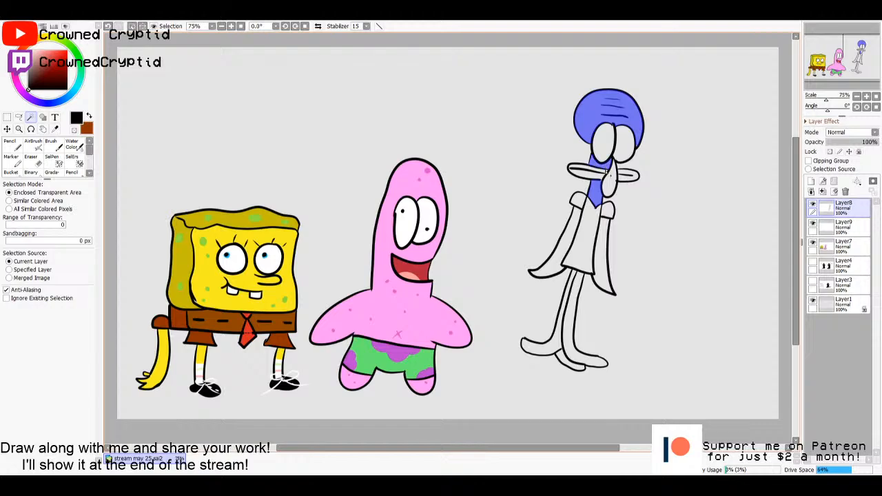
pyautogui.click(604, 244)
pyautogui.click(562, 250)
pyautogui.click(565, 307)
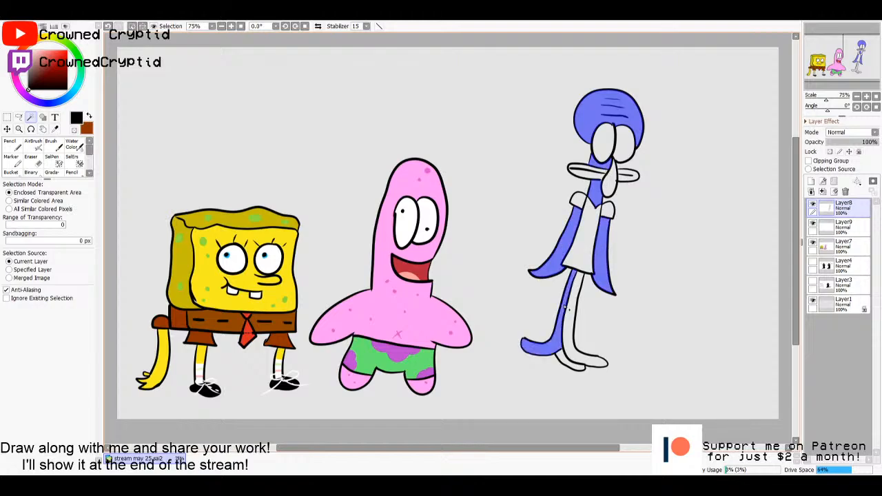
pyautogui.click(573, 316)
pyautogui.click(842, 226)
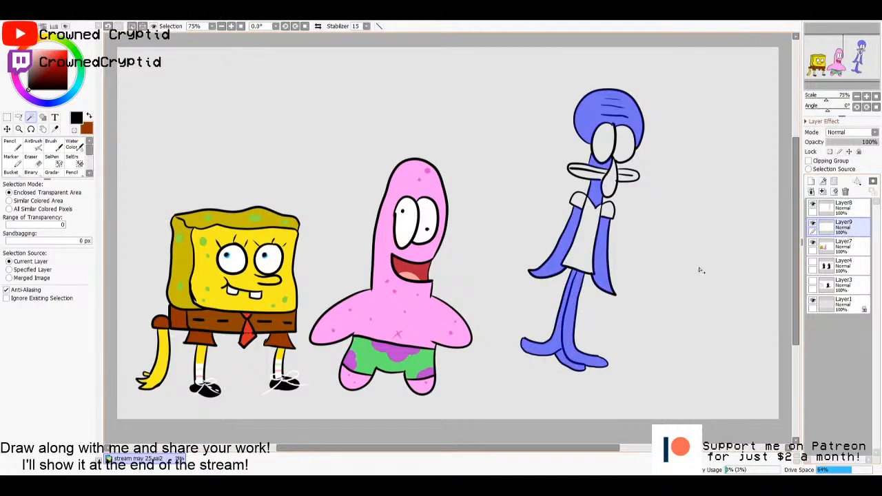
pyautogui.click(844, 207)
pyautogui.press('g')
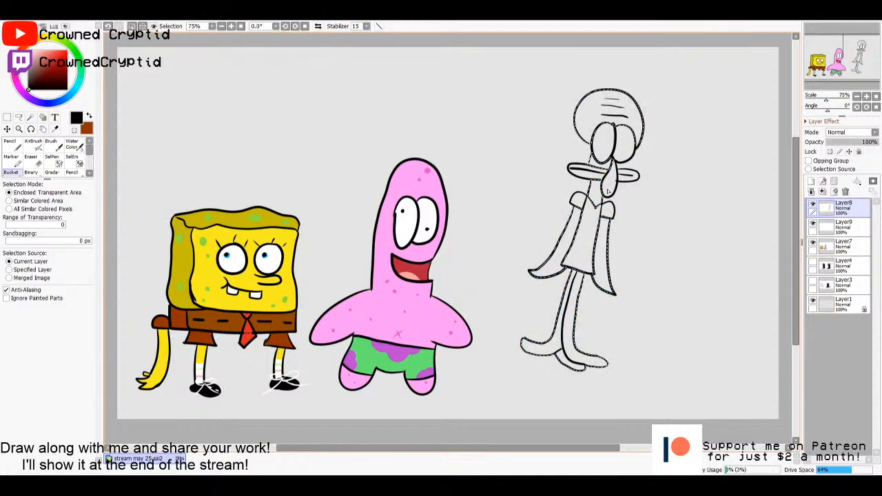
pyautogui.press('w')
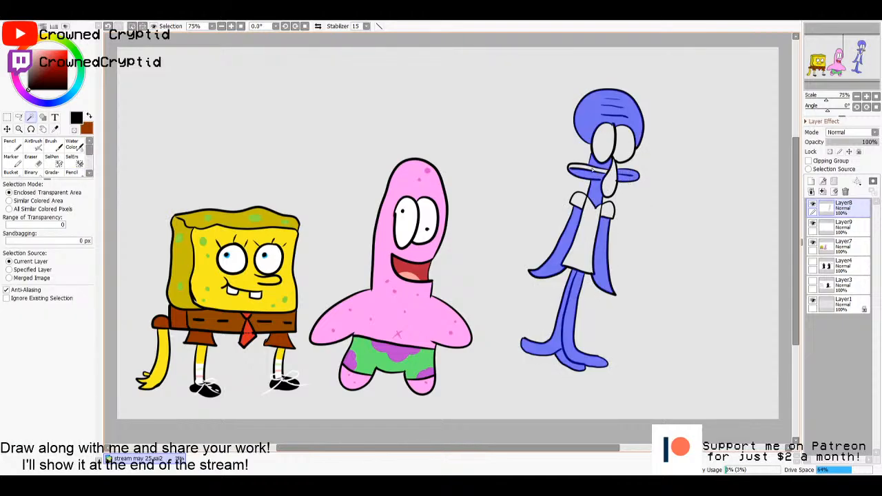
# - Fill the selected skin areas with light blue on Layer9 using the Bucket and clear the selection
pyautogui.click(842, 225)
pyautogui.press('g')
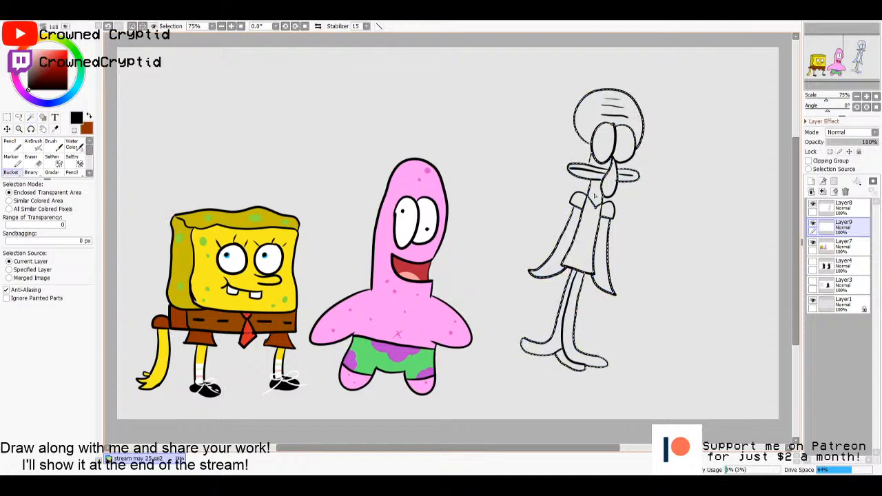
pyautogui.moveTo(65, 97); pyautogui.dragTo(66, 97)
pyautogui.moveTo(56, 58); pyautogui.dragTo(54, 52)
pyautogui.click(615, 229)
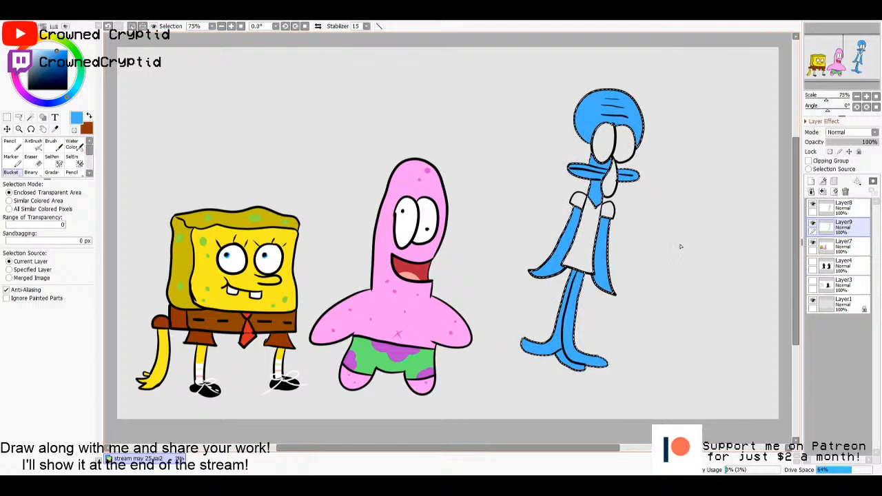
pyautogui.hotkey('ctrl', 'd')
# - Select the squid's nose from the Layer8 outline, fill it with the same light blue on Layer9 and clear the selection
pyautogui.click(844, 210)
pyautogui.press('w')
pyautogui.click(610, 184)
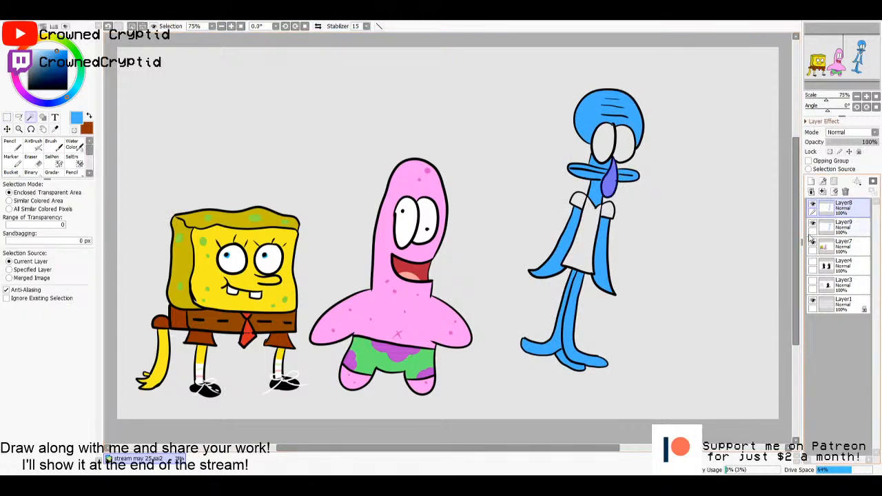
pyautogui.click(834, 229)
pyautogui.press('m')
pyautogui.hotkey('ctrl', 'd')
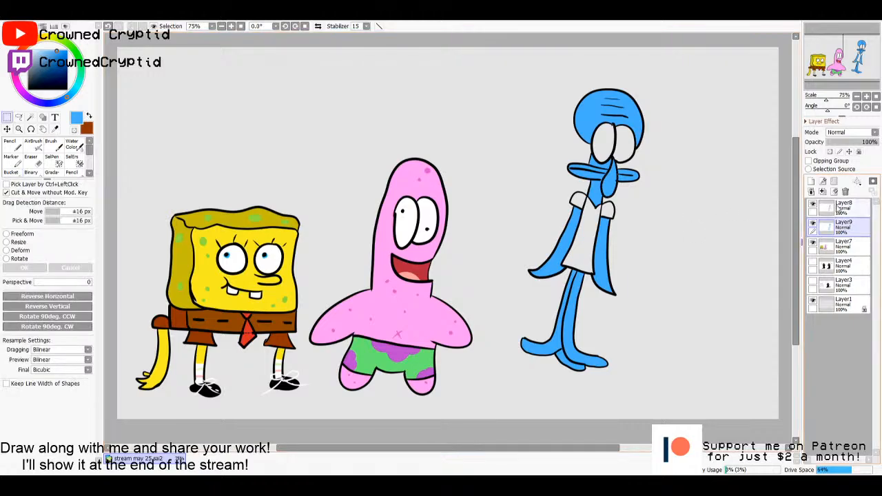
# - Select both of the squid's eyes from the Layer8 outline, fill them white on Layer9 and clear the selection
pyautogui.click(839, 209)
pyautogui.press('w')
pyautogui.click(621, 144)
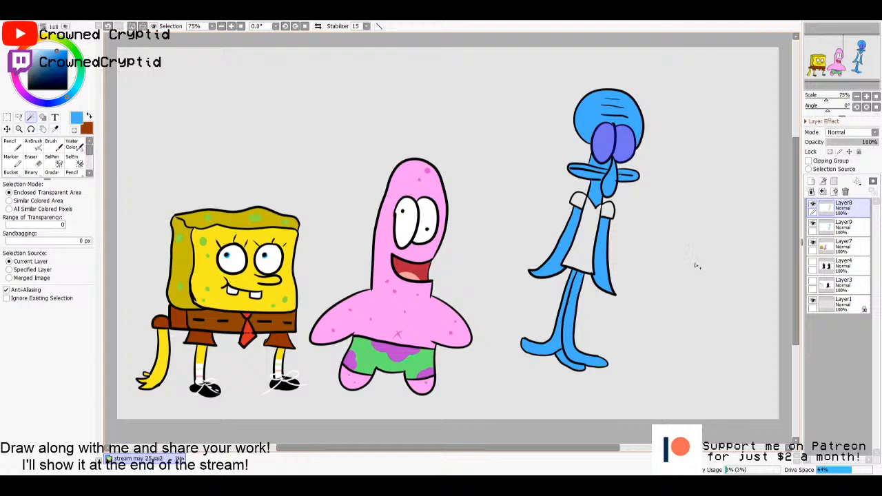
pyautogui.click(835, 228)
pyautogui.press('g')
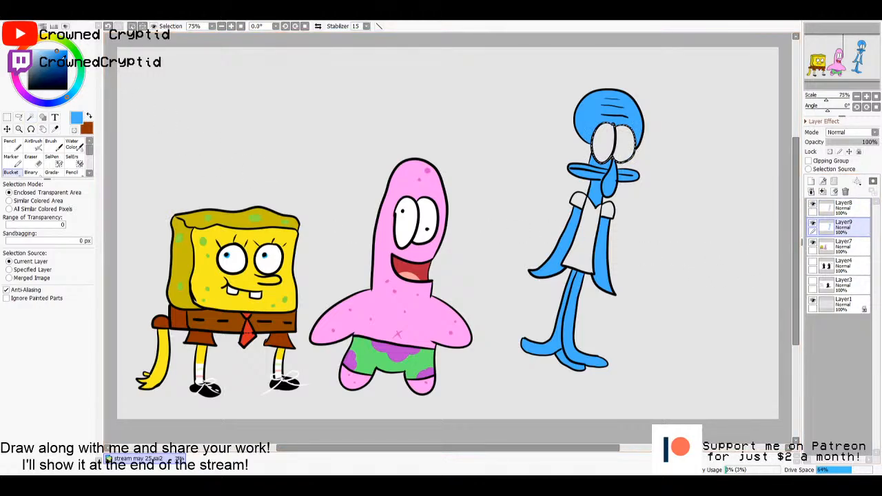
pyautogui.moveTo(60, 57); pyautogui.dragTo(28, 49)
pyautogui.click(605, 146)
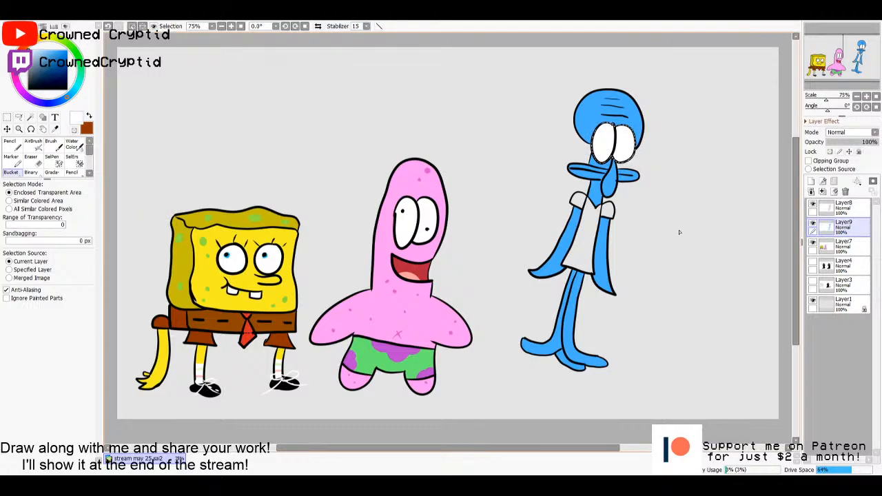
pyautogui.hotkey('ctrl', 'd')
# - Select the squid's shirt and sleeves from the Layer8 outline, fill them orange-brown on Layer9 and clear the selection
pyautogui.click(845, 207)
pyautogui.press('w')
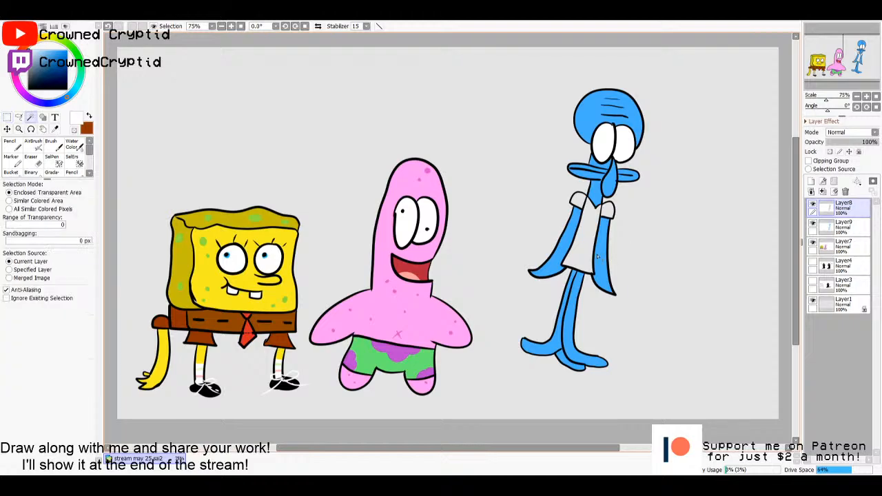
pyautogui.click(585, 218)
pyautogui.click(843, 225)
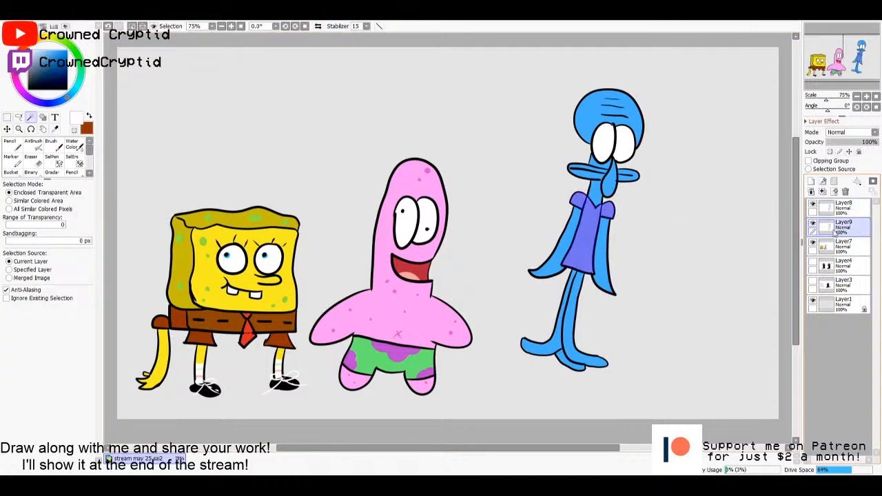
pyautogui.click(10, 172)
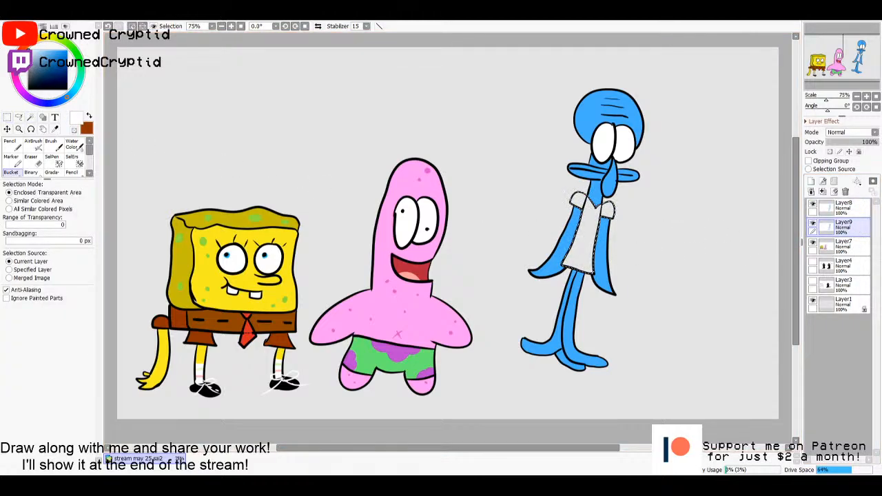
pyautogui.moveTo(17, 56); pyautogui.dragTo(68, 60)
pyautogui.click(585, 234)
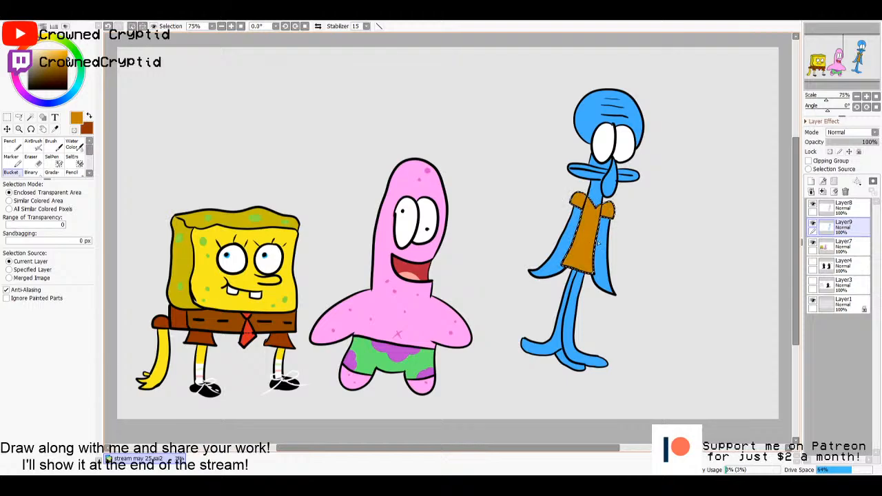
pyautogui.press('m')
pyautogui.click(681, 273)
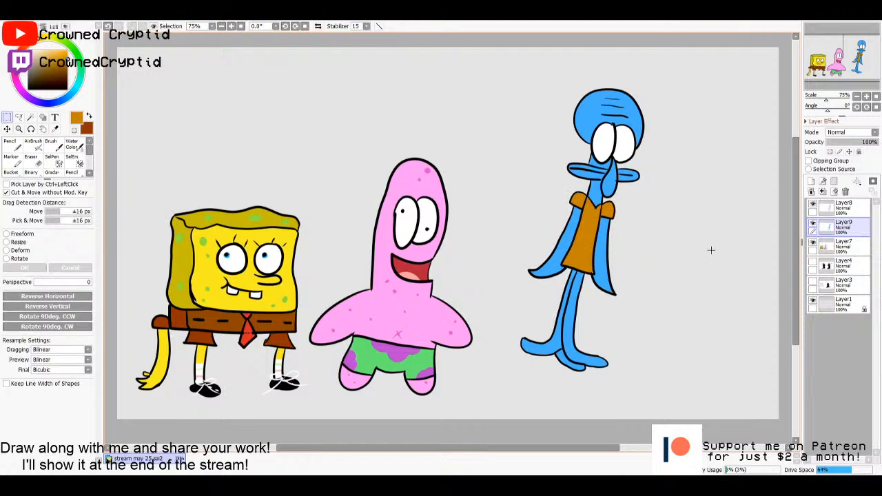
pyautogui.click(851, 207)
pyautogui.press('w')
pyautogui.click(622, 144)
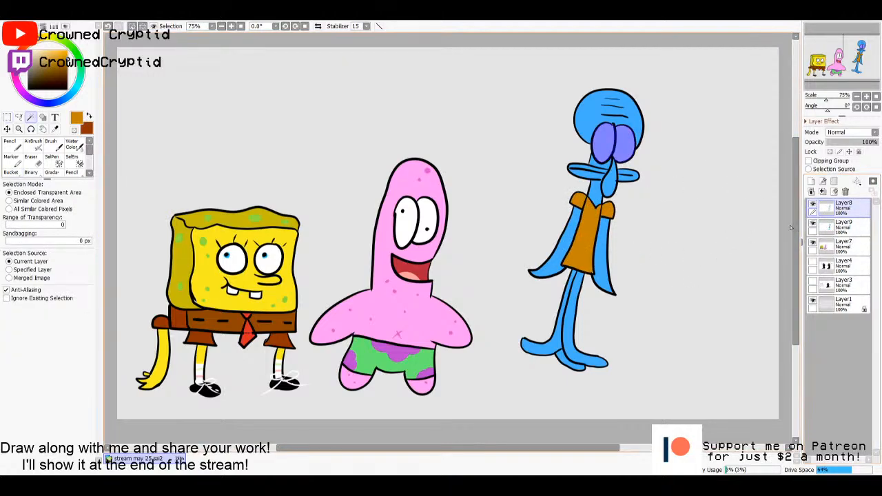
pyautogui.press('m')
# - Draw a narrow upright light red pupil in each of the squid's eyes on Layer8 using the size 14 Pencil
pyautogui.press('n')
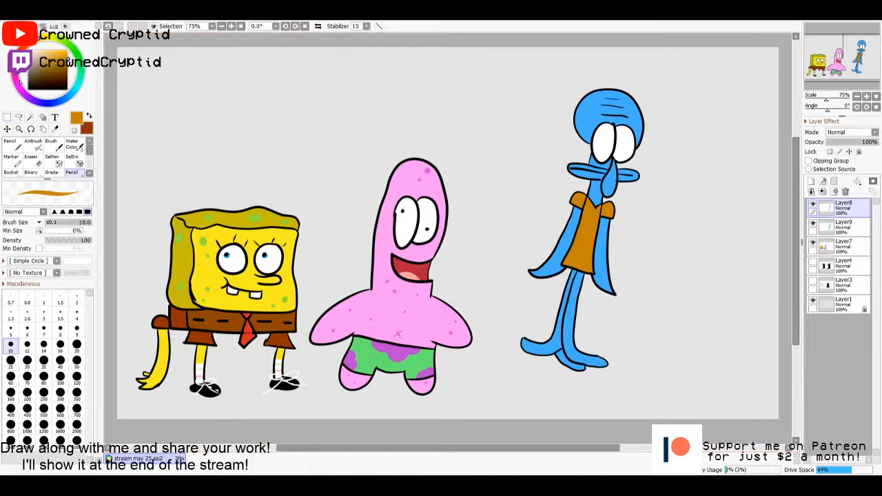
pyautogui.click(17, 62)
pyautogui.moveTo(51, 55)
pyautogui.mouseDown()
pyautogui.moveTo(45, 45)
pyautogui.moveTo(53, 44)
pyautogui.mouseUp()
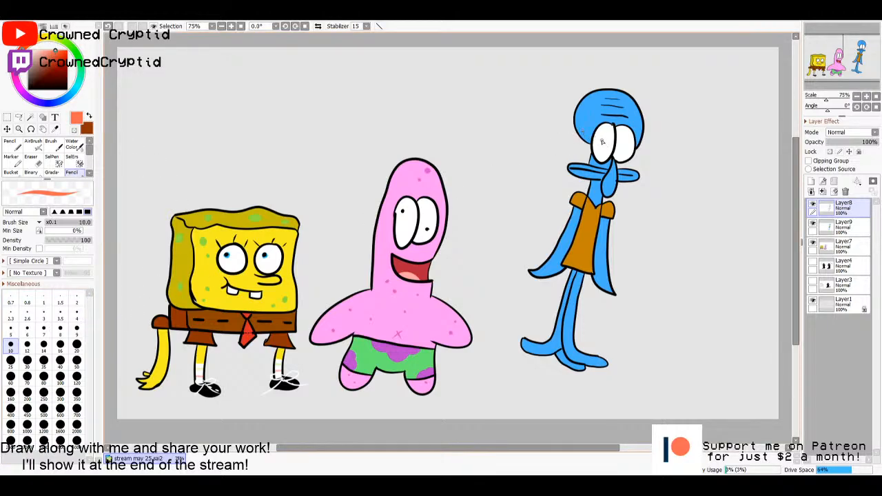
pyautogui.click(44, 348)
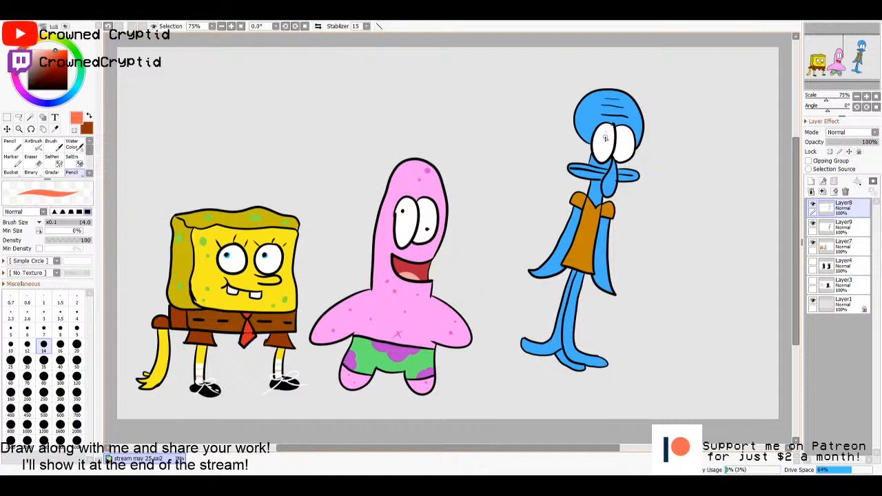
pyautogui.moveTo(605, 136)
pyautogui.mouseDown()
pyautogui.moveTo(602, 149)
pyautogui.moveTo(625, 141)
pyautogui.mouseUp()
pyautogui.keyDown('alt'); pyautogui.click(581, 245); pyautogui.keyUp('alt')
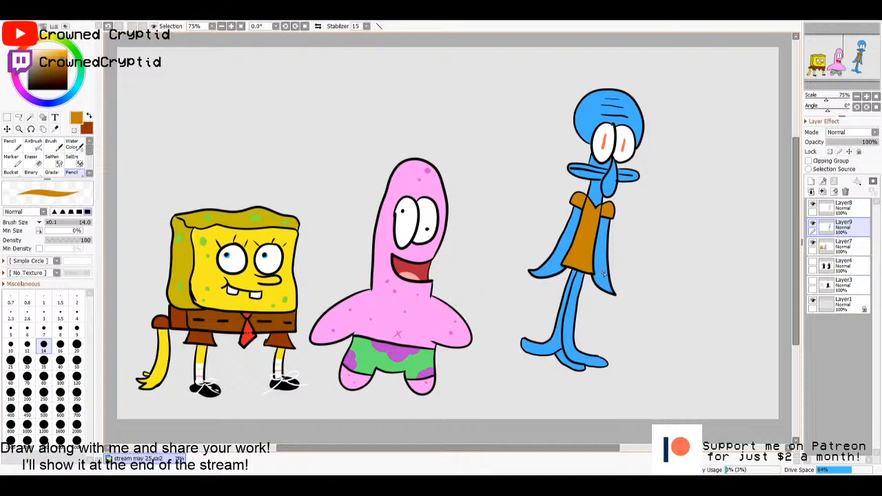
pyautogui.press('m')
pyautogui.click(844, 209)
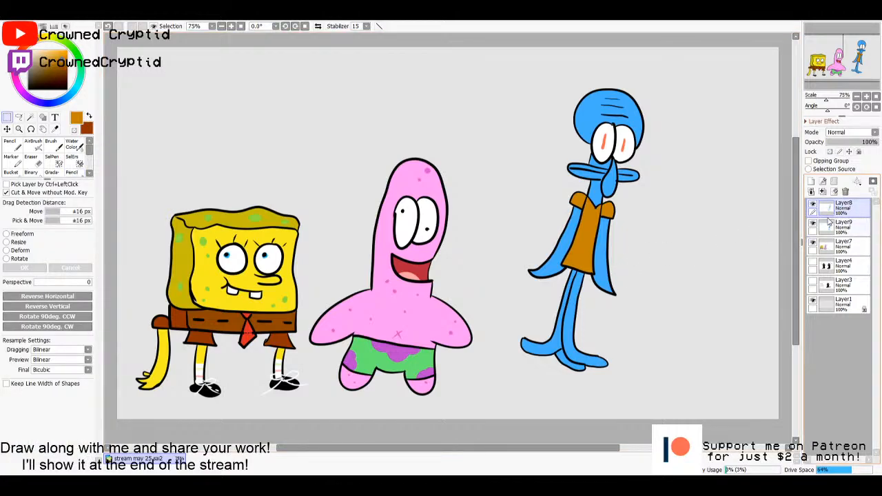
pyautogui.click(848, 233)
# - Select the squid's head, mouth, neck, nose, arms and legs from the Layer8 outline, and make Layer9 the active layer
pyautogui.click(845, 212)
pyautogui.press('w')
pyautogui.click(609, 167)
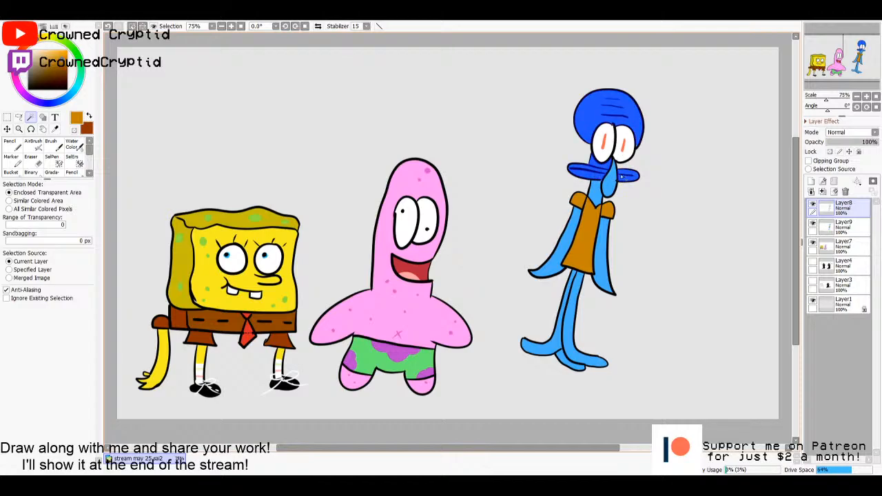
pyautogui.click(598, 191)
pyautogui.click(609, 183)
pyautogui.click(551, 248)
pyautogui.click(602, 262)
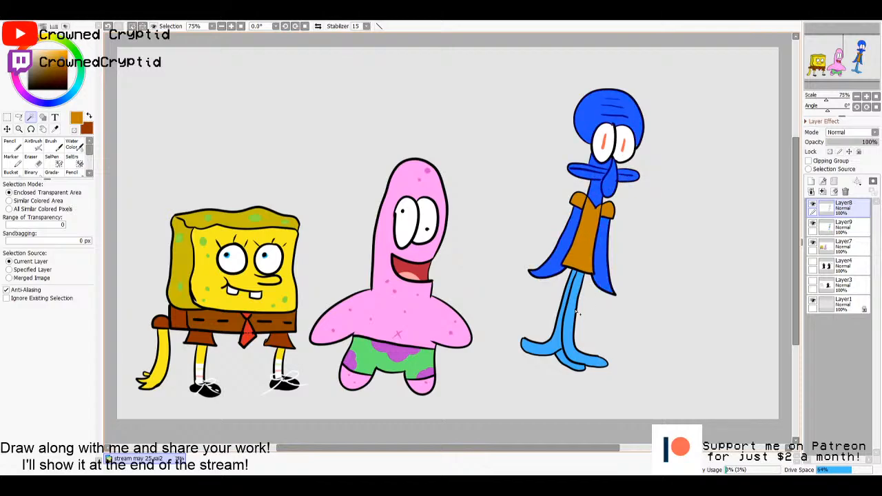
pyautogui.click(576, 314)
pyautogui.click(563, 334)
pyautogui.click(841, 227)
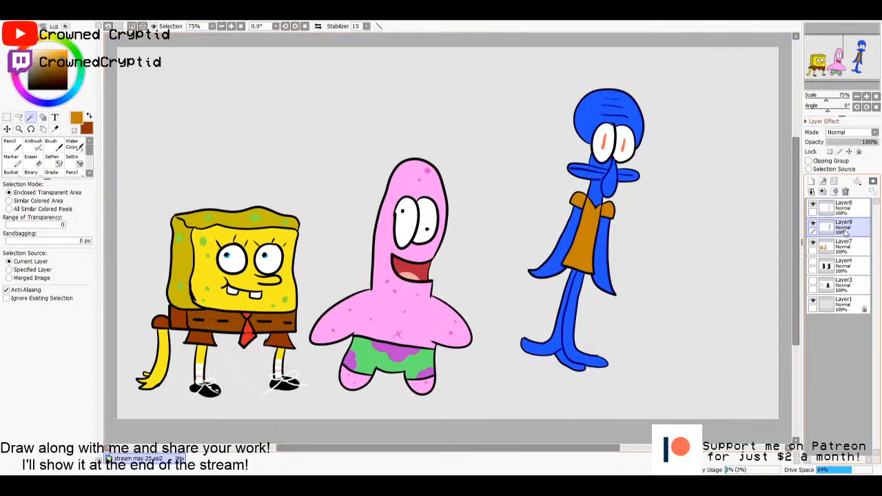
# - Fill the selected head, mouth, neck, nose, arms and legs of the squid with light blue on Layer9
pyautogui.press('g')
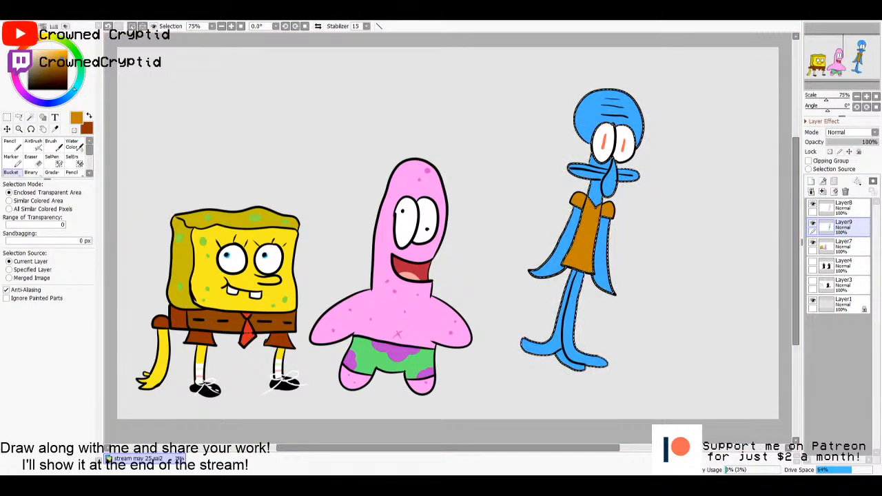
pyautogui.press('i')
pyautogui.click(591, 114)
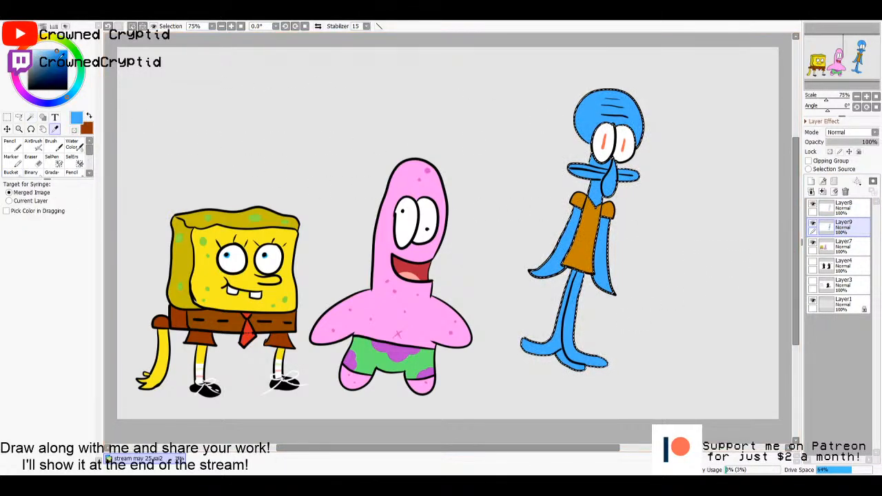
pyautogui.moveTo(55, 51); pyautogui.dragTo(45, 43)
pyautogui.press('g')
pyautogui.click(591, 193)
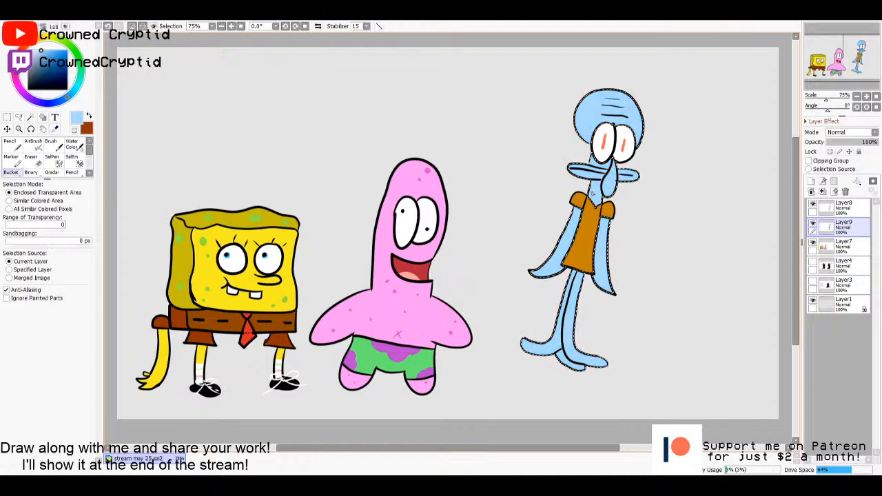
# - Paint the undersides of the squid's hands and feet purple on Layer9 using the size 50 Pencil
pyautogui.press('m')
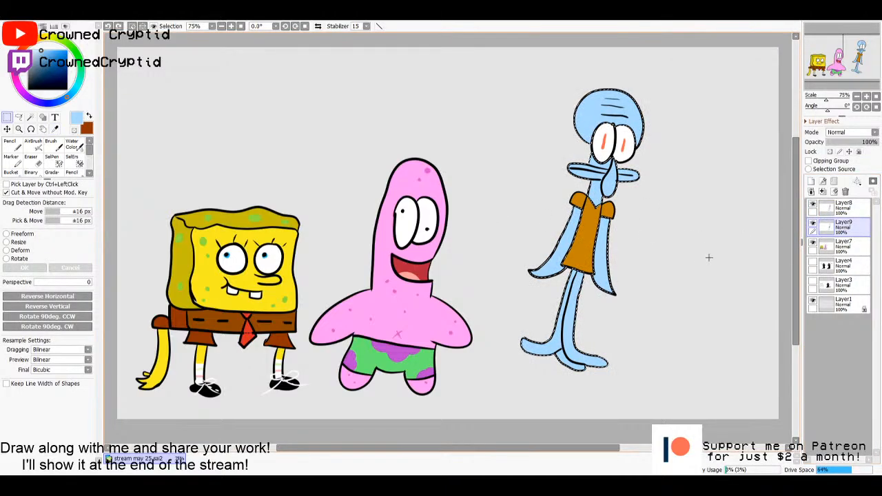
pyautogui.press('n')
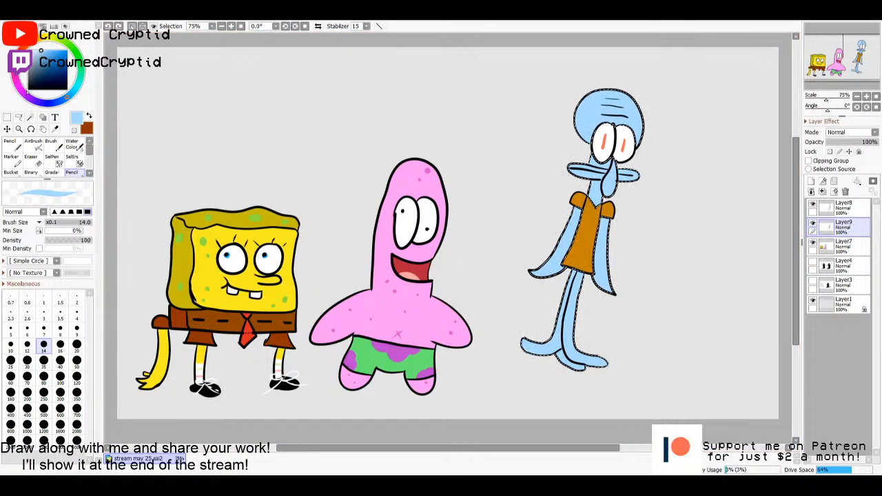
pyautogui.moveTo(41, 50); pyautogui.dragTo(45, 49)
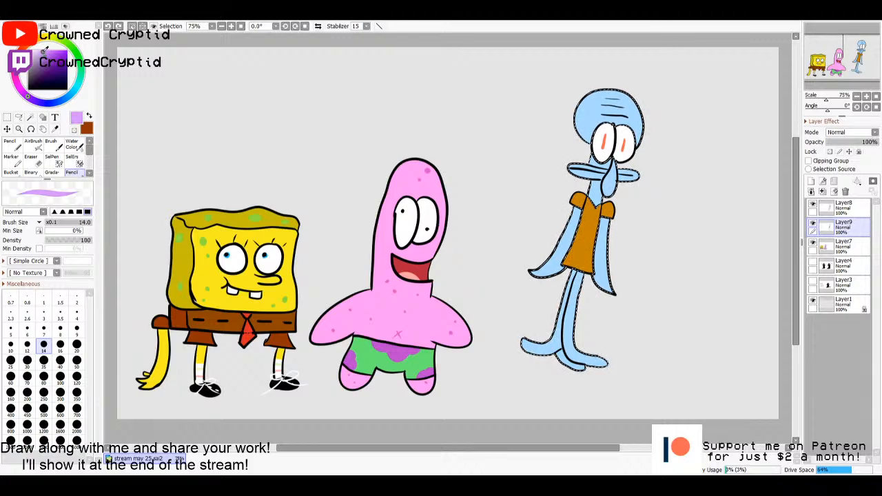
pyautogui.click(77, 346)
pyautogui.click(76, 360)
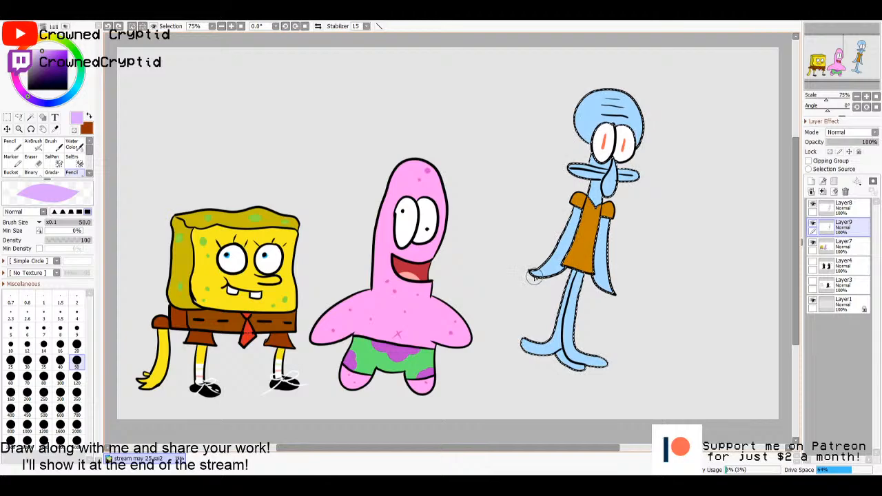
pyautogui.hotkey('ctrl', 'z')
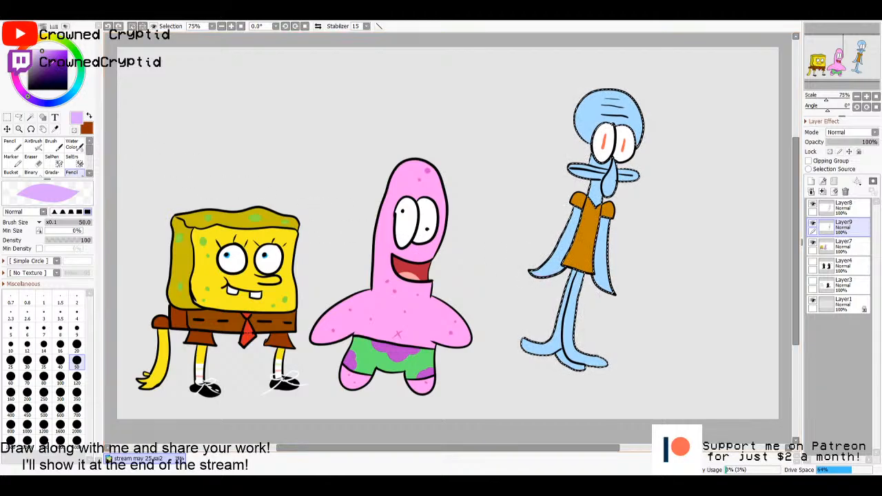
pyautogui.click(48, 58)
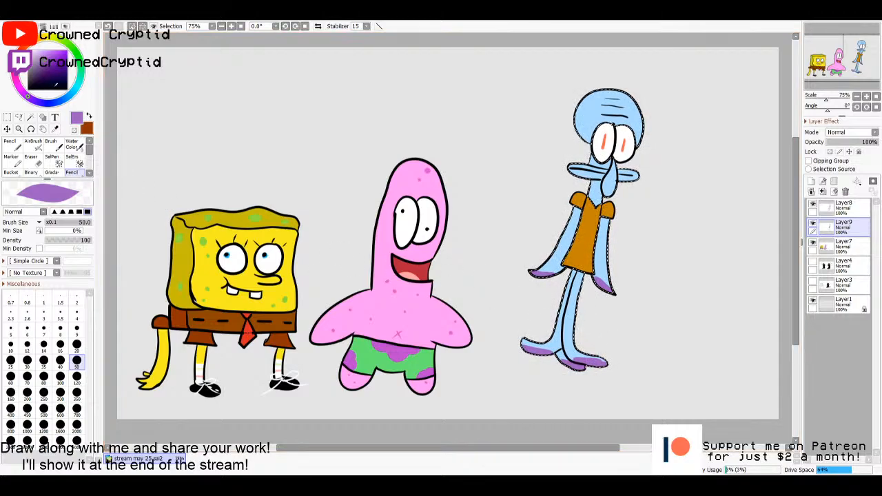
# - Draw two small blue oval suckers on each of the squid's purple hand tips with the size 9 Pencil
pyautogui.click(56, 104)
pyautogui.moveTo(51, 65); pyautogui.dragTo(52, 61)
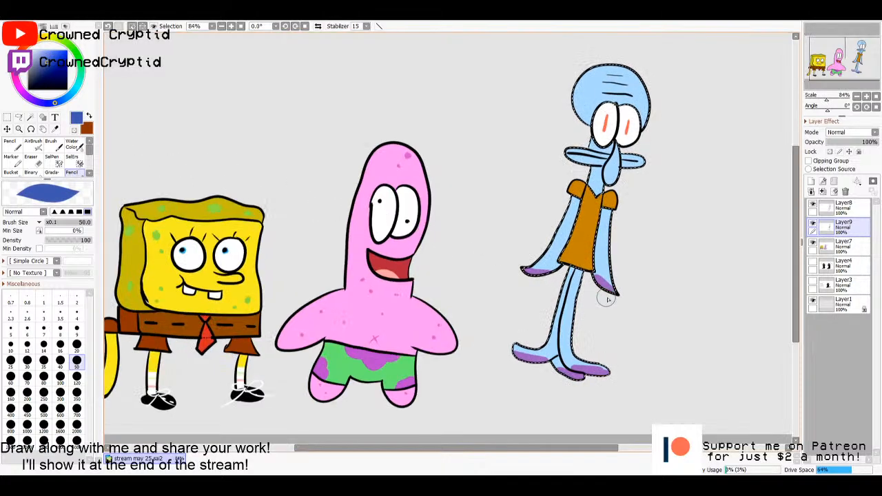
pyautogui.scroll(5, 604, 296)
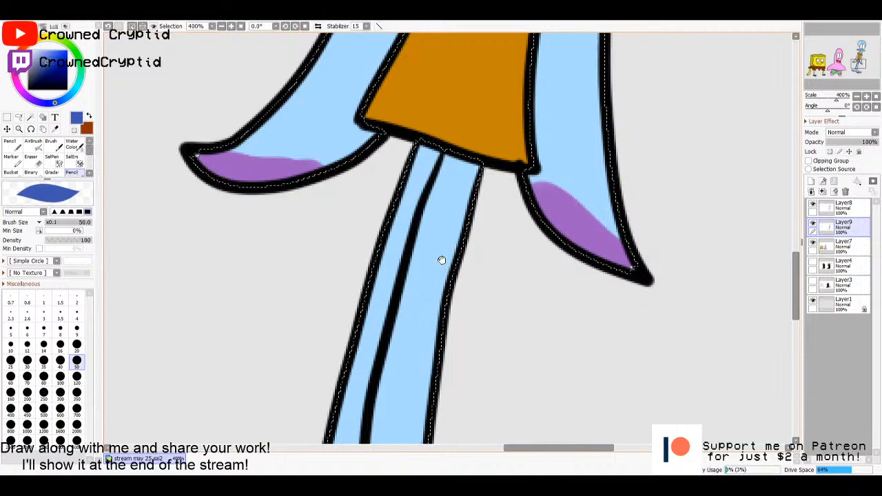
pyautogui.moveTo(441, 257); pyautogui.dragTo(564, 338)
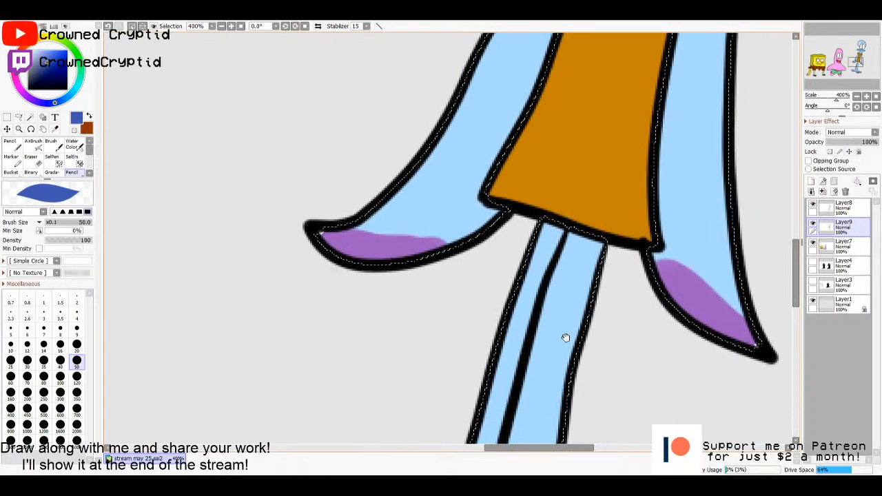
pyautogui.click(10, 344)
pyautogui.click(77, 328)
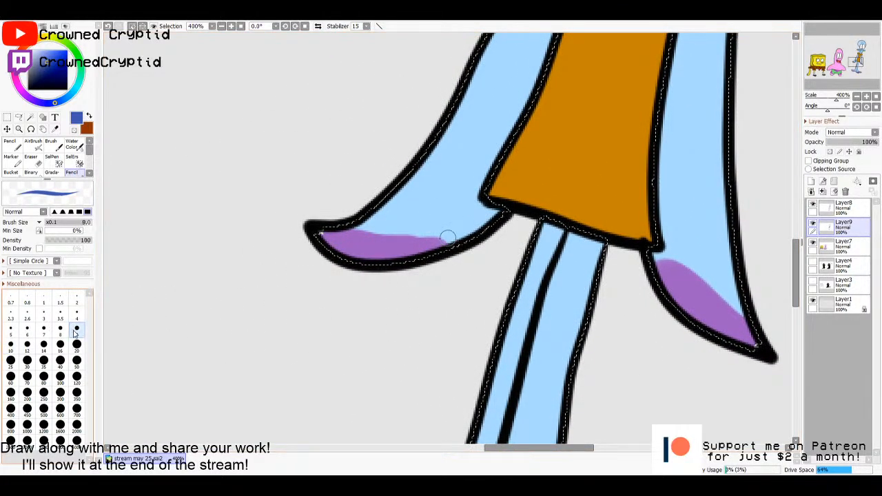
pyautogui.moveTo(358, 236)
pyautogui.mouseDown()
pyautogui.moveTo(346, 242)
pyautogui.moveTo(400, 248)
pyautogui.mouseUp()
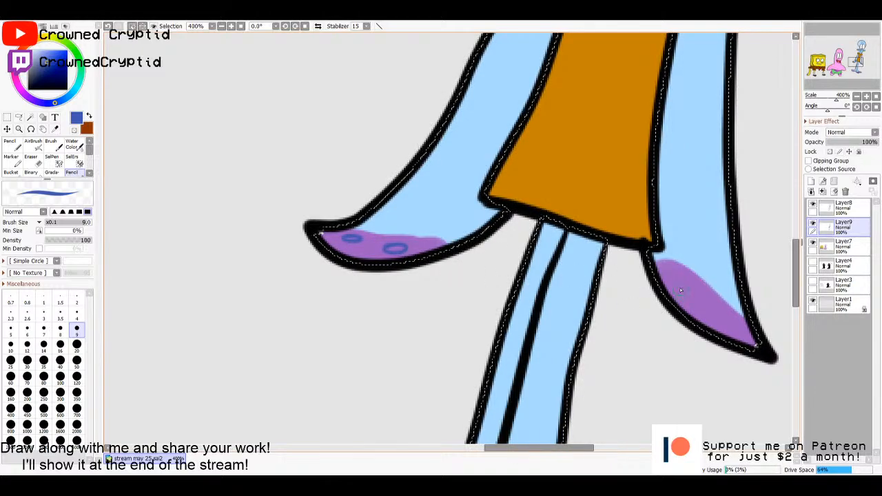
pyautogui.moveTo(682, 275)
pyautogui.mouseDown()
pyautogui.moveTo(673, 283)
pyautogui.moveTo(714, 310)
pyautogui.mouseUp()
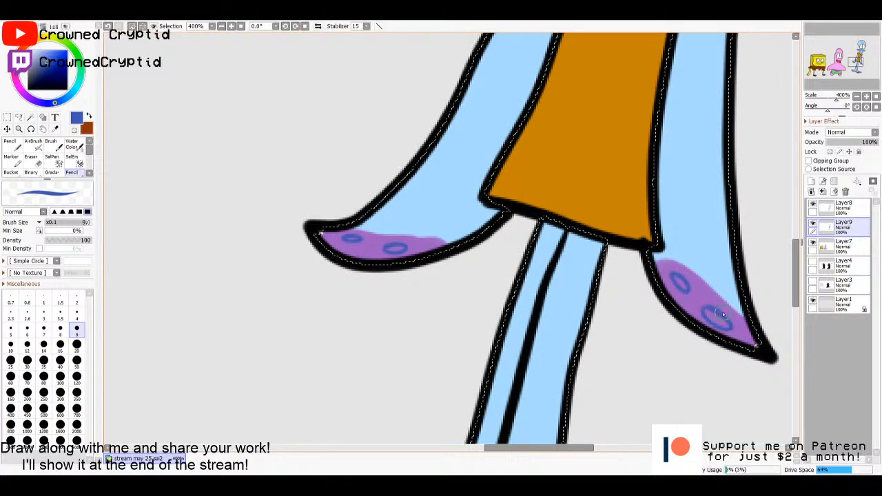
# - Draw two small blue oval suckers on the purple underside of each of the squid's three foot tentacles
pyautogui.moveTo(642, 376); pyautogui.dragTo(697, 200)
pyautogui.moveTo(607, 418); pyautogui.dragTo(697, 199)
pyautogui.moveTo(666, 282); pyautogui.dragTo(635, 291)
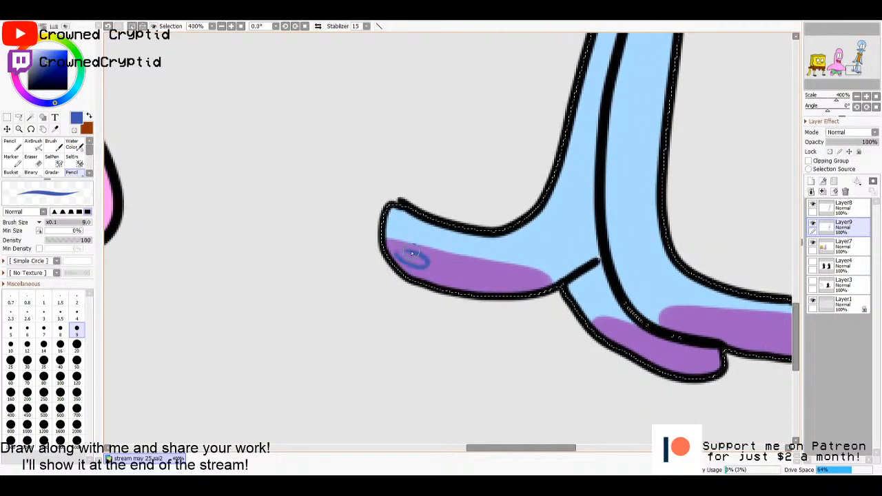
pyautogui.moveTo(411, 254); pyautogui.dragTo(407, 252)
pyautogui.moveTo(466, 278)
pyautogui.mouseDown()
pyautogui.moveTo(500, 281)
pyautogui.moveTo(476, 277)
pyautogui.mouseUp()
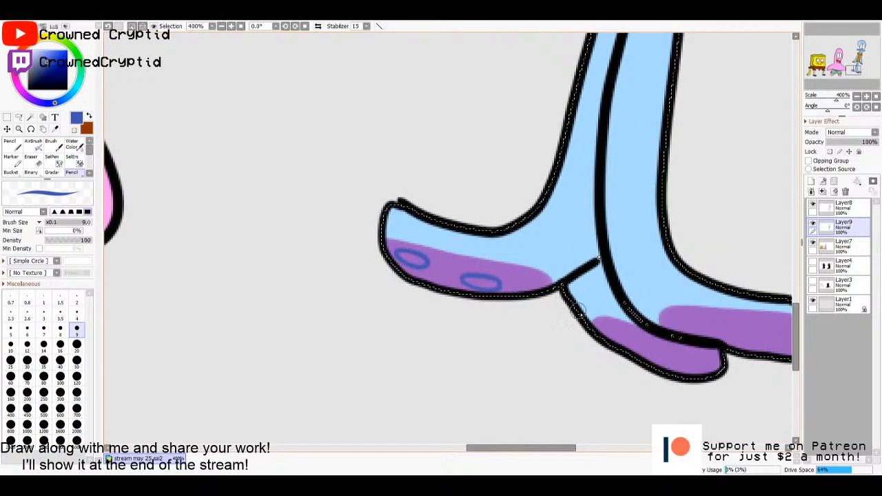
pyautogui.moveTo(577, 309); pyautogui.dragTo(405, 271)
pyautogui.moveTo(463, 289); pyautogui.dragTo(489, 313)
pyautogui.moveTo(607, 295); pyautogui.dragTo(619, 296)
pyautogui.moveTo(534, 281); pyautogui.dragTo(540, 278)
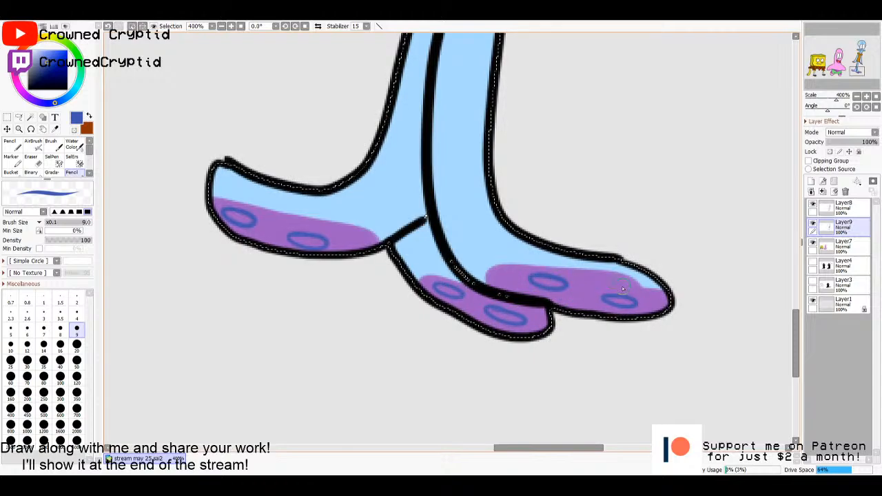
pyautogui.hotkey('ctrl', '0')
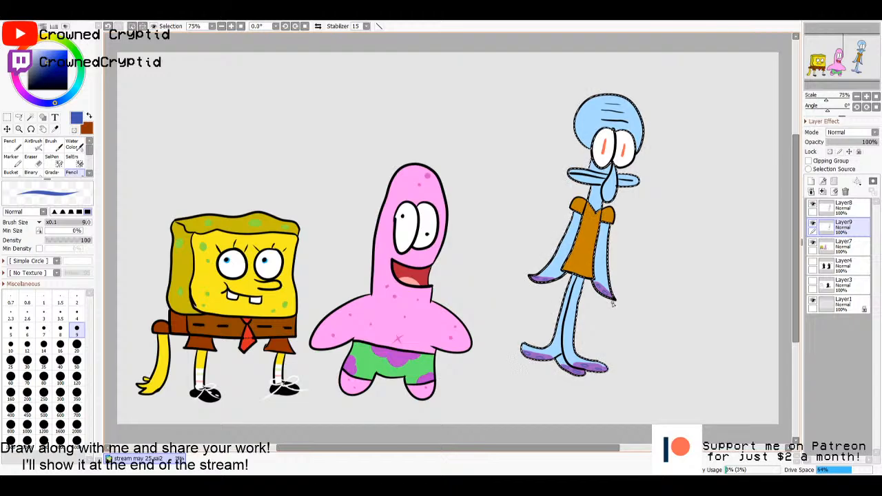
pyautogui.hotkey('ctrl', 't')
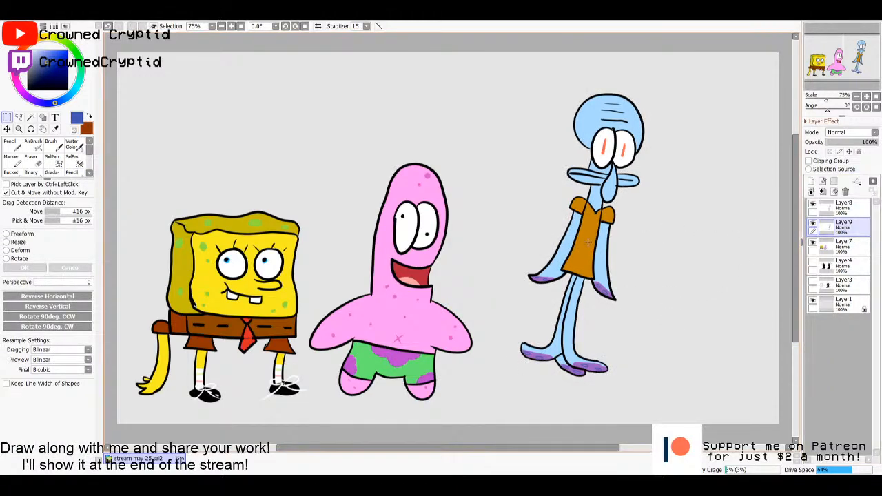
pyautogui.scroll(3, 587, 242)
pyautogui.hotkey('ctrl', 'z')
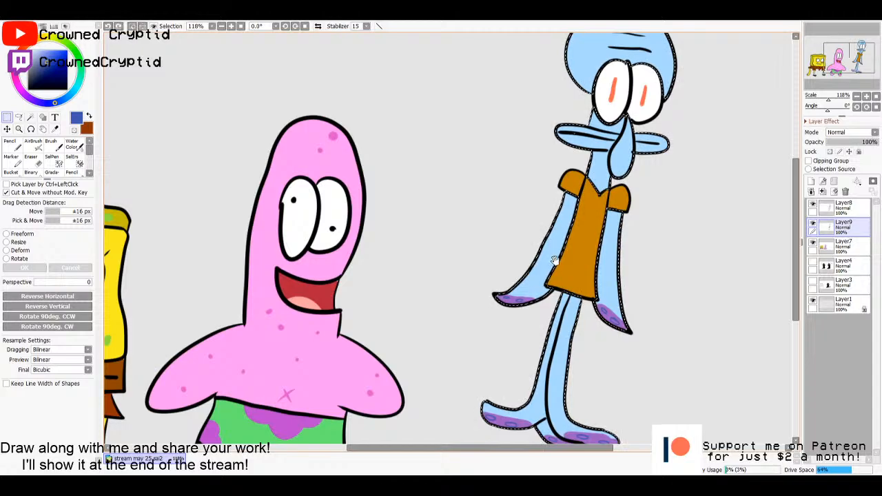
# - Shade the left edge of the squid's head in a darker shade of its blue skin using the size 50 Pencil
pyautogui.moveTo(573, 232); pyautogui.dragTo(520, 343)
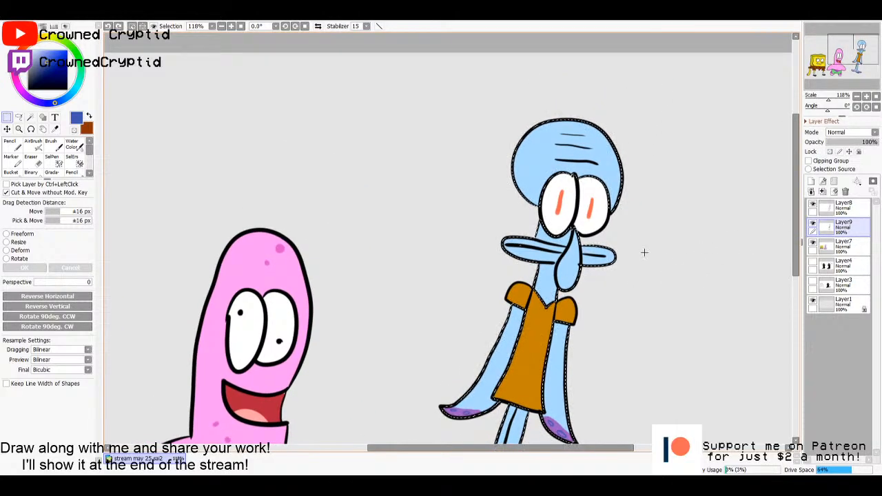
pyautogui.press('n')
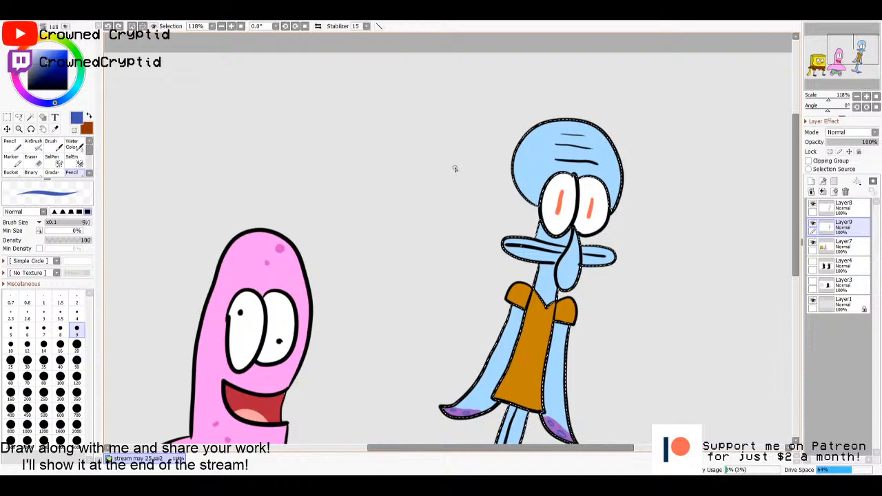
pyautogui.press('i')
pyautogui.click(532, 169)
pyautogui.click(50, 57)
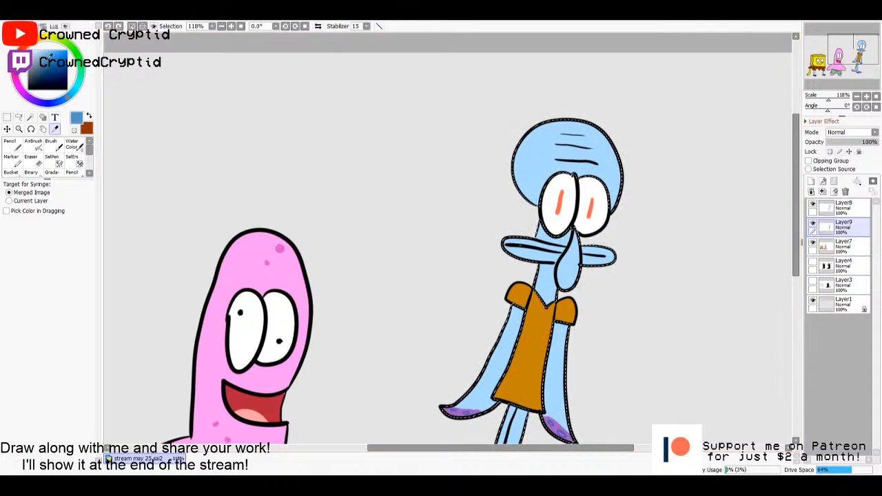
pyautogui.press('n')
pyautogui.click(77, 360)
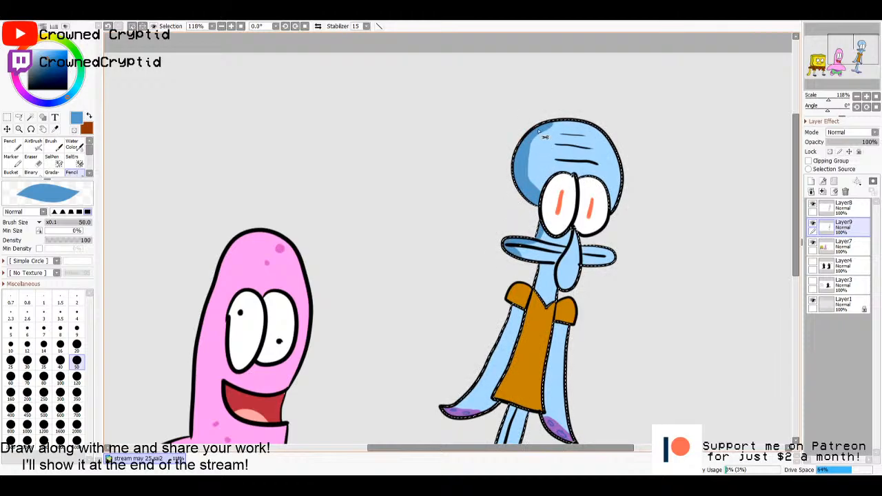
pyautogui.hotkey('ctrl', 'z')
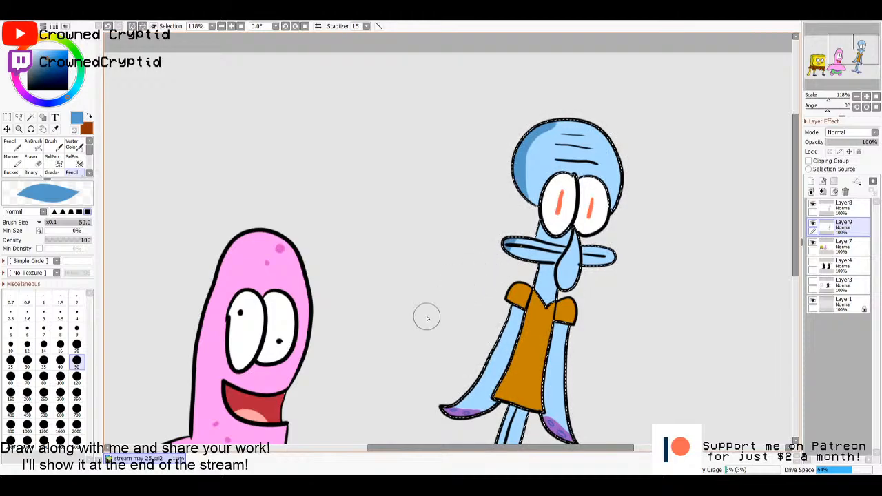
# - Shade the left edges of the squid's mouth, arms and legs with the darker blue and clear the selection
pyautogui.moveTo(427, 314); pyautogui.dragTo(514, 221)
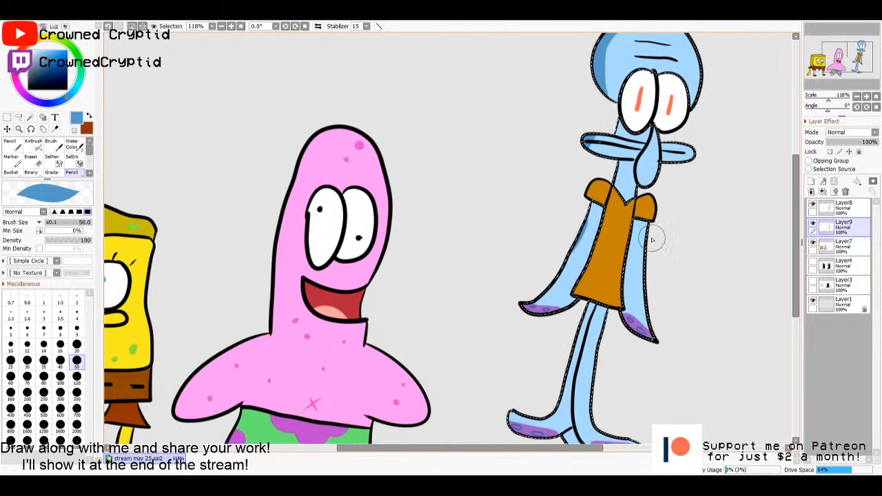
pyautogui.press('m')
pyautogui.click(682, 251)
pyautogui.moveTo(713, 276); pyautogui.dragTo(627, 198)
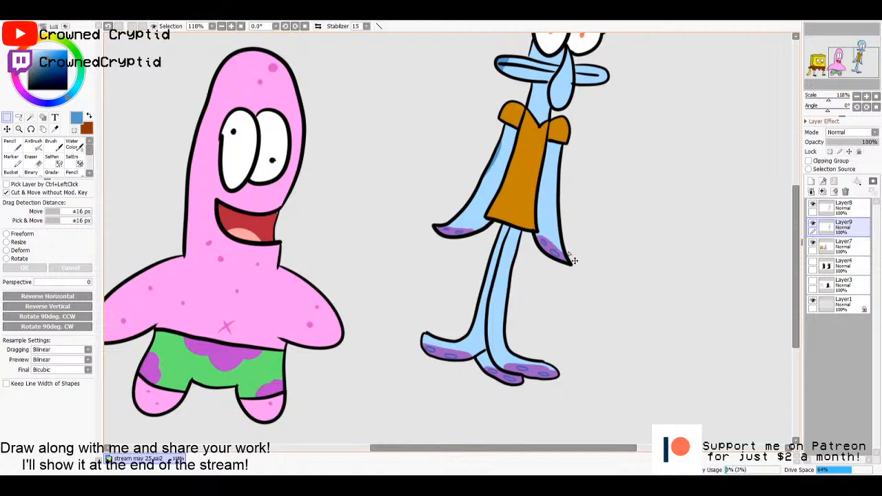
pyautogui.press('n')
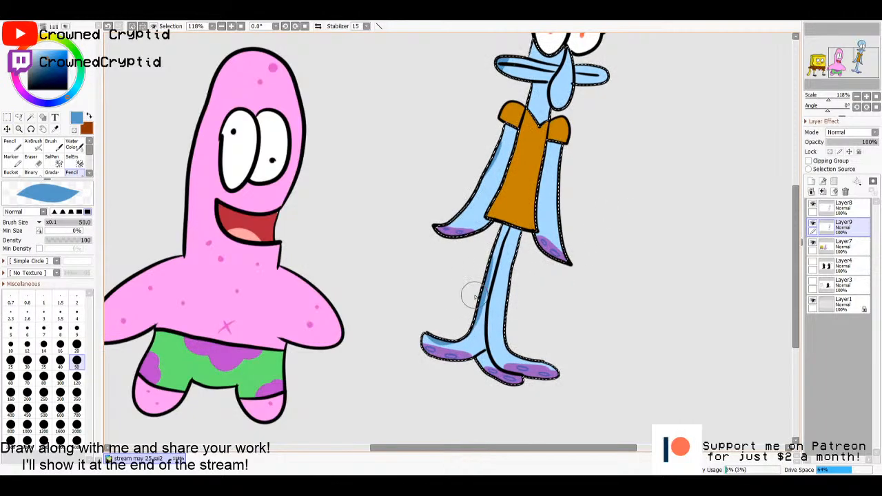
pyautogui.press('m')
pyautogui.press('Home')
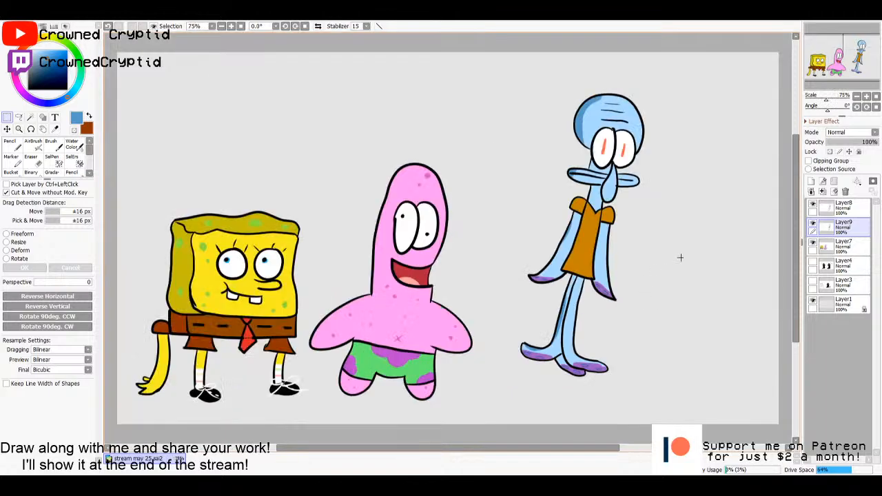
pyautogui.click(839, 211)
pyautogui.click(839, 228)
pyautogui.click(839, 211)
pyautogui.click(838, 228)
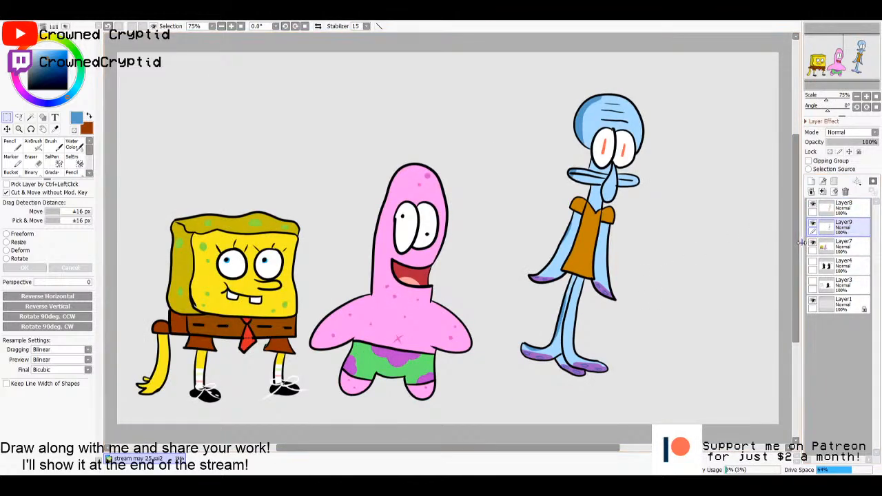
pyautogui.click(848, 210)
pyautogui.click(851, 226)
pyautogui.click(842, 212)
pyautogui.click(843, 228)
pyautogui.click(841, 210)
pyautogui.click(840, 227)
pyautogui.click(839, 211)
pyautogui.click(838, 226)
pyautogui.click(837, 211)
pyautogui.click(837, 226)
pyautogui.click(835, 213)
pyautogui.click(834, 223)
pyautogui.click(830, 213)
pyautogui.click(837, 245)
pyautogui.click(835, 226)
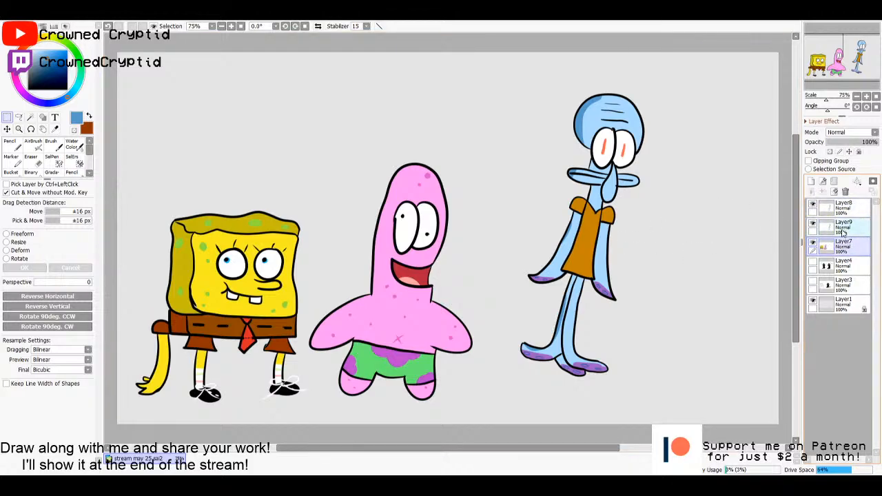
pyautogui.click(840, 210)
pyautogui.click(858, 226)
pyautogui.click(833, 244)
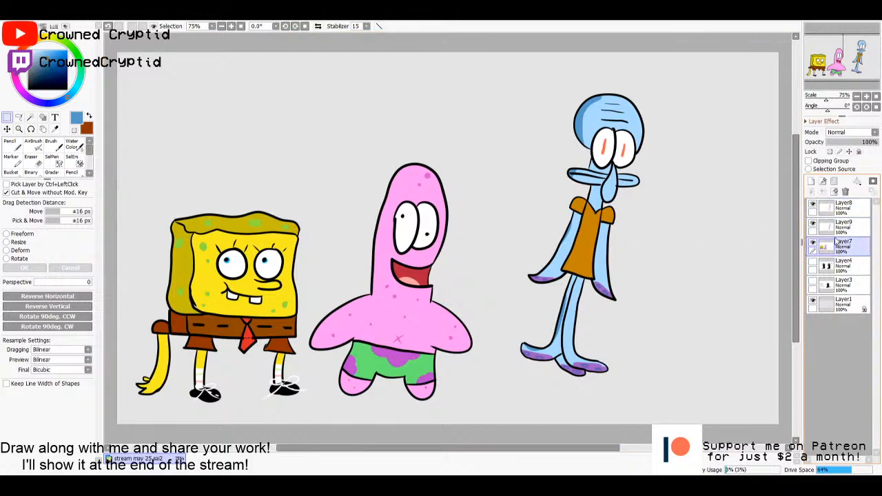
pyautogui.click(836, 227)
# - Select both of the squid's eye whites from the Layer8 outlines and fill them with light yellow on Layer9
pyautogui.click(836, 210)
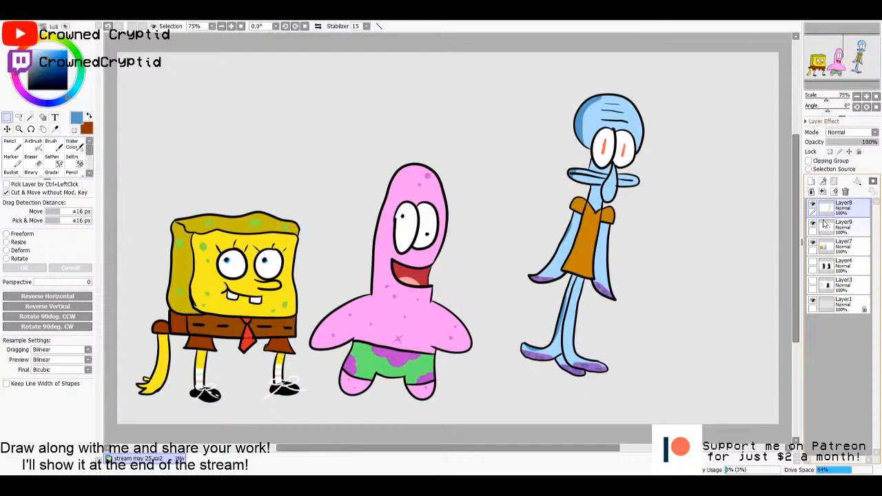
pyautogui.press('w')
pyautogui.click(628, 160)
pyautogui.click(609, 157)
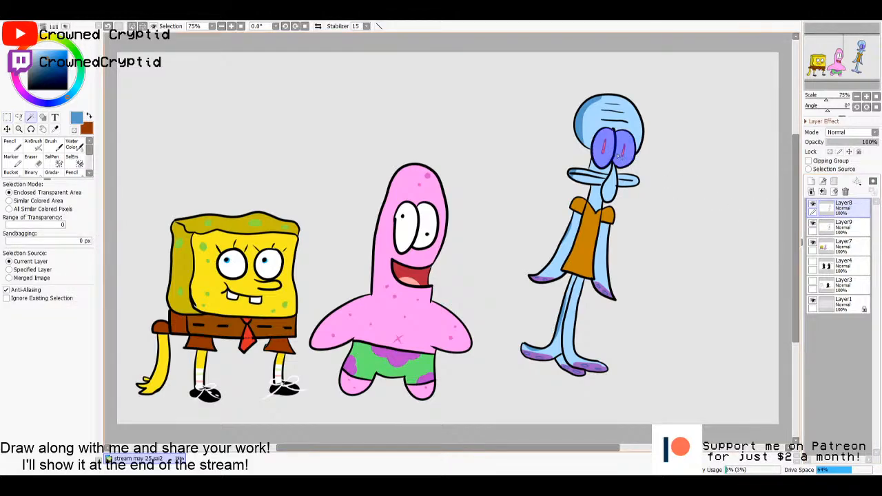
pyautogui.click(838, 232)
pyautogui.press('g')
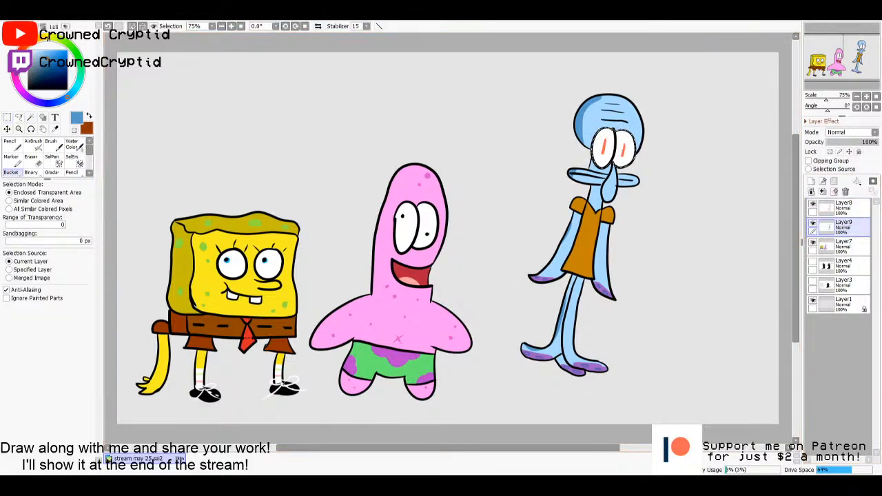
pyautogui.click(46, 38)
pyautogui.moveTo(49, 56); pyautogui.dragTo(48, 51)
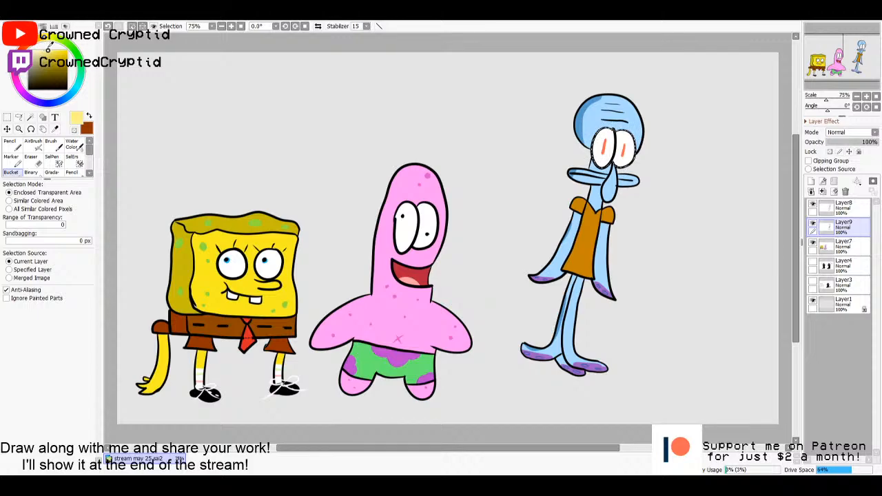
pyautogui.click(604, 159)
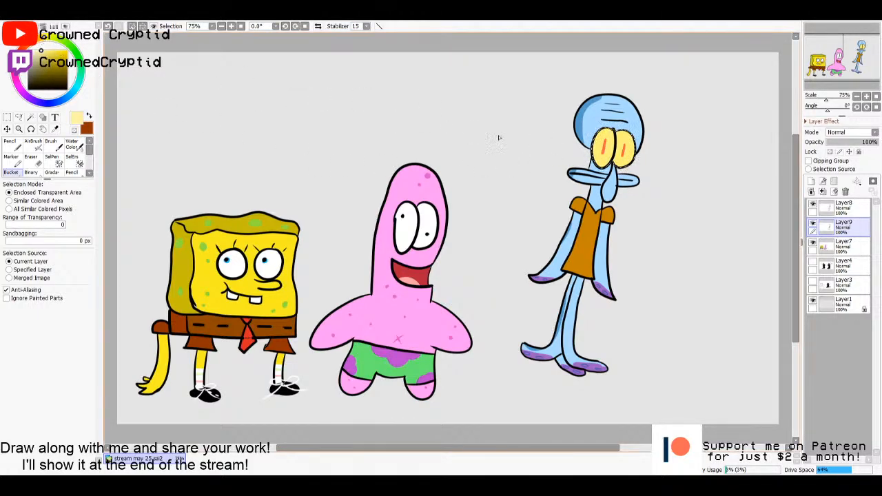
# - Refill the squid's eyes with a paler cream yellow and clear the selection
pyautogui.click(49, 49)
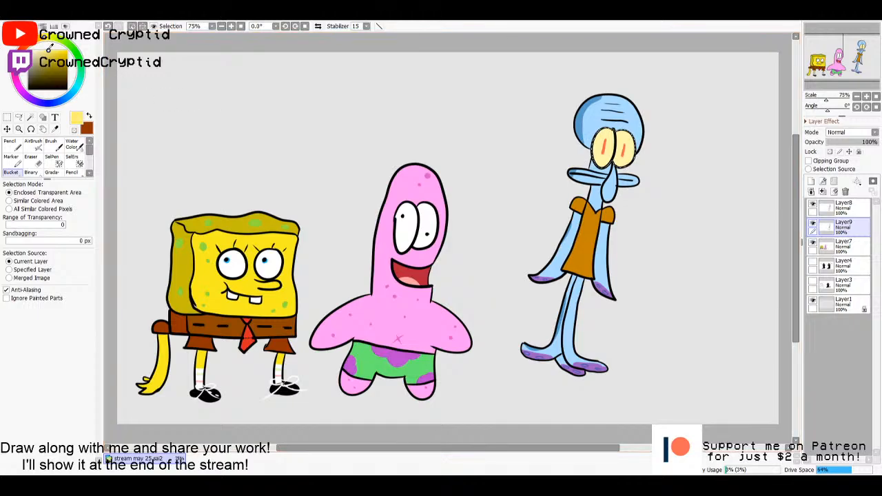
pyautogui.click(35, 51)
pyautogui.click(603, 157)
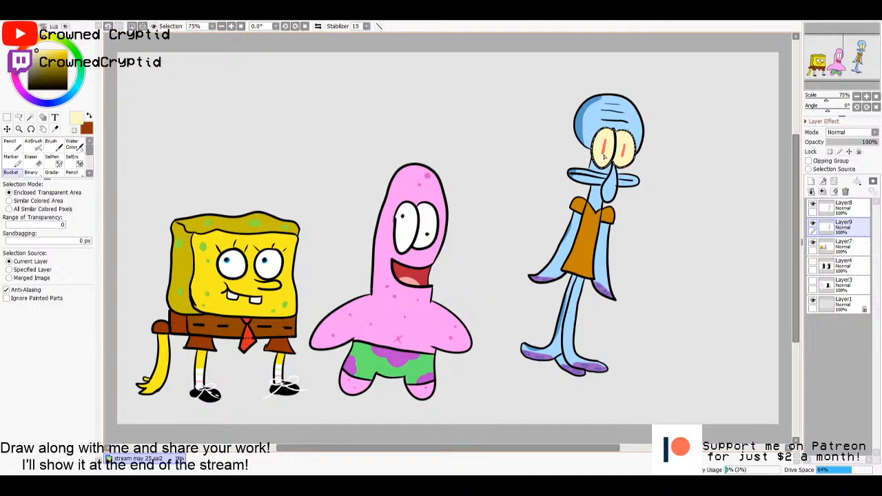
pyautogui.hotkey('ctrl', 'd')
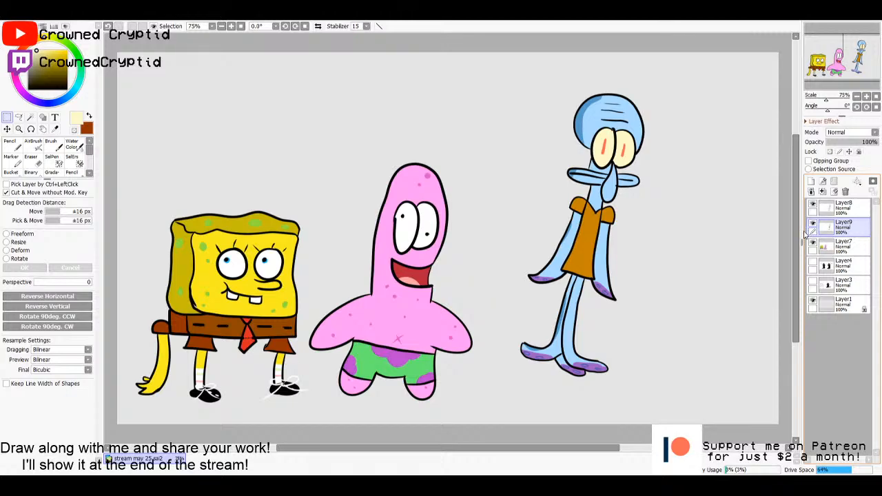
# - Merge the squid's Layer8 outlines down into Layer9 and move the whole squid lower and closer to the starfish
pyautogui.click(841, 207)
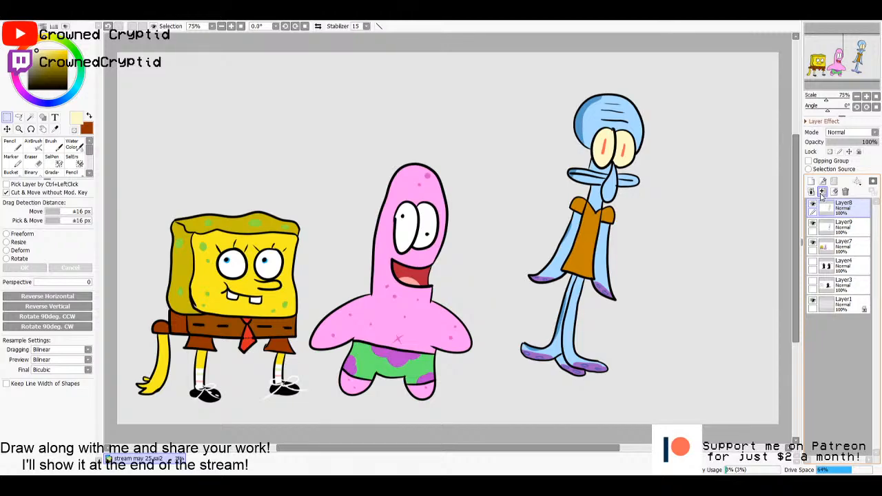
pyautogui.click(835, 224)
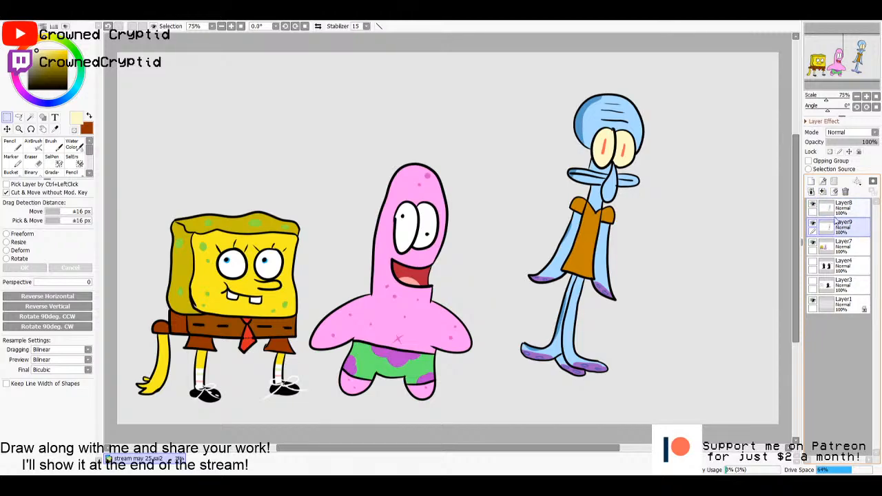
pyautogui.click(834, 207)
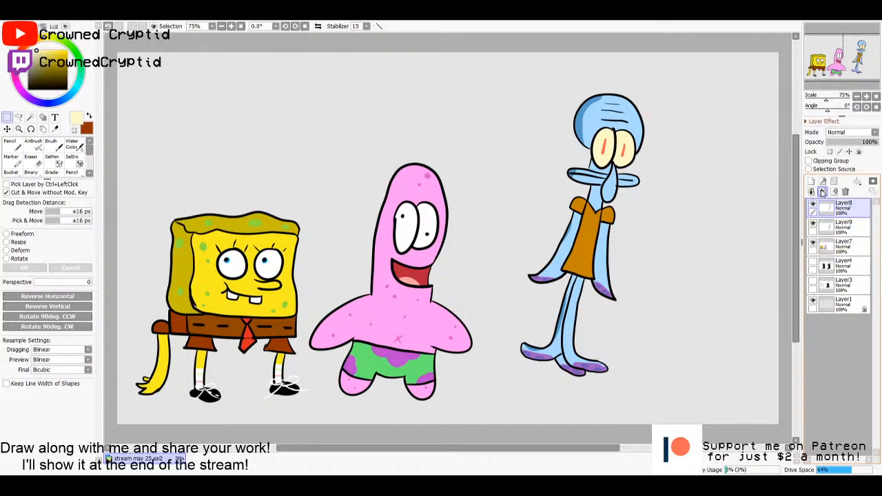
pyautogui.click(823, 192)
pyautogui.moveTo(618, 230); pyautogui.dragTo(597, 264)
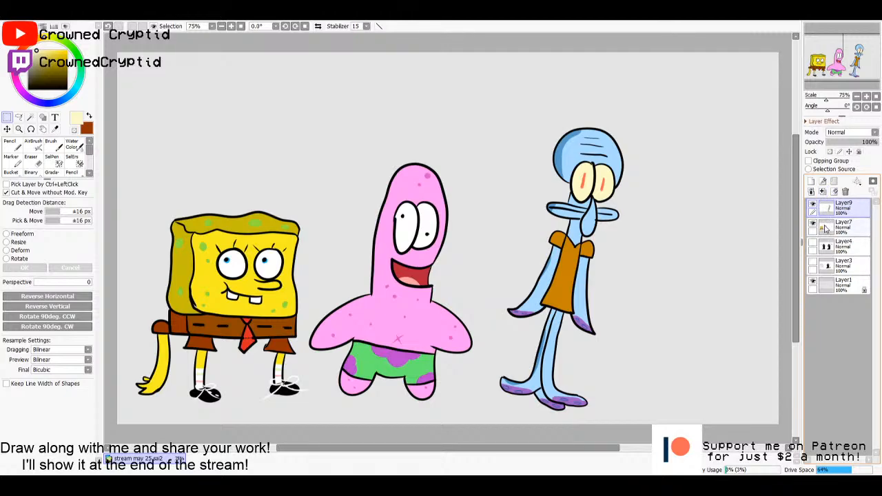
# - Merge the squid's Layer9 down into Layer7 with the sponge and starfish
pyautogui.click(830, 230)
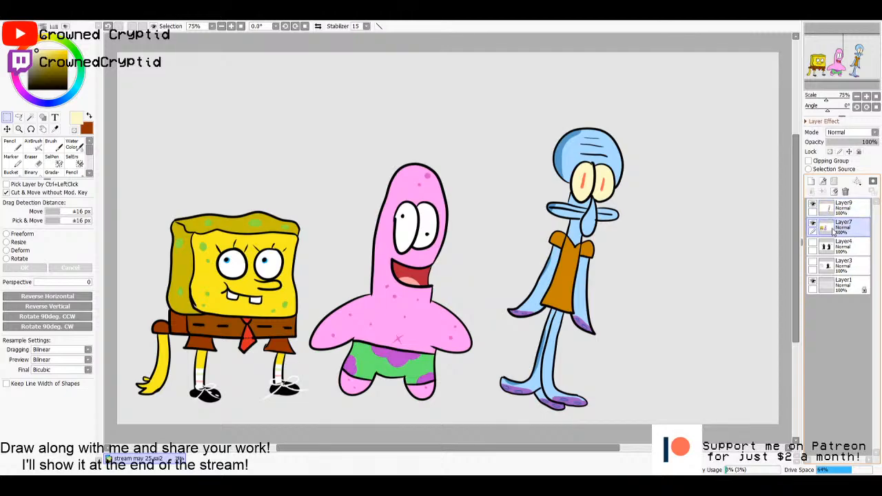
pyautogui.click(830, 211)
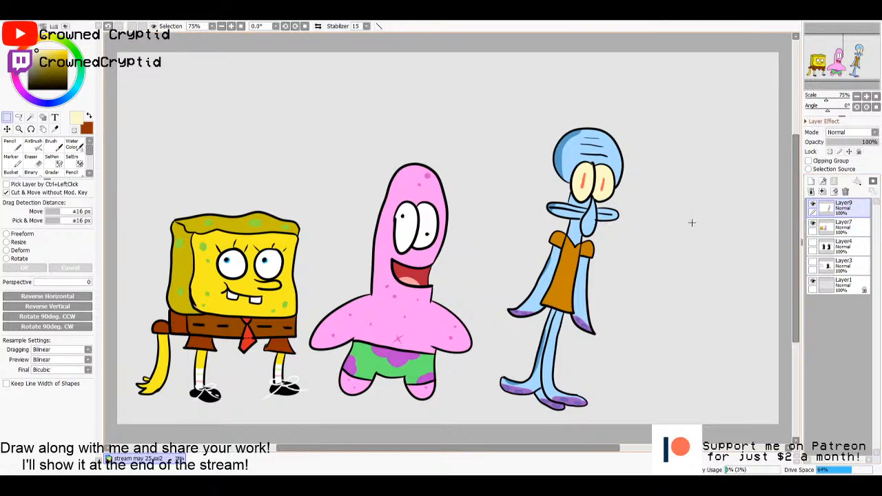
pyautogui.click(830, 234)
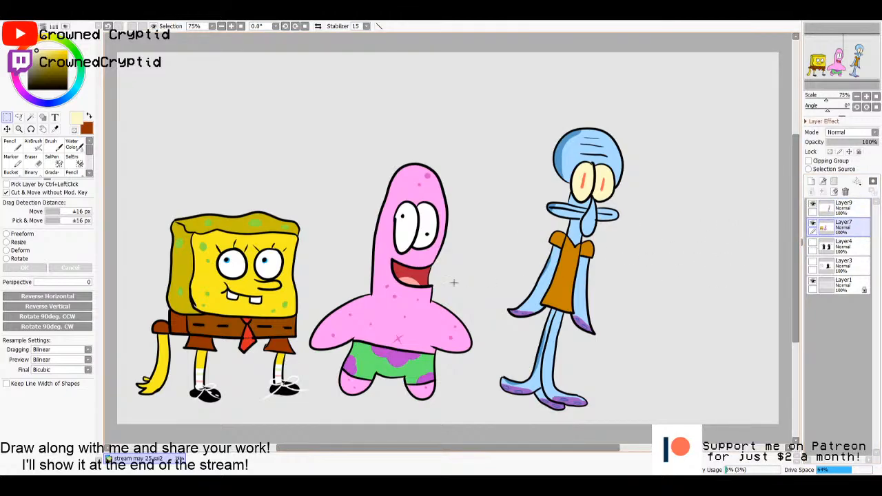
pyautogui.click(828, 211)
pyautogui.click(828, 227)
pyautogui.click(825, 212)
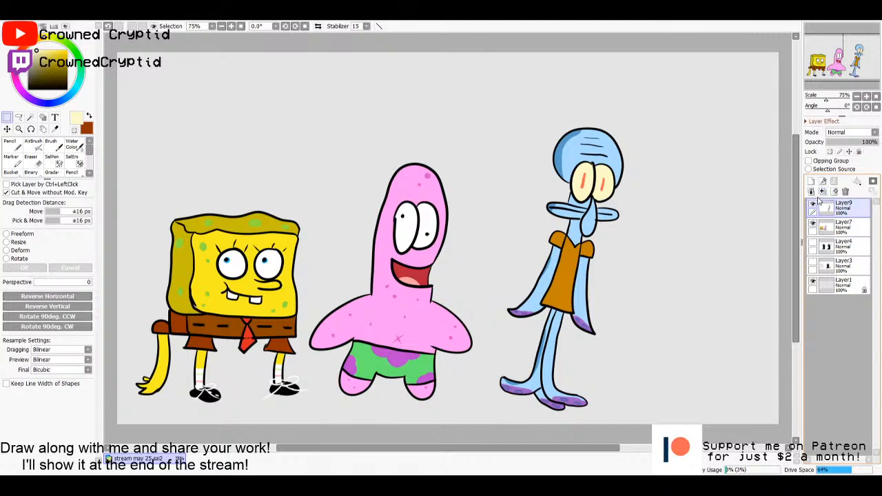
pyautogui.click(831, 230)
pyautogui.click(826, 204)
pyautogui.click(823, 191)
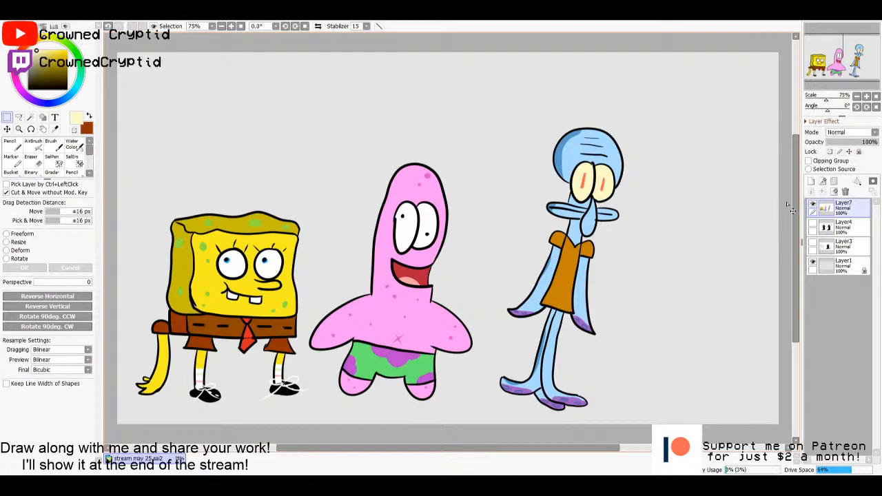
# - Draw a black teardrop-shaped crab body beside the squid on a new layer using the size 10 Pencil
pyautogui.click(810, 181)
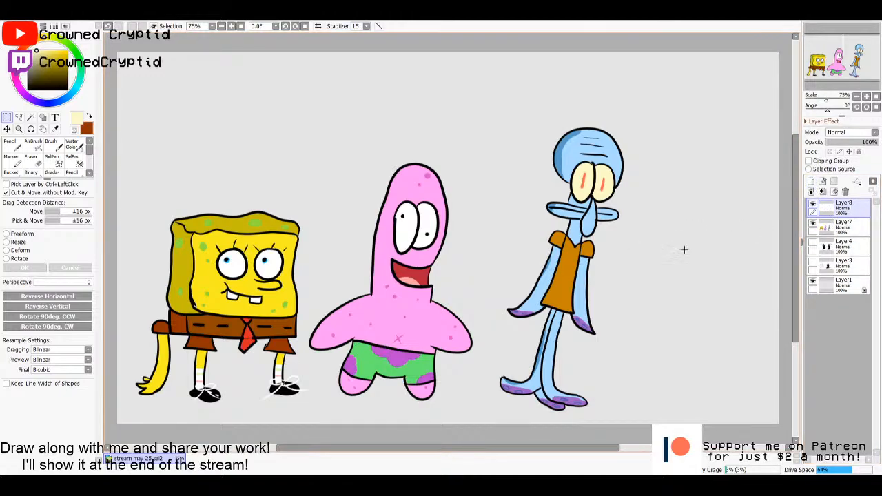
pyautogui.press('n')
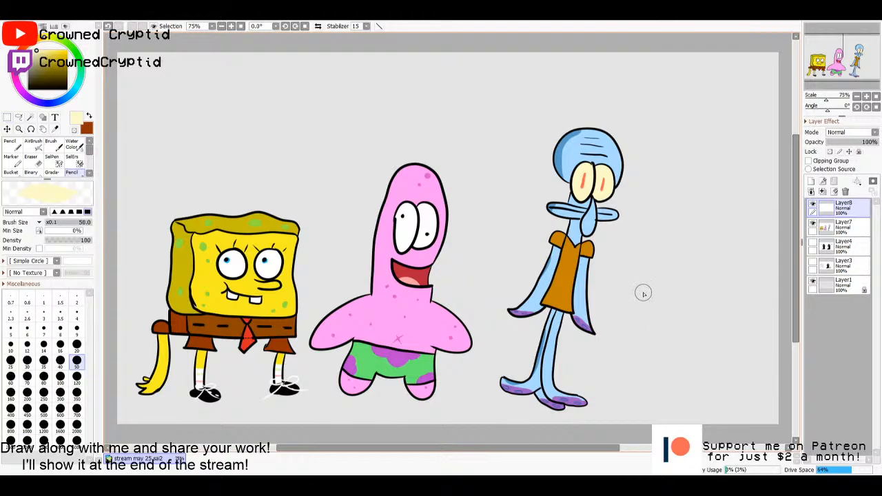
pyautogui.moveTo(34, 77); pyautogui.dragTo(34, 129)
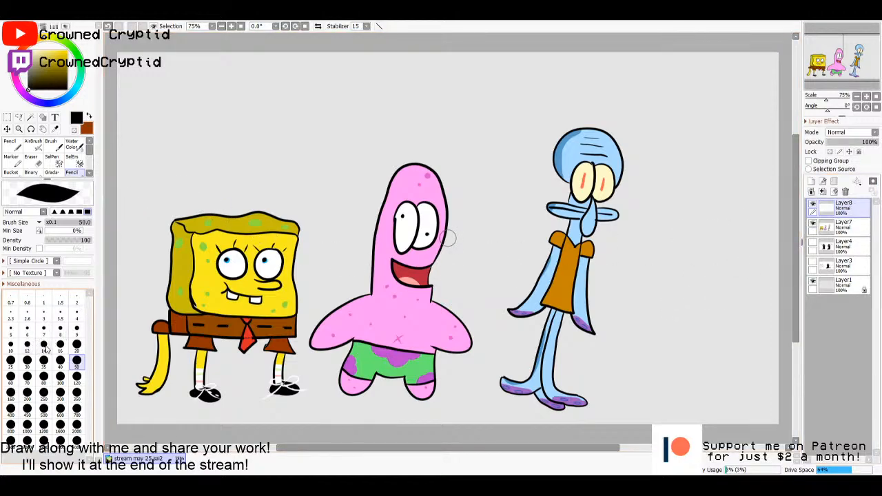
pyautogui.click(10, 344)
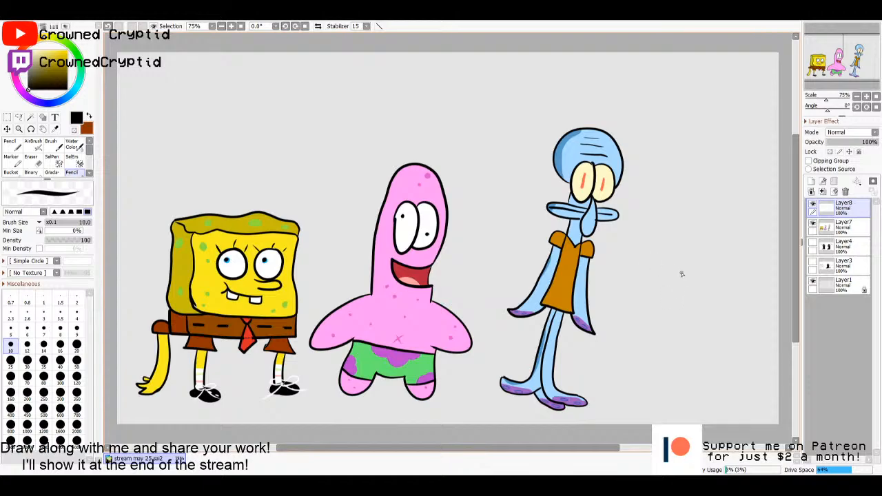
pyautogui.moveTo(696, 270)
pyautogui.mouseDown()
pyautogui.moveTo(656, 325)
pyautogui.moveTo(672, 371)
pyautogui.moveTo(723, 374)
pyautogui.moveTo(731, 322)
pyautogui.moveTo(698, 270)
pyautogui.mouseUp()
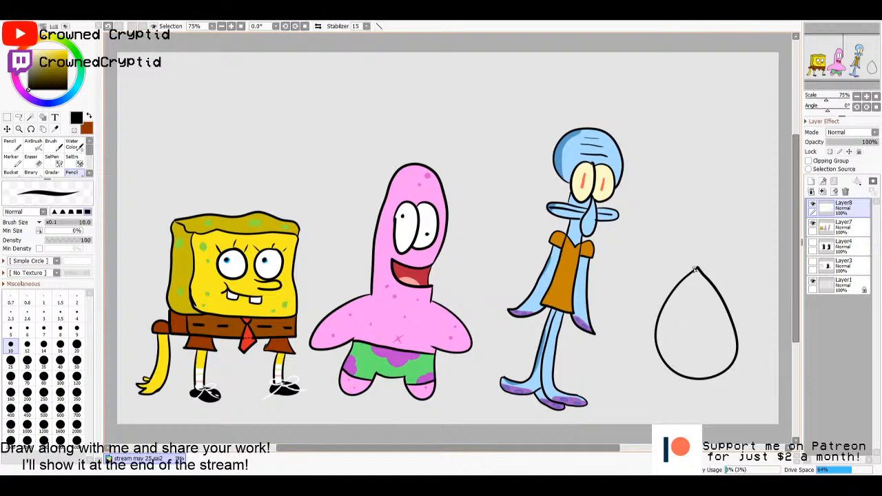
# - Draw two tall, narrow eye stalks with rounded tips rising from the peak of the crab's body
pyautogui.moveTo(696, 270); pyautogui.dragTo(686, 199)
pyautogui.moveTo(689, 273); pyautogui.dragTo(683, 209)
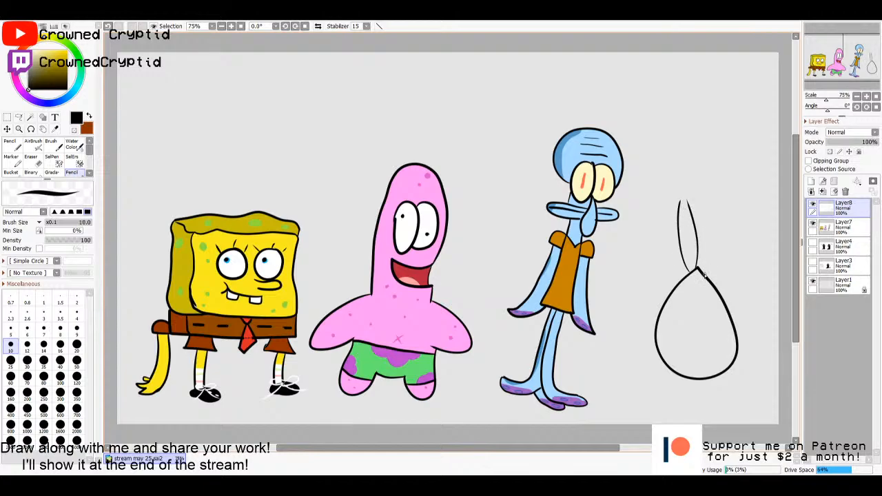
pyautogui.moveTo(704, 274); pyautogui.dragTo(715, 206)
pyautogui.moveTo(708, 280)
pyautogui.mouseDown()
pyautogui.moveTo(722, 212)
pyautogui.moveTo(679, 199)
pyautogui.moveTo(686, 203)
pyautogui.mouseUp()
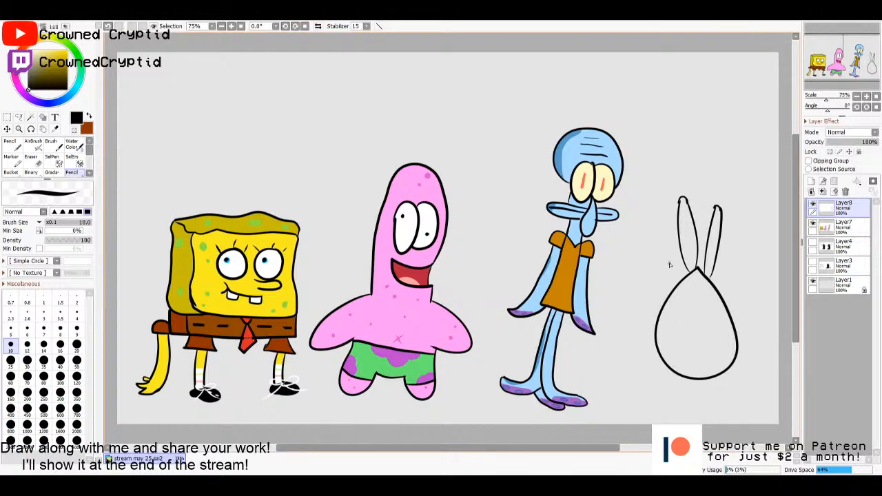
pyautogui.press('ctrl')
# - Add a blank layer between Layer7 and the crab's outline layer, and make Layer8 active again
pyautogui.click(832, 226)
pyautogui.click(810, 181)
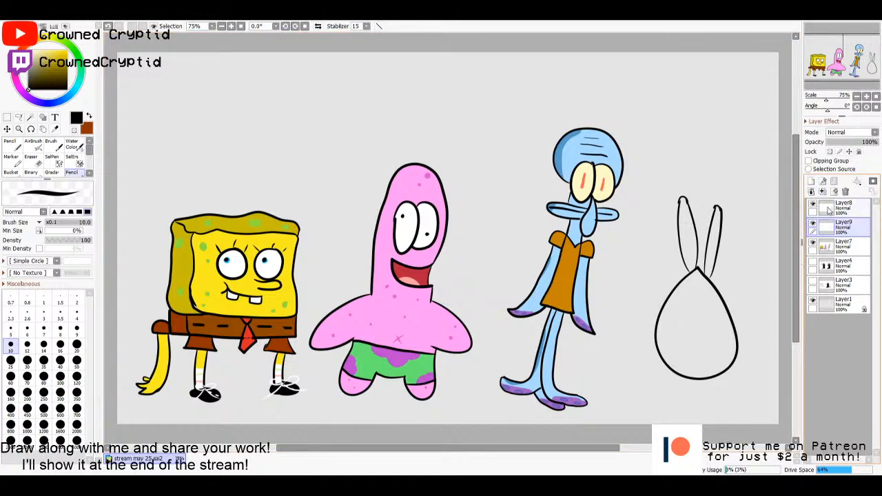
pyautogui.click(830, 210)
pyautogui.click(835, 230)
pyautogui.click(839, 211)
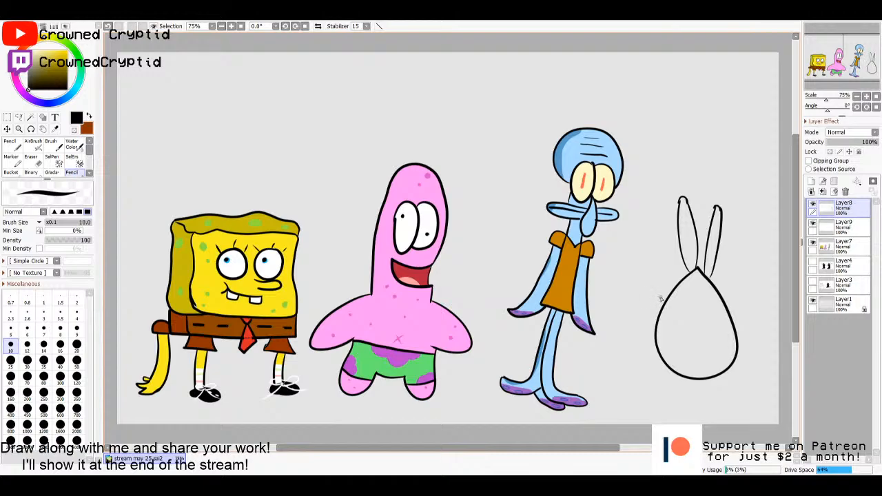
# - Draw a small rounded shoulder on each side of the crab's body and a shallow curved line across its peak
pyautogui.moveTo(663, 301)
pyautogui.mouseDown()
pyautogui.moveTo(654, 296)
pyautogui.moveTo(670, 295)
pyautogui.mouseUp()
pyautogui.moveTo(727, 303)
pyautogui.mouseDown()
pyautogui.moveTo(736, 298)
pyautogui.moveTo(724, 295)
pyautogui.mouseUp()
pyautogui.moveTo(704, 289); pyautogui.dragTo(680, 283)
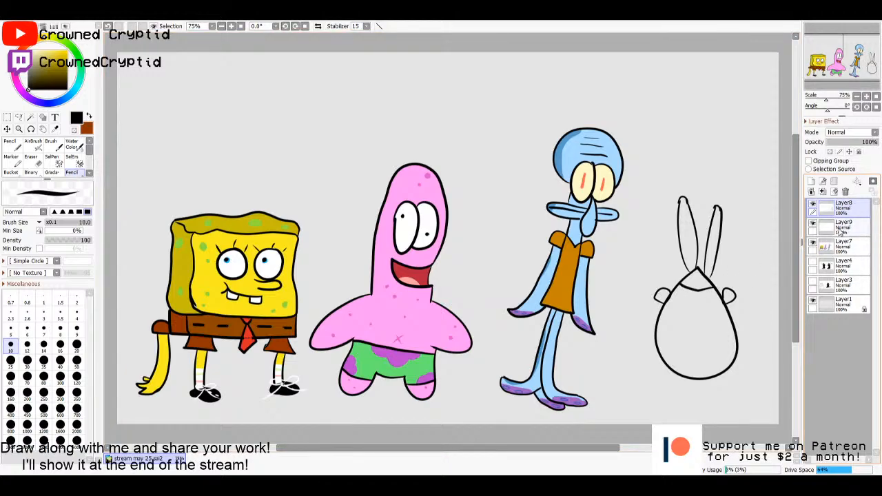
# - Draw a short boxy leg segment under each lower side of the crab's body on Layer9 with the Pencil
pyautogui.press('w')
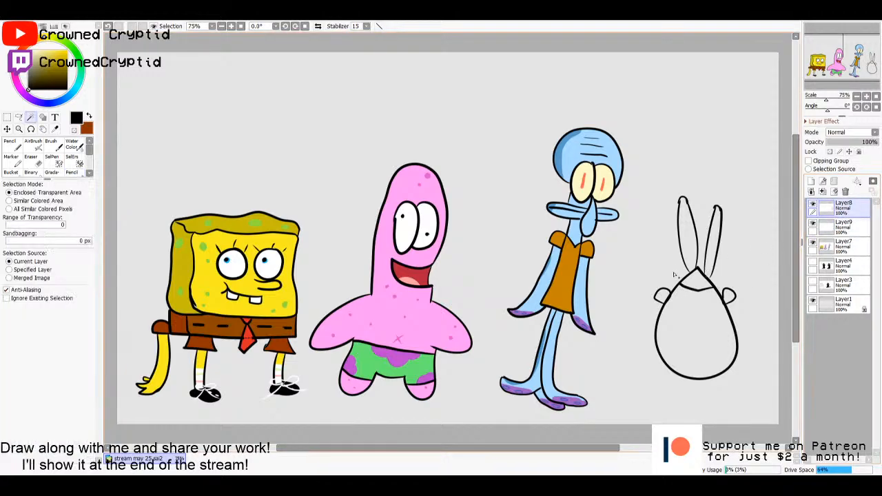
pyautogui.press('v')
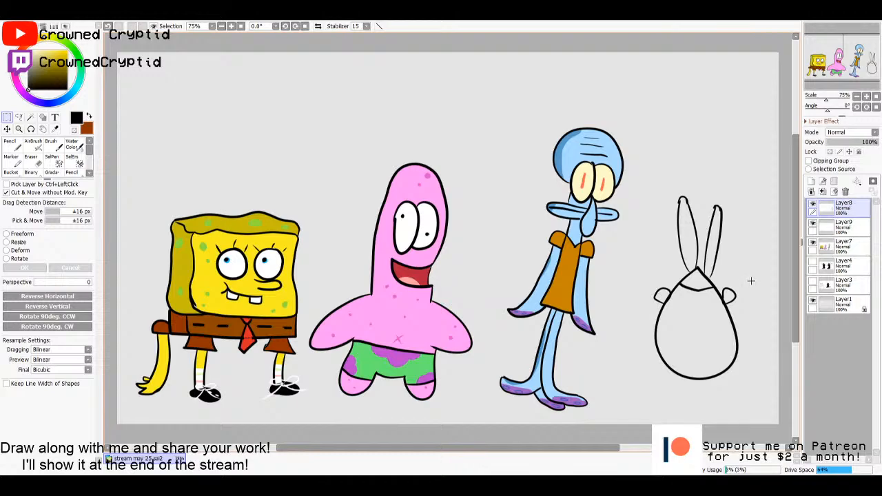
pyautogui.press('n')
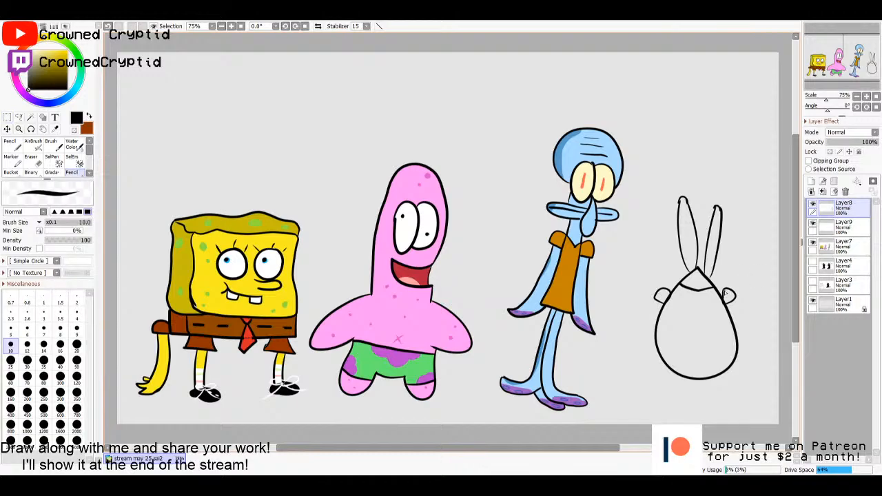
pyautogui.click(833, 226)
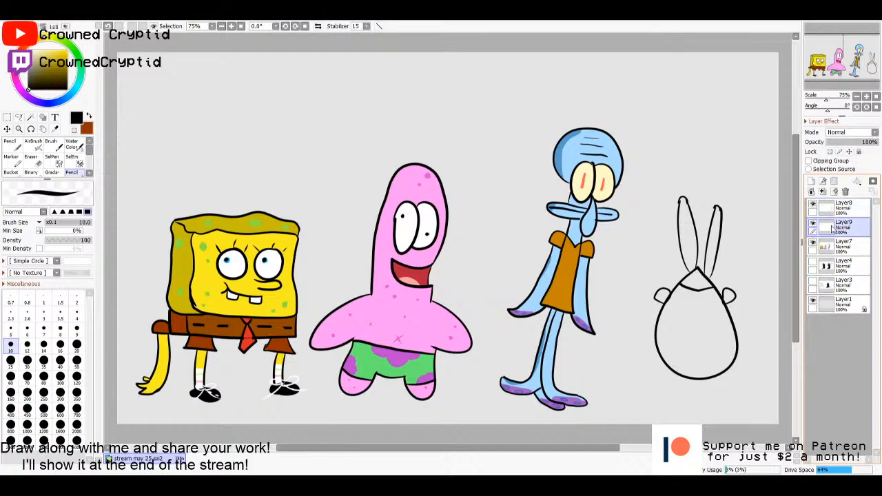
pyautogui.moveTo(665, 369)
pyautogui.mouseDown()
pyautogui.moveTo(660, 377)
pyautogui.moveTo(674, 383)
pyautogui.mouseUp()
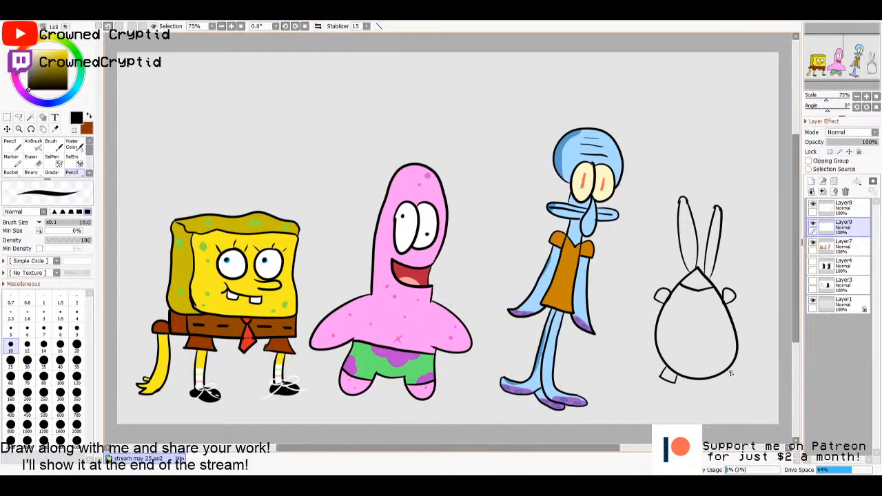
pyautogui.moveTo(731, 370)
pyautogui.mouseDown()
pyautogui.moveTo(737, 378)
pyautogui.moveTo(727, 383)
pyautogui.moveTo(717, 376)
pyautogui.mouseUp()
# - Add a pointed foot to each of the crab's legs and merge Layer8 down into Layer9
pyautogui.moveTo(660, 379); pyautogui.dragTo(667, 386)
pyautogui.moveTo(737, 380); pyautogui.dragTo(734, 390)
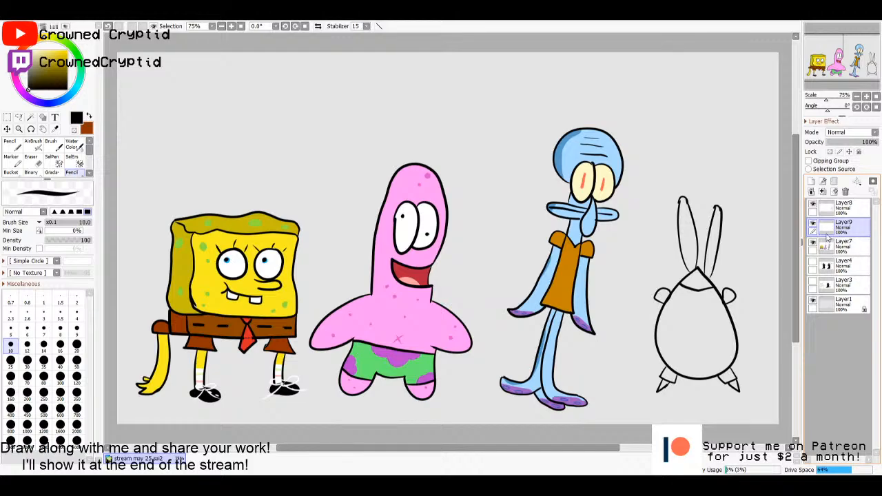
pyautogui.click(832, 209)
pyautogui.click(823, 192)
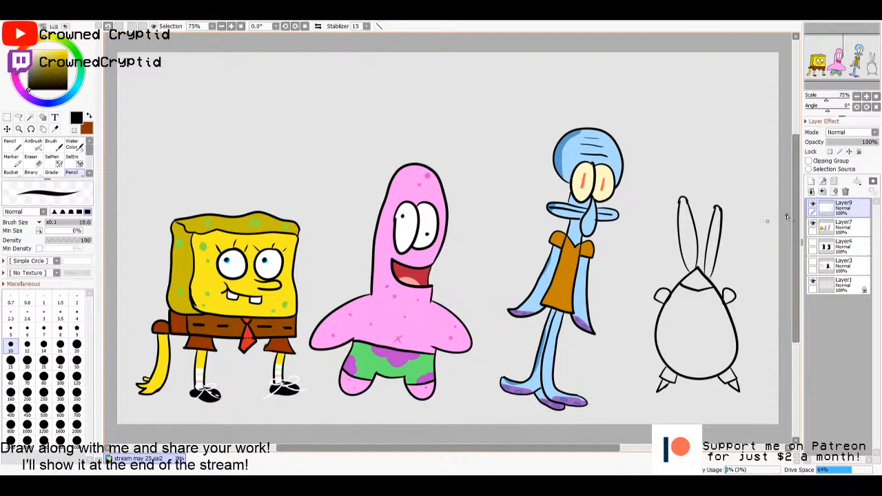
# - Shift the crab's outline slightly left and down, and add a blank layer between Layer7 and Layer9
pyautogui.moveTo(703, 323); pyautogui.dragTo(690, 335)
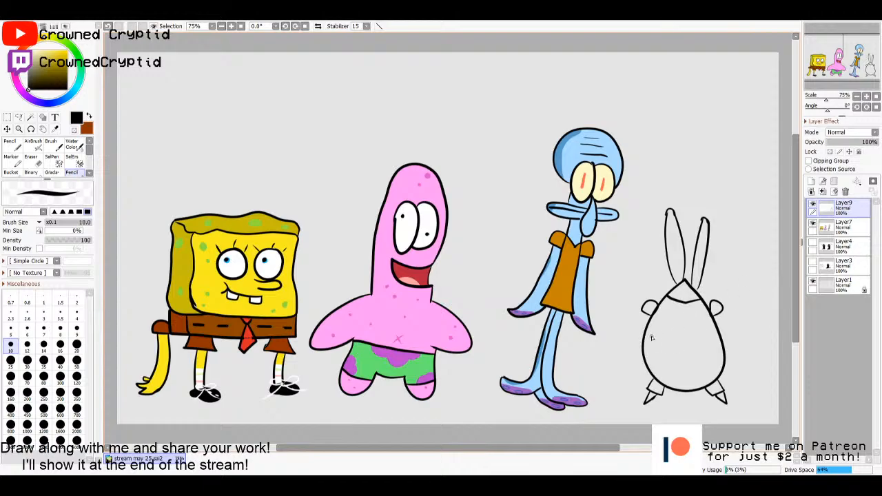
pyautogui.click(835, 233)
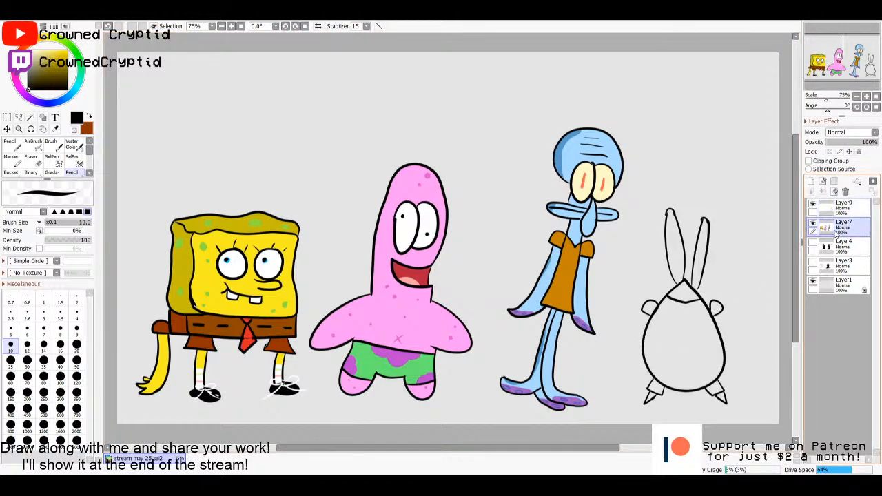
pyautogui.click(811, 182)
pyautogui.click(833, 208)
# - Select the inside of the crab's egg-shaped body from Layer9's outline and make Layer10 active for colouring
pyautogui.press('w')
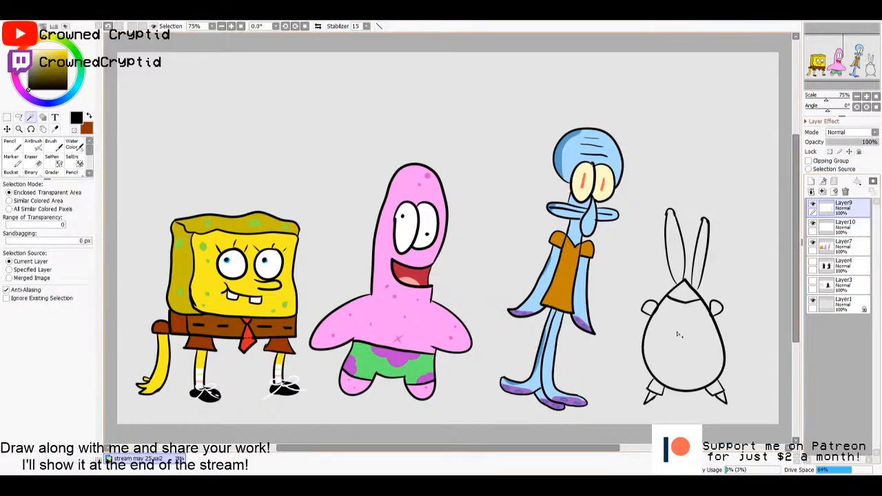
pyautogui.click(678, 334)
pyautogui.click(835, 225)
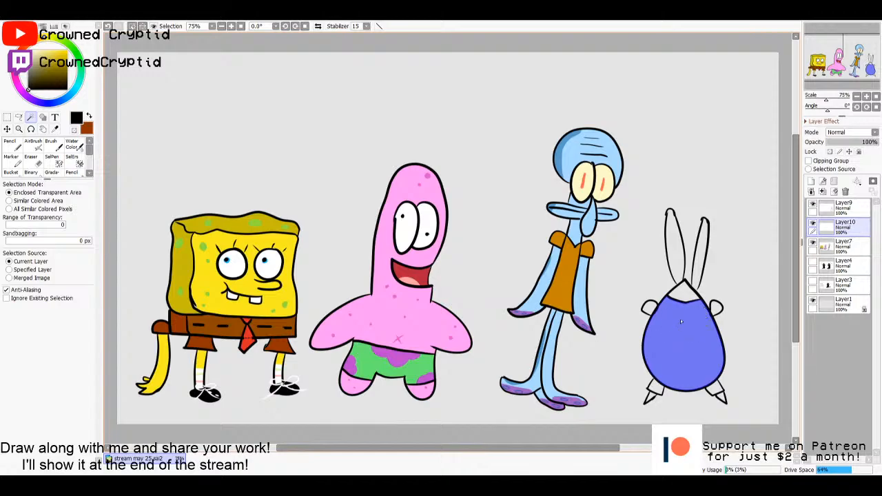
# - Paint the upper part of the crab's selected body light blue as a shirt, using the Pencil at size 100
pyautogui.press('n')
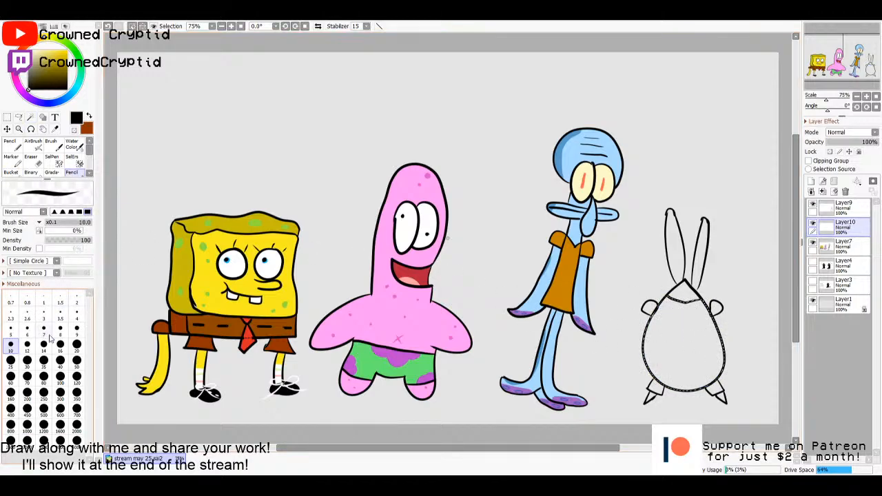
pyautogui.click(76, 360)
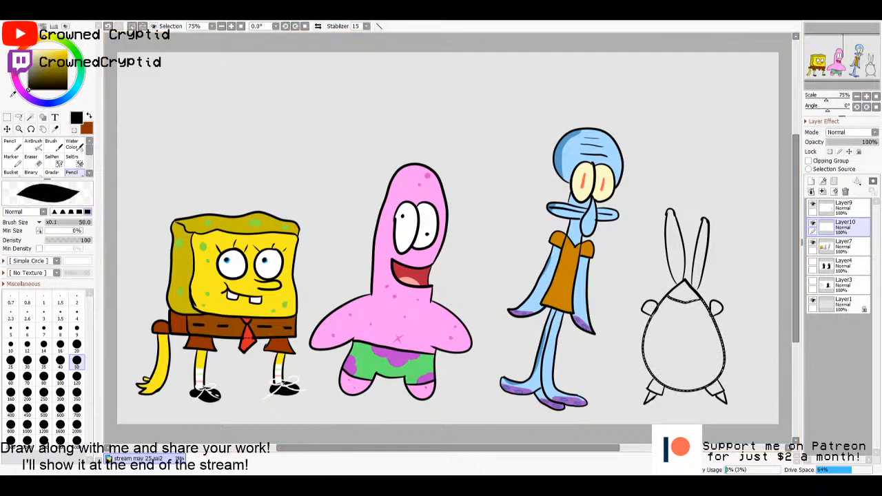
pyautogui.moveTo(77, 78)
pyautogui.mouseDown()
pyautogui.moveTo(57, 39)
pyautogui.moveTo(34, 42)
pyautogui.moveTo(67, 72)
pyautogui.moveTo(68, 91)
pyautogui.moveTo(23, 91)
pyautogui.moveTo(35, 61)
pyautogui.moveTo(32, 97)
pyautogui.mouseUp()
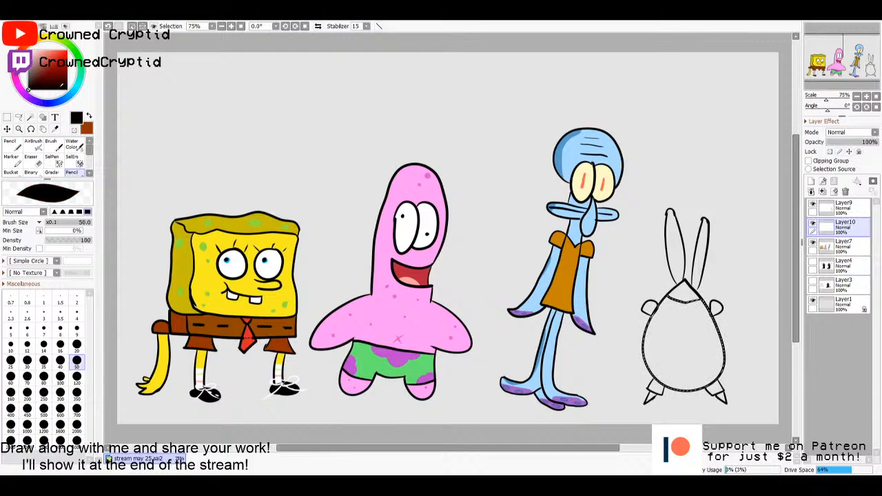
pyautogui.click(55, 104)
pyautogui.moveTo(43, 81)
pyautogui.mouseDown()
pyautogui.moveTo(63, 69)
pyautogui.moveTo(71, 50)
pyautogui.moveTo(91, 62)
pyautogui.mouseUp()
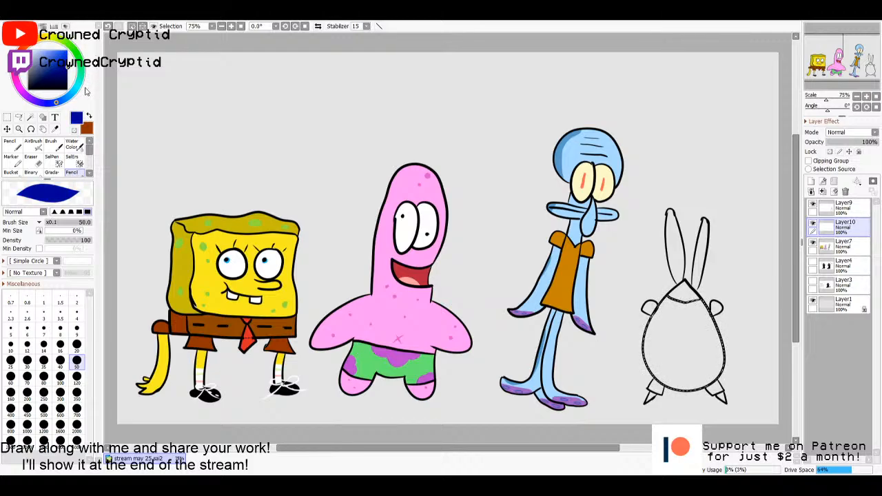
pyautogui.moveTo(77, 61)
pyautogui.mouseDown()
pyautogui.moveTo(61, 66)
pyautogui.moveTo(77, 56)
pyautogui.moveTo(78, 70)
pyautogui.moveTo(80, 58)
pyautogui.mouseUp()
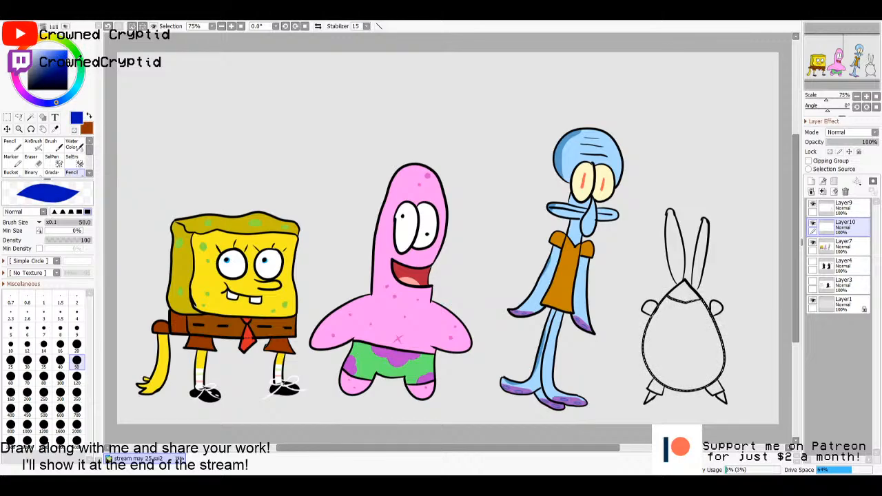
pyautogui.moveTo(67, 61); pyautogui.dragTo(67, 72)
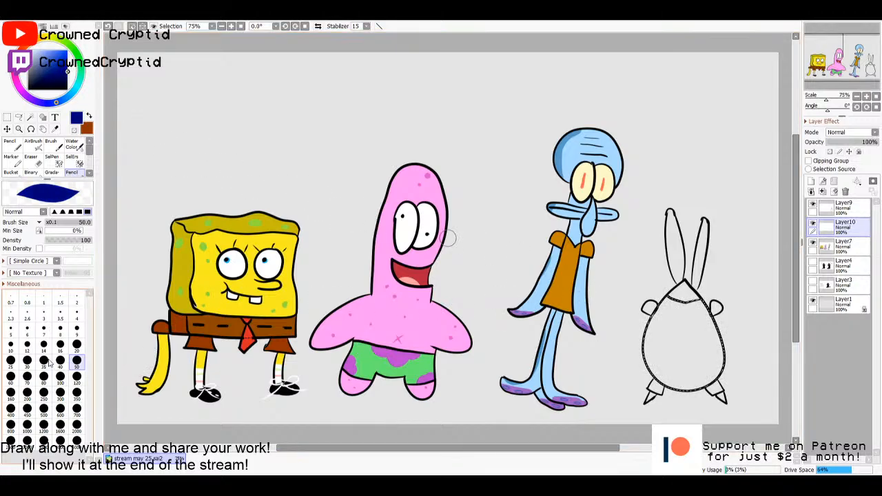
pyautogui.moveTo(55, 60)
pyautogui.mouseDown()
pyautogui.moveTo(44, 46)
pyautogui.moveTo(55, 49)
pyautogui.mouseUp()
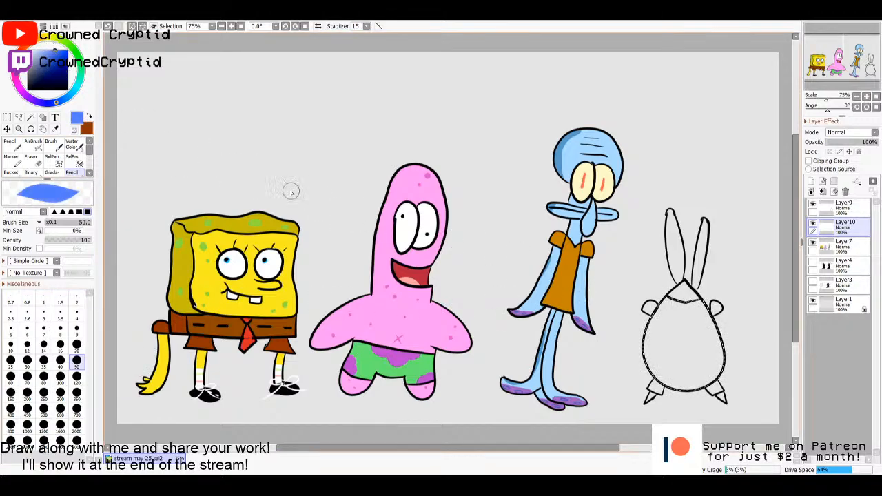
pyautogui.click(60, 377)
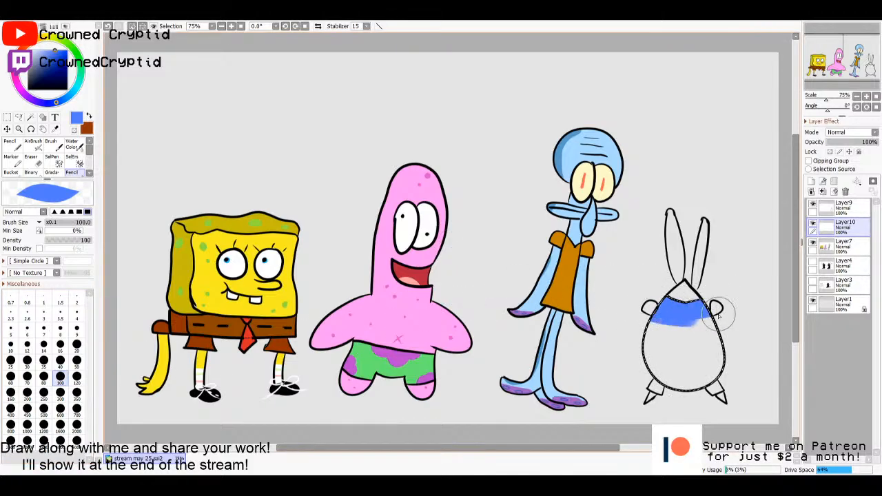
pyautogui.moveTo(718, 314)
pyautogui.mouseDown()
pyautogui.moveTo(755, 307)
pyautogui.moveTo(625, 312)
pyautogui.moveTo(743, 309)
pyautogui.moveTo(617, 321)
pyautogui.moveTo(669, 321)
pyautogui.moveTo(778, 295)
pyautogui.mouseUp()
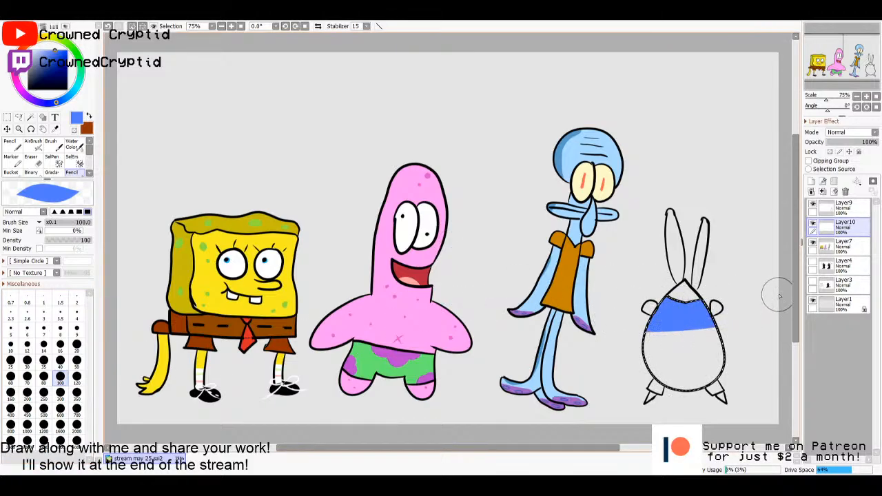
# - Paint the rest of the crab's body below the shirt dark indigo as trousers and clear the selection
pyautogui.moveTo(61, 71); pyautogui.dragTo(67, 67)
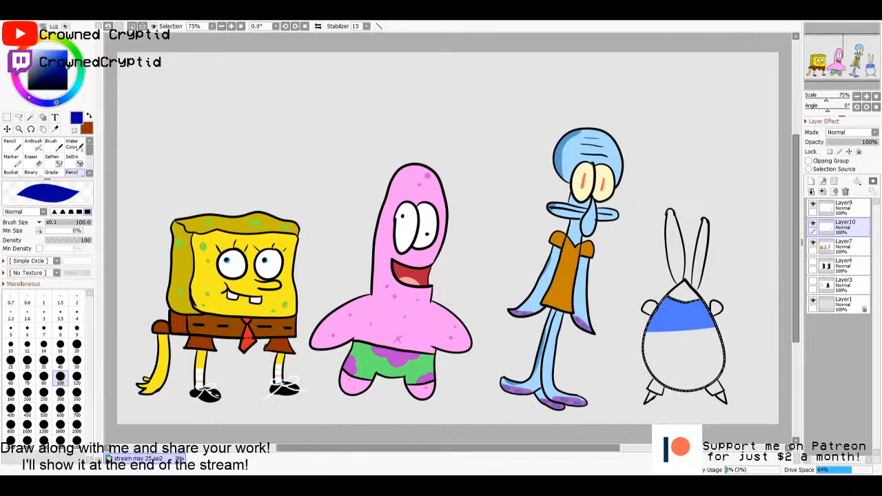
pyautogui.moveTo(29, 98)
pyautogui.mouseDown()
pyautogui.moveTo(18, 56)
pyautogui.moveTo(29, 99)
pyautogui.moveTo(49, 106)
pyautogui.moveTo(30, 99)
pyautogui.mouseUp()
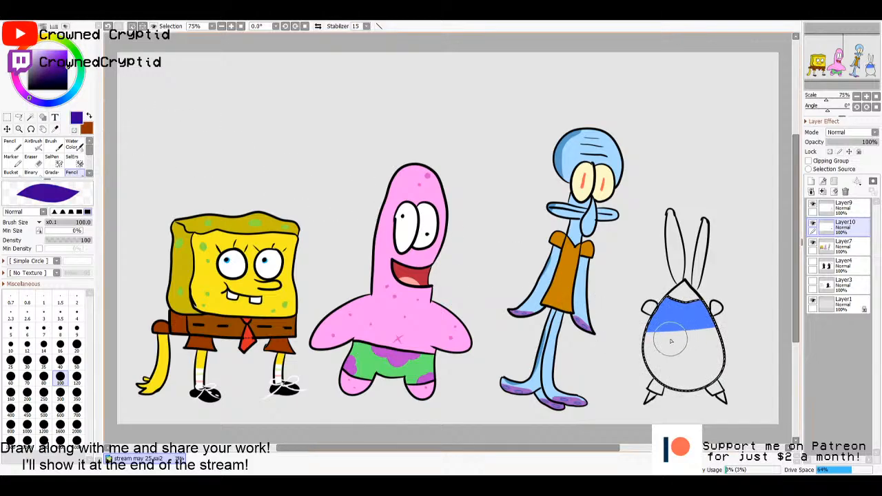
pyautogui.moveTo(643, 334)
pyautogui.mouseDown()
pyautogui.moveTo(737, 334)
pyautogui.moveTo(619, 343)
pyautogui.moveTo(688, 366)
pyautogui.moveTo(754, 354)
pyautogui.moveTo(642, 380)
pyautogui.mouseUp()
pyautogui.press('m')
pyautogui.hotkey('ctrl', 'd')
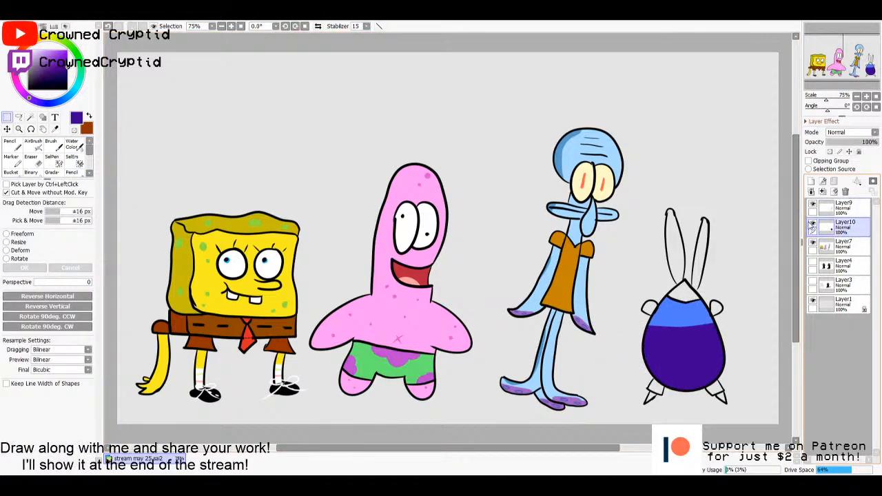
# - Restore the body selection and outline light yellow belt loops and a square buckle on the trousers on Layer10, with the Pencil at size 10
pyautogui.click(842, 207)
pyautogui.click(840, 225)
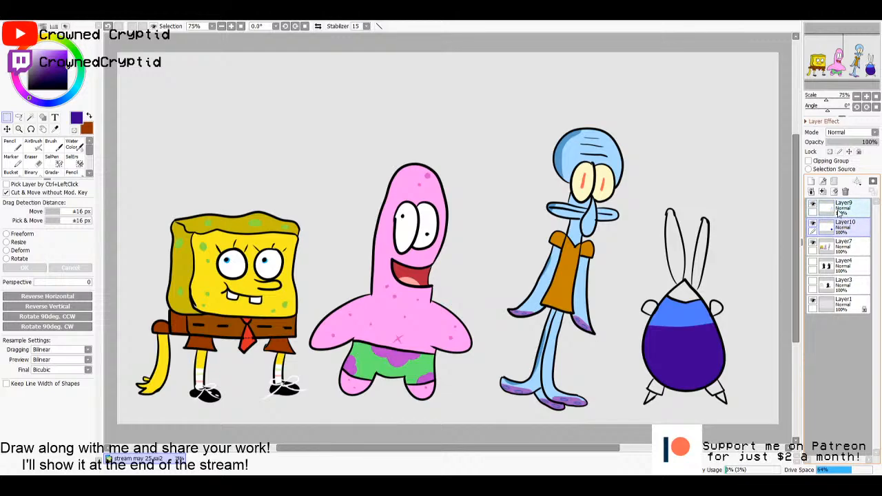
pyautogui.click(832, 210)
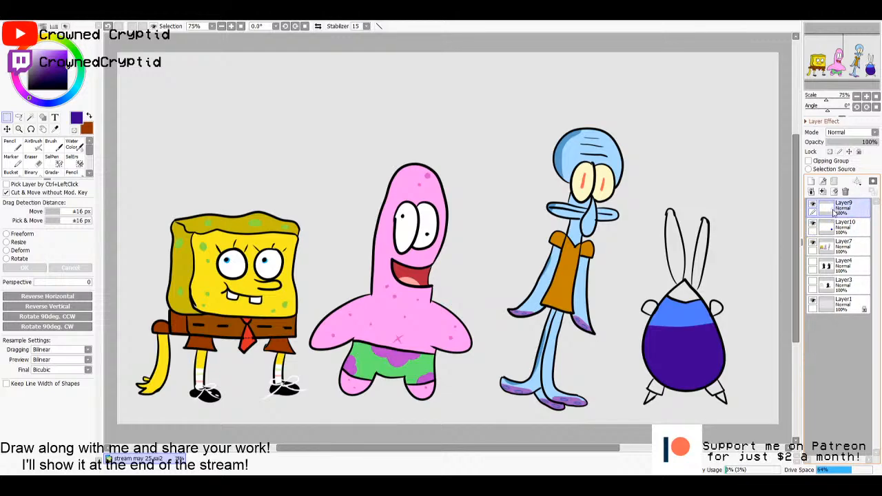
pyautogui.keyDown('ctrl'); pyautogui.click(831, 225); pyautogui.keyUp('ctrl')
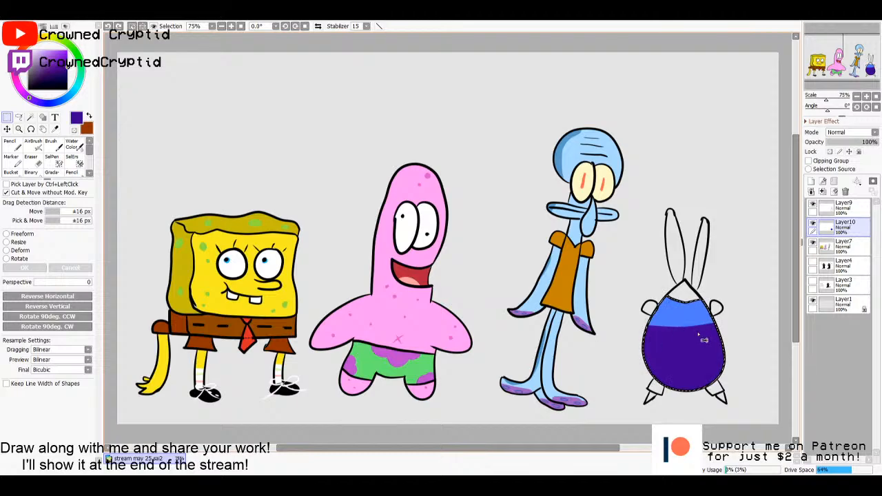
pyautogui.press('n')
pyautogui.click(11, 347)
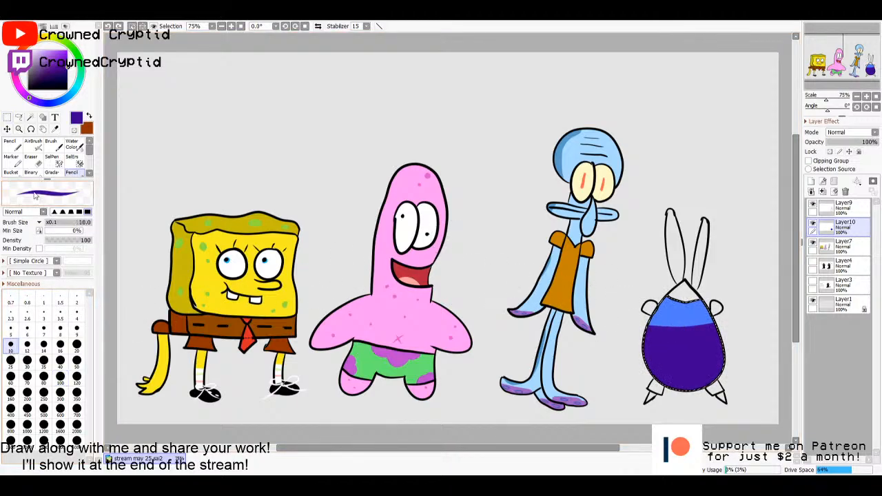
pyautogui.click(51, 38)
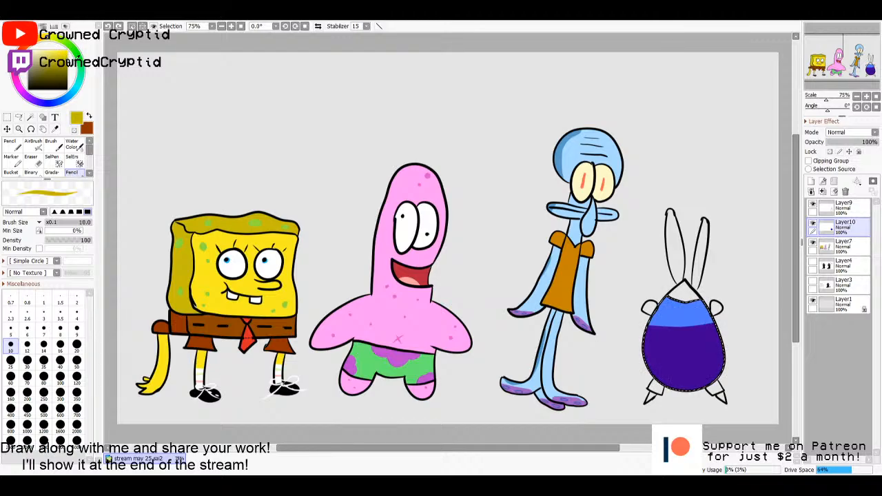
pyautogui.click(49, 51)
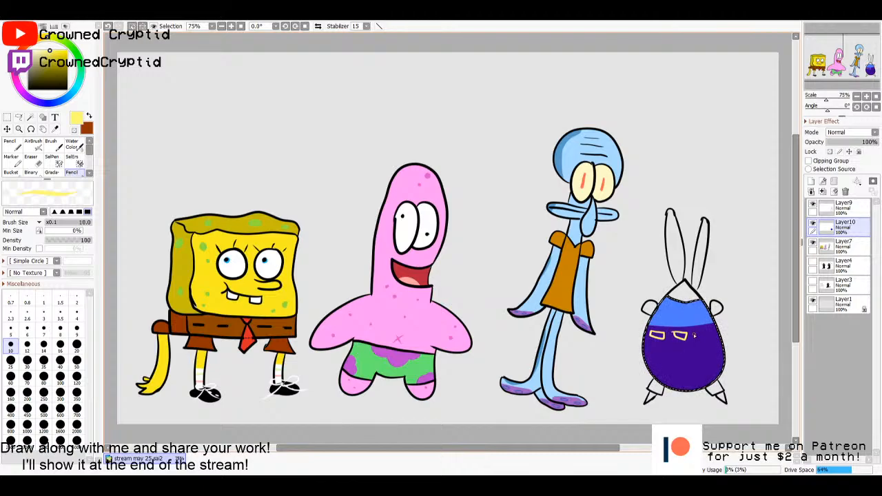
pyautogui.moveTo(693, 334); pyautogui.dragTo(701, 333)
pyautogui.press('ctrl')
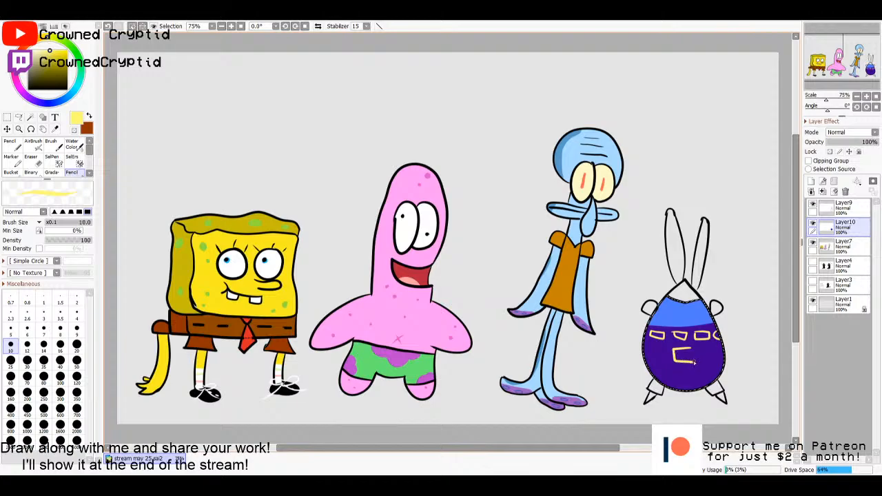
# - Switch the Pencil to black at size 50 and make Layer10 active for painting the belt
pyautogui.click(844, 242)
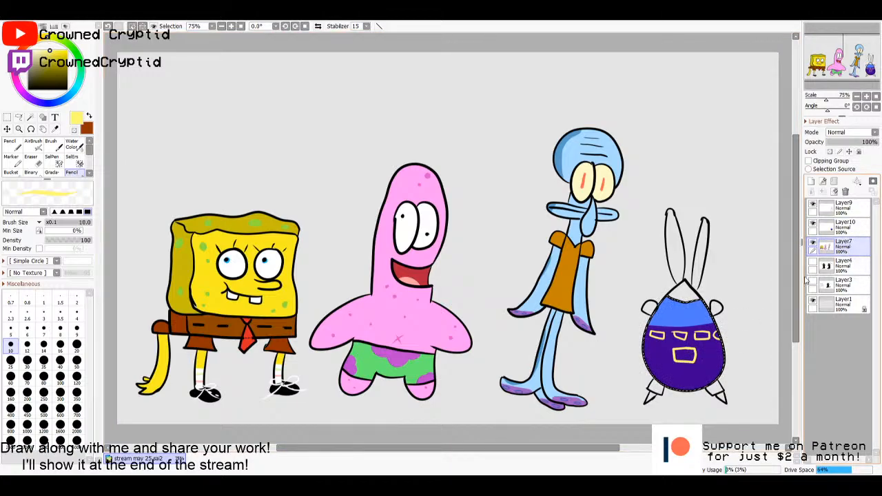
pyautogui.click(30, 89)
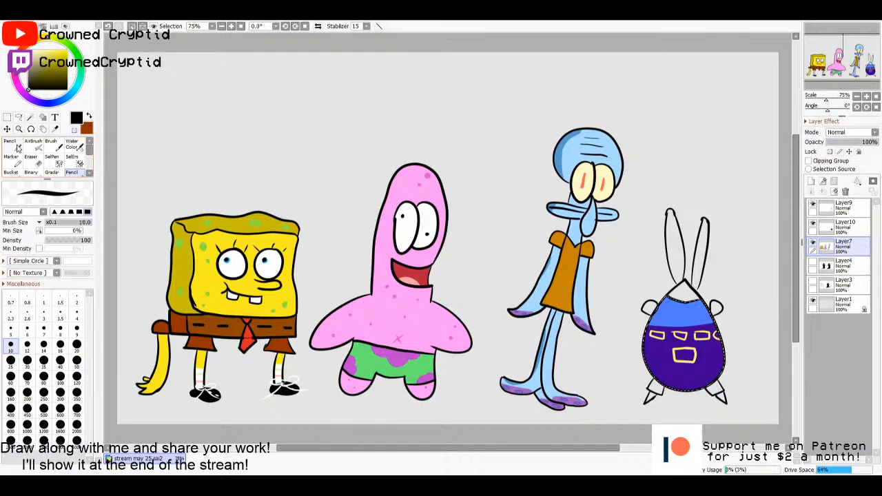
pyautogui.click(78, 361)
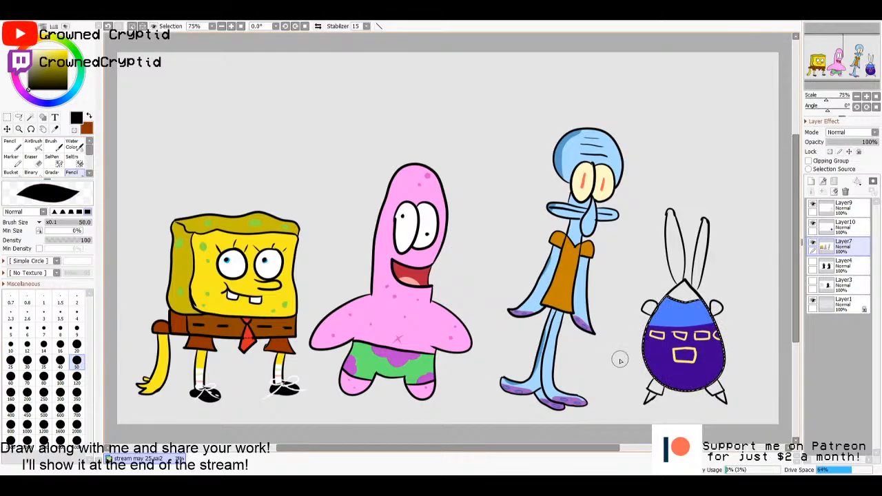
pyautogui.click(828, 233)
pyautogui.moveTo(733, 358); pyautogui.dragTo(593, 350)
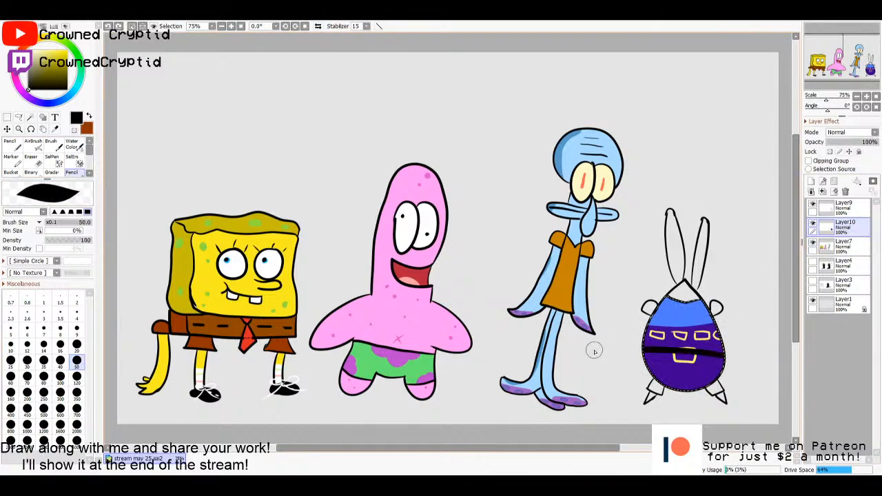
pyautogui.hotkey('ctrl', 'z')
pyautogui.moveTo(733, 358); pyautogui.dragTo(601, 357)
pyautogui.hotkey('ctrl', 'z')
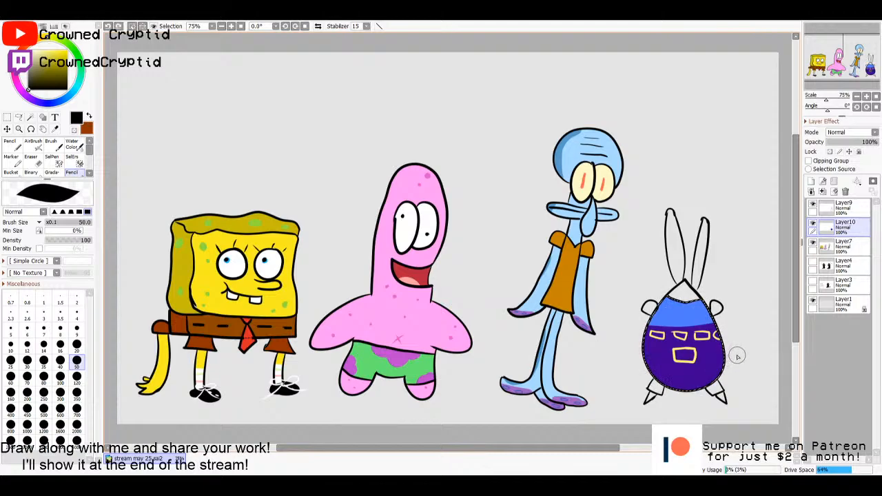
# - Paint a straight black belt across the crab's trousers through the yellow buckle and clear the selection
pyautogui.moveTo(738, 355); pyautogui.dragTo(605, 353)
pyautogui.press('m')
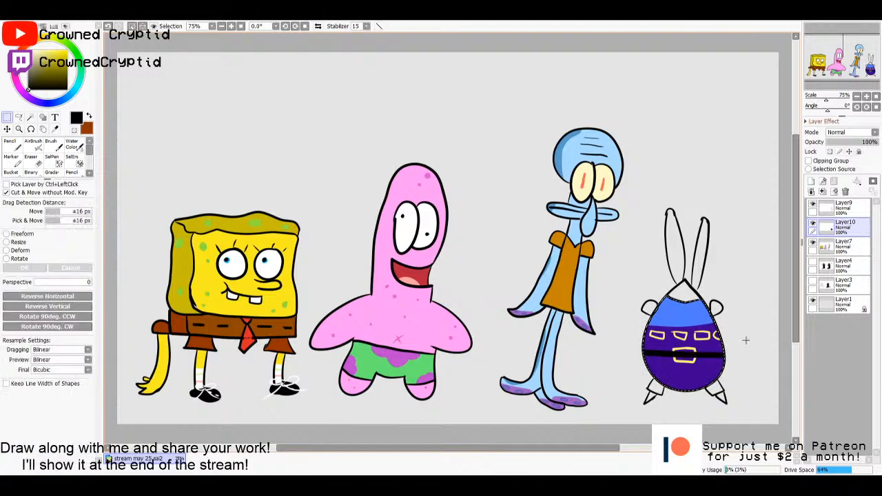
pyautogui.click(748, 339)
pyautogui.press('n')
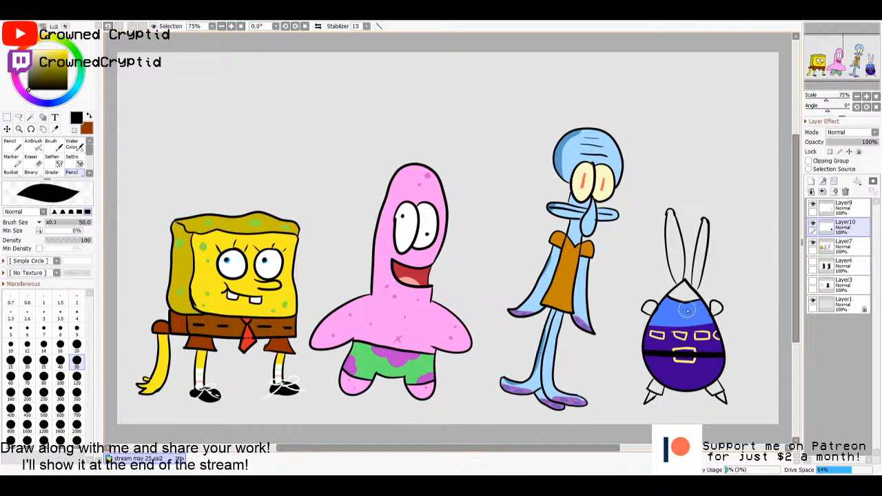
pyautogui.click(842, 207)
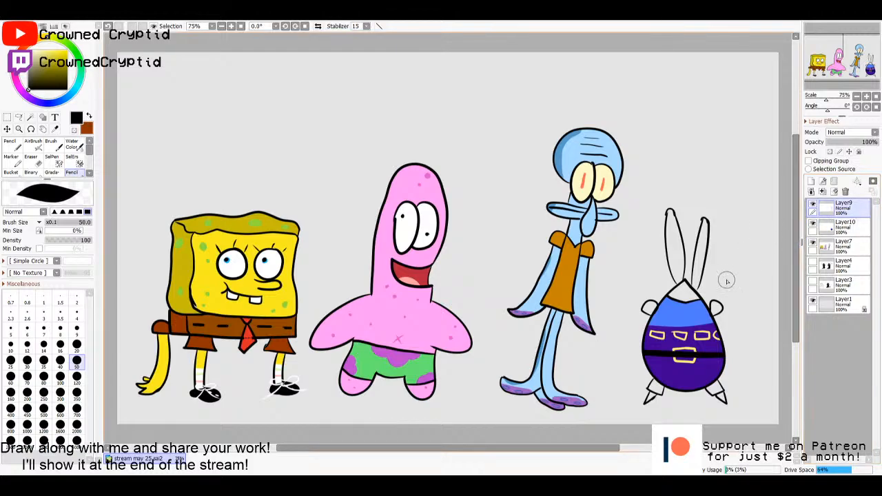
pyautogui.press('w')
pyautogui.click(669, 306)
pyautogui.click(650, 308)
pyautogui.click(714, 309)
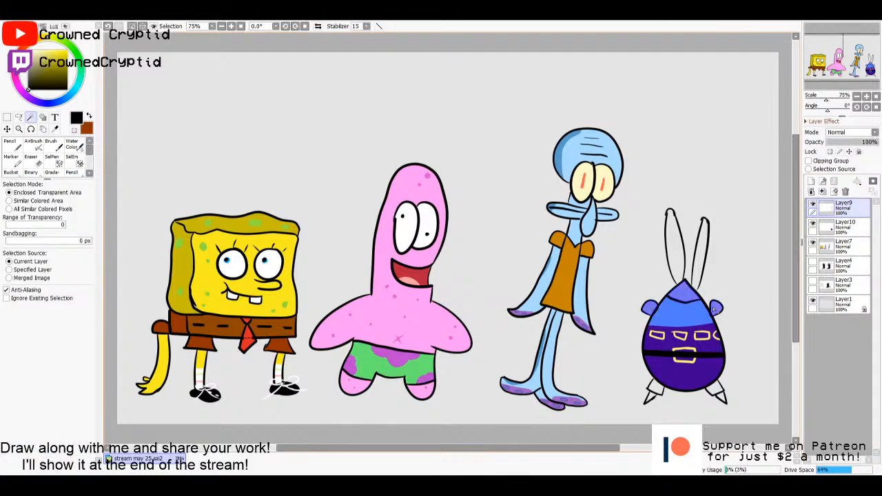
pyautogui.click(715, 390)
pyautogui.click(658, 391)
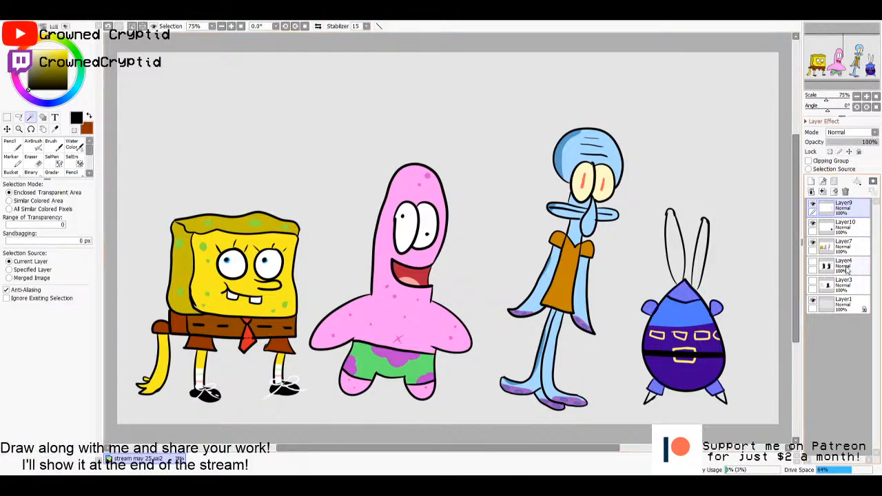
pyautogui.click(848, 228)
pyautogui.press('g')
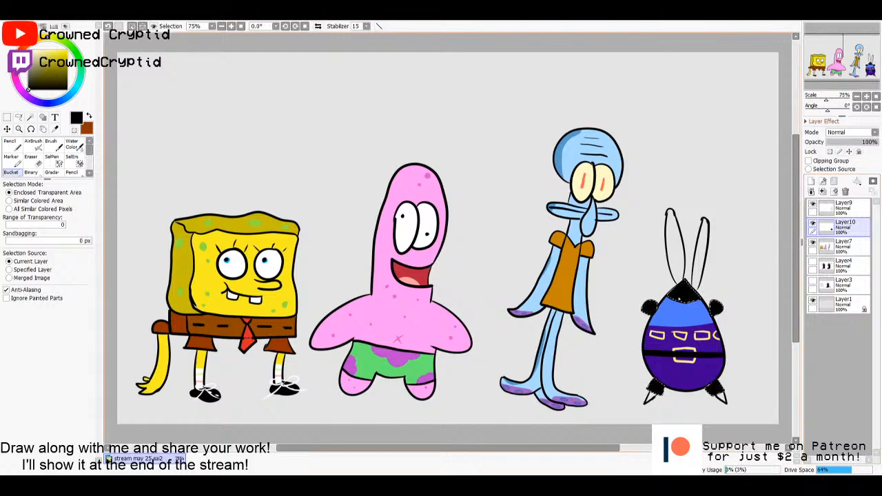
pyautogui.hotkey('ctrl', 'd')
# - Select the crab's head area above the shirt on Layer9, fill it with coral red on Layer10 and clear the selection
pyautogui.click(849, 208)
pyautogui.press('w')
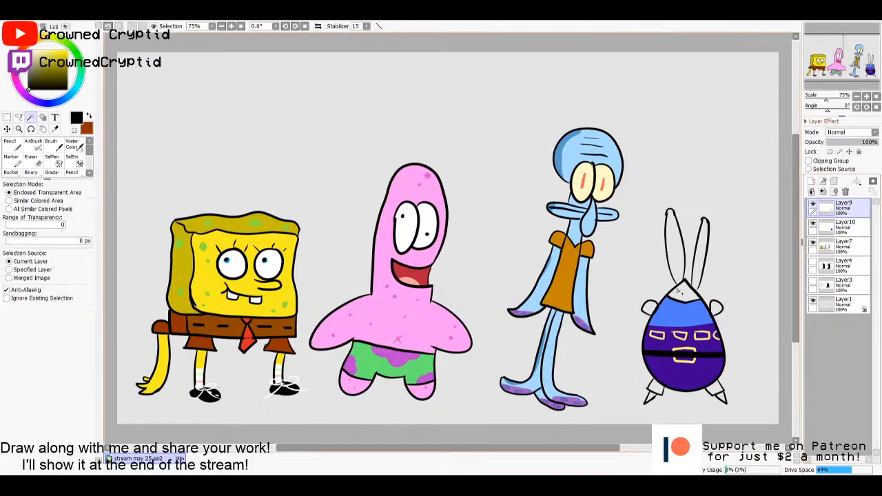
pyautogui.click(684, 293)
pyautogui.click(844, 224)
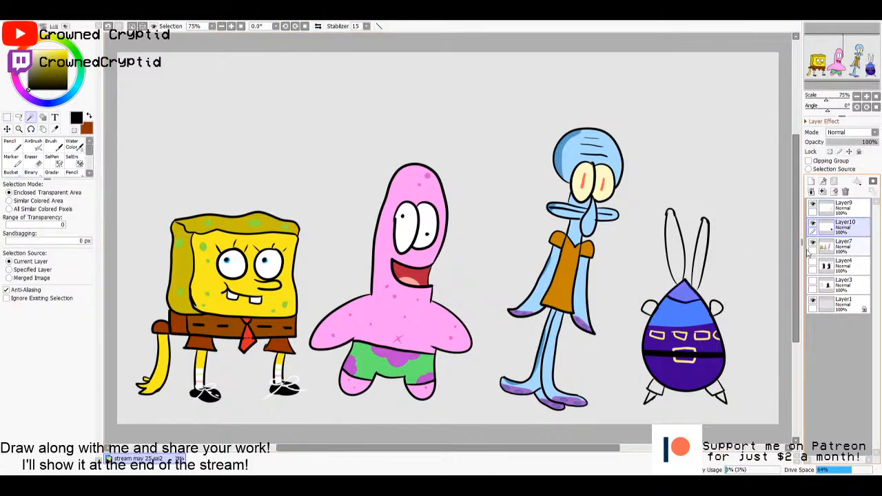
pyautogui.press('g')
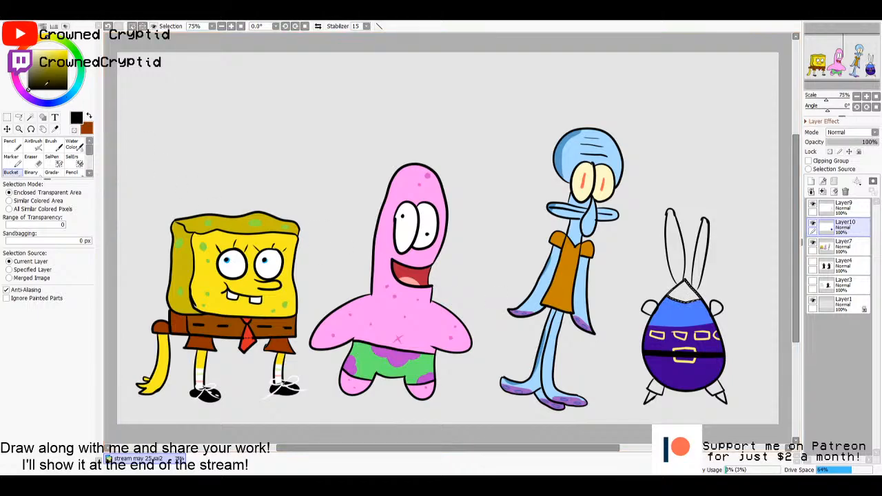
pyautogui.moveTo(34, 57); pyautogui.dragTo(56, 49)
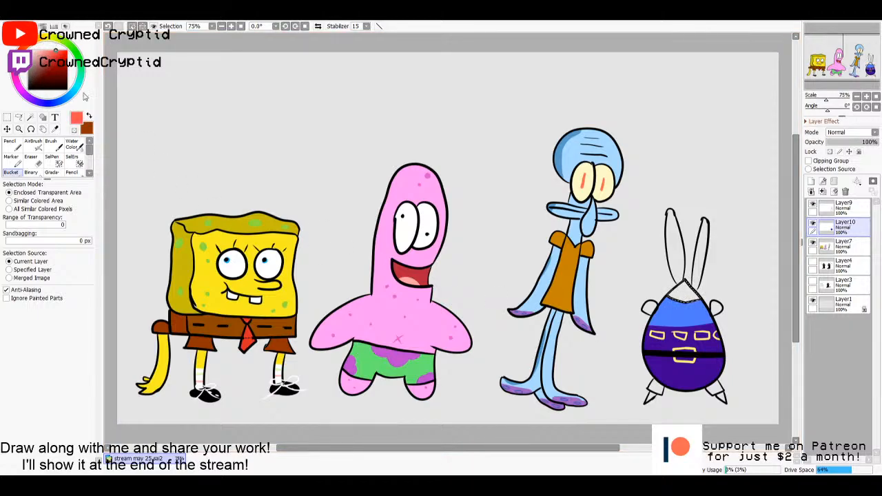
pyautogui.click(683, 293)
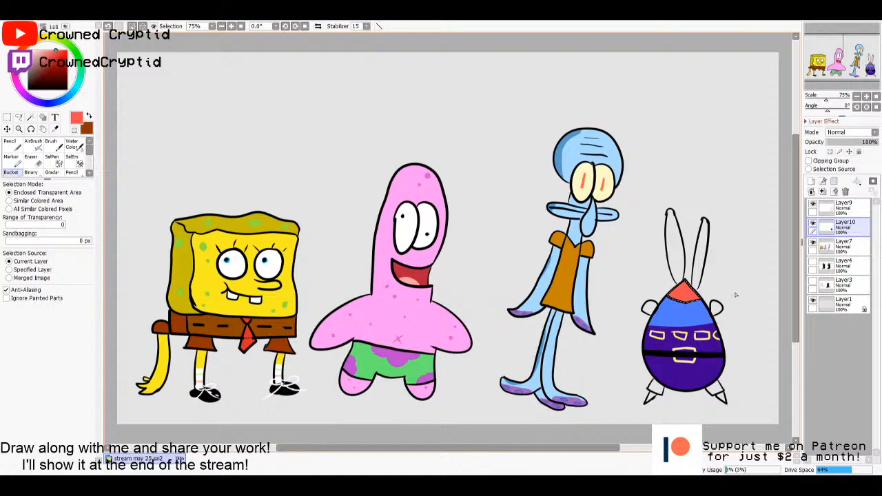
pyautogui.hotkey('ctrl', 't')
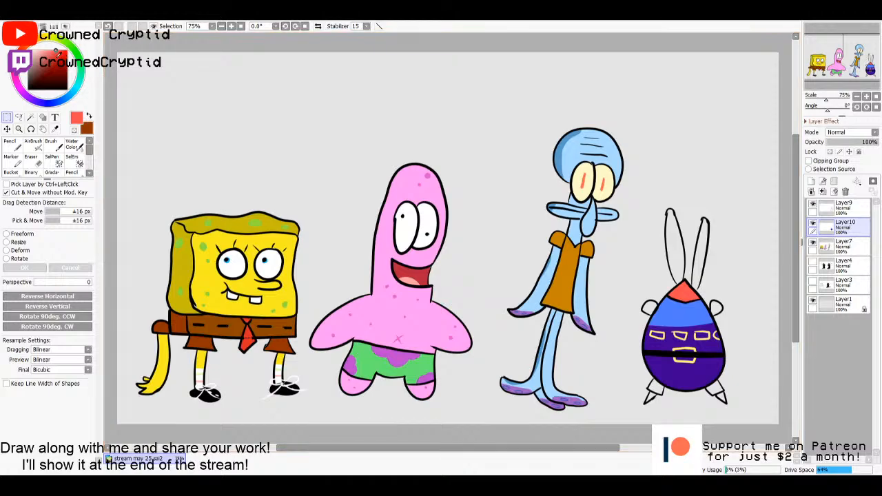
# - Draw a short darker red stroke across the crab's face on a new top layer with the Pencil at size 10
pyautogui.click(59, 57)
pyautogui.click(73, 170)
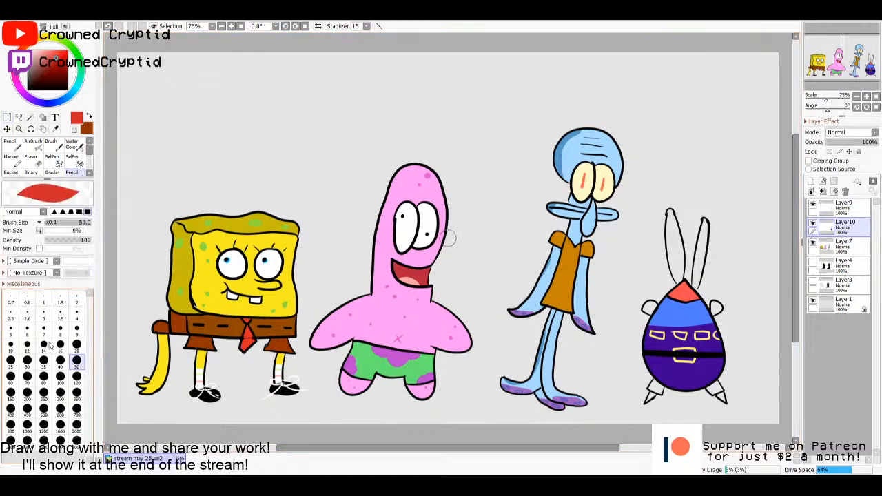
pyautogui.click(12, 347)
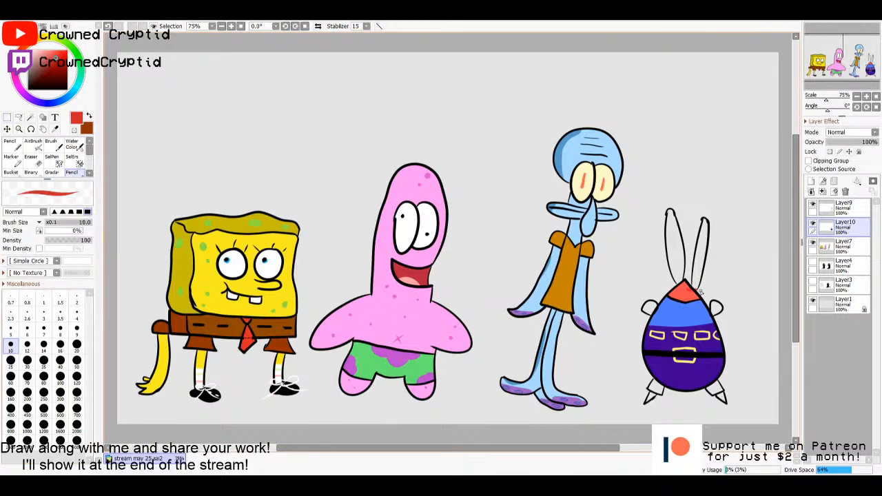
pyautogui.click(811, 181)
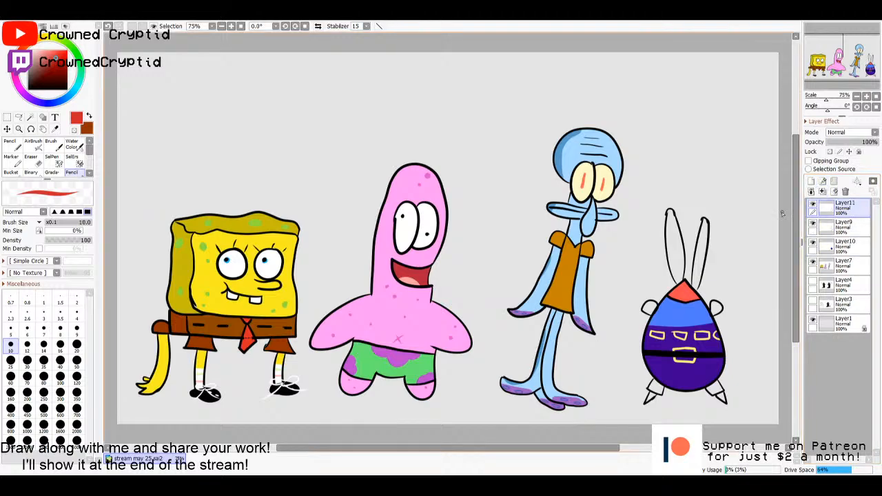
pyautogui.hotkey('ctrl', 'z')
pyautogui.moveTo(686, 292); pyautogui.dragTo(710, 290)
# - Select the crab's two round sleeves on Layer9, fill them with the shirt's blue on Layer10 and clear the selection
pyautogui.press('w')
pyautogui.click(721, 314)
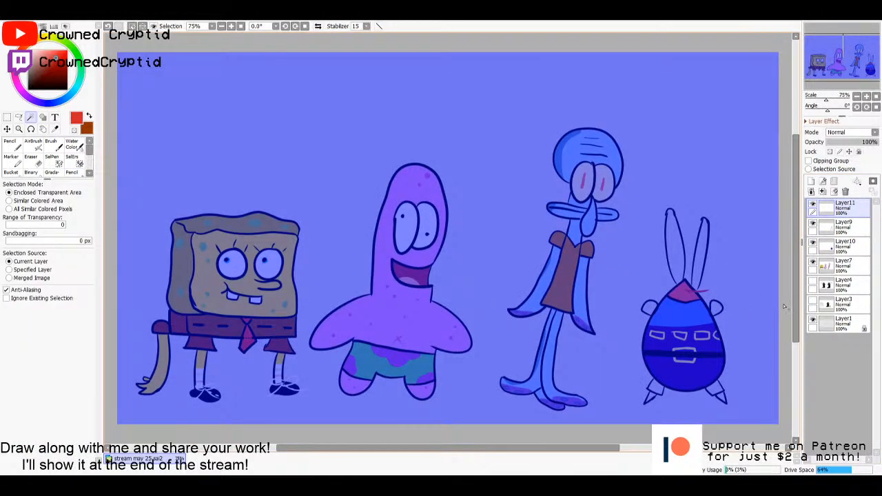
pyautogui.hotkey('ctrl', 'd')
pyautogui.click(842, 226)
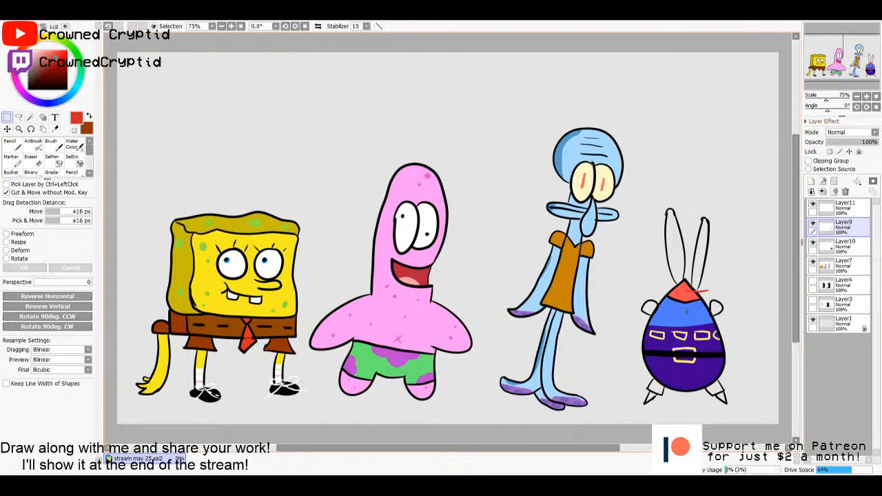
pyautogui.click(649, 306)
pyautogui.click(717, 309)
pyautogui.click(836, 247)
pyautogui.press('g')
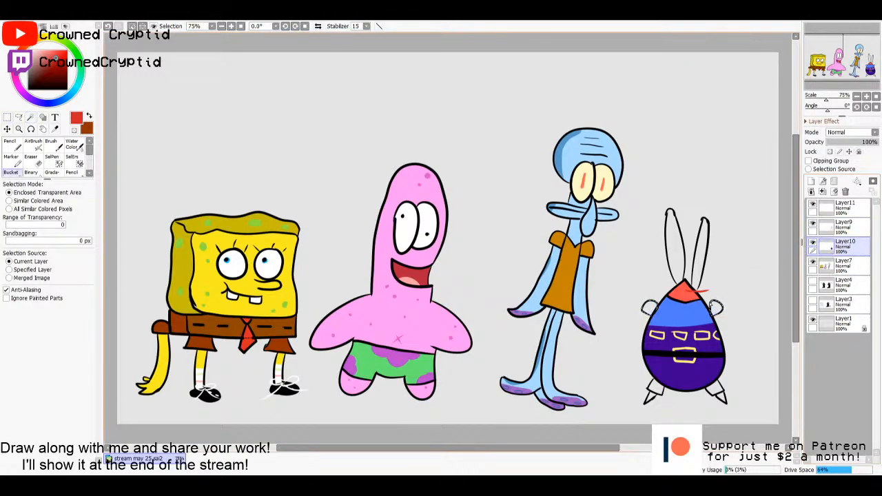
pyautogui.keyDown('alt'); pyautogui.click(698, 314); pyautogui.keyUp('alt')
pyautogui.click(716, 308)
pyautogui.hotkey('ctrl', 'd')
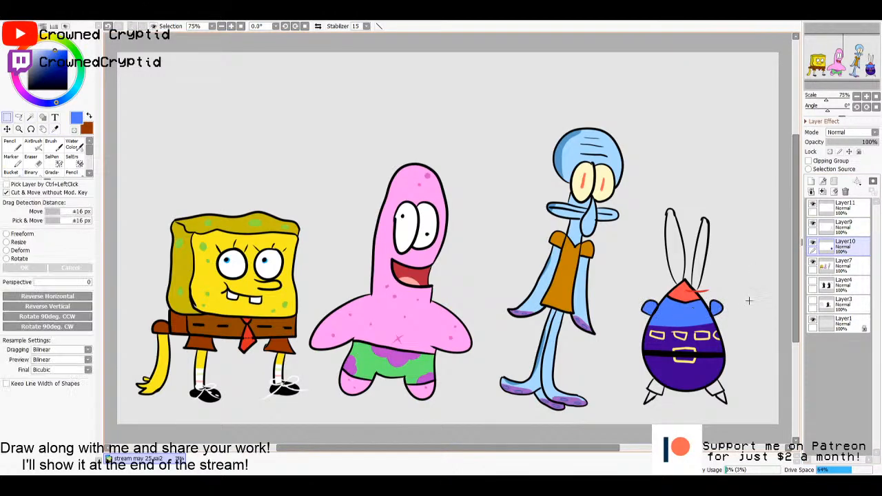
pyautogui.click(836, 225)
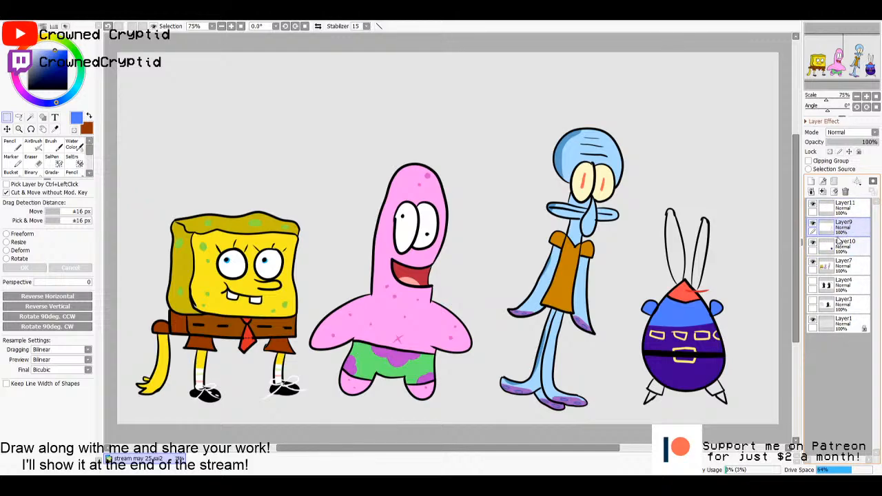
pyautogui.click(837, 241)
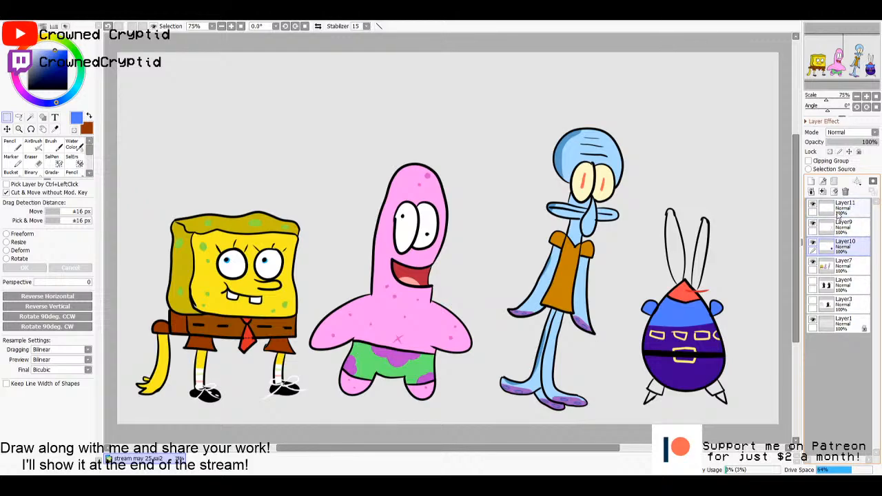
pyautogui.click(838, 212)
pyautogui.click(837, 228)
pyautogui.click(836, 247)
pyautogui.click(836, 230)
pyautogui.click(838, 211)
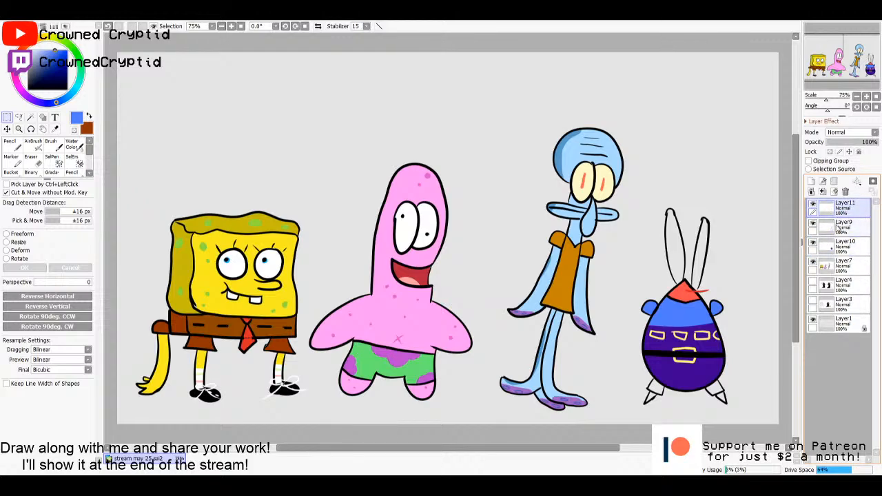
pyautogui.click(837, 228)
pyautogui.click(838, 246)
pyautogui.click(839, 230)
pyautogui.click(839, 212)
pyautogui.click(839, 230)
pyautogui.click(842, 248)
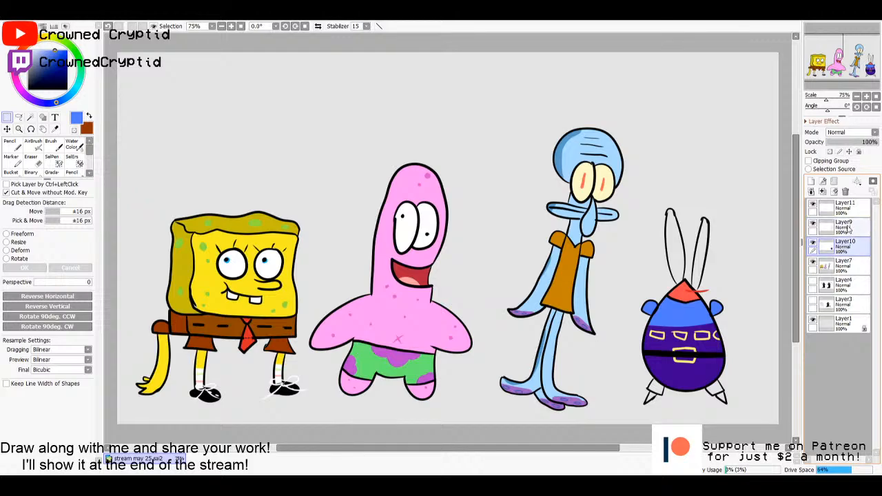
pyautogui.click(843, 230)
pyautogui.click(844, 212)
pyautogui.click(846, 231)
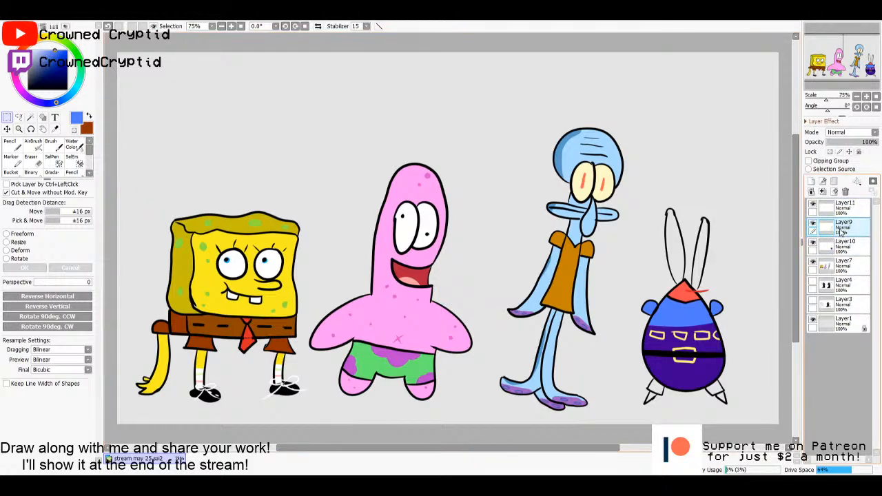
pyautogui.press('g')
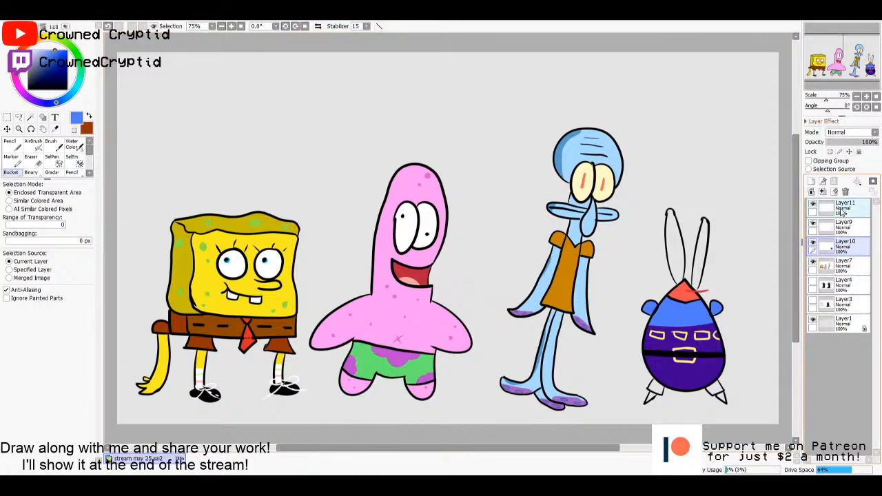
pyautogui.click(834, 249)
# - Select both of the crab's trouser legs on Layer9, fill them with the shirt's blue on Layer10 and clear the selection
pyautogui.press('i')
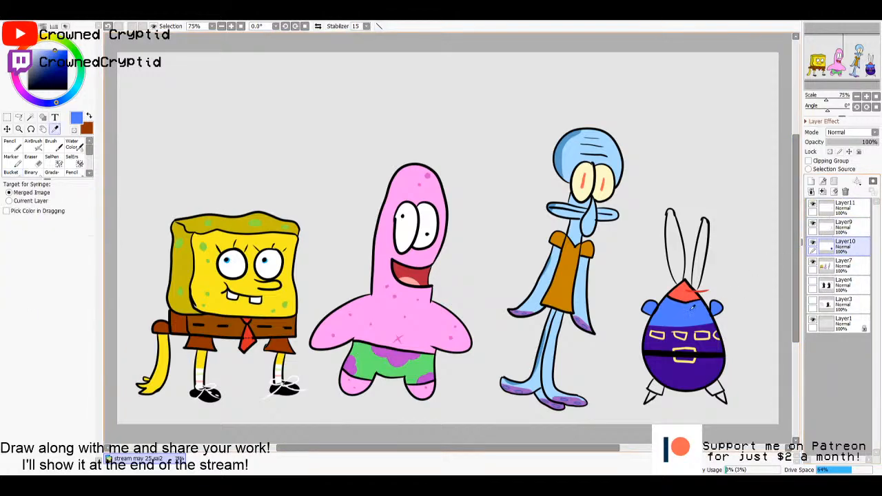
pyautogui.click(826, 232)
pyautogui.press('w')
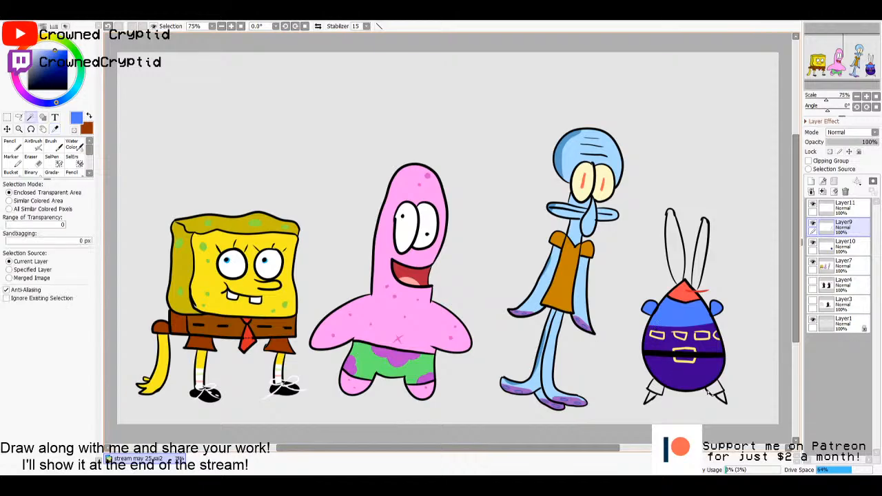
pyautogui.click(709, 391)
pyautogui.click(655, 388)
pyautogui.hotkey('ctrl', 'z')
pyautogui.click(657, 389)
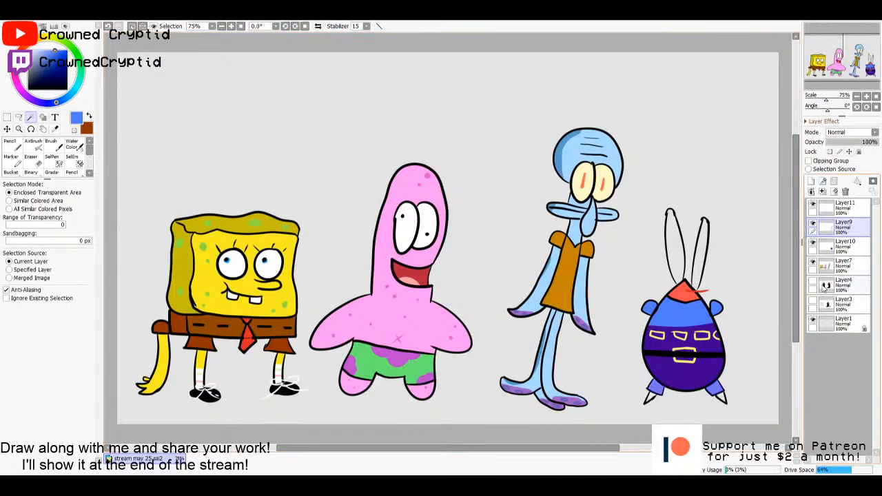
pyautogui.click(844, 245)
pyautogui.press('g')
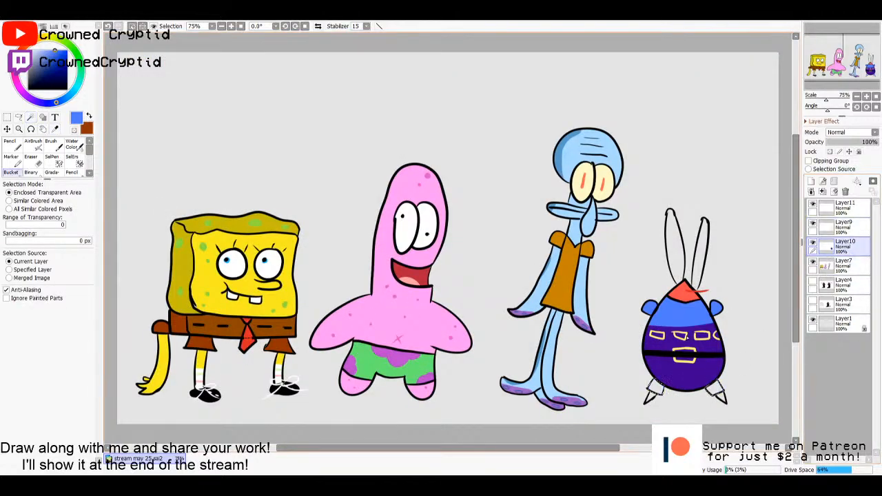
pyautogui.keyDown('alt'); pyautogui.click(677, 321); pyautogui.keyUp('alt')
pyautogui.click(659, 387)
pyautogui.press('m')
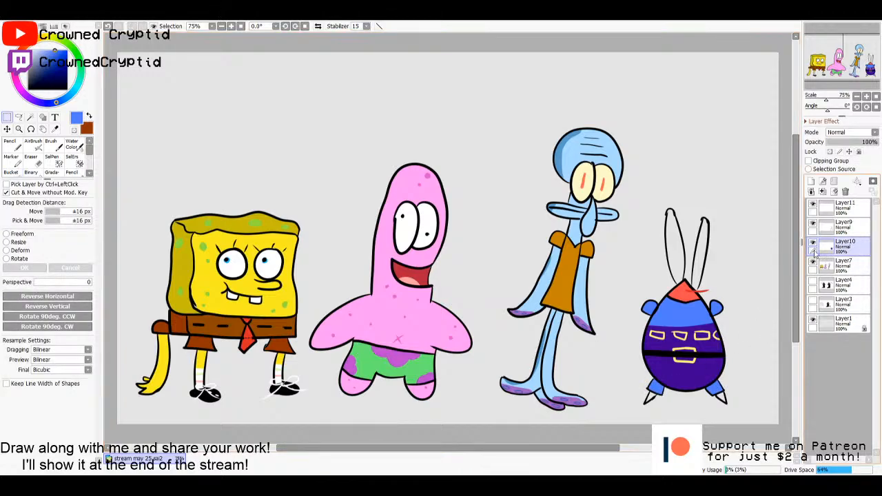
# - Sample the coral red from the crab's head and add a new layer directly beneath Layer10 for pencil drawing
pyautogui.press('i')
pyautogui.click(681, 295)
pyautogui.click(847, 232)
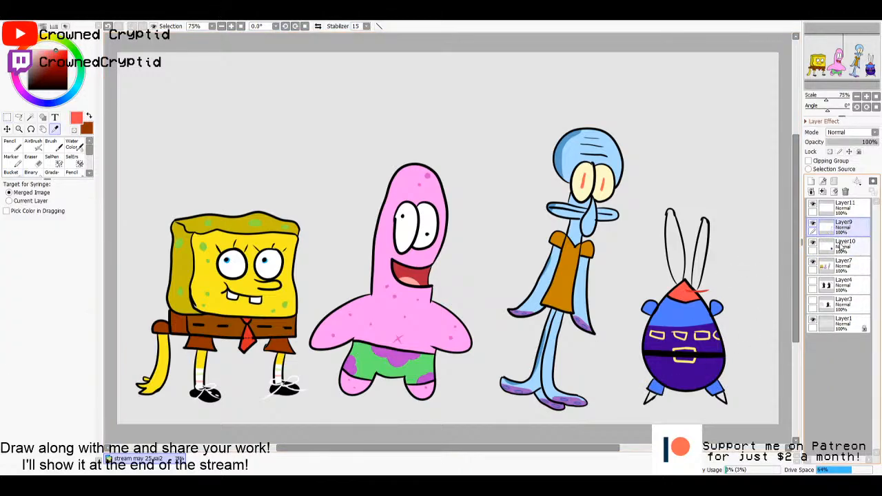
pyautogui.click(810, 181)
pyautogui.press('n')
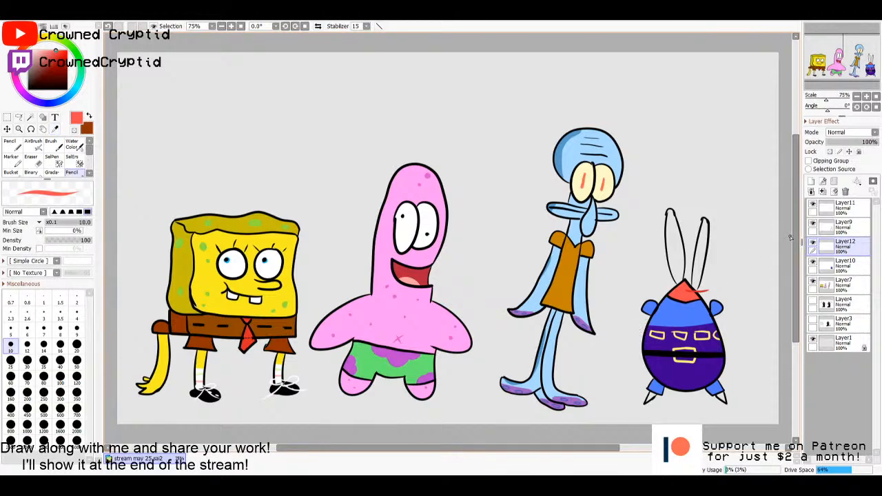
pyautogui.moveTo(844, 247); pyautogui.dragTo(841, 273)
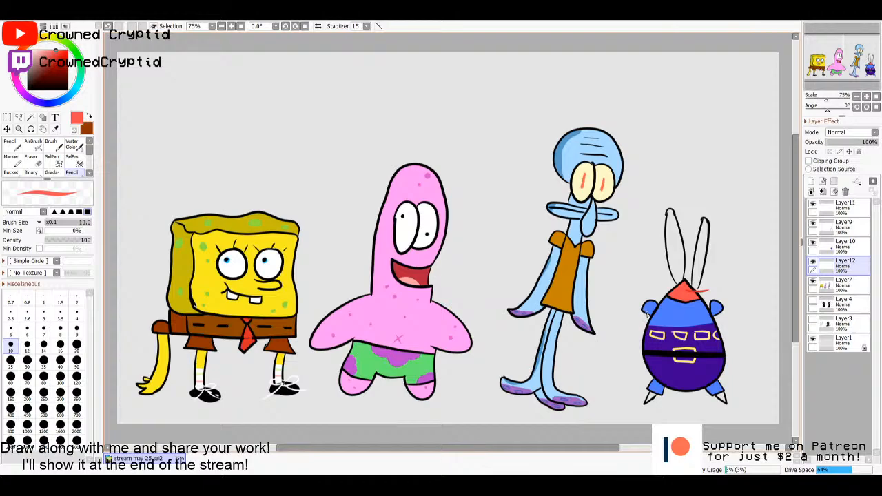
# - Draw curved coral red arms down from both of the crab's sleeves, each ending in an oval claw outline
pyautogui.moveTo(647, 314); pyautogui.dragTo(606, 361)
pyautogui.moveTo(717, 313); pyautogui.dragTo(747, 348)
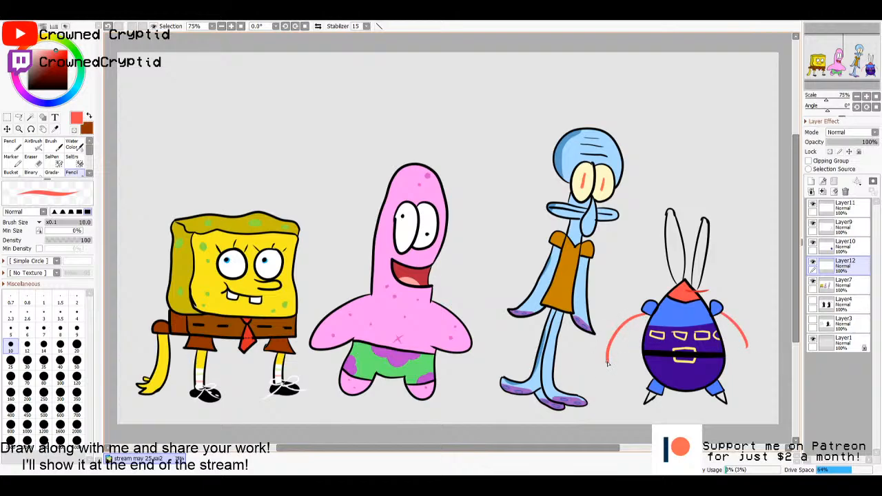
pyautogui.hotkey('ctrl', 'z')
pyautogui.moveTo(607, 363)
pyautogui.mouseDown()
pyautogui.moveTo(596, 383)
pyautogui.moveTo(619, 392)
pyautogui.moveTo(609, 365)
pyautogui.mouseUp()
pyautogui.moveTo(747, 348)
pyautogui.mouseDown()
pyautogui.moveTo(752, 380)
pyautogui.moveTo(746, 347)
pyautogui.mouseUp()
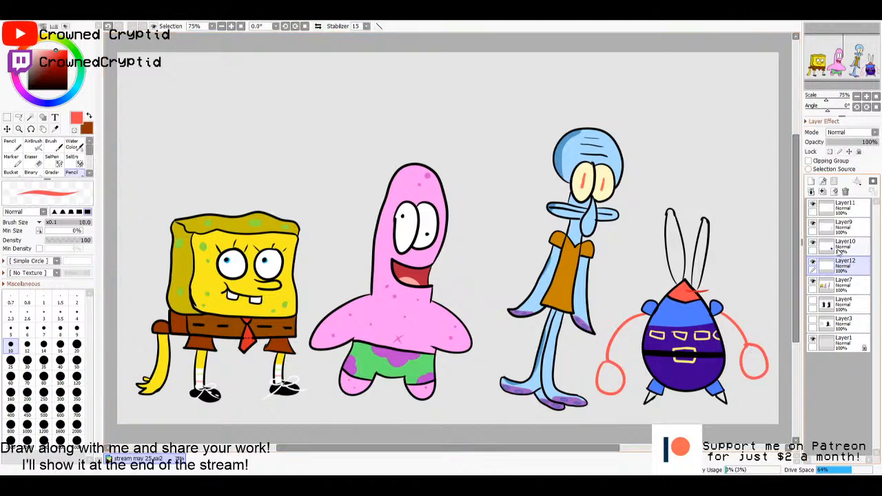
# - Select the insides of both oval claws, fill them with the same coral red and clear the selection
pyautogui.press('w')
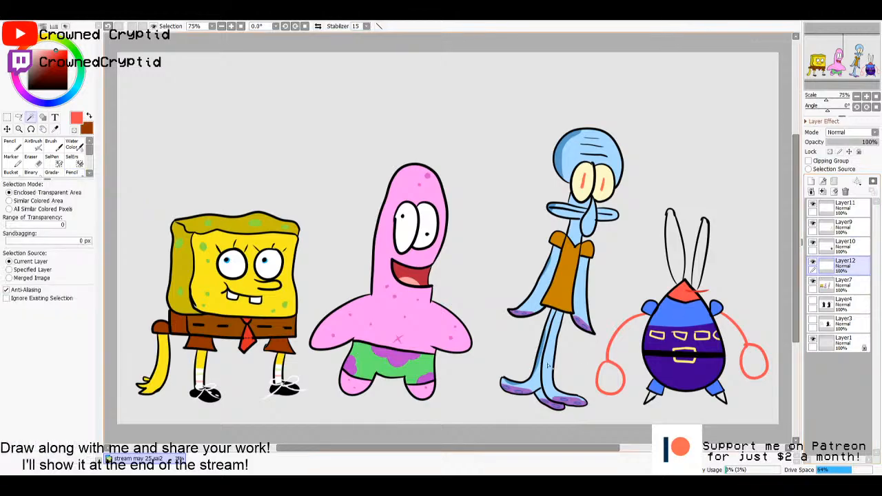
pyautogui.click(598, 384)
pyautogui.hotkey('ctrl', 'd')
pyautogui.click(615, 383)
pyautogui.click(750, 366)
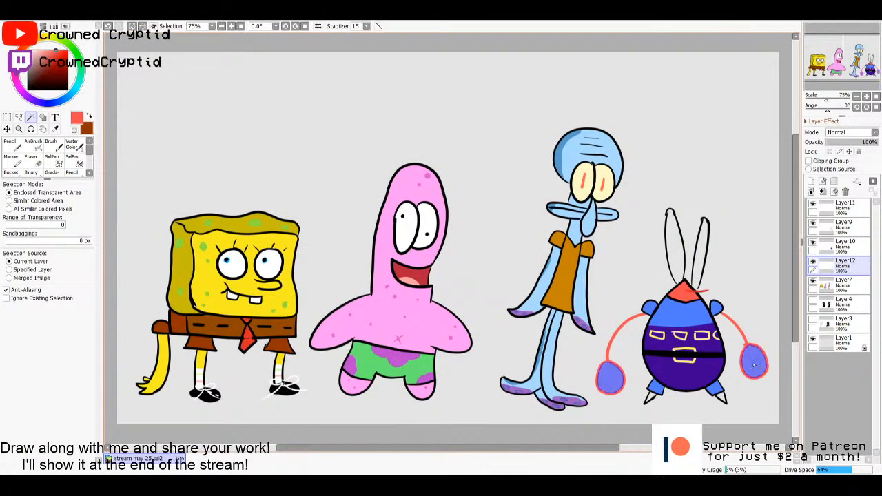
pyautogui.press('g')
pyautogui.click(754, 371)
pyautogui.click(602, 383)
pyautogui.press('m')
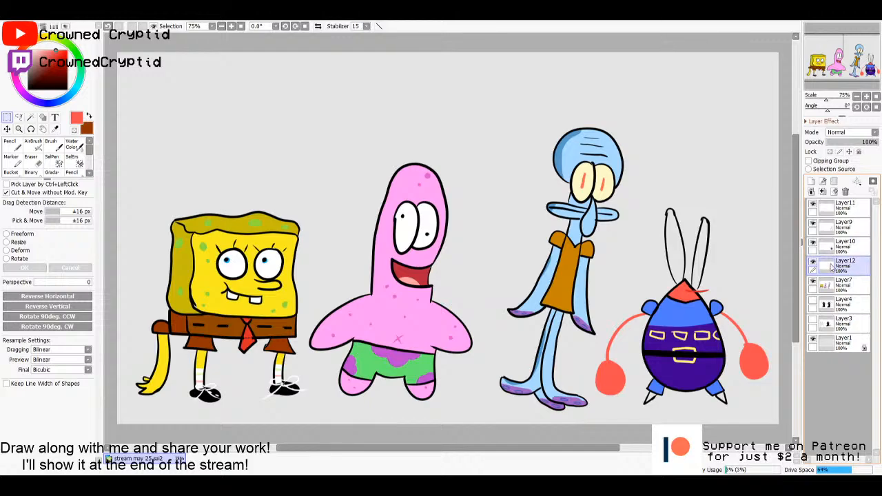
# - Select the insides of both of the crab's long eye stalks on Layer9
pyautogui.press('n')
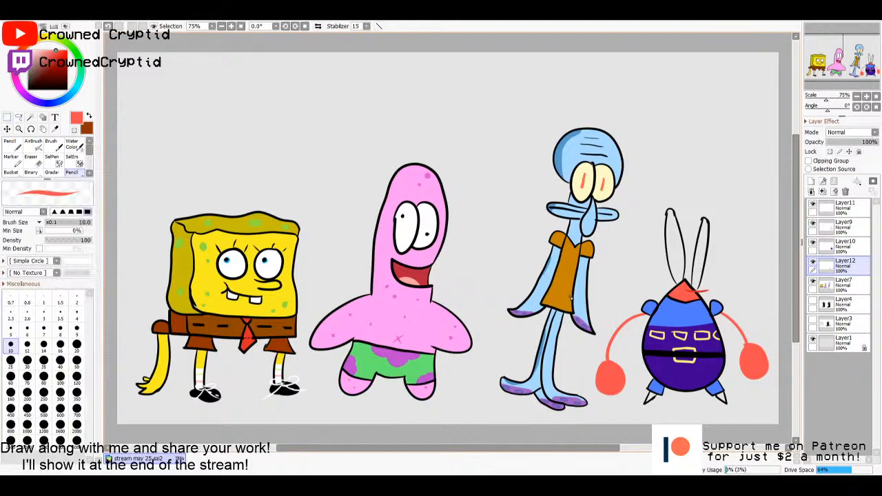
pyautogui.click(28, 89)
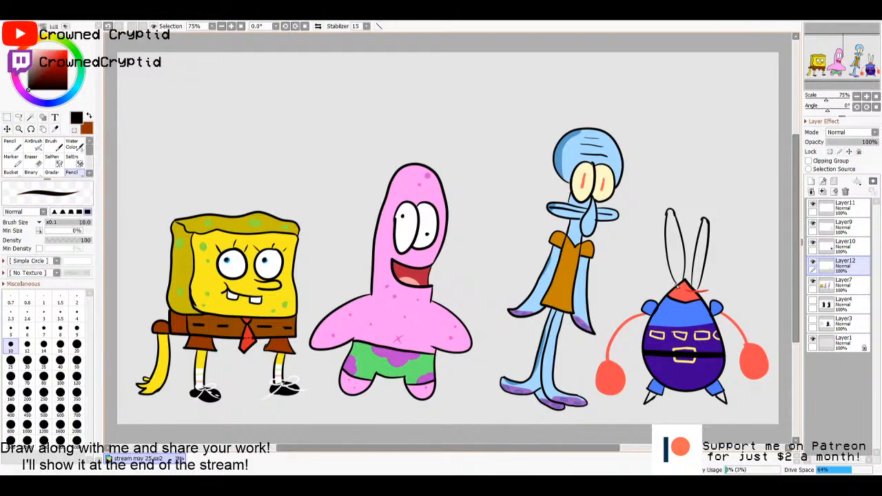
pyautogui.click(833, 250)
pyautogui.click(837, 233)
pyautogui.press('w')
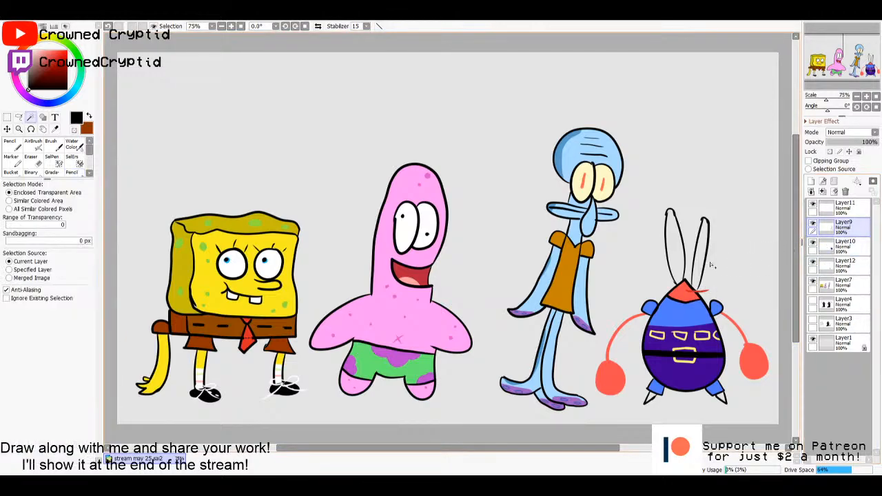
pyautogui.click(699, 260)
pyautogui.click(677, 263)
# - Fill the selected eye stalks on Layer10 with the pale yellow sampled from the blue character's eye
pyautogui.click(838, 246)
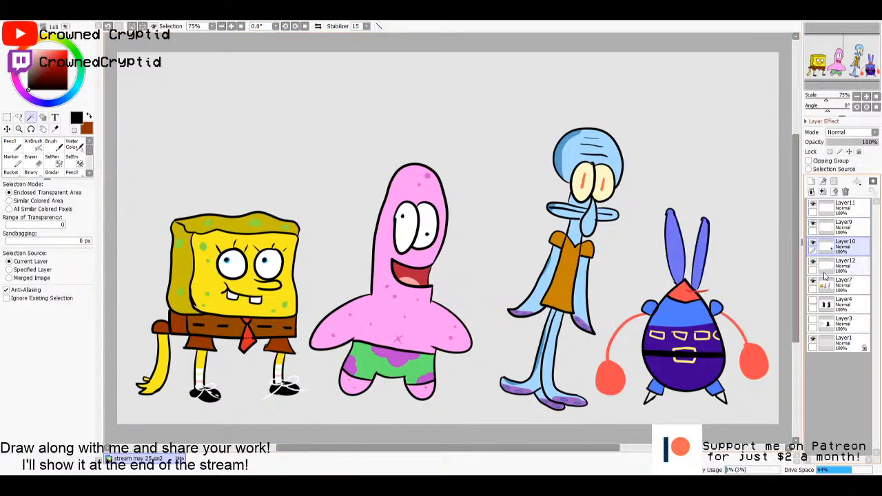
pyautogui.press('g')
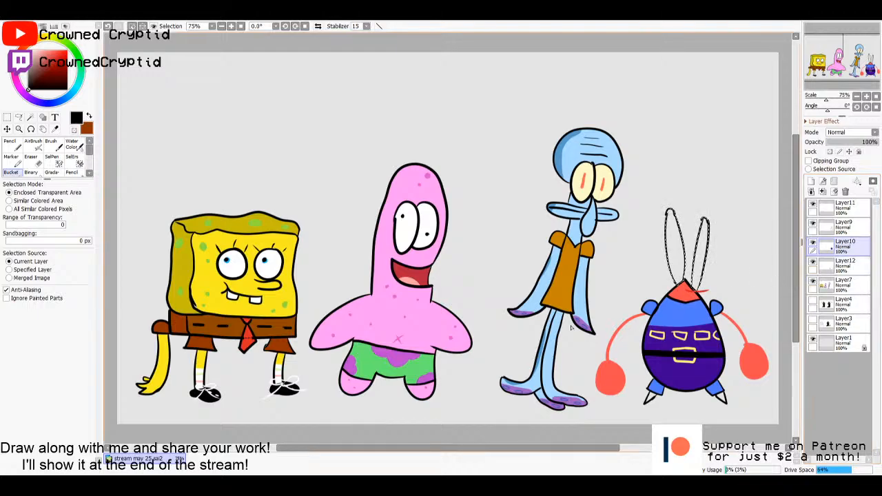
pyautogui.press('alt')
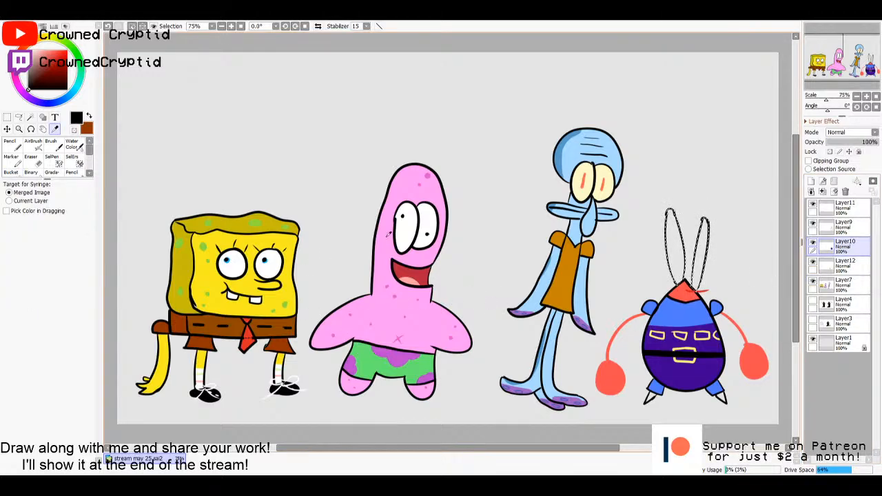
pyautogui.keyDown('alt'); pyautogui.click(583, 188); pyautogui.keyUp('alt')
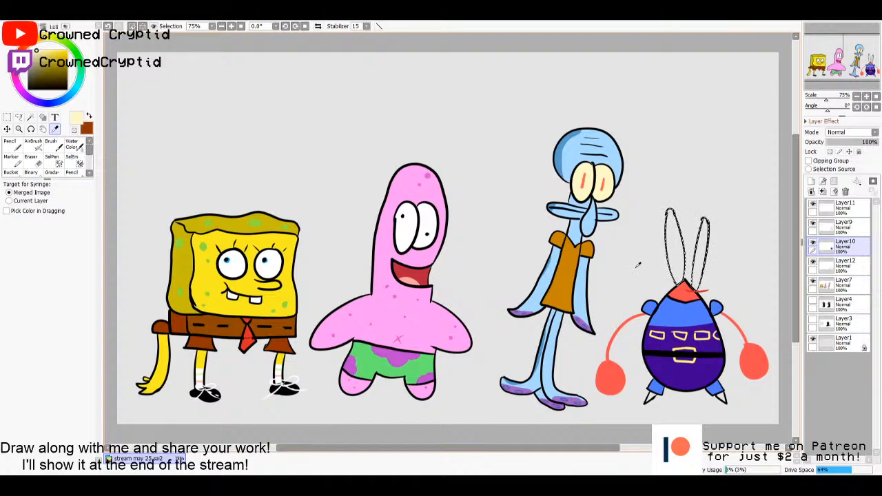
pyautogui.press('n')
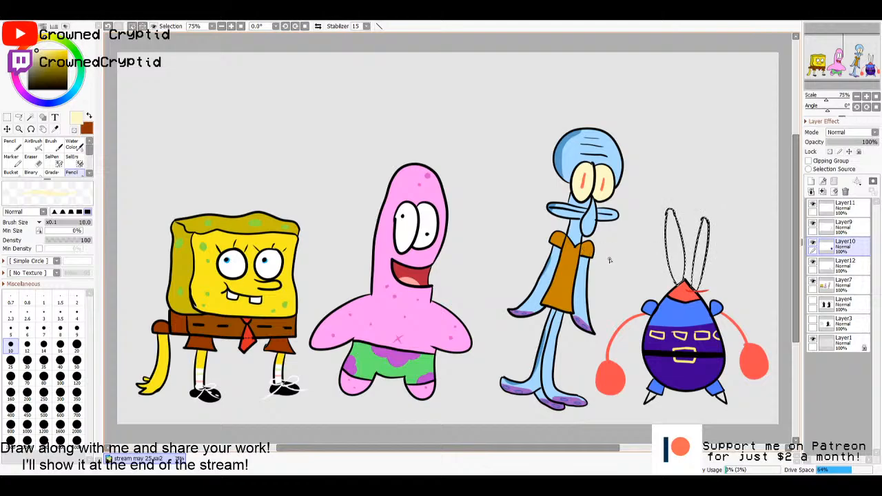
pyautogui.click(845, 248)
pyautogui.press('g')
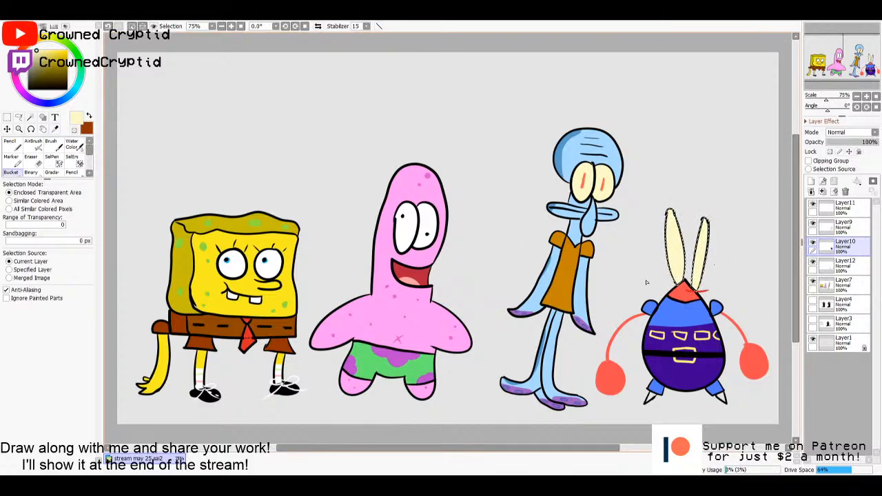
# - Sample the coral red of the crab's head, deepen it to dark red and paint both eye stalk tips with a size 35 pencil
pyautogui.press('i')
pyautogui.click(684, 292)
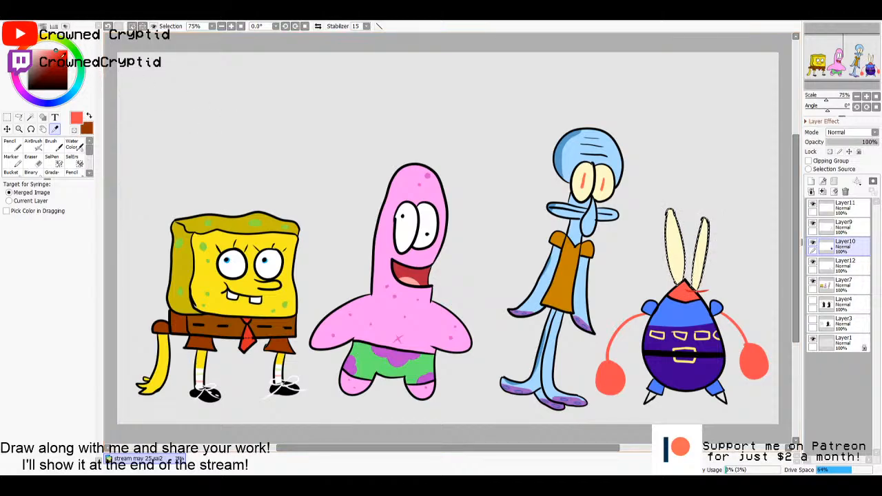
pyautogui.click(65, 57)
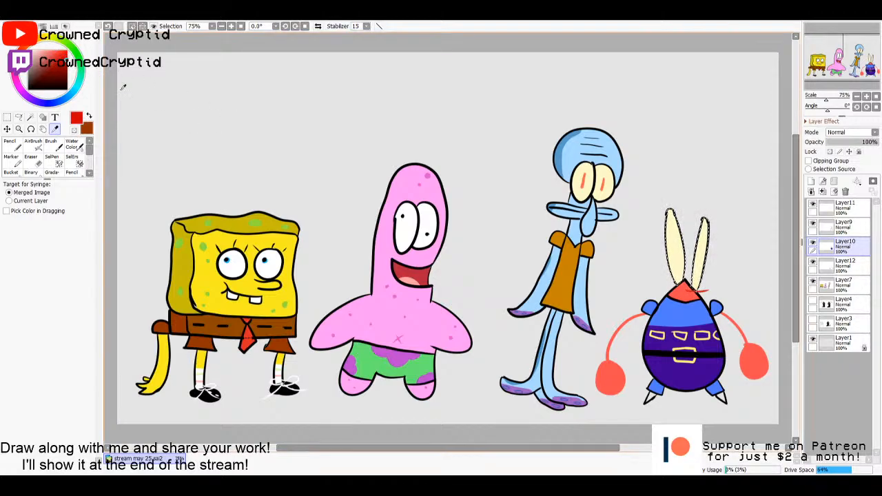
pyautogui.press('n')
pyautogui.click(77, 344)
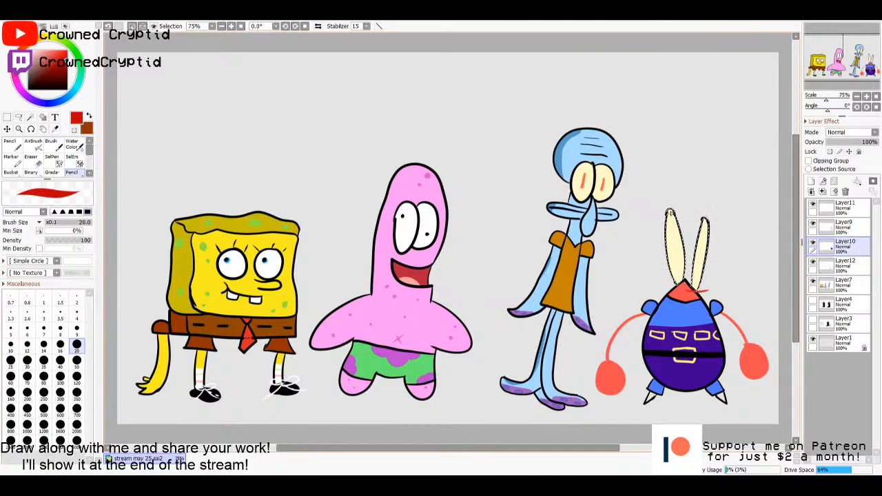
pyautogui.click(44, 360)
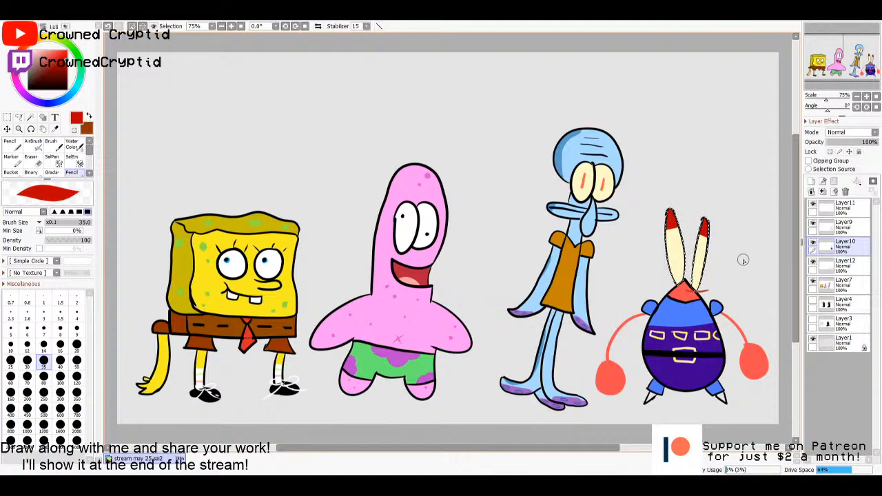
# - Dot a black pupil in the middle of each crab eye stalk with a size 20 pencil and clear the selection
pyautogui.press('m')
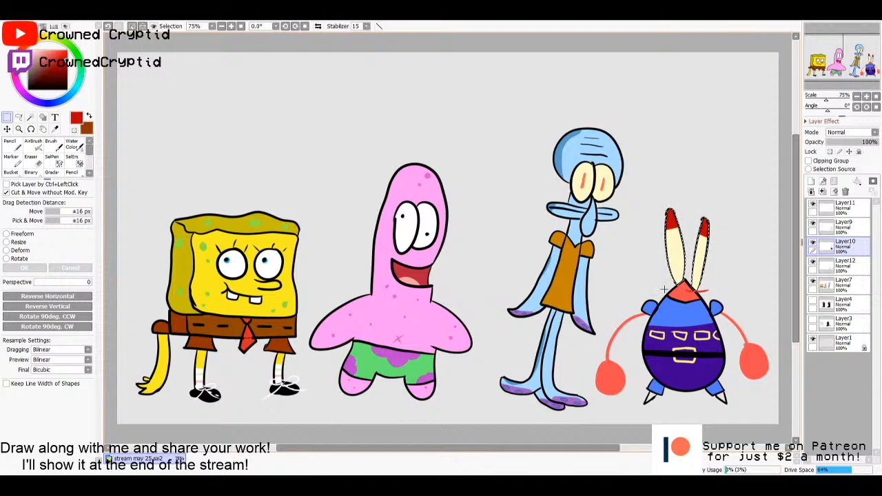
pyautogui.press('d')
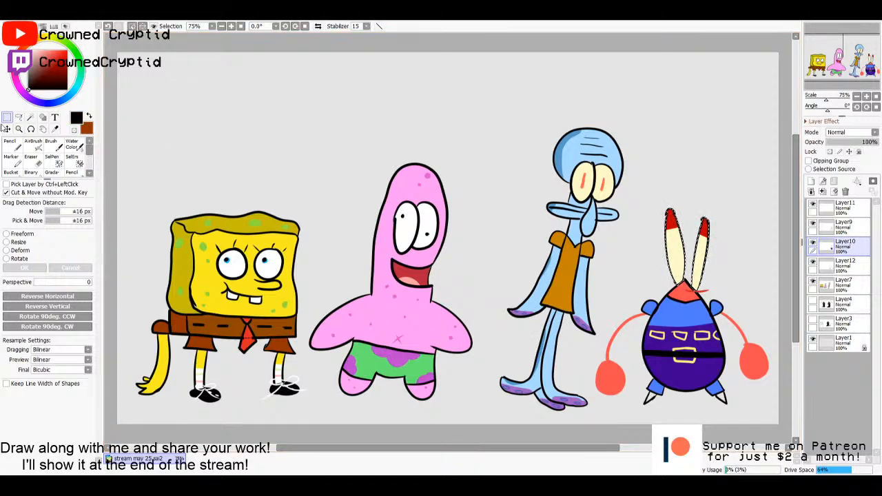
pyautogui.press('n')
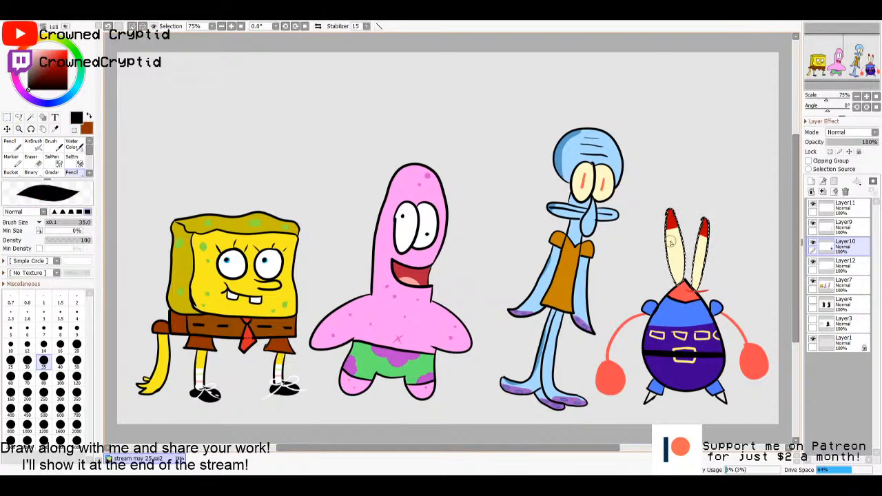
pyautogui.click(10, 345)
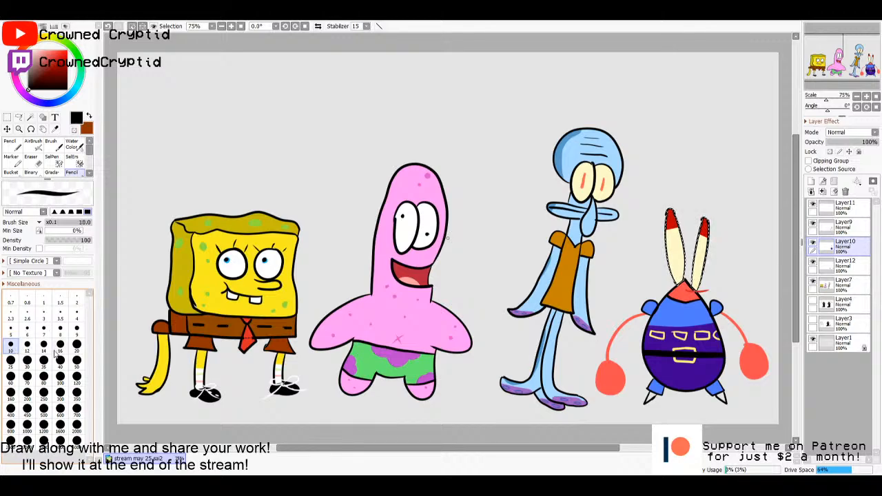
pyautogui.click(44, 346)
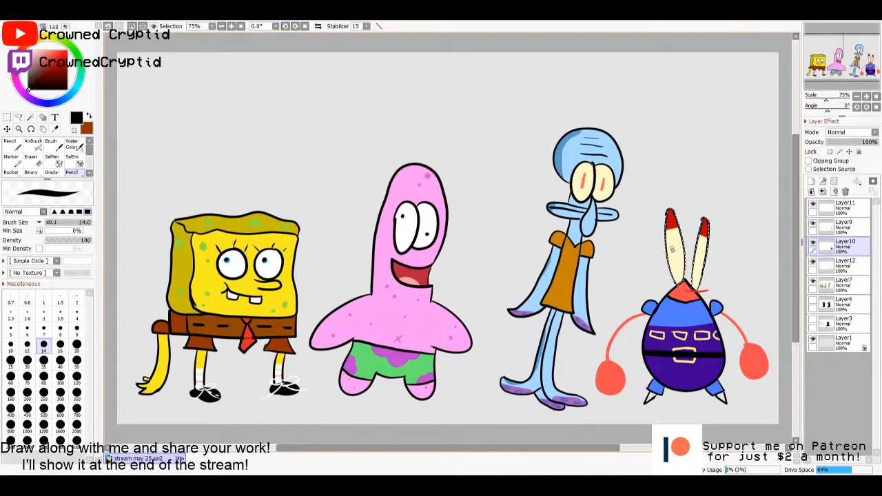
pyautogui.click(76, 344)
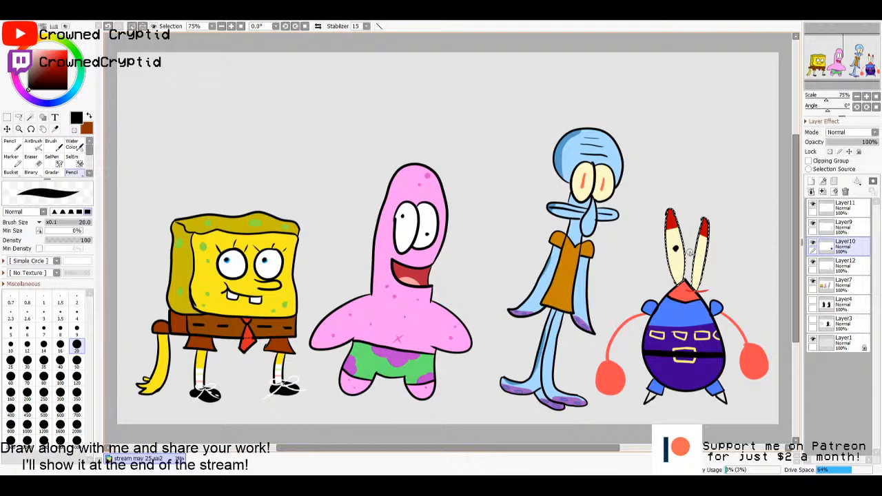
pyautogui.hotkey('ctrl', 'z')
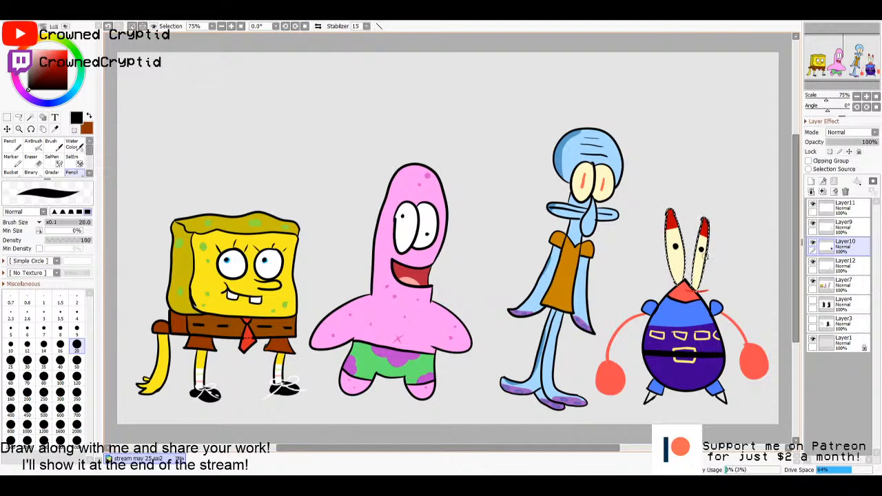
pyautogui.press('m')
pyautogui.click(745, 257)
pyautogui.click(841, 228)
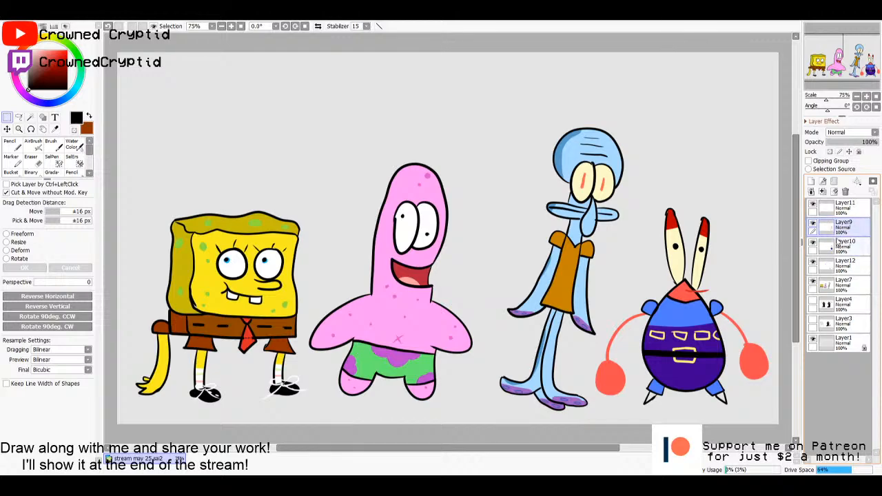
pyautogui.click(839, 245)
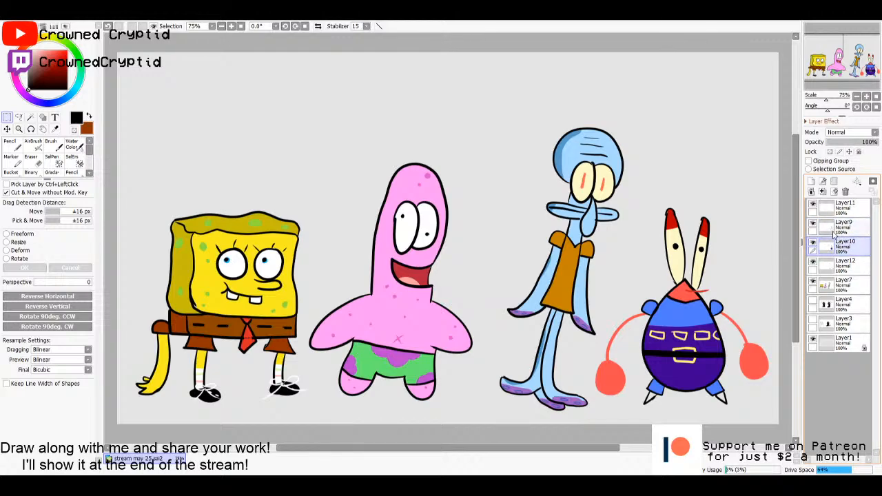
pyautogui.click(836, 231)
pyautogui.click(836, 243)
pyautogui.click(833, 233)
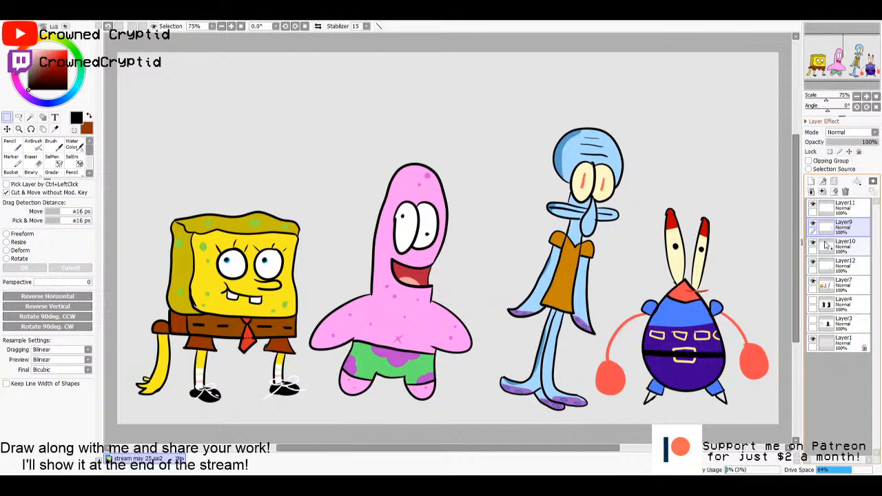
pyautogui.click(841, 243)
pyautogui.click(840, 228)
pyautogui.click(840, 212)
pyautogui.click(841, 229)
pyautogui.click(842, 246)
pyautogui.click(841, 229)
pyautogui.click(841, 211)
pyautogui.click(841, 228)
pyautogui.click(841, 246)
pyautogui.click(840, 266)
pyautogui.click(842, 247)
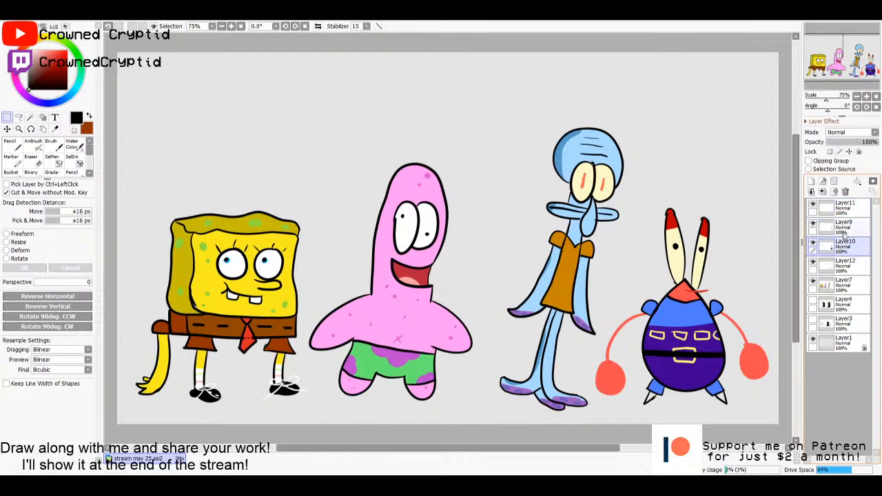
pyautogui.click(842, 230)
pyautogui.click(841, 212)
pyautogui.click(838, 245)
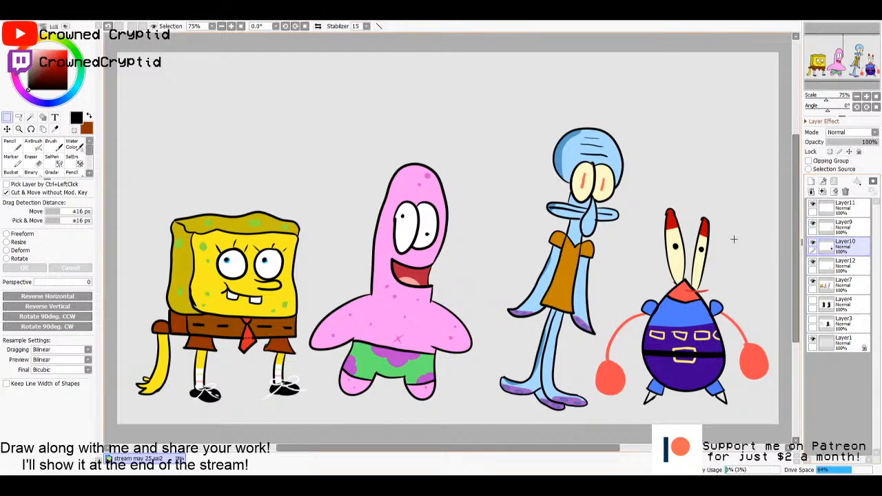
# - Draw thin black lashes at the tips of both crab eye stalks on Layer10 with a size 10 pencil
pyautogui.press('alt')
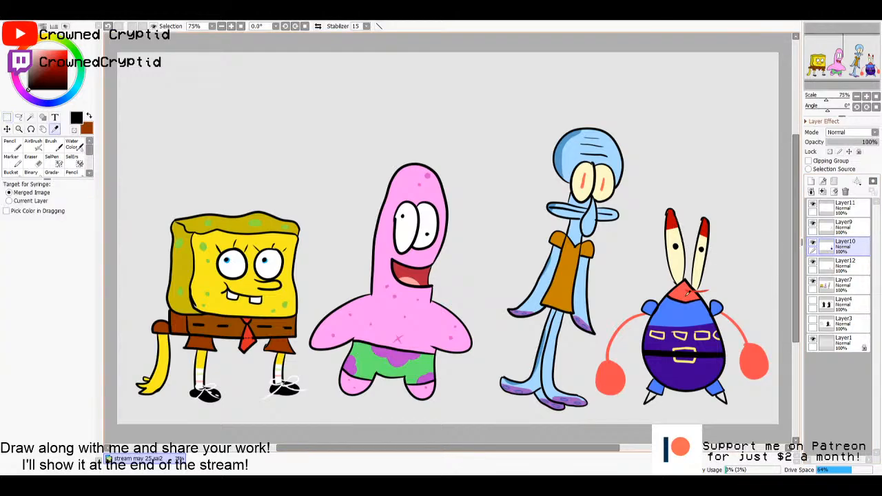
pyautogui.keyDown('alt'); pyautogui.click(685, 297); pyautogui.keyUp('alt')
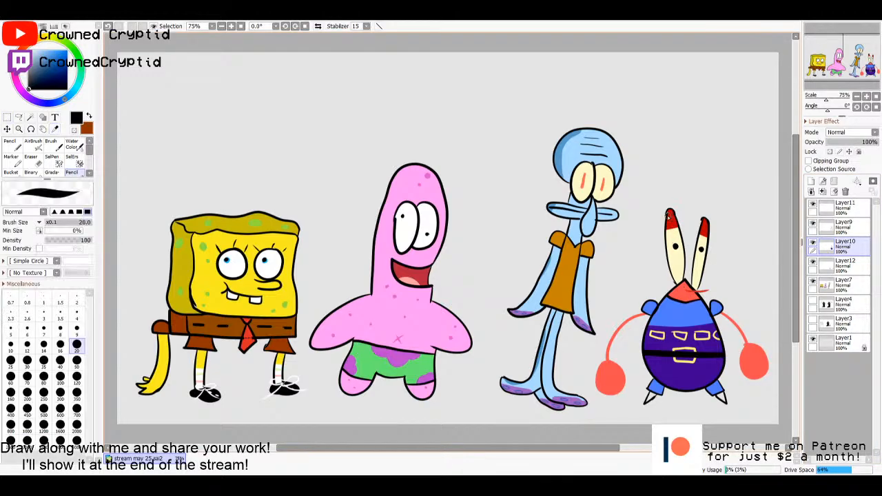
pyautogui.click(11, 346)
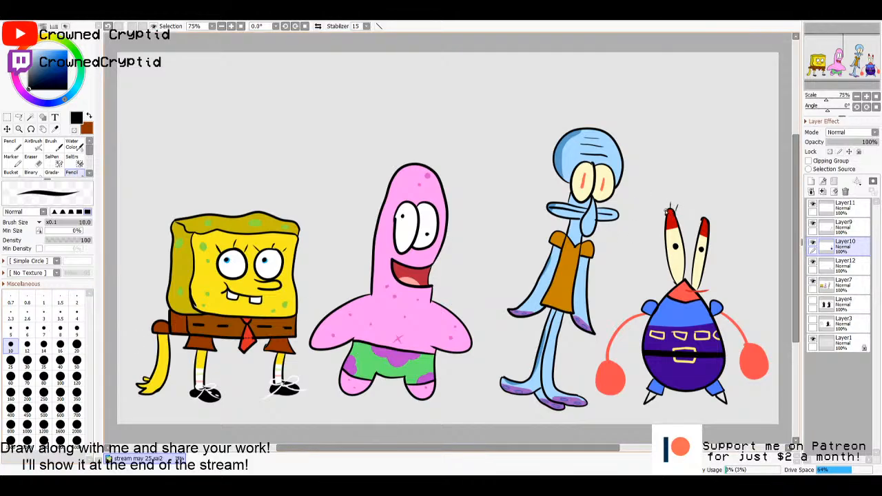
pyautogui.moveTo(666, 212); pyautogui.dragTo(656, 203)
pyautogui.moveTo(705, 218); pyautogui.dragTo(710, 208)
# - Select both of the crab's pointed feet on Layer9, fill them on Layer10 with the claw's coral red and clear the selection
pyautogui.keyDown('alt'); pyautogui.click(752, 359); pyautogui.keyUp('alt')
pyautogui.click(836, 227)
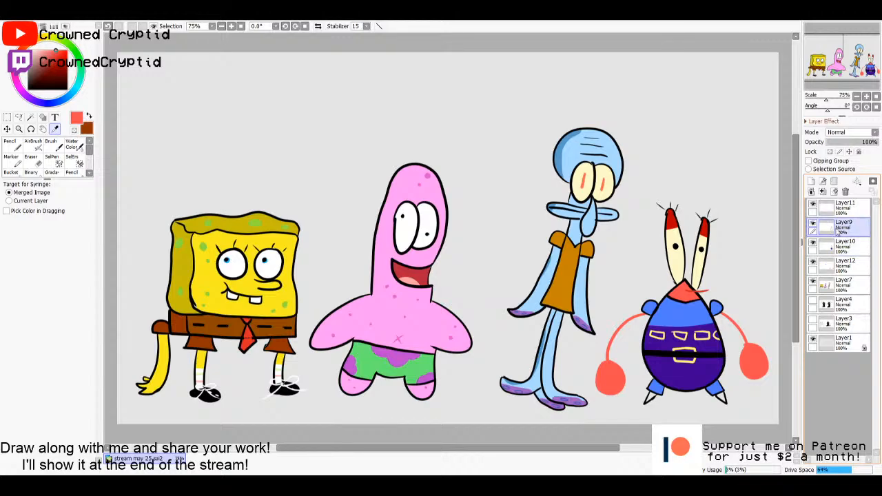
pyautogui.press('w')
pyautogui.click(721, 399)
pyautogui.click(651, 399)
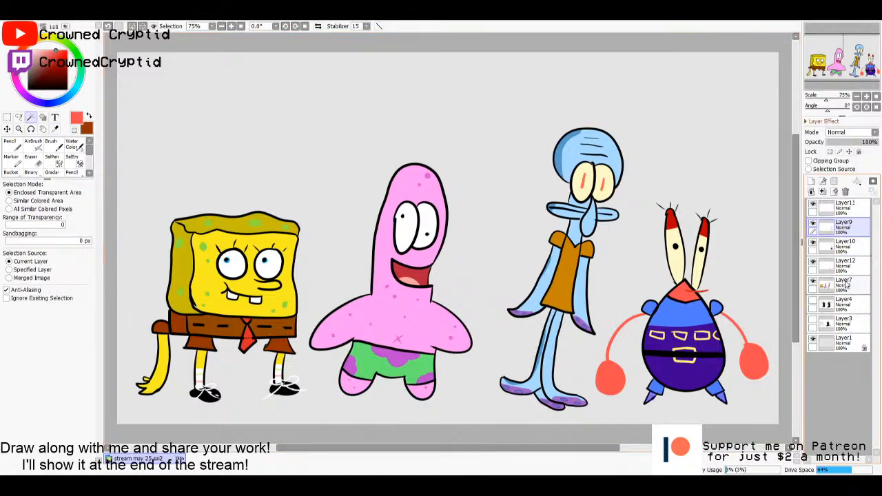
pyautogui.click(842, 248)
pyautogui.press('g')
pyautogui.click(676, 402)
pyautogui.press('m')
pyautogui.click(678, 405)
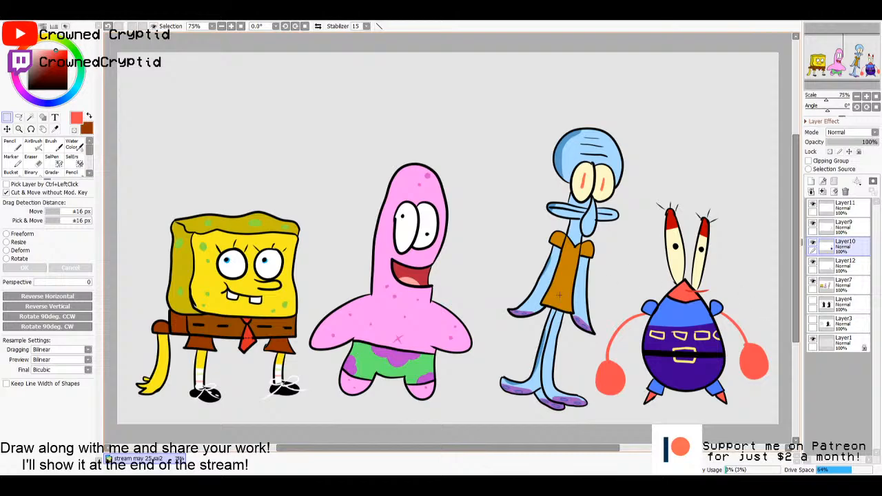
# - Draw a small black smile on the crab's face and a zigzag on each claw in the eye stalk tips' dark red
pyautogui.moveTo(34, 81); pyautogui.dragTo(6, 113)
pyautogui.press('n')
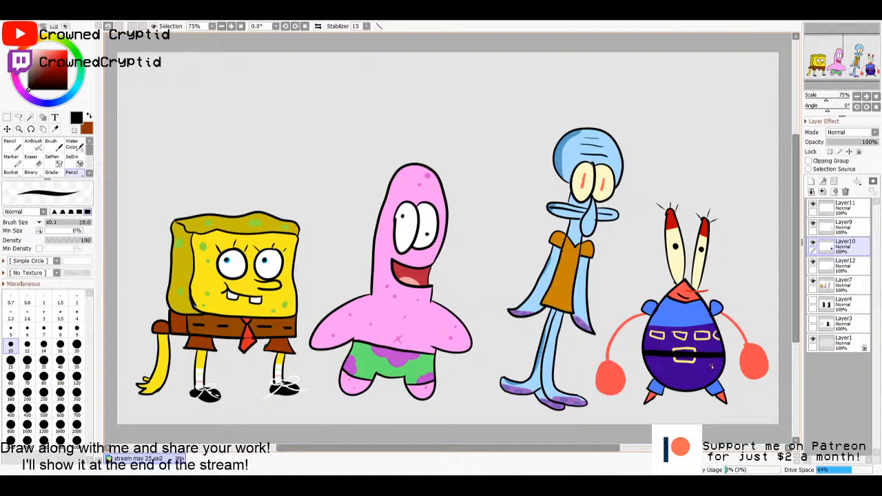
pyautogui.keyDown('alt'); pyautogui.click(676, 219); pyautogui.keyUp('alt')
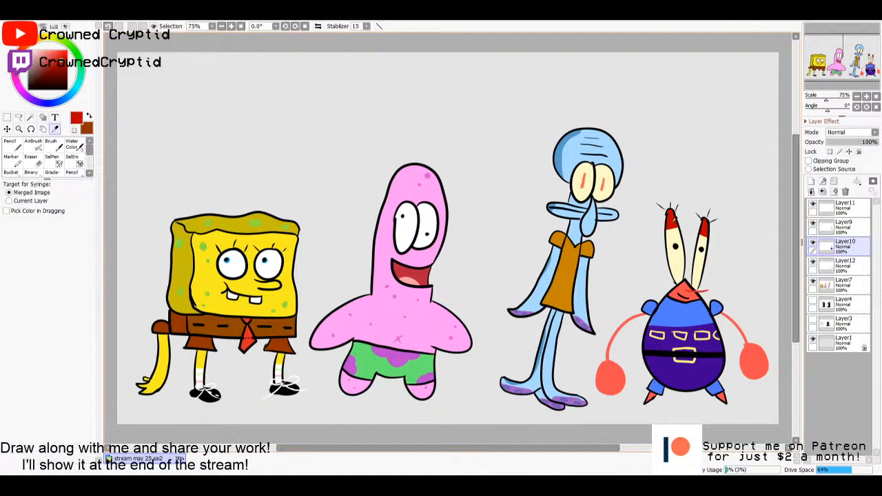
pyautogui.moveTo(607, 361); pyautogui.dragTo(610, 387)
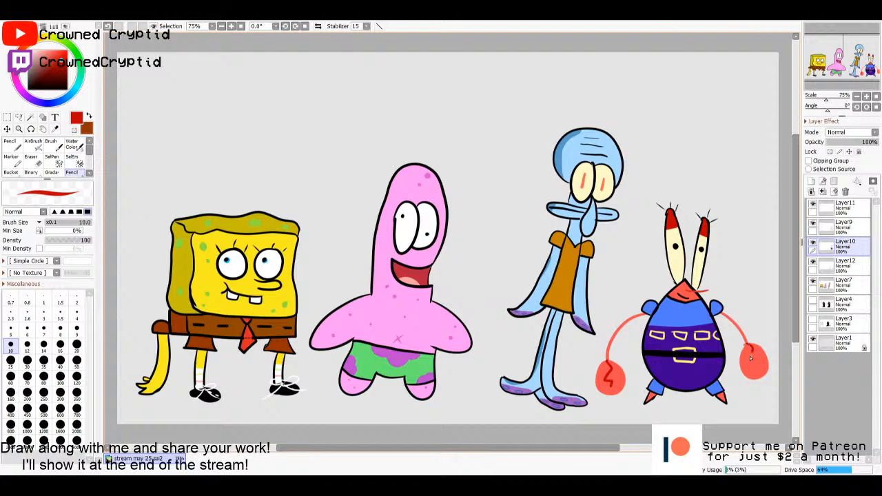
# - Merge Layer11 and Layer9 down into Layer10
pyautogui.click(846, 210)
pyautogui.click(821, 192)
# - Merge Layer10 and Layer12 down into Layer7 and shift all the characters slightly left on the canvas
pyautogui.click(822, 192)
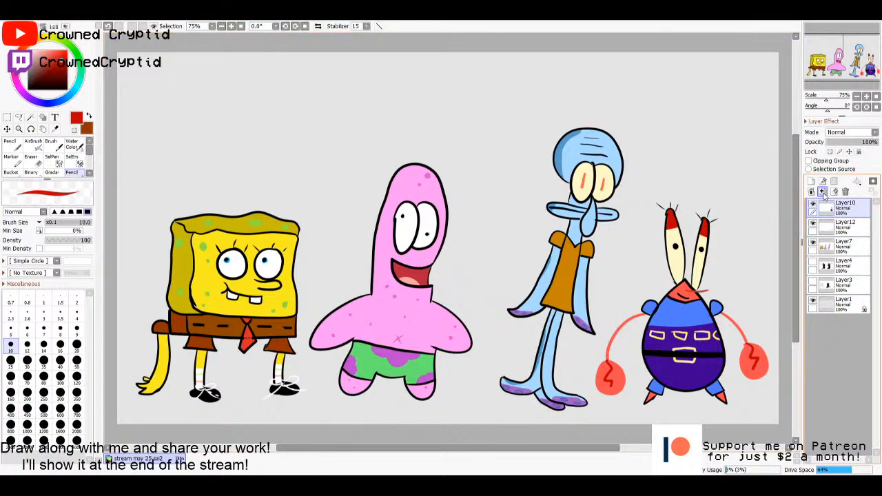
pyautogui.click(821, 192)
pyautogui.click(821, 192)
pyautogui.moveTo(681, 299); pyautogui.dragTo(670, 303)
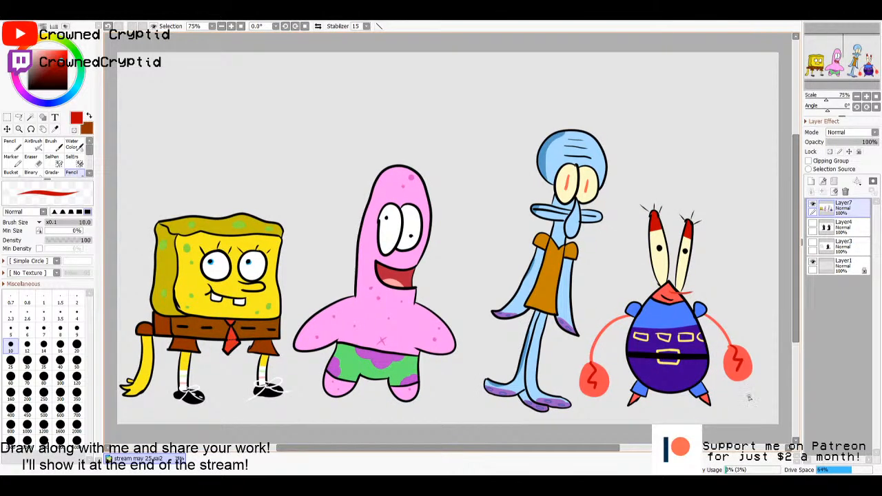
# - On a new layer, draw a tall green oval body beside the crab with a size 35 pencil
pyautogui.scroll(3, 746, 377)
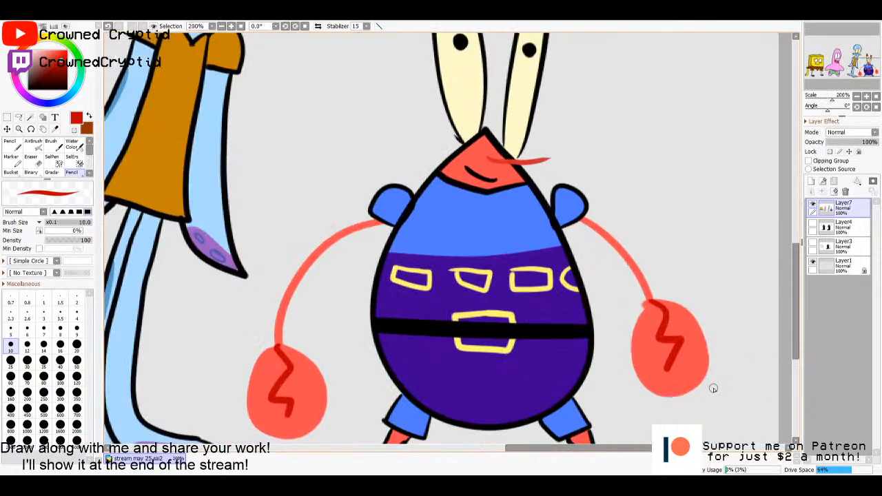
pyautogui.moveTo(712, 388)
pyautogui.mouseDown()
pyautogui.moveTo(683, 299)
pyautogui.moveTo(631, 296)
pyautogui.mouseUp()
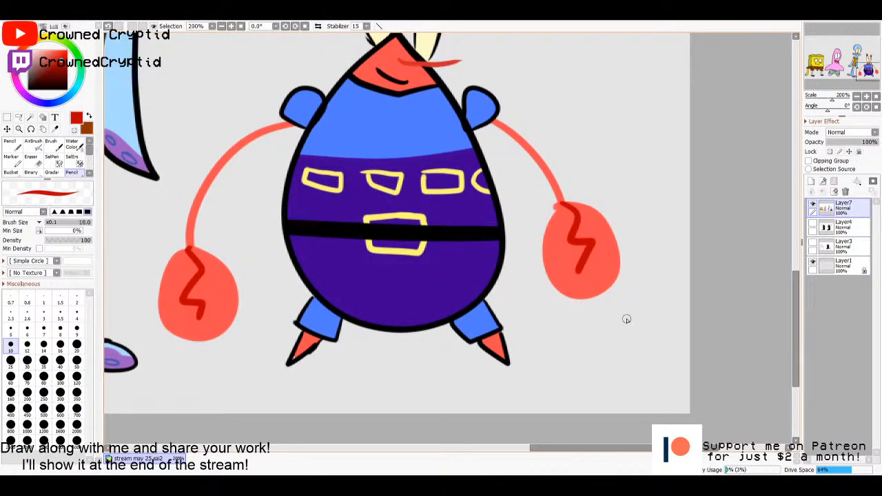
pyautogui.click(811, 181)
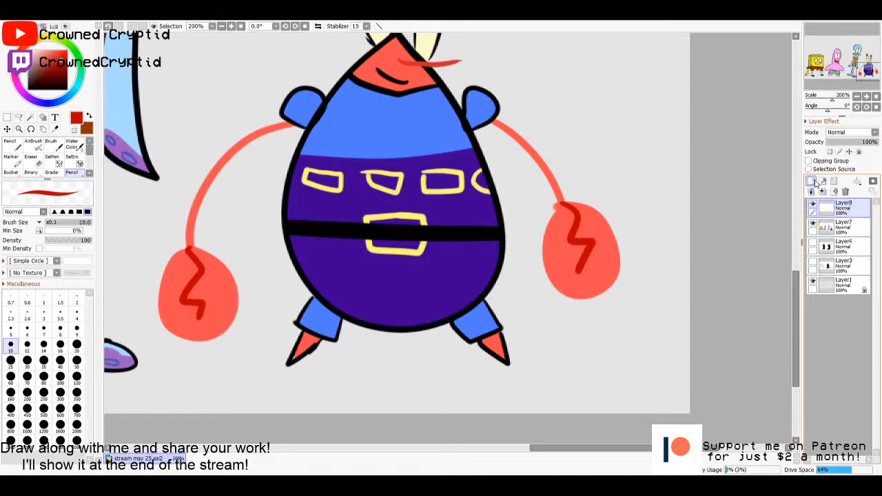
pyautogui.click(82, 70)
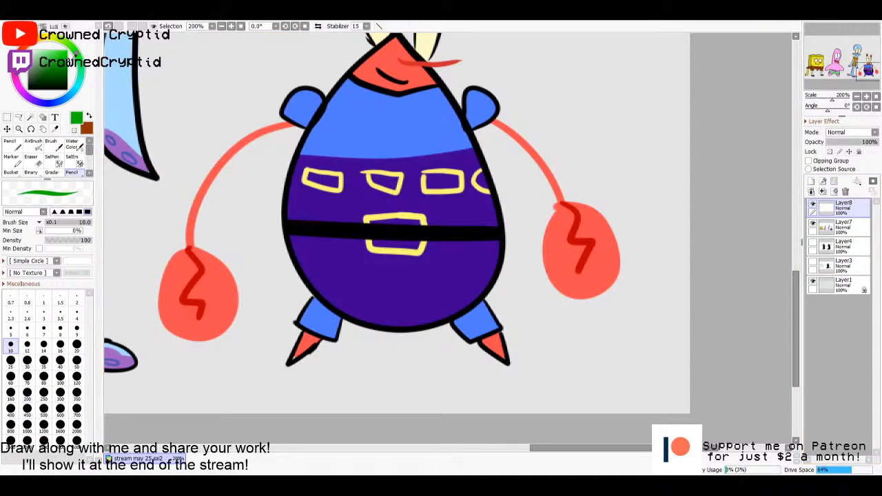
pyautogui.click(77, 344)
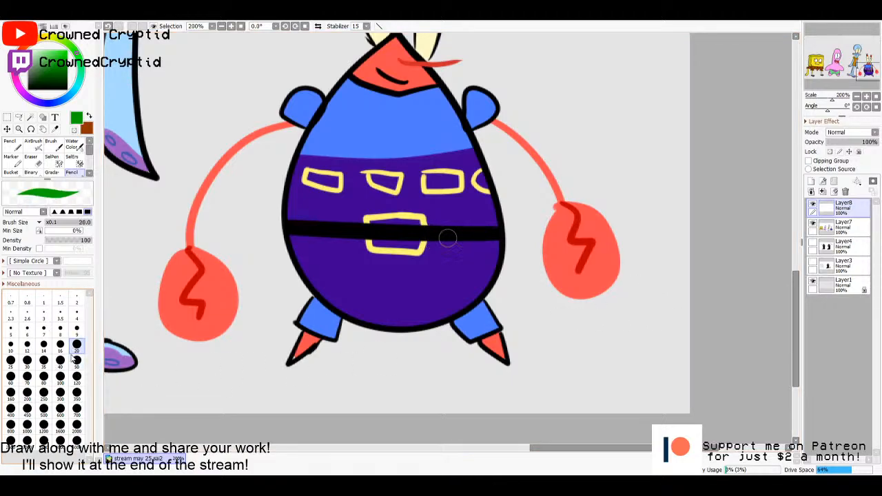
pyautogui.click(43, 360)
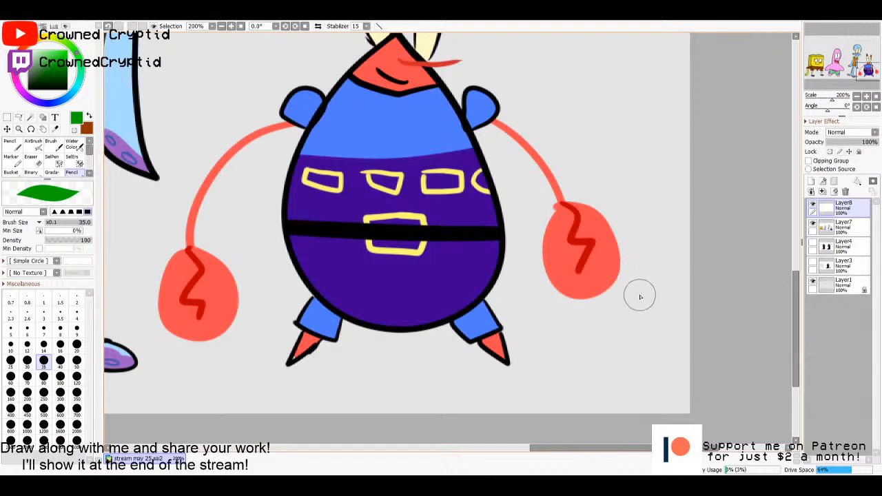
pyautogui.moveTo(644, 288)
pyautogui.mouseDown()
pyautogui.moveTo(646, 364)
pyautogui.moveTo(639, 306)
pyautogui.moveTo(653, 303)
pyautogui.moveTo(647, 353)
pyautogui.moveTo(661, 350)
pyautogui.moveTo(655, 308)
pyautogui.mouseUp()
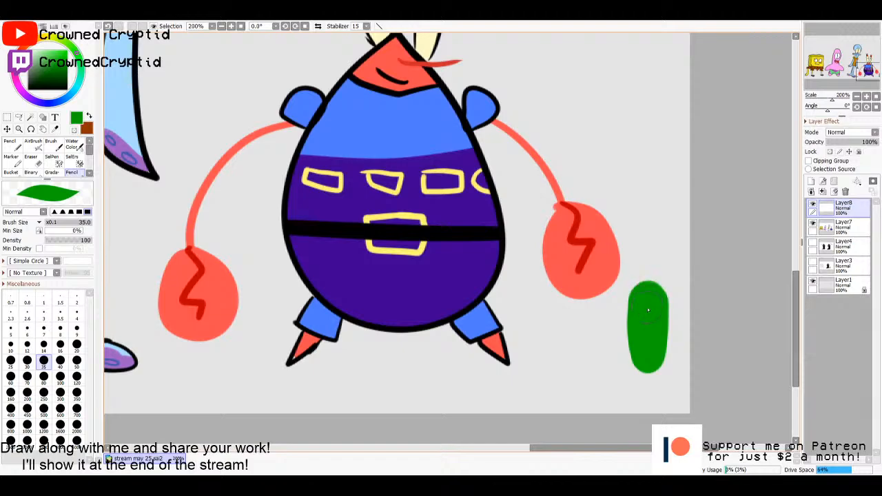
# - Draw two dark green antennae with short cross strokes on a new layer below the green body, using a size 10 pencil
pyautogui.click(820, 227)
pyautogui.click(811, 181)
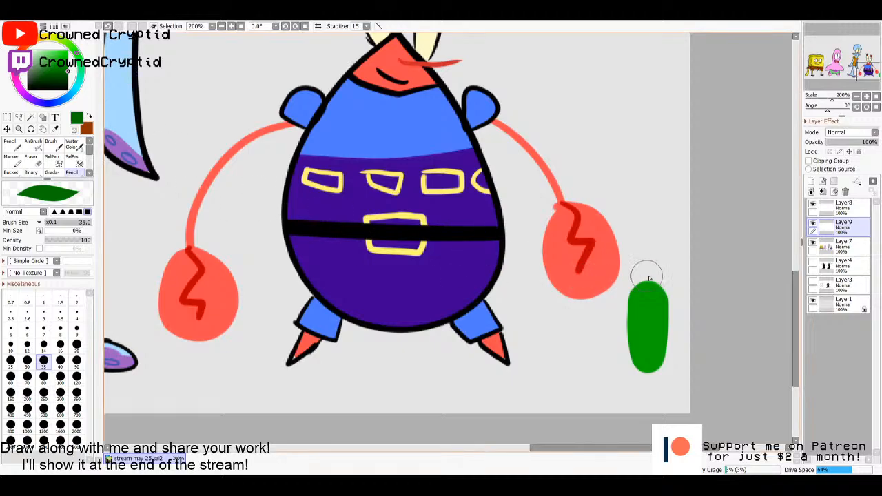
pyautogui.click(11, 346)
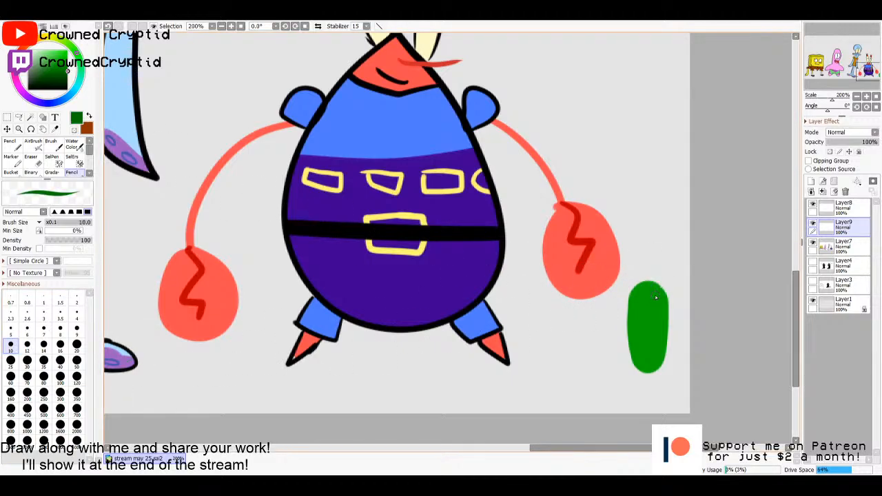
pyautogui.moveTo(656, 297); pyautogui.dragTo(679, 206)
pyautogui.moveTo(633, 283); pyautogui.dragTo(628, 210)
pyautogui.moveTo(661, 242)
pyautogui.mouseDown()
pyautogui.moveTo(682, 235)
pyautogui.moveTo(680, 268)
pyautogui.moveTo(617, 281)
pyautogui.mouseUp()
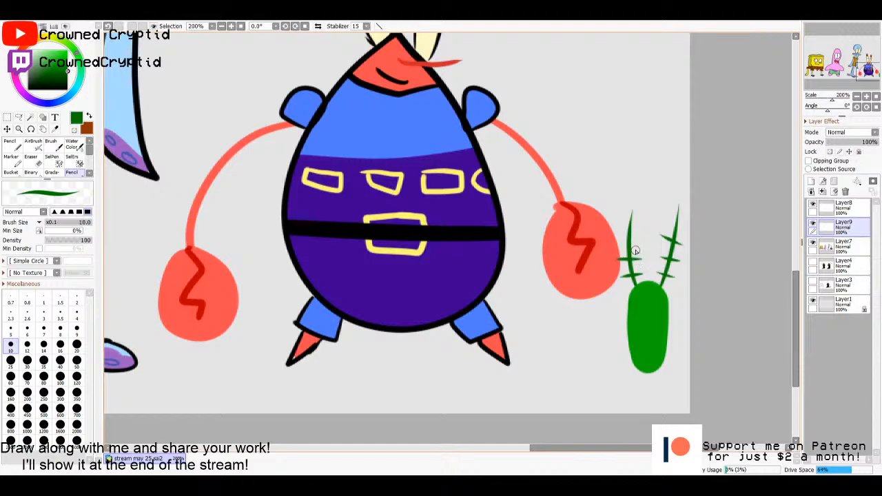
pyautogui.moveTo(639, 238); pyautogui.dragTo(618, 243)
# - On a new layer above the green body, paint a round pale yellow eye with a pinkish-red pupil
pyautogui.click(842, 206)
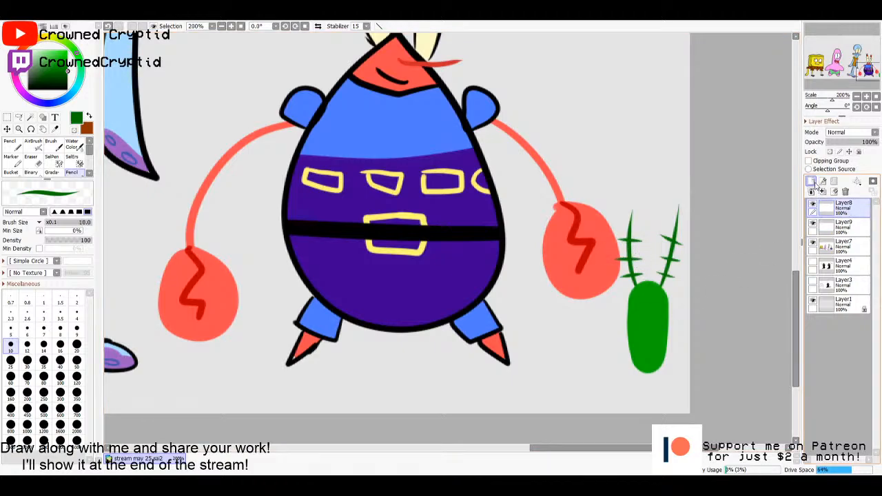
pyautogui.click(810, 181)
pyautogui.click(44, 51)
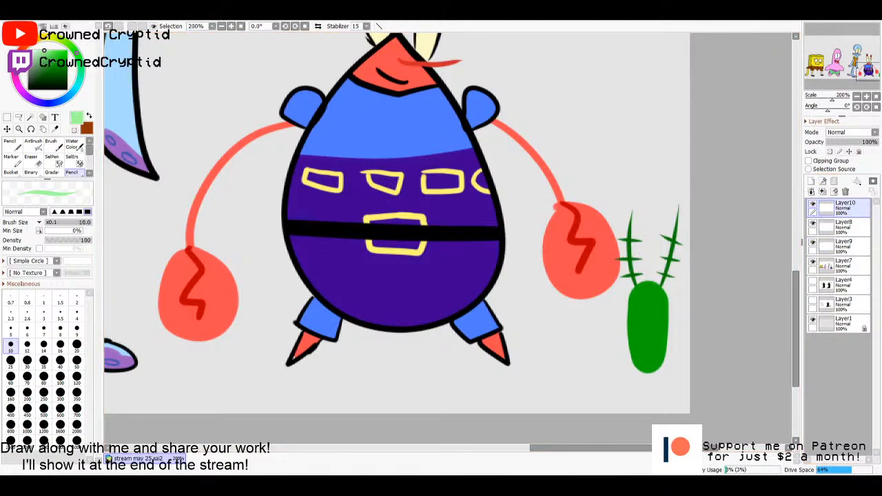
pyautogui.click(47, 38)
pyautogui.click(45, 51)
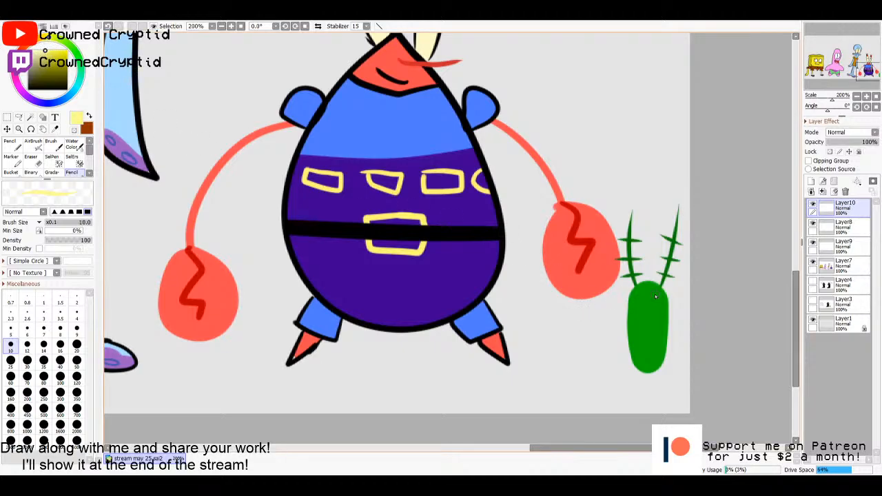
pyautogui.moveTo(650, 302)
pyautogui.mouseDown()
pyautogui.moveTo(654, 310)
pyautogui.moveTo(644, 305)
pyautogui.mouseUp()
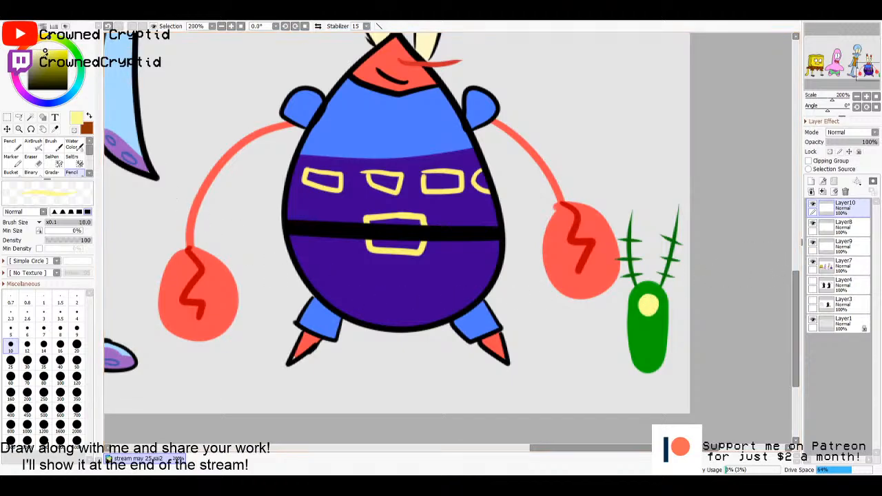
pyautogui.moveTo(23, 50); pyautogui.dragTo(53, 51)
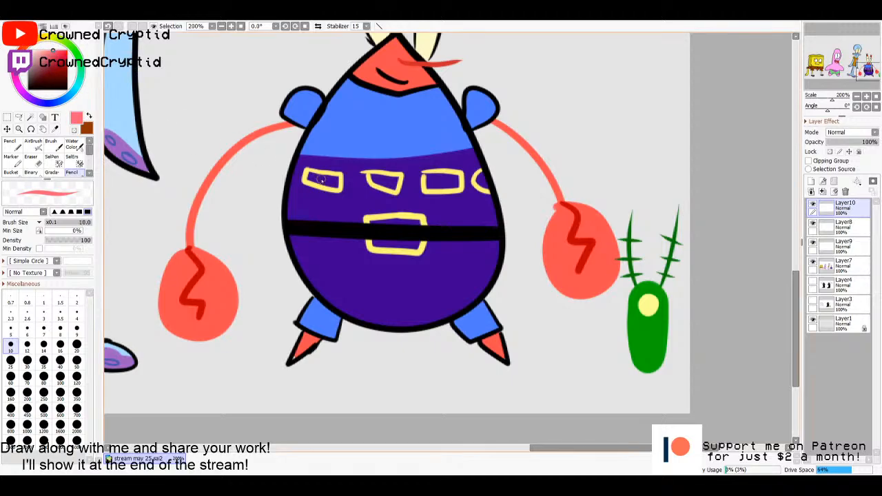
pyautogui.moveTo(648, 302); pyautogui.dragTo(649, 305)
# - Add a thick black brow and a pointed black frown to the green character, plus tiny limbs in its body green
pyautogui.click(29, 89)
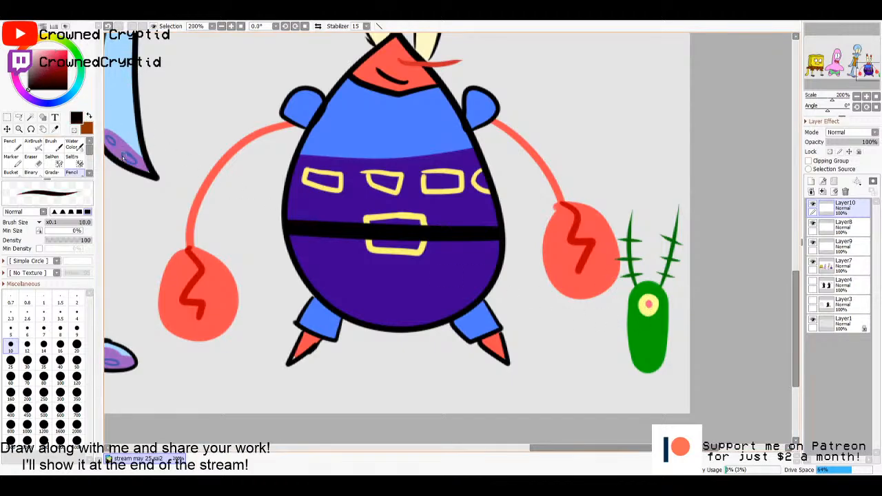
pyautogui.moveTo(640, 340); pyautogui.dragTo(658, 348)
pyautogui.hotkey('ctrl', 'z')
pyautogui.moveTo(638, 285)
pyautogui.mouseDown()
pyautogui.moveTo(663, 286)
pyautogui.moveTo(636, 284)
pyautogui.mouseUp()
pyautogui.hotkey('ctrl', 'z')
pyautogui.keyDown('alt'); pyautogui.click(634, 326); pyautogui.keyUp('alt')
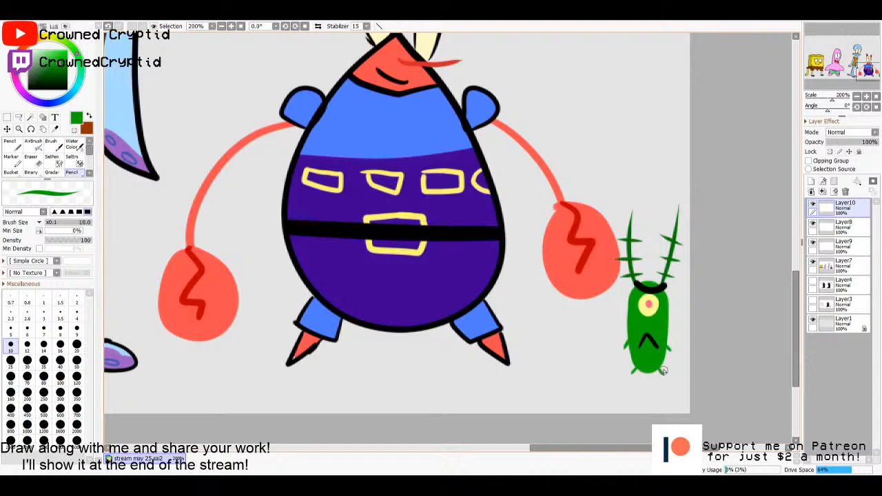
# - Merge the green character's Layer10 and Layer8 down into Layer9
pyautogui.click(822, 193)
pyautogui.click(822, 192)
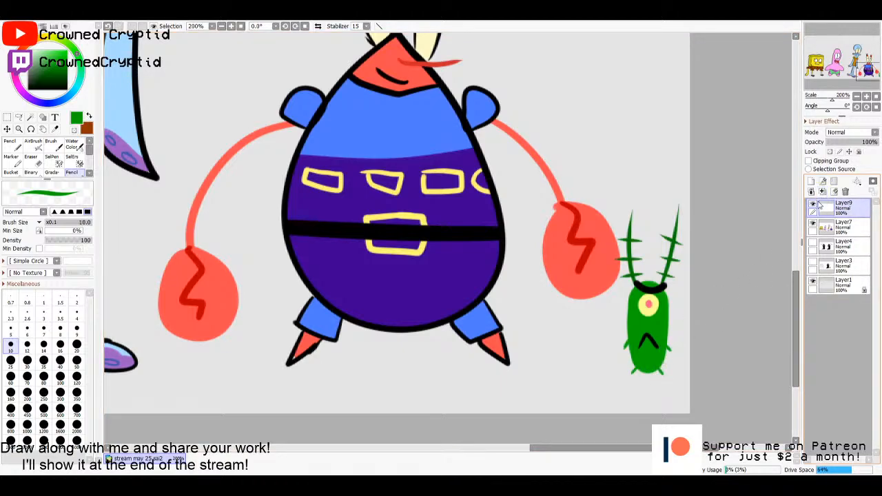
# - Try shrinking the green character to a tiny speck near the canvas's lower-right corner, and undo the transformation
pyautogui.hotkey('ctrl', 't')
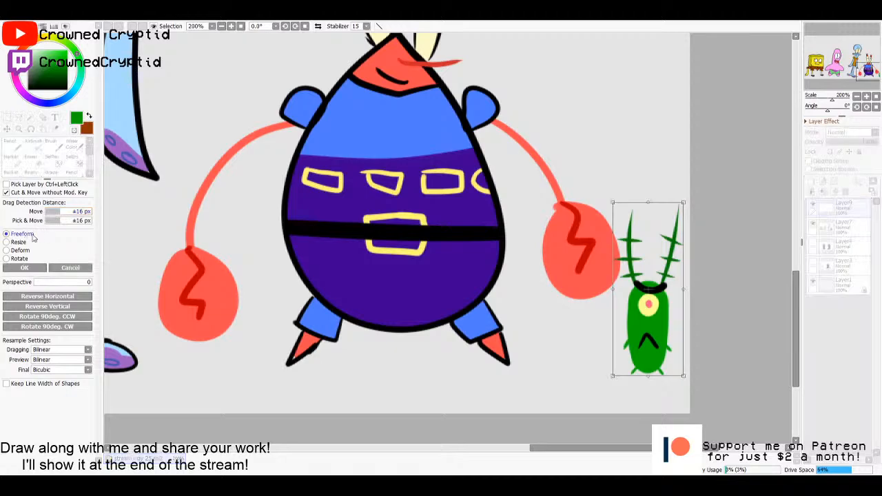
pyautogui.scroll(-4, 650, 324)
pyautogui.moveTo(749, 345); pyautogui.dragTo(770, 392)
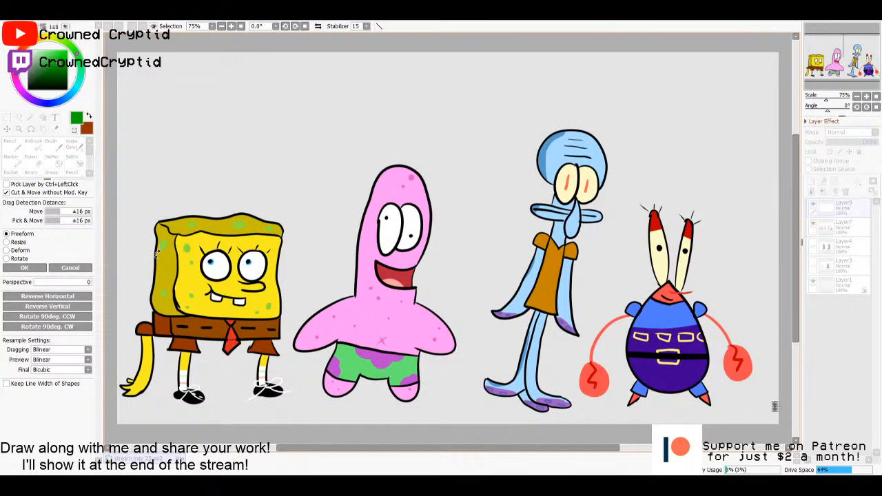
pyautogui.click(36, 267)
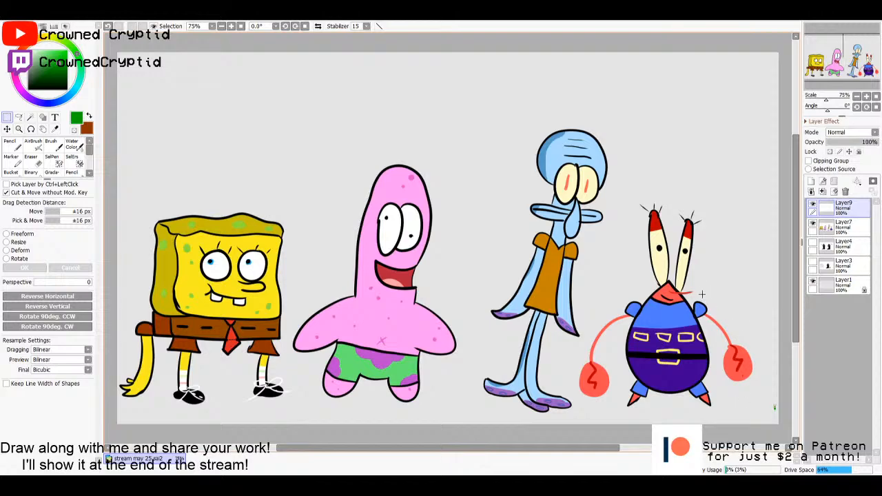
pyautogui.hotkey('ctrl', 'z')
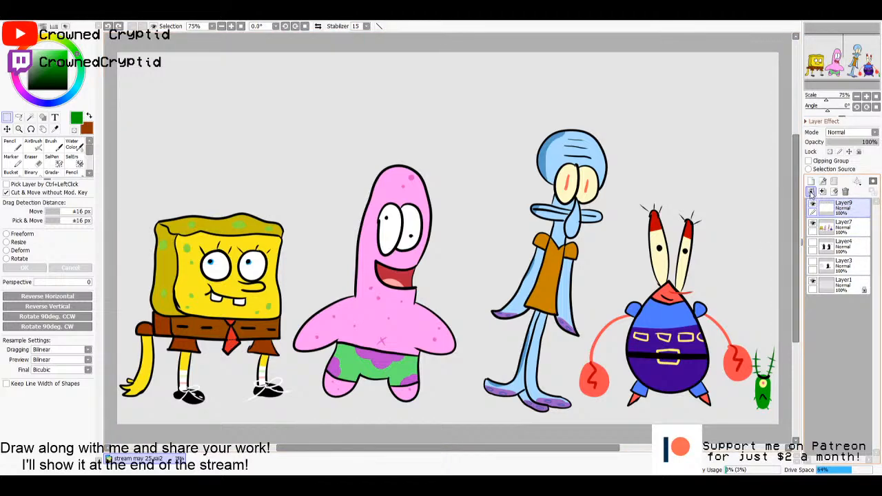
# - Add a new empty layer above the green character's Layer9
pyautogui.click(811, 181)
pyautogui.click(830, 231)
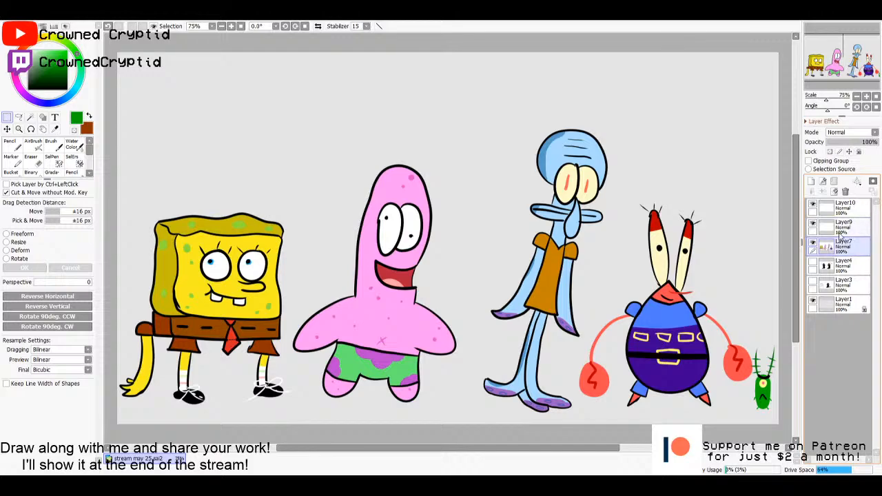
pyautogui.click(841, 210)
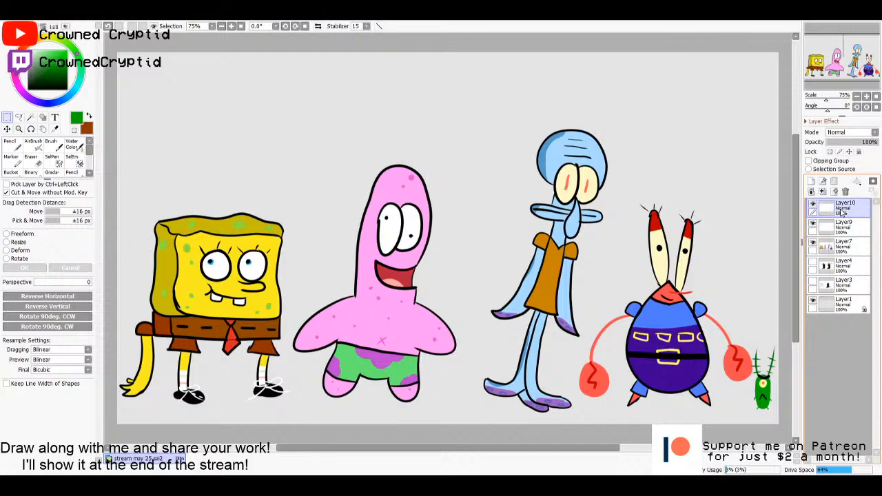
pyautogui.click(856, 250)
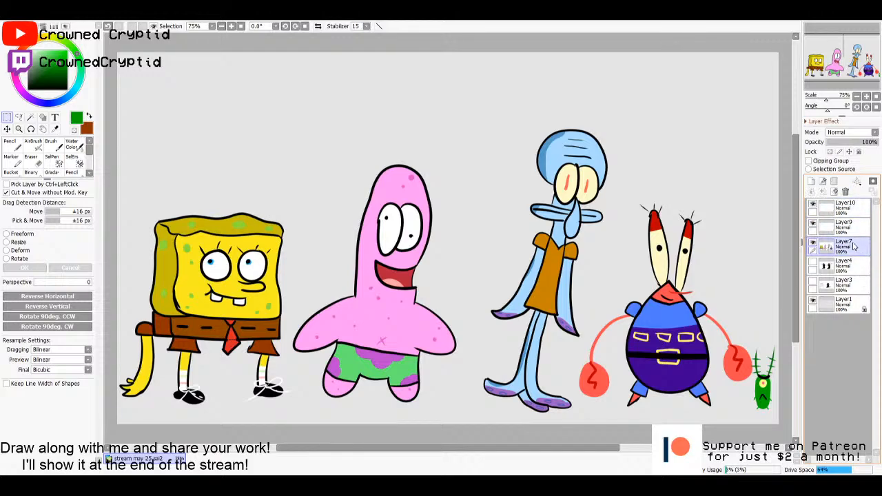
pyautogui.click(845, 232)
pyautogui.click(842, 210)
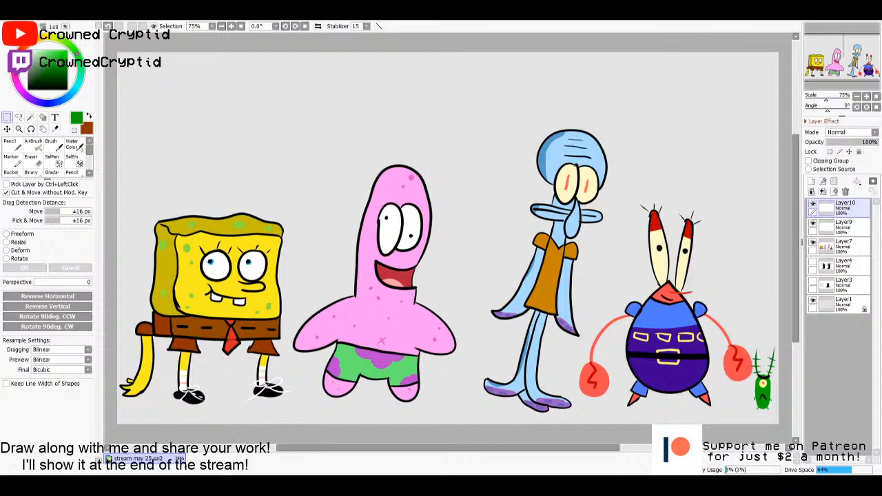
pyautogui.click(840, 227)
pyautogui.click(839, 208)
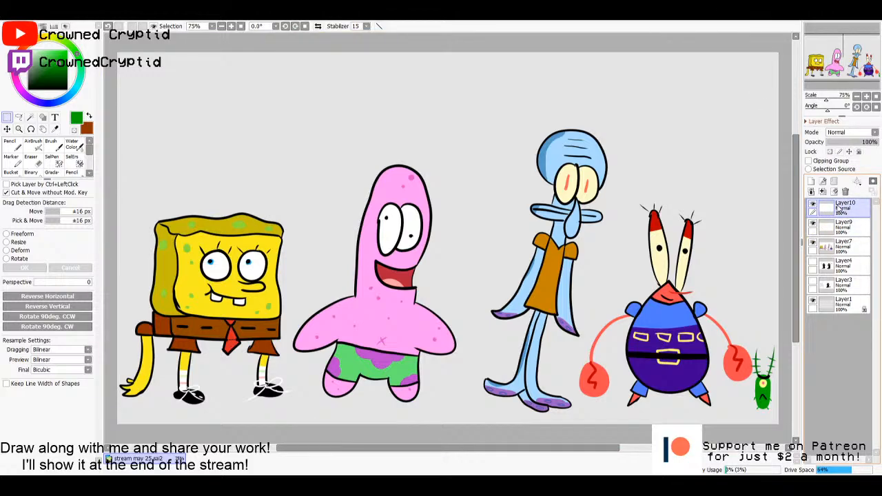
# - Merge the green character's Layer9 down into Layer7 with the other characters
pyautogui.click(852, 227)
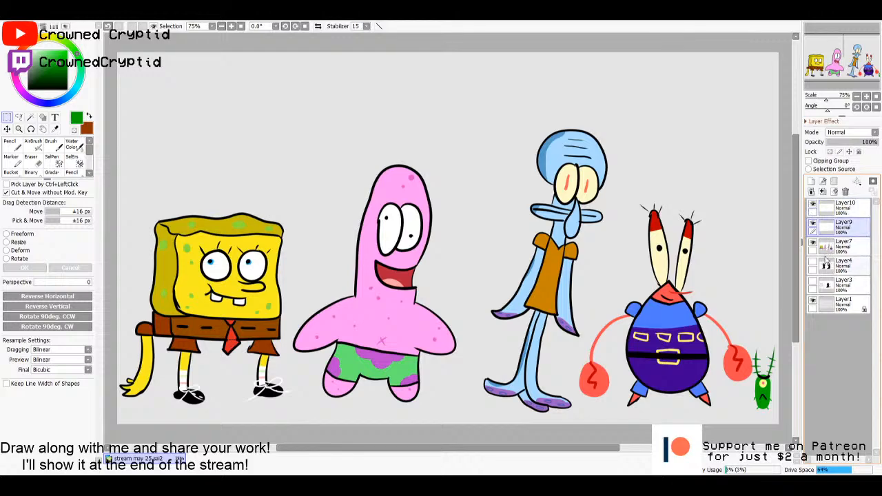
pyautogui.click(813, 243)
pyautogui.click(812, 243)
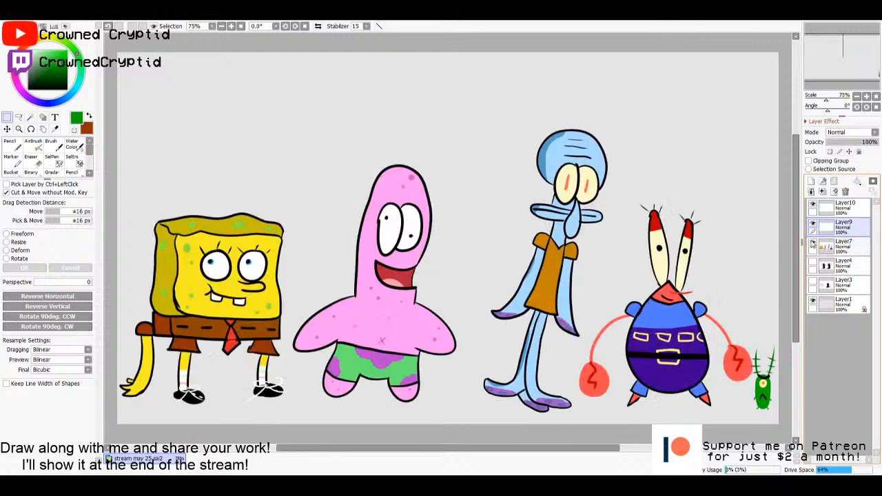
pyautogui.click(823, 192)
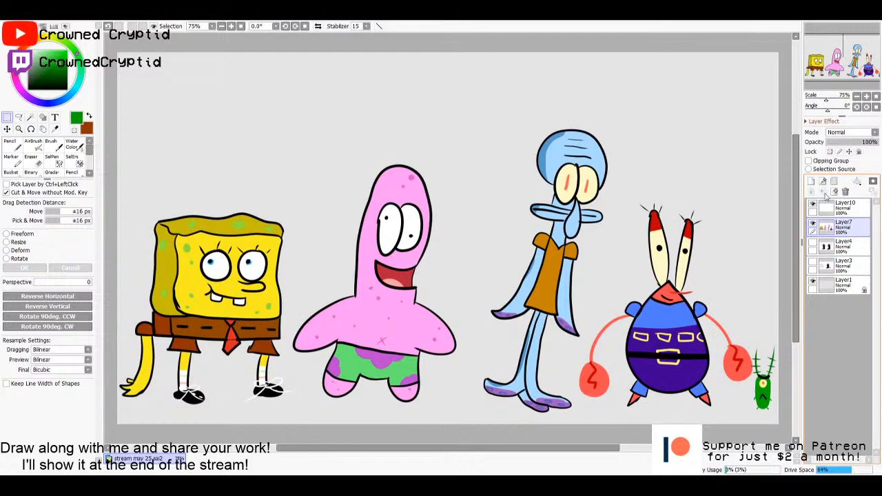
# - Hide Layer7 with all the characters and make the empty Layer10 active for drawing with the Pencil
pyautogui.click(812, 225)
pyautogui.click(812, 225)
pyautogui.click(812, 226)
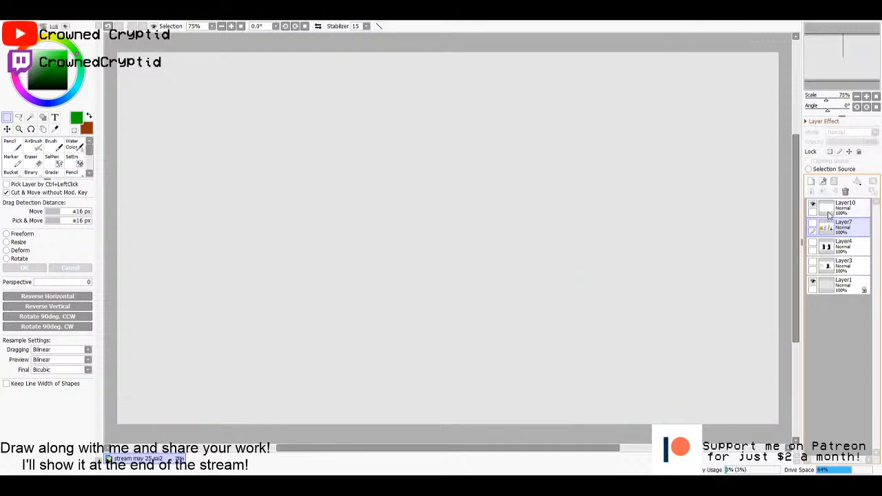
pyautogui.click(829, 215)
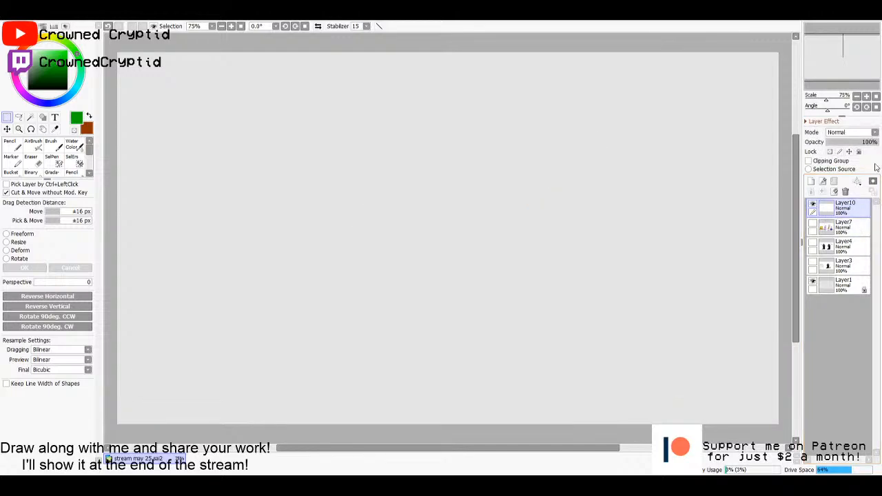
pyautogui.click(842, 230)
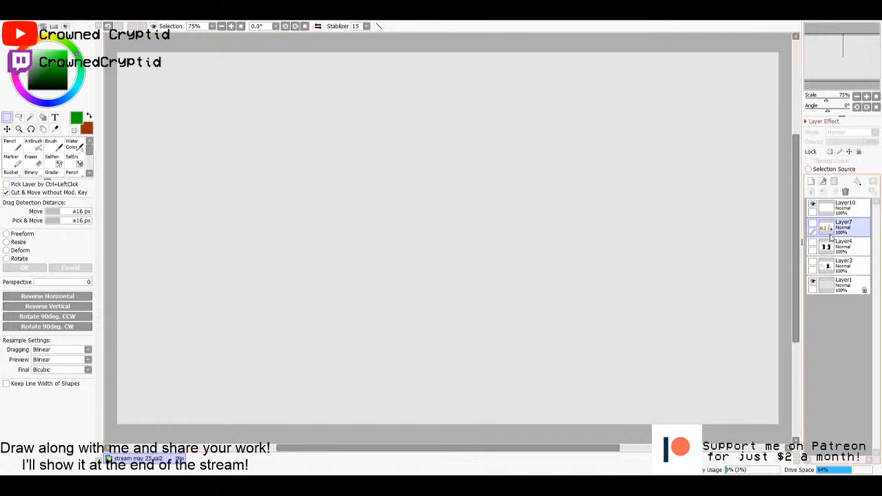
pyautogui.click(830, 210)
pyautogui.press('n')
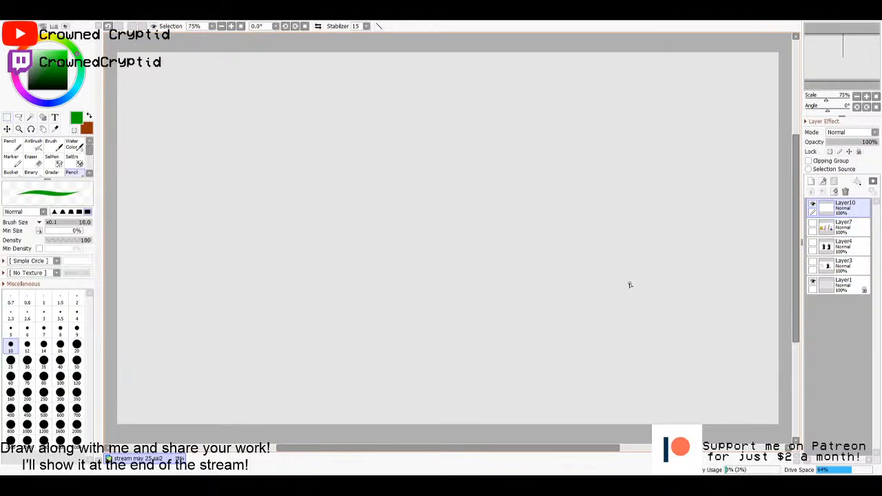
# - Set the Pencil to black with a brush size of 14 for the new drawing's line art
pyautogui.click(43, 344)
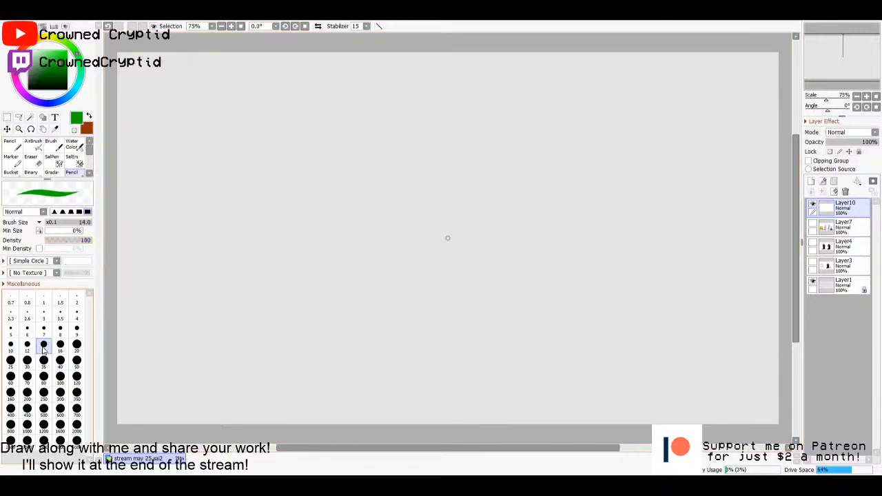
pyautogui.click(28, 88)
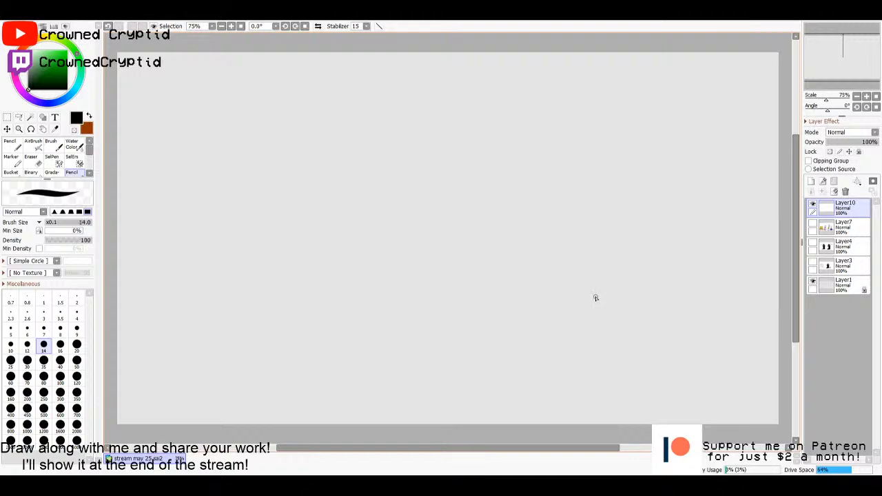
pyautogui.press('m')
pyautogui.press('n')
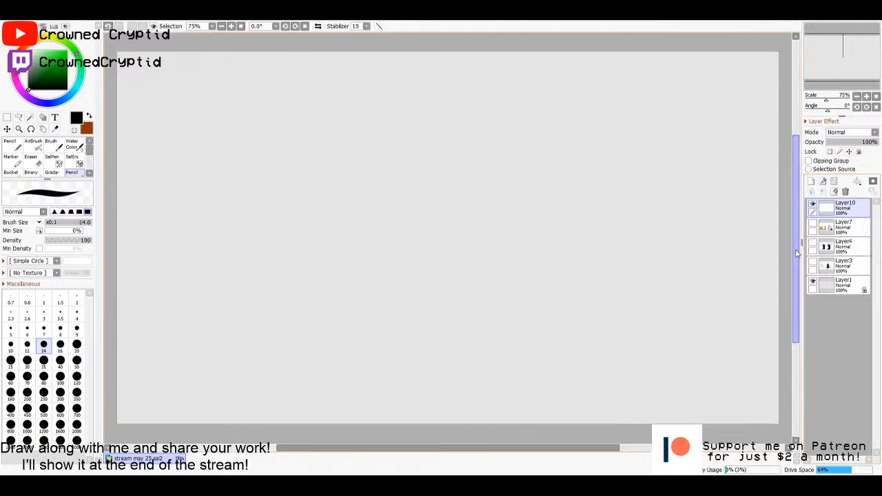
pyautogui.moveTo(796, 254); pyautogui.dragTo(795, 239)
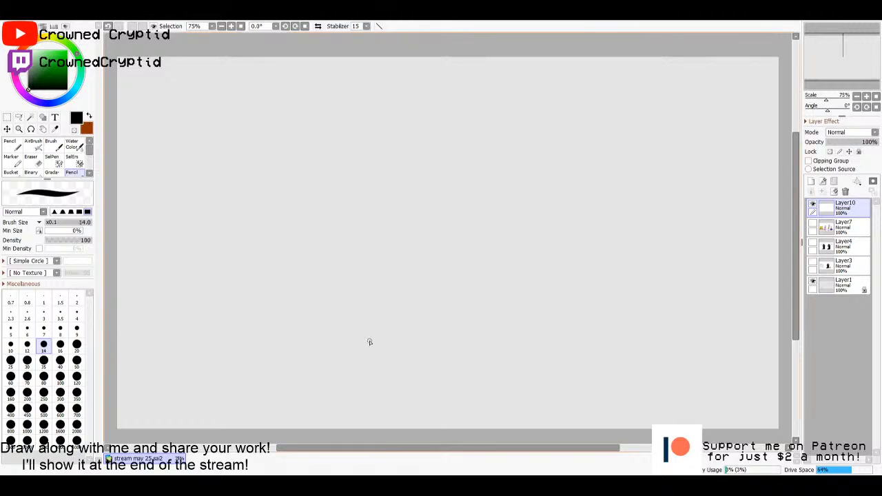
pyautogui.click(10, 345)
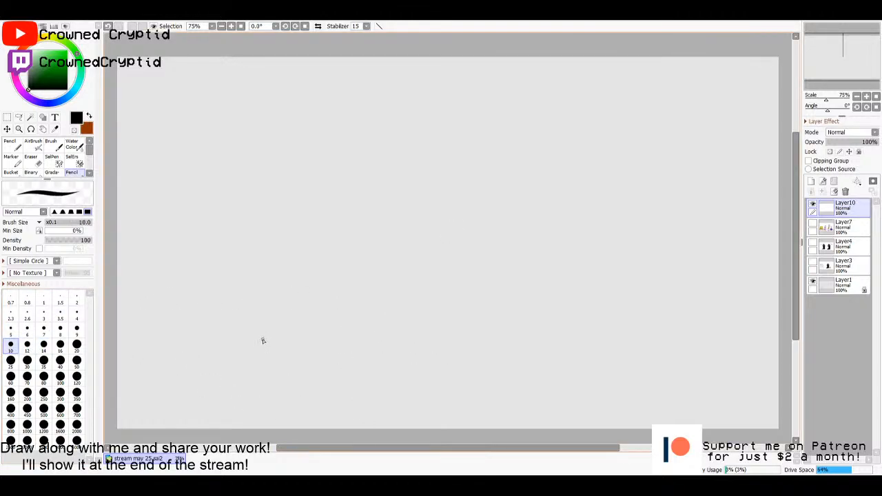
pyautogui.click(43, 345)
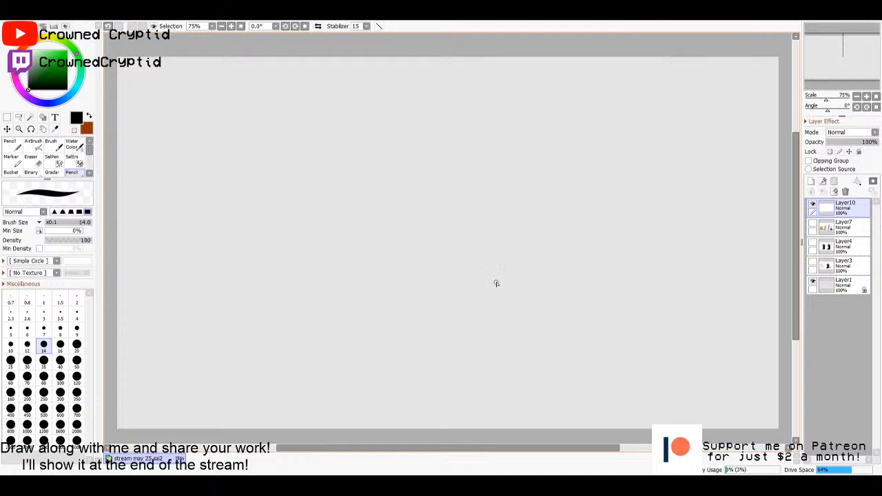
pyautogui.moveTo(795, 253); pyautogui.dragTo(796, 257)
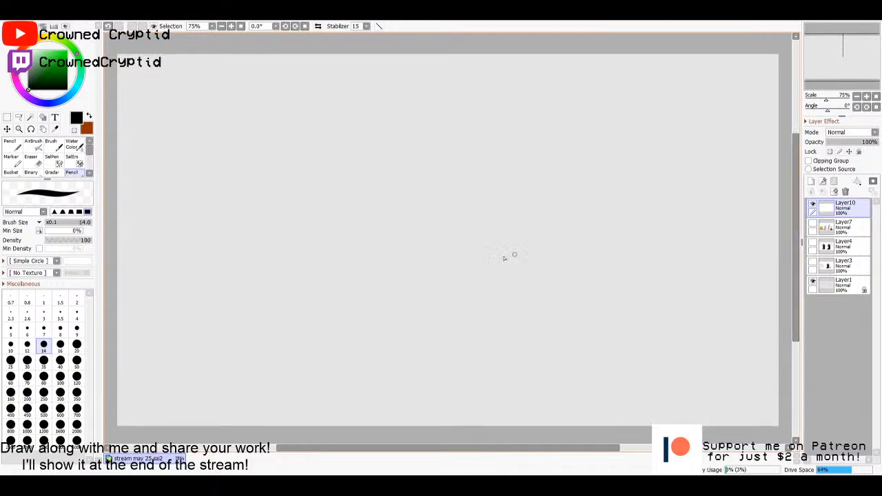
pyautogui.moveTo(60, 70); pyautogui.dragTo(27, 91)
# - Draw a cartoon plant mid-canvas with a round head, long snout, two dot eyes, a stem with two leaves, and a solid black snout tip
pyautogui.moveTo(449, 200)
pyautogui.mouseDown()
pyautogui.moveTo(424, 186)
pyautogui.moveTo(394, 216)
pyautogui.moveTo(429, 254)
pyautogui.moveTo(455, 230)
pyautogui.moveTo(508, 227)
pyautogui.moveTo(488, 188)
pyautogui.moveTo(431, 199)
pyautogui.mouseUp()
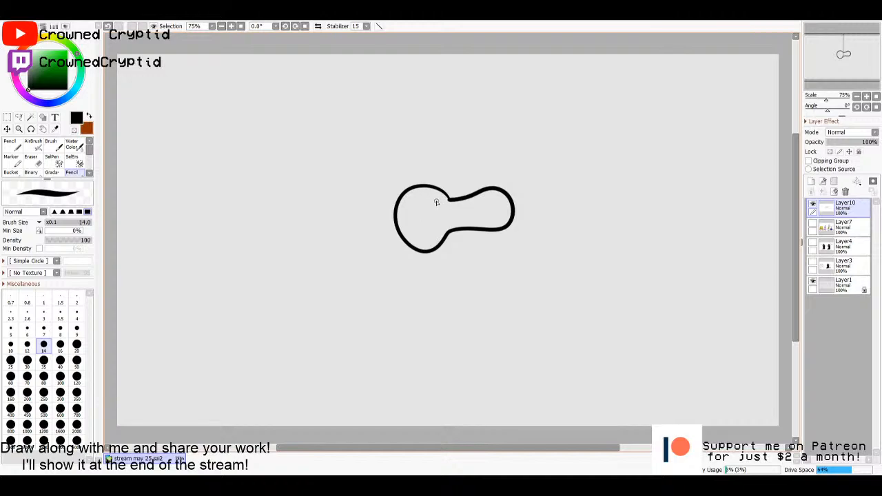
pyautogui.click(438, 199)
pyautogui.click(419, 199)
pyautogui.moveTo(425, 252)
pyautogui.mouseDown()
pyautogui.moveTo(427, 316)
pyautogui.moveTo(450, 283)
pyautogui.moveTo(450, 317)
pyautogui.moveTo(397, 321)
pyautogui.moveTo(428, 321)
pyautogui.mouseUp()
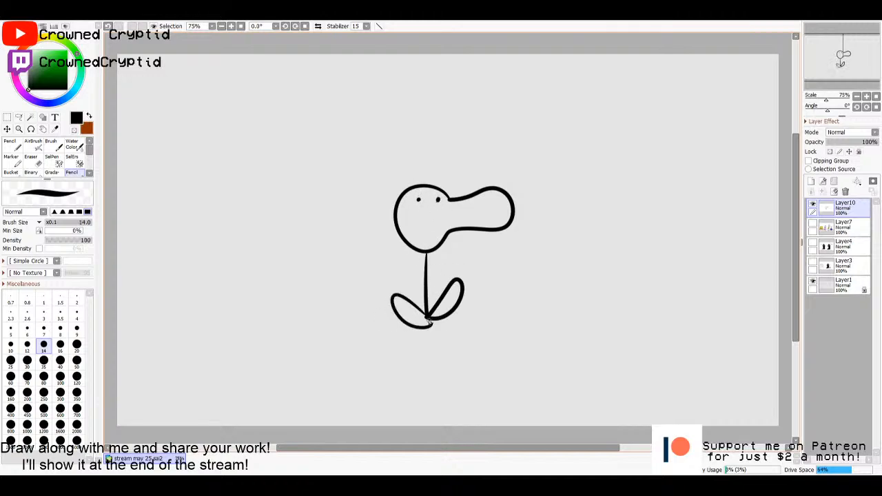
pyautogui.moveTo(504, 197)
pyautogui.mouseDown()
pyautogui.moveTo(495, 209)
pyautogui.moveTo(508, 220)
pyautogui.moveTo(504, 197)
pyautogui.moveTo(501, 215)
pyautogui.mouseUp()
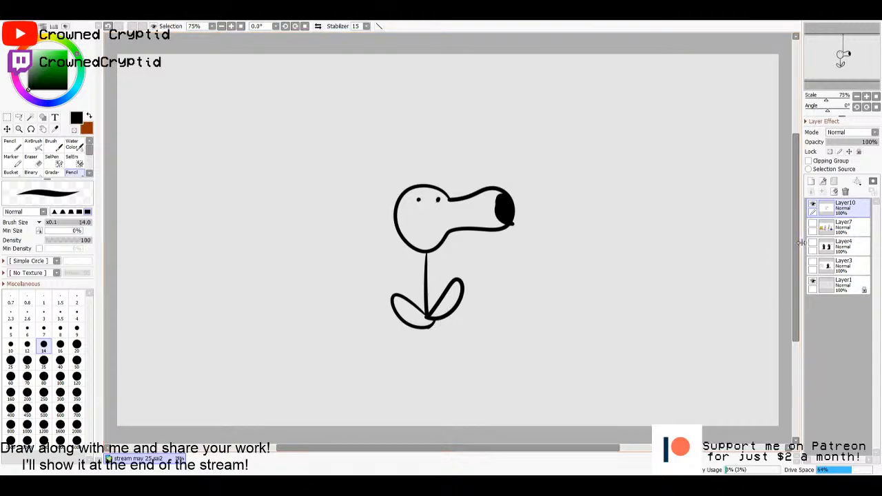
# - Add a new empty layer directly below the plant's line art and make the line art's Layer10 active again
pyautogui.click(843, 227)
pyautogui.click(811, 182)
pyautogui.click(841, 212)
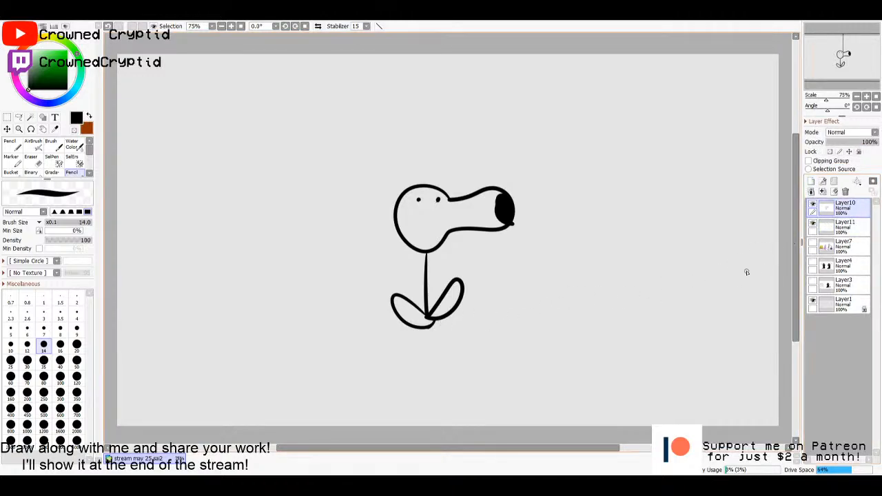
# - Select the enclosed areas of the plant's head and both leaves with the Magic Wand
pyautogui.press('w')
pyautogui.click(446, 242)
pyautogui.keyDown('shift'); pyautogui.click(438, 306); pyautogui.keyUp('shift')
pyautogui.click(415, 315)
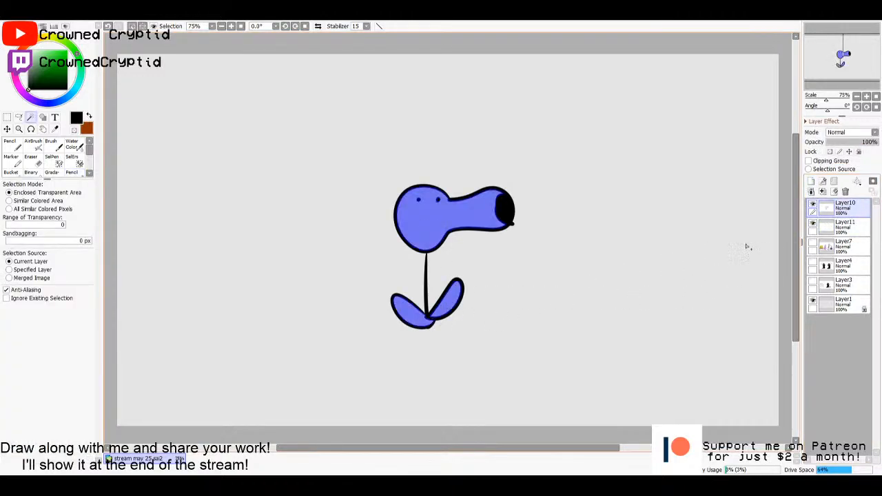
# - Fill the selected head and leaves with light yellow-green on Layer11, beneath the line art
pyautogui.click(842, 228)
pyautogui.press('g')
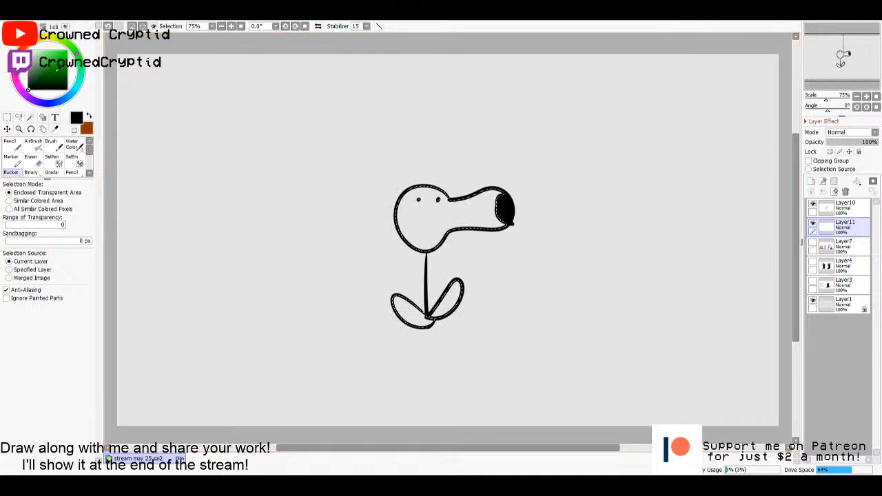
pyautogui.moveTo(67, 66); pyautogui.dragTo(40, 49)
pyautogui.click(68, 46)
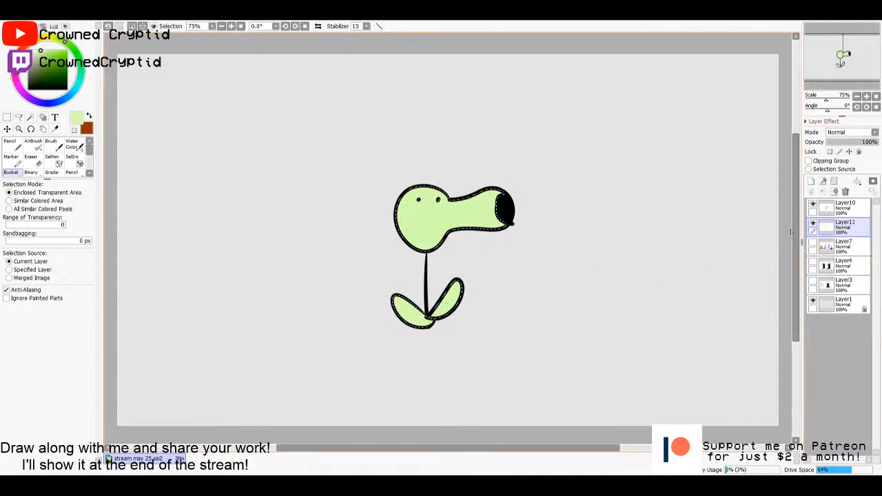
# - Clear the selection around the coloured plant and make the line art's Layer10 active
pyautogui.press('m')
pyautogui.click(714, 286)
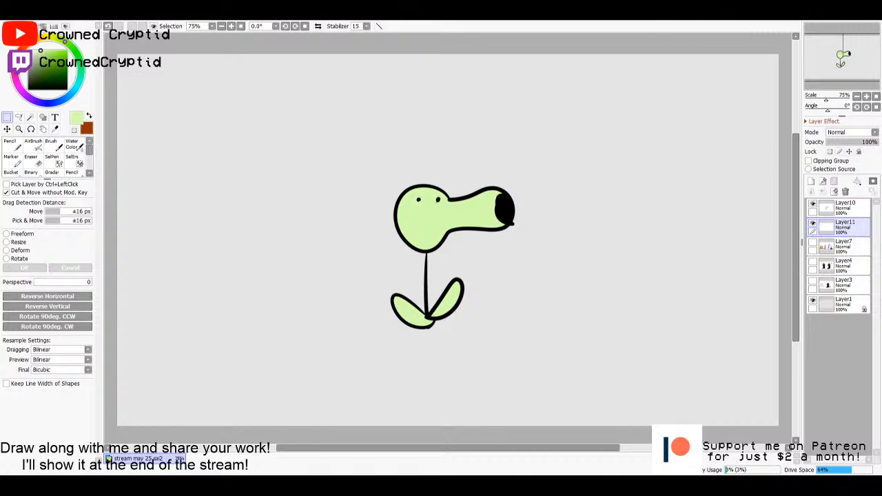
pyautogui.click(823, 206)
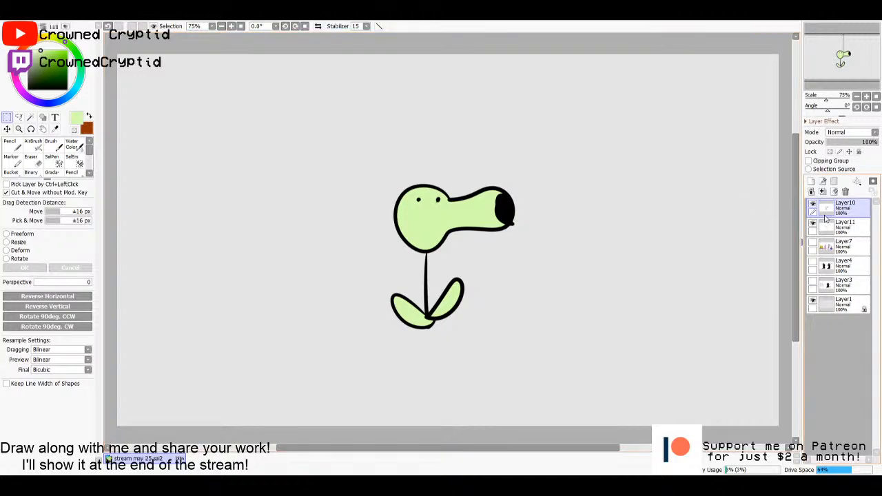
# - Merge the plant's line art with its colour layer and move the whole plant to the left side of the canvas
pyautogui.click(824, 193)
pyautogui.moveTo(579, 250)
pyautogui.mouseDown()
pyautogui.moveTo(420, 283)
pyautogui.moveTo(377, 264)
pyautogui.mouseUp()
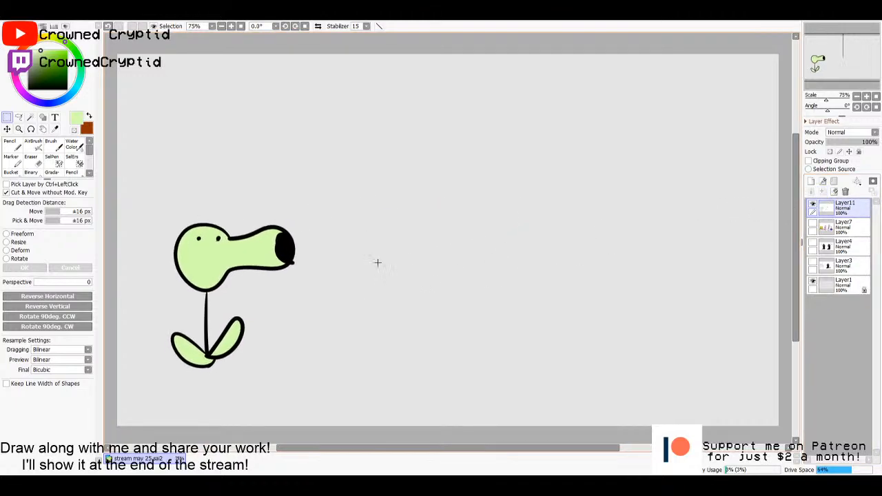
# - Outline a new character's pot-shaped hat with its handle, the head and a wavy beard beside the plant, using a black size 10 Pencil
pyautogui.press('n')
pyautogui.moveTo(62, 74); pyautogui.dragTo(28, 91)
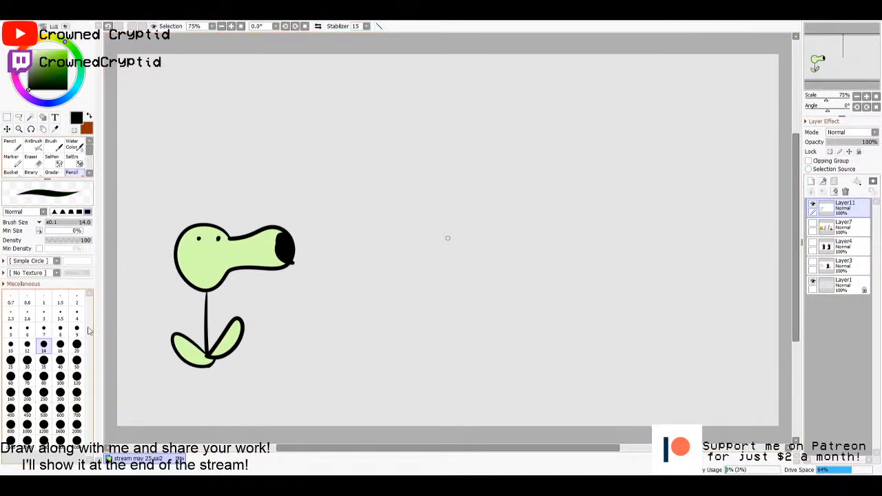
pyautogui.click(10, 350)
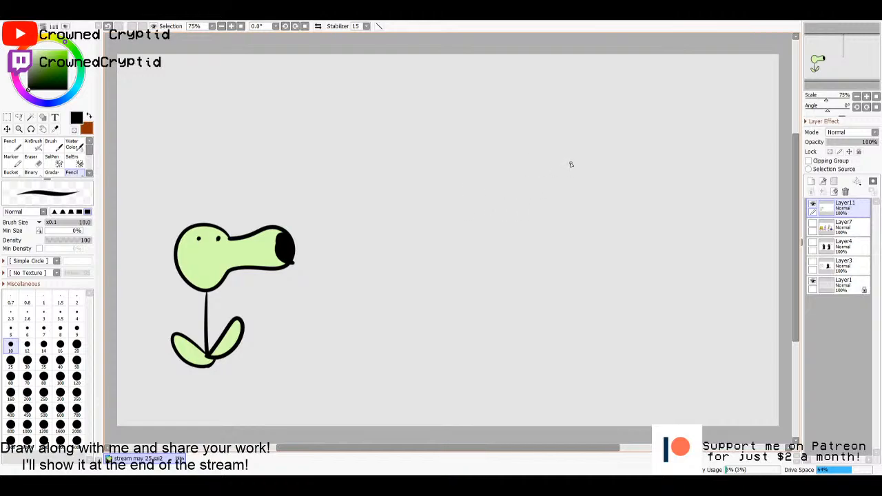
pyautogui.moveTo(570, 163); pyautogui.dragTo(416, 210)
pyautogui.moveTo(571, 163)
pyautogui.mouseDown()
pyautogui.moveTo(550, 119)
pyautogui.moveTo(463, 141)
pyautogui.moveTo(469, 193)
pyautogui.moveTo(457, 243)
pyautogui.moveTo(458, 289)
pyautogui.mouseUp()
pyautogui.moveTo(570, 164)
pyautogui.mouseDown()
pyautogui.moveTo(601, 227)
pyautogui.moveTo(628, 255)
pyautogui.moveTo(626, 246)
pyautogui.moveTo(589, 292)
pyautogui.moveTo(563, 298)
pyautogui.moveTo(534, 301)
pyautogui.moveTo(495, 288)
pyautogui.moveTo(494, 259)
pyautogui.moveTo(506, 248)
pyautogui.moveTo(602, 228)
pyautogui.mouseUp()
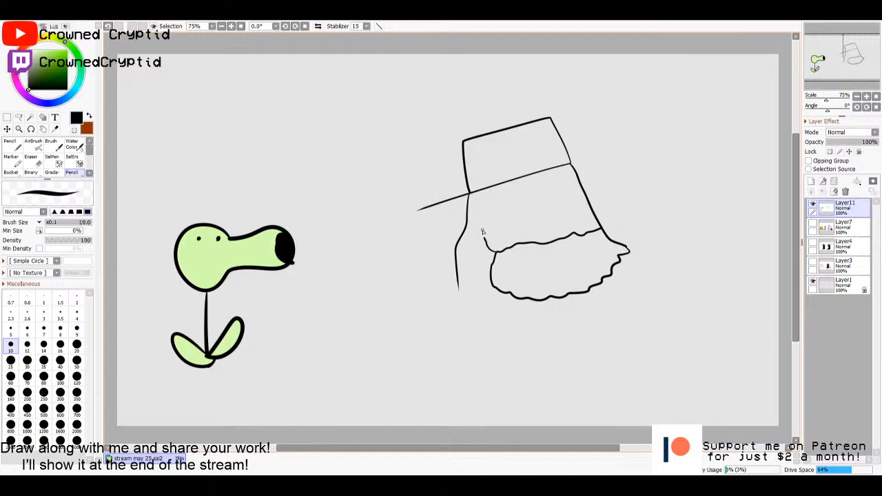
# - Draw the wavy hair behind the face, a hooked nose and two oval eyes, undoing the strokes that miss
pyautogui.moveTo(482, 232); pyautogui.dragTo(475, 192)
pyautogui.moveTo(458, 287)
pyautogui.mouseDown()
pyautogui.moveTo(467, 300)
pyautogui.moveTo(501, 294)
pyautogui.mouseUp()
pyautogui.moveTo(545, 206); pyautogui.dragTo(557, 222)
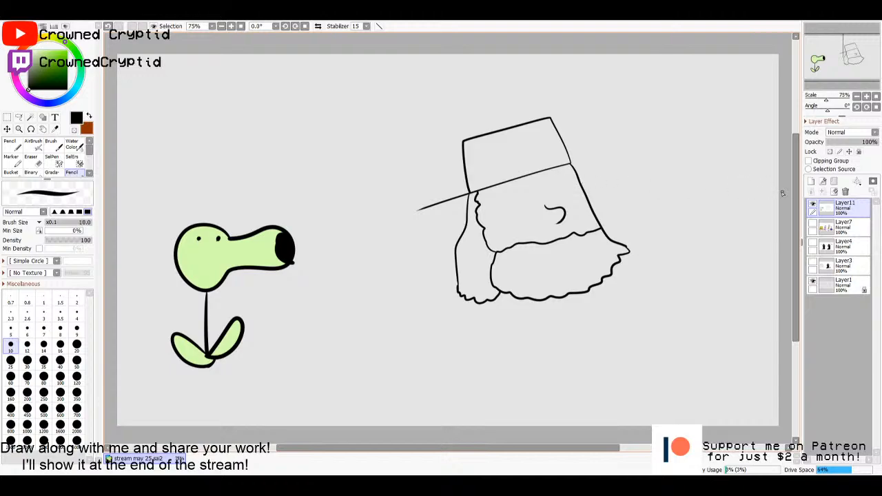
pyautogui.moveTo(521, 188); pyautogui.dragTo(535, 200)
pyautogui.hotkey('ctrl', 'z')
pyautogui.hotkey('ctrl', 'z')
pyautogui.moveTo(598, 169); pyautogui.dragTo(588, 183)
pyautogui.hotkey('ctrl', 'z')
# - Add a new empty layer directly below the line art and make the line art's Layer11 active again
pyautogui.click(833, 226)
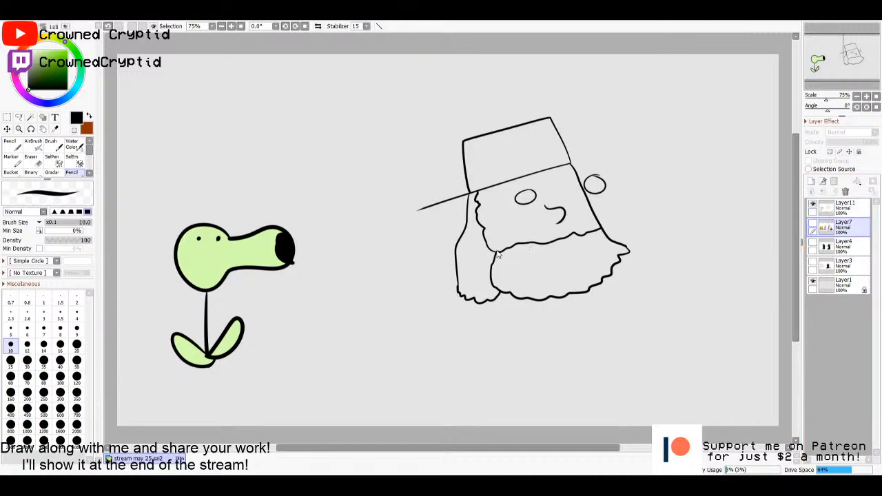
pyautogui.click(811, 182)
pyautogui.click(837, 208)
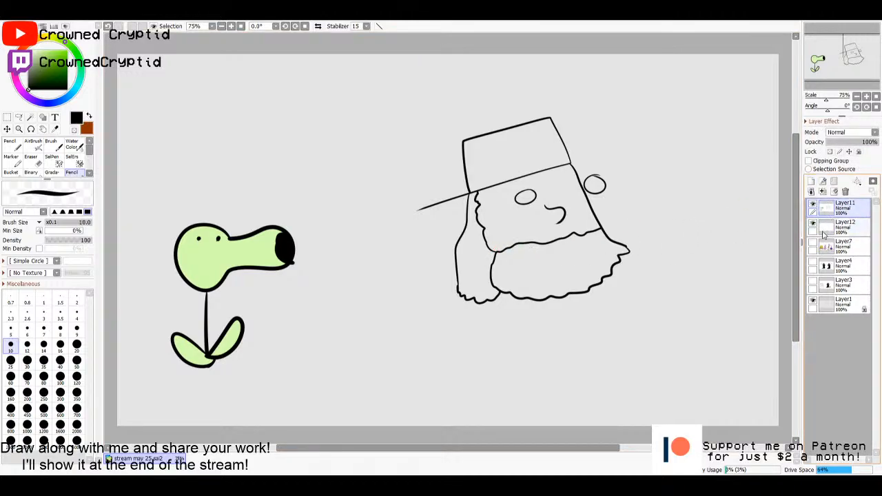
# - Draw a curved mouth line with a short crease at its end inside the beard on Layer11
pyautogui.press('ctrl')
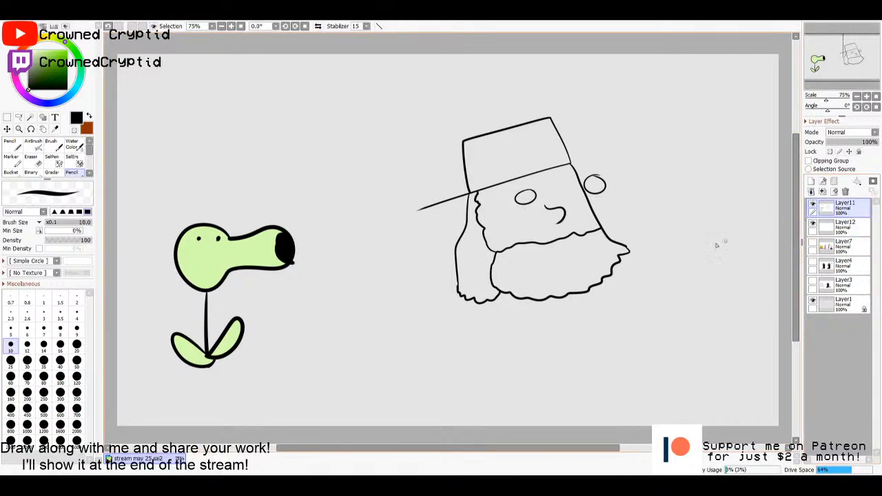
pyautogui.moveTo(584, 260)
pyautogui.mouseDown()
pyautogui.moveTo(523, 251)
pyautogui.moveTo(526, 272)
pyautogui.mouseUp()
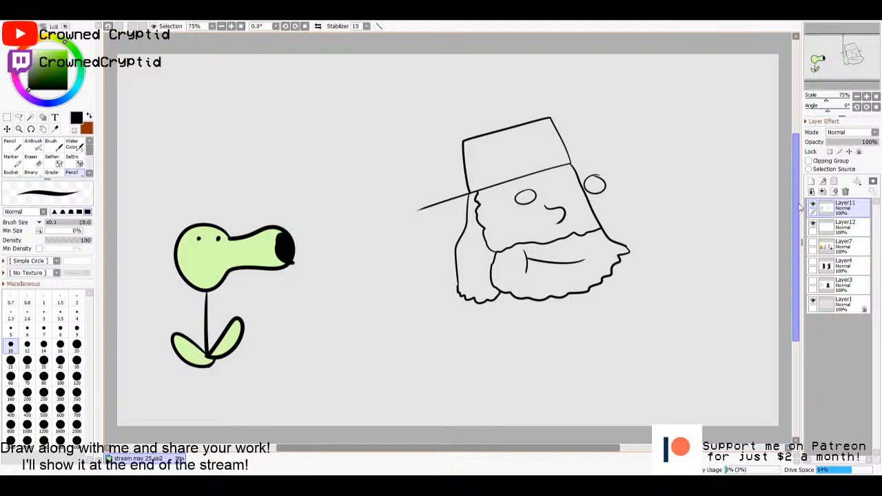
pyautogui.click(836, 219)
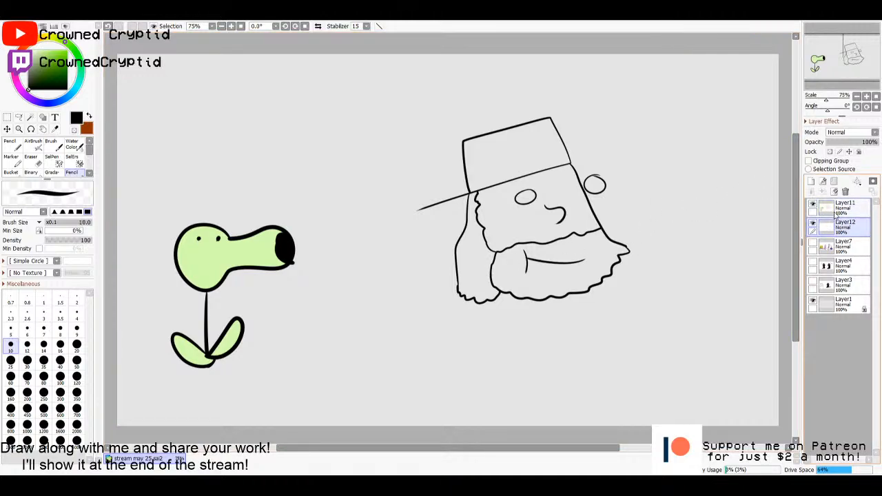
pyautogui.click(835, 213)
pyautogui.click(835, 219)
pyautogui.click(835, 212)
pyautogui.click(834, 219)
pyautogui.click(835, 212)
pyautogui.click(835, 219)
pyautogui.click(834, 213)
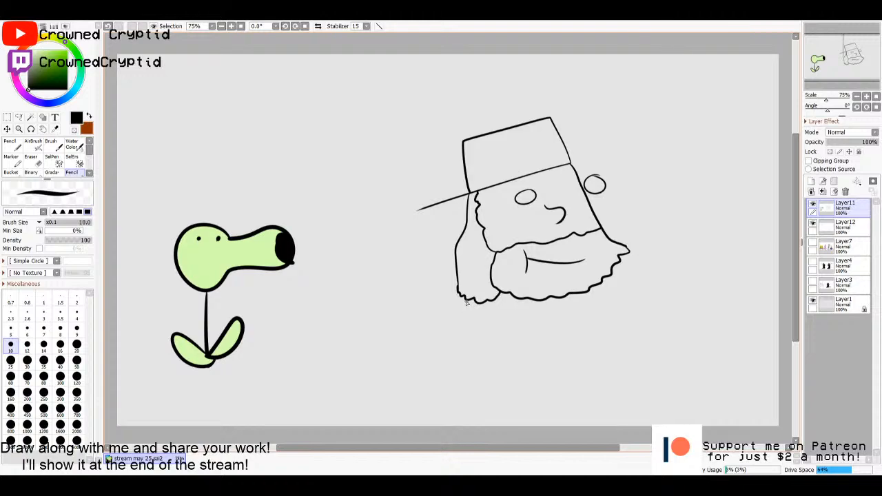
# - Draw the shirt sleeves, torso sides and both arms running down to the canvas's lower edge
pyautogui.moveTo(466, 303)
pyautogui.mouseDown()
pyautogui.moveTo(447, 353)
pyautogui.moveTo(485, 358)
pyautogui.moveTo(493, 316)
pyautogui.mouseUp()
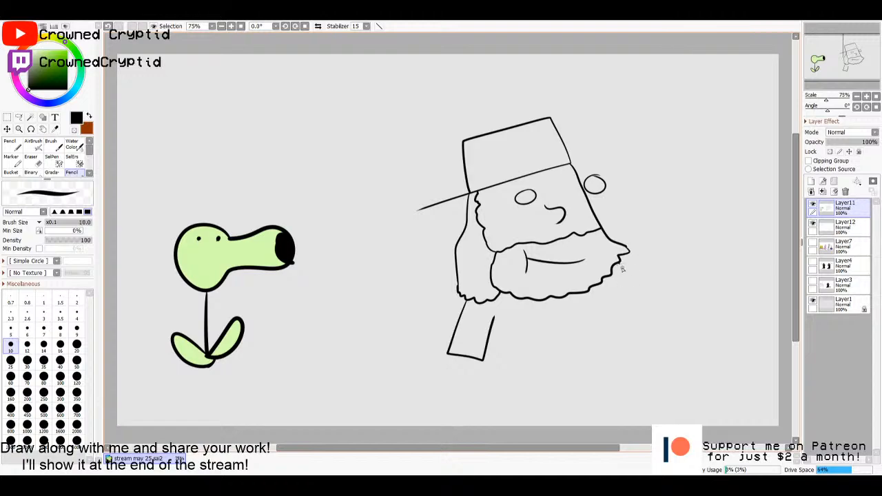
pyautogui.moveTo(620, 266)
pyautogui.mouseDown()
pyautogui.moveTo(635, 328)
pyautogui.moveTo(639, 469)
pyautogui.mouseUp()
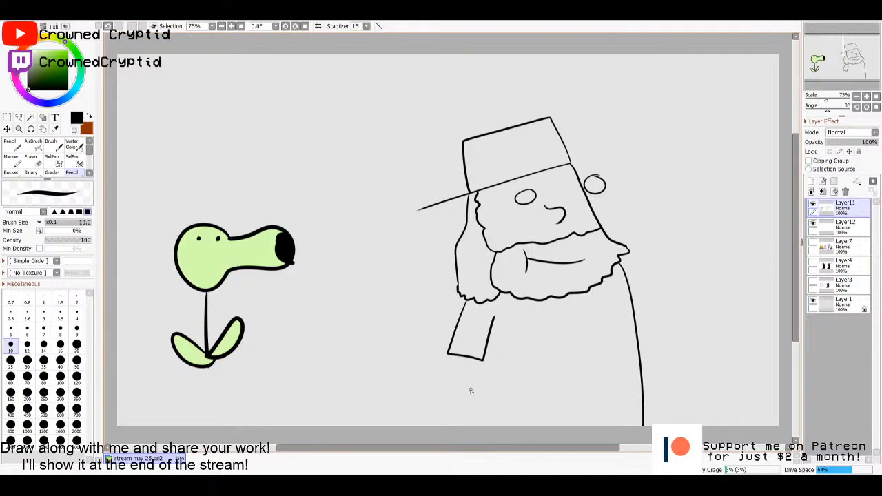
pyautogui.moveTo(450, 356); pyautogui.dragTo(438, 426)
pyautogui.moveTo(485, 360); pyautogui.dragTo(492, 426)
pyautogui.moveTo(629, 290)
pyautogui.mouseDown()
pyautogui.moveTo(658, 338)
pyautogui.moveTo(638, 345)
pyautogui.moveTo(678, 425)
pyautogui.mouseUp()
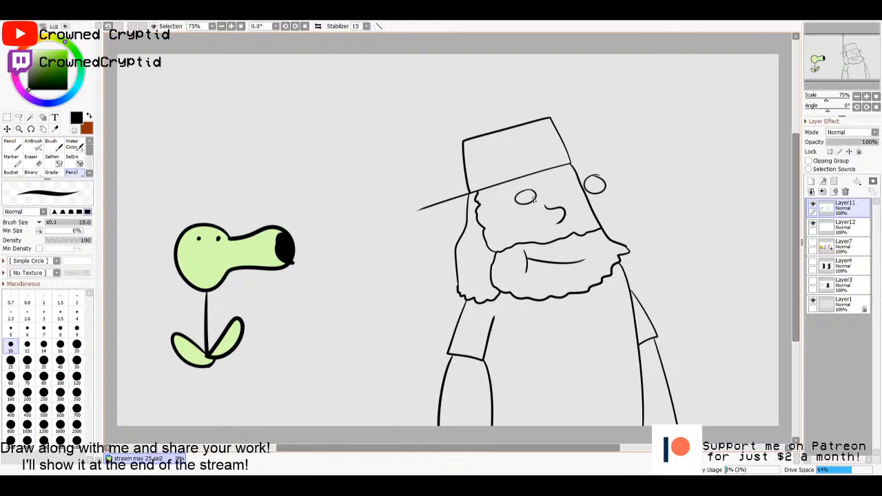
# - Dot the pupils in the eyes and draw one long thin brow line above both eyes
pyautogui.click(595, 184)
pyautogui.moveTo(603, 170); pyautogui.dragTo(554, 174)
# - Select the enclosed areas of the man's face and both arms on Layer11 with the Magic Wand
pyautogui.click(845, 230)
pyautogui.click(825, 209)
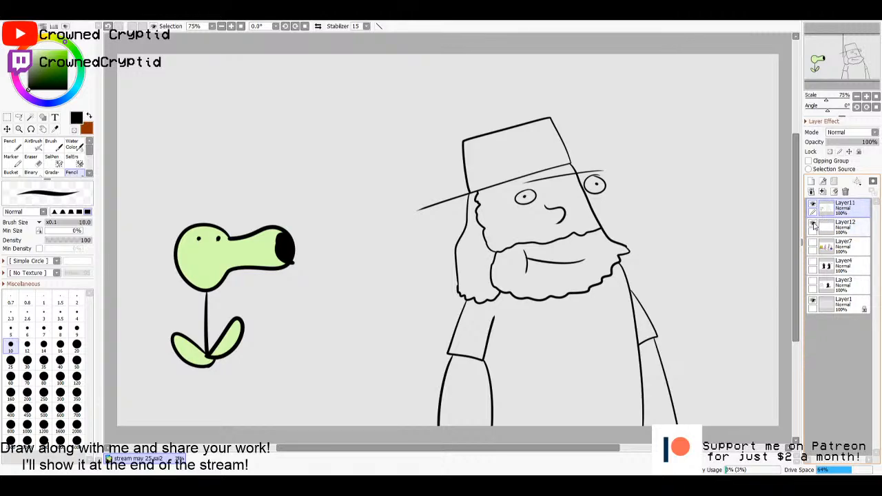
pyautogui.press('w')
pyautogui.click(523, 225)
pyautogui.click(469, 392)
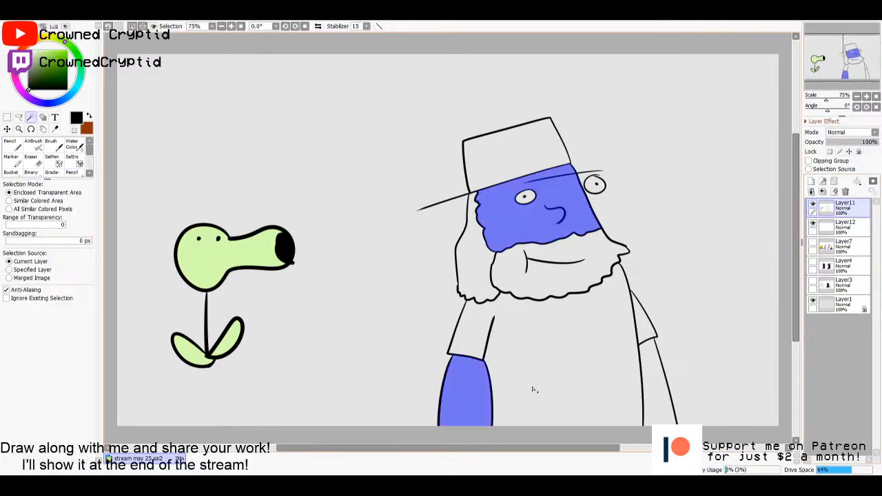
pyautogui.click(653, 388)
# - Fill the selected face and arms with light peach on Layer12 beneath the line art, and clear the selection
pyautogui.click(833, 231)
pyautogui.press('g')
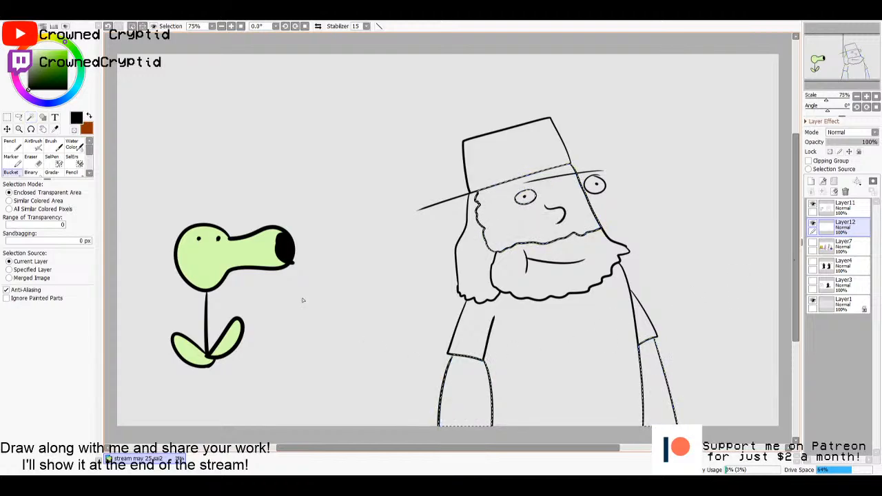
pyautogui.rightClick(241, 253)
pyautogui.moveTo(54, 37); pyautogui.dragTo(41, 39)
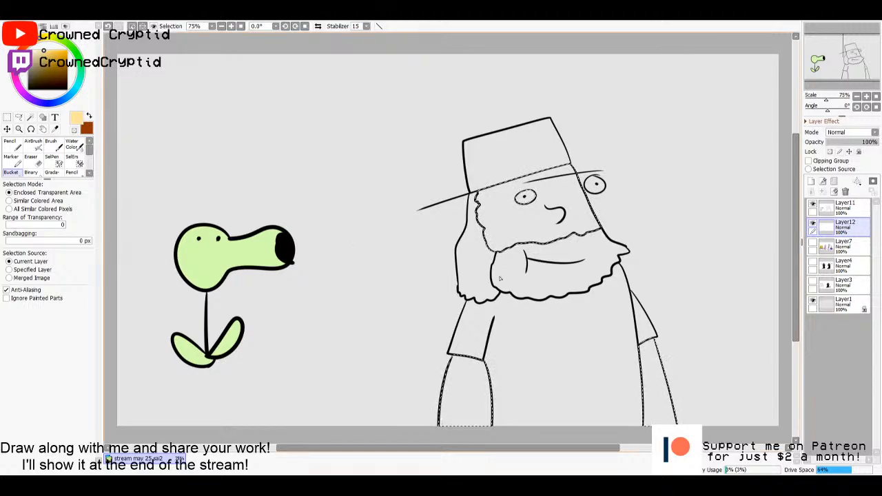
pyautogui.click(567, 274)
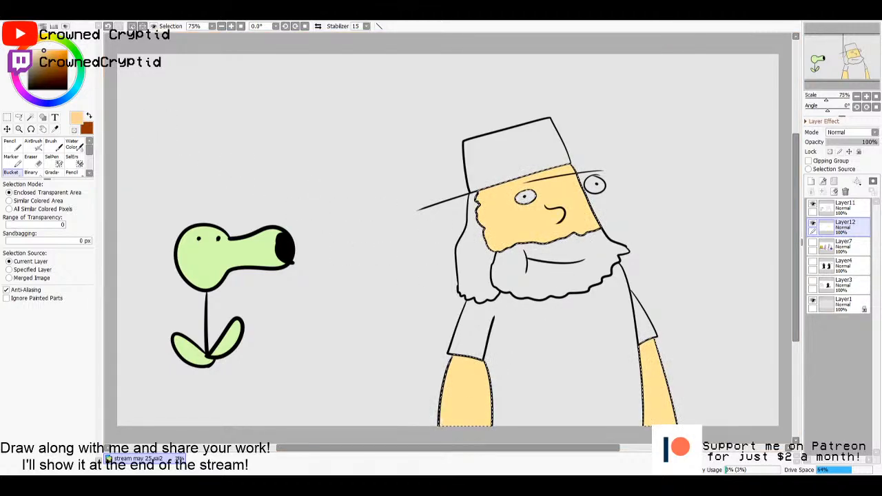
pyautogui.moveTo(58, 55); pyautogui.dragTo(37, 50)
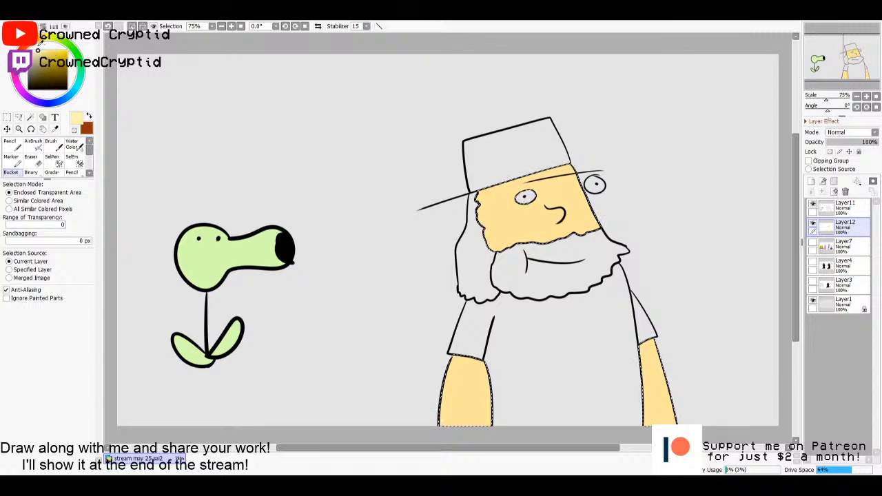
pyautogui.click(510, 222)
pyautogui.press('m')
pyautogui.click(671, 233)
# - Select the shirt and both sleeves on Layer11, fill them with near-white on Layer12 and clear the selection
pyautogui.click(843, 206)
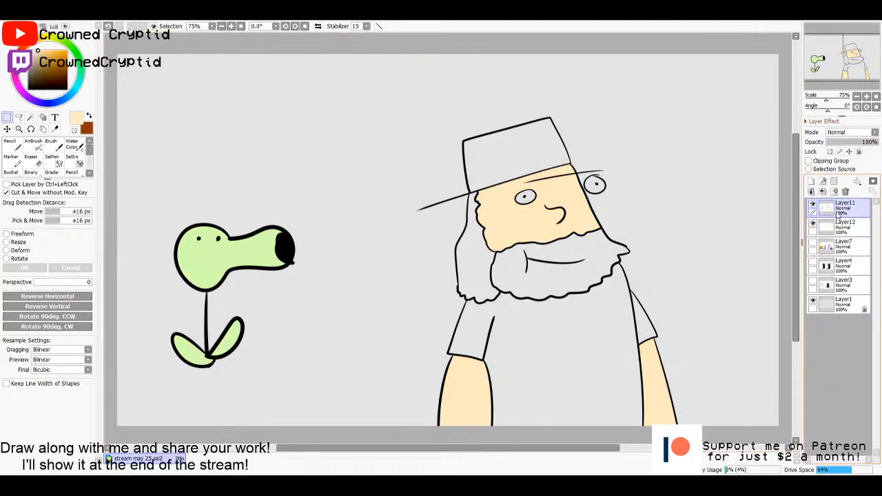
pyautogui.press('w')
pyautogui.click(587, 347)
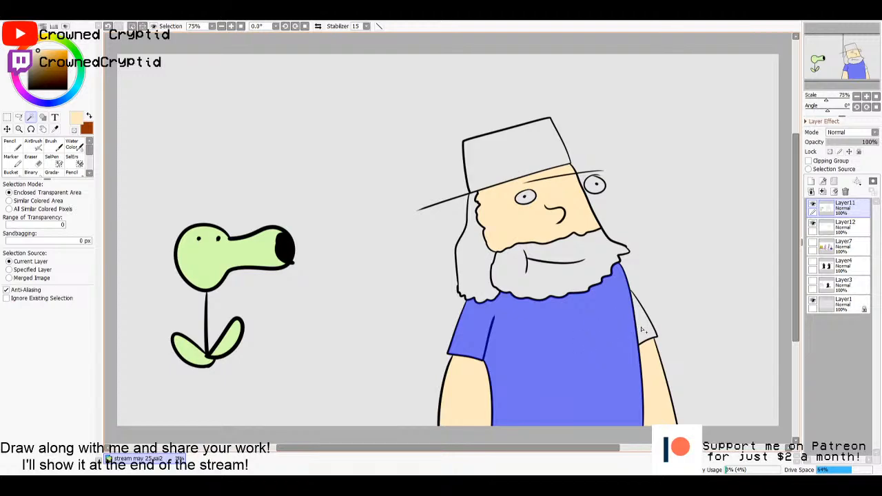
pyautogui.click(844, 225)
pyautogui.press('g')
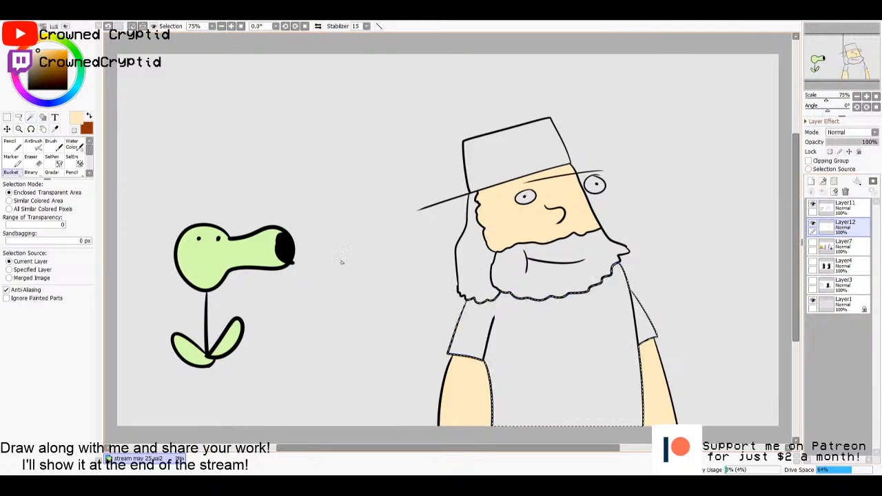
pyautogui.click(29, 53)
pyautogui.click(557, 350)
pyautogui.press('m')
pyautogui.hotkey('ctrl', 'd')
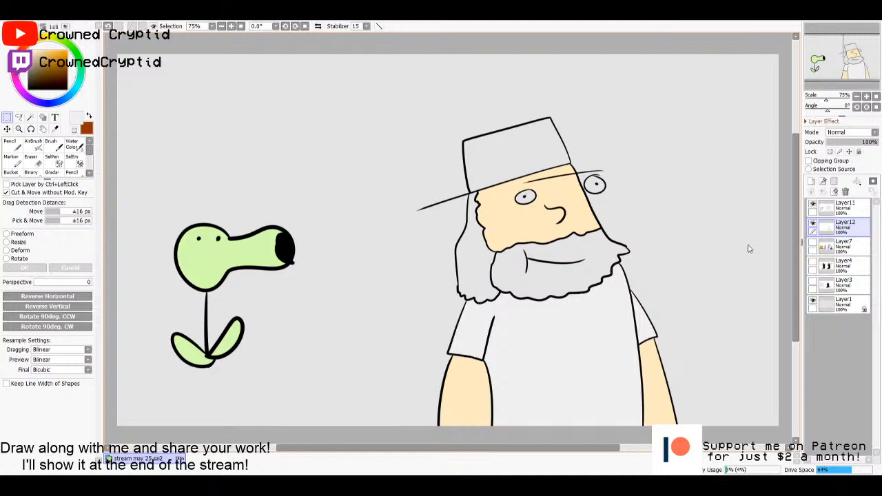
# - Select the hair and beard on Layer11, fill them with brown on Layer12 and clear the selection
pyautogui.click(844, 206)
pyautogui.press('w')
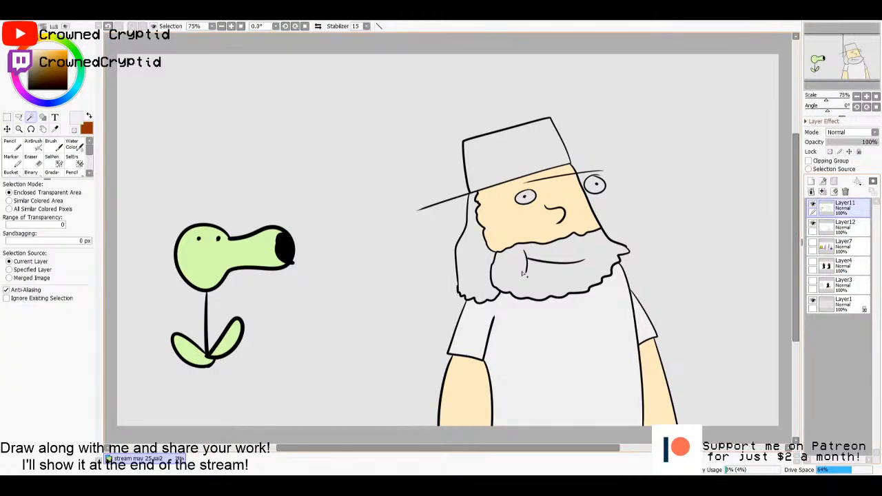
pyautogui.click(475, 268)
pyautogui.keyDown('shift'); pyautogui.click(544, 272); pyautogui.keyUp('shift')
pyautogui.click(844, 225)
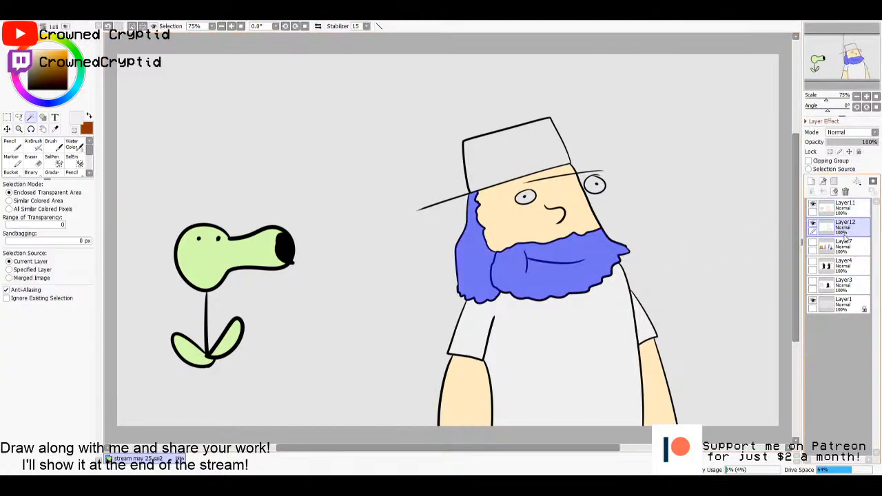
pyautogui.press('g')
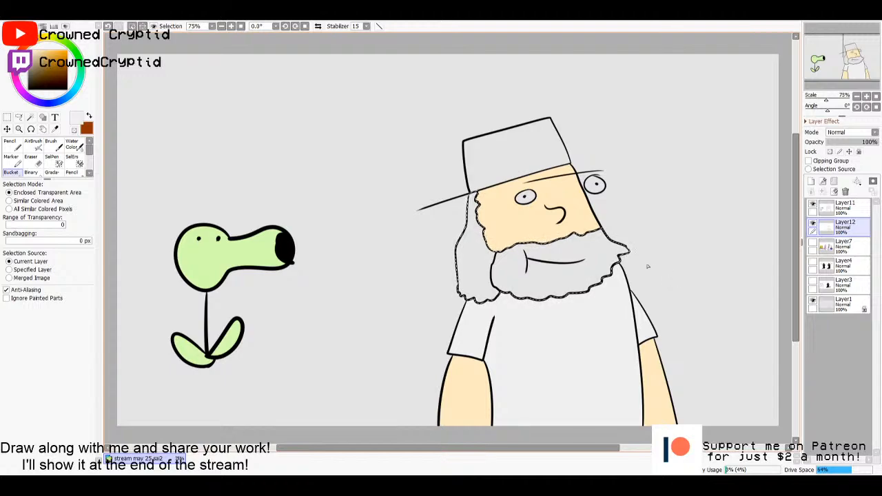
pyautogui.moveTo(60, 64); pyautogui.dragTo(66, 64)
pyautogui.click(549, 284)
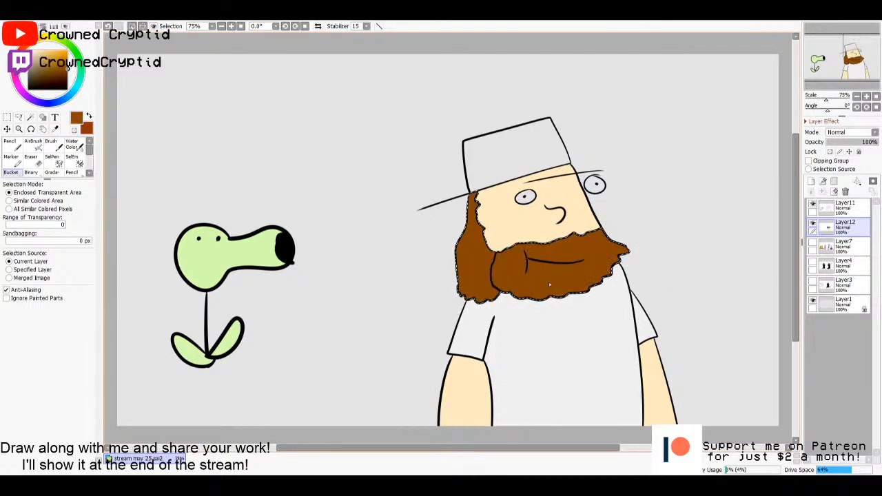
pyautogui.hotkey('ctrl', 'd')
pyautogui.press('m')
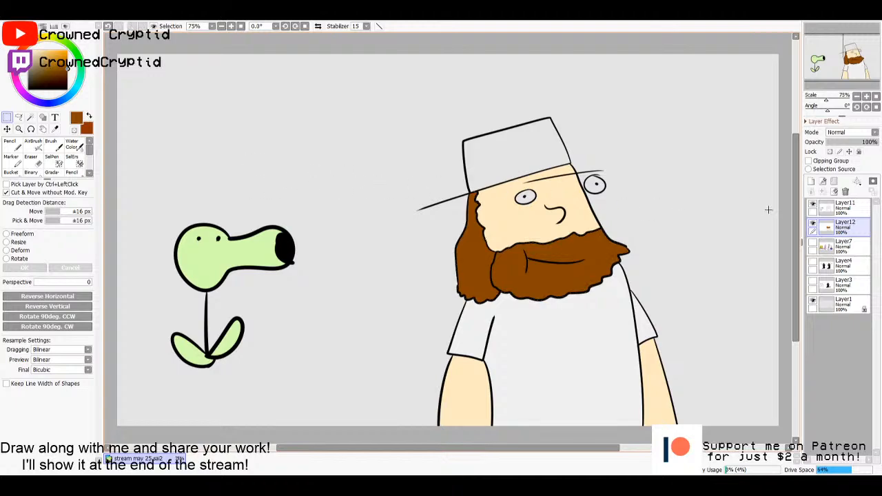
# - Select the enclosed area of the pot hat and fill it with medium grey on Layer12
pyautogui.press('w')
pyautogui.click(524, 152)
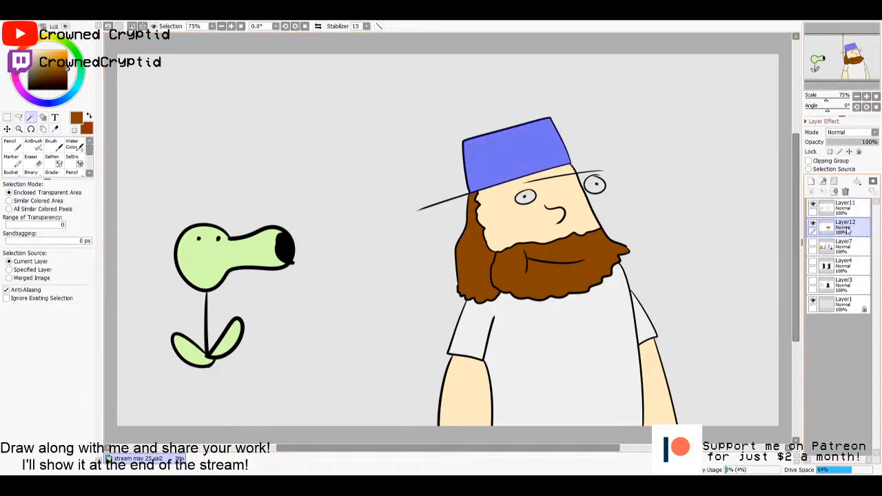
pyautogui.press('g')
pyautogui.click(32, 49)
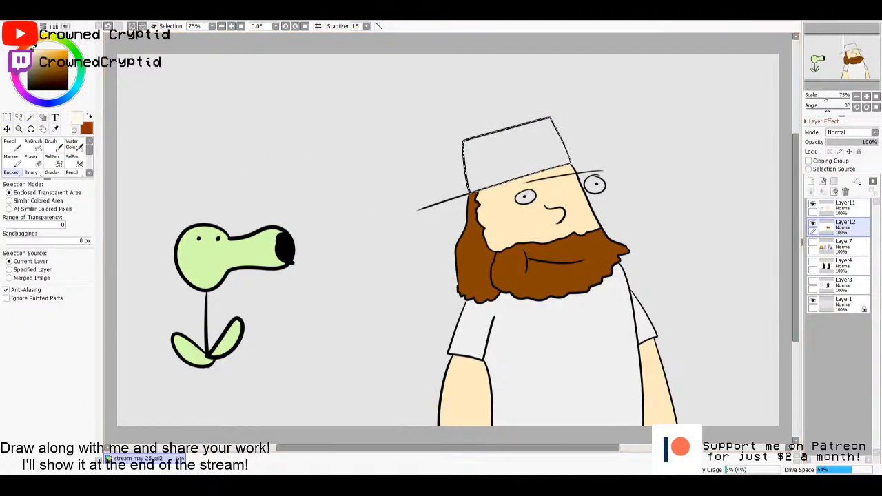
pyautogui.moveTo(32, 49); pyautogui.dragTo(28, 68)
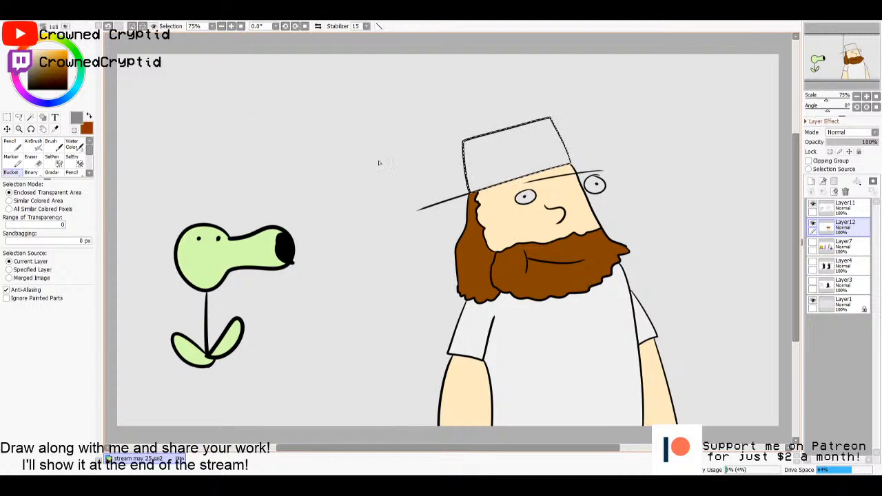
pyautogui.click(509, 148)
pyautogui.press('m')
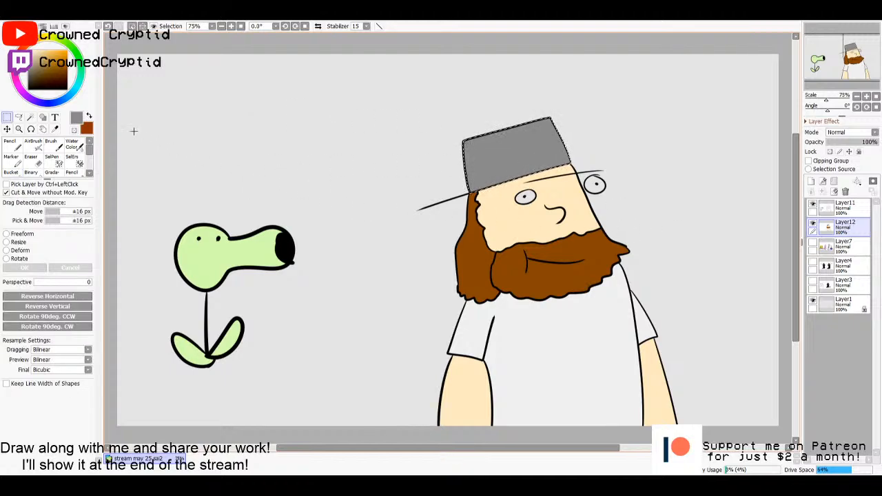
# - Paint small white highlights on the pot hat with the Pencil at size 16 and clear the selection
pyautogui.press('n')
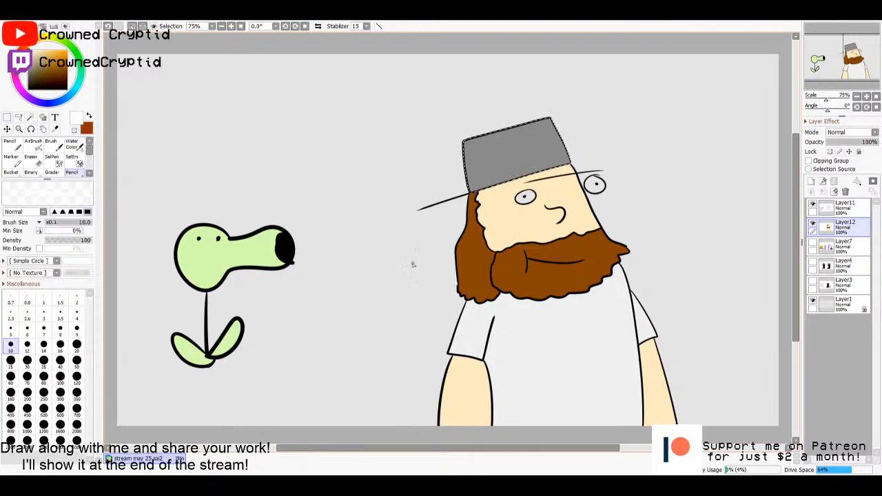
pyautogui.press(']')
pyautogui.press(']')
pyautogui.press(']')
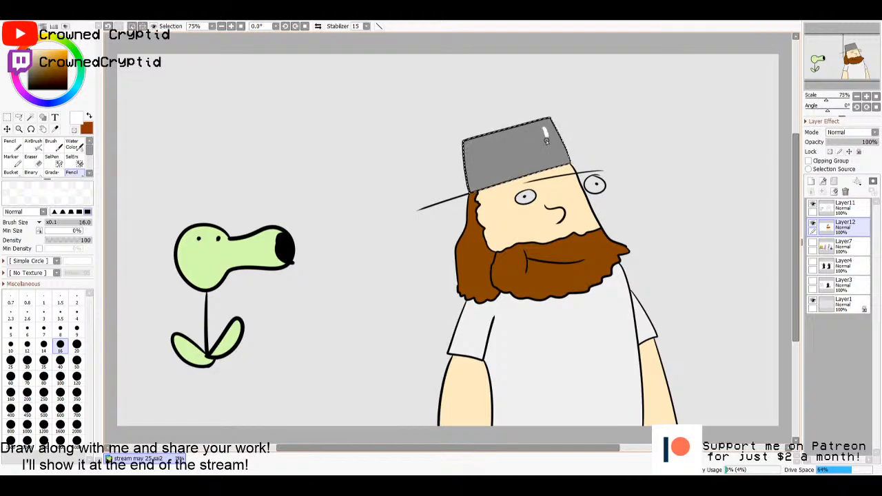
pyautogui.moveTo(551, 157); pyautogui.dragTo(490, 169)
pyautogui.moveTo(506, 140); pyautogui.dragTo(482, 145)
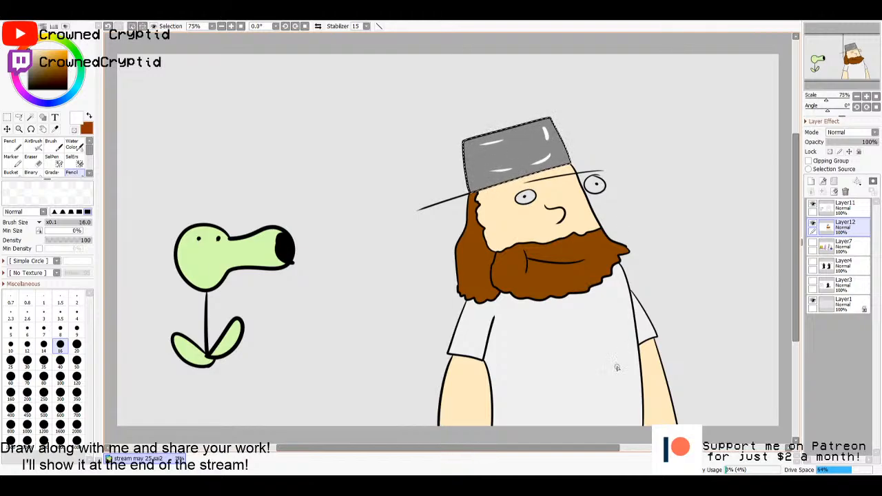
pyautogui.press('m')
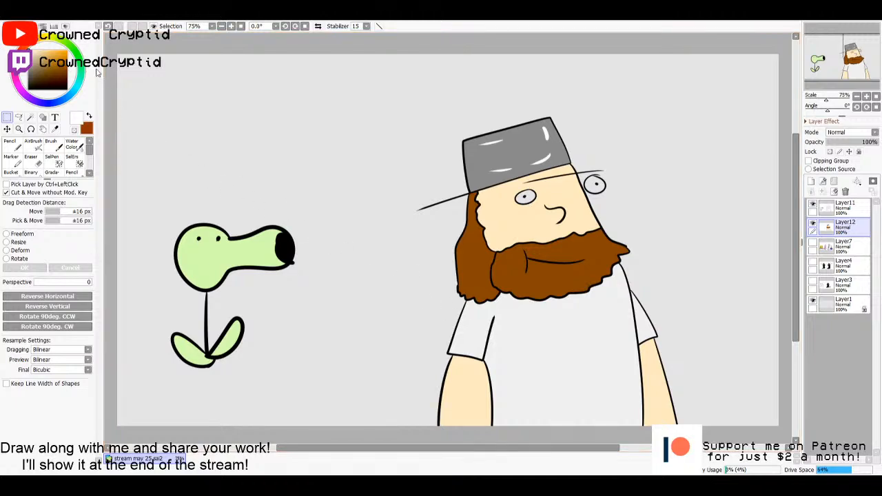
# - Draw orange-brown wavy stains and small dots across the front of the shirt on Layer12
pyautogui.click(70, 53)
pyautogui.press('n')
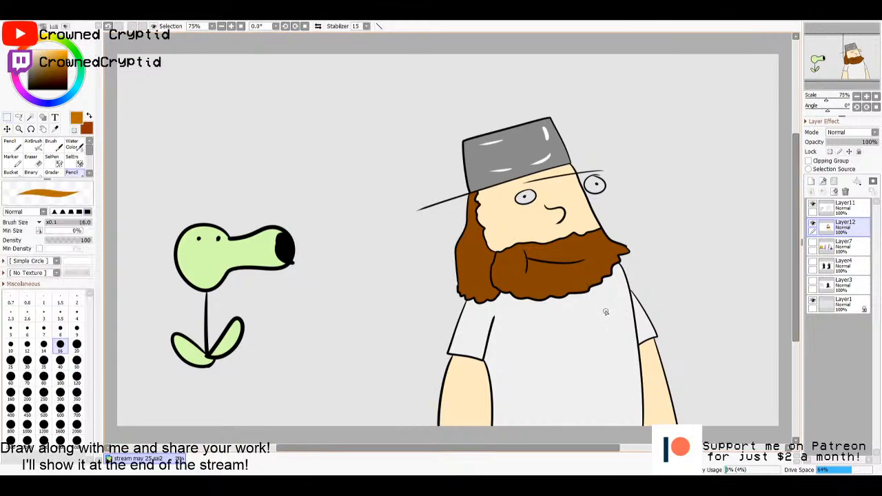
pyautogui.moveTo(505, 352); pyautogui.dragTo(535, 383)
pyautogui.click(535, 359)
pyautogui.click(527, 330)
pyautogui.moveTo(603, 413); pyautogui.dragTo(628, 384)
pyautogui.click(610, 381)
pyautogui.click(580, 390)
pyautogui.moveTo(619, 290); pyautogui.dragTo(612, 324)
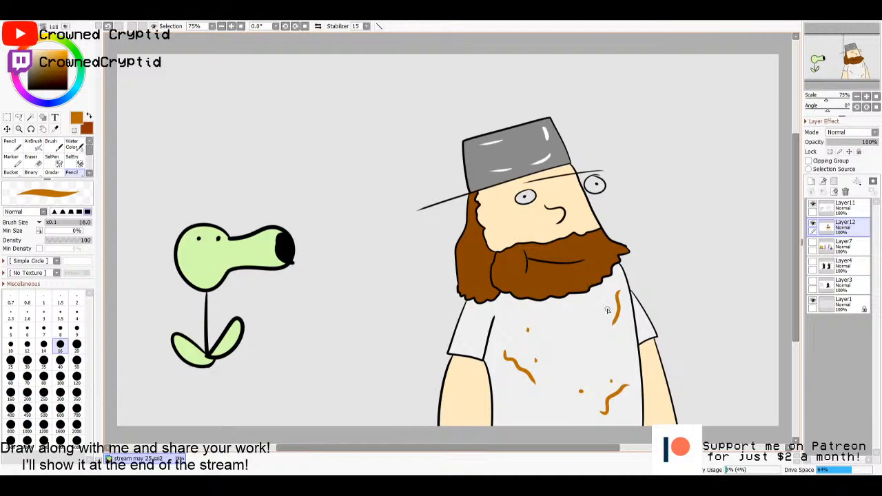
pyautogui.click(601, 337)
# - Select the enclosed areas of both of the man's eyes using the line art on Layer11
pyautogui.click(836, 209)
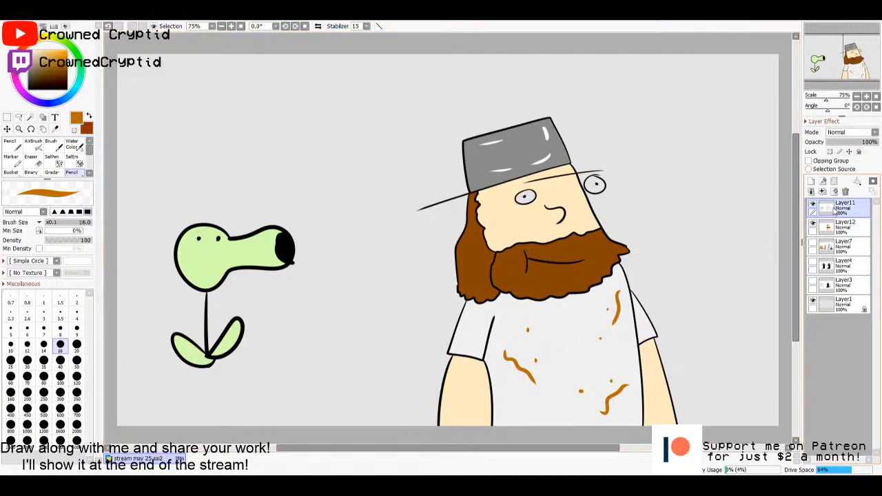
pyautogui.click(830, 232)
pyautogui.click(832, 212)
pyautogui.click(834, 227)
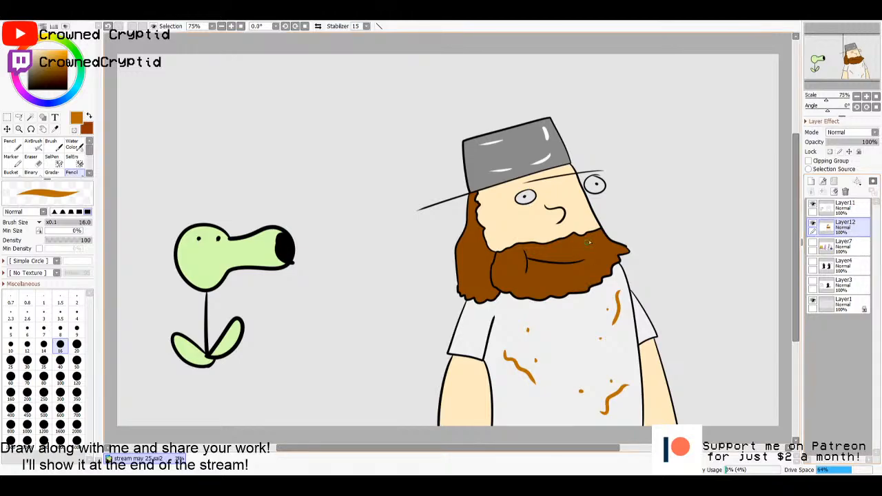
pyautogui.click(837, 207)
pyautogui.press('w')
pyautogui.click(595, 184)
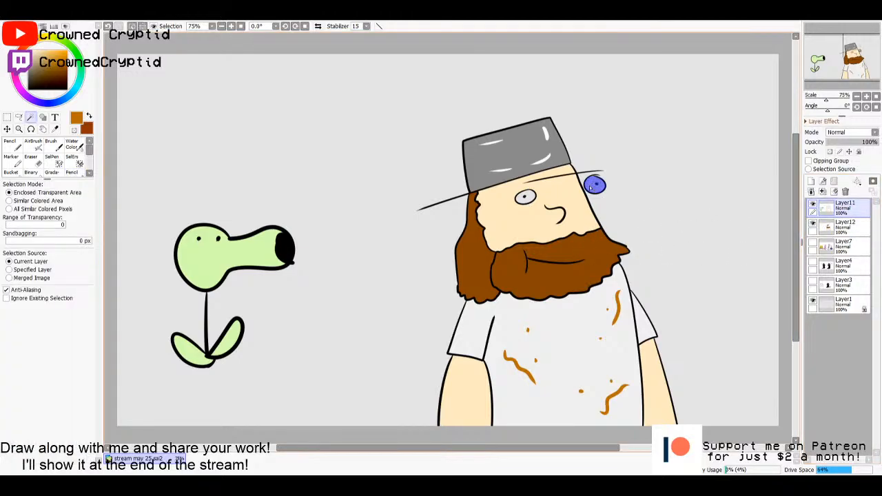
pyautogui.click(525, 197)
# - Fill both selected eyes with white on Layer12 and clear the selection
pyautogui.click(819, 231)
pyautogui.press('g')
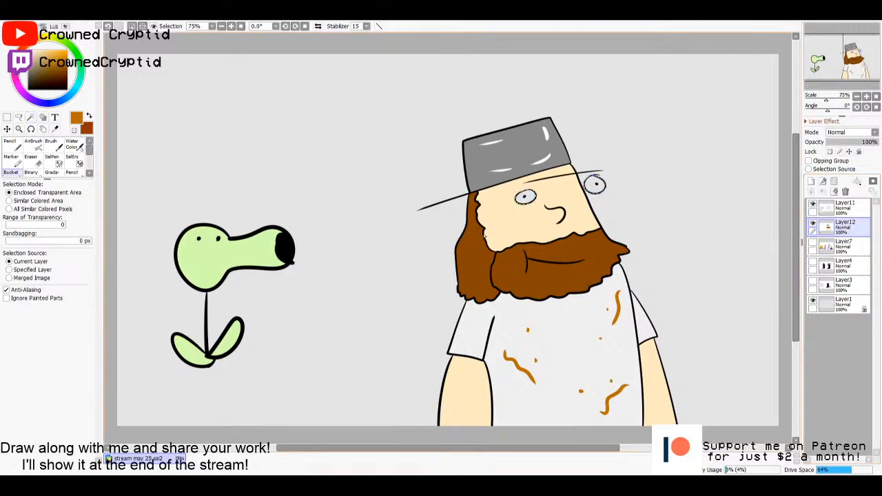
pyautogui.click(29, 51)
pyautogui.click(522, 197)
pyautogui.click(597, 188)
pyautogui.press('m')
pyautogui.click(653, 239)
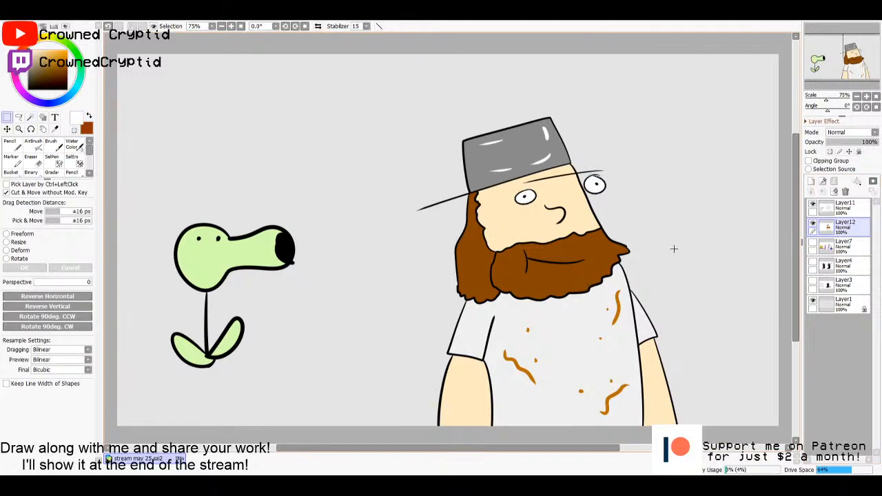
# - Merge the Layer11 line art down into the colour layer Layer12
pyautogui.click(843, 208)
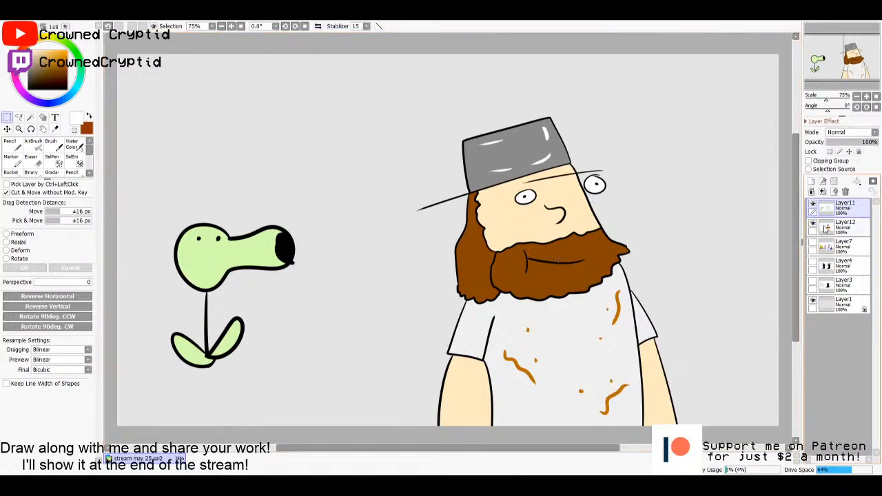
pyautogui.click(831, 228)
pyautogui.click(842, 207)
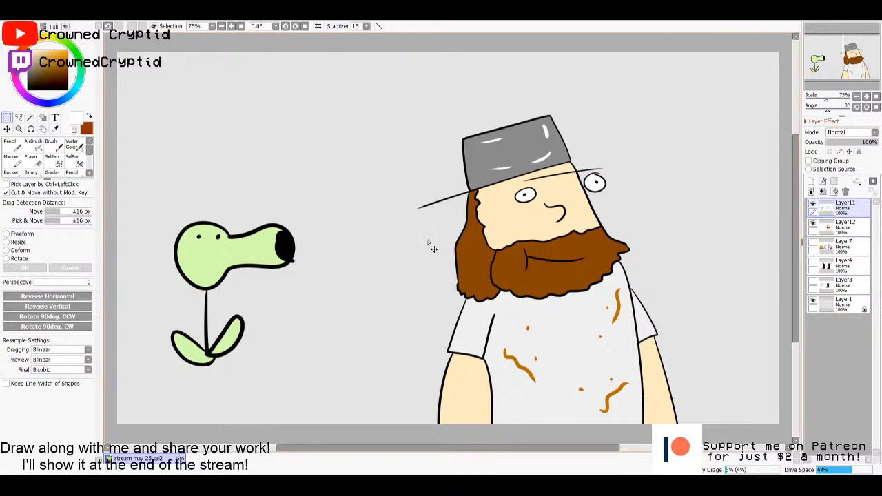
pyautogui.click(847, 233)
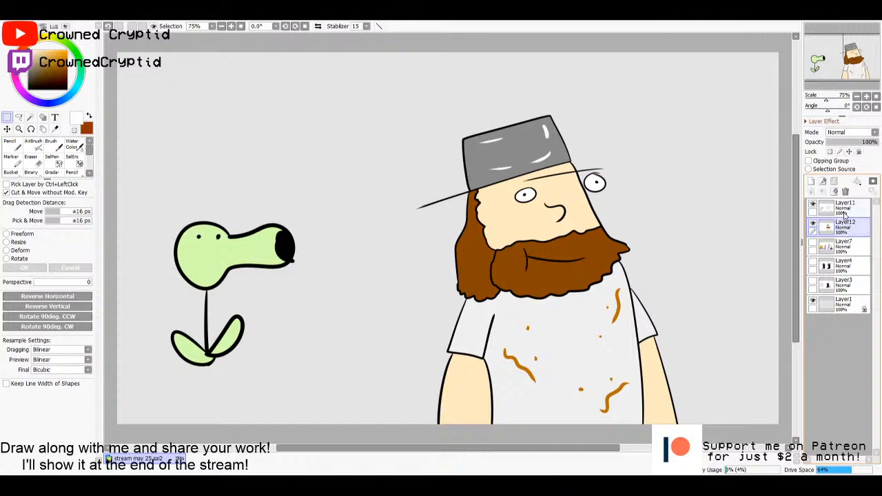
pyautogui.click(839, 205)
pyautogui.click(822, 194)
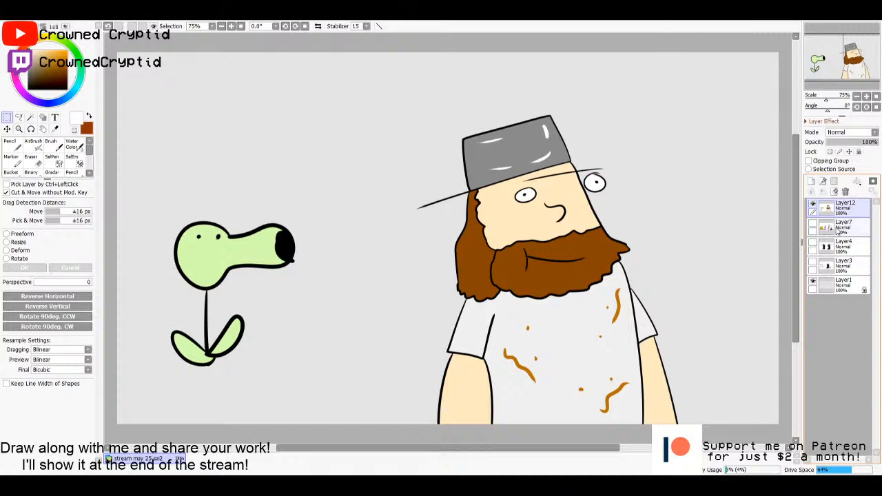
# - Hide Layer12 and add a blank layer above it for the next drawing
pyautogui.click(812, 204)
pyautogui.click(811, 181)
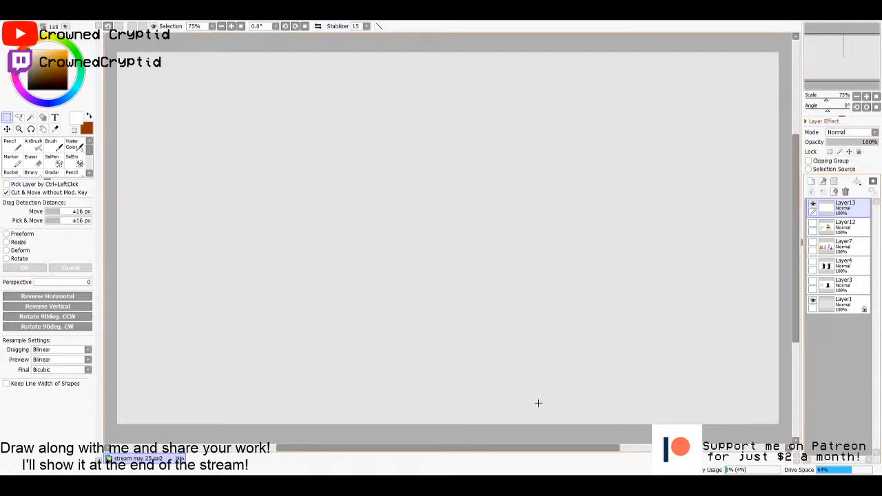
# - Set black as the drawing colour and orange as the secondary colour, and reduce the Pencil size to 10
pyautogui.click(28, 88)
pyautogui.press('x')
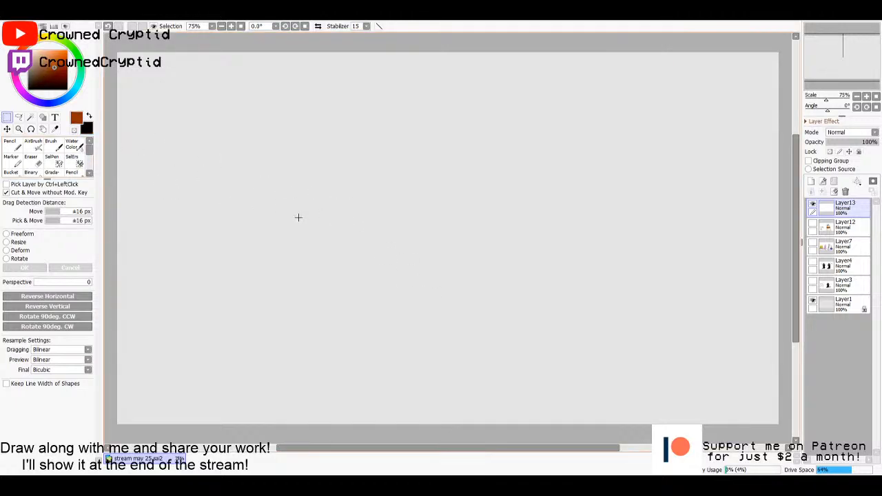
pyautogui.click(29, 89)
pyautogui.click(67, 53)
pyautogui.press('x')
pyautogui.press('x')
pyautogui.press('x')
pyautogui.press('x')
pyautogui.press('x')
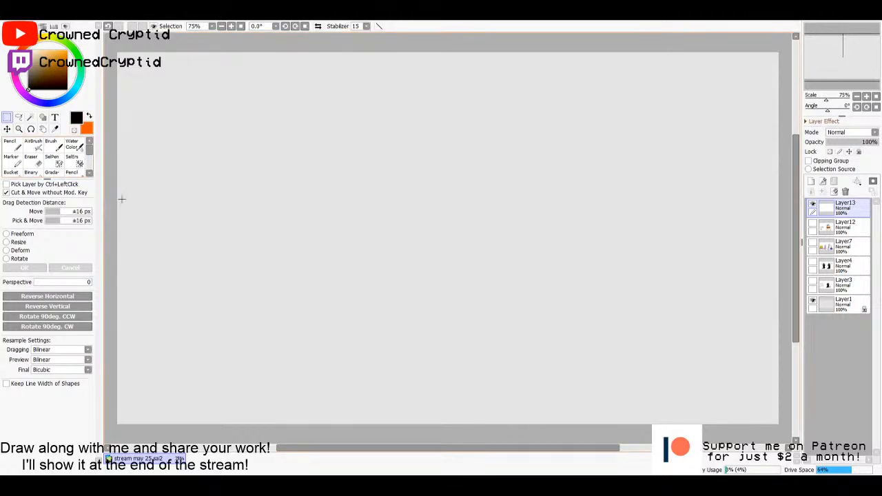
pyautogui.press('n')
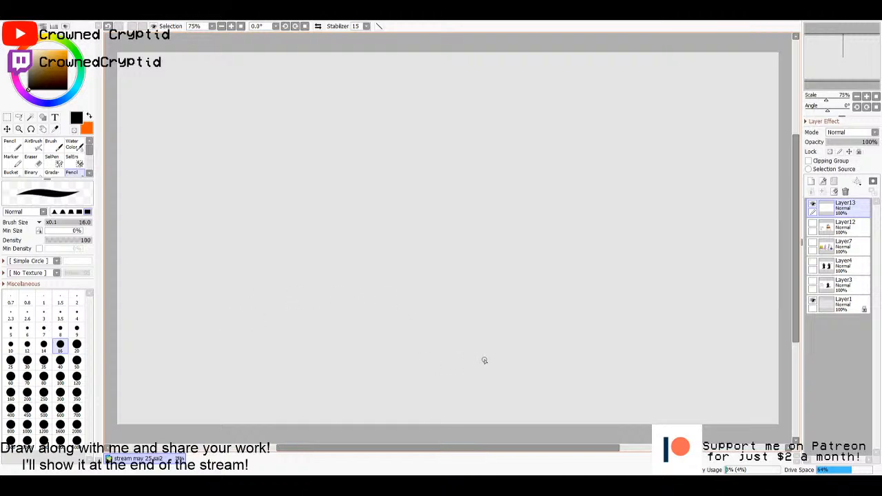
pyautogui.press('[')
pyautogui.press('[')
pyautogui.press('[')
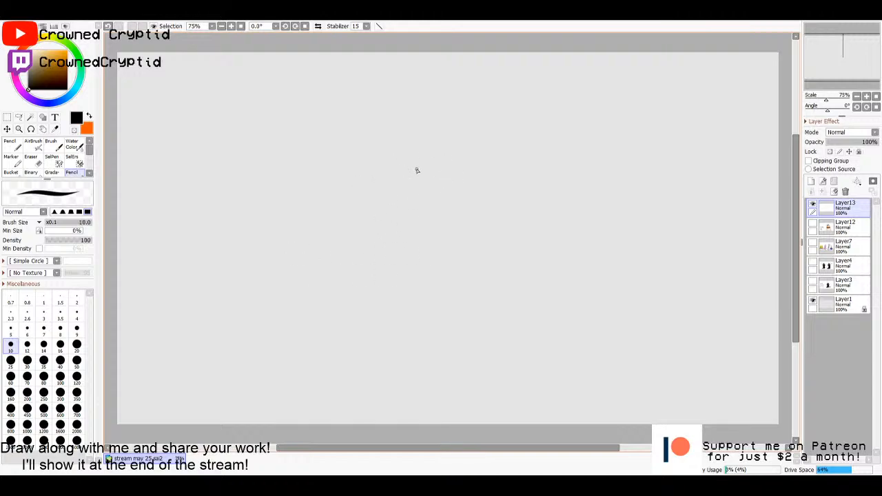
pyautogui.moveTo(423, 158); pyautogui.dragTo(386, 205)
pyautogui.moveTo(421, 158); pyautogui.dragTo(461, 201)
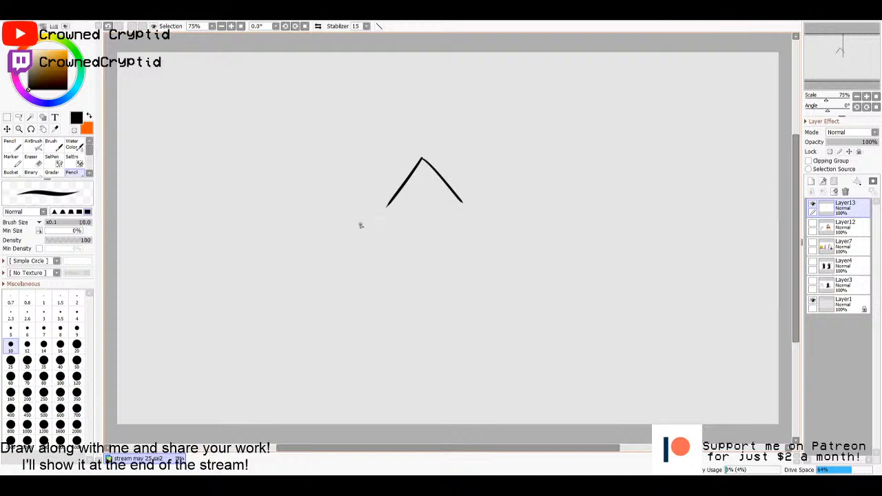
pyautogui.hotkey('ctrl', 'z')
pyautogui.hotkey('ctrl', 'z')
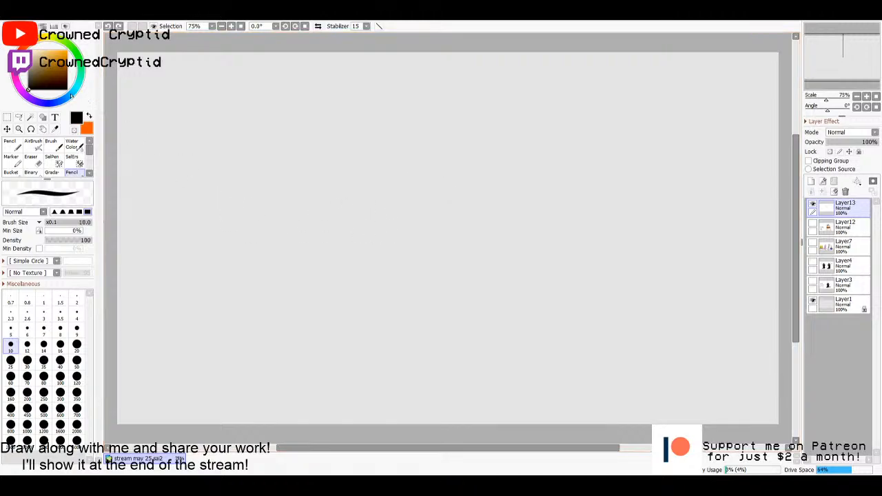
# - Sketch a pointed top, a short horizontal line beneath it and two long body sides in bright blue
pyautogui.click(72, 94)
pyautogui.click(66, 51)
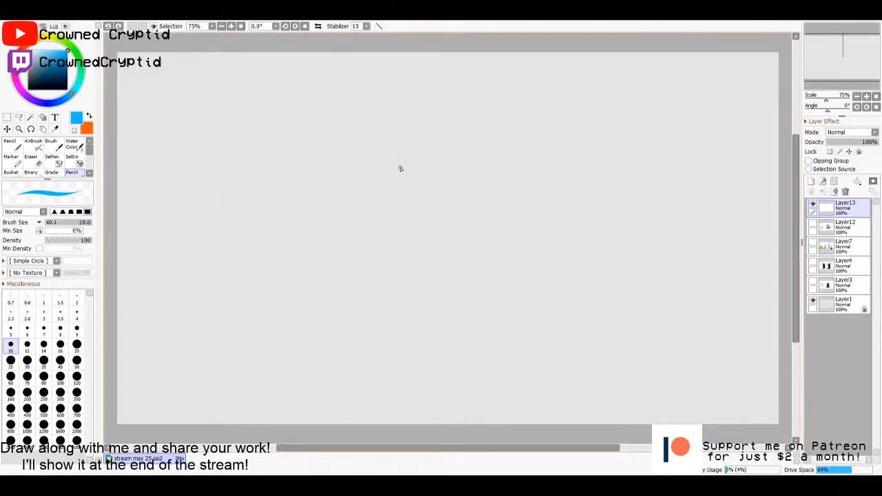
pyautogui.moveTo(432, 145); pyautogui.dragTo(407, 176)
pyautogui.moveTo(380, 210); pyautogui.dragTo(382, 206)
pyautogui.moveTo(432, 145); pyautogui.dragTo(480, 202)
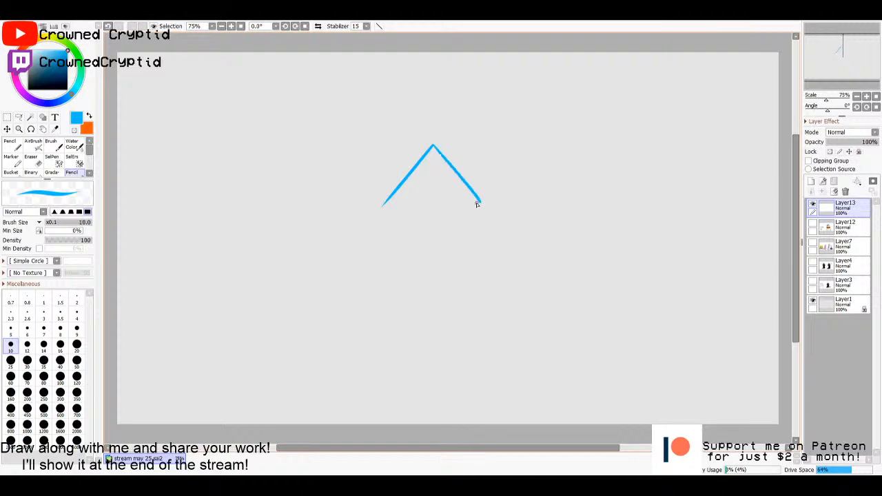
pyautogui.moveTo(419, 206); pyautogui.dragTo(444, 210)
pyautogui.moveTo(381, 206); pyautogui.dragTo(376, 289)
pyautogui.moveTo(480, 202); pyautogui.dragTo(472, 314)
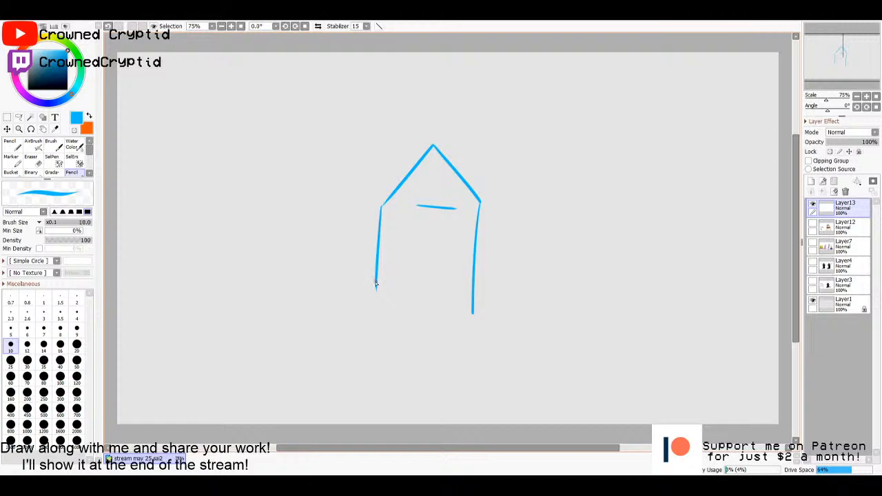
# - Close the lower edge of the blue body and add a flared base band with two pointed feet
pyautogui.moveTo(375, 283); pyautogui.dragTo(373, 315)
pyautogui.hotkey('ctrl', 'z')
pyautogui.moveTo(377, 283); pyautogui.dragTo(375, 315)
pyautogui.moveTo(472, 315)
pyautogui.mouseDown()
pyautogui.moveTo(377, 317)
pyautogui.moveTo(365, 330)
pyautogui.moveTo(376, 348)
pyautogui.mouseUp()
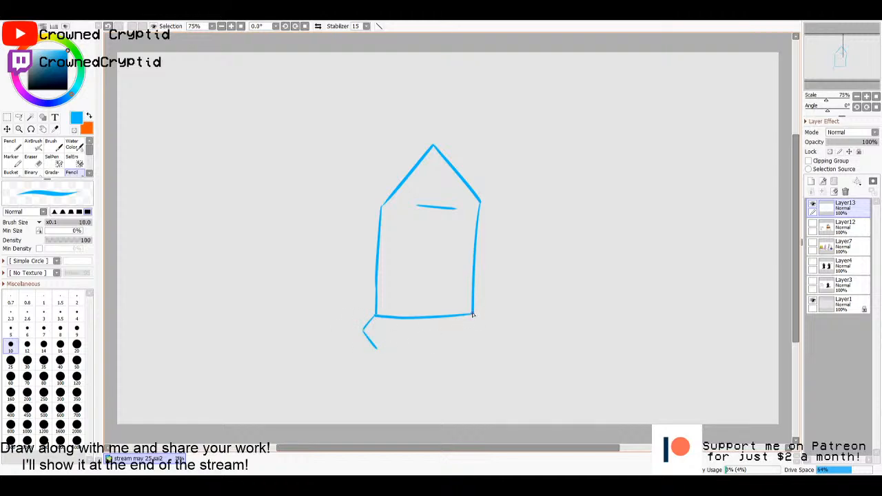
pyautogui.moveTo(473, 314)
pyautogui.mouseDown()
pyautogui.moveTo(482, 331)
pyautogui.moveTo(467, 345)
pyautogui.moveTo(376, 348)
pyautogui.moveTo(390, 375)
pyautogui.mouseUp()
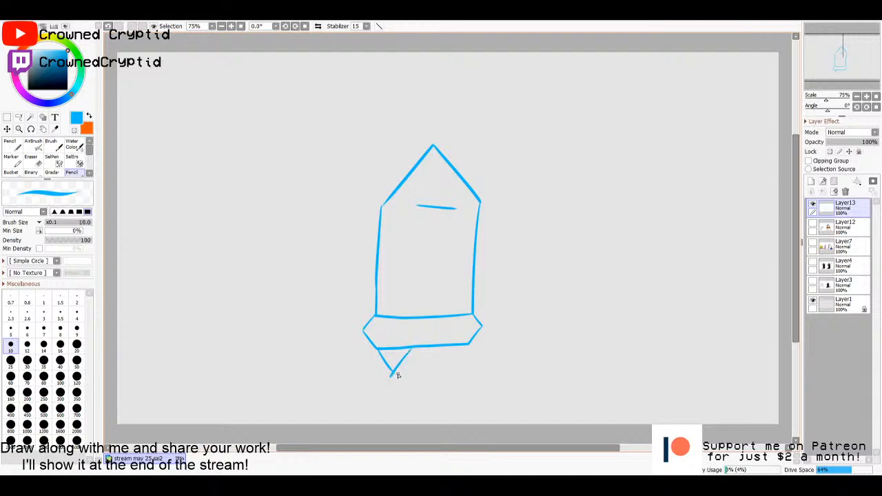
pyautogui.moveTo(440, 347); pyautogui.dragTo(456, 375)
pyautogui.moveTo(467, 344); pyautogui.dragTo(456, 376)
# - Draw a pointed, downward-angled arm on each side of the blue body, with a short inner line in each
pyautogui.moveTo(377, 242)
pyautogui.mouseDown()
pyautogui.moveTo(352, 270)
pyautogui.moveTo(372, 281)
pyautogui.moveTo(334, 310)
pyautogui.mouseUp()
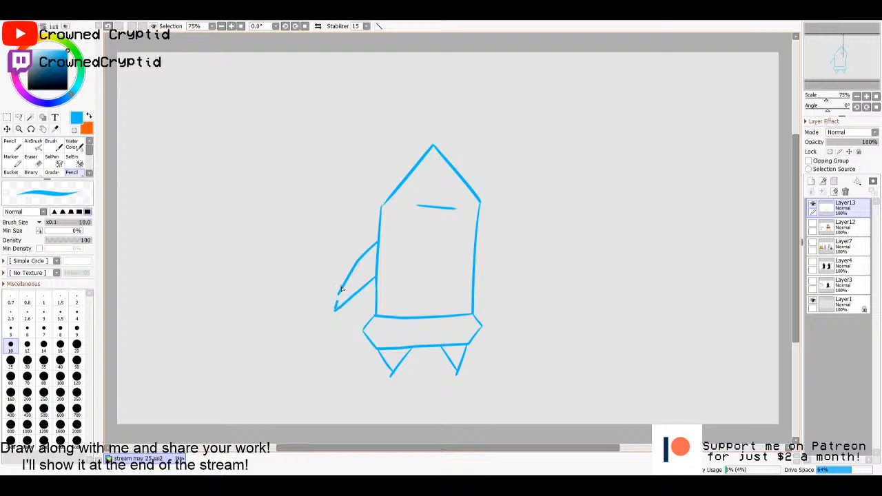
pyautogui.moveTo(477, 250)
pyautogui.mouseDown()
pyautogui.moveTo(502, 308)
pyautogui.moveTo(474, 275)
pyautogui.mouseUp()
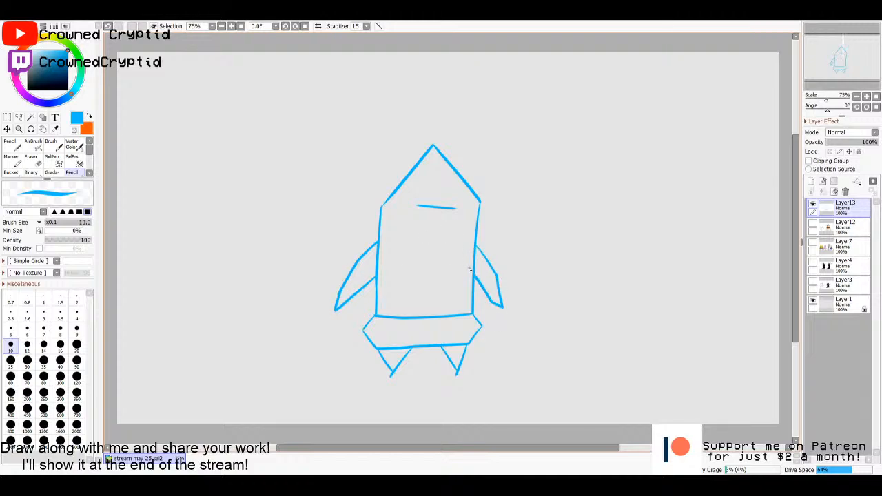
pyautogui.moveTo(377, 263); pyautogui.dragTo(348, 303)
pyautogui.hotkey('ctrl', 'z')
pyautogui.moveTo(376, 267); pyautogui.dragTo(353, 284)
pyautogui.moveTo(474, 260); pyautogui.dragTo(490, 284)
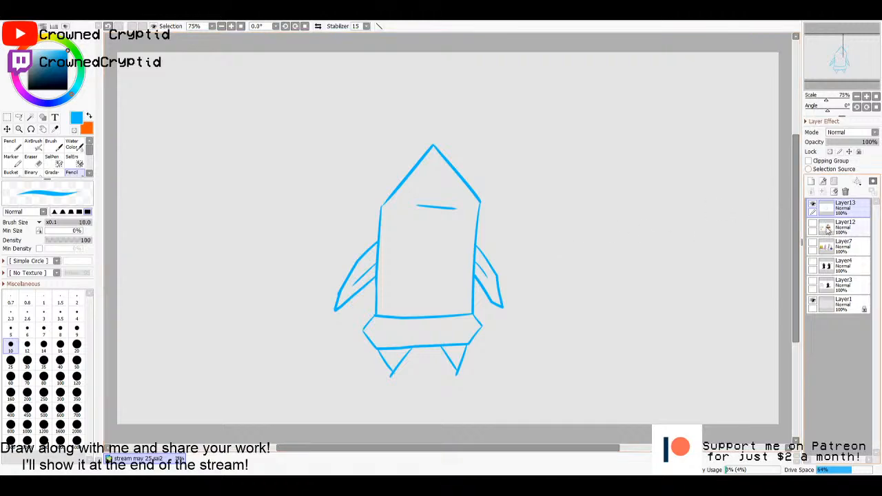
# - On a new layer above Layer13, place light yellow dots in a cross pattern on the upper body with the Pencil at size 14
pyautogui.click(811, 183)
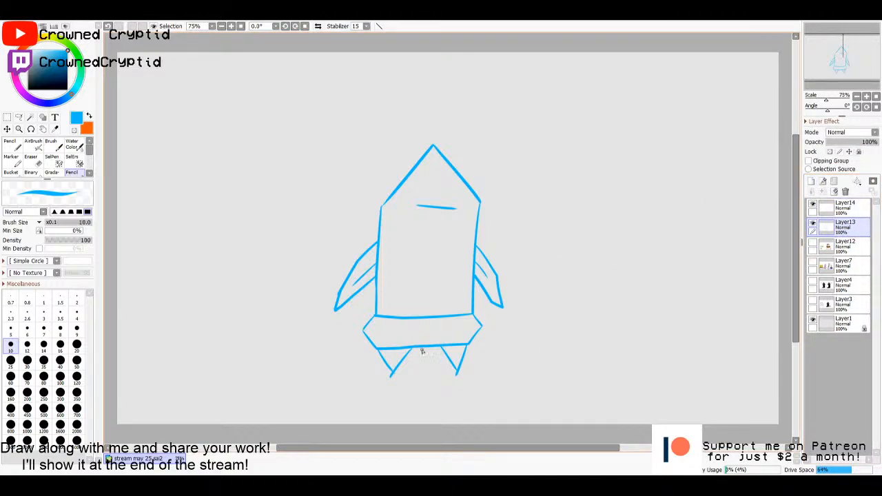
pyautogui.click(51, 46)
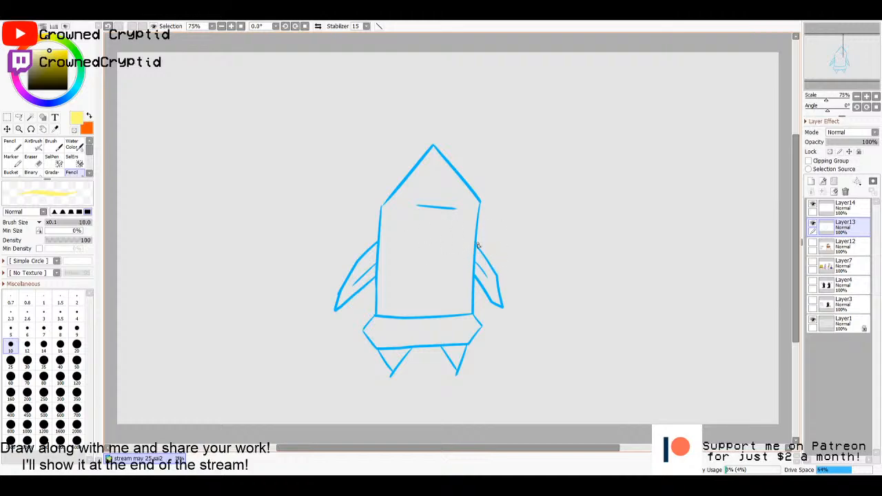
pyautogui.click(842, 206)
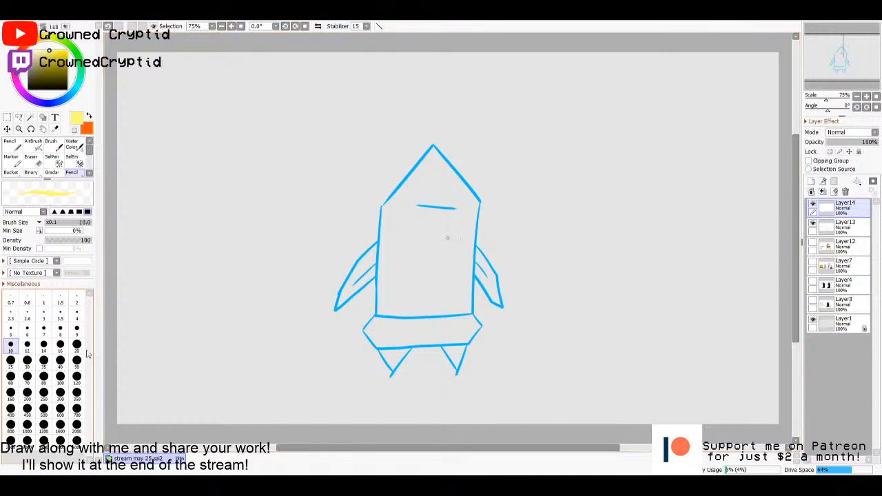
pyautogui.click(43, 345)
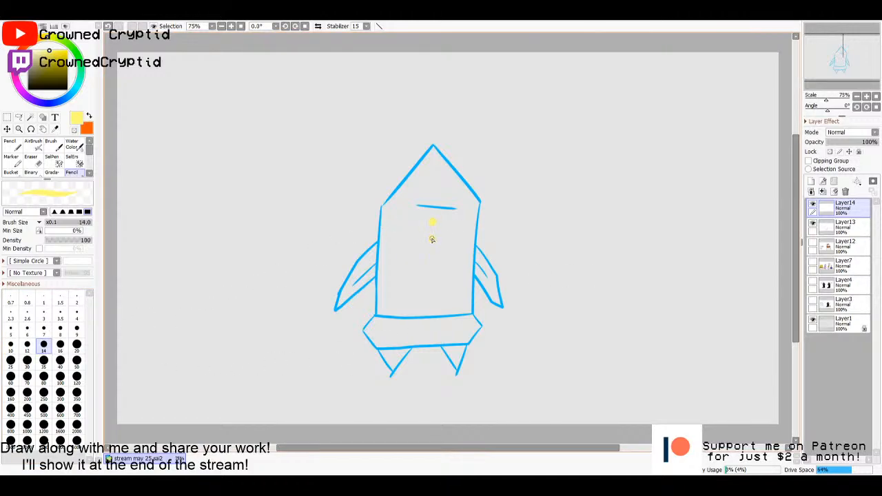
pyautogui.click(431, 239)
pyautogui.click(431, 256)
pyautogui.click(422, 239)
pyautogui.click(409, 239)
pyautogui.click(399, 239)
pyautogui.hotkey('ctrl', 'z')
pyautogui.click(443, 238)
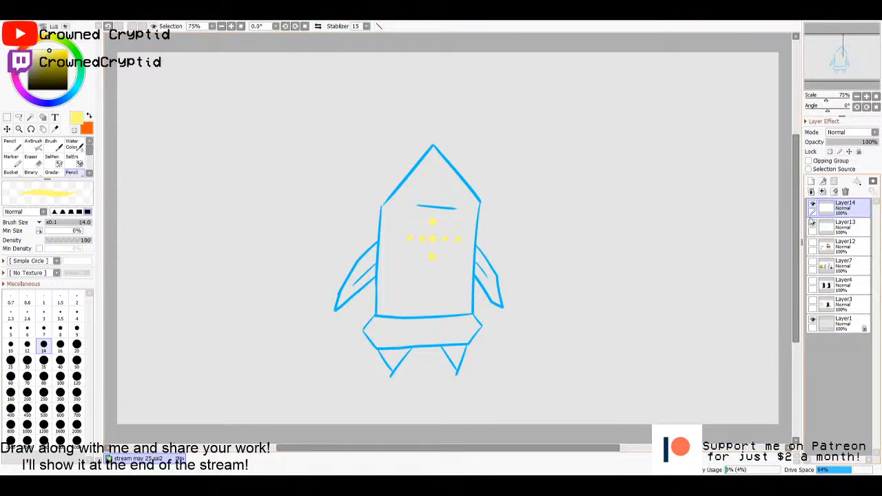
# - Select the interiors of the body, base band, both feet and both arms on Layer13 with the Magic Wand
pyautogui.click(830, 228)
pyautogui.click(839, 211)
pyautogui.click(843, 228)
pyautogui.click(837, 215)
pyautogui.click(838, 227)
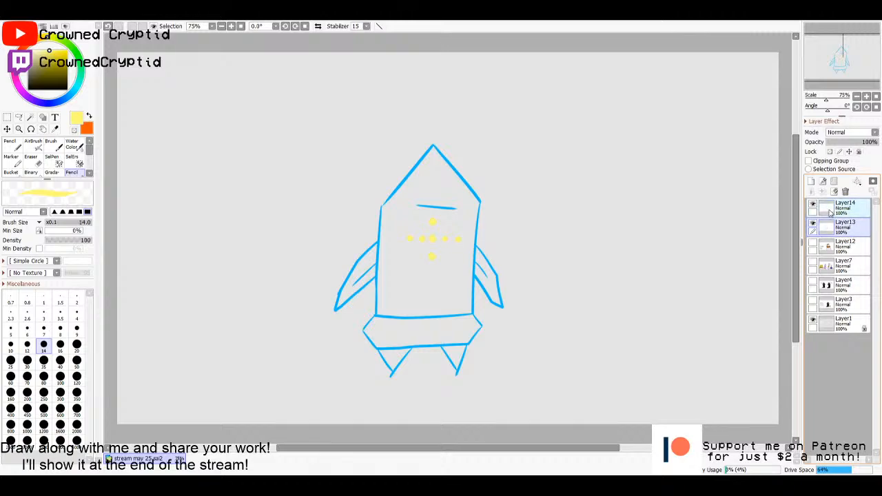
pyautogui.click(838, 214)
pyautogui.click(837, 226)
pyautogui.press('w')
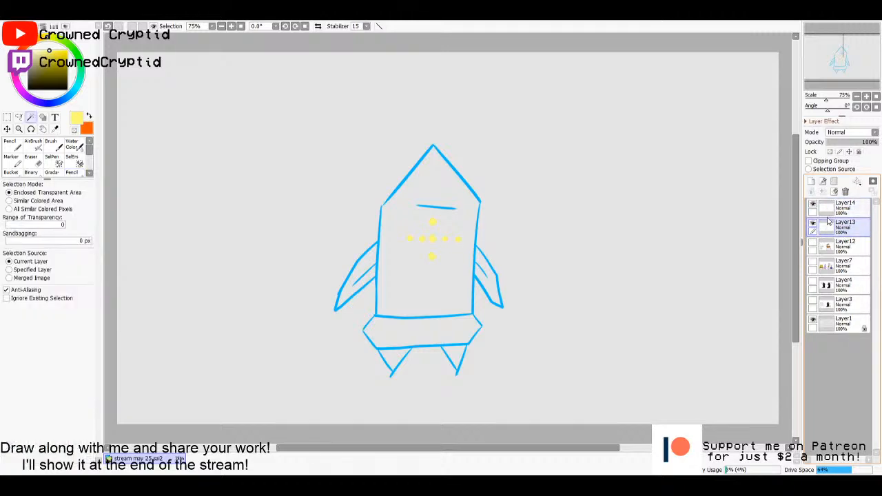
pyautogui.click(422, 297)
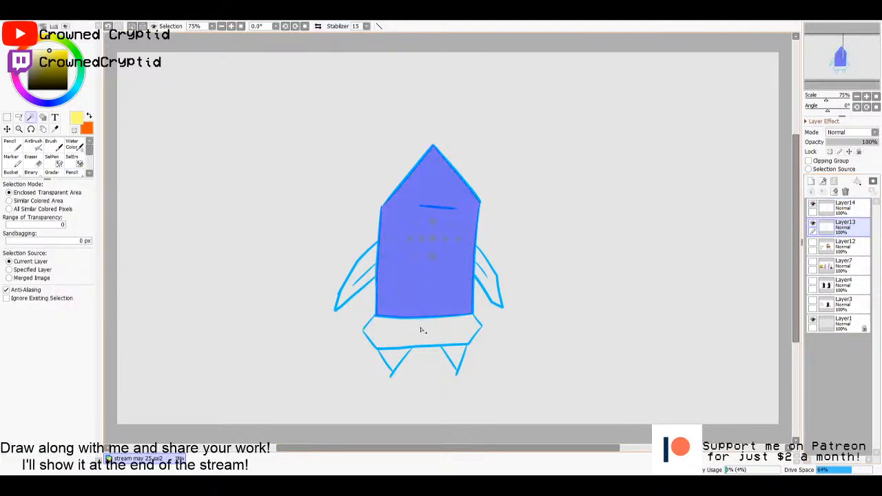
pyautogui.click(421, 331)
pyautogui.click(397, 362)
pyautogui.click(455, 354)
pyautogui.click(486, 285)
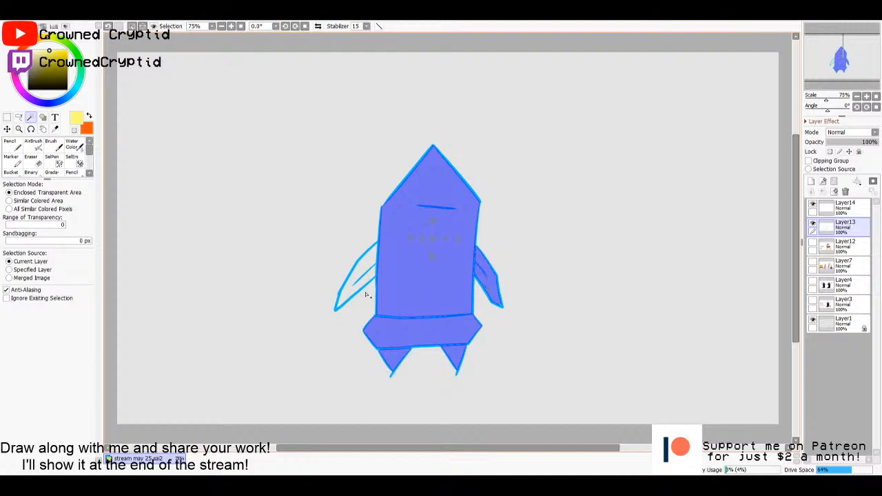
pyautogui.click(346, 295)
# - Add a new layer directly above Layer12, fill the selected figure areas with pale cyan and clear the selection
pyautogui.click(837, 246)
pyautogui.click(811, 182)
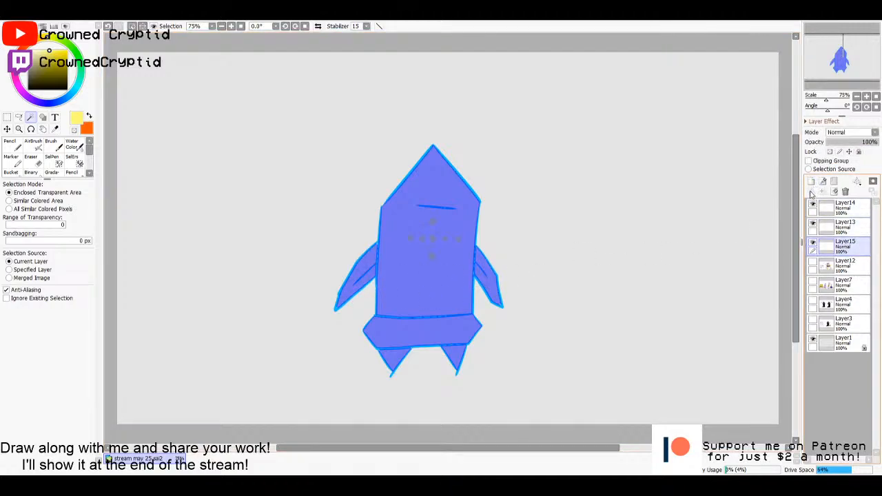
pyautogui.press('g')
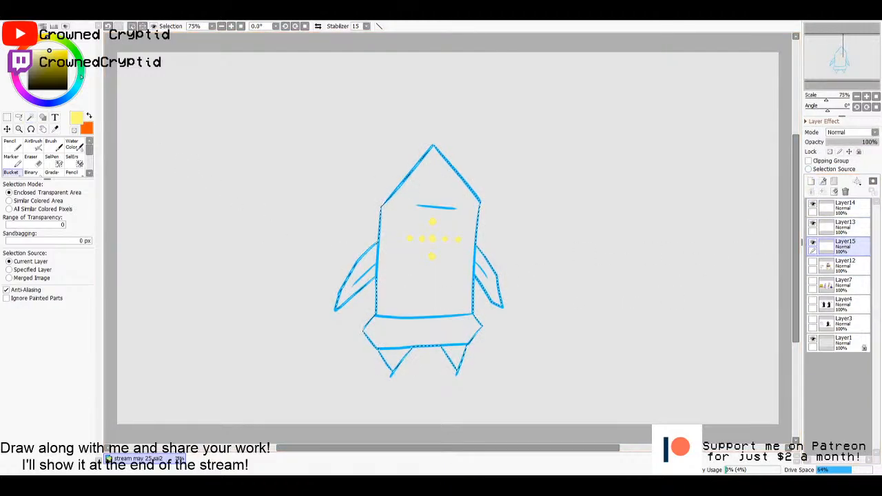
pyautogui.click(79, 83)
pyautogui.click(39, 51)
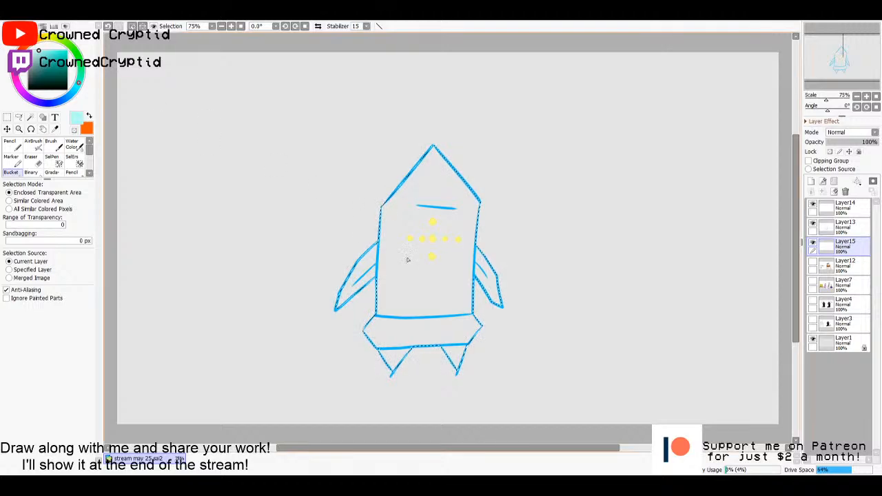
pyautogui.click(419, 279)
pyautogui.press('m')
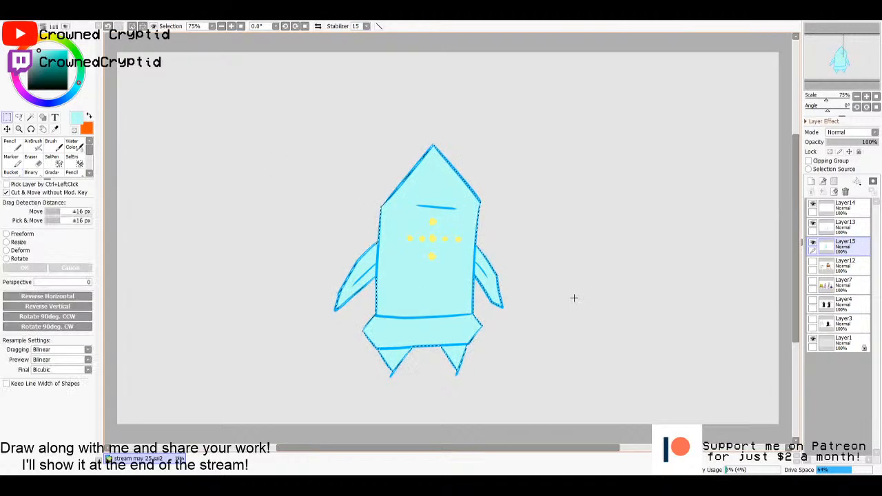
pyautogui.hotkey('ctrl', 'd')
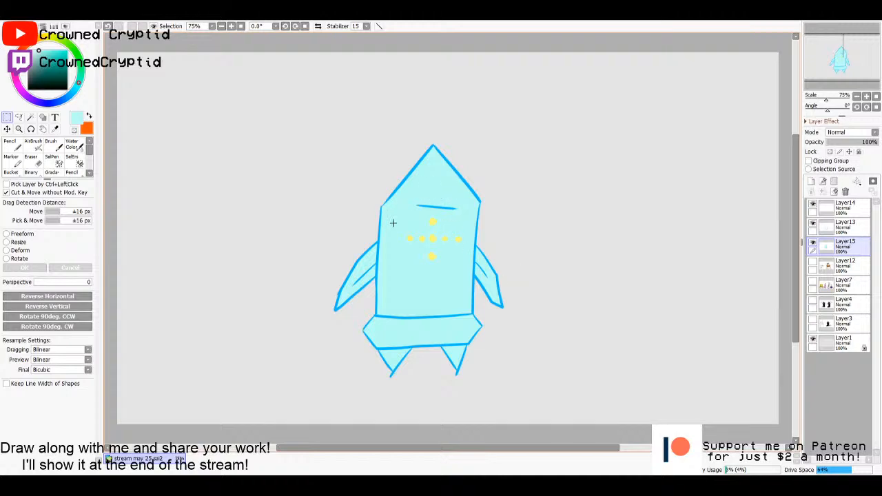
# - On Layer13, sample the outline blue and draw three small pointed claws at the end of the left arm
pyautogui.click(843, 228)
pyautogui.click(844, 207)
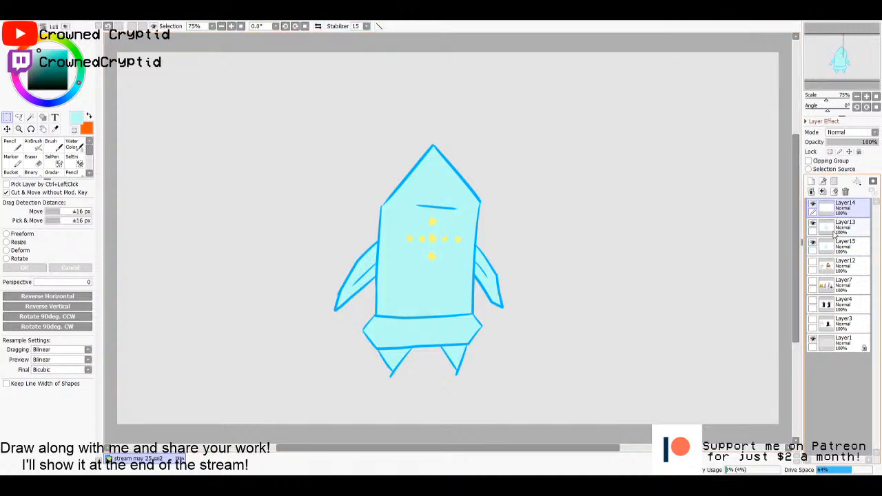
pyautogui.click(835, 233)
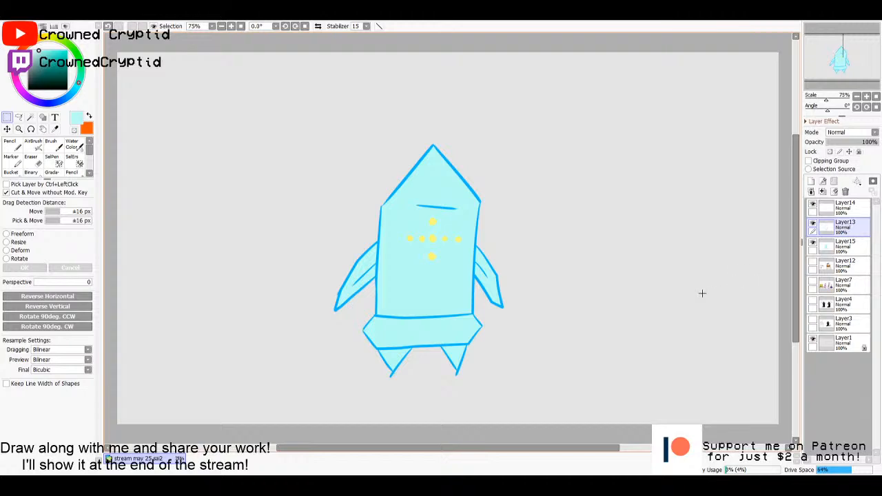
pyautogui.press('n')
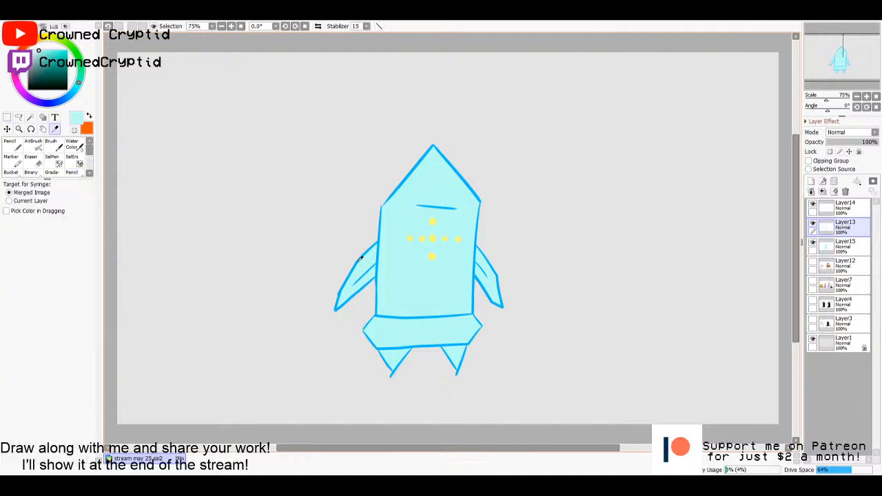
pyautogui.keyDown('alt'); pyautogui.click(357, 259); pyautogui.keyUp('alt')
pyautogui.keyDown('alt'); pyautogui.click(358, 260); pyautogui.keyUp('alt')
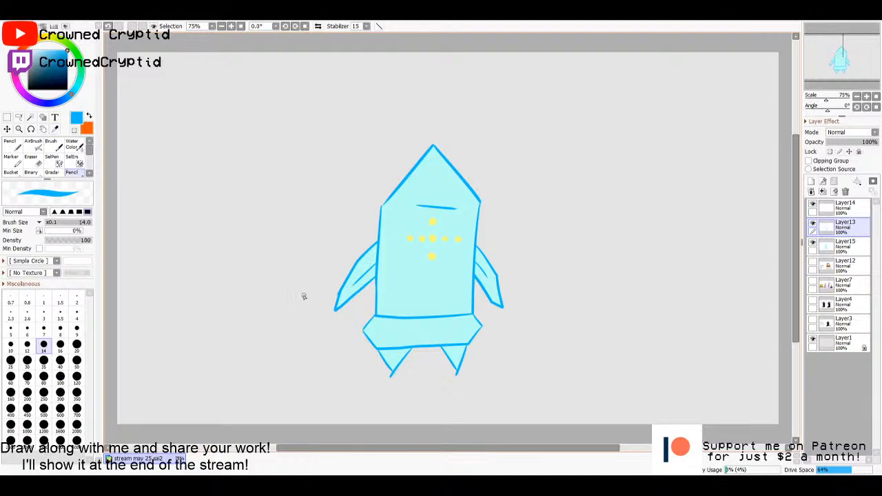
pyautogui.moveTo(336, 295)
pyautogui.mouseDown()
pyautogui.moveTo(330, 299)
pyautogui.moveTo(347, 316)
pyautogui.moveTo(335, 314)
pyautogui.mouseUp()
pyautogui.hotkey('ctrl', 'z')
pyautogui.moveTo(334, 308); pyautogui.dragTo(329, 319)
# - Draw three small pointed claws at the end of the right arm with the same blue Pencil
pyautogui.moveTo(503, 297); pyautogui.dragTo(515, 305)
pyautogui.moveTo(516, 306); pyautogui.dragTo(506, 305)
pyautogui.hotkey('ctrl', 'z')
pyautogui.hotkey('ctrl', 'z')
pyautogui.moveTo(501, 296); pyautogui.dragTo(515, 303)
pyautogui.moveTo(515, 303); pyautogui.dragTo(499, 310)
pyautogui.hotkey('ctrl', 'z')
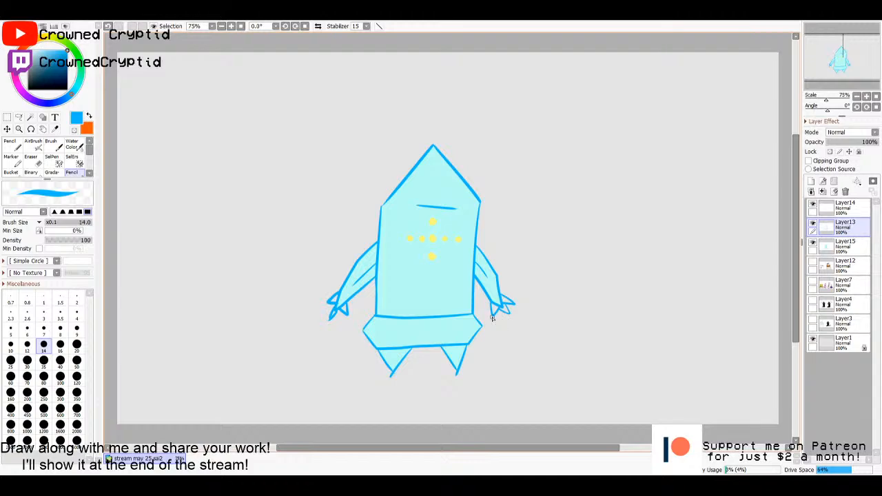
pyautogui.click(842, 207)
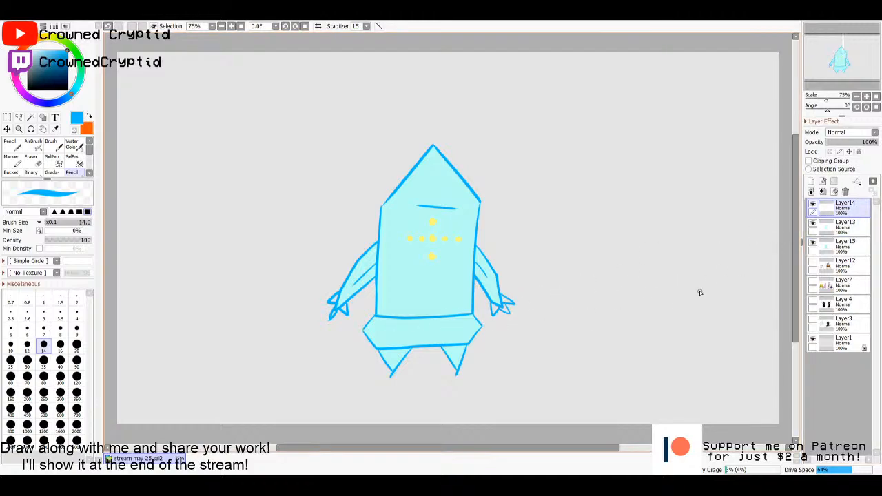
pyautogui.press('w')
pyautogui.click(506, 312)
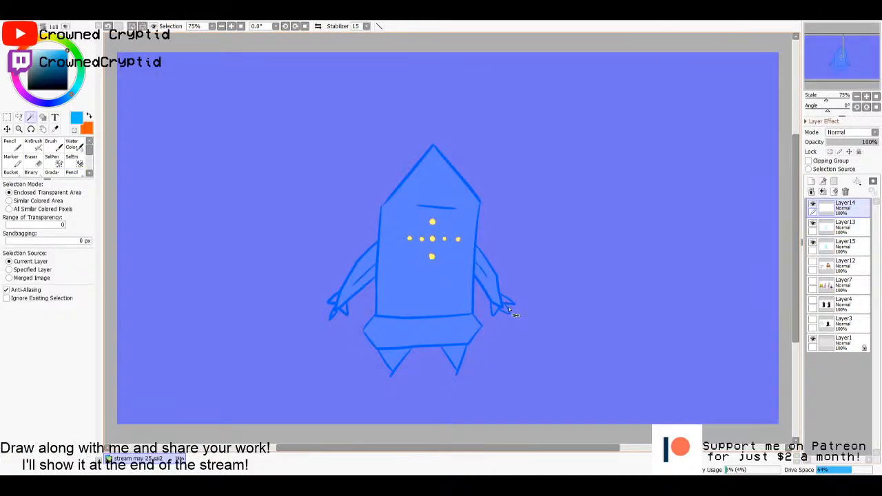
pyautogui.hotkey('ctrl', 'd')
pyautogui.click(571, 304)
pyautogui.hotkey('ctrl', 'z')
# - Select the interiors of the claws on both hands on Layer13 with the Magic Wand
pyautogui.click(829, 228)
pyautogui.click(834, 211)
pyautogui.click(834, 223)
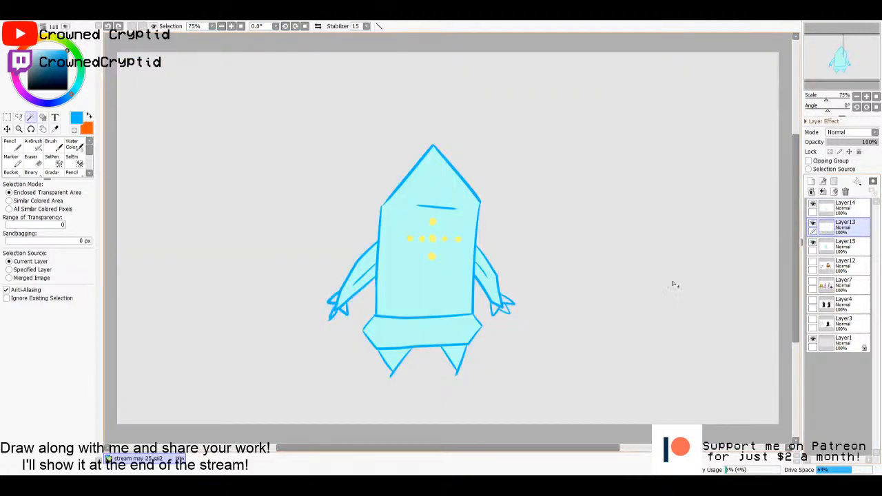
pyautogui.click(341, 311)
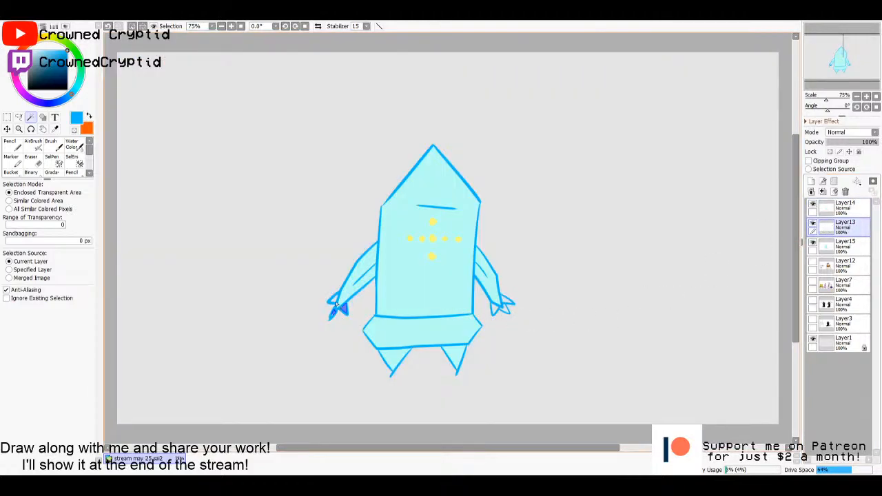
pyautogui.click(335, 300)
pyautogui.click(505, 309)
pyautogui.click(494, 310)
pyautogui.click(507, 302)
# - On Layer15, fill the selected claws with the body's sampled pale cyan and clear the selection
pyautogui.click(852, 246)
pyautogui.press('g')
pyautogui.press('i')
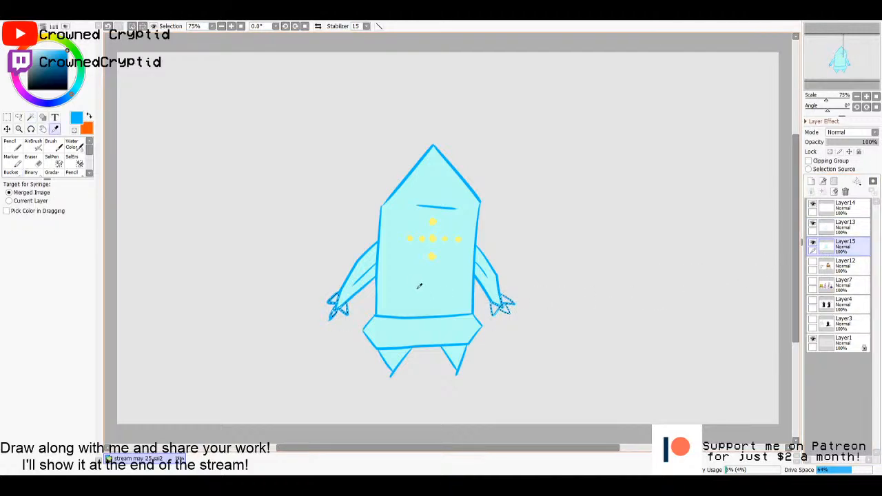
pyautogui.click(419, 286)
pyautogui.press('g')
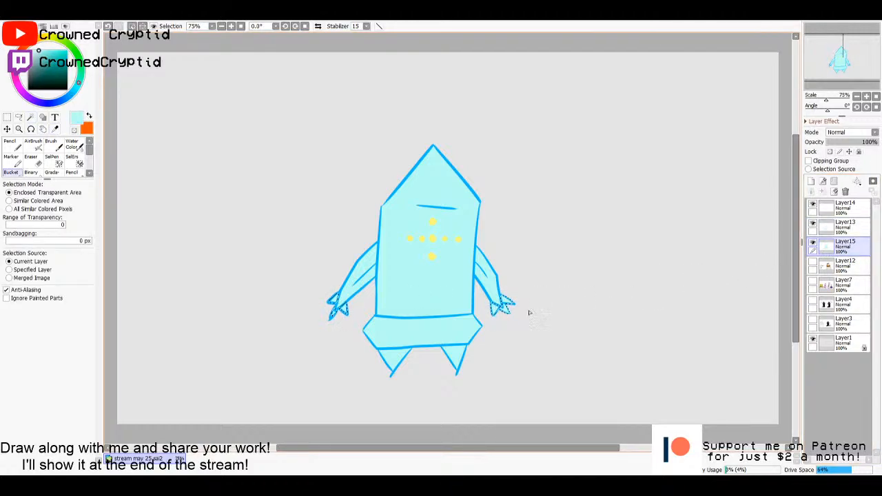
pyautogui.click(539, 314)
pyautogui.hotkey('ctrl', 'd')
# - Sample the outline blue and draw three vertical detail lines on the lower body, one central and one near each side
pyautogui.press('i')
pyautogui.click(445, 316)
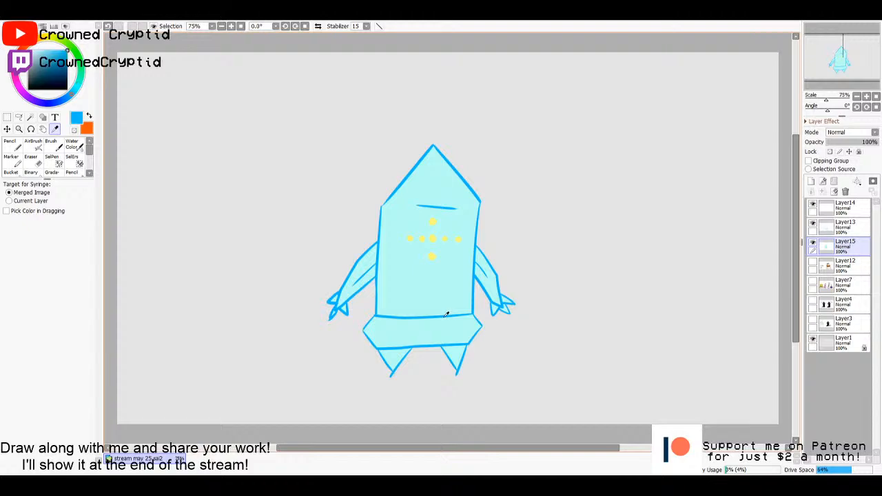
pyautogui.press('n')
pyautogui.moveTo(431, 269); pyautogui.dragTo(430, 300)
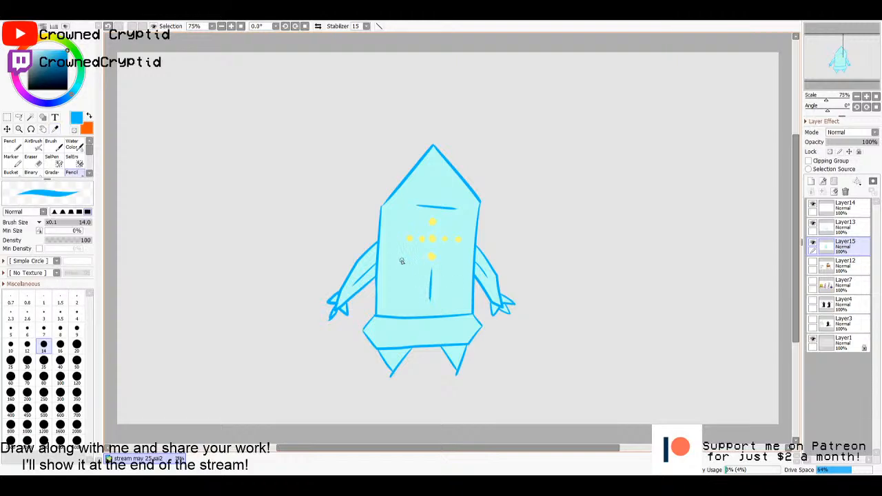
pyautogui.moveTo(387, 253); pyautogui.dragTo(384, 298)
pyautogui.moveTo(465, 264); pyautogui.dragTo(463, 295)
# - Add short blue facet lines inside the base band, both feet and the pointed top
pyautogui.moveTo(375, 331); pyautogui.dragTo(449, 332)
pyautogui.hotkey('ctrl', 'z')
pyautogui.moveTo(390, 332)
pyautogui.mouseDown()
pyautogui.moveTo(460, 332)
pyautogui.moveTo(377, 328)
pyautogui.moveTo(382, 339)
pyautogui.mouseUp()
pyautogui.moveTo(463, 318)
pyautogui.mouseDown()
pyautogui.moveTo(472, 328)
pyautogui.moveTo(455, 358)
pyautogui.mouseUp()
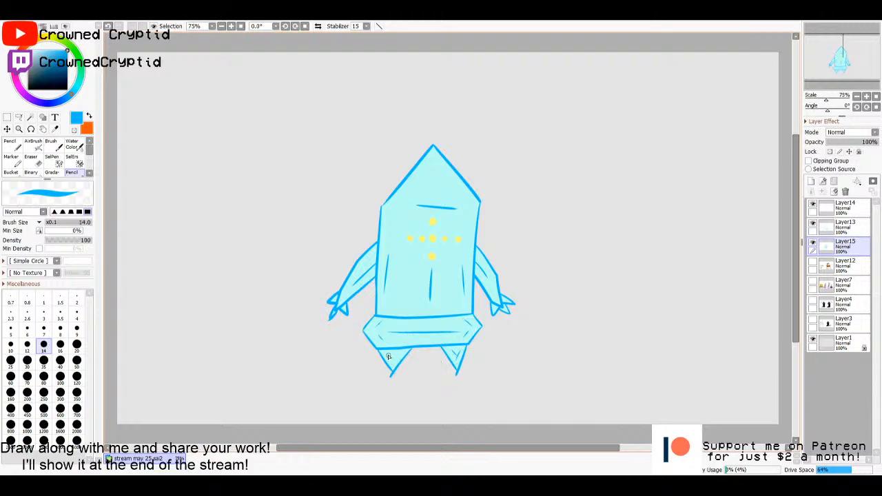
pyautogui.moveTo(389, 356); pyautogui.dragTo(395, 363)
pyautogui.moveTo(431, 165)
pyautogui.mouseDown()
pyautogui.moveTo(432, 191)
pyautogui.moveTo(440, 178)
pyautogui.moveTo(454, 191)
pyautogui.moveTo(405, 189)
pyautogui.mouseUp()
# - Copy the yellow dots on Layer14 and paste them onto a new layer above it
pyautogui.click(836, 230)
pyautogui.click(819, 208)
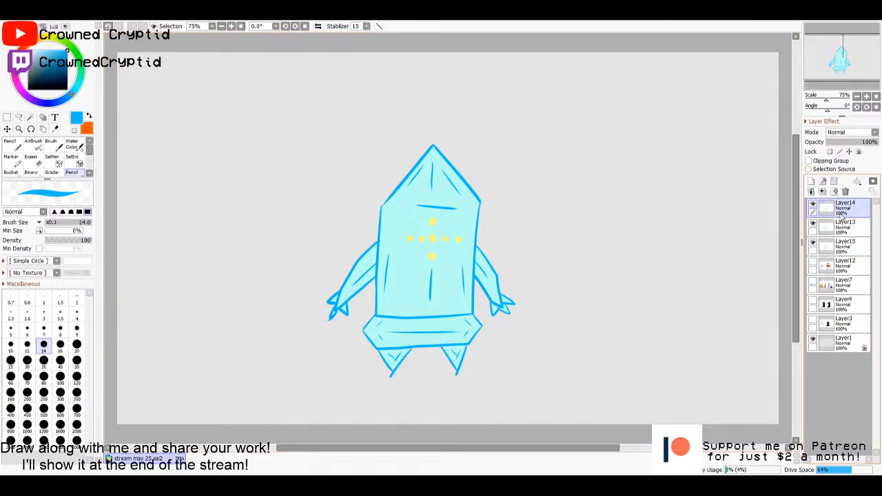
pyautogui.click(813, 205)
pyautogui.click(813, 206)
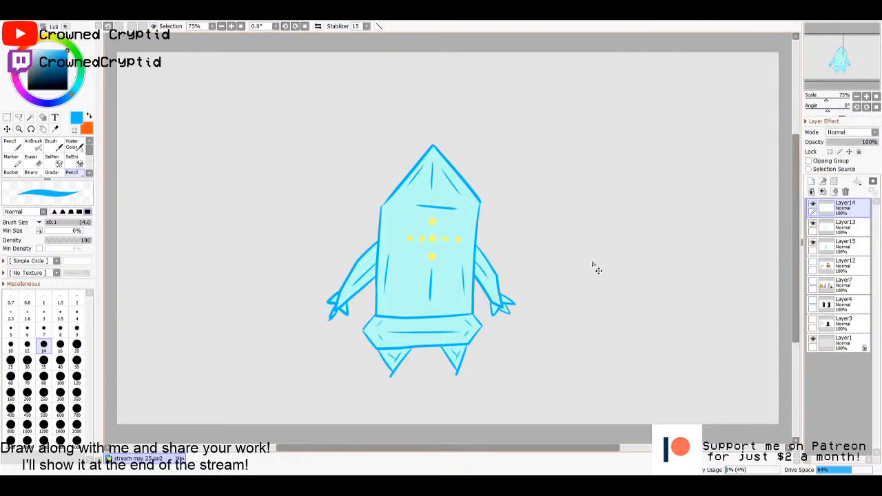
pyautogui.hotkey('ctrl', 'a')
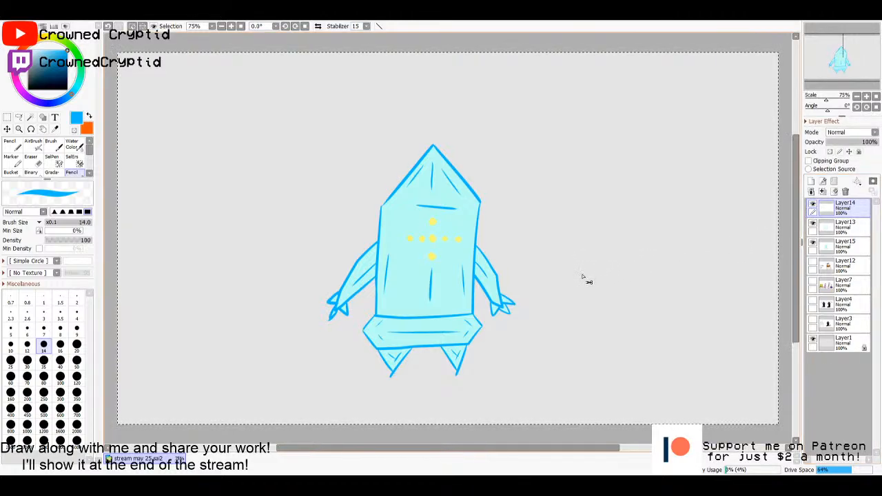
pyautogui.hotkey('ctrl', 'v')
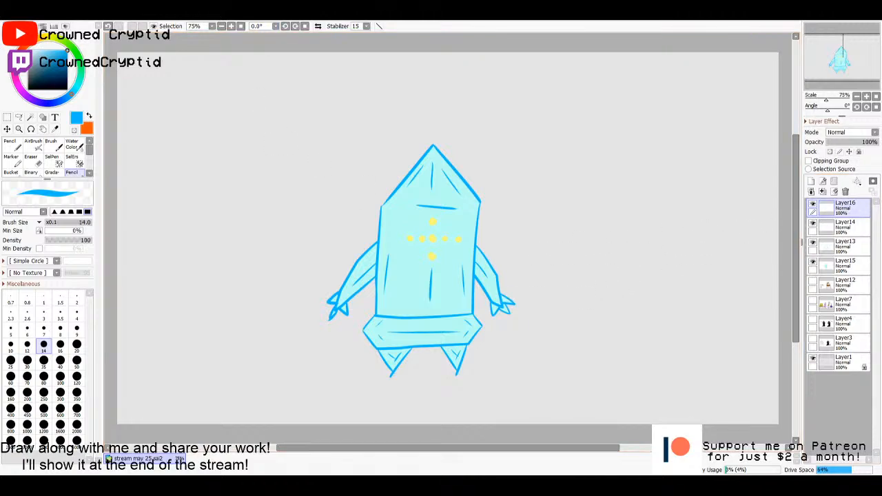
# - Blur the pasted yellow dots on Layer16 in two passes to give them a soft glow
pyautogui.click(240, 34)
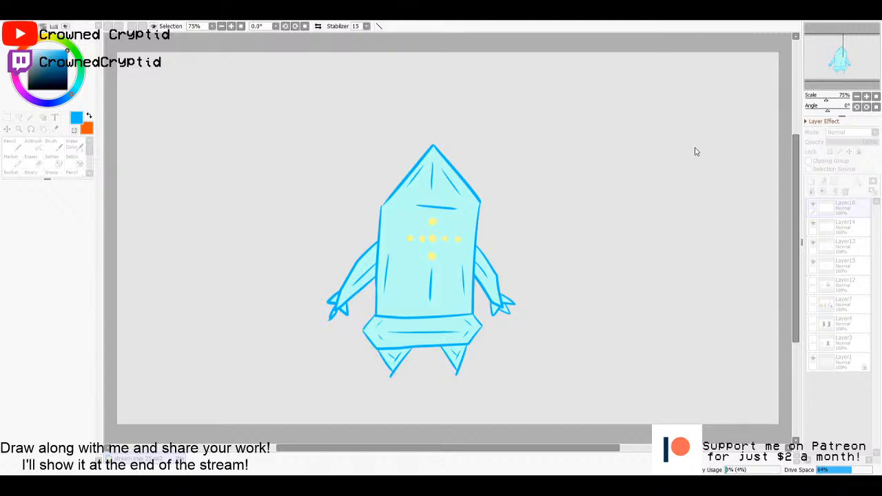
pyautogui.click(690, 169)
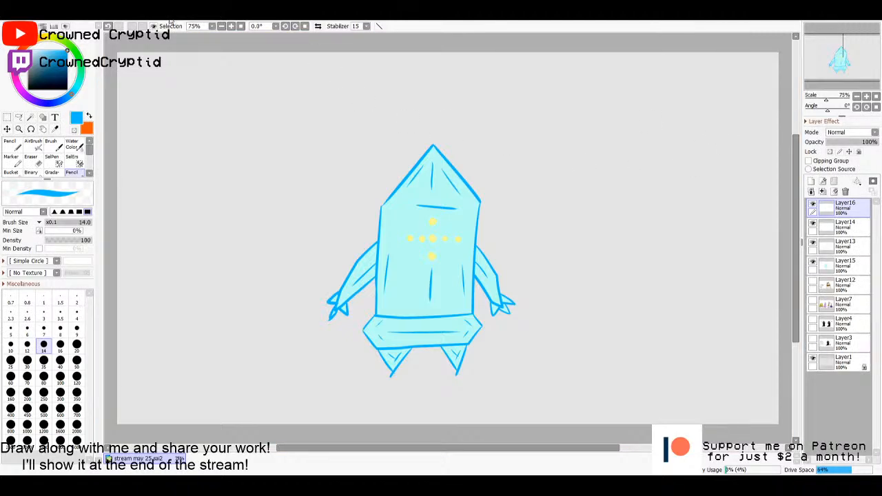
pyautogui.click(239, 42)
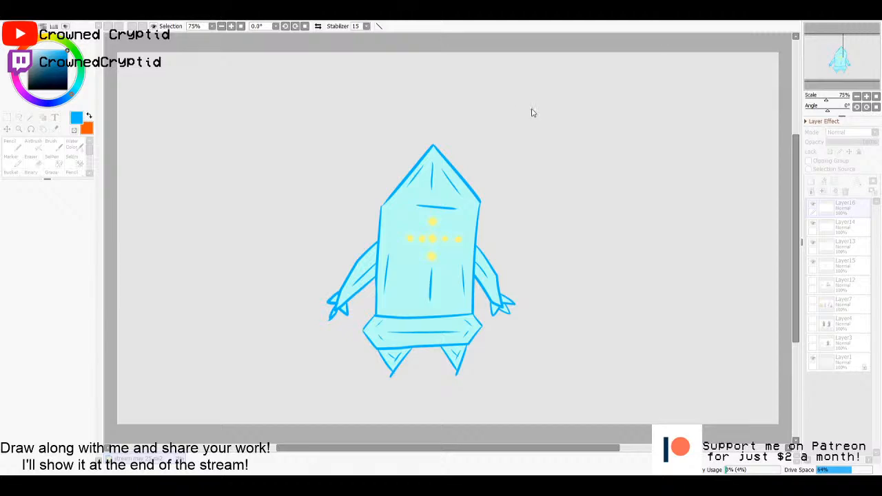
pyautogui.click(613, 128)
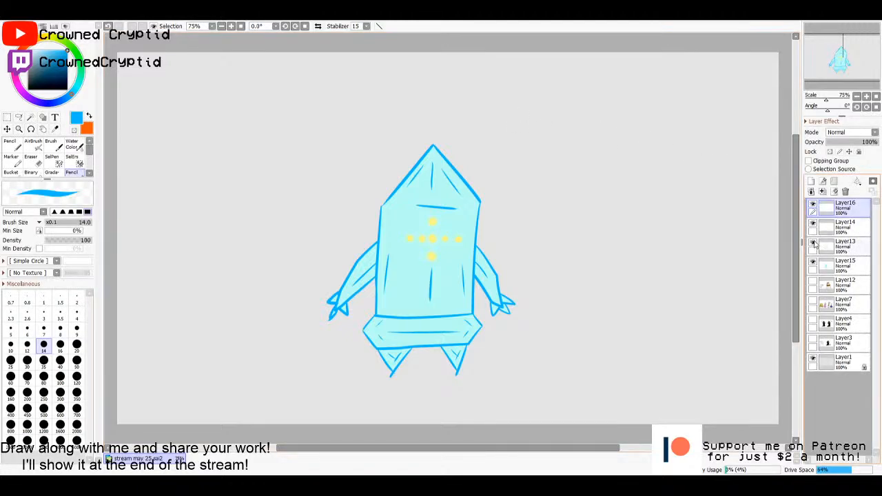
# - Add a new layer directly above Layer14, fill it with black and lower its opacity to 39%
pyautogui.click(833, 231)
pyautogui.click(811, 181)
pyautogui.press('g')
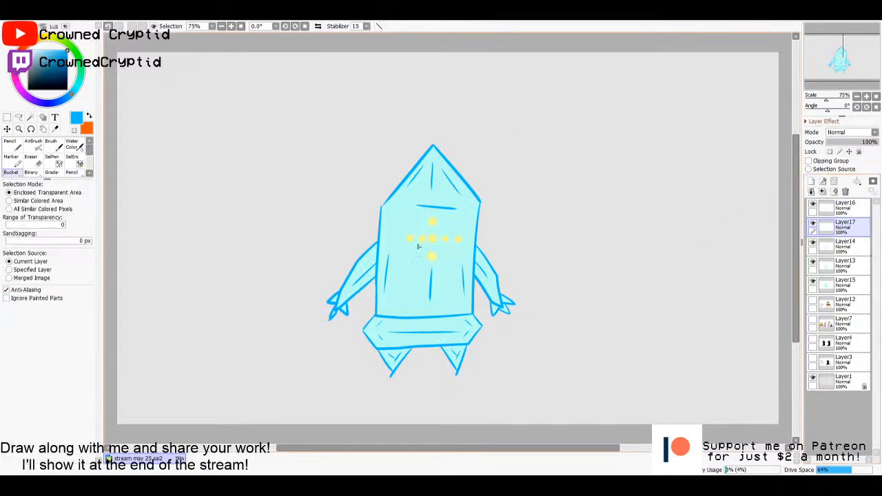
pyautogui.click(29, 89)
pyautogui.click(276, 172)
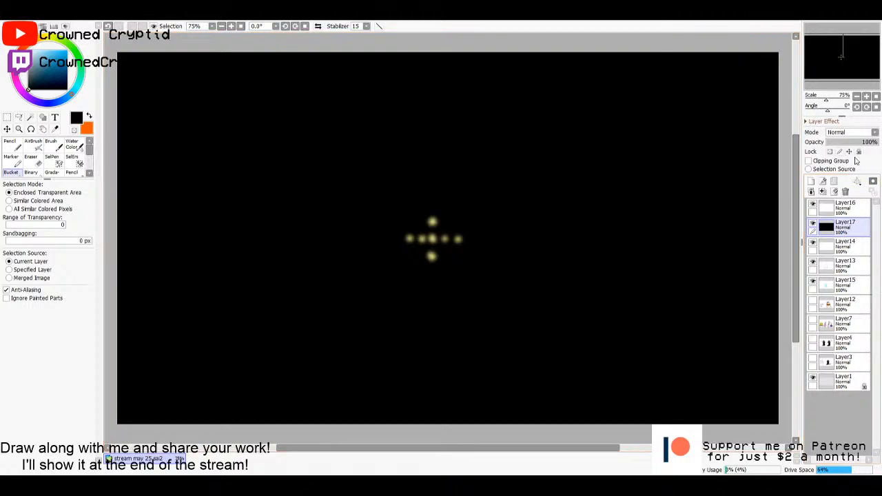
pyautogui.moveTo(857, 143)
pyautogui.mouseDown()
pyautogui.moveTo(839, 143)
pyautogui.moveTo(849, 148)
pyautogui.mouseUp()
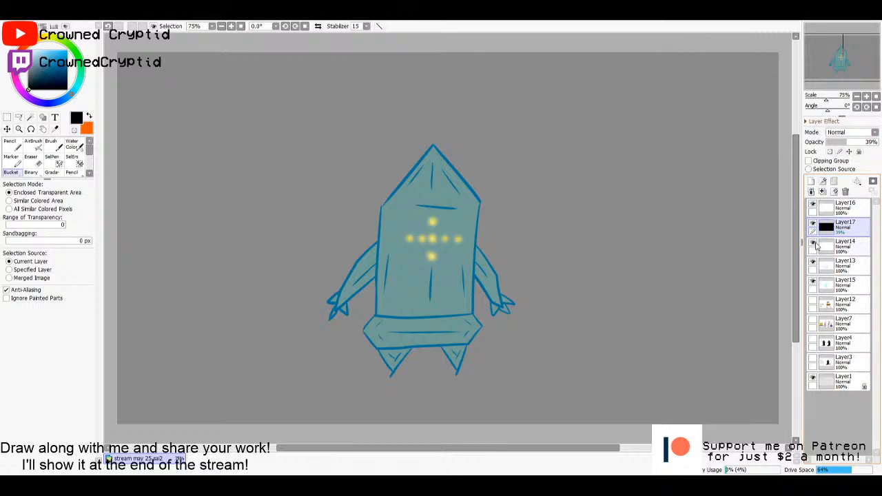
# - Merge Layer16 down through Layer17, Layer14 and Layer13 into Layer15
pyautogui.click(846, 208)
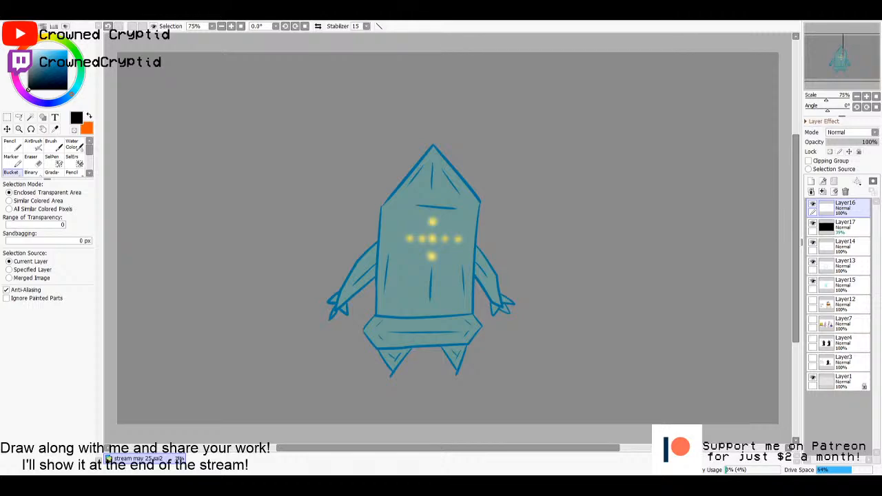
pyautogui.click(821, 193)
pyautogui.click(821, 192)
pyautogui.click(822, 192)
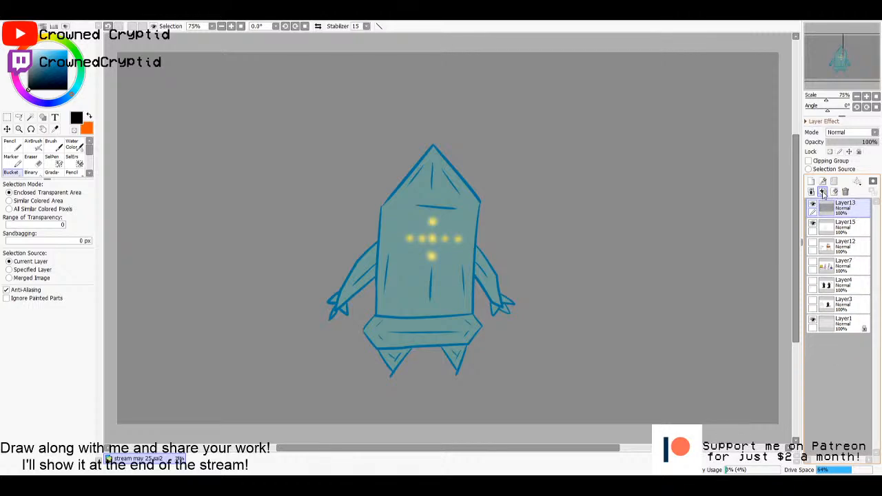
pyautogui.click(821, 192)
# - Hide the merged blue figure on Layer15 and add a new layer above it
pyautogui.click(813, 208)
pyautogui.click(813, 209)
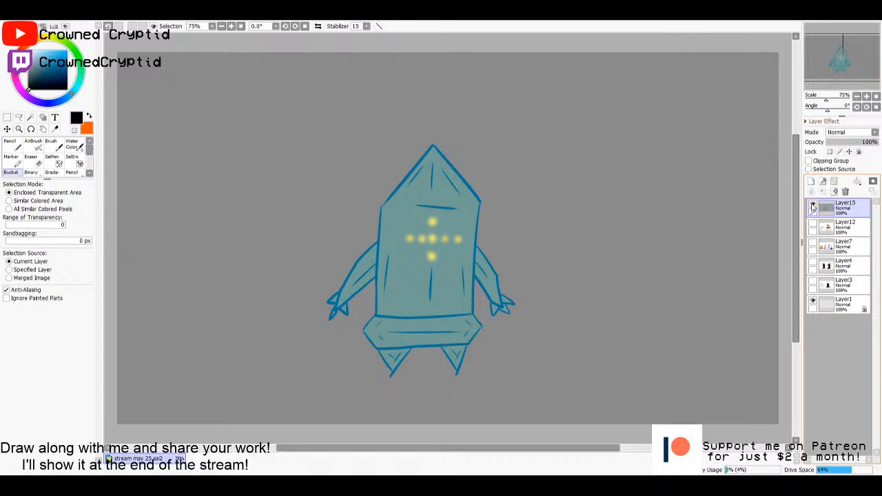
pyautogui.click(813, 208)
pyautogui.click(813, 208)
pyautogui.click(813, 208)
pyautogui.click(811, 181)
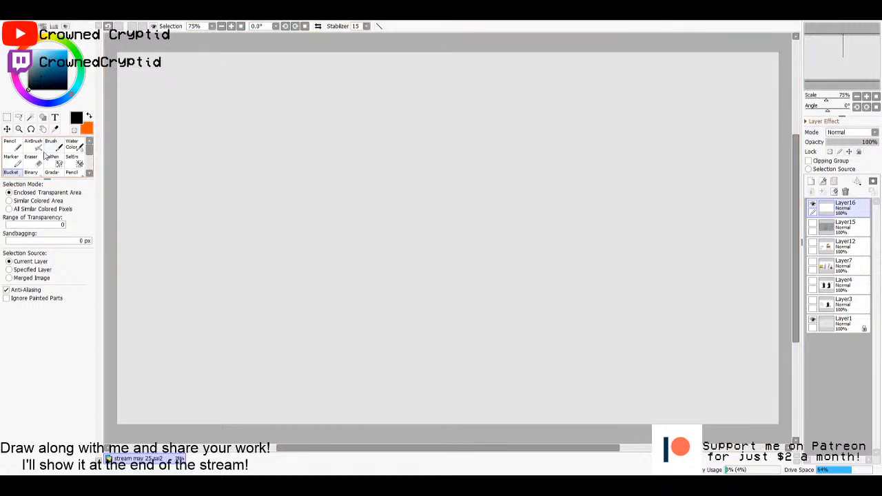
# - Draw a cat-like character's pointed ears, snout, curved back and near hind leg in pink with the size 14 pencil
pyautogui.click(15, 83)
pyautogui.moveTo(38, 73); pyautogui.dragTo(37, 71)
pyautogui.click(45, 48)
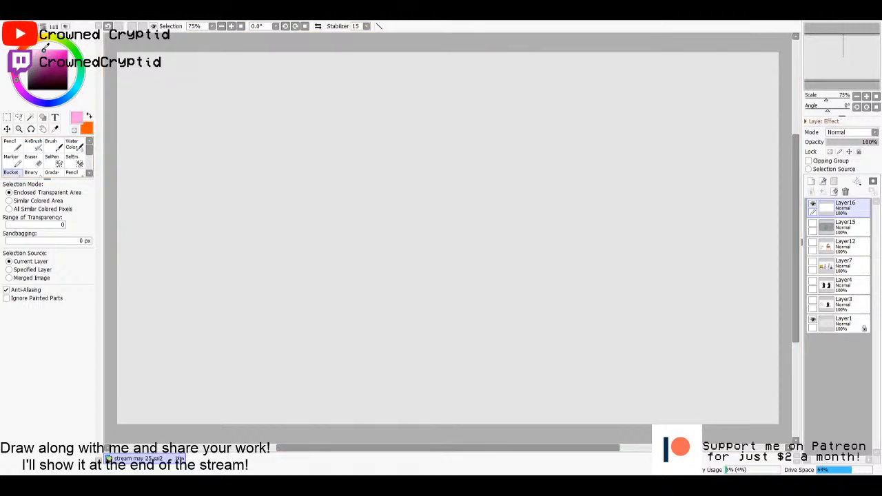
pyautogui.press('n')
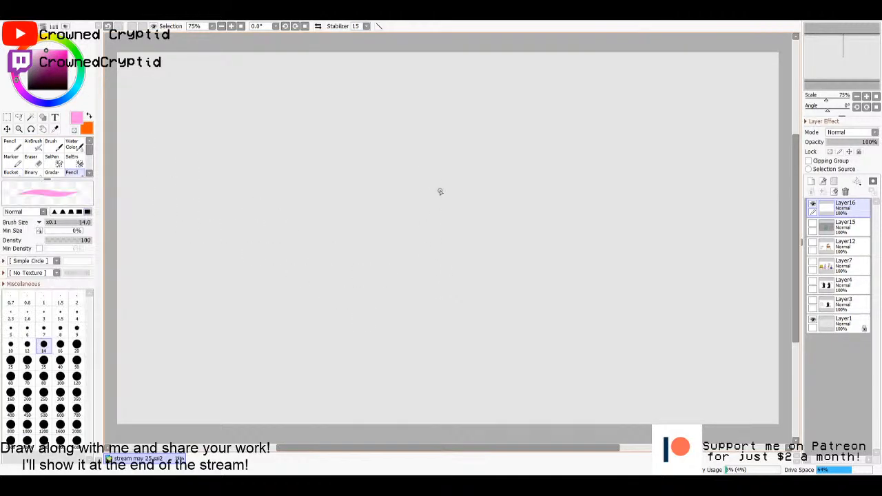
pyautogui.moveTo(490, 186)
pyautogui.mouseDown()
pyautogui.moveTo(534, 204)
pyautogui.moveTo(532, 239)
pyautogui.moveTo(521, 239)
pyautogui.moveTo(532, 240)
pyautogui.moveTo(536, 264)
pyautogui.moveTo(462, 251)
pyautogui.mouseUp()
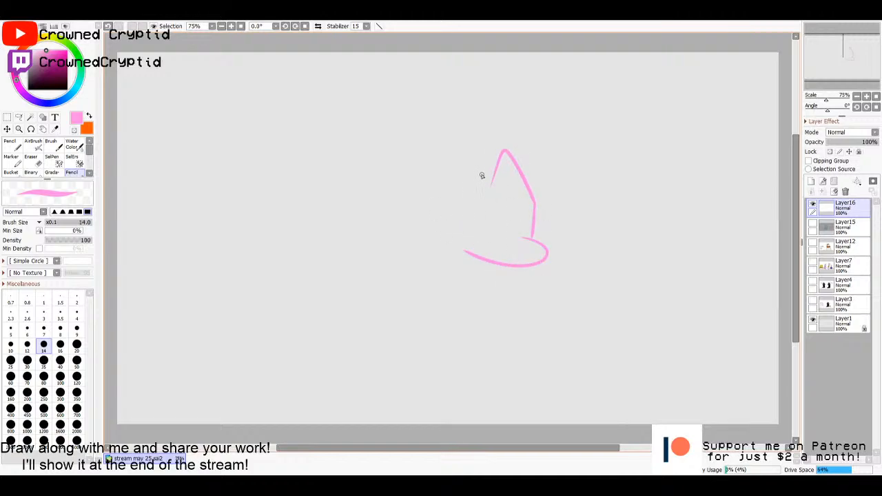
pyautogui.moveTo(490, 186)
pyautogui.mouseDown()
pyautogui.moveTo(447, 183)
pyautogui.moveTo(426, 157)
pyautogui.moveTo(413, 215)
pyautogui.moveTo(415, 303)
pyautogui.moveTo(462, 359)
pyautogui.mouseUp()
pyautogui.moveTo(454, 312)
pyautogui.mouseDown()
pyautogui.moveTo(502, 300)
pyautogui.moveTo(544, 365)
pyautogui.moveTo(579, 360)
pyautogui.moveTo(534, 385)
pyautogui.moveTo(456, 361)
pyautogui.mouseUp()
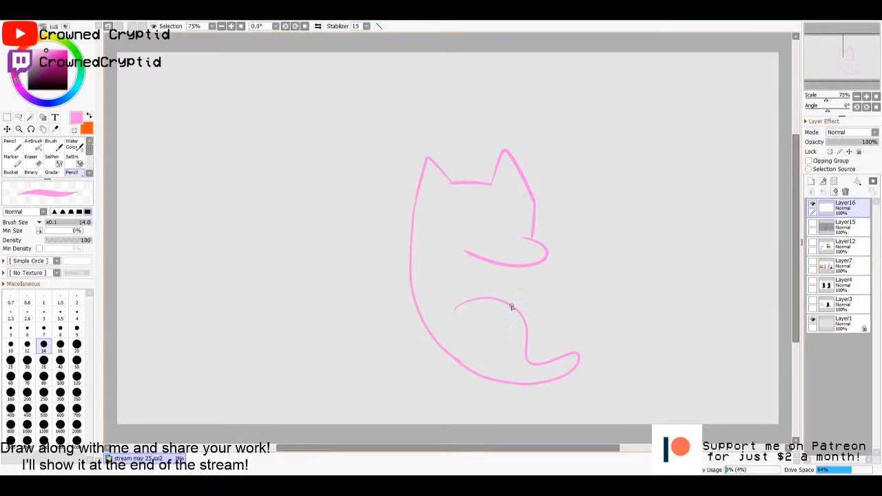
# - Add the belly line, the far hind leg and a long S-curved tail with a rounded tip to the pink outline
pyautogui.moveTo(522, 304)
pyautogui.mouseDown()
pyautogui.moveTo(526, 293)
pyautogui.moveTo(492, 279)
pyautogui.moveTo(524, 296)
pyautogui.mouseUp()
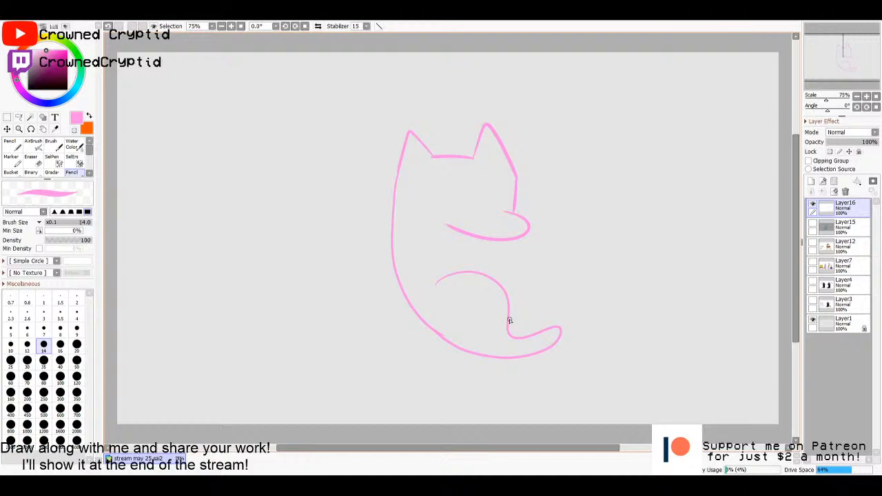
pyautogui.moveTo(508, 323)
pyautogui.mouseDown()
pyautogui.moveTo(528, 313)
pyautogui.moveTo(507, 243)
pyautogui.moveTo(539, 288)
pyautogui.moveTo(570, 302)
pyautogui.moveTo(604, 300)
pyautogui.moveTo(566, 320)
pyautogui.moveTo(527, 315)
pyautogui.mouseUp()
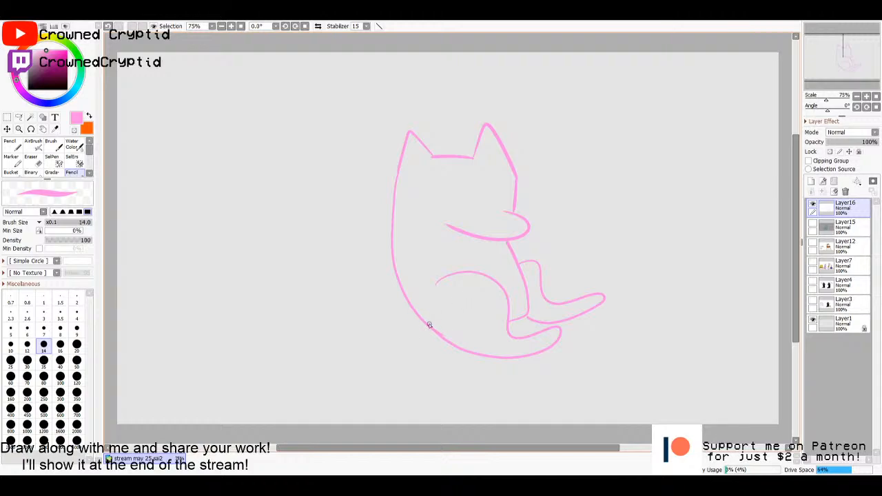
pyautogui.moveTo(438, 336)
pyautogui.mouseDown()
pyautogui.moveTo(305, 158)
pyautogui.moveTo(199, 163)
pyautogui.moveTo(183, 205)
pyautogui.moveTo(212, 204)
pyautogui.moveTo(228, 183)
pyautogui.moveTo(310, 186)
pyautogui.moveTo(328, 221)
pyautogui.moveTo(328, 283)
pyautogui.moveTo(351, 337)
pyautogui.moveTo(412, 352)
pyautogui.moveTo(445, 343)
pyautogui.mouseUp()
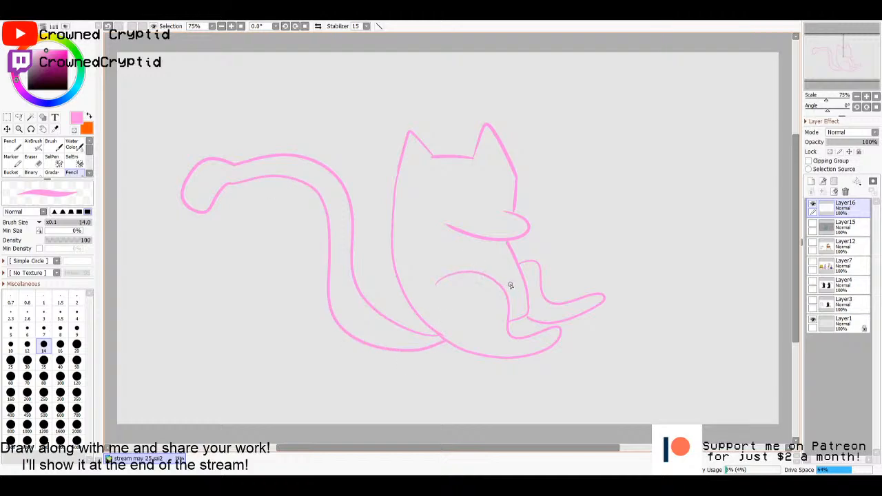
# - Select the inside of the body, tail and far leg and fill it with pale pink on a new layer below the line art
pyautogui.press('w')
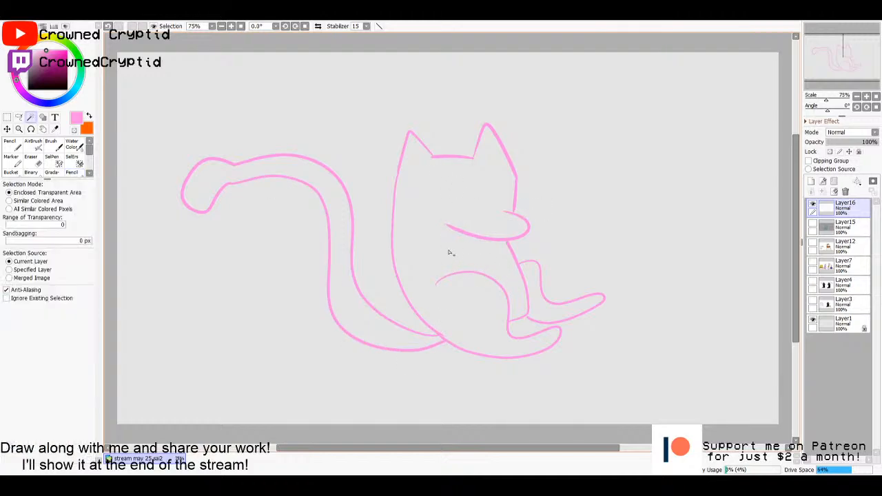
pyautogui.click(438, 305)
pyautogui.click(379, 328)
pyautogui.click(543, 307)
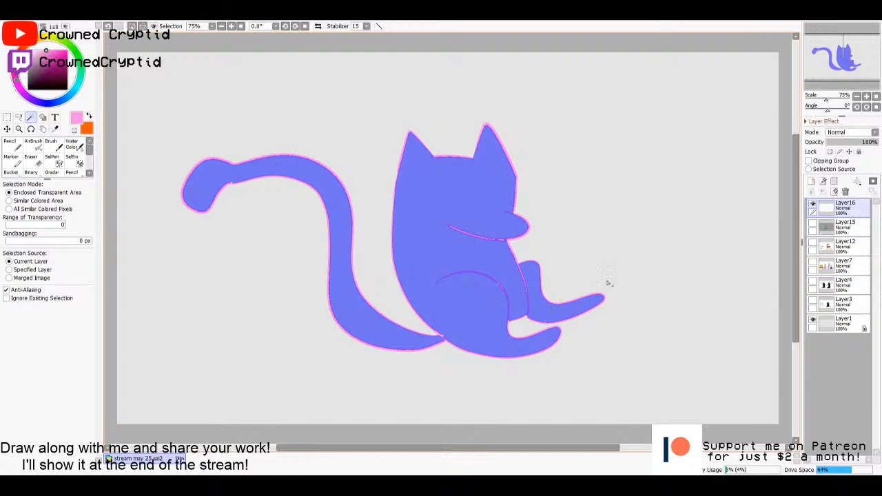
pyautogui.click(844, 225)
pyautogui.click(811, 183)
pyautogui.click(10, 171)
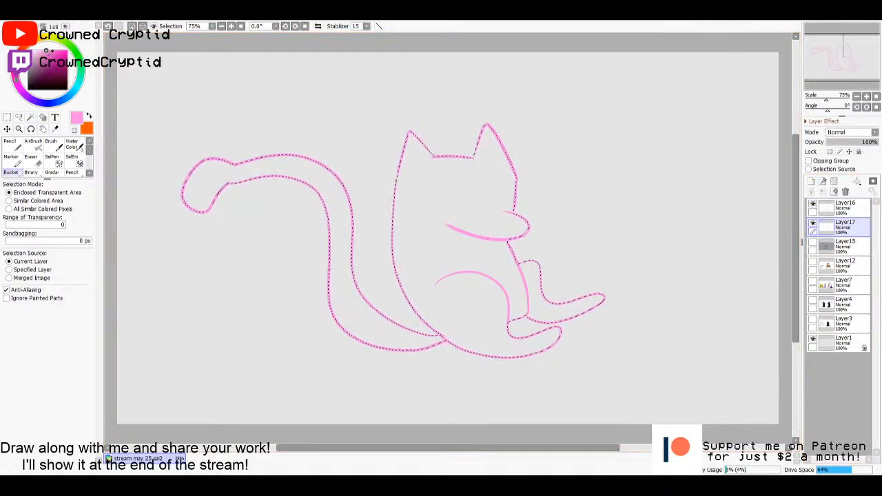
pyautogui.click(370, 221)
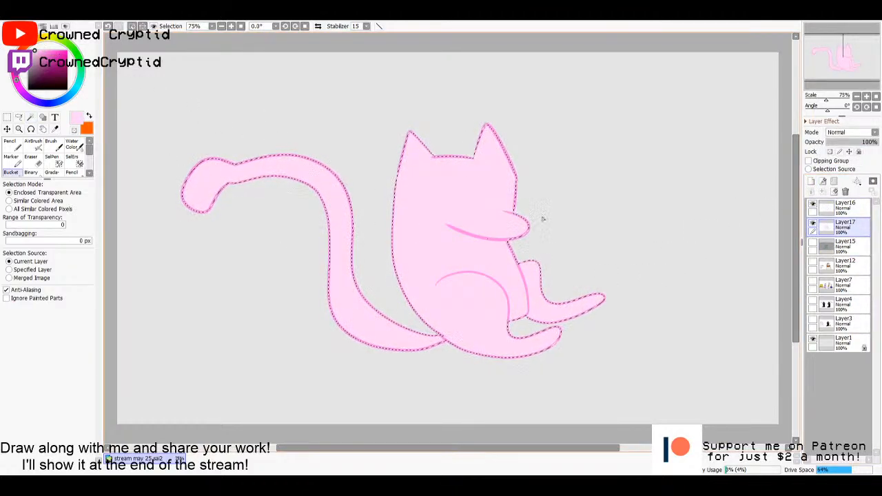
pyautogui.press('m')
pyautogui.hotkey('ctrl', 'd')
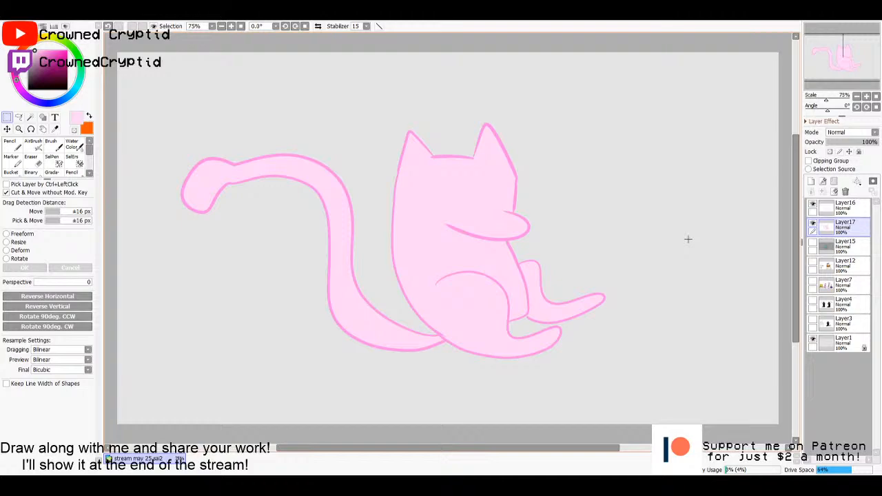
# - Draw two light blue arched eye outlines on the face on Layer16
pyautogui.press('n')
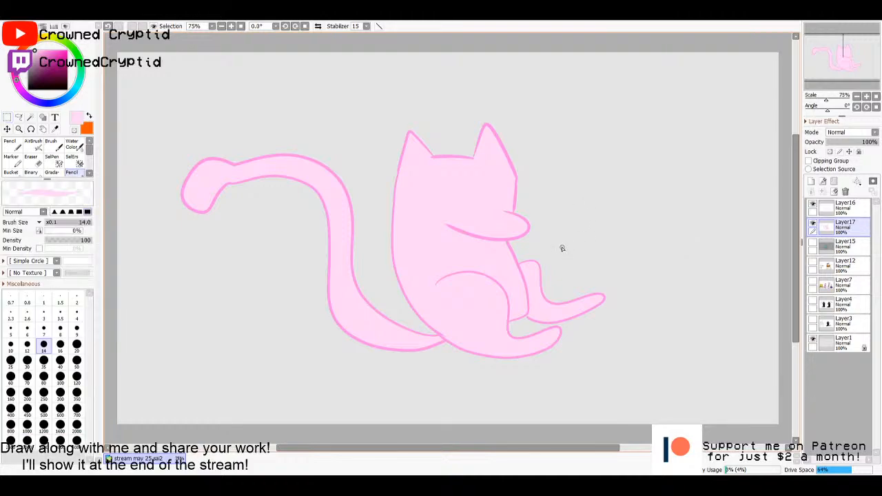
pyautogui.click(827, 208)
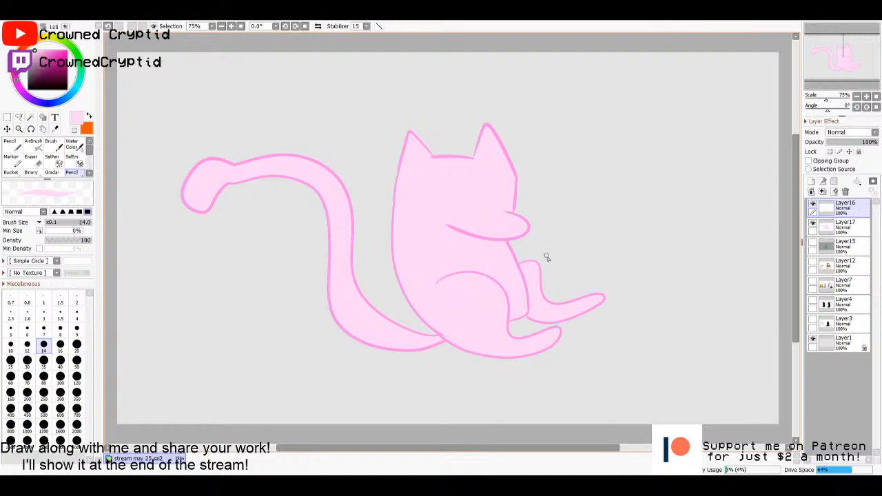
pyautogui.click(70, 81)
pyautogui.moveTo(58, 61); pyautogui.dragTo(47, 47)
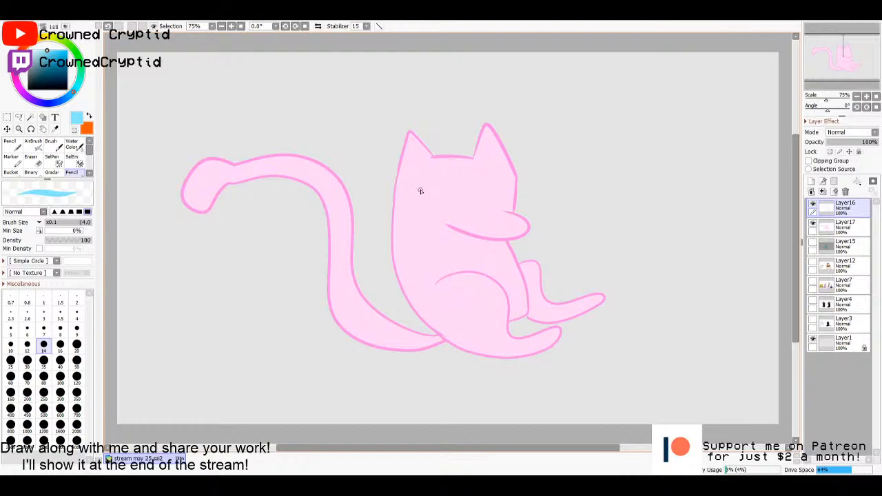
pyautogui.moveTo(420, 191)
pyautogui.mouseDown()
pyautogui.moveTo(427, 178)
pyautogui.moveTo(452, 205)
pyautogui.mouseUp()
pyautogui.moveTo(513, 188); pyautogui.dragTo(490, 204)
# - Add a new layer directly above Layer17 and try colouring the first eye pale blue with the pencil at size 50
pyautogui.click(824, 225)
pyautogui.click(811, 181)
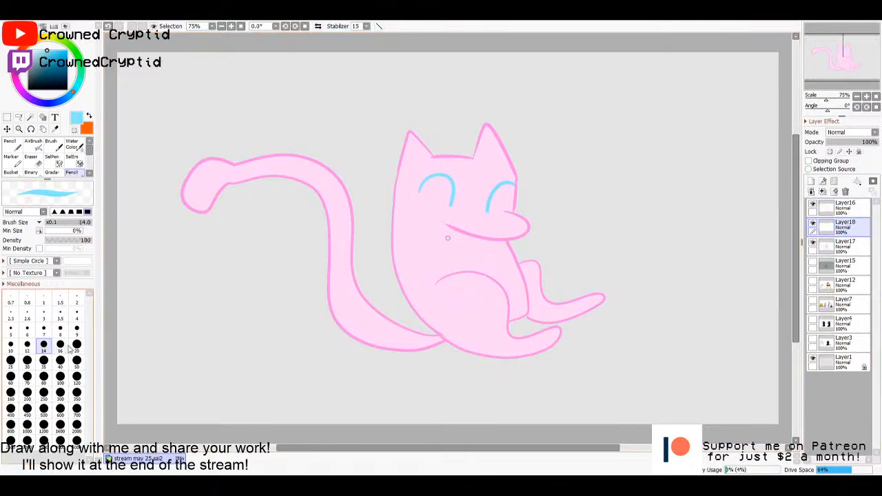
pyautogui.moveTo(56, 57); pyautogui.dragTo(43, 40)
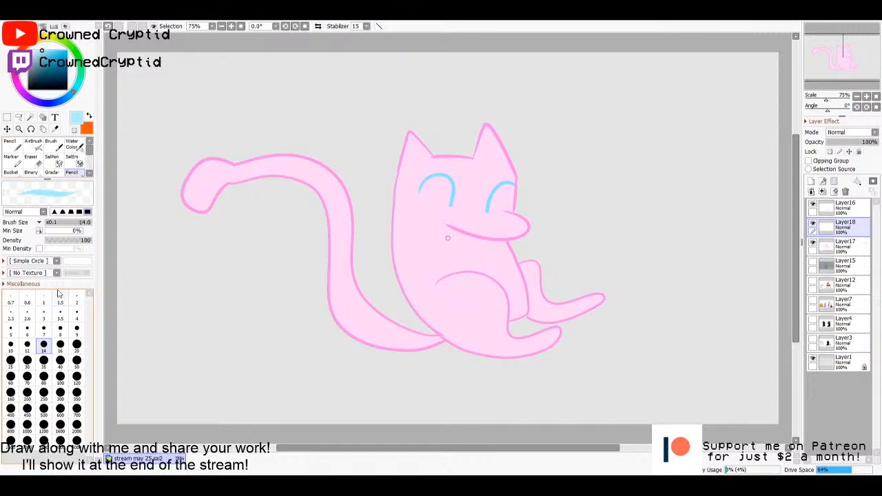
pyautogui.click(77, 362)
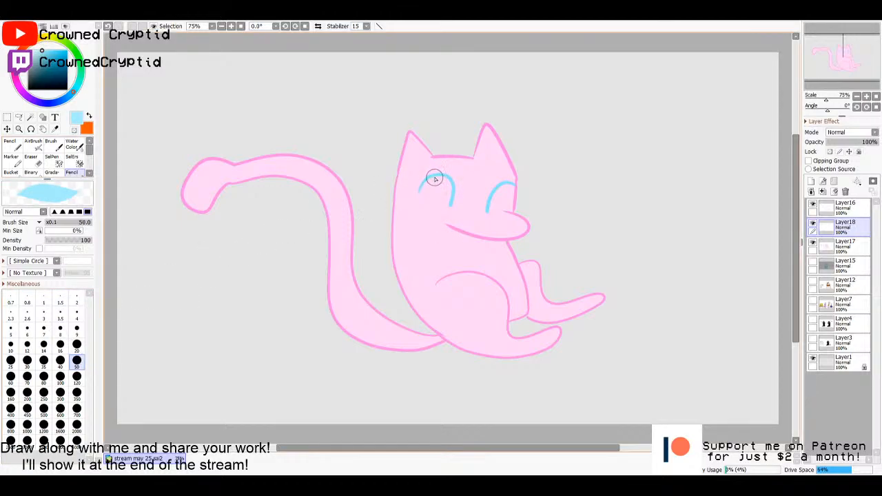
pyautogui.moveTo(422, 187)
pyautogui.mouseDown()
pyautogui.moveTo(430, 181)
pyautogui.moveTo(429, 195)
pyautogui.mouseUp()
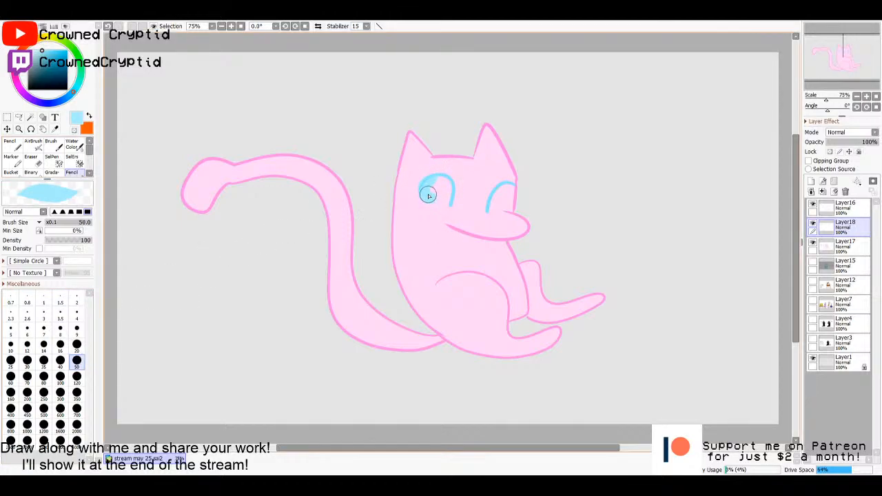
pyautogui.hotkey('ctrl', 'z')
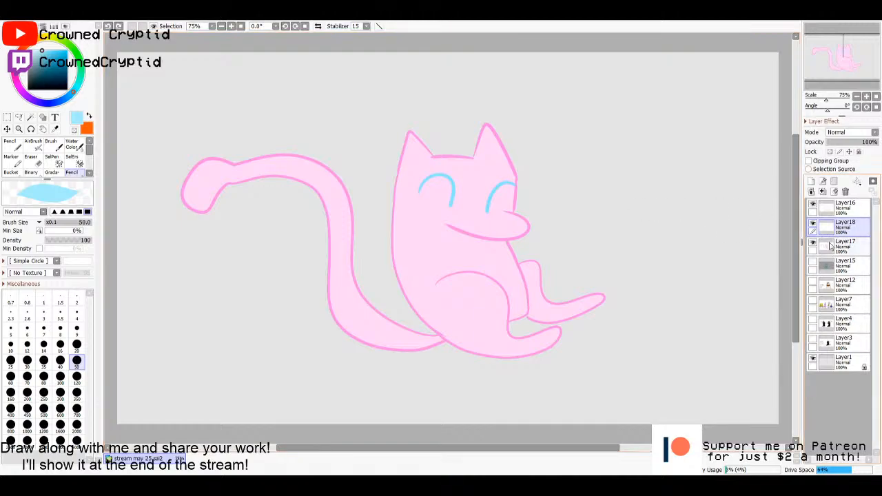
# - Load the Layer16 line art as a selection, invert it and paint both eyes pale blue on Layer18
pyautogui.keyDown('ctrl'); pyautogui.click(826, 210); pyautogui.keyUp('ctrl')
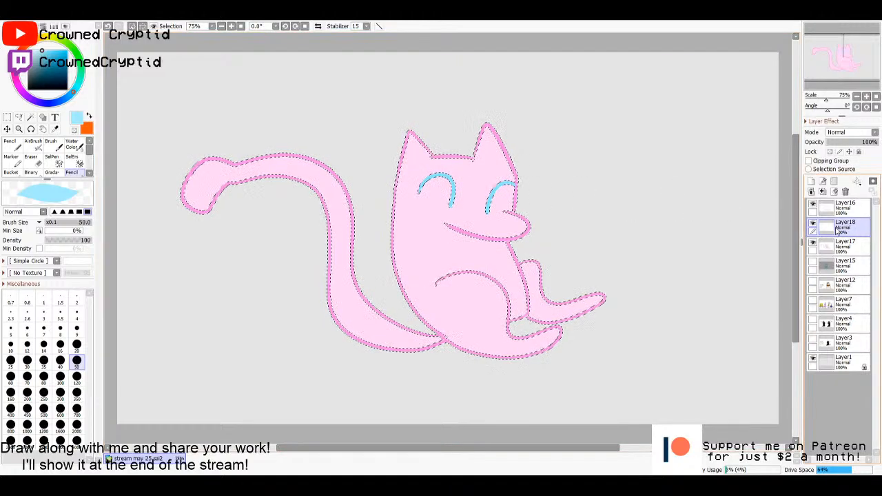
pyautogui.click(155, 21)
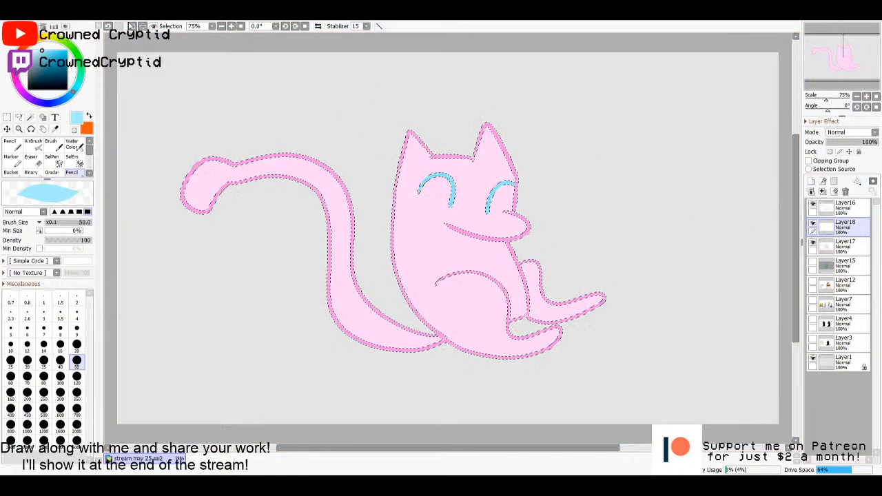
pyautogui.click(172, 51)
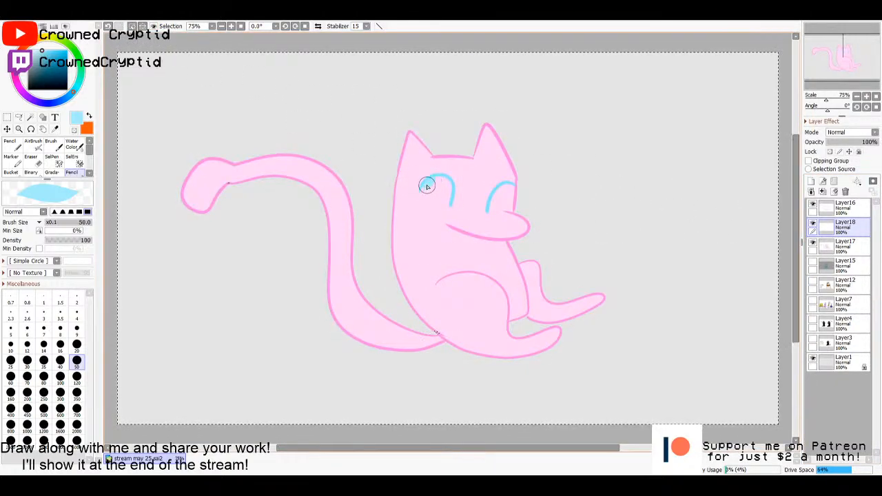
pyautogui.moveTo(425, 191)
pyautogui.mouseDown()
pyautogui.moveTo(447, 195)
pyautogui.moveTo(447, 182)
pyautogui.moveTo(433, 190)
pyautogui.moveTo(447, 196)
pyautogui.moveTo(430, 195)
pyautogui.moveTo(431, 183)
pyautogui.moveTo(440, 200)
pyautogui.mouseUp()
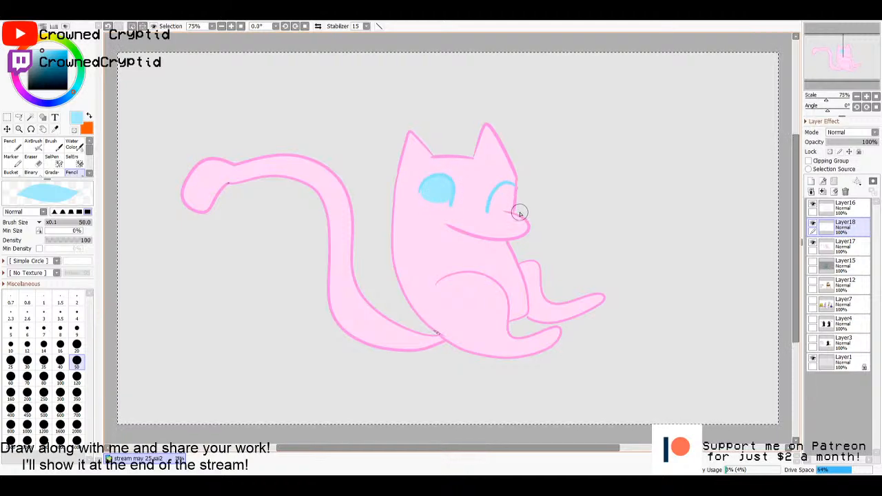
pyautogui.moveTo(502, 184); pyautogui.dragTo(488, 211)
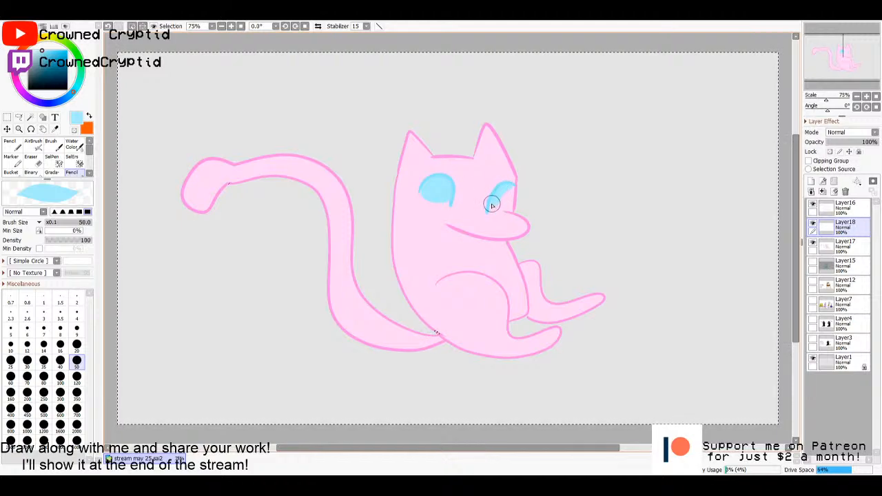
pyautogui.moveTo(504, 189); pyautogui.dragTo(502, 194)
pyautogui.hotkey('ctrl', 'z')
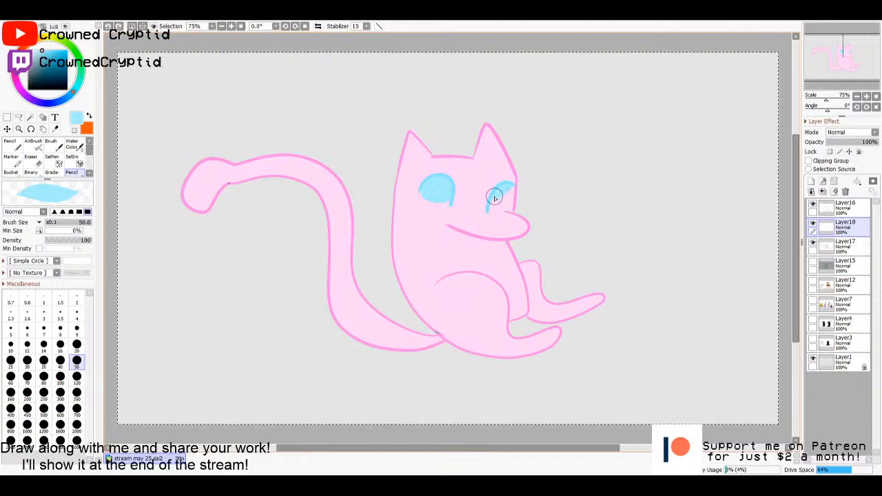
pyautogui.moveTo(494, 197)
pyautogui.mouseDown()
pyautogui.moveTo(490, 207)
pyautogui.moveTo(508, 190)
pyautogui.moveTo(506, 203)
pyautogui.moveTo(497, 201)
pyautogui.moveTo(507, 206)
pyautogui.mouseUp()
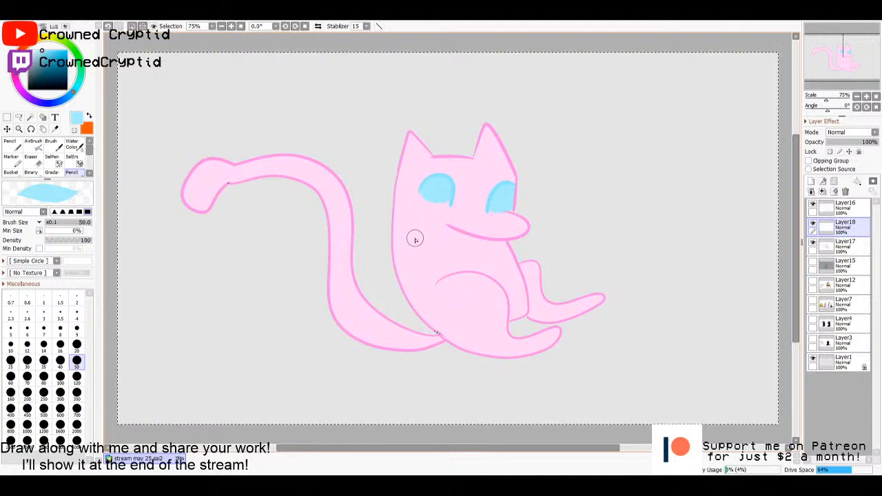
# - Paint a small deeper blue pupil in the upper part of each eye
pyautogui.moveTo(55, 56); pyautogui.dragTo(55, 54)
pyautogui.moveTo(443, 180); pyautogui.dragTo(432, 184)
pyautogui.moveTo(508, 190); pyautogui.dragTo(505, 194)
pyautogui.hotkey('ctrl', 'z')
pyautogui.hotkey('ctrl', 'z')
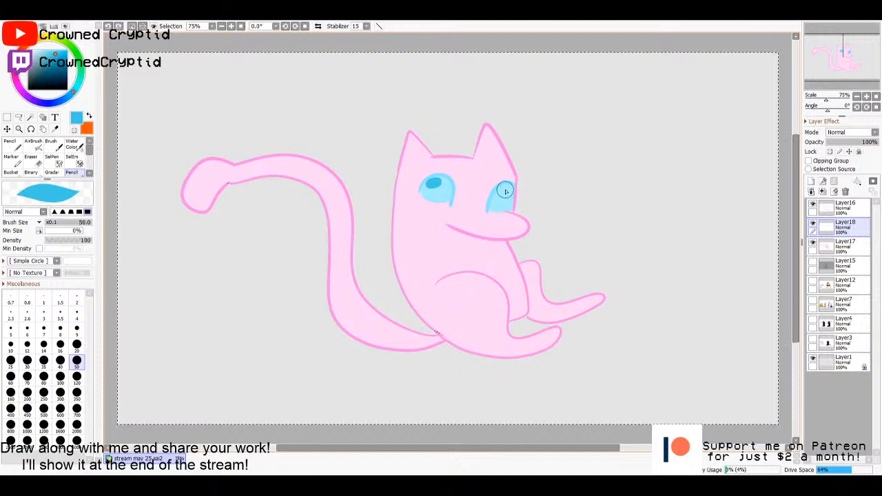
pyautogui.moveTo(440, 182); pyautogui.dragTo(432, 184)
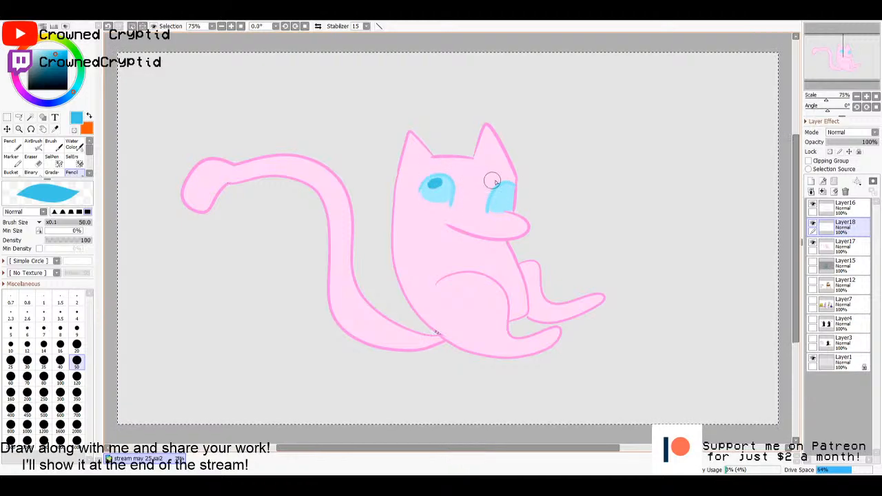
pyautogui.moveTo(502, 187); pyautogui.dragTo(505, 191)
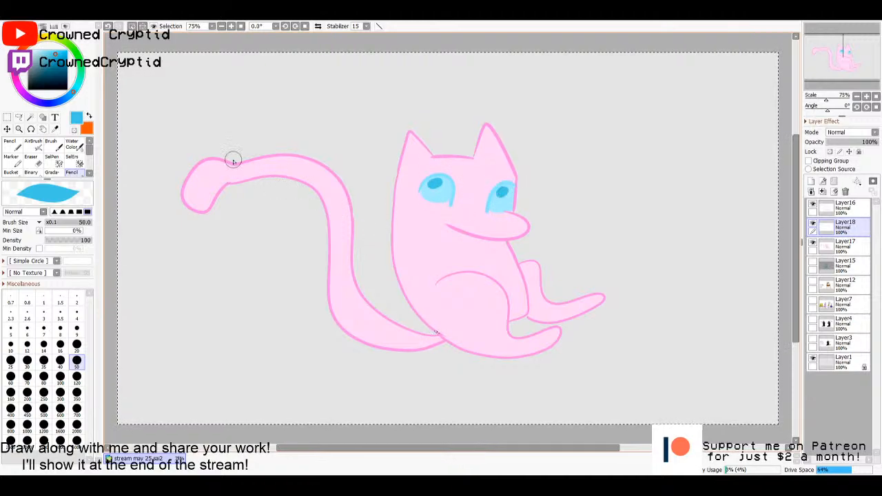
# - Paint small pale blue highlights in both pupils with the pencil at size 10 and clear the selection
pyautogui.moveTo(33, 50); pyautogui.dragTo(36, 50)
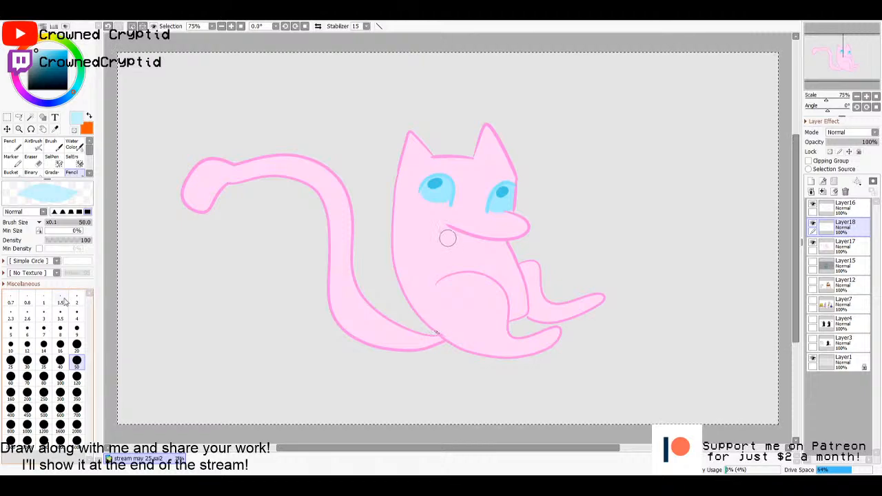
pyautogui.click(11, 344)
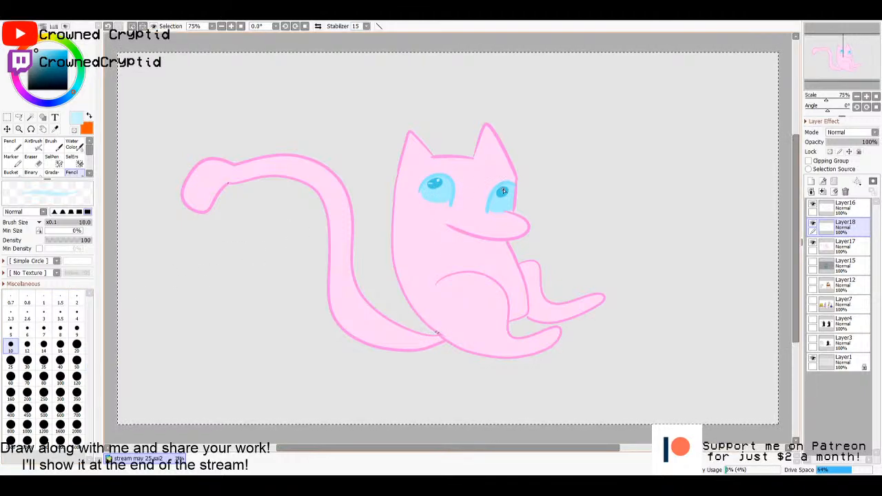
pyautogui.press('m')
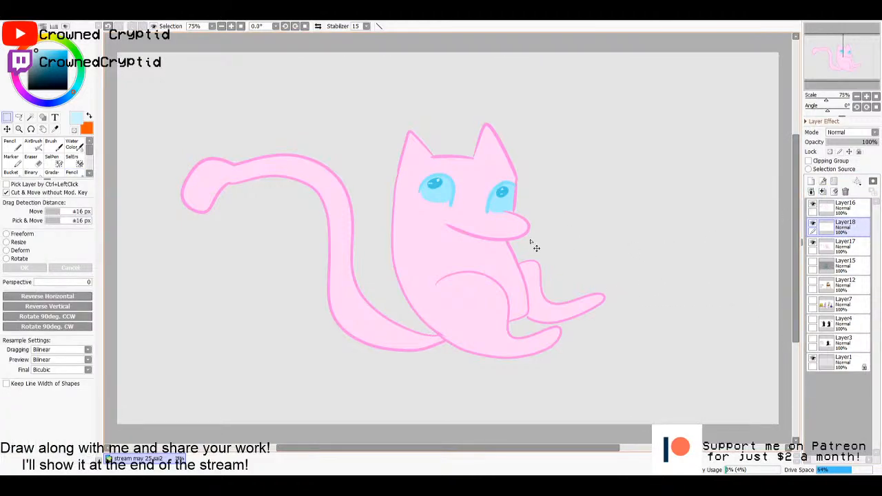
# - Select the enclosed body, far leg and tail areas from the Layer16 line art with the Magic Wand
pyautogui.click(843, 206)
pyautogui.press('w')
pyautogui.click(492, 270)
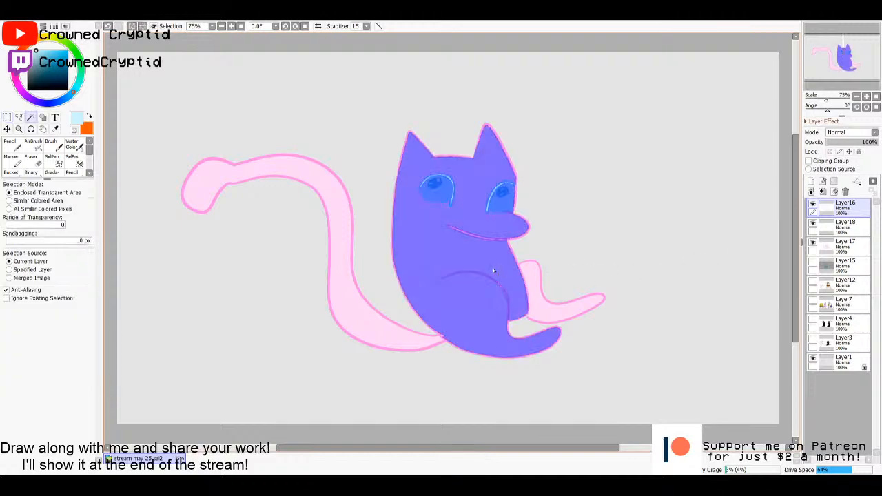
pyautogui.click(548, 315)
pyautogui.click(413, 335)
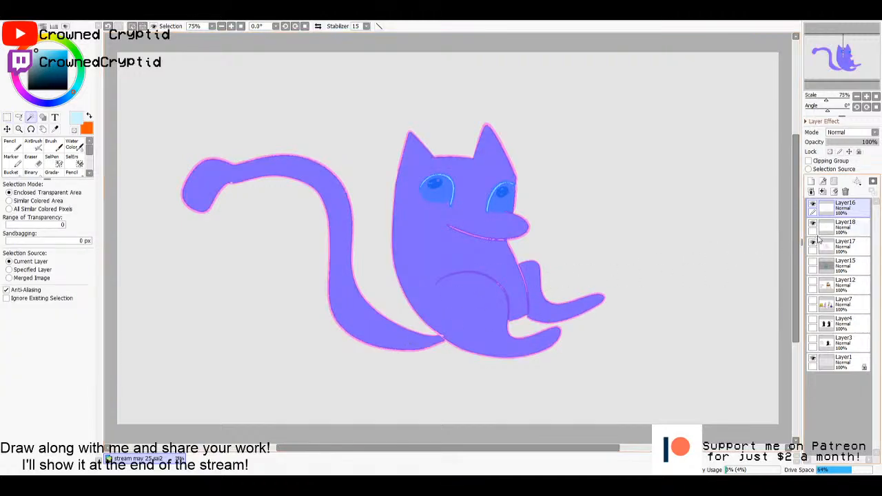
# - Fill the selected body, leg and tail with a paler pink on Layer17 and clear the selection
pyautogui.click(837, 248)
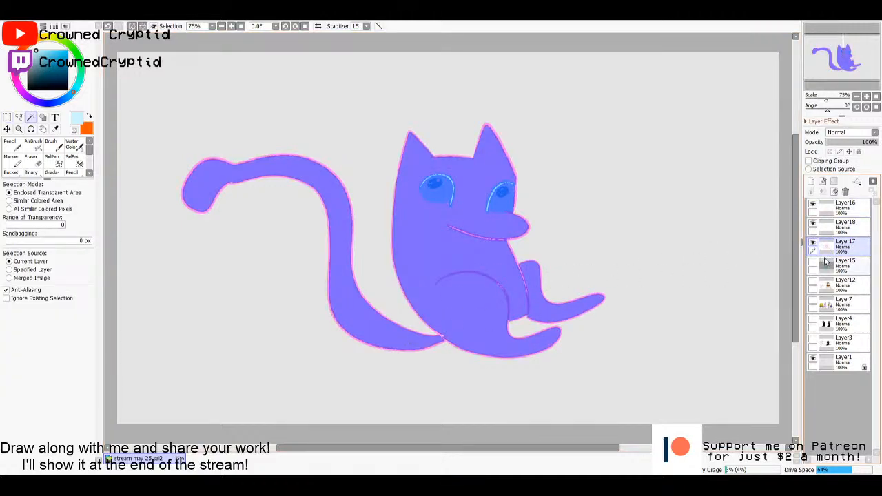
pyautogui.press('g')
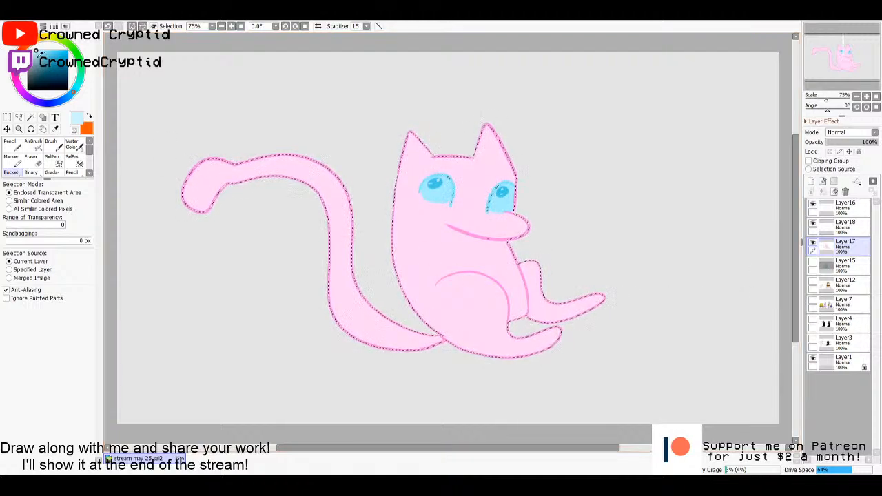
pyautogui.click(19, 82)
pyautogui.moveTo(41, 51); pyautogui.dragTo(34, 51)
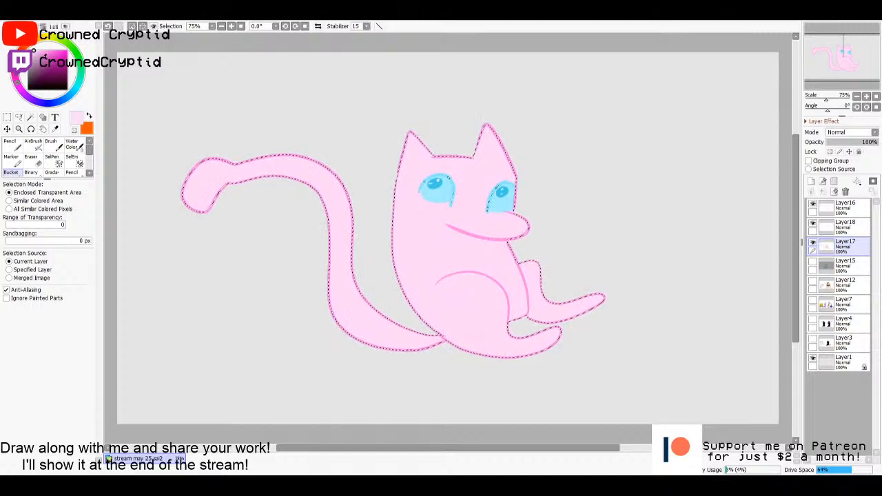
pyautogui.moveTo(43, 50); pyautogui.dragTo(34, 51)
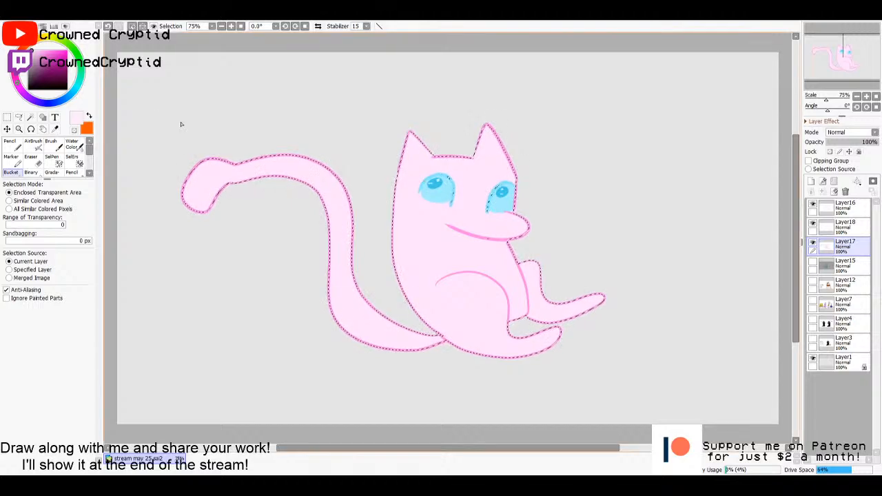
pyautogui.press('m')
pyautogui.click(579, 255)
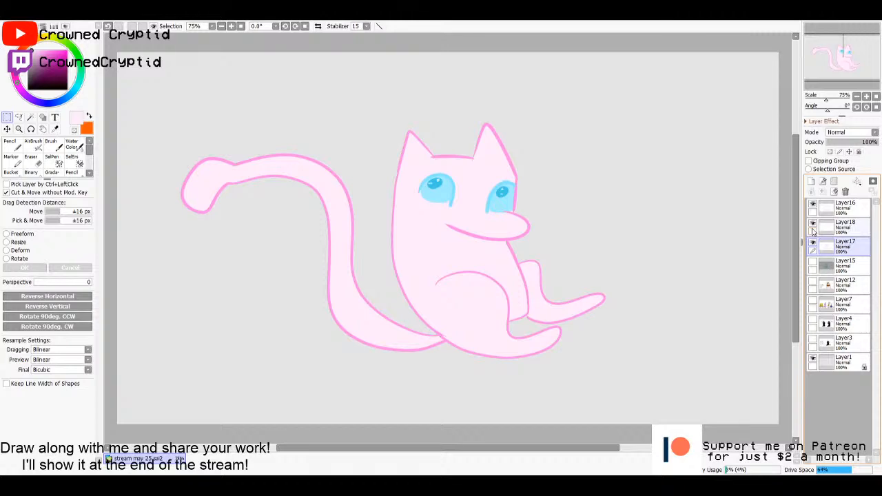
# - Try merging Layer16 and Layer18 down into Layer17, and undo both merges
pyautogui.click(836, 226)
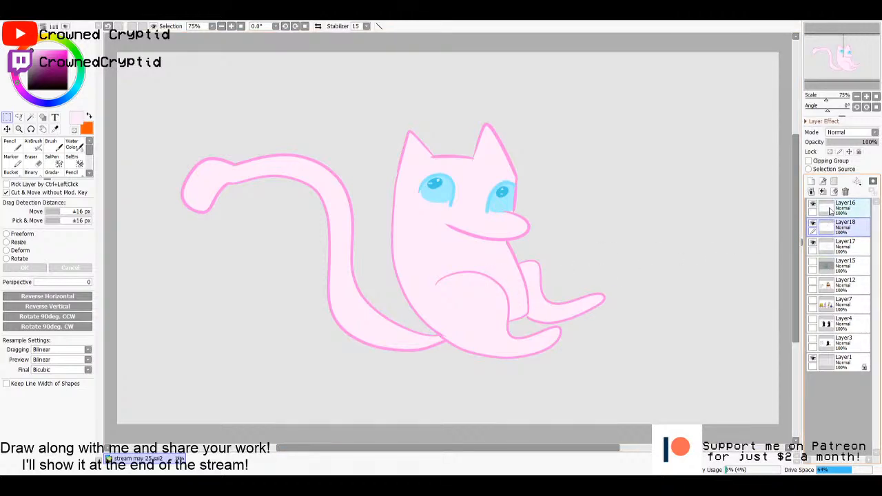
pyautogui.click(829, 209)
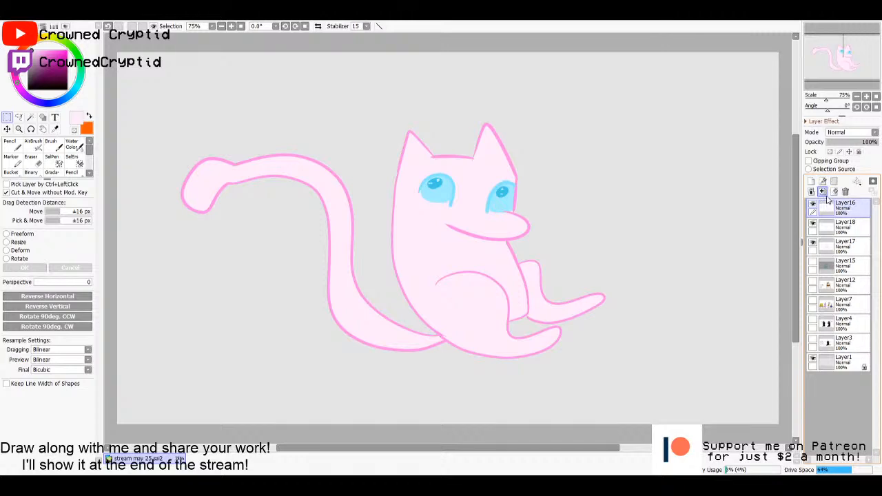
pyautogui.click(836, 224)
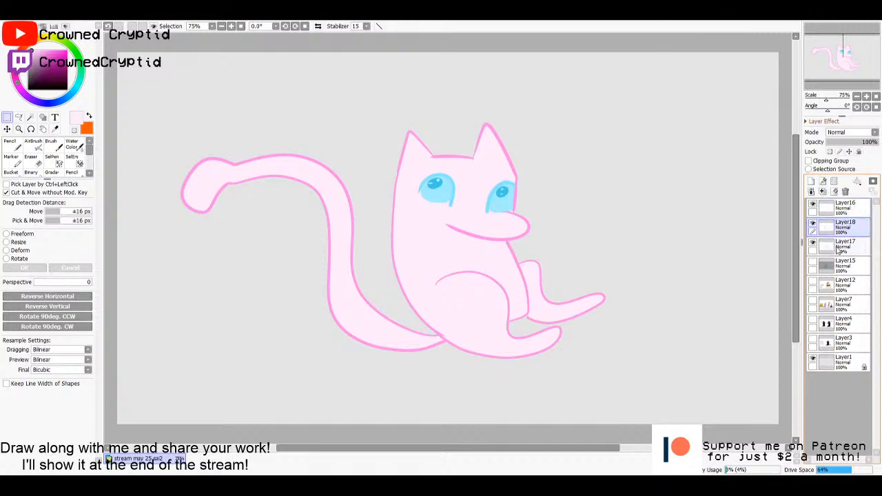
pyautogui.click(834, 210)
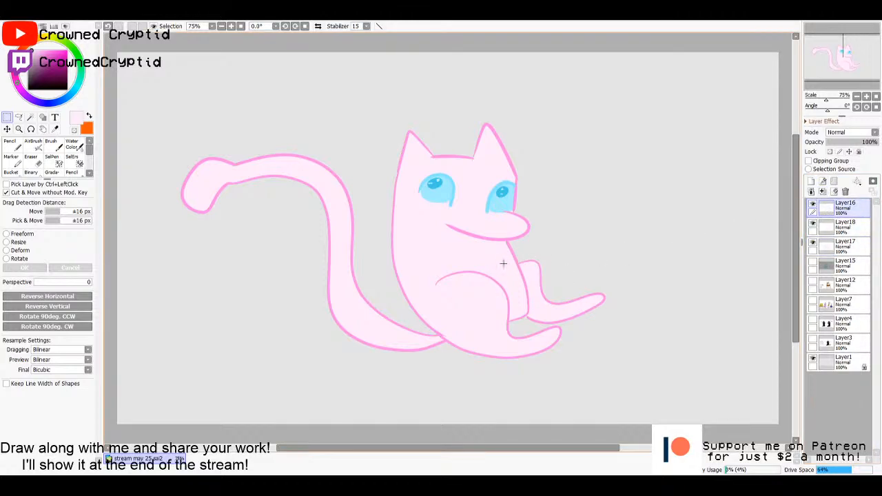
pyautogui.click(823, 191)
pyautogui.click(823, 192)
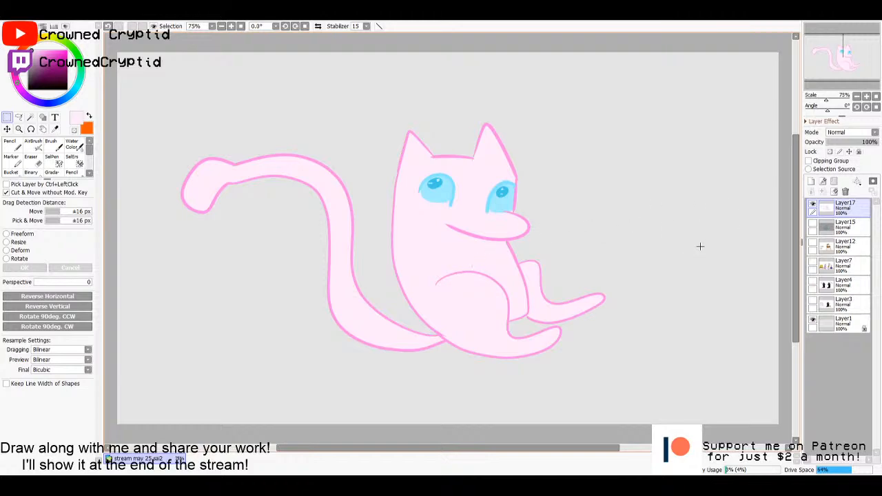
pyautogui.hotkey('ctrl', 'z')
pyautogui.hotkey('ctrl', 'z')
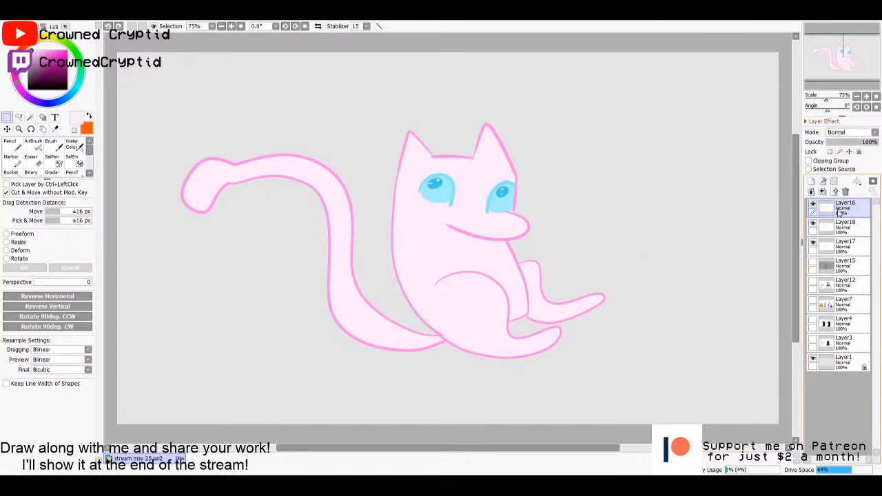
# - Draw two short arms with jagged paws on Layer16 in the outline's pink, using the pencil at size 10
pyautogui.press('n')
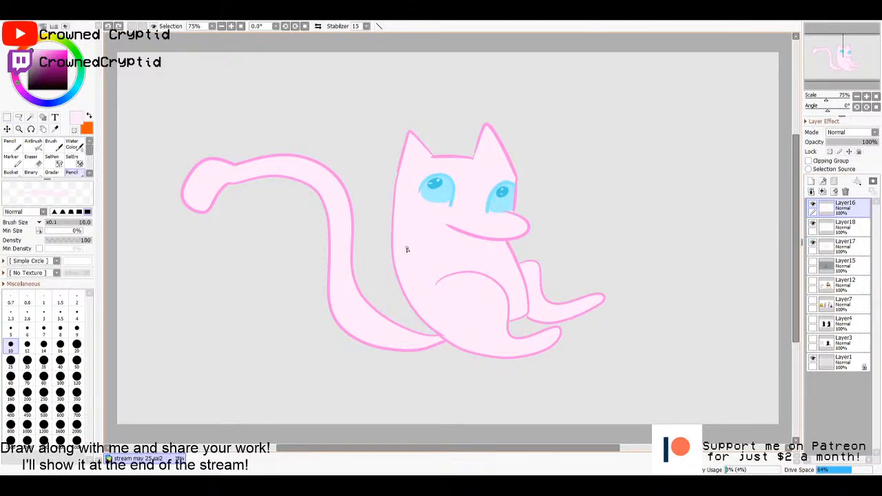
pyautogui.press('x')
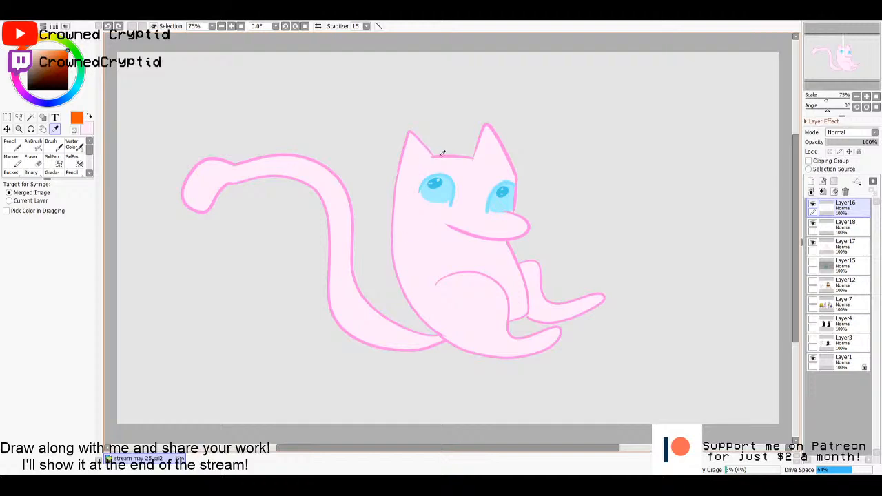
pyautogui.keyDown('alt'); pyautogui.click(442, 153); pyautogui.keyUp('alt')
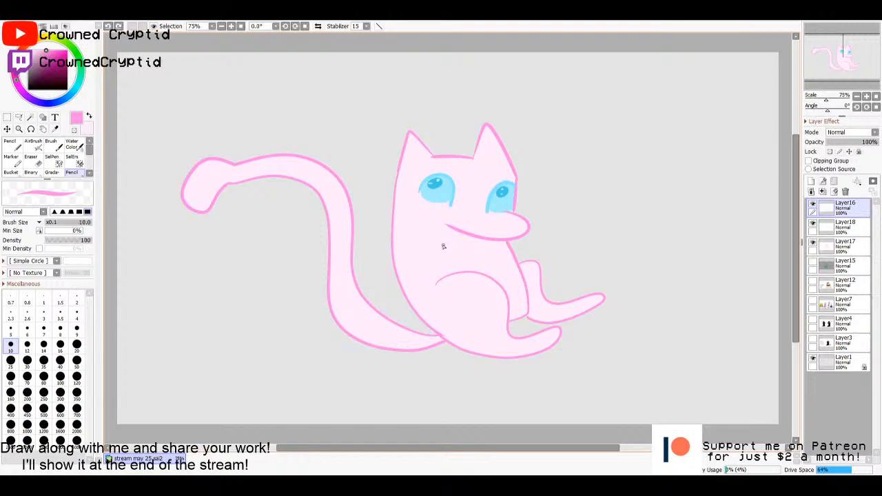
pyautogui.moveTo(437, 244)
pyautogui.mouseDown()
pyautogui.moveTo(469, 257)
pyautogui.moveTo(461, 273)
pyautogui.mouseUp()
pyautogui.moveTo(512, 249)
pyautogui.mouseDown()
pyautogui.moveTo(559, 244)
pyautogui.moveTo(550, 254)
pyautogui.moveTo(560, 260)
pyautogui.moveTo(542, 271)
pyautogui.mouseUp()
# - Select the far arm's enclosed area from the Layer16 line art and ready the Bucket on Layer17
pyautogui.press('w')
pyautogui.click(537, 256)
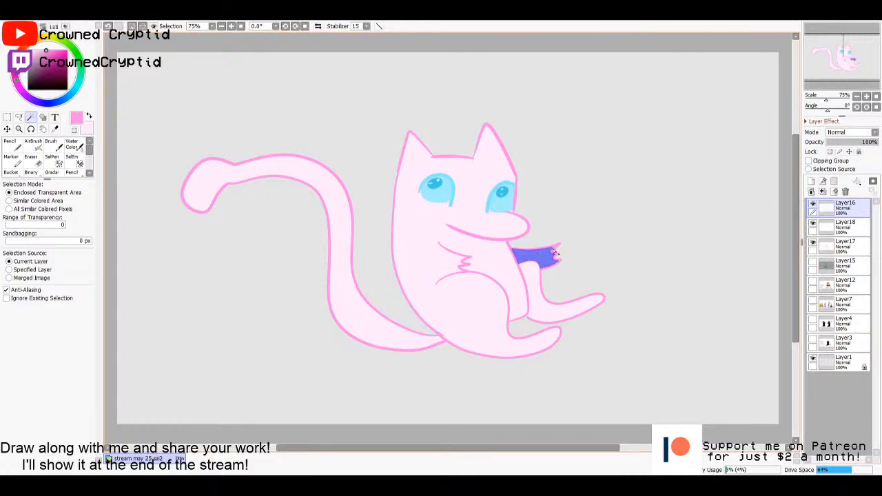
pyautogui.click(836, 248)
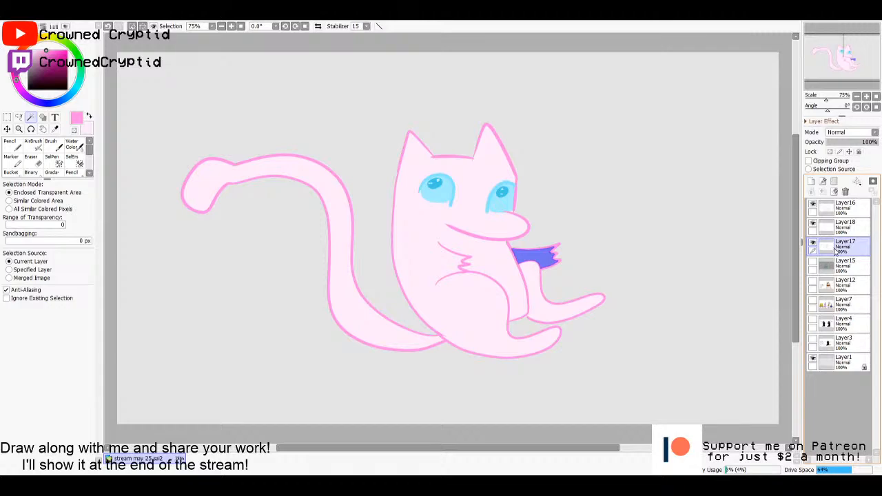
pyautogui.press('g')
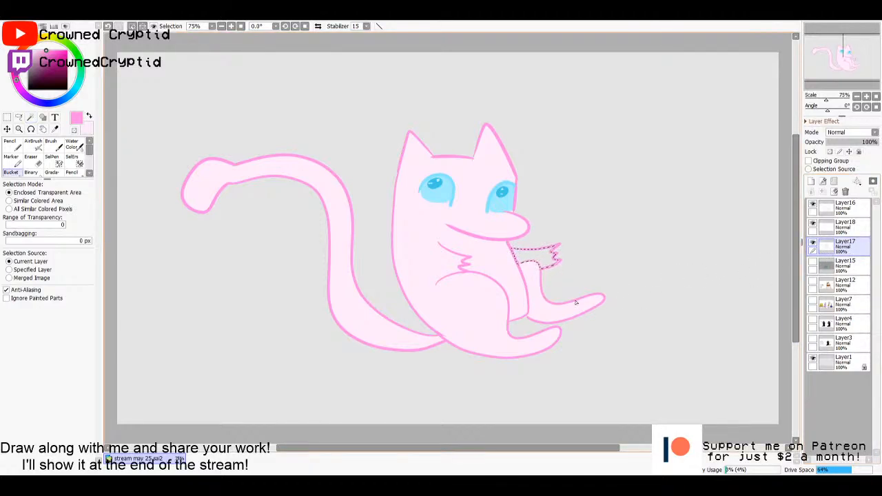
# - Try filling the far arm with the body's pale pink, and undo the deselection and fill
pyautogui.press('alt')
pyautogui.keyDown('alt'); pyautogui.click(444, 265); pyautogui.keyUp('alt')
pyautogui.click(535, 256)
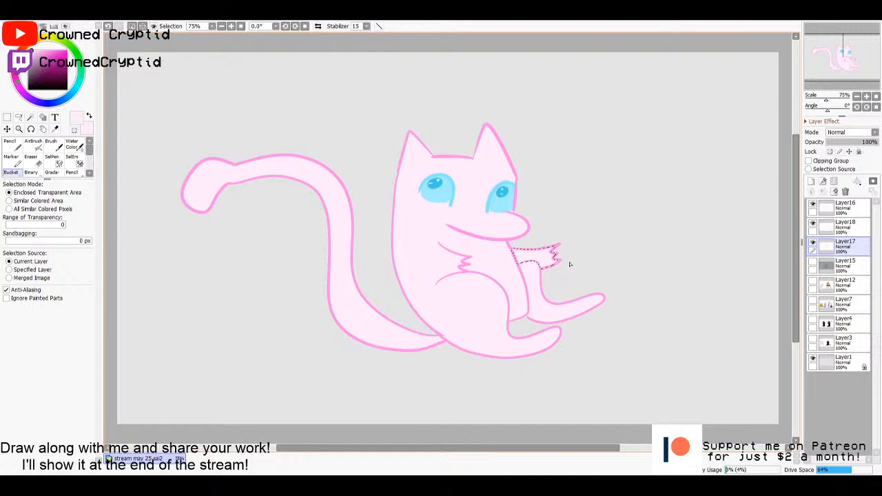
pyautogui.hotkey('ctrl', 'd')
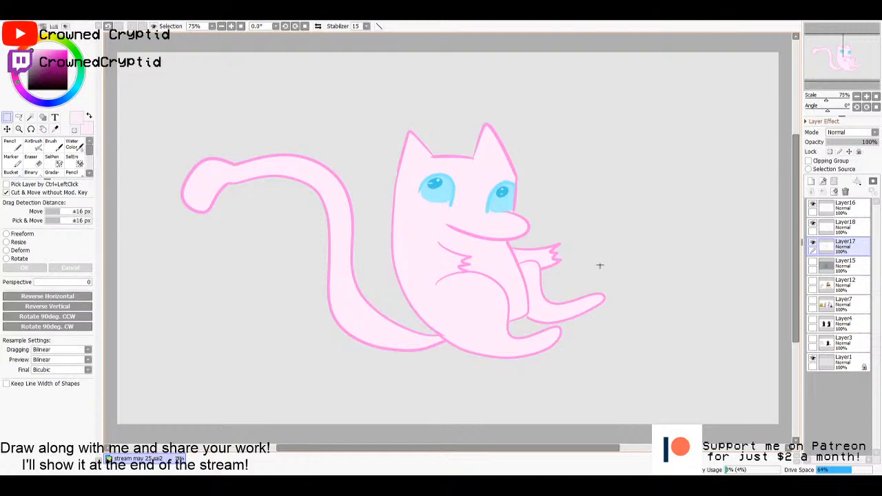
pyautogui.hotkey('ctrl', 'z')
# - Fill the selected far arm with a slightly deeper pink than the body on Layer17
pyautogui.click(33, 52)
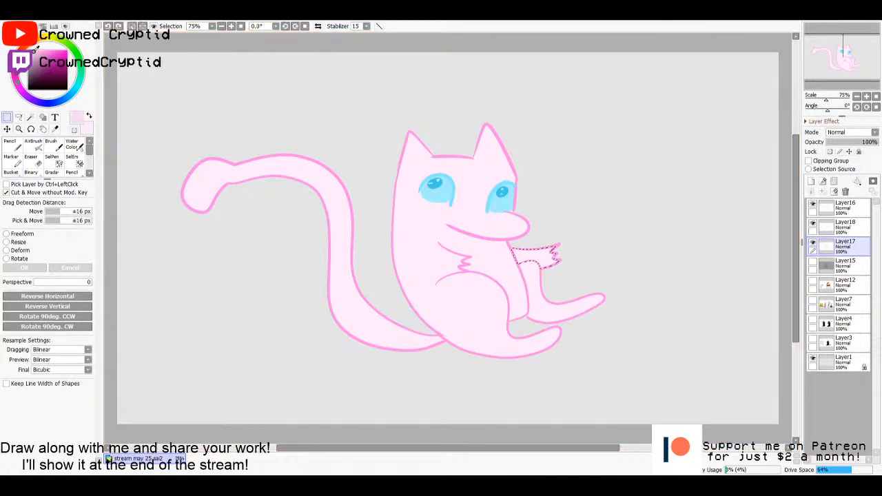
pyautogui.press('g')
pyautogui.click(535, 258)
pyautogui.press('m')
pyautogui.click(597, 264)
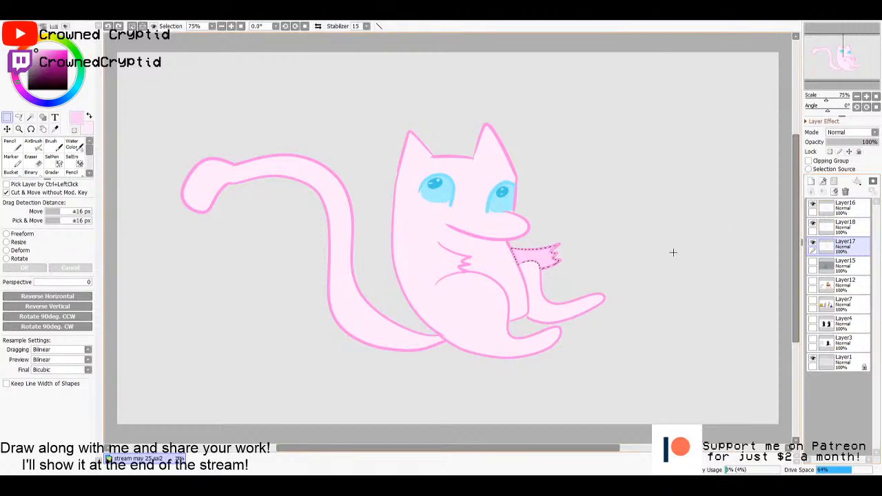
# - Select the body, tail and far leg areas from the Layer16 line art and add a new layer above Layer17
pyautogui.click(842, 207)
pyautogui.press('w')
pyautogui.click(501, 267)
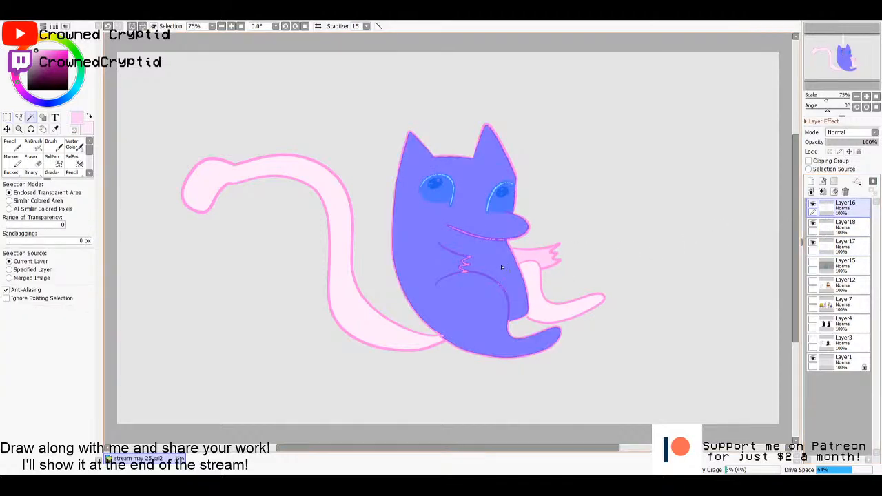
pyautogui.click(399, 325)
pyautogui.click(524, 304)
pyautogui.click(843, 246)
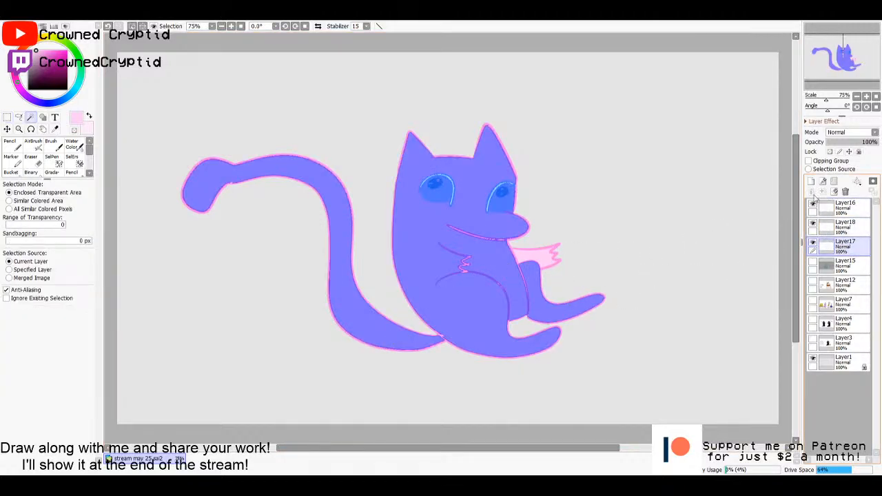
pyautogui.click(811, 181)
# - Shade the back, tail tip, lower tail curve and underside in deeper pink with the pencil at size 50, then clear the selection
pyautogui.press('n')
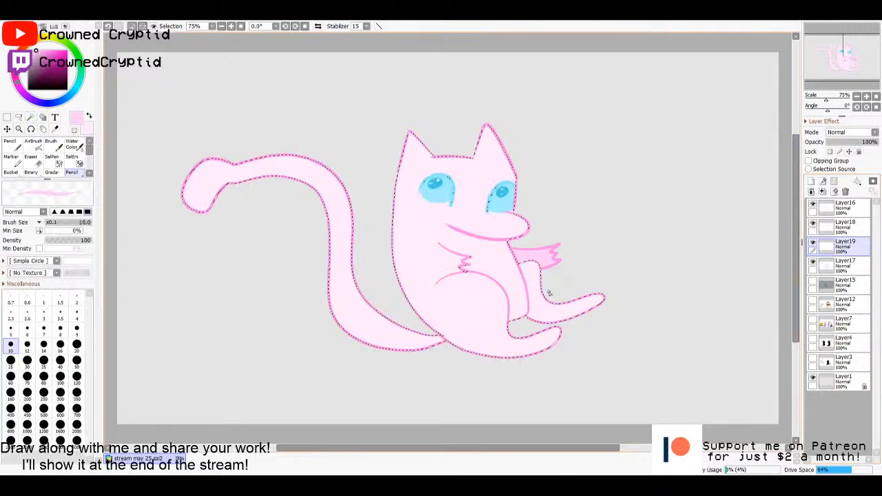
pyautogui.keyDown('alt'); pyautogui.click(526, 252); pyautogui.keyUp('alt')
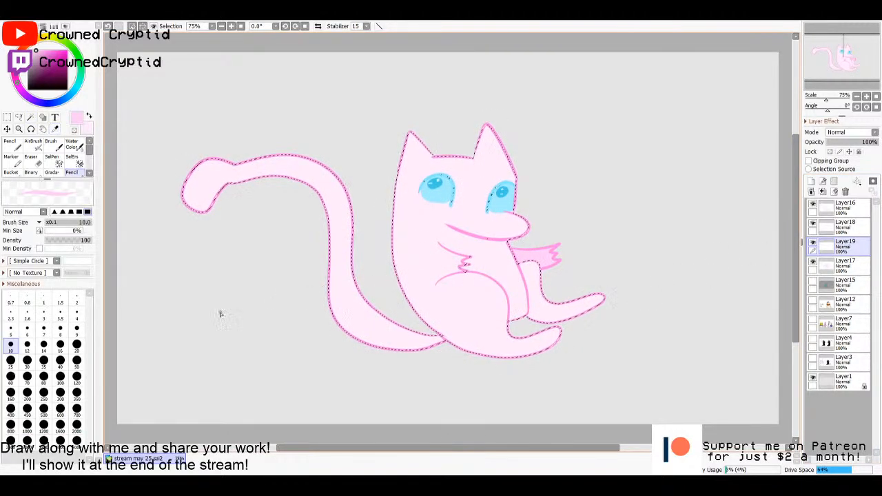
pyautogui.click(77, 359)
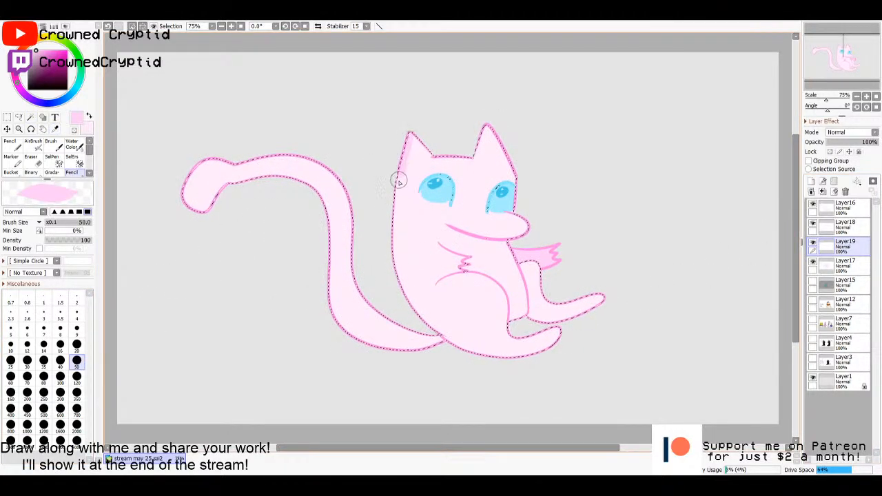
pyautogui.moveTo(399, 180)
pyautogui.mouseDown()
pyautogui.moveTo(401, 257)
pyautogui.moveTo(421, 310)
pyautogui.moveTo(473, 340)
pyautogui.mouseUp()
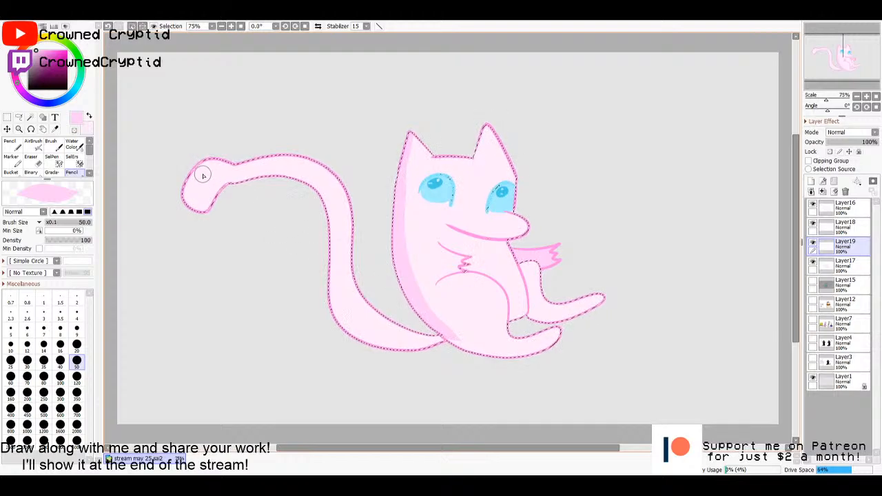
pyautogui.moveTo(202, 175)
pyautogui.mouseDown()
pyautogui.moveTo(188, 187)
pyautogui.moveTo(200, 201)
pyautogui.mouseUp()
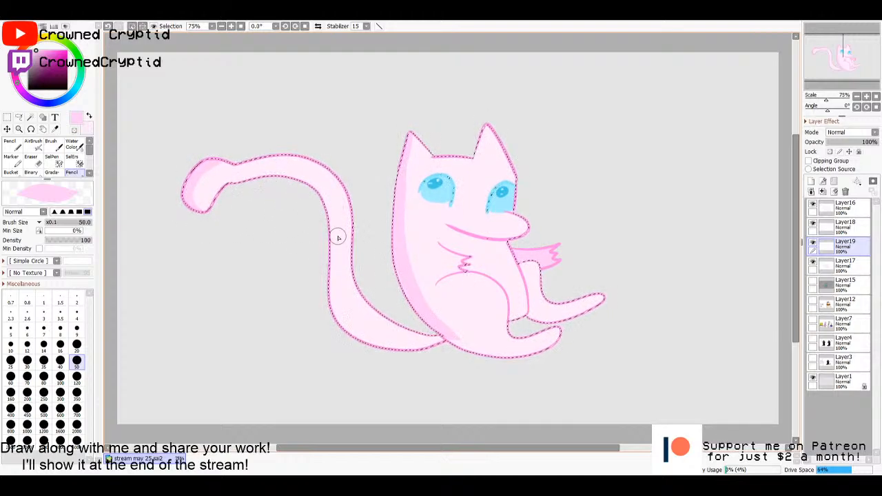
pyautogui.moveTo(338, 238)
pyautogui.mouseDown()
pyautogui.moveTo(327, 275)
pyautogui.moveTo(409, 352)
pyautogui.moveTo(489, 349)
pyautogui.moveTo(485, 356)
pyautogui.moveTo(578, 336)
pyautogui.moveTo(584, 318)
pyautogui.moveTo(573, 315)
pyautogui.moveTo(610, 293)
pyautogui.mouseUp()
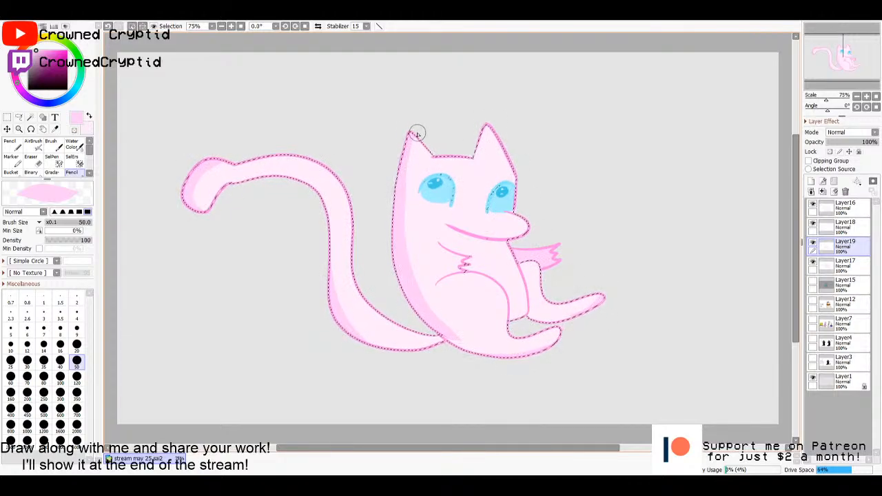
pyautogui.press('m')
pyautogui.click(650, 258)
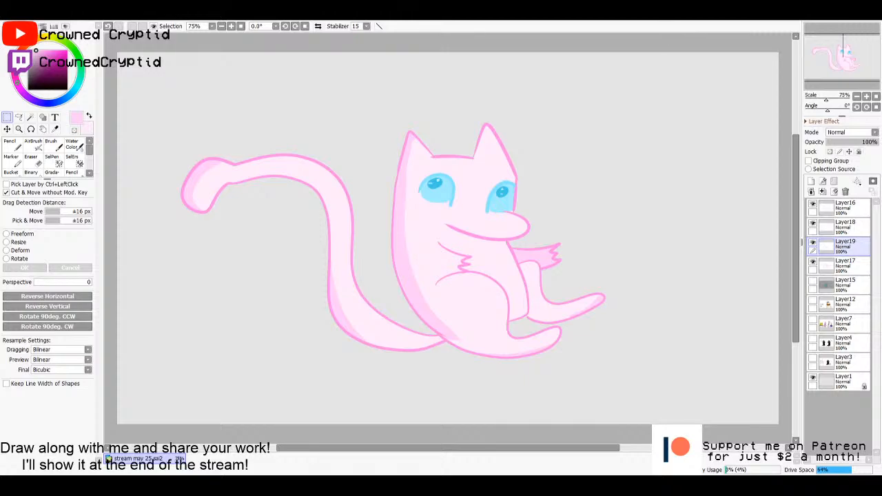
pyautogui.scroll(6, 475, 187)
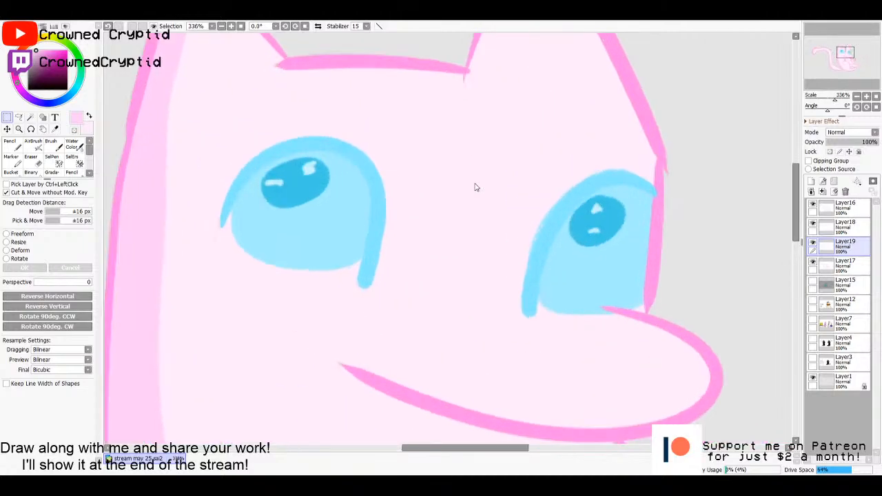
# - Draw a short brow mark near the inner corner of each eye on Layer16, using the outline pink and the pencil at size 10
pyautogui.press('n')
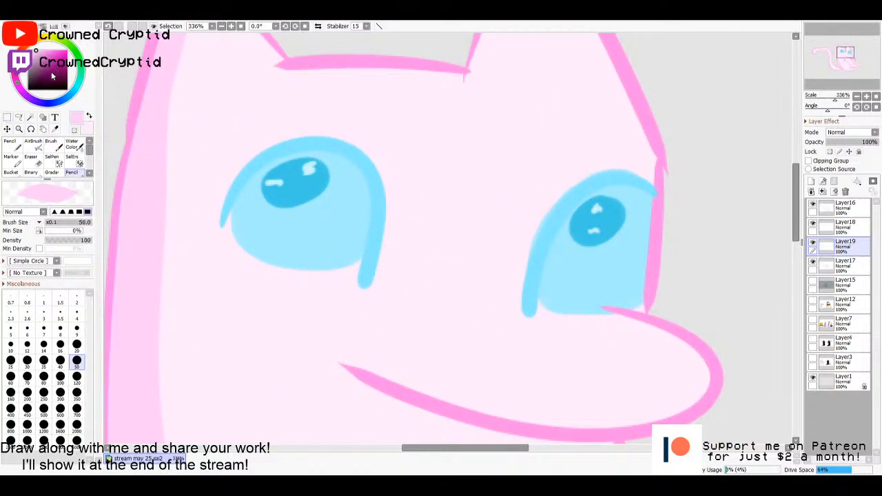
pyautogui.click(44, 62)
pyautogui.moveTo(44, 62); pyautogui.dragTo(28, 90)
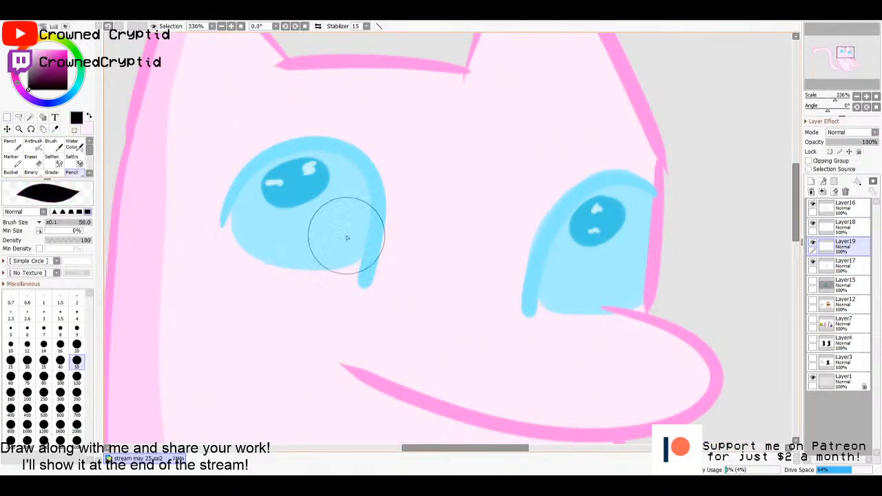
pyautogui.press('alt')
pyautogui.keyDown('alt'); pyautogui.click(353, 63); pyautogui.keyUp('alt')
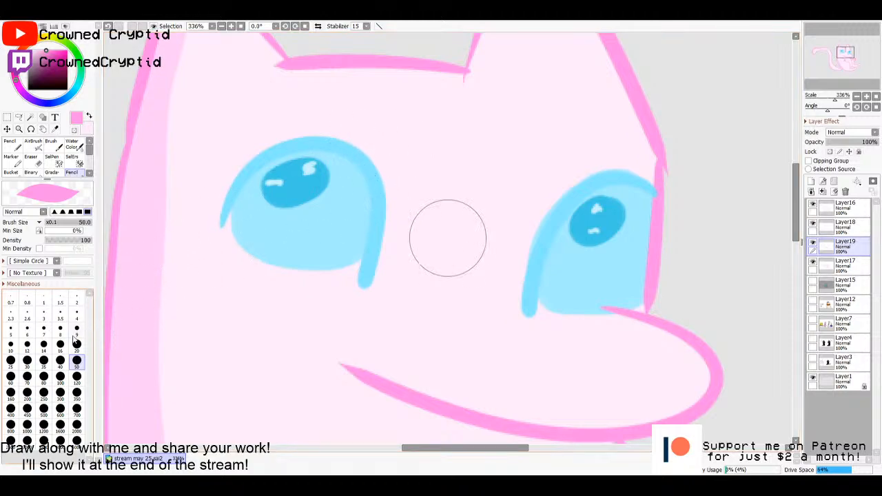
pyautogui.click(842, 207)
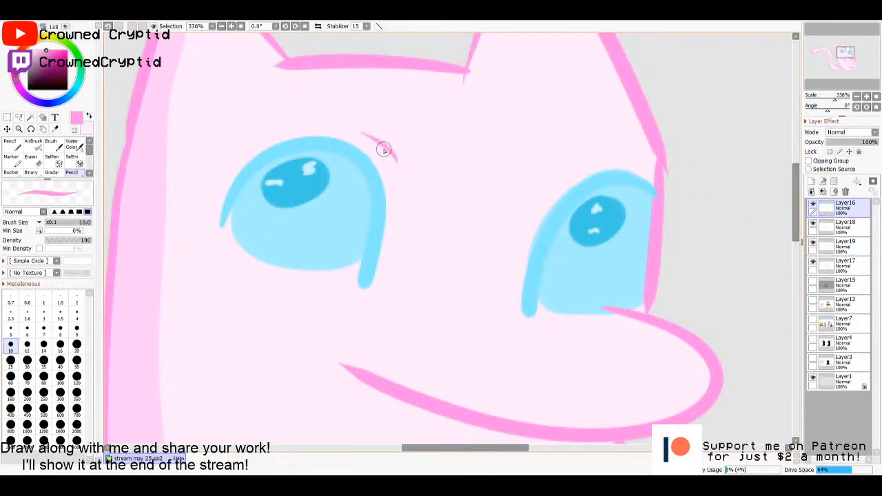
pyautogui.moveTo(403, 179); pyautogui.dragTo(396, 158)
pyautogui.moveTo(552, 189); pyautogui.dragTo(561, 176)
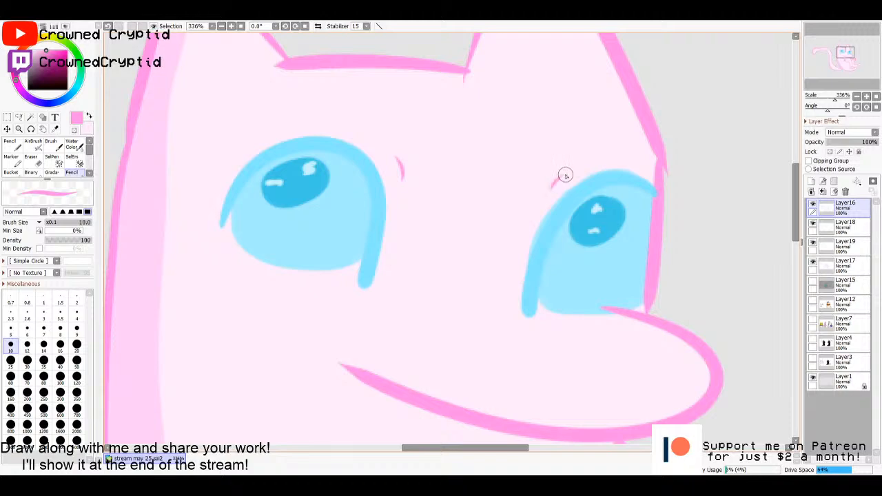
# - Cut the whole Mew reference image from its own file and paste it into the stream may 25.sai2 drawing
pyautogui.hotkey('ctrl', '0')
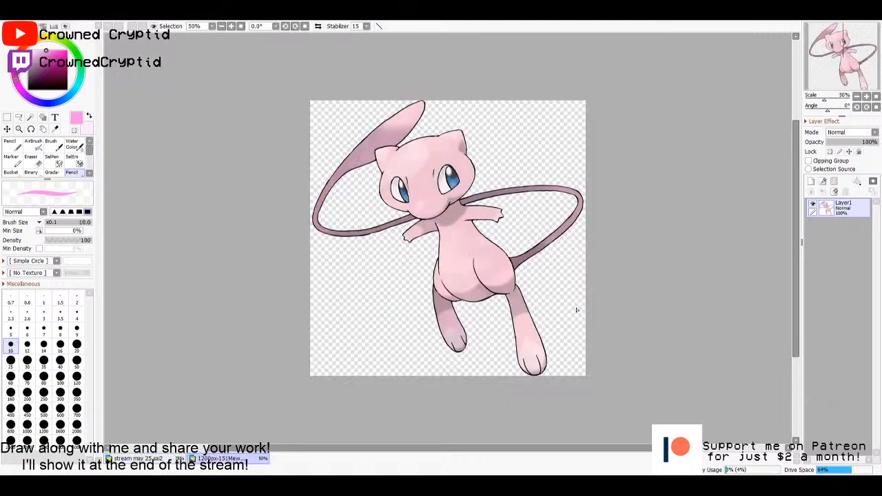
pyautogui.hotkey('ctrl', 'a')
pyautogui.hotkey('ctrl', 'x')
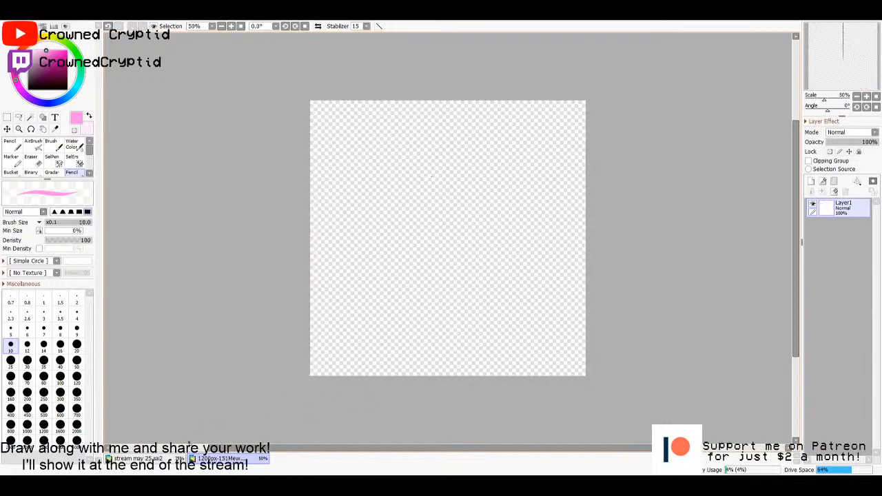
pyautogui.click(189, 448)
pyautogui.hotkey('ctrl', 'v')
pyautogui.moveTo(349, 278); pyautogui.dragTo(575, 267)
pyautogui.scroll(-2, 574, 268)
# - Scale the pasted Mew reference down to about half size and place it to the upper right of the pink character
pyautogui.hotkey('ctrl', 't')
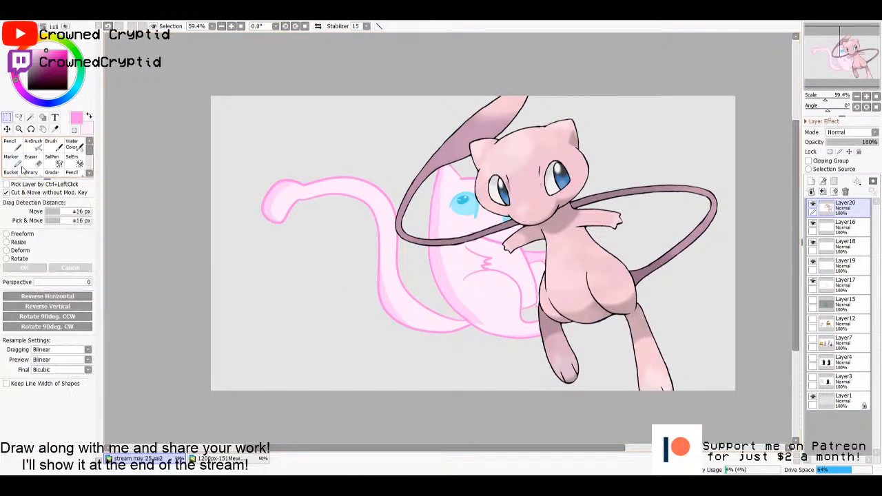
pyautogui.moveTo(393, 82); pyautogui.dragTo(569, 263)
pyautogui.moveTo(620, 307); pyautogui.dragTo(611, 164)
pyautogui.click(23, 267)
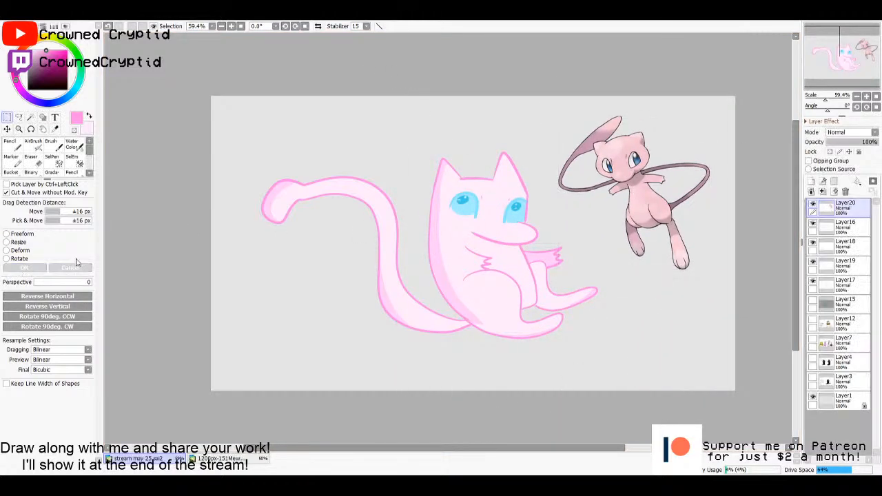
# - Add a new layer above the Mew reference layer and sample the outline pink from the muzzle for the size 10 pencil
pyautogui.scroll(1, 623, 199)
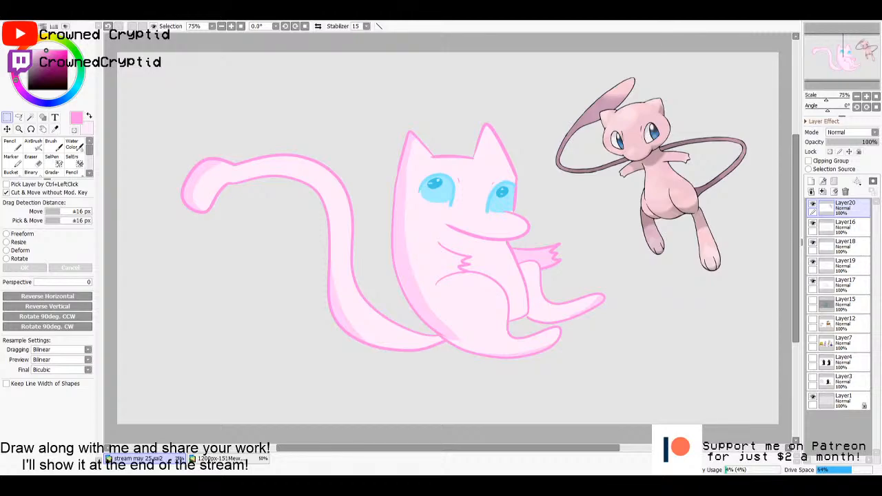
pyautogui.click(811, 181)
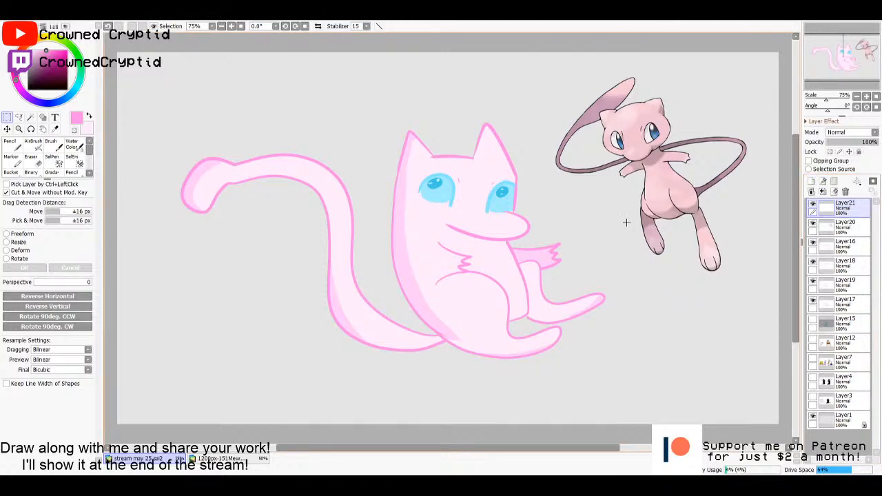
pyautogui.press('n')
pyautogui.keyDown('alt'); pyautogui.click(496, 296); pyautogui.keyUp('alt')
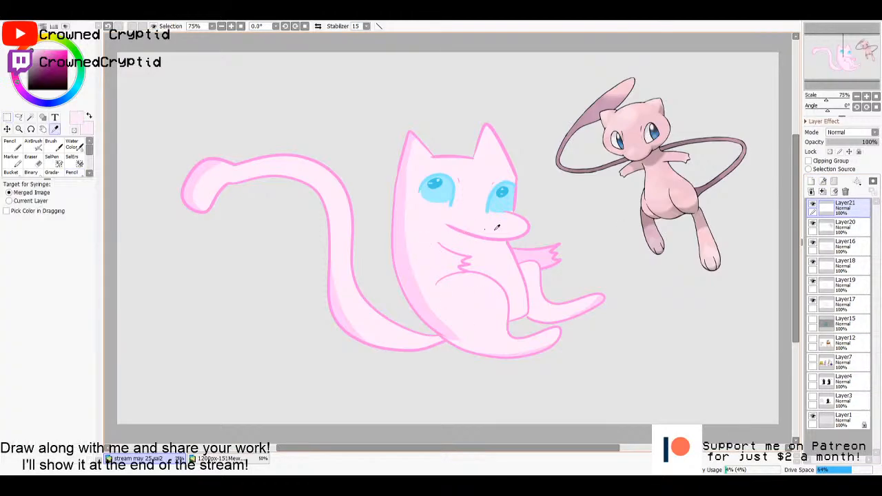
pyautogui.keyDown('alt'); pyautogui.click(529, 226); pyautogui.keyUp('alt')
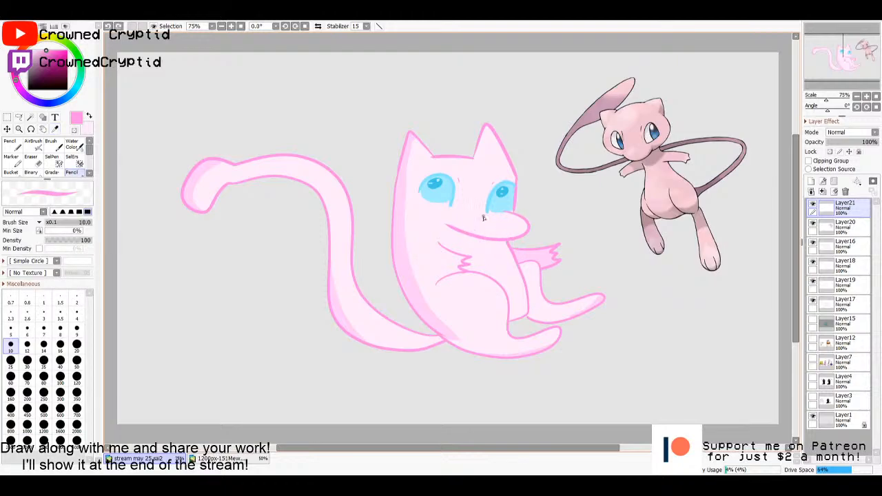
# - Try pink pencil strokes across the character's muzzle on Layer21, and undo them
pyautogui.moveTo(484, 217); pyautogui.dragTo(470, 211)
pyautogui.moveTo(527, 232); pyautogui.dragTo(421, 217)
pyautogui.hotkey('ctrl', 'z')
pyautogui.hotkey('ctrl', 'z')
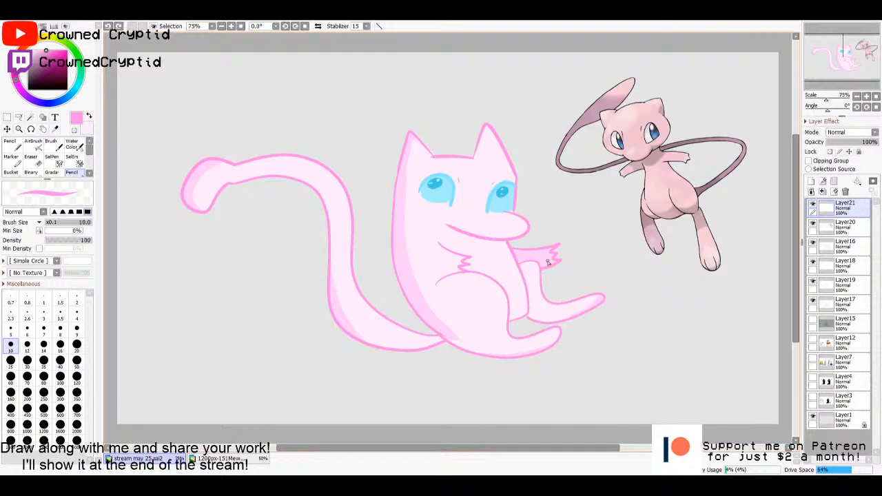
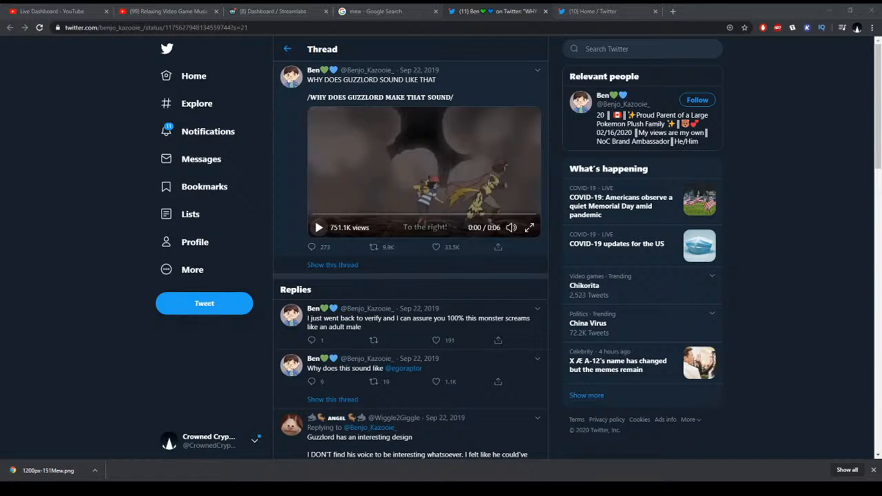
# - Play the short Guzzlord clip in the open Twitter thread, starting and pausing it twice
pyautogui.click(319, 228)
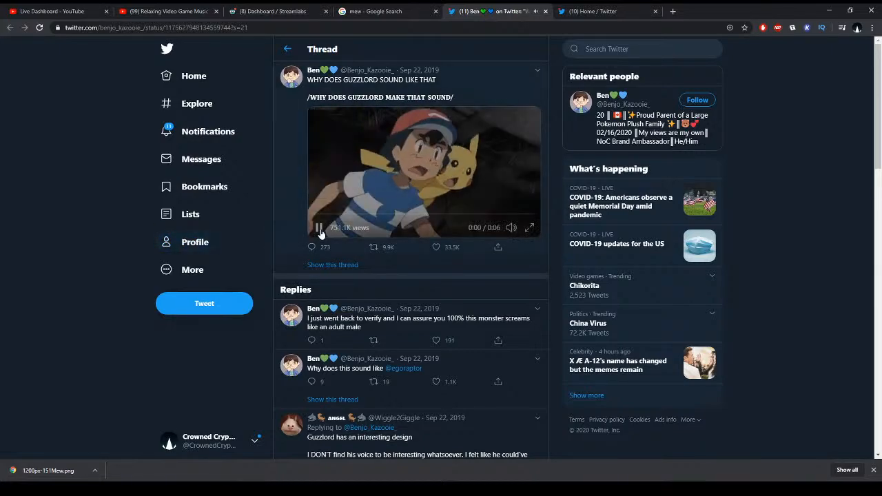
pyautogui.click(319, 233)
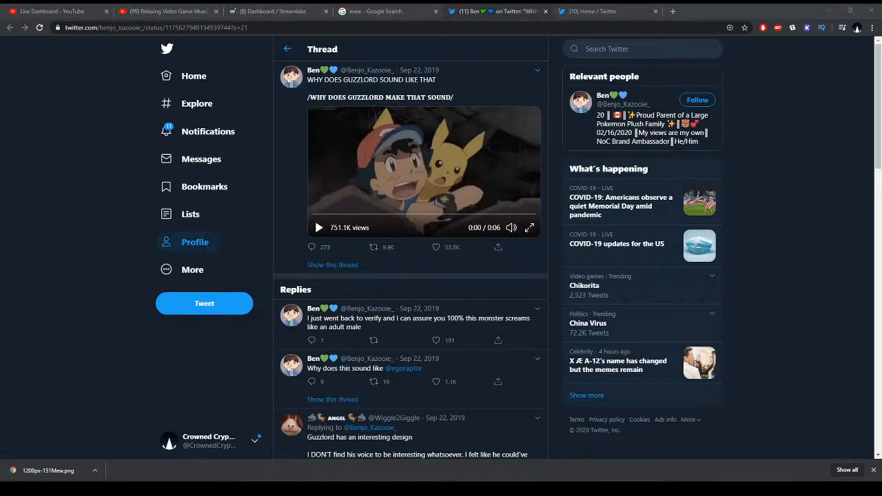
pyautogui.click(318, 229)
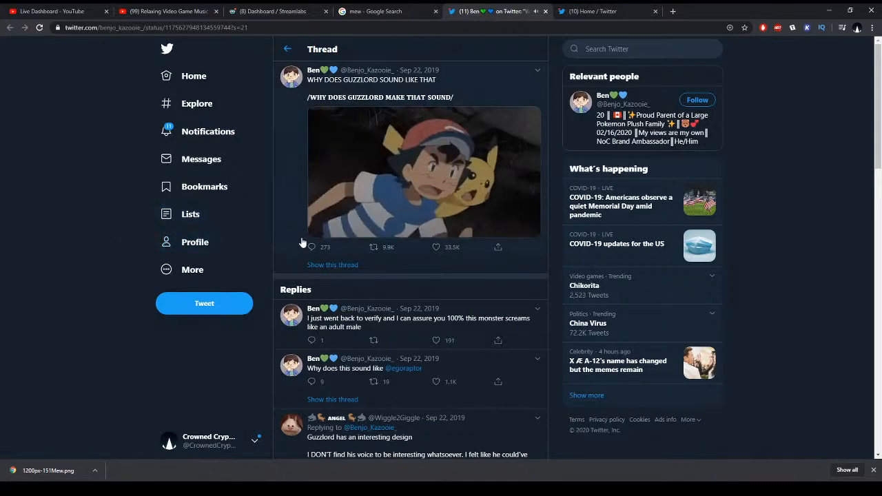
pyautogui.click(319, 227)
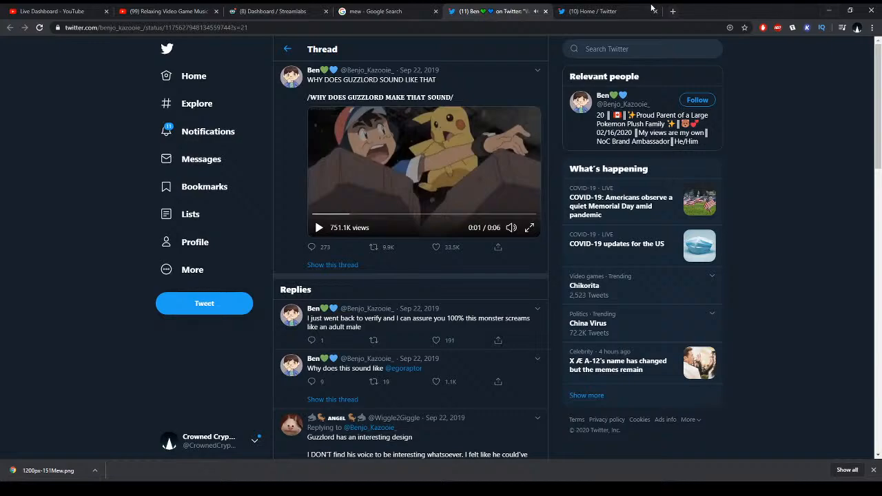
pyautogui.click(674, 11)
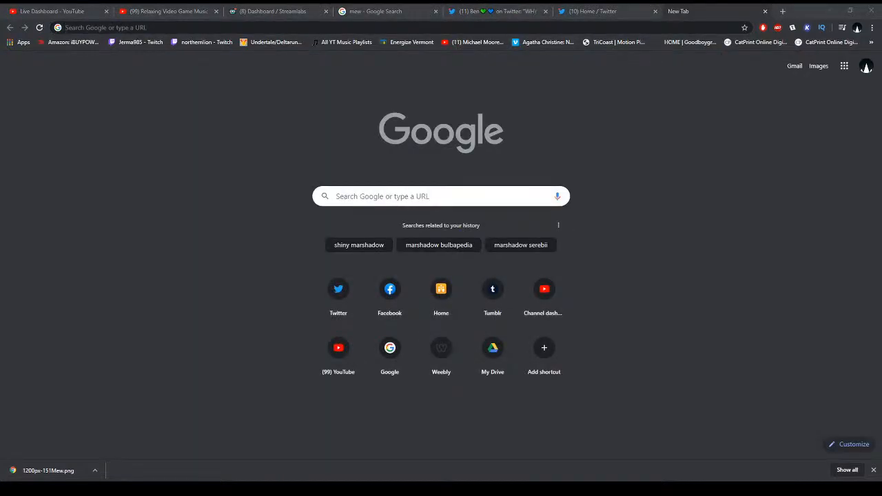
pyautogui.click(66, 27)
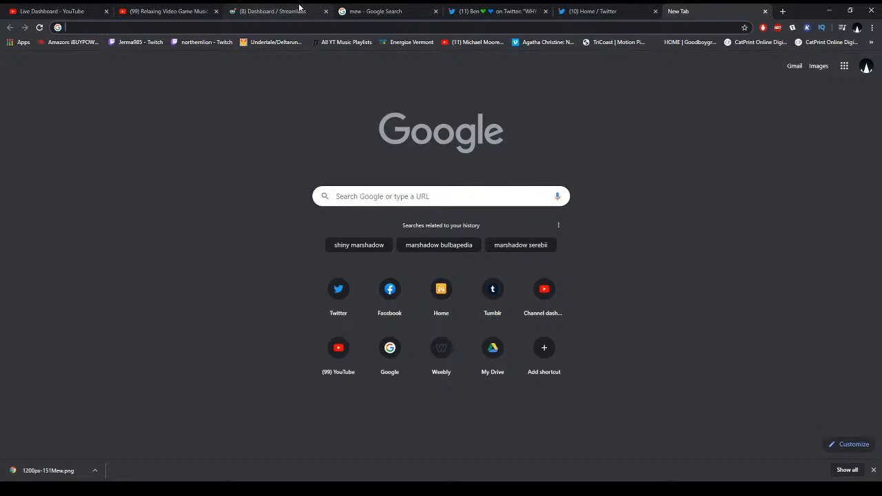
pyautogui.click(165, 11)
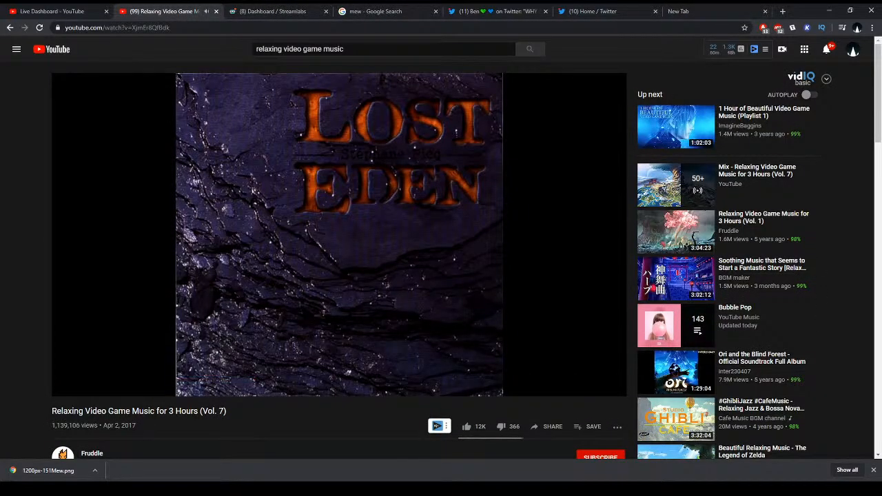
# - Switch to PaintTool SAI and delete Layer20, which holds the Mew reference
pyautogui.hotkey('alt', 'Tab')
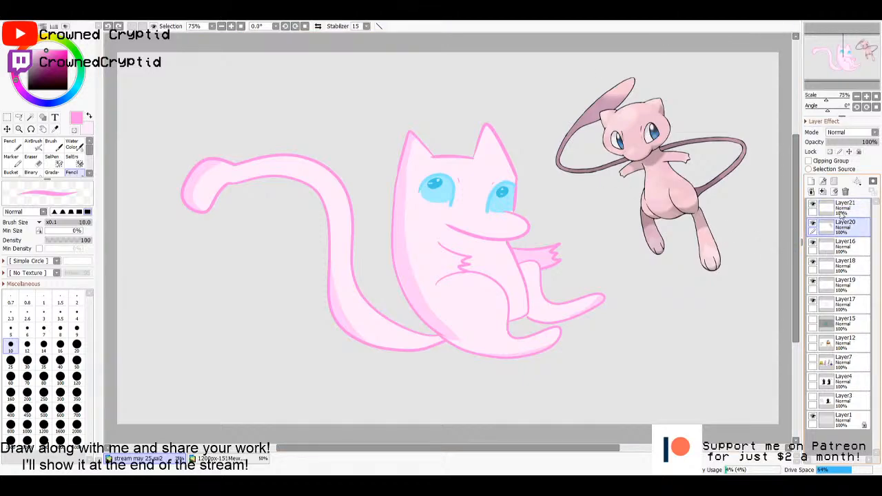
pyautogui.hotkey('ctrl', 't')
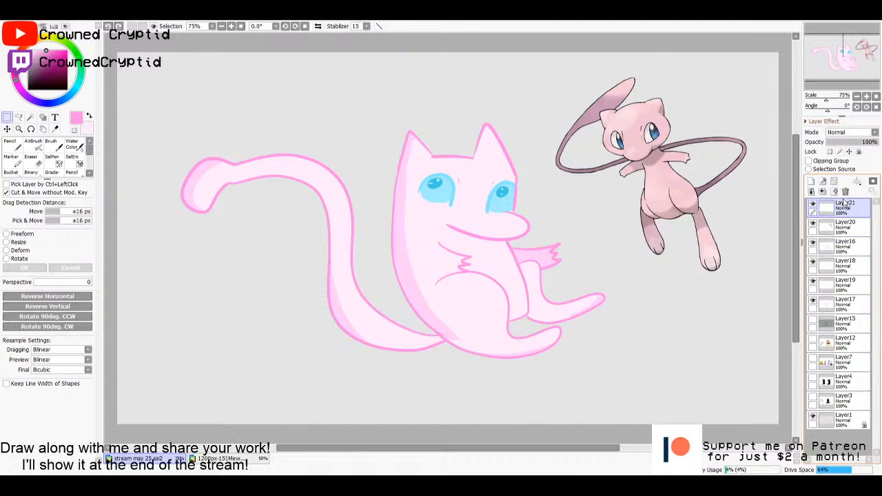
pyautogui.click(841, 226)
pyautogui.click(845, 190)
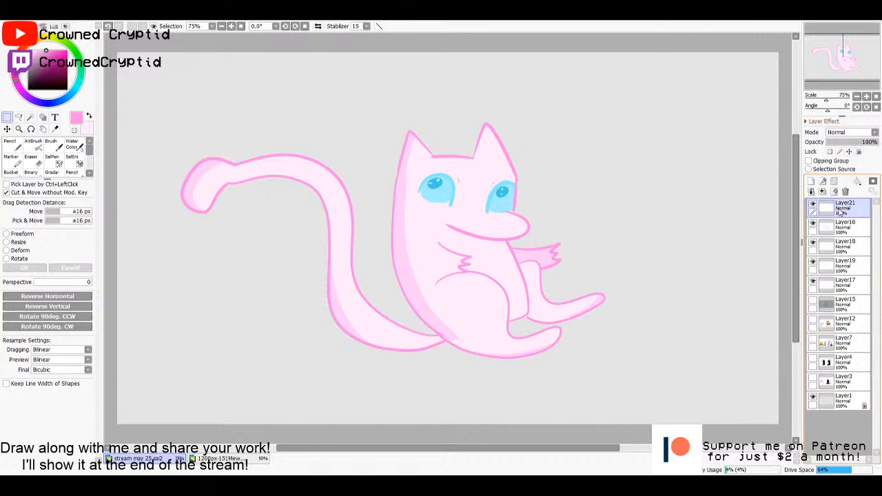
# - Merge the pink character's layers from Layer16 down into Layer17, hide the merged layer and make Layer21 active
pyautogui.click(829, 232)
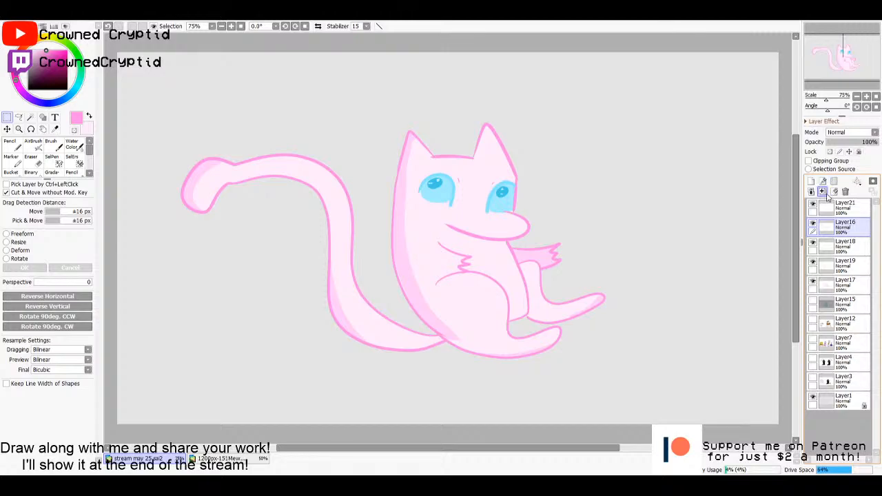
pyautogui.click(823, 192)
pyautogui.click(823, 192)
pyautogui.click(823, 192)
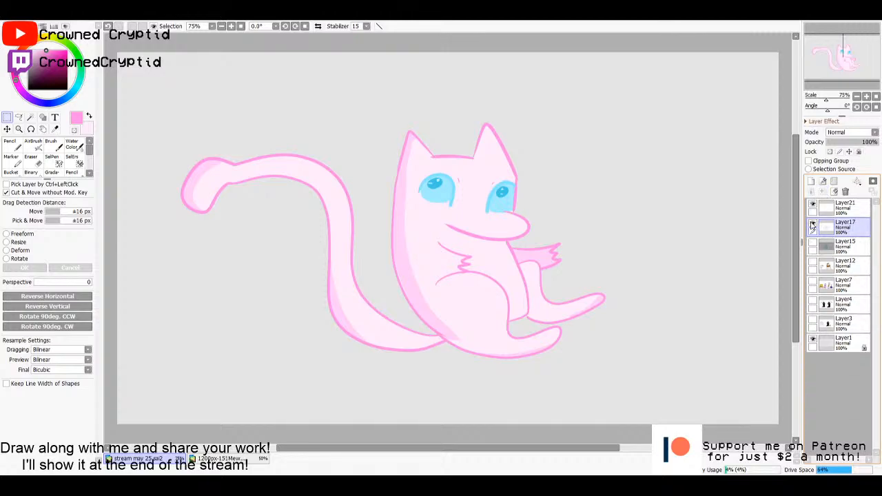
pyautogui.click(812, 226)
pyautogui.click(835, 208)
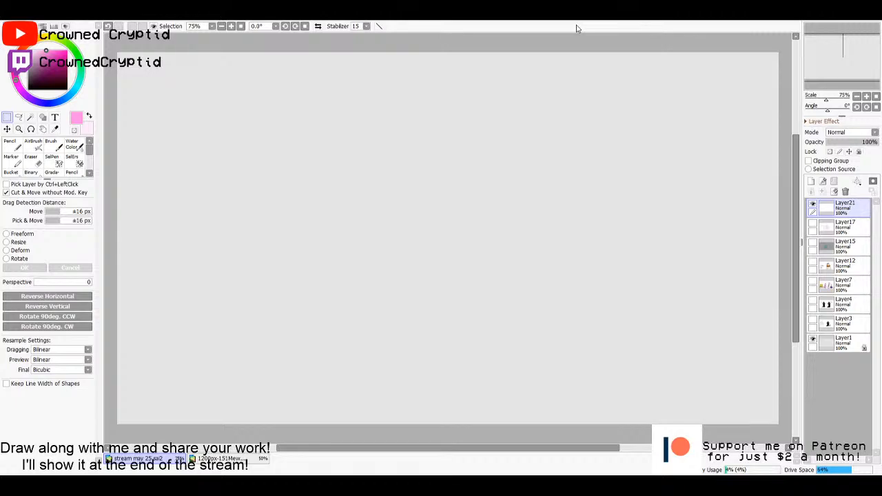
# - Show the Layer4 drawing of the two black figures briefly, and hide it again
pyautogui.click(814, 303)
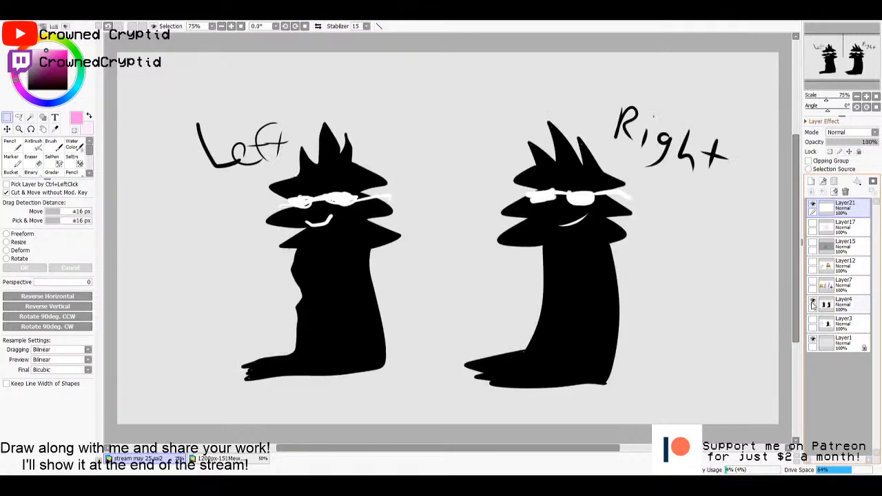
pyautogui.click(813, 303)
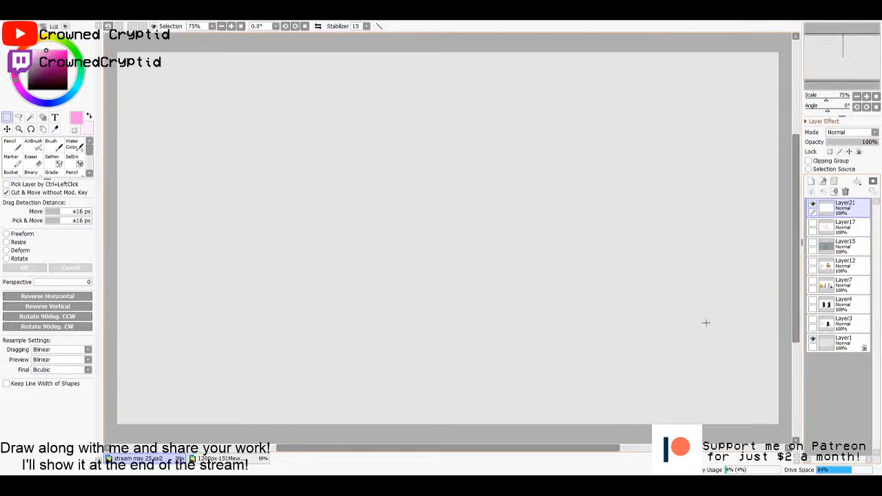
# - Draw a closed L-shaped body outline in the middle of the canvas on Layer21 with the white size 10 pencil
pyautogui.press('n')
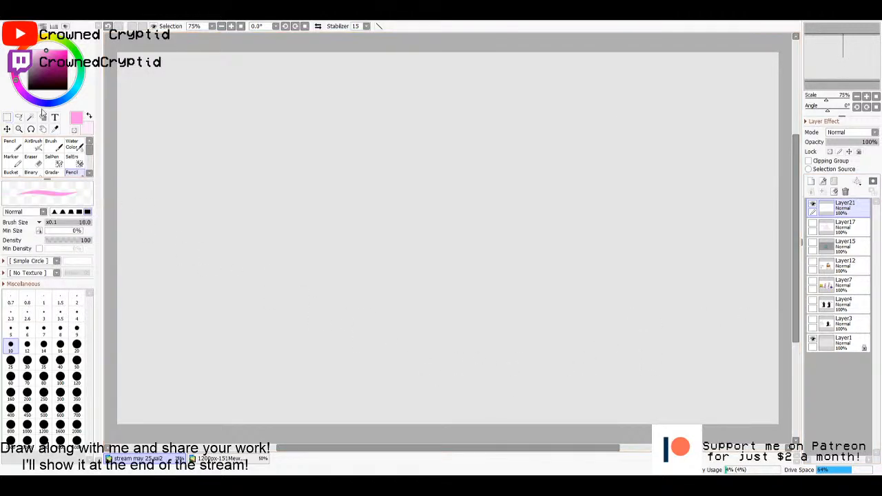
pyautogui.moveTo(39, 77); pyautogui.dragTo(12, 135)
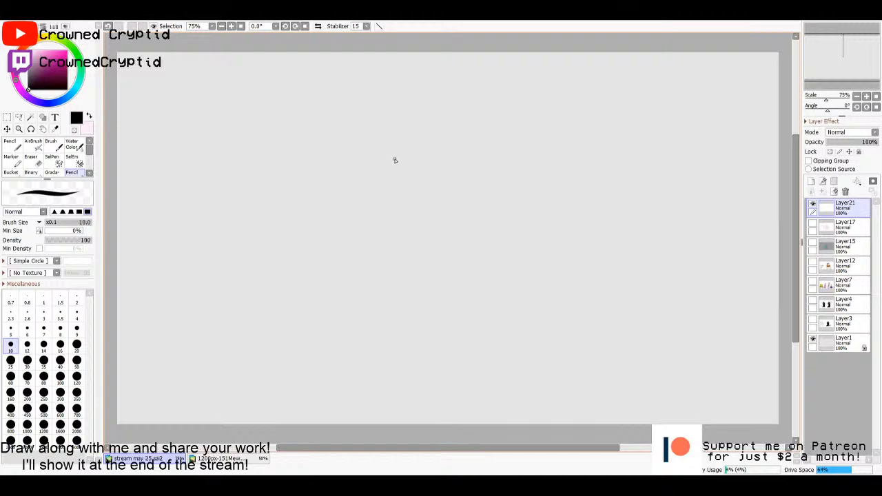
pyautogui.press('x')
pyautogui.moveTo(388, 136); pyautogui.dragTo(382, 271)
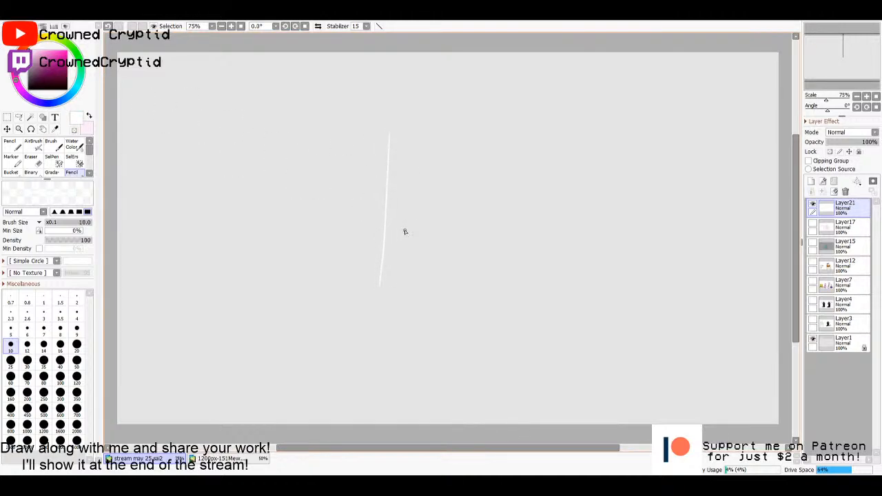
pyautogui.hotkey('ctrl', 'z')
pyautogui.moveTo(396, 145); pyautogui.dragTo(396, 293)
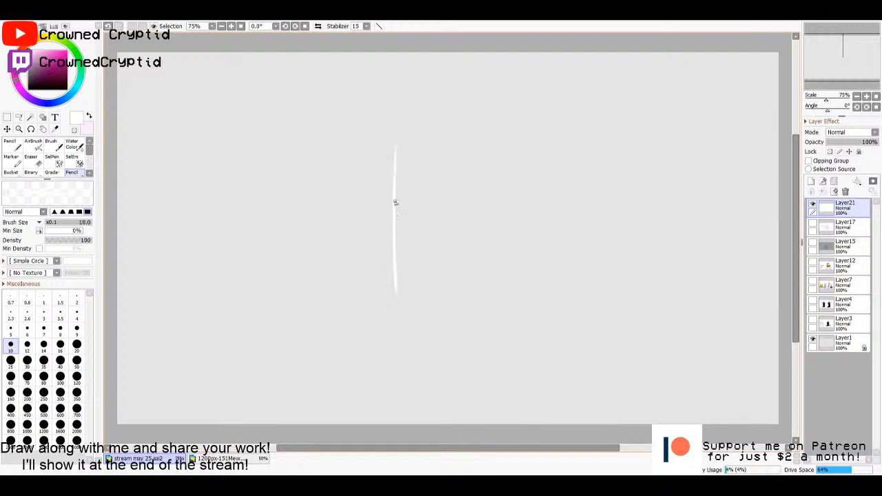
pyautogui.moveTo(397, 144)
pyautogui.mouseDown()
pyautogui.moveTo(460, 142)
pyautogui.moveTo(462, 200)
pyautogui.moveTo(514, 205)
pyautogui.moveTo(522, 289)
pyautogui.moveTo(396, 296)
pyautogui.mouseUp()
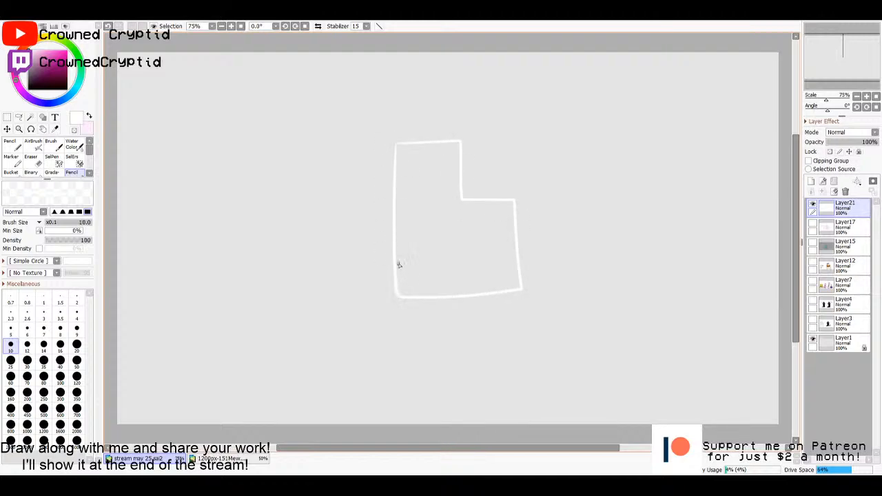
# - Select the area enclosed by the L-shaped outline and fill it with white
pyautogui.moveTo(455, 223); pyautogui.dragTo(450, 238)
pyautogui.hotkey('ctrl', 'z')
pyautogui.press('w')
pyautogui.click(447, 246)
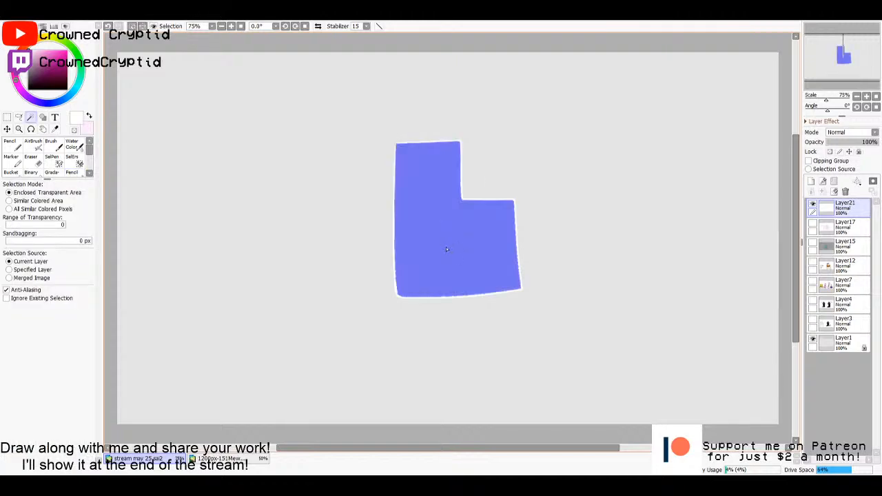
pyautogui.press('g')
pyautogui.click(447, 259)
# - Paint light grey spots around the edges of the selected white shape with the pencil at size 50
pyautogui.press('n')
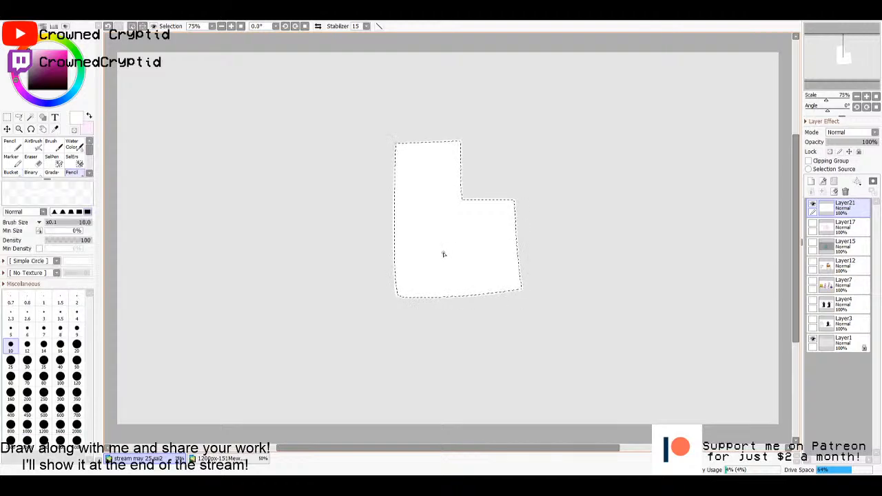
pyautogui.moveTo(29, 55); pyautogui.dragTo(29, 61)
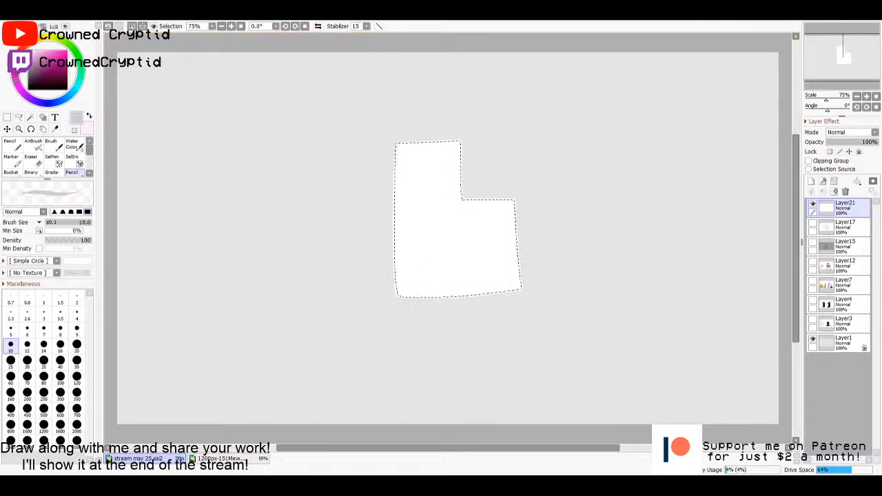
pyautogui.click(77, 344)
pyautogui.click(77, 360)
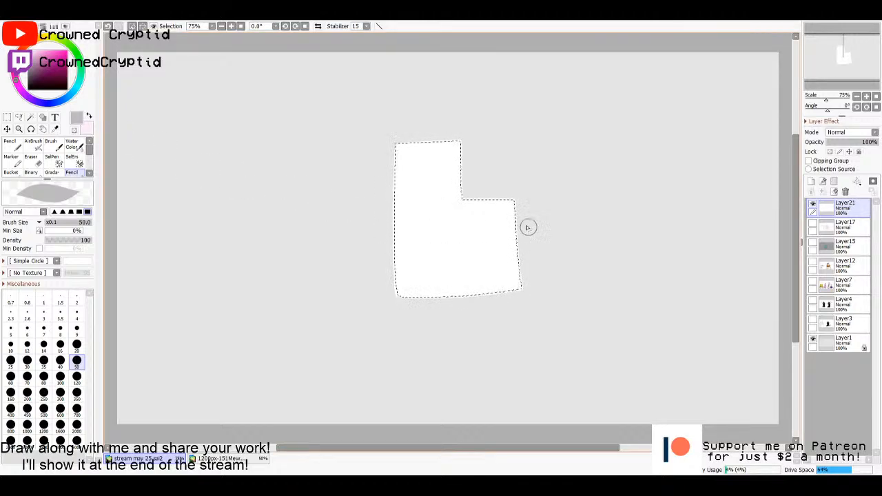
pyautogui.moveTo(390, 167); pyautogui.dragTo(398, 176)
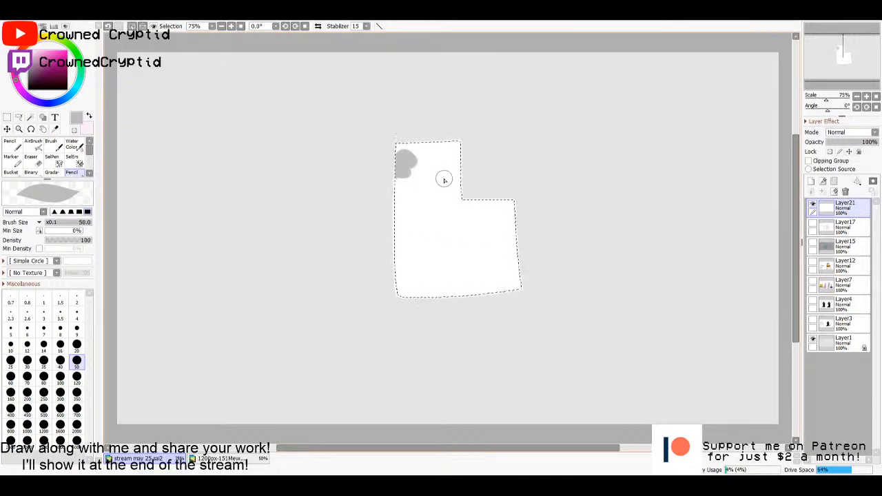
pyautogui.moveTo(515, 233)
pyautogui.mouseDown()
pyautogui.moveTo(504, 252)
pyautogui.moveTo(528, 246)
pyautogui.moveTo(475, 281)
pyautogui.moveTo(500, 297)
pyautogui.mouseUp()
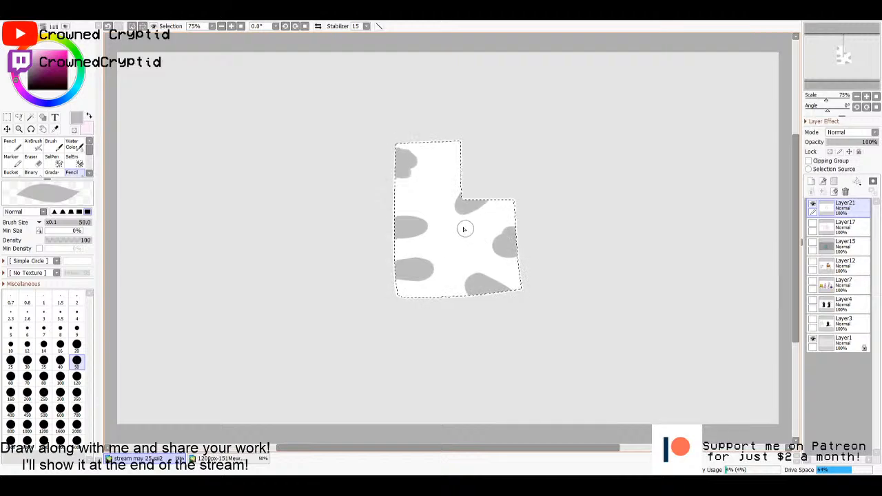
# - Paint scattered wavy stripes in black, orange, purple and dark grey across the selected white shape
pyautogui.moveTo(33, 81); pyautogui.dragTo(28, 90)
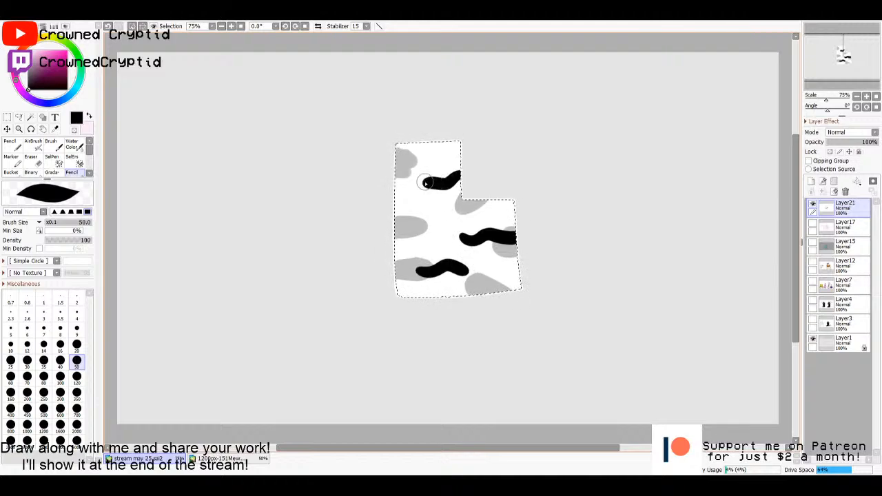
pyautogui.click(38, 37)
pyautogui.moveTo(46, 49); pyautogui.dragTo(68, 49)
pyautogui.click(32, 40)
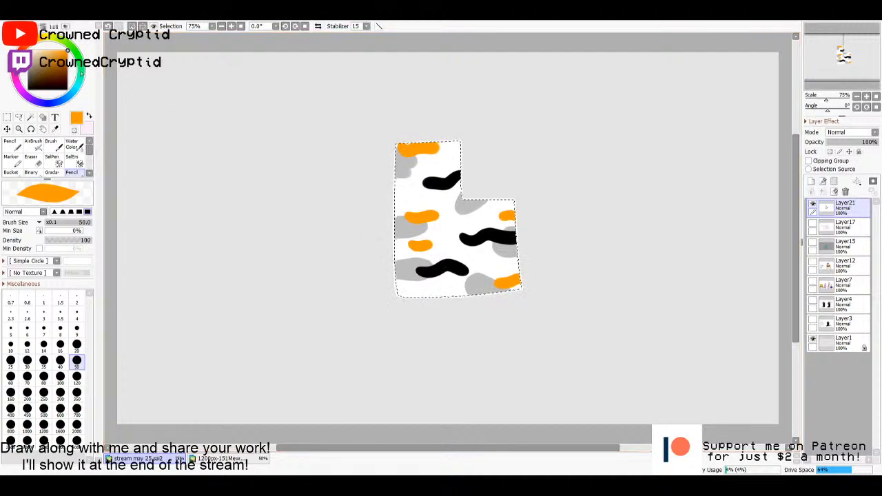
pyautogui.moveTo(15, 86); pyautogui.dragTo(29, 97)
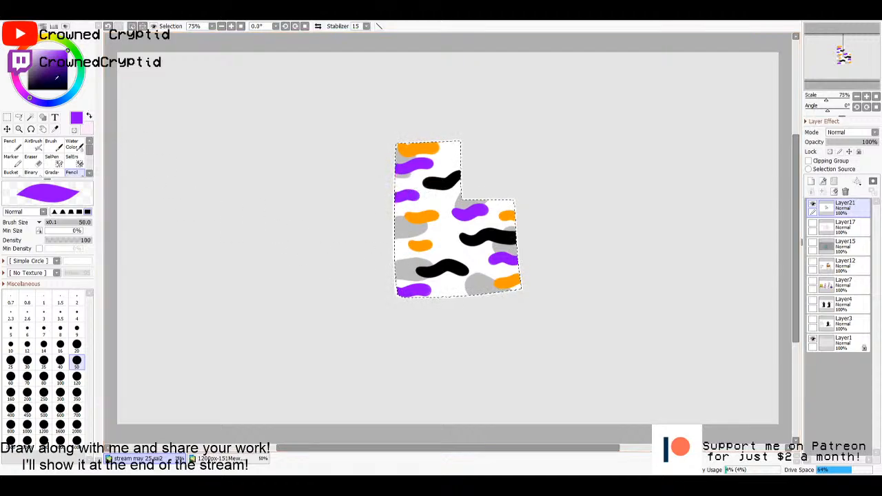
pyautogui.moveTo(33, 68); pyautogui.dragTo(27, 72)
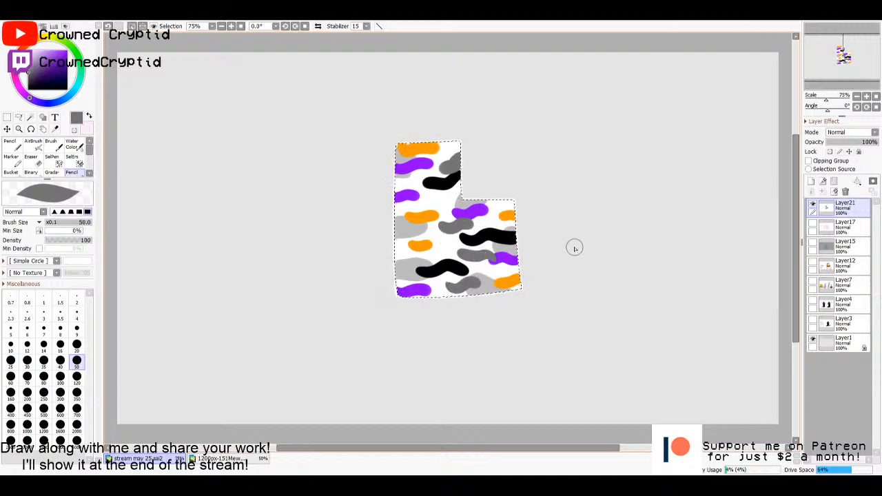
# - Clear the selection and move the patterned shape down to the lower middle of the canvas
pyautogui.hotkey('ctrl', 't')
pyautogui.moveTo(512, 259); pyautogui.dragTo(510, 279)
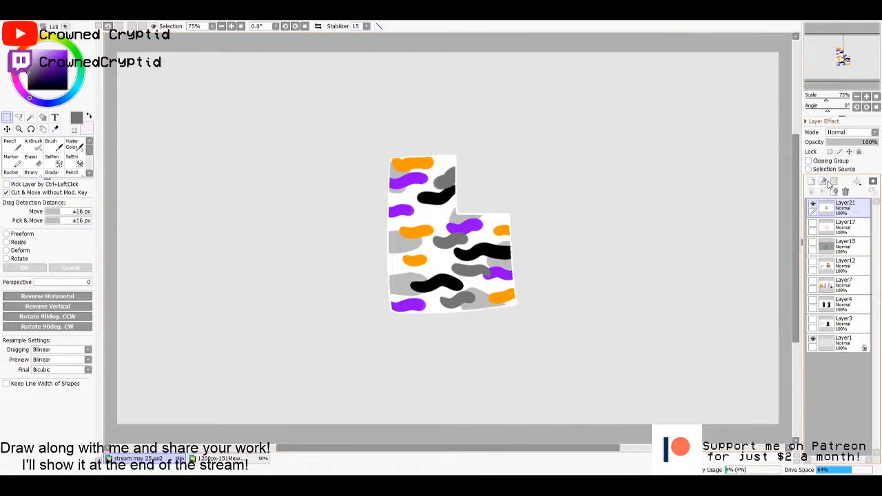
pyautogui.moveTo(495, 269); pyautogui.dragTo(513, 345)
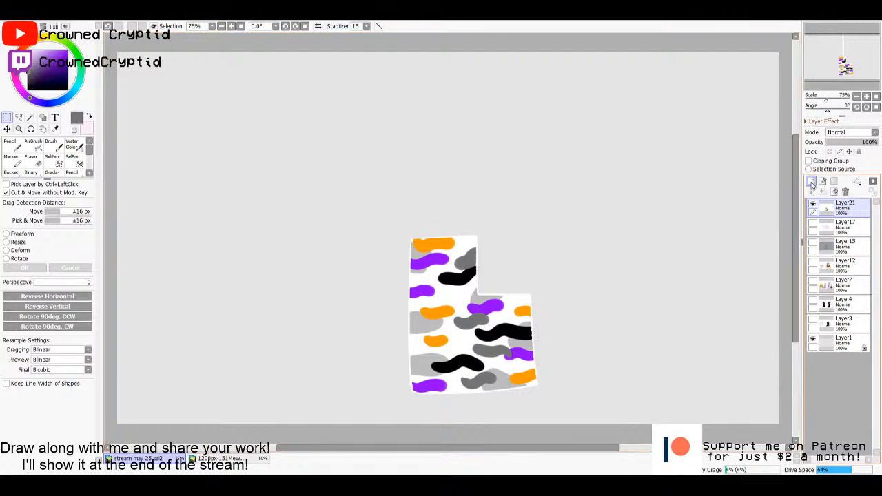
# - Add a new layer above the patterned body and set the pencil to white at size 10
pyautogui.click(811, 182)
pyautogui.press('n')
pyautogui.click(28, 51)
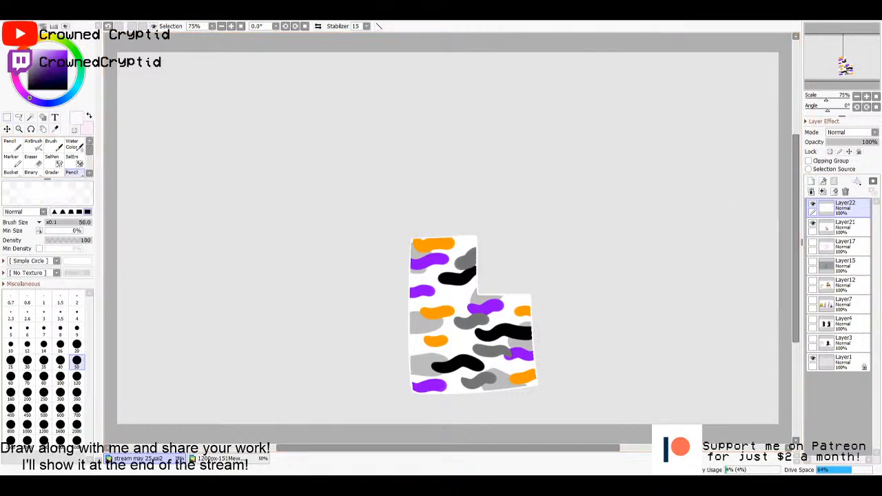
pyautogui.click(12, 346)
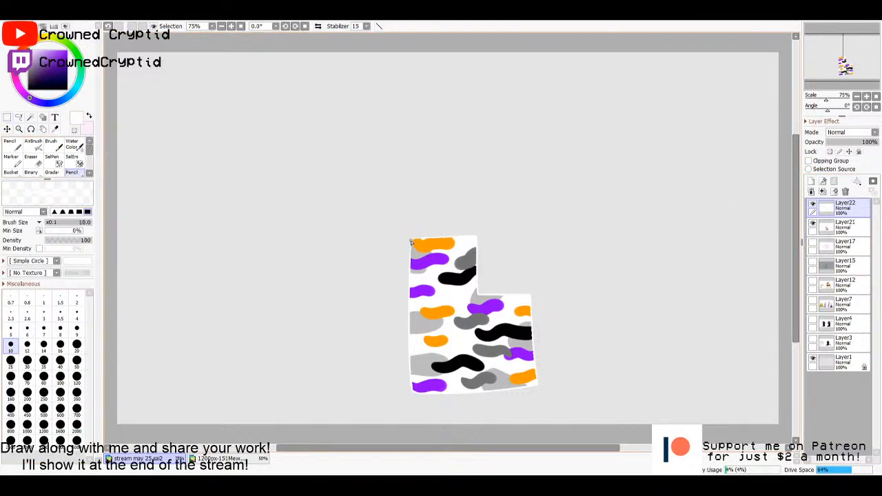
pyautogui.moveTo(410, 242); pyautogui.dragTo(407, 195)
pyautogui.moveTo(477, 239); pyautogui.dragTo(432, 169)
pyautogui.hotkey('ctrl', 'z')
pyautogui.hotkey('ctrl', 'z')
# - Outline a tapering neck rising from the body's top corners and a closed, rounded head above it in white
pyautogui.moveTo(412, 240); pyautogui.dragTo(444, 196)
pyautogui.moveTo(474, 237)
pyautogui.mouseDown()
pyautogui.moveTo(422, 181)
pyautogui.moveTo(419, 156)
pyautogui.mouseUp()
pyautogui.moveTo(449, 193); pyautogui.dragTo(471, 188)
pyautogui.moveTo(470, 188)
pyautogui.mouseDown()
pyautogui.moveTo(463, 160)
pyautogui.moveTo(417, 151)
pyautogui.moveTo(426, 122)
pyautogui.moveTo(465, 146)
pyautogui.moveTo(462, 162)
pyautogui.mouseUp()
pyautogui.press('w')
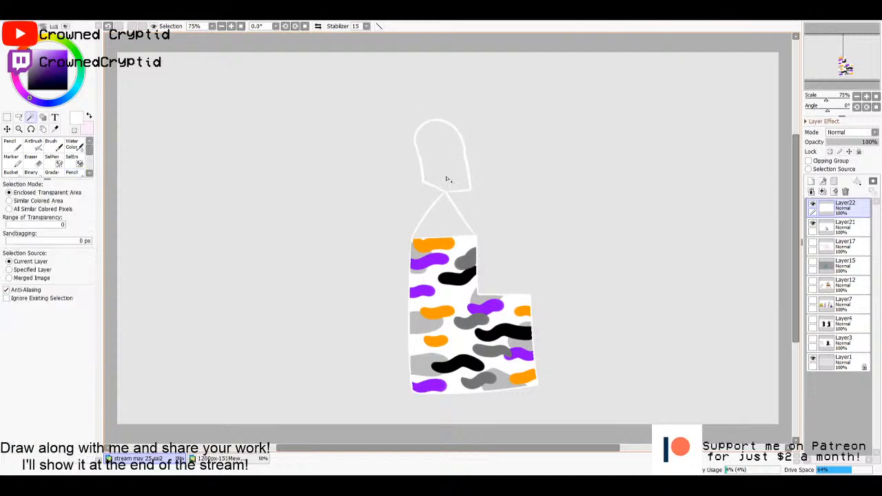
# - Merge the white outline layer into the patterned body layer and fill the neck and head with white
pyautogui.click(447, 211)
pyautogui.hotkey('ctrl', 'z')
pyautogui.click(821, 191)
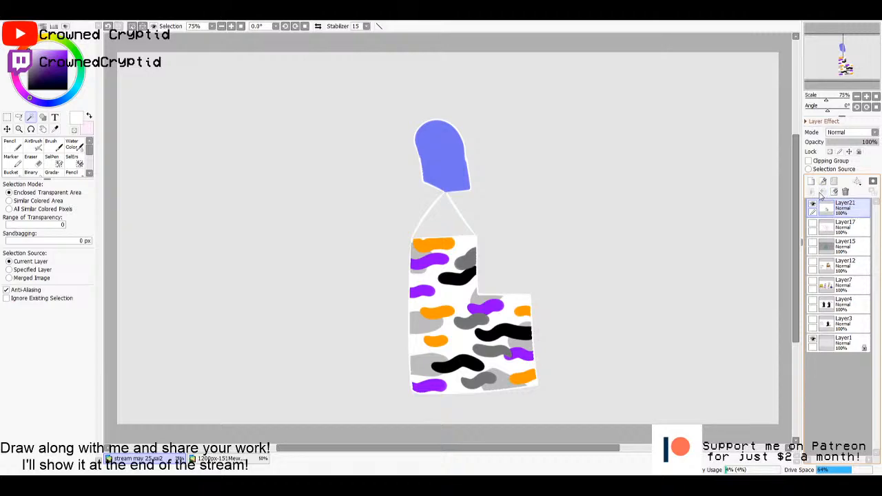
pyautogui.keyDown('shift'); pyautogui.click(449, 221); pyautogui.keyUp('shift')
pyautogui.press('m')
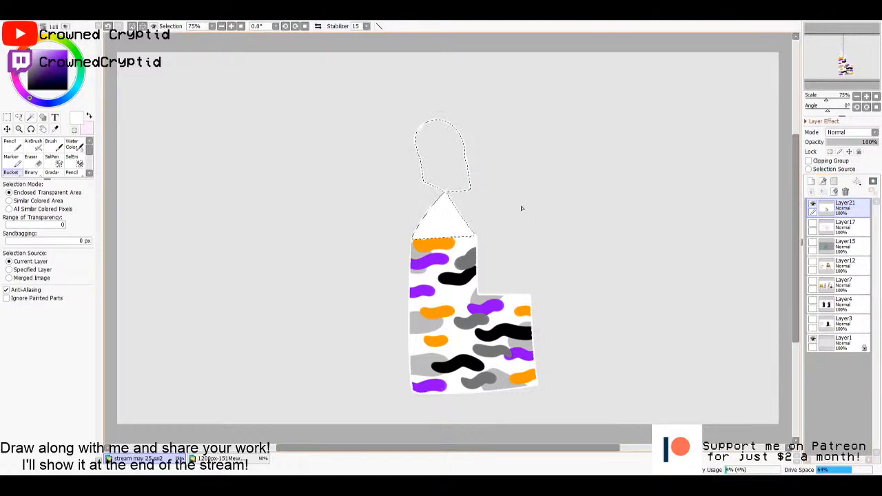
pyautogui.press('g')
pyautogui.click(446, 174)
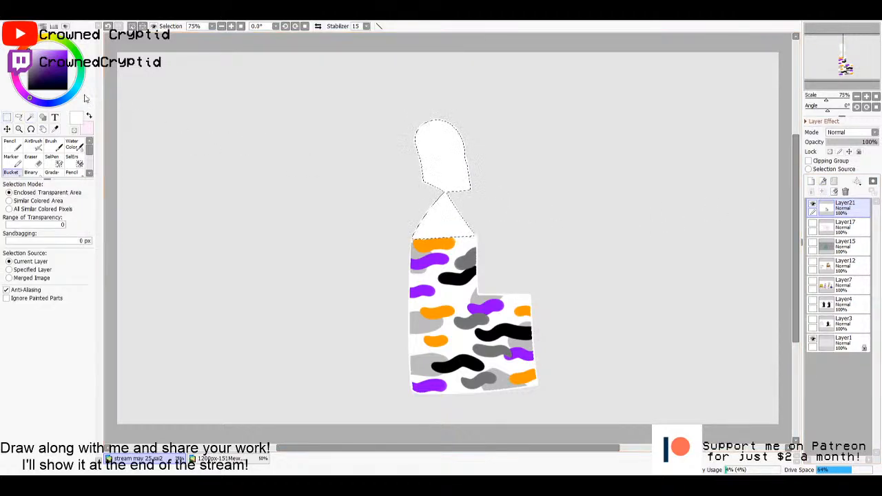
# - Draw black eyes with curved lashes, a small nose and a wavy smile on the head, and clear the selection
pyautogui.moveTo(40, 83); pyautogui.dragTo(20, 124)
pyautogui.press('n')
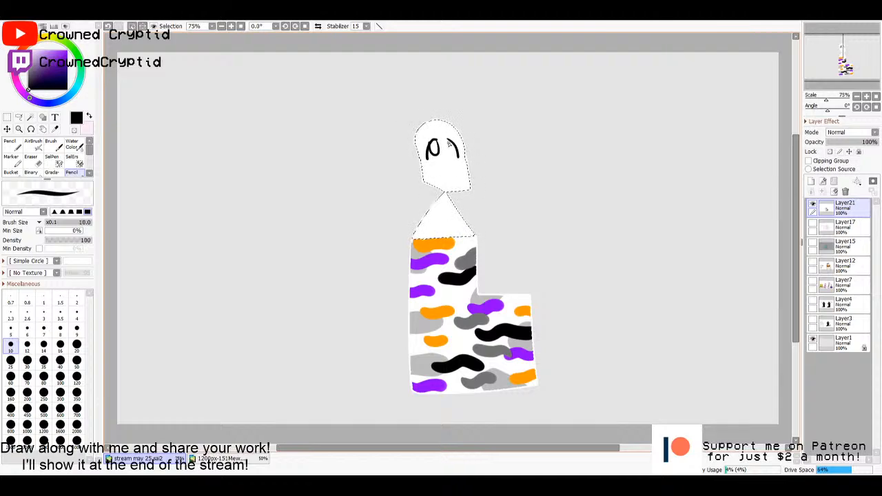
pyautogui.moveTo(451, 140)
pyautogui.mouseDown()
pyautogui.moveTo(449, 158)
pyautogui.moveTo(434, 149)
pyautogui.moveTo(452, 151)
pyautogui.mouseUp()
pyautogui.press('m')
pyautogui.hotkey('ctrl', 'd')
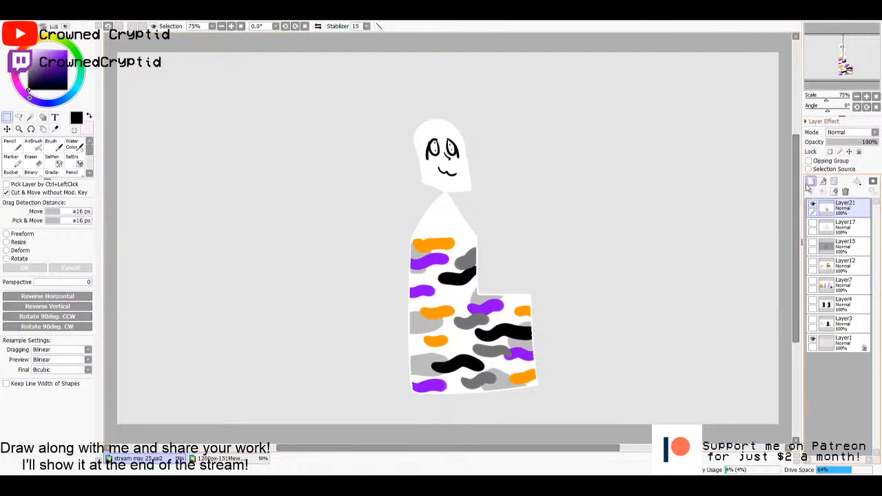
# - On a new layer, paint purple hair around the head with loose strands at its lower ends, using the pencil at size 50
pyautogui.click(811, 180)
pyautogui.press('n')
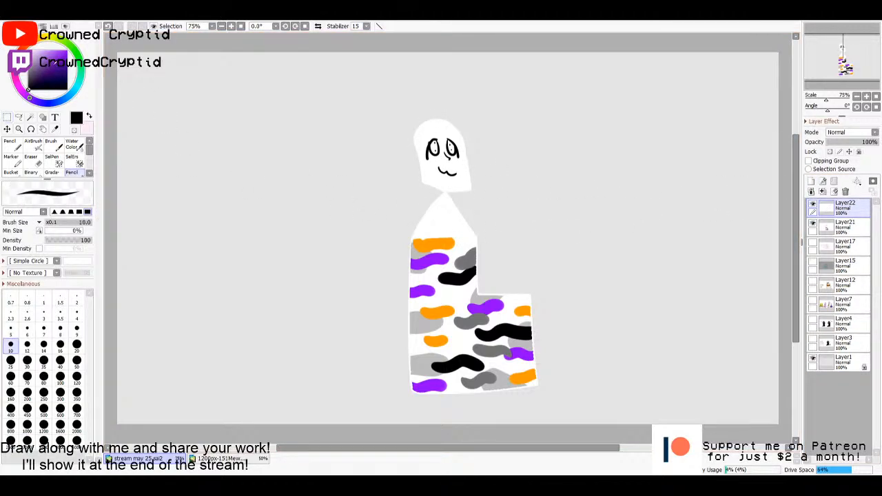
pyautogui.moveTo(55, 65); pyautogui.dragTo(67, 58)
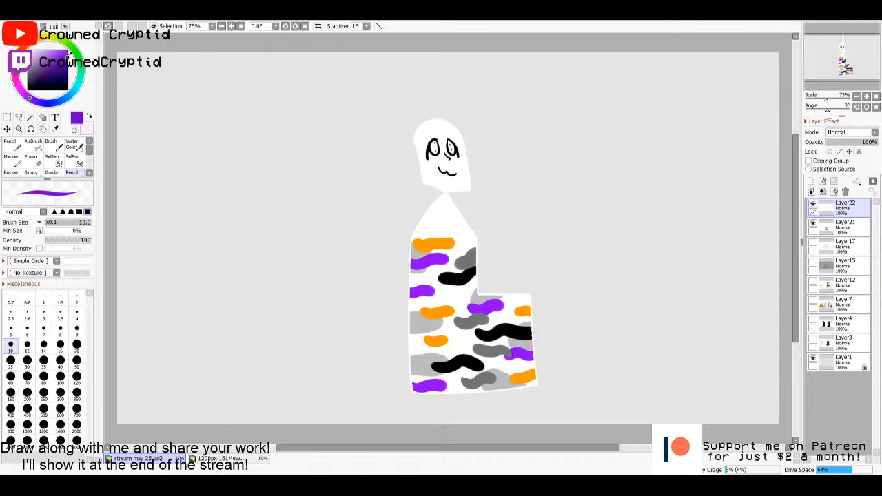
pyautogui.click(76, 360)
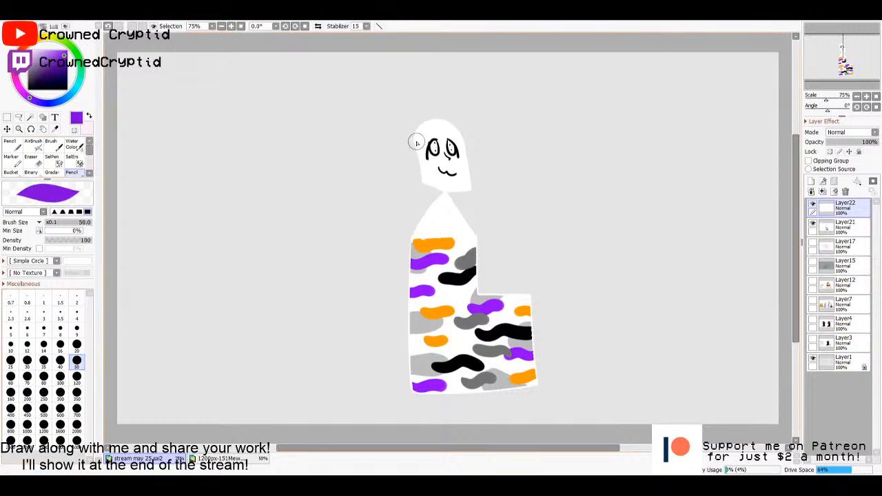
pyautogui.moveTo(414, 132)
pyautogui.mouseDown()
pyautogui.moveTo(408, 183)
pyautogui.moveTo(422, 121)
pyautogui.moveTo(453, 128)
pyautogui.moveTo(465, 143)
pyautogui.moveTo(458, 129)
pyautogui.moveTo(467, 142)
pyautogui.moveTo(460, 156)
pyautogui.moveTo(460, 141)
pyautogui.moveTo(484, 193)
pyautogui.mouseUp()
pyautogui.moveTo(412, 181)
pyautogui.mouseDown()
pyautogui.moveTo(390, 201)
pyautogui.moveTo(381, 194)
pyautogui.mouseUp()
pyautogui.moveTo(470, 173)
pyautogui.mouseDown()
pyautogui.moveTo(505, 185)
pyautogui.moveTo(492, 201)
pyautogui.mouseUp()
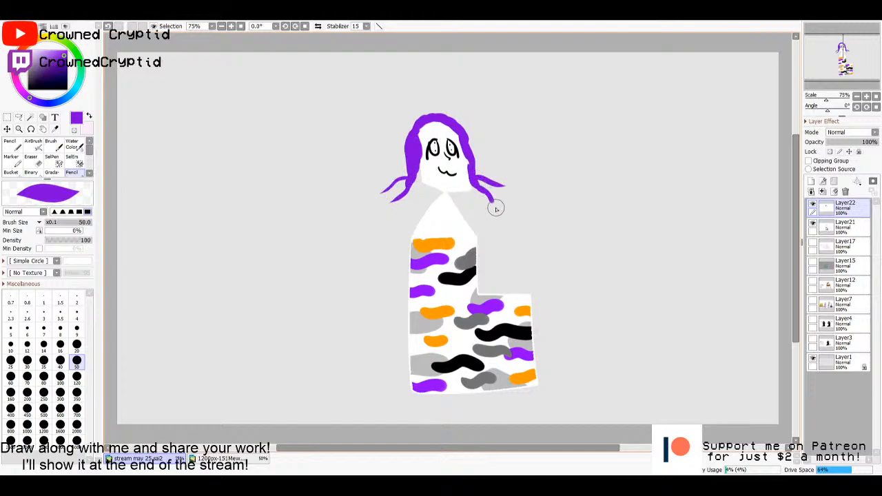
# - Add wavy purple strands radiating from the sides and crown of the hair, plus short ones beside the jaw
pyautogui.moveTo(411, 161)
pyautogui.mouseDown()
pyautogui.moveTo(390, 161)
pyautogui.moveTo(369, 135)
pyautogui.mouseUp()
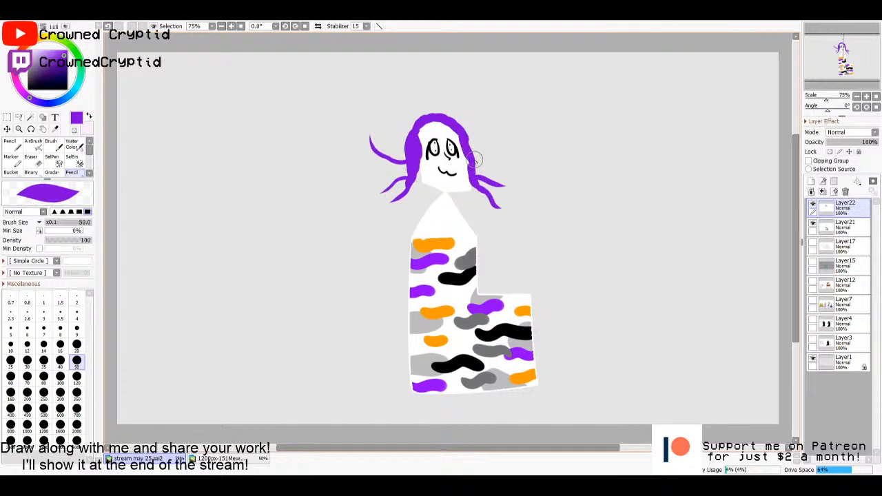
pyautogui.moveTo(474, 160)
pyautogui.mouseDown()
pyautogui.moveTo(502, 144)
pyautogui.moveTo(491, 124)
pyautogui.mouseUp()
pyautogui.moveTo(410, 147)
pyautogui.mouseDown()
pyautogui.moveTo(387, 119)
pyautogui.moveTo(405, 115)
pyautogui.moveTo(400, 100)
pyautogui.moveTo(431, 103)
pyautogui.moveTo(431, 90)
pyautogui.mouseUp()
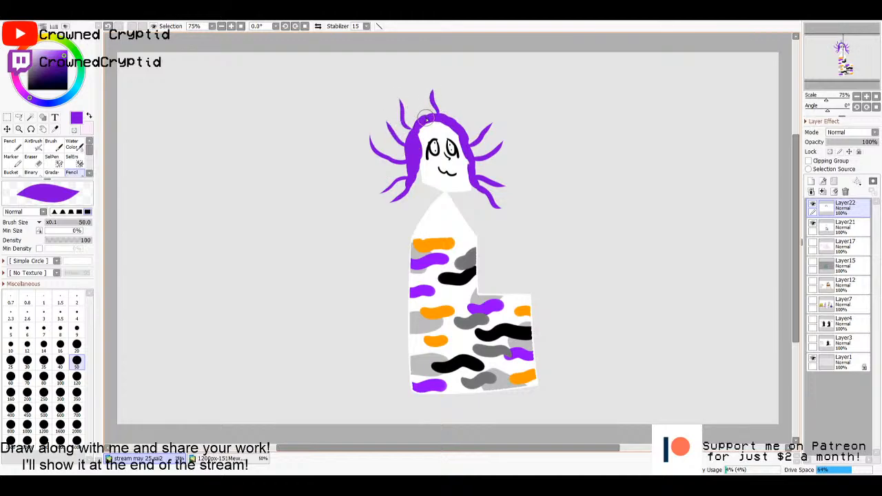
pyautogui.moveTo(422, 122); pyautogui.dragTo(418, 88)
pyautogui.moveTo(452, 127)
pyautogui.mouseDown()
pyautogui.moveTo(458, 102)
pyautogui.moveTo(482, 104)
pyautogui.mouseUp()
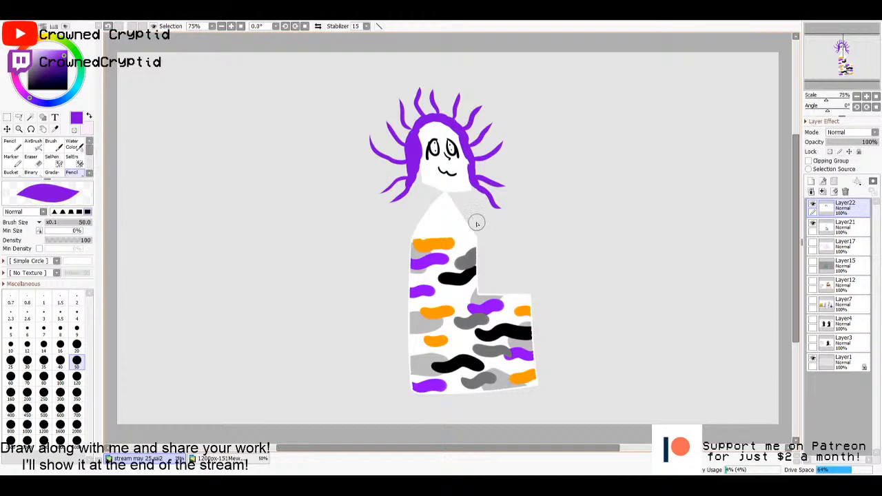
pyautogui.moveTo(410, 184)
pyautogui.mouseDown()
pyautogui.moveTo(421, 174)
pyautogui.moveTo(419, 197)
pyautogui.mouseUp()
pyautogui.moveTo(469, 181); pyautogui.dragTo(486, 207)
pyautogui.press('m')
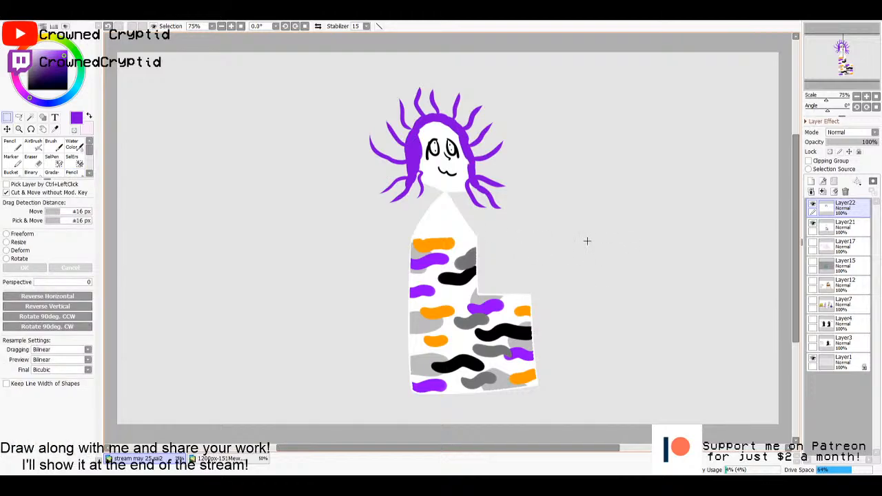
# - Try shading the eye grey on a new layer and move that layer beneath the head and body layer
pyautogui.scroll(4, 586, 241)
pyautogui.moveTo(443, 228); pyautogui.dragTo(618, 349)
pyautogui.moveTo(546, 233); pyautogui.dragTo(661, 360)
pyautogui.moveTo(29, 53); pyautogui.dragTo(28, 65)
pyautogui.press('n')
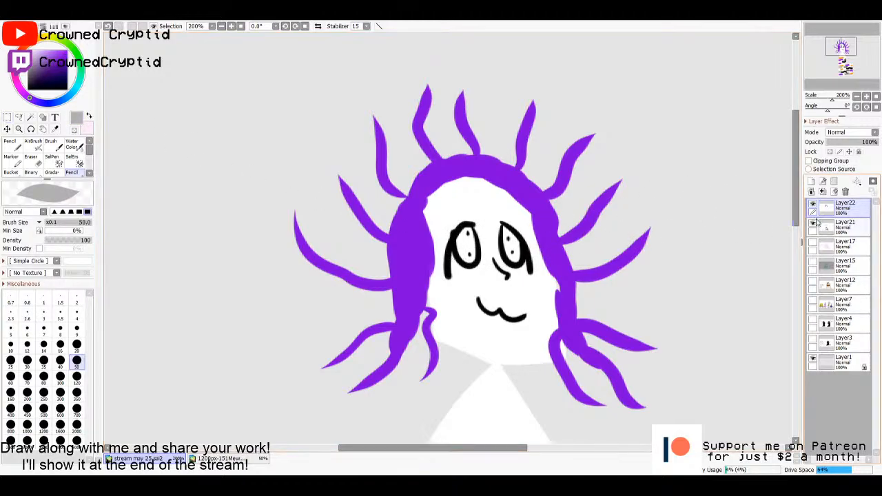
pyautogui.click(845, 227)
pyautogui.click(811, 181)
pyautogui.moveTo(465, 240); pyautogui.dragTo(469, 246)
pyautogui.hotkey('ctrl', 'z')
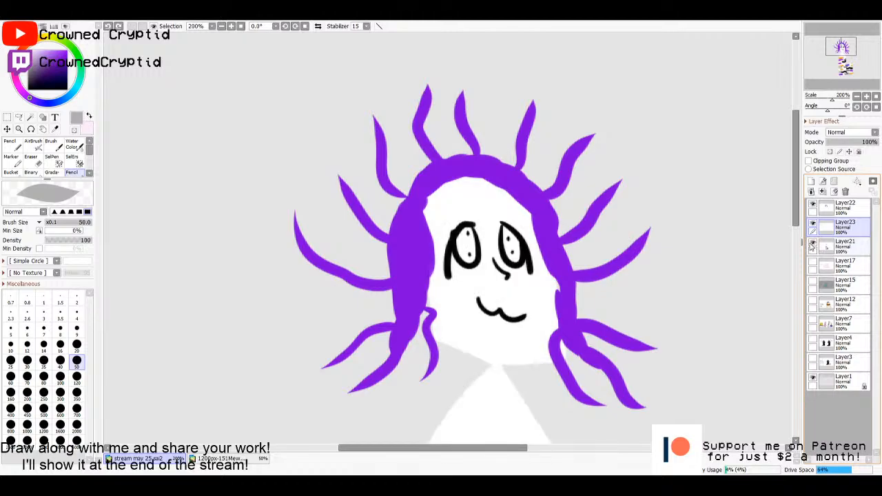
pyautogui.moveTo(835, 235); pyautogui.dragTo(837, 259)
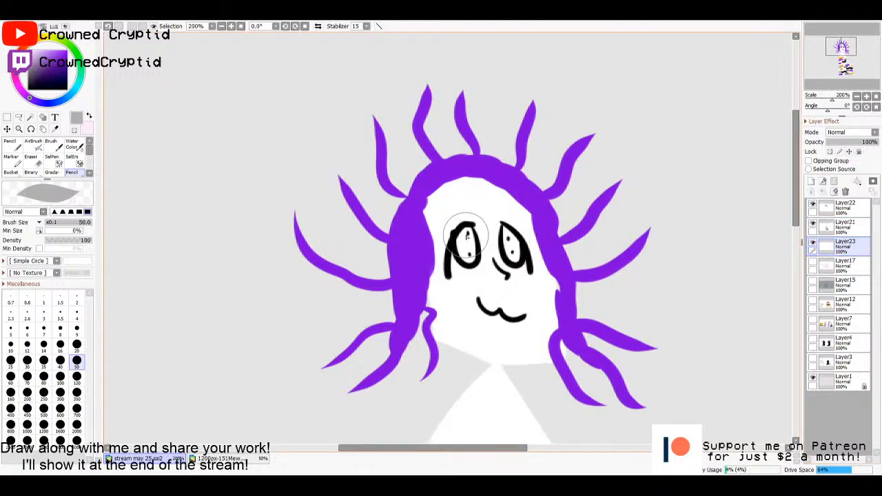
# - Paint pale pink blush on both cheeks using the hair layer
pyautogui.click(832, 212)
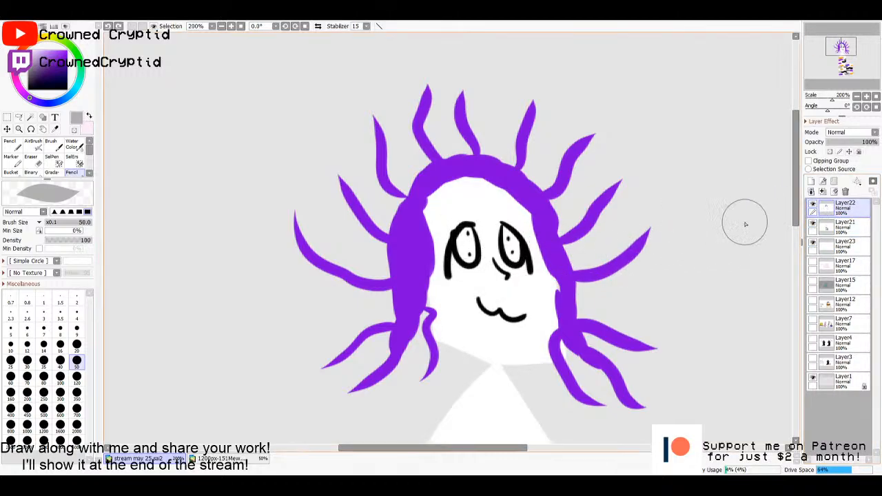
pyautogui.moveTo(557, 264); pyautogui.dragTo(562, 242)
pyautogui.press('x')
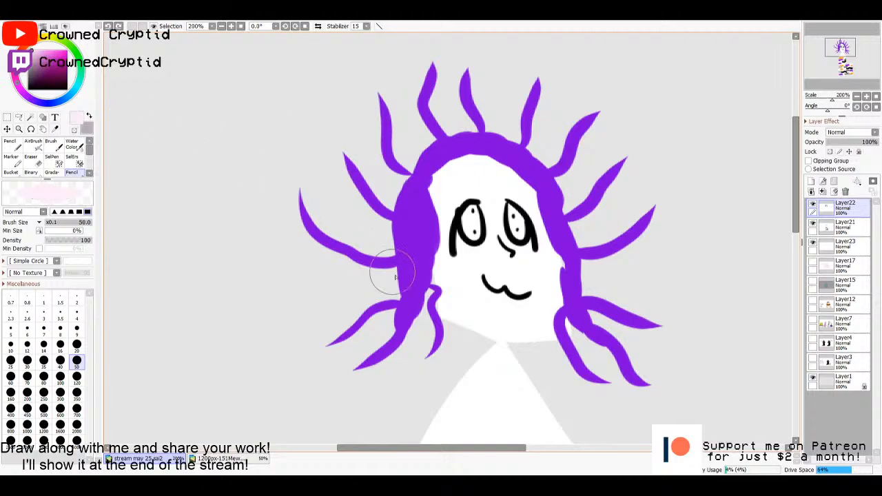
pyautogui.moveTo(445, 267); pyautogui.dragTo(550, 267)
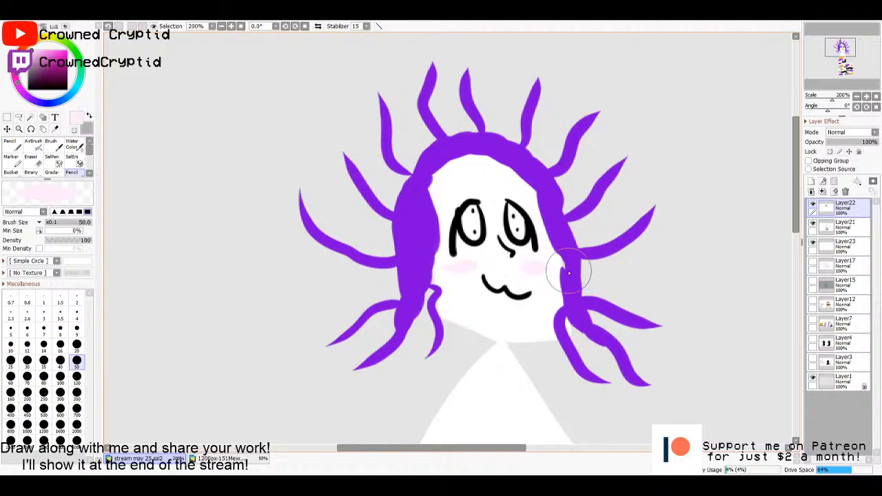
# - Merge the hair layer and the two layers below it into one and move the finished character to the canvas's left side
pyautogui.press('m')
pyautogui.hotkey('ctrl', '0')
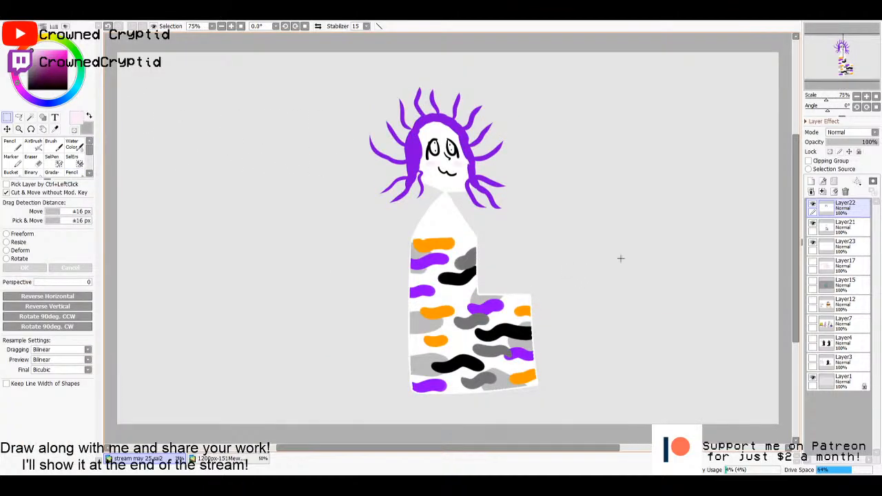
pyautogui.click(824, 194)
pyautogui.click(823, 194)
pyautogui.click(812, 205)
pyautogui.click(812, 205)
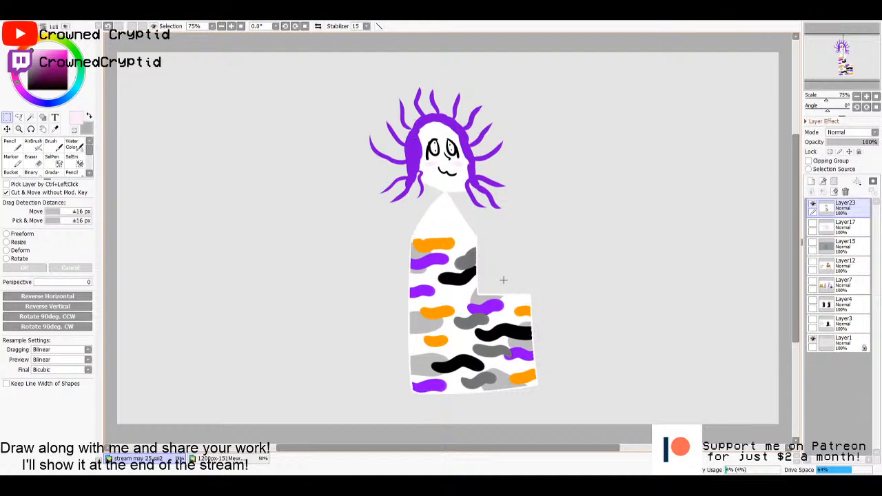
pyautogui.moveTo(607, 268)
pyautogui.mouseDown()
pyautogui.moveTo(579, 256)
pyautogui.moveTo(377, 278)
pyautogui.mouseUp()
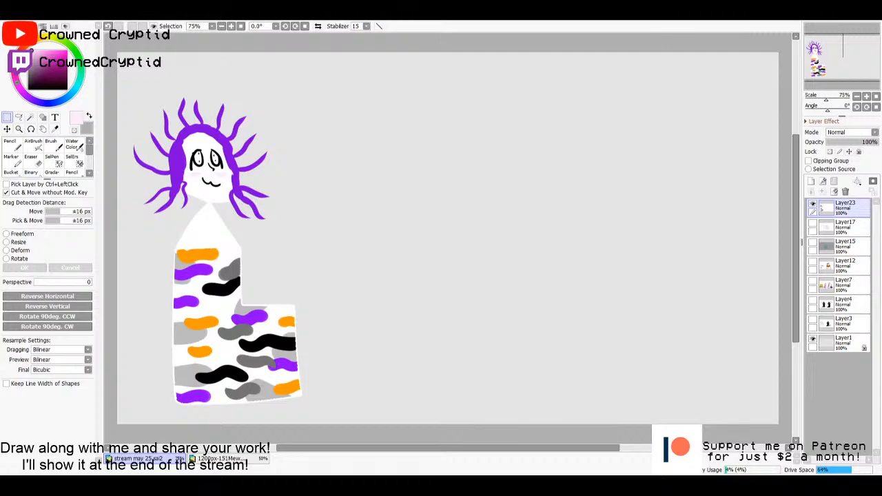
# - Paste the MissingNo.png sprite onto a new layer and place it beside the character
pyautogui.hotkey('ctrl', 'a')
pyautogui.hotkey('ctrl', 'Tab')
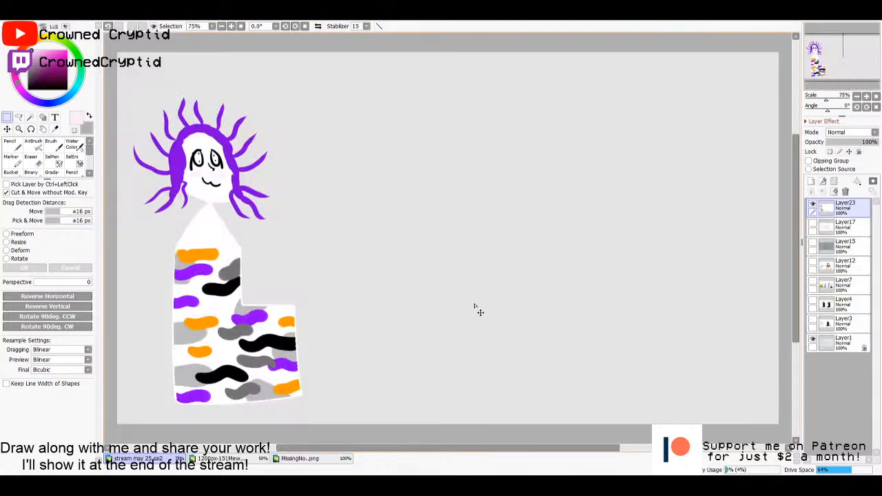
pyautogui.hotkey('ctrl', 'v')
pyautogui.moveTo(175, 110); pyautogui.dragTo(368, 221)
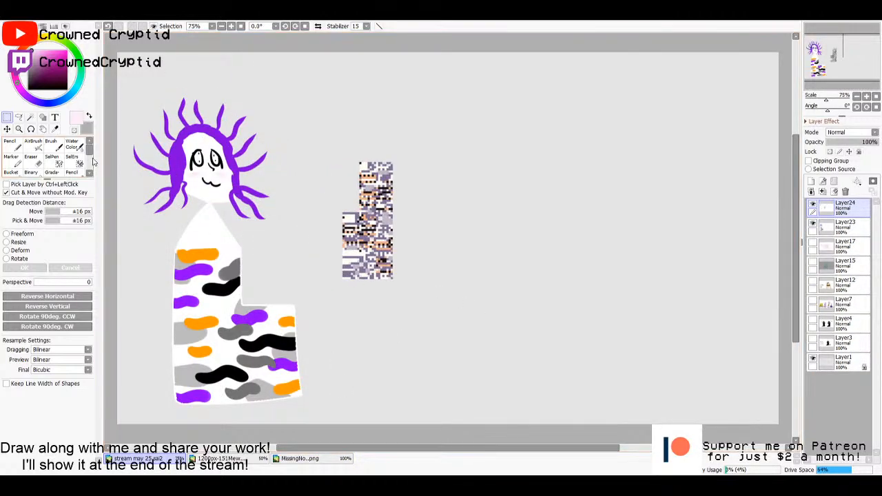
# - Enlarge the pasted sprite with a freeform transform to compare it with the character, and delete its layer
pyautogui.click(20, 234)
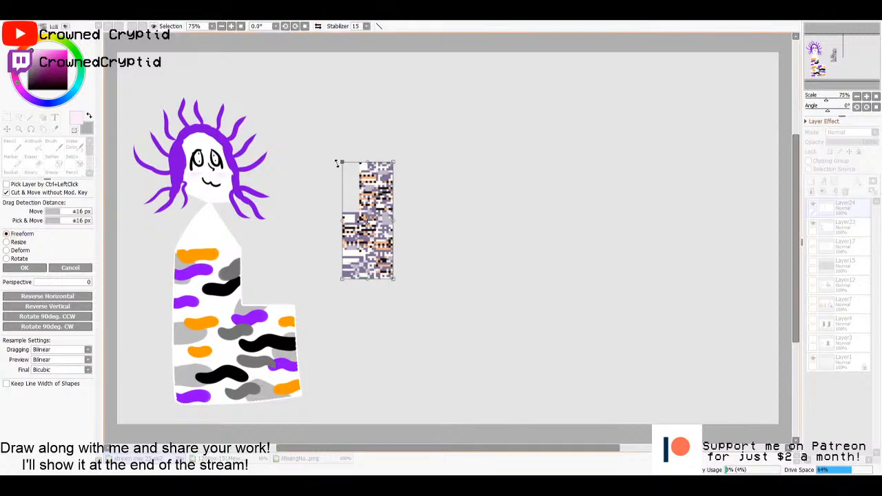
pyautogui.moveTo(338, 163); pyautogui.dragTo(233, 55)
pyautogui.moveTo(339, 164); pyautogui.dragTo(395, 266)
pyautogui.press('Return')
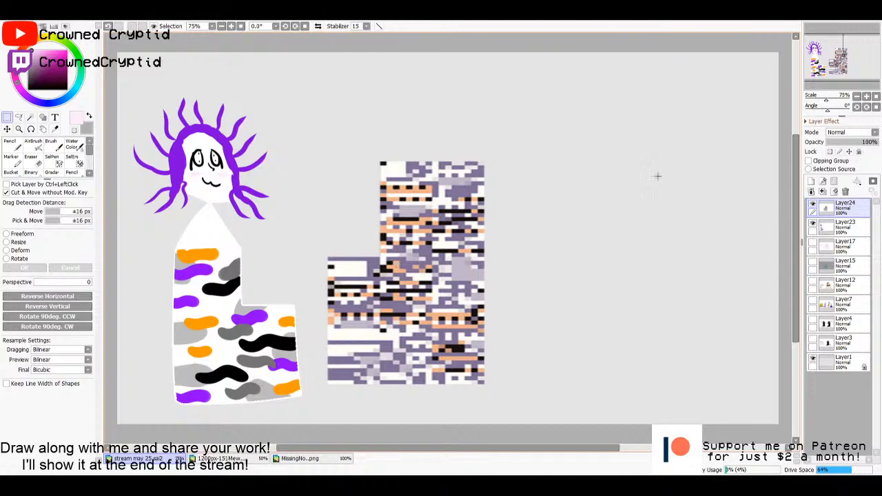
pyautogui.click(845, 193)
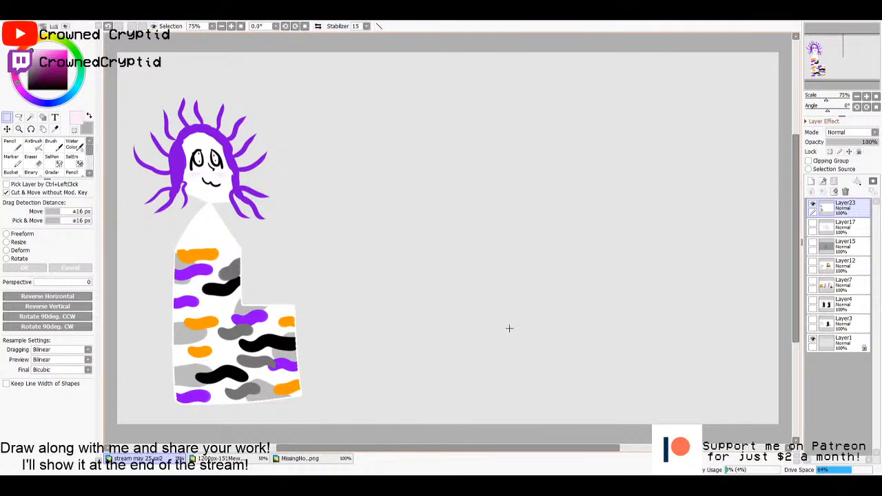
# - With the black pencil at size 10, draw two round eyes with small outward-looking pupils in the canvas's empty area
pyautogui.press('n')
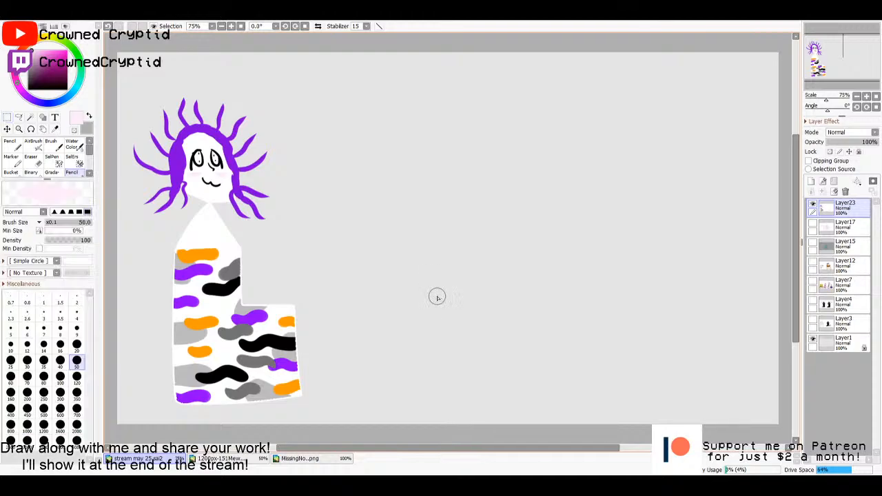
pyautogui.click(11, 345)
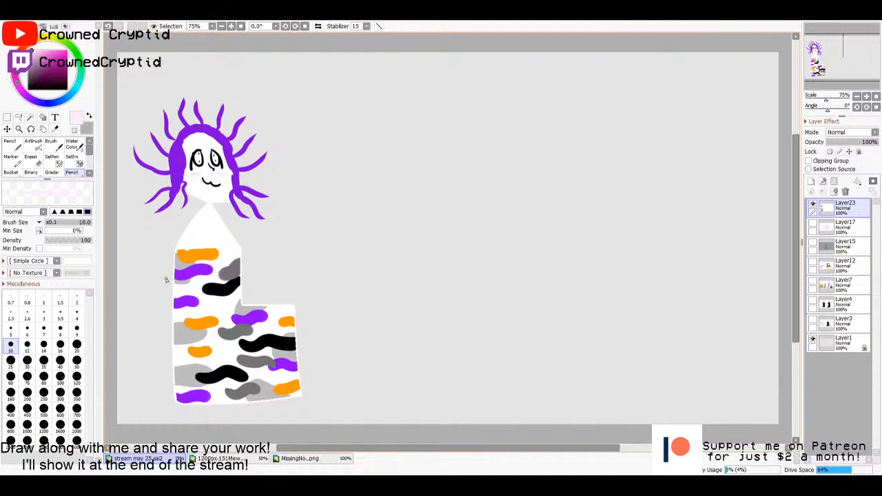
pyautogui.click(62, 88)
pyautogui.moveTo(533, 204)
pyautogui.mouseDown()
pyautogui.moveTo(504, 235)
pyautogui.moveTo(536, 205)
pyautogui.mouseUp()
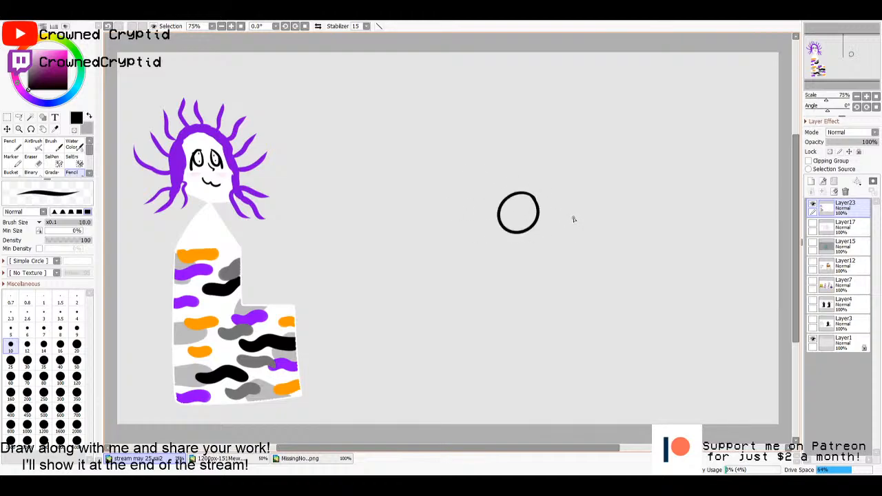
pyautogui.moveTo(594, 197); pyautogui.dragTo(586, 194)
pyautogui.moveTo(511, 207); pyautogui.dragTo(508, 212)
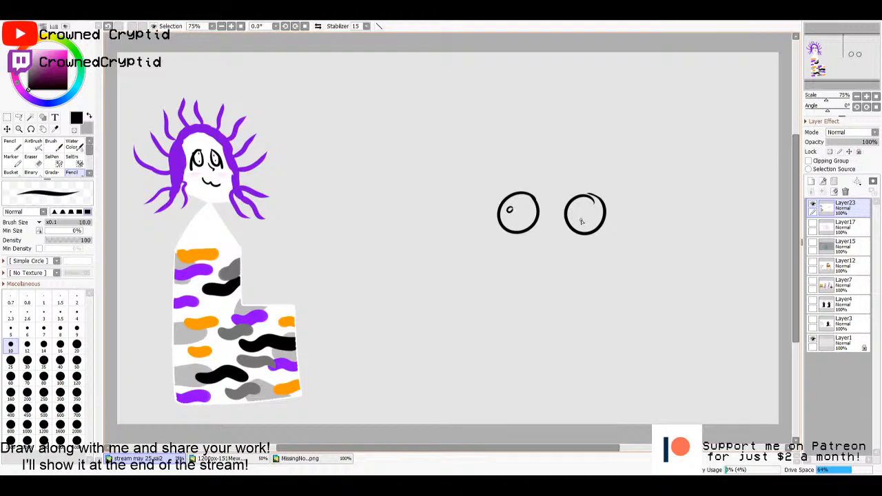
pyautogui.moveTo(592, 212); pyautogui.dragTo(593, 213)
# - Add thin eyelashes around both round eyes, a small curved nose and a wavy mouth between them
pyautogui.moveTo(511, 194)
pyautogui.mouseDown()
pyautogui.moveTo(496, 179)
pyautogui.moveTo(489, 190)
pyautogui.mouseUp()
pyautogui.moveTo(503, 223); pyautogui.dragTo(496, 232)
pyautogui.moveTo(591, 198)
pyautogui.mouseDown()
pyautogui.moveTo(606, 184)
pyautogui.moveTo(622, 195)
pyautogui.mouseUp()
pyautogui.moveTo(555, 235); pyautogui.dragTo(565, 251)
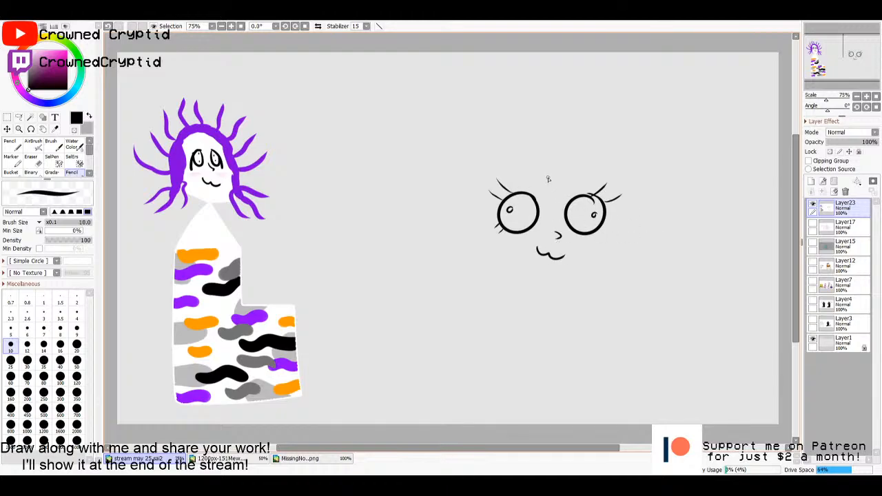
# - Draw a pointed fringe between the eyes, the sides of the face with hanging hair, and a curved chin
pyautogui.moveTo(549, 179)
pyautogui.mouseDown()
pyautogui.moveTo(542, 208)
pyautogui.moveTo(559, 194)
pyautogui.moveTo(552, 213)
pyautogui.moveTo(569, 185)
pyautogui.moveTo(574, 189)
pyautogui.moveTo(534, 204)
pyautogui.moveTo(504, 279)
pyautogui.mouseUp()
pyautogui.moveTo(592, 233); pyautogui.dragTo(597, 282)
pyautogui.moveTo(510, 259)
pyautogui.mouseDown()
pyautogui.moveTo(552, 272)
pyautogui.moveTo(594, 253)
pyautogui.mouseUp()
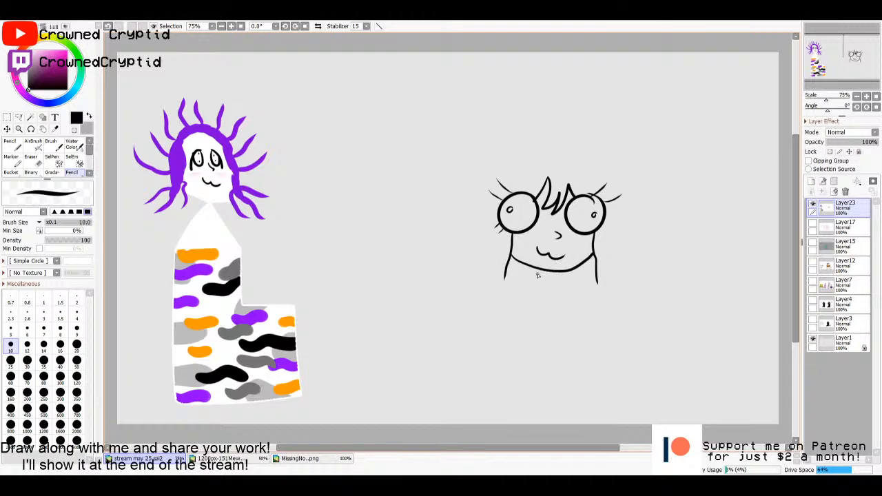
# - Draw the neck with a V-shaped collar and one arm slanting down and outward to a rounded hand
pyautogui.moveTo(541, 271)
pyautogui.mouseDown()
pyautogui.moveTo(563, 285)
pyautogui.moveTo(558, 296)
pyautogui.mouseUp()
pyautogui.moveTo(543, 276)
pyautogui.mouseDown()
pyautogui.moveTo(515, 293)
pyautogui.moveTo(504, 315)
pyautogui.mouseUp()
pyautogui.hotkey('ctrl', 'z')
pyautogui.moveTo(542, 281); pyautogui.dragTo(496, 328)
pyautogui.moveTo(543, 298)
pyautogui.mouseDown()
pyautogui.moveTo(509, 338)
pyautogui.moveTo(494, 328)
pyautogui.moveTo(486, 335)
pyautogui.moveTo(507, 335)
pyautogui.mouseUp()
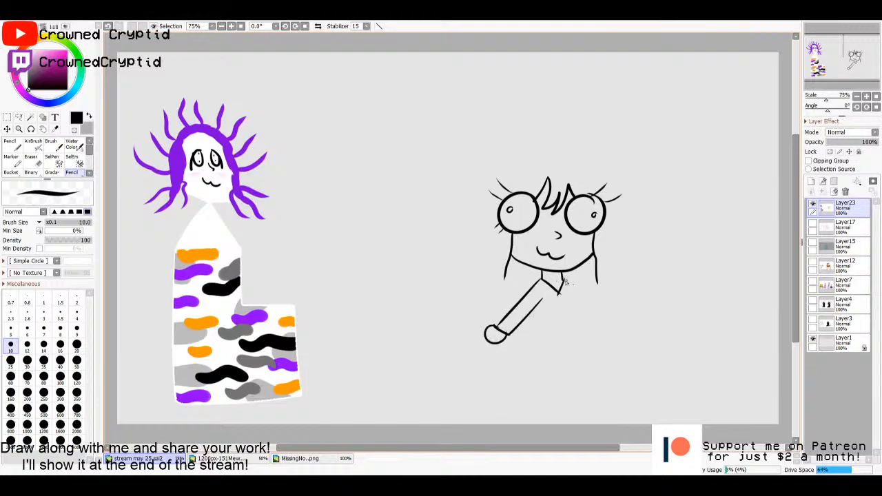
# - Draw the second arm slanting down and outward to a rounded hand, and one side of the torso
pyautogui.moveTo(565, 281)
pyautogui.mouseDown()
pyautogui.moveTo(618, 319)
pyautogui.moveTo(608, 336)
pyautogui.moveTo(565, 295)
pyautogui.mouseUp()
pyautogui.moveTo(617, 317)
pyautogui.mouseDown()
pyautogui.moveTo(615, 341)
pyautogui.moveTo(609, 335)
pyautogui.mouseUp()
pyautogui.moveTo(538, 303); pyautogui.dragTo(532, 351)
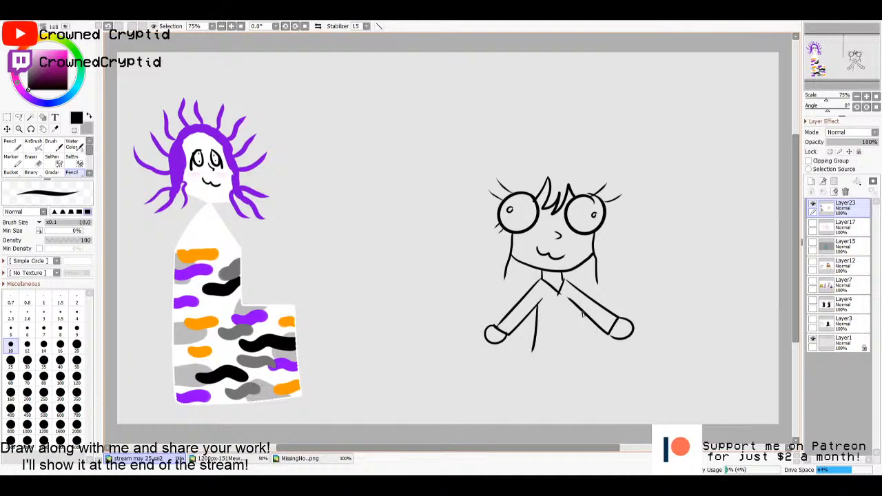
# - Complete the torso with a small neck bow, and draw a ruffled skirt, two short legs and rounded shoes
pyautogui.moveTo(580, 310)
pyautogui.mouseDown()
pyautogui.moveTo(591, 371)
pyautogui.moveTo(569, 377)
pyautogui.moveTo(567, 366)
pyautogui.moveTo(559, 379)
pyautogui.moveTo(543, 377)
pyautogui.moveTo(544, 368)
pyautogui.moveTo(533, 377)
pyautogui.moveTo(530, 354)
pyautogui.moveTo(527, 376)
pyautogui.mouseUp()
pyautogui.moveTo(590, 354); pyautogui.dragTo(528, 352)
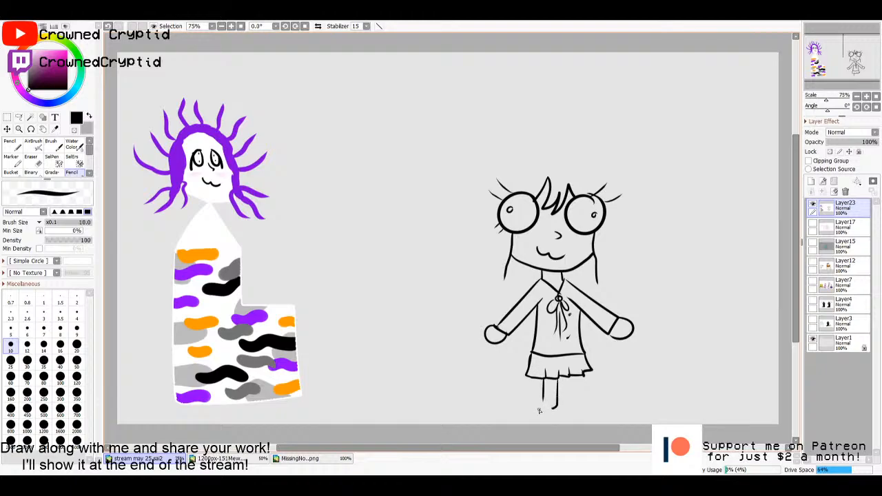
pyautogui.moveTo(542, 397)
pyautogui.mouseDown()
pyautogui.moveTo(579, 398)
pyautogui.moveTo(594, 410)
pyautogui.moveTo(569, 406)
pyautogui.moveTo(568, 376)
pyautogui.mouseUp()
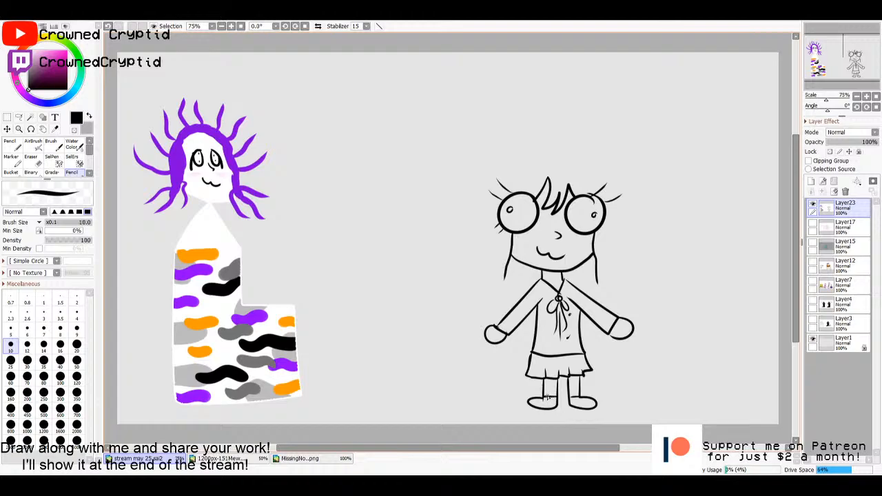
# - Select the areas of both legs with the Magic Wand and choose dark grey for the Bucket
pyautogui.press('w')
pyautogui.click(549, 389)
pyautogui.click(574, 388)
pyautogui.press('g')
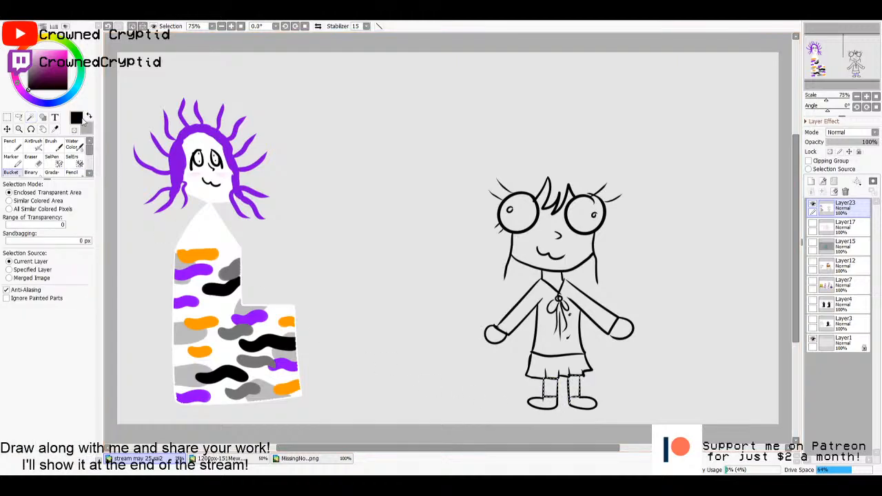
pyautogui.click(26, 80)
pyautogui.click(550, 387)
pyautogui.click(574, 390)
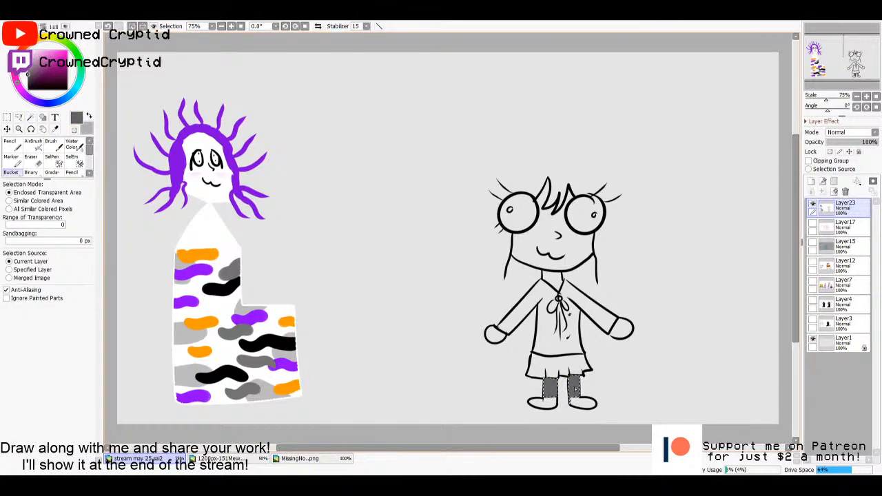
pyautogui.hotkey('ctrl', 'z')
pyautogui.hotkey('ctrl', 'z')
# - Add a new layer beneath the line art, fill both selected legs with dark grey and clear the selection
pyautogui.click(845, 226)
pyautogui.click(812, 181)
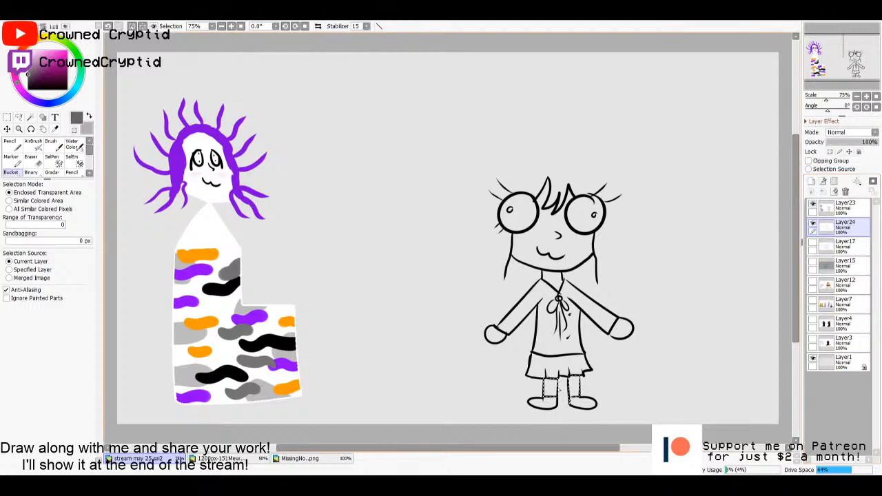
pyautogui.click(549, 391)
pyautogui.click(575, 389)
pyautogui.hotkey('ctrl', 'd')
pyautogui.press('n')
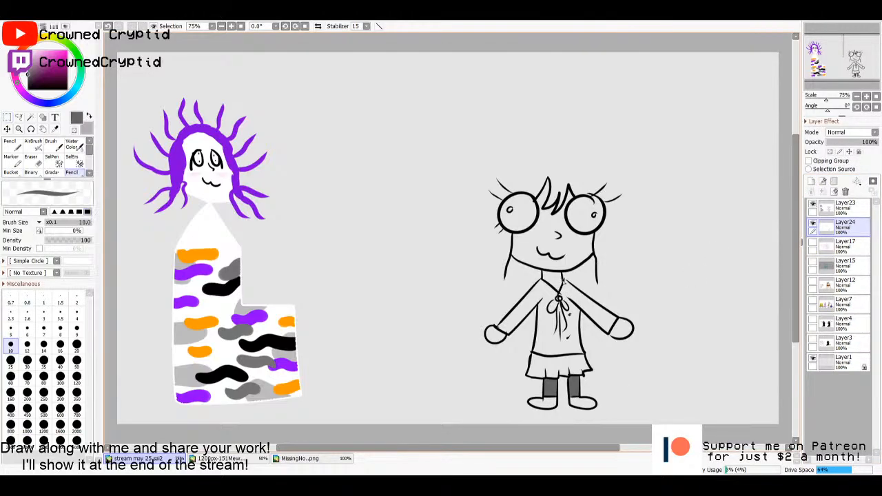
# - Draw long black hair outlines rounding over the head and down both sides, with wavy ends above the arms
pyautogui.press('x')
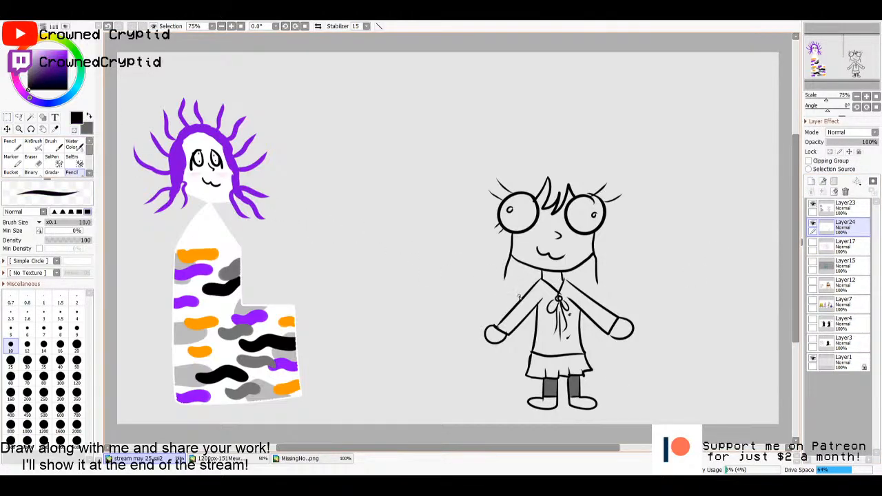
pyautogui.moveTo(493, 296)
pyautogui.mouseDown()
pyautogui.moveTo(479, 250)
pyautogui.moveTo(482, 191)
pyautogui.moveTo(544, 150)
pyautogui.moveTo(616, 155)
pyautogui.moveTo(630, 249)
pyautogui.moveTo(609, 304)
pyautogui.moveTo(589, 298)
pyautogui.mouseUp()
pyautogui.hotkey('ctrl', 'z')
pyautogui.moveTo(510, 300)
pyautogui.mouseDown()
pyautogui.moveTo(483, 302)
pyautogui.moveTo(479, 171)
pyautogui.moveTo(489, 155)
pyautogui.moveTo(522, 147)
pyautogui.moveTo(596, 160)
pyautogui.mouseUp()
pyautogui.hotkey('ctrl', 'z')
pyautogui.moveTo(482, 285)
pyautogui.mouseDown()
pyautogui.moveTo(477, 187)
pyautogui.moveTo(506, 163)
pyautogui.moveTo(567, 155)
pyautogui.moveTo(618, 184)
pyautogui.moveTo(625, 218)
pyautogui.moveTo(613, 288)
pyautogui.mouseUp()
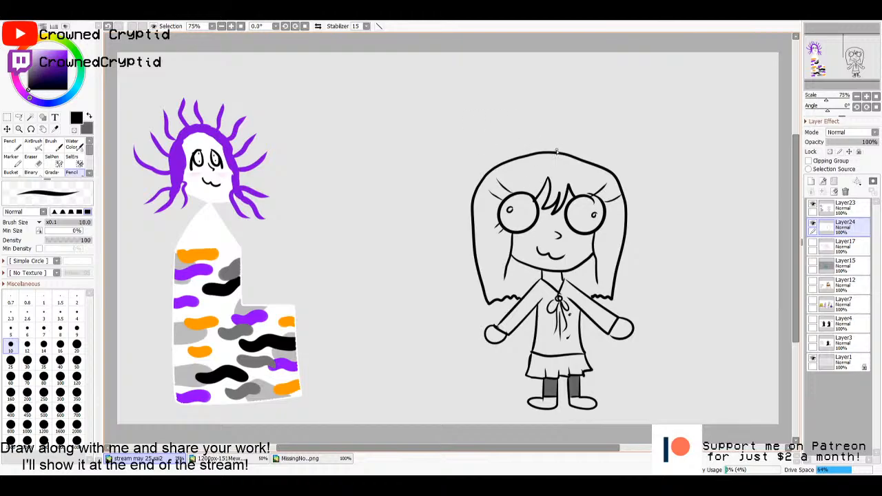
# - Merge Layer23 into Layer24 and add a new empty colour layer directly beneath the merged line art
pyautogui.press('w')
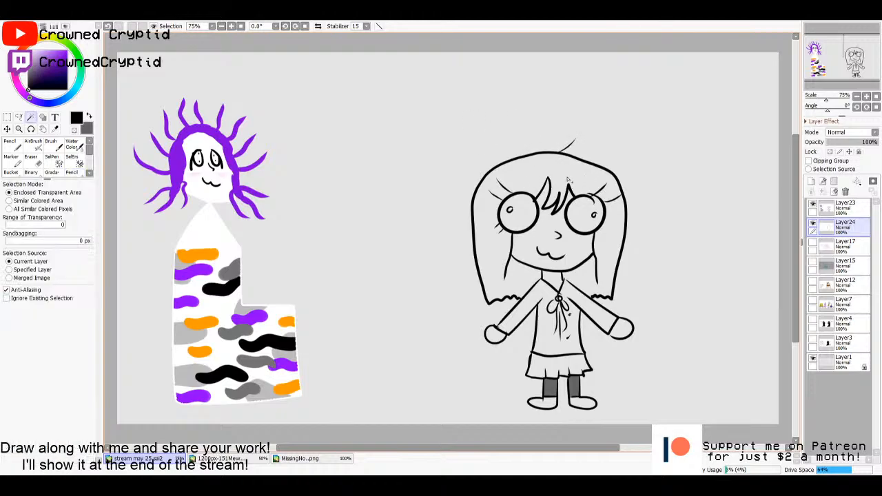
pyautogui.click(811, 181)
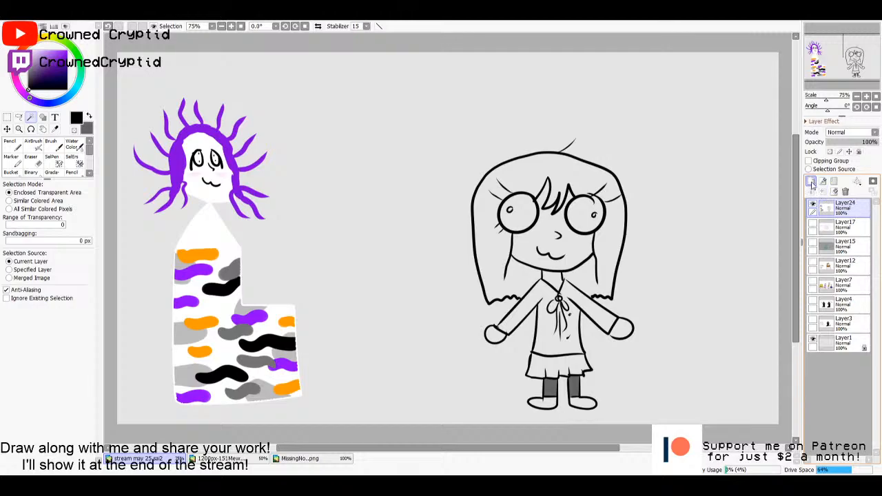
pyautogui.moveTo(834, 227); pyautogui.dragTo(832, 204)
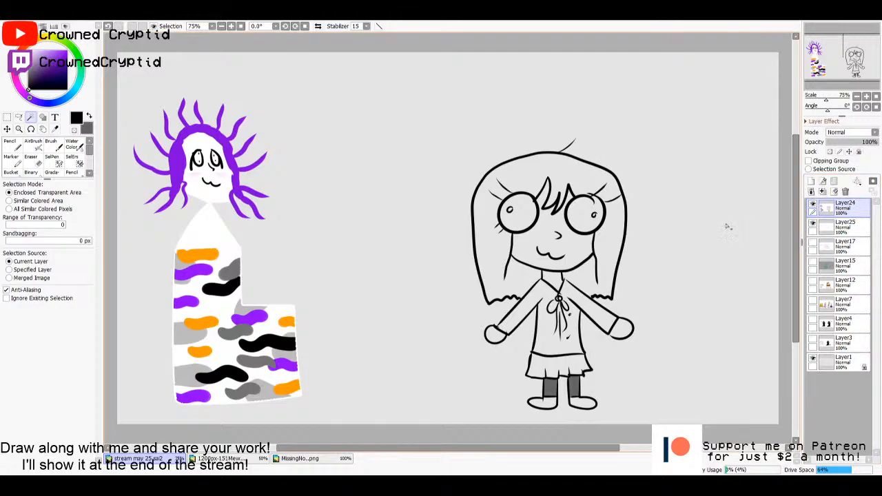
# - Separate the hair from the shirt by closing the outline gap near the collar, and select only the hair area
pyautogui.click(564, 173)
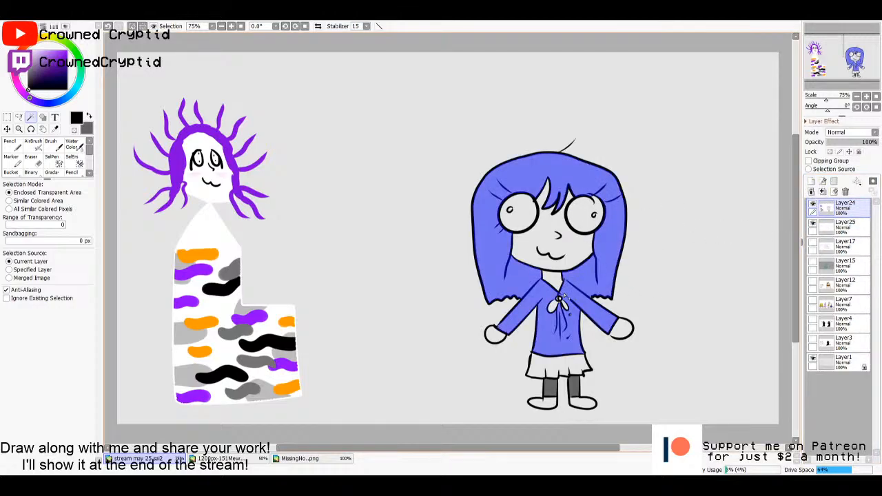
pyautogui.hotkey('ctrl', 'd')
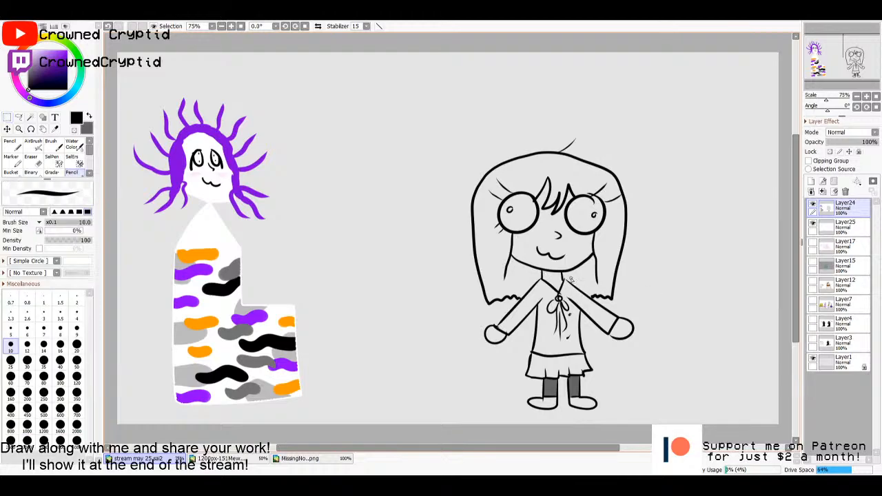
pyautogui.press('w')
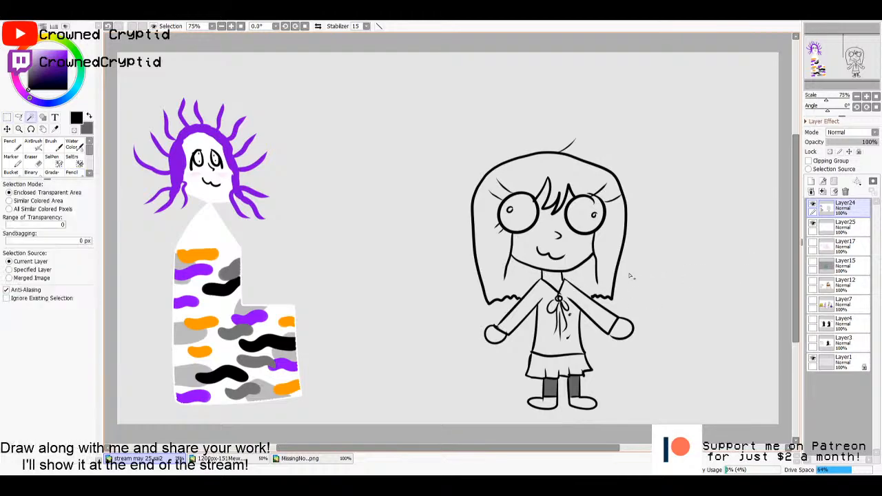
pyautogui.click(610, 268)
pyautogui.click(835, 226)
# - Fill the selected hair with orange-brown on Layer25
pyautogui.press('g')
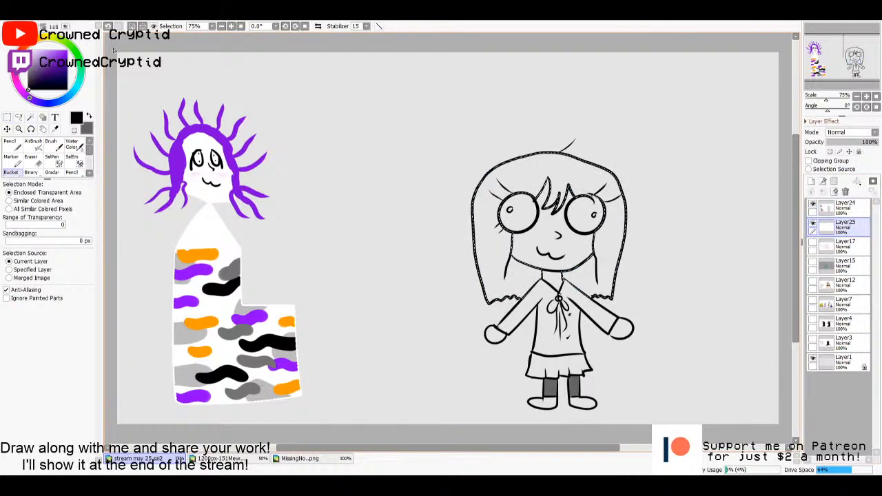
pyautogui.click(31, 41)
pyautogui.click(58, 59)
pyautogui.click(64, 62)
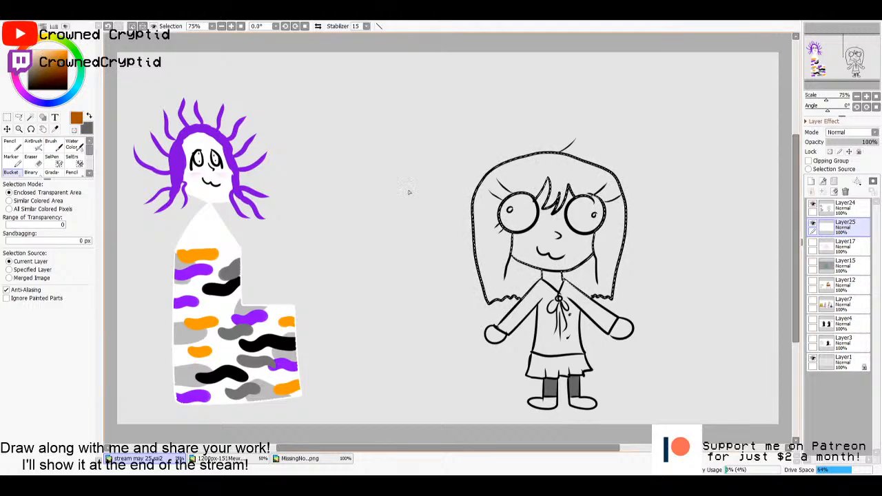
pyautogui.click(486, 220)
# - Add short pale yellow highlight strokes to the hair above the fringe and clear the selection
pyautogui.click(42, 50)
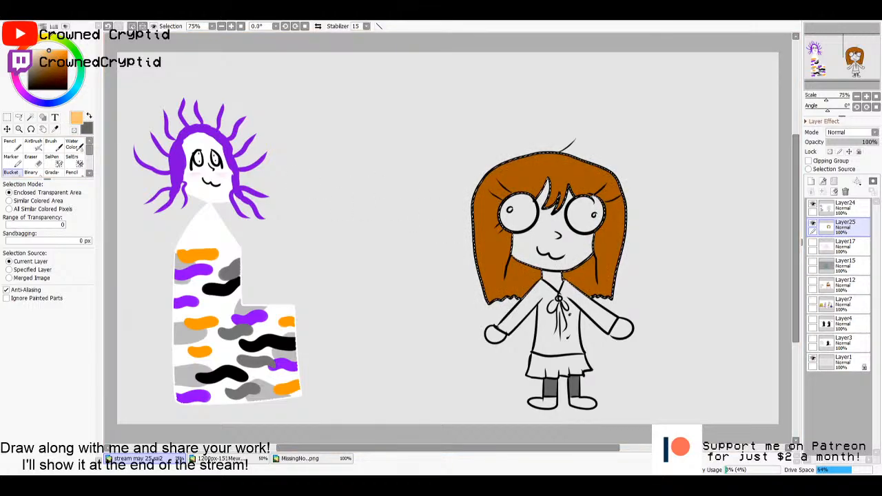
pyautogui.click(48, 37)
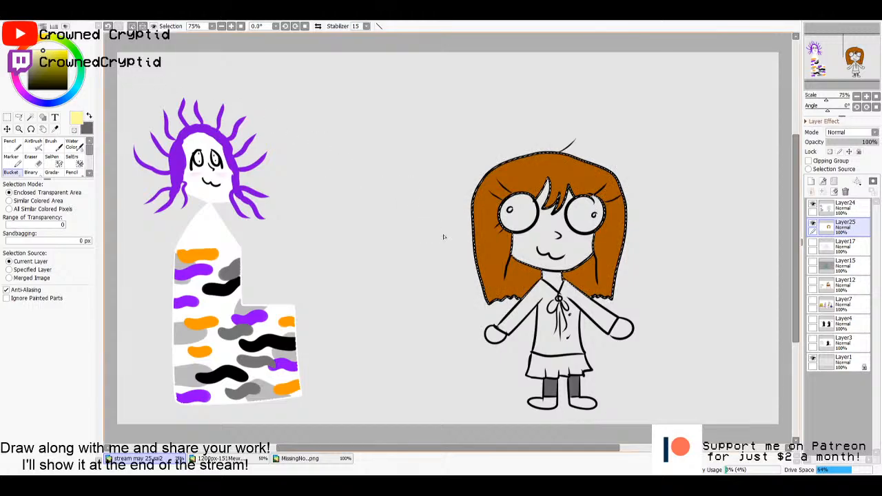
pyautogui.press('n')
pyautogui.moveTo(538, 173); pyautogui.dragTo(546, 184)
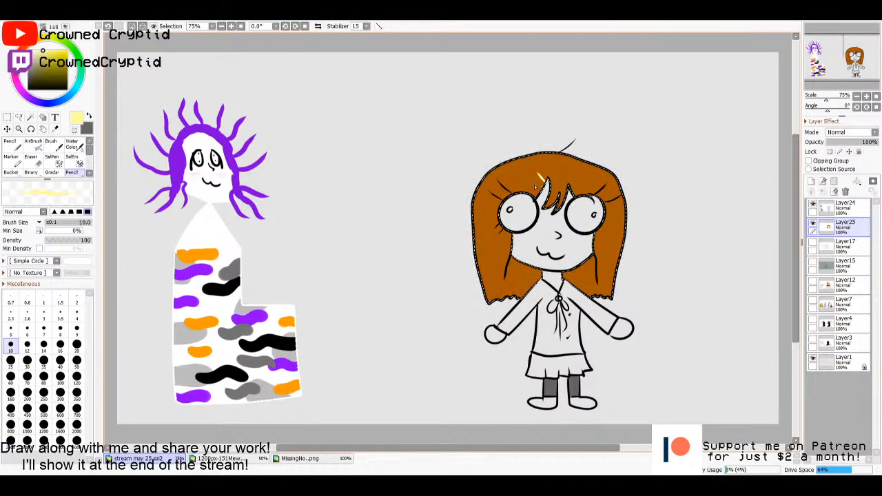
pyautogui.press('m')
pyautogui.hotkey('ctrl', 'd')
# - Select the face, neck and both hands from the line art with the Magic Wand, and activate Layer25
pyautogui.click(844, 207)
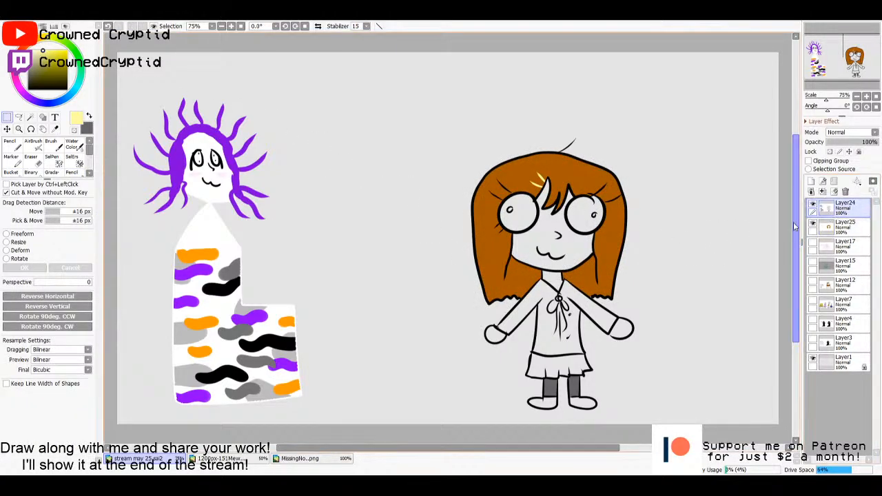
pyautogui.press('w')
pyautogui.click(549, 219)
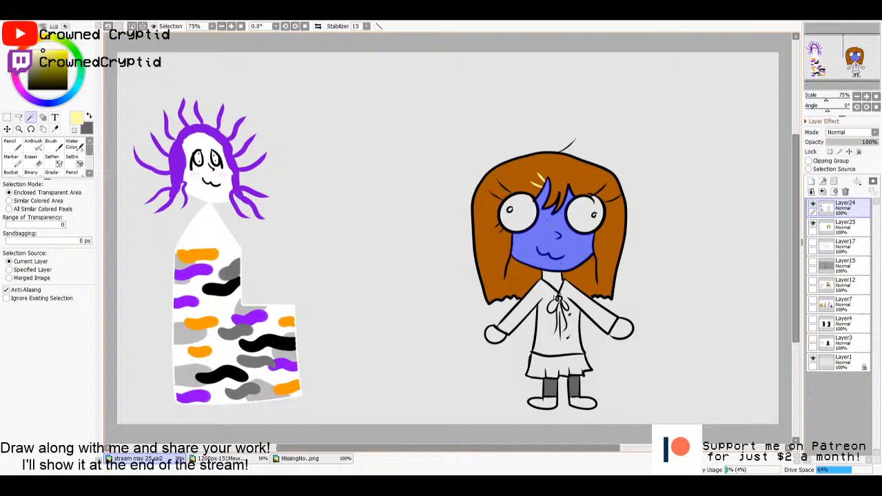
pyautogui.click(492, 333)
pyautogui.click(621, 330)
pyautogui.click(843, 226)
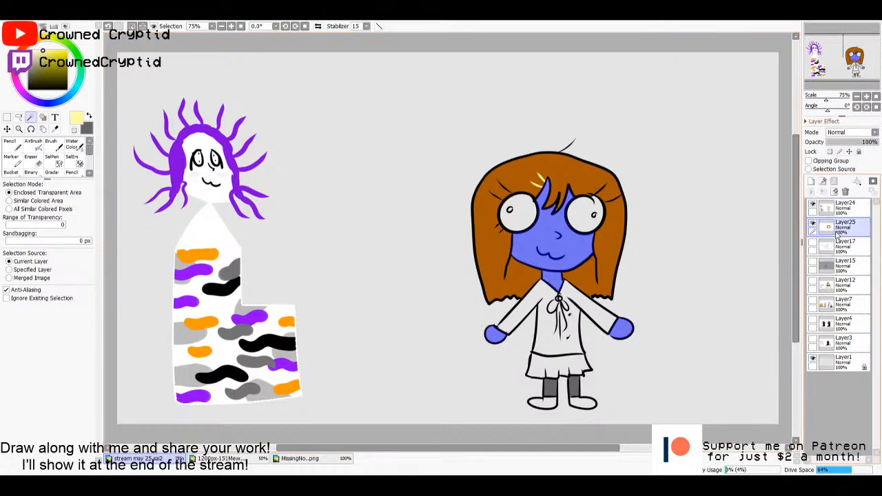
# - Sample the skin tone from the hidden character on Layer12, fill the face, neck and hands with it and deselect
pyautogui.press('b')
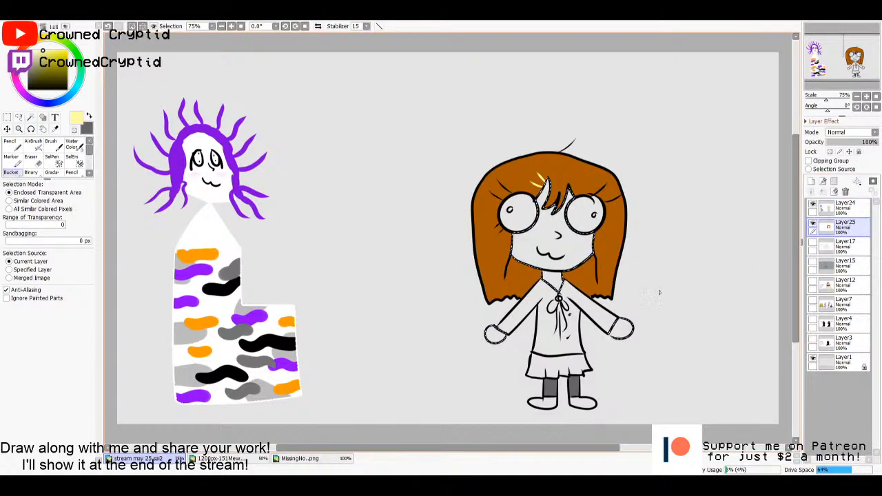
pyautogui.click(812, 281)
pyautogui.press('i')
pyautogui.click(563, 230)
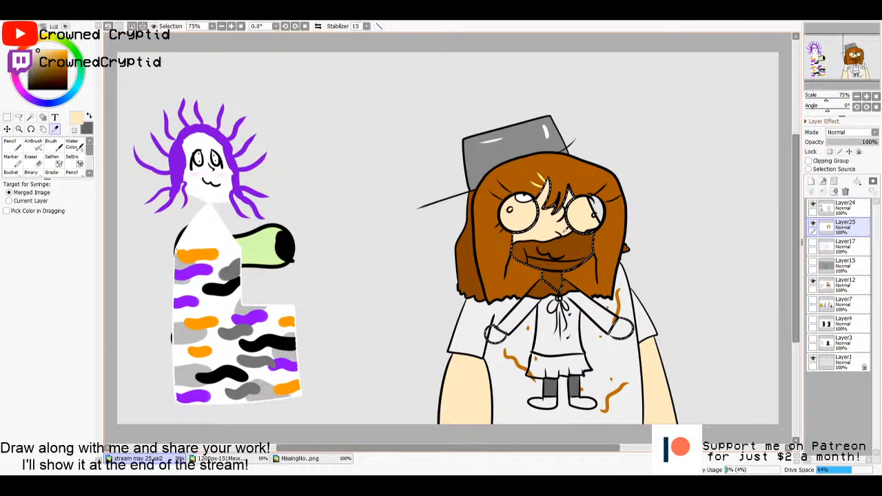
pyautogui.click(813, 281)
pyautogui.press('b')
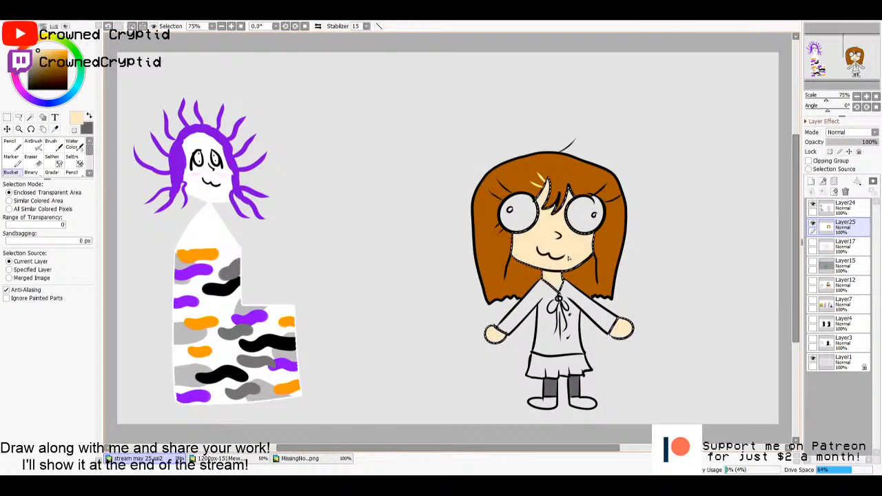
pyautogui.click(642, 287)
pyautogui.hotkey('ctrl', 'd')
# - Select the shirt and sleeves from the line art, fill them with medium blue on Layer25 and deselect
pyautogui.click(835, 208)
pyautogui.press('w')
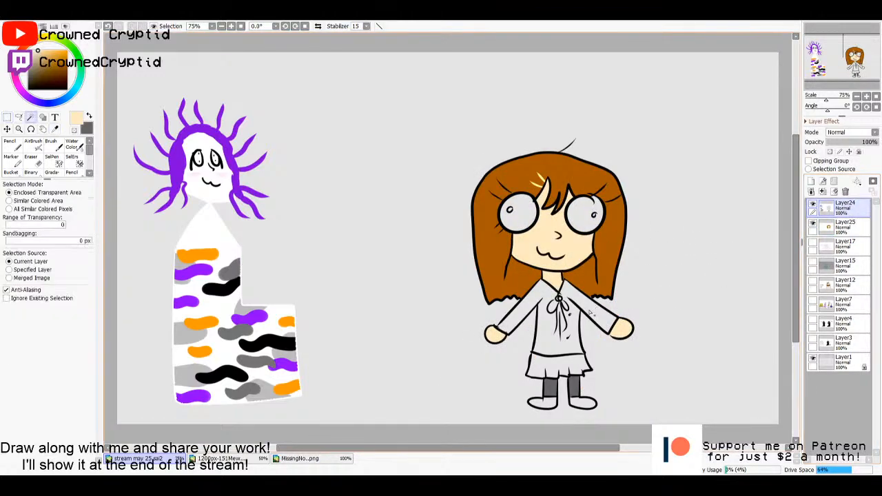
pyautogui.click(580, 311)
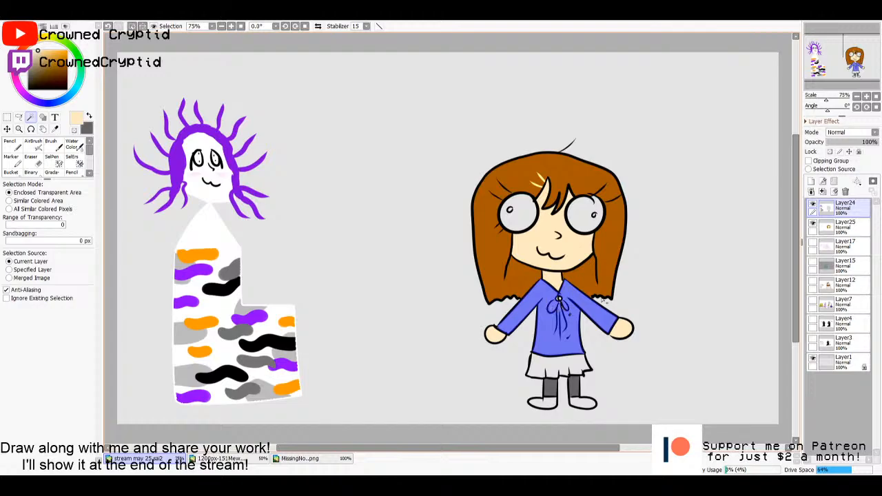
pyautogui.click(835, 226)
pyautogui.press('b')
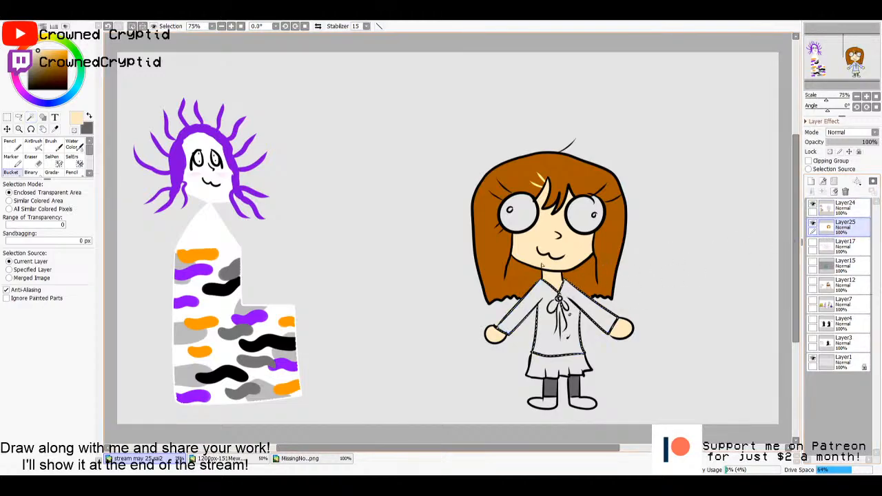
pyautogui.click(71, 98)
pyautogui.moveTo(59, 59)
pyautogui.mouseDown()
pyautogui.moveTo(64, 44)
pyautogui.moveTo(69, 60)
pyautogui.mouseUp()
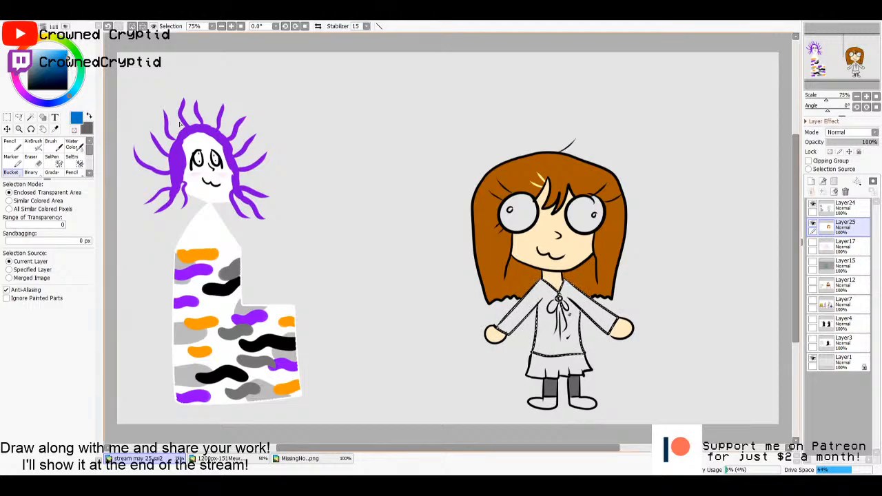
pyautogui.click(691, 299)
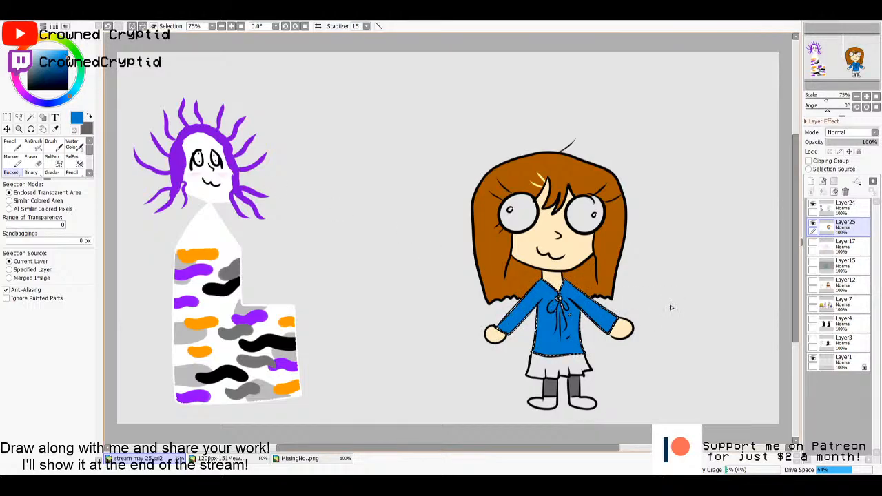
pyautogui.hotkey('ctrl', 'd')
# - Select the skirt from the Layer24 line art, fill it with light blue on Layer25 and deselect
pyautogui.press('w')
pyautogui.click(831, 211)
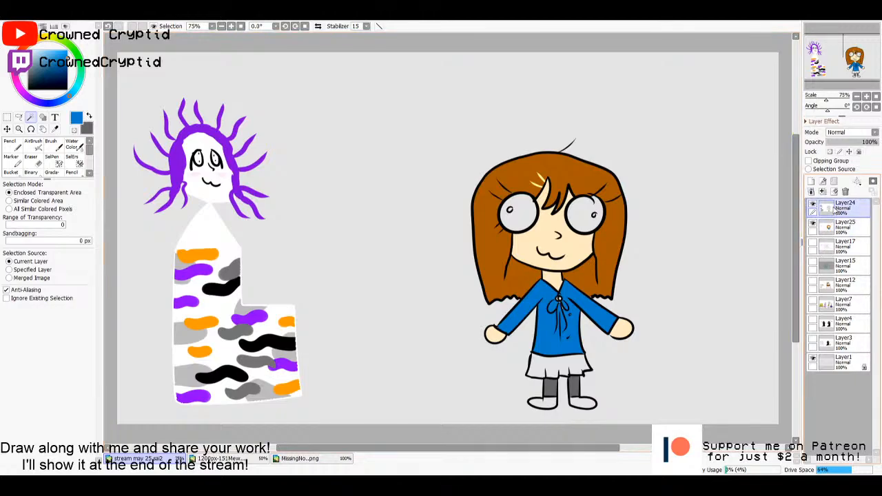
pyautogui.click(559, 365)
pyautogui.click(842, 232)
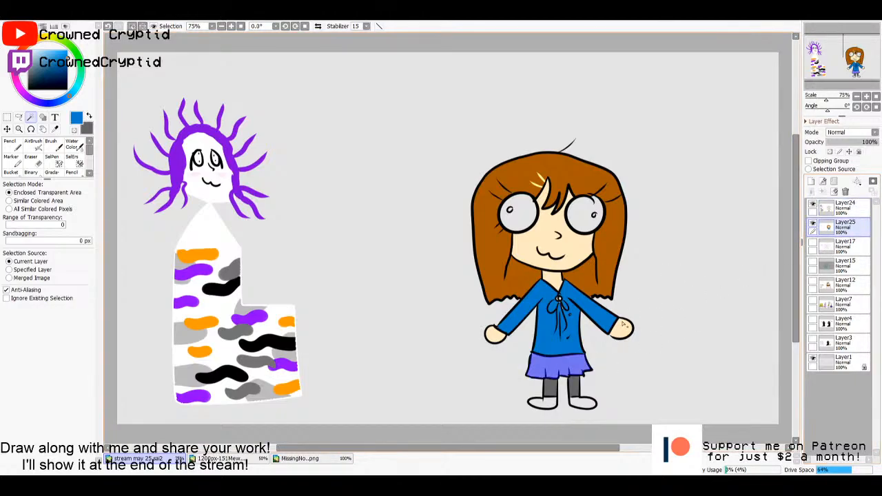
pyautogui.press('g')
pyautogui.press('n')
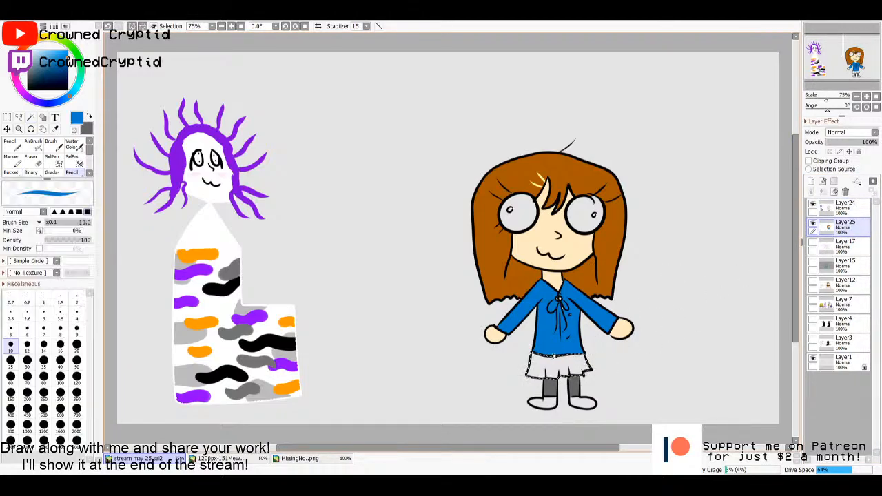
pyautogui.press('g')
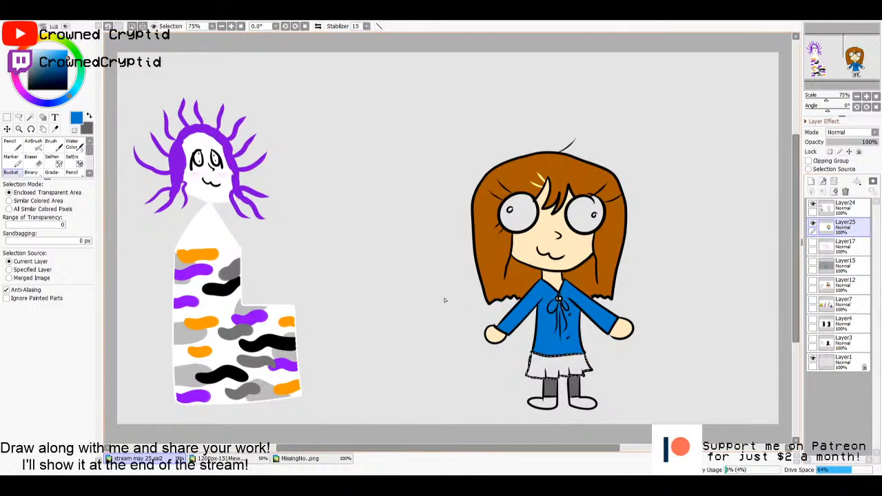
pyautogui.press('alt')
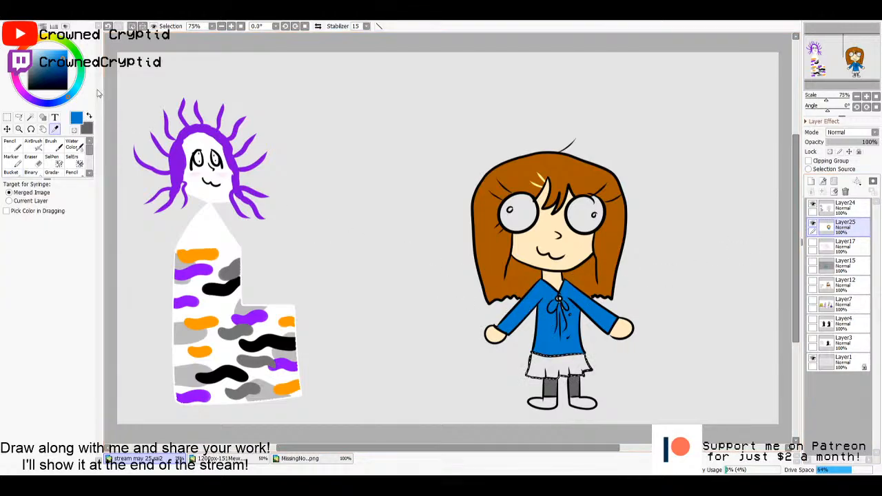
pyautogui.moveTo(62, 56); pyautogui.dragTo(42, 43)
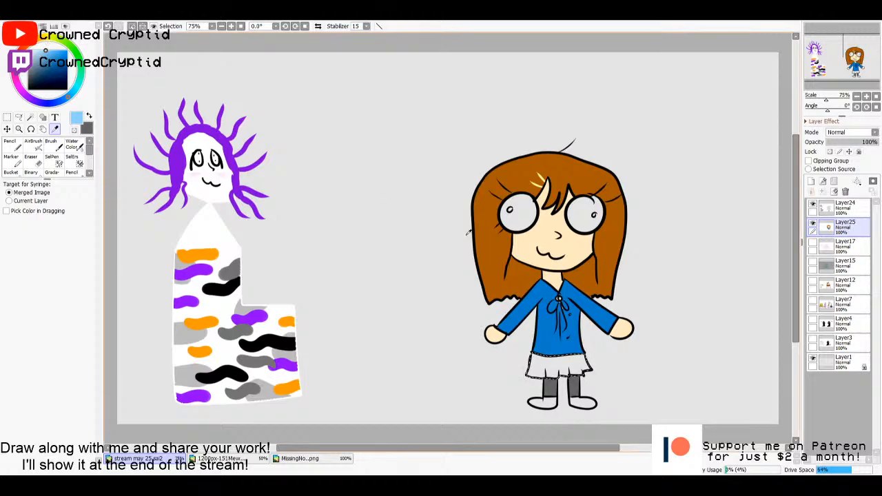
pyautogui.click(561, 365)
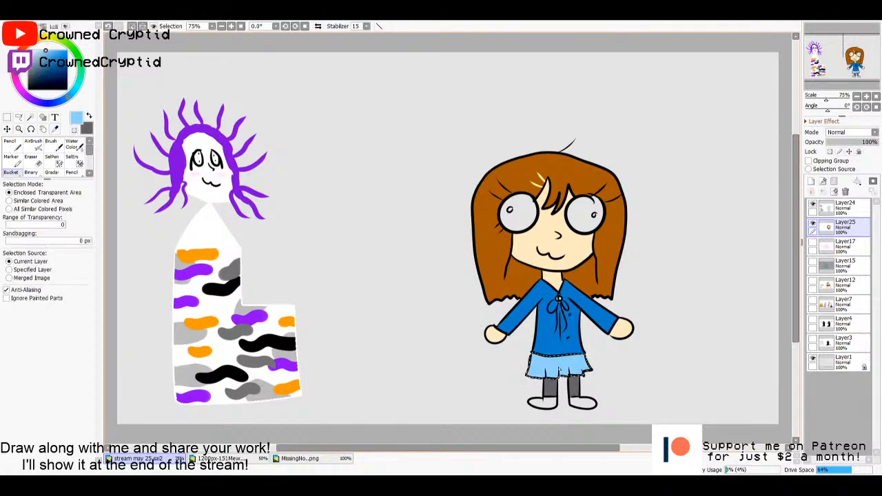
pyautogui.hotkey('ctrl', 'd')
# - Select both shoes from the line art, fill them with grey-brown on Layer25 and deselect
pyautogui.click(842, 205)
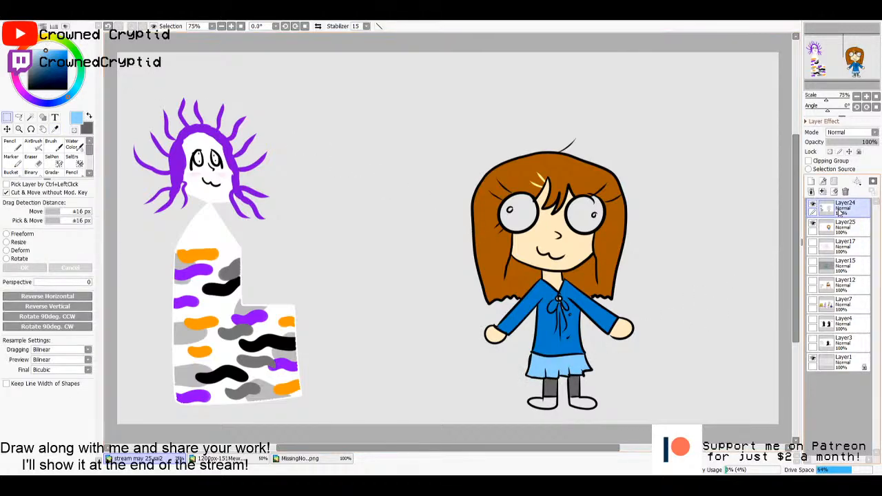
pyautogui.press('w')
pyautogui.click(579, 401)
pyautogui.click(543, 405)
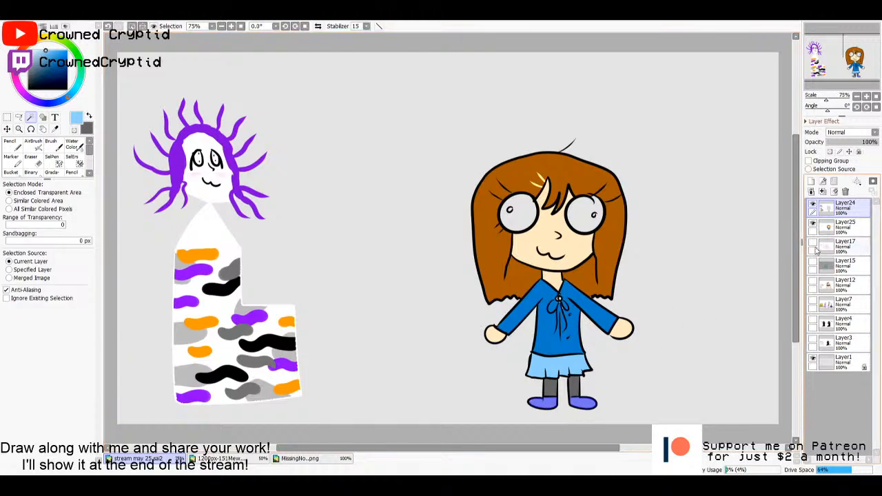
pyautogui.click(842, 229)
pyautogui.press('g')
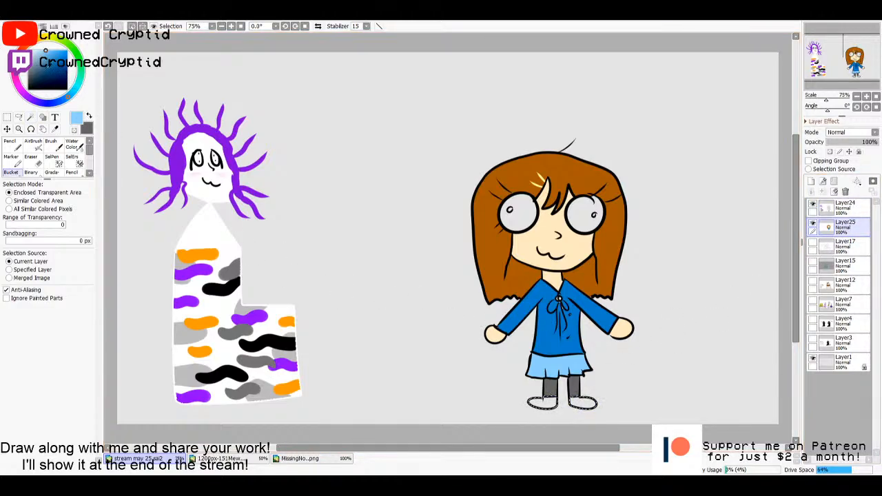
pyautogui.click(40, 54)
pyautogui.moveTo(40, 52)
pyautogui.mouseDown()
pyautogui.moveTo(46, 56)
pyautogui.moveTo(35, 66)
pyautogui.mouseUp()
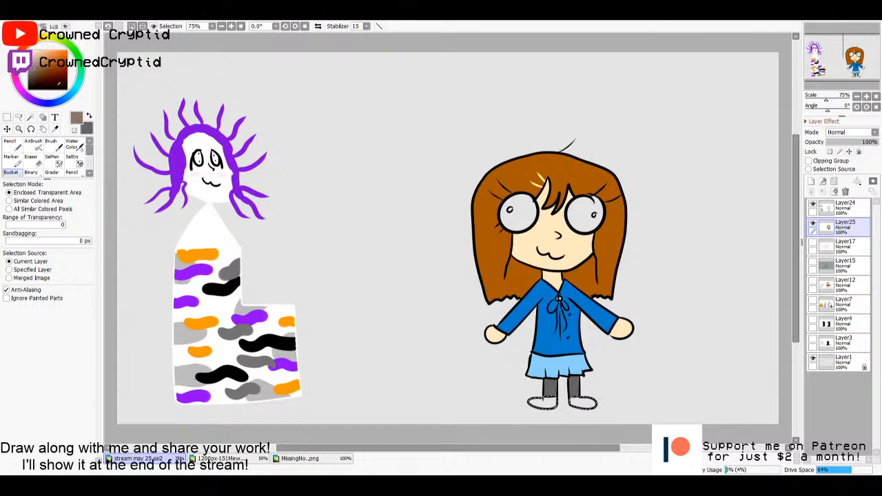
pyautogui.click(549, 408)
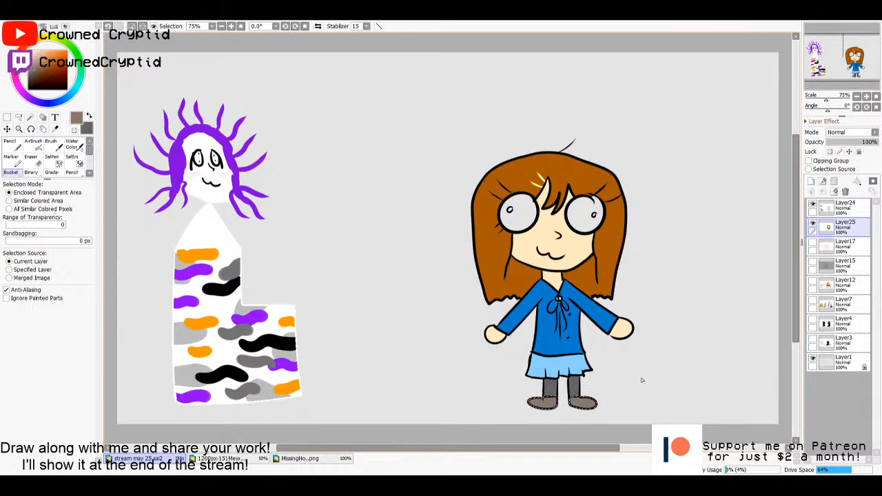
pyautogui.press('m')
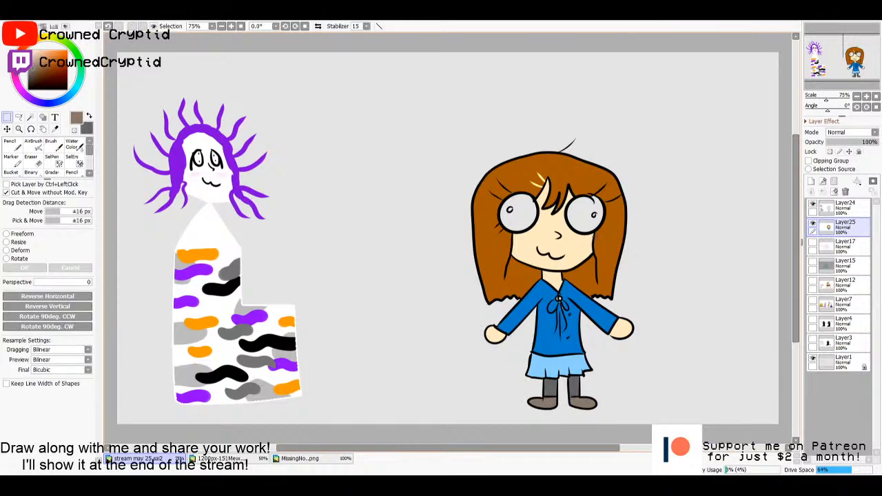
pyautogui.scroll(3, 599, 256)
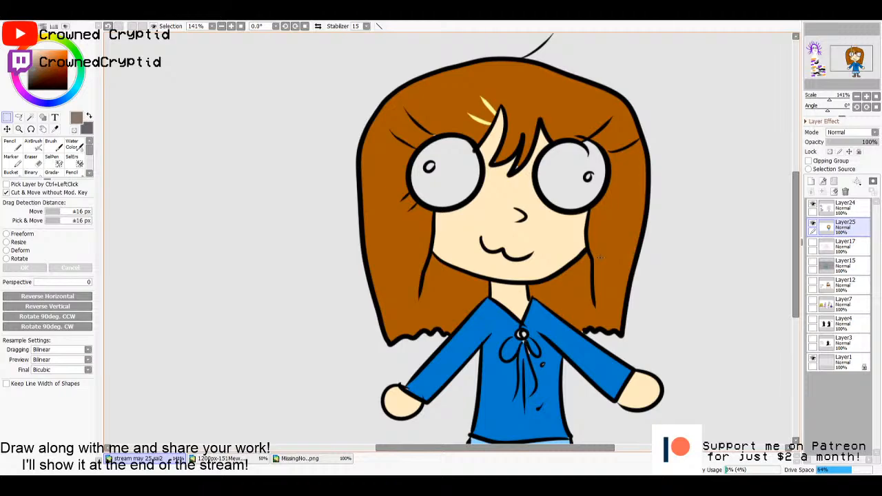
pyautogui.press('i')
pyautogui.click(402, 246)
pyautogui.press('n')
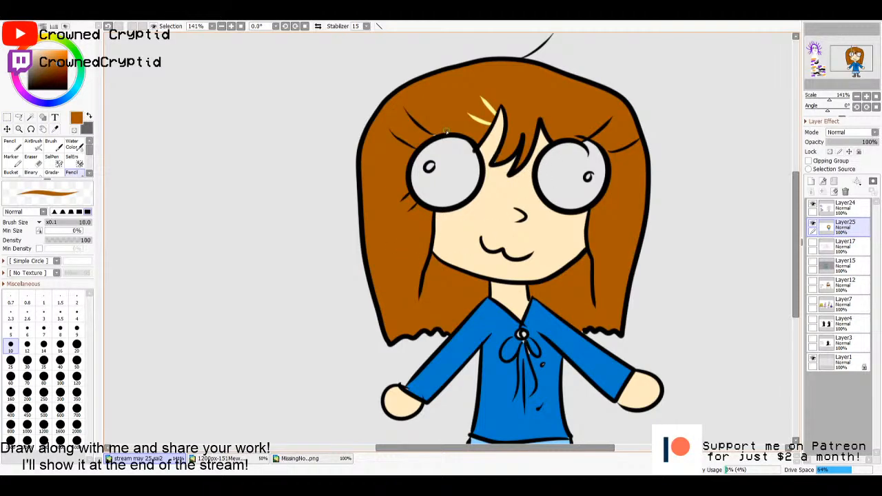
# - Select both large round eyes from the line art, fill them with white on Layer25 and deselect
pyautogui.click(844, 206)
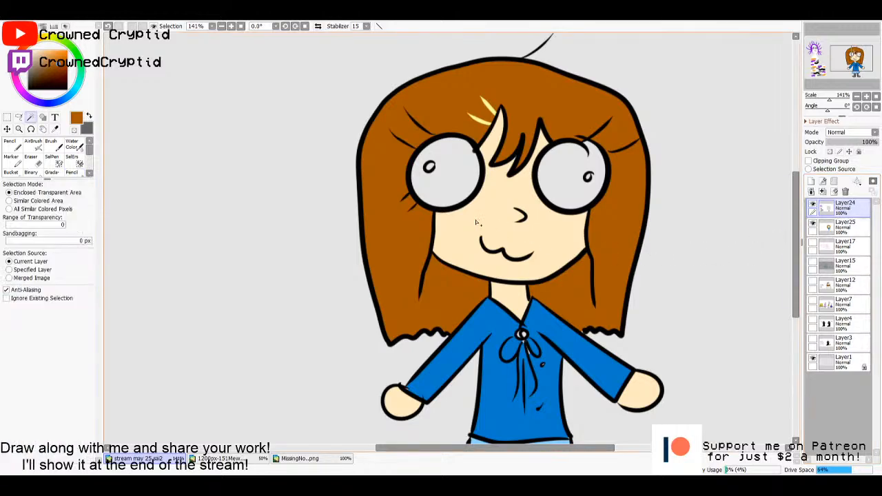
pyautogui.press('w')
pyautogui.click(445, 176)
pyautogui.click(578, 201)
pyautogui.click(845, 226)
pyautogui.press('g')
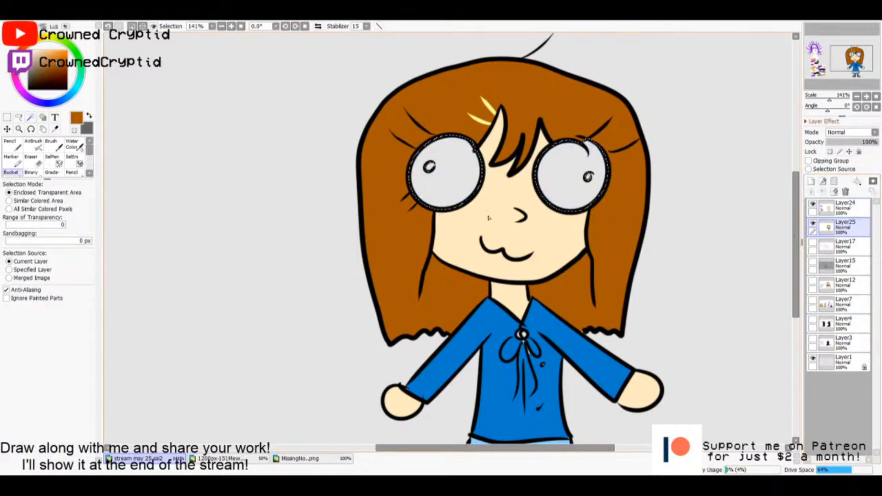
pyautogui.click(29, 51)
pyautogui.click(447, 175)
pyautogui.click(573, 179)
pyautogui.press('m')
pyautogui.click(663, 253)
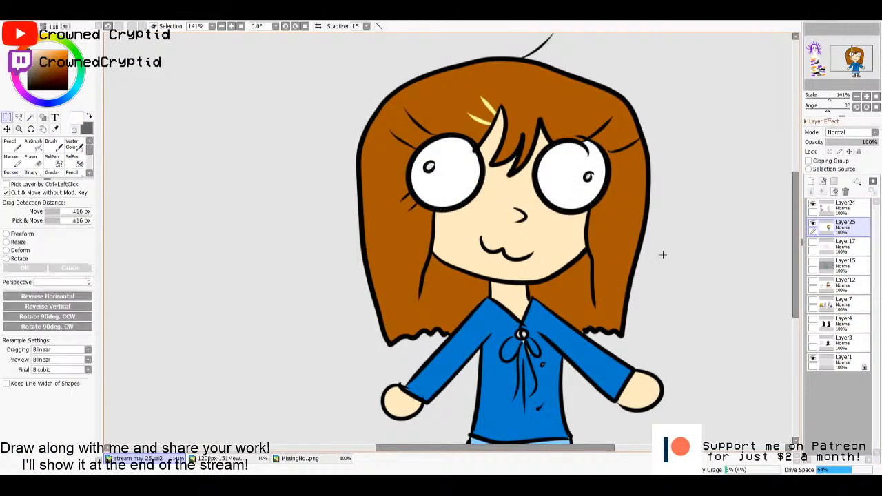
# - Select both small pupils from the line art, fill them with dark brown on Layer25 and deselect
pyautogui.click(836, 212)
pyautogui.press('w')
pyautogui.click(430, 167)
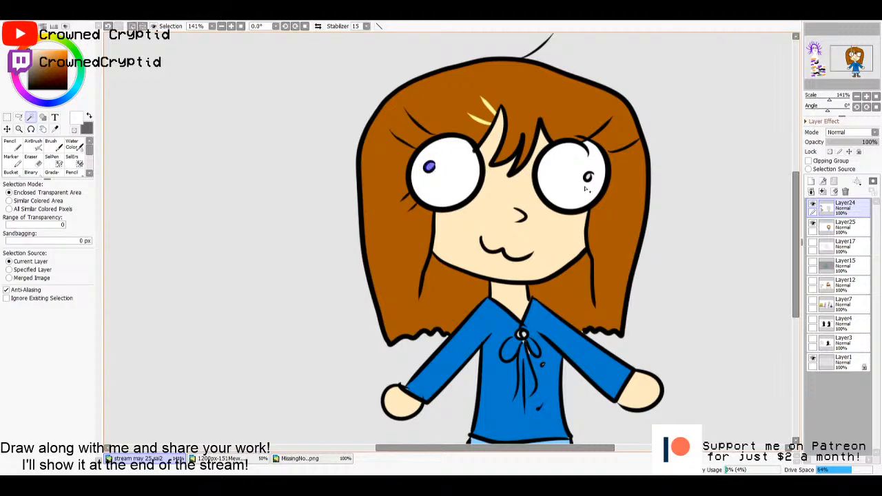
pyautogui.click(832, 230)
pyautogui.press('g')
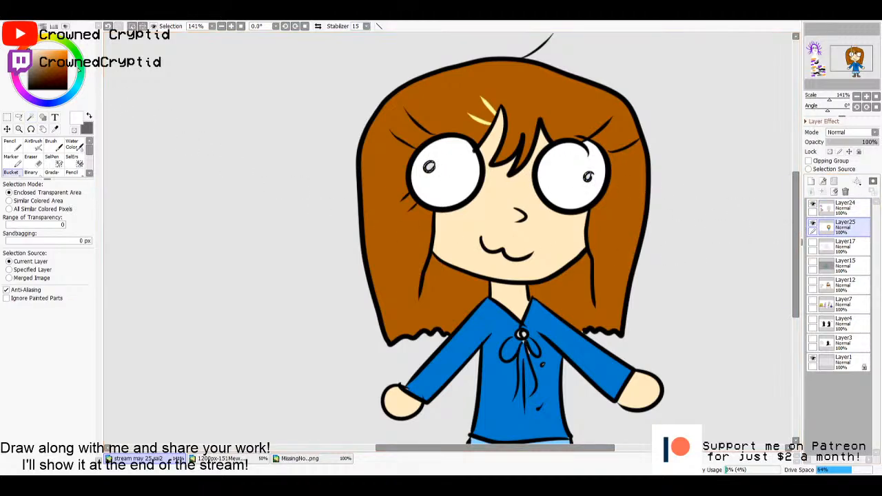
pyautogui.press('i')
pyautogui.click(359, 220)
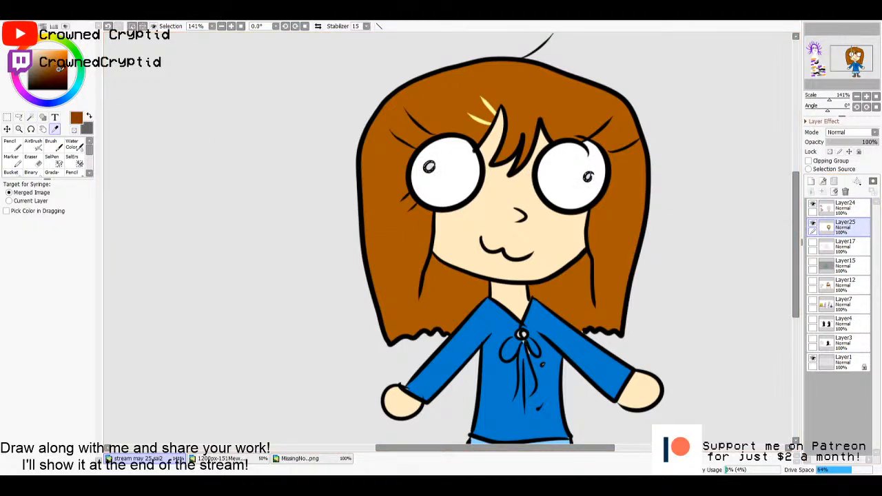
pyautogui.press('g')
pyautogui.click(429, 167)
pyautogui.click(588, 178)
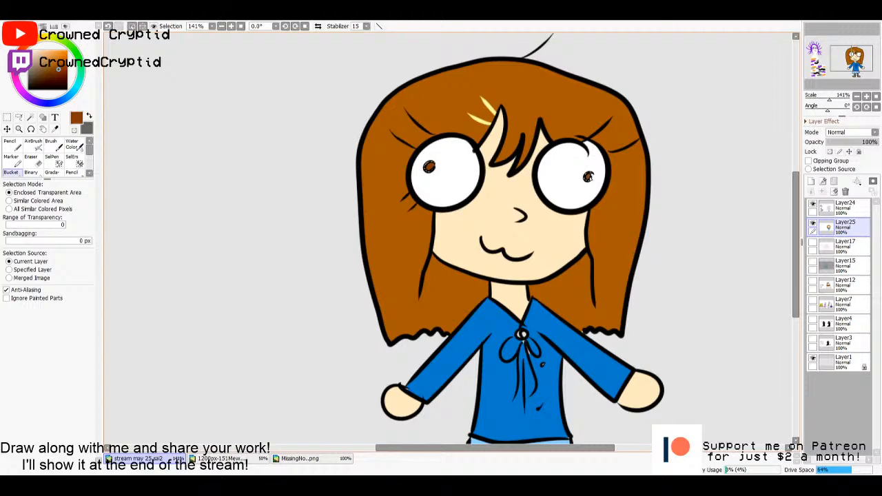
pyautogui.press('m')
# - Paint pale pink blush on the girl's cheeks and colour the bow's knot with the shirt's sampled blue
pyautogui.scroll(-2, 390, 230)
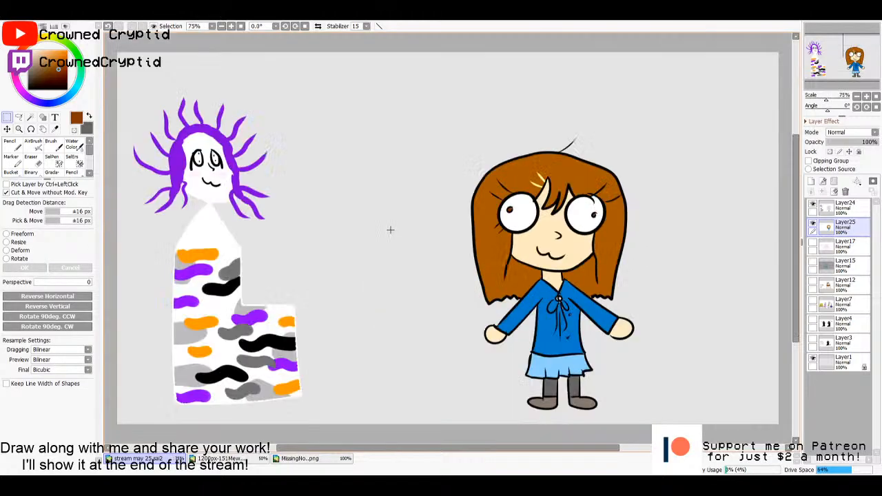
pyautogui.click(37, 49)
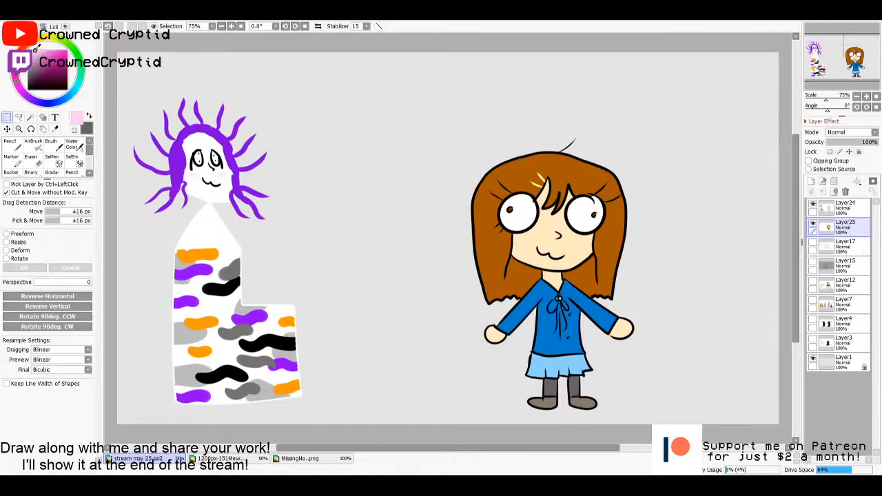
pyautogui.press('n')
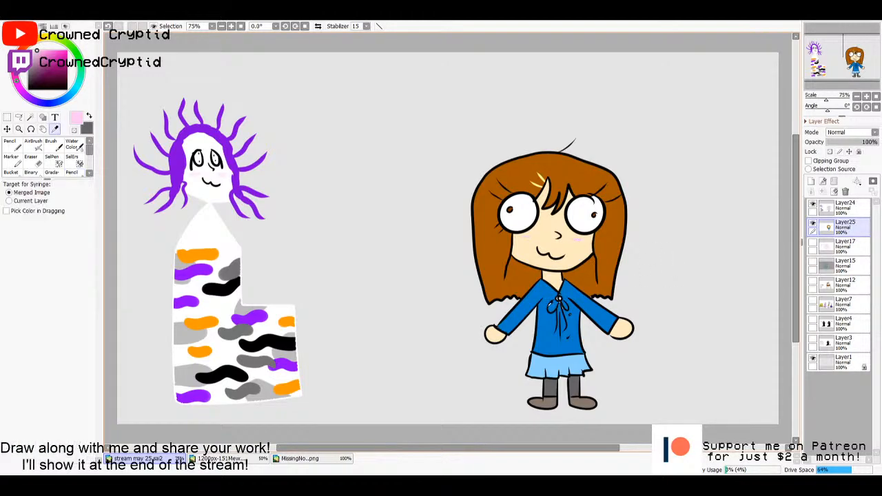
pyautogui.keyDown('alt'); pyautogui.click(560, 303); pyautogui.keyUp('alt')
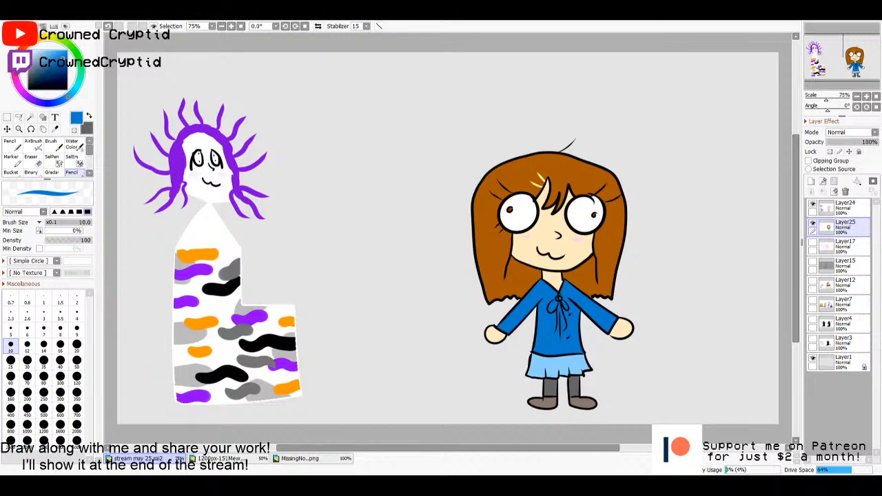
# - Paste the whole Yui reference image into the stream drawing and place Layer24 beneath the pasted layer
pyautogui.hotkey('ctrl', 'a')
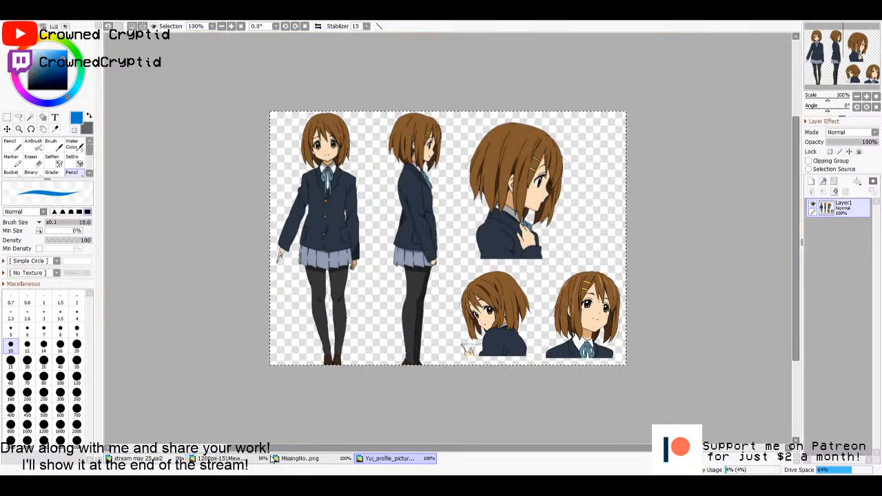
pyautogui.hotkey('ctrl', 'c')
pyautogui.hotkey('ctrl', 'Tab')
pyautogui.hotkey('ctrl', 'v')
pyautogui.moveTo(303, 185); pyautogui.dragTo(467, 345)
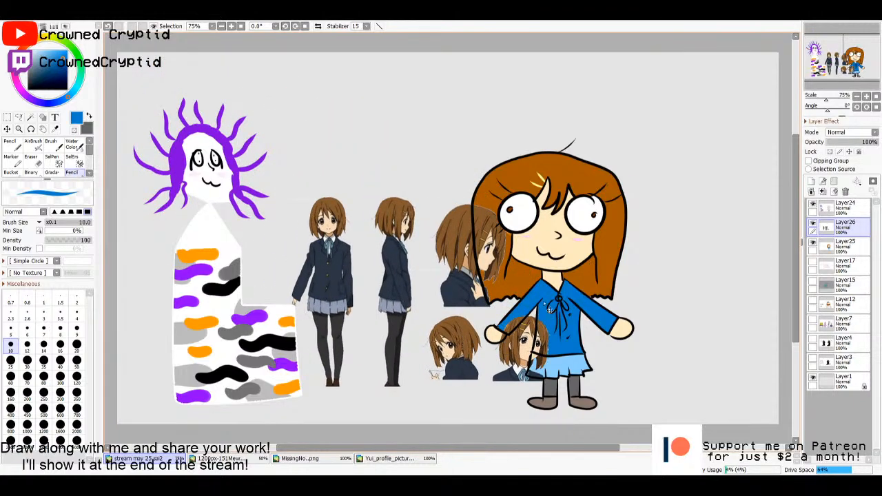
pyautogui.click(832, 211)
pyautogui.moveTo(845, 208); pyautogui.dragTo(838, 237)
# - Try merging the reference image with the Layer24 line art and moving the area around the girl, and undo both
pyautogui.click(837, 209)
pyautogui.click(823, 192)
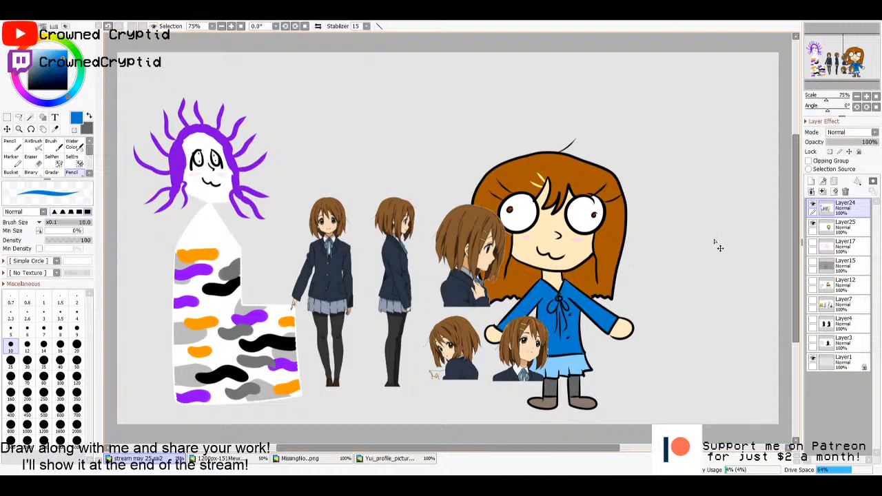
pyautogui.press('m')
pyautogui.moveTo(399, 112); pyautogui.dragTo(686, 423)
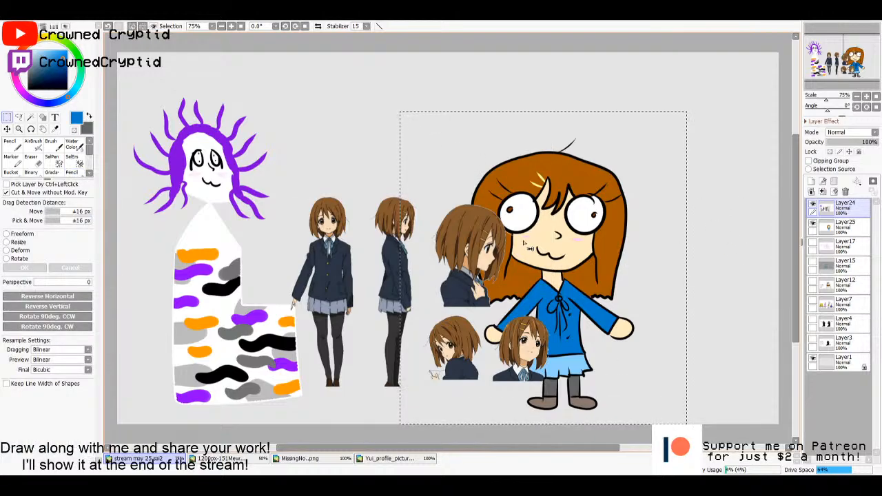
pyautogui.moveTo(523, 242); pyautogui.dragTo(611, 167)
pyautogui.hotkey('ctrl', 'z')
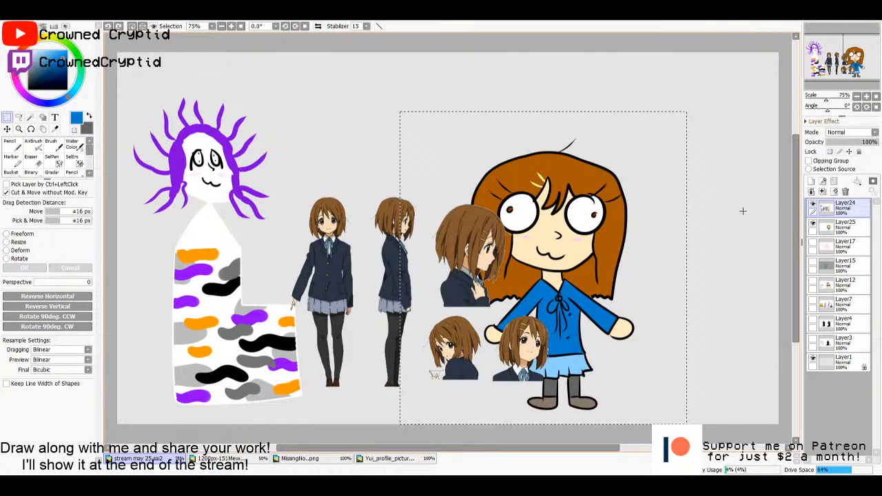
pyautogui.hotkey('ctrl', 'c')
pyautogui.hotkey('ctrl', 'v')
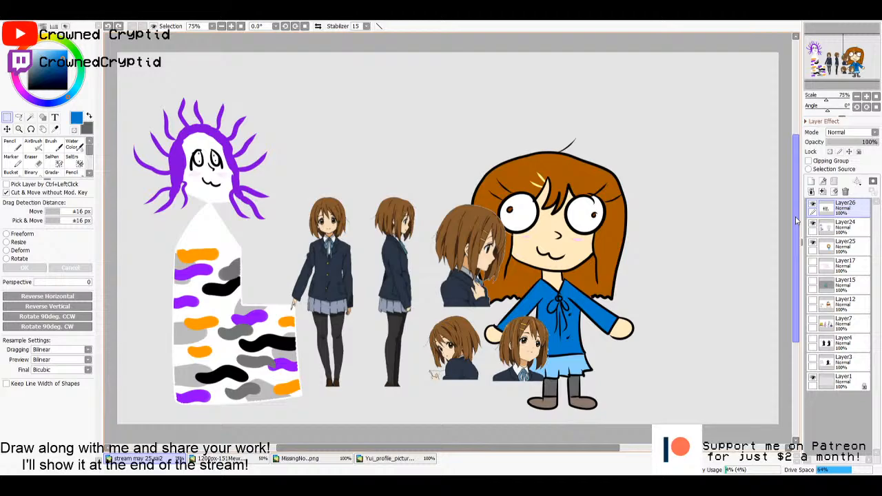
# - Merge Layer24 down into Layer25, move the whole girl up and to the right of the reference images, and deselect
pyautogui.click(836, 225)
pyautogui.hotkey('ctrl', 'e')
pyautogui.moveTo(416, 108)
pyautogui.mouseDown()
pyautogui.moveTo(663, 433)
pyautogui.moveTo(711, 409)
pyautogui.mouseUp()
pyautogui.moveTo(563, 223)
pyautogui.mouseDown()
pyautogui.moveTo(612, 147)
pyautogui.moveTo(642, 150)
pyautogui.moveTo(641, 162)
pyautogui.mouseUp()
pyautogui.click(526, 120)
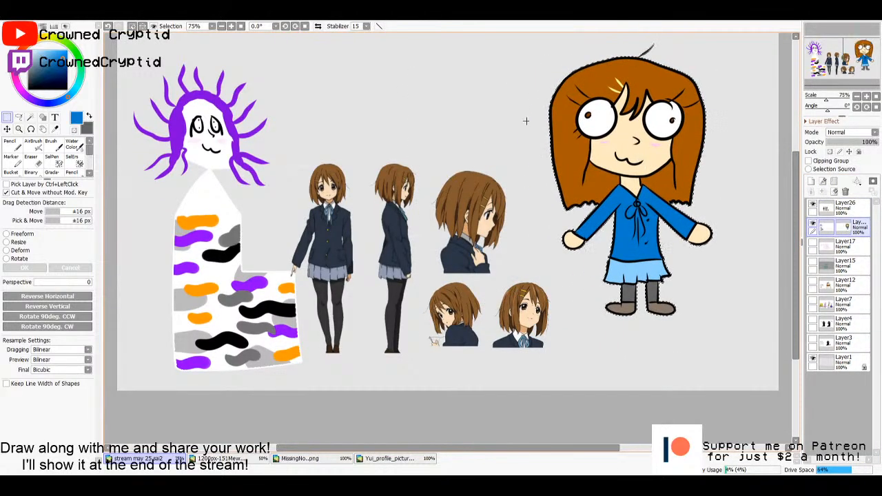
# - Activate Layer26 and shift the reference images slightly right and up, between the two drawn characters
pyautogui.scroll(1, 524, 120)
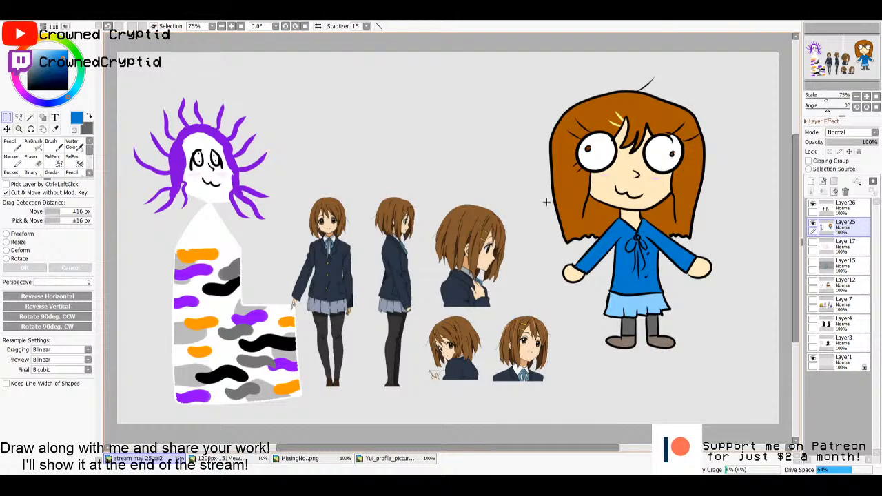
pyautogui.click(850, 209)
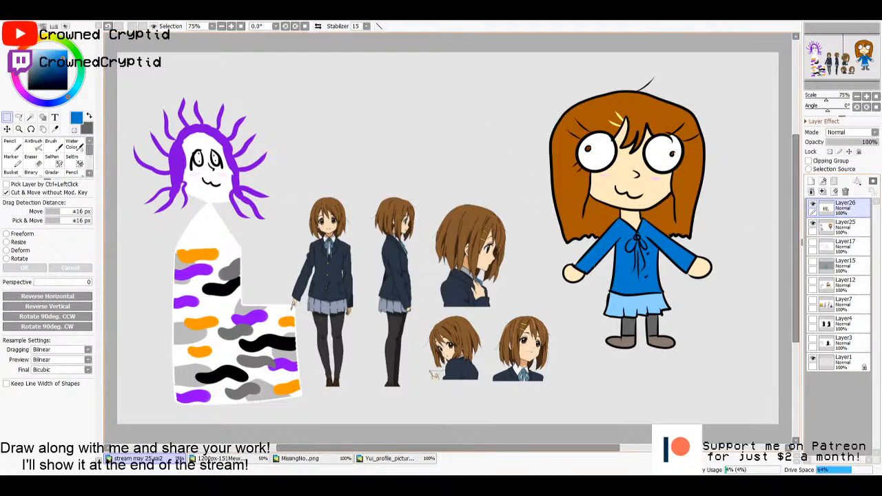
pyautogui.moveTo(495, 275); pyautogui.dragTo(524, 264)
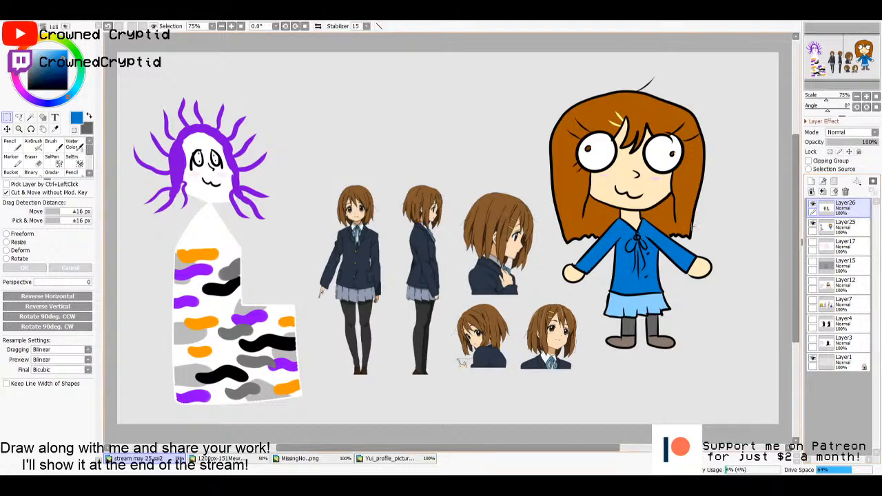
# - Delete Layer26 containing the Yui reference images
pyautogui.click(839, 224)
pyautogui.click(835, 209)
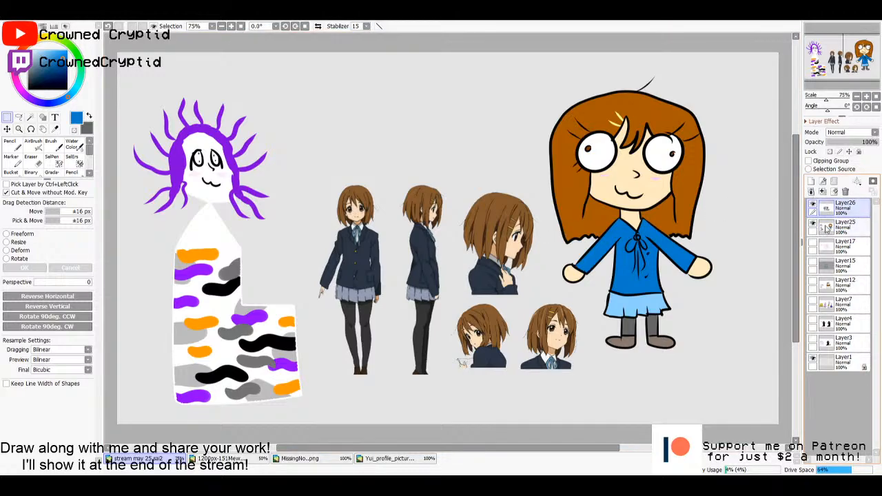
pyautogui.click(827, 227)
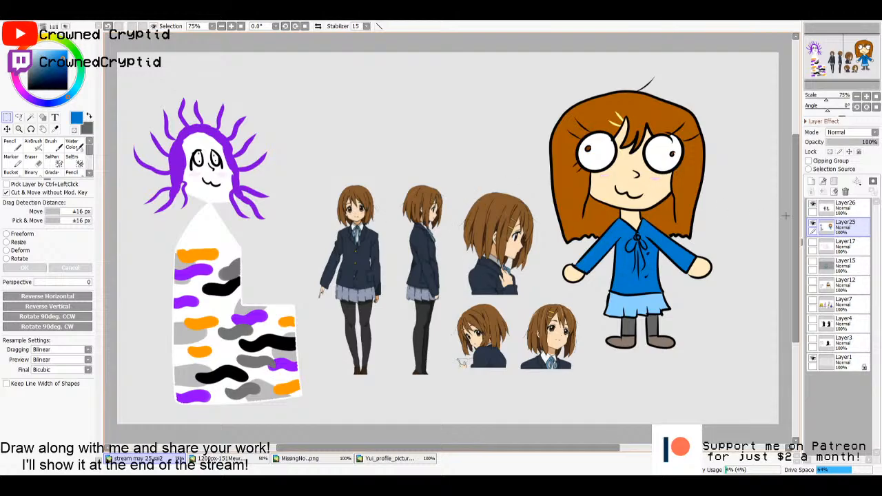
pyautogui.click(827, 207)
pyautogui.click(845, 191)
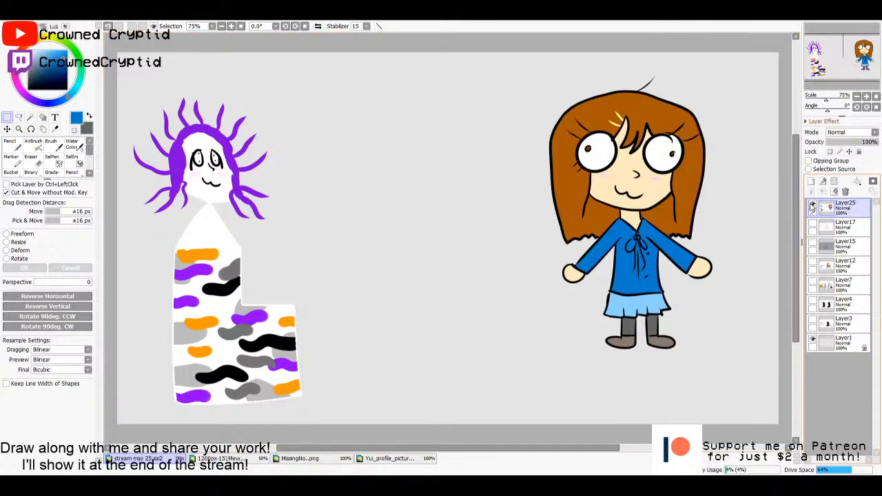
# - Hide Layer25 with the two finished characters and add a new empty layer above it
pyautogui.click(813, 205)
pyautogui.click(810, 181)
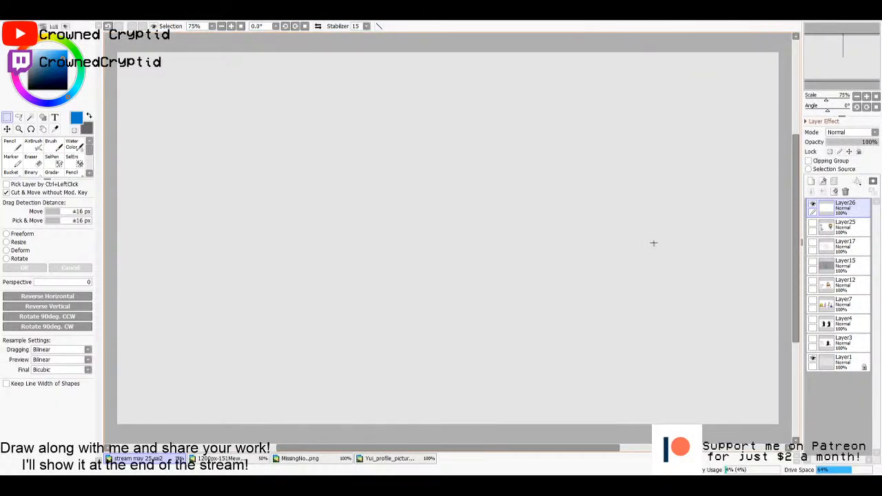
pyautogui.scroll(-3, 653, 243)
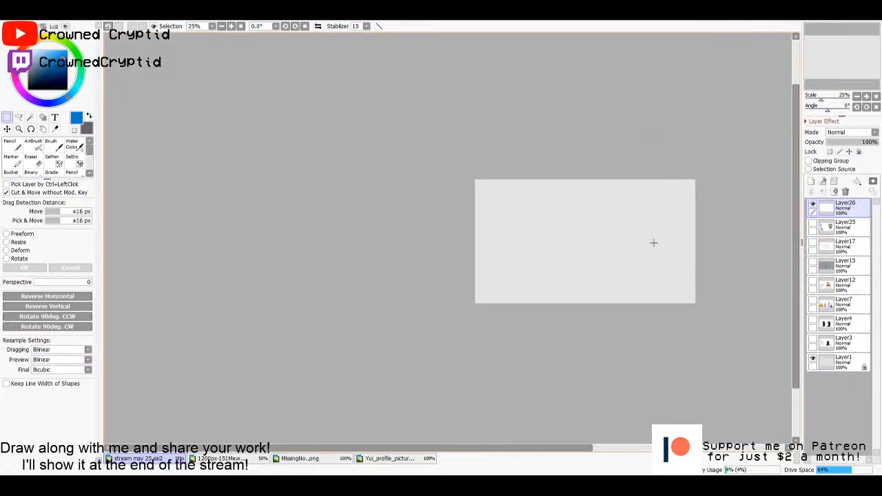
pyautogui.scroll(3, 654, 242)
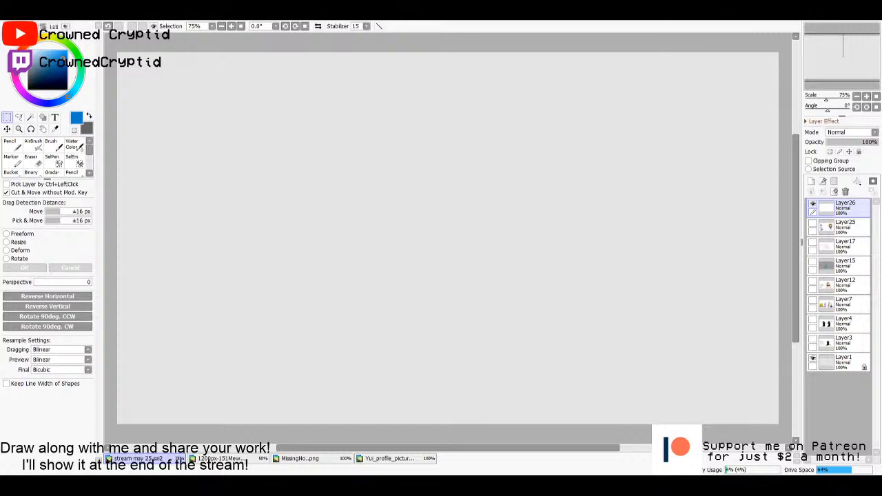
pyautogui.click(813, 224)
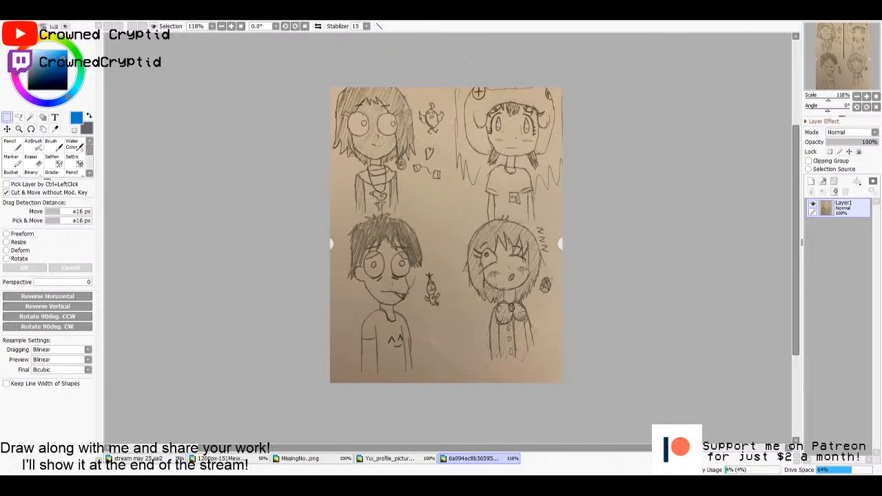
# - Open the choi-mochimazzi reference image and paste the whole picture into the photo of the four pencil sketches
pyautogui.doubleClick(369, 248)
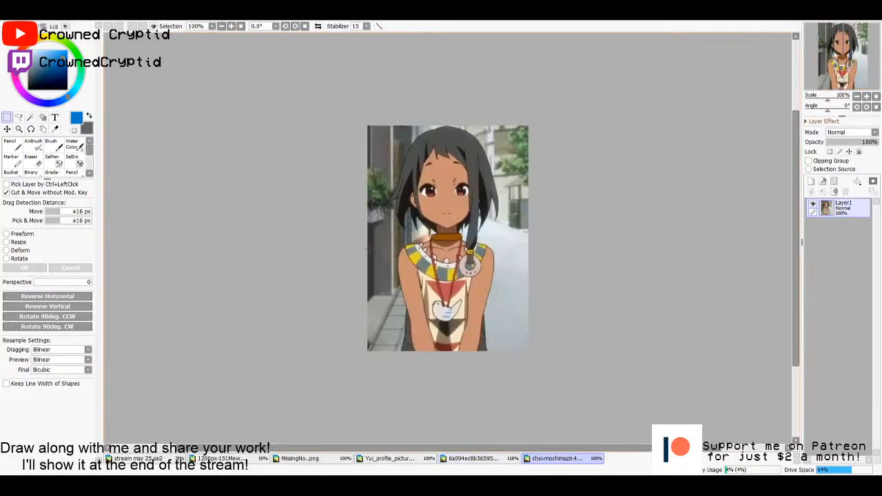
pyautogui.hotkey('ctrl', 'a')
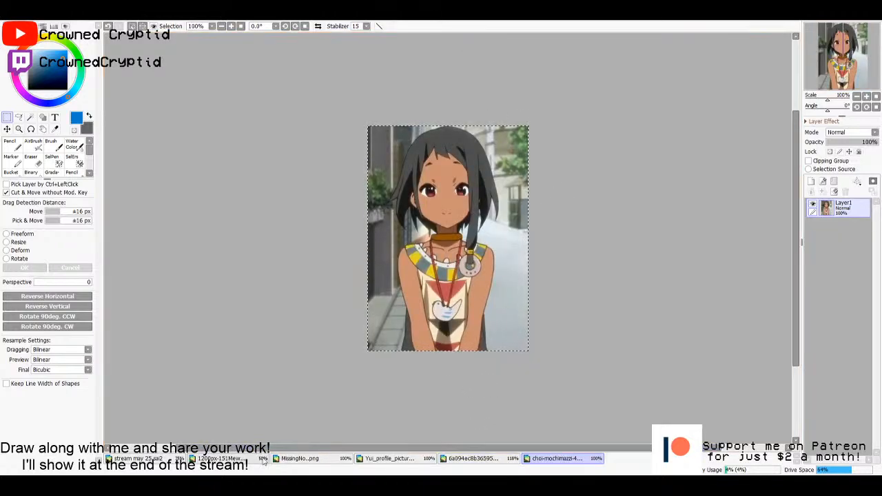
pyautogui.click(298, 460)
pyautogui.click(390, 458)
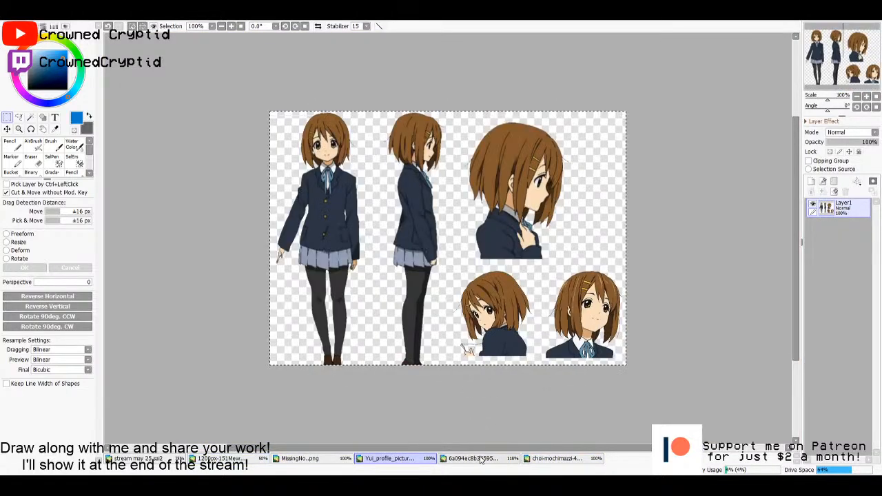
pyautogui.click(472, 458)
pyautogui.hotkey('ctrl', 'v')
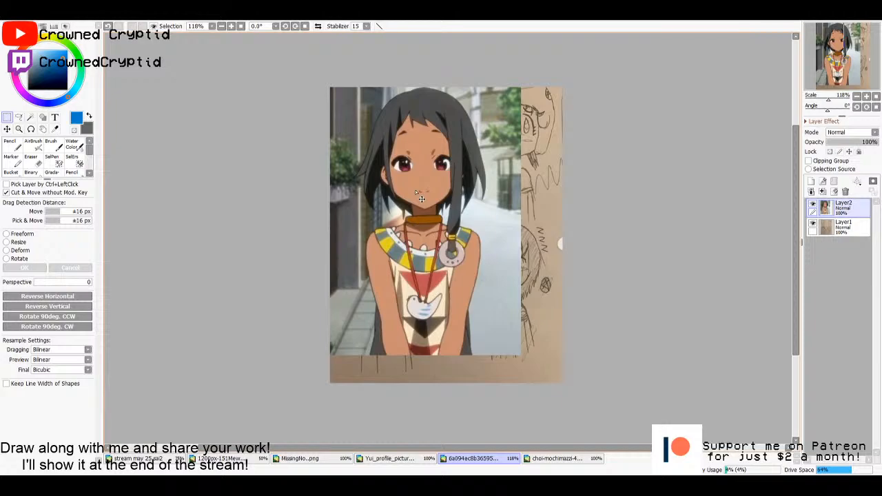
# - Shrink the pasted dark-haired girl picture beside the sketch of the girl with the bird necklace, and hide Layer2
pyautogui.moveTo(421, 198); pyautogui.dragTo(450, 213)
pyautogui.press('n')
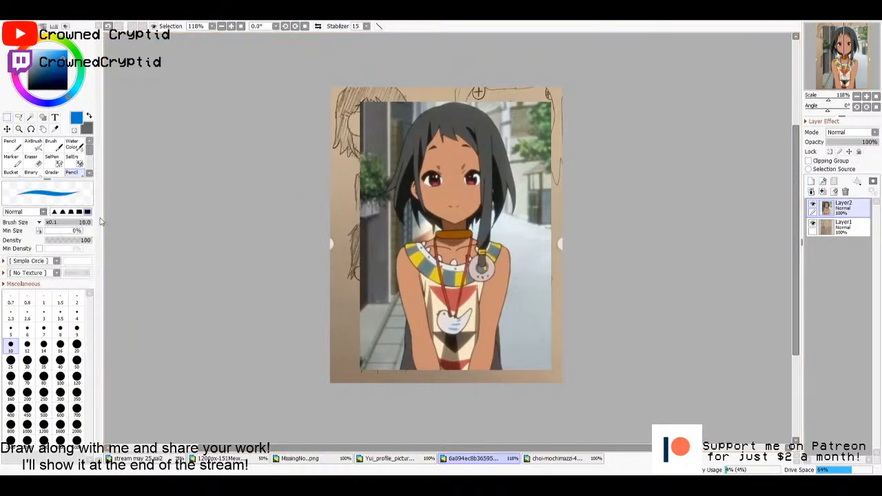
pyautogui.hotkey('ctrl', 't')
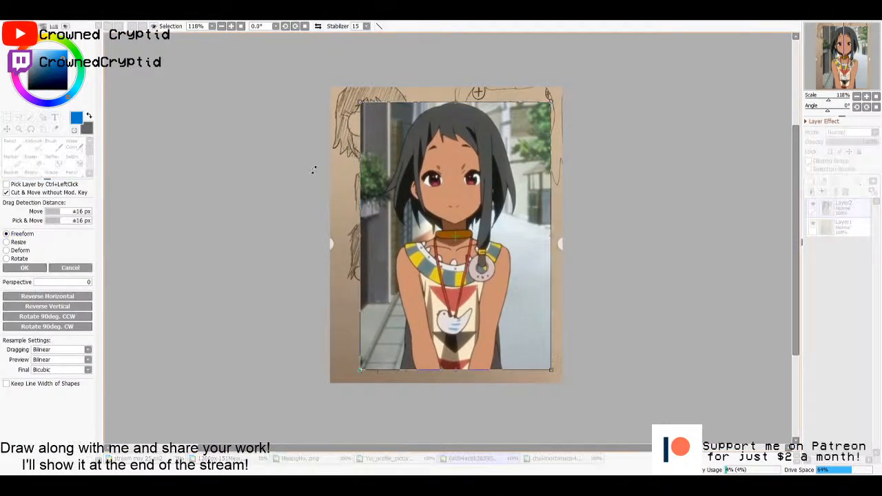
pyautogui.moveTo(359, 103); pyautogui.dragTo(426, 195)
pyautogui.click(23, 269)
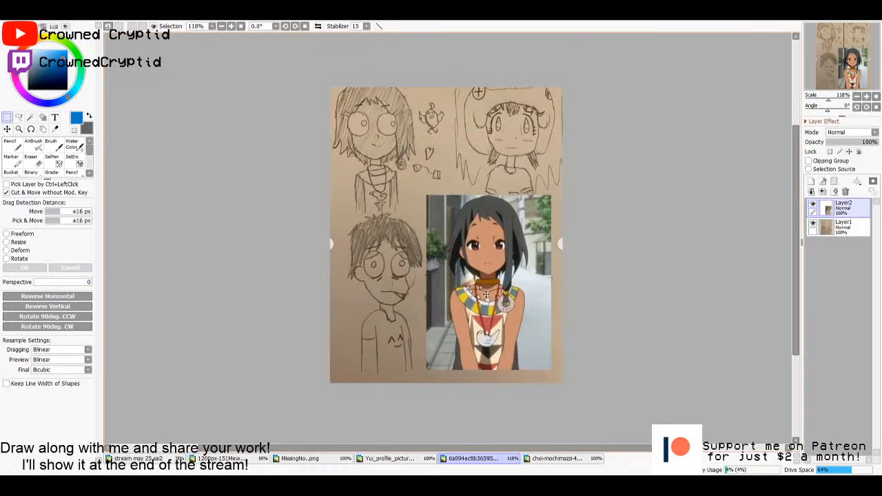
pyautogui.moveTo(482, 298); pyautogui.dragTo(474, 189)
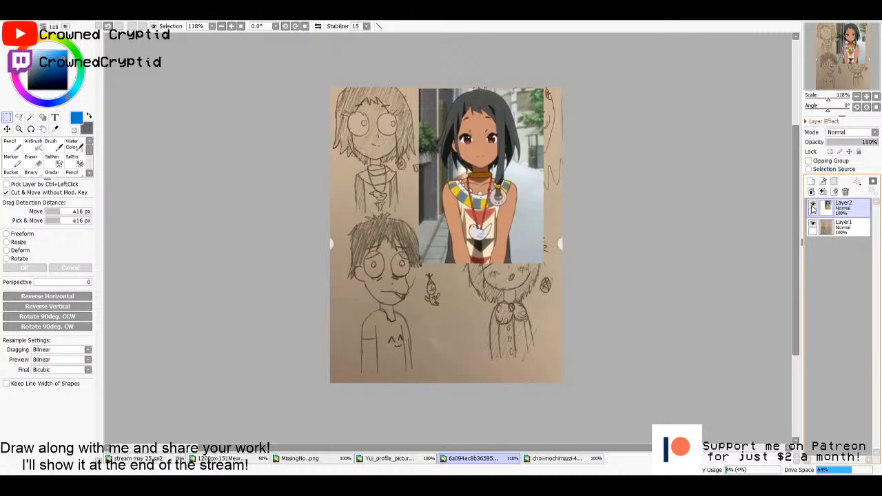
pyautogui.click(812, 207)
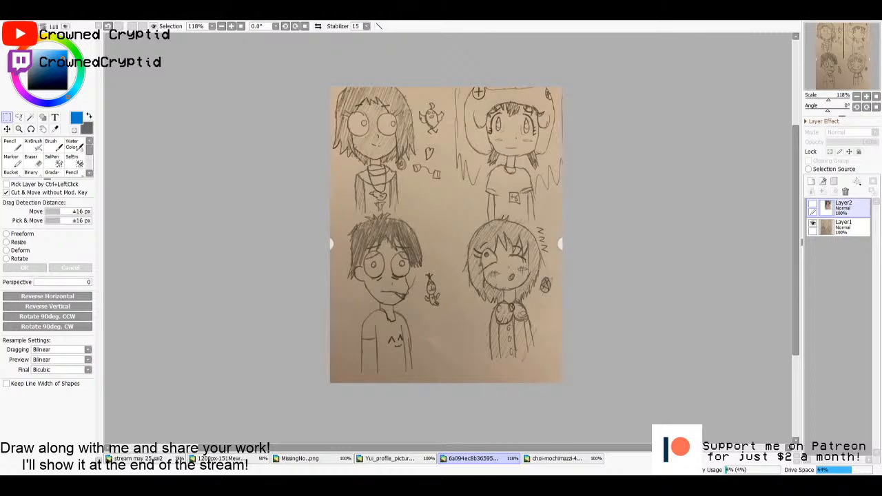
# - Copy the whole hqdefault.jpg reference image and paste it into the photo of the four pencil sketches
pyautogui.hotkey('ctrl', 'a')
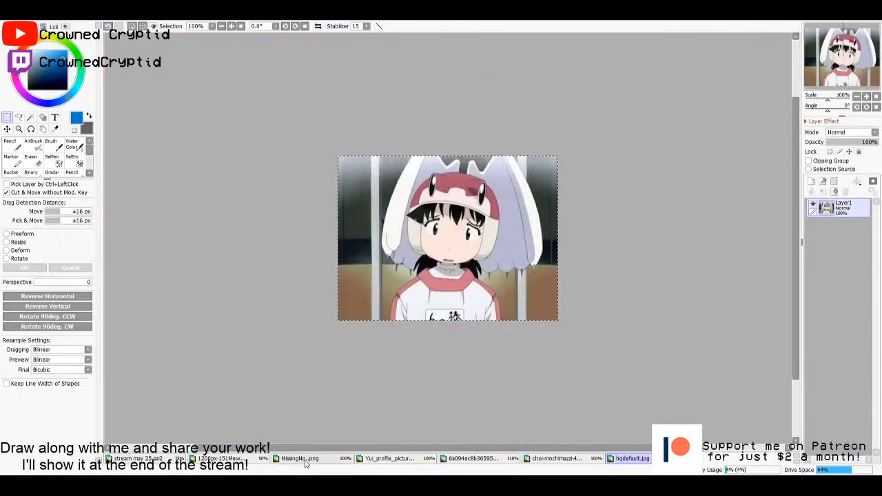
pyautogui.click(389, 458)
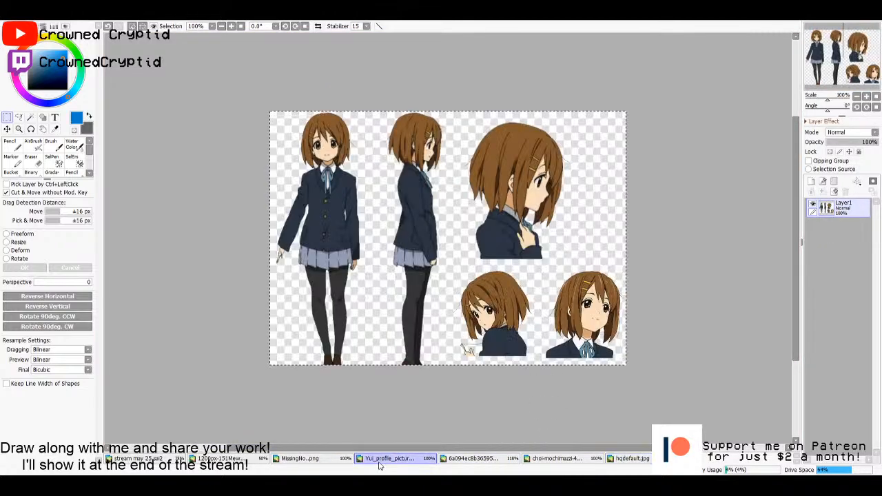
pyautogui.click(496, 458)
pyautogui.hotkey('ctrl', 'v')
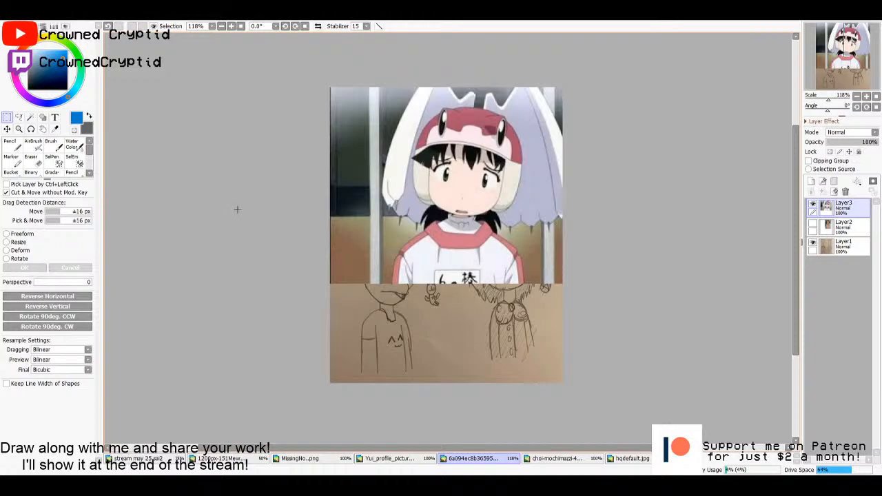
# - Shrink the pasted picture of the character in the red cap below the matching pencil sketch, and hide Layer3
pyautogui.click(21, 234)
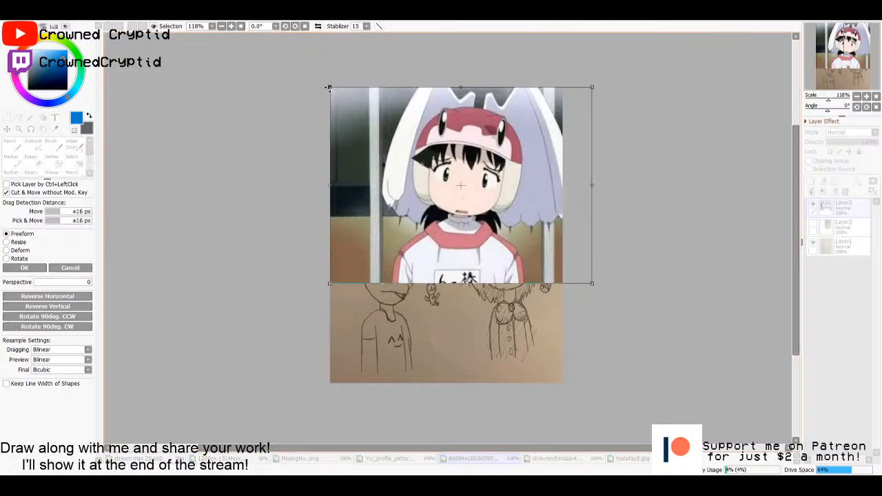
pyautogui.moveTo(328, 87); pyautogui.dragTo(419, 154)
pyautogui.moveTo(502, 194)
pyautogui.mouseDown()
pyautogui.moveTo(433, 174)
pyautogui.moveTo(460, 242)
pyautogui.mouseUp()
pyautogui.click(24, 268)
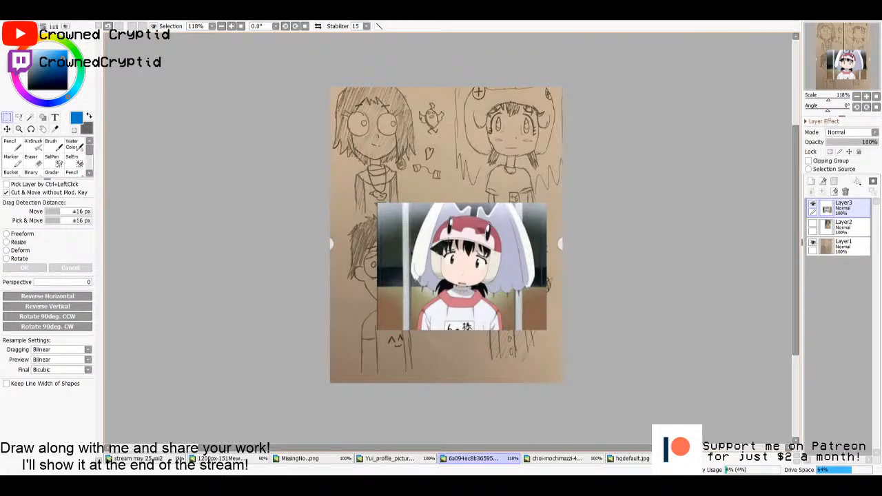
pyautogui.moveTo(479, 282)
pyautogui.mouseDown()
pyautogui.moveTo(449, 292)
pyautogui.moveTo(434, 277)
pyautogui.moveTo(460, 289)
pyautogui.moveTo(490, 288)
pyautogui.mouseUp()
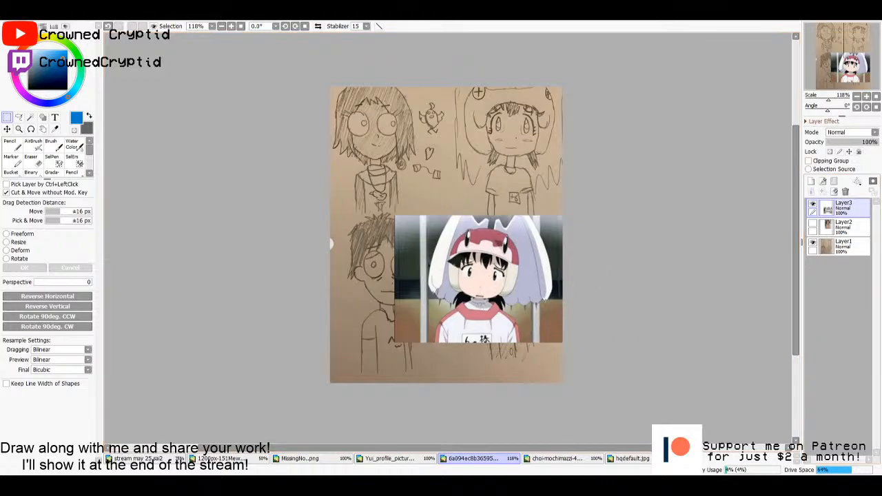
pyautogui.click(812, 205)
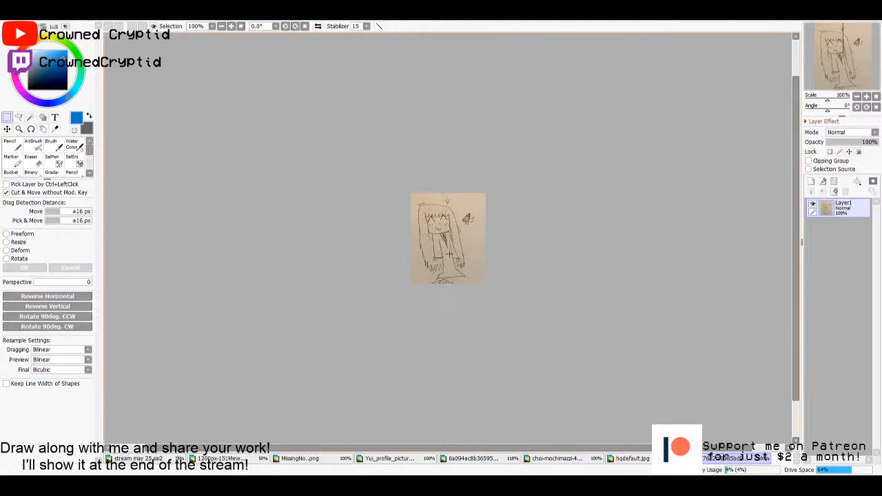
# - Examine the separate pencil drawing of the long-haired girl up close, and return to the four-sketch photo
pyautogui.scroll(7, 449, 254)
pyautogui.moveTo(475, 218); pyautogui.dragTo(482, 256)
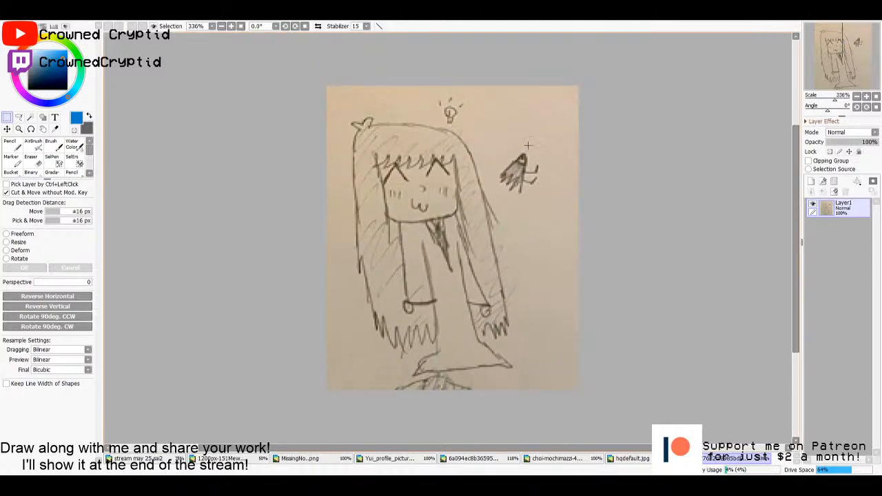
pyautogui.scroll(-1, 504, 220)
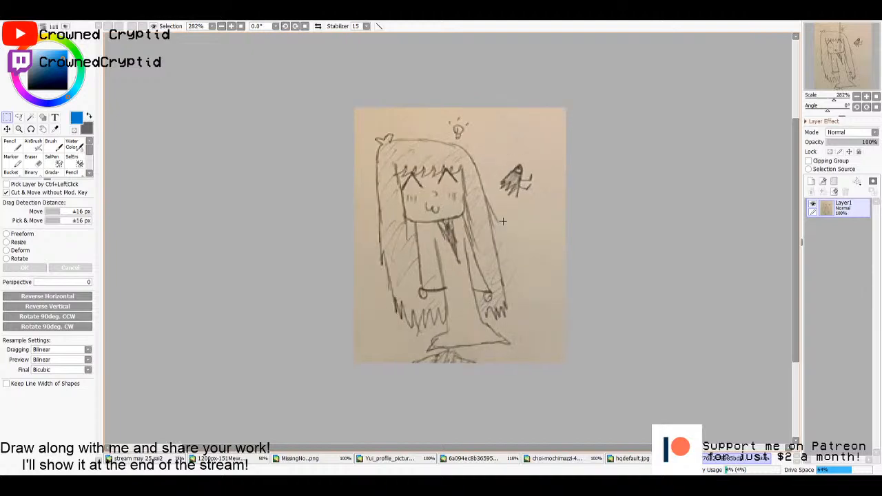
pyautogui.moveTo(502, 221); pyautogui.dragTo(489, 228)
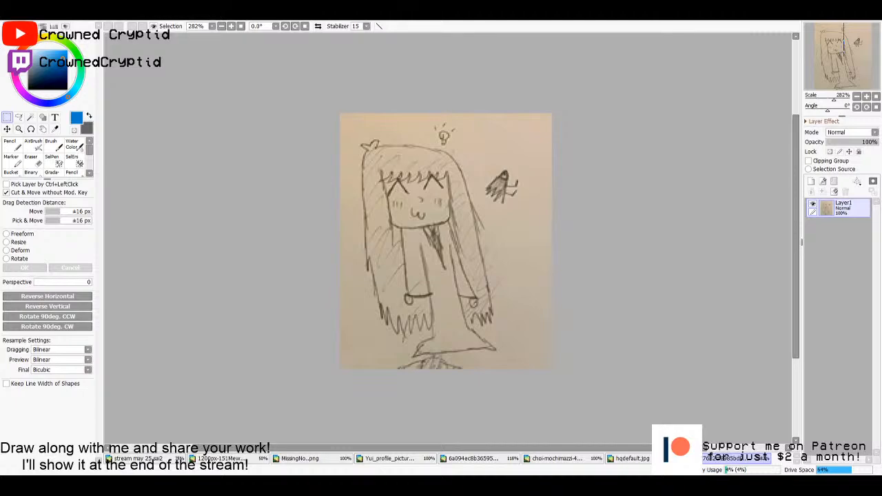
pyautogui.click(463, 459)
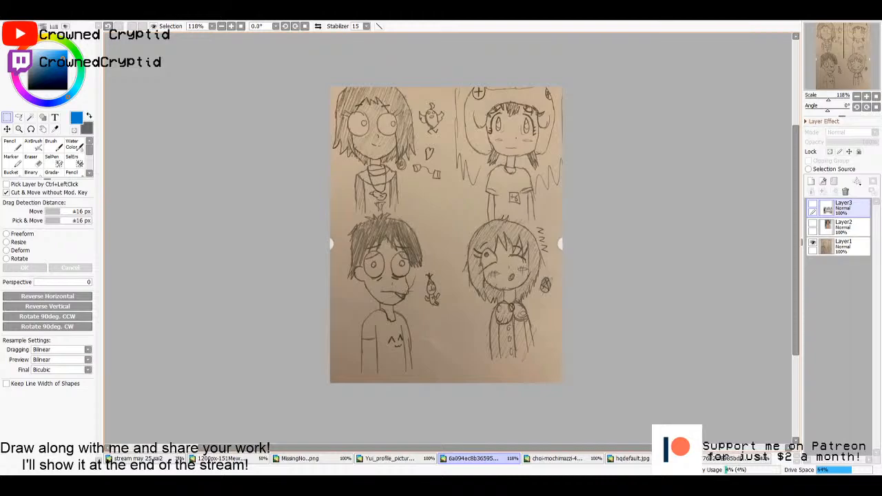
# - Copy the whole reference picture of the black-haired man in the green shirt and paste it into the four-sketch photo
pyautogui.scroll(1, 407, 291)
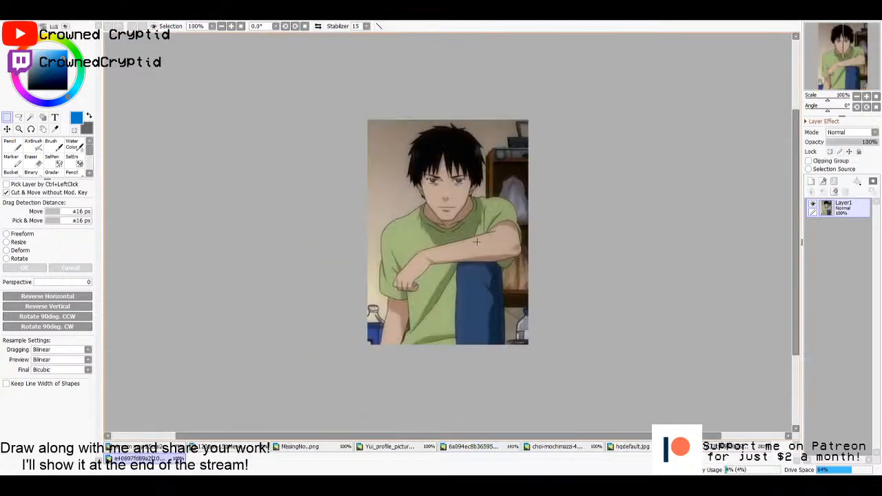
pyautogui.hotkey('ctrl', 'a')
pyautogui.hotkey('ctrl', 'c')
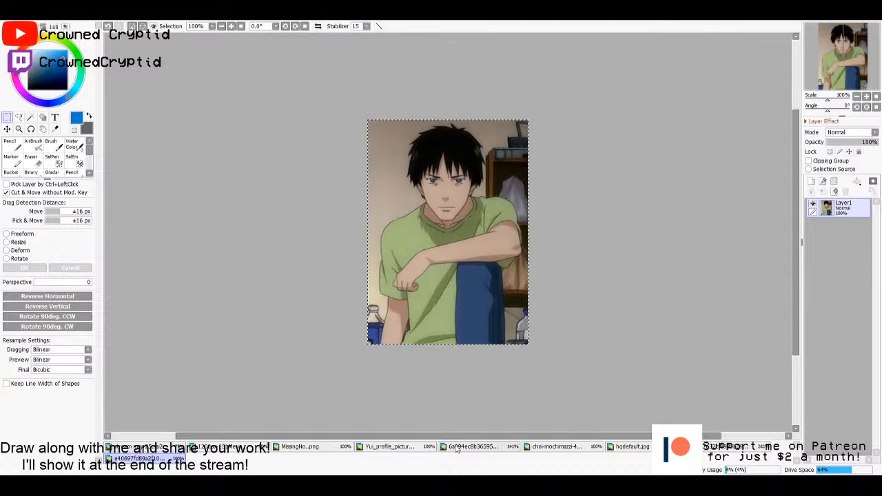
pyautogui.click(473, 446)
pyautogui.hotkey('ctrl', 'v')
pyautogui.scroll(-1, 284, 237)
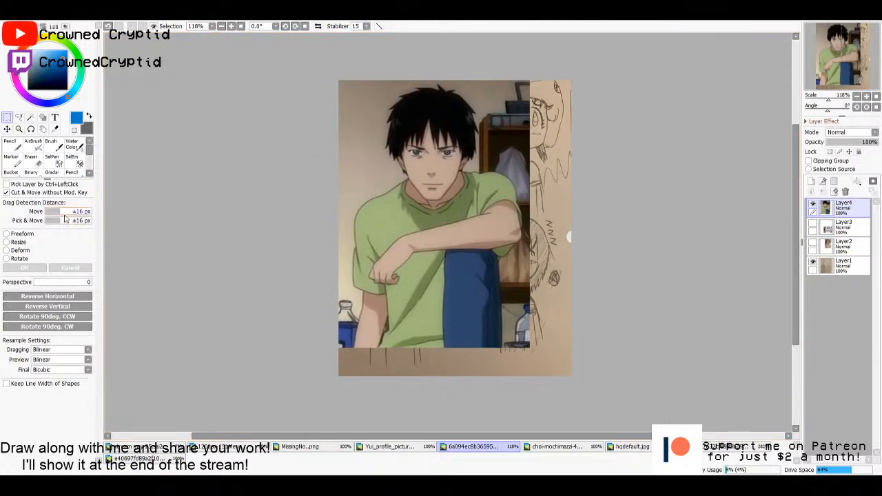
# - Shrink the pasted picture of the man and place it in the sheet's lower-right corner, beside the sketch of the boy
pyautogui.hotkey('ctrl', 't')
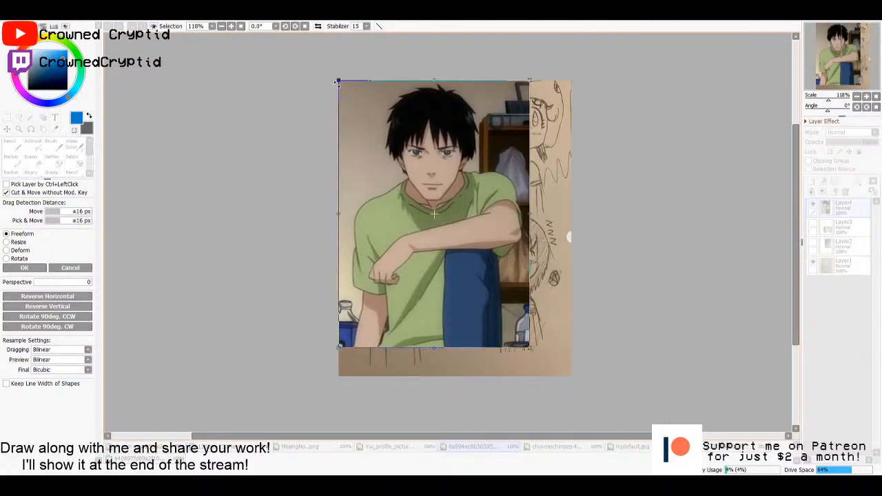
pyautogui.moveTo(337, 81); pyautogui.dragTo(397, 163)
pyautogui.moveTo(428, 219); pyautogui.dragTo(460, 221)
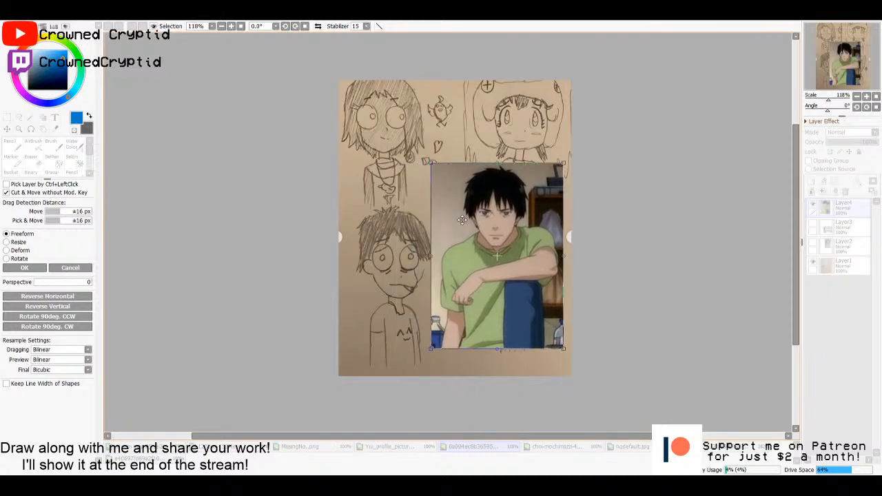
pyautogui.moveTo(428, 164); pyautogui.dragTo(438, 179)
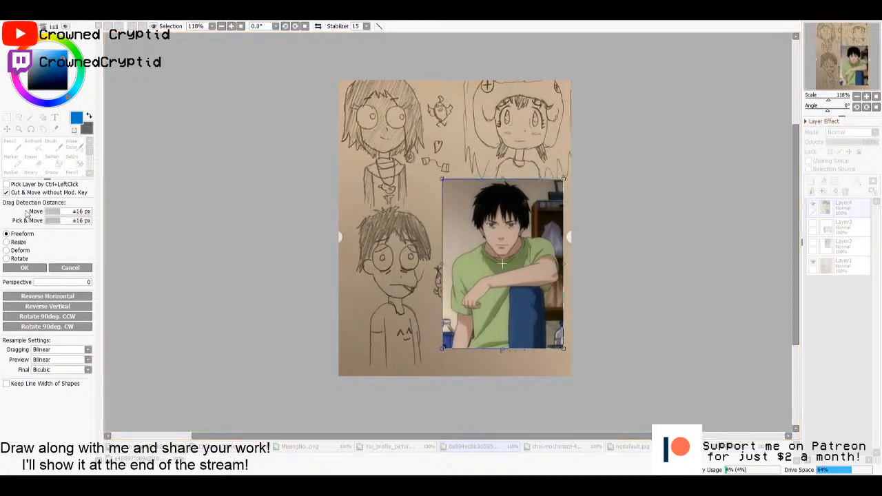
pyautogui.press('Return')
pyautogui.moveTo(508, 258); pyautogui.dragTo(521, 277)
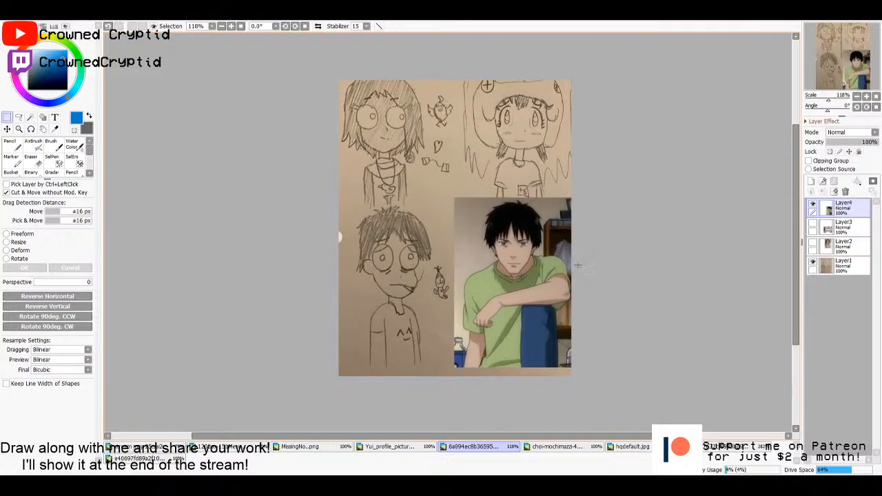
pyautogui.press('b')
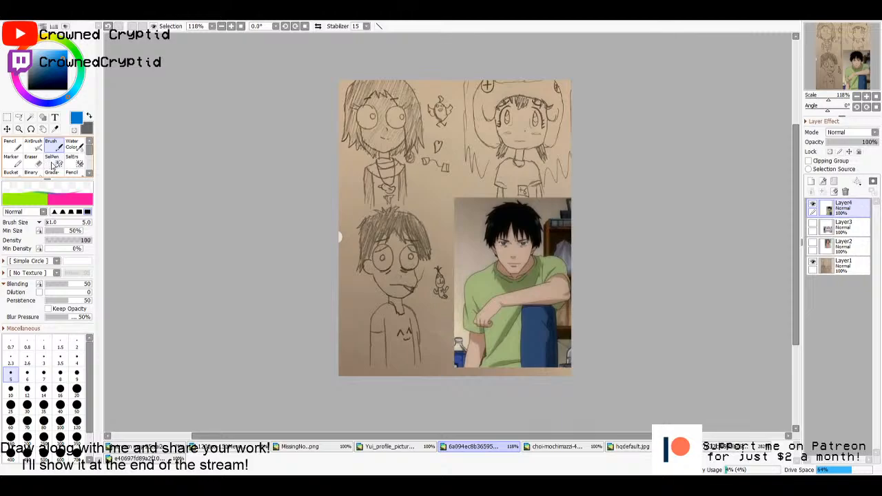
# - Hide Layer4, then copy the whole picture of the schoolgirl with the green bow and paste it into the four-sketch photo
pyautogui.press('n')
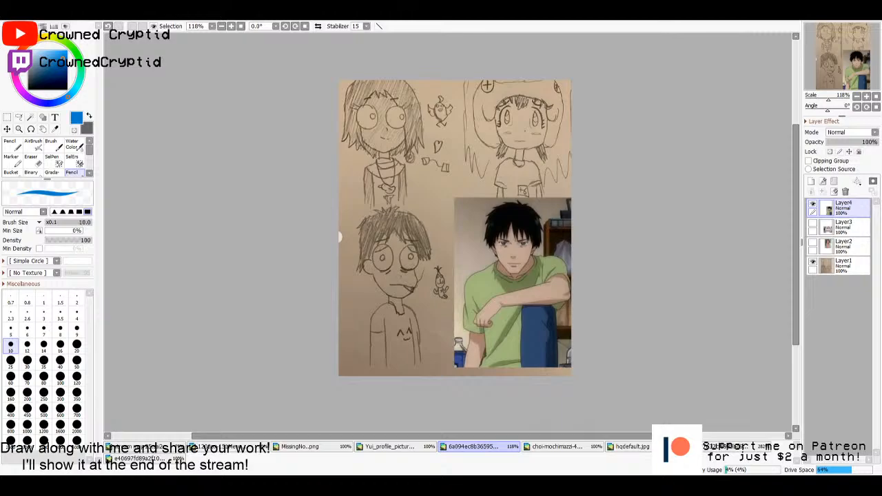
pyautogui.click(812, 203)
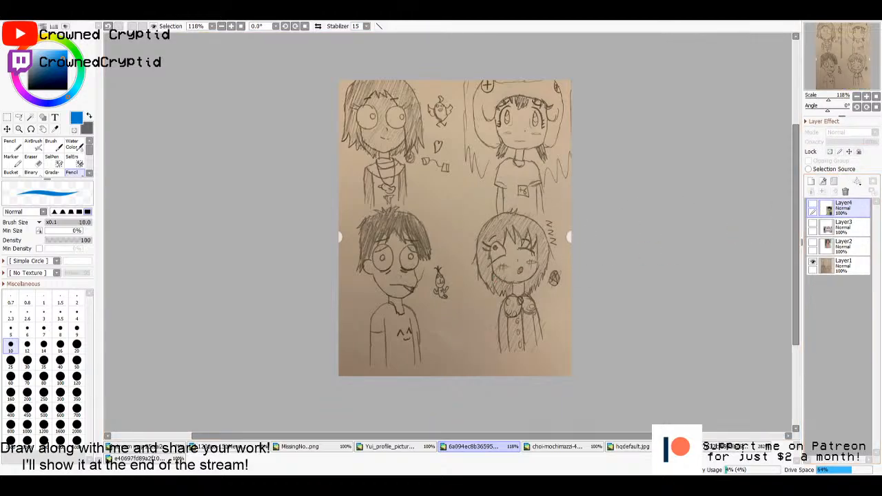
pyautogui.moveTo(696, 261); pyautogui.dragTo(518, 261)
pyautogui.hotkey('ctrl', 'a')
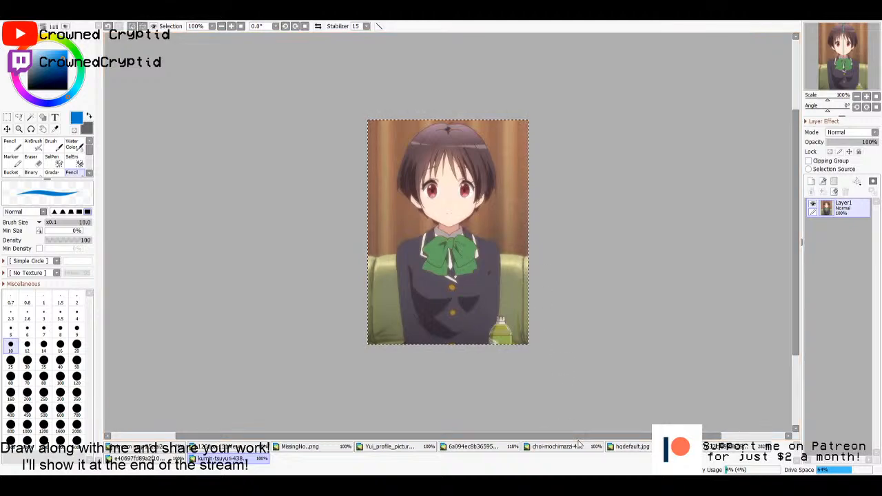
pyautogui.hotkey('ctrl', 'c')
pyautogui.click(472, 446)
pyautogui.hotkey('ctrl', 'v')
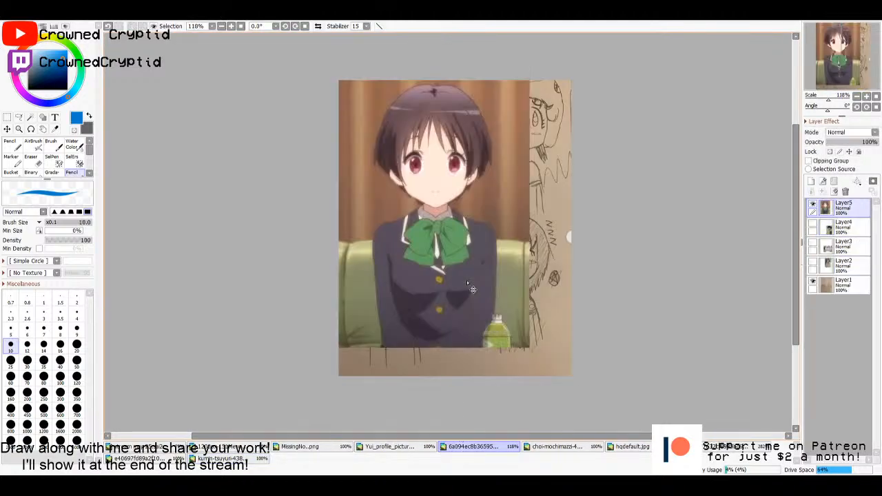
# - Shrink the pasted picture of the schoolgirl to about half size and place it beside the sketch of the winking girl
pyautogui.hotkey('ctrl', 't')
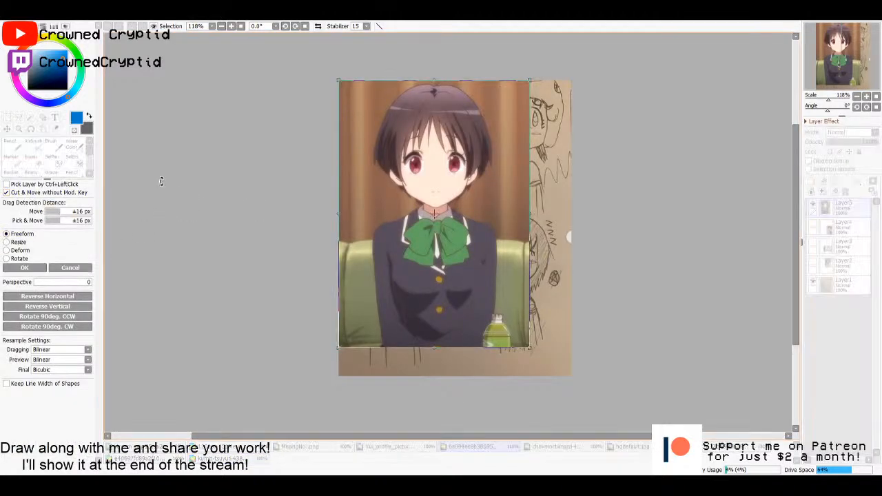
pyautogui.moveTo(338, 80); pyautogui.dragTo(422, 198)
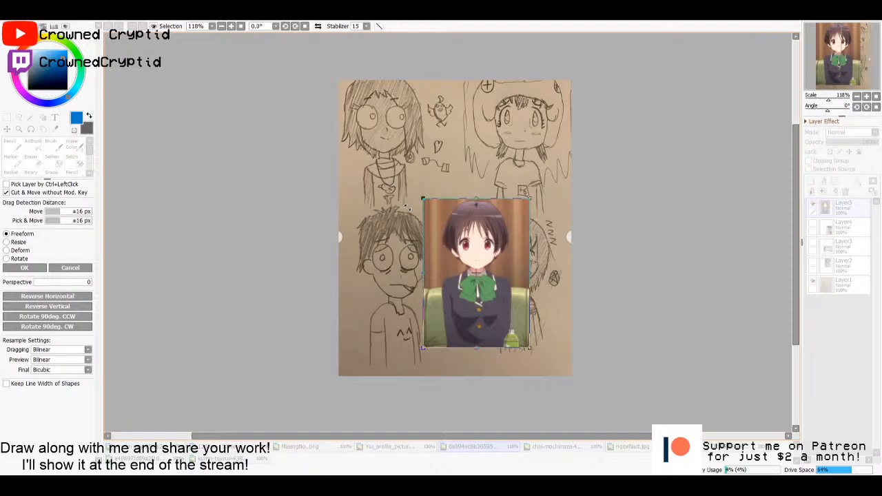
pyautogui.click(24, 268)
pyautogui.moveTo(445, 251); pyautogui.dragTo(388, 265)
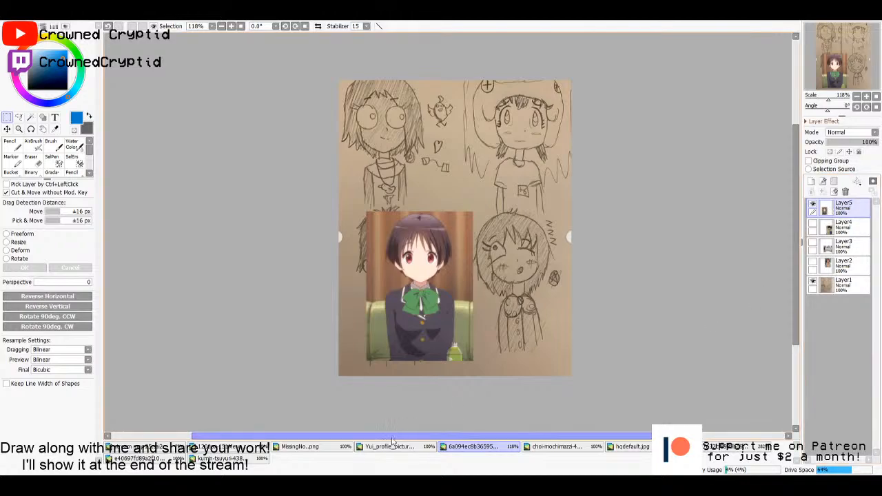
# - Return to the main drawing canvas, hide Layer25, and ready the Pencil in black on the empty Layer26
pyautogui.click(164, 449)
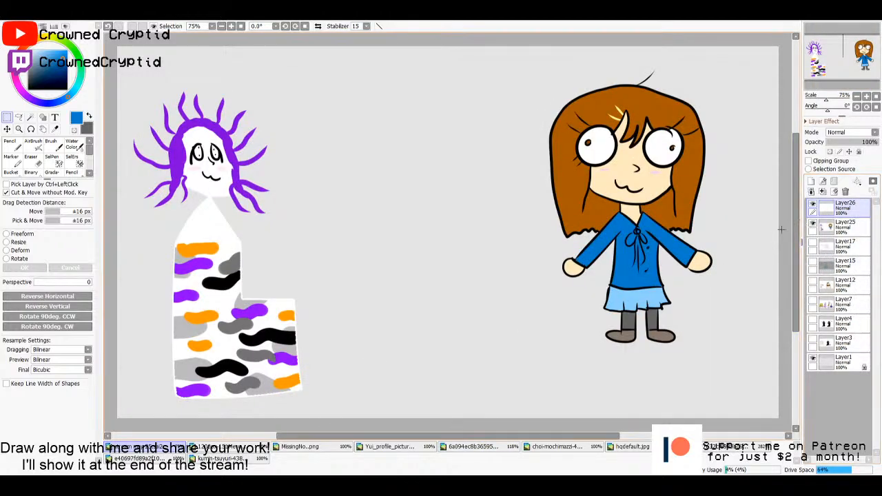
pyautogui.click(813, 224)
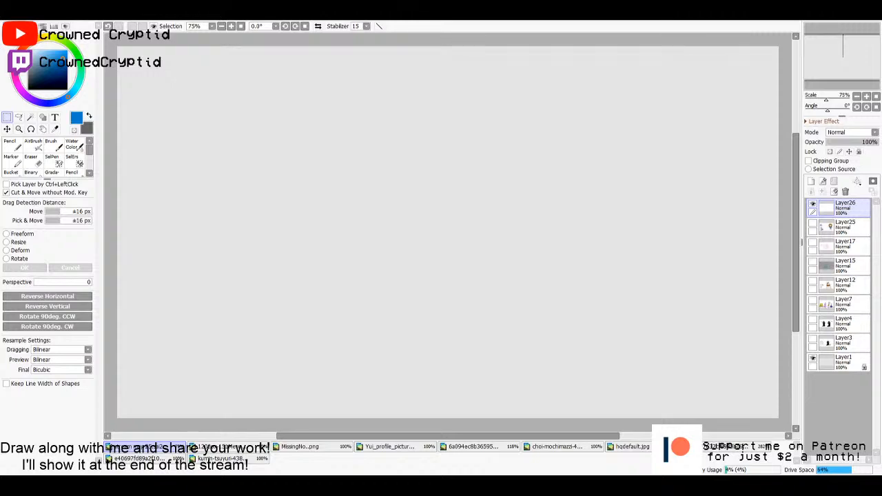
pyautogui.press('x')
pyautogui.moveTo(33, 80); pyautogui.dragTo(26, 91)
pyautogui.press('n')
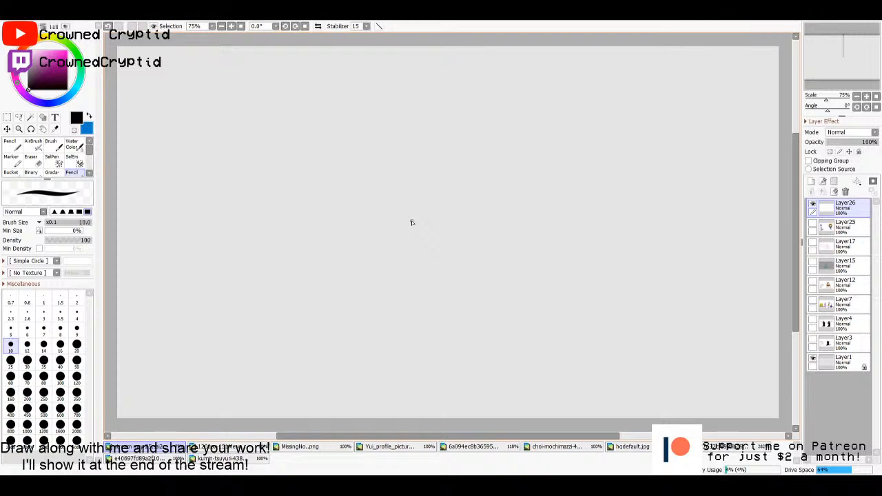
pyautogui.click(833, 230)
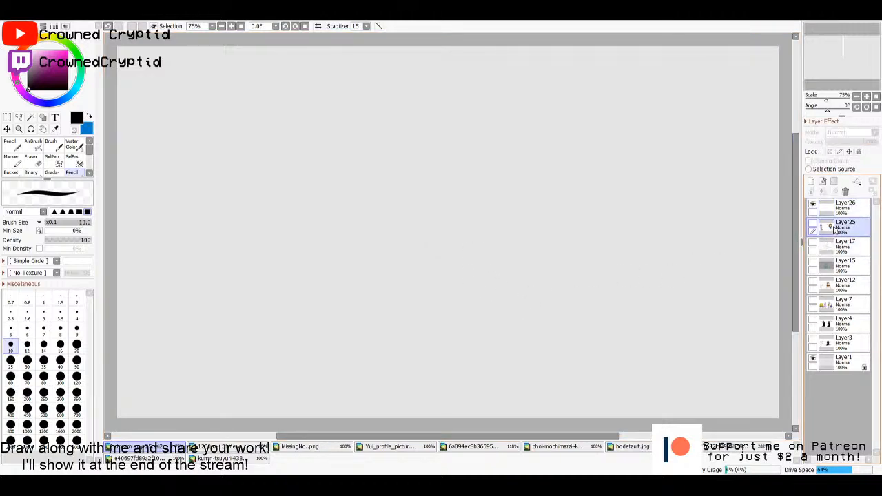
pyautogui.click(835, 210)
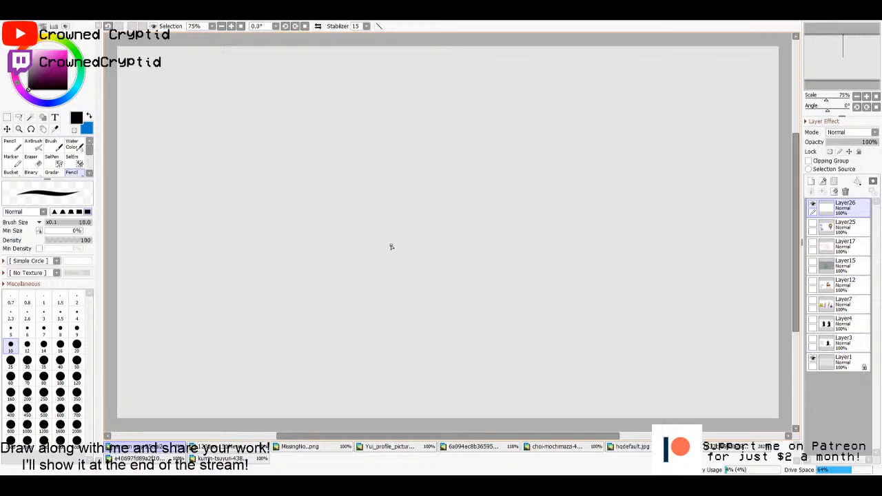
# - Draw a cat's head in black outline at mid-canvas, with a notched ear, round eyes, a triangular nose and two muzzle lines
pyautogui.moveTo(437, 197)
pyautogui.mouseDown()
pyautogui.moveTo(416, 155)
pyautogui.moveTo(405, 179)
pyautogui.moveTo(414, 186)
pyautogui.moveTo(398, 216)
pyautogui.moveTo(475, 197)
pyautogui.moveTo(506, 201)
pyautogui.moveTo(498, 202)
pyautogui.moveTo(512, 174)
pyautogui.moveTo(539, 226)
pyautogui.moveTo(531, 259)
pyautogui.moveTo(478, 282)
pyautogui.moveTo(421, 272)
pyautogui.moveTo(398, 240)
pyautogui.moveTo(400, 211)
pyautogui.mouseUp()
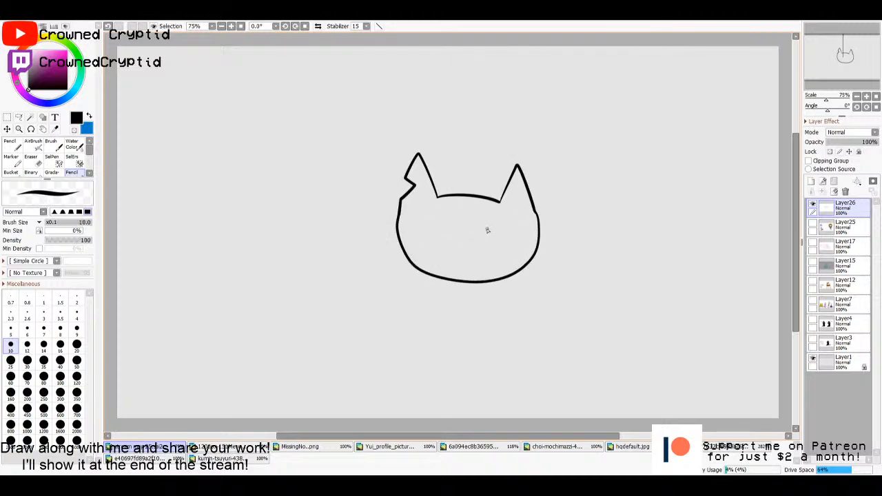
pyautogui.moveTo(486, 230)
pyautogui.mouseDown()
pyautogui.moveTo(439, 239)
pyautogui.moveTo(458, 224)
pyautogui.moveTo(441, 241)
pyautogui.moveTo(458, 235)
pyautogui.moveTo(443, 231)
pyautogui.moveTo(462, 229)
pyautogui.moveTo(445, 224)
pyautogui.moveTo(467, 241)
pyautogui.mouseUp()
pyautogui.hotkey('ctrl', 'z')
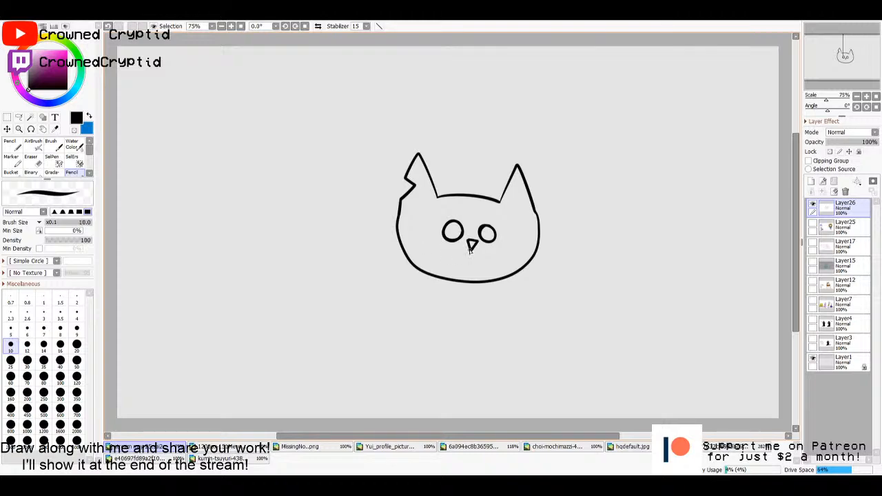
pyautogui.moveTo(469, 253); pyautogui.dragTo(434, 275)
pyautogui.moveTo(471, 252); pyautogui.dragTo(492, 280)
# - Fill the cat's face and ears with salmon red on a new layer beneath the line art, leaving eyes, nose and muzzle unfilled
pyautogui.click(811, 181)
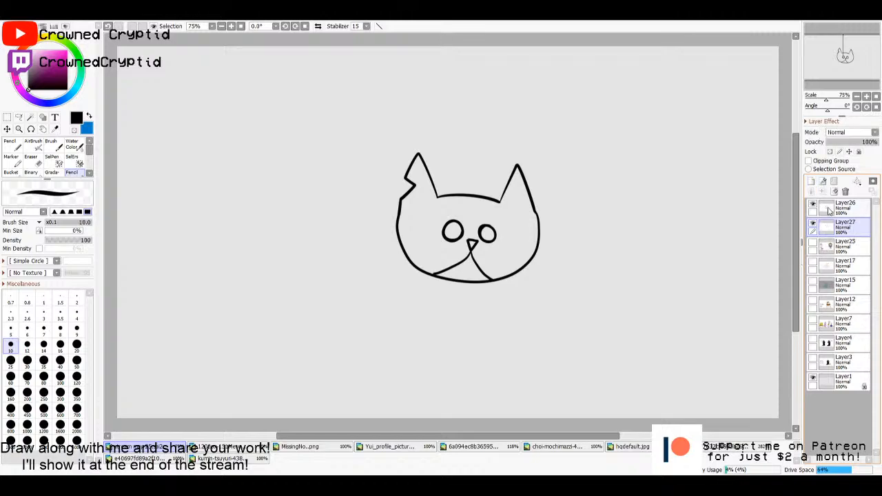
pyautogui.click(829, 206)
pyautogui.press('w')
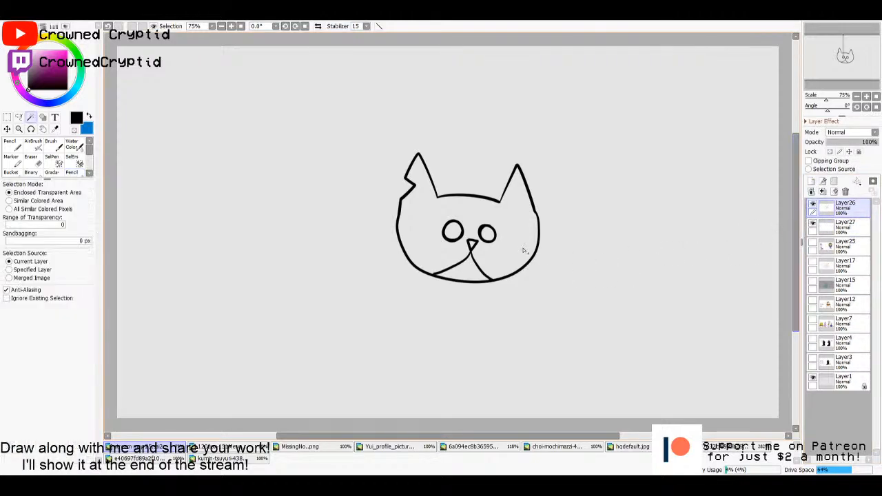
pyautogui.click(524, 251)
pyautogui.click(851, 227)
pyautogui.press('g')
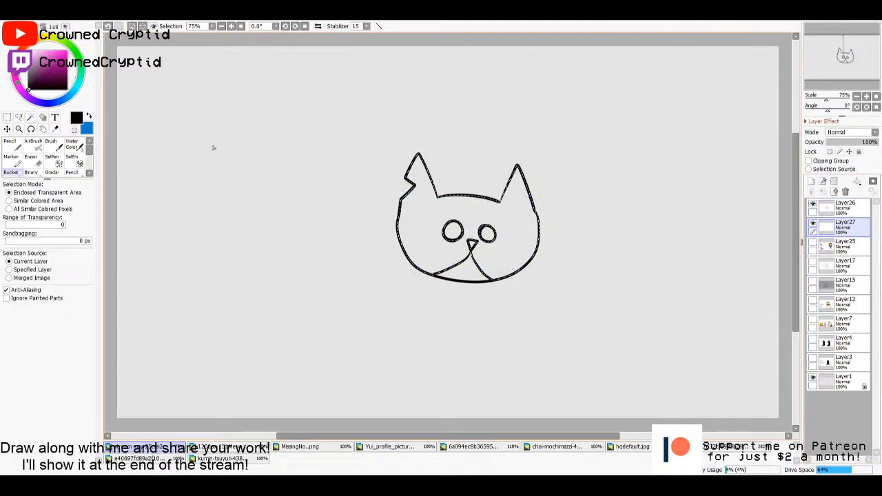
pyautogui.click(21, 48)
pyautogui.click(46, 51)
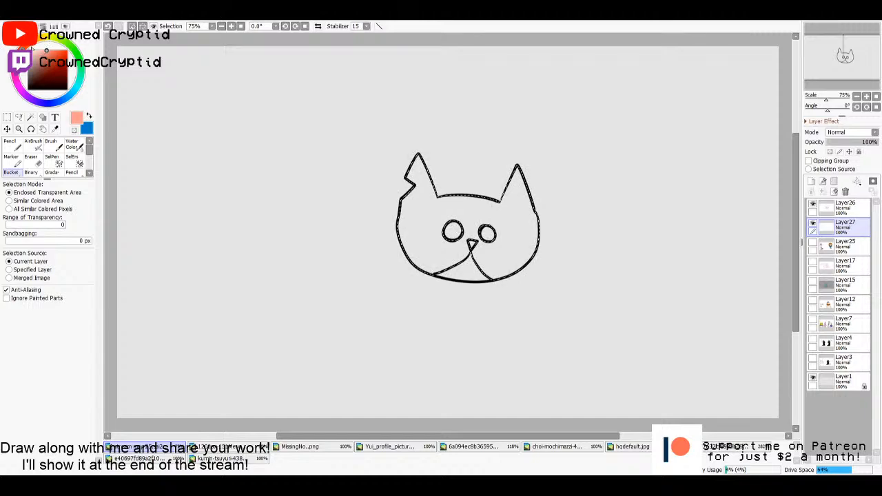
pyautogui.click(53, 51)
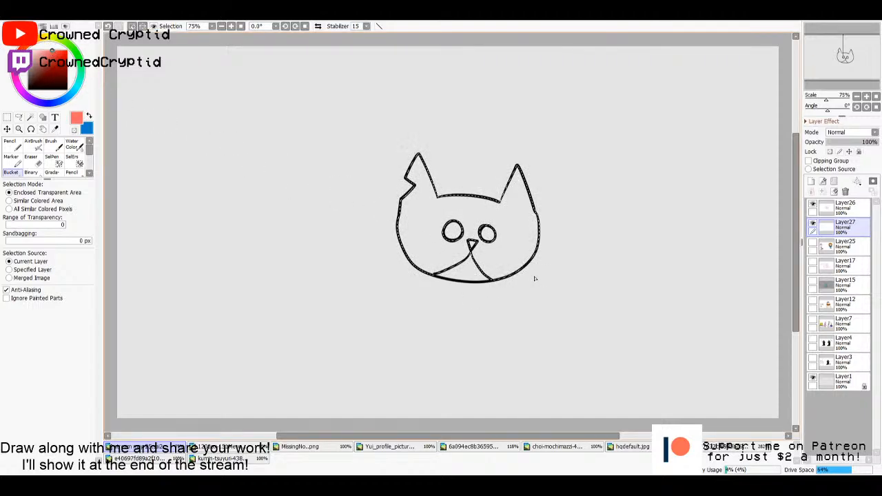
pyautogui.click(507, 234)
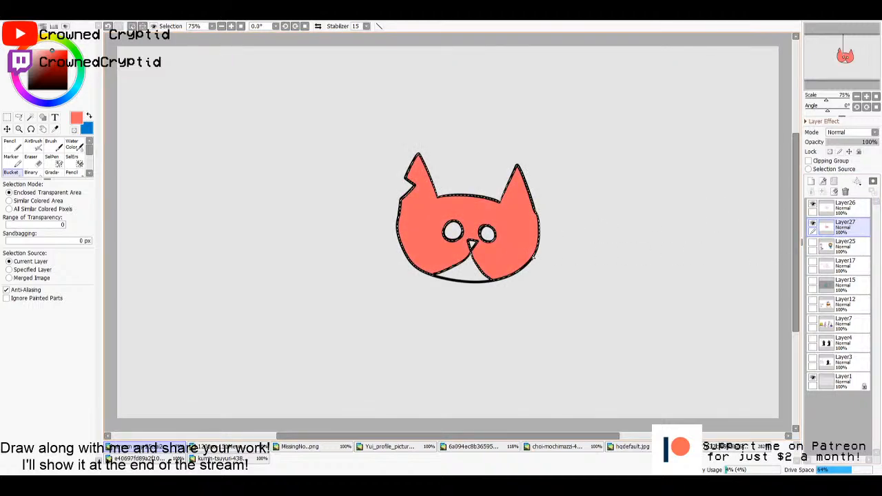
pyautogui.press('m')
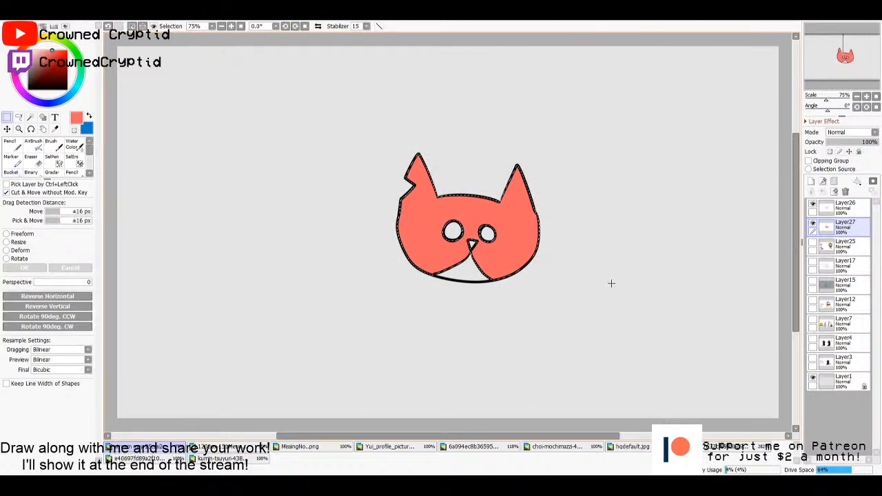
pyautogui.hotkey('ctrl', 'd')
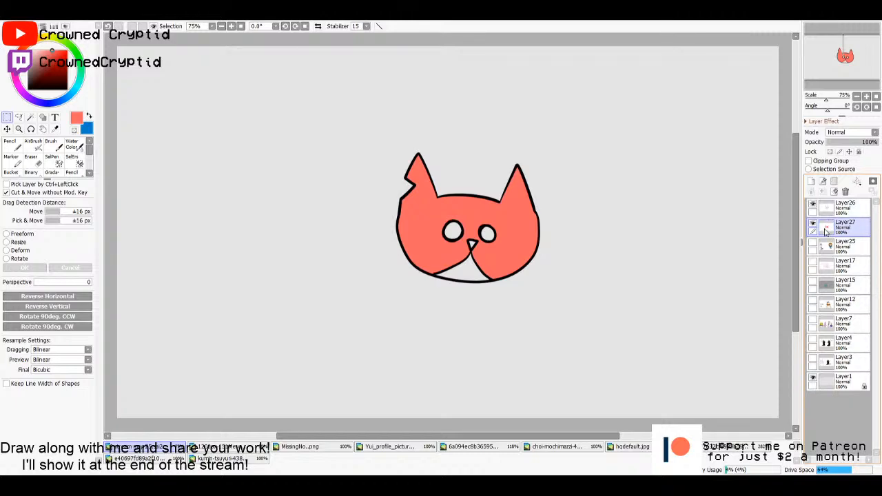
# - Fill both of the cat's eyes with light orange on a new layer beneath the face colour
pyautogui.click(837, 205)
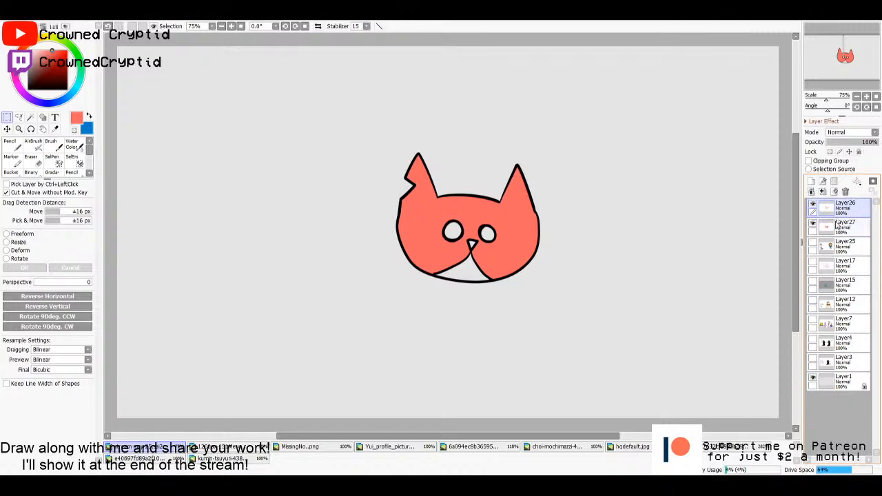
pyautogui.press('w')
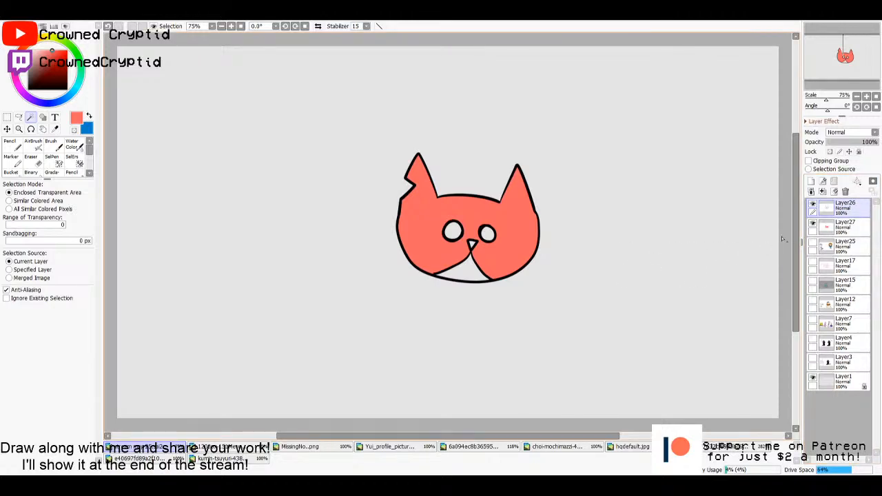
pyautogui.click(487, 236)
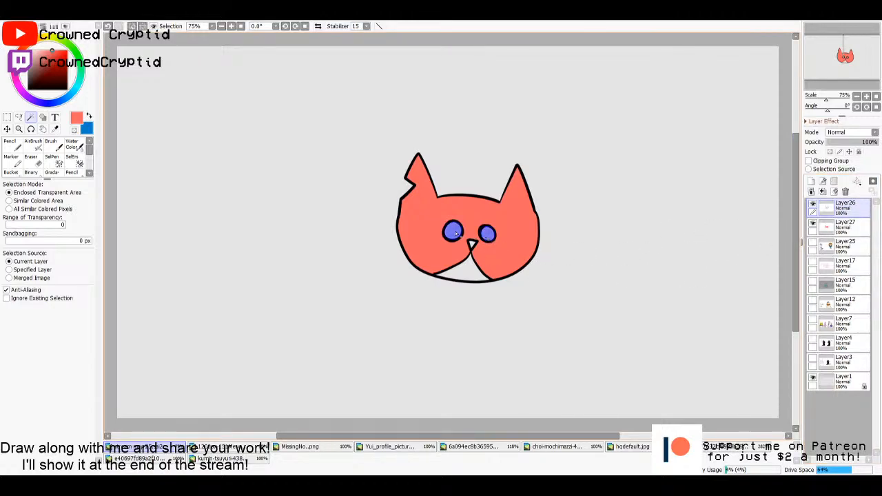
pyautogui.click(837, 225)
pyautogui.press('g')
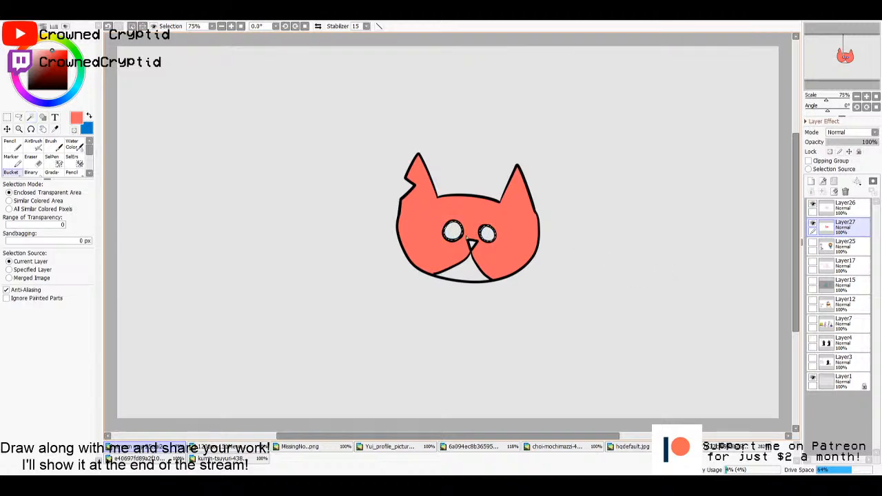
pyautogui.click(833, 245)
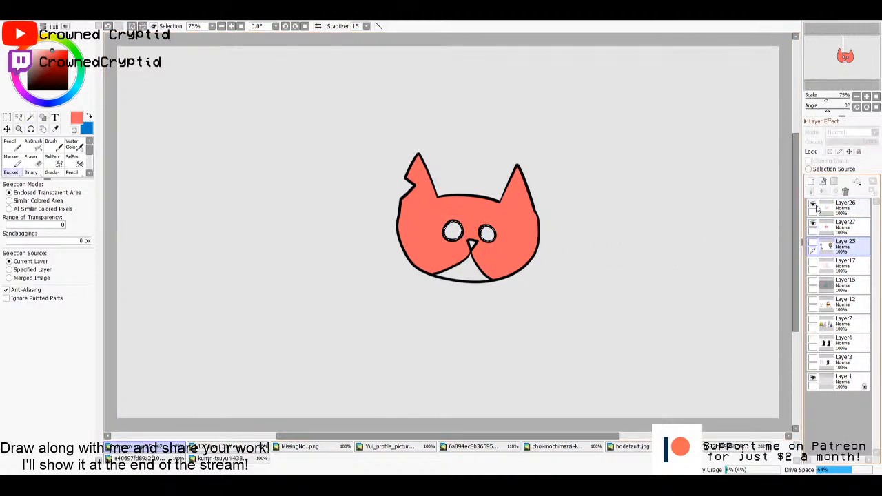
pyautogui.click(810, 182)
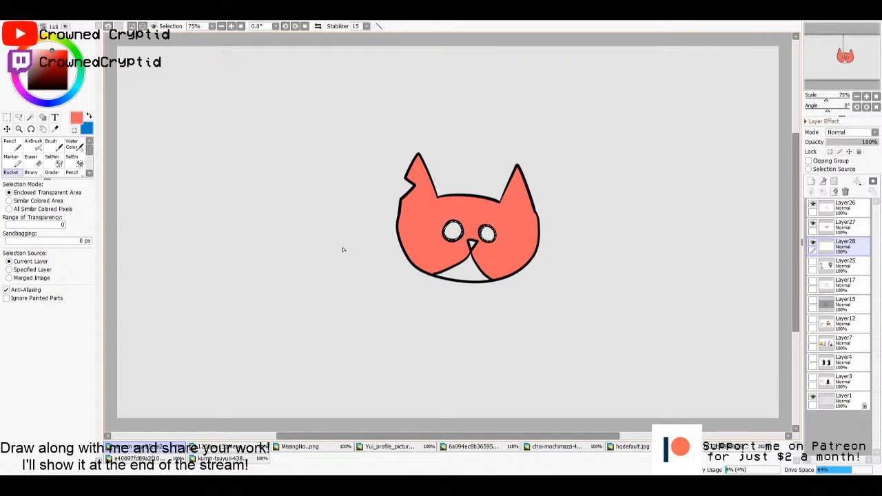
pyautogui.moveTo(41, 51)
pyautogui.mouseDown()
pyautogui.moveTo(56, 51)
pyautogui.moveTo(41, 39)
pyautogui.moveTo(74, 63)
pyautogui.moveTo(33, 43)
pyautogui.moveTo(48, 51)
pyautogui.moveTo(50, 39)
pyautogui.moveTo(42, 77)
pyautogui.moveTo(56, 40)
pyautogui.moveTo(48, 51)
pyautogui.mouseUp()
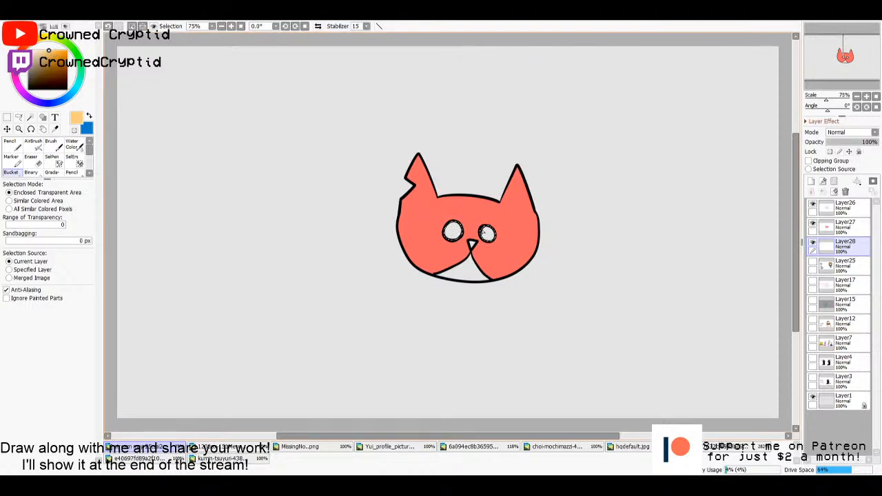
pyautogui.press('m')
pyautogui.click(722, 274)
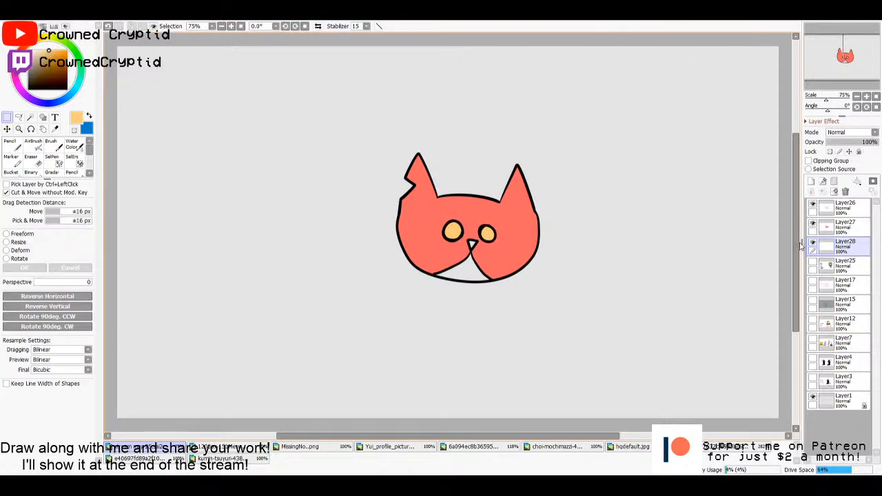
pyautogui.click(832, 228)
pyautogui.click(832, 208)
pyautogui.click(831, 228)
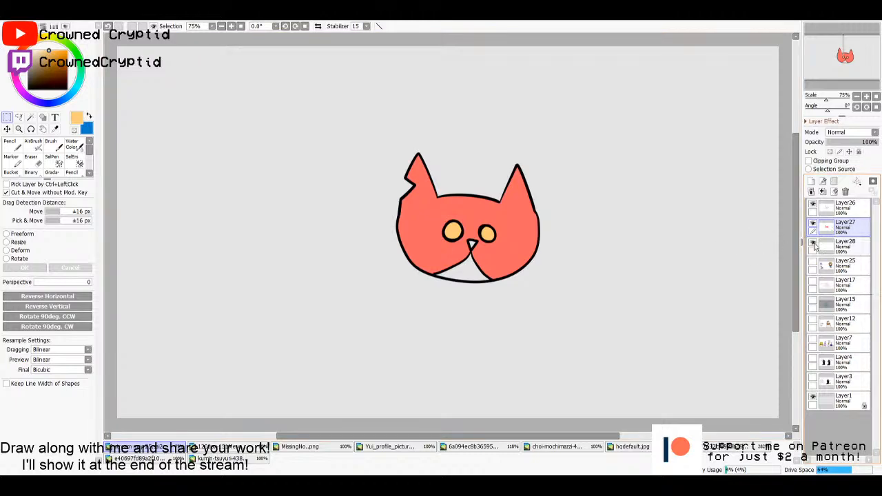
pyautogui.click(813, 243)
pyautogui.click(813, 243)
pyautogui.click(829, 247)
pyautogui.click(830, 229)
pyautogui.click(830, 210)
# - Add black pupils to both of the cat's eyes on Layer27 with a size 20 Pencil, and make Layer26 active
pyautogui.click(827, 227)
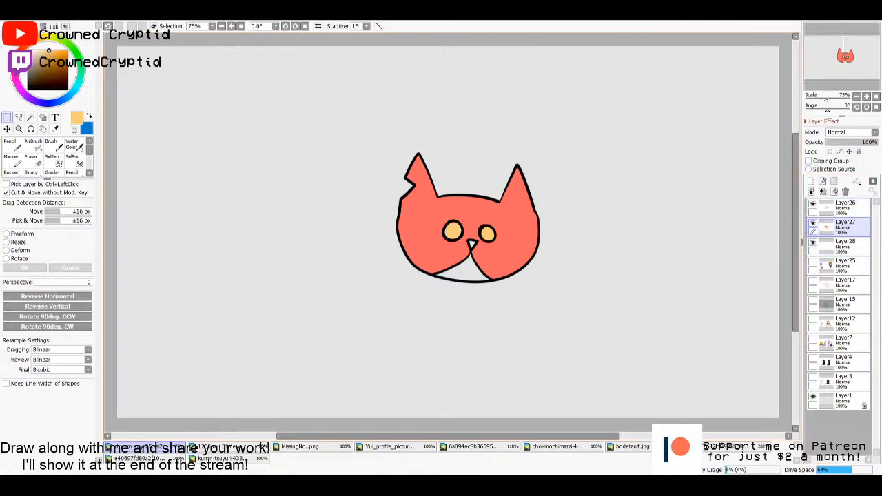
pyautogui.press('n')
pyautogui.moveTo(38, 81); pyautogui.dragTo(27, 90)
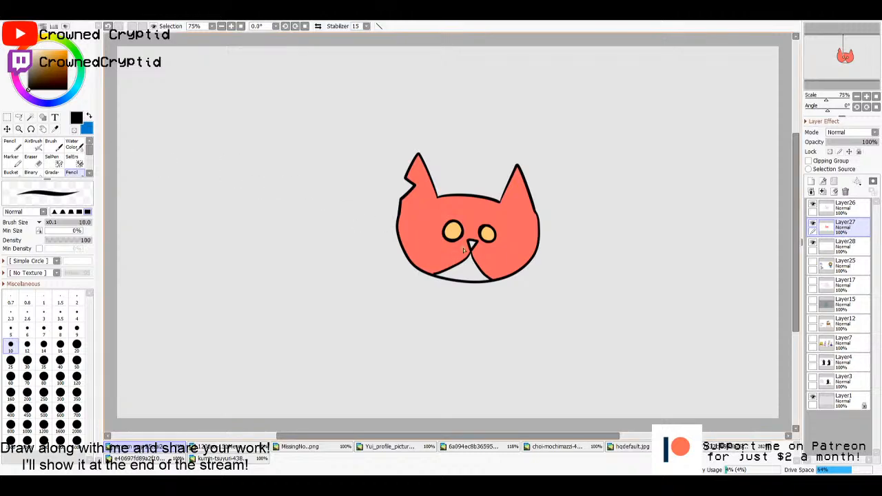
pyautogui.click(77, 345)
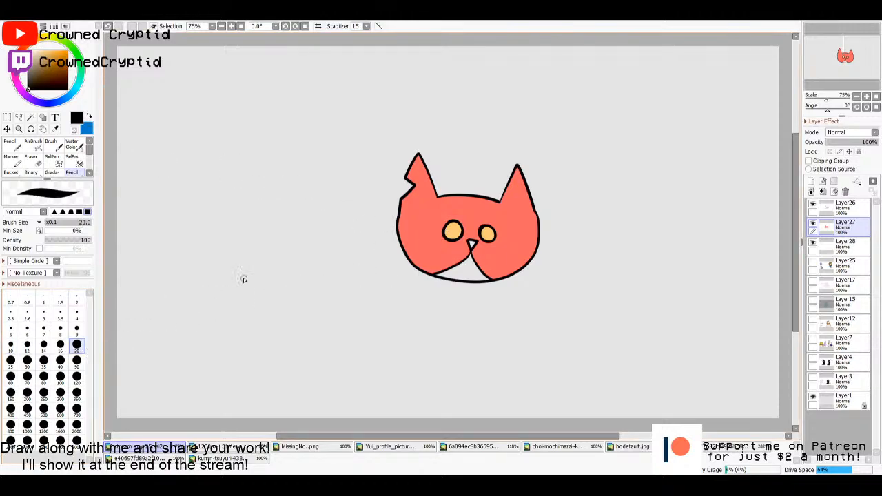
pyautogui.click(451, 230)
pyautogui.click(487, 233)
pyautogui.click(842, 205)
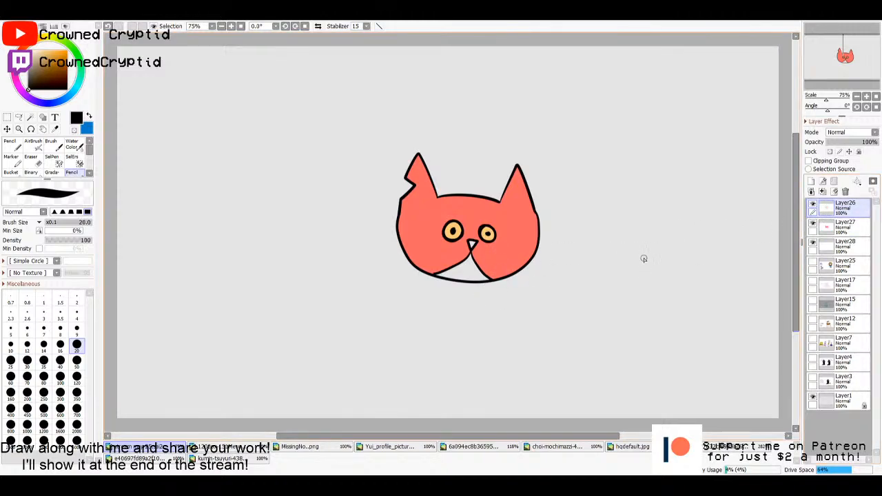
# - Fill the cat's muzzle with white on Layer27, using a selection from the line art on Layer26, and clear the selection
pyautogui.press('w')
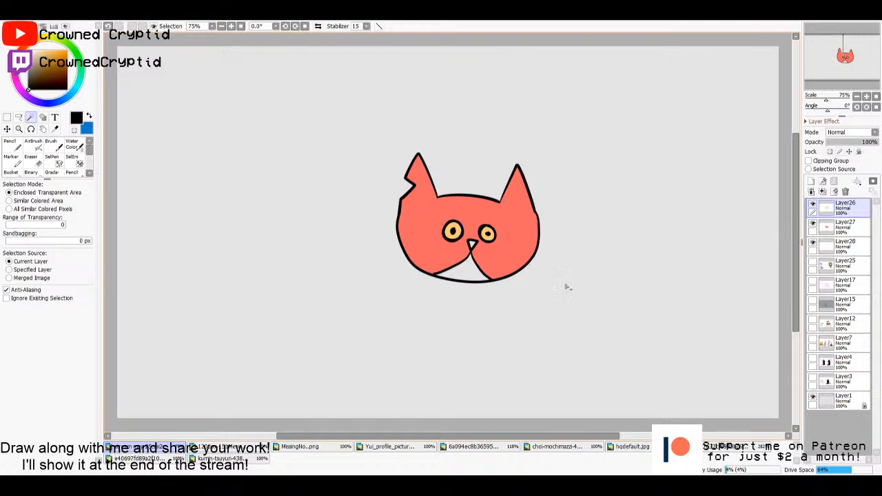
pyautogui.click(466, 274)
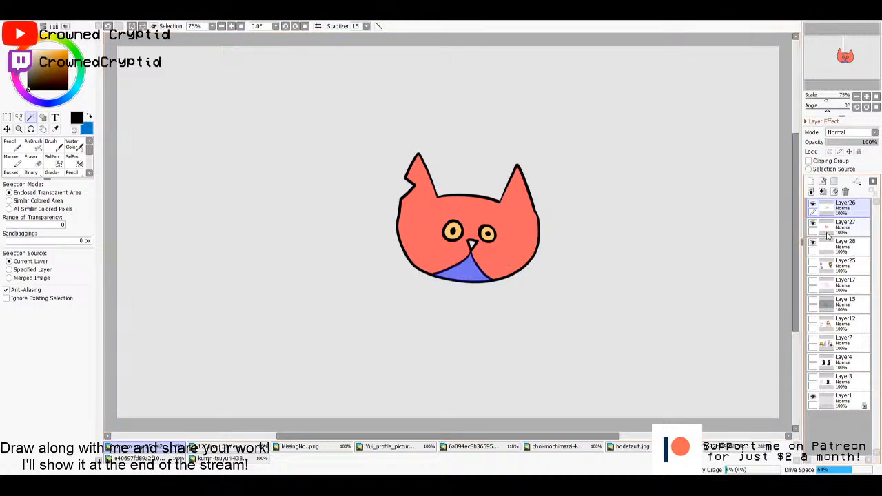
pyautogui.click(827, 229)
pyautogui.press('f')
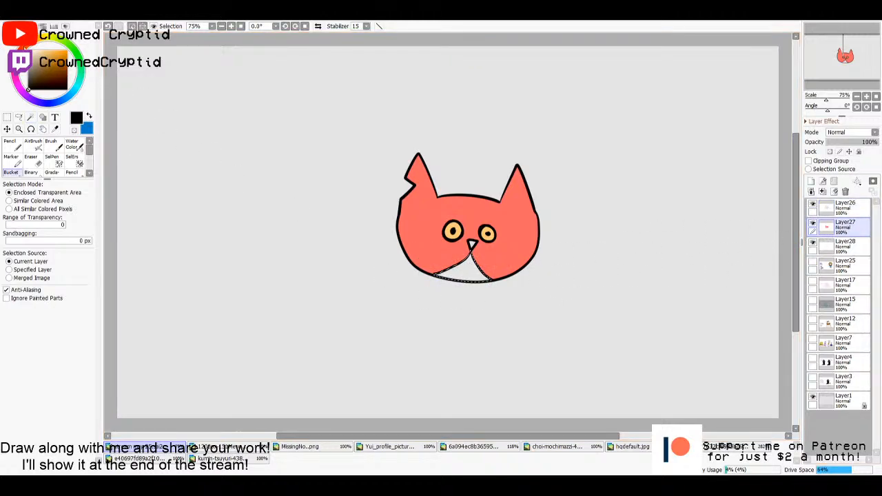
pyautogui.click(29, 52)
pyautogui.click(453, 267)
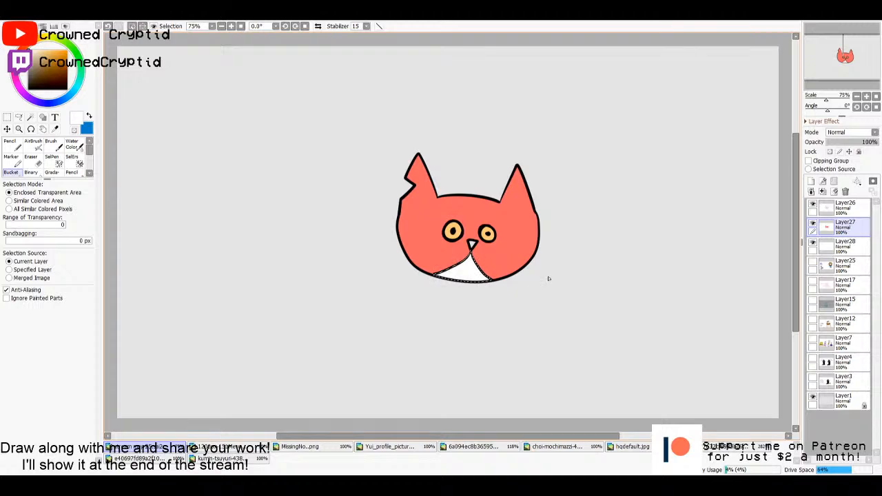
pyautogui.press('s')
pyautogui.hotkey('ctrl', 'd')
# - Fill the cat's triangular nose with dark grey on Layer27 and draw a small wavy mouth on the white muzzle
pyautogui.click(841, 207)
pyautogui.press('w')
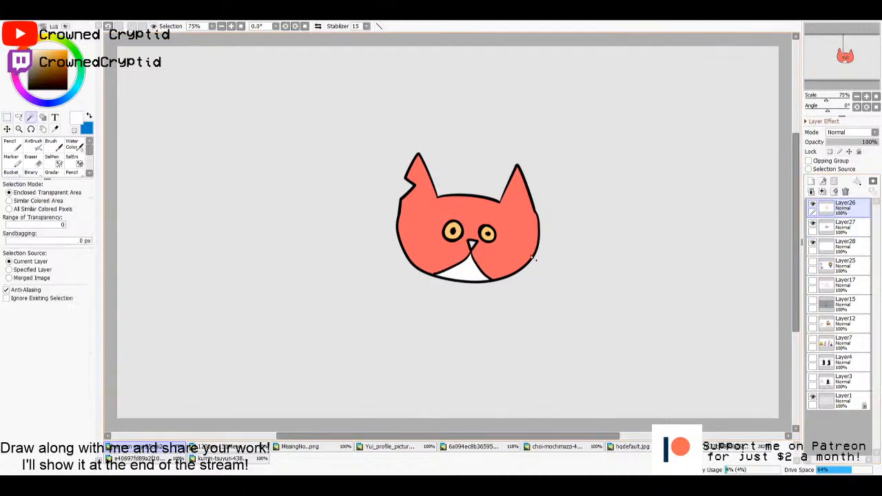
pyautogui.click(472, 243)
pyautogui.click(840, 226)
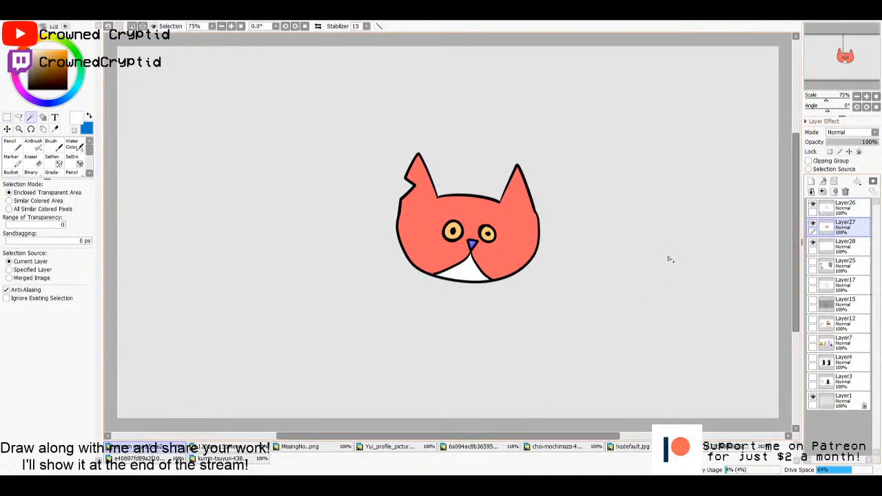
pyautogui.press('b')
pyautogui.moveTo(41, 53)
pyautogui.mouseDown()
pyautogui.moveTo(17, 93)
pyautogui.moveTo(23, 75)
pyautogui.mouseUp()
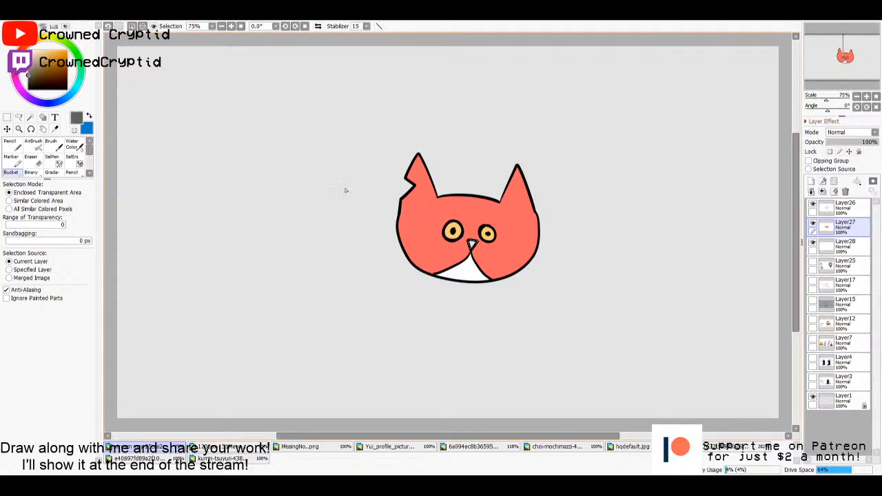
pyautogui.click(472, 244)
pyautogui.press('m')
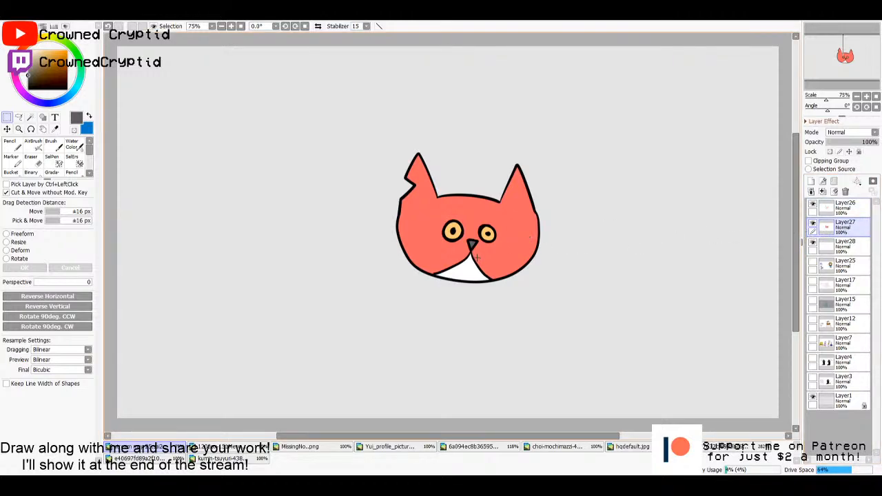
pyautogui.press('n')
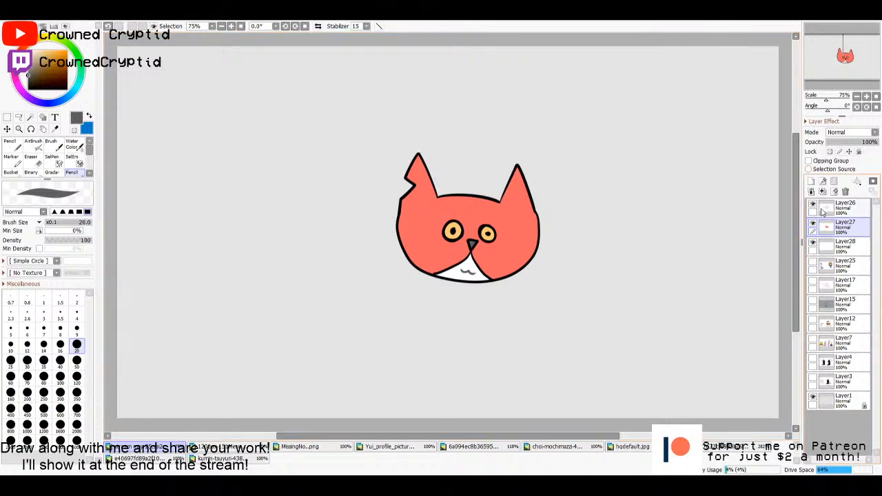
# - Draw a light blue flame with a darker blue swirl above the cat's forehead on a new top layer
pyautogui.click(810, 180)
pyautogui.press('x')
pyautogui.moveTo(473, 199)
pyautogui.mouseDown()
pyautogui.moveTo(463, 198)
pyautogui.moveTo(470, 203)
pyautogui.mouseUp()
pyautogui.hotkey('ctrl', 'z')
pyautogui.click(46, 51)
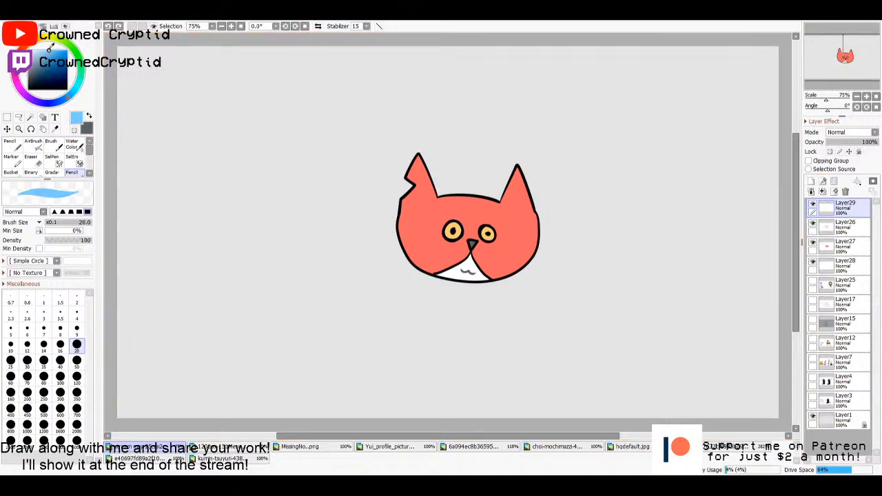
pyautogui.moveTo(473, 196)
pyautogui.mouseDown()
pyautogui.moveTo(478, 203)
pyautogui.moveTo(478, 172)
pyautogui.mouseUp()
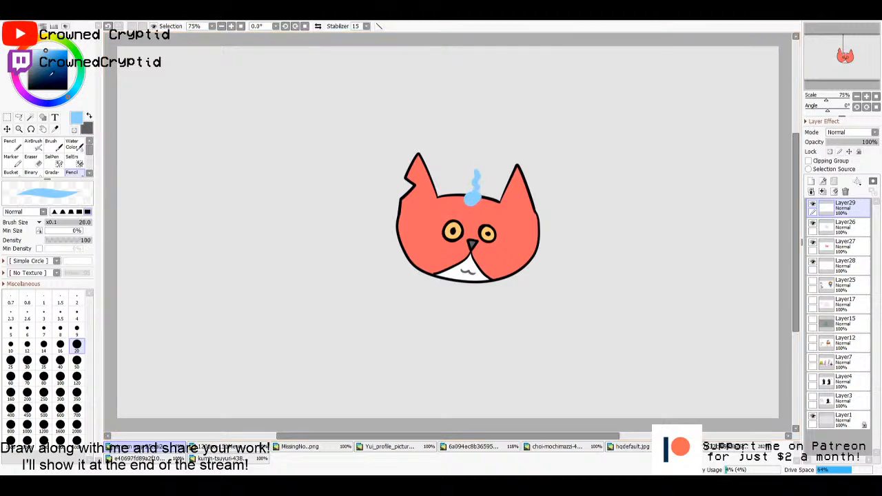
pyautogui.click(51, 56)
pyautogui.moveTo(52, 56); pyautogui.dragTo(54, 50)
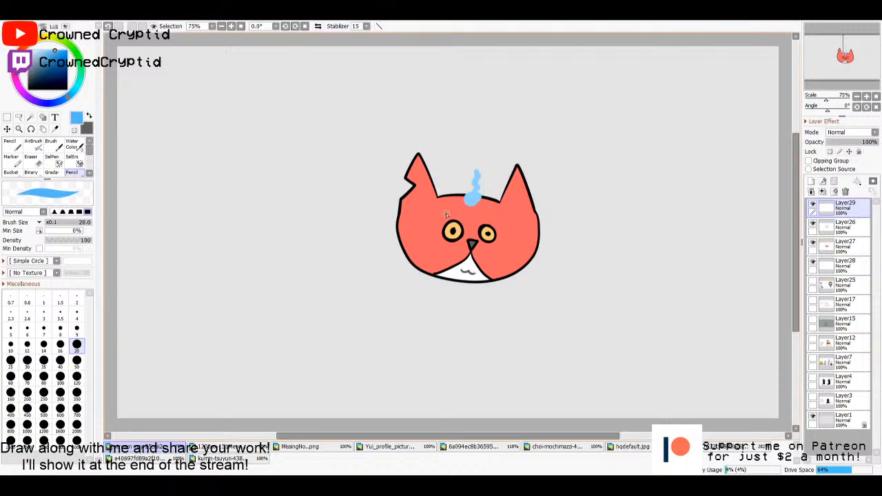
pyautogui.moveTo(473, 196); pyautogui.dragTo(467, 197)
# - Draw two black whiskers on each side of the cat's face with the size 20 Pencil
pyautogui.press('x')
pyautogui.moveTo(64, 71); pyautogui.dragTo(28, 90)
pyautogui.moveTo(415, 242)
pyautogui.mouseDown()
pyautogui.moveTo(360, 224)
pyautogui.moveTo(351, 255)
pyautogui.mouseUp()
pyautogui.moveTo(518, 245)
pyautogui.mouseDown()
pyautogui.moveTo(563, 253)
pyautogui.moveTo(559, 284)
pyautogui.mouseUp()
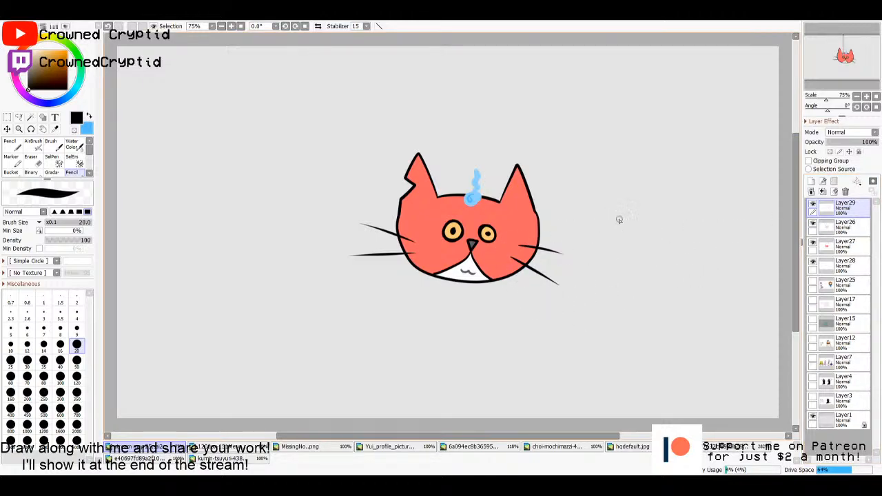
# - Paint the outer parts of both ears white on Layer27, within a face selection taken from Layer26, and clear the selection
pyautogui.click(833, 231)
pyautogui.press('w')
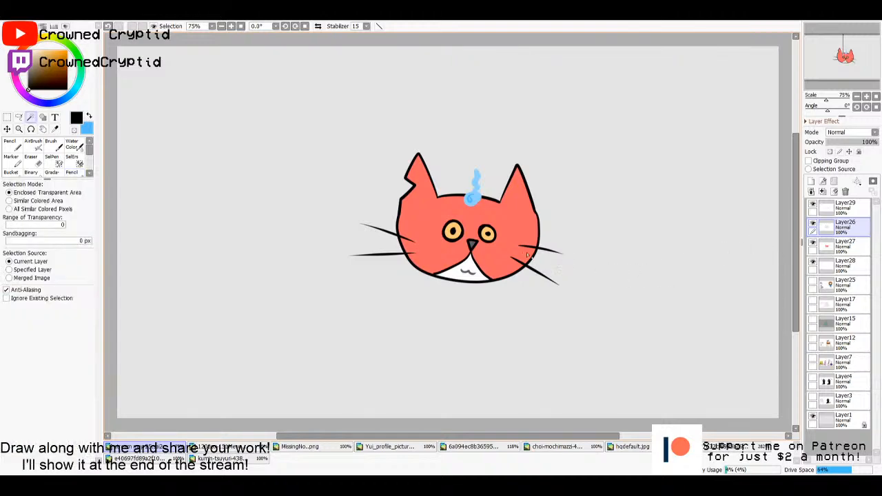
pyautogui.click(515, 253)
pyautogui.click(844, 242)
pyautogui.press('n')
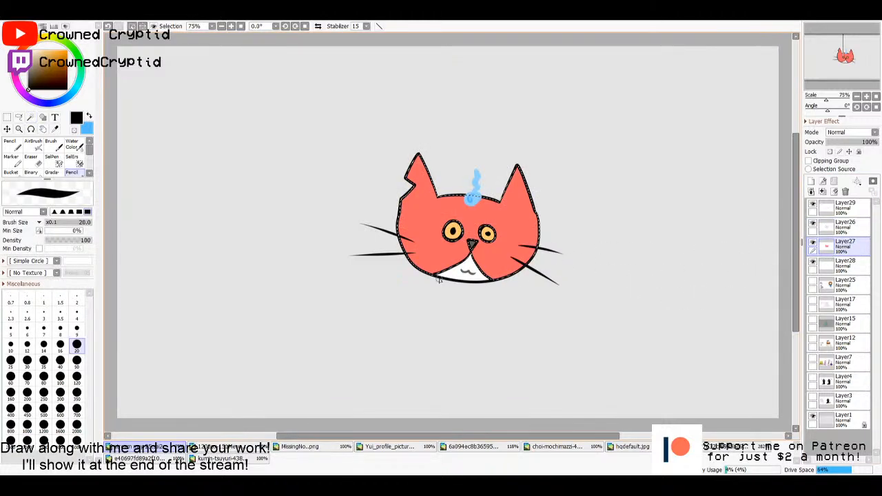
pyautogui.press('alt')
pyautogui.press('n')
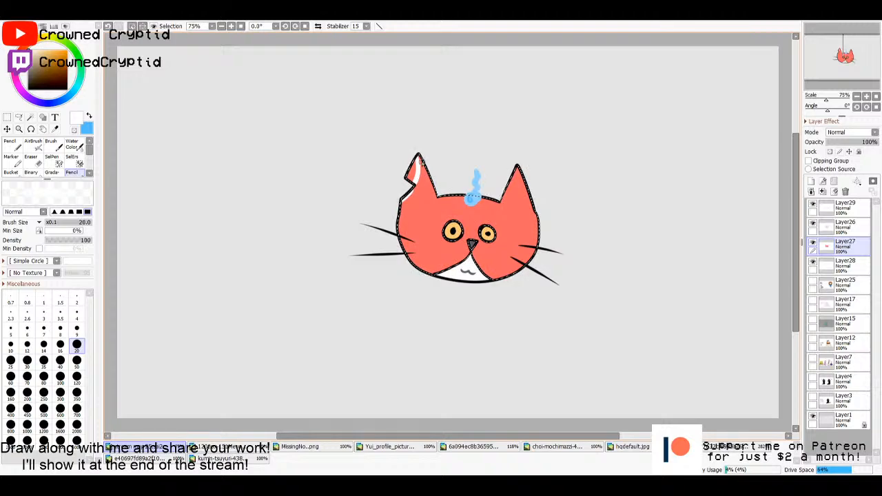
pyautogui.hotkey('ctrl', 'z')
pyautogui.moveTo(417, 154); pyautogui.dragTo(404, 199)
pyautogui.hotkey('ctrl', 'z')
pyautogui.moveTo(518, 167); pyautogui.dragTo(528, 198)
pyautogui.press('m')
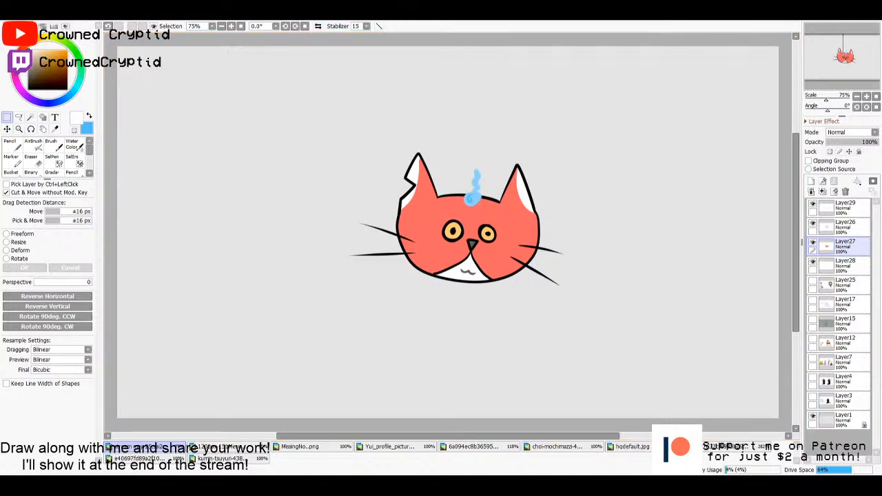
# - Merge the flame and whisker layer and the line art layer down into Layer27
pyautogui.click(858, 207)
pyautogui.click(821, 191)
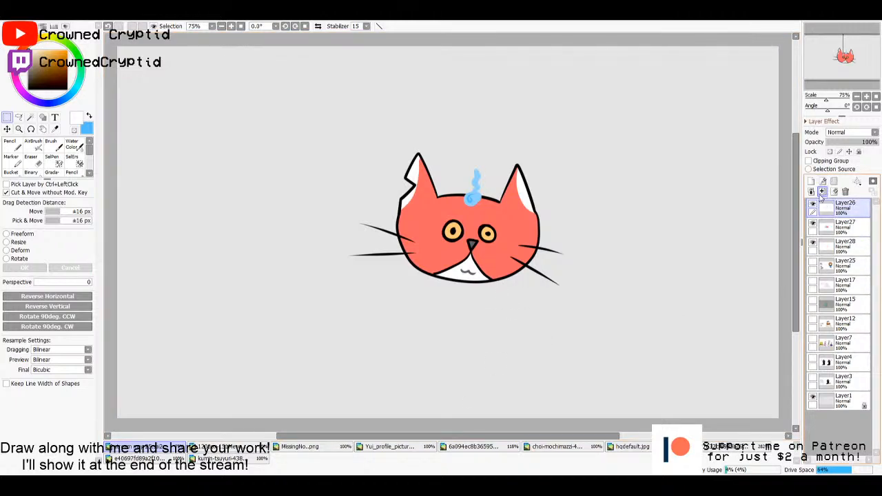
pyautogui.click(822, 191)
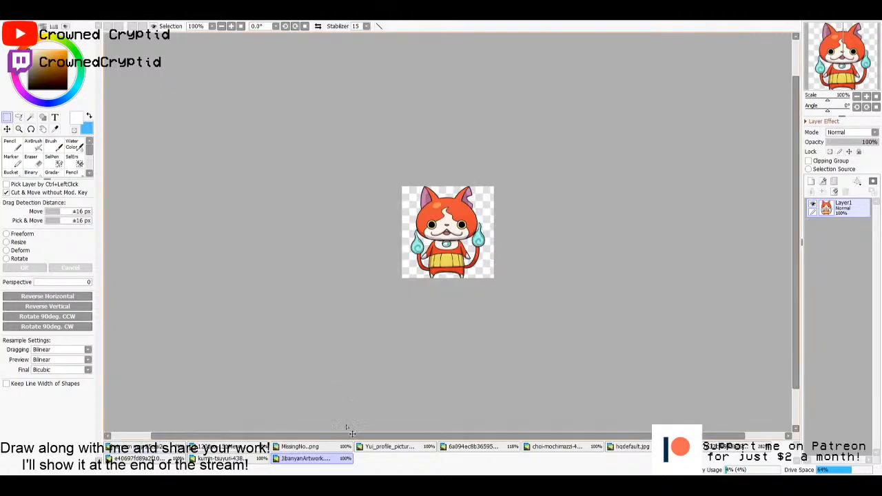
# - Leave the reference images for the main canvas, paste the Jibanyan artwork and place it to the right of the cat's head
pyautogui.click(390, 447)
pyautogui.click(475, 446)
pyautogui.click(540, 447)
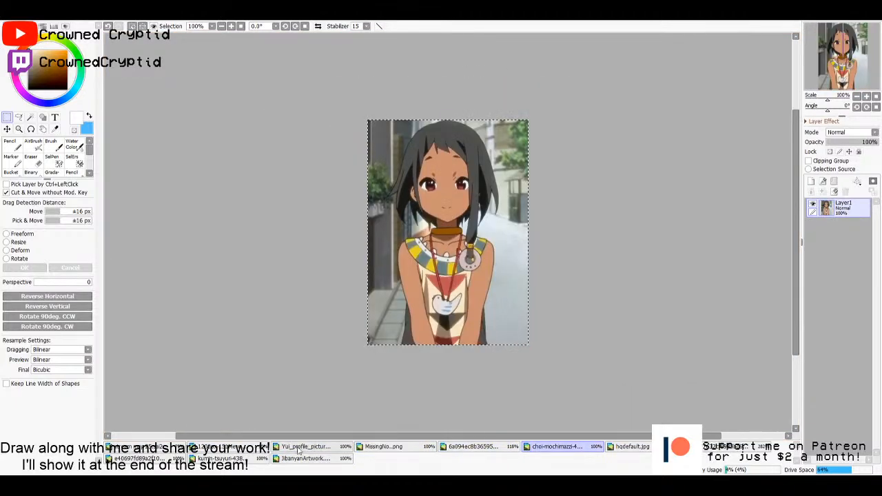
pyautogui.click(145, 446)
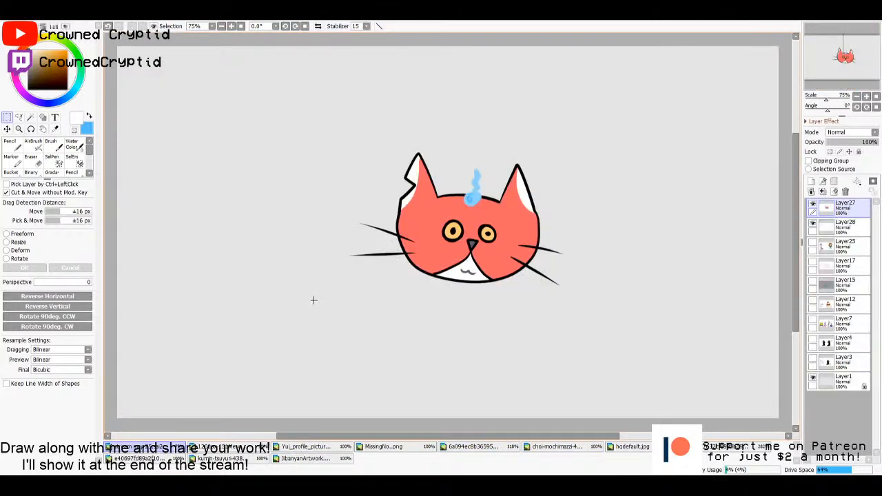
pyautogui.hotkey('ctrl', 'v')
pyautogui.moveTo(170, 106); pyautogui.dragTo(644, 303)
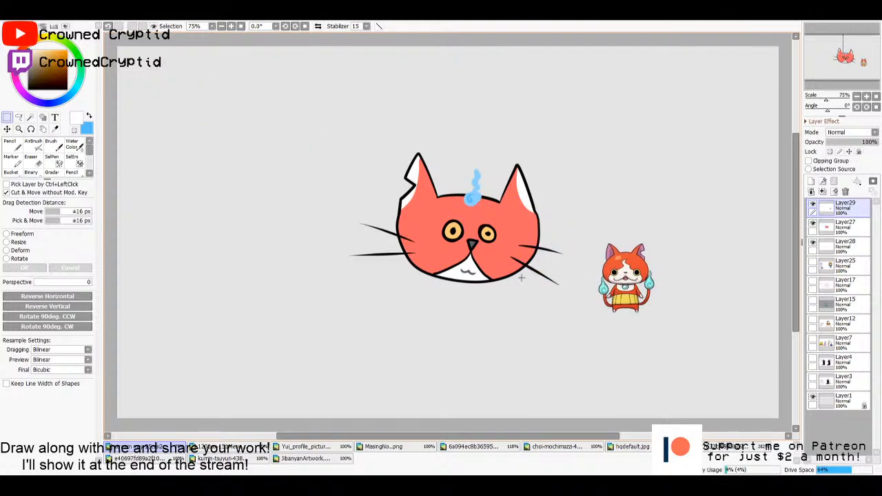
# - Enlarge the pasted Jibanyan artwork beside the cat's head for comparison, then delete its layer
pyautogui.hotkey('ctrl', 't')
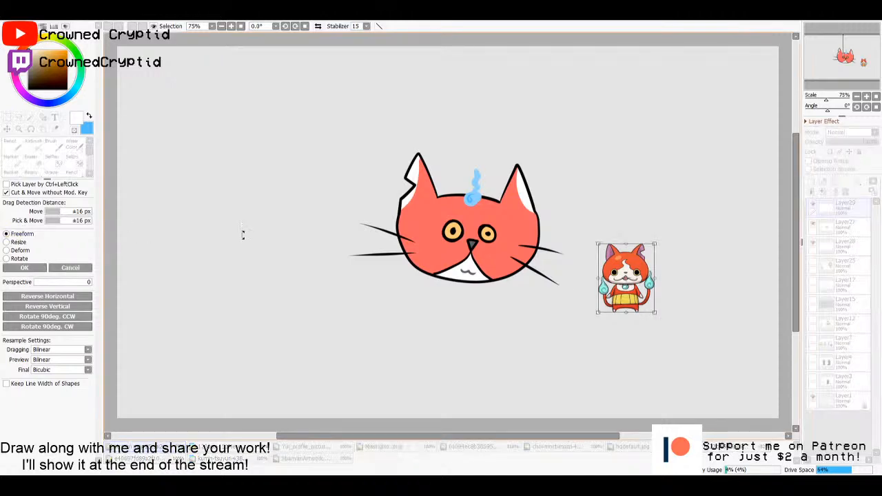
pyautogui.moveTo(598, 242); pyautogui.dragTo(494, 119)
pyautogui.moveTo(549, 160); pyautogui.dragTo(616, 229)
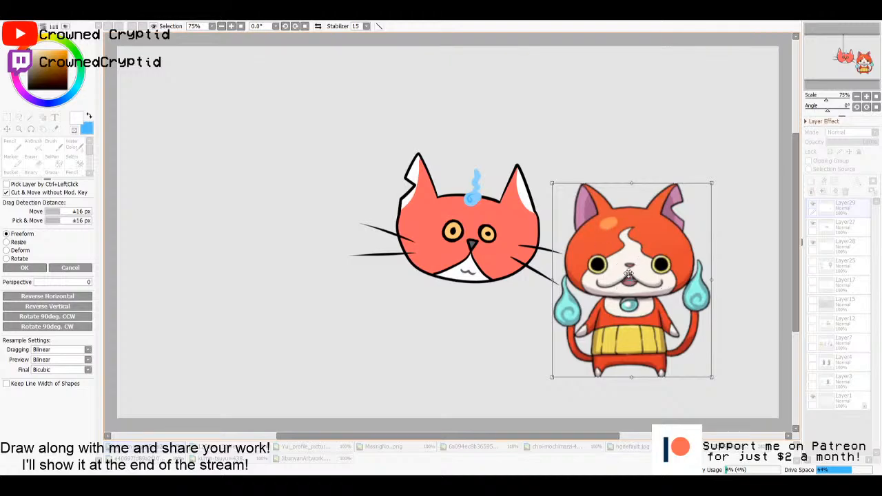
pyautogui.click(22, 267)
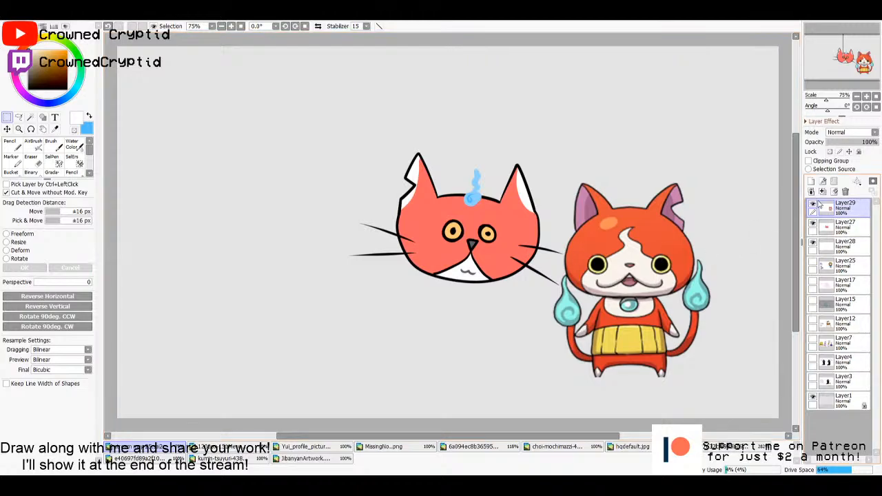
pyautogui.click(846, 192)
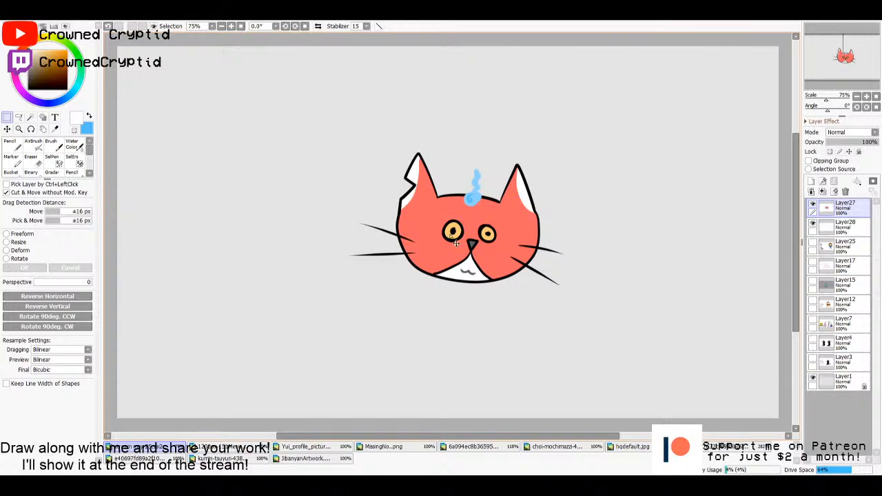
# - Merge Layer27 into Layer28 and move the whole cat's head to the lower-left area of the canvas
pyautogui.moveTo(454, 241)
pyautogui.mouseDown()
pyautogui.moveTo(243, 277)
pyautogui.moveTo(241, 284)
pyautogui.mouseUp()
pyautogui.hotkey('ctrl', 'z')
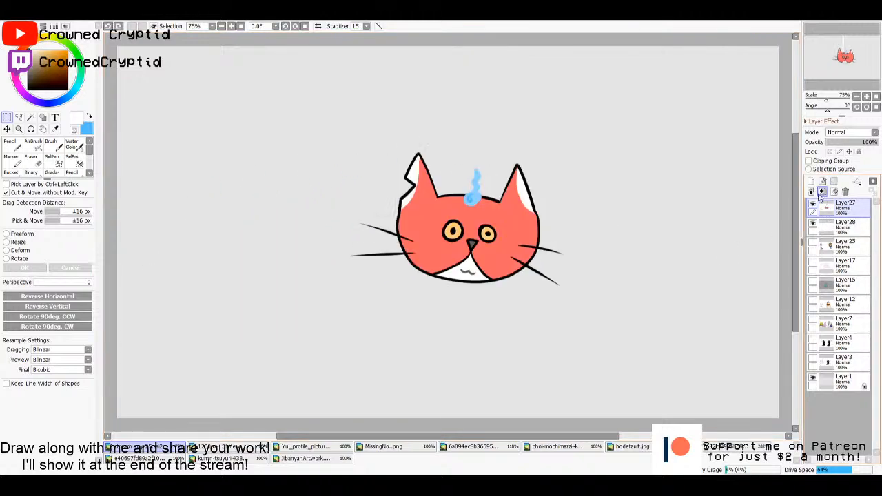
pyautogui.click(822, 191)
pyautogui.moveTo(553, 232); pyautogui.dragTo(333, 325)
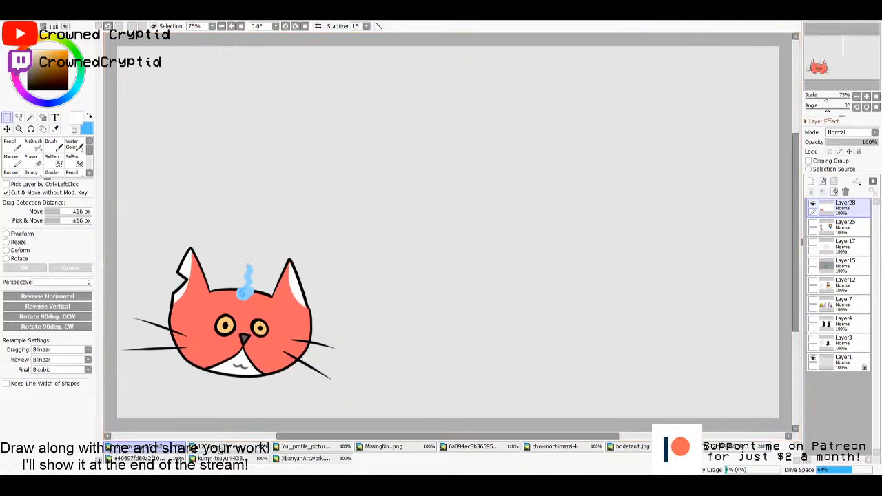
# - Close the blank document and the reference images, including the Yui profile picture, choi-mochimazzi, JibanyanArtwork and kumin-tsuyuri
pyautogui.click(221, 446)
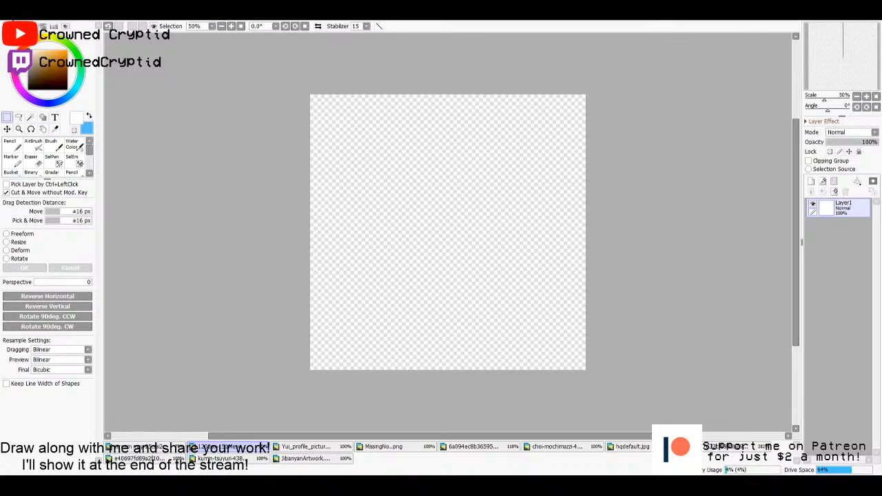
pyautogui.hotkey('ctrl', 'w')
pyautogui.hotkey('ctrl', 'w')
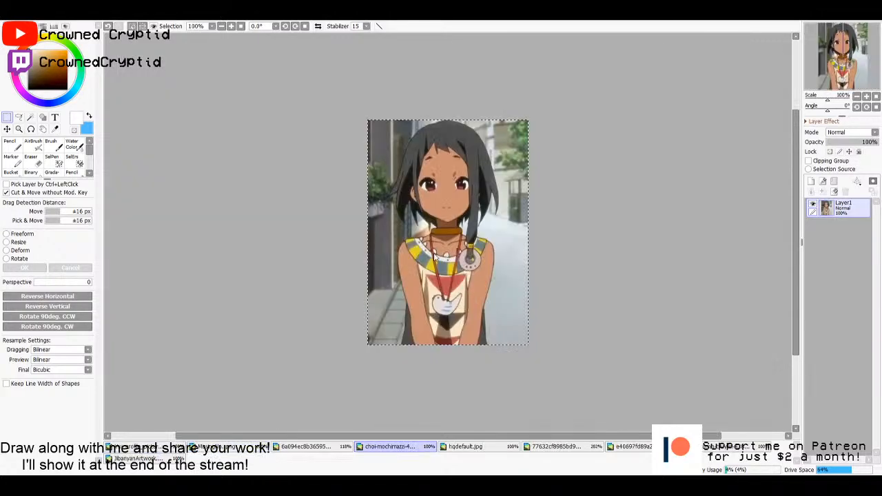
pyautogui.hotkey('ctrl', 'w')
pyautogui.hotkey('ctrl', 'w')
pyautogui.hotkey('ctrl', 'w')
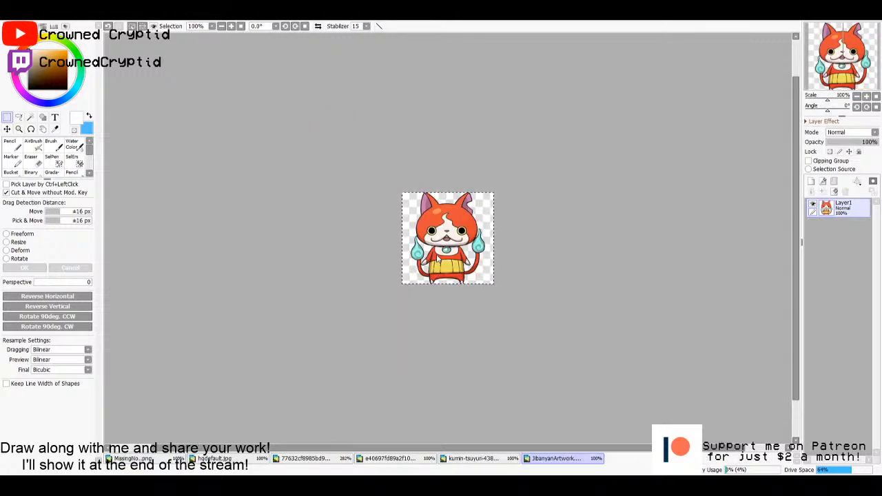
pyautogui.hotkey('ctrl', 'w')
pyautogui.hotkey('ctrl', 'w')
pyautogui.hotkey('ctrl', 'w')
pyautogui.hotkey('ctrl', 'w')
pyautogui.hotkey('ctrl', 'w')
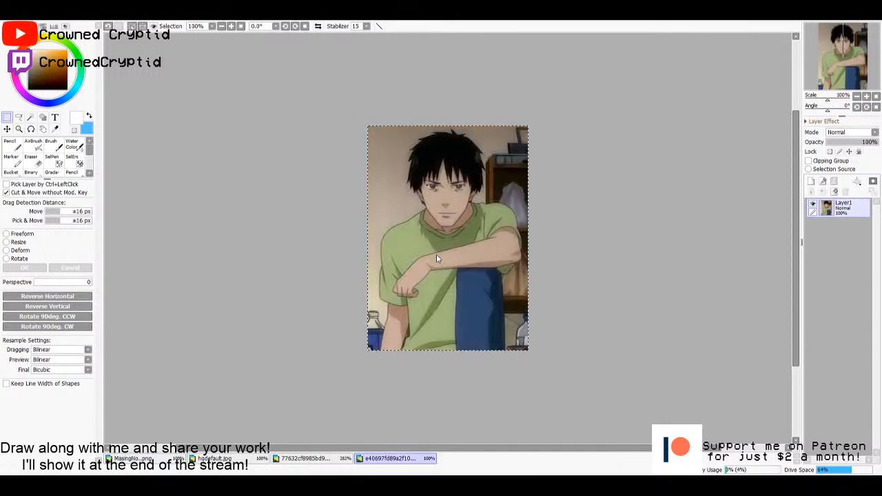
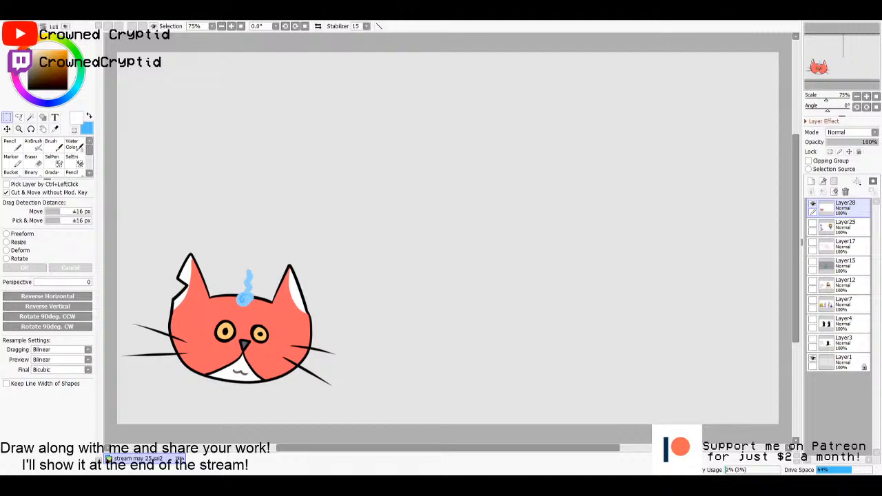
# - On a new layer above the cat, outline a rounded head and two pointed arms using a black pencil at size 10
pyautogui.click(810, 182)
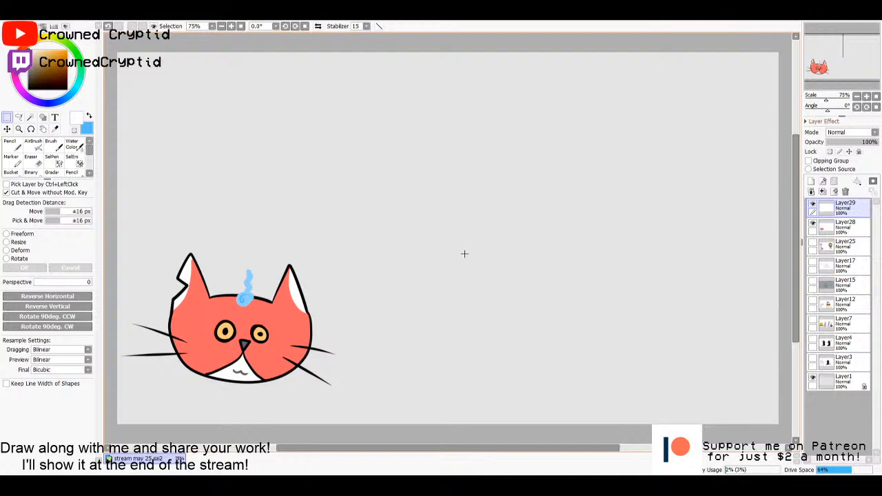
pyautogui.press('n')
pyautogui.press('x')
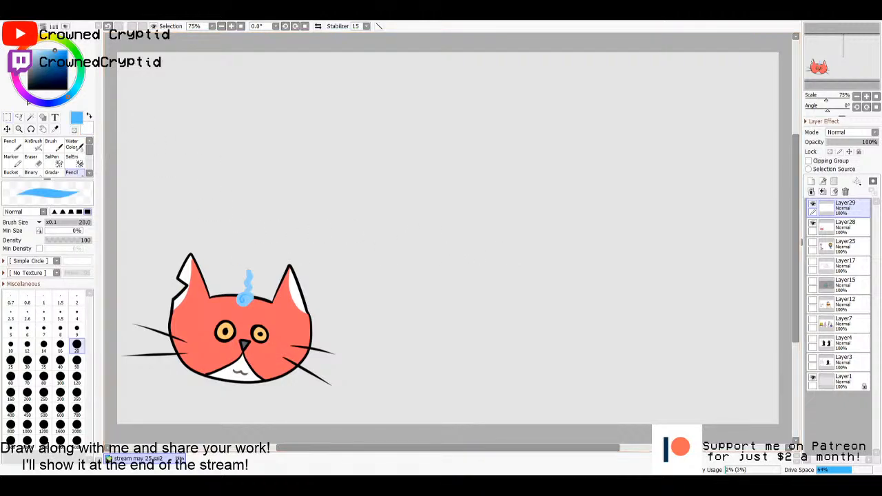
pyautogui.moveTo(38, 77); pyautogui.dragTo(7, 125)
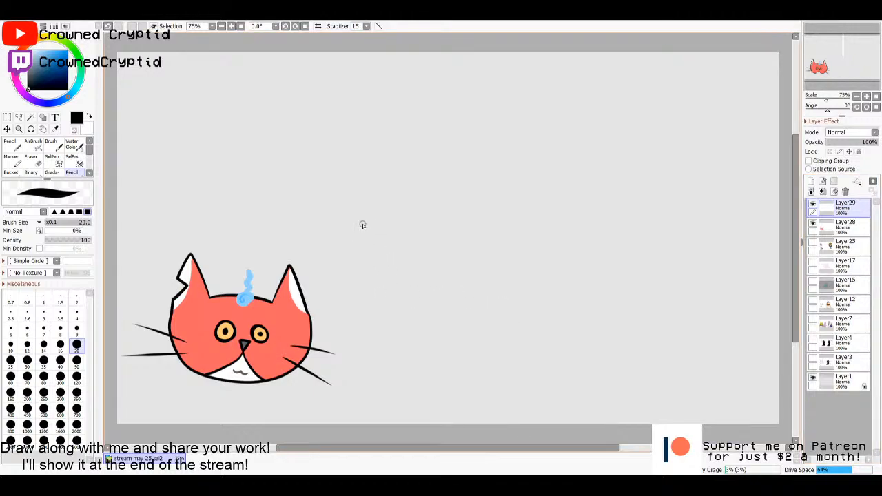
pyautogui.click(11, 346)
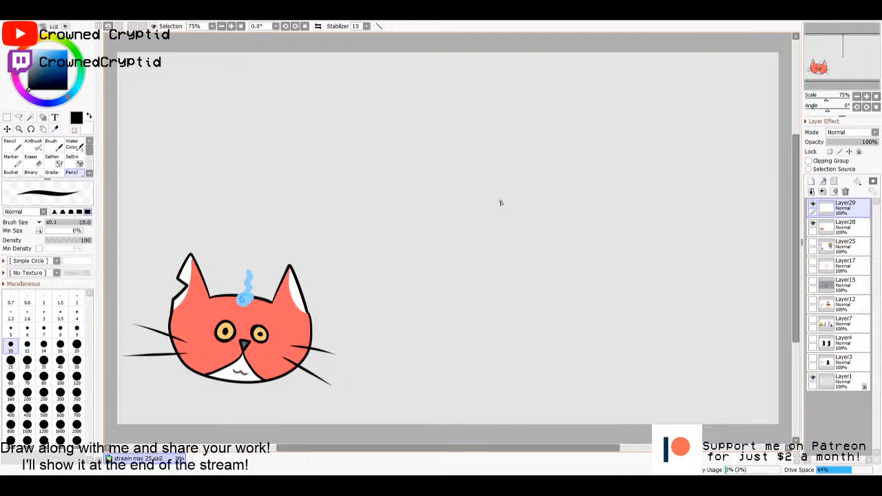
pyautogui.moveTo(493, 200)
pyautogui.mouseDown()
pyautogui.moveTo(521, 145)
pyautogui.moveTo(567, 205)
pyautogui.mouseUp()
pyautogui.moveTo(489, 199); pyautogui.dragTo(496, 221)
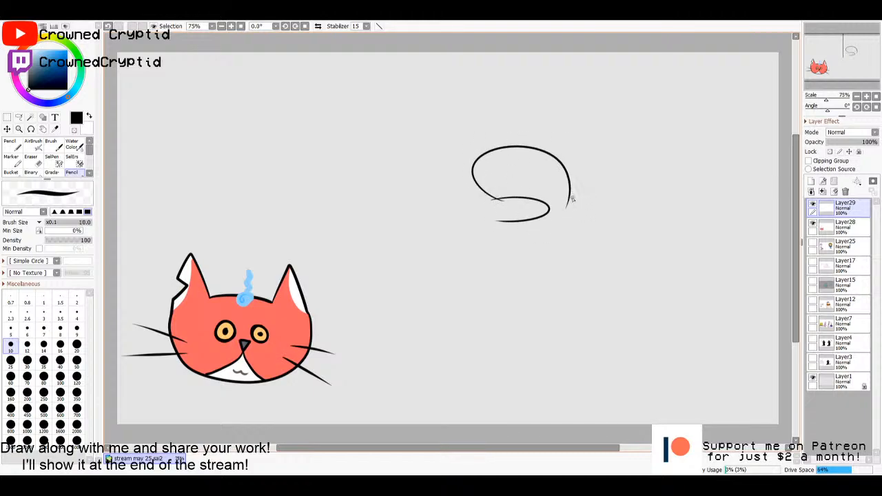
pyautogui.moveTo(569, 198); pyautogui.dragTo(583, 223)
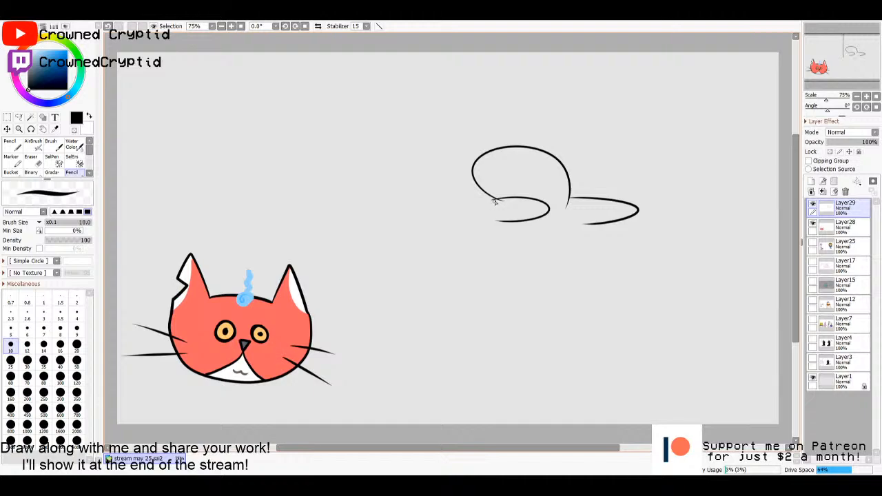
# - Draw the character's body sides and bottom edge, and add two slanted angry eyes on the head
pyautogui.moveTo(500, 199)
pyautogui.mouseDown()
pyautogui.moveTo(488, 205)
pyautogui.moveTo(475, 297)
pyautogui.mouseUp()
pyautogui.moveTo(581, 221)
pyautogui.mouseDown()
pyautogui.moveTo(582, 306)
pyautogui.moveTo(470, 292)
pyautogui.mouseUp()
pyautogui.moveTo(510, 182); pyautogui.dragTo(490, 179)
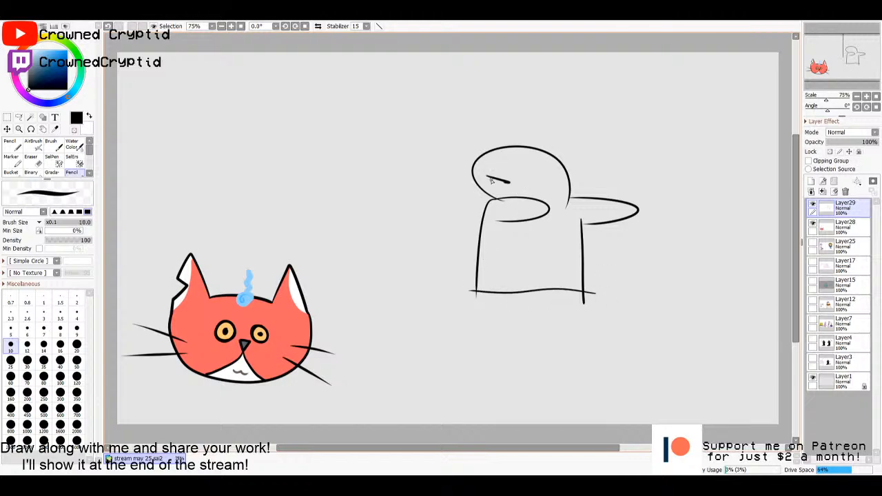
pyautogui.moveTo(555, 178); pyautogui.dragTo(533, 186)
# - Select the character's enclosed interior and fill it with light yellow on a new layer beneath the line art
pyautogui.press('w')
pyautogui.click(565, 256)
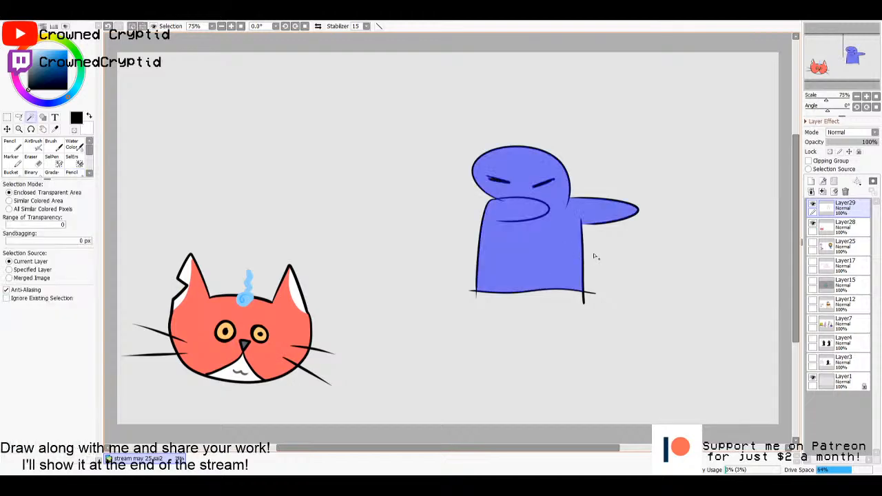
pyautogui.click(845, 227)
pyautogui.click(811, 181)
pyautogui.press('g')
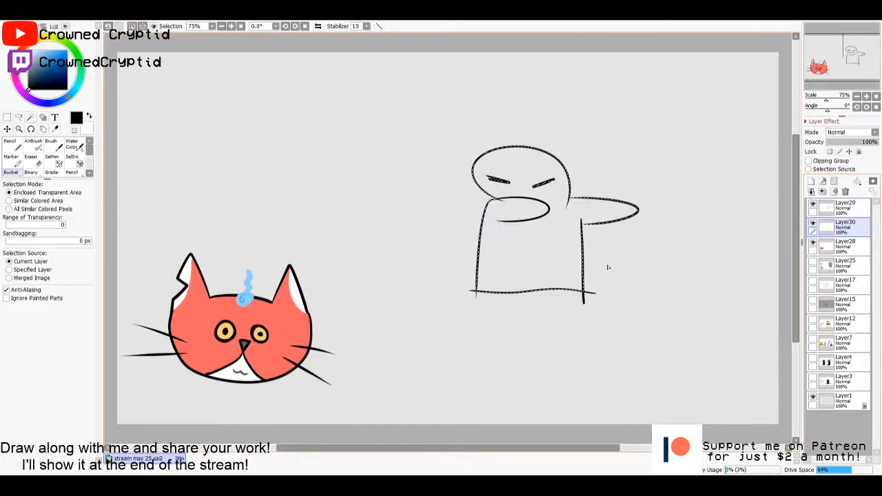
pyautogui.click(48, 51)
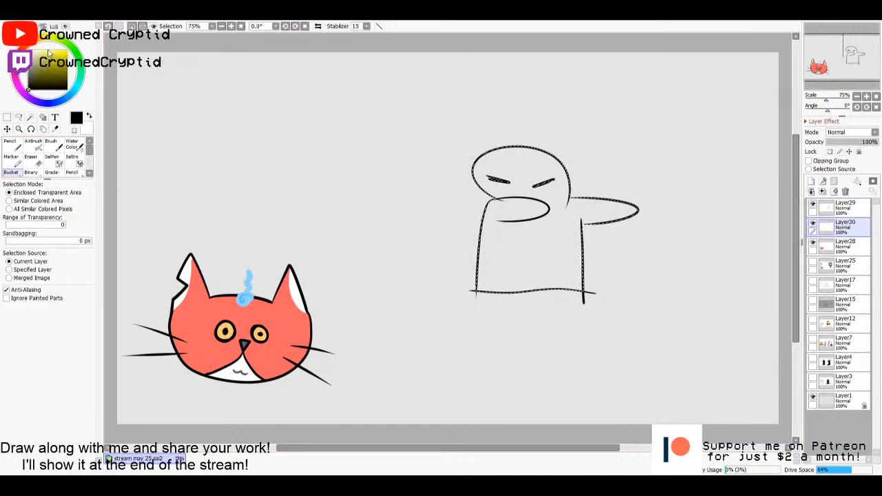
pyautogui.click(50, 52)
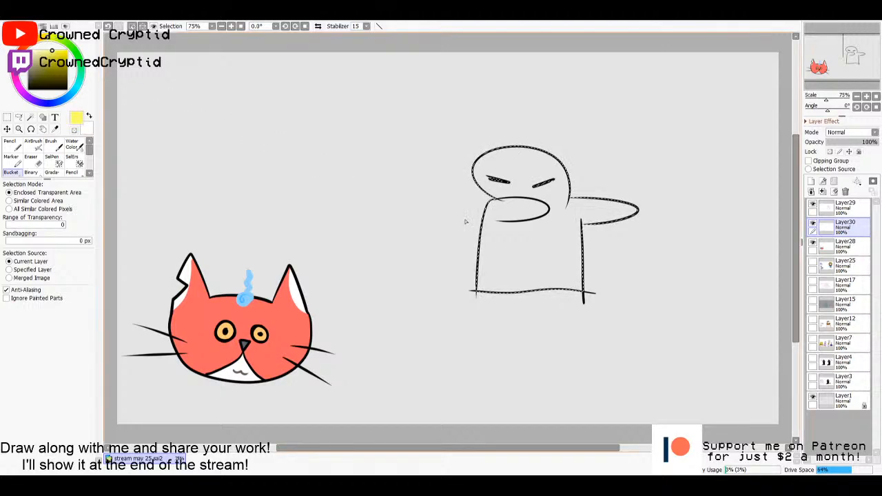
pyautogui.click(515, 255)
# - Refill the character's body with a deeper orange-yellow
pyautogui.moveTo(64, 61); pyautogui.dragTo(68, 53)
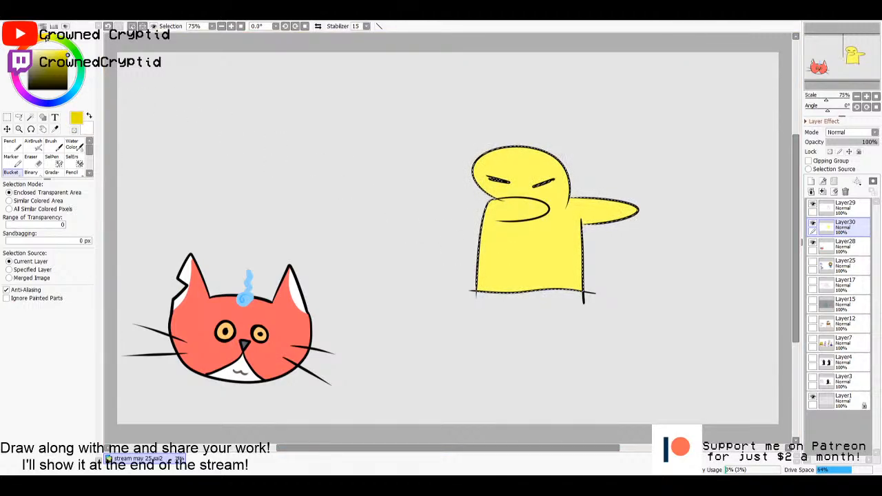
pyautogui.click(41, 40)
pyautogui.moveTo(41, 35); pyautogui.dragTo(41, 38)
pyautogui.click(532, 256)
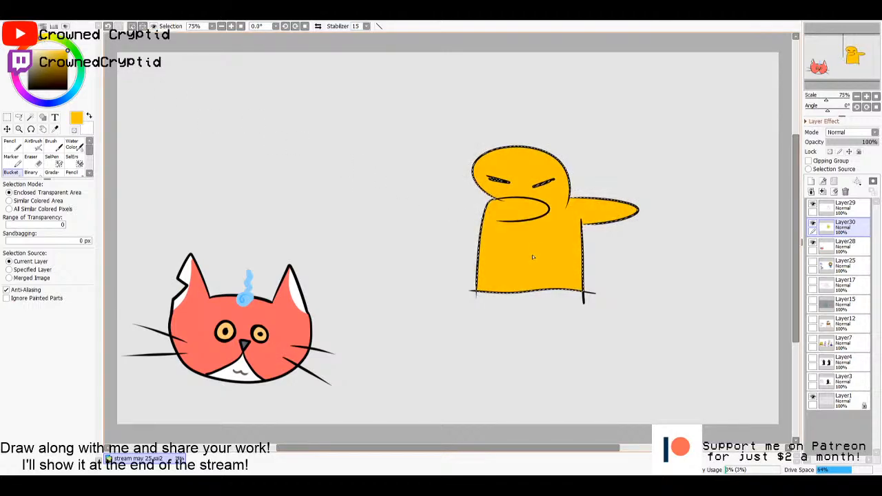
# - Paint a light pink cheek spot beside the character's raised arm using the pencil at size 50, and deselect
pyautogui.click(71, 172)
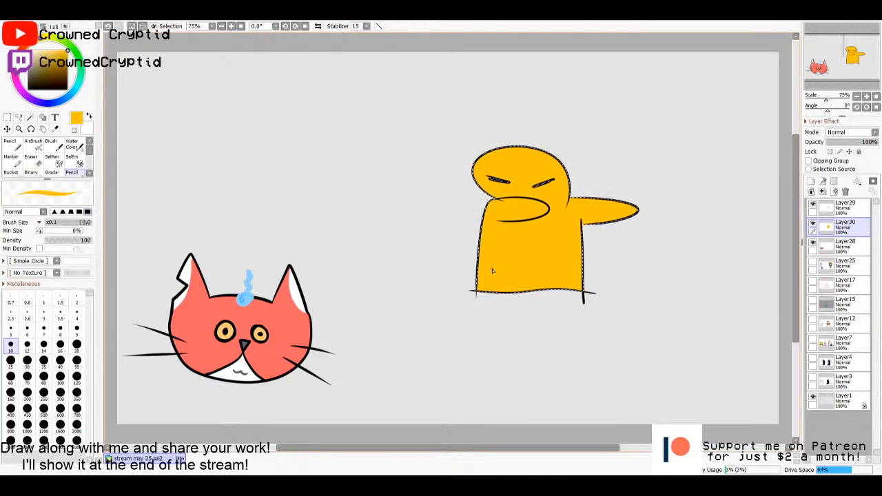
pyautogui.click(20, 88)
pyautogui.moveTo(55, 51); pyautogui.dragTo(42, 41)
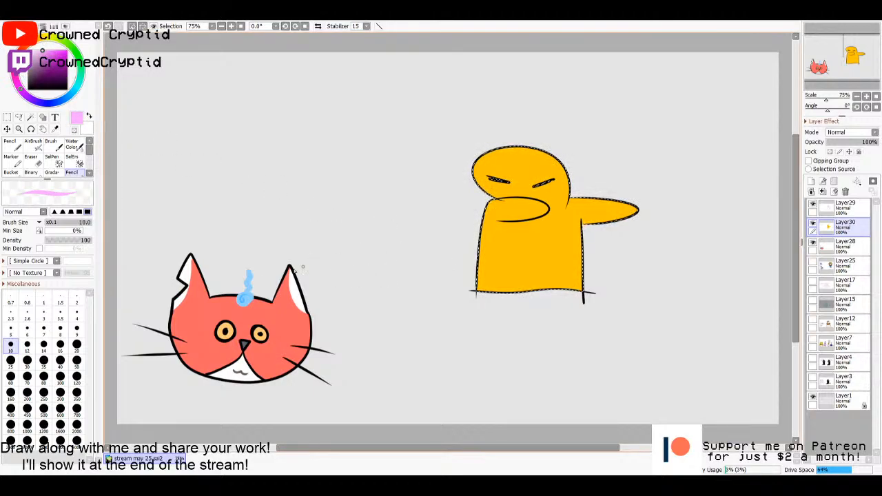
pyautogui.click(77, 359)
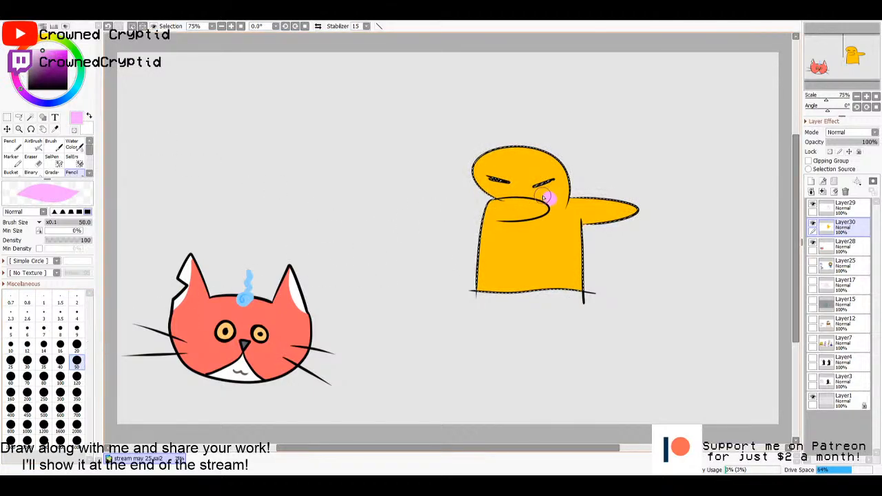
pyautogui.moveTo(543, 197); pyautogui.dragTo(552, 199)
pyautogui.press('m')
pyautogui.click(642, 280)
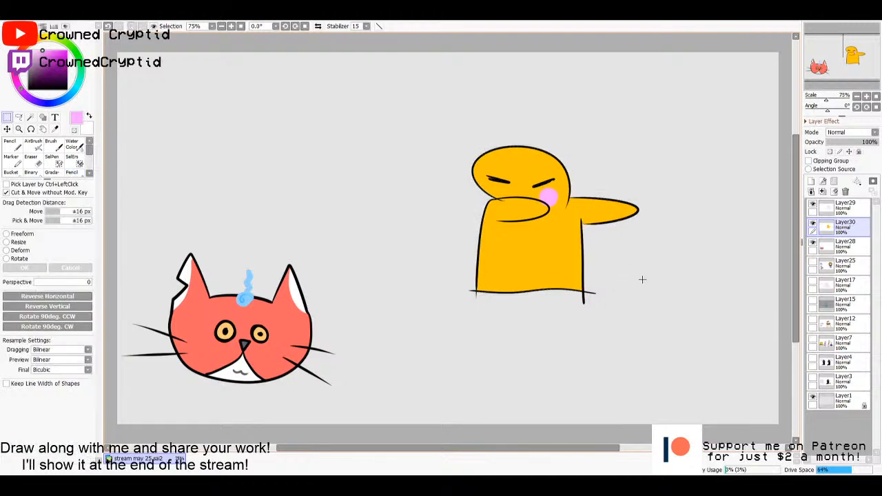
# - Check the colour layer's visibility and merge the line art layer down into it
pyautogui.click(834, 210)
pyautogui.click(813, 226)
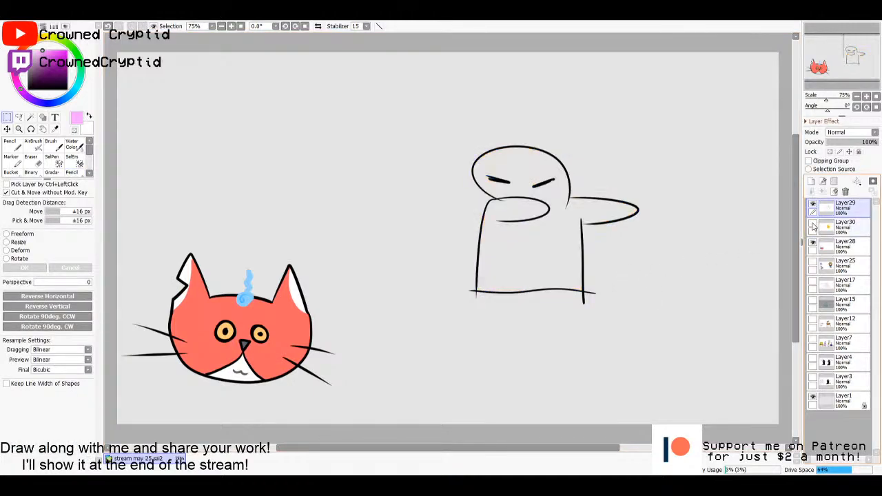
pyautogui.click(813, 226)
pyautogui.hotkey('ctrl', 'e')
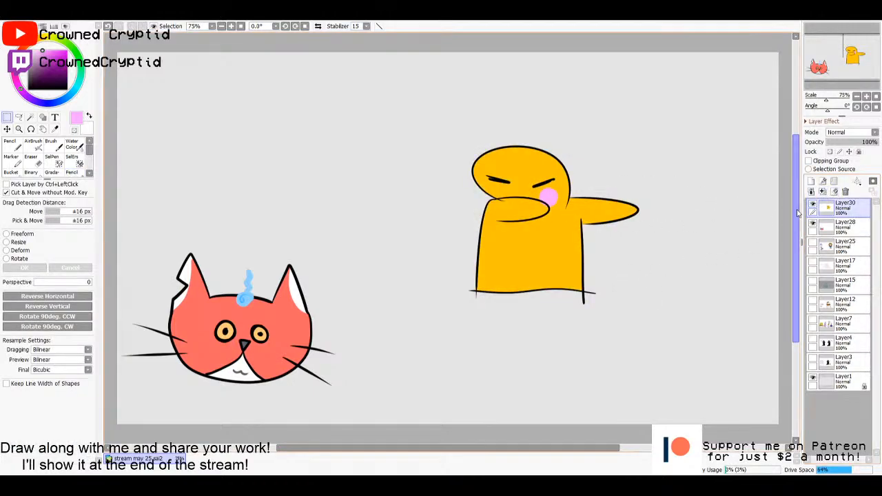
# - Move the yellow character directly above the cat head and merge its layer down into the cat's layer
pyautogui.moveTo(409, 110); pyautogui.dragTo(640, 324)
pyautogui.moveTo(587, 254); pyautogui.dragTo(300, 186)
pyautogui.hotkey('ctrl', 'd')
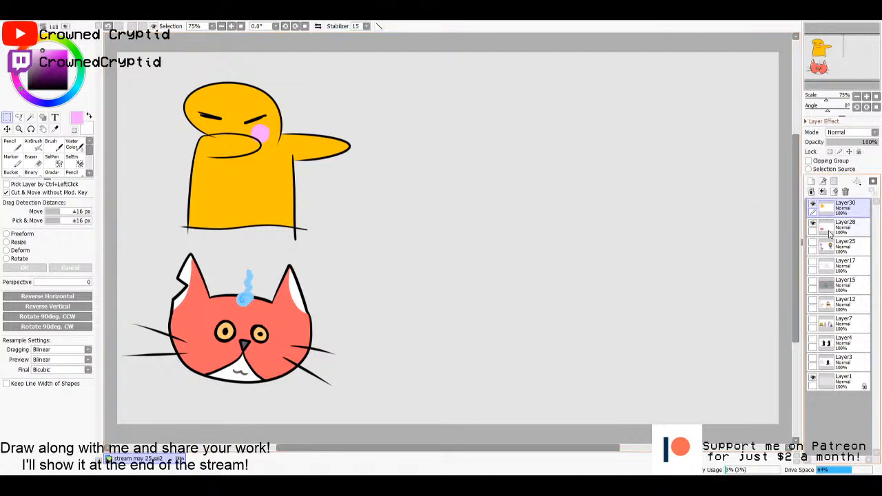
pyautogui.click(822, 193)
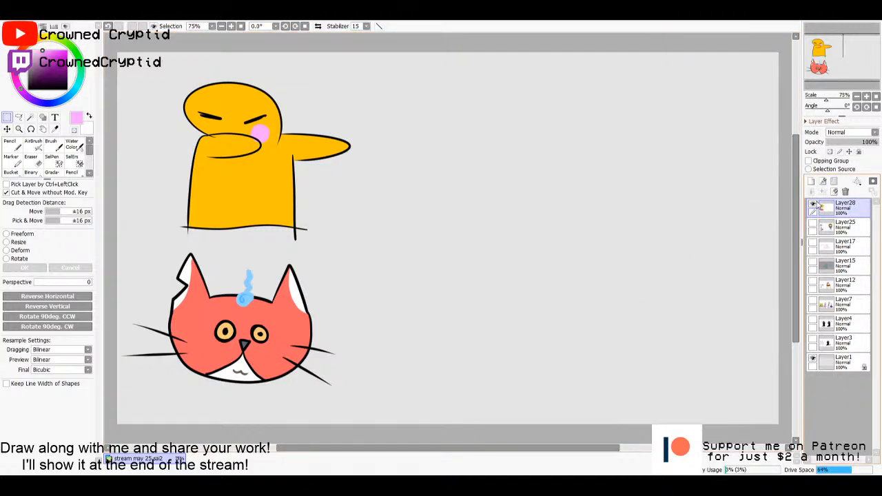
pyautogui.click(813, 205)
pyautogui.click(813, 206)
# - On a new layer, draw a second character's flat top edge and rounded head with a black size 10 pencil
pyautogui.click(811, 181)
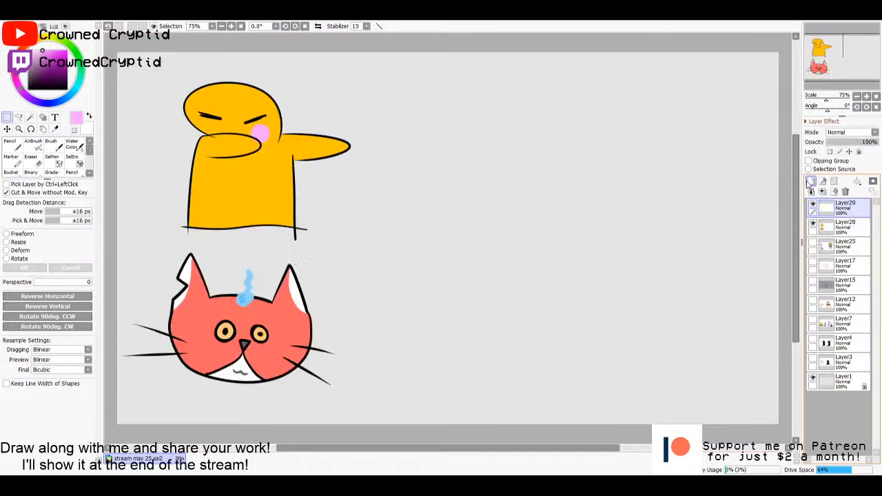
pyautogui.press('n')
pyautogui.press('[')
pyautogui.press('[')
pyautogui.press('[')
pyautogui.press('[')
pyautogui.press('[')
pyautogui.press('[')
pyautogui.press('[')
pyautogui.press('[')
pyautogui.press('[')
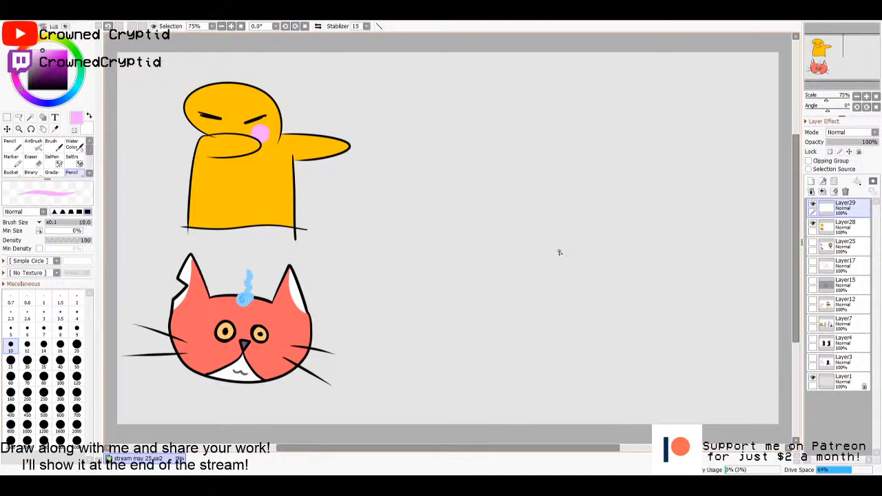
pyautogui.press('x')
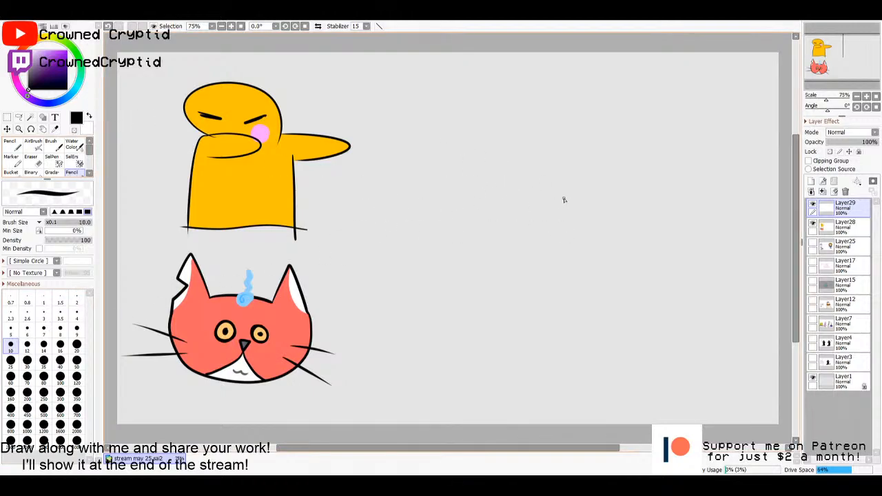
pyautogui.moveTo(493, 184); pyautogui.dragTo(612, 188)
pyautogui.moveTo(549, 187)
pyautogui.mouseDown()
pyautogui.moveTo(584, 152)
pyautogui.moveTo(631, 213)
pyautogui.mouseUp()
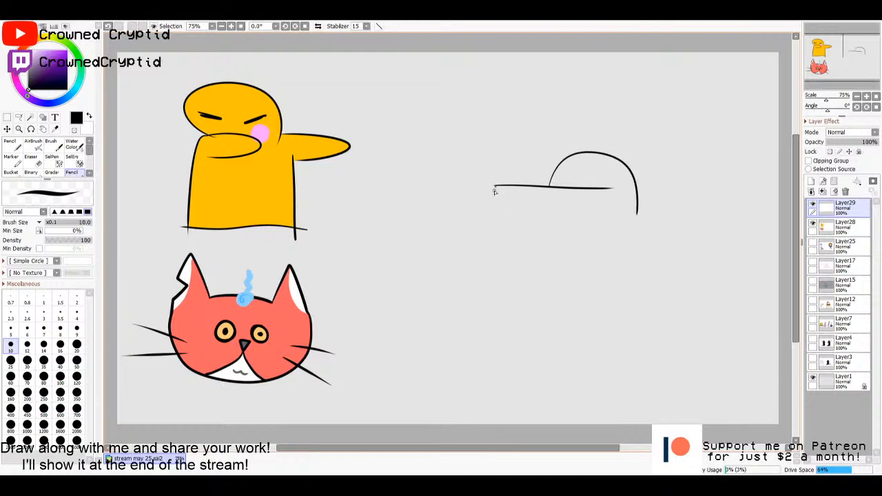
# - Draw the second character's sides and bottom edge to close its boxy body
pyautogui.moveTo(493, 188); pyautogui.dragTo(491, 248)
pyautogui.moveTo(637, 211)
pyautogui.mouseDown()
pyautogui.moveTo(630, 325)
pyautogui.moveTo(569, 315)
pyautogui.moveTo(494, 328)
pyautogui.moveTo(484, 264)
pyautogui.moveTo(492, 226)
pyautogui.mouseUp()
pyautogui.hotkey('ctrl', 'z')
pyautogui.moveTo(637, 212)
pyautogui.mouseDown()
pyautogui.moveTo(623, 317)
pyautogui.moveTo(563, 307)
pyautogui.moveTo(490, 316)
pyautogui.moveTo(493, 228)
pyautogui.mouseUp()
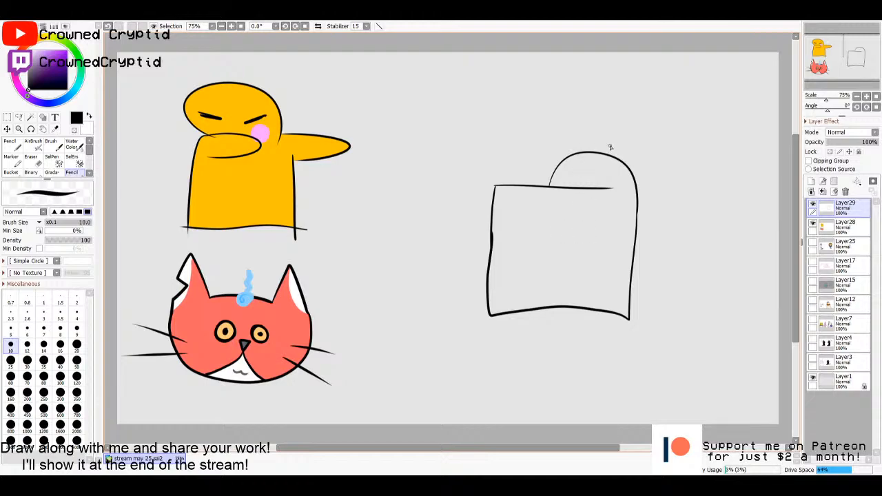
# - Draw a three-lobed tuft on the back of the character's head and undo the stray stroke at the body's bottom
pyautogui.moveTo(613, 158)
pyautogui.mouseDown()
pyautogui.moveTo(617, 147)
pyautogui.moveTo(638, 159)
pyautogui.moveTo(646, 172)
pyautogui.moveTo(634, 174)
pyautogui.mouseUp()
pyautogui.hotkey('ctrl', 'z')
pyautogui.moveTo(579, 307); pyautogui.dragTo(569, 284)
pyautogui.hotkey('ctrl', 'z')
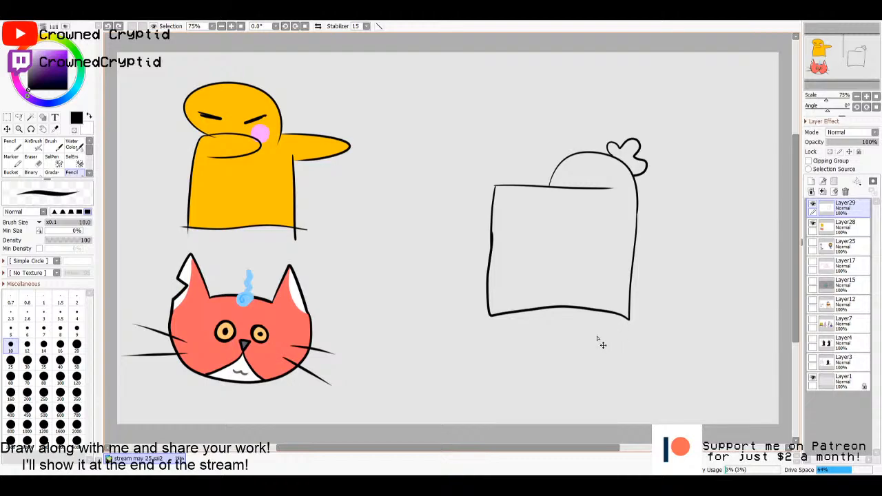
# - Shift the boxy character upward and draw two thin legs beneath it with rounded feet and curved shoe lines
pyautogui.moveTo(625, 352)
pyautogui.mouseDown()
pyautogui.moveTo(623, 333)
pyautogui.moveTo(591, 308)
pyautogui.mouseUp()
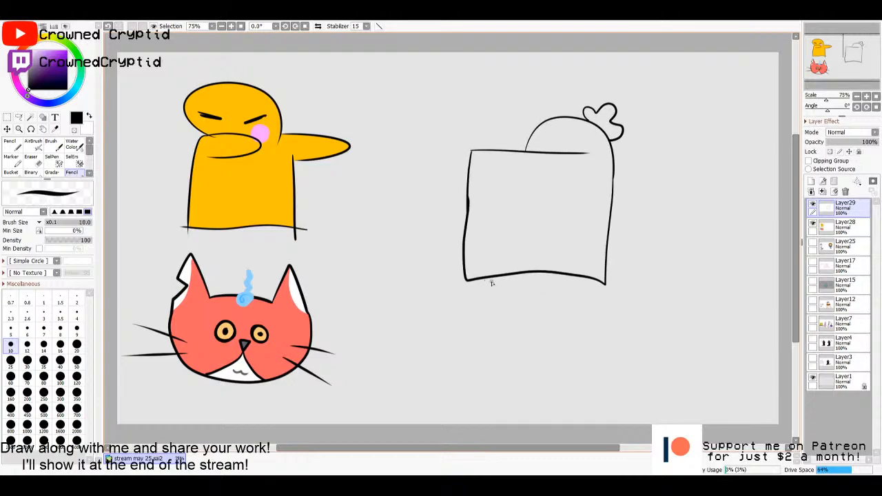
pyautogui.moveTo(487, 278)
pyautogui.mouseDown()
pyautogui.moveTo(500, 309)
pyautogui.moveTo(456, 326)
pyautogui.moveTo(481, 348)
pyautogui.moveTo(498, 307)
pyautogui.mouseUp()
pyautogui.moveTo(573, 276)
pyautogui.mouseDown()
pyautogui.moveTo(569, 310)
pyautogui.moveTo(587, 332)
pyautogui.moveTo(558, 338)
pyautogui.moveTo(550, 318)
pyautogui.moveTo(565, 276)
pyautogui.mouseUp()
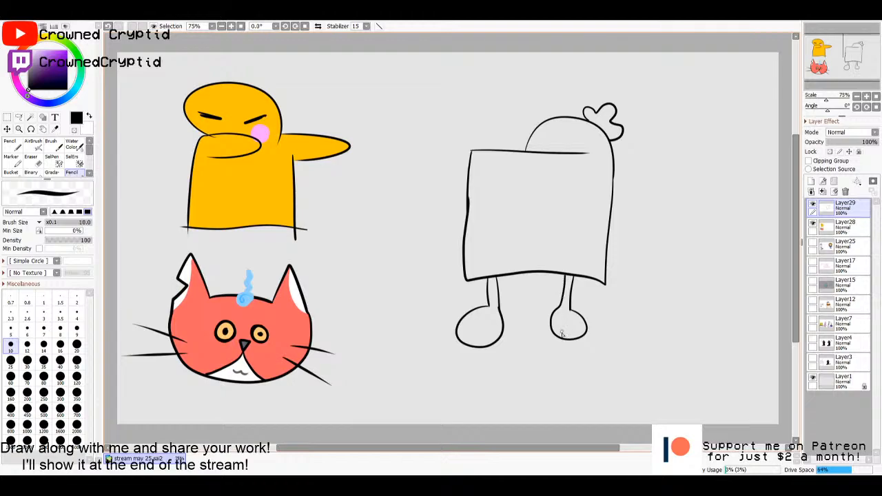
pyautogui.moveTo(474, 314); pyautogui.dragTo(498, 326)
pyautogui.moveTo(572, 327); pyautogui.dragTo(557, 311)
# - Draw a wavy line across the upper body and two dot eyes on the head, undoing the extra strokes
pyautogui.moveTo(614, 182)
pyautogui.mouseDown()
pyautogui.moveTo(572, 187)
pyautogui.moveTo(470, 178)
pyautogui.mouseUp()
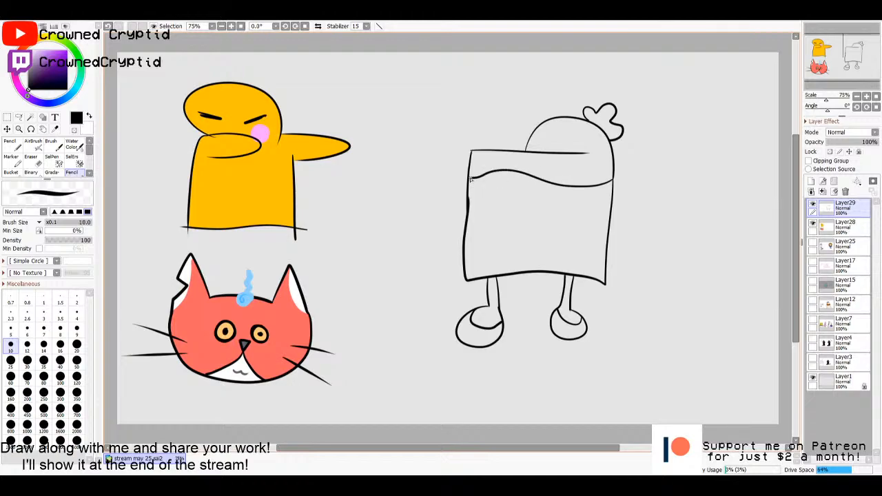
pyautogui.click(539, 142)
pyautogui.click(564, 143)
pyautogui.moveTo(574, 137)
pyautogui.mouseDown()
pyautogui.moveTo(539, 135)
pyautogui.moveTo(580, 127)
pyautogui.mouseUp()
pyautogui.hotkey('ctrl', 'z')
pyautogui.hotkey('ctrl', 'z')
# - Add a layer beneath the line art and select the enclosed areas of the character's head and both legs
pyautogui.click(825, 227)
pyautogui.click(811, 180)
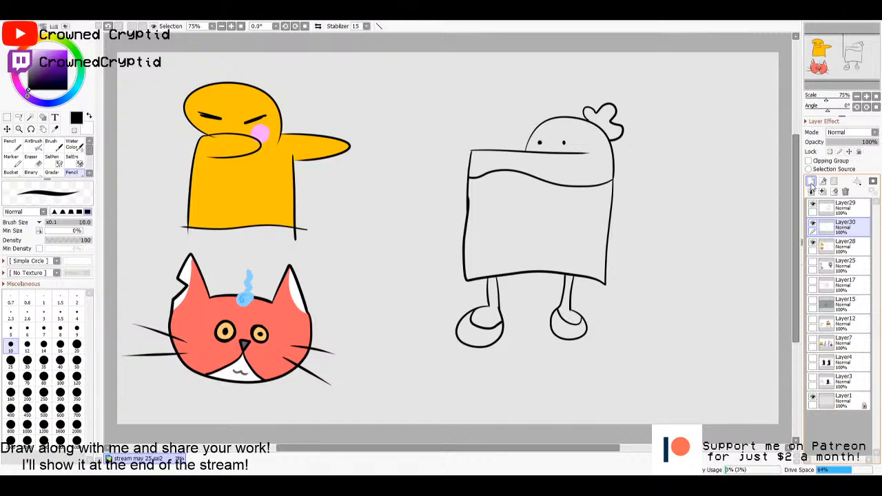
pyautogui.click(825, 210)
pyautogui.press('w')
pyautogui.click(585, 182)
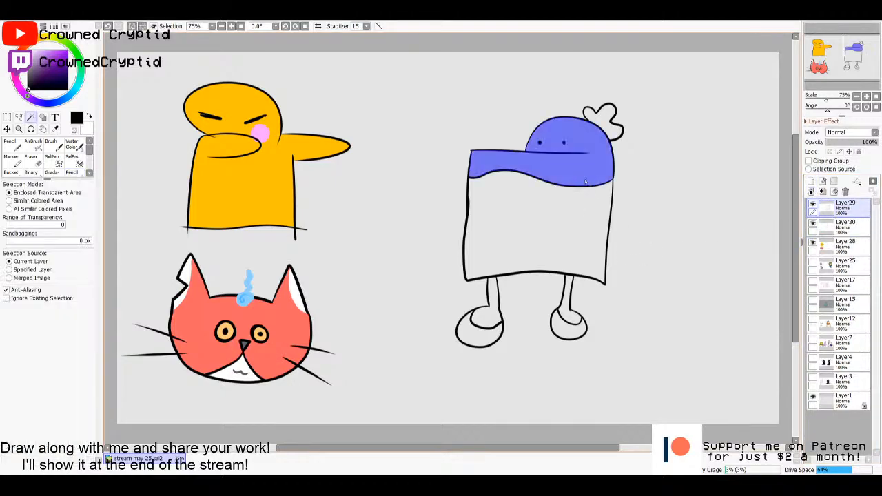
pyautogui.click(568, 303)
pyautogui.click(492, 315)
pyautogui.click(842, 228)
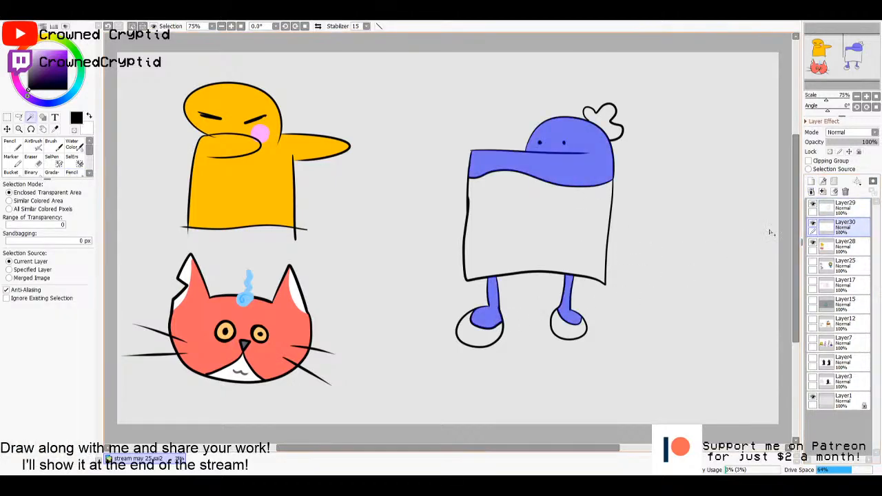
# - Fill the selected head and leg areas with white and deselect
pyautogui.press('g')
pyautogui.moveTo(33, 55); pyautogui.dragTo(6, 48)
pyautogui.click(655, 292)
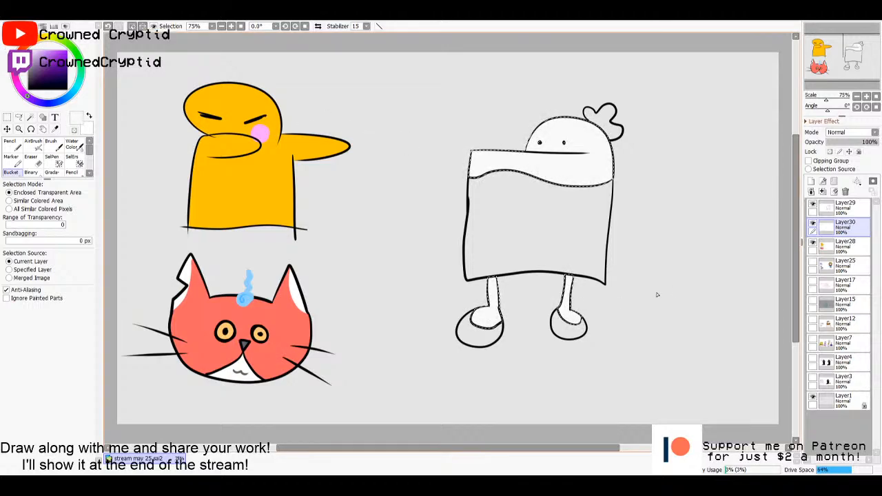
pyautogui.press('m')
pyautogui.hotkey('ctrl', 'd')
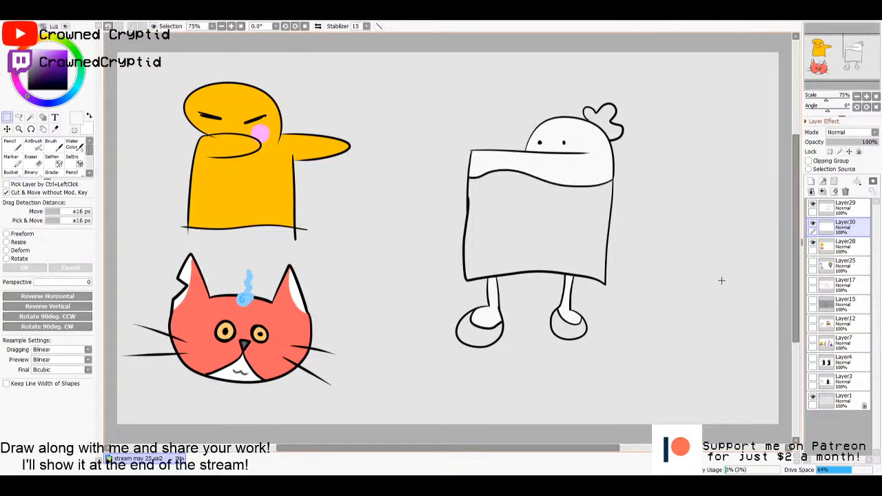
# - Select the enclosed lower body area using the line art layer, and make the colour layer beneath it active
pyautogui.click(837, 214)
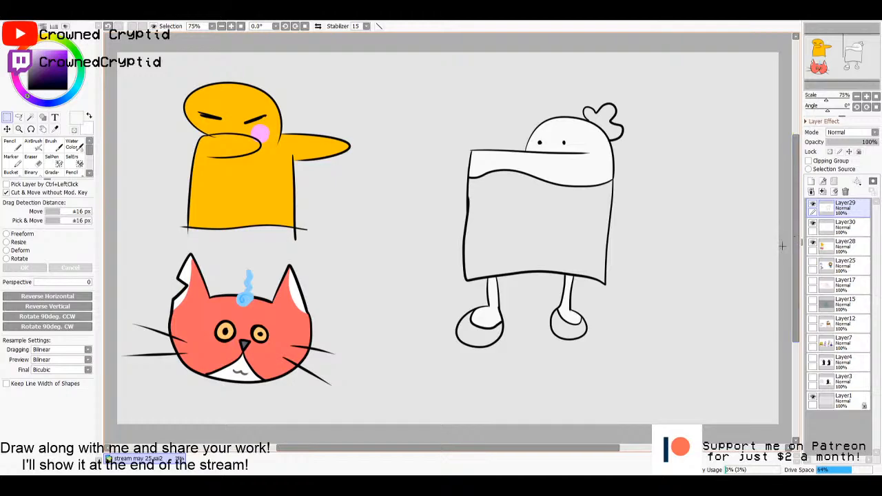
pyautogui.press('w')
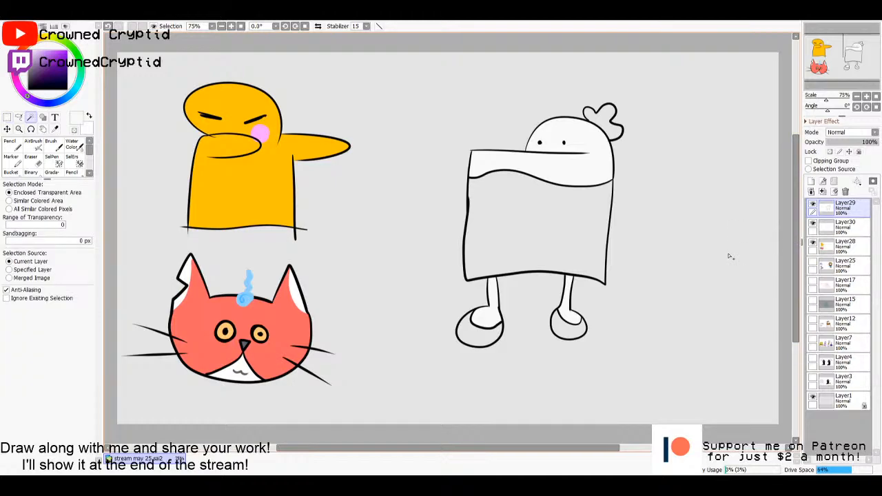
pyautogui.press('m')
pyautogui.press('w')
pyautogui.click(603, 260)
pyautogui.click(841, 226)
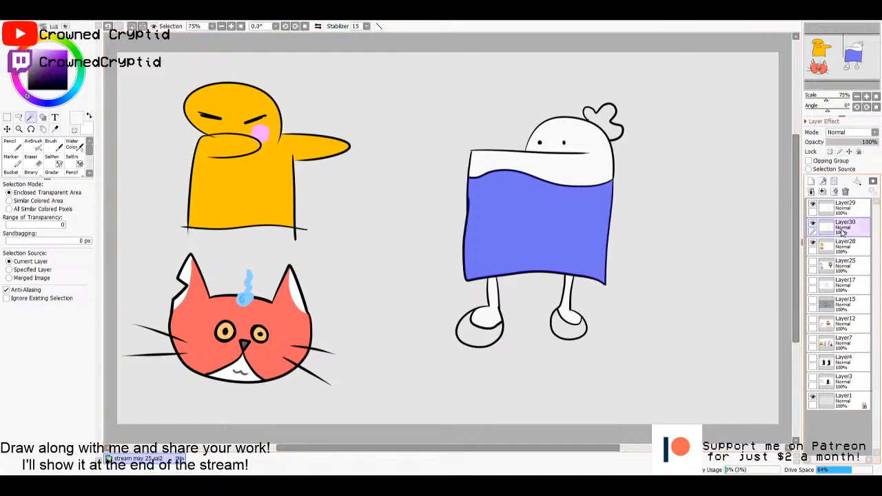
# - Fill the selected lower body with deep blue, replacing the light blue trial fill, and deselect
pyautogui.press('g')
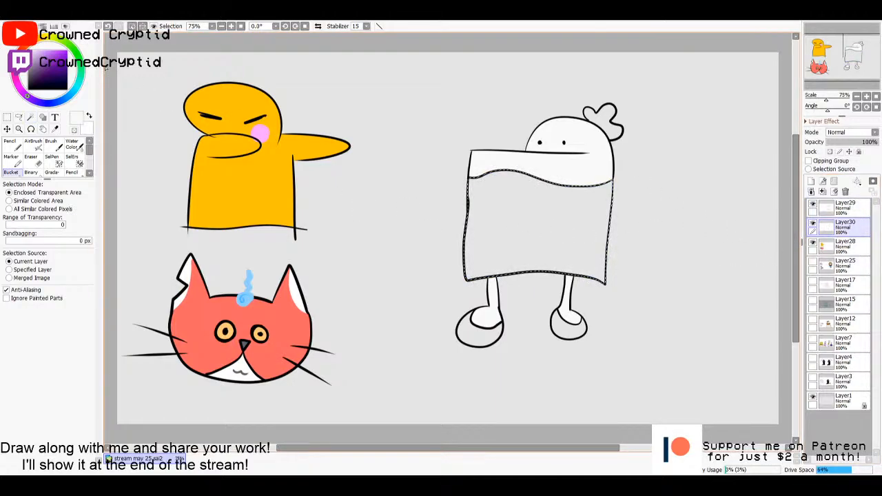
pyautogui.click(72, 92)
pyautogui.moveTo(54, 60); pyautogui.dragTo(44, 51)
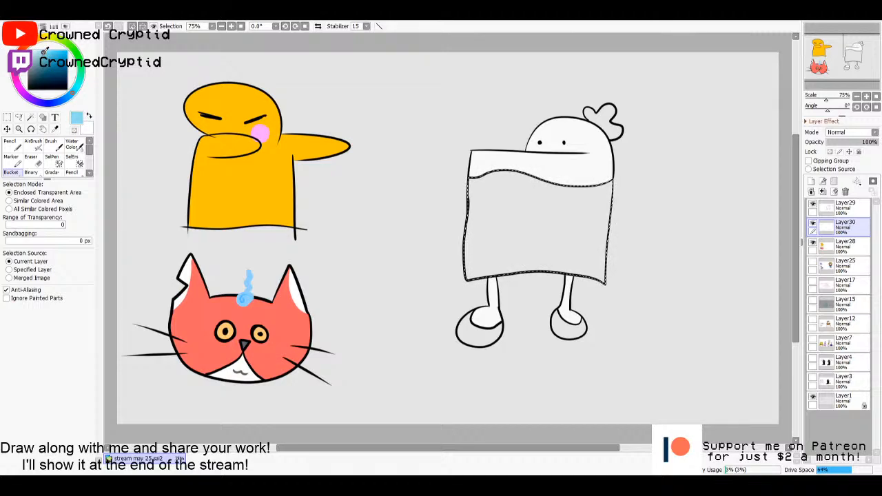
pyautogui.click(523, 223)
pyautogui.moveTo(55, 58); pyautogui.dragTo(60, 60)
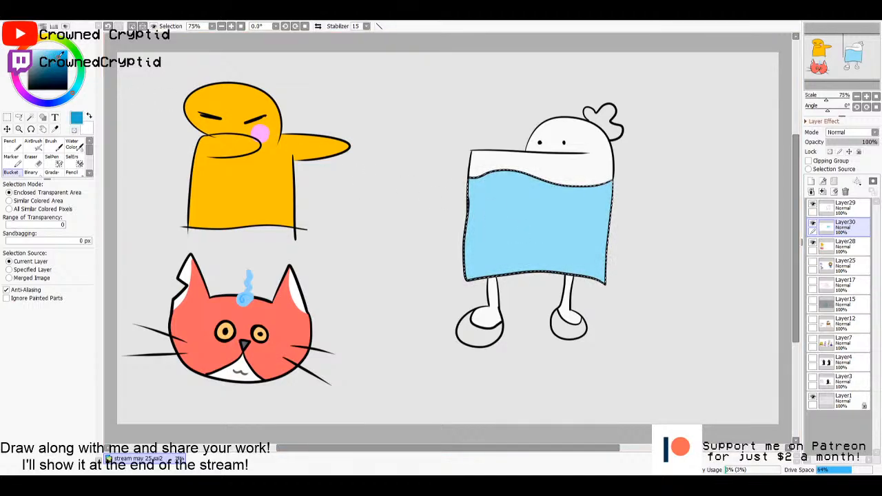
pyautogui.click(63, 99)
pyautogui.click(508, 199)
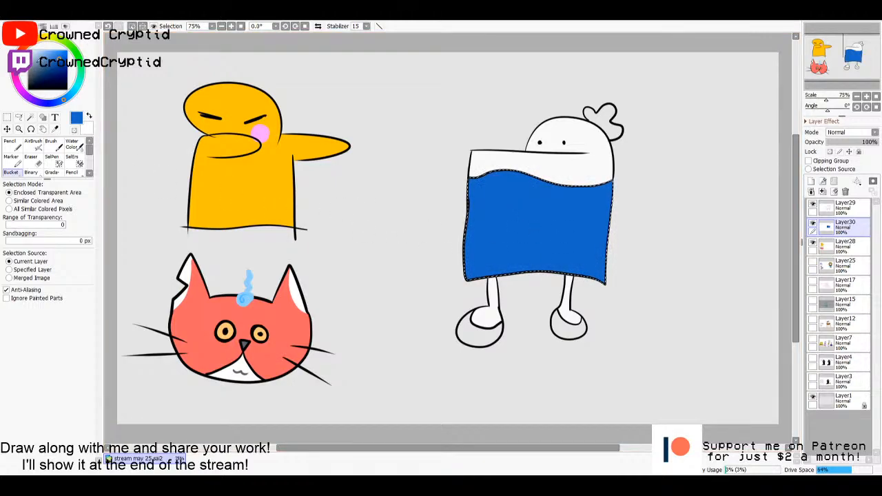
pyautogui.press('n')
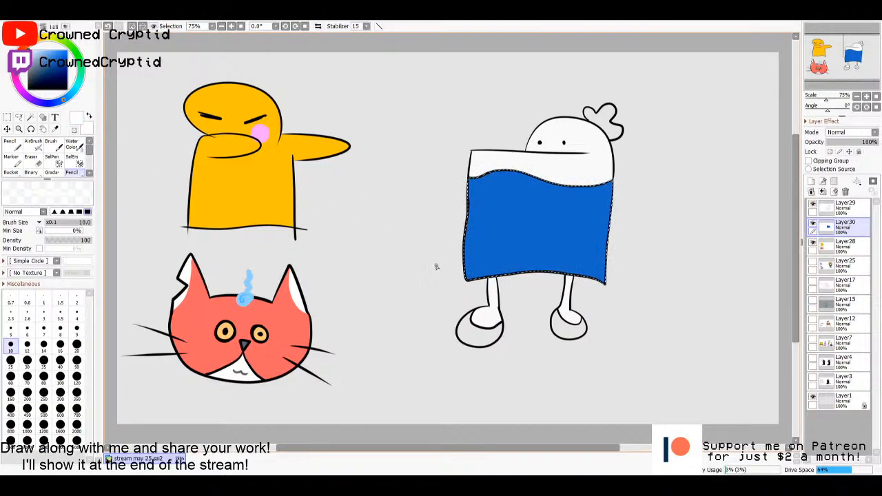
pyautogui.click(76, 344)
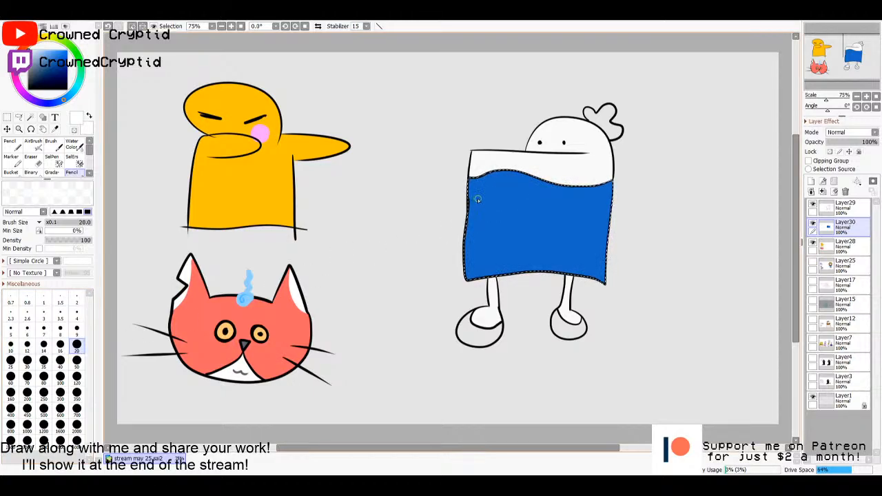
pyautogui.hotkey('ctrl', 'd')
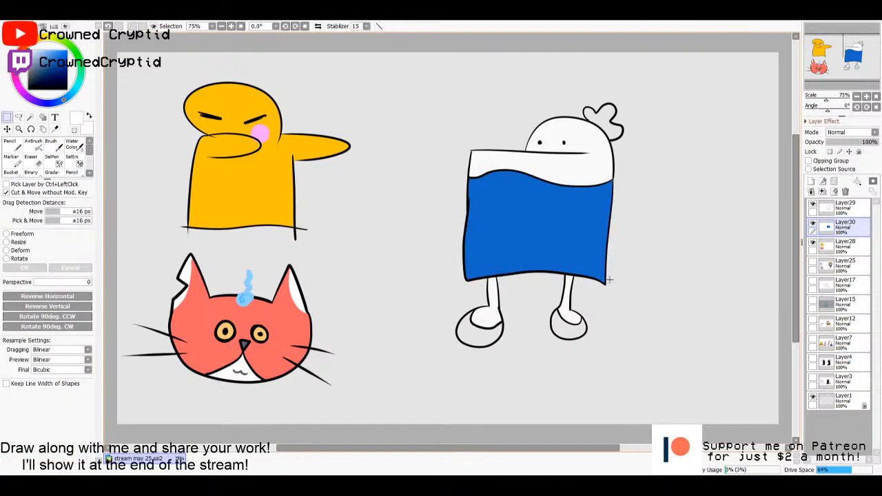
# - Activate the Text tool and choose the Cooper Black font
pyautogui.click(54, 117)
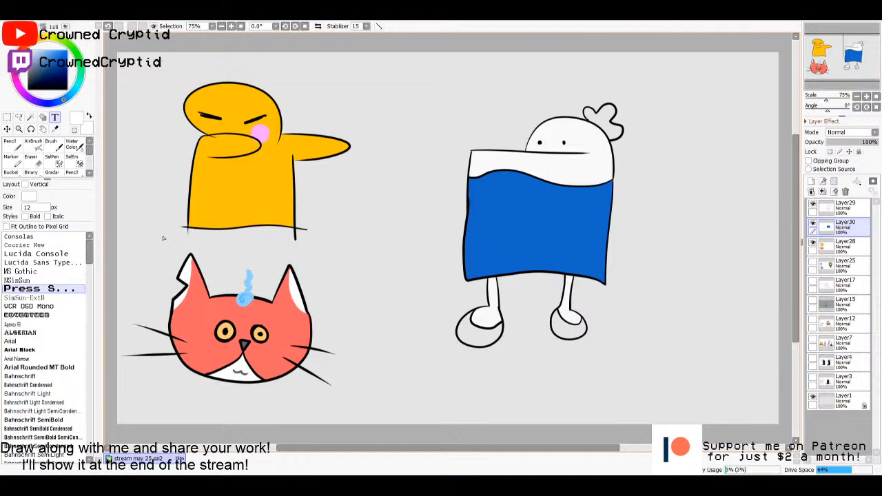
pyautogui.scroll(-6, 34, 337)
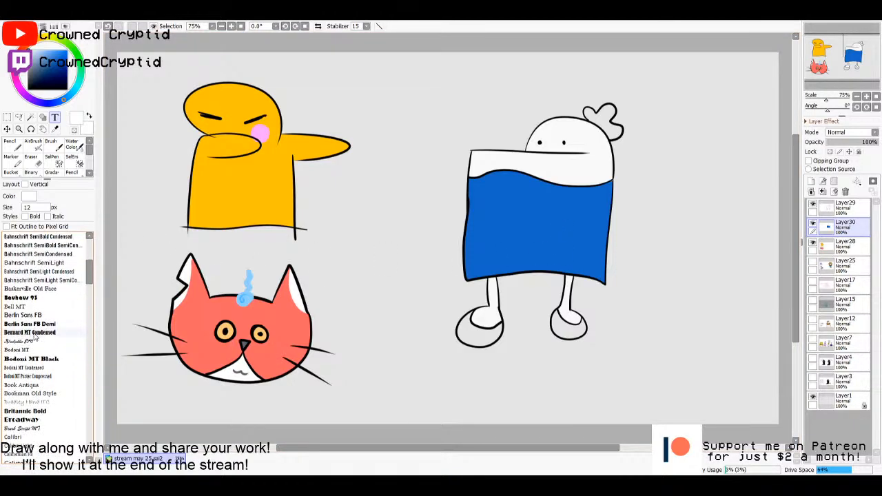
pyautogui.scroll(-3, 35, 337)
pyautogui.scroll(-2, 37, 348)
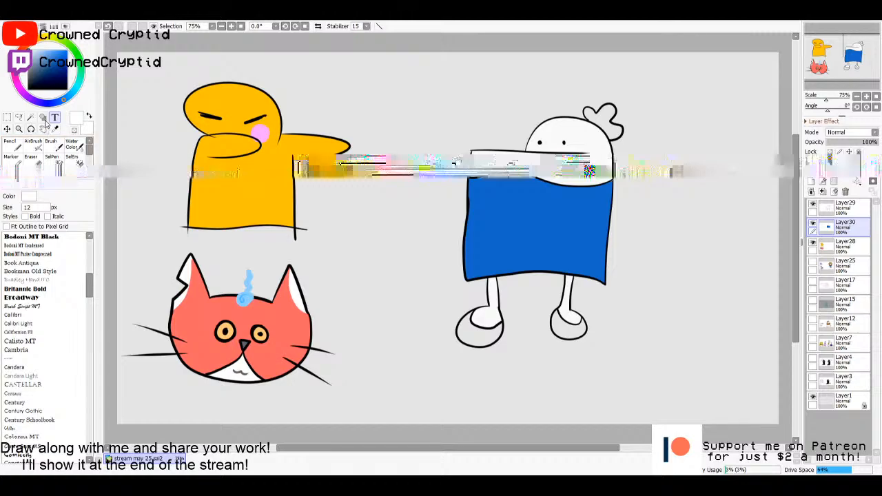
pyautogui.scroll(-5, 55, 331)
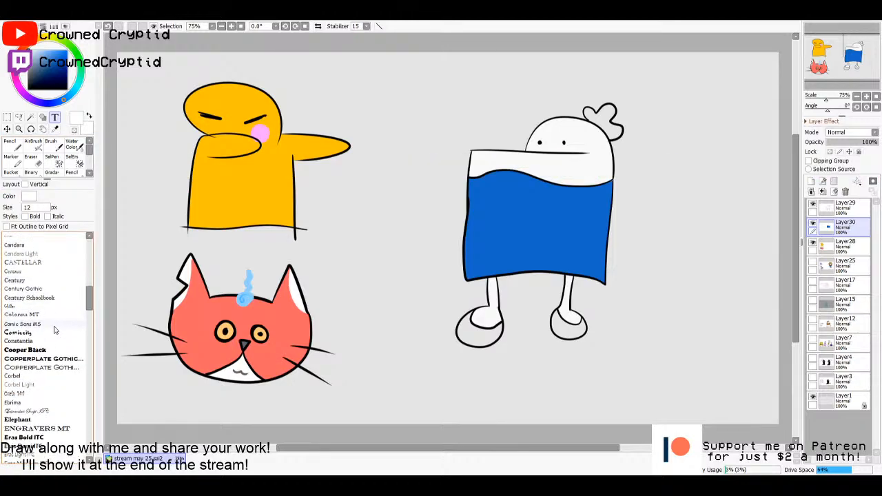
pyautogui.scroll(-2, 30, 355)
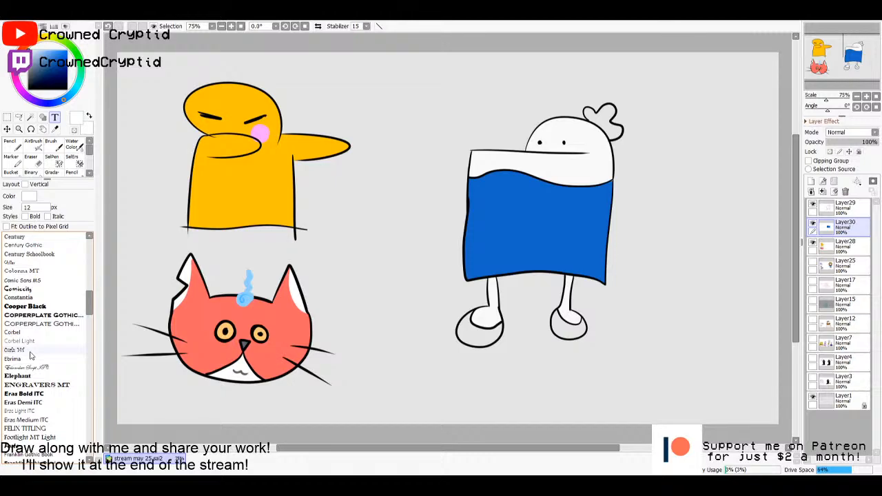
pyautogui.scroll(-1, 30, 355)
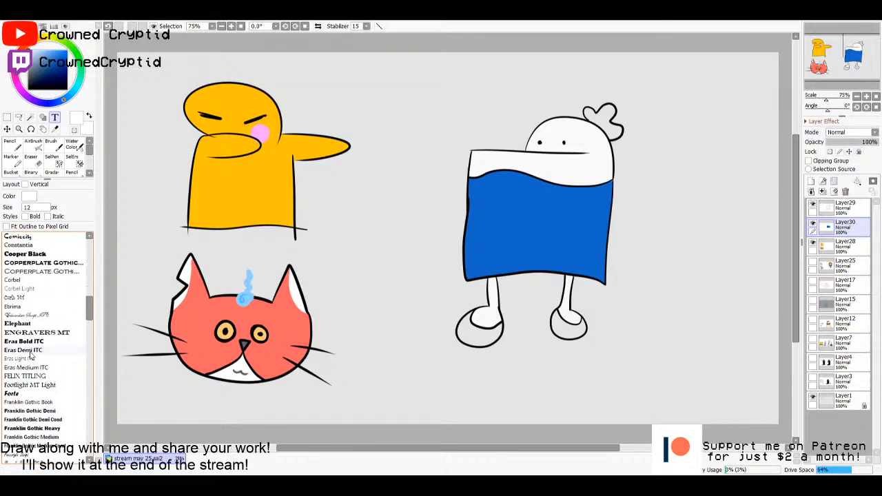
pyautogui.scroll(-1, 29, 355)
pyautogui.scroll(-1, 50, 309)
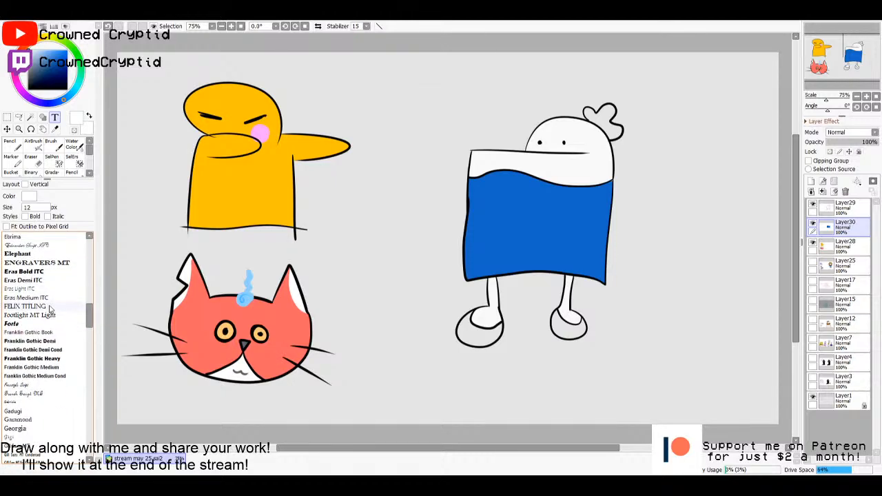
pyautogui.scroll(-5, 50, 309)
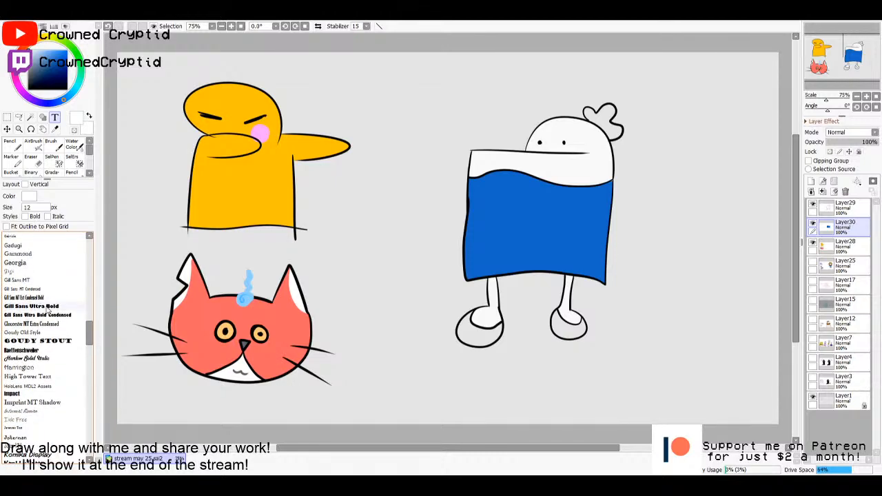
pyautogui.scroll(-3, 48, 310)
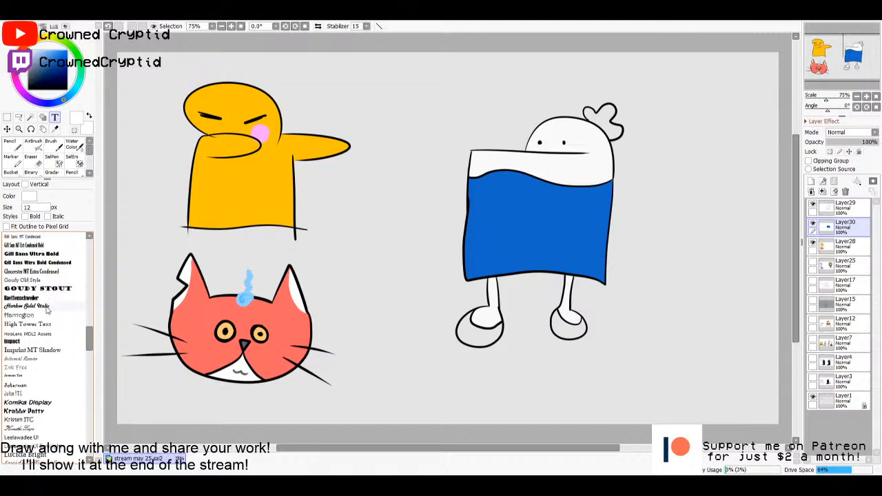
pyautogui.scroll(-1, 50, 377)
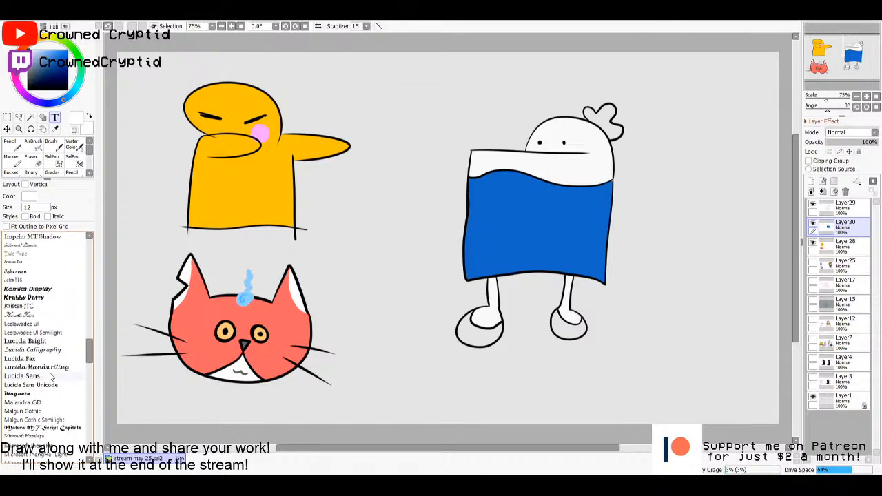
pyautogui.scroll(-2, 50, 376)
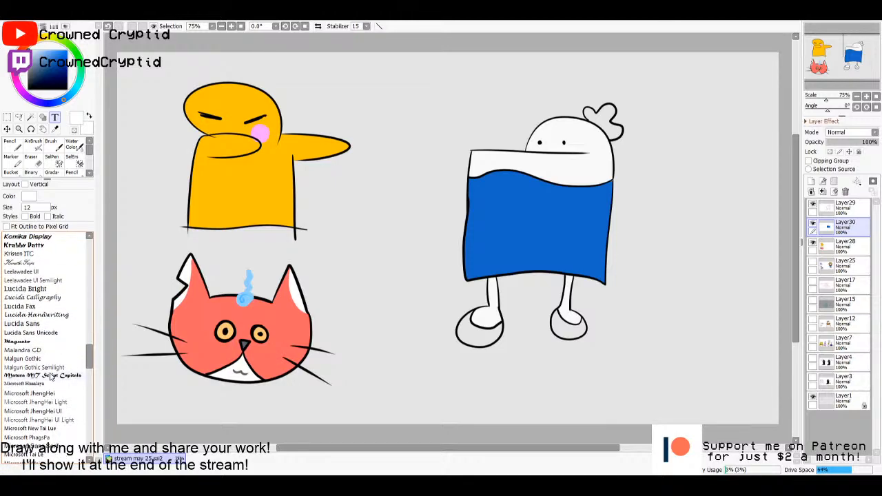
pyautogui.scroll(-6, 49, 376)
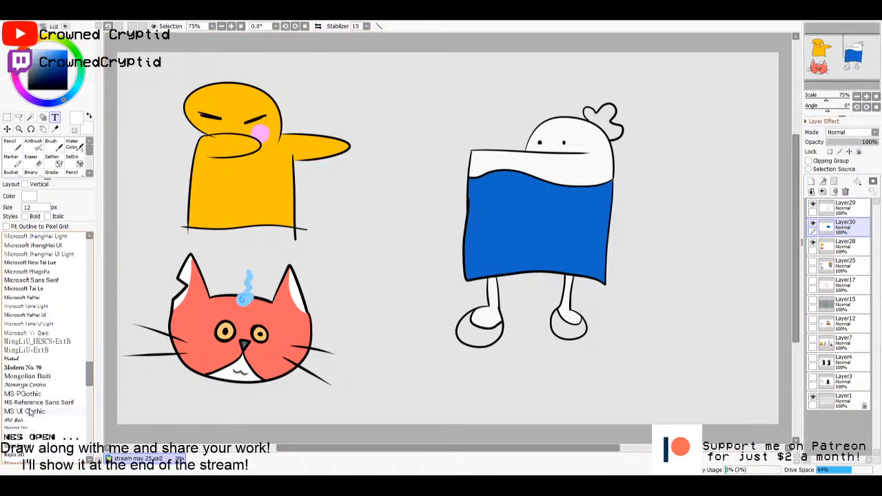
pyautogui.scroll(5, 26, 372)
pyautogui.scroll(20, 26, 372)
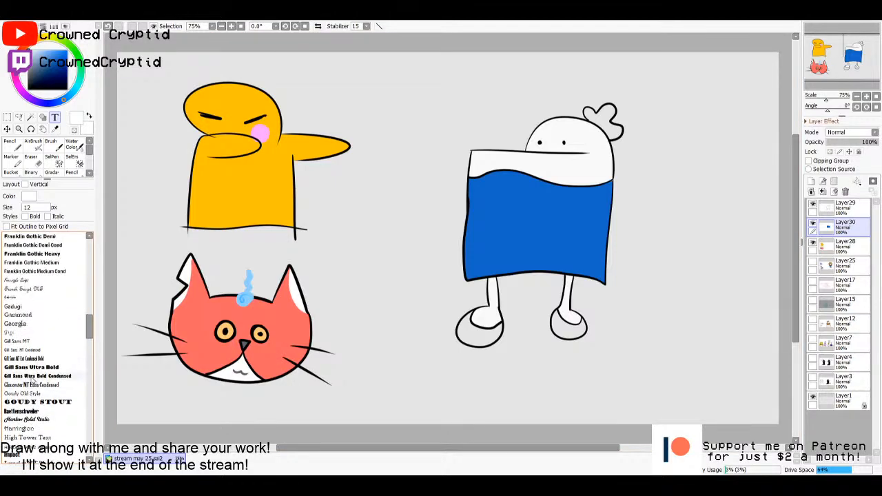
pyautogui.scroll(5, 33, 376)
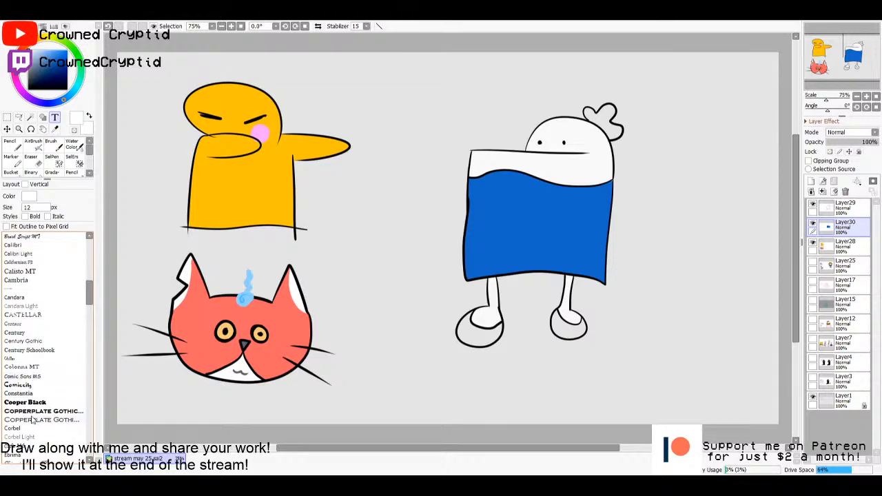
pyautogui.click(28, 402)
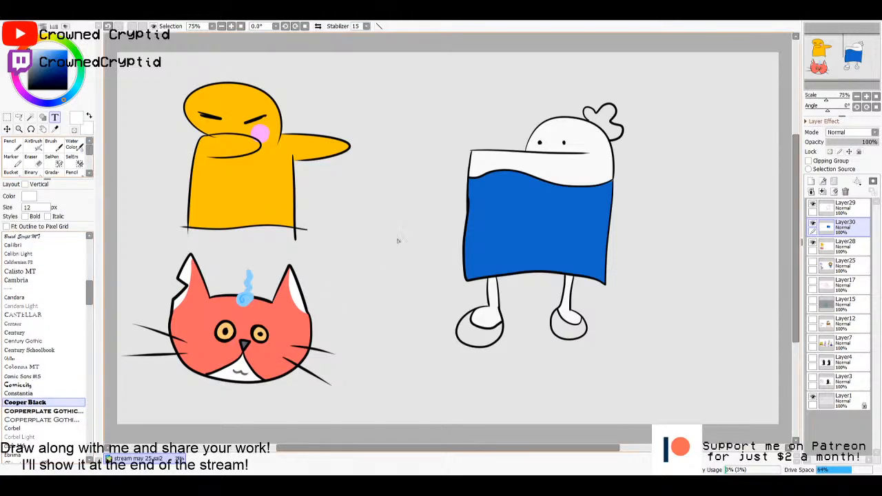
# - Add the white text "homsar" over the blue character at a size of 200 px
pyautogui.click(424, 233)
pyautogui.write('test')
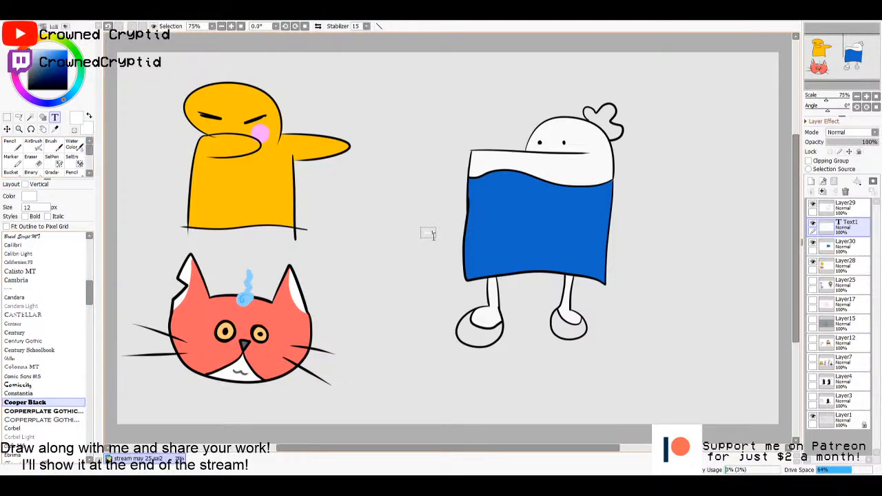
pyautogui.hotkey('ctrl', 'a')
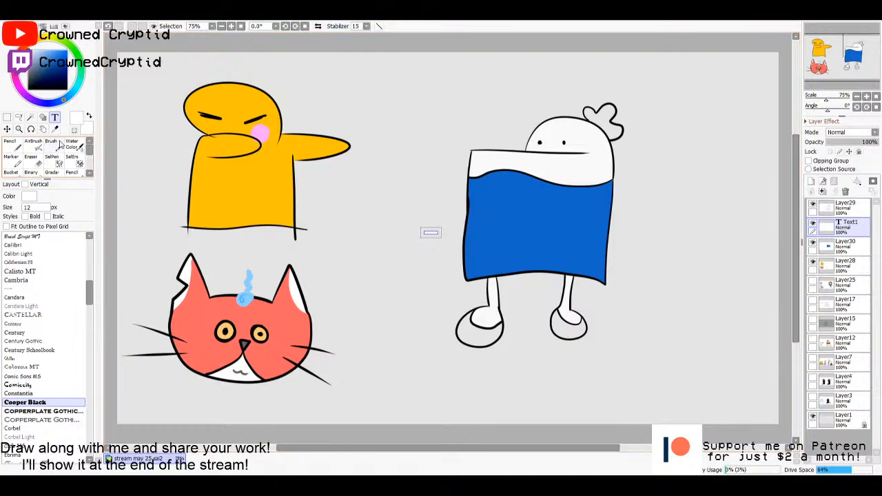
pyautogui.moveTo(43, 206); pyautogui.dragTo(22, 208)
pyautogui.write('200')
pyautogui.press('Return')
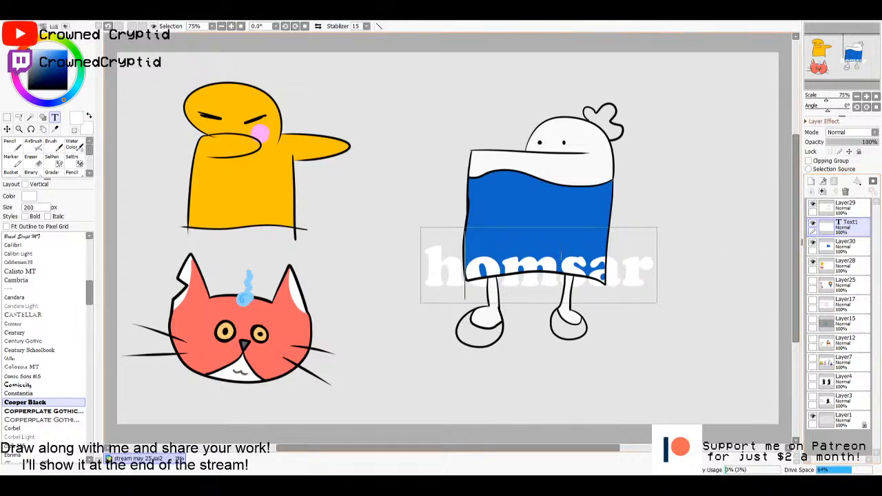
# - Add a layer beneath the text layer and merge the text down into it
pyautogui.click(821, 247)
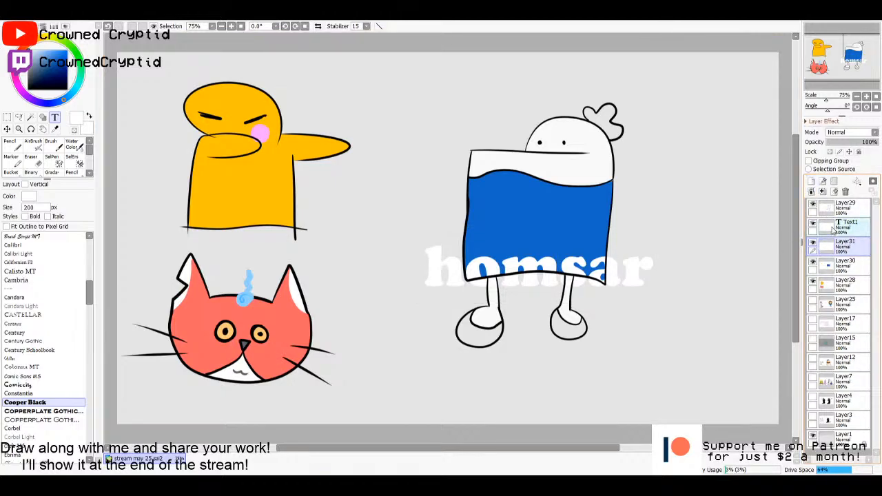
pyautogui.click(823, 192)
pyautogui.click(825, 194)
pyautogui.press('m')
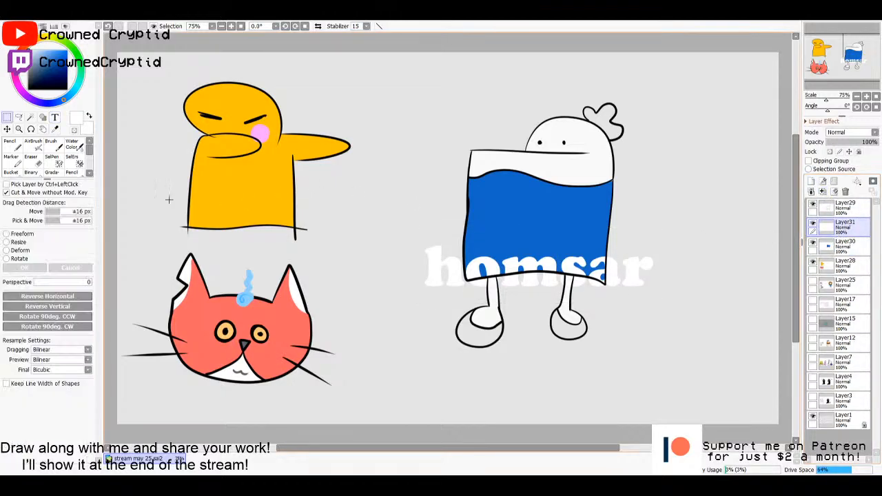
pyautogui.click(21, 234)
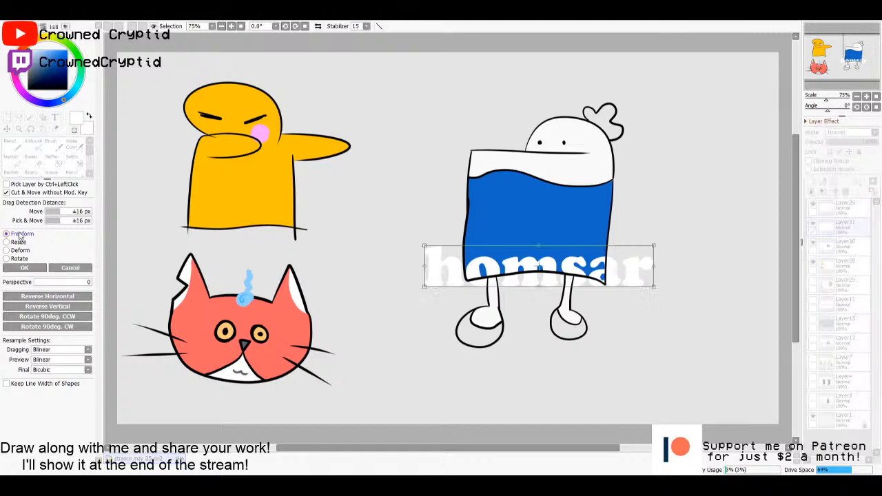
pyautogui.moveTo(653, 286); pyautogui.dragTo(508, 270)
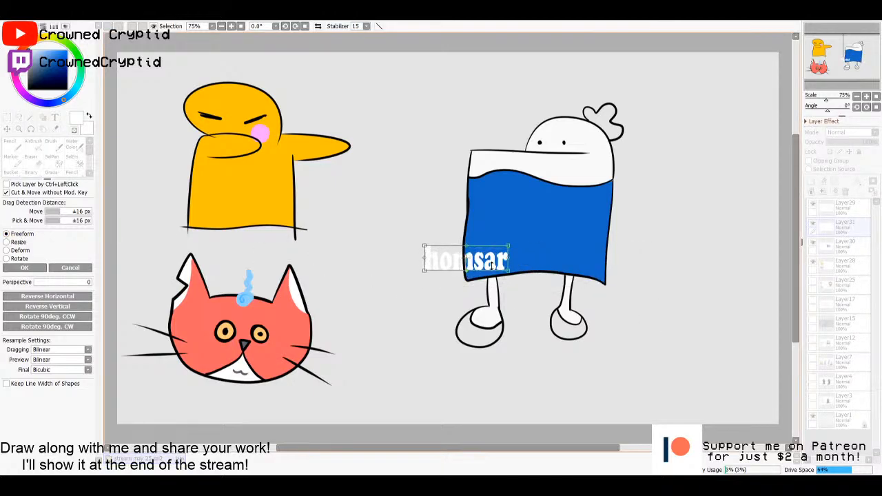
pyautogui.click(71, 267)
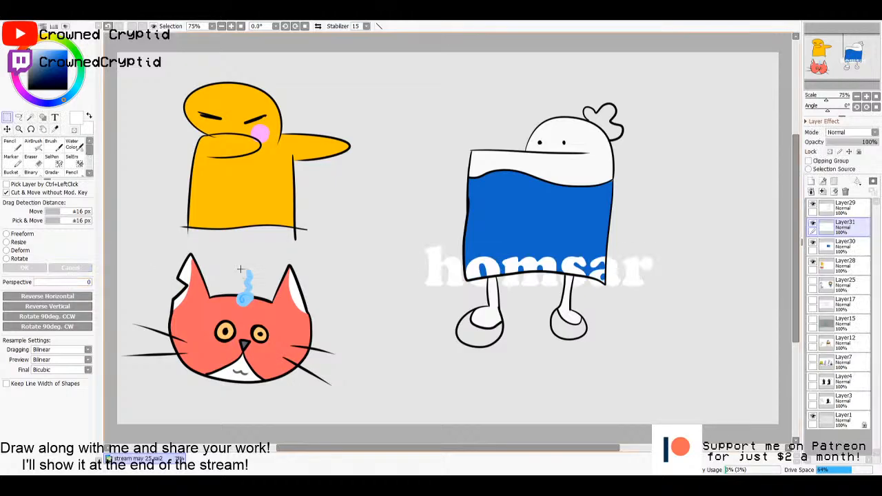
# - Shrink the "homsar" lettering and place it near the top of the blue body, then merge the line-art layer down into the text layer
pyautogui.hotkey('ctrl', 't')
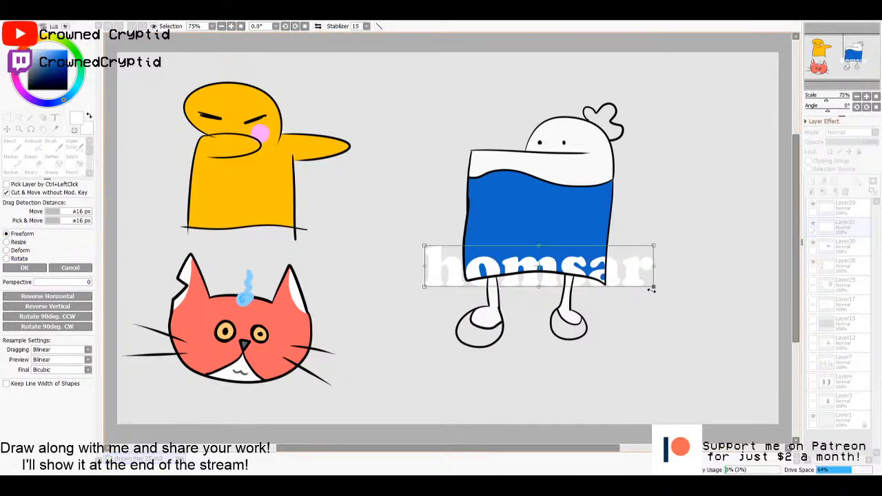
pyautogui.moveTo(651, 288); pyautogui.dragTo(540, 200)
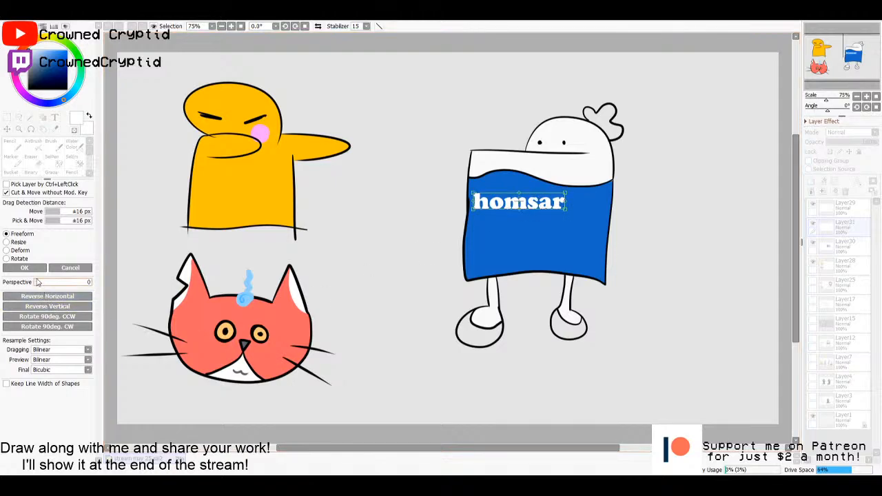
pyautogui.press('Return')
pyautogui.click(851, 213)
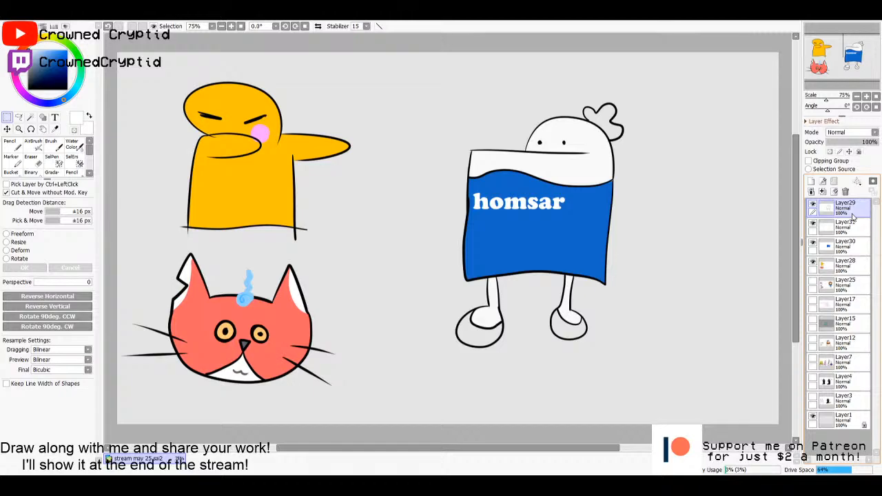
pyautogui.click(822, 191)
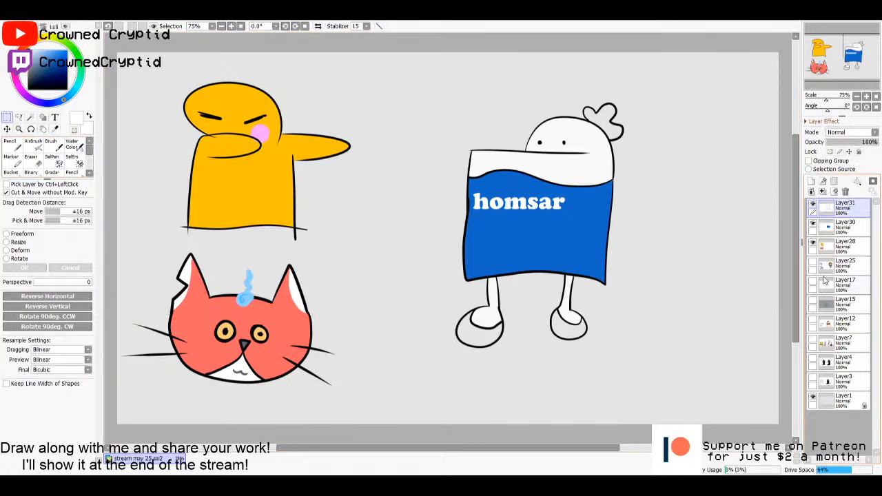
pyautogui.click(835, 230)
pyautogui.click(832, 251)
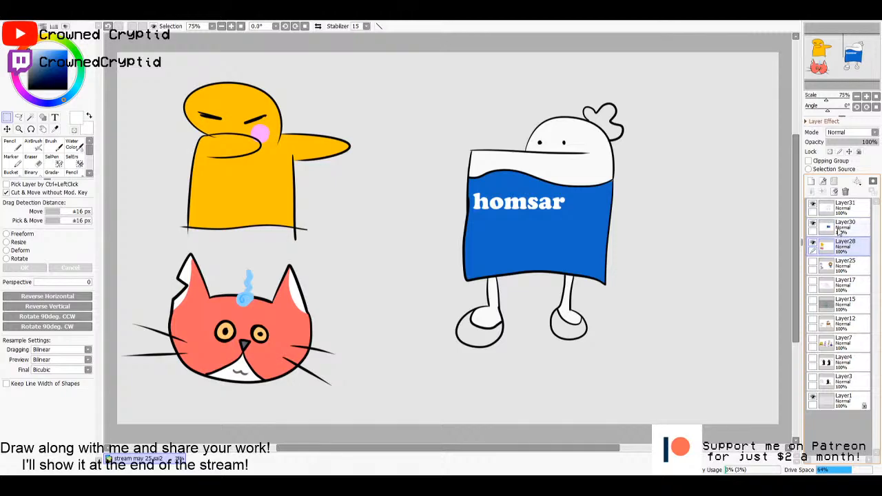
pyautogui.click(839, 231)
pyautogui.click(841, 212)
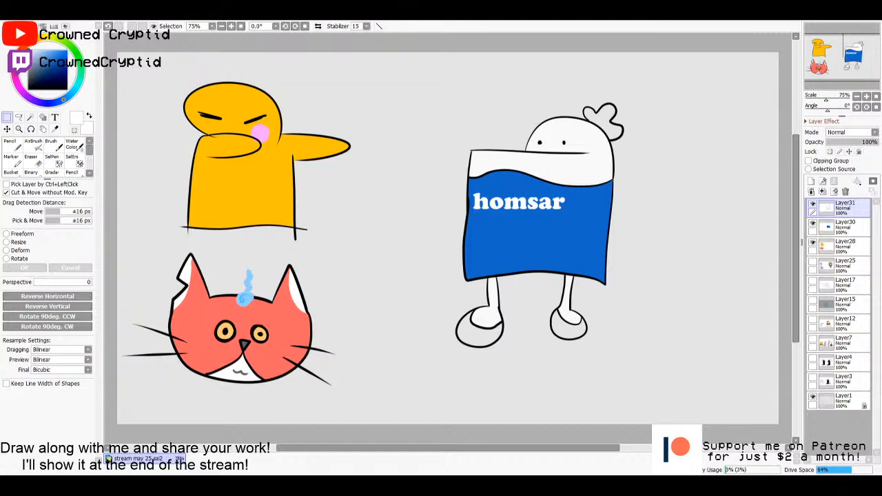
pyautogui.click(845, 227)
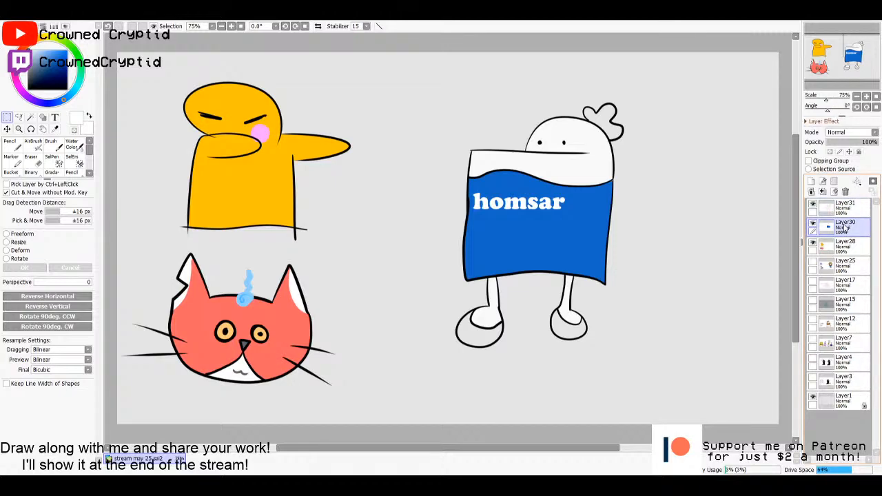
pyautogui.click(851, 214)
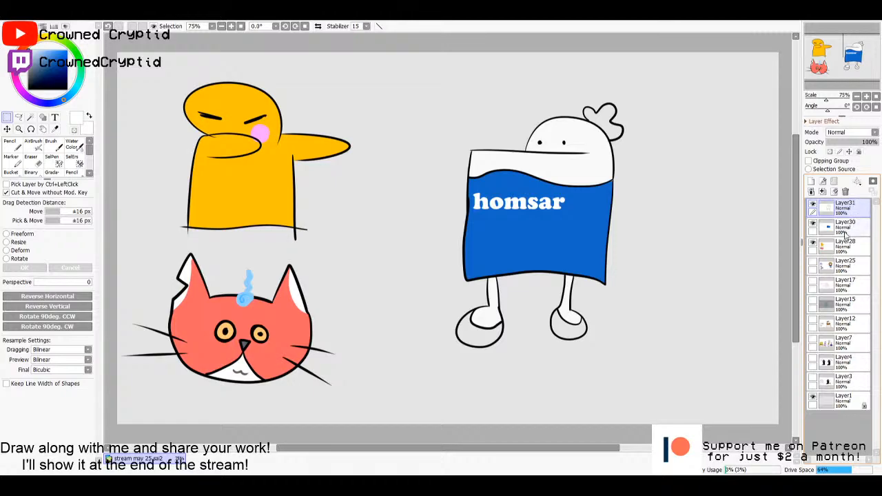
pyautogui.click(846, 235)
# - Select both shoes and the hair tuft from the homsar line art and fill them with golden yellow on the colour layer
pyautogui.click(843, 209)
pyautogui.press('w')
pyautogui.click(563, 334)
pyautogui.click(488, 335)
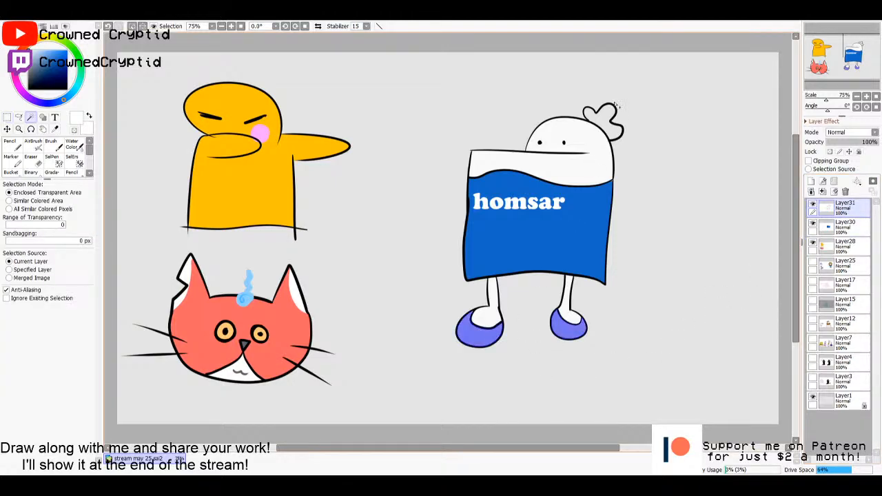
pyautogui.click(604, 122)
pyautogui.click(844, 235)
pyautogui.press('g')
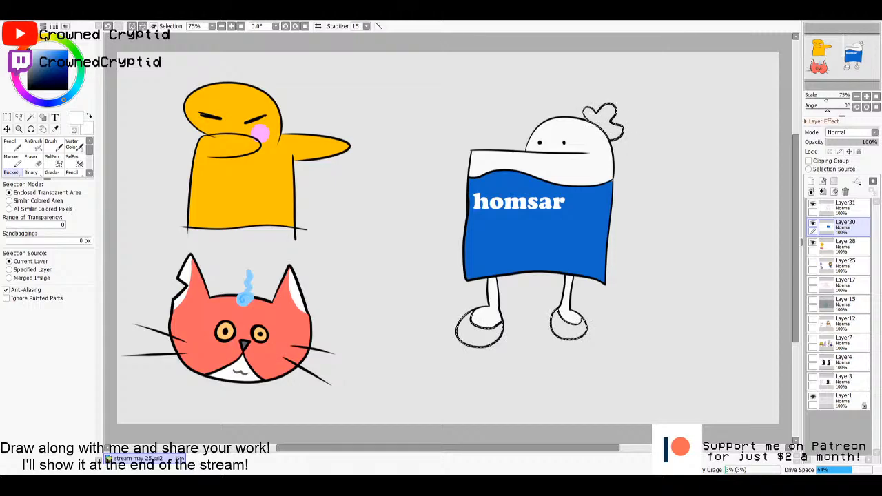
pyautogui.moveTo(45, 38); pyautogui.dragTo(57, 51)
pyautogui.click(45, 56)
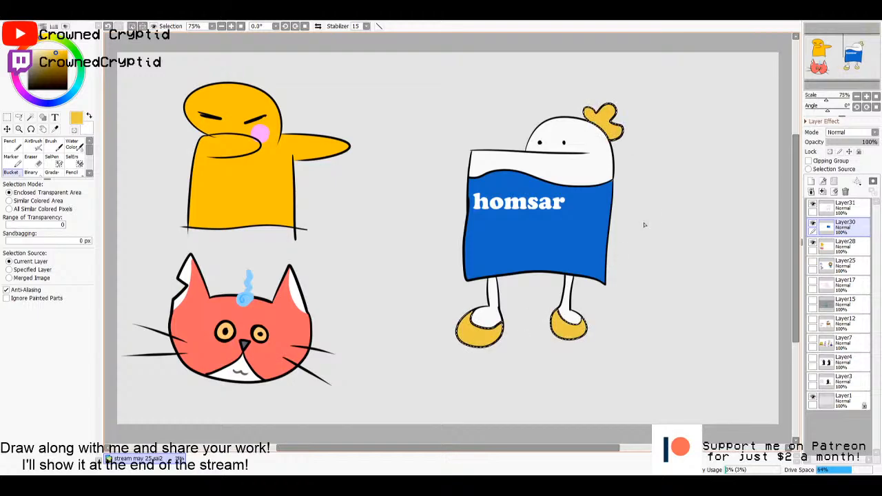
# - Shade the base of the yellow hair tuft with darker gold using the Pencil at size 35, and deselect
pyautogui.press('n')
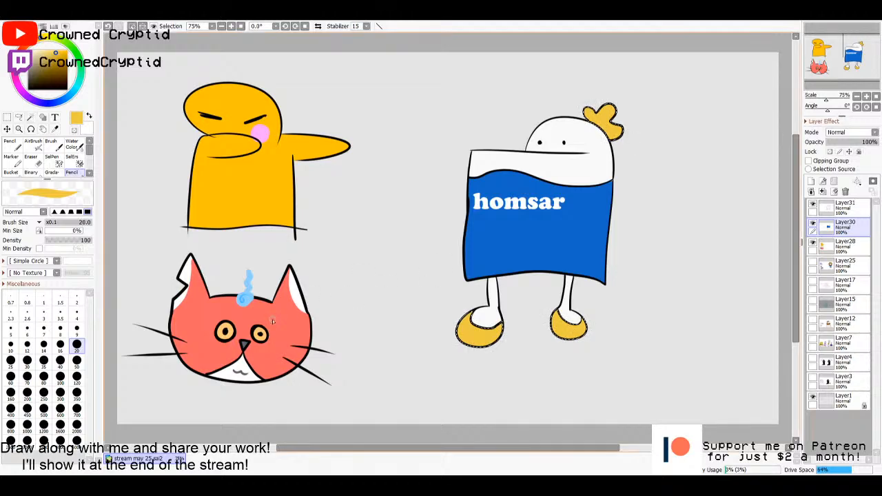
pyautogui.press(']')
pyautogui.press(']')
pyautogui.press(']')
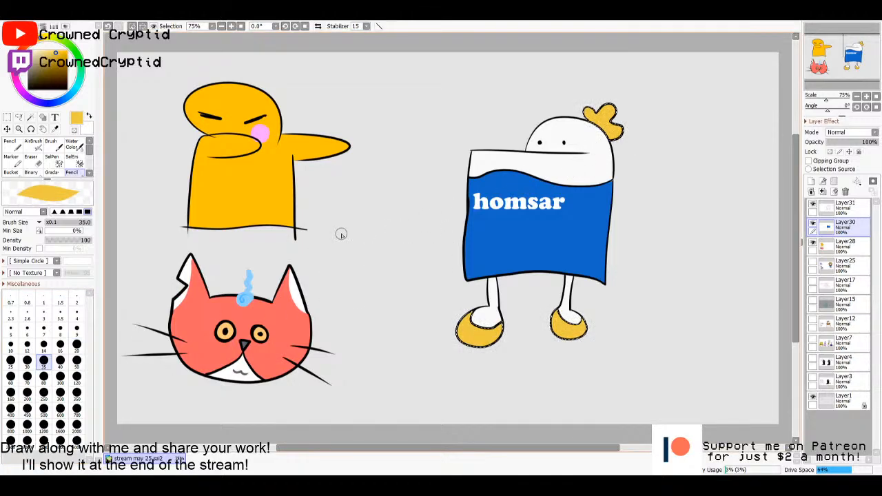
pyautogui.click(58, 59)
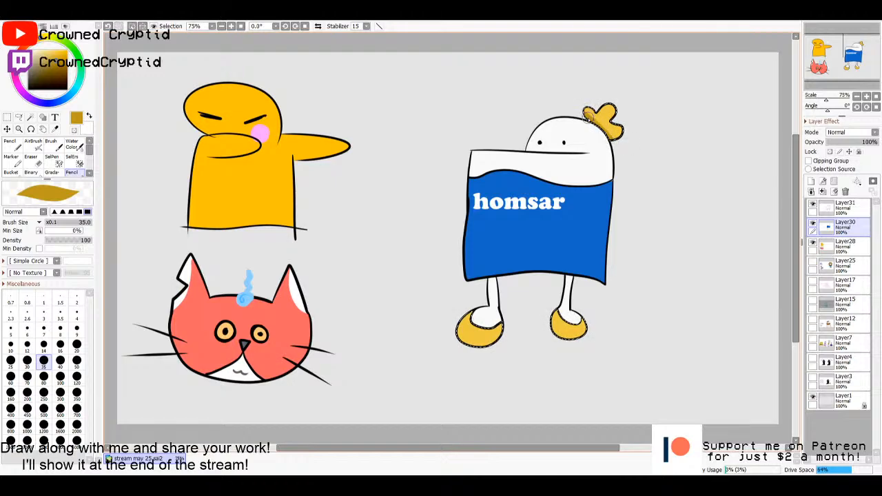
pyautogui.press('m')
pyautogui.click(665, 163)
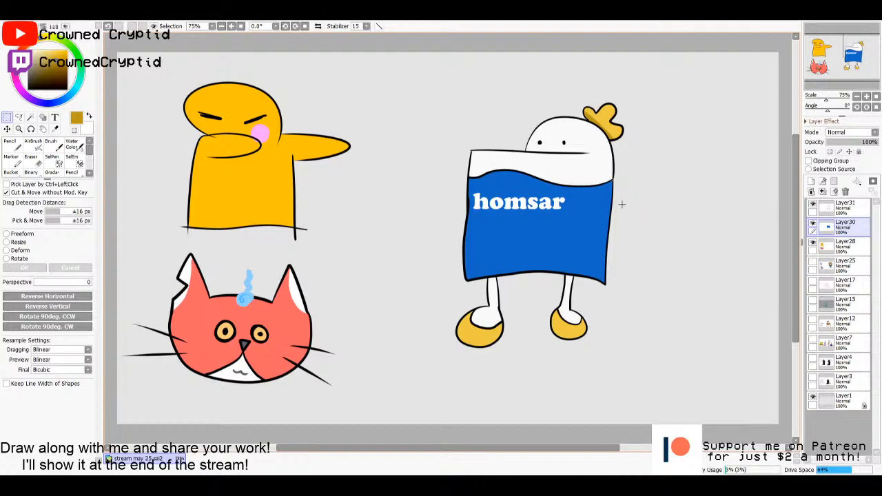
# - Select the white head and upper body area of the homsar character from its line-art layer
pyautogui.click(832, 215)
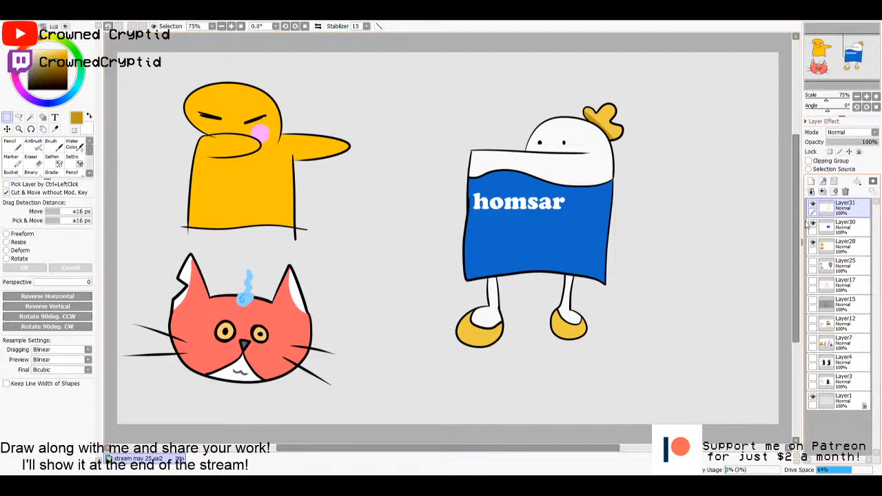
pyautogui.click(840, 231)
pyautogui.click(844, 207)
pyautogui.press('w')
pyautogui.click(595, 179)
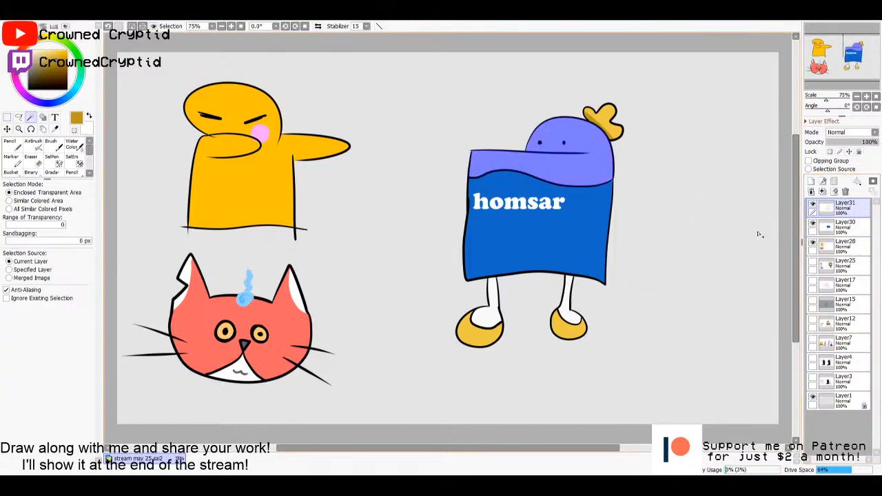
# - Shade the back edge of the white head with light grey on the colour layer using the Pencil at size 50, and deselect
pyautogui.click(840, 225)
pyautogui.press('n')
pyautogui.press('i')
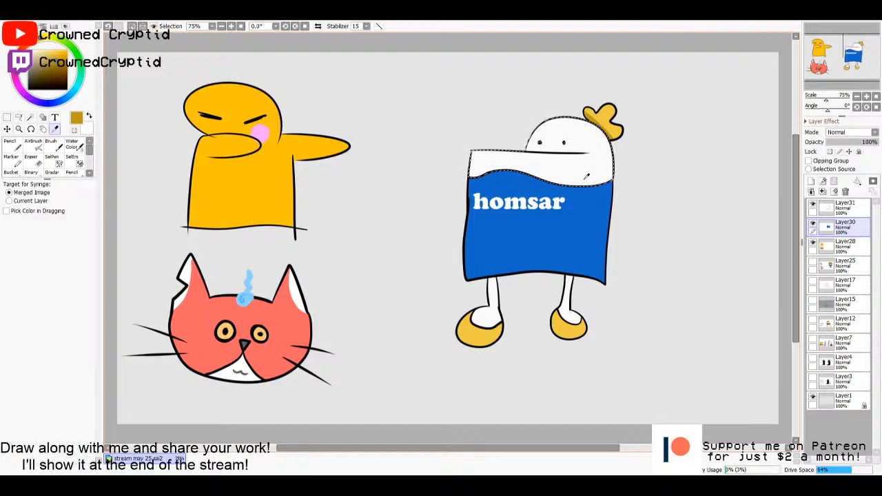
pyautogui.click(586, 179)
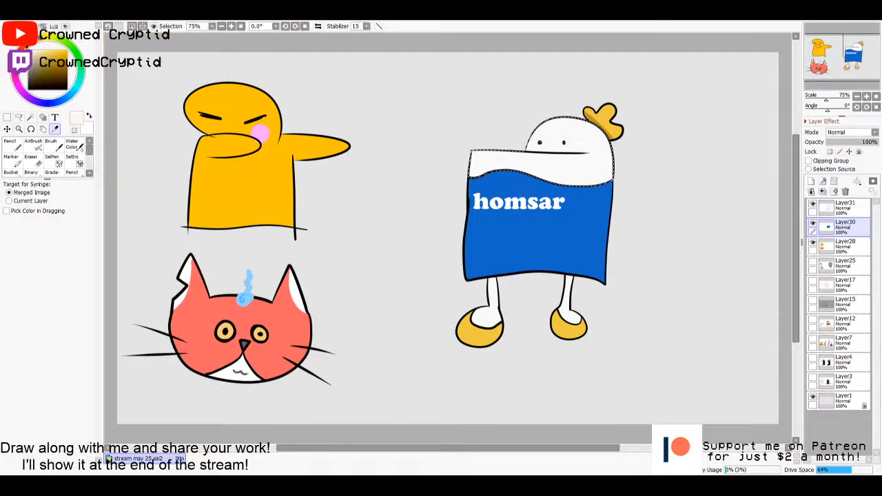
pyautogui.press('n')
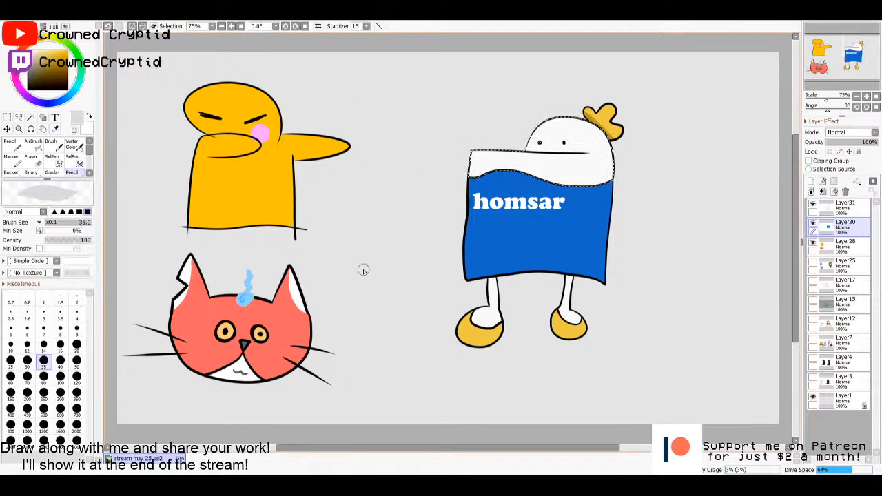
pyautogui.press(']')
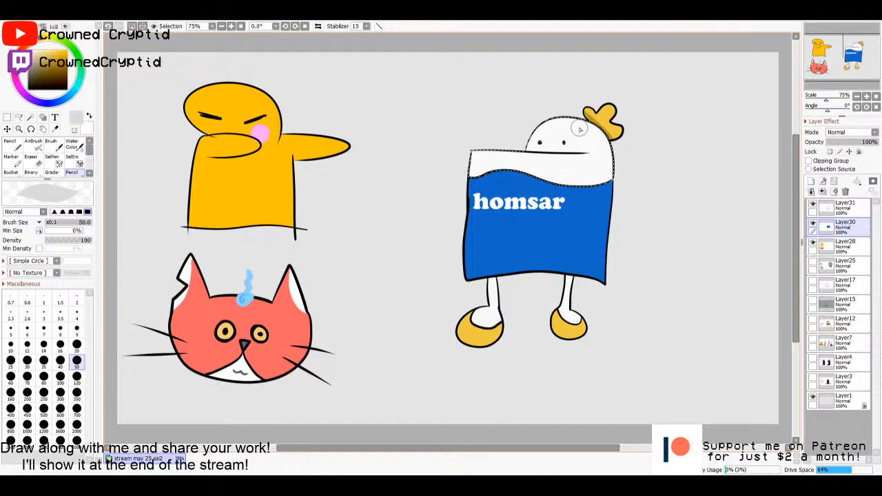
pyautogui.moveTo(597, 134); pyautogui.dragTo(610, 201)
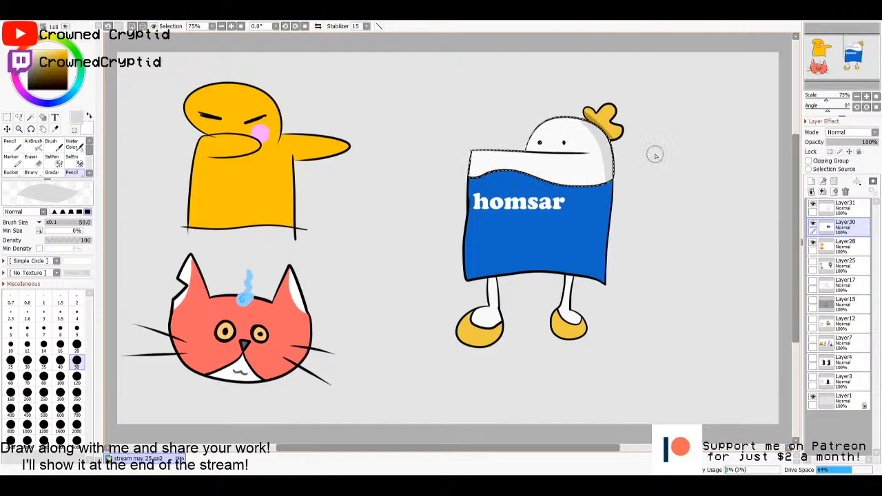
pyautogui.press('m')
pyautogui.hotkey('ctrl', 'd')
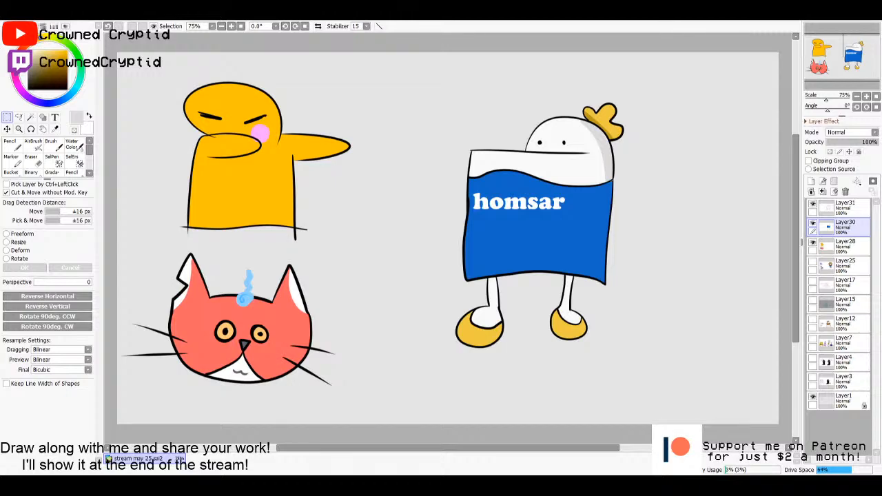
# - Copy the whole unnamed.png reference image into the stream drawing and place it between the yellow and blue characters
pyautogui.hotkey('ctrl', 'a')
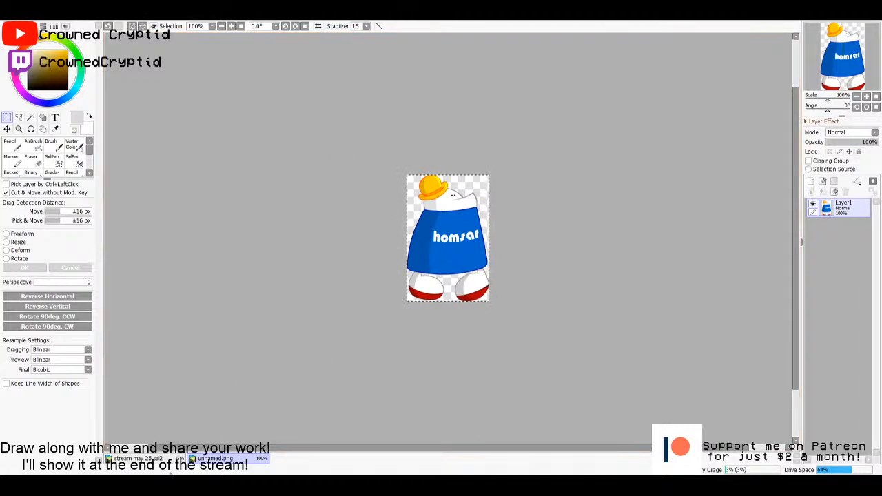
pyautogui.click(138, 458)
pyautogui.hotkey('ctrl', 'v')
pyautogui.moveTo(146, 117); pyautogui.dragTo(385, 249)
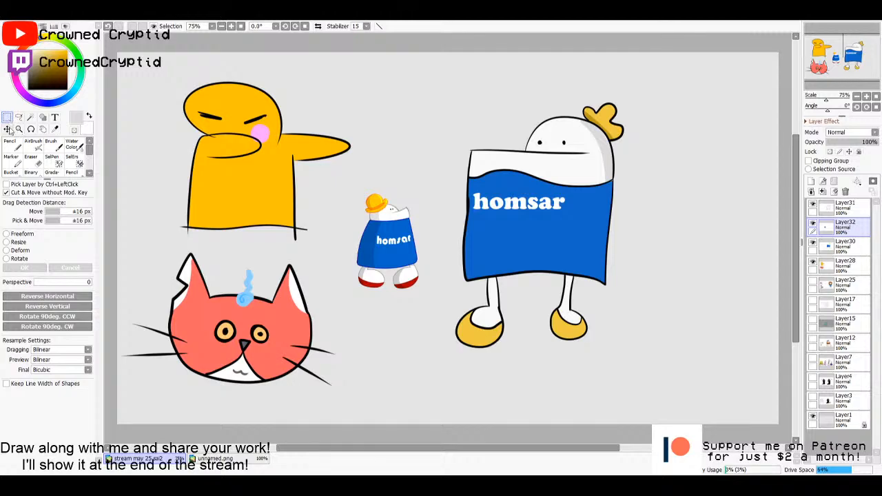
# - Enlarge the pasted homsar reference to roughly the drawn character's height and shift it beside the drawing
pyautogui.click(18, 234)
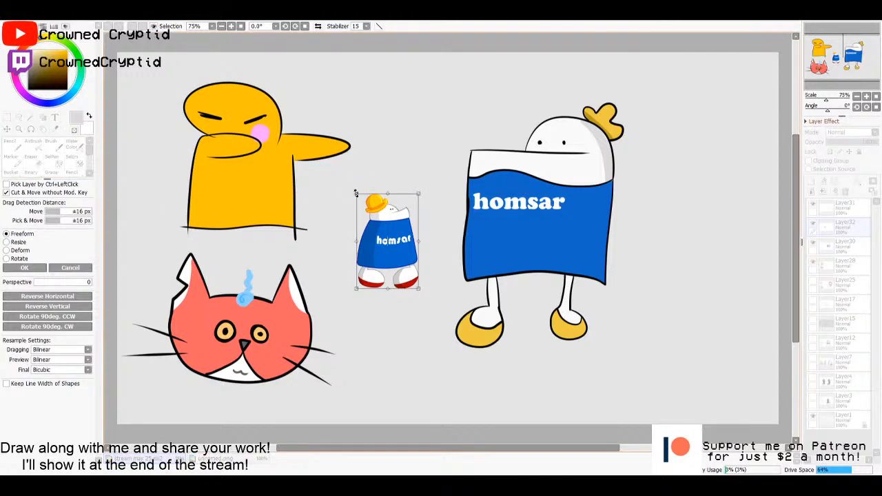
pyautogui.moveTo(356, 193); pyautogui.dragTo(283, 83)
pyautogui.moveTo(329, 177); pyautogui.dragTo(350, 225)
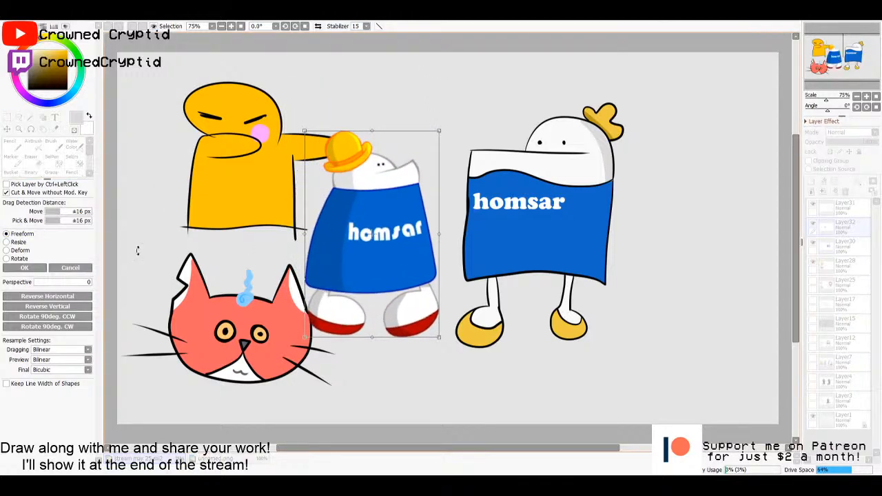
pyautogui.click(24, 268)
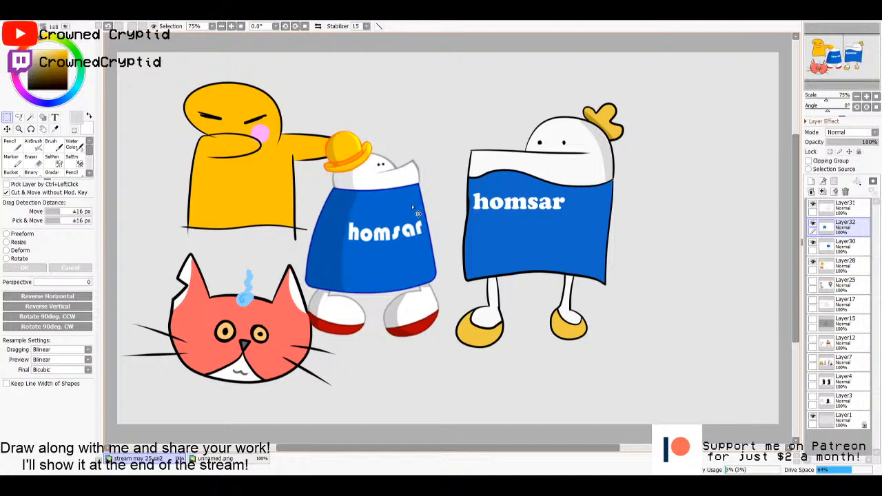
# - Move the reference image slightly lower beside the drawn character and raise its layer to the top of the stack
pyautogui.moveTo(400, 228); pyautogui.dragTo(431, 256)
pyautogui.moveTo(821, 234); pyautogui.dragTo(823, 204)
pyautogui.moveTo(398, 285)
pyautogui.mouseDown()
pyautogui.moveTo(409, 290)
pyautogui.moveTo(393, 286)
pyautogui.mouseUp()
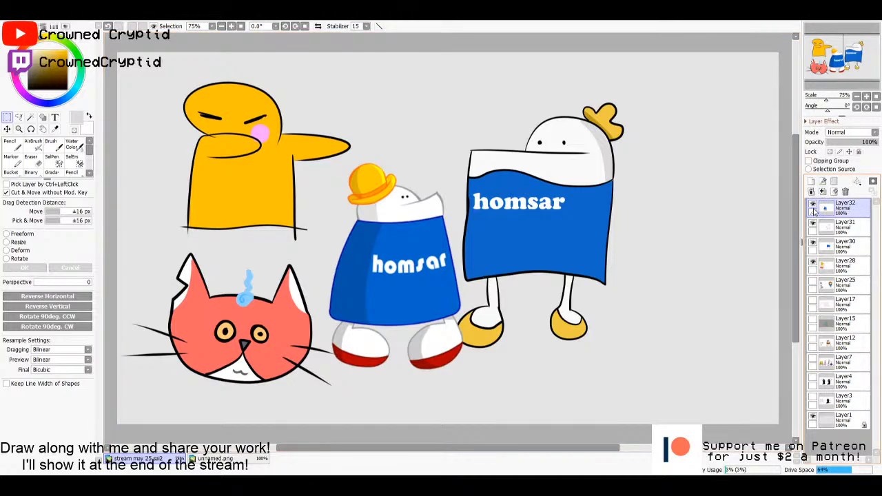
# - Delete the pasted reference layer and merge the homsar line art and colour layers down into Layer28
pyautogui.click(845, 190)
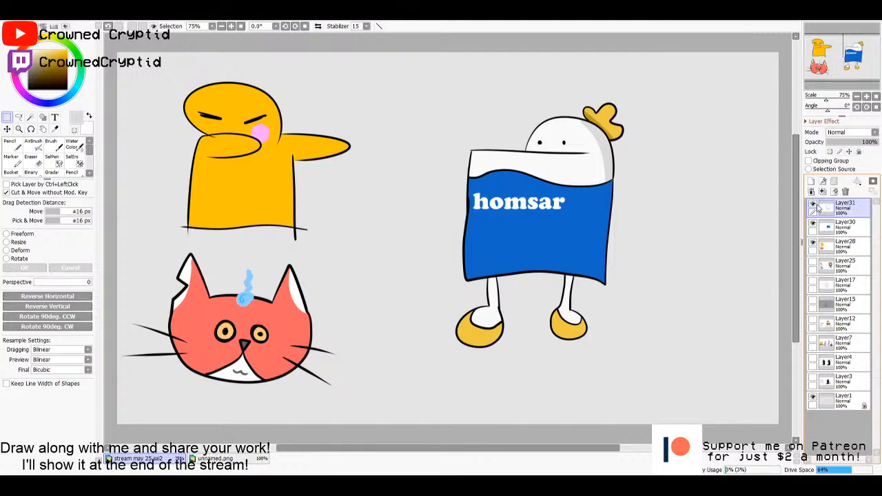
pyautogui.click(821, 192)
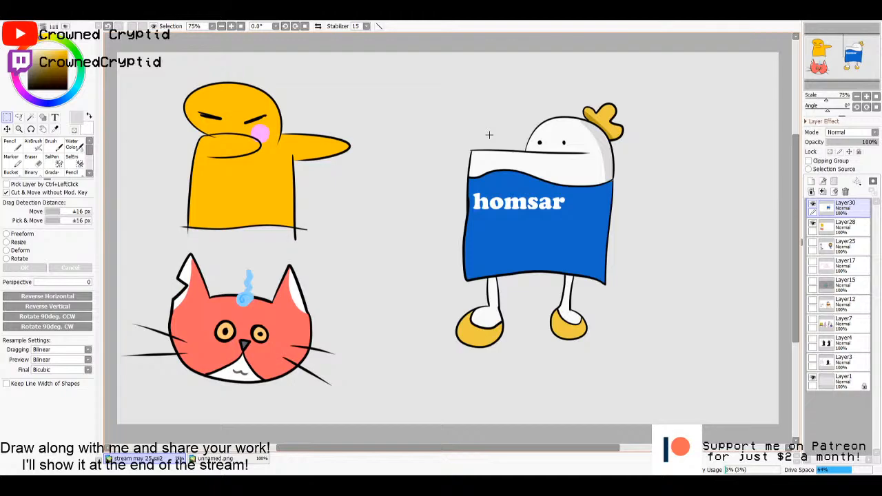
pyautogui.click(822, 196)
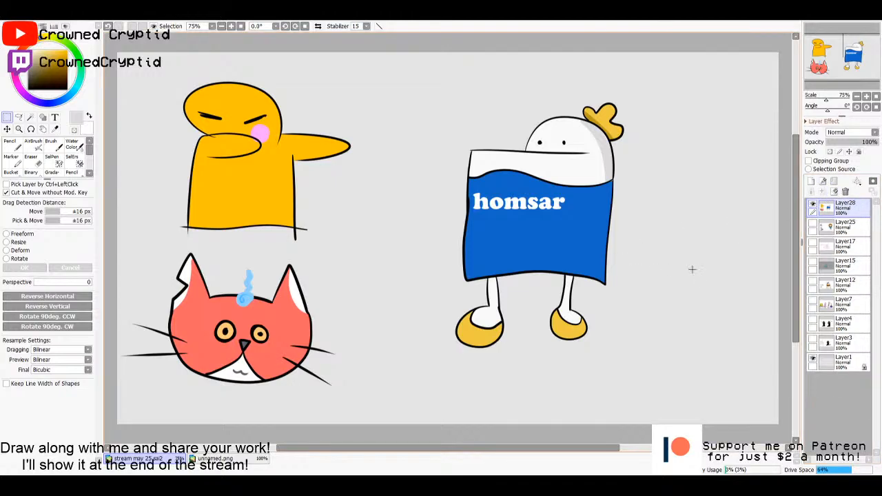
pyautogui.moveTo(687, 243); pyautogui.dragTo(711, 300)
pyautogui.click(657, 278)
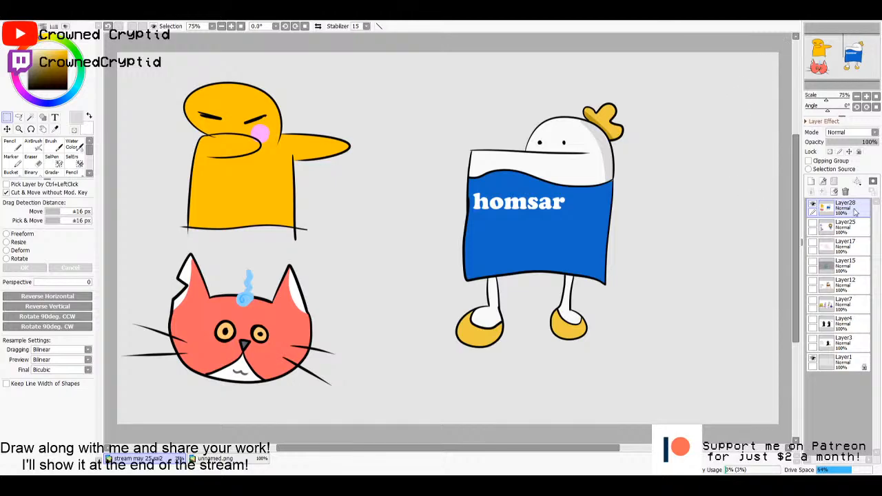
# - Hide the merged character layer Layer28, add a blank layer above it, and set the colour hue to light blue
pyautogui.click(813, 205)
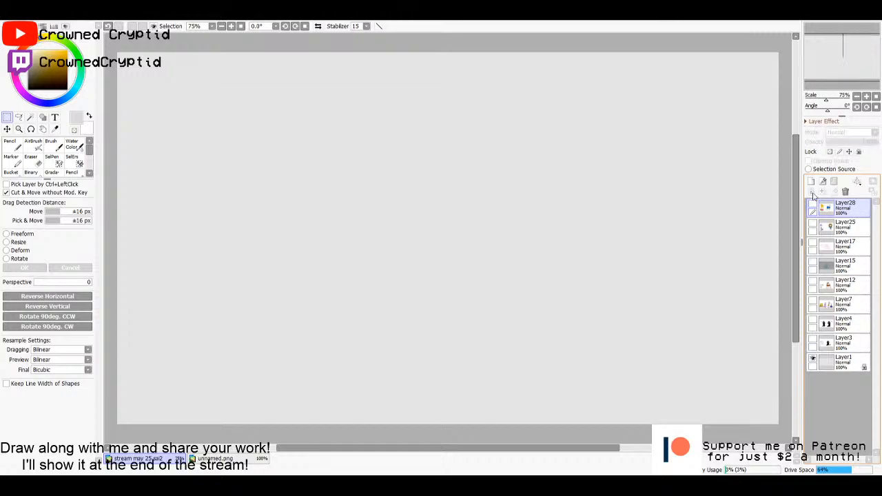
pyautogui.click(811, 181)
pyautogui.click(72, 94)
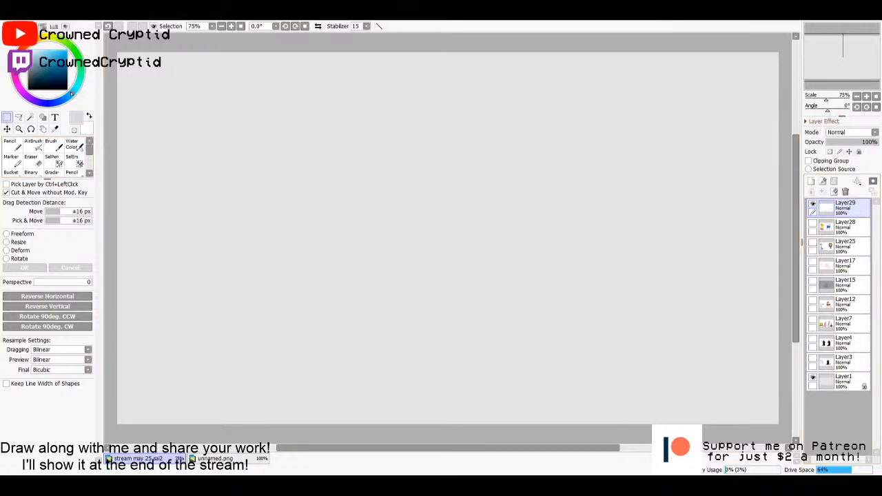
# - Set up the Pencil with brush size 25 and a bright sky-blue colour
pyautogui.moveTo(62, 68)
pyautogui.mouseDown()
pyautogui.moveTo(74, 50)
pyautogui.moveTo(55, 40)
pyautogui.moveTo(50, 50)
pyautogui.mouseUp()
pyautogui.click(72, 172)
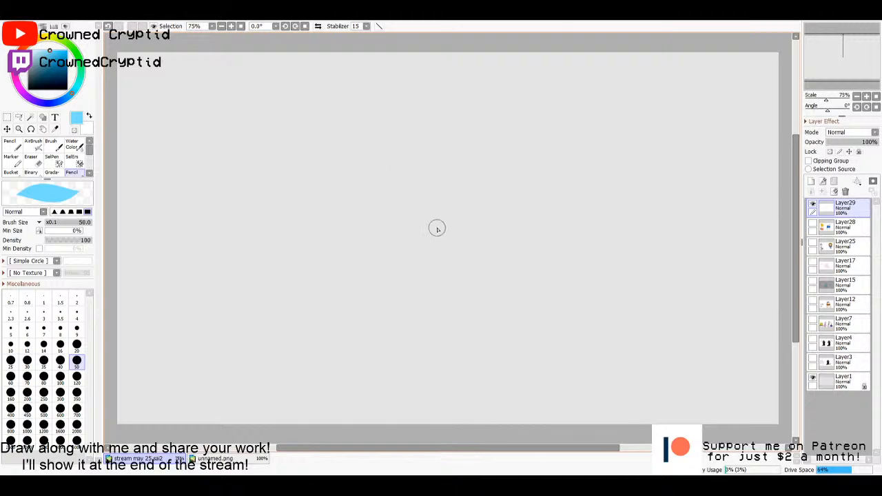
pyautogui.click(10, 361)
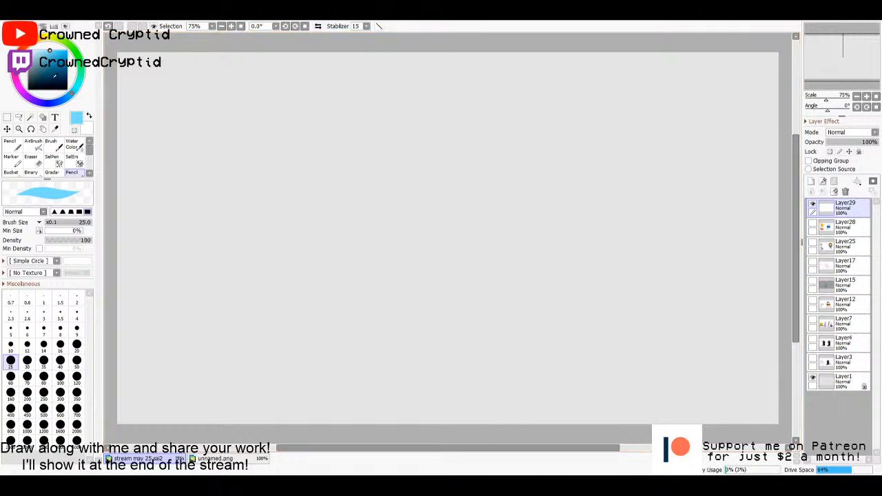
pyautogui.moveTo(51, 52); pyautogui.dragTo(57, 48)
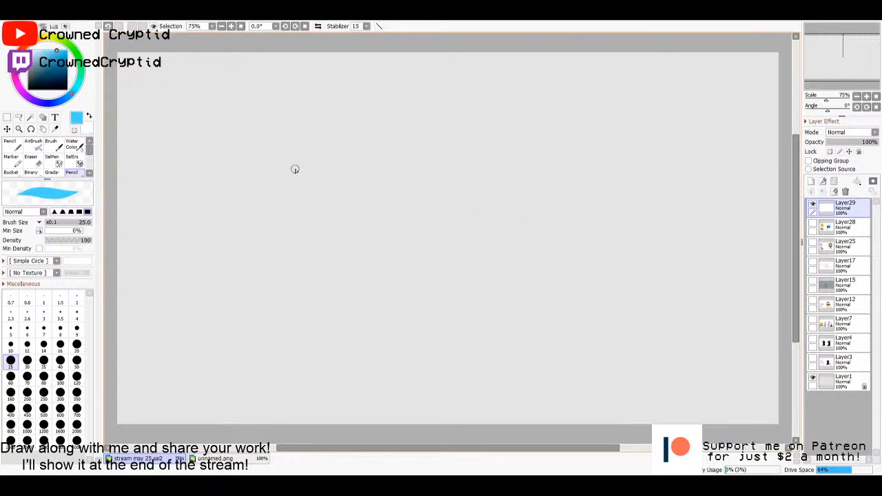
pyautogui.moveTo(295, 168); pyautogui.dragTo(354, 260)
pyautogui.press('alt')
pyautogui.hotkey('ctrl', 'z')
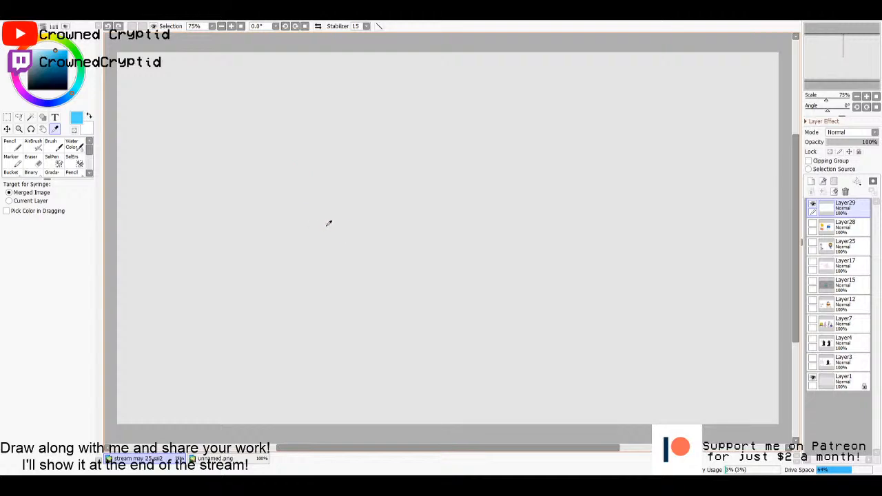
pyautogui.moveTo(282, 144); pyautogui.dragTo(445, 288)
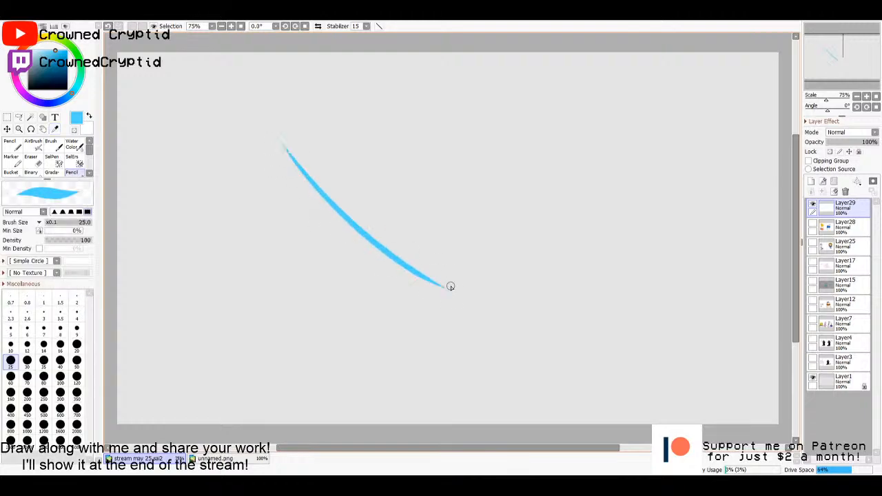
pyautogui.press('alt')
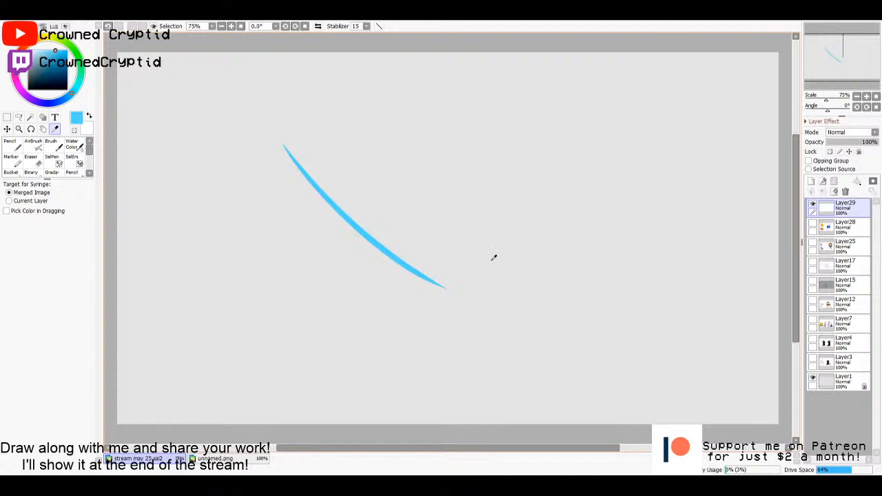
# - Sample the stroke's sky blue into the other colour slot and darken the drawing colour to a deeper blue
pyautogui.press('x')
pyautogui.click(371, 233)
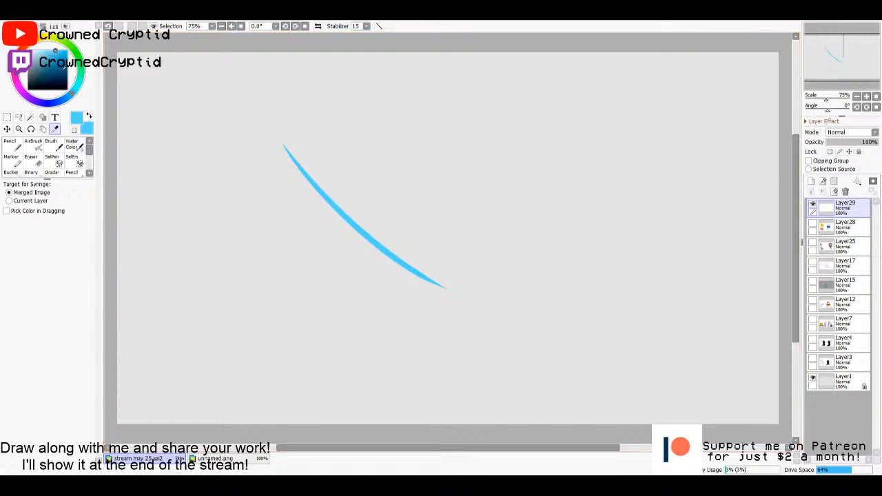
pyautogui.moveTo(66, 63); pyautogui.dragTo(68, 57)
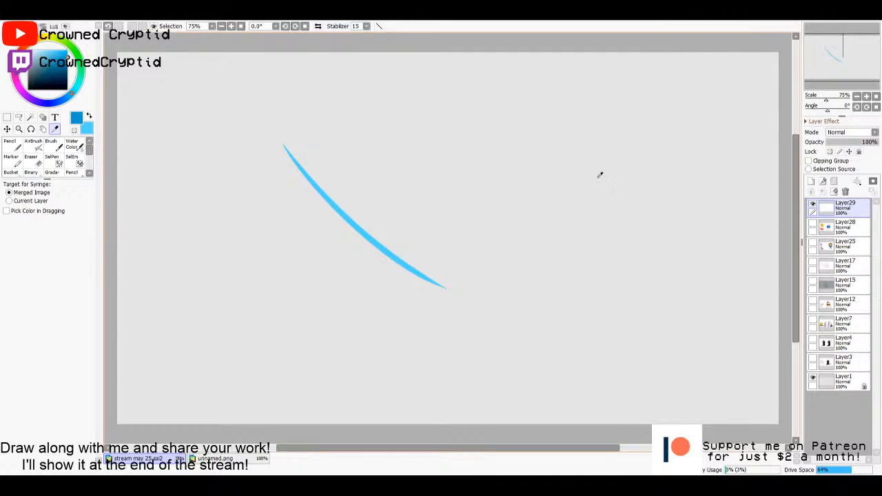
pyautogui.click(812, 204)
pyautogui.click(813, 204)
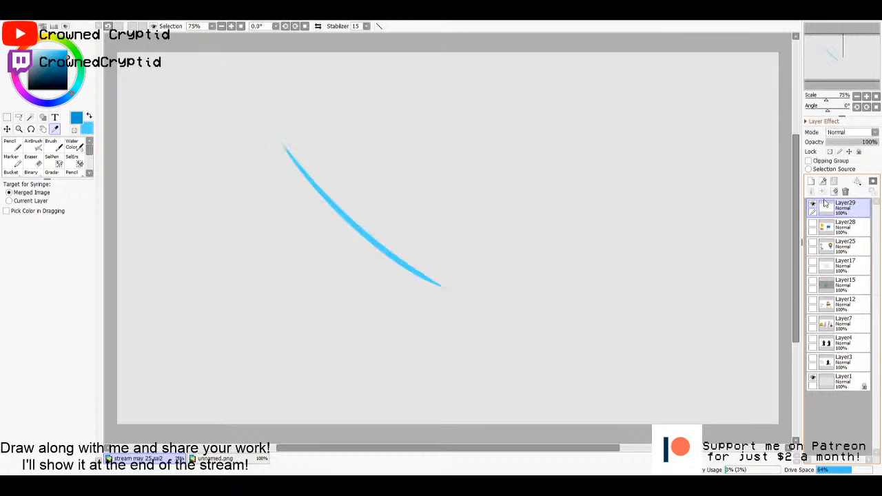
# - Replace the test-stroke layer with a blank layer and outline a tilted oval head with the deeper blue Pencil
pyautogui.click(844, 193)
pyautogui.click(811, 181)
pyautogui.press('n')
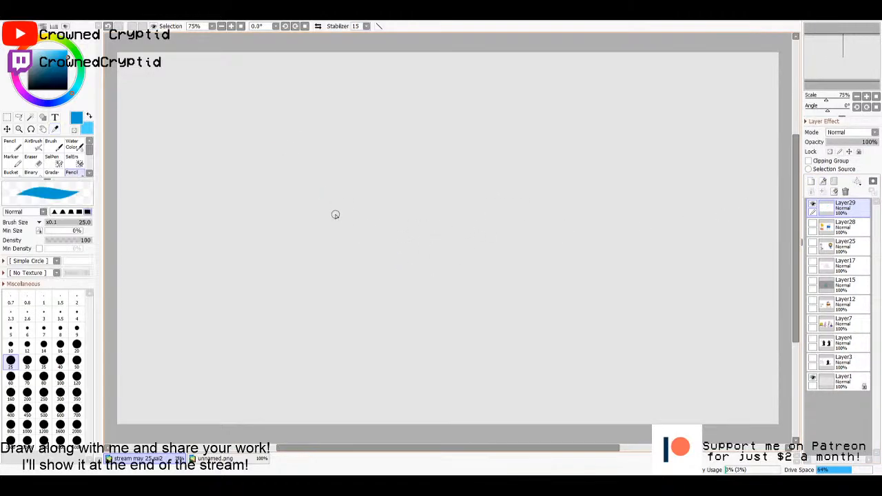
pyautogui.moveTo(395, 166)
pyautogui.mouseDown()
pyautogui.moveTo(402, 152)
pyautogui.moveTo(417, 162)
pyautogui.mouseUp()
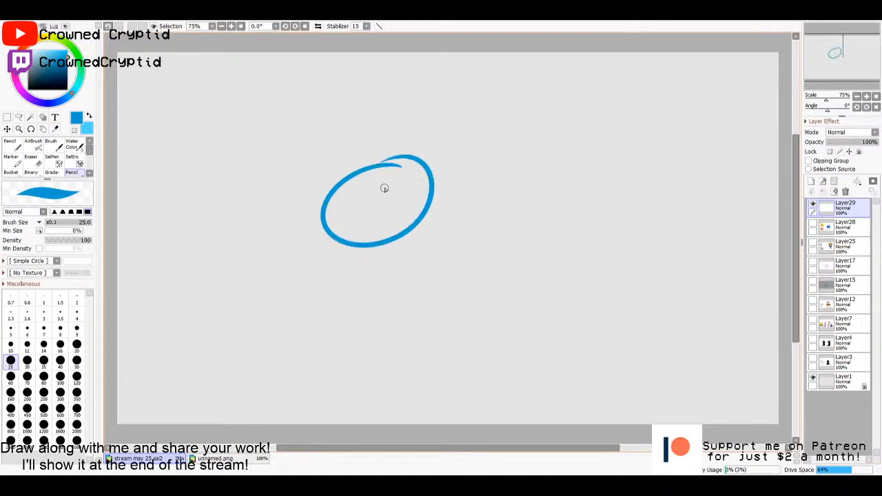
# - Set the drawing colour to deep orange and add a blank layer between the head outline's layer and Layer28
pyautogui.press('x')
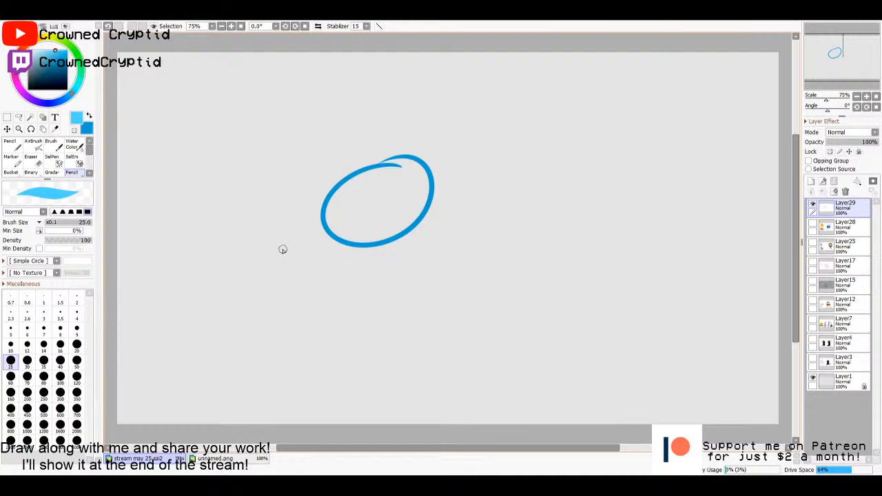
pyautogui.click(45, 52)
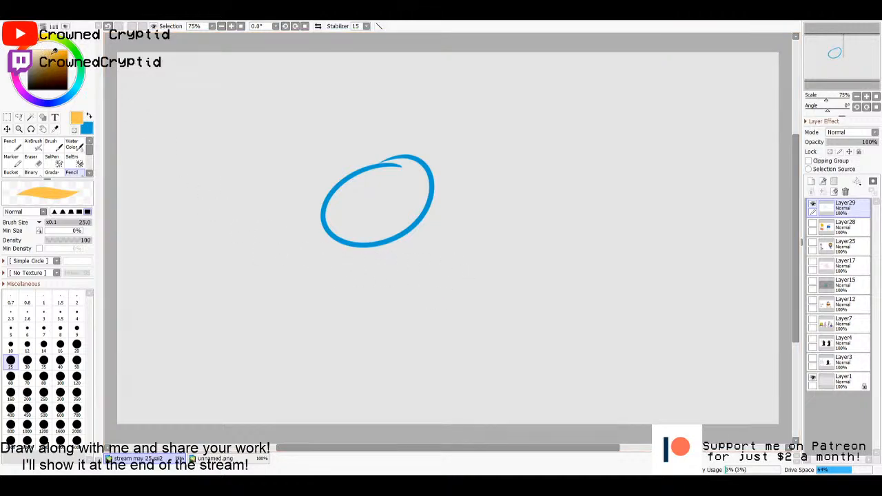
pyautogui.click(53, 51)
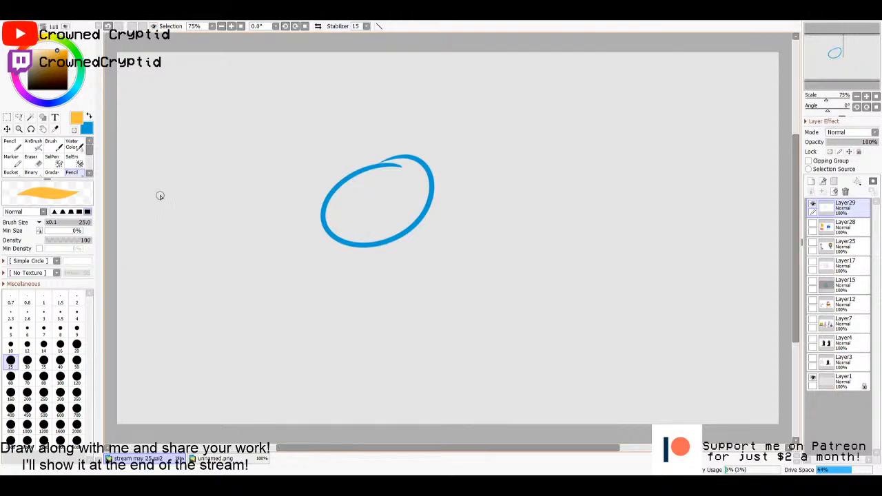
pyautogui.moveTo(63, 59); pyautogui.dragTo(73, 54)
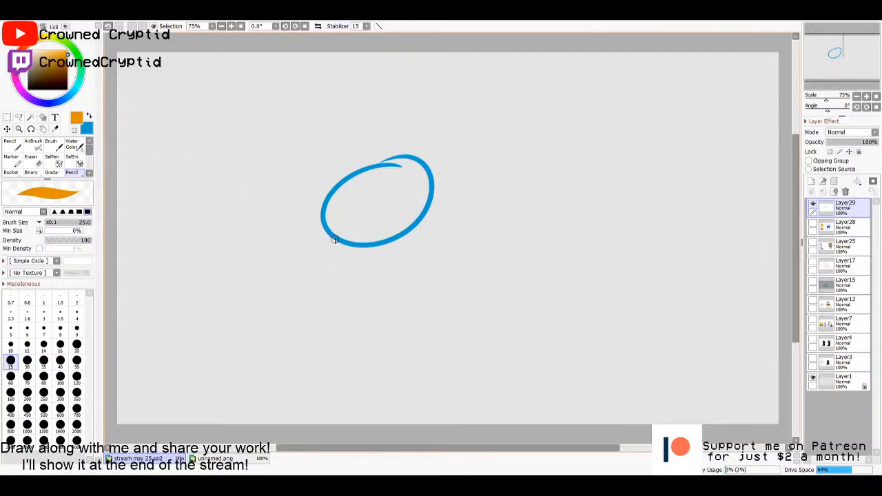
pyautogui.moveTo(334, 239); pyautogui.dragTo(296, 362)
pyautogui.hotkey('ctrl', 'z')
pyautogui.click(812, 234)
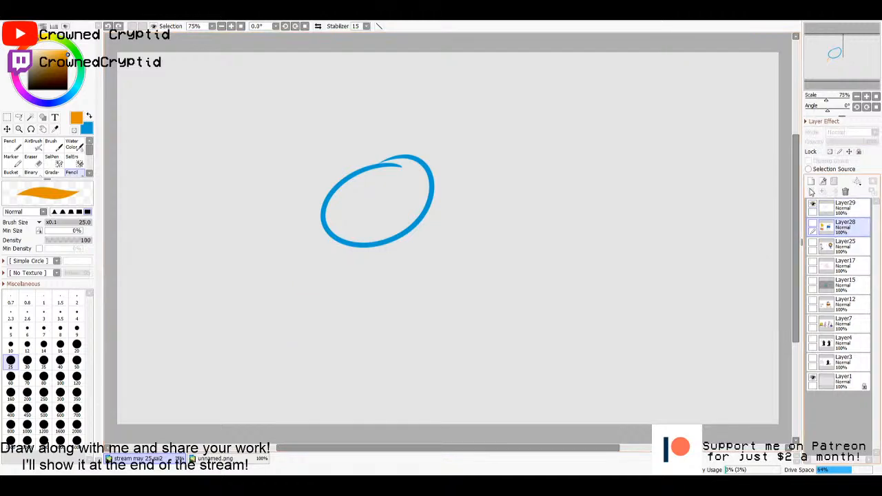
pyautogui.click(811, 191)
# - Sketch the character's body below the head in orange, with a long hanging arm on each side and a baseline closing the torso
pyautogui.moveTo(335, 239); pyautogui.dragTo(292, 358)
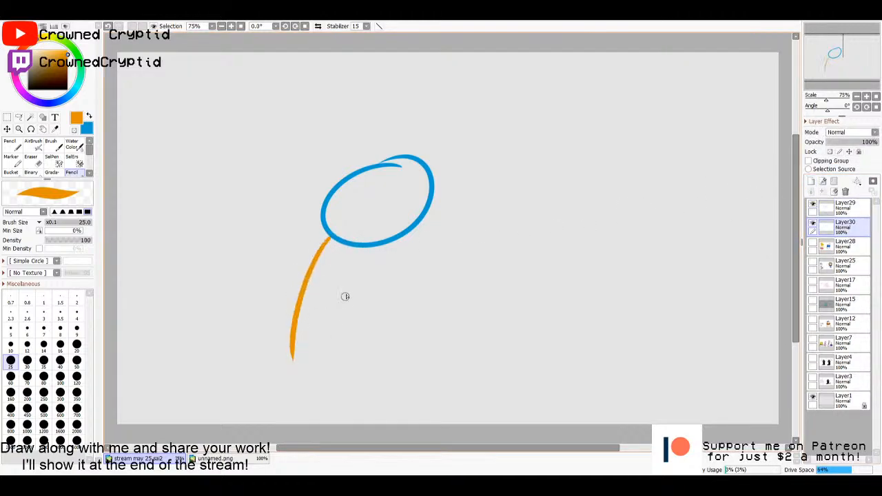
pyautogui.moveTo(353, 270)
pyautogui.mouseDown()
pyautogui.moveTo(357, 311)
pyautogui.moveTo(324, 399)
pyautogui.moveTo(287, 345)
pyautogui.mouseUp()
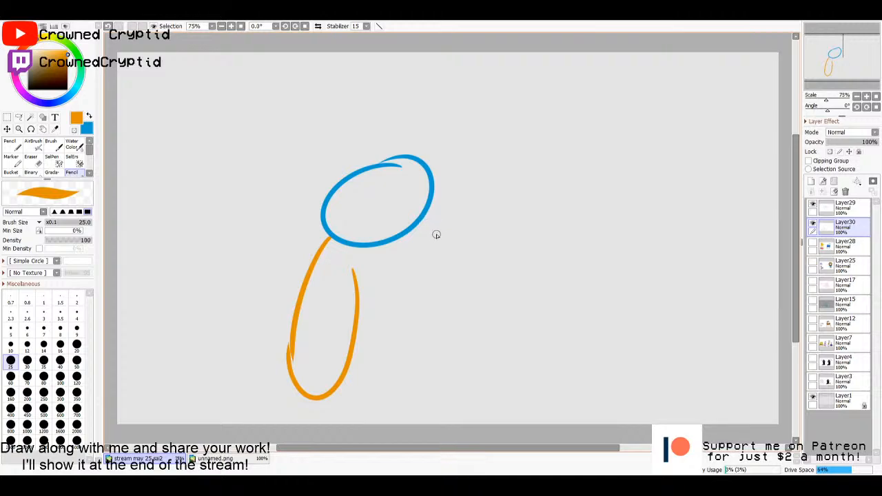
pyautogui.moveTo(437, 234)
pyautogui.mouseDown()
pyautogui.moveTo(452, 255)
pyautogui.moveTo(464, 423)
pyautogui.mouseUp()
pyautogui.moveTo(433, 208)
pyautogui.mouseDown()
pyautogui.moveTo(490, 299)
pyautogui.moveTo(464, 348)
pyautogui.mouseUp()
pyautogui.moveTo(332, 392); pyautogui.dragTo(326, 441)
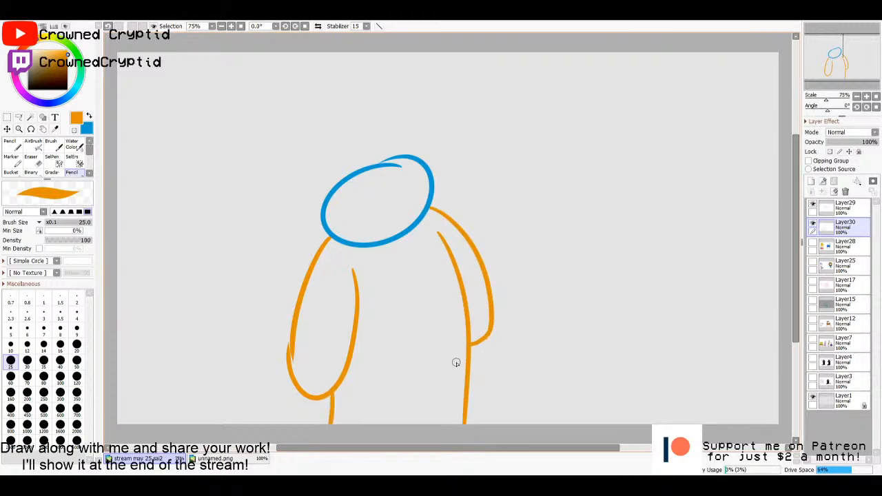
pyautogui.moveTo(460, 420); pyautogui.dragTo(316, 415)
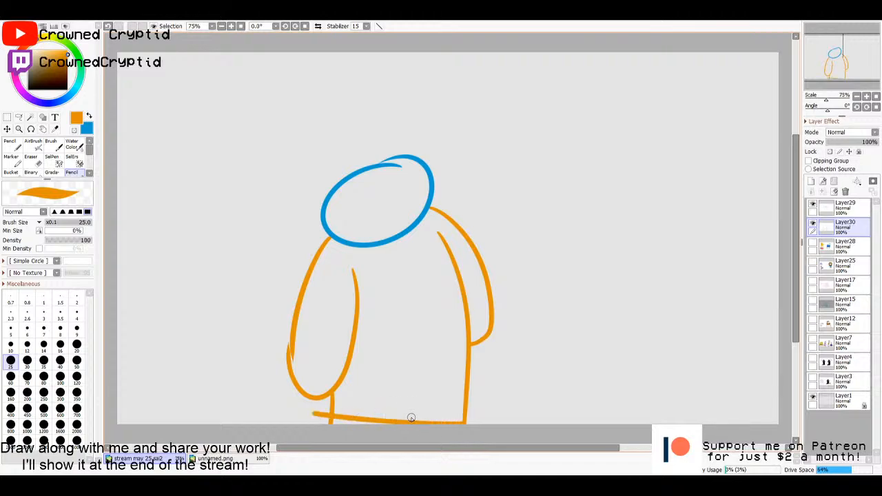
# - Sketch separate arched bow legs with small feet beside the body, with the lower edge and sides of a torso above them
pyautogui.moveTo(576, 290)
pyautogui.mouseDown()
pyautogui.moveTo(672, 245)
pyautogui.moveTo(662, 294)
pyautogui.moveTo(694, 291)
pyautogui.moveTo(683, 281)
pyautogui.moveTo(549, 272)
pyautogui.moveTo(608, 193)
pyautogui.moveTo(680, 272)
pyautogui.mouseUp()
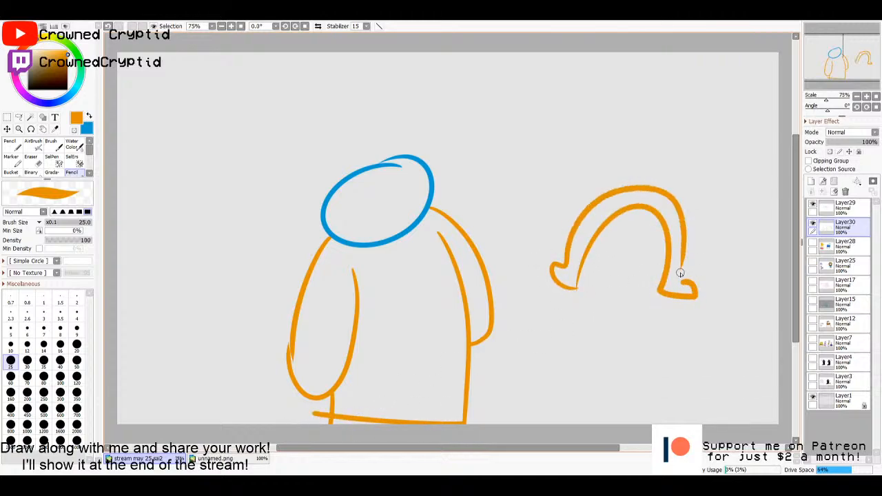
pyautogui.moveTo(697, 199)
pyautogui.mouseDown()
pyautogui.moveTo(648, 188)
pyautogui.moveTo(608, 145)
pyautogui.moveTo(624, 118)
pyautogui.moveTo(709, 139)
pyautogui.mouseUp()
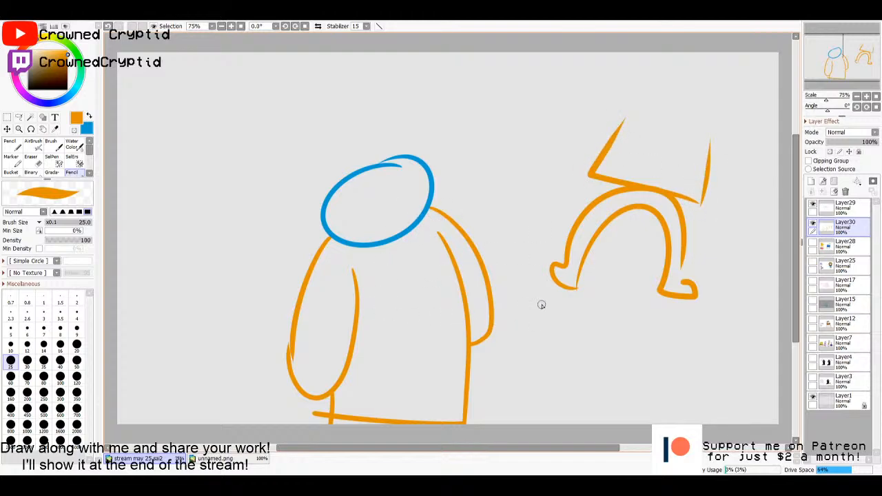
# - Select the area enclosed by the head outline on Layer29 and bucket-fill it with light blue on Layer30
pyautogui.click(843, 206)
pyautogui.press('w')
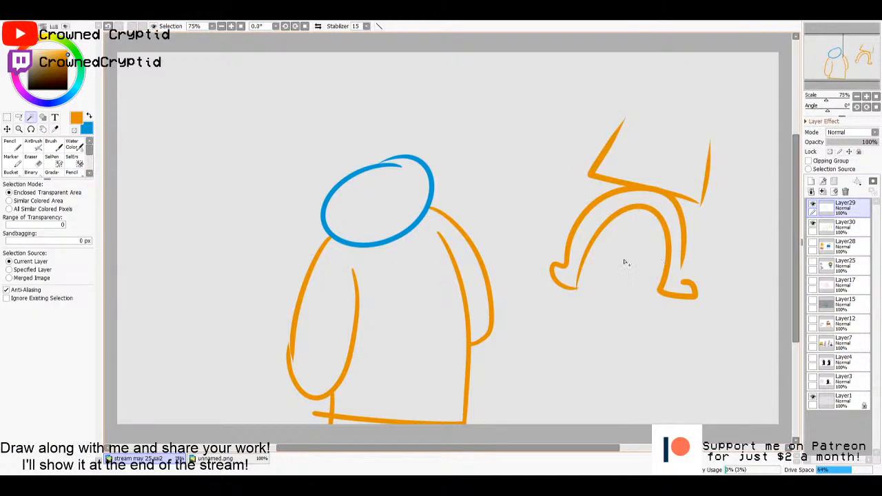
pyautogui.click(342, 223)
pyautogui.click(844, 225)
pyautogui.click(10, 172)
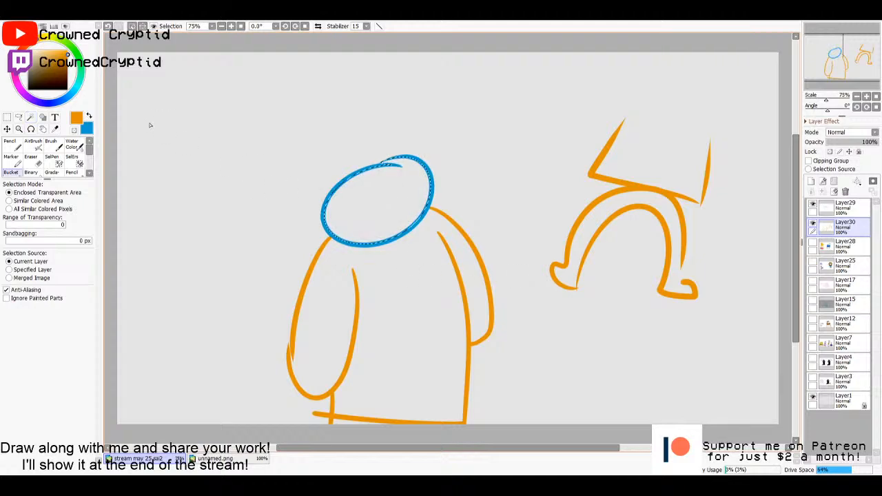
pyautogui.press('x')
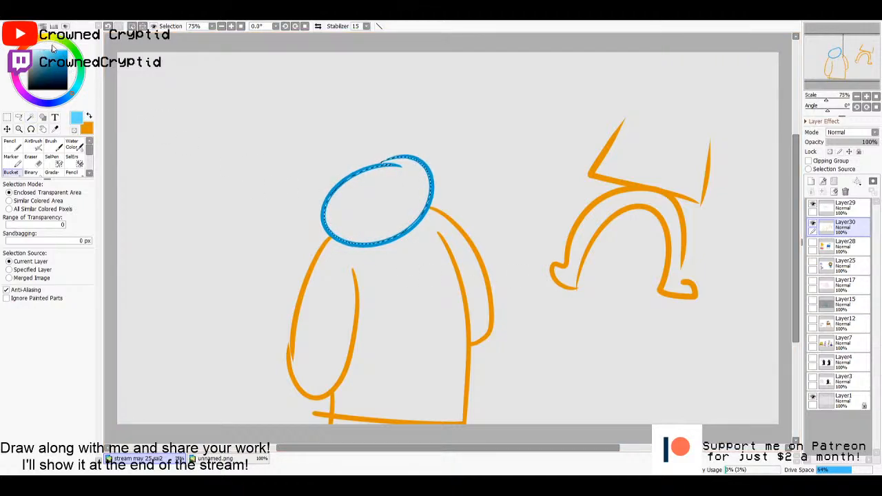
pyautogui.click(408, 200)
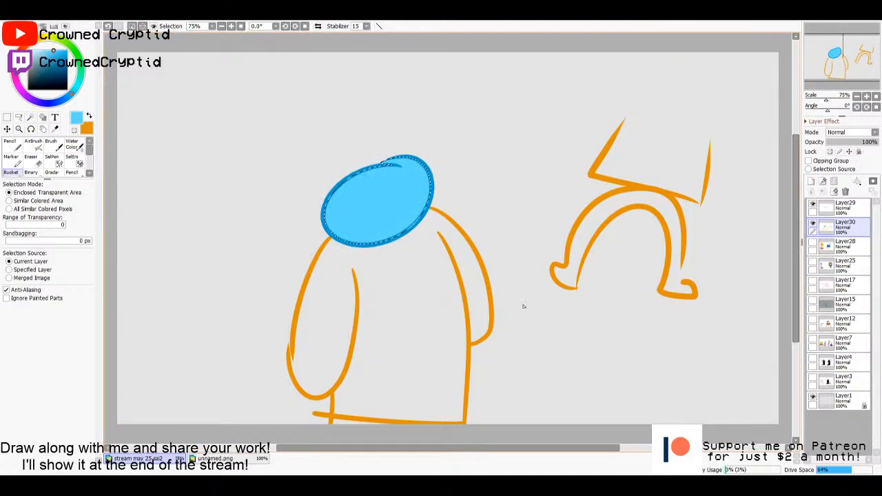
# - Paint a round white eye and white mouth on the head with the Pencil at size 35, and add light grey tooth lines
pyautogui.click(40, 50)
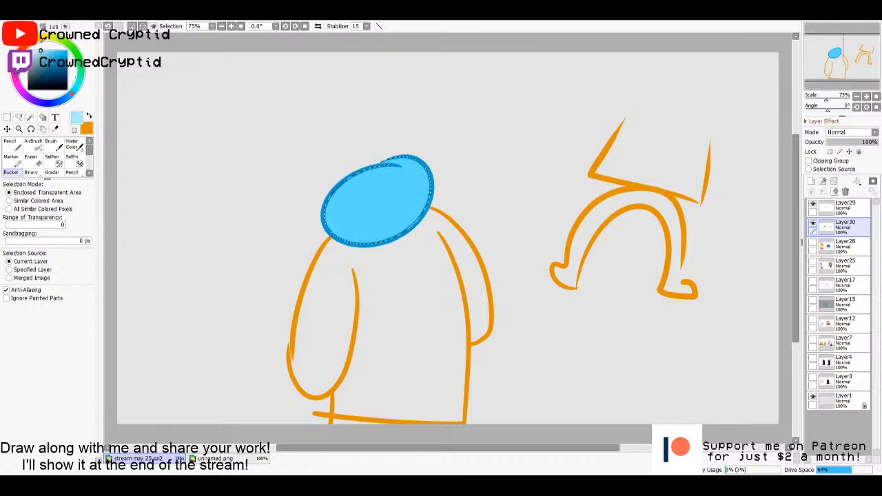
pyautogui.moveTo(41, 41); pyautogui.dragTo(27, 47)
pyautogui.press('n')
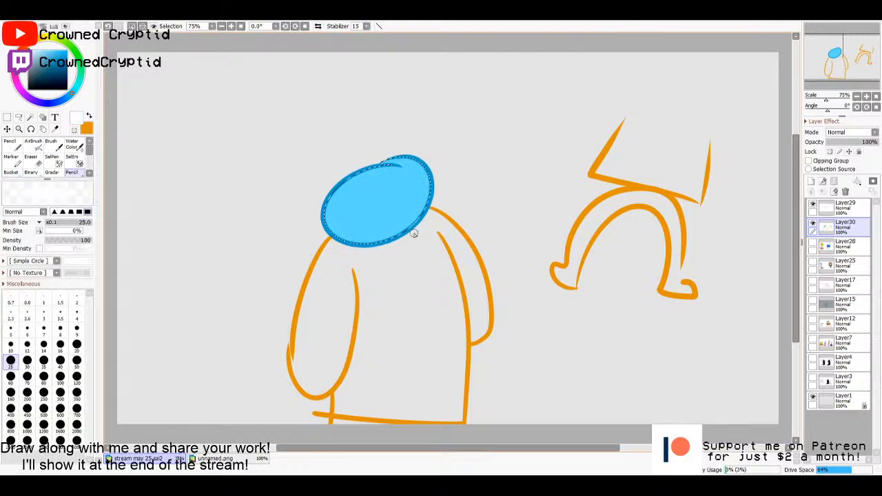
pyautogui.click(43, 359)
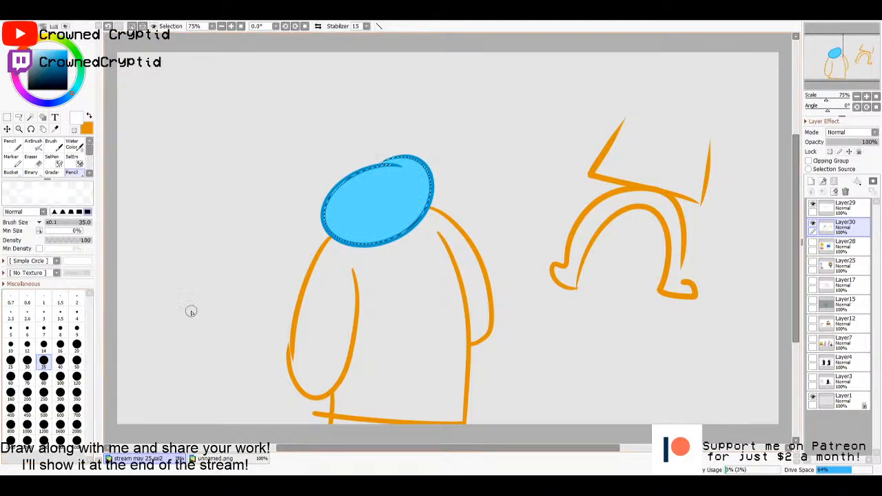
pyautogui.click(409, 181)
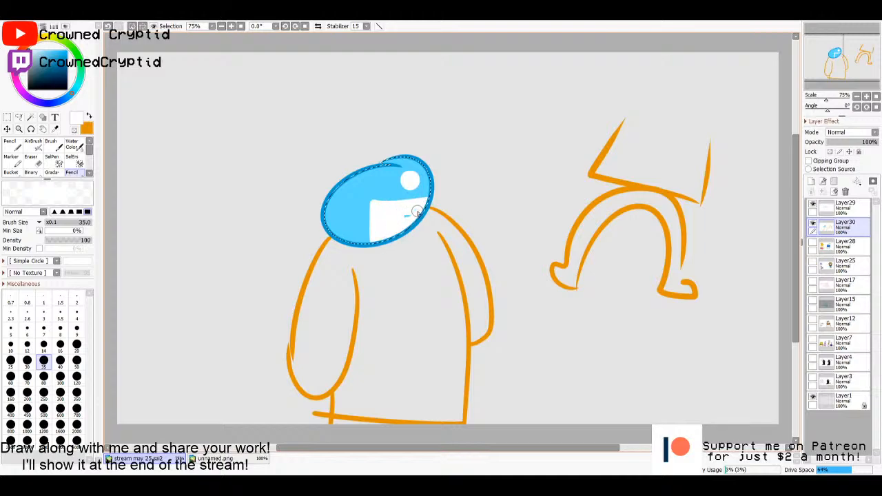
pyautogui.click(31, 54)
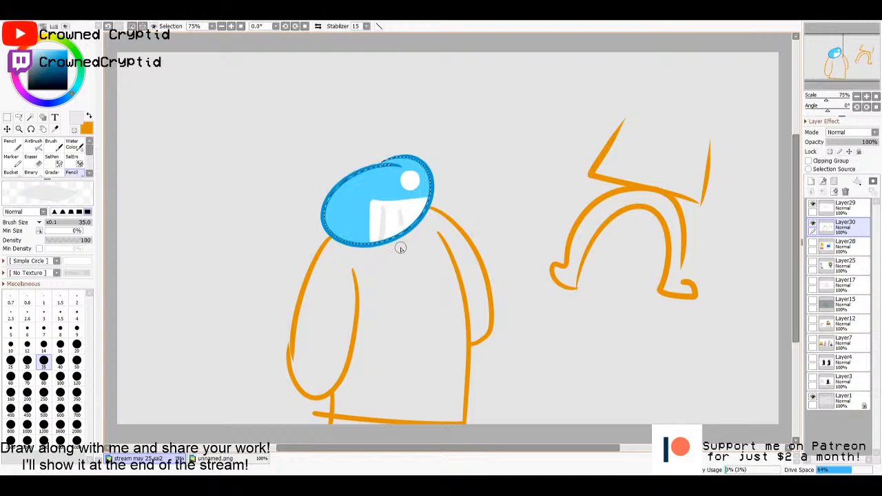
# - Paint a small black dot on the face's far side and a black pupil in the white eye
pyautogui.moveTo(35, 79); pyautogui.dragTo(6, 131)
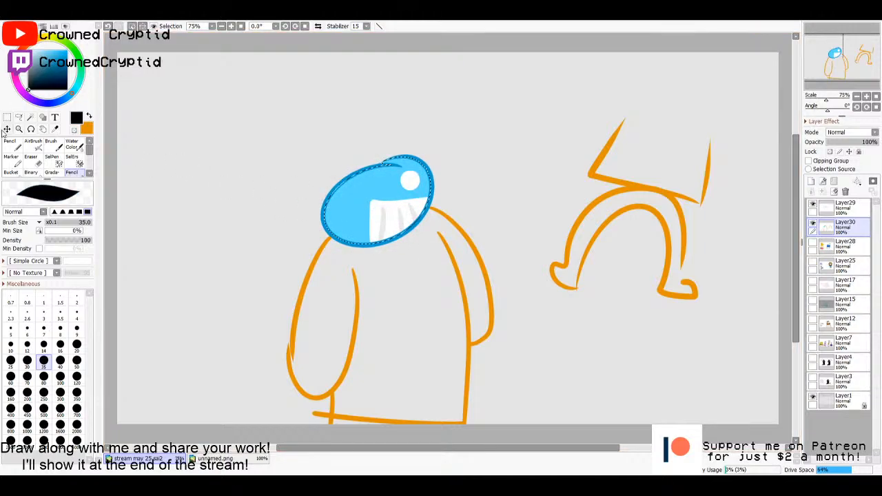
pyautogui.hotkey('ctrl', 'z')
pyautogui.click(356, 192)
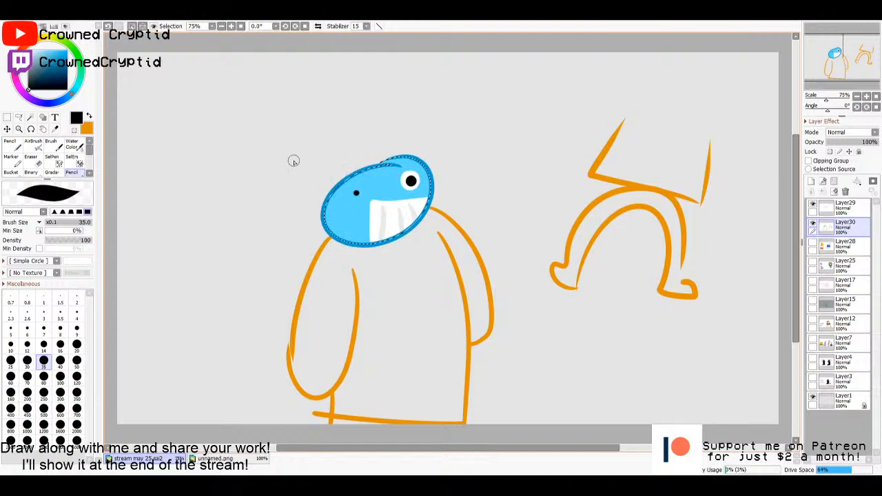
# - Add a small blue spot inside the white eye's pupil and set the drawing colour to white
pyautogui.moveTo(56, 65); pyautogui.dragTo(46, 52)
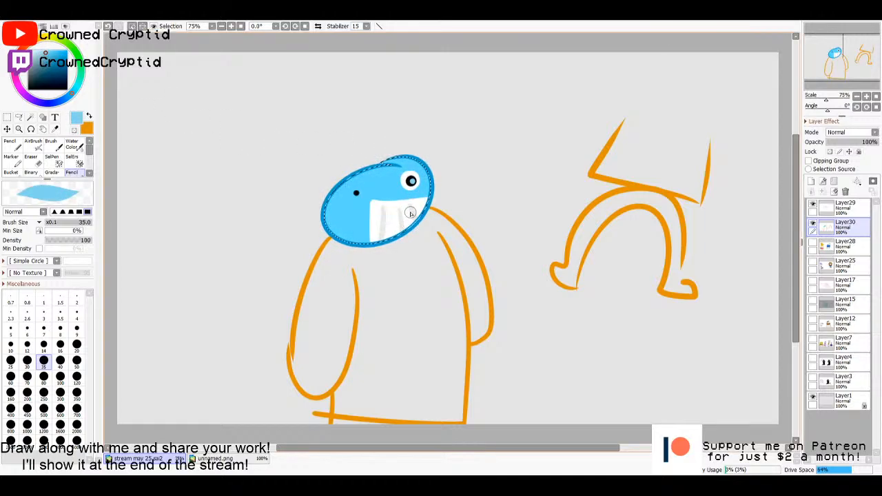
pyautogui.click(52, 53)
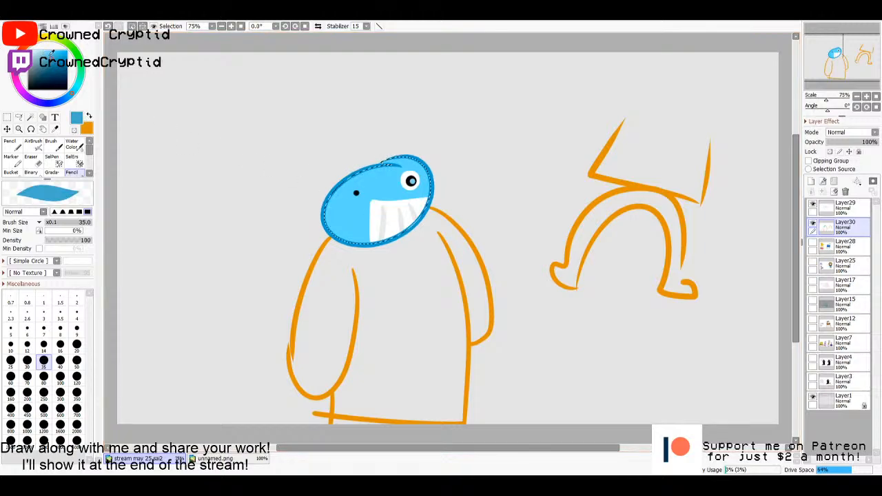
pyautogui.press('e')
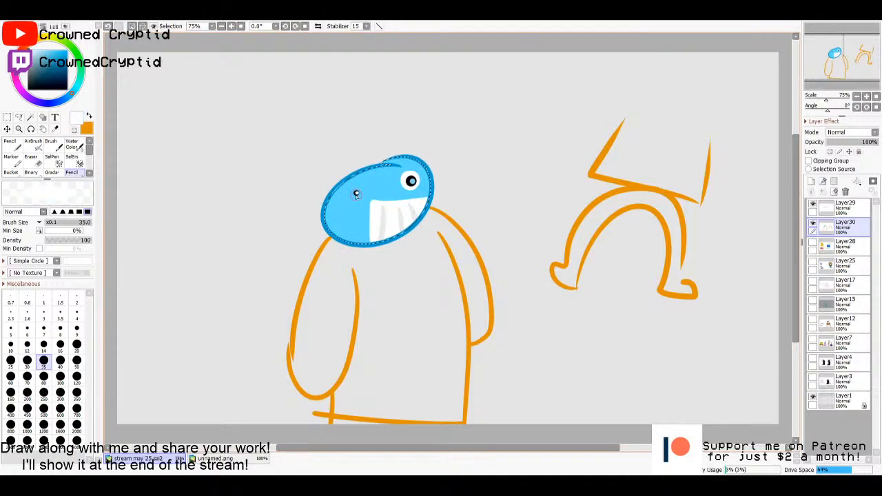
# - Redo the tiny white highlight on the small black dot eye and clear the selection
pyautogui.hotkey('ctrl', 'z')
pyautogui.click(356, 194)
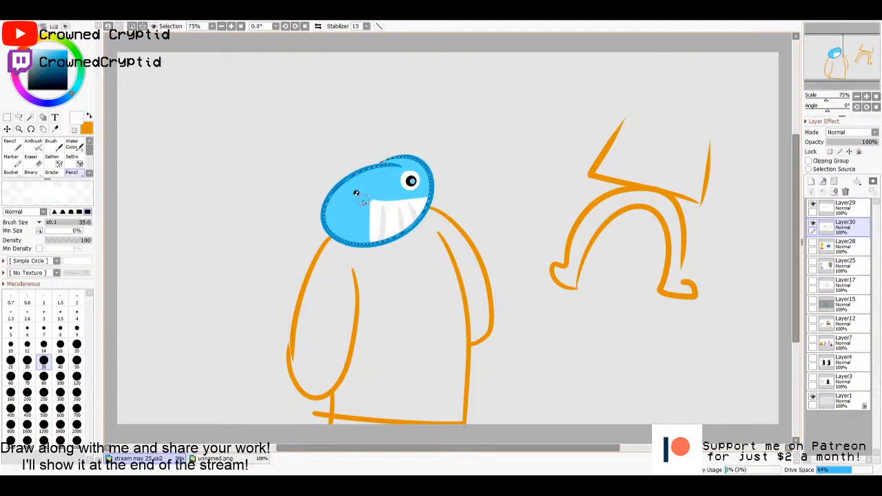
pyautogui.hotkey('ctrl', 'd')
pyautogui.press('m')
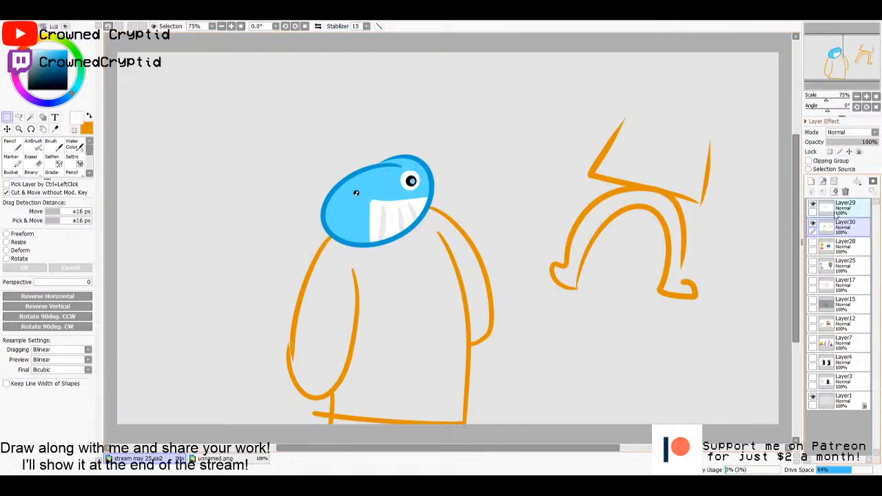
# - Merge Layer29 down into Layer30
pyautogui.click(846, 210)
pyautogui.press('w')
pyautogui.click(529, 286)
pyautogui.hotkey('ctrl', 'z')
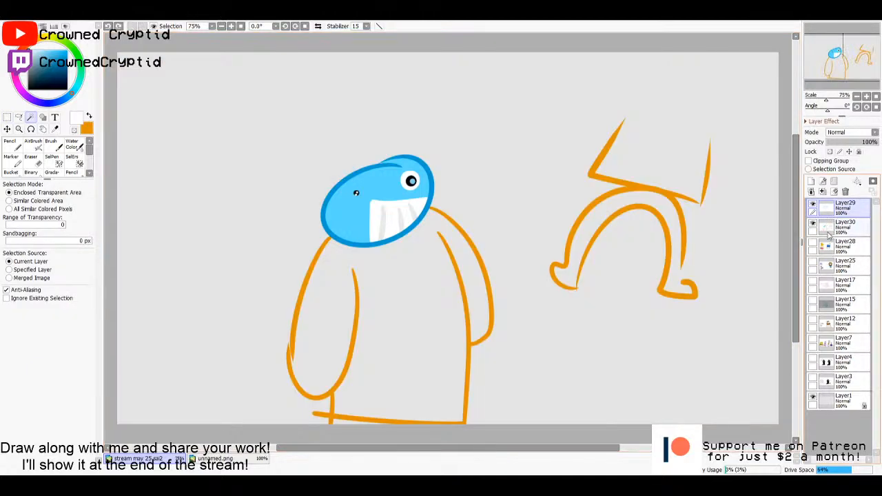
pyautogui.click(831, 235)
pyautogui.click(832, 214)
pyautogui.click(822, 192)
# - Select the area enclosed by the body outline, bucket-fill it with orange on a new layer beneath Layer30, and clear the selection
pyautogui.click(407, 329)
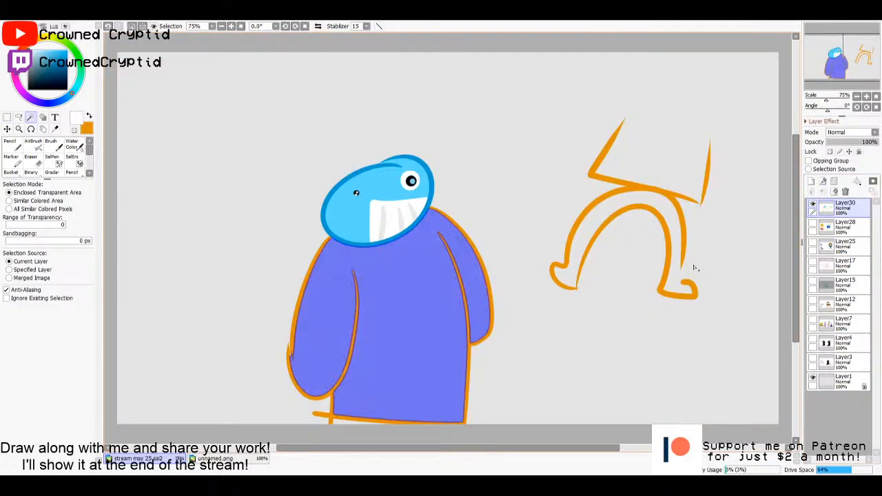
pyautogui.click(842, 227)
pyautogui.press('g')
pyautogui.click(49, 65)
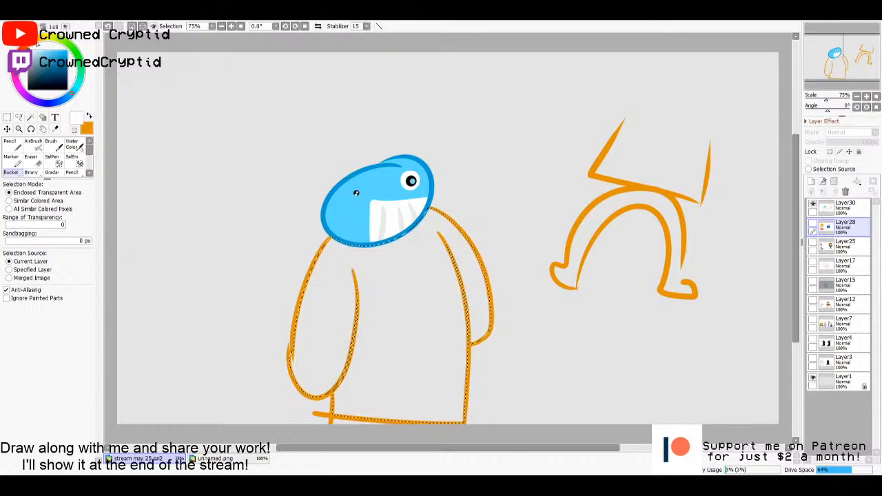
pyautogui.click(56, 49)
pyautogui.click(67, 51)
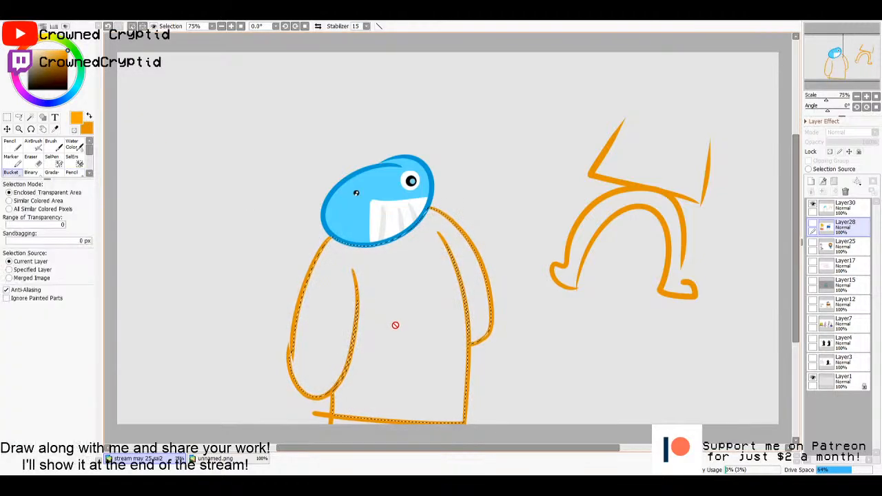
pyautogui.click(812, 180)
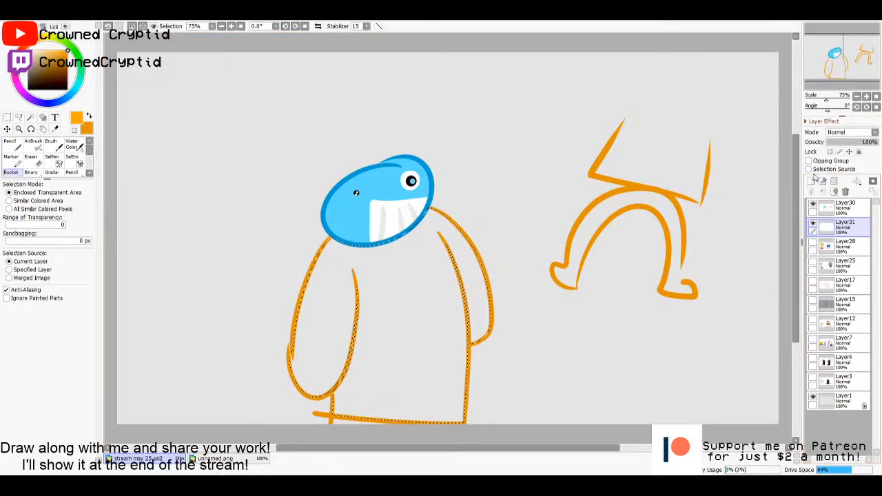
pyautogui.click(419, 330)
pyautogui.press('m')
pyautogui.hotkey('ctrl', 'd')
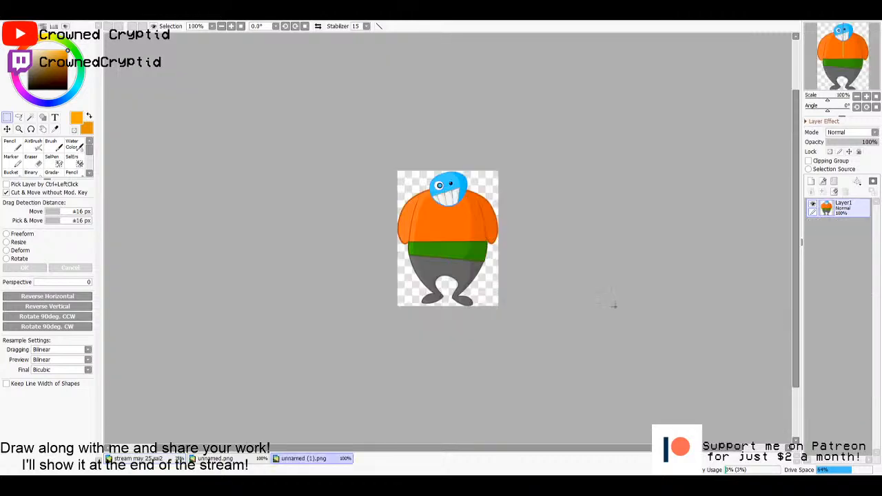
# - Copy the whole unnamed (1).png reference image and paste it into the stream may 25.sai2 drawing beside the orange character
pyautogui.hotkey('ctrl', 'a')
pyautogui.hotkey('ctrl', 'c')
pyautogui.click(140, 458)
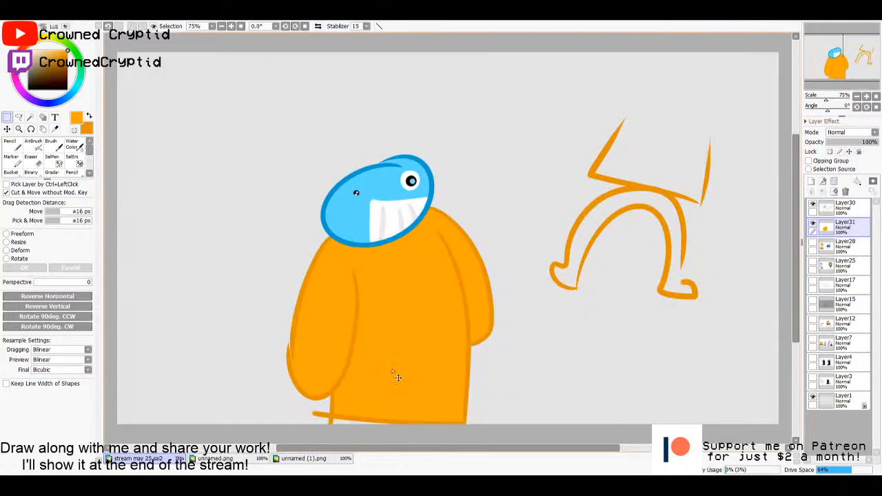
pyautogui.hotkey('ctrl', 'v')
pyautogui.moveTo(154, 80); pyautogui.dragTo(241, 237)
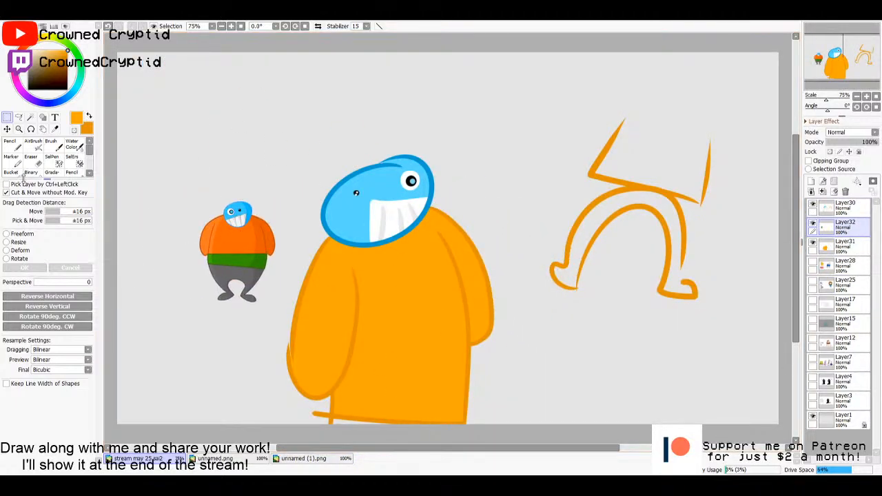
# - Enlarge the pasted reference, raise its layer above Layer30, and move it between the drawn body and the separate legs sketch
pyautogui.hotkey('ctrl', 't')
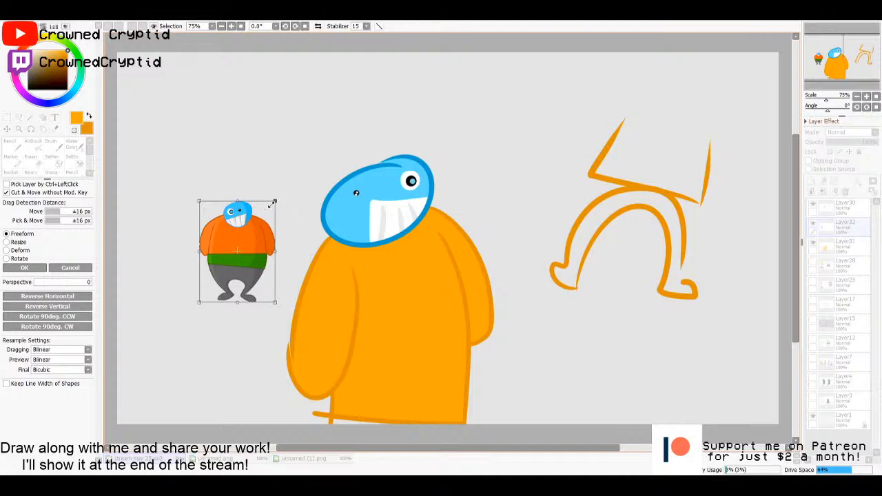
pyautogui.moveTo(275, 202); pyautogui.dragTo(356, 93)
pyautogui.click(38, 273)
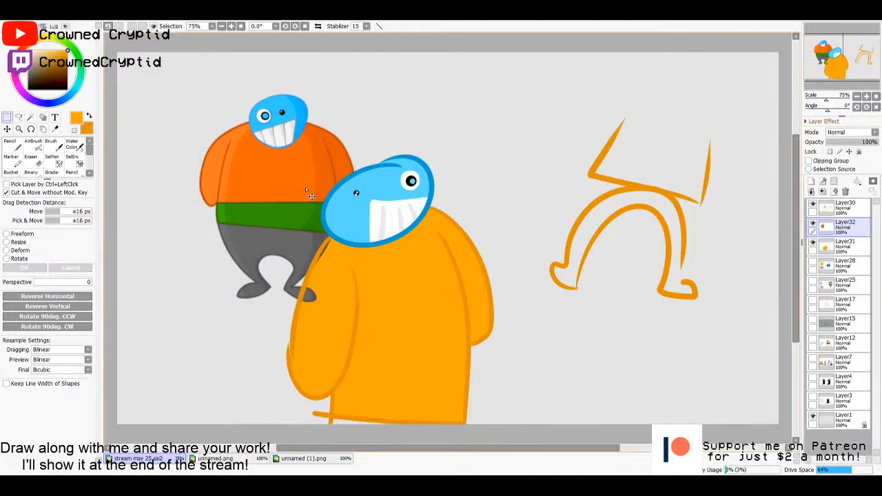
pyautogui.moveTo(305, 187); pyautogui.dragTo(266, 244)
pyautogui.moveTo(811, 232); pyautogui.dragTo(827, 201)
pyautogui.moveTo(249, 240); pyautogui.dragTo(575, 291)
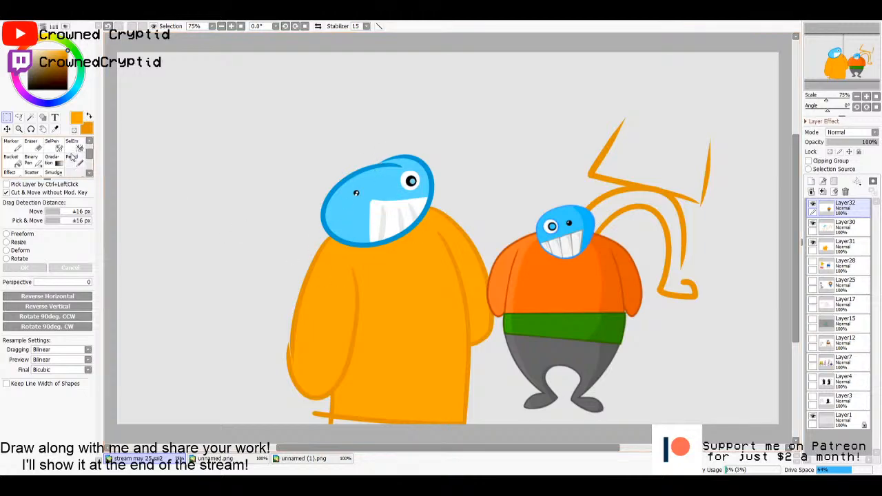
# - Delete the layer holding the pasted reference character
pyautogui.scroll(-2, 76, 158)
pyautogui.press('n')
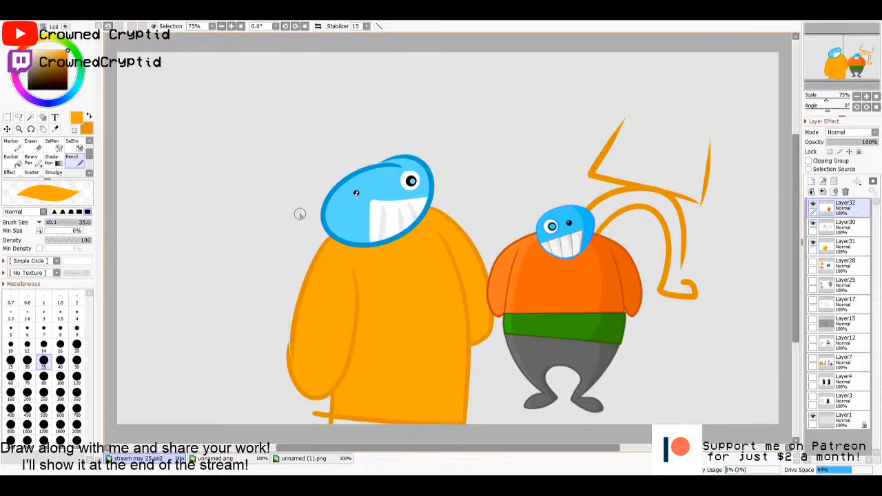
pyautogui.scroll(10, 299, 212)
pyautogui.scroll(-10, 549, 290)
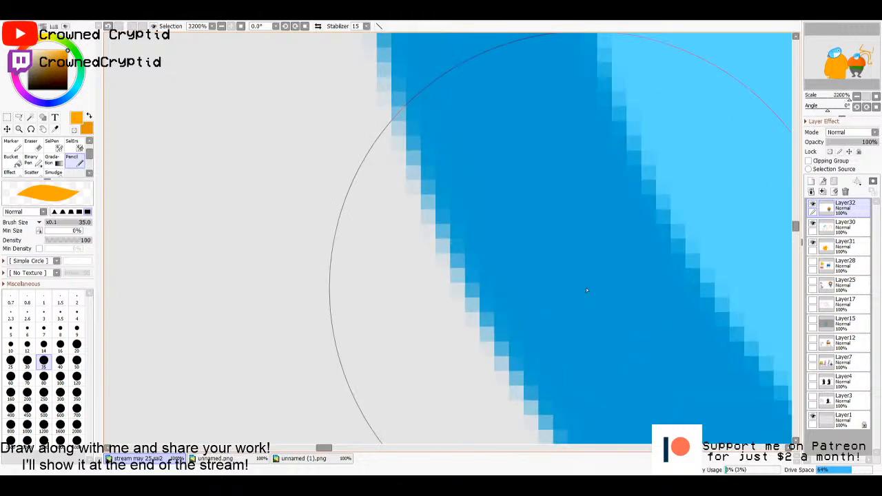
pyautogui.press('Home')
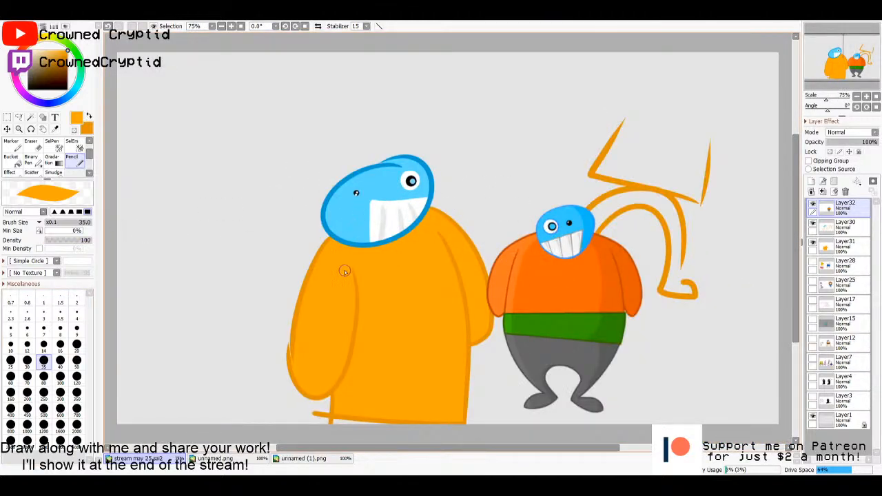
pyautogui.click(847, 223)
pyautogui.click(845, 192)
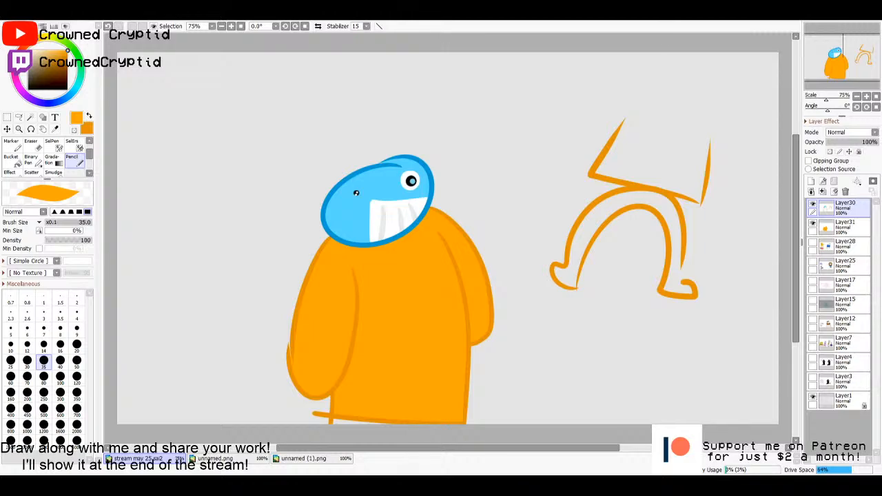
# - Open fau84b1woyux.png, examine the blue-jacketed character up close, and close the image
pyautogui.moveTo(516, 295); pyautogui.dragTo(513, 292)
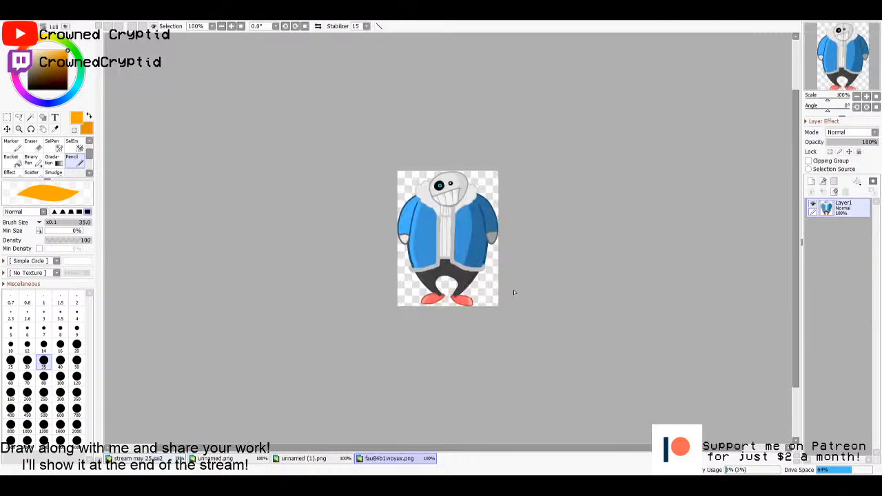
pyautogui.scroll(1, 522, 276)
pyautogui.scroll(4, 521, 277)
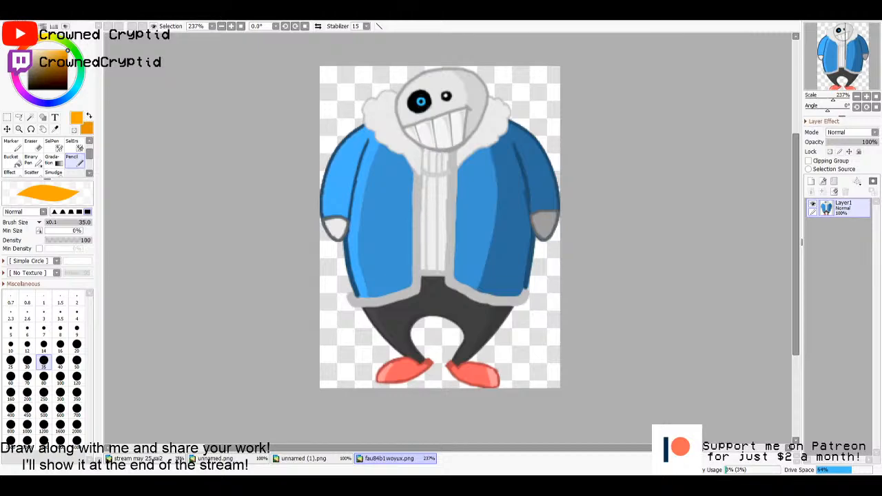
pyautogui.hotkey('ctrl', 'w')
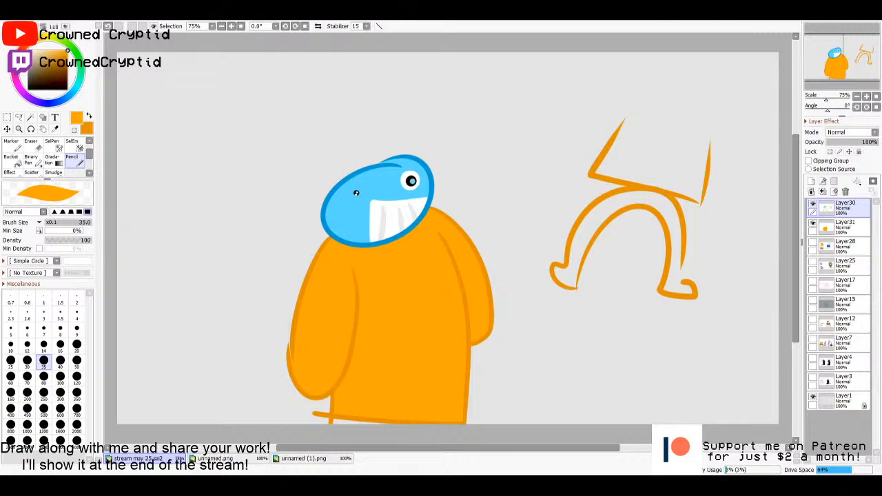
# - Merge Layer30 down into Layer31 and add a new empty layer above it
pyautogui.scroll(-3, 544, 220)
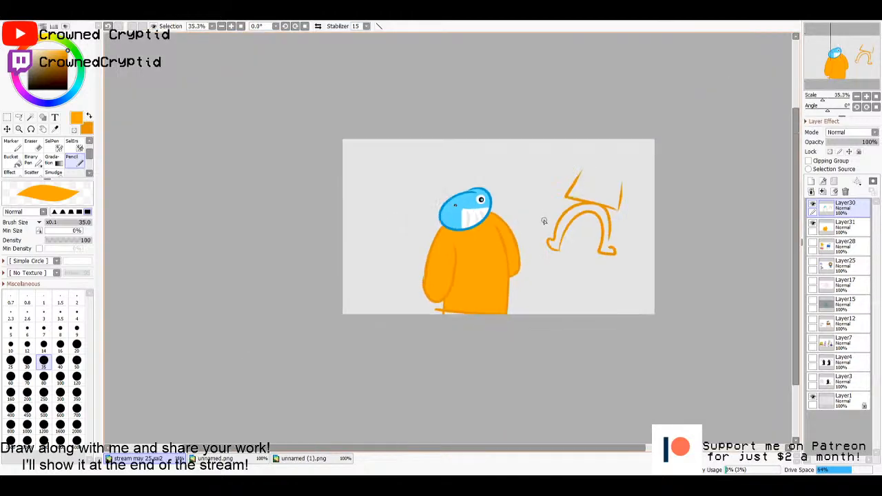
pyautogui.scroll(3, 543, 221)
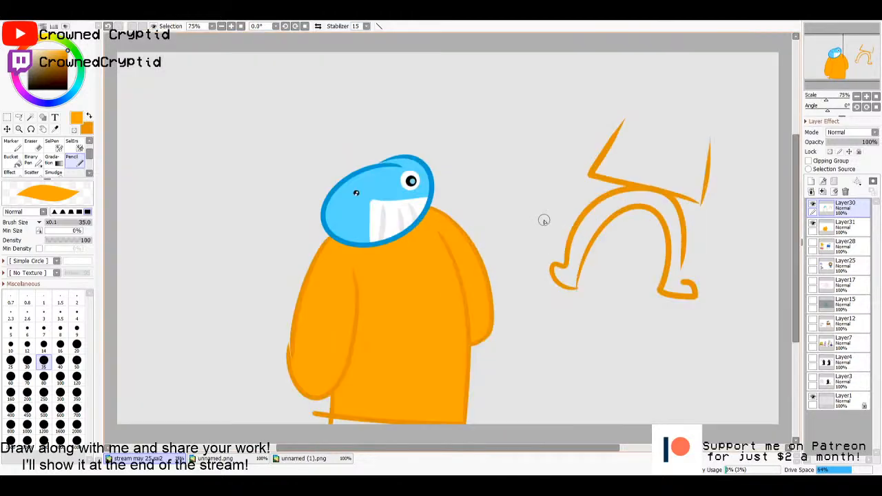
pyautogui.click(823, 192)
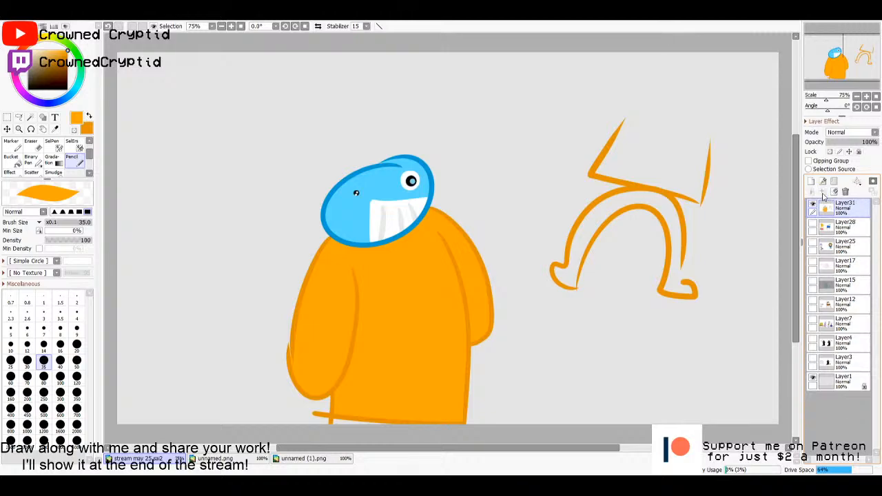
pyautogui.click(811, 181)
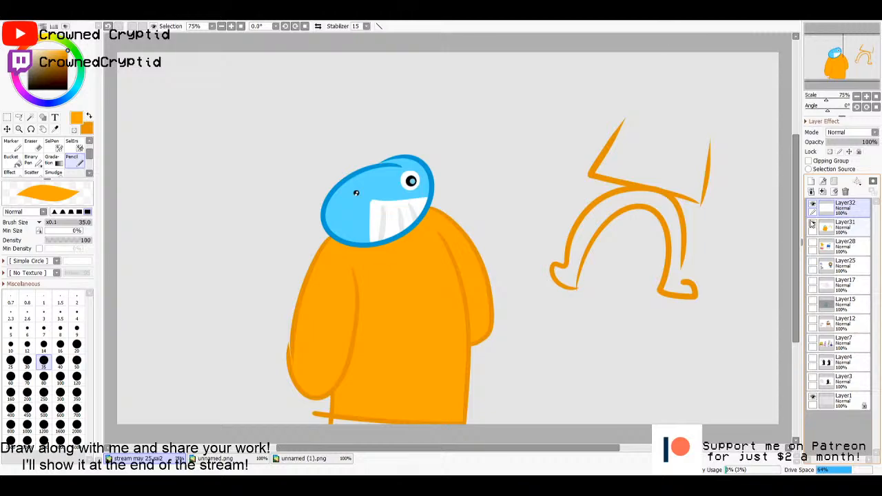
# - Hide Layer31 with the finished blue-headed character so the canvas is blank
pyautogui.click(812, 224)
pyautogui.click(835, 224)
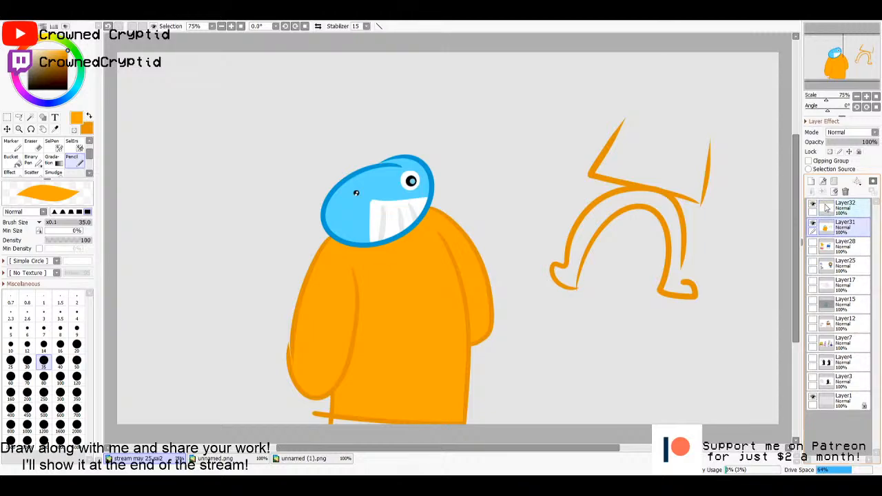
pyautogui.click(854, 209)
pyautogui.click(850, 230)
pyautogui.click(823, 247)
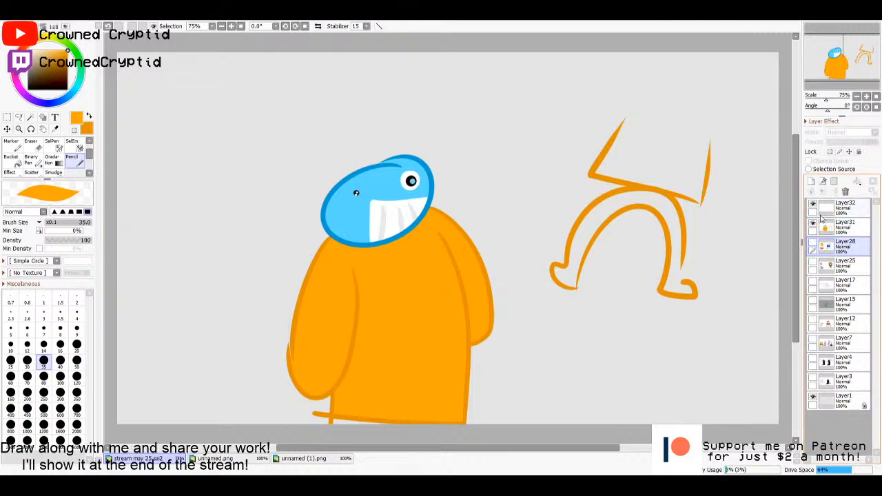
pyautogui.click(822, 212)
pyautogui.click(813, 223)
pyautogui.click(822, 246)
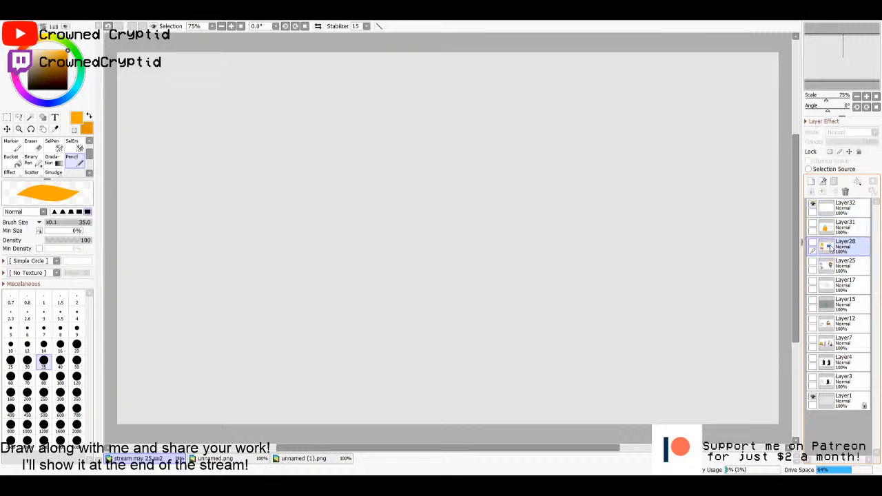
# - Temporarily show Layer7 and Layer17 to review the earlier character drawings, hiding each one again
pyautogui.click(822, 265)
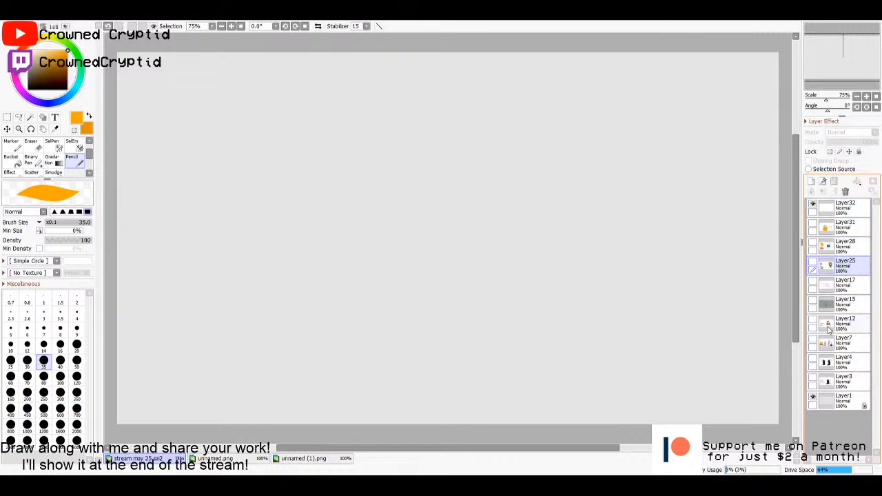
pyautogui.click(813, 341)
pyautogui.click(813, 341)
pyautogui.click(813, 341)
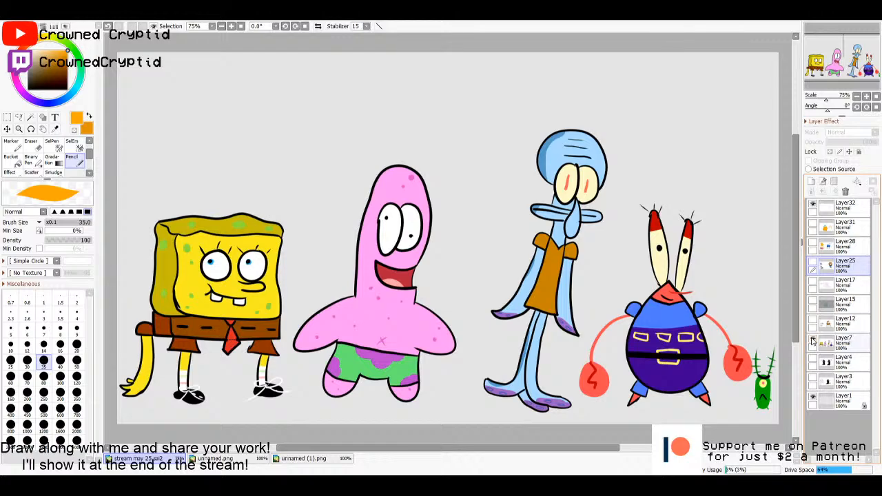
pyautogui.click(813, 341)
pyautogui.click(814, 284)
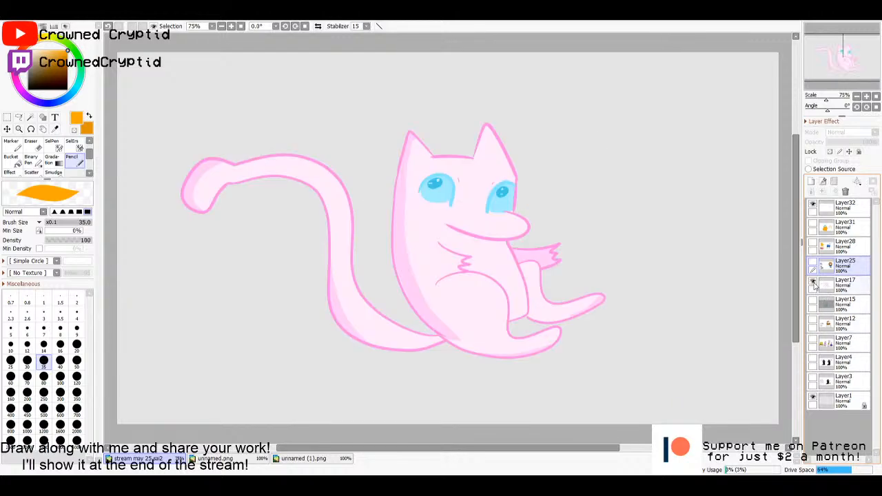
pyautogui.click(813, 284)
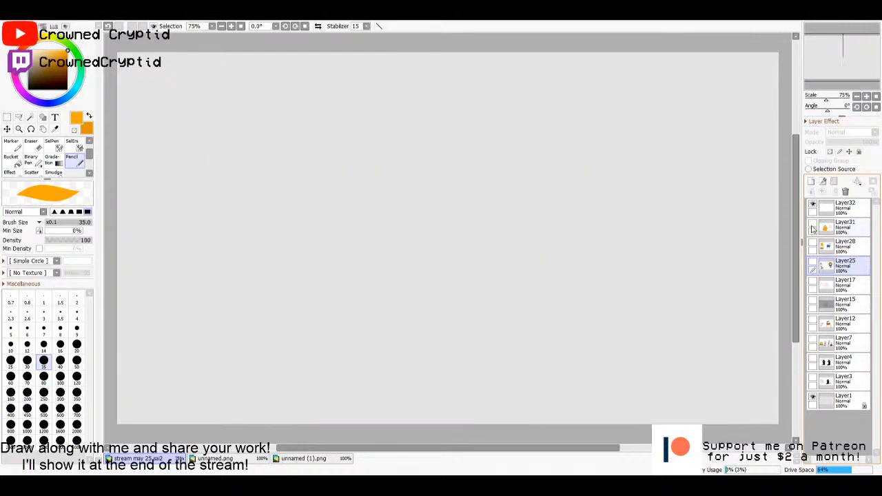
# - Make the empty Layer32 active and set the Pencil to size 10 with black as the drawing colour
pyautogui.click(840, 208)
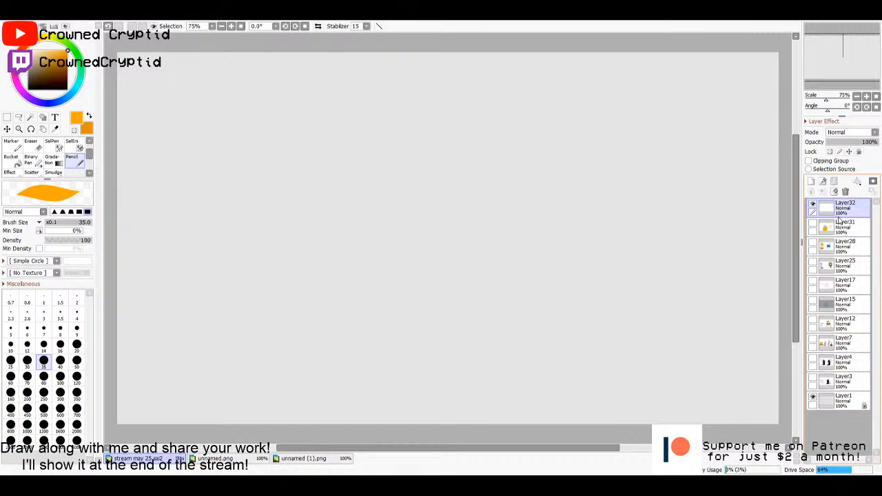
pyautogui.click(11, 346)
pyautogui.click(27, 88)
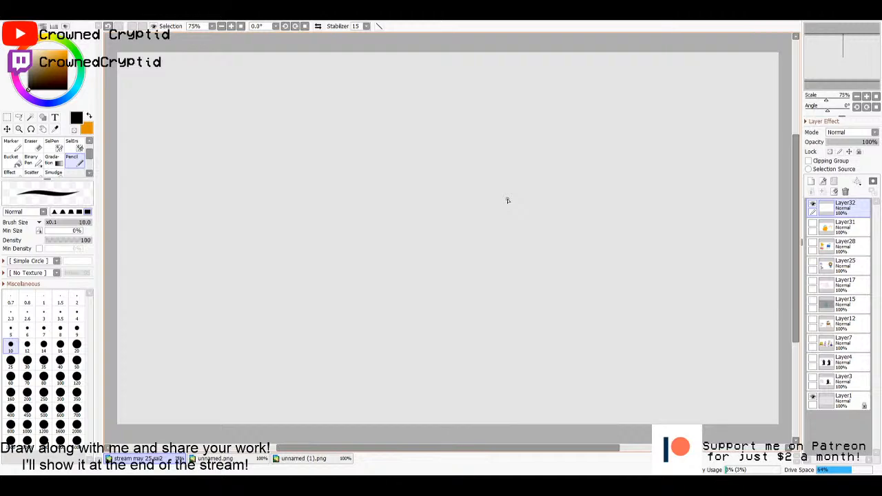
pyautogui.click(836, 229)
pyautogui.click(837, 205)
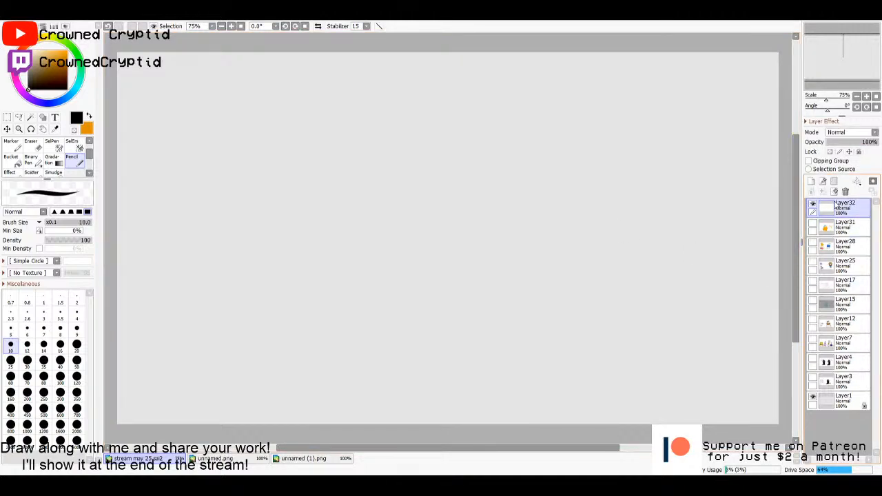
pyautogui.click(834, 227)
pyautogui.click(831, 210)
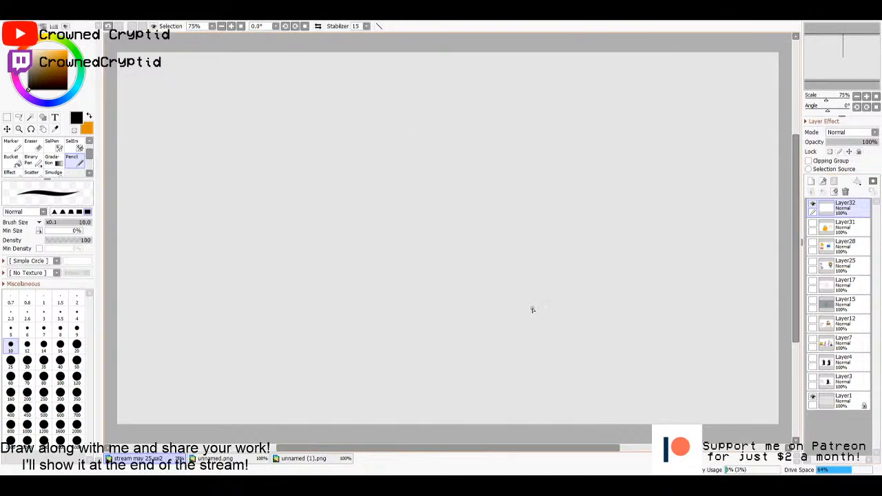
# - Draw a pointed face and spiky hair in black on Layer32 with the Pencil at size 14
pyautogui.press(']')
pyautogui.press(']')
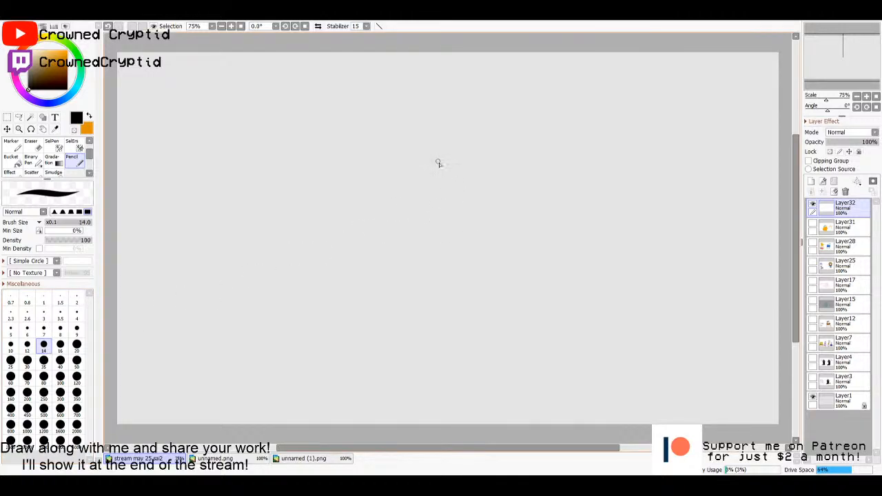
pyautogui.moveTo(482, 166)
pyautogui.mouseDown()
pyautogui.moveTo(482, 201)
pyautogui.moveTo(470, 228)
pyautogui.moveTo(442, 210)
pyautogui.moveTo(436, 171)
pyautogui.mouseUp()
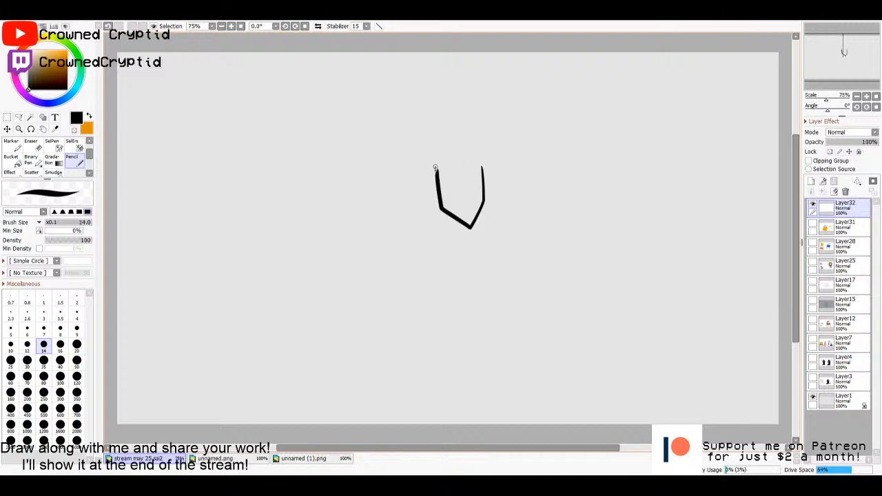
pyautogui.moveTo(482, 167)
pyautogui.mouseDown()
pyautogui.moveTo(459, 184)
pyautogui.moveTo(436, 177)
pyautogui.moveTo(387, 190)
pyautogui.moveTo(411, 163)
pyautogui.mouseUp()
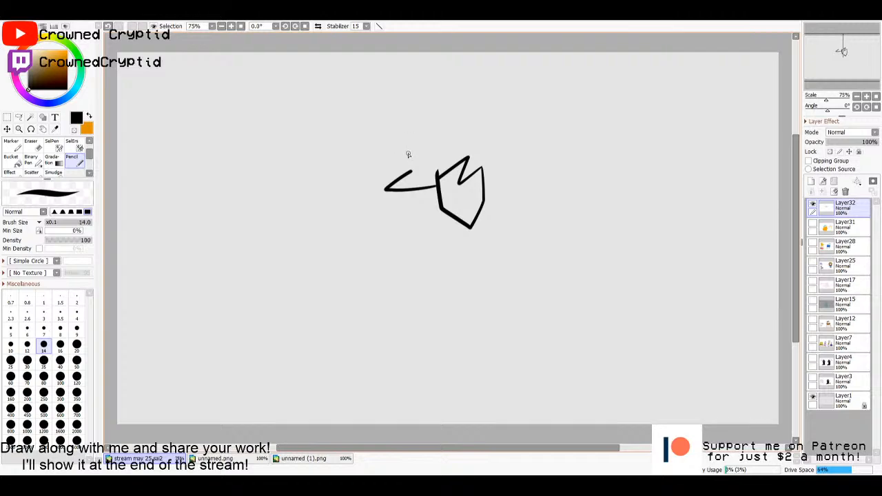
pyautogui.moveTo(407, 171)
pyautogui.mouseDown()
pyautogui.moveTo(412, 90)
pyautogui.moveTo(429, 135)
pyautogui.moveTo(452, 137)
pyautogui.moveTo(427, 130)
pyautogui.moveTo(459, 113)
pyautogui.moveTo(447, 139)
pyautogui.moveTo(478, 126)
pyautogui.moveTo(479, 147)
pyautogui.moveTo(495, 163)
pyautogui.moveTo(485, 187)
pyautogui.mouseUp()
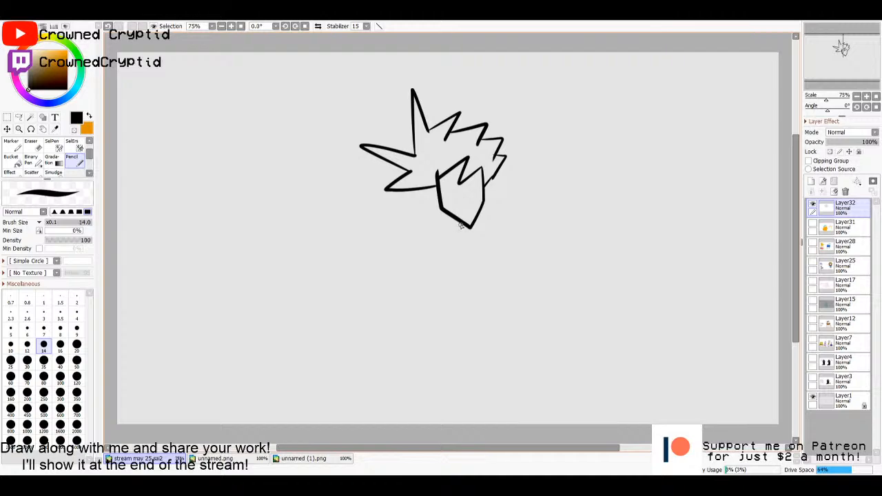
# - Draw the neck with a pointed collar below the chin and a long, narrow torso closed at the hem
pyautogui.moveTo(461, 226)
pyautogui.mouseDown()
pyautogui.moveTo(460, 238)
pyautogui.moveTo(477, 240)
pyautogui.mouseUp()
pyautogui.moveTo(461, 238); pyautogui.dragTo(474, 248)
pyautogui.hotkey('ctrl', 'z')
pyautogui.moveTo(459, 262); pyautogui.dragTo(451, 337)
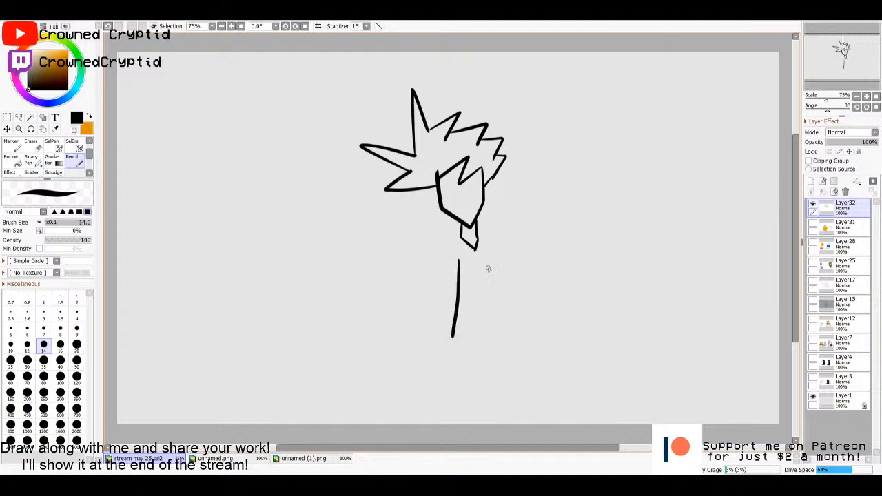
pyautogui.moveTo(492, 260)
pyautogui.mouseDown()
pyautogui.moveTo(491, 339)
pyautogui.moveTo(484, 347)
pyautogui.moveTo(452, 339)
pyautogui.mouseUp()
# - Draw two baggy trouser legs with flared hems below the torso
pyautogui.moveTo(486, 319); pyautogui.dragTo(467, 289)
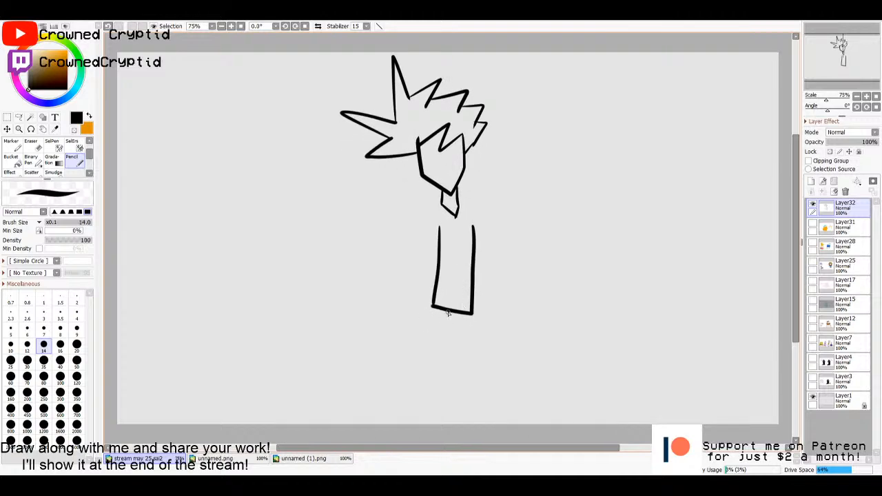
pyautogui.moveTo(449, 321); pyautogui.dragTo(451, 383)
pyautogui.moveTo(433, 305)
pyautogui.mouseDown()
pyautogui.moveTo(414, 374)
pyautogui.moveTo(423, 388)
pyautogui.moveTo(451, 385)
pyautogui.mouseUp()
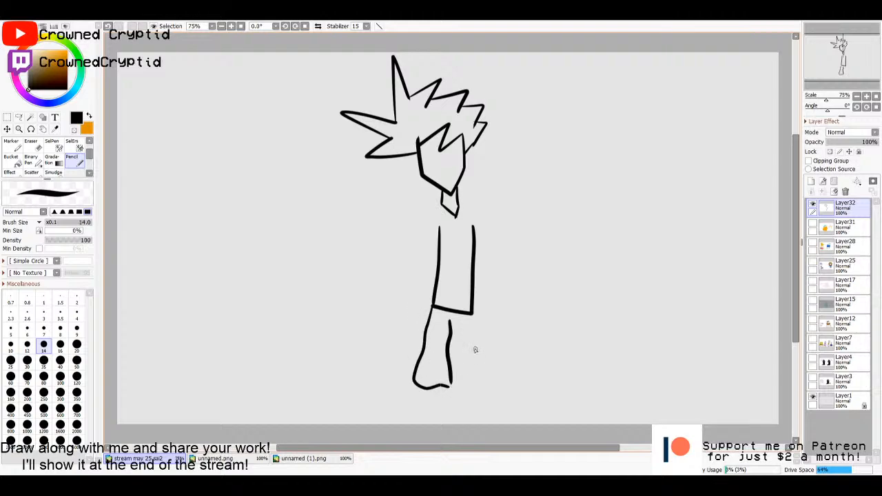
pyautogui.moveTo(472, 314)
pyautogui.mouseDown()
pyautogui.moveTo(482, 379)
pyautogui.moveTo(469, 389)
pyautogui.moveTo(449, 386)
pyautogui.moveTo(448, 342)
pyautogui.mouseUp()
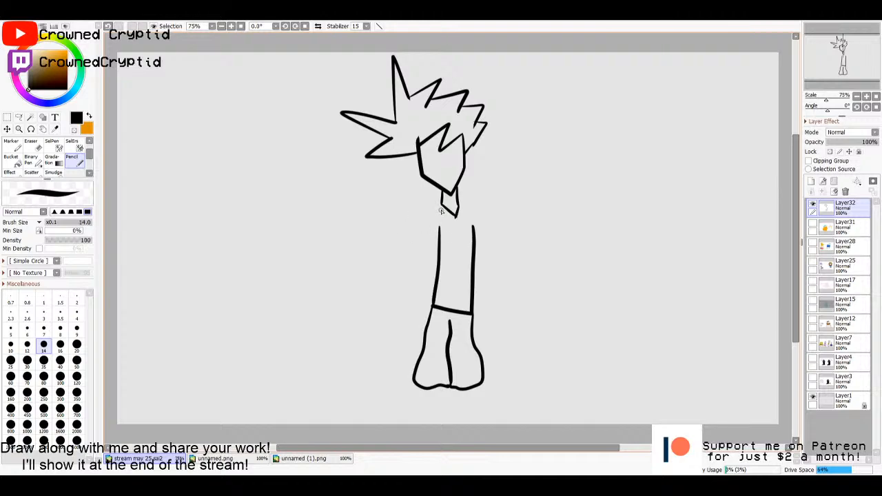
# - Draw the shoulders with short sleeves on both sides, and a forearm with a hand below the left-hand sleeve
pyautogui.moveTo(441, 204)
pyautogui.mouseDown()
pyautogui.moveTo(428, 224)
pyautogui.moveTo(425, 251)
pyautogui.moveTo(438, 258)
pyautogui.moveTo(430, 255)
pyautogui.mouseUp()
pyautogui.moveTo(456, 207)
pyautogui.mouseDown()
pyautogui.moveTo(481, 215)
pyautogui.moveTo(475, 262)
pyautogui.mouseUp()
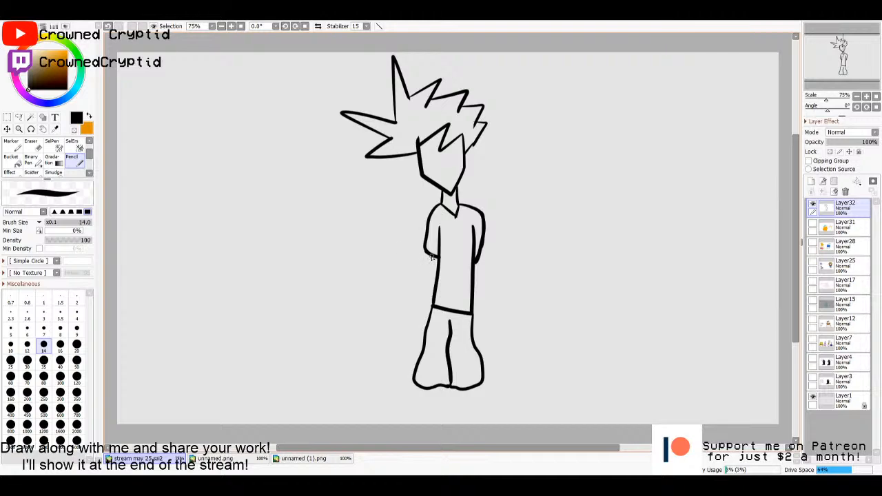
pyautogui.moveTo(431, 257)
pyautogui.mouseDown()
pyautogui.moveTo(419, 307)
pyautogui.moveTo(434, 307)
pyautogui.mouseUp()
# - Add a new empty layer between Layer31 and Layer32, then make Layer32 active again
pyautogui.click(830, 228)
pyautogui.click(810, 182)
pyautogui.click(824, 210)
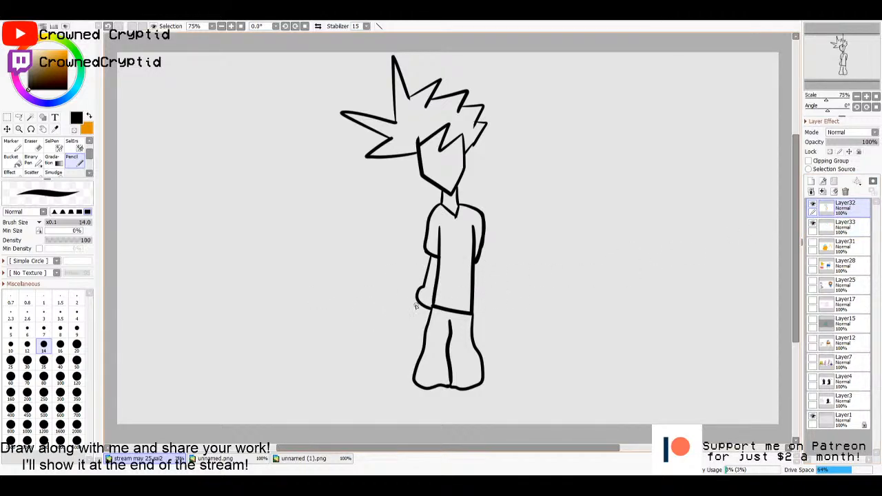
# - Draw a large sword extending from the hand, with a grip, a crossguard, a broad blade and one line along the blade
pyautogui.moveTo(415, 295)
pyautogui.mouseDown()
pyautogui.moveTo(391, 288)
pyautogui.moveTo(380, 314)
pyautogui.mouseUp()
pyautogui.moveTo(393, 269)
pyautogui.mouseDown()
pyautogui.moveTo(374, 286)
pyautogui.moveTo(383, 314)
pyautogui.mouseUp()
pyautogui.moveTo(379, 264)
pyautogui.mouseDown()
pyautogui.moveTo(233, 185)
pyautogui.moveTo(241, 239)
pyautogui.moveTo(370, 293)
pyautogui.mouseUp()
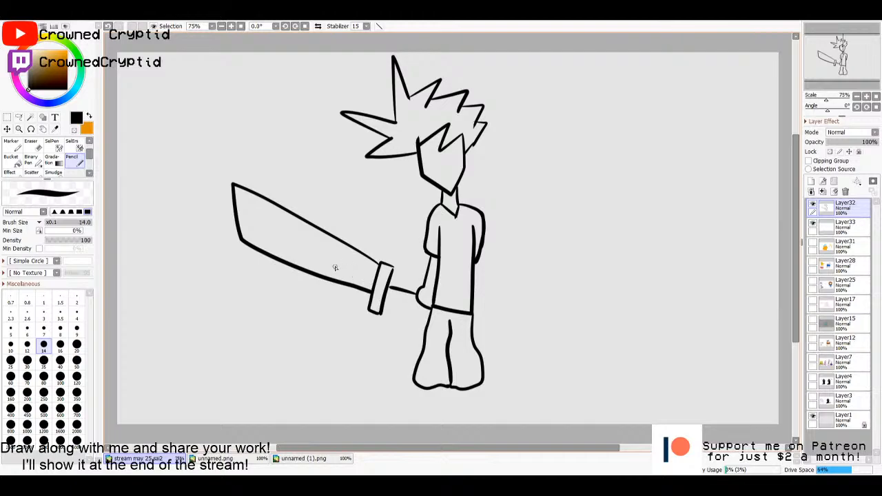
pyautogui.moveTo(265, 237); pyautogui.dragTo(340, 273)
pyautogui.hotkey('ctrl', 'z')
pyautogui.moveTo(262, 233); pyautogui.dragTo(352, 271)
pyautogui.hotkey('ctrl', 'z')
pyautogui.moveTo(265, 234); pyautogui.dragTo(340, 264)
# - Draw two rounded shoes beneath the trouser legs on Layer32
pyautogui.click(845, 226)
pyautogui.click(846, 208)
pyautogui.moveTo(445, 389)
pyautogui.mouseDown()
pyautogui.moveTo(458, 408)
pyautogui.moveTo(418, 401)
pyautogui.moveTo(412, 380)
pyautogui.mouseUp()
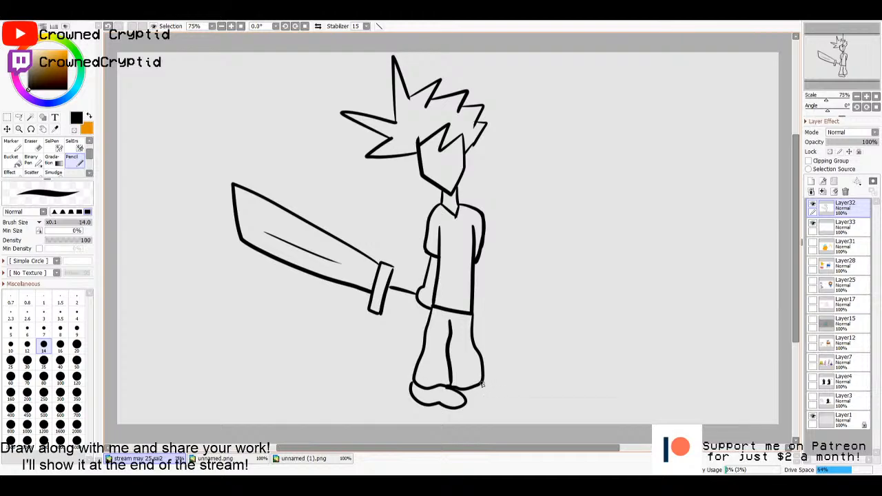
pyautogui.moveTo(482, 384)
pyautogui.mouseDown()
pyautogui.moveTo(500, 389)
pyautogui.moveTo(482, 408)
pyautogui.moveTo(462, 406)
pyautogui.mouseUp()
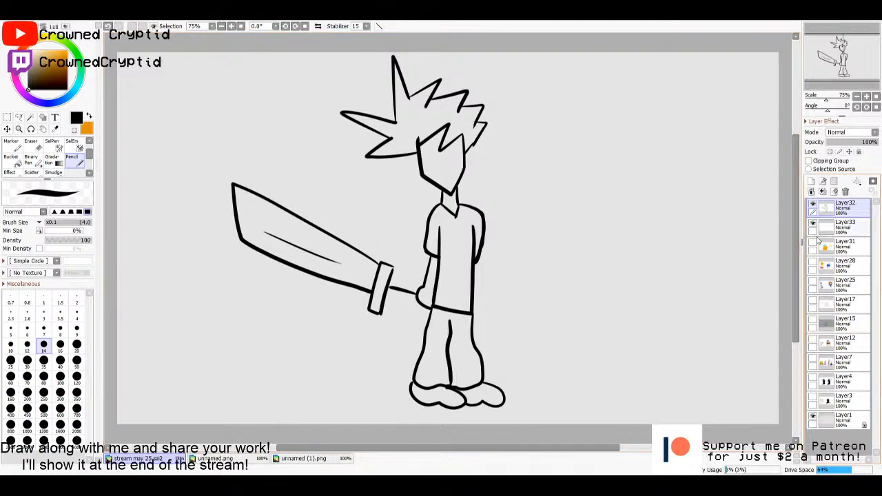
pyautogui.click(847, 227)
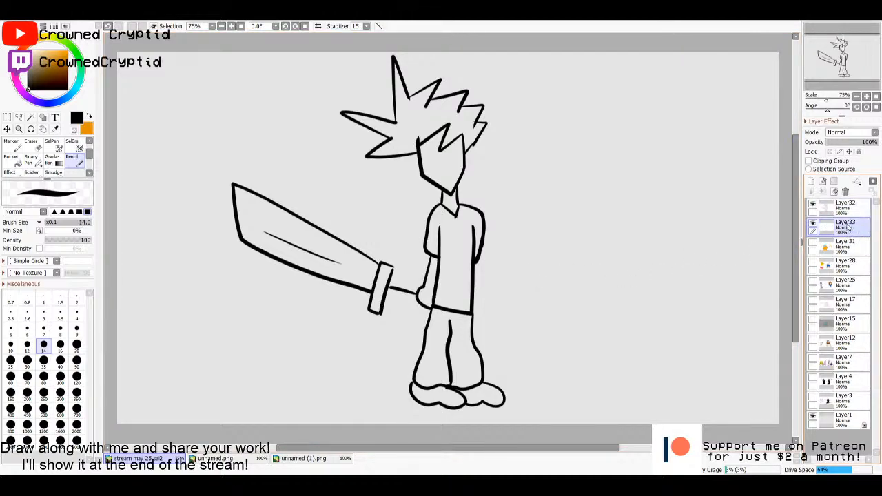
pyautogui.click(843, 208)
pyautogui.click(845, 227)
pyautogui.click(843, 208)
pyautogui.click(845, 227)
pyautogui.click(843, 208)
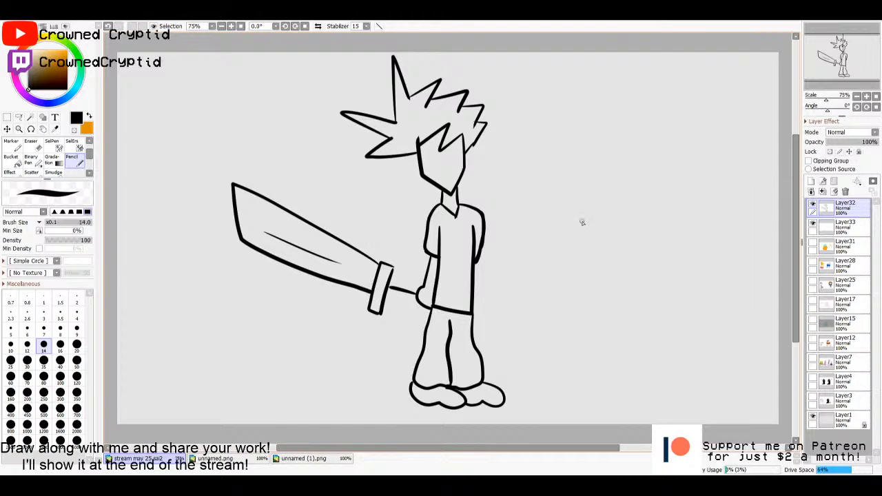
pyautogui.click(844, 228)
pyautogui.click(844, 213)
# - Select the face, neck and bare arm with the Magic Wand on Layer32, fill them pale peach on Layer33, and clear the selection
pyautogui.press('w')
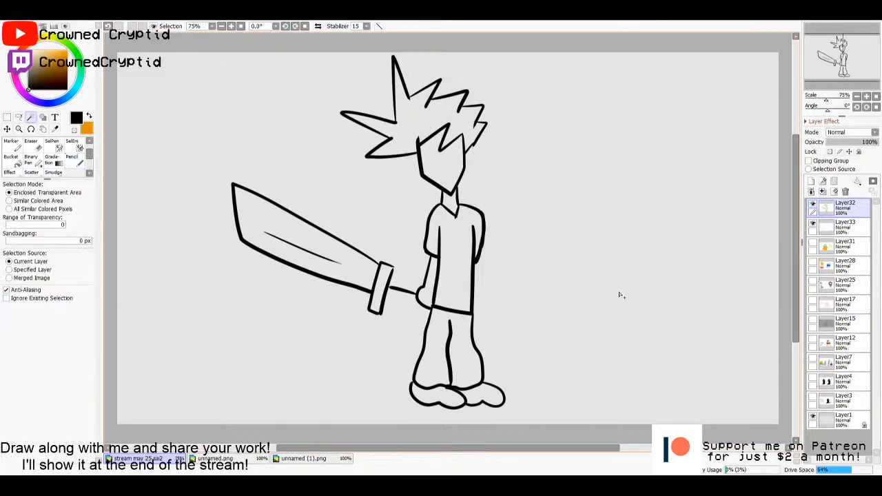
pyautogui.click(841, 227)
pyautogui.click(841, 211)
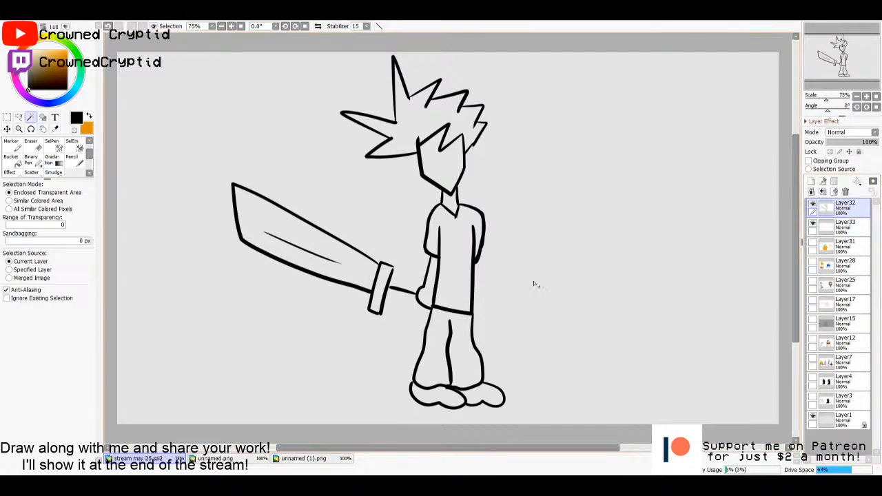
pyautogui.click(451, 178)
pyautogui.click(452, 205)
pyautogui.click(433, 288)
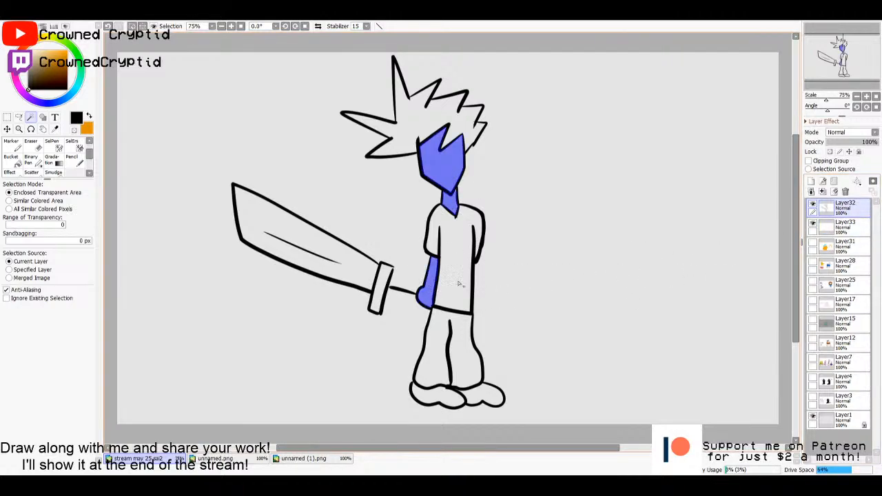
pyautogui.click(841, 227)
pyautogui.press('g')
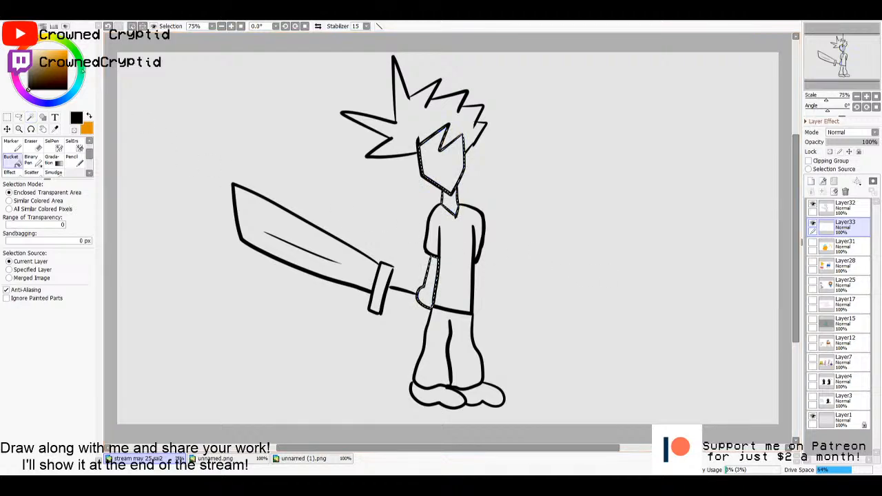
pyautogui.click(37, 50)
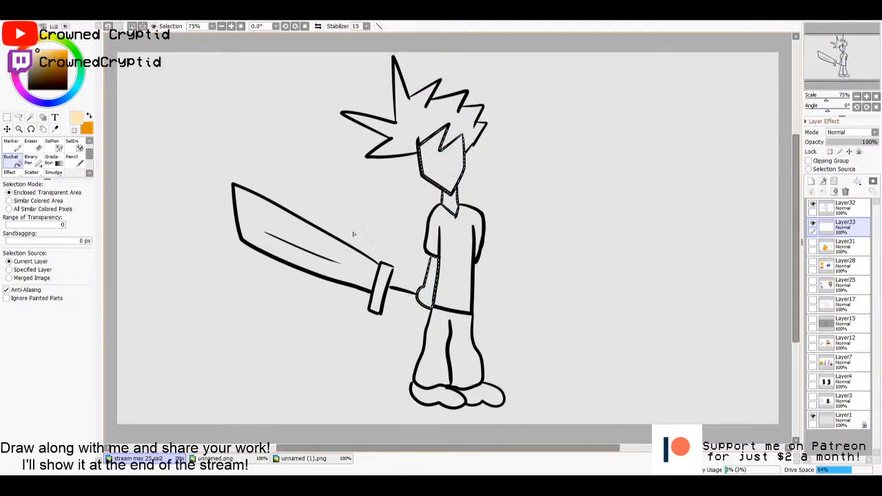
pyautogui.click(444, 247)
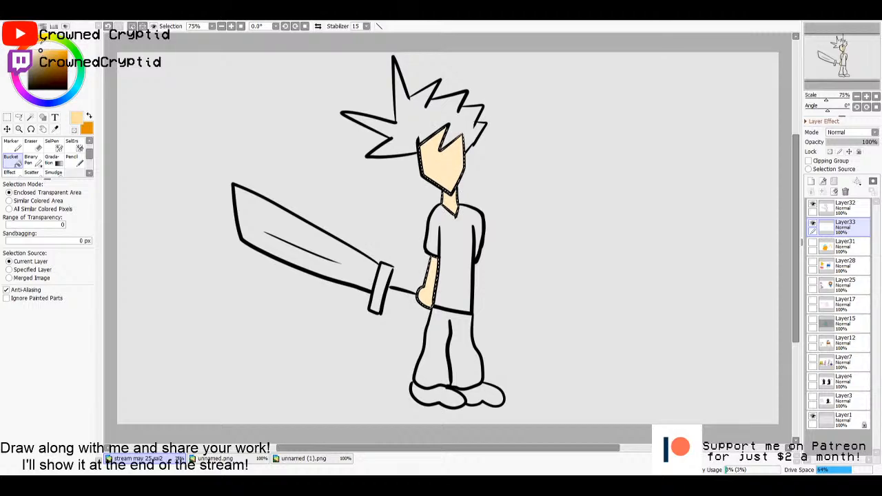
pyautogui.press('m')
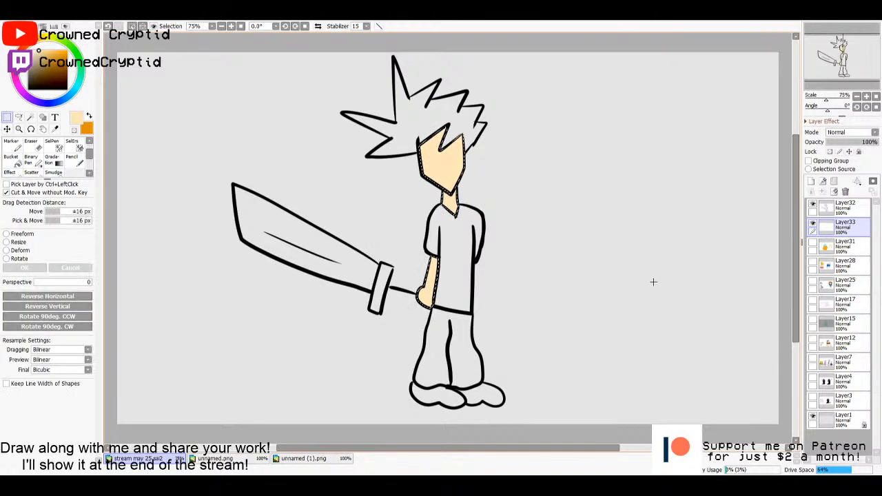
pyautogui.click(665, 284)
# - Select the whole shirt including the sleeves on Layer32 and fill it dark blue on Layer33
pyautogui.click(853, 211)
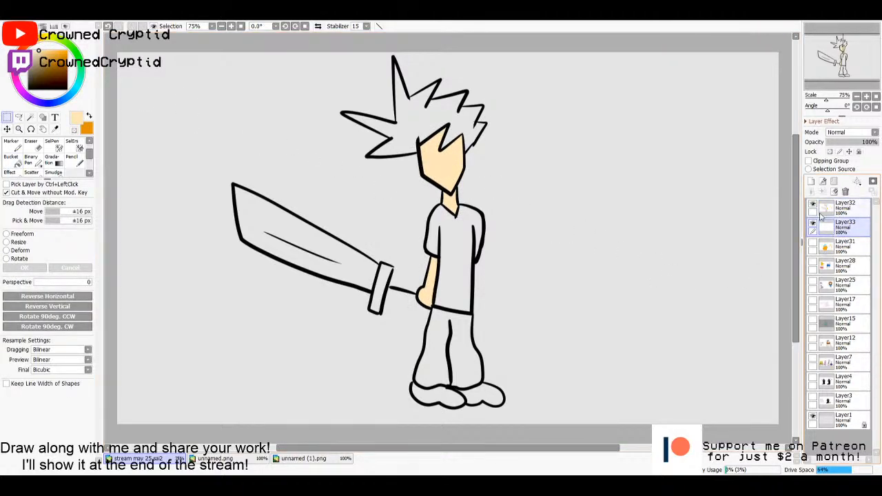
pyautogui.press('w')
pyautogui.click(451, 277)
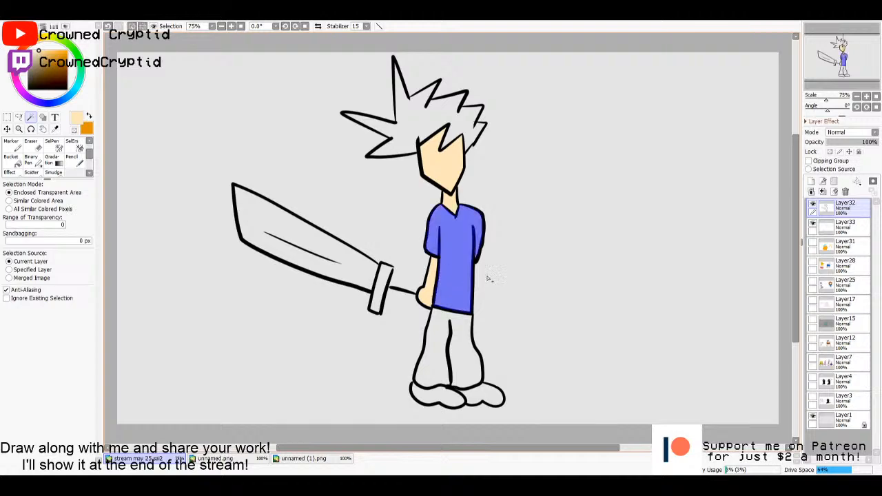
pyautogui.click(847, 228)
pyautogui.press('g')
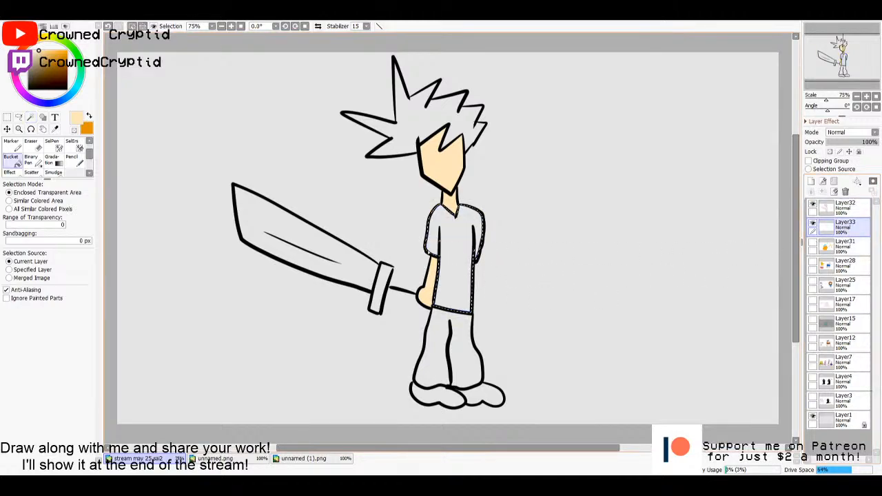
pyautogui.moveTo(75, 53); pyautogui.dragTo(66, 43)
pyautogui.moveTo(61, 56); pyautogui.dragTo(68, 56)
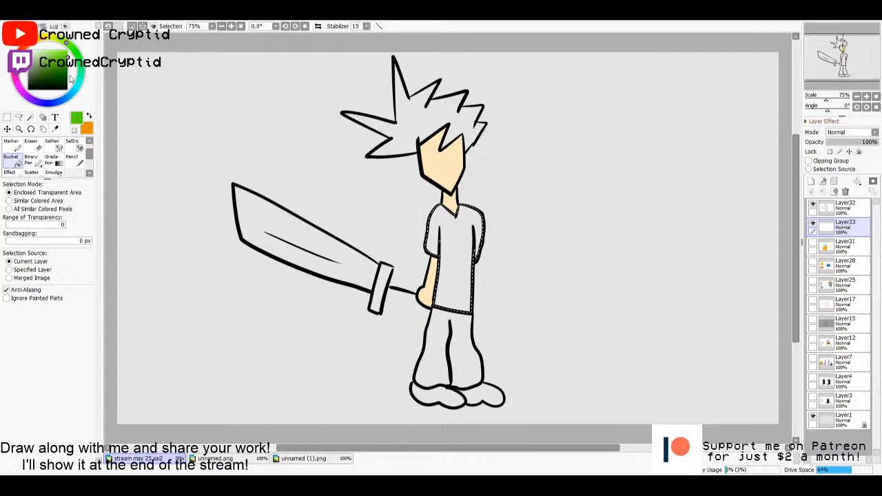
pyautogui.click(80, 71)
pyautogui.moveTo(73, 91); pyautogui.dragTo(62, 100)
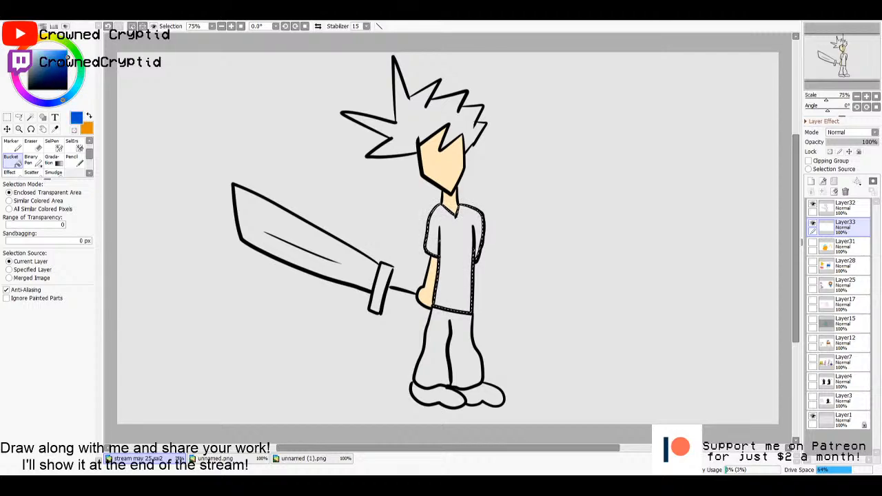
pyautogui.click(61, 67)
pyautogui.click(48, 72)
pyautogui.click(458, 278)
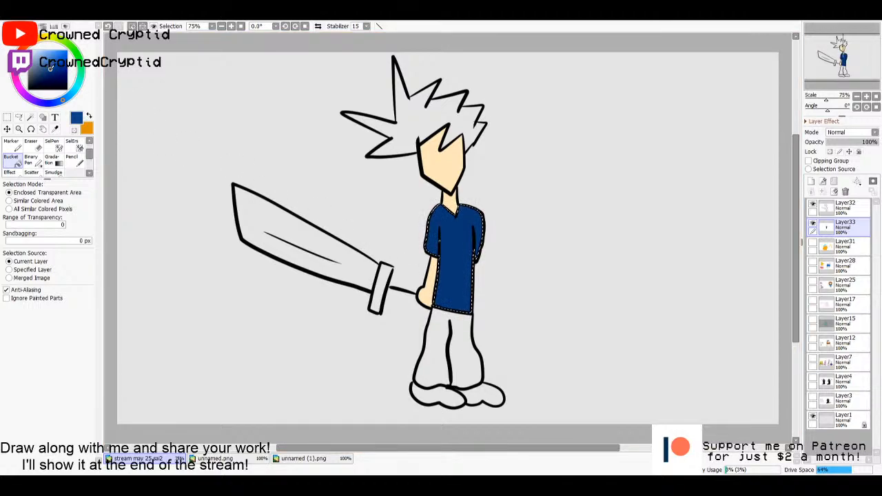
# - Draw vertical stripes down the shirt with the Pencil in a darker navy blue, then clear the selection
pyautogui.click(50, 76)
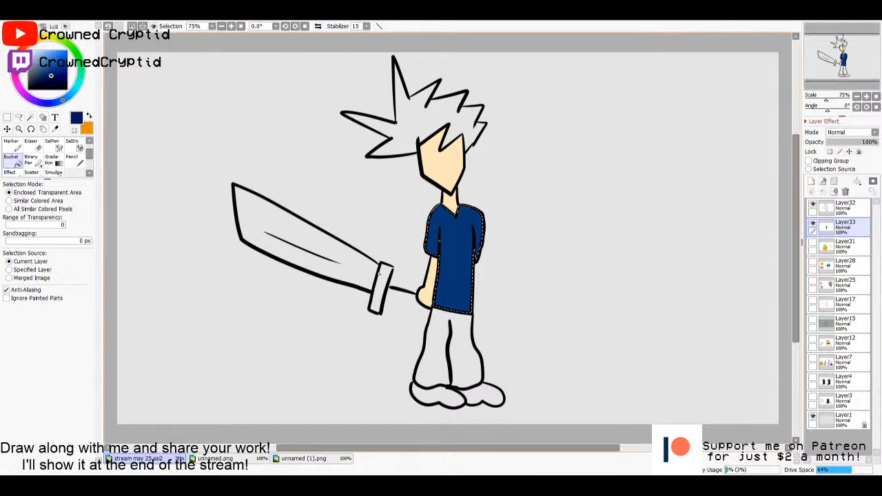
pyautogui.press('n')
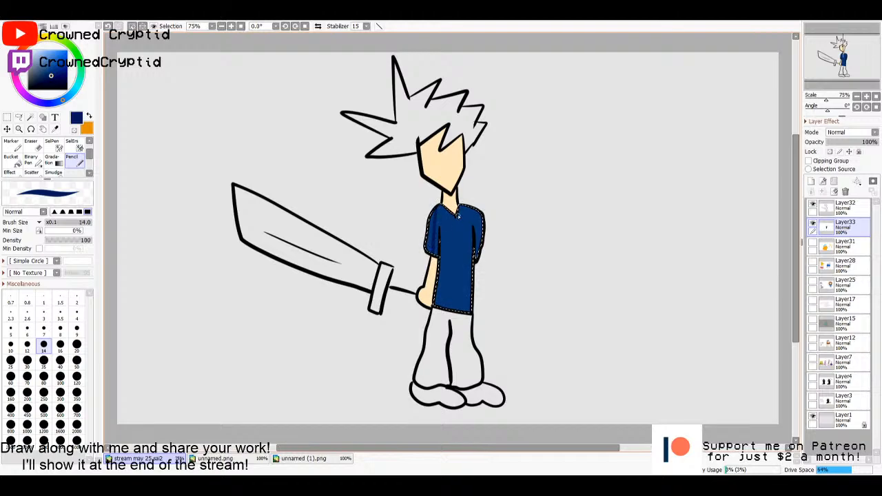
pyautogui.moveTo(456, 215); pyautogui.dragTo(450, 309)
pyautogui.moveTo(469, 208); pyautogui.dragTo(468, 312)
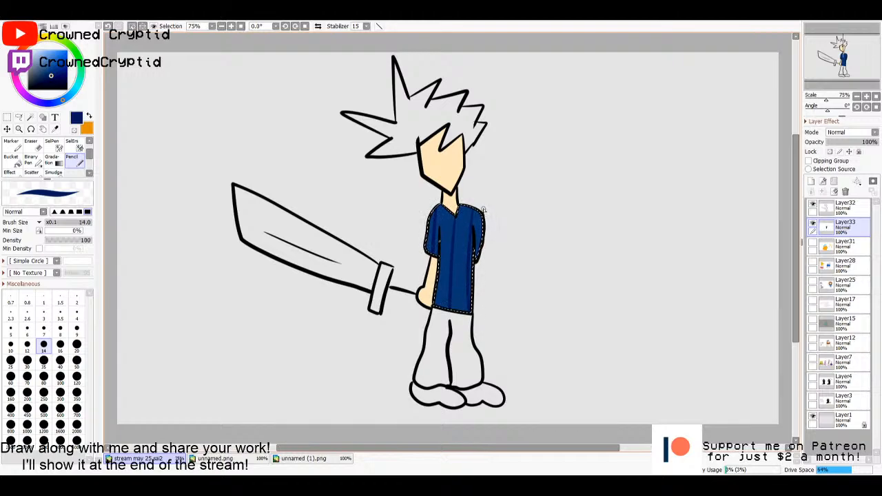
pyautogui.moveTo(484, 209); pyautogui.dragTo(485, 285)
pyautogui.moveTo(463, 212)
pyautogui.mouseDown()
pyautogui.moveTo(461, 316)
pyautogui.moveTo(450, 321)
pyautogui.mouseUp()
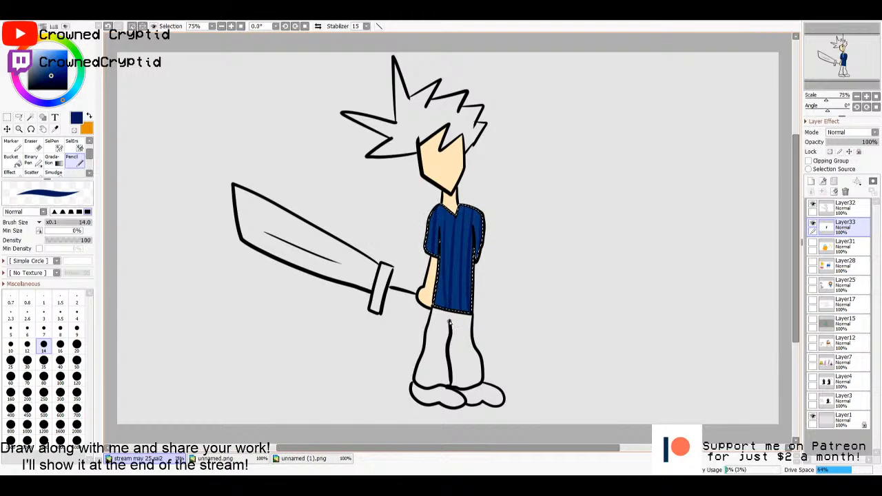
pyautogui.hotkey('ctrl', 'd')
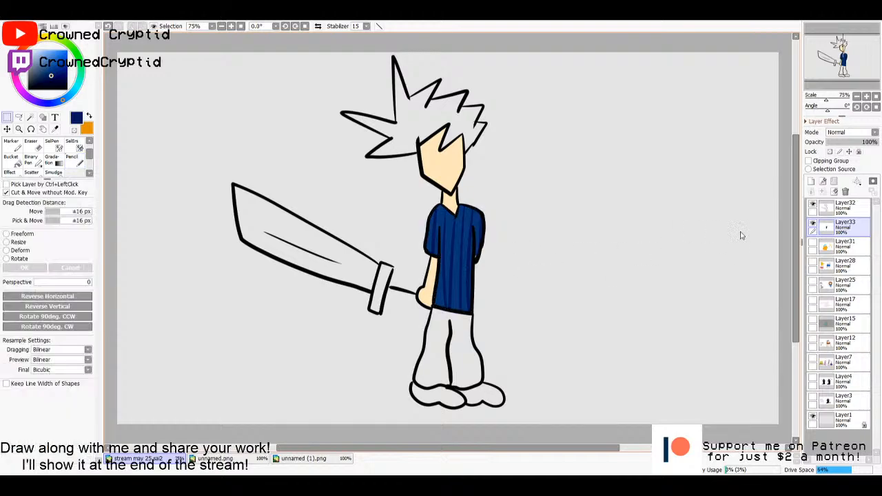
# - Select both trouser legs with the Magic Wand on Layer32 and fill them a muted medium blue on Layer33
pyautogui.click(844, 208)
pyautogui.press('w')
pyautogui.click(461, 367)
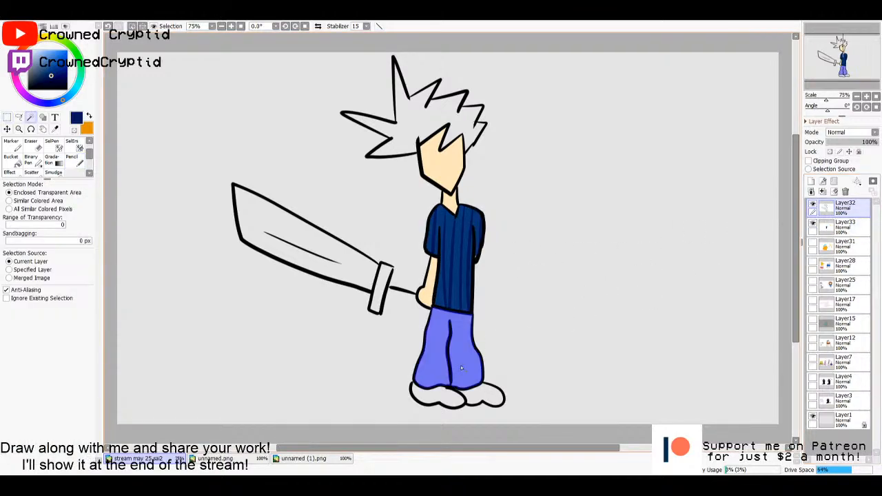
pyautogui.click(854, 229)
pyautogui.press('g')
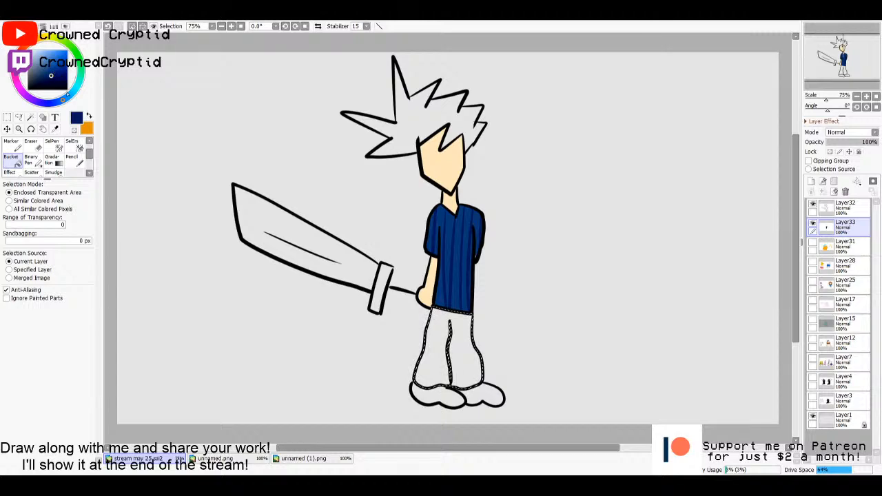
pyautogui.moveTo(52, 73); pyautogui.dragTo(38, 69)
pyautogui.click(445, 362)
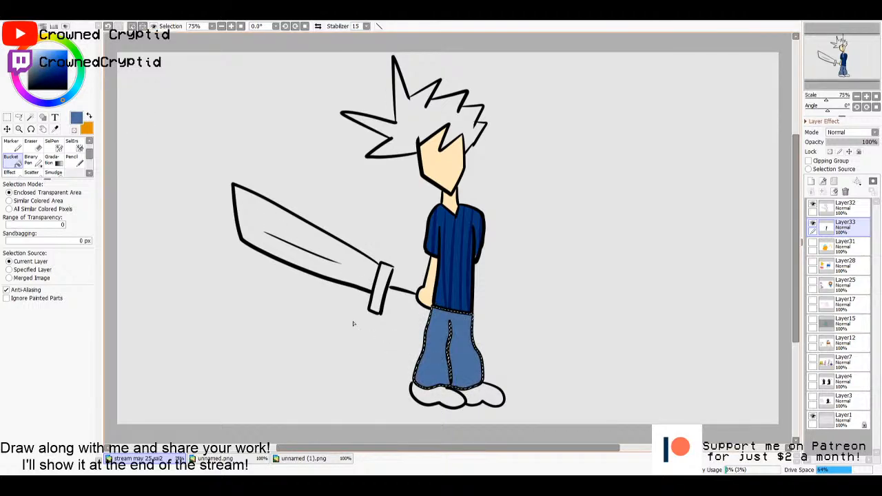
# - Draw vertical stripes down both trouser legs with the size 14 Pencil in a darker blue, then clear the selection
pyautogui.click(73, 161)
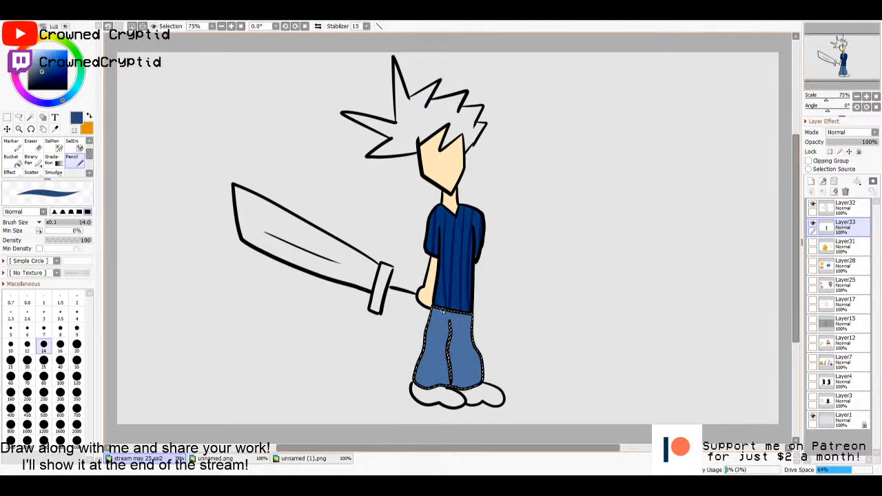
pyautogui.moveTo(435, 306); pyautogui.dragTo(417, 413)
pyautogui.moveTo(446, 308)
pyautogui.mouseDown()
pyautogui.moveTo(433, 402)
pyautogui.moveTo(464, 337)
pyautogui.moveTo(463, 314)
pyautogui.moveTo(462, 371)
pyautogui.moveTo(478, 352)
pyautogui.moveTo(472, 318)
pyautogui.moveTo(469, 359)
pyautogui.moveTo(483, 402)
pyautogui.mouseUp()
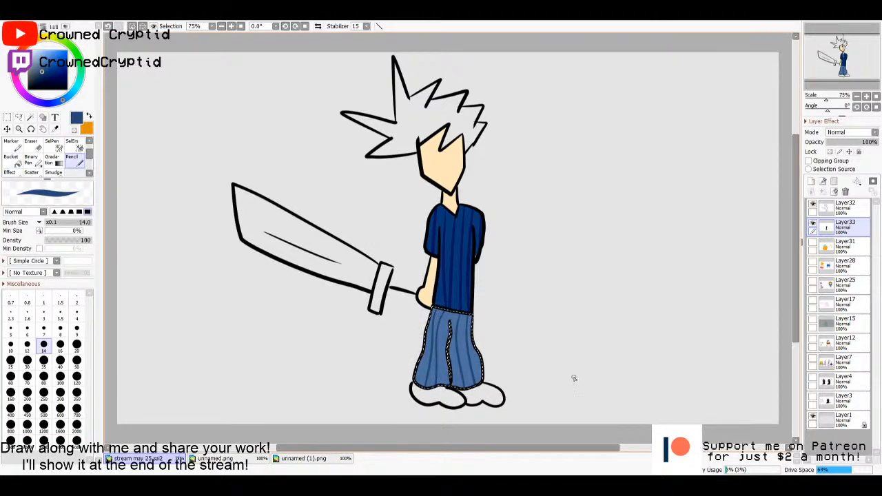
pyautogui.press('m')
pyautogui.click(596, 301)
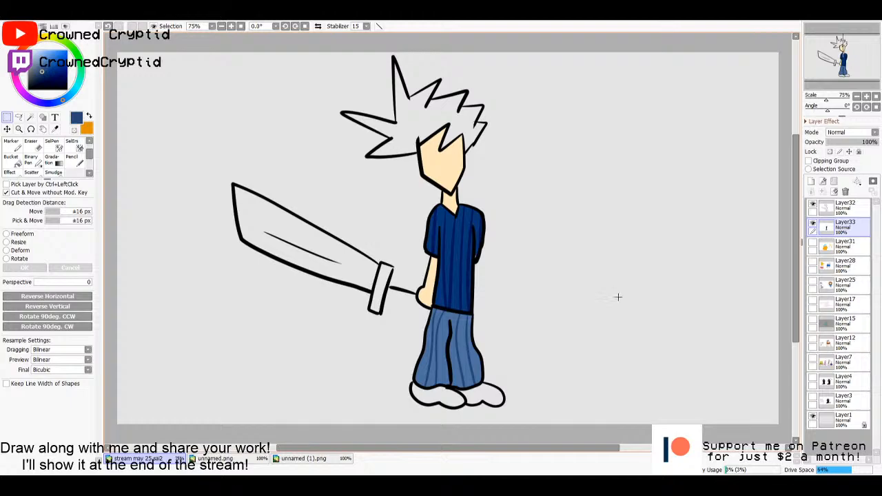
pyautogui.click(834, 209)
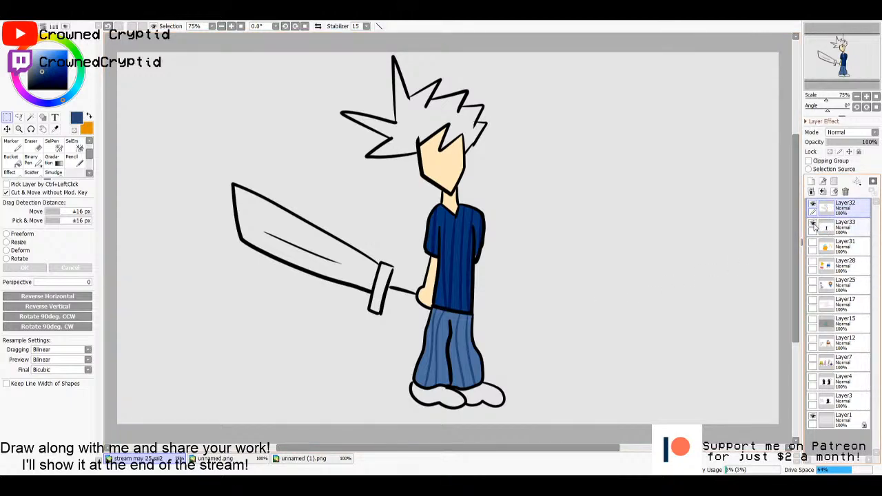
pyautogui.click(832, 233)
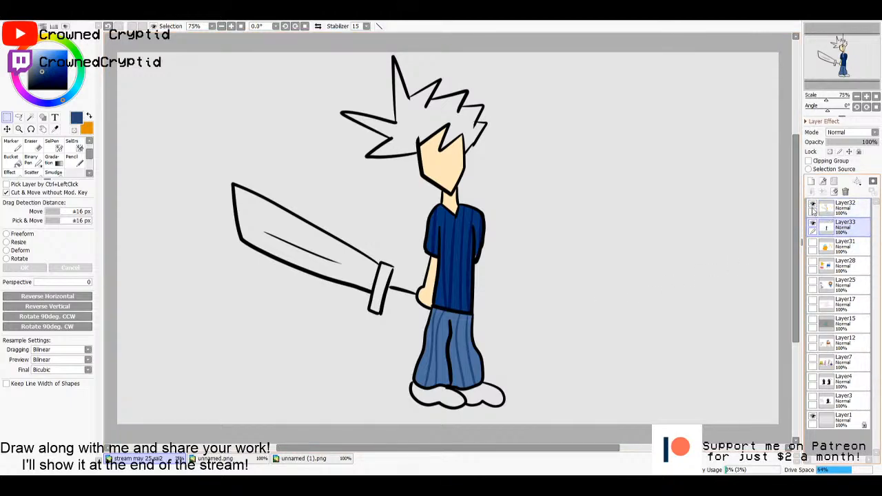
pyautogui.click(836, 213)
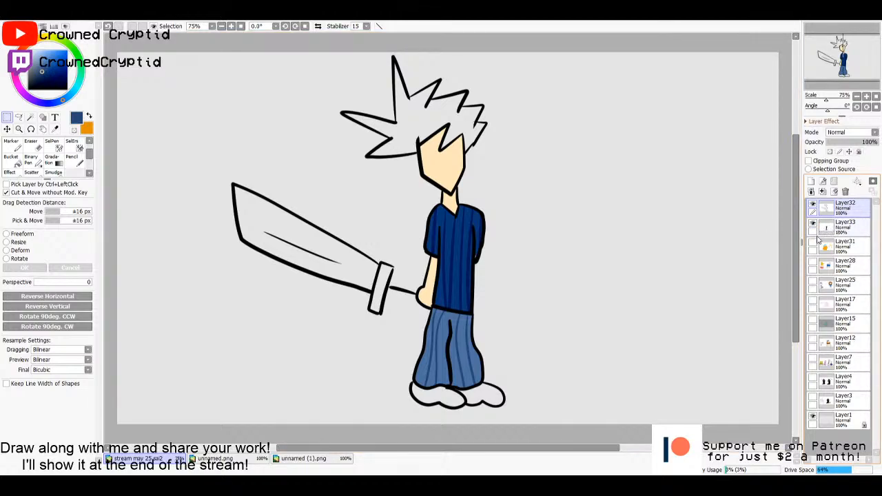
pyautogui.click(837, 227)
# - Select the spiky hair with the Magic Wand on Layer32 and fill it bright yellow on Layer33
pyautogui.click(834, 211)
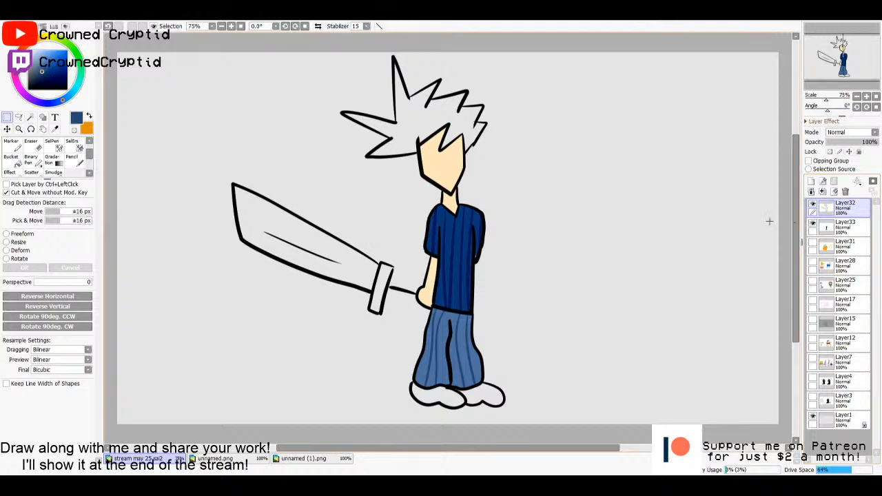
pyautogui.press('w')
pyautogui.click(419, 122)
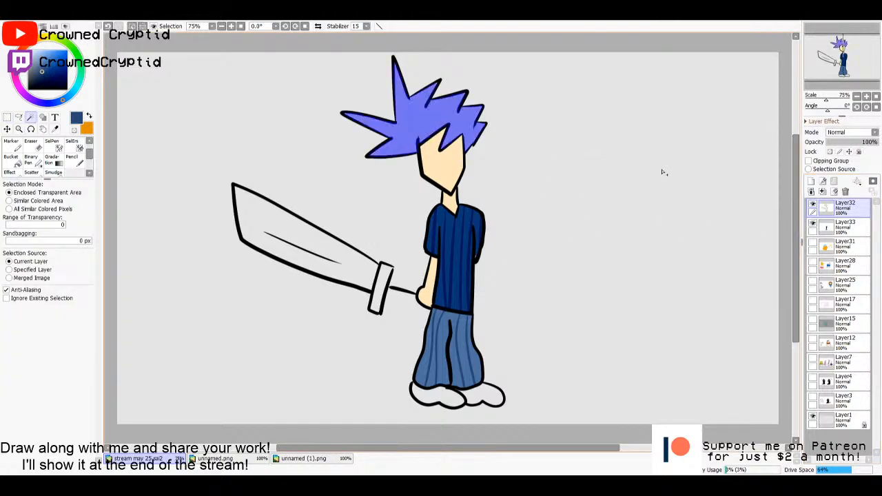
pyautogui.click(845, 224)
pyautogui.press('g')
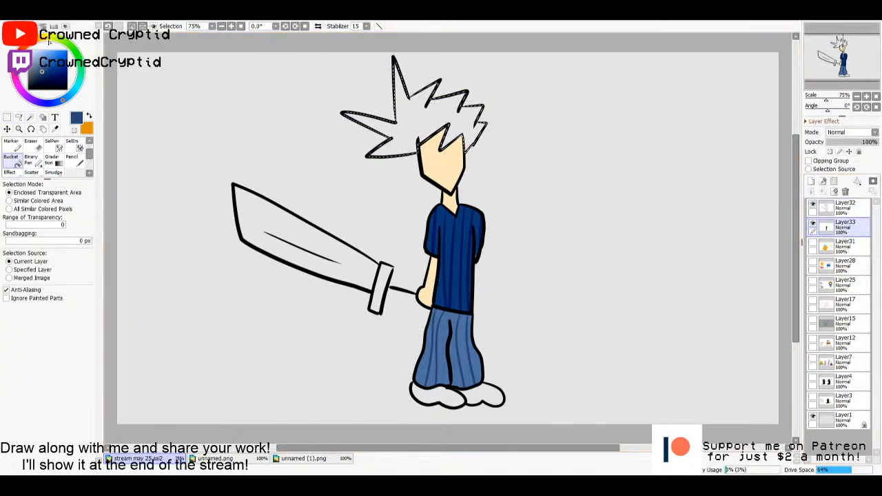
pyautogui.click(48, 43)
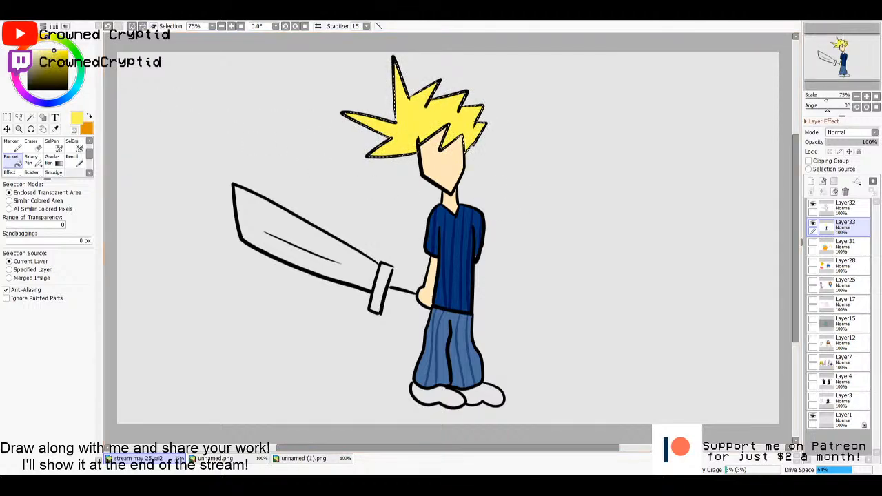
# - Set up the Pencil at brush size 35 in a darker mustard yellow for shading the selected hair
pyautogui.moveTo(62, 58); pyautogui.dragTo(56, 58)
pyautogui.press('n')
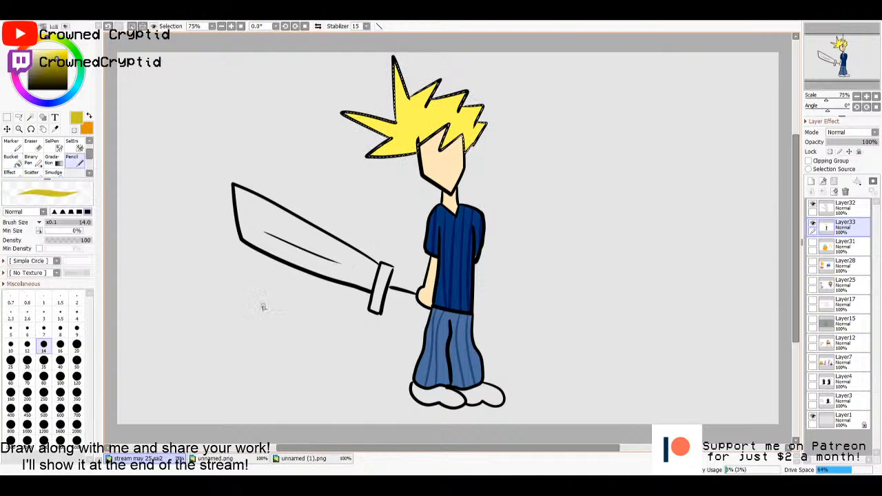
pyautogui.click(76, 347)
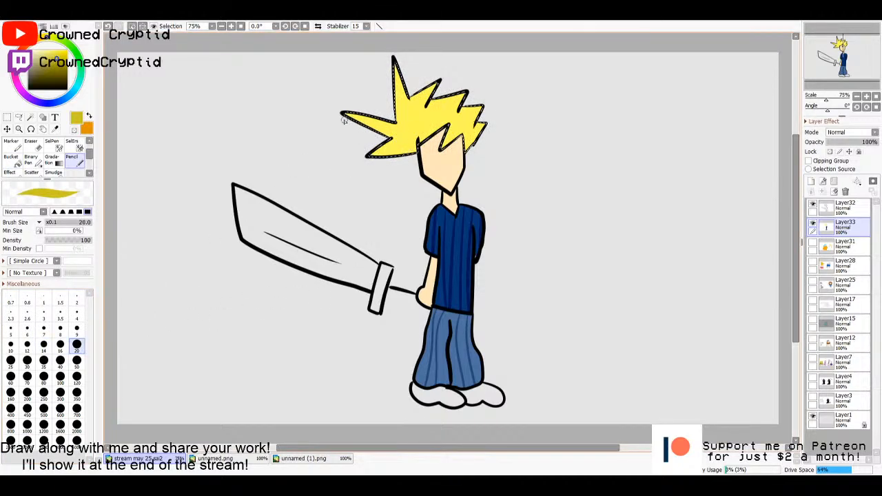
pyautogui.click(44, 360)
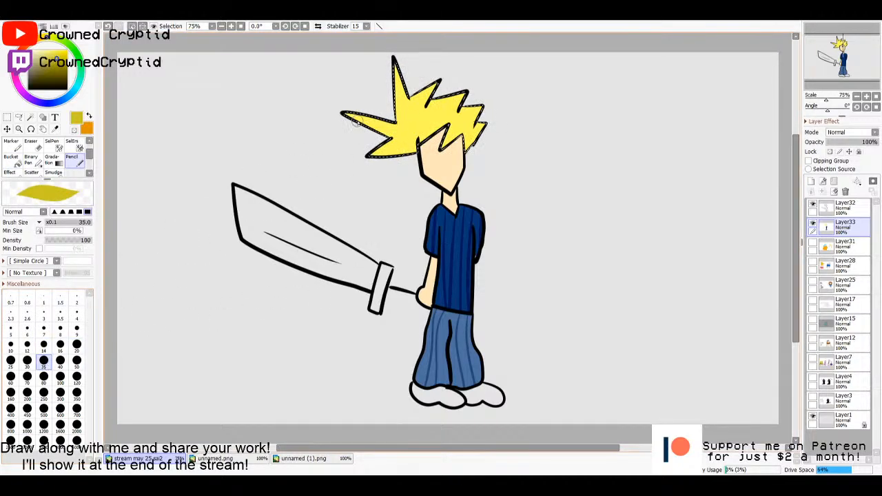
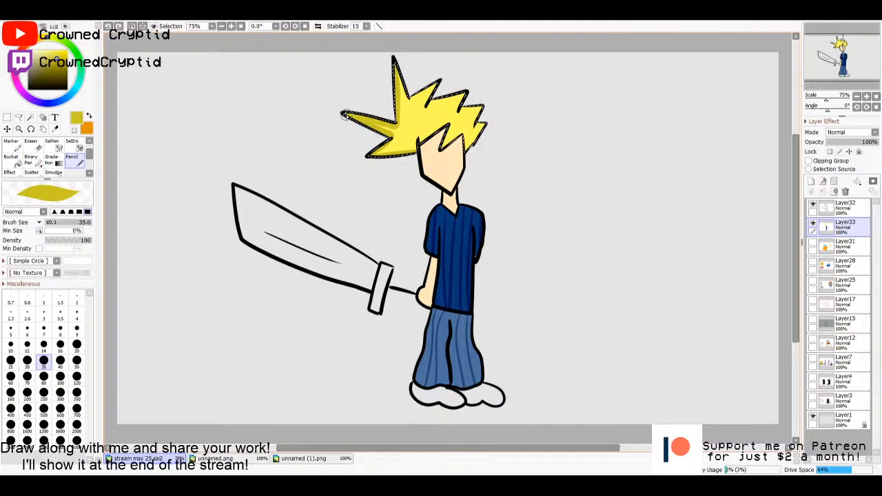
# - Shade the edges of the selected spiky hair with mustard-yellow Pencil strokes on Layer33 and clear the selection
pyautogui.hotkey('ctrl', 't')
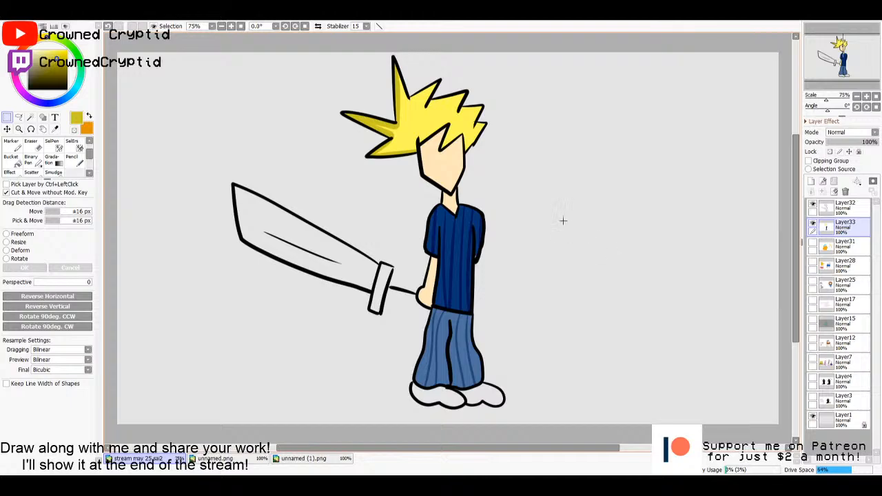
pyautogui.hotkey('ctrl', 'z')
pyautogui.press('n')
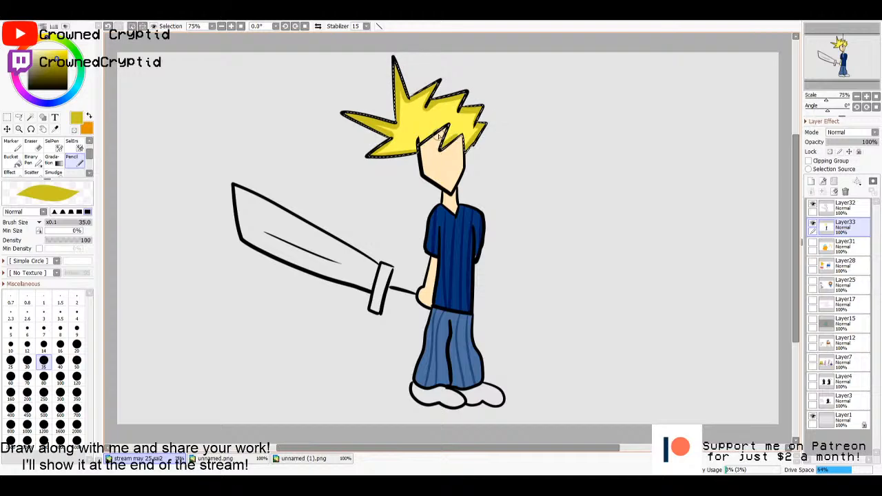
pyautogui.press('m')
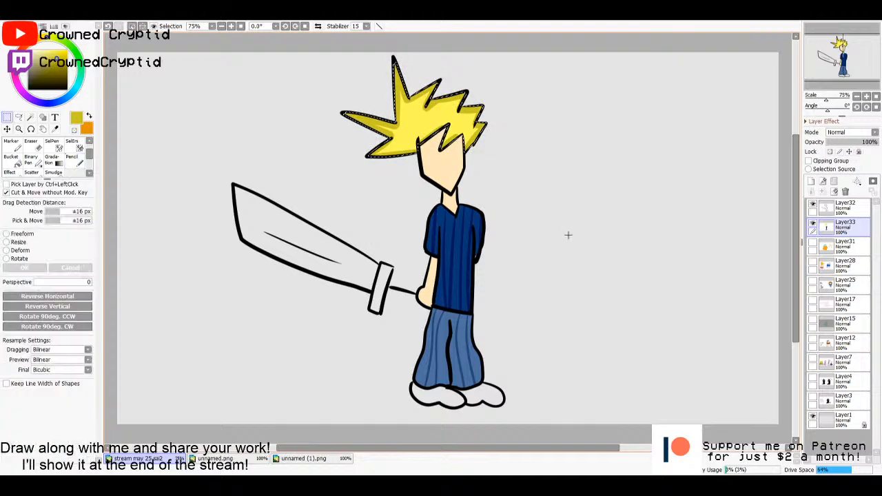
pyautogui.click(567, 235)
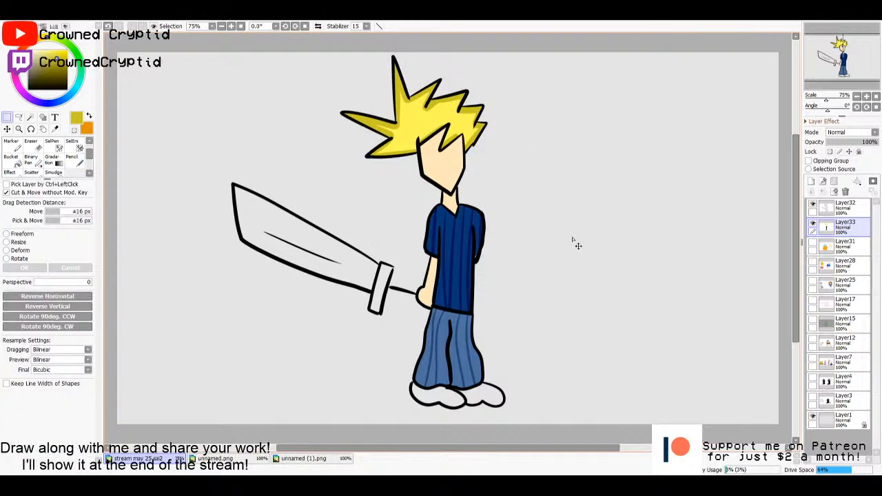
# - Draw thin eyebrows and eye outlines on the face with the black size 10 Pencil on a new layer above Layer33
pyautogui.click(811, 181)
pyautogui.press('n')
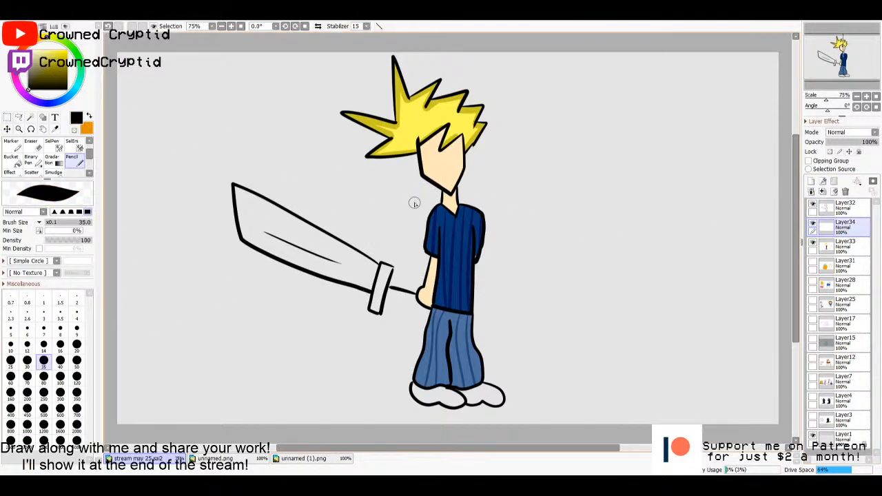
pyautogui.scroll(8, 440, 173)
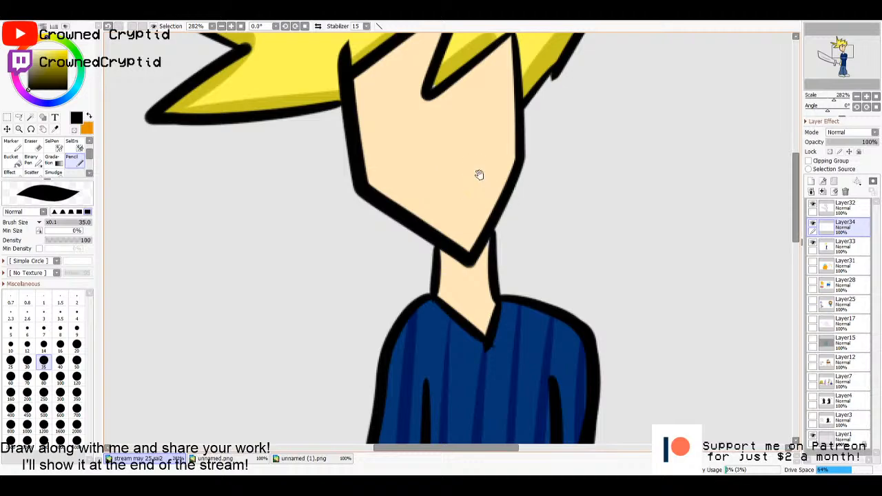
pyautogui.moveTo(486, 177); pyautogui.dragTo(524, 263)
pyautogui.click(15, 350)
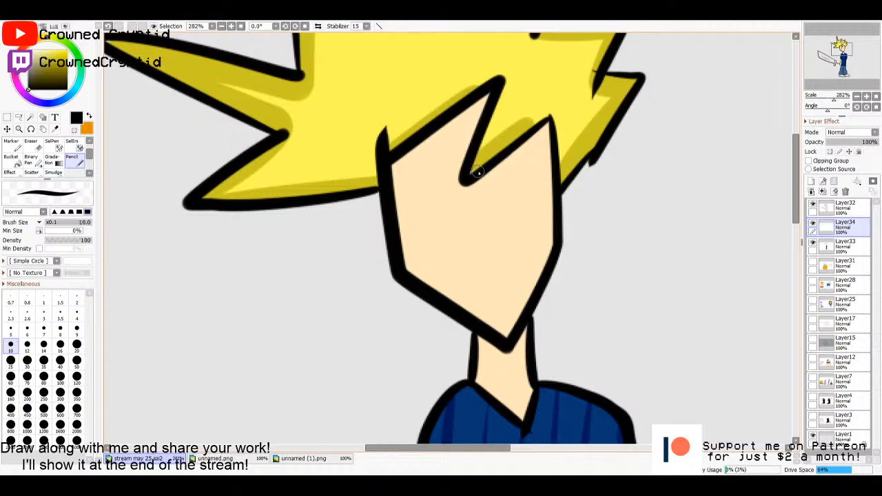
pyautogui.moveTo(497, 207)
pyautogui.mouseDown()
pyautogui.moveTo(571, 305)
pyautogui.moveTo(627, 211)
pyautogui.moveTo(622, 255)
pyautogui.moveTo(548, 216)
pyautogui.moveTo(520, 231)
pyautogui.mouseUp()
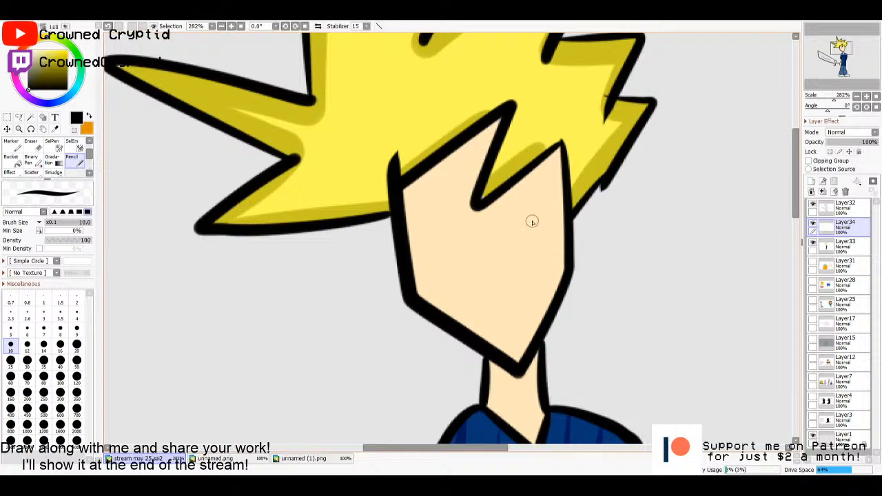
pyautogui.moveTo(549, 208); pyautogui.dragTo(501, 219)
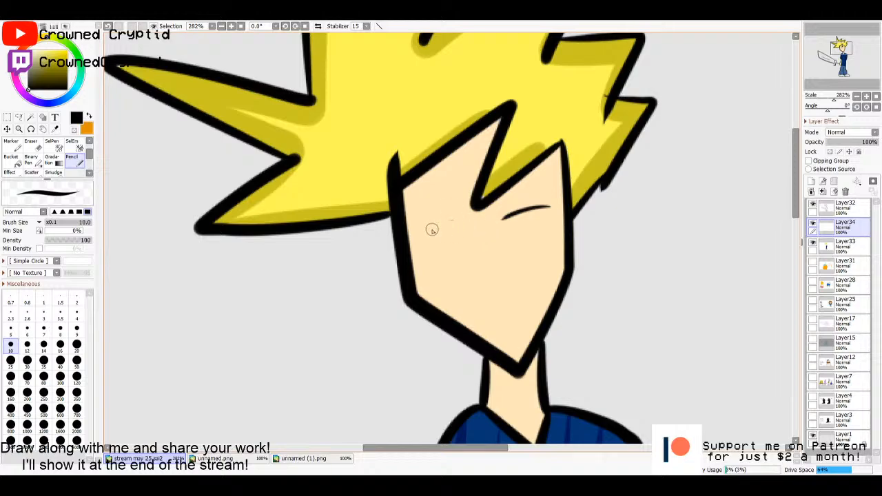
pyautogui.moveTo(429, 228)
pyautogui.mouseDown()
pyautogui.moveTo(468, 232)
pyautogui.moveTo(471, 259)
pyautogui.moveTo(449, 244)
pyautogui.mouseUp()
pyautogui.hotkey('ctrl', 'z')
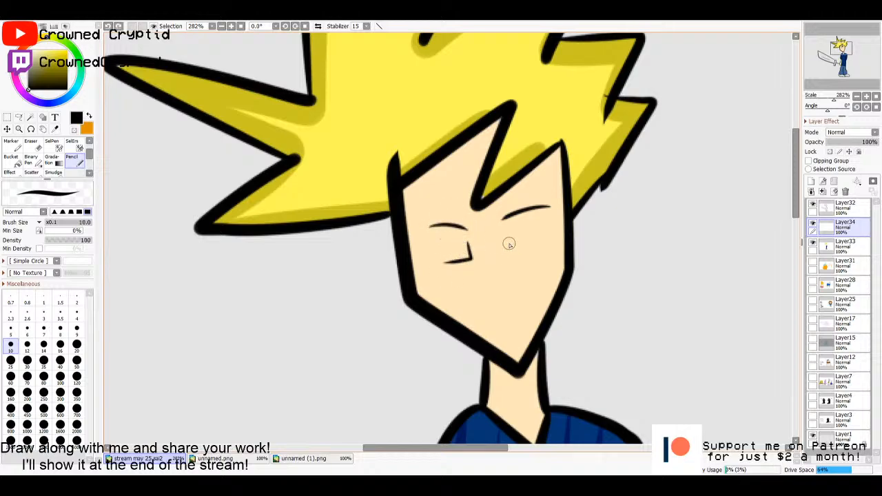
pyautogui.moveTo(512, 242)
pyautogui.mouseDown()
pyautogui.moveTo(551, 251)
pyautogui.moveTo(541, 225)
pyautogui.mouseUp()
pyautogui.moveTo(461, 237); pyautogui.dragTo(438, 239)
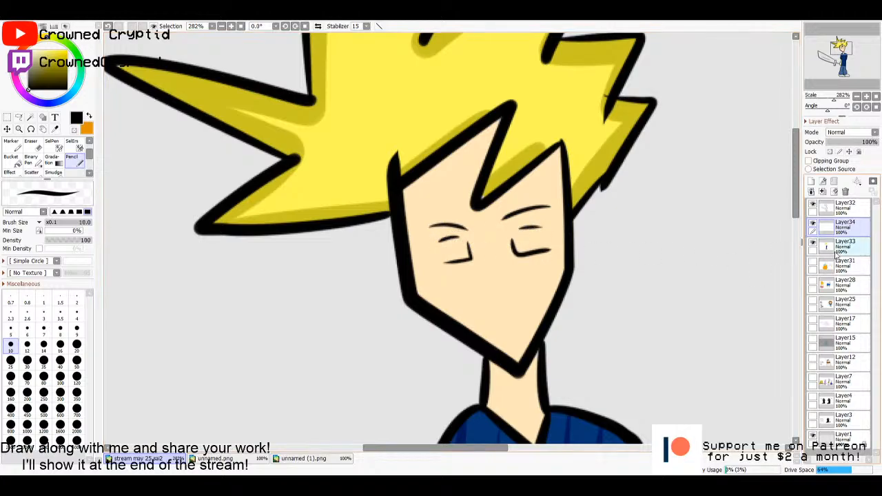
# - Add a new layer between Layer33 and Layer34 and paint the whites of both eyes with the Pencil
pyautogui.click(836, 254)
pyautogui.click(812, 182)
pyautogui.click(29, 51)
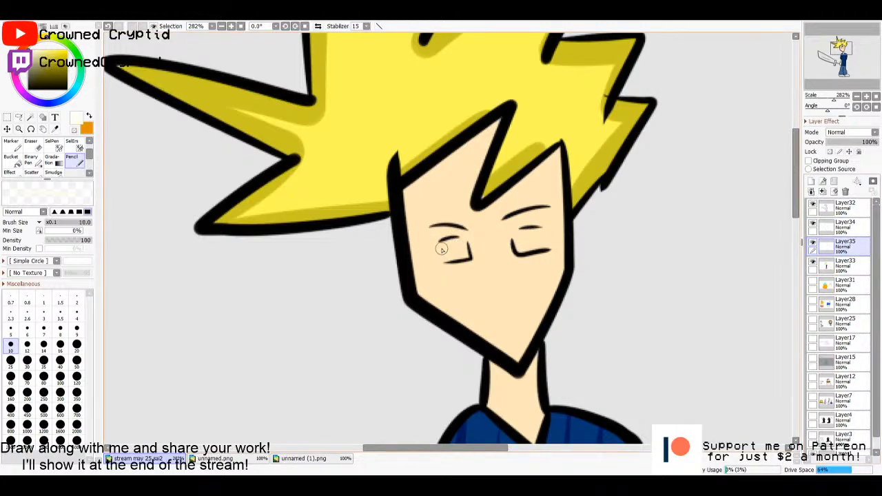
pyautogui.moveTo(457, 240)
pyautogui.mouseDown()
pyautogui.moveTo(435, 248)
pyautogui.moveTo(465, 256)
pyautogui.moveTo(441, 252)
pyautogui.mouseUp()
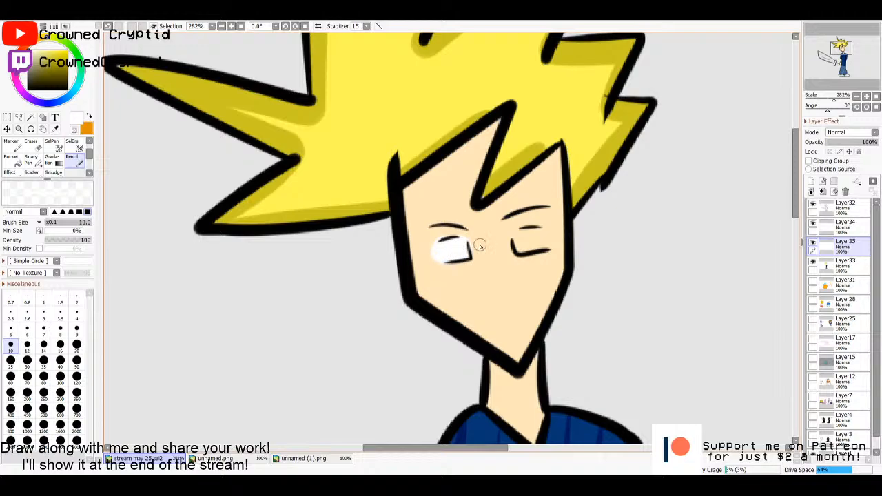
pyautogui.moveTo(517, 237)
pyautogui.mouseDown()
pyautogui.moveTo(525, 227)
pyautogui.moveTo(548, 237)
pyautogui.moveTo(527, 249)
pyautogui.moveTo(536, 235)
pyautogui.mouseUp()
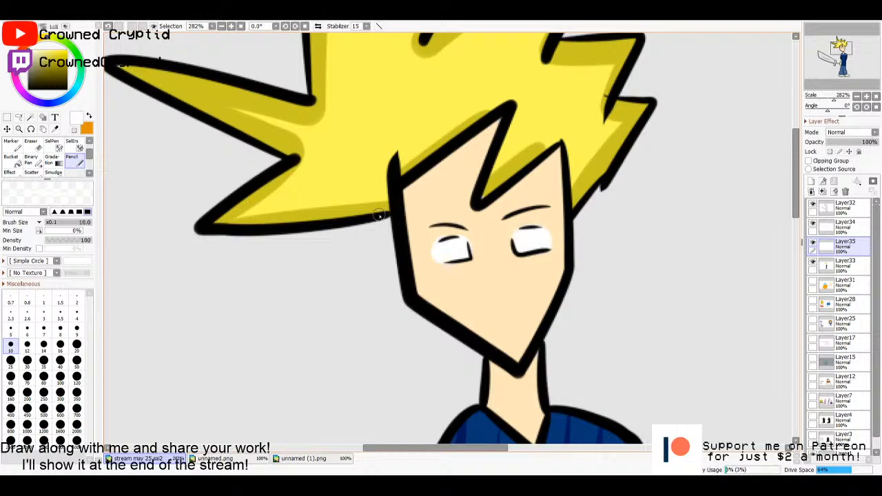
# - Dab a teal-green iris in the middle of each eye with the size 10 Pencil on Layer35
pyautogui.moveTo(67, 98)
pyautogui.mouseDown()
pyautogui.moveTo(80, 73)
pyautogui.moveTo(61, 62)
pyautogui.mouseUp()
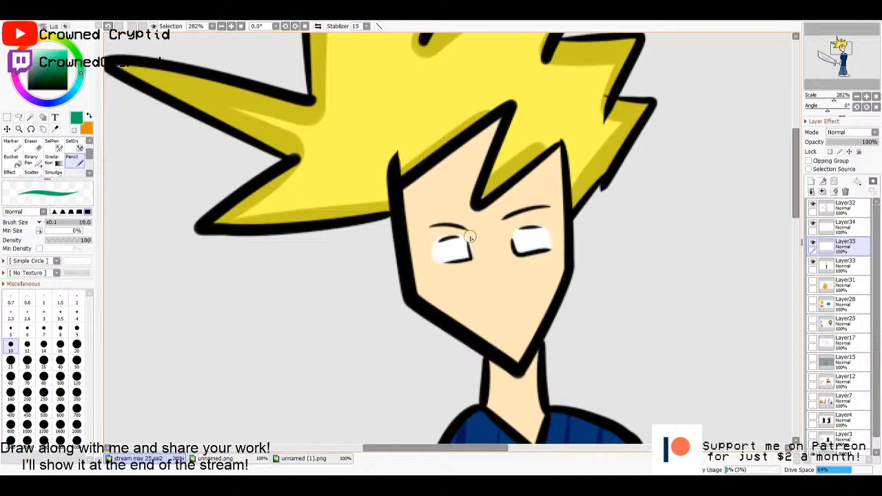
pyautogui.moveTo(452, 252); pyautogui.dragTo(451, 248)
pyautogui.moveTo(525, 239); pyautogui.dragTo(532, 239)
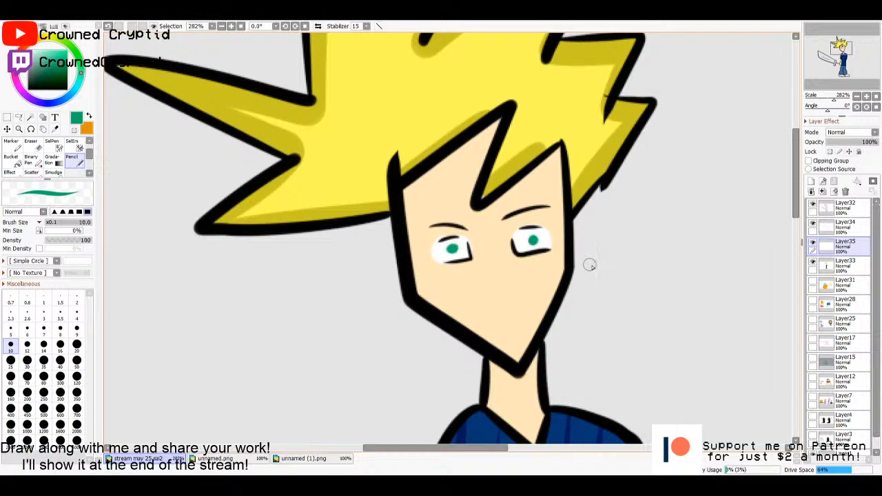
pyautogui.press('Home')
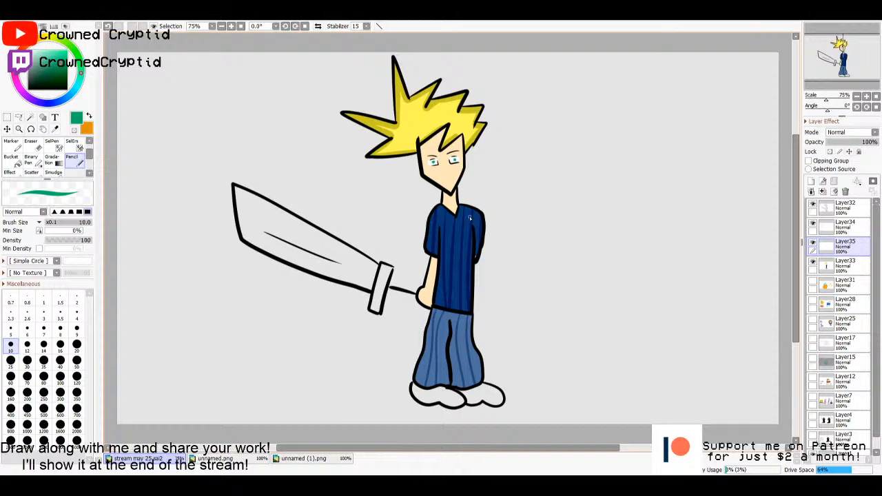
# - Draw an angled nose line and a short, straight, slightly slanted mouth in black with the size 10 Pencil on Layer35
pyautogui.scroll(3, 469, 217)
pyautogui.moveTo(463, 185); pyautogui.dragTo(545, 305)
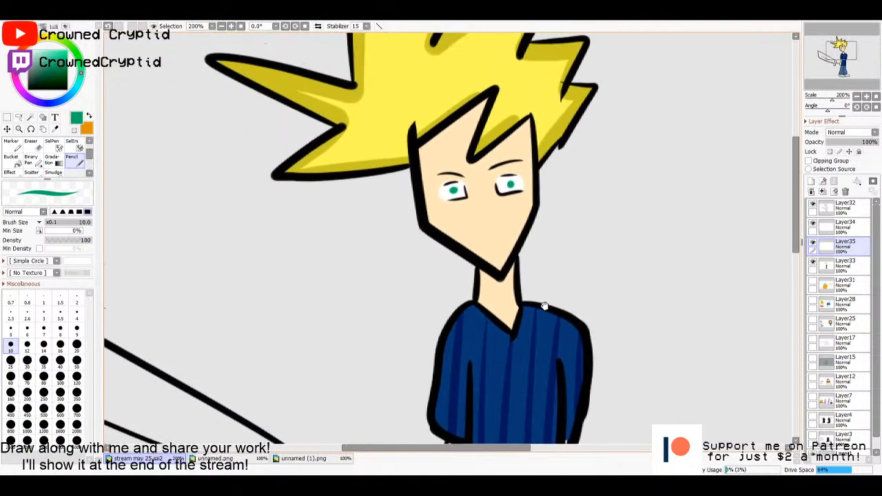
pyautogui.scroll(1, 509, 259)
pyautogui.moveTo(508, 258); pyautogui.dragTo(529, 276)
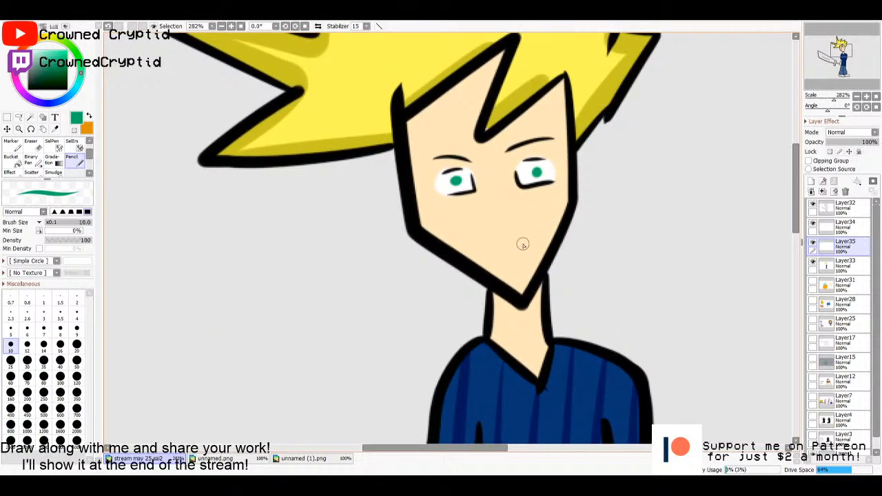
pyautogui.scroll(1, 514, 232)
pyautogui.moveTo(513, 231); pyautogui.dragTo(509, 242)
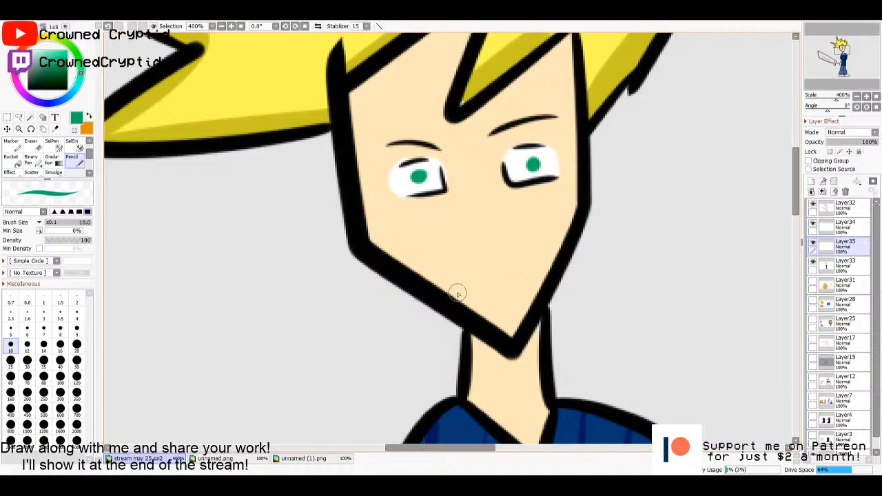
pyautogui.keyDown('alt'); pyautogui.click(345, 193); pyautogui.keyUp('alt')
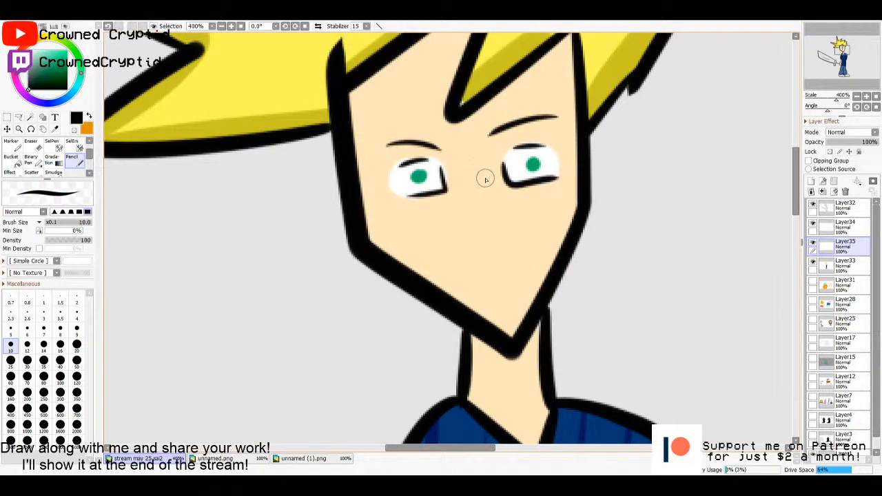
pyautogui.moveTo(484, 177)
pyautogui.mouseDown()
pyautogui.moveTo(491, 215)
pyautogui.moveTo(482, 238)
pyautogui.mouseUp()
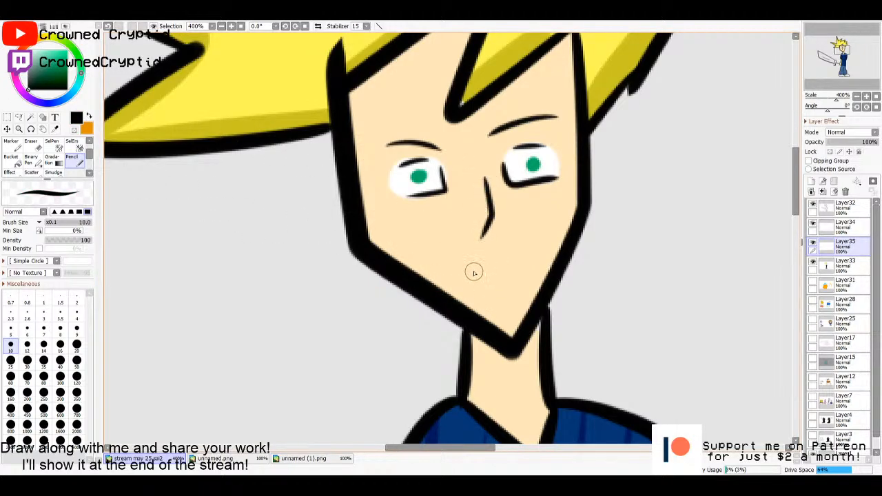
pyautogui.moveTo(470, 272); pyautogui.dragTo(513, 281)
pyautogui.hotkey('ctrl', 'z')
pyautogui.moveTo(467, 266); pyautogui.dragTo(520, 274)
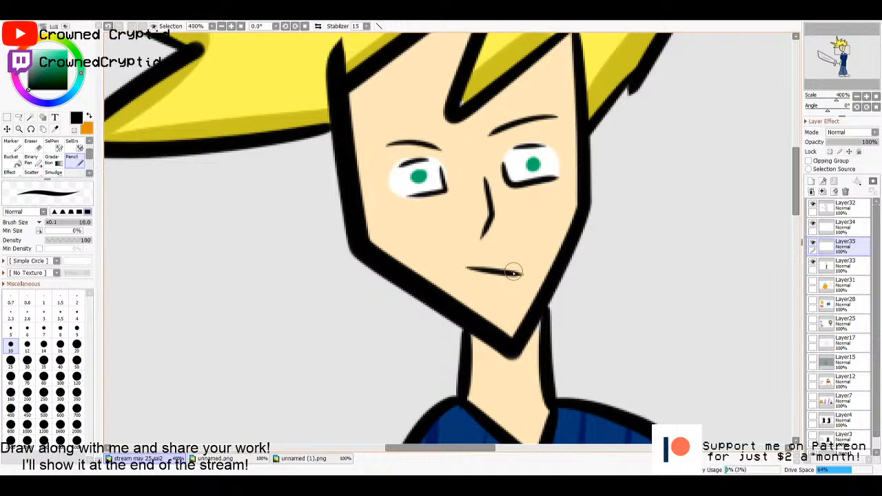
pyautogui.press('Home')
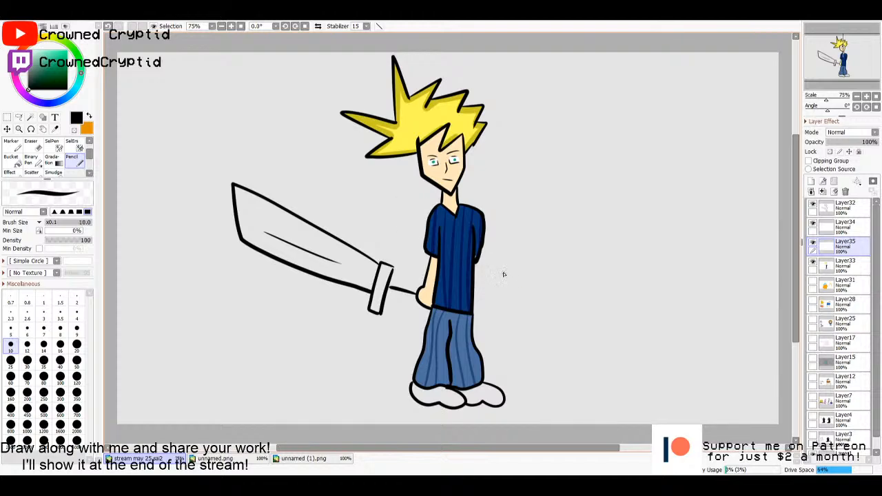
# - Inspect the shirt sleeves, briefly show the earlier characters on Layer25 beside the swordsman, and undo the stray stroke
pyautogui.scroll(5, 463, 232)
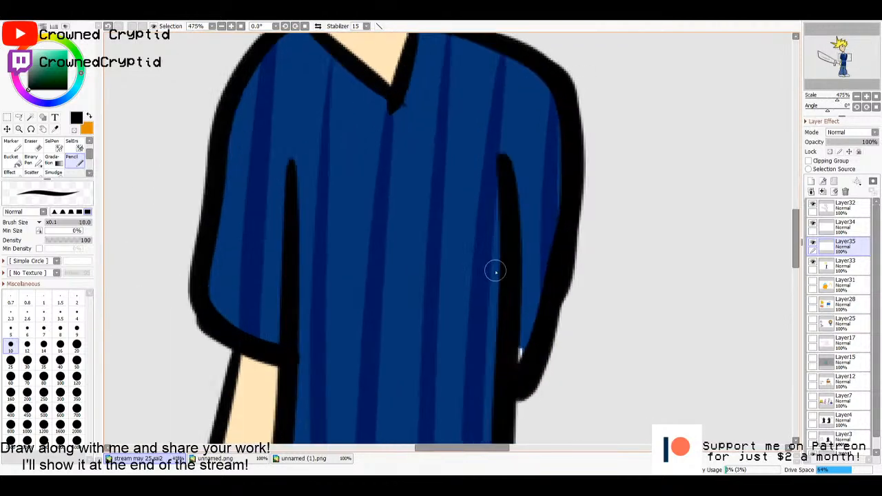
pyautogui.scroll(-2, 492, 269)
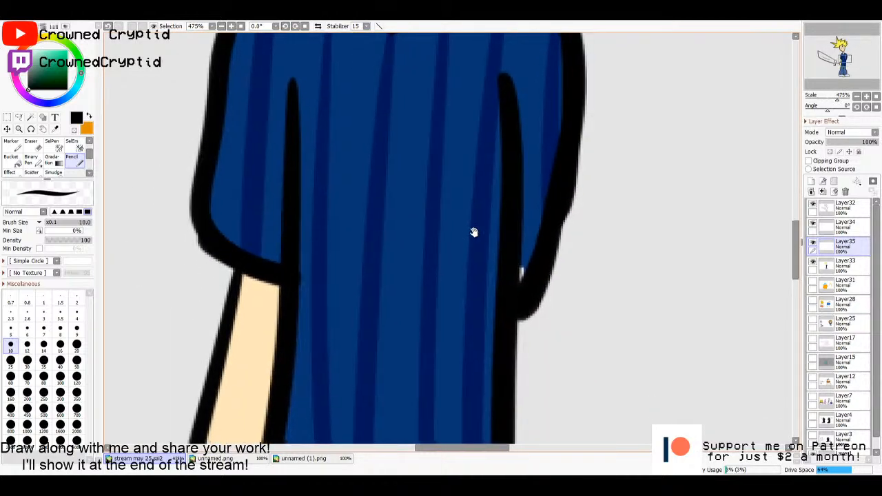
pyautogui.press('Home')
pyautogui.click(813, 320)
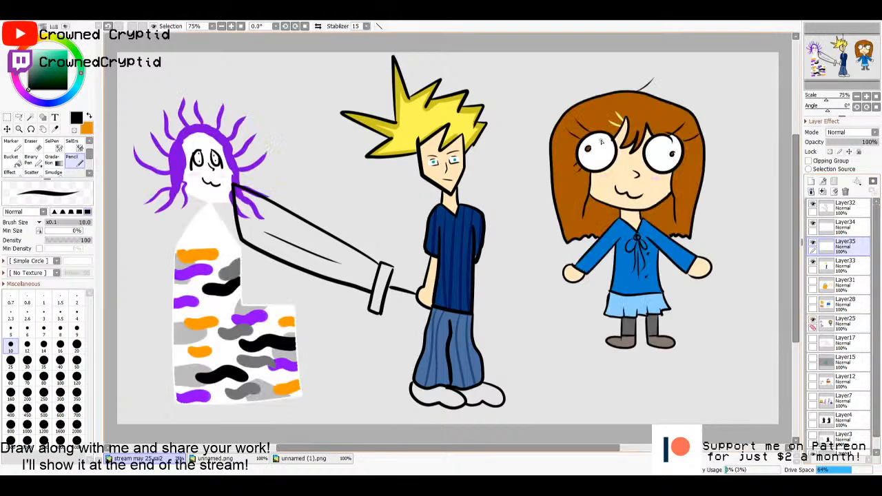
pyautogui.click(812, 319)
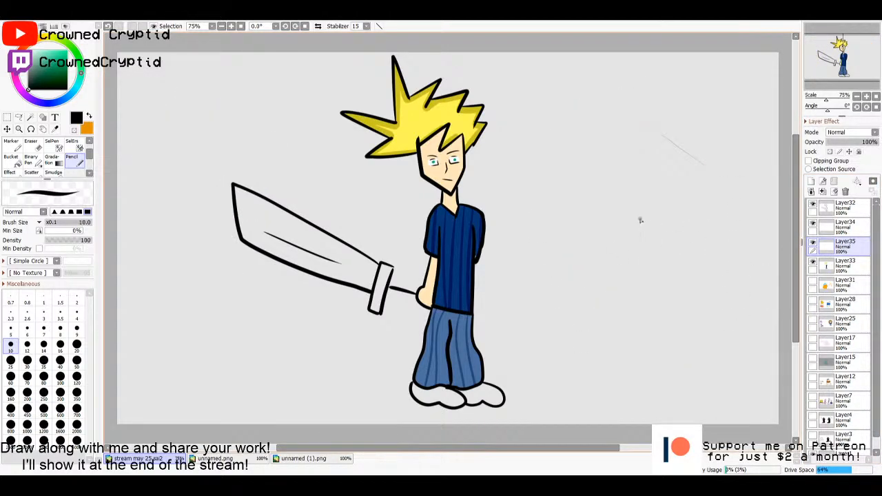
pyautogui.hotkey('ctrl', 'z')
# - Sample the shirt's dark blue and paint over the small unfilled gap at the end of the rear sleeve on Layer35
pyautogui.scroll(5, 445, 248)
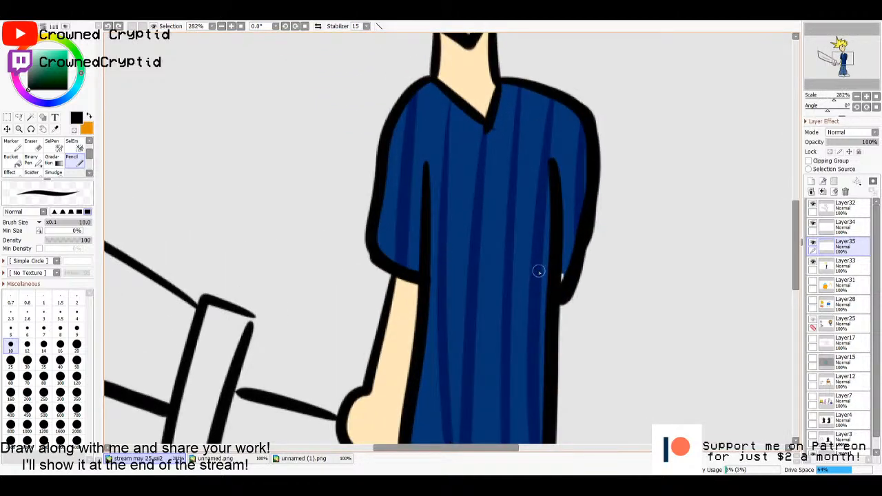
pyautogui.moveTo(536, 269); pyautogui.dragTo(449, 261)
pyautogui.keyDown('alt'); pyautogui.click(430, 233); pyautogui.keyUp('alt')
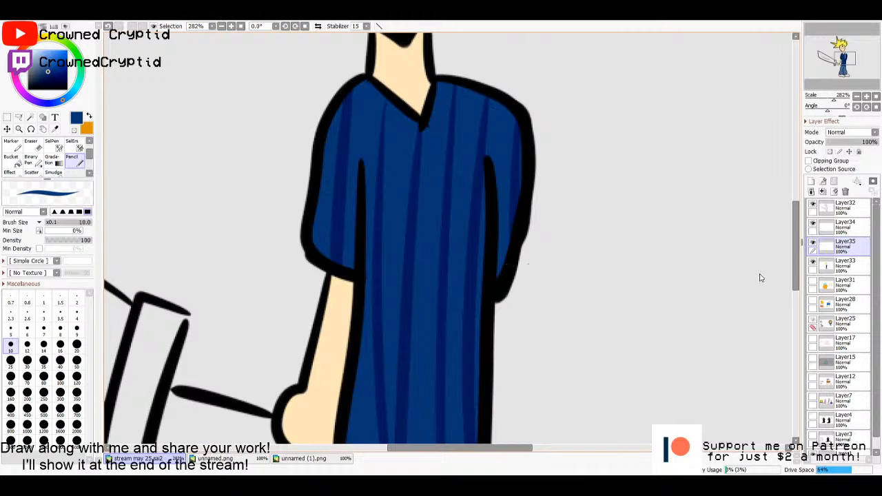
pyautogui.scroll(-5, 592, 277)
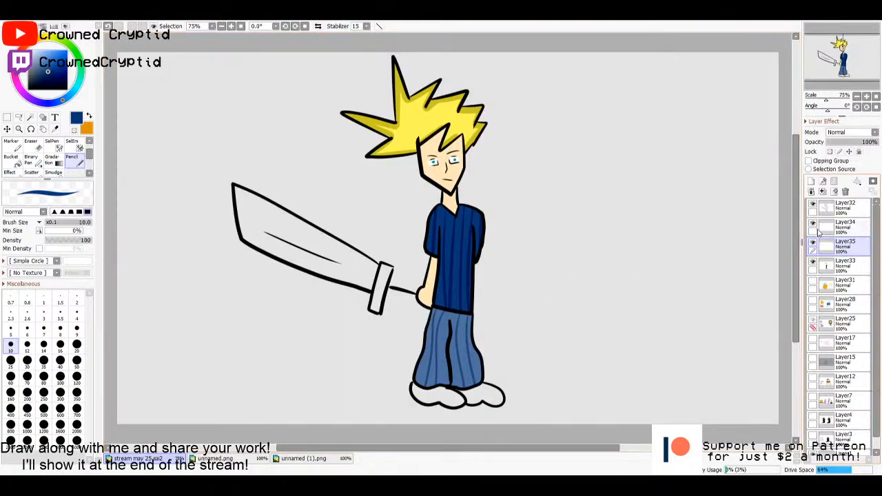
# - Select the sword blade's enclosed area on Layer32 and bucket-fill it medium grey on Layer34, keeping Layer25 hidden
pyautogui.click(844, 207)
pyautogui.press('w')
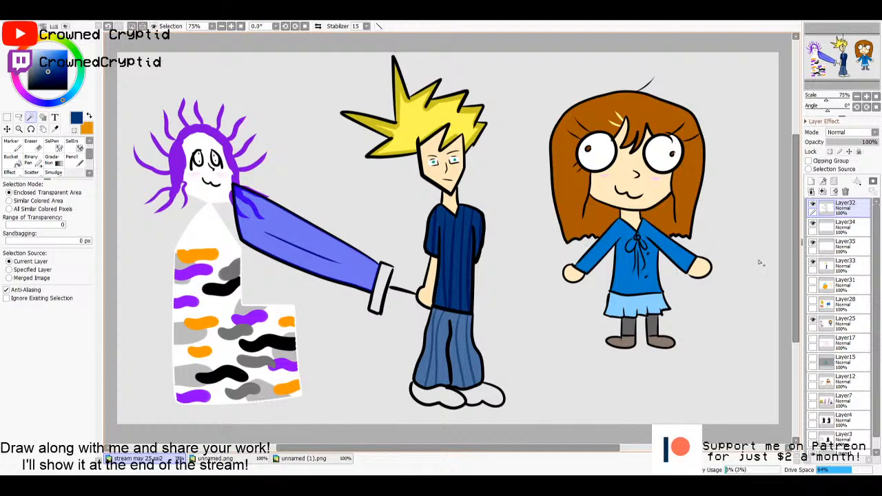
pyautogui.click(814, 319)
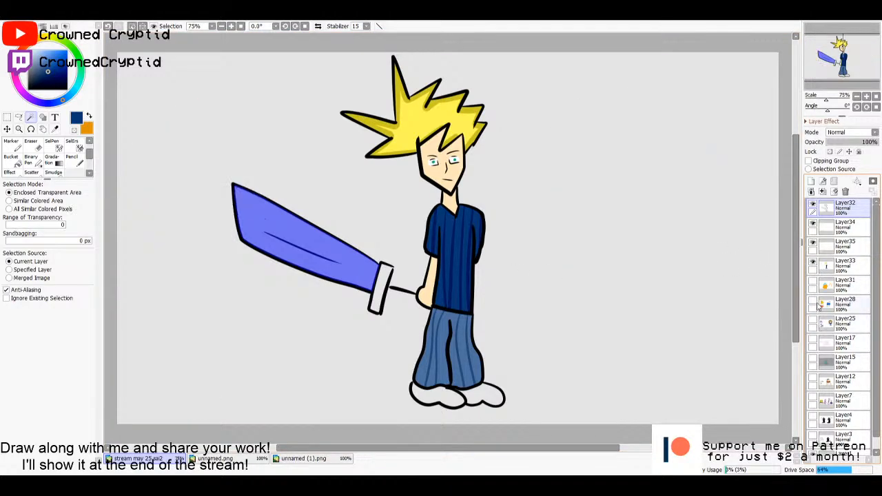
pyautogui.click(839, 234)
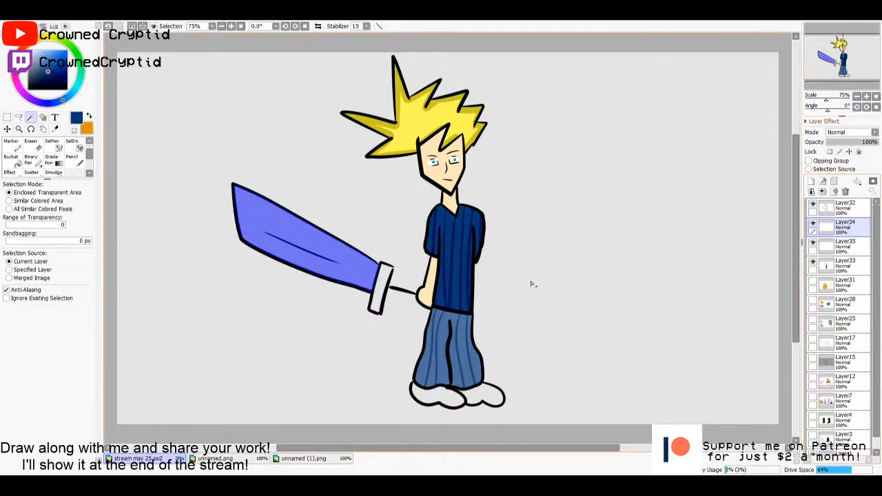
pyautogui.press('g')
pyautogui.moveTo(29, 59); pyautogui.dragTo(29, 68)
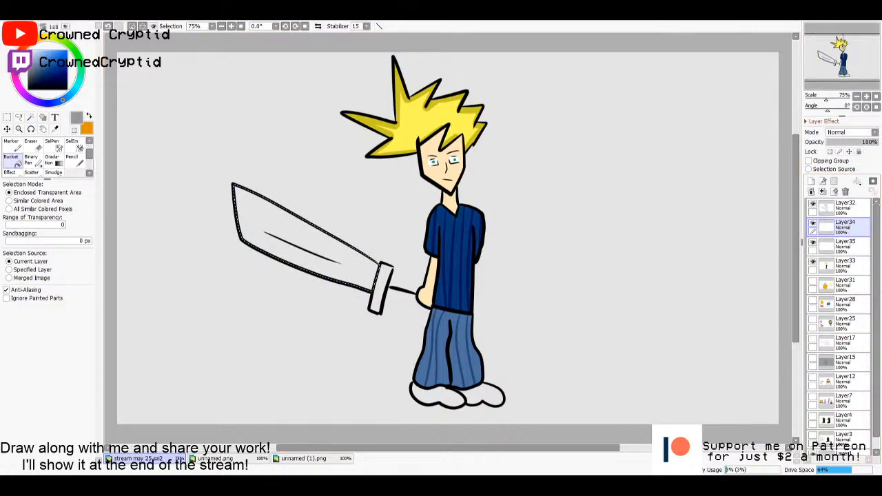
pyautogui.click(272, 221)
pyautogui.press('m')
pyautogui.click(635, 279)
# - Select the sword guard's enclosed area on Layer32 and bucket-fill it light grey on Layer34
pyautogui.click(830, 209)
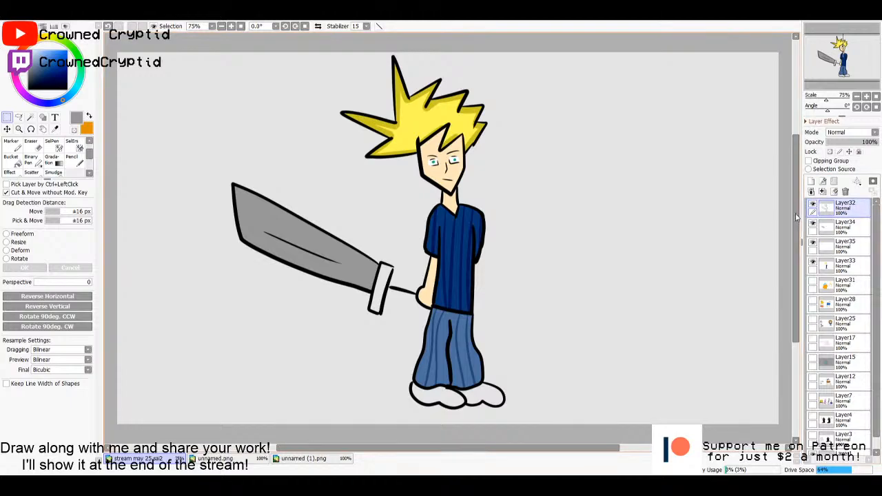
pyautogui.press('w')
pyautogui.click(381, 288)
pyautogui.click(838, 226)
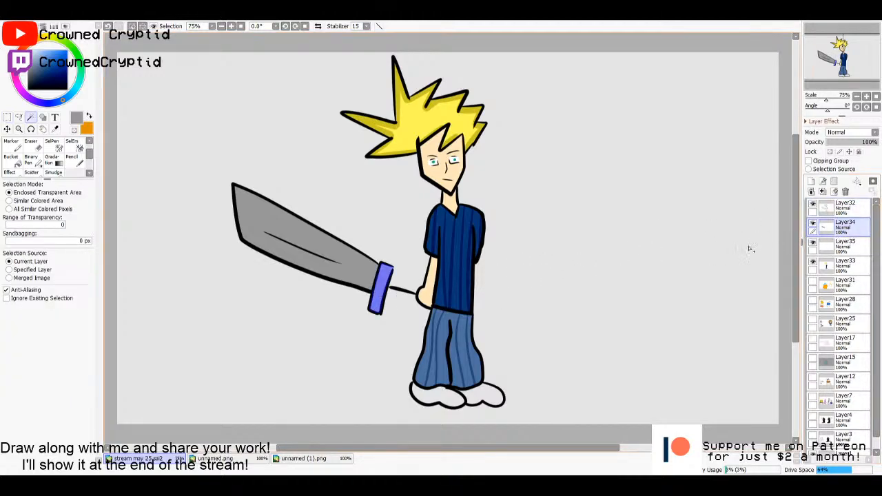
pyautogui.press('g')
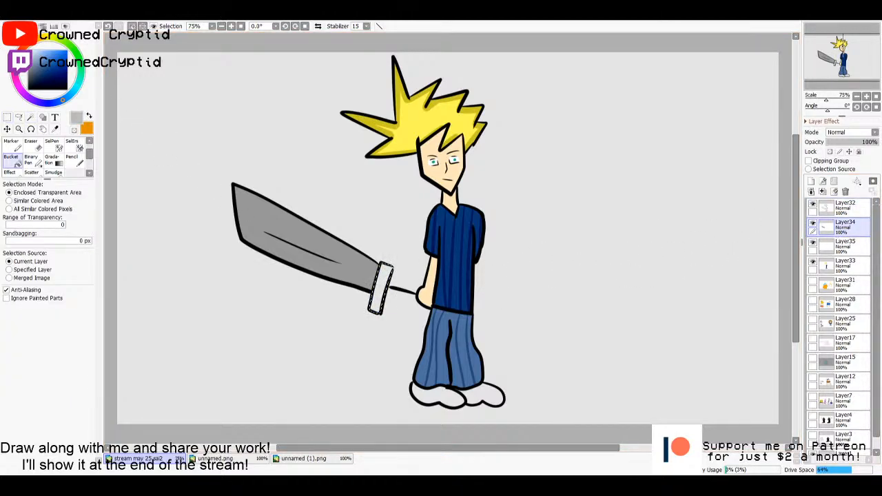
pyautogui.click(29, 59)
pyautogui.click(381, 288)
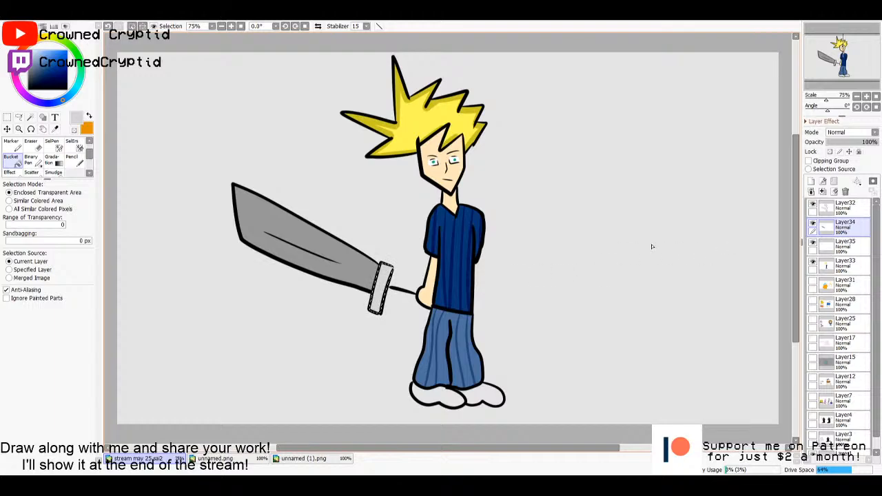
pyautogui.press('m')
pyautogui.hotkey('ctrl', 'd')
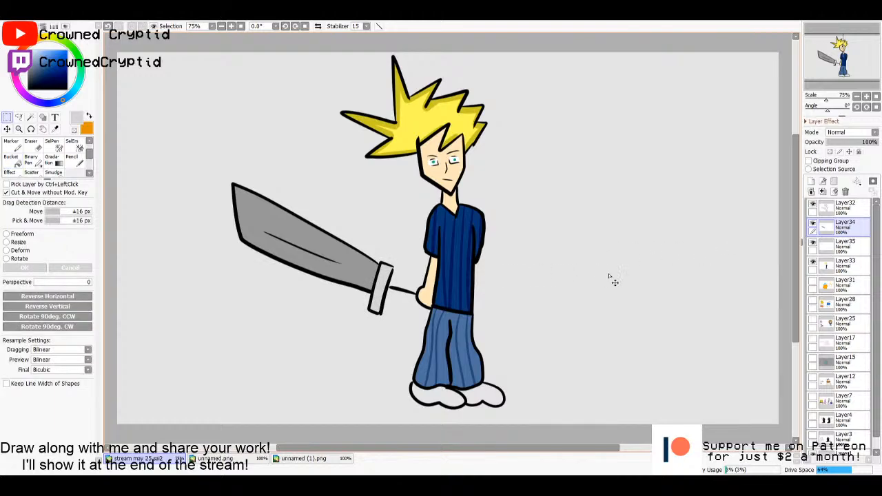
# - Select the enclosed areas of both shoes on Layer32 and bucket-fill them light-medium grey on Layer34
pyautogui.click(825, 210)
pyautogui.press('w')
pyautogui.click(492, 393)
pyautogui.click(441, 396)
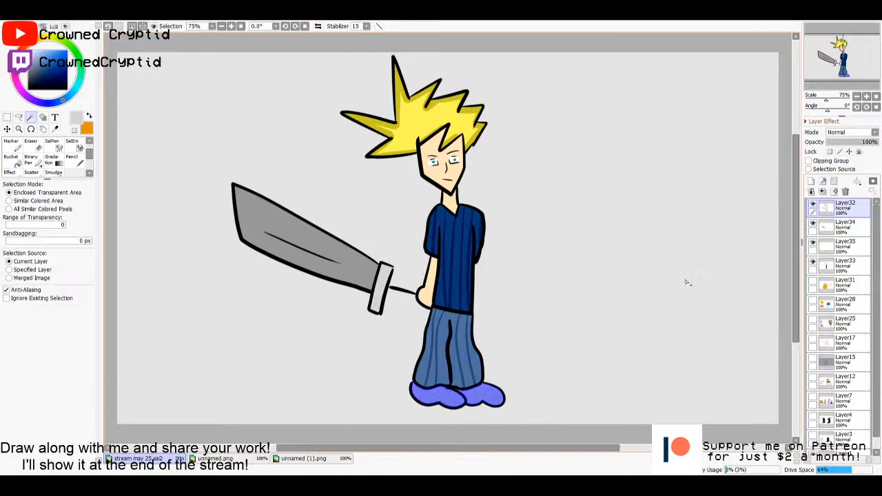
pyautogui.scroll(5, 480, 310)
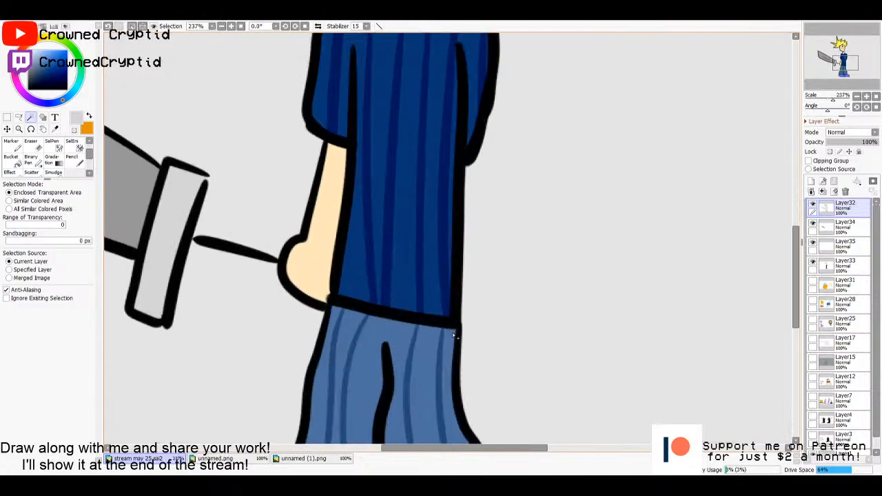
pyautogui.moveTo(434, 370); pyautogui.dragTo(498, 122)
pyautogui.moveTo(511, 271); pyautogui.dragTo(503, 176)
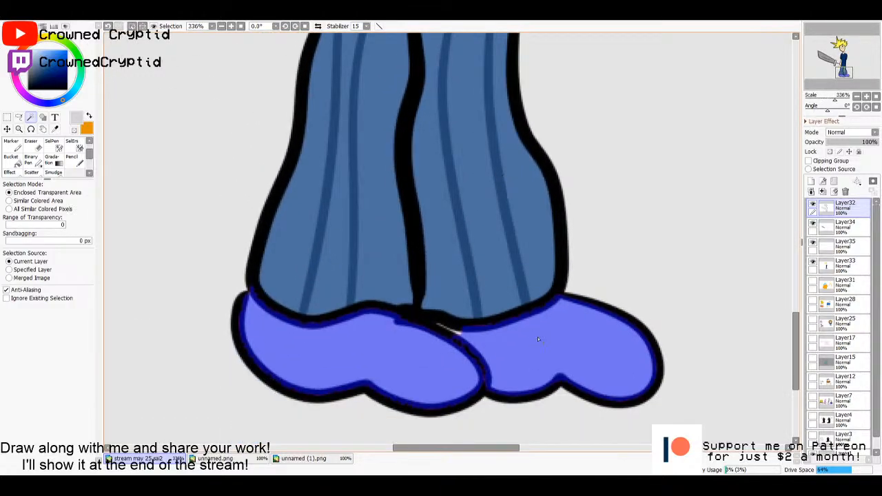
pyautogui.press('n')
pyautogui.click(841, 228)
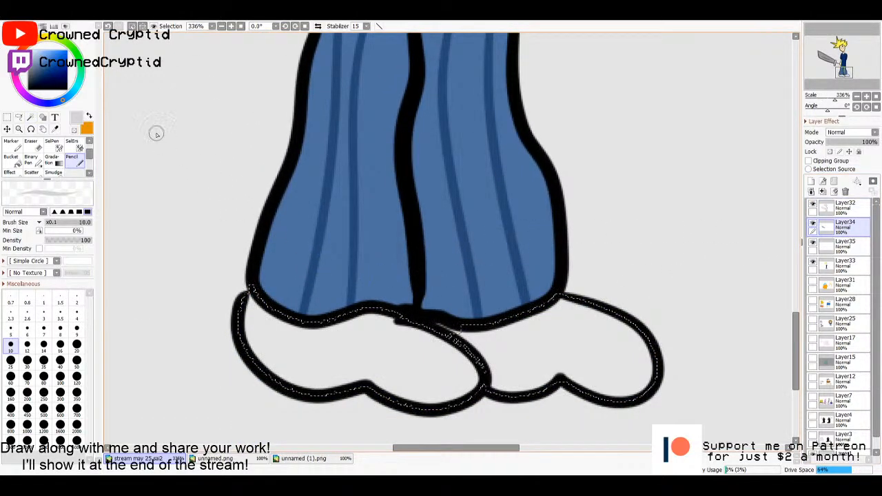
pyautogui.click(29, 65)
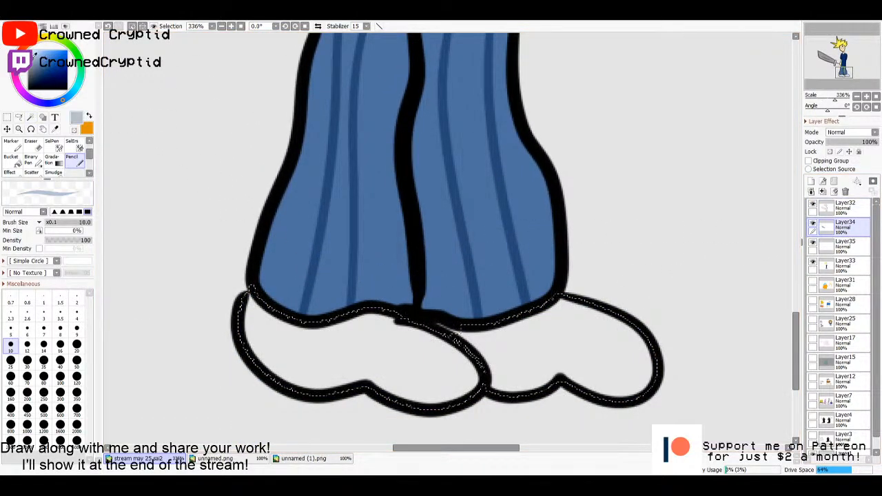
pyautogui.press('g')
pyautogui.click(384, 366)
pyautogui.press('m')
pyautogui.hotkey('ctrl', 'd')
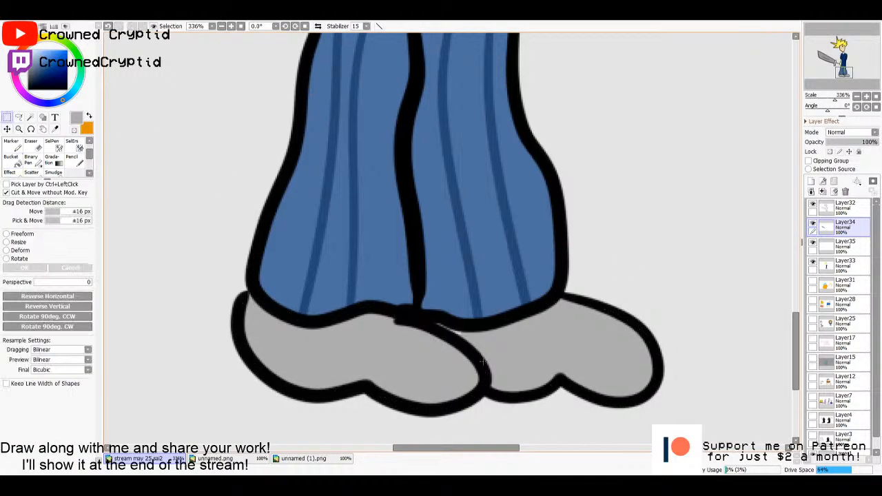
pyautogui.press('n')
pyautogui.scroll(-6, 555, 328)
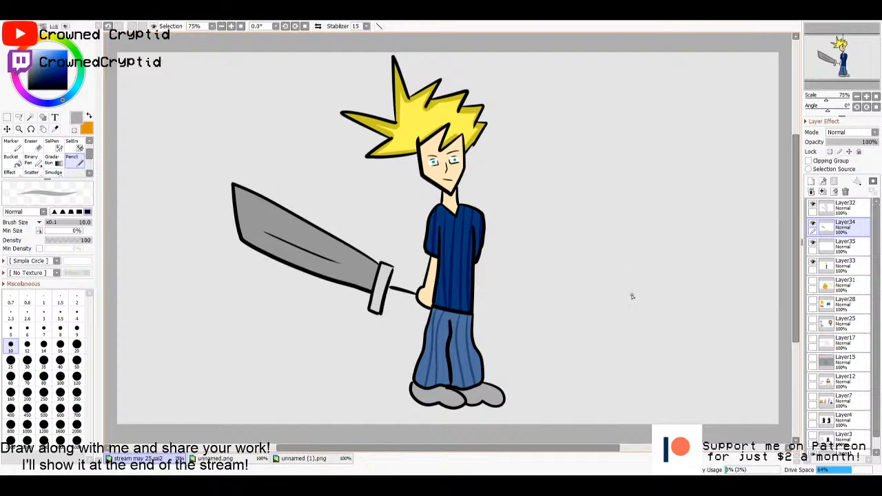
pyautogui.click(846, 209)
pyautogui.click(841, 230)
pyautogui.click(846, 208)
pyautogui.click(846, 228)
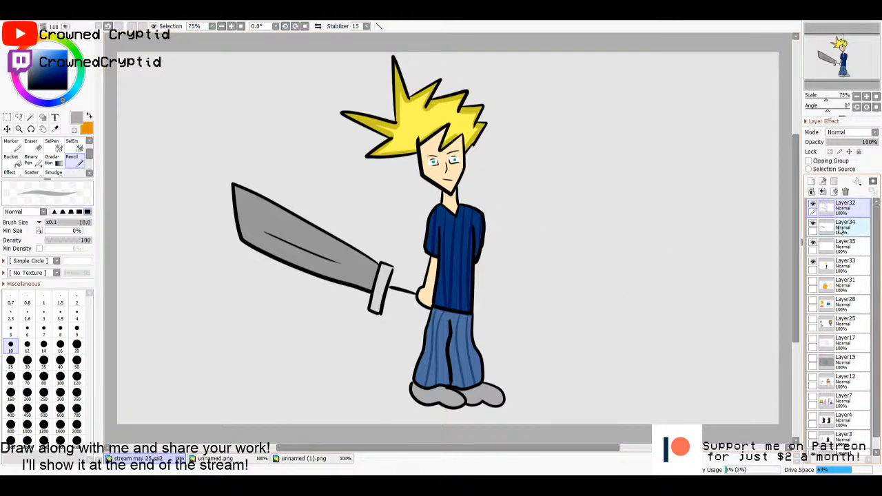
pyautogui.click(845, 209)
pyautogui.click(846, 230)
pyautogui.click(846, 209)
pyautogui.click(847, 228)
pyautogui.click(846, 246)
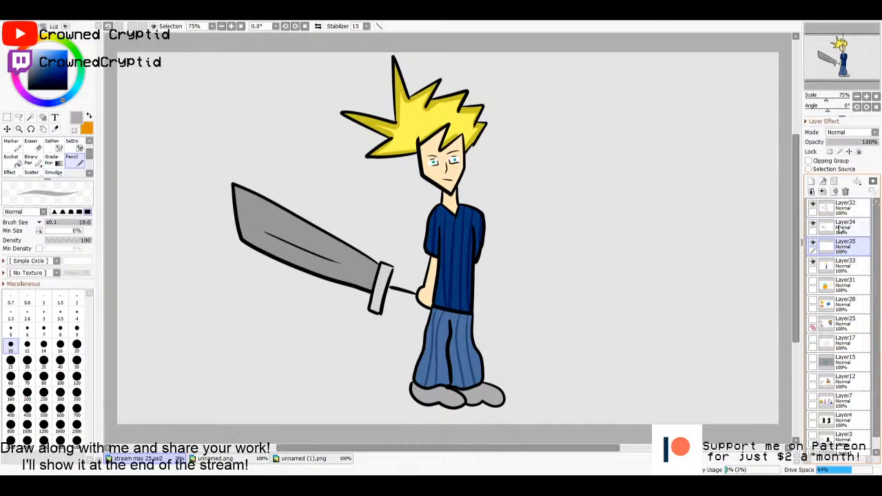
pyautogui.click(846, 228)
pyautogui.click(846, 209)
pyautogui.click(847, 226)
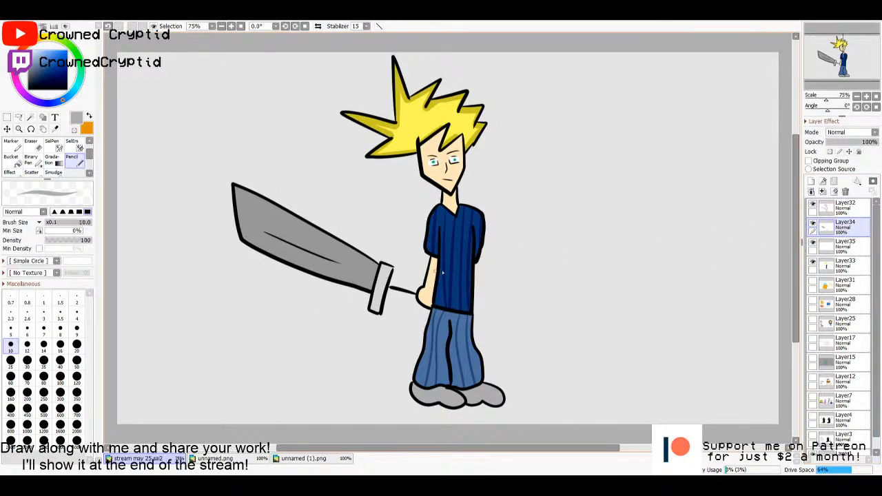
# - Try to refill the sword guard with another light grey on Layer34, undo the fill and clear the selection
pyautogui.click(853, 207)
pyautogui.press('w')
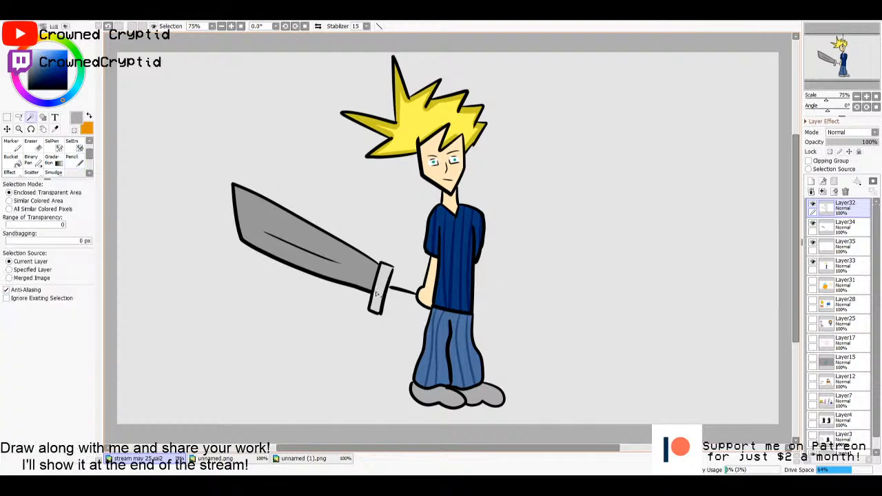
pyautogui.click(375, 293)
pyautogui.click(851, 228)
pyautogui.press('g')
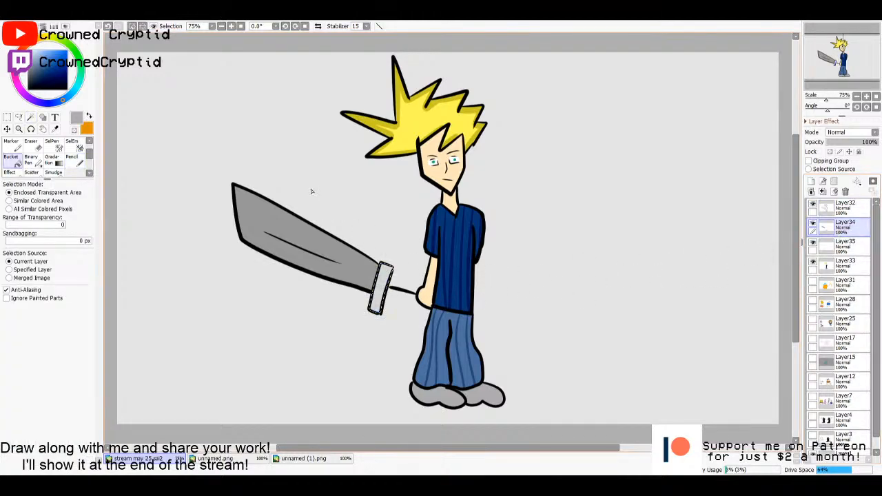
pyautogui.moveTo(54, 75); pyautogui.dragTo(30, 58)
pyautogui.click(381, 292)
pyautogui.hotkey('ctrl', 'z')
pyautogui.press('m')
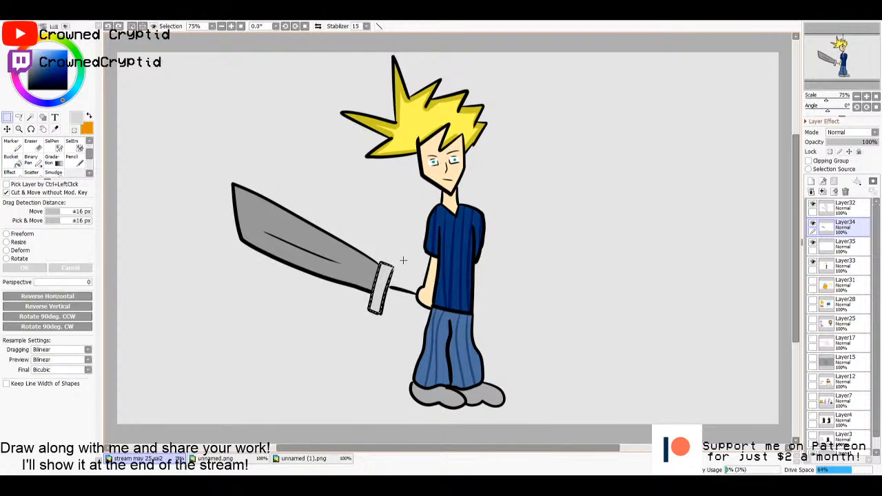
pyautogui.click(405, 260)
pyautogui.scroll(1, 502, 248)
pyautogui.scroll(-1, 505, 247)
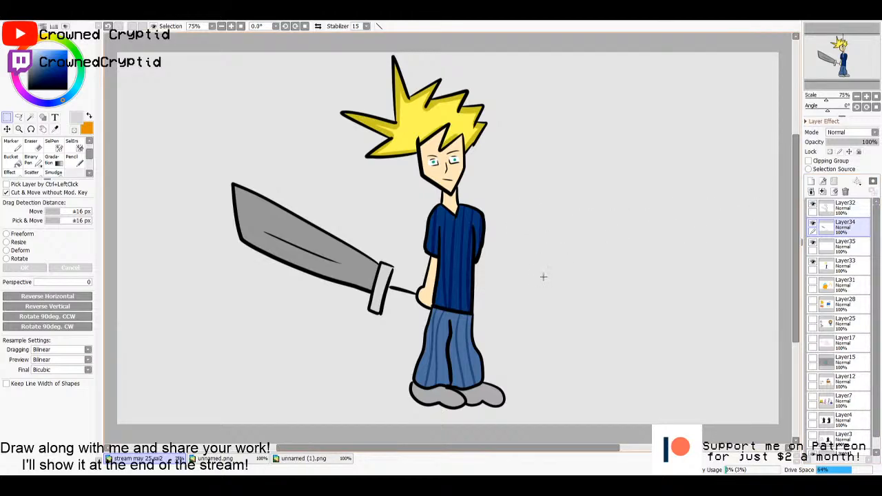
# - Sketch two large round eyes with small pupils and slanted angry brows beside the swordsman with the size 10 Pencil in black on Layer34
pyautogui.press('n')
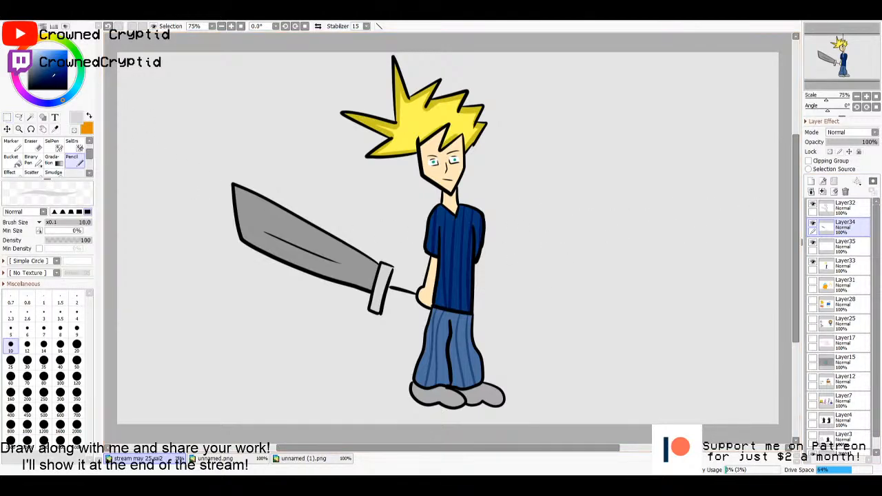
pyautogui.moveTo(639, 230)
pyautogui.mouseDown()
pyautogui.moveTo(639, 239)
pyautogui.moveTo(682, 209)
pyautogui.mouseUp()
pyautogui.moveTo(623, 205)
pyautogui.mouseDown()
pyautogui.moveTo(655, 225)
pyautogui.moveTo(666, 222)
pyautogui.moveTo(618, 229)
pyautogui.mouseUp()
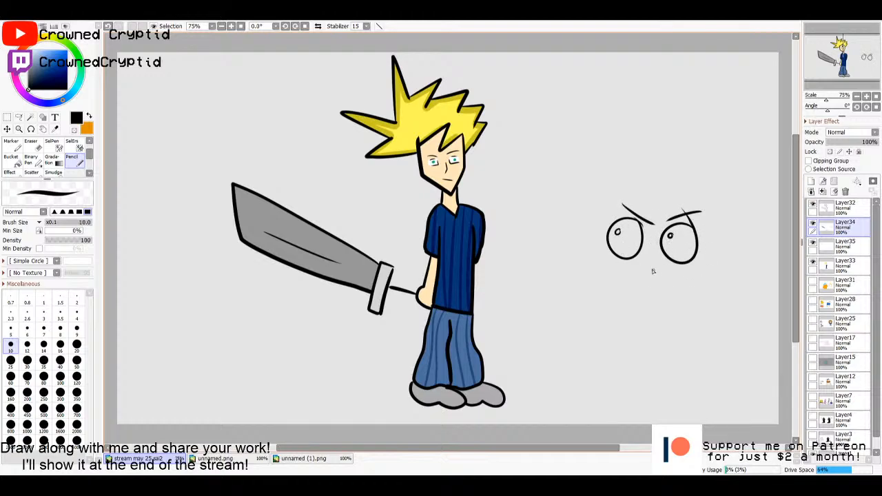
# - Draw the small character's rounded face with nose and mouth, and spiky hair around the eyes, in black on Layer34
pyautogui.moveTo(613, 256); pyautogui.dragTo(608, 268)
pyautogui.moveTo(686, 267)
pyautogui.mouseDown()
pyautogui.moveTo(631, 269)
pyautogui.moveTo(646, 270)
pyautogui.mouseUp()
pyautogui.moveTo(606, 242)
pyautogui.mouseDown()
pyautogui.moveTo(585, 214)
pyautogui.moveTo(610, 220)
pyautogui.moveTo(576, 186)
pyautogui.moveTo(597, 190)
pyautogui.moveTo(611, 163)
pyautogui.moveTo(628, 169)
pyautogui.moveTo(613, 159)
pyautogui.moveTo(646, 197)
pyautogui.moveTo(679, 191)
pyautogui.moveTo(663, 204)
pyautogui.moveTo(703, 196)
pyautogui.moveTo(719, 204)
pyautogui.moveTo(697, 239)
pyautogui.mouseUp()
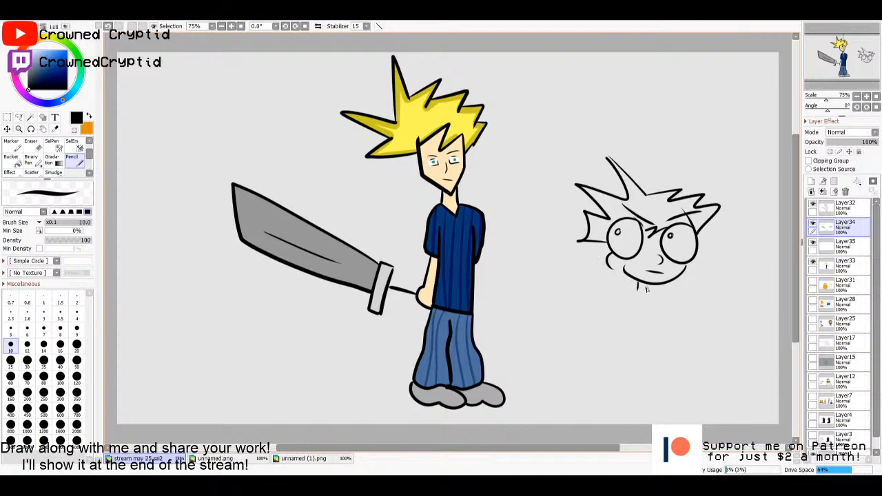
# - Undo the first neck strokes and draw a short ribbed collar and a narrow torso below the small character's head
pyautogui.moveTo(638, 291); pyautogui.dragTo(653, 294)
pyautogui.hotkey('ctrl', 'z')
pyautogui.hotkey('ctrl', 'z')
pyautogui.moveTo(633, 303)
pyautogui.mouseDown()
pyautogui.moveTo(631, 354)
pyautogui.moveTo(658, 342)
pyautogui.moveTo(633, 355)
pyautogui.mouseUp()
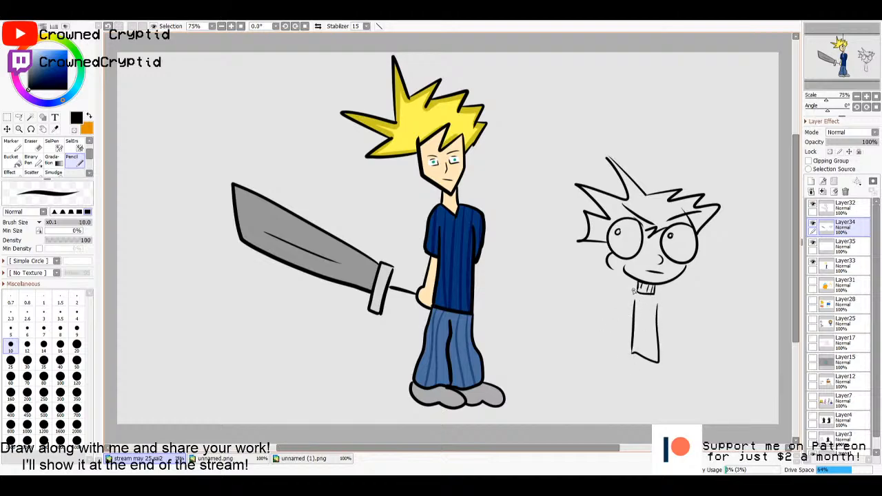
# - Draw the small character's arms, with a curved sword in one hand, and two short legs with feet in black on Layer34
pyautogui.moveTo(633, 291)
pyautogui.mouseDown()
pyautogui.moveTo(619, 316)
pyautogui.moveTo(625, 341)
pyautogui.mouseUp()
pyautogui.moveTo(653, 290)
pyautogui.mouseDown()
pyautogui.moveTo(671, 322)
pyautogui.moveTo(659, 350)
pyautogui.moveTo(674, 343)
pyautogui.mouseUp()
pyautogui.moveTo(620, 341)
pyautogui.mouseDown()
pyautogui.moveTo(567, 317)
pyautogui.moveTo(576, 299)
pyautogui.moveTo(576, 311)
pyautogui.moveTo(527, 275)
pyautogui.moveTo(524, 254)
pyautogui.moveTo(517, 286)
pyautogui.moveTo(542, 314)
pyautogui.moveTo(564, 321)
pyautogui.mouseUp()
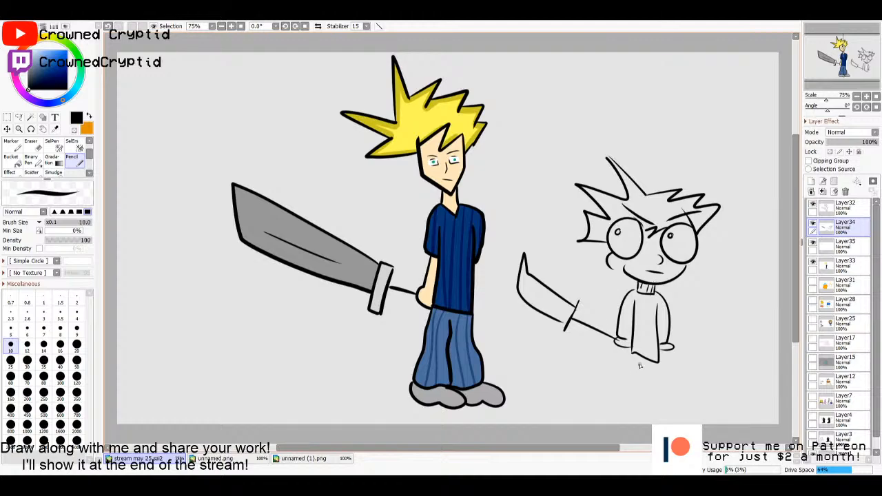
pyautogui.moveTo(639, 359)
pyautogui.mouseDown()
pyautogui.moveTo(637, 403)
pyautogui.moveTo(655, 401)
pyautogui.moveTo(628, 391)
pyautogui.moveTo(633, 354)
pyautogui.mouseUp()
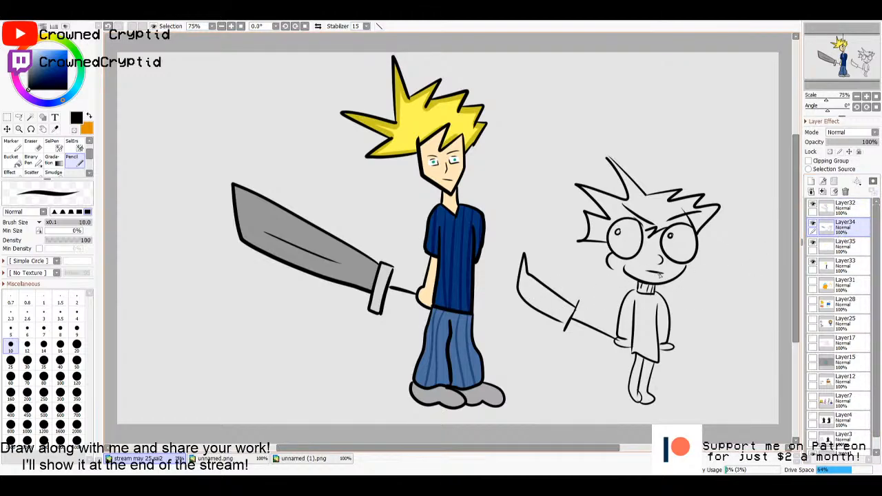
pyautogui.click(840, 246)
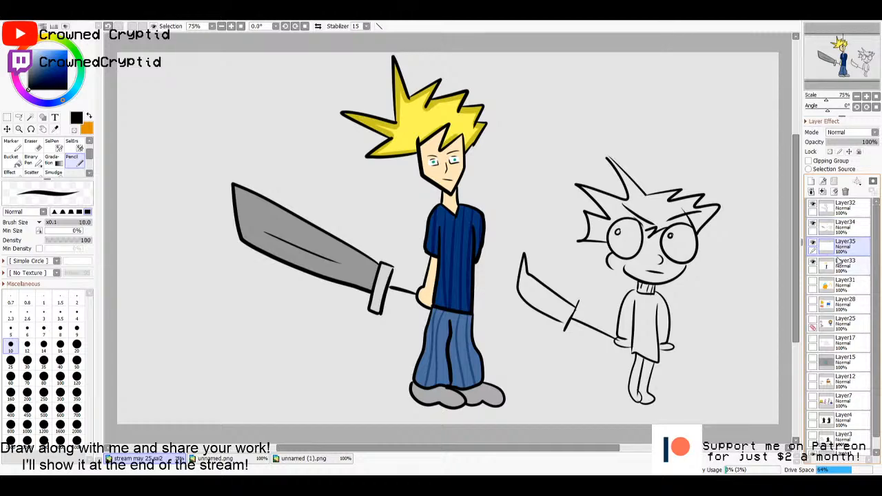
pyautogui.click(865, 209)
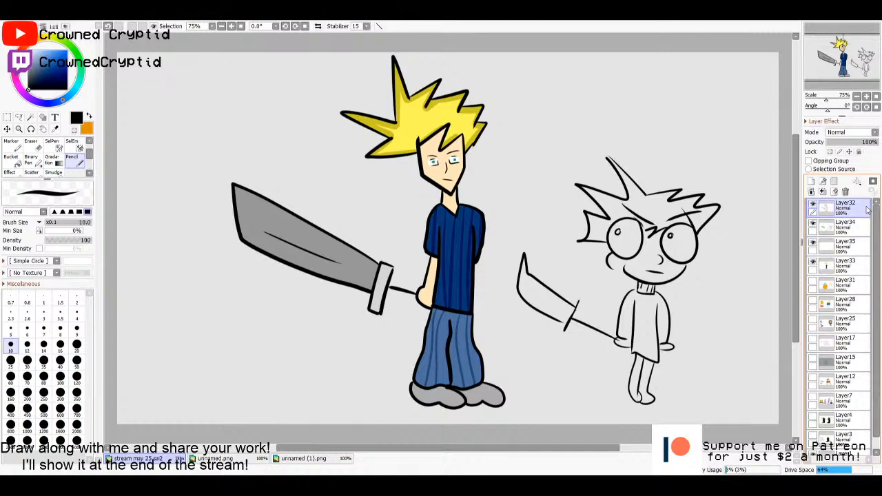
pyautogui.hotkey('ctrl', 't')
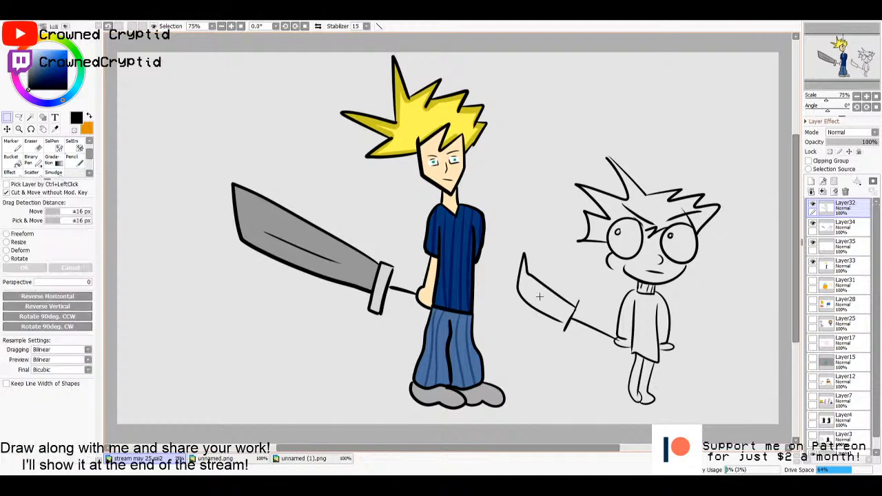
pyautogui.press('Return')
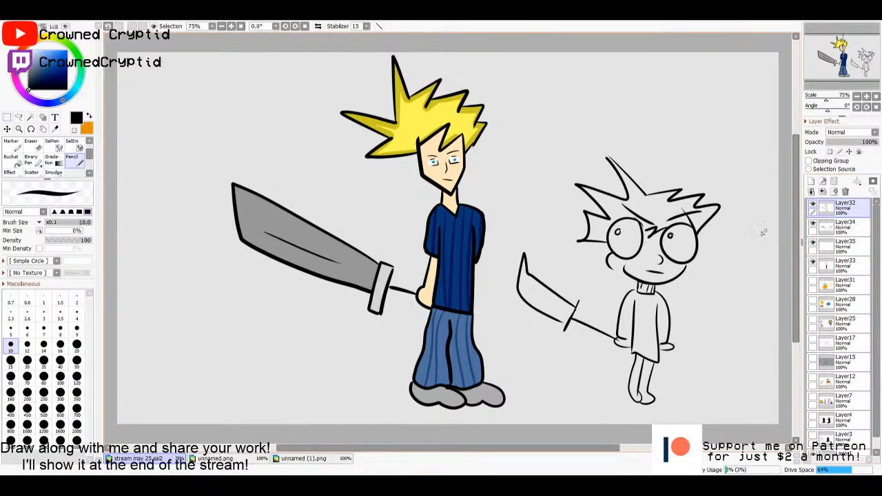
pyautogui.click(841, 232)
pyautogui.click(840, 251)
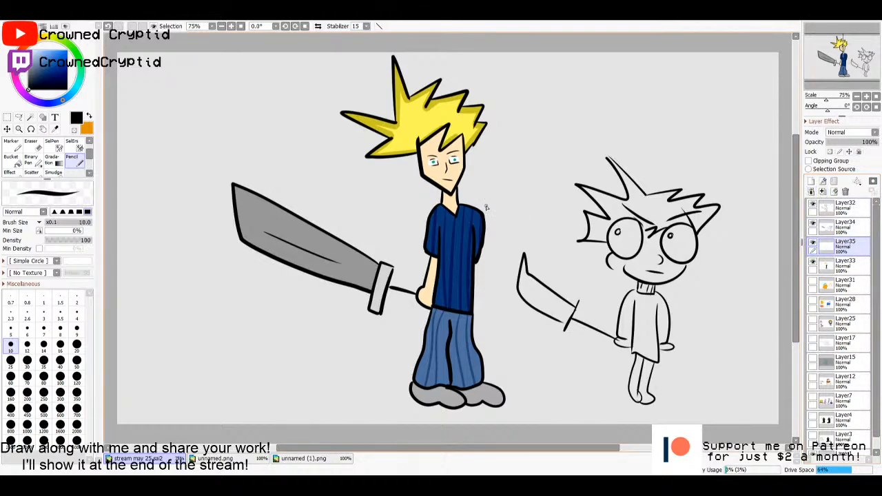
pyautogui.click(76, 360)
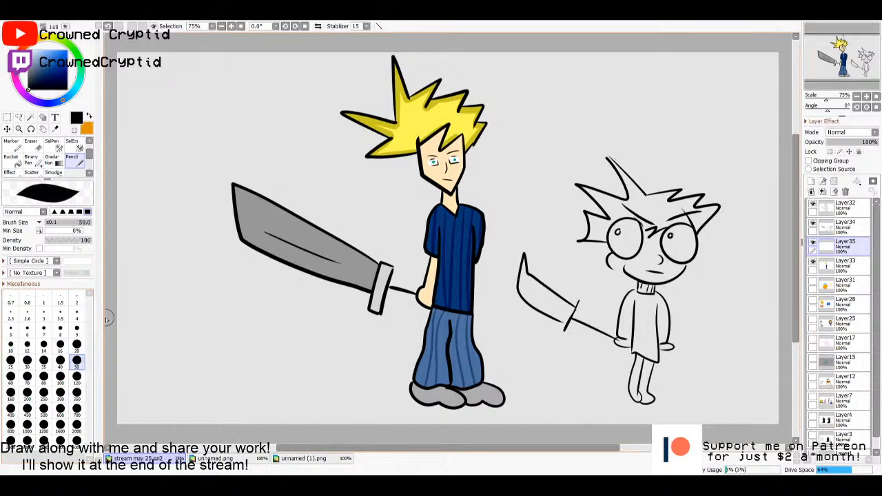
pyautogui.click(75, 129)
pyautogui.moveTo(26, 62); pyautogui.dragTo(8, 52)
pyautogui.click(77, 378)
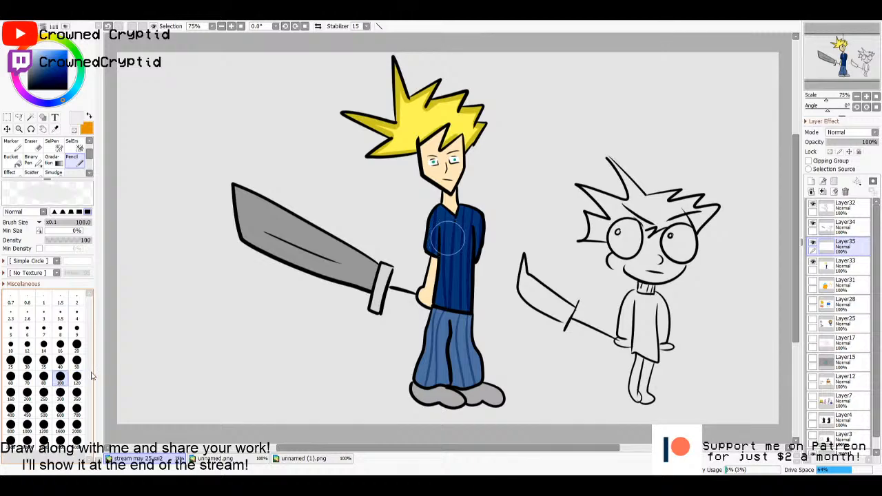
pyautogui.click(43, 393)
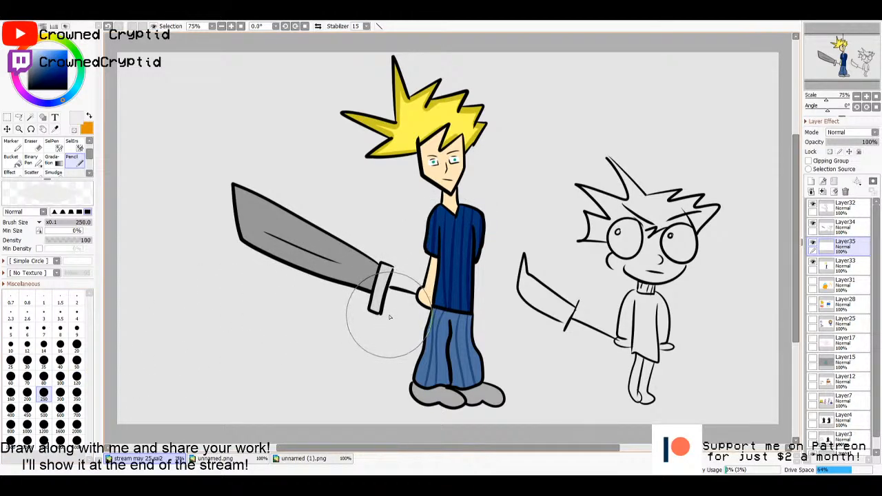
pyautogui.moveTo(167, 337)
pyautogui.mouseDown()
pyautogui.moveTo(195, 312)
pyautogui.moveTo(225, 322)
pyautogui.moveTo(272, 308)
pyautogui.moveTo(356, 334)
pyautogui.mouseUp()
pyautogui.hotkey('ctrl', 'z')
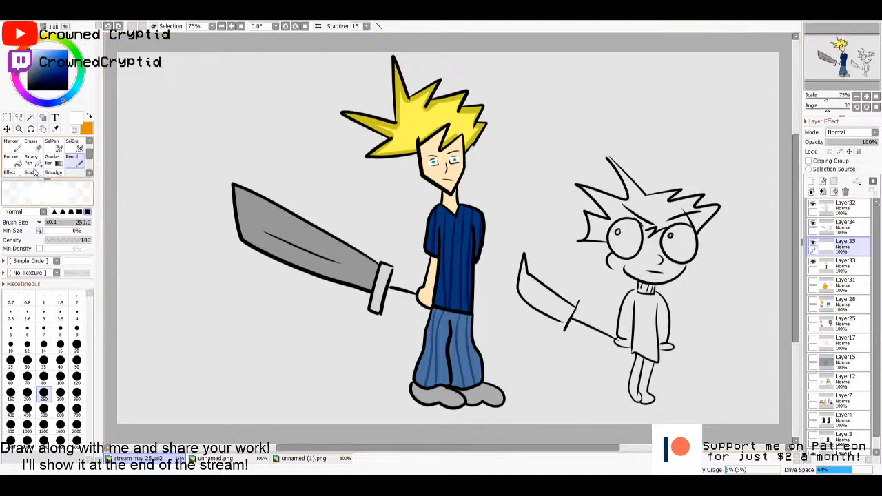
# - Switch to the Airbrush with a brush size of 500
pyautogui.click(31, 160)
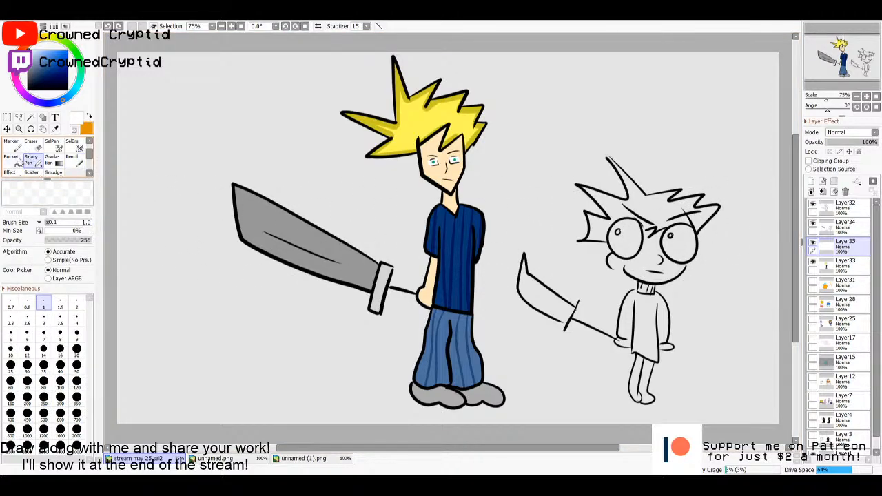
pyautogui.scroll(1, 35, 153)
pyautogui.click(34, 145)
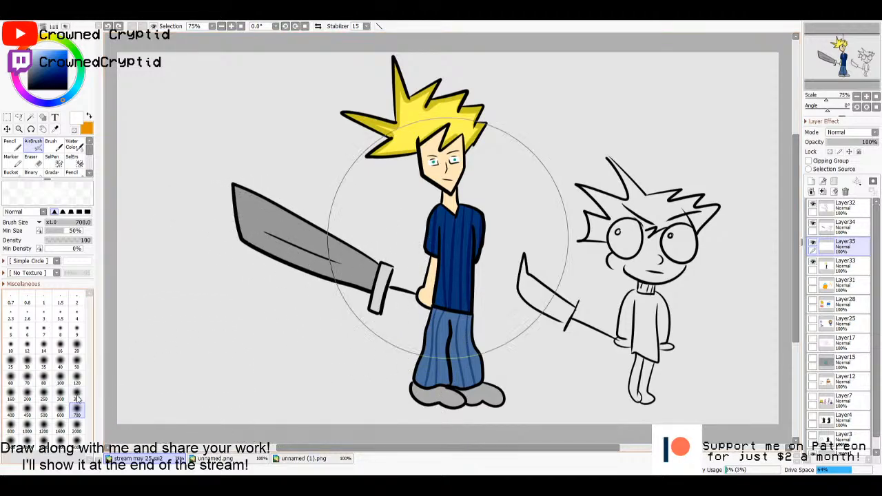
pyautogui.click(43, 413)
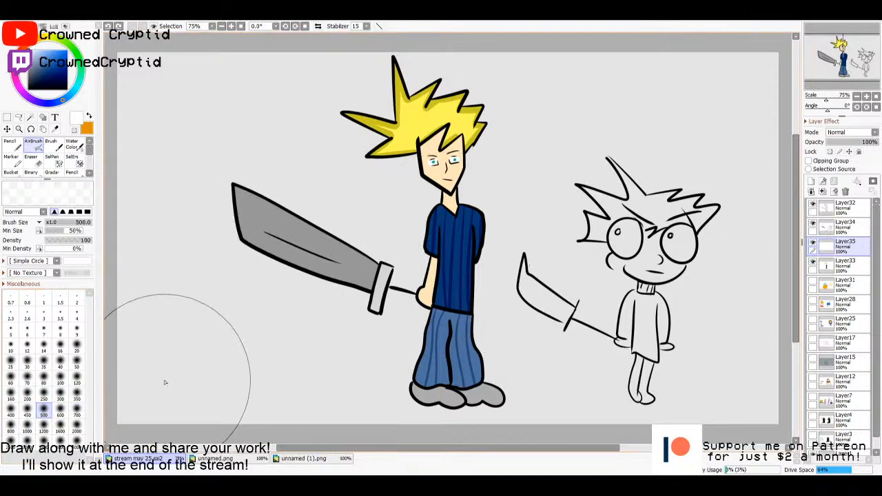
pyautogui.moveTo(148, 383)
pyautogui.mouseDown()
pyautogui.moveTo(279, 334)
pyautogui.moveTo(321, 345)
pyautogui.moveTo(230, 322)
pyautogui.moveTo(170, 363)
pyautogui.moveTo(303, 352)
pyautogui.moveTo(353, 314)
pyautogui.moveTo(427, 362)
pyautogui.moveTo(668, 343)
pyautogui.moveTo(741, 373)
pyautogui.moveTo(652, 356)
pyautogui.moveTo(696, 328)
pyautogui.mouseUp()
pyautogui.moveTo(848, 251); pyautogui.dragTo(846, 270)
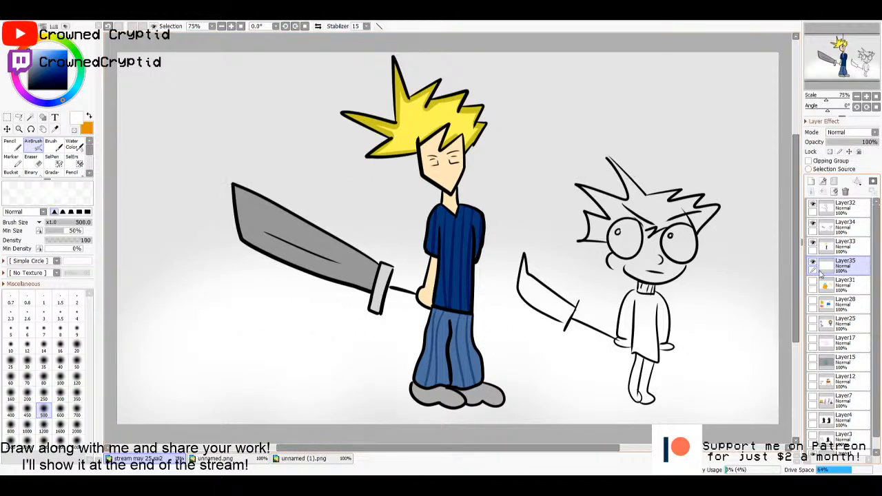
pyautogui.moveTo(826, 272); pyautogui.dragTo(825, 253)
pyautogui.hotkey('ctrl', 'z')
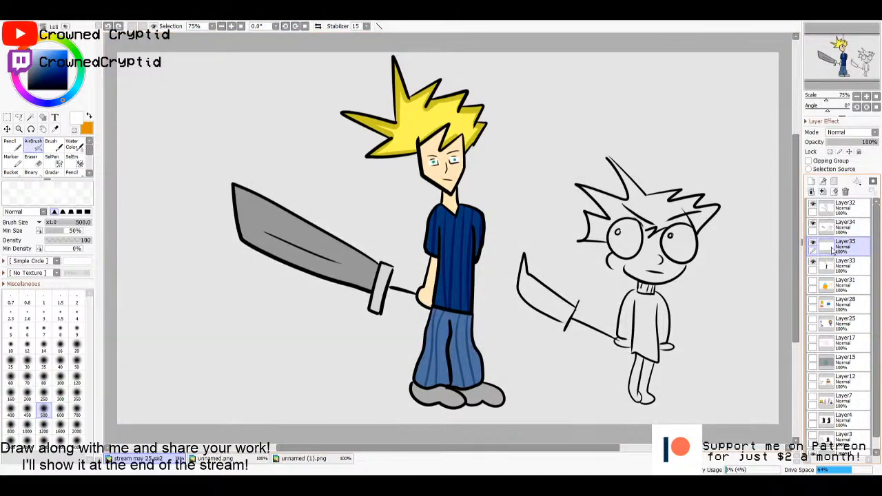
# - Create a layer directly below Layer33 and airbrush a soft white glow across the lower part of the canvas
pyautogui.click(834, 280)
pyautogui.click(811, 181)
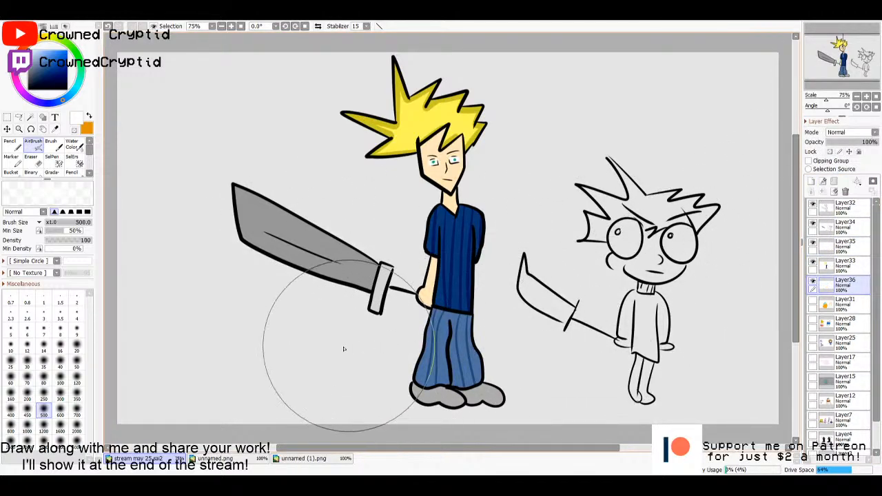
pyautogui.moveTo(131, 395)
pyautogui.mouseDown()
pyautogui.moveTo(189, 376)
pyautogui.moveTo(248, 378)
pyautogui.moveTo(291, 356)
pyautogui.moveTo(348, 368)
pyautogui.moveTo(449, 348)
pyautogui.moveTo(575, 371)
pyautogui.moveTo(672, 360)
pyautogui.moveTo(730, 366)
pyautogui.moveTo(777, 395)
pyautogui.moveTo(514, 376)
pyautogui.mouseUp()
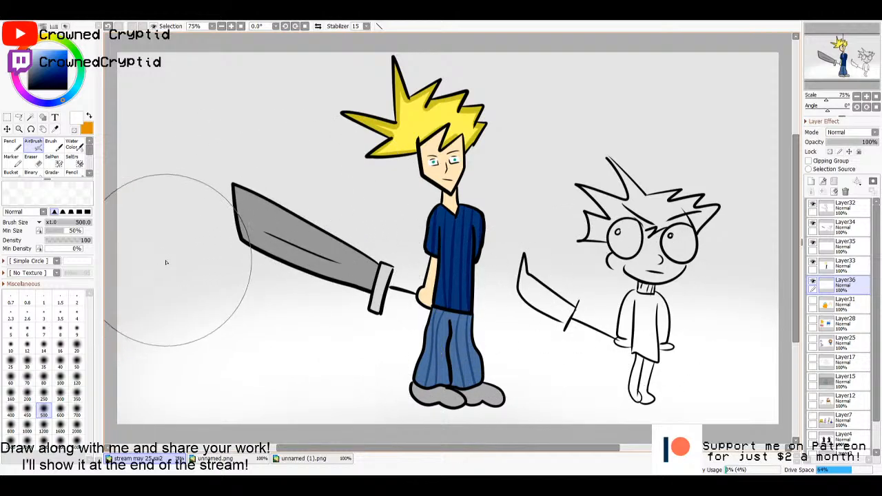
# - Add a layer beneath the white glow layer and bucket-fill it with pale sky blue as the background
pyautogui.click(834, 305)
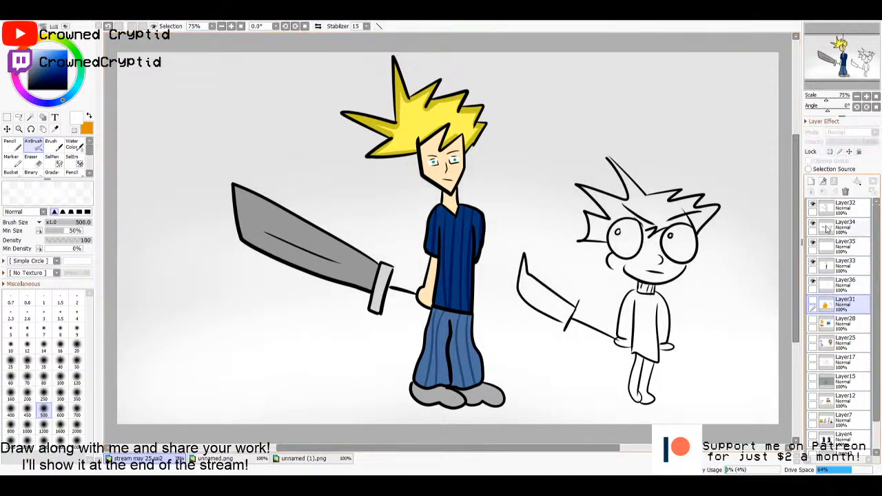
pyautogui.click(811, 181)
pyautogui.press('g')
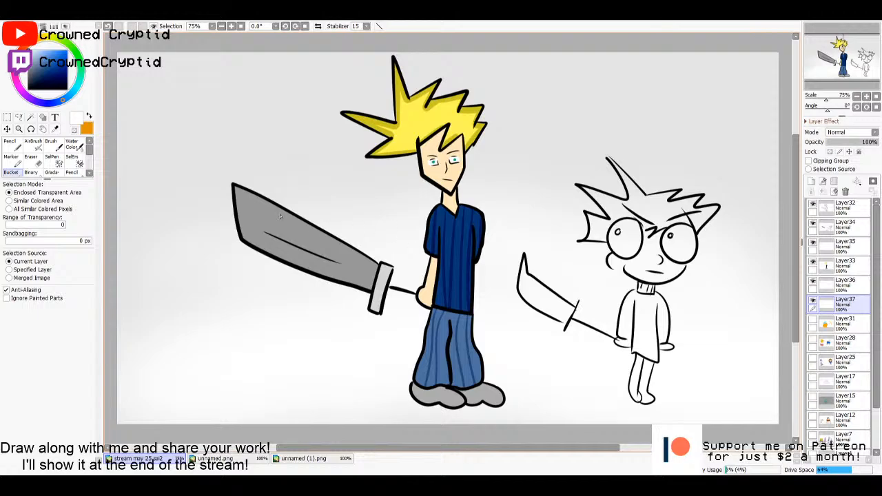
pyautogui.click(76, 91)
pyautogui.click(35, 51)
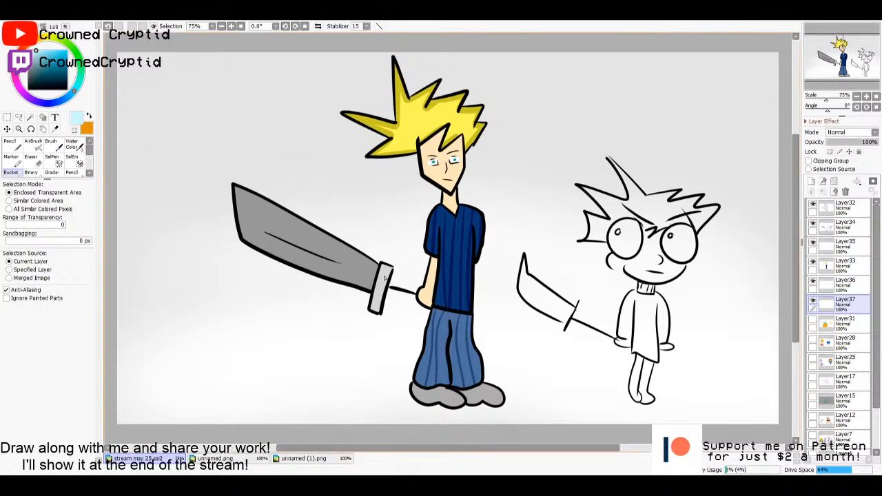
pyautogui.click(373, 205)
pyautogui.click(844, 282)
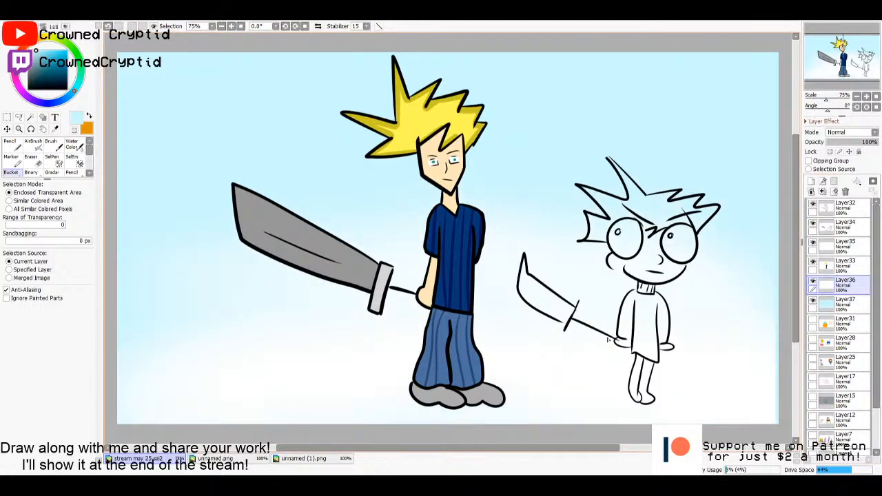
pyautogui.press('m')
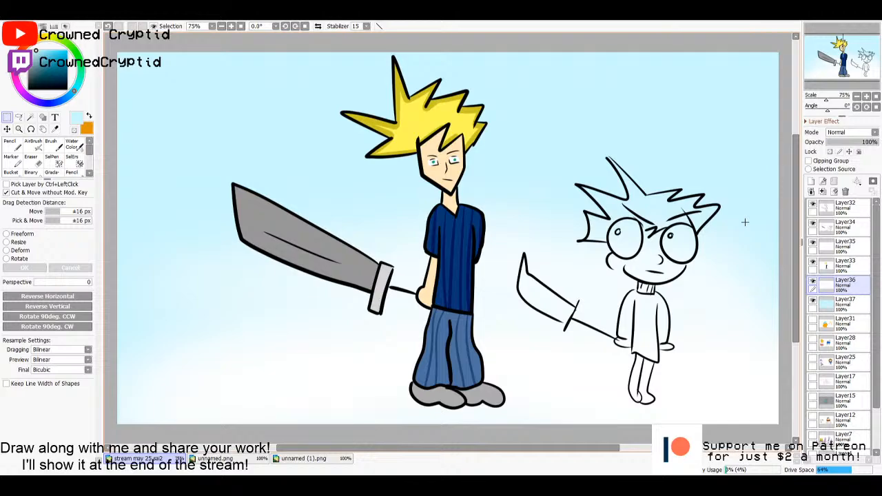
# - On a new layer above Layer32, add the black Cambria text "Clouds in the cloud tho??" across the characters
pyautogui.click(822, 214)
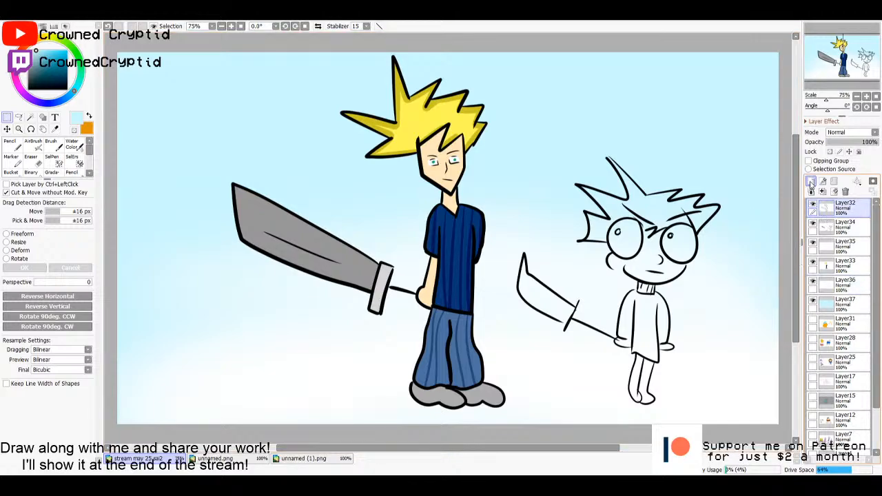
pyautogui.click(810, 181)
pyautogui.click(55, 119)
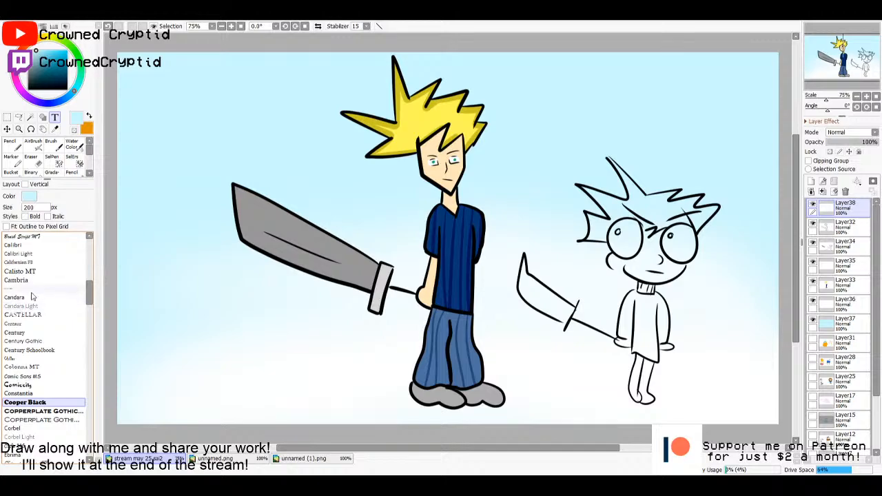
pyautogui.click(16, 280)
pyautogui.click(212, 282)
pyautogui.write('Ck')
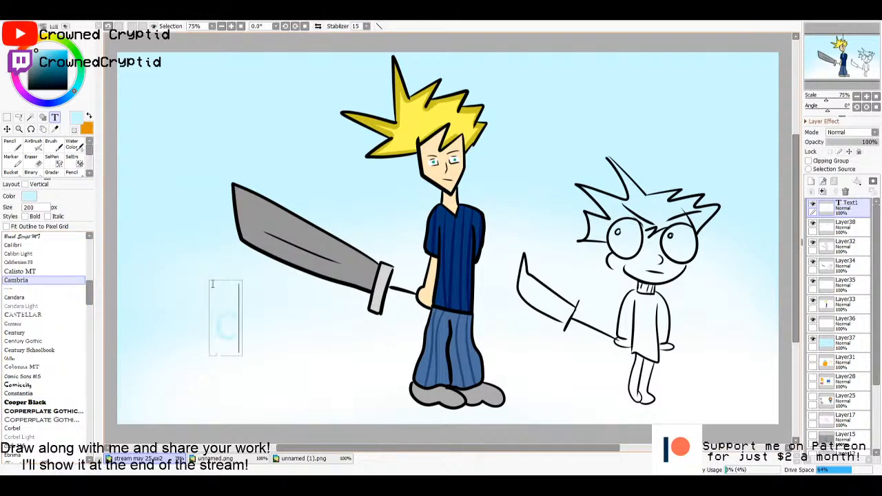
pyautogui.press('BackSpace')
pyautogui.press('BackSpace')
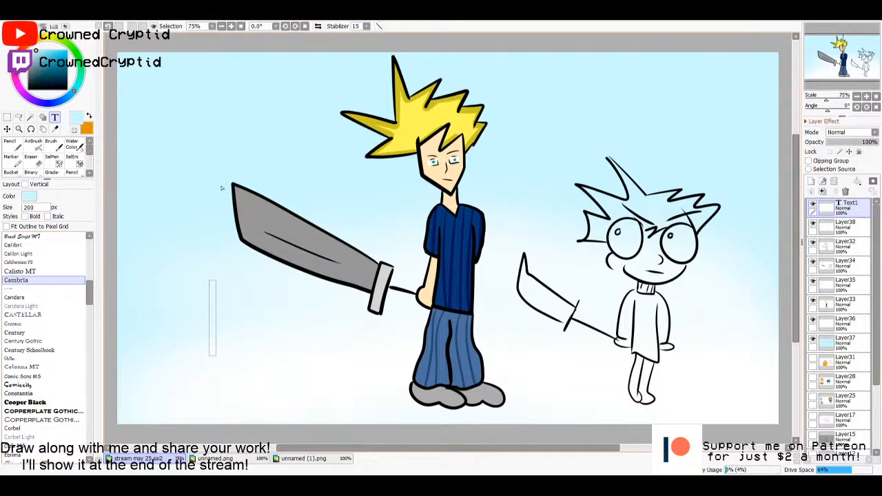
pyautogui.click(29, 89)
pyautogui.write('Clouds in the')
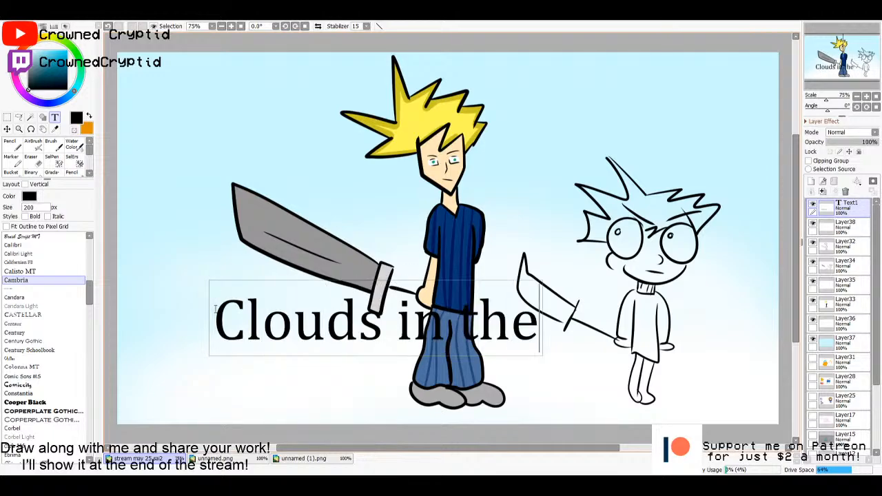
pyautogui.write(' cloud tho')
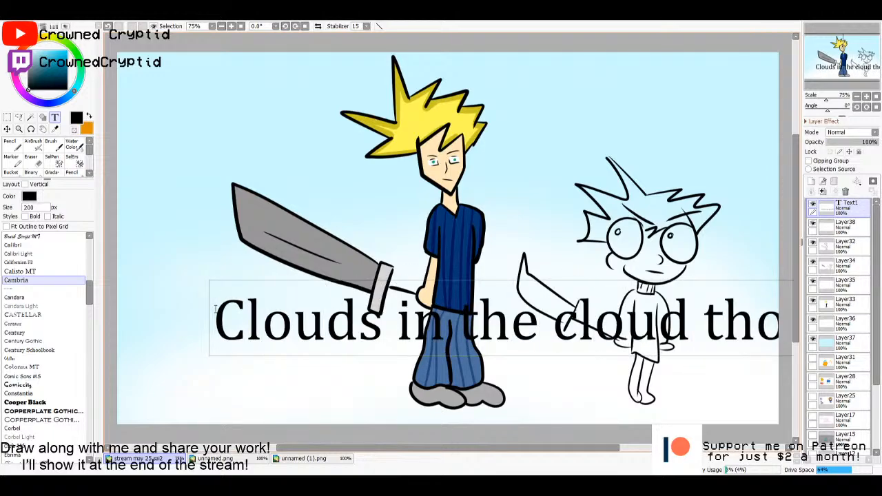
# - Set the size of the whole caption text to 100 px
pyautogui.hotkey('ctrl', 'a')
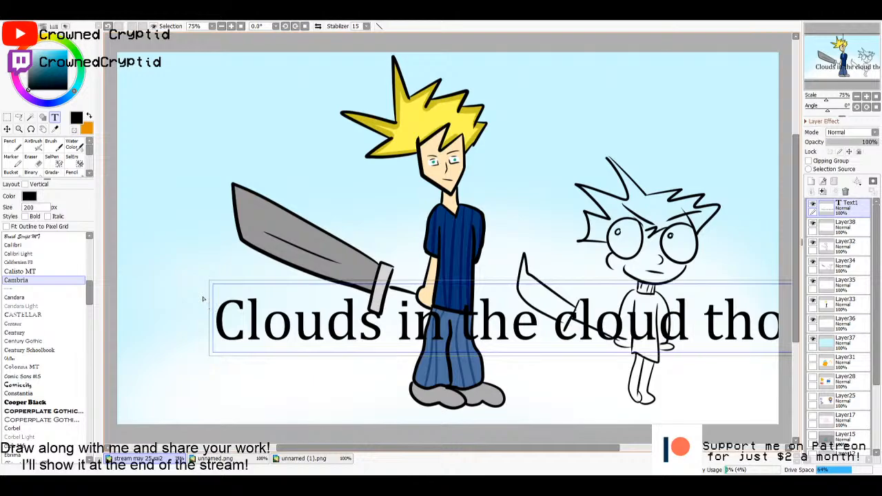
pyautogui.click(31, 207)
pyautogui.write('100')
pyautogui.press('Return')
pyautogui.click(273, 302)
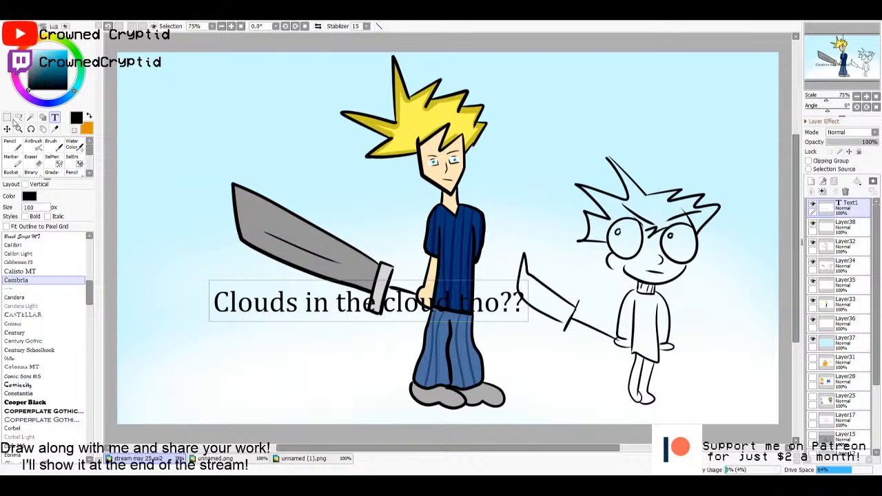
# - Move the caption to the canvas's upper-left corner and break the line before "tho??"
pyautogui.click(7, 129)
pyautogui.moveTo(277, 315); pyautogui.dragTo(188, 112)
pyautogui.click(56, 118)
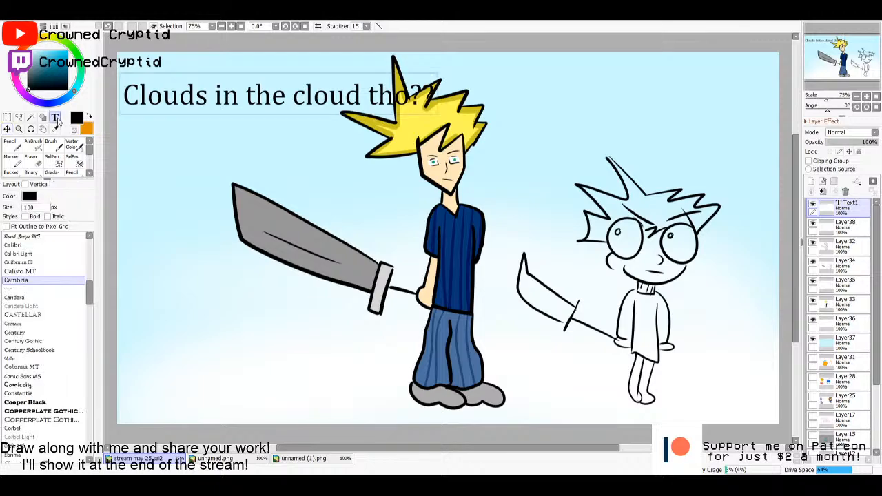
pyautogui.click(369, 101)
pyautogui.press('Return')
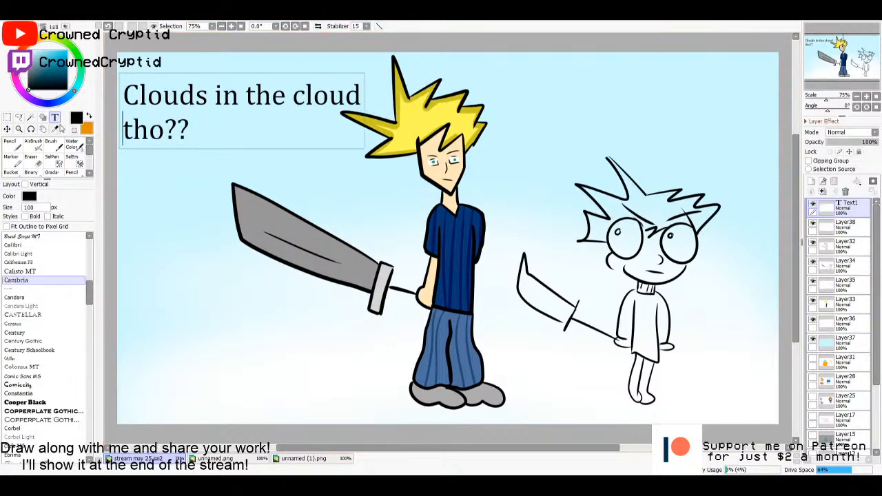
pyautogui.click(8, 117)
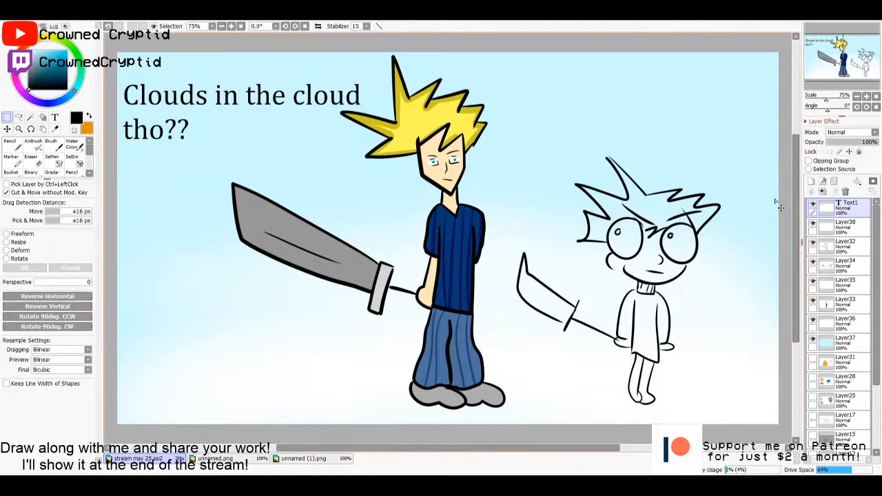
# - Merge the caption, both characters and the background layers down into Layer37, and add an empty layer above it
pyautogui.click(821, 193)
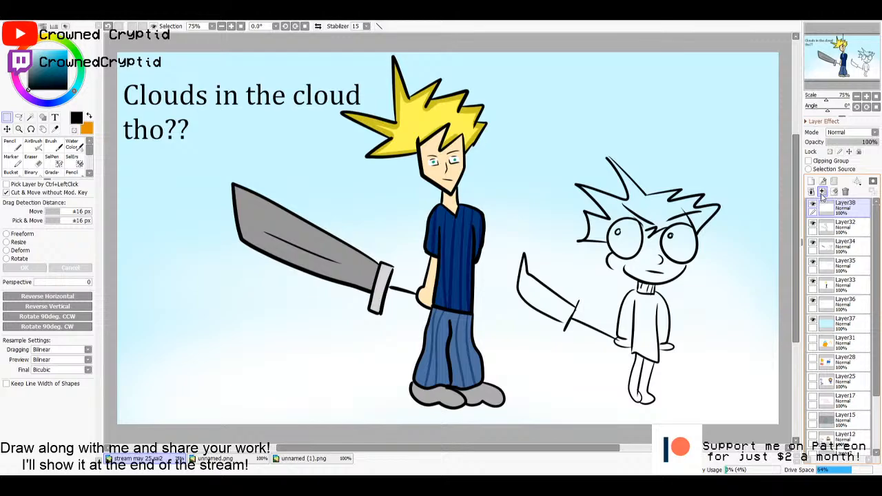
pyautogui.click(821, 194)
pyautogui.click(821, 193)
pyautogui.click(821, 194)
pyautogui.click(822, 194)
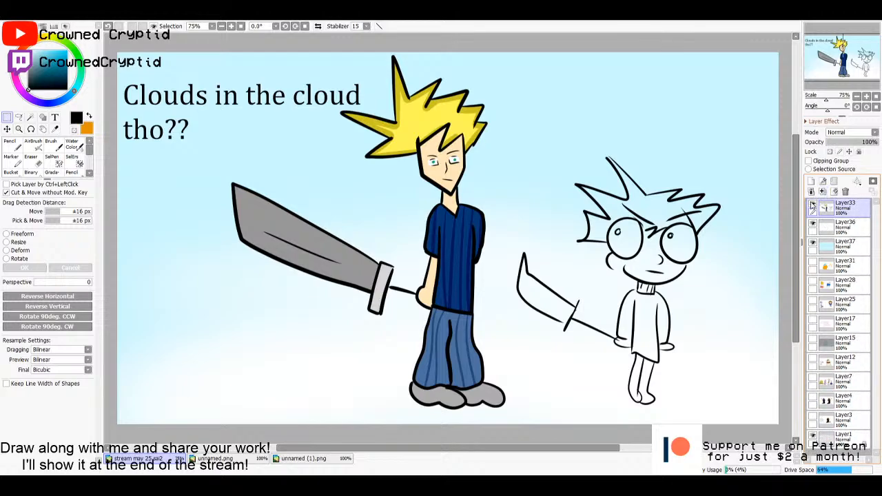
pyautogui.click(830, 229)
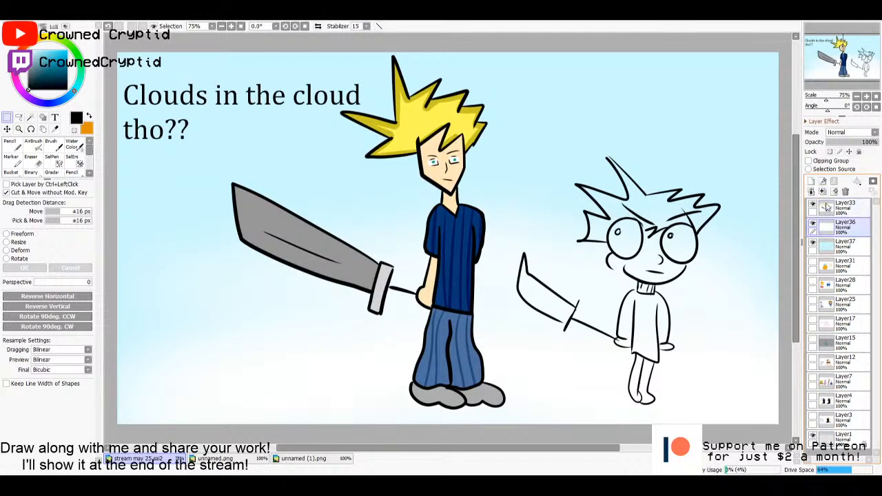
pyautogui.click(821, 194)
pyautogui.click(830, 207)
pyautogui.click(821, 193)
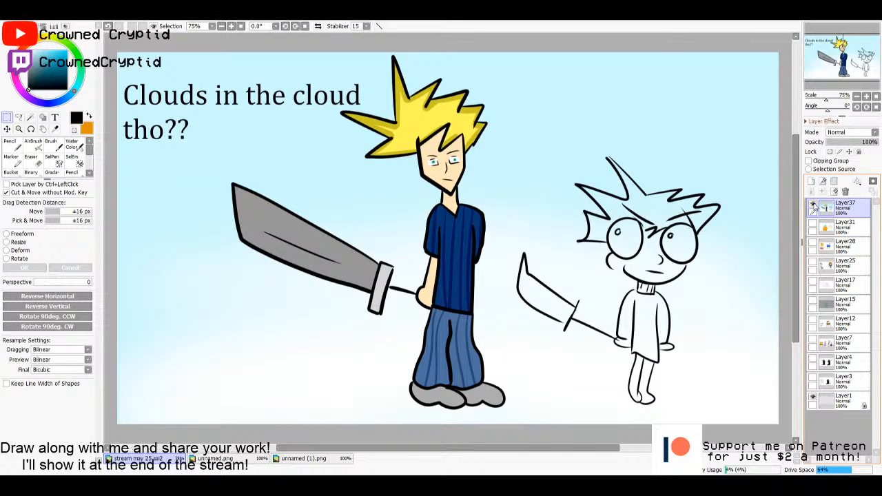
pyautogui.click(811, 180)
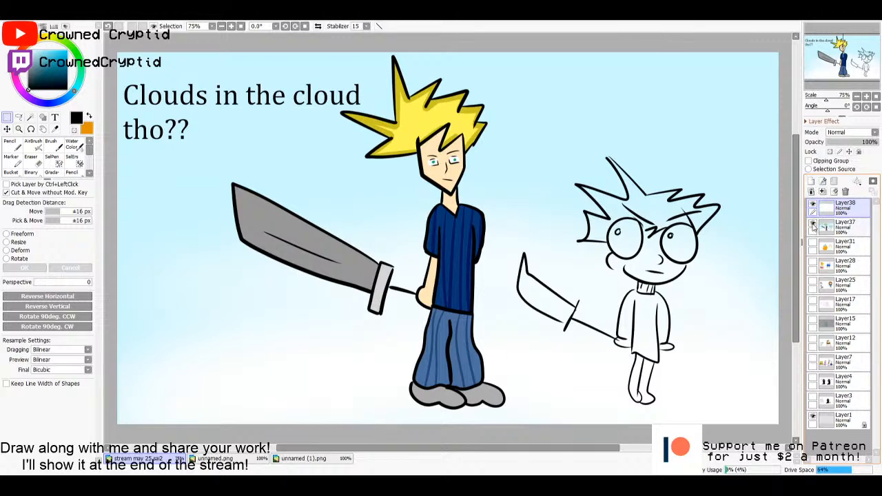
pyautogui.click(821, 227)
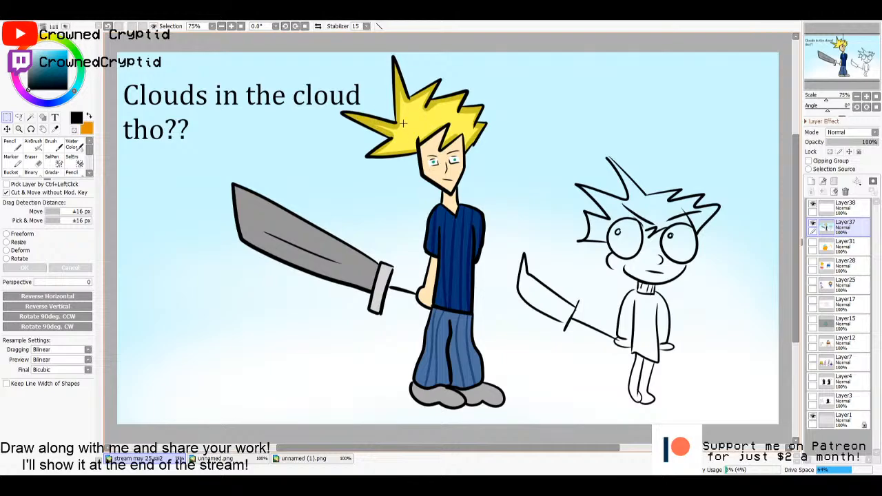
pyautogui.scroll(3, 378, 126)
pyautogui.scroll(-3, 382, 112)
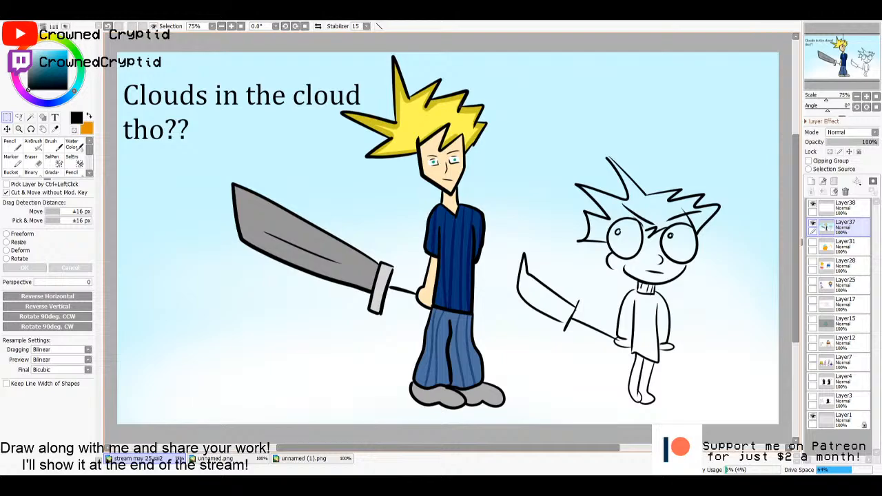
# - Hide the finished scene on Layer37 and make the empty Layer38 the active layer
pyautogui.click(813, 226)
pyautogui.click(829, 215)
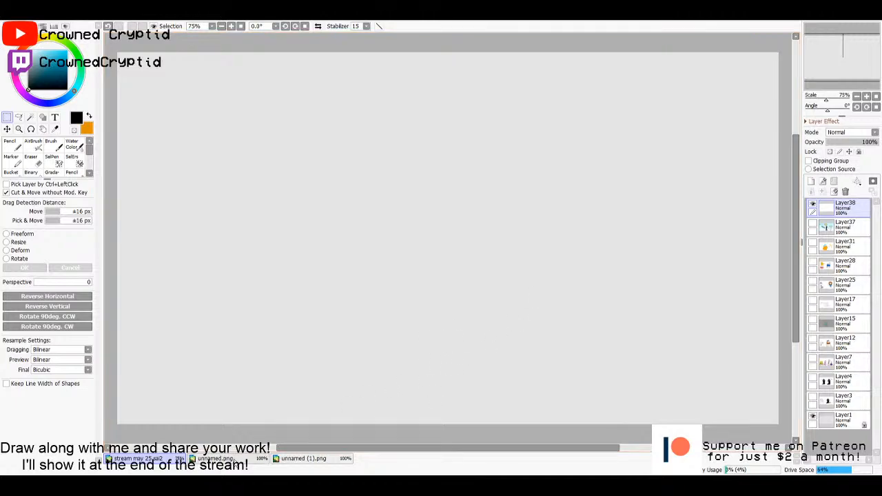
# - Close the two reference images unnamed.png and unnamed (1).png, leaving only stream may 25.sai2 open
pyautogui.click(227, 458)
pyautogui.hotkey('ctrl', 'd')
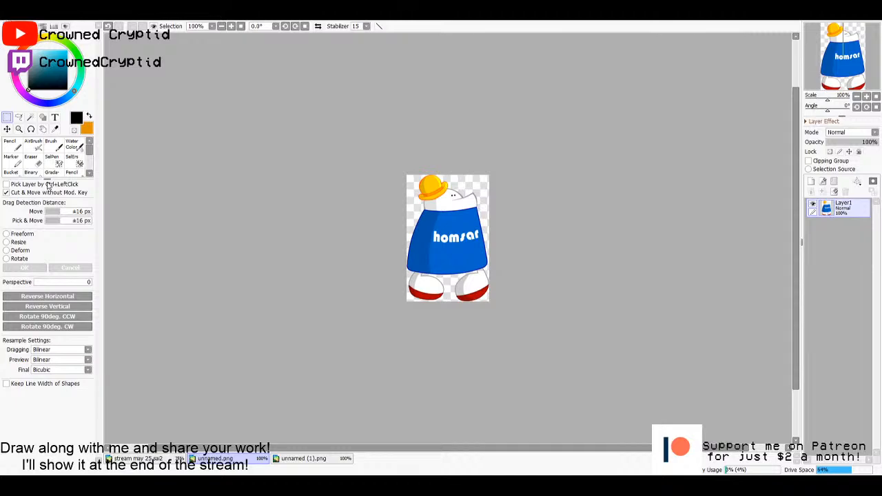
pyautogui.hotkey('ctrl', 'w')
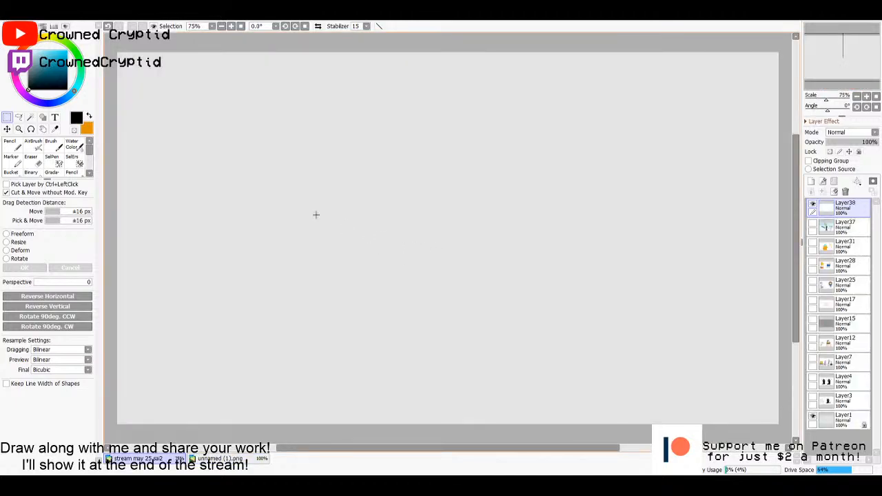
pyautogui.click(227, 458)
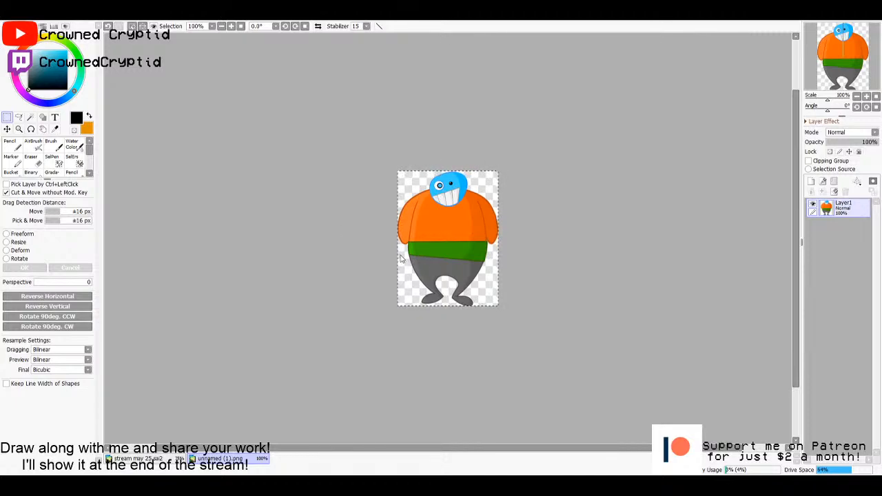
pyautogui.hotkey('ctrl', 'w')
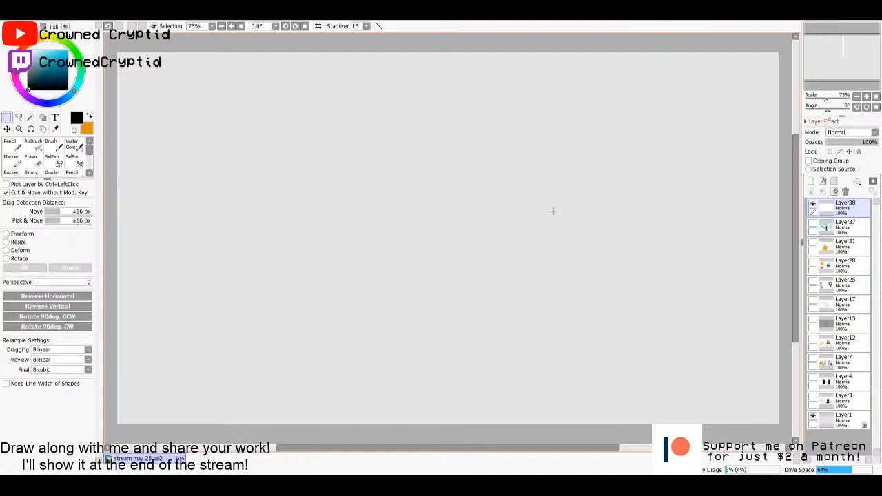
# - With the black pencil at size 10, draw two thick slanted eyebrows with jagged outer ends in the upper half of the canvas
pyautogui.press('n')
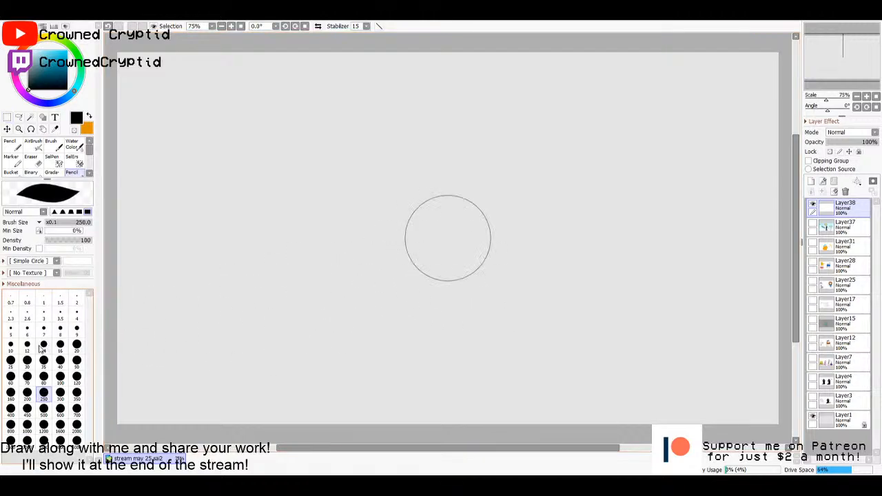
pyautogui.click(10, 344)
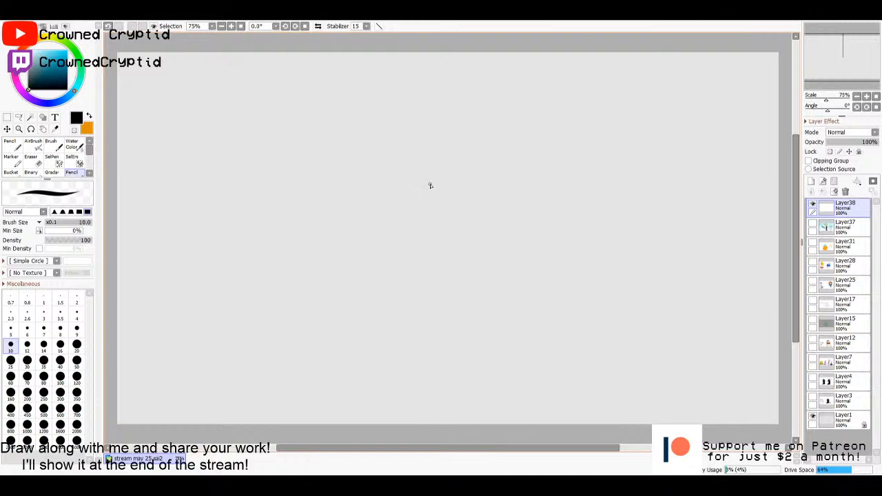
pyautogui.moveTo(436, 198)
pyautogui.mouseDown()
pyautogui.moveTo(413, 179)
pyautogui.moveTo(331, 168)
pyautogui.mouseUp()
pyautogui.moveTo(448, 195)
pyautogui.mouseDown()
pyautogui.moveTo(439, 166)
pyautogui.moveTo(397, 151)
pyautogui.moveTo(319, 144)
pyautogui.moveTo(319, 160)
pyautogui.moveTo(338, 170)
pyautogui.mouseUp()
pyautogui.moveTo(505, 177)
pyautogui.mouseDown()
pyautogui.moveTo(519, 197)
pyautogui.moveTo(591, 180)
pyautogui.moveTo(599, 162)
pyautogui.moveTo(586, 147)
pyautogui.moveTo(501, 177)
pyautogui.mouseUp()
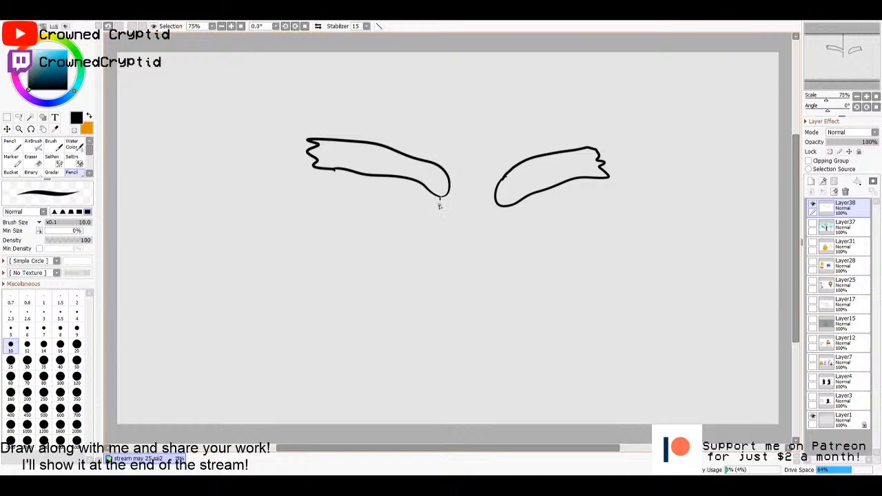
# - Draw a rounded lower eye curve below each eyebrow and the domed top of a bald head above them
pyautogui.moveTo(441, 199)
pyautogui.mouseDown()
pyautogui.moveTo(414, 223)
pyautogui.moveTo(375, 204)
pyautogui.mouseUp()
pyautogui.moveTo(504, 206)
pyautogui.mouseDown()
pyautogui.moveTo(529, 244)
pyautogui.moveTo(556, 236)
pyautogui.mouseUp()
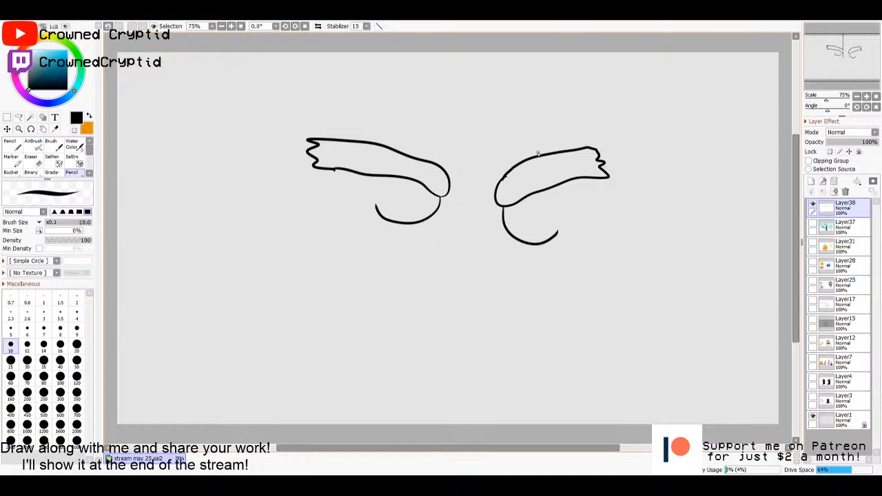
pyautogui.moveTo(555, 151)
pyautogui.mouseDown()
pyautogui.moveTo(553, 125)
pyautogui.moveTo(469, 81)
pyautogui.moveTo(403, 116)
pyautogui.moveTo(388, 146)
pyautogui.mouseUp()
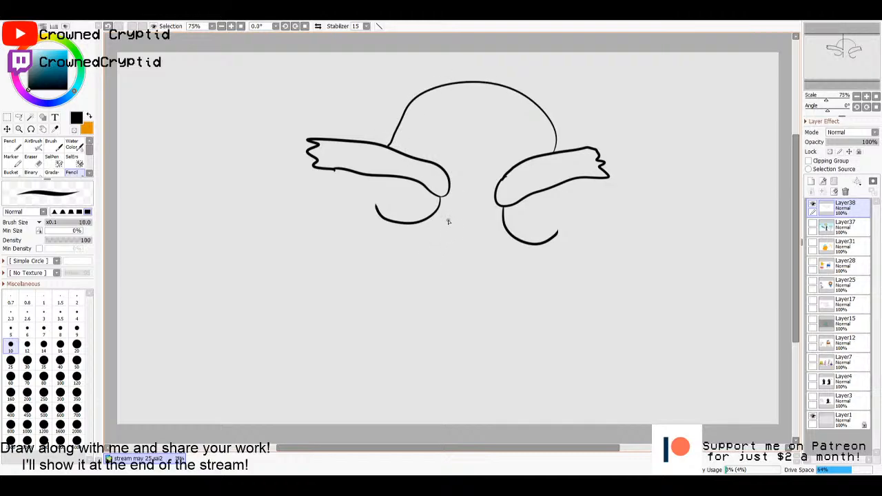
# - Draw a large nose between the eyes and a wide, scalloped moustache outline beneath it
pyautogui.moveTo(453, 213)
pyautogui.mouseDown()
pyautogui.moveTo(431, 236)
pyautogui.moveTo(430, 278)
pyautogui.moveTo(469, 290)
pyautogui.mouseUp()
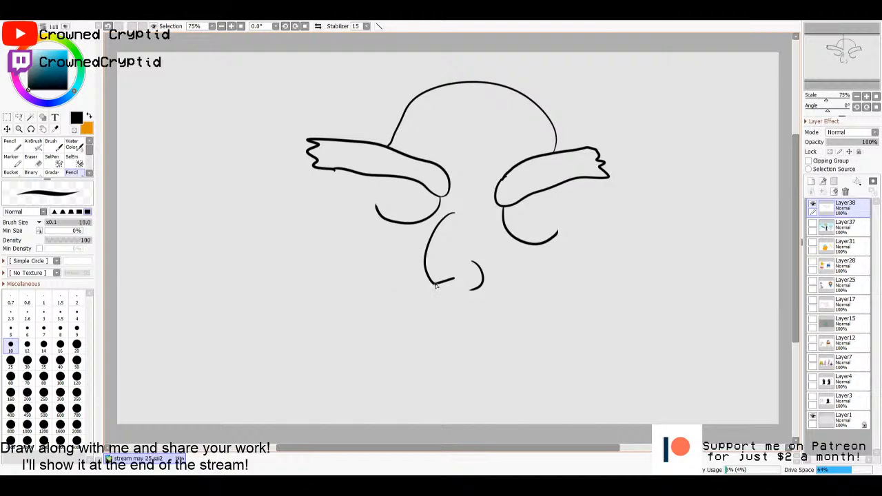
pyautogui.moveTo(435, 284)
pyautogui.mouseDown()
pyautogui.moveTo(400, 281)
pyautogui.moveTo(312, 322)
pyautogui.moveTo(329, 336)
pyautogui.moveTo(343, 330)
pyautogui.moveTo(354, 343)
pyautogui.moveTo(400, 342)
pyautogui.mouseUp()
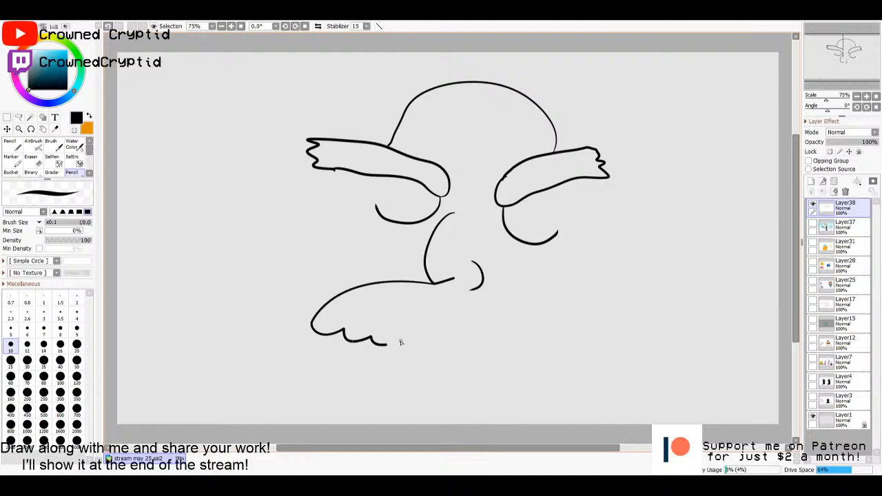
pyautogui.moveTo(471, 288)
pyautogui.mouseDown()
pyautogui.moveTo(492, 291)
pyautogui.moveTo(541, 330)
pyautogui.moveTo(530, 363)
pyautogui.moveTo(482, 367)
pyautogui.moveTo(398, 340)
pyautogui.mouseUp()
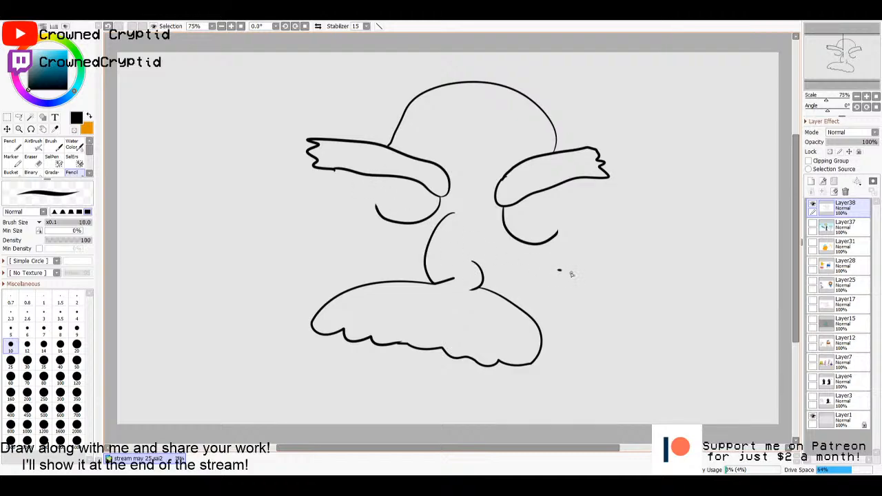
# - Draw a small ear with an inner curl at the right side of the face
pyautogui.moveTo(558, 270)
pyautogui.mouseDown()
pyautogui.moveTo(549, 295)
pyautogui.moveTo(564, 287)
pyautogui.mouseUp()
pyautogui.press('m')
pyautogui.moveTo(545, 252); pyautogui.dragTo(592, 313)
pyautogui.hotkey('ctrl', 'd')
pyautogui.press('n')
# - Draw the face's side lines, joining the right eyebrow, ear and moustache on one side and the left eyebrow and moustache on the other
pyautogui.moveTo(548, 268)
pyautogui.mouseDown()
pyautogui.moveTo(557, 233)
pyautogui.moveTo(548, 192)
pyautogui.mouseUp()
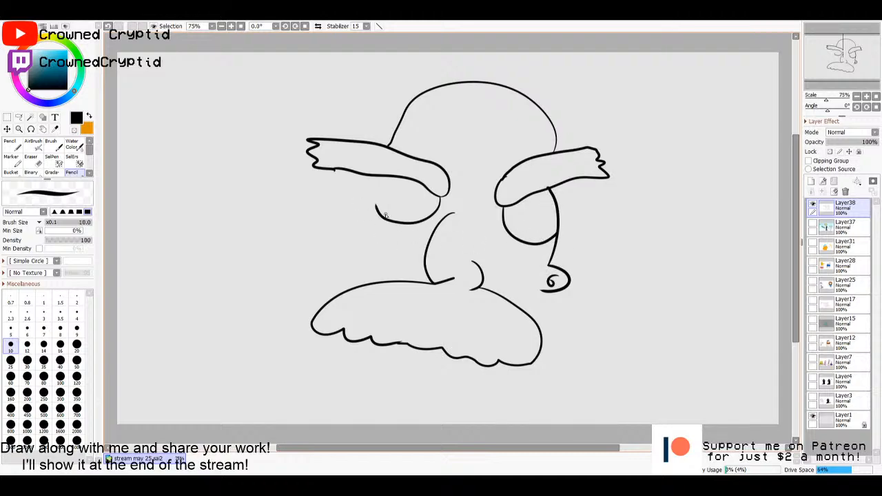
pyautogui.moveTo(366, 195); pyautogui.dragTo(347, 278)
pyautogui.moveTo(552, 294); pyautogui.dragTo(537, 327)
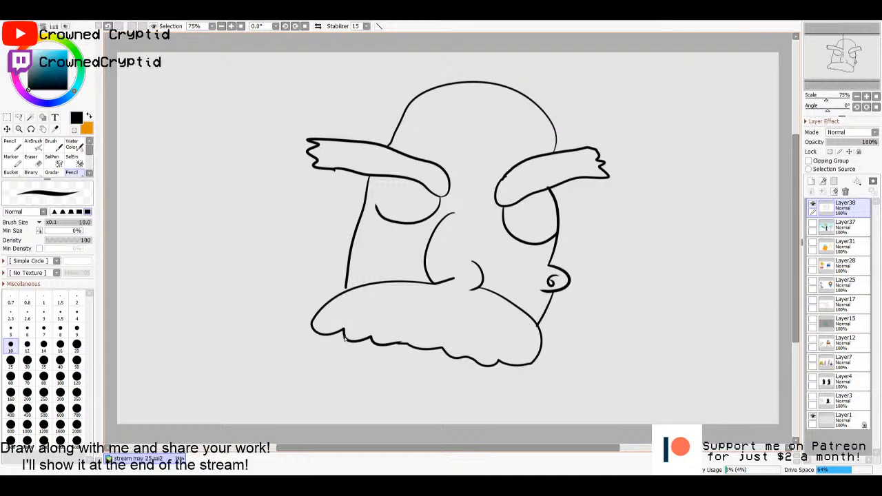
# - Draw a large cleft chin below the moustache and a narrow slanted strip of teeth inside it
pyautogui.moveTo(349, 343)
pyautogui.mouseDown()
pyautogui.moveTo(333, 378)
pyautogui.moveTo(354, 404)
pyautogui.moveTo(409, 398)
pyautogui.moveTo(420, 414)
pyautogui.moveTo(480, 397)
pyautogui.moveTo(505, 359)
pyautogui.mouseUp()
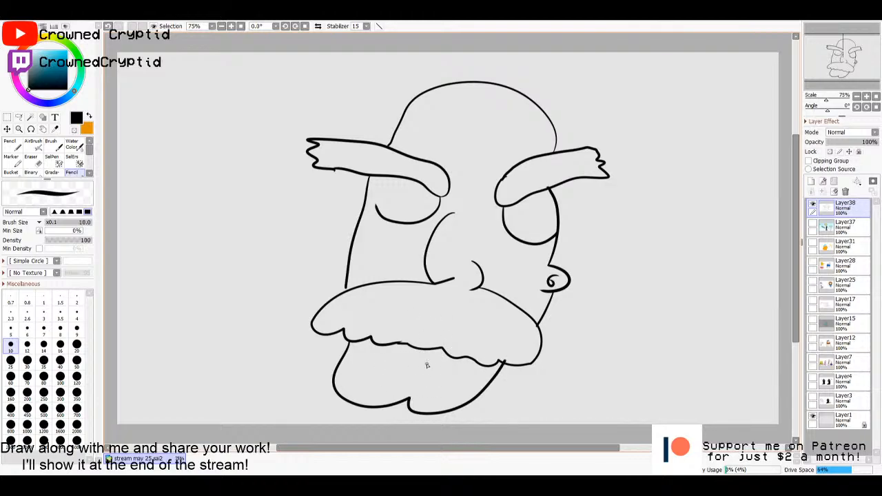
pyautogui.moveTo(475, 383); pyautogui.dragTo(380, 363)
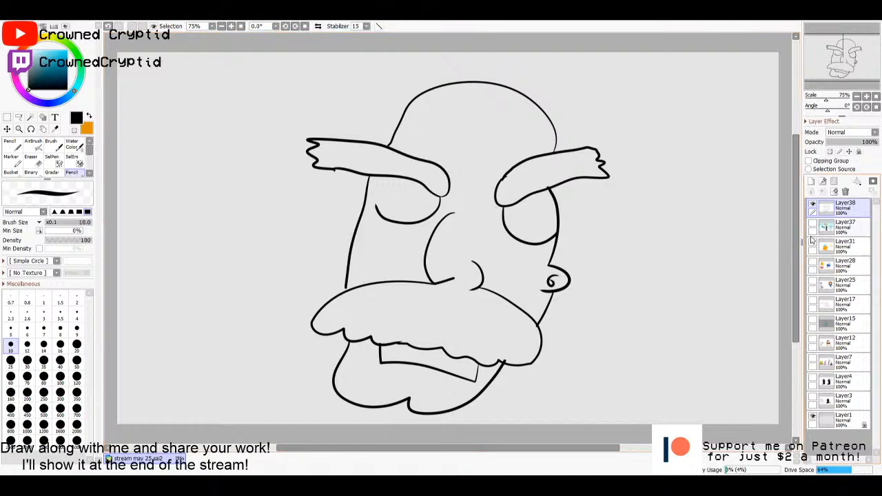
# - Test the outline for gaps with the Magic Wand and close the open line along the underside of the nose
pyautogui.press('w')
pyautogui.click(651, 272)
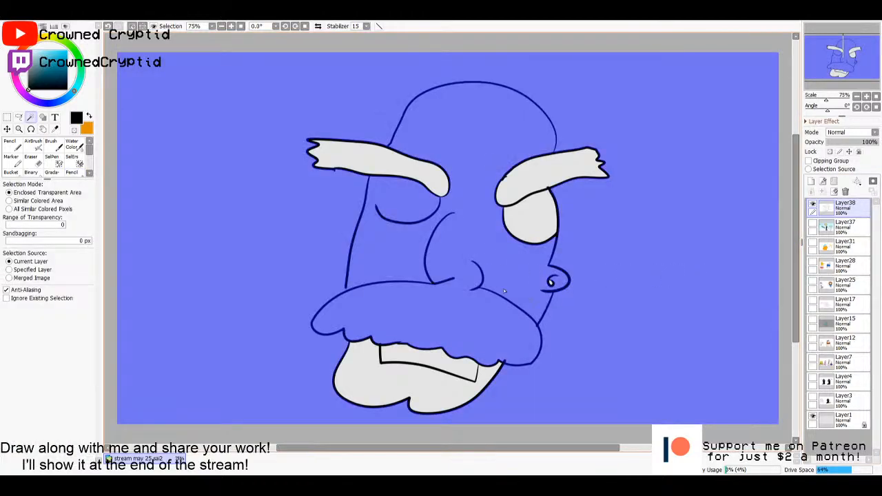
pyautogui.hotkey('ctrl', 'd')
pyautogui.press('n')
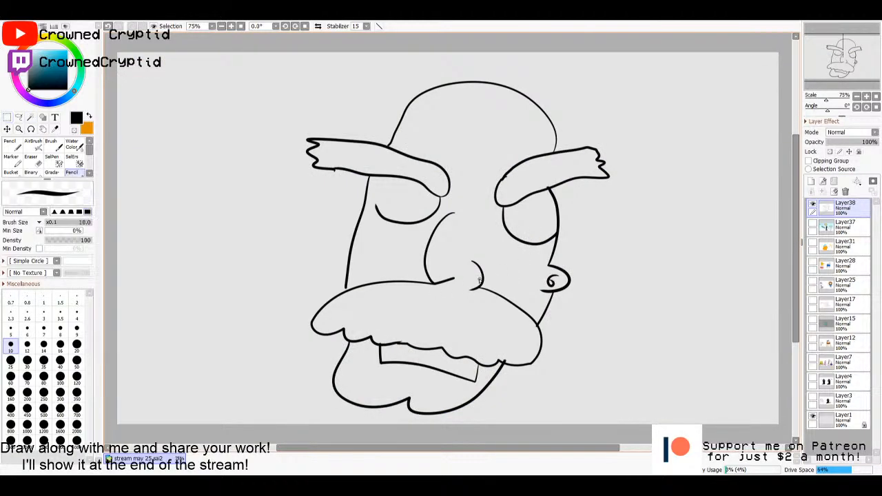
pyautogui.moveTo(471, 289); pyautogui.dragTo(445, 287)
# - Add an empty layer between Layer37 and the line art, and make Layer38 active again
pyautogui.click(837, 230)
pyautogui.click(810, 181)
pyautogui.click(839, 209)
# - Test the outline for gaps again and close the opening where the left cheek line meets the moustache
pyautogui.press('w')
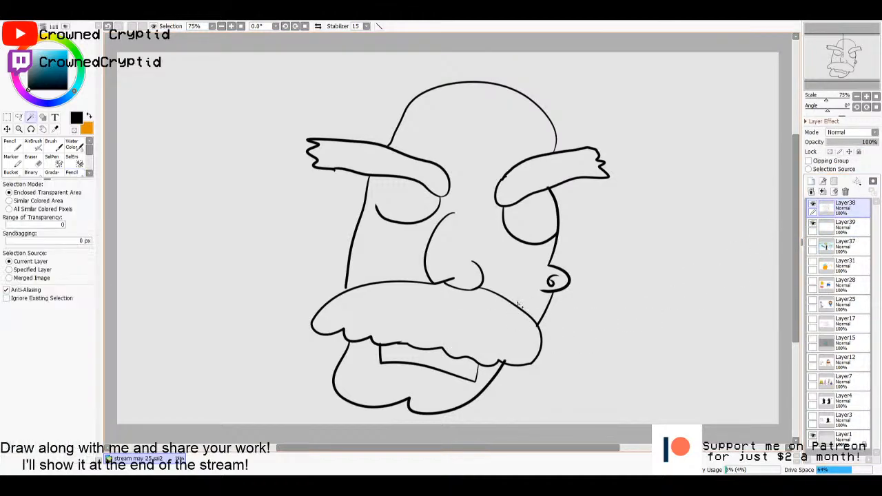
pyautogui.click(594, 292)
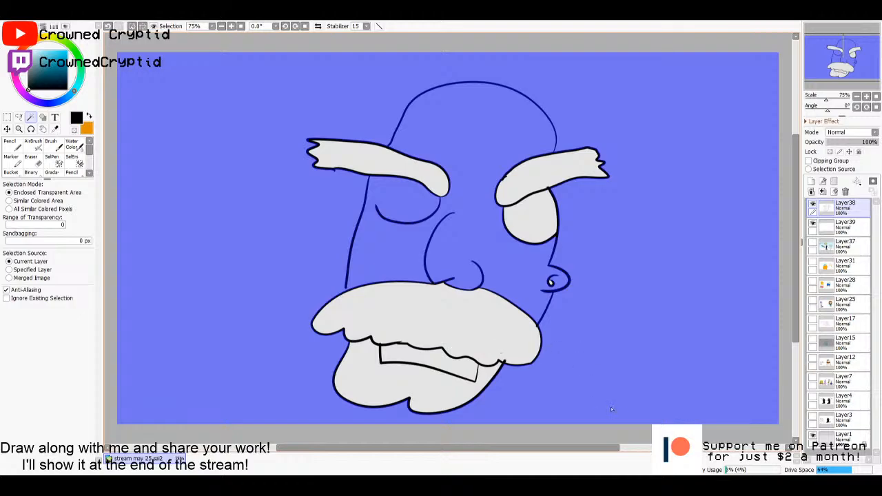
pyautogui.hotkey('ctrl', 'd')
pyautogui.press('n')
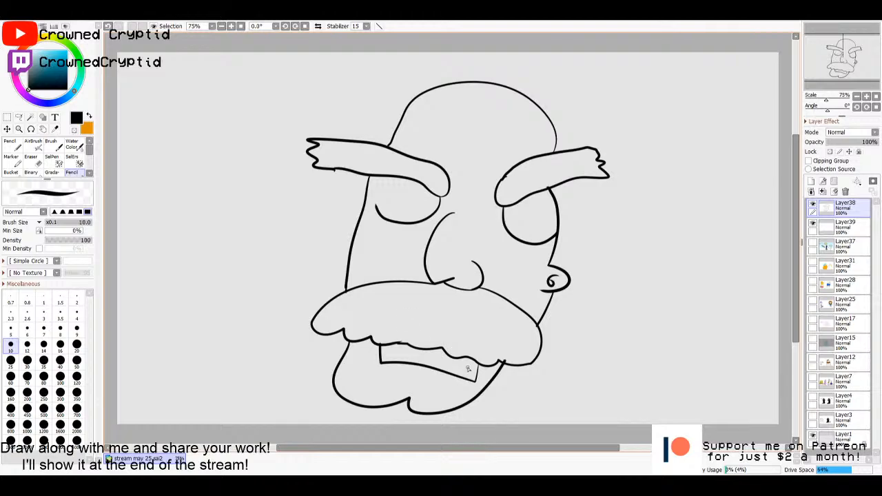
# - Select the enclosed face and chin areas on the line art with the Magic Wand, and activate Layer39
pyautogui.press('w')
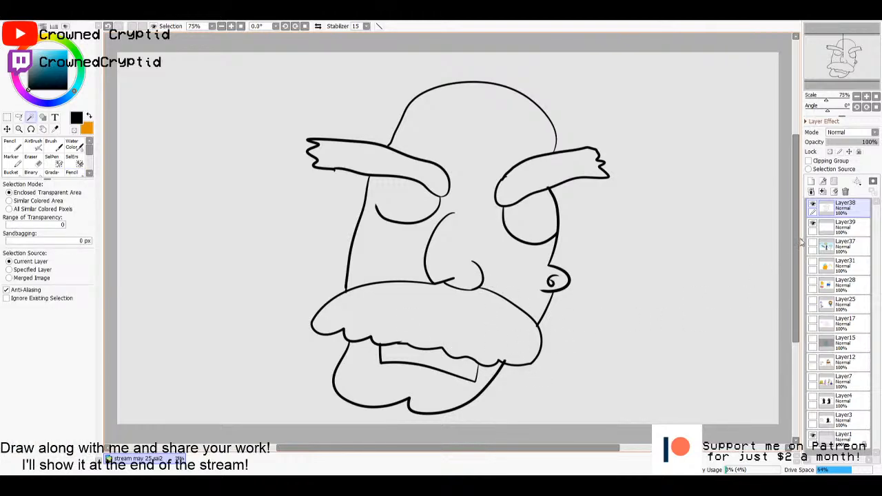
pyautogui.click(511, 286)
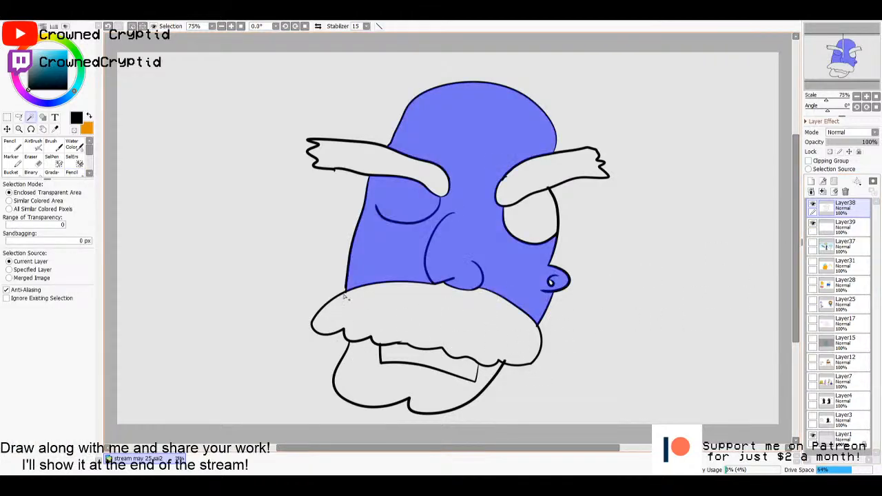
pyautogui.keyDown('shift'); pyautogui.click(357, 365); pyautogui.keyUp('shift')
pyautogui.click(845, 224)
# - Sample the pale skin colour from the brown-haired girl on Layer25, hide that layer again, and fill the selected face and chin with it
pyautogui.press('b')
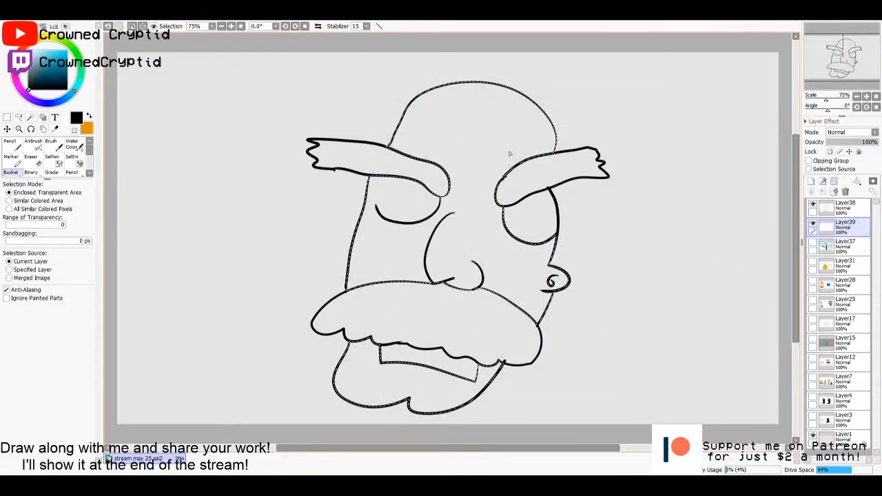
pyautogui.moveTo(50, 65); pyautogui.dragTo(52, 58)
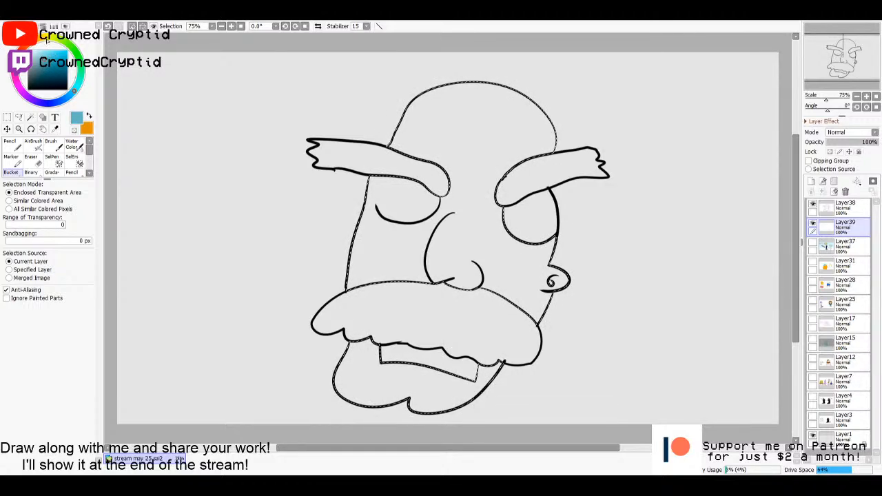
pyautogui.click(47, 40)
pyautogui.click(813, 303)
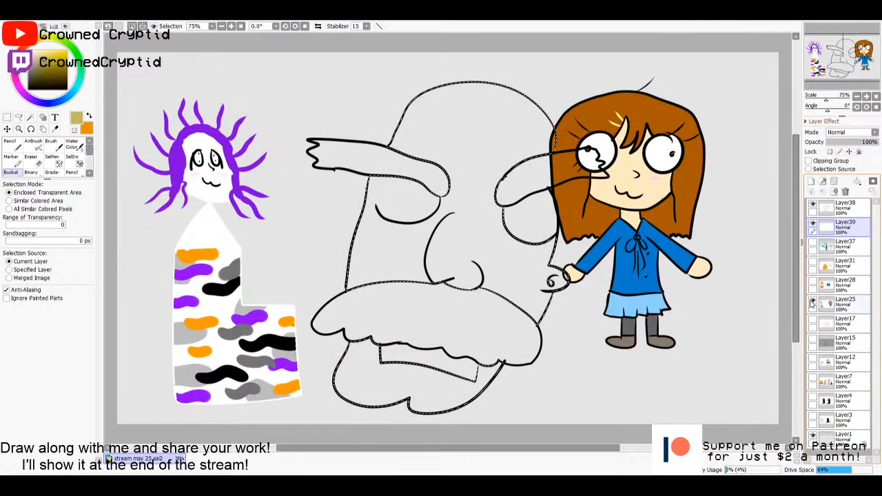
pyautogui.keyDown('alt'); pyautogui.click(623, 222); pyautogui.keyUp('alt')
pyautogui.click(813, 304)
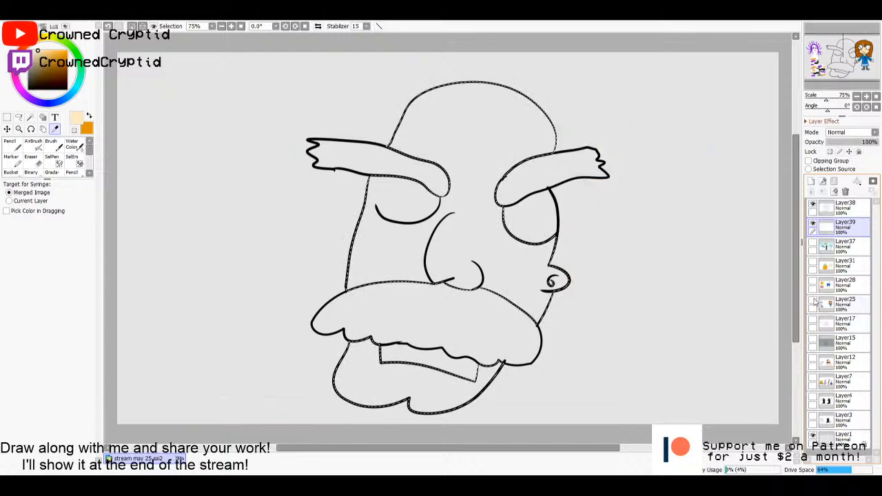
pyautogui.press('f')
pyautogui.click(521, 283)
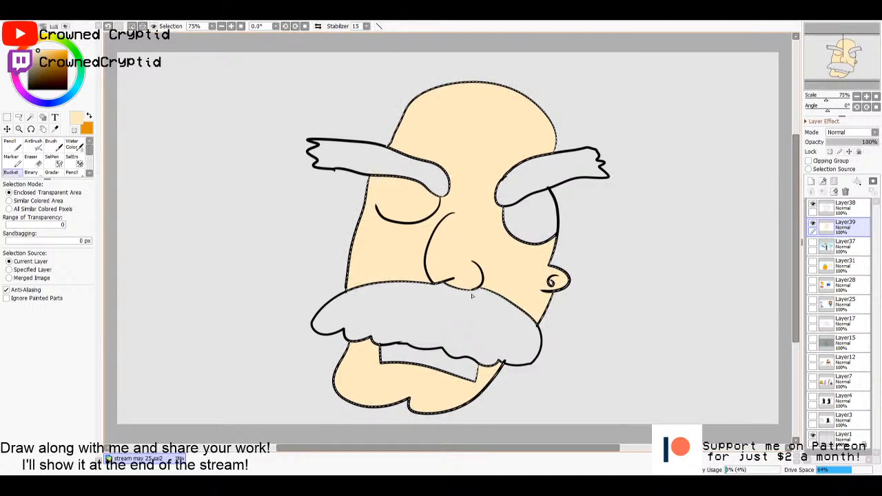
# - Paint the left eye white on Layer39 with the pencil at size 120, and clear the selection
pyautogui.press('n')
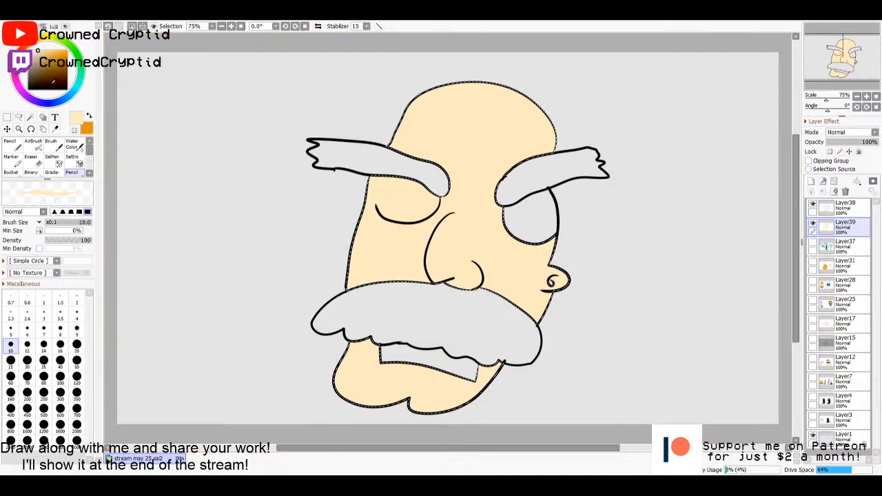
pyautogui.press('-')
pyautogui.click(76, 376)
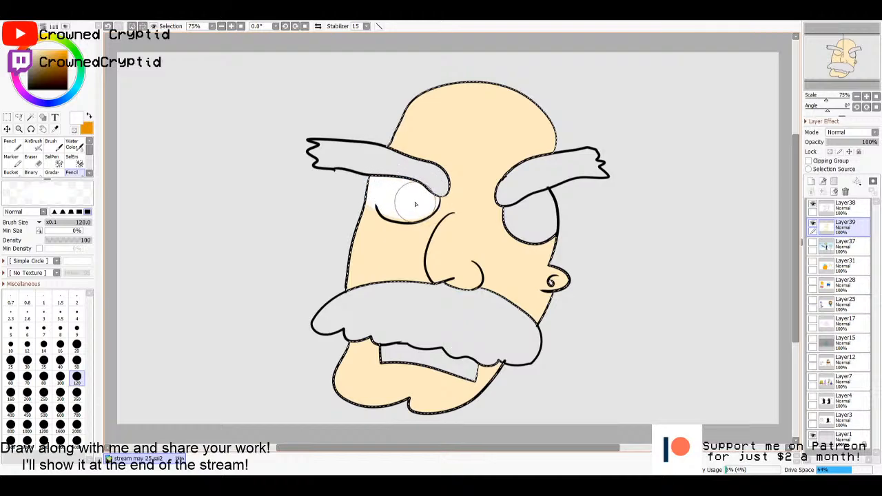
pyautogui.press('m')
pyautogui.click(578, 241)
# - Select the right eye area from the line art on Layer38, paint it white on Layer39, and clear the selection
pyautogui.press('w')
pyautogui.click(844, 207)
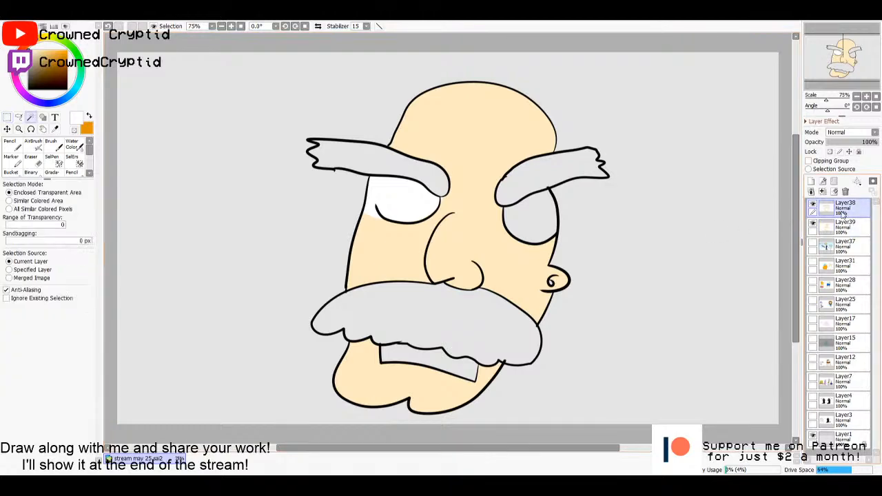
pyautogui.click(530, 217)
pyautogui.click(836, 233)
pyautogui.press('n')
pyautogui.moveTo(586, 232)
pyautogui.mouseDown()
pyautogui.moveTo(556, 228)
pyautogui.moveTo(577, 207)
pyautogui.moveTo(556, 220)
pyautogui.moveTo(569, 205)
pyautogui.moveTo(522, 187)
pyautogui.mouseUp()
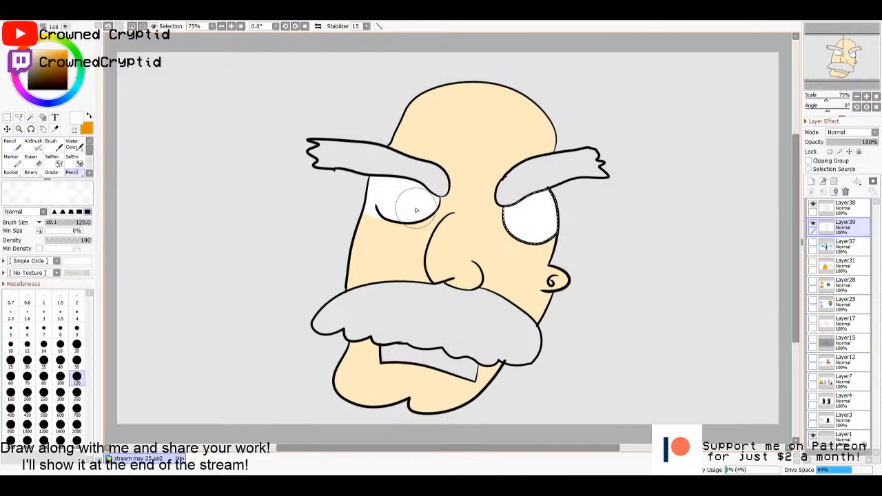
pyautogui.press('m')
pyautogui.hotkey('ctrl', 'd')
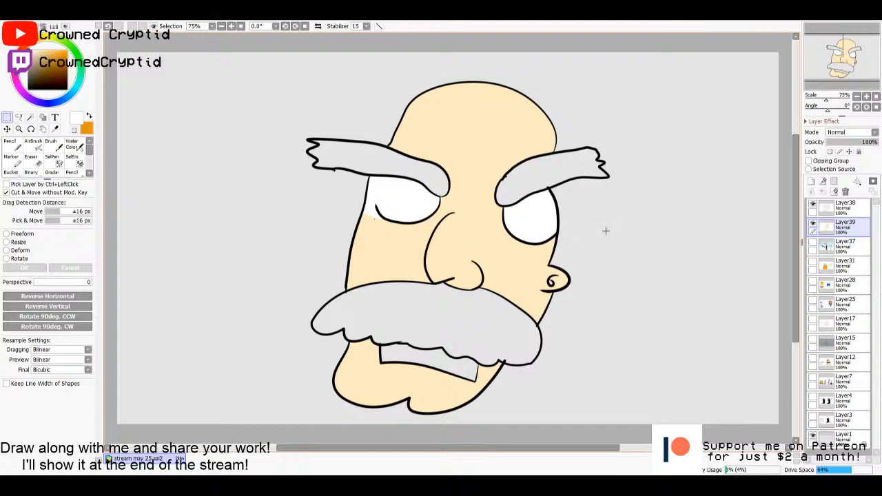
# - Select both eyebrows and the moustache on Layer38's line art with the Magic Wand, and activate Layer39
pyautogui.click(835, 208)
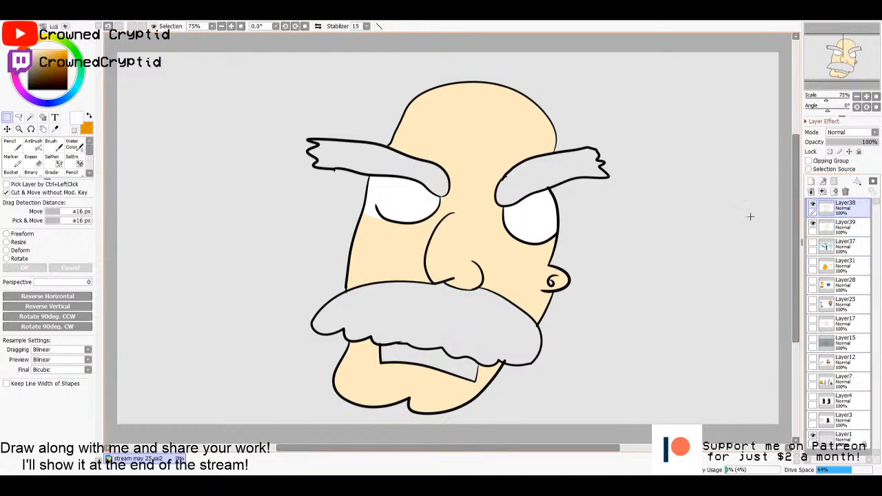
pyautogui.press('w')
pyautogui.click(558, 174)
pyautogui.click(398, 181)
pyautogui.hotkey('ctrl', 'z')
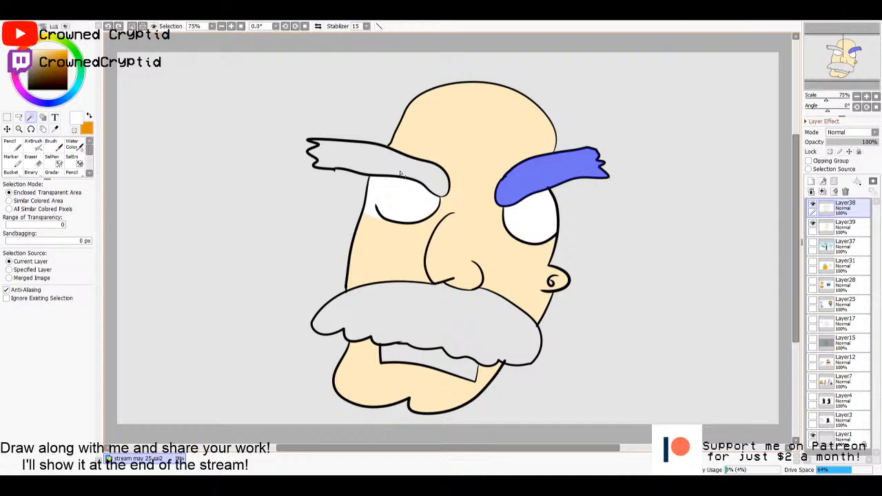
pyautogui.click(399, 173)
pyautogui.click(423, 314)
pyautogui.click(842, 224)
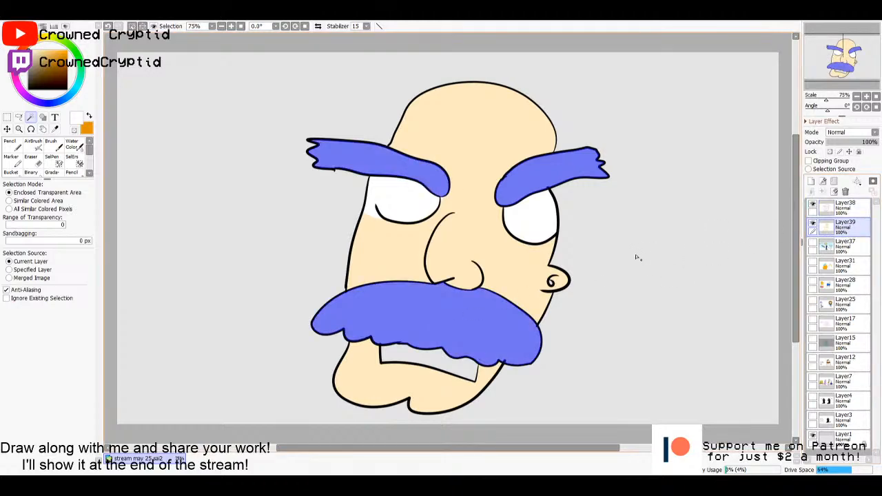
# - Fill the selected eyebrows and moustache with medium grey on Layer39, and clear the selection
pyautogui.press('g')
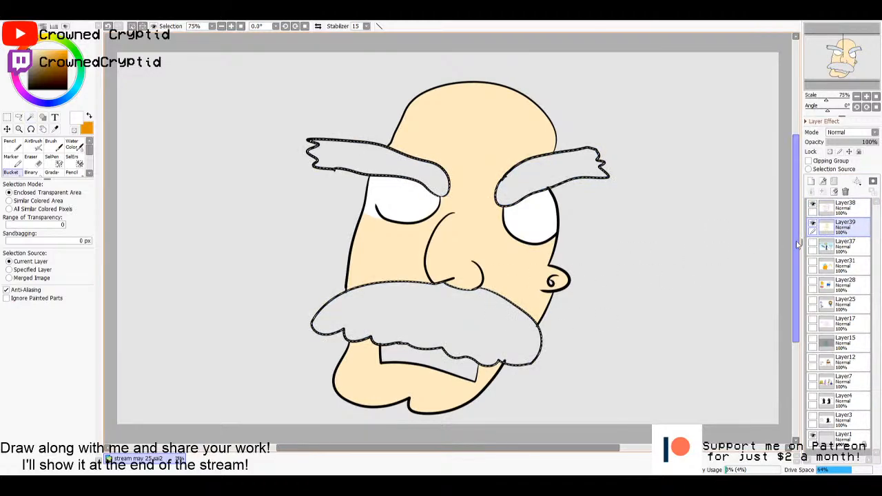
pyautogui.moveTo(30, 54); pyautogui.dragTo(8, 67)
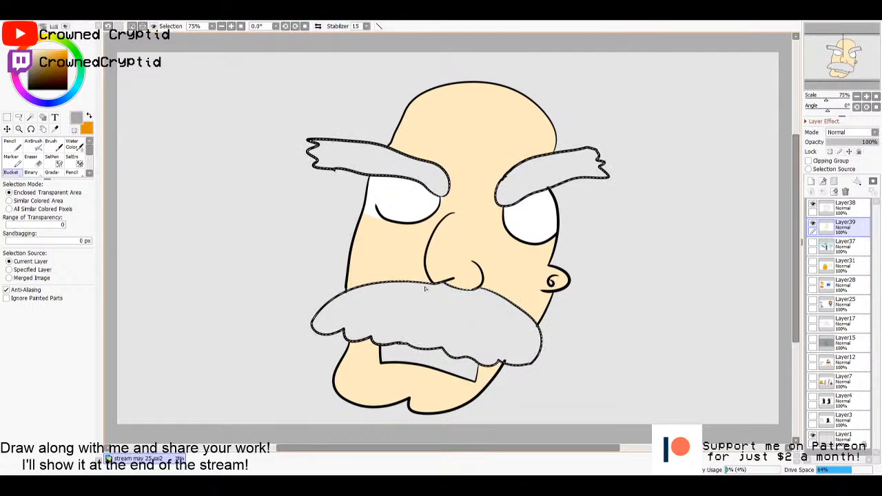
pyautogui.click(419, 329)
pyautogui.press('m')
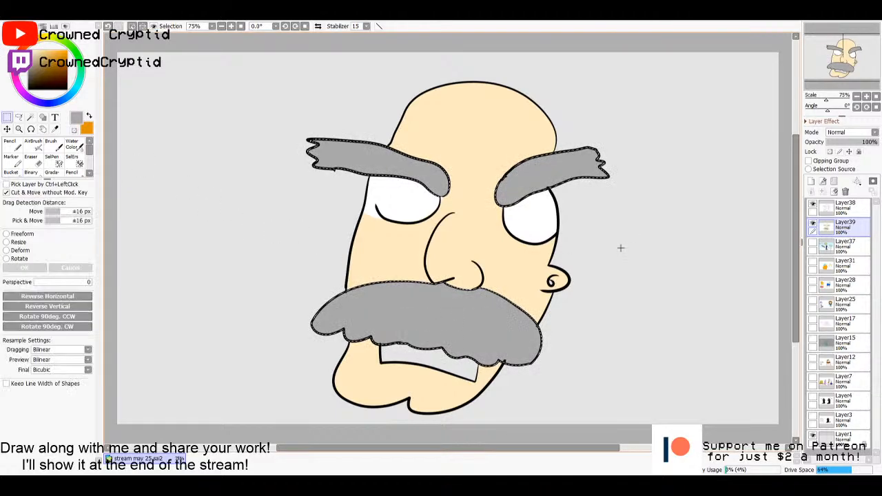
pyautogui.click(620, 248)
# - Select the mouth opening from the line art on Layer38 and fill it with bright red on Layer39
pyautogui.click(852, 206)
pyautogui.press('w')
pyautogui.click(441, 360)
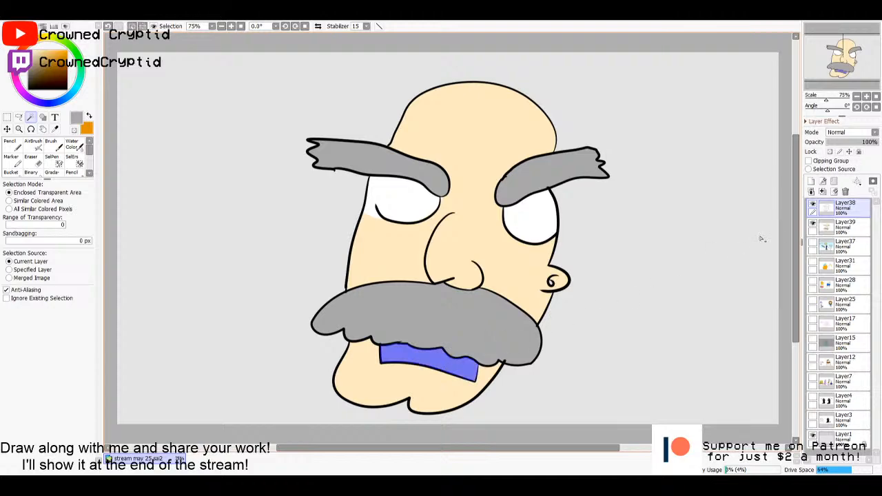
pyautogui.click(848, 227)
pyautogui.press('g')
pyautogui.click(76, 49)
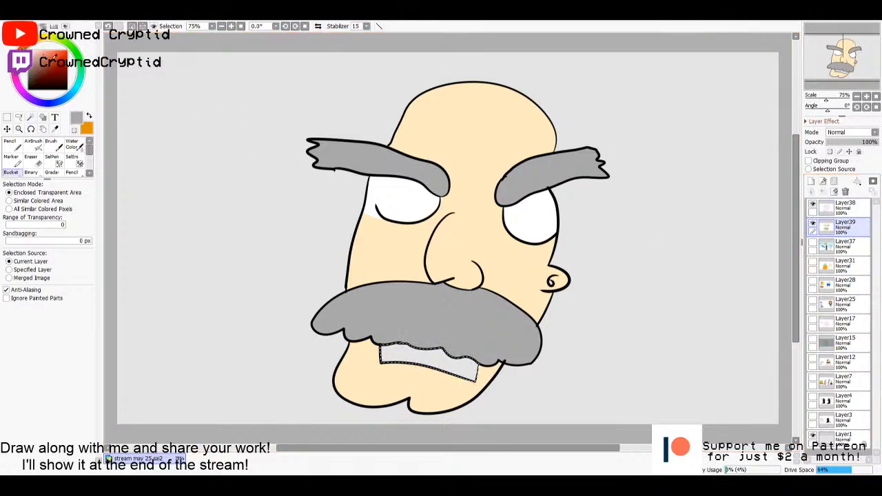
pyautogui.moveTo(64, 56)
pyautogui.mouseDown()
pyautogui.moveTo(72, 50)
pyautogui.moveTo(44, 50)
pyautogui.mouseUp()
pyautogui.click(427, 357)
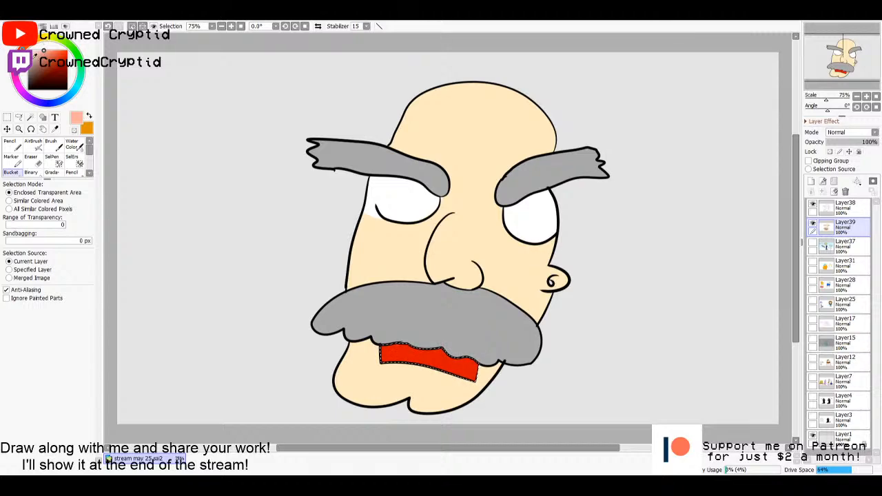
# - Paint a pink tongue in the right part of the selected mouth with the pencil, and clear the selection
pyautogui.click(16, 78)
pyautogui.press('n')
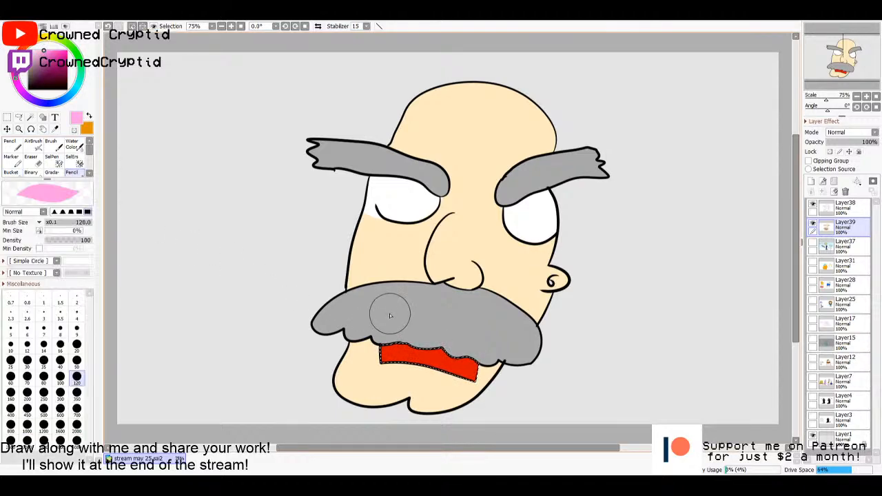
pyautogui.moveTo(427, 362); pyautogui.dragTo(477, 371)
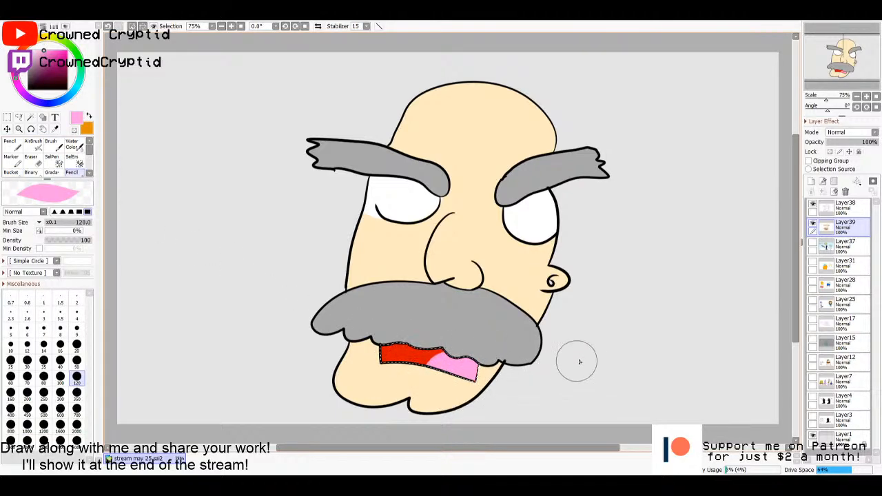
pyautogui.press('m')
pyautogui.hotkey('ctrl', 'd')
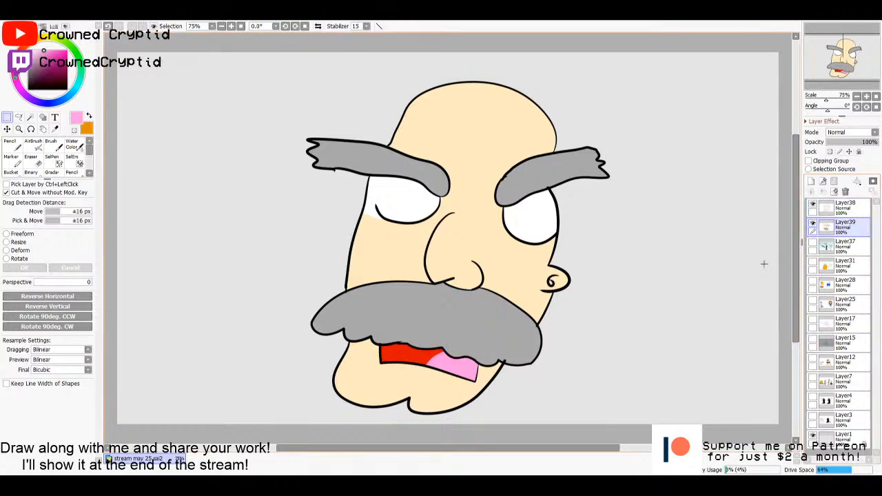
# - Paint a round light-blue iris in each eye on Layer39 with the pencil at size 35
pyautogui.press('n')
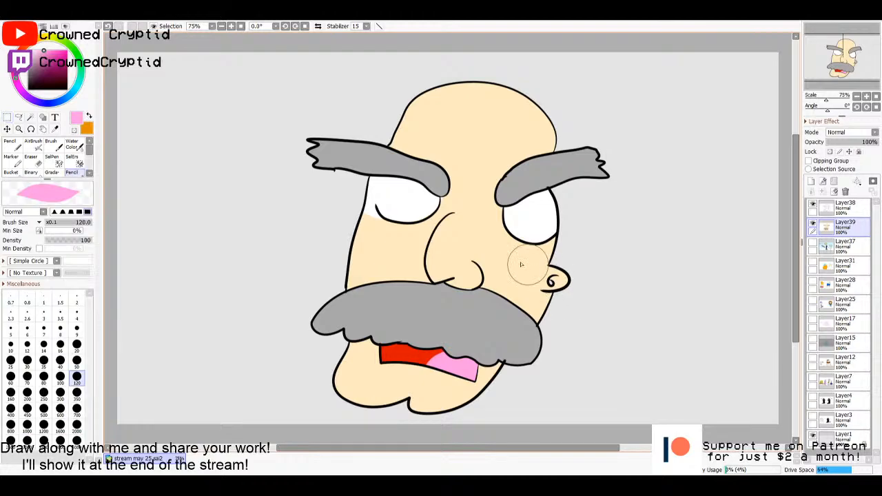
pyautogui.click(67, 97)
pyautogui.moveTo(53, 52); pyautogui.dragTo(56, 45)
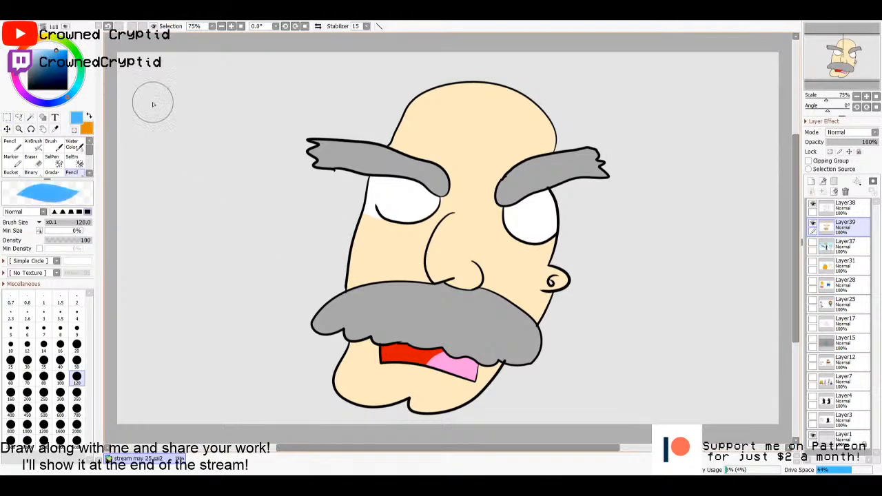
pyautogui.click(43, 360)
pyautogui.moveTo(398, 196); pyautogui.dragTo(398, 198)
pyautogui.moveTo(533, 226); pyautogui.dragTo(535, 213)
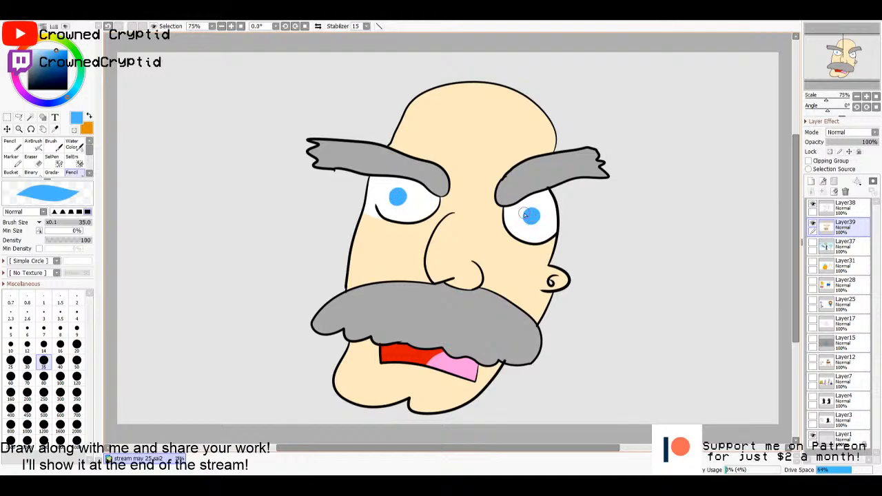
# - Dab a small white dot inside each blue iris with the pencil, redoing the first attempt
pyautogui.click(74, 129)
pyautogui.click(397, 196)
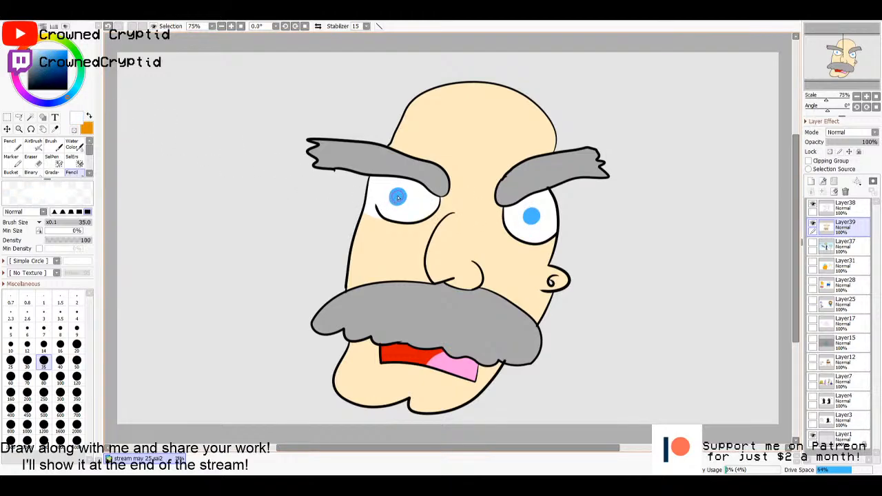
pyautogui.click(531, 216)
pyautogui.hotkey('ctrl', 'z')
pyautogui.click(397, 196)
pyautogui.click(531, 216)
# - Sample the moustache grey, darken it, and draw short hair strokes on the moustache and both eyebrows on Layer38
pyautogui.click(845, 205)
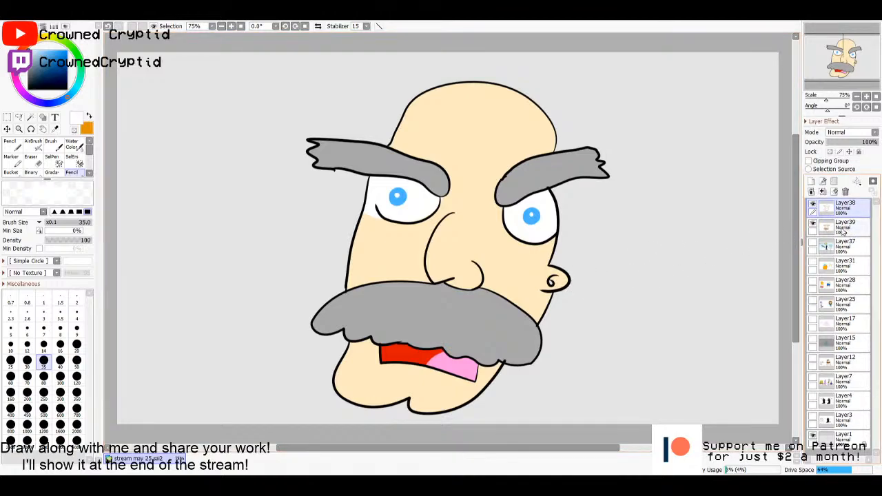
pyautogui.keyDown('alt'); pyautogui.click(481, 322); pyautogui.keyUp('alt')
pyautogui.click(29, 74)
pyautogui.click(30, 69)
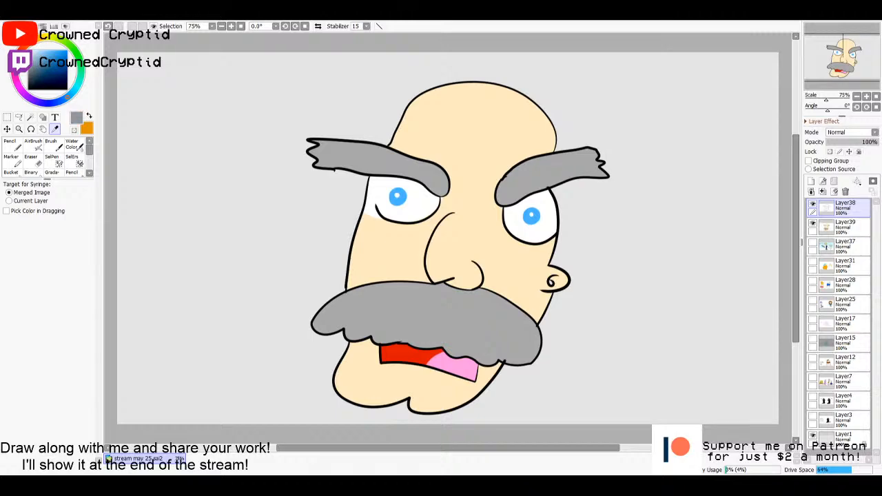
pyautogui.click(30, 72)
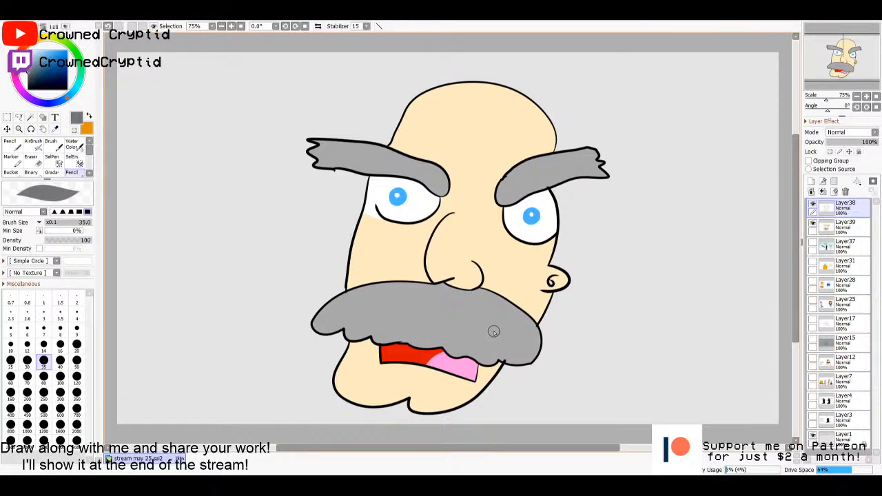
pyautogui.moveTo(481, 313); pyautogui.dragTo(487, 322)
pyautogui.moveTo(395, 297); pyautogui.dragTo(379, 308)
pyautogui.moveTo(341, 150); pyautogui.dragTo(402, 169)
pyautogui.moveTo(544, 162)
pyautogui.mouseDown()
pyautogui.moveTo(572, 170)
pyautogui.moveTo(551, 173)
pyautogui.mouseUp()
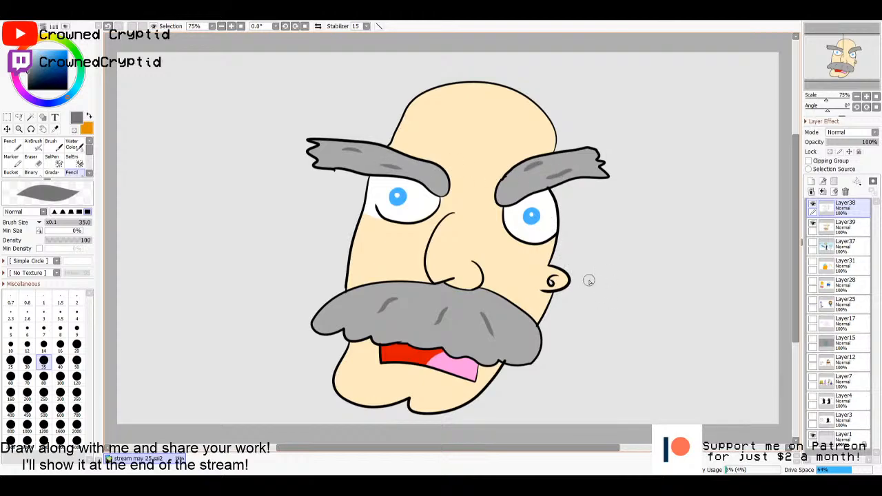
# - Sample the pale skin colour from the face and paint the ear with it on Layer39
pyautogui.keyDown('alt'); pyautogui.click(544, 276); pyautogui.keyUp('alt')
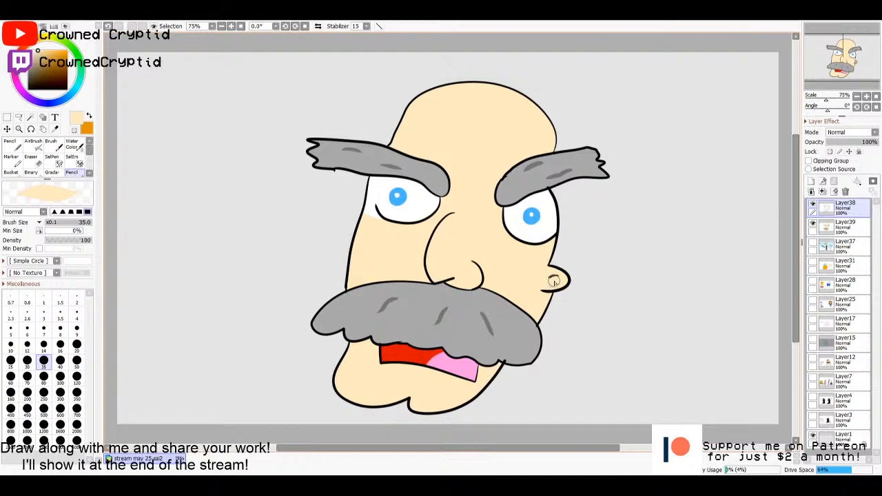
pyautogui.click(840, 225)
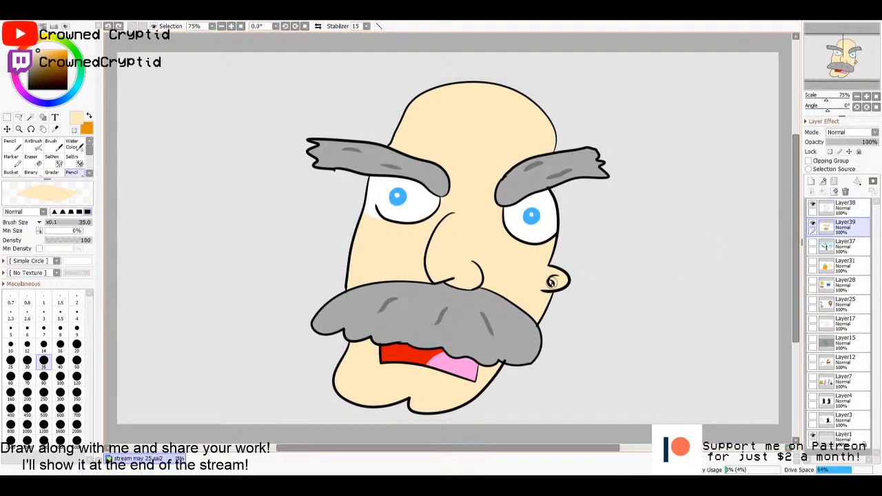
pyautogui.press('m')
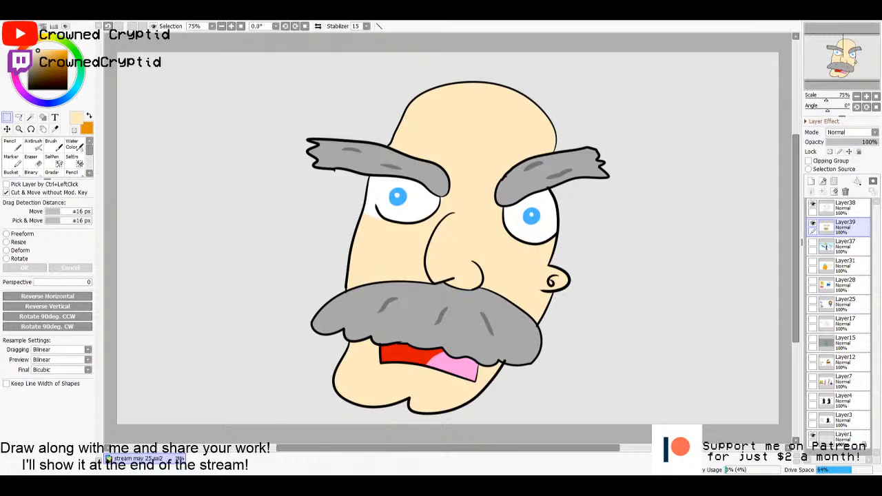
# - Open the reference image 250px-Drwily.png, copy all of it, and paste it into the drawing as a new layer
pyautogui.doubleClick(600, 270)
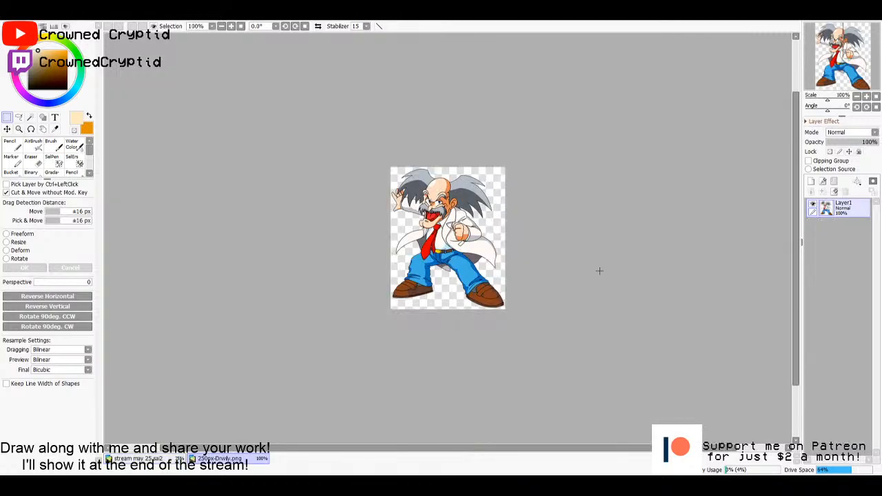
pyautogui.scroll(2, 515, 257)
pyautogui.hotkey('ctrl', 'a')
pyautogui.hotkey('ctrl', 'c')
pyautogui.click(182, 458)
pyautogui.hotkey('ctrl', 'v')
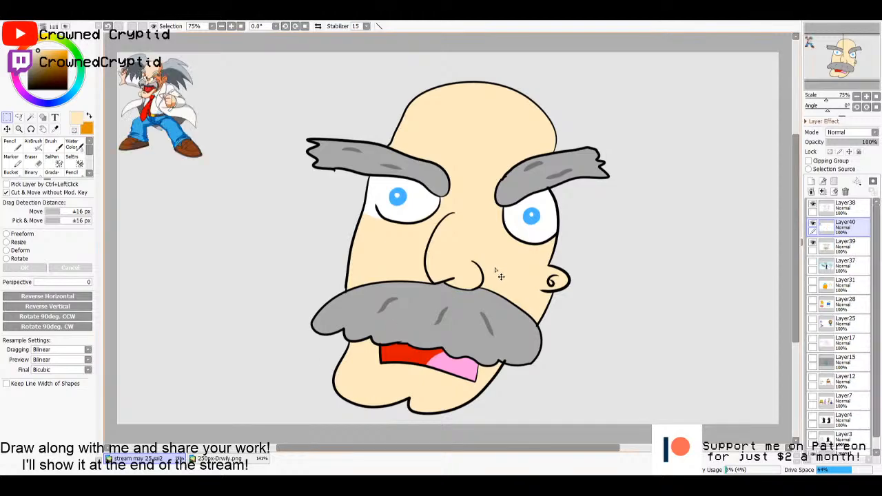
# - Enlarge the pasted reference character with a Freeform transform and place it in the canvas's lower left, beside the bald man's face
pyautogui.scroll(-1, 286, 176)
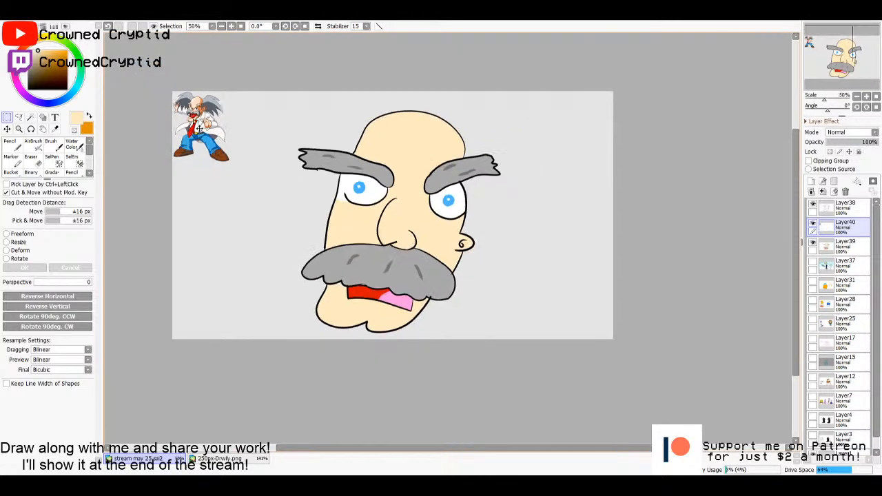
pyautogui.moveTo(200, 127); pyautogui.dragTo(232, 180)
pyautogui.scroll(1, 263, 205)
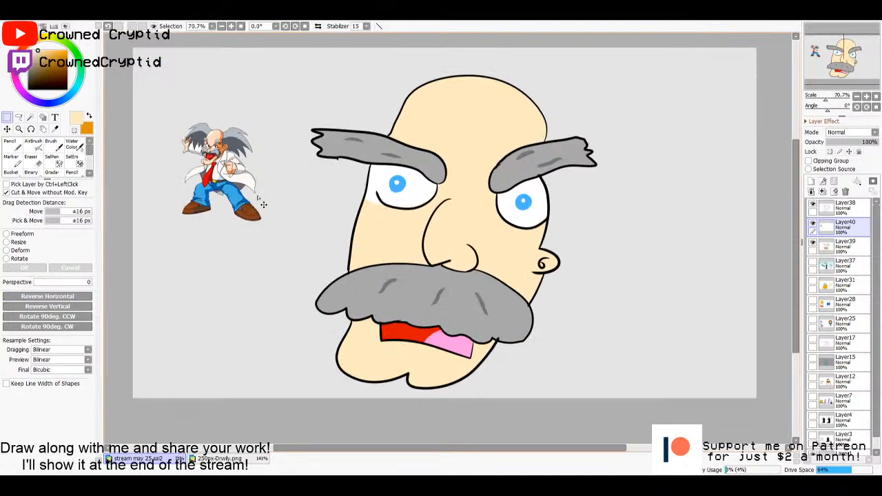
pyautogui.moveTo(263, 205); pyautogui.dragTo(281, 332)
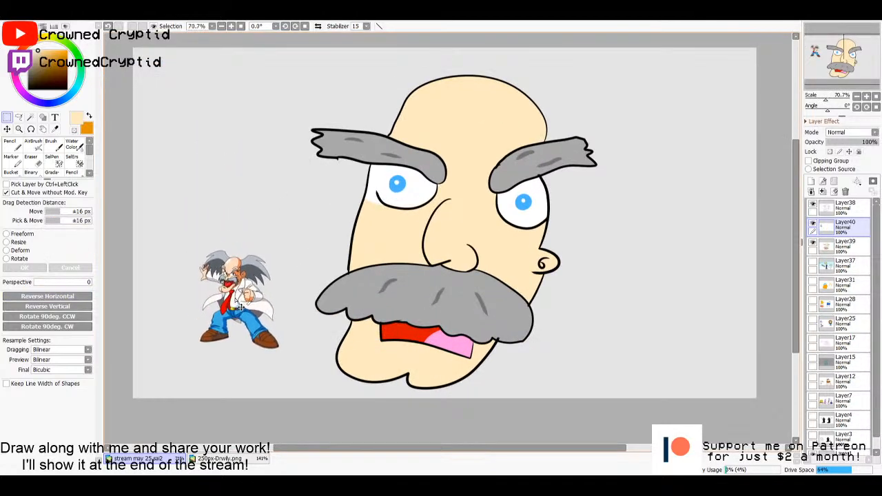
pyautogui.click(26, 236)
pyautogui.moveTo(202, 248); pyautogui.dragTo(102, 37)
pyautogui.moveTo(125, 84); pyautogui.dragTo(378, 276)
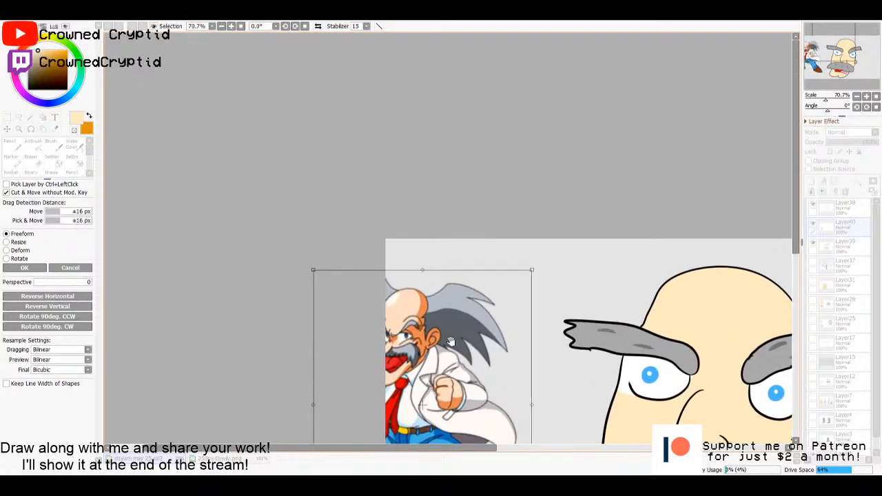
pyautogui.moveTo(450, 341); pyautogui.dragTo(359, 142)
pyautogui.click(24, 267)
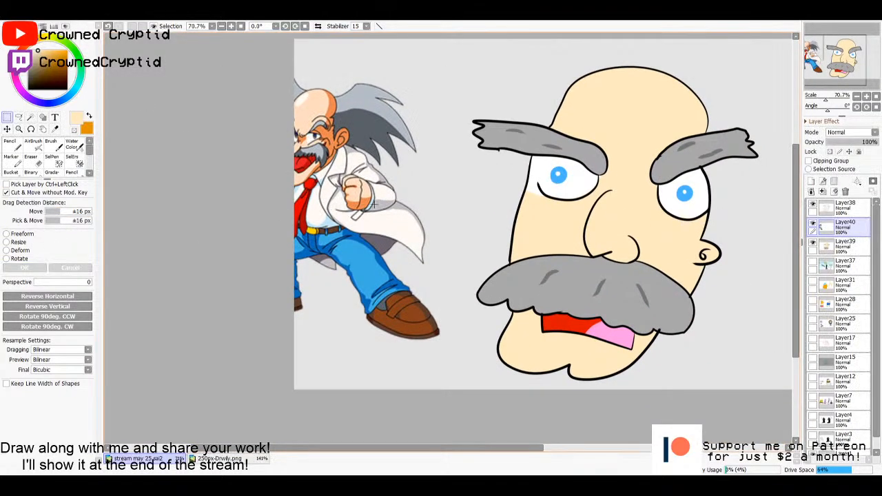
pyautogui.moveTo(374, 204); pyautogui.dragTo(373, 312)
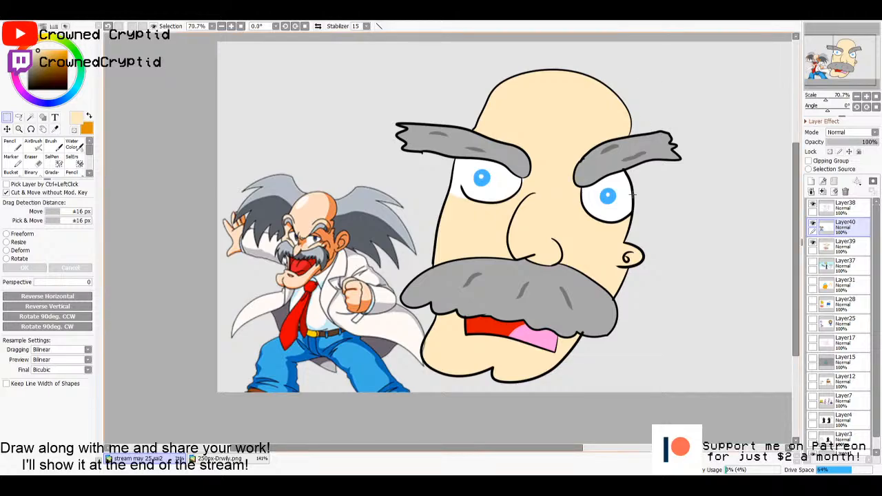
pyautogui.hotkey('ctrl', '0')
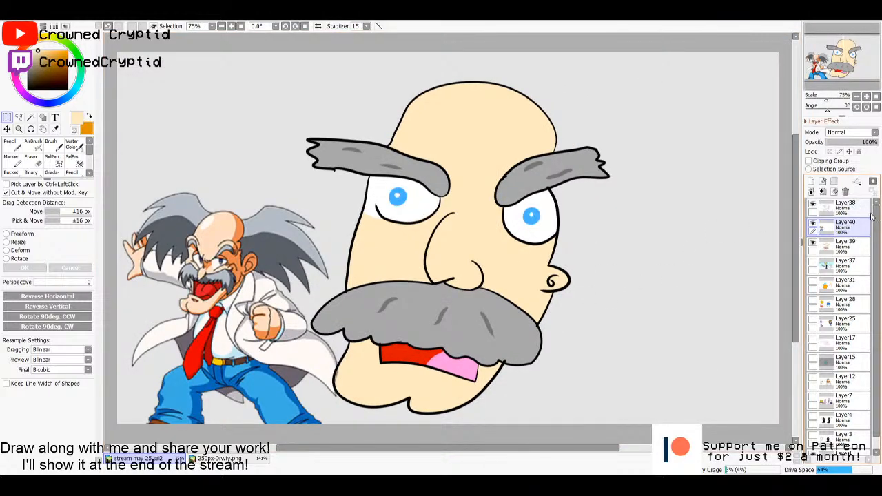
# - Hide and delete the pasted reference layer Layer40, and activate the line-art layer Layer38
pyautogui.click(813, 224)
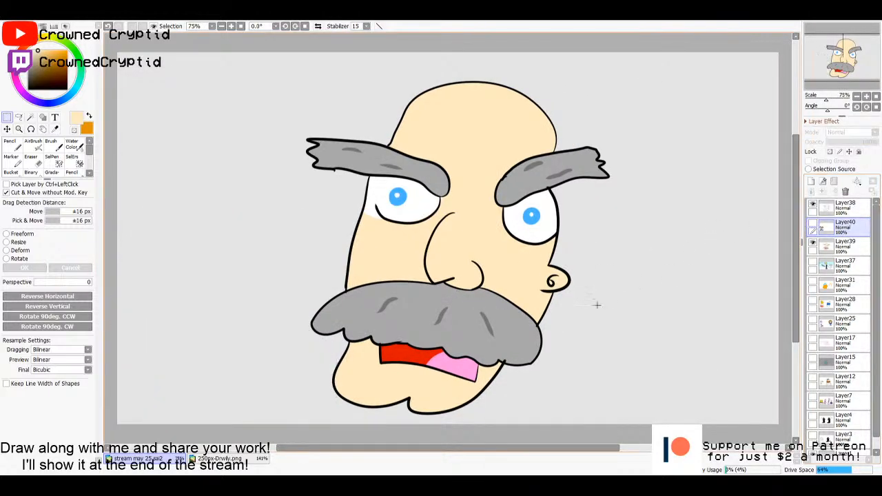
pyautogui.click(845, 192)
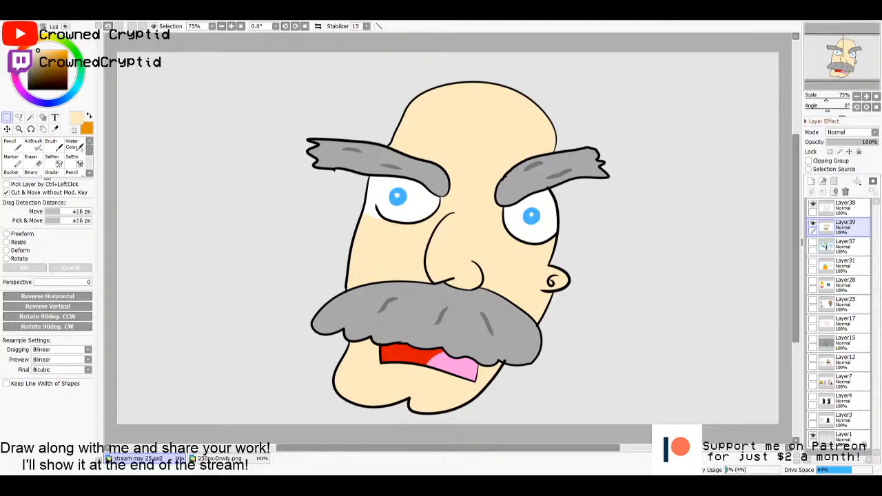
pyautogui.click(838, 207)
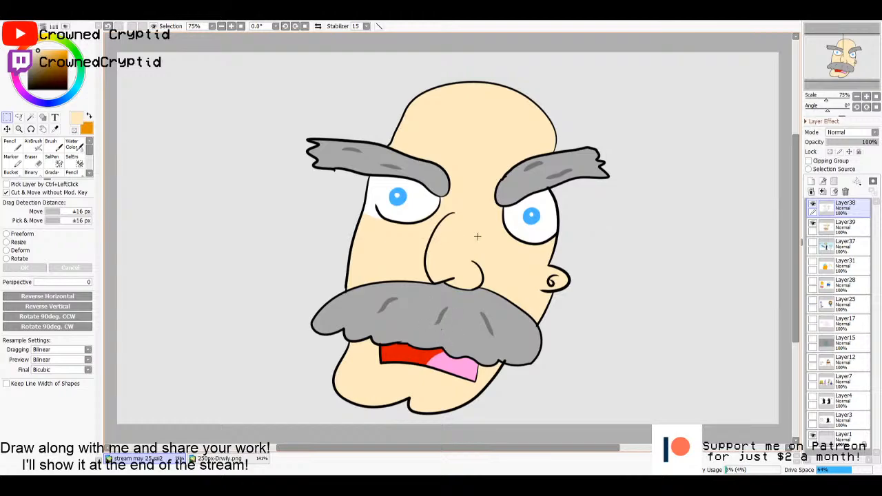
pyautogui.press('n')
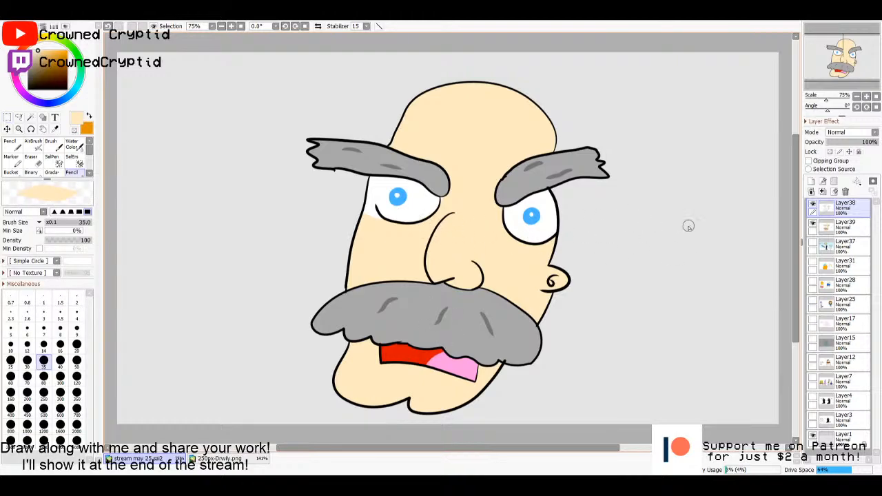
pyautogui.moveTo(687, 224); pyautogui.dragTo(665, 233)
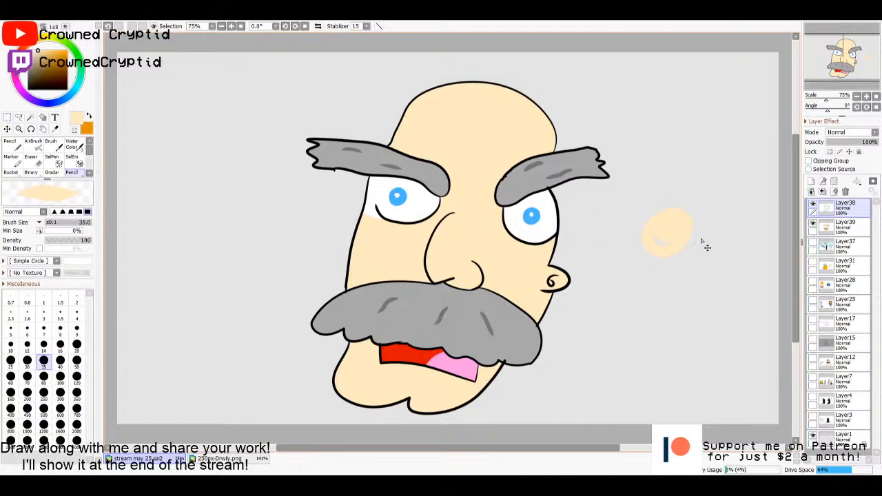
pyautogui.hotkey('ctrl', 'z')
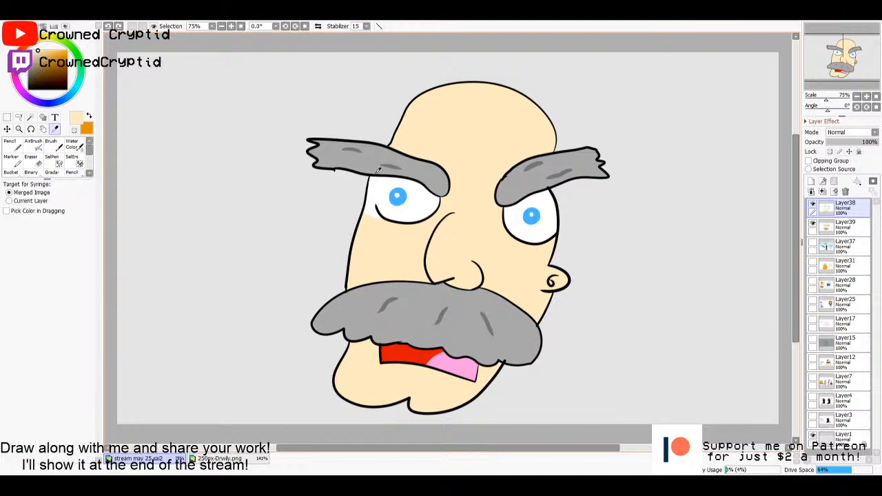
pyautogui.keyDown('alt'); pyautogui.click(374, 163); pyautogui.keyUp('alt')
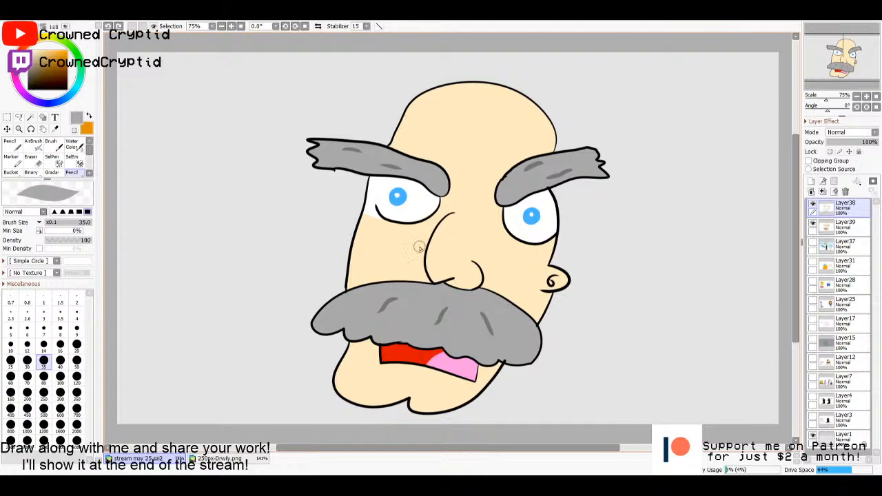
# - Set the Pencil to brush size 10 and choose black as the drawing colour
pyautogui.click(10, 343)
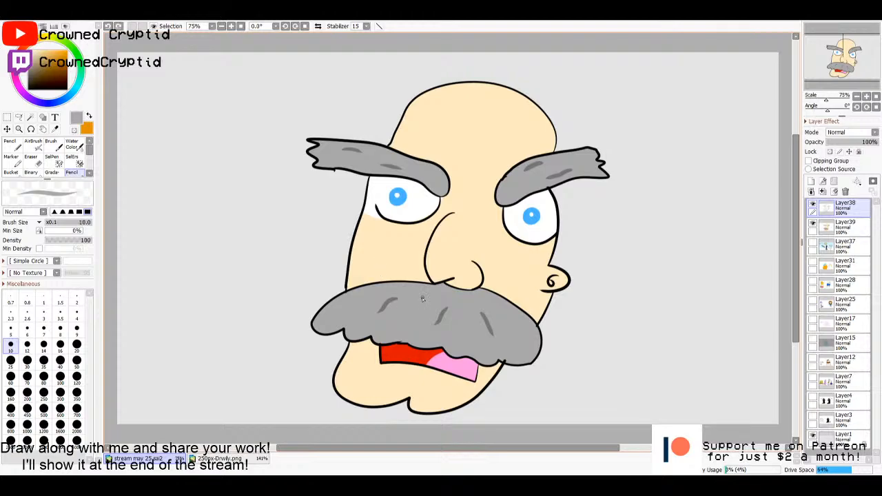
pyautogui.press('alt')
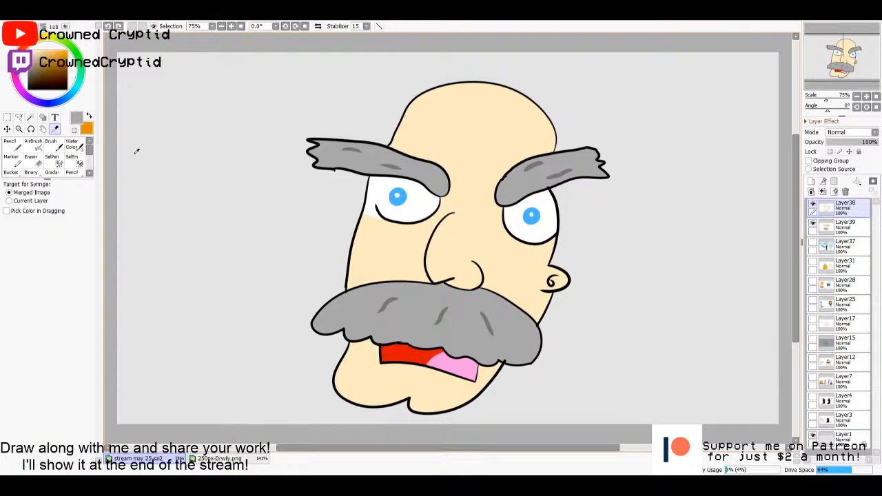
pyautogui.press('x')
pyautogui.moveTo(63, 74); pyautogui.dragTo(3, 136)
pyautogui.press('x')
pyautogui.press('x')
pyautogui.press('n')
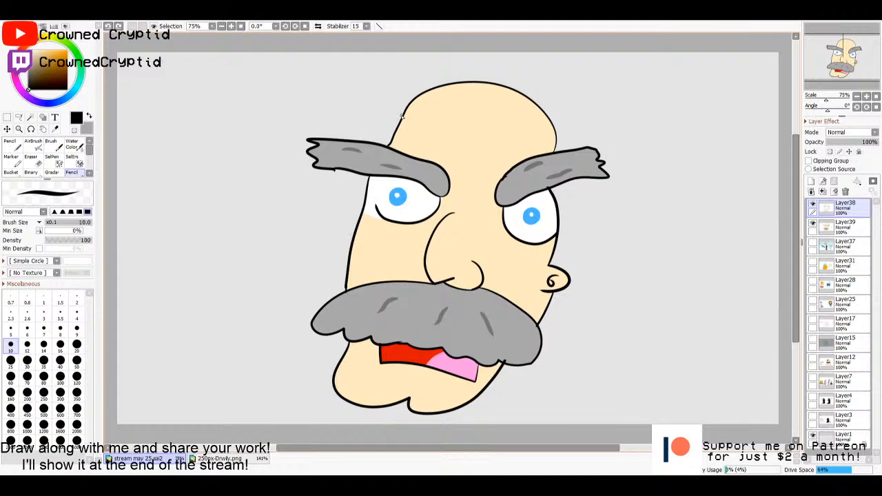
pyautogui.moveTo(402, 117)
pyautogui.mouseDown()
pyautogui.moveTo(194, 69)
pyautogui.moveTo(152, 232)
pyautogui.moveTo(161, 254)
pyautogui.moveTo(326, 302)
pyautogui.mouseUp()
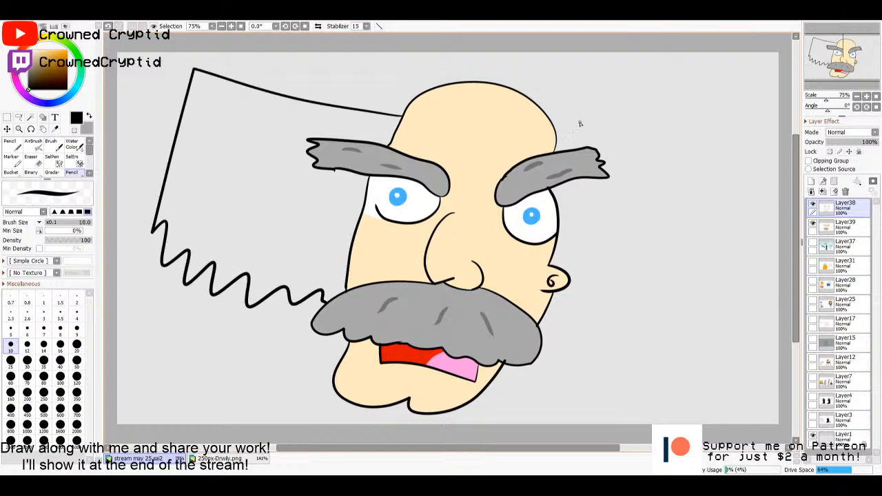
pyautogui.moveTo(556, 132)
pyautogui.mouseDown()
pyautogui.moveTo(748, 135)
pyautogui.moveTo(750, 148)
pyautogui.moveTo(717, 317)
pyautogui.moveTo(703, 334)
pyautogui.moveTo(677, 355)
pyautogui.moveTo(631, 370)
pyautogui.moveTo(541, 345)
pyautogui.mouseUp()
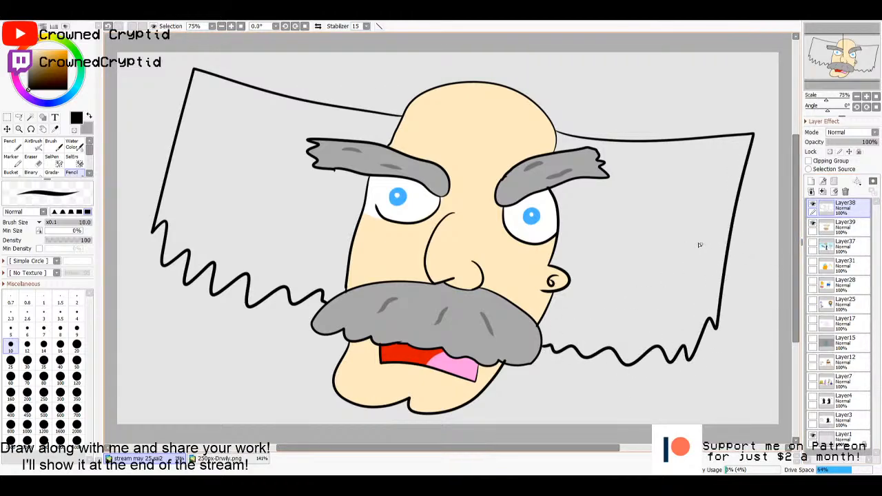
pyautogui.hotkey('ctrl', 'z')
pyautogui.hotkey('ctrl', 'z')
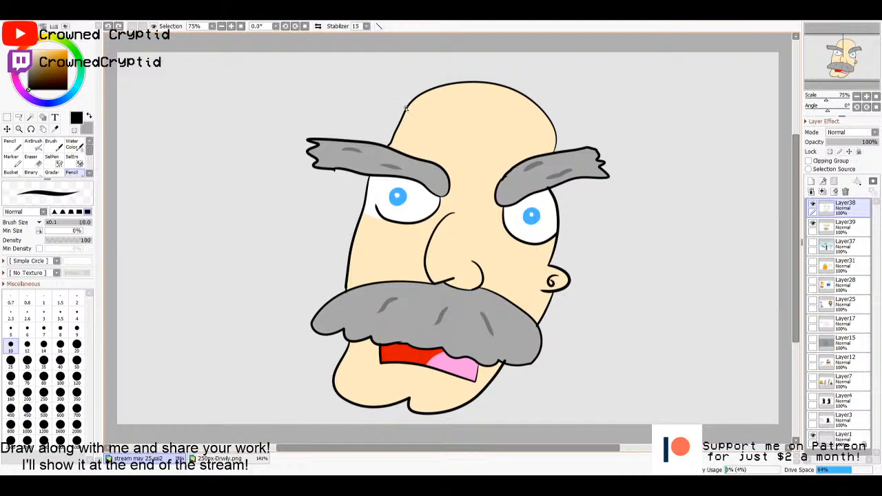
# - Draw large spiky hair outlines in black on both sides of the bald head, running from the scalp to the moustache ends
pyautogui.moveTo(406, 109)
pyautogui.mouseDown()
pyautogui.moveTo(341, 83)
pyautogui.moveTo(211, 96)
pyautogui.moveTo(171, 127)
pyautogui.moveTo(219, 117)
pyautogui.moveTo(177, 179)
pyautogui.moveTo(182, 188)
pyautogui.moveTo(216, 163)
pyautogui.moveTo(176, 239)
pyautogui.moveTo(235, 219)
pyautogui.moveTo(195, 309)
pyautogui.moveTo(263, 259)
pyautogui.moveTo(226, 319)
pyautogui.moveTo(298, 270)
pyautogui.moveTo(276, 308)
pyautogui.moveTo(319, 307)
pyautogui.mouseUp()
pyautogui.moveTo(553, 120)
pyautogui.mouseDown()
pyautogui.moveTo(697, 137)
pyautogui.moveTo(752, 204)
pyautogui.moveTo(710, 191)
pyautogui.moveTo(726, 289)
pyautogui.moveTo(673, 255)
pyautogui.moveTo(687, 341)
pyautogui.moveTo(631, 298)
pyautogui.moveTo(625, 363)
pyautogui.moveTo(576, 330)
pyautogui.moveTo(573, 375)
pyautogui.moveTo(544, 336)
pyautogui.mouseUp()
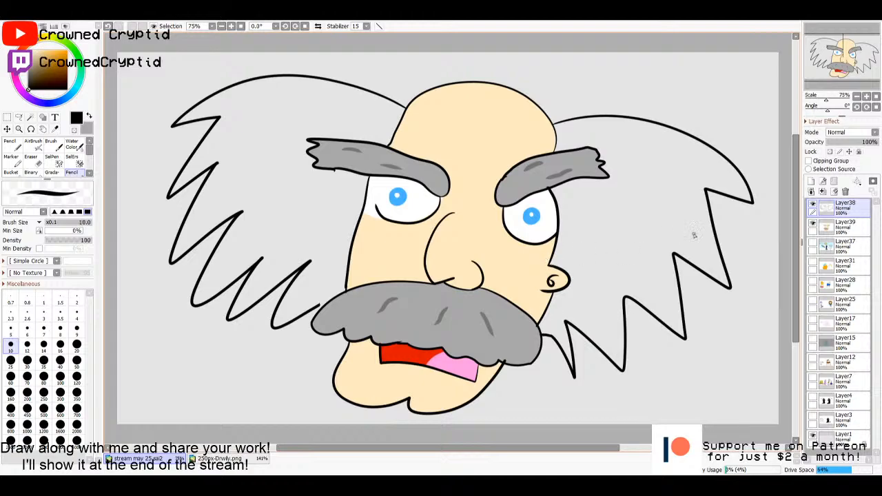
pyautogui.press('w')
pyautogui.click(679, 239)
pyautogui.keyDown('shift'); pyautogui.click(314, 211); pyautogui.keyUp('shift')
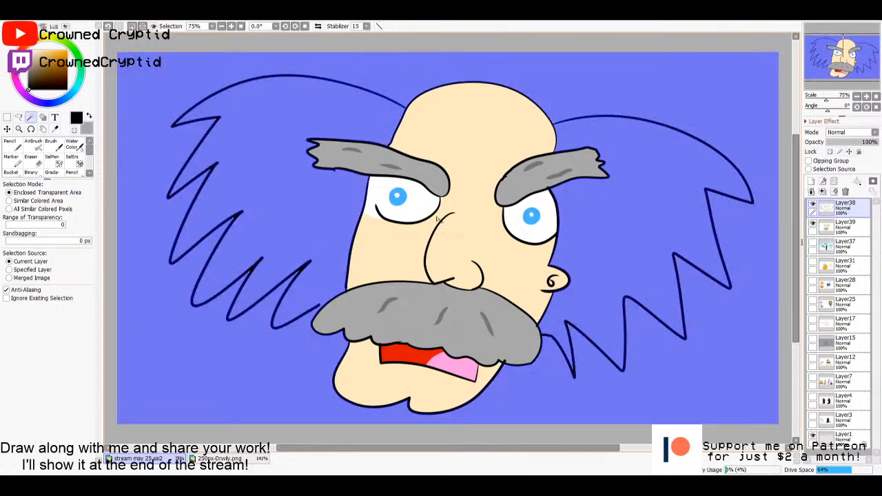
pyautogui.press('n')
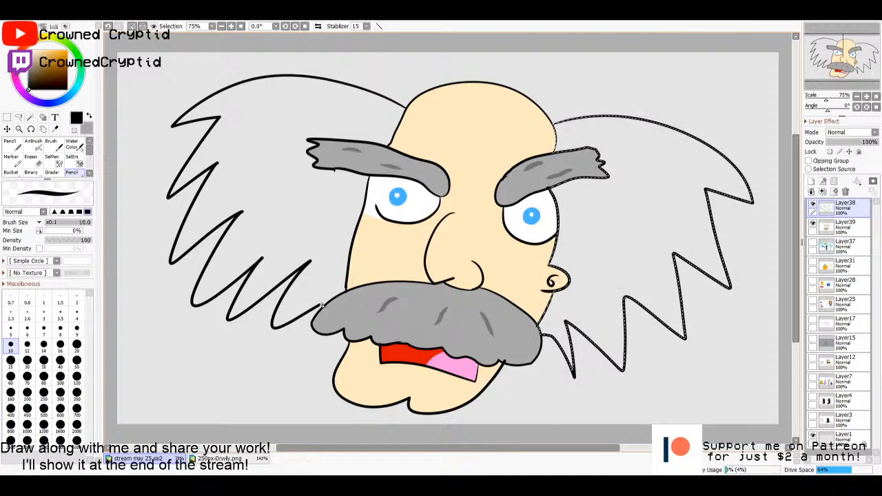
pyautogui.hotkey('ctrl', 't')
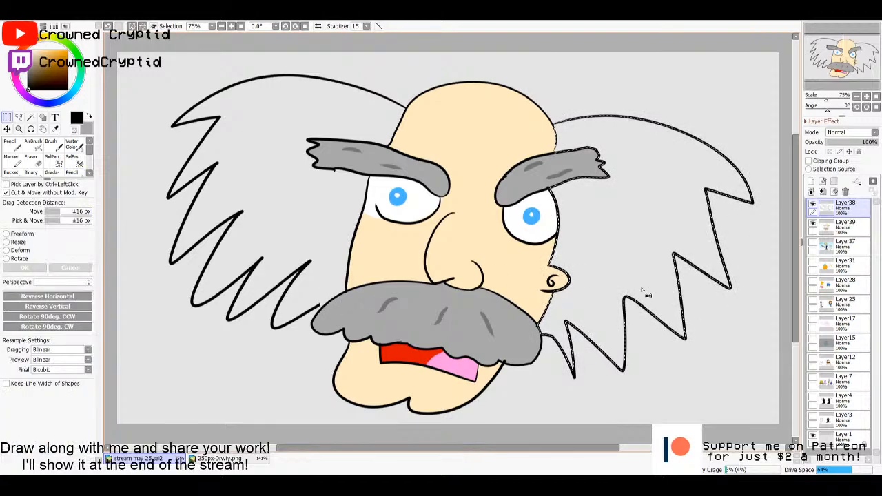
pyautogui.press('Escape')
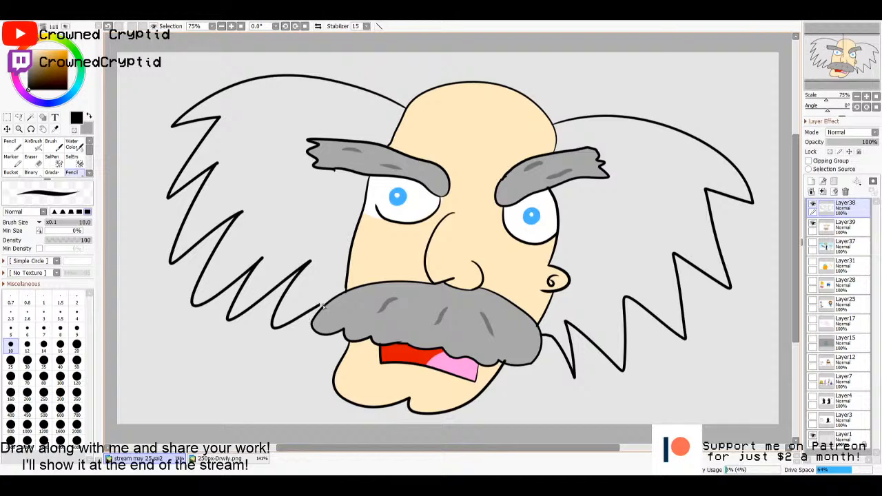
# - Close the gap where the left hair outline meets the moustache, and select both enclosed hair areas with the Magic Wand
pyautogui.hotkey('ctrl', 'z')
pyautogui.moveTo(320, 307); pyautogui.dragTo(323, 304)
pyautogui.press('w')
pyautogui.click(605, 260)
pyautogui.click(303, 214)
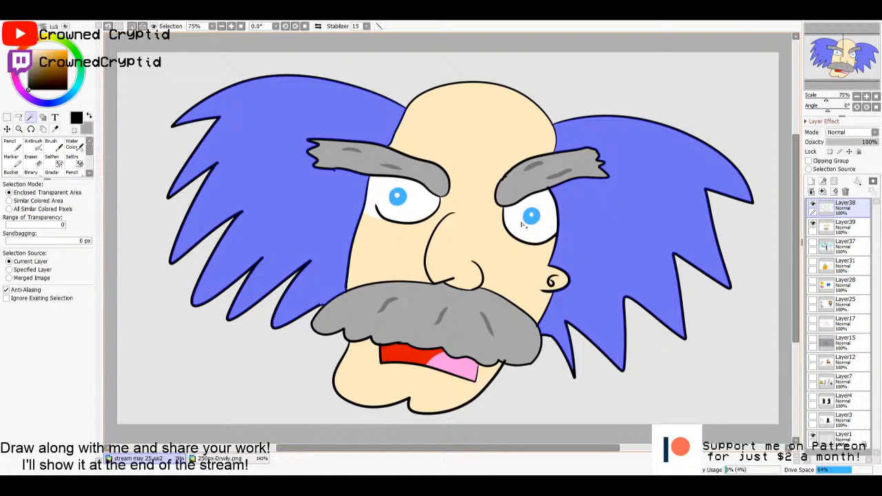
# - Fill the selected hair areas with the moustache's grey on a new layer between Layer38 and Layer39, and clear the selection
pyautogui.click(829, 226)
pyautogui.click(811, 182)
pyautogui.press('g')
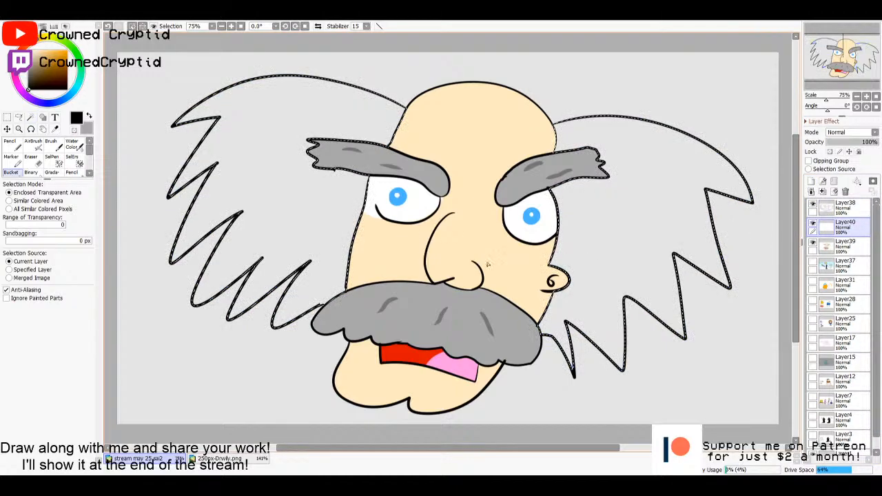
pyautogui.click(330, 230)
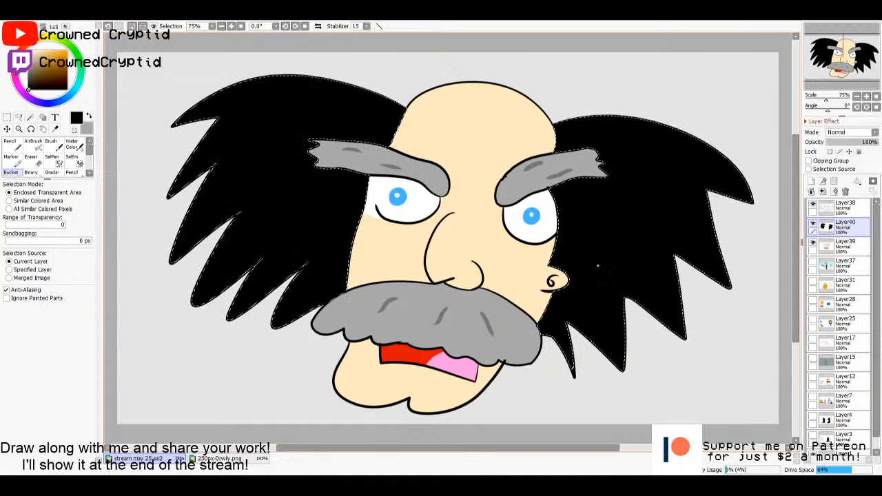
pyautogui.hotkey('ctrl', 'z')
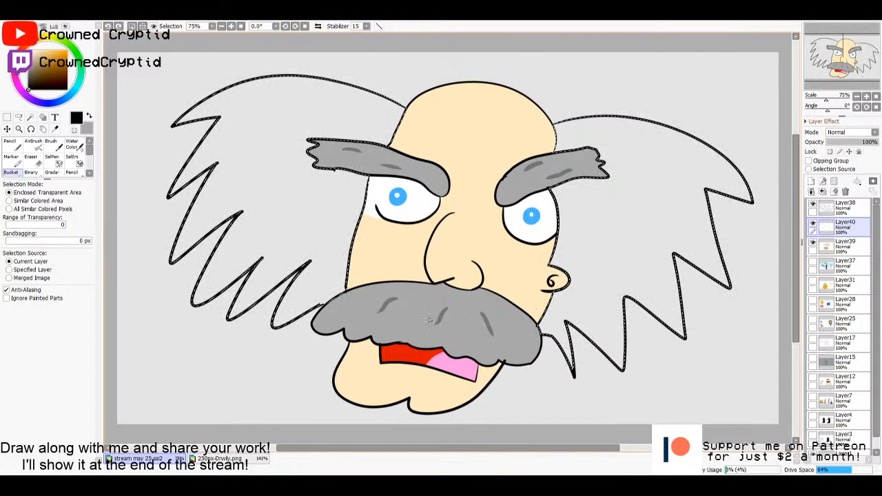
pyautogui.keyDown('alt'); pyautogui.click(402, 296); pyautogui.keyUp('alt')
pyautogui.click(339, 256)
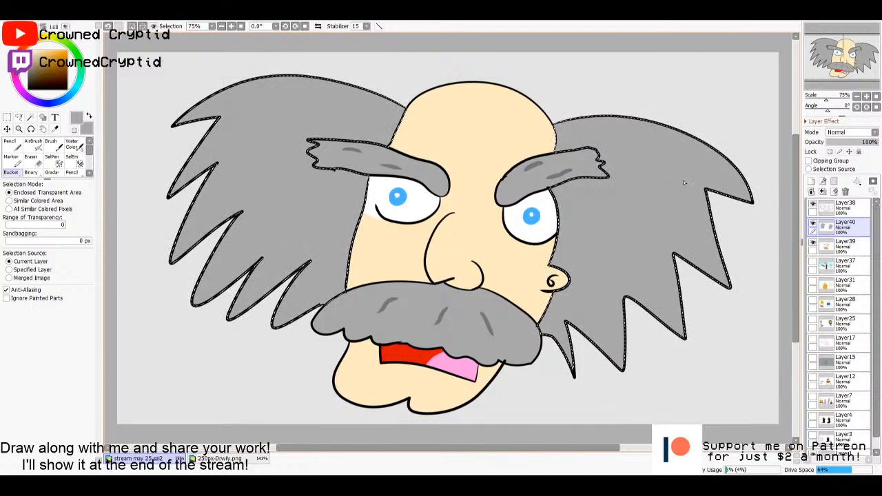
pyautogui.click(6, 117)
pyautogui.click(665, 100)
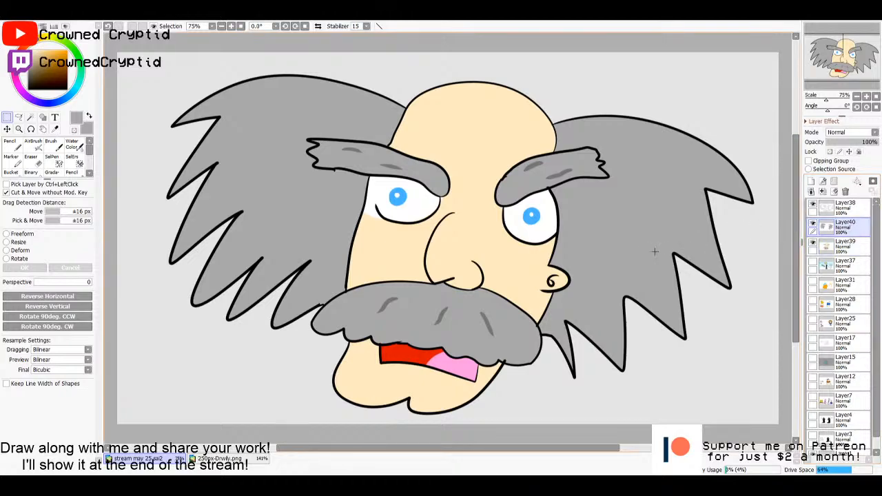
# - Sample the dark grey from the moustache's strand lines and draw three short curved strands in each side of the hair on Layer38
pyautogui.click(831, 208)
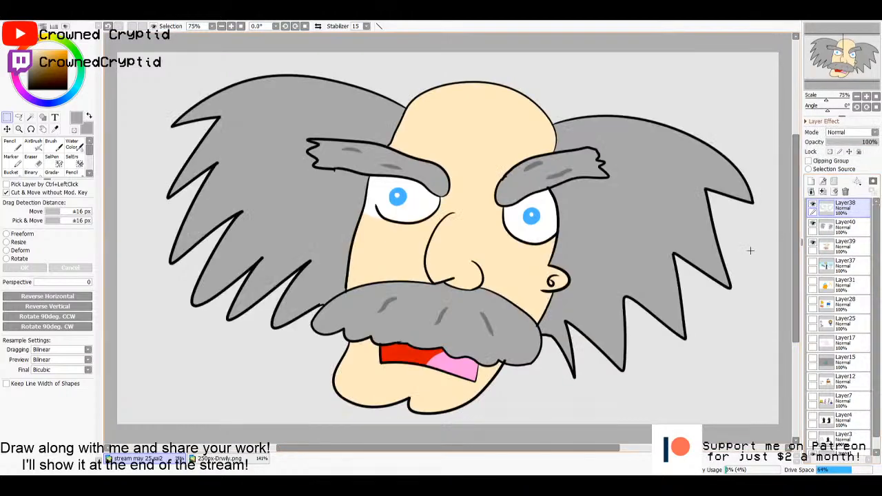
pyautogui.press('n')
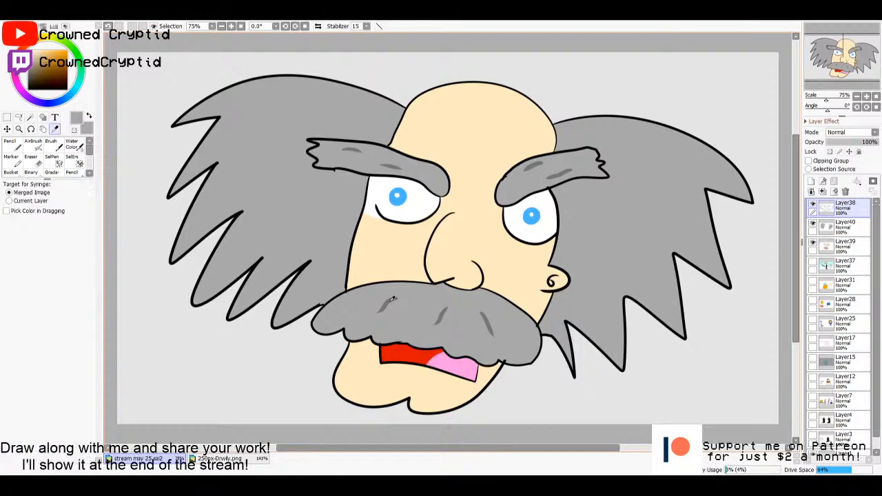
pyautogui.keyDown('alt'); pyautogui.click(391, 298); pyautogui.keyUp('alt')
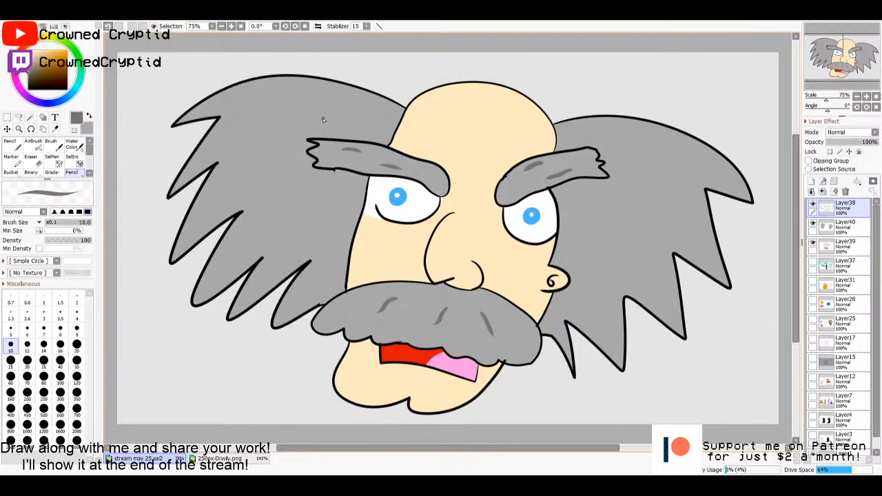
pyautogui.moveTo(339, 112); pyautogui.dragTo(286, 94)
pyautogui.moveTo(306, 190); pyautogui.dragTo(260, 179)
pyautogui.moveTo(329, 244); pyautogui.dragTo(313, 237)
pyautogui.moveTo(618, 160); pyautogui.dragTo(667, 174)
pyautogui.moveTo(606, 218); pyautogui.dragTo(645, 230)
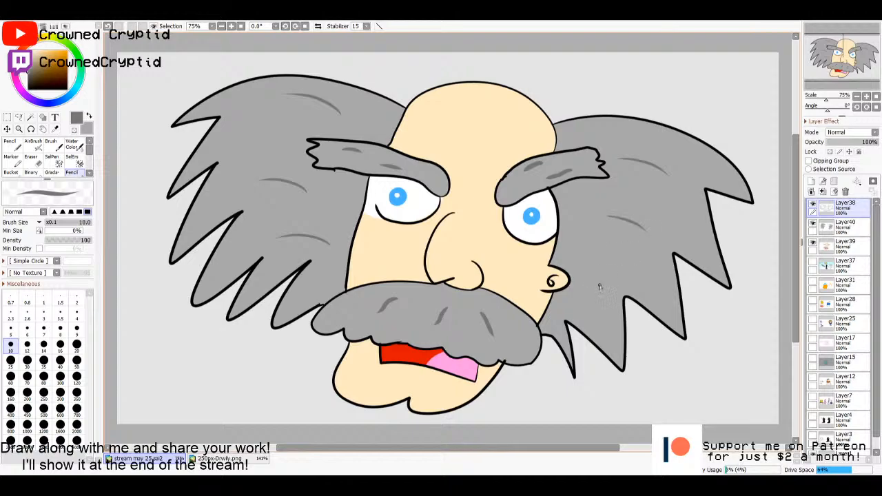
pyautogui.moveTo(599, 288); pyautogui.dragTo(612, 297)
# - Merge the line art and the hair colour layer down into Layer39
pyautogui.scroll(1, 633, 338)
pyautogui.hotkey('ctrl', 'e')
pyautogui.hotkey('ctrl', 'e')
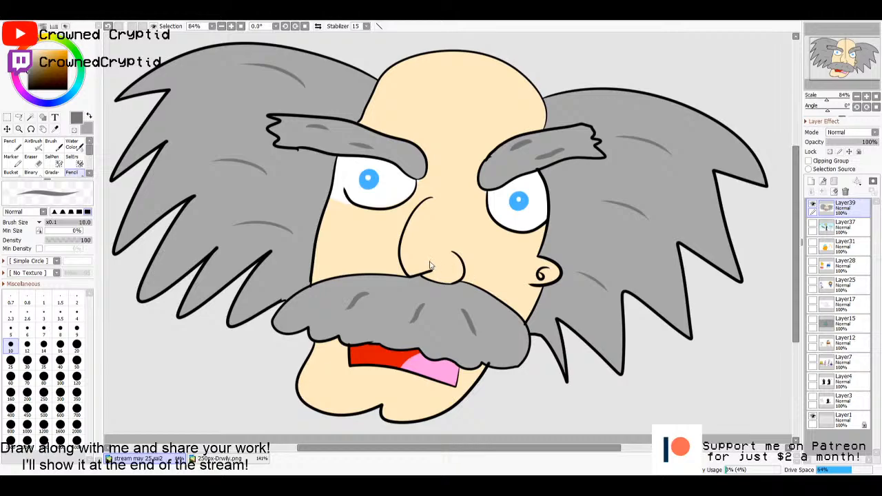
# - Copy the reference character from 250px-Drwily.png into the drawing and place it under the right-hand hair, beside the moustache
pyautogui.hotkey('ctrl', 'Tab')
pyautogui.scroll(-2, 398, 266)
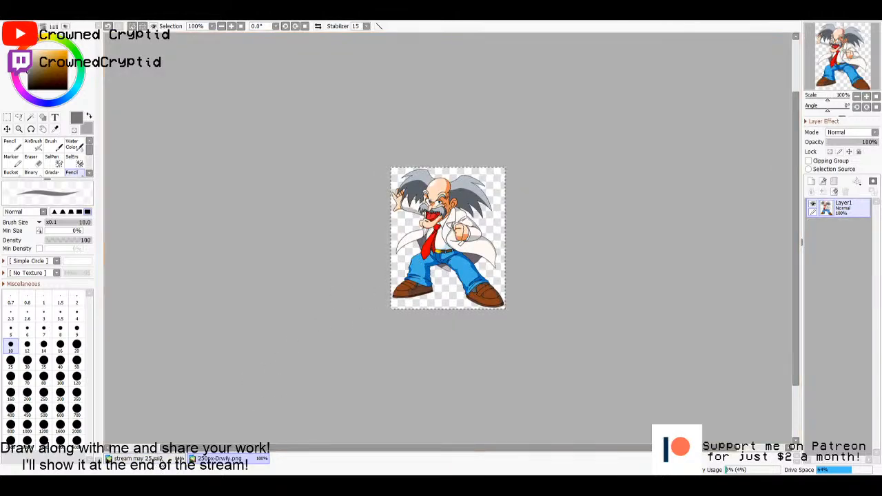
pyautogui.hotkey('ctrl', 'Tab')
pyautogui.scroll(-3, 375, 353)
pyautogui.moveTo(148, 127); pyautogui.dragTo(507, 334)
pyautogui.scroll(1, 507, 334)
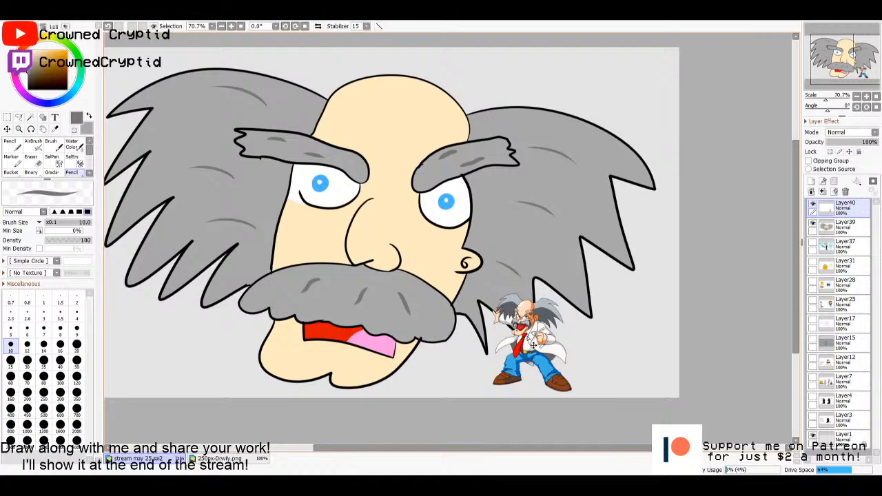
pyautogui.scroll(1, 507, 334)
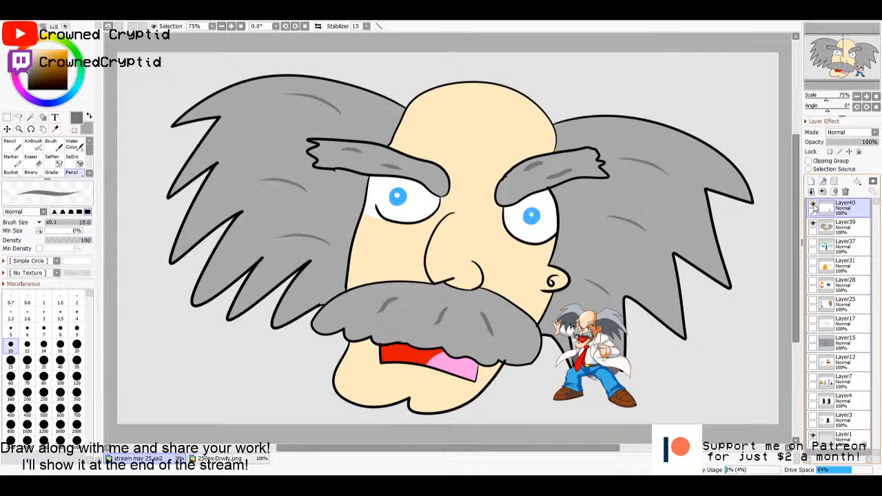
# - Clear the canvas by deleting the pasted reference layer and hiding Layer39, and add a new empty layer
pyautogui.click(846, 193)
pyautogui.click(812, 204)
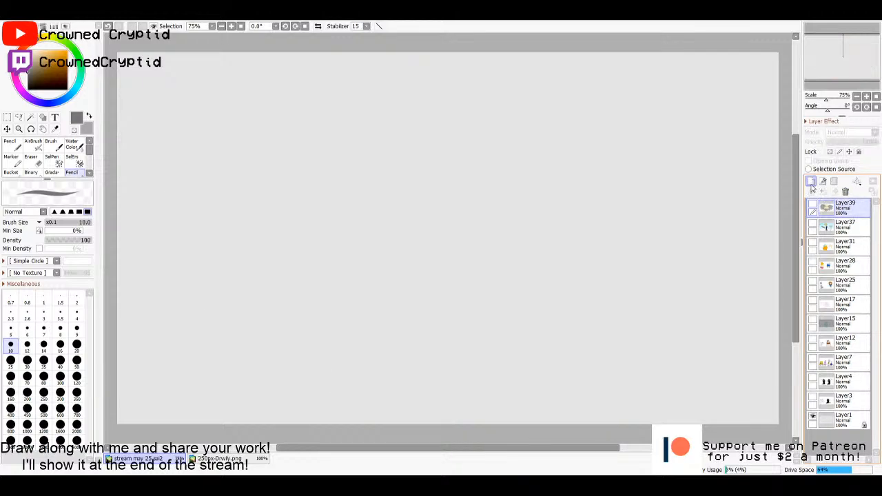
pyautogui.click(811, 181)
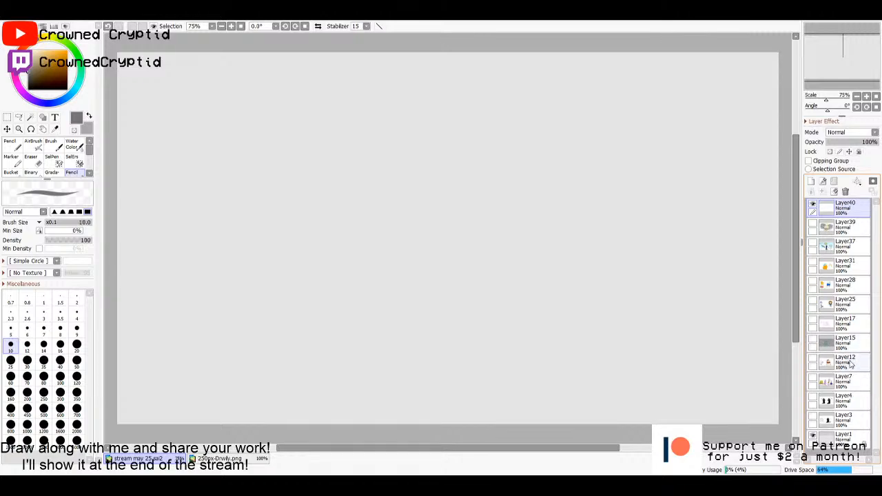
# - Show Layer25 briefly to view its earlier character drawings, and hide it again
pyautogui.click(813, 301)
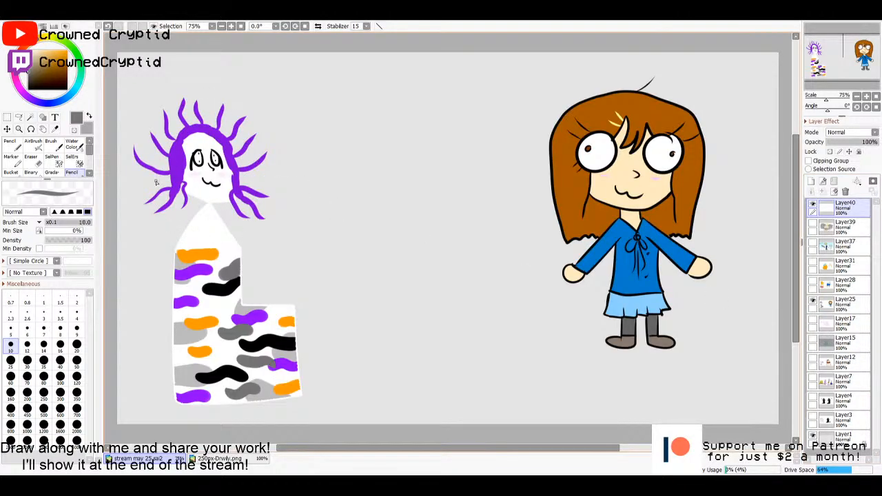
pyautogui.click(813, 301)
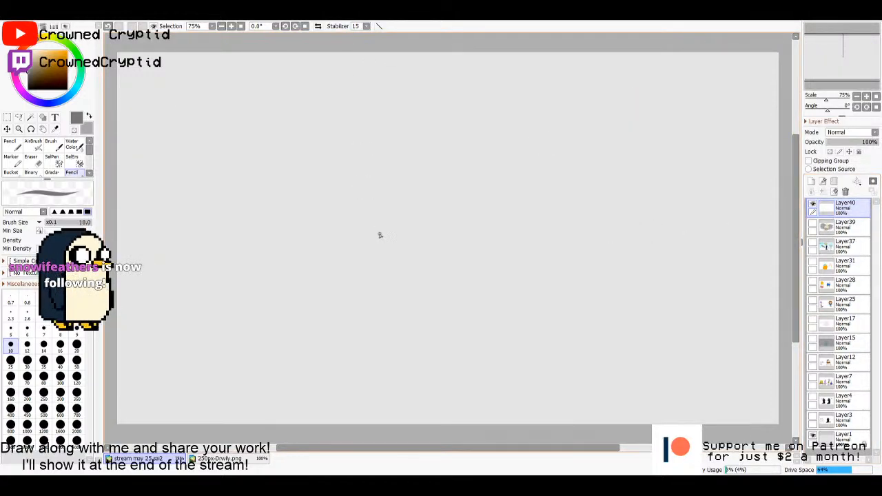
# - Set the drawing colour to black and make the empty Layer40 active
pyautogui.click(28, 90)
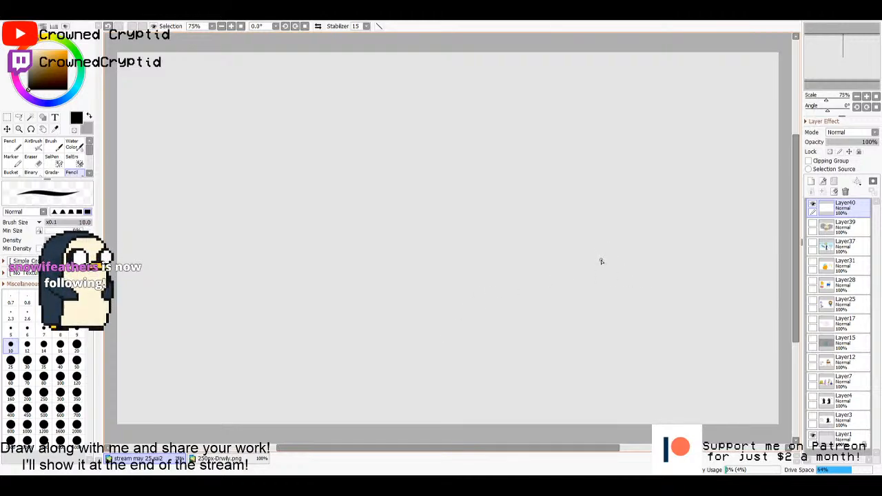
pyautogui.click(831, 229)
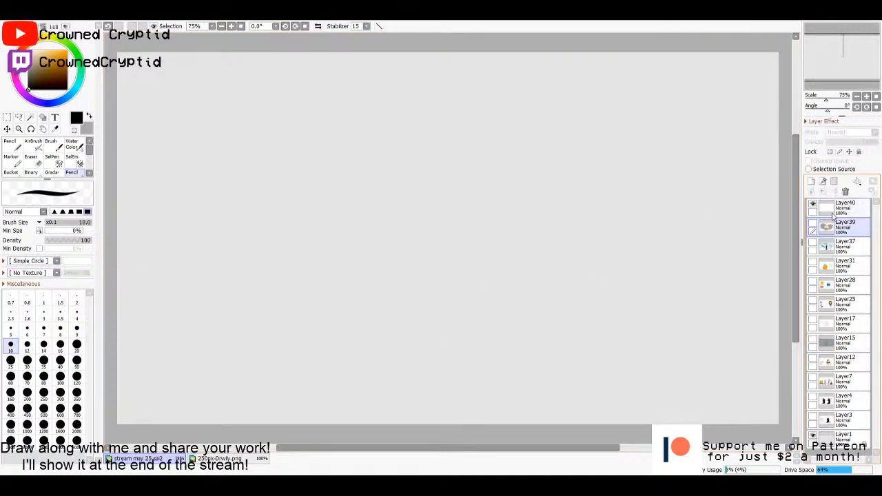
pyautogui.click(830, 210)
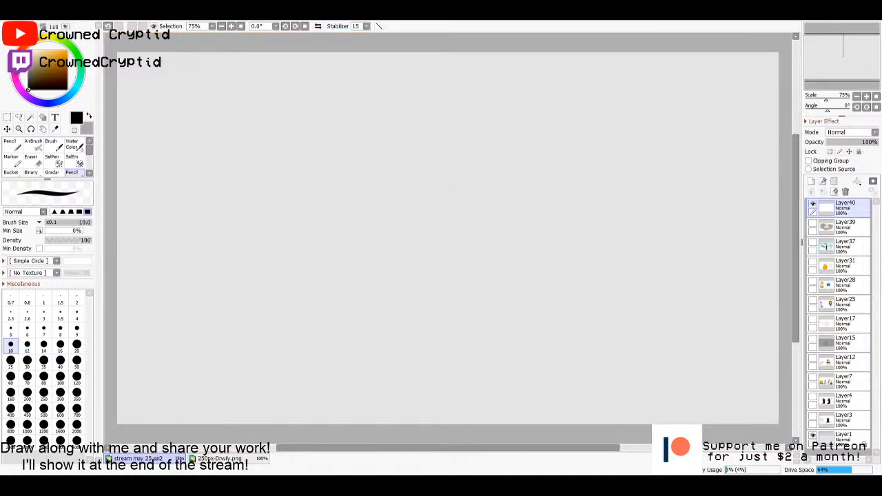
# - Examine the chalkboard reference picture squidcircleone.jpg up close, and return to the drawing stream may 25.sai2
pyautogui.scroll(4, 457, 253)
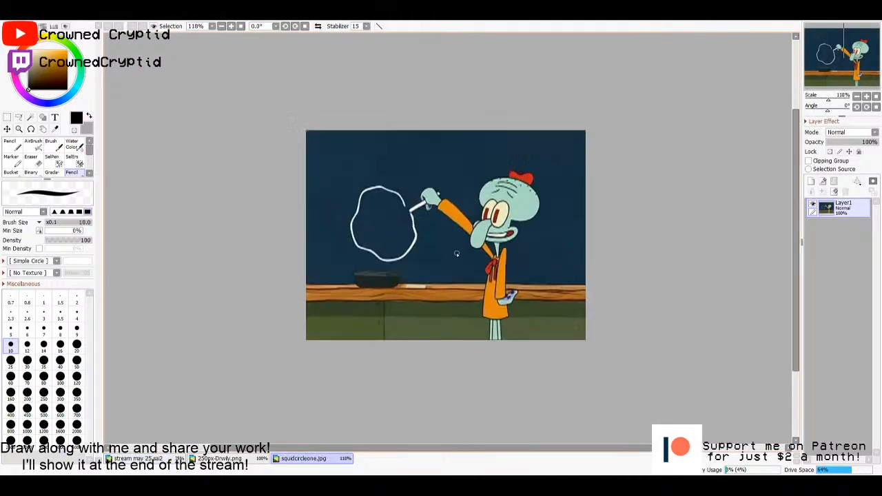
pyautogui.scroll(-1, 457, 252)
pyautogui.scroll(1, 458, 252)
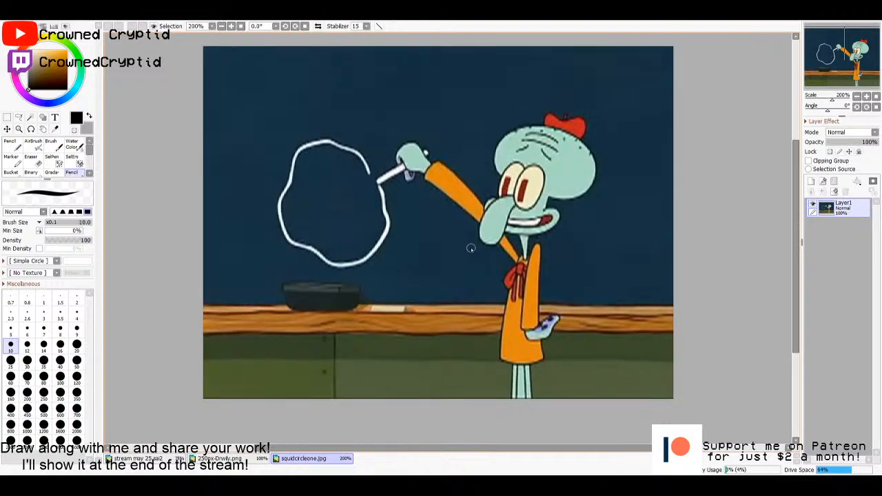
pyautogui.scroll(-1, 471, 248)
pyautogui.scroll(1, 470, 246)
pyautogui.scroll(-1, 471, 248)
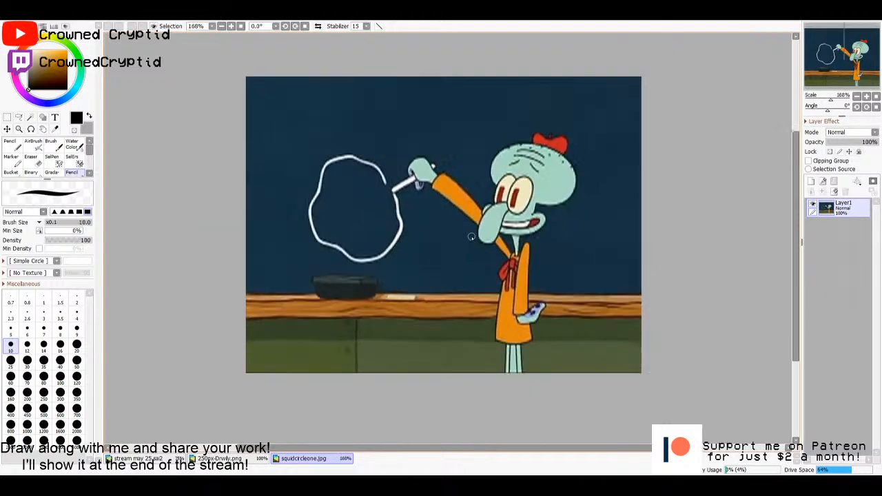
pyautogui.click(172, 459)
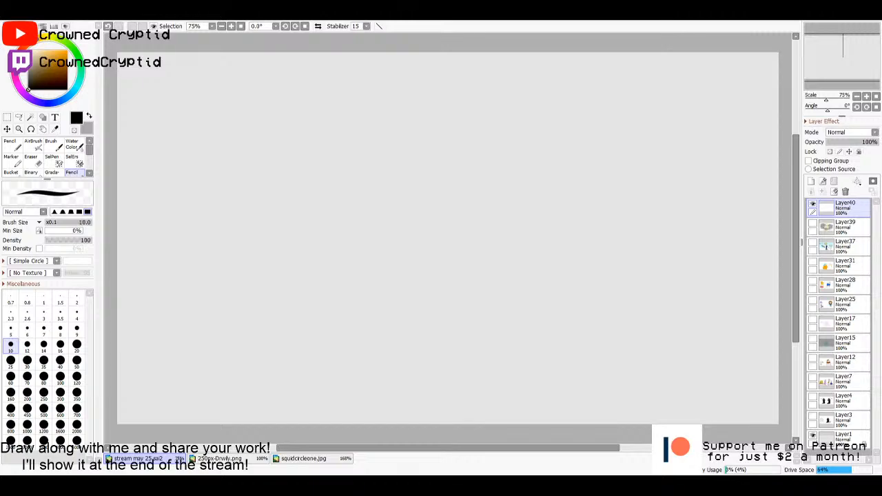
# - Review the earlier drawings by briefly showing and hiding Layer15, Layer17, Layer28, Layer31 and Layer37 one at a time
pyautogui.click(813, 342)
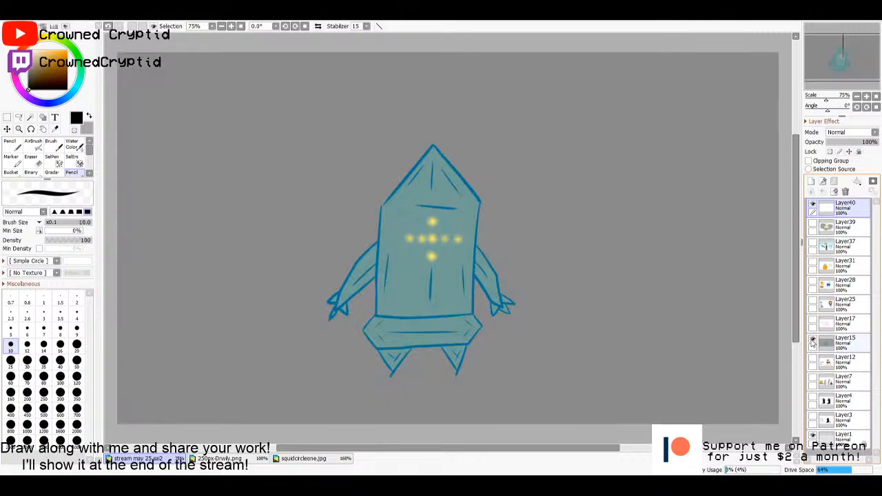
pyautogui.click(812, 343)
pyautogui.click(813, 322)
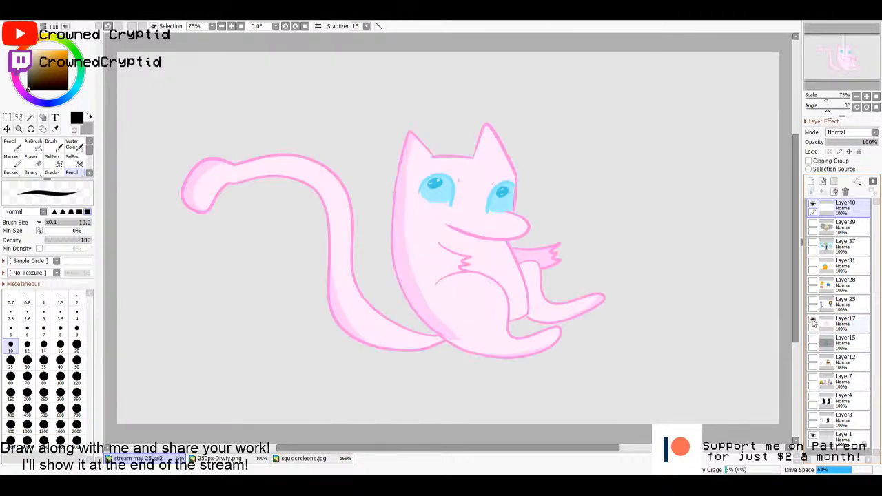
pyautogui.click(812, 321)
pyautogui.click(812, 285)
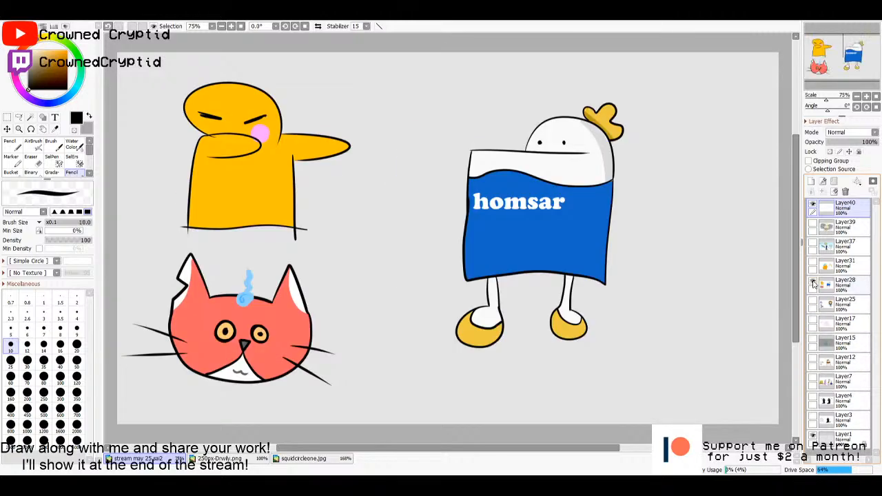
pyautogui.click(812, 284)
pyautogui.click(813, 265)
pyautogui.click(814, 265)
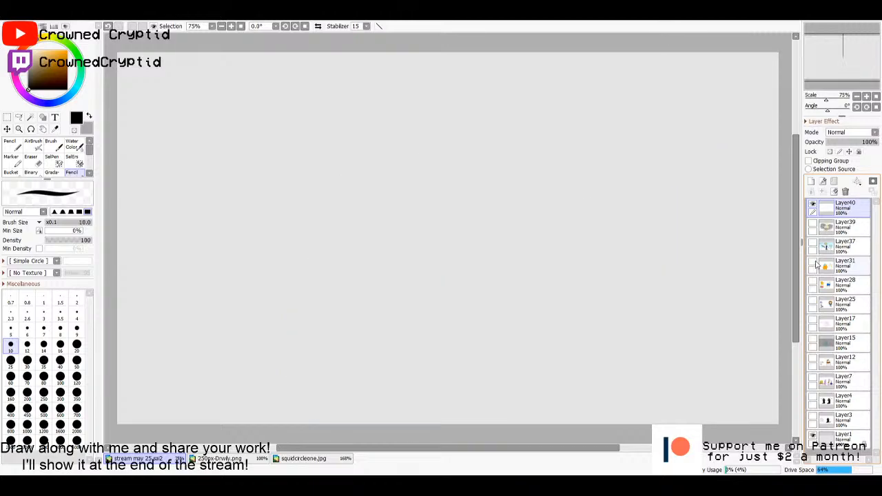
pyautogui.click(812, 246)
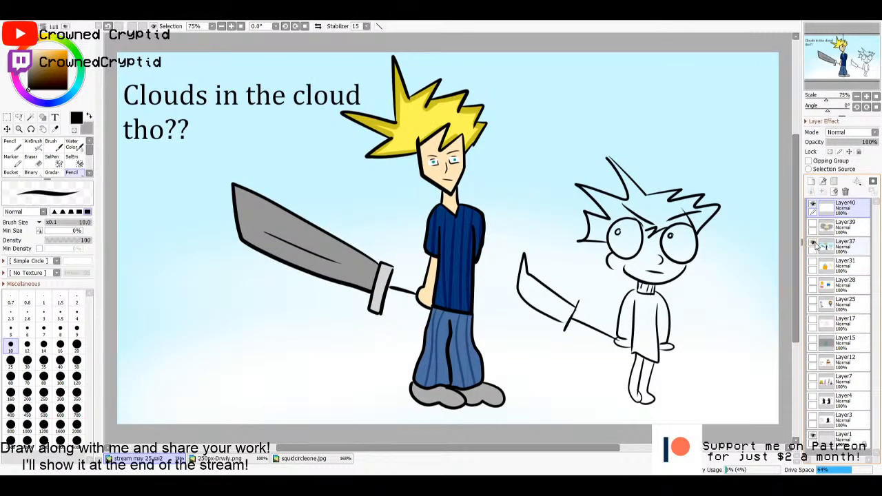
pyautogui.click(813, 246)
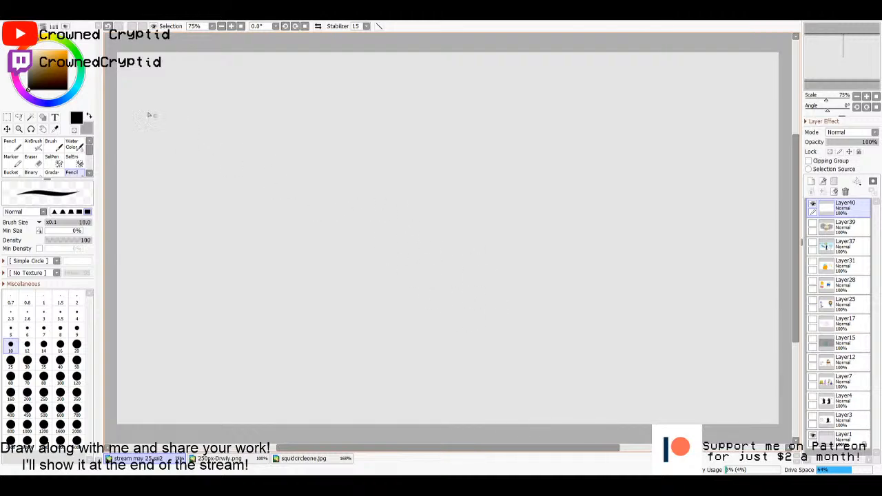
# - Pick black as the drawing colour for the empty Layer40
pyautogui.click(45, 74)
pyautogui.moveTo(45, 74); pyautogui.dragTo(28, 88)
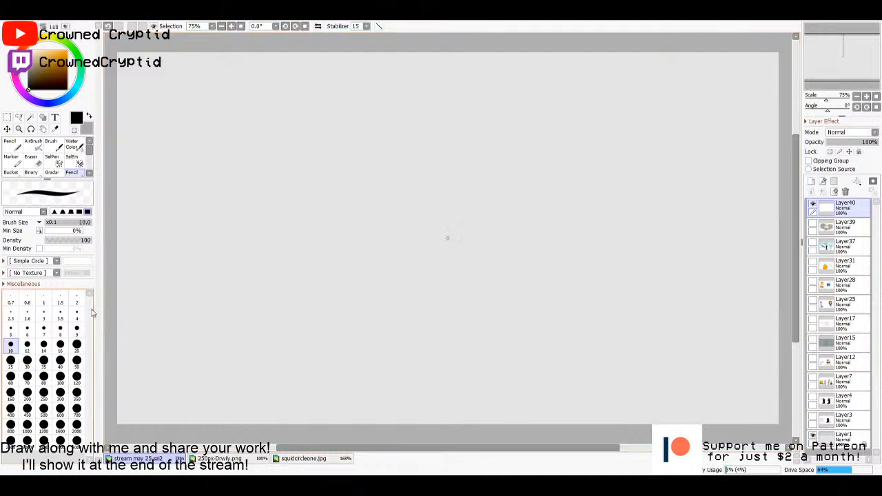
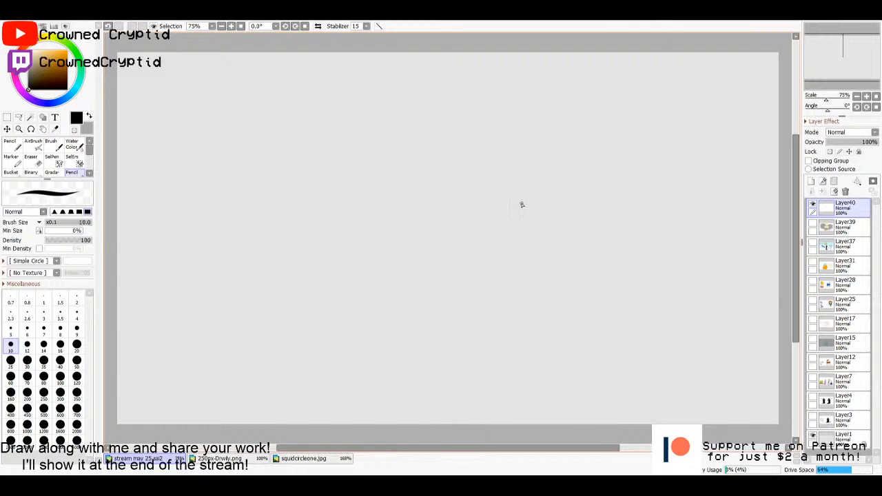
# - Draw a heart-shaped face outline with a rounded chin near the canvas centre, using the black pencil at size 7
pyautogui.moveTo(507, 190)
pyautogui.mouseDown()
pyautogui.moveTo(452, 198)
pyautogui.moveTo(472, 240)
pyautogui.mouseUp()
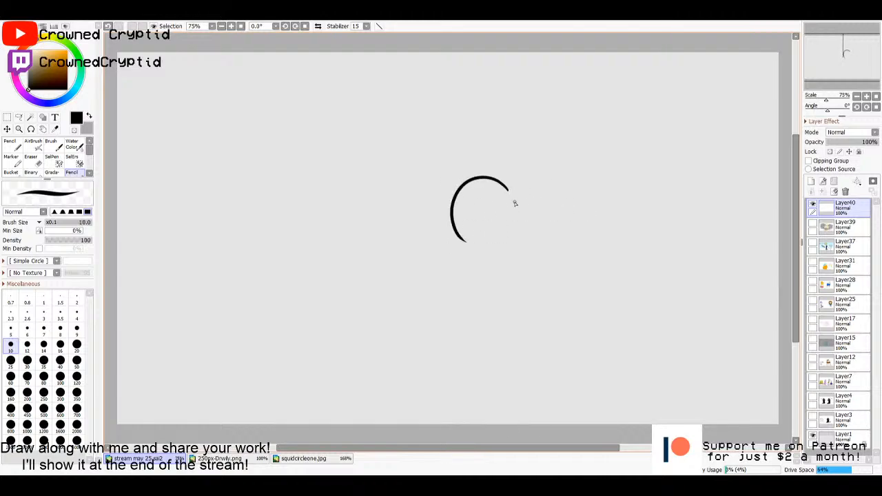
pyautogui.hotkey('ctrl', 'z')
pyautogui.press('[')
pyautogui.press('[')
pyautogui.press('[')
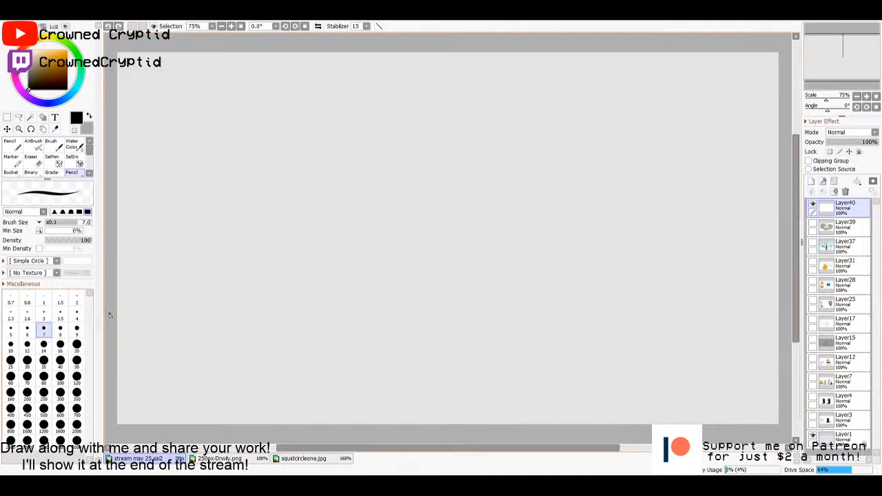
pyautogui.moveTo(484, 182)
pyautogui.mouseDown()
pyautogui.moveTo(431, 208)
pyautogui.moveTo(467, 228)
pyautogui.mouseUp()
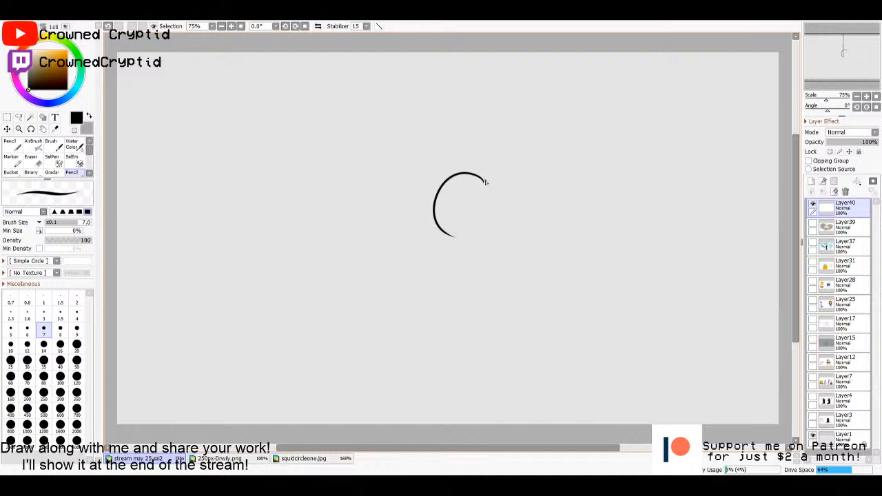
pyautogui.moveTo(485, 181)
pyautogui.mouseDown()
pyautogui.moveTo(523, 179)
pyautogui.moveTo(536, 213)
pyautogui.moveTo(523, 229)
pyautogui.mouseUp()
pyautogui.moveTo(462, 248)
pyautogui.mouseDown()
pyautogui.moveTo(491, 255)
pyautogui.moveTo(514, 229)
pyautogui.mouseUp()
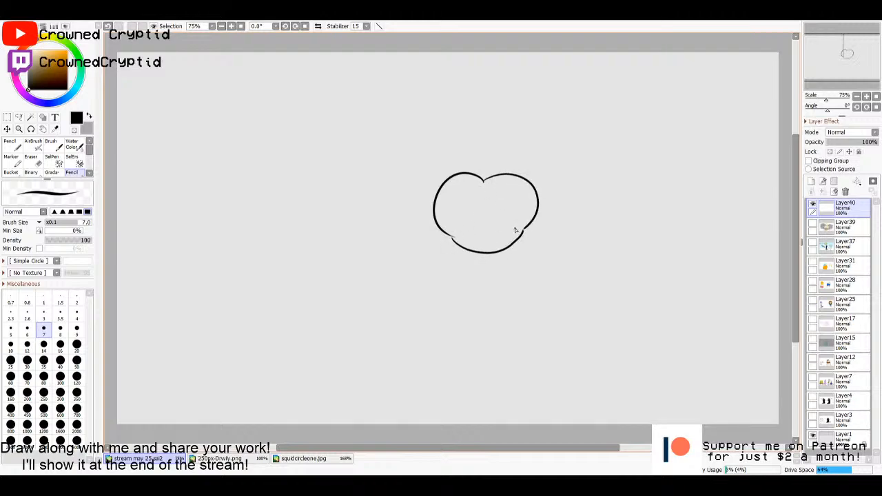
# - Draw two round eyes with a long outward lash beside each, plus a small nose and a smile inside the face
pyautogui.moveTo(477, 186)
pyautogui.mouseDown()
pyautogui.moveTo(465, 231)
pyautogui.moveTo(477, 194)
pyautogui.moveTo(438, 207)
pyautogui.moveTo(448, 221)
pyautogui.moveTo(472, 201)
pyautogui.moveTo(524, 224)
pyautogui.moveTo(515, 201)
pyautogui.mouseUp()
pyautogui.hotkey('ctrl', 'z')
pyautogui.moveTo(452, 206); pyautogui.dragTo(429, 191)
pyautogui.moveTo(527, 206); pyautogui.dragTo(546, 193)
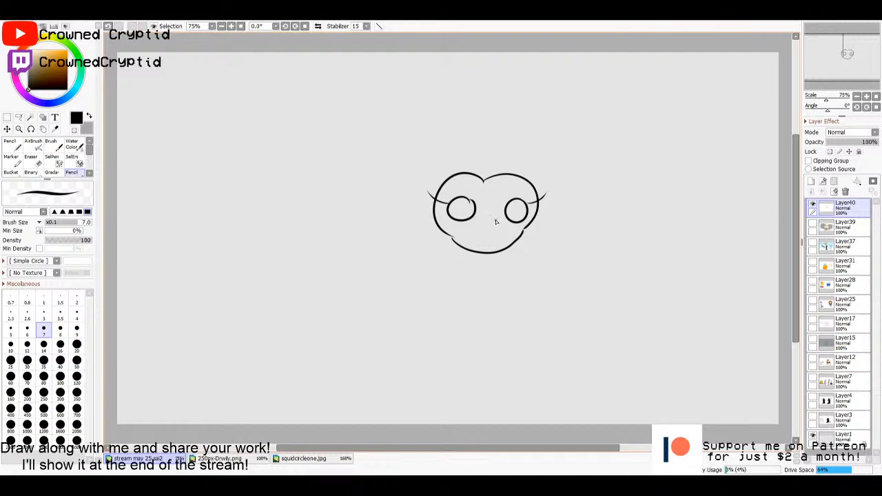
pyautogui.moveTo(496, 218)
pyautogui.mouseDown()
pyautogui.moveTo(481, 239)
pyautogui.moveTo(452, 241)
pyautogui.moveTo(400, 221)
pyautogui.mouseUp()
pyautogui.hotkey('ctrl', 'z')
# - Outline a big mane of short, spiky hair all around the head, from one side of the chin to the other
pyautogui.moveTo(468, 135)
pyautogui.mouseDown()
pyautogui.moveTo(500, 135)
pyautogui.moveTo(494, 143)
pyautogui.moveTo(510, 137)
pyautogui.moveTo(523, 153)
pyautogui.moveTo(538, 145)
pyautogui.moveTo(534, 161)
pyautogui.moveTo(548, 160)
pyautogui.moveTo(540, 170)
pyautogui.moveTo(558, 180)
pyautogui.moveTo(555, 196)
pyautogui.moveTo(562, 195)
pyautogui.moveTo(553, 210)
pyautogui.moveTo(562, 214)
pyautogui.moveTo(552, 227)
pyautogui.moveTo(559, 234)
pyautogui.moveTo(517, 244)
pyautogui.mouseUp()
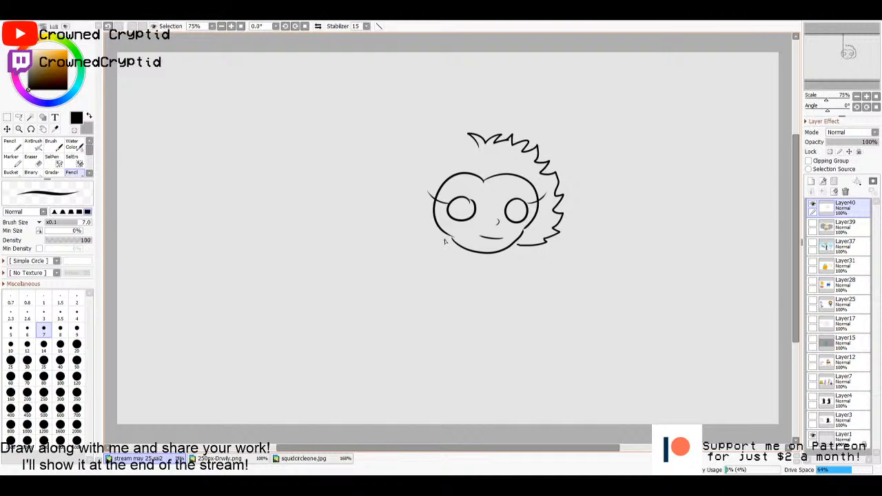
pyautogui.moveTo(455, 246)
pyautogui.mouseDown()
pyautogui.moveTo(422, 245)
pyautogui.moveTo(435, 241)
pyautogui.moveTo(411, 229)
pyautogui.moveTo(421, 225)
pyautogui.moveTo(429, 185)
pyautogui.moveTo(427, 228)
pyautogui.moveTo(402, 215)
pyautogui.moveTo(413, 215)
pyautogui.moveTo(394, 202)
pyautogui.moveTo(410, 205)
pyautogui.moveTo(401, 183)
pyautogui.mouseUp()
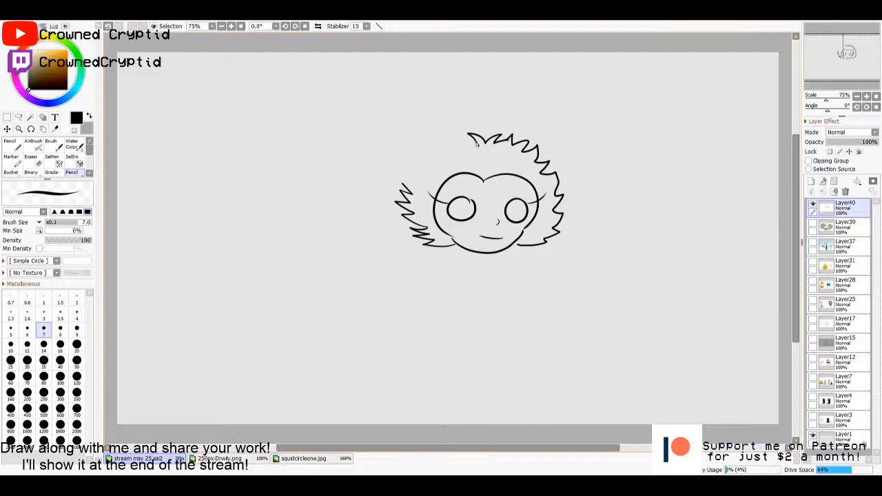
pyautogui.moveTo(476, 143)
pyautogui.mouseDown()
pyautogui.moveTo(430, 145)
pyautogui.moveTo(399, 173)
pyautogui.mouseUp()
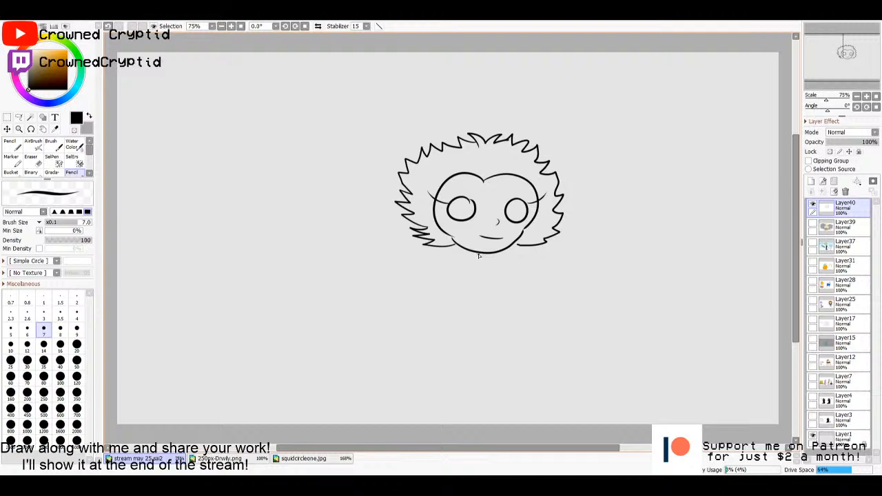
# - Draw a thin neck, a slim short dress with a rounded bust, and two small tapered legs beneath the head
pyautogui.moveTo(479, 254)
pyautogui.mouseDown()
pyautogui.moveTo(498, 272)
pyautogui.moveTo(484, 277)
pyautogui.mouseUp()
pyautogui.moveTo(493, 281); pyautogui.dragTo(490, 353)
pyautogui.hotkey('ctrl', 'z')
pyautogui.moveTo(492, 284)
pyautogui.mouseDown()
pyautogui.moveTo(473, 348)
pyautogui.moveTo(466, 335)
pyautogui.moveTo(476, 316)
pyautogui.moveTo(467, 338)
pyautogui.moveTo(473, 281)
pyautogui.mouseUp()
pyautogui.hotkey('ctrl', 'z')
pyautogui.moveTo(477, 319); pyautogui.dragTo(470, 316)
pyautogui.moveTo(492, 270); pyautogui.dragTo(481, 267)
pyautogui.moveTo(474, 263)
pyautogui.mouseDown()
pyautogui.moveTo(470, 285)
pyautogui.moveTo(461, 273)
pyautogui.moveTo(459, 303)
pyautogui.mouseUp()
pyautogui.hotkey('ctrl', 'z')
pyautogui.hotkey('ctrl', 'z')
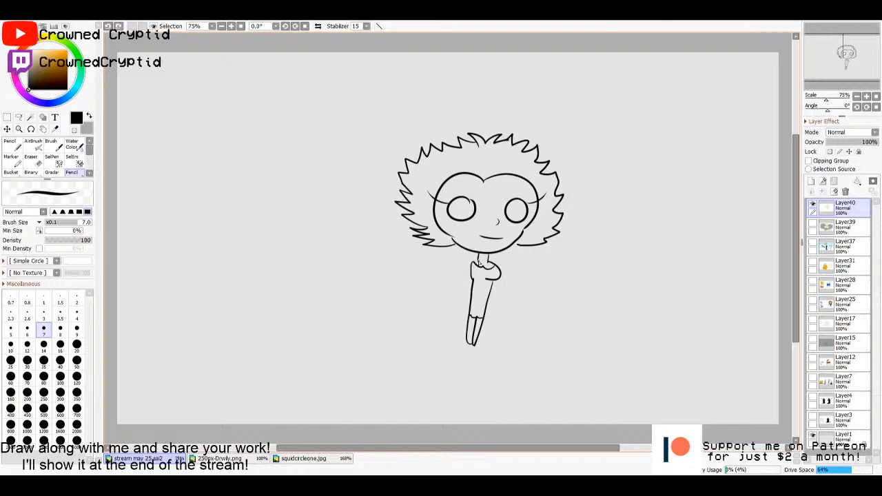
# - Draw an arm hanging down on each side of the dress and shift the whole figure slightly left on the canvas
pyautogui.moveTo(466, 265)
pyautogui.mouseDown()
pyautogui.moveTo(462, 307)
pyautogui.moveTo(472, 312)
pyautogui.mouseUp()
pyautogui.moveTo(498, 281); pyautogui.dragTo(486, 315)
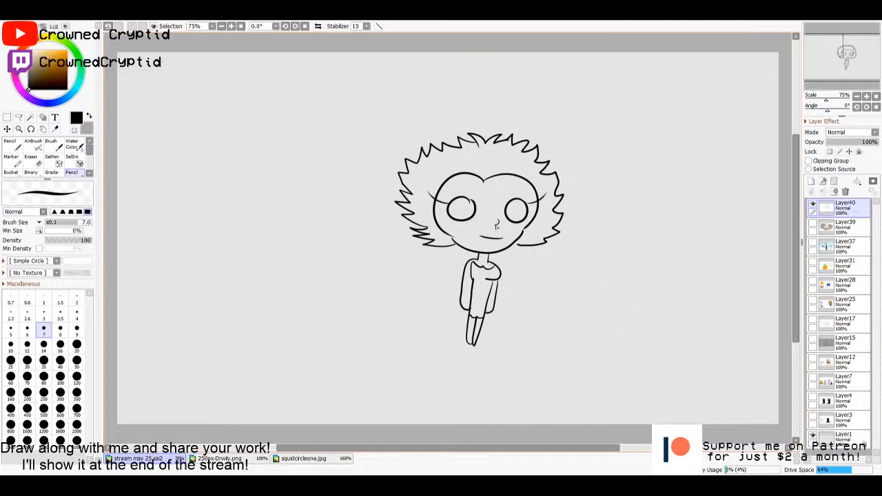
pyautogui.moveTo(500, 248)
pyautogui.mouseDown()
pyautogui.moveTo(466, 270)
pyautogui.moveTo(472, 256)
pyautogui.mouseUp()
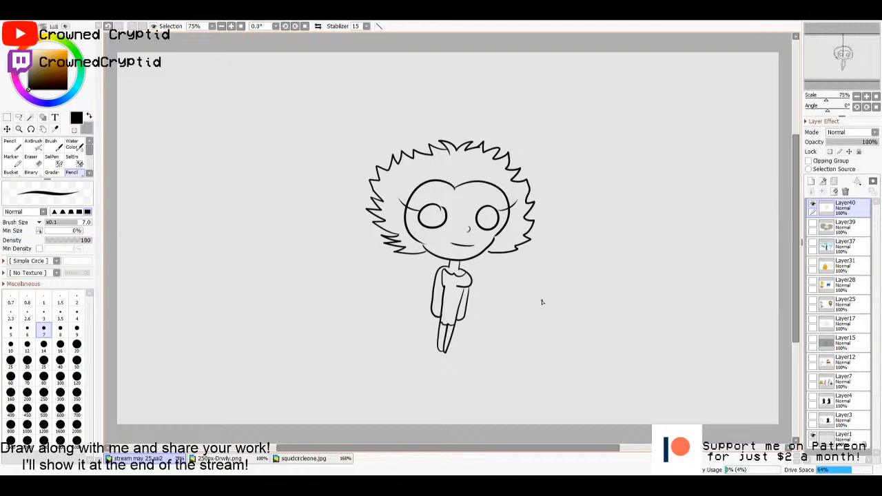
# - Add a new layer for colouring beneath the line art and make Layer40 active again
pyautogui.scroll(1, 542, 314)
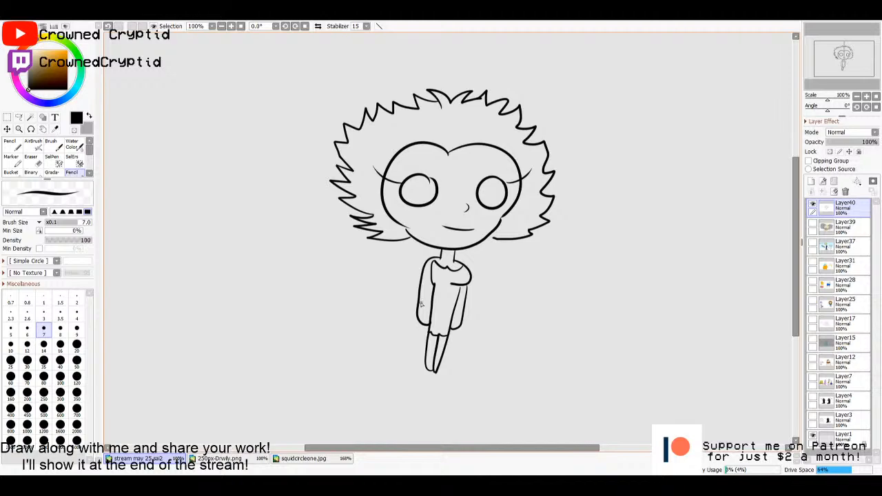
pyautogui.moveTo(437, 287); pyautogui.dragTo(447, 302)
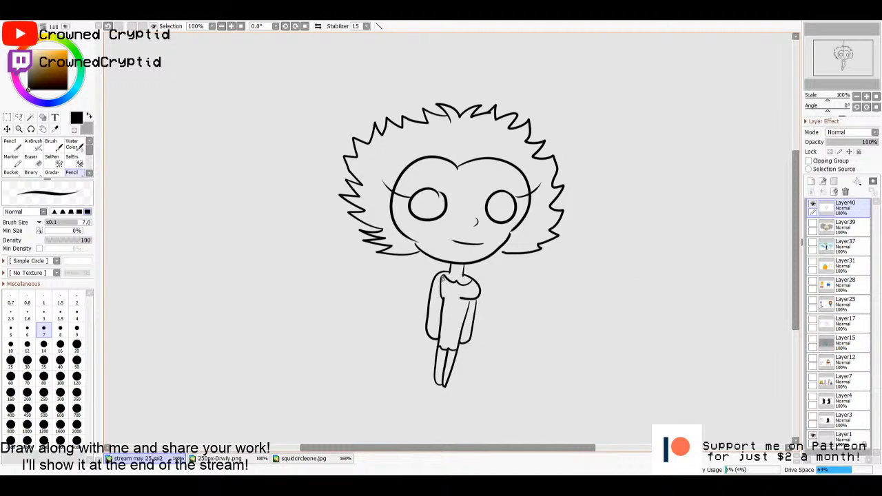
pyautogui.click(826, 221)
pyautogui.click(813, 183)
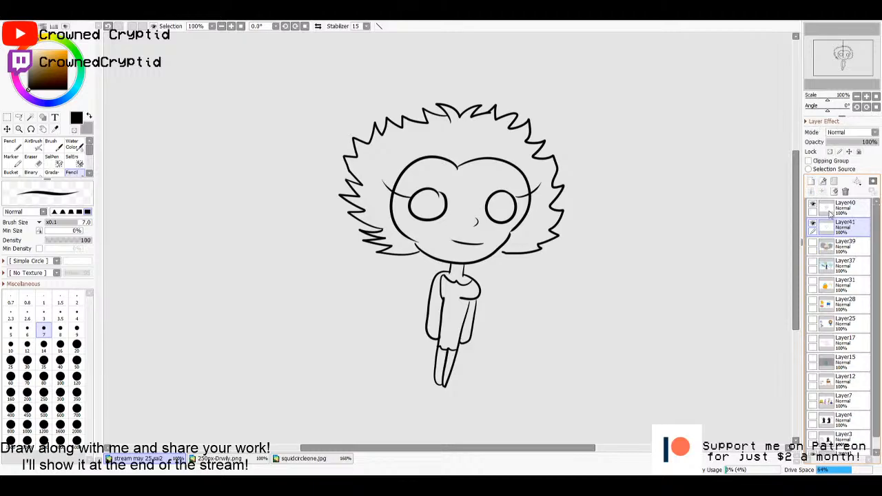
pyautogui.click(830, 214)
# - Test a wand selection of the face, clear it, and close the gaps in the jaw outline on both sides
pyautogui.press('w')
pyautogui.click(468, 255)
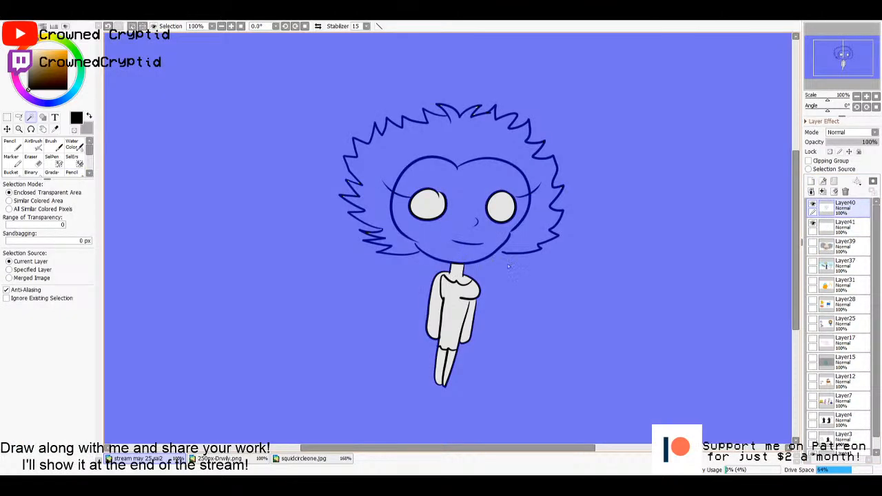
pyautogui.hotkey('ctrl', 'd')
pyautogui.press('n')
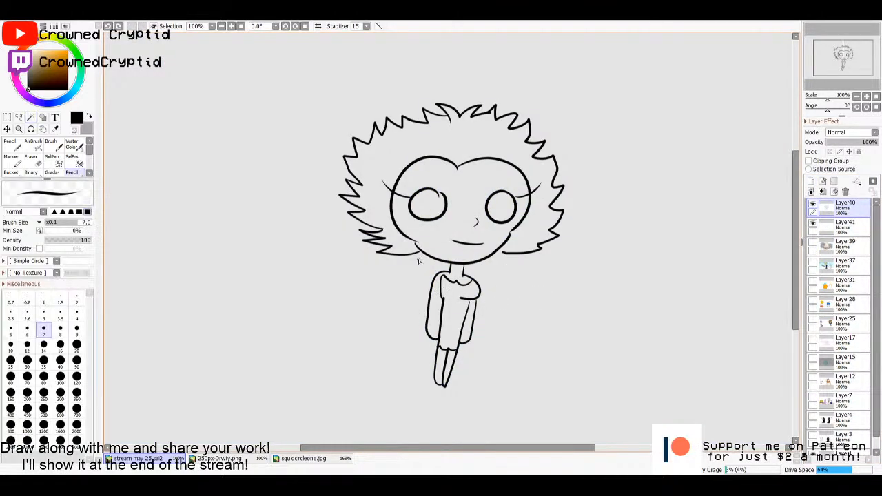
pyautogui.moveTo(414, 242); pyautogui.dragTo(417, 248)
pyautogui.moveTo(513, 230); pyautogui.dragTo(510, 235)
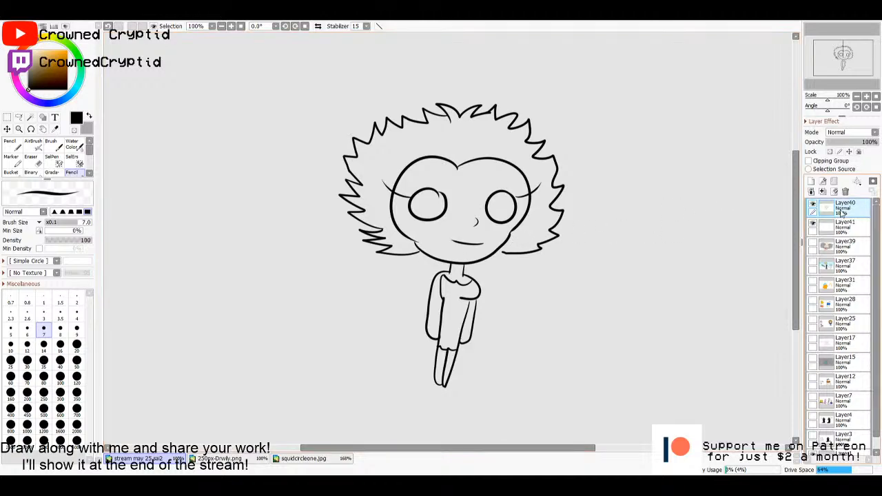
# - Select the enclosed face, neck, both arms and both legs of the figure on Layer40 with the magic wand
pyautogui.press('w')
pyautogui.click(480, 234)
pyautogui.click(451, 279)
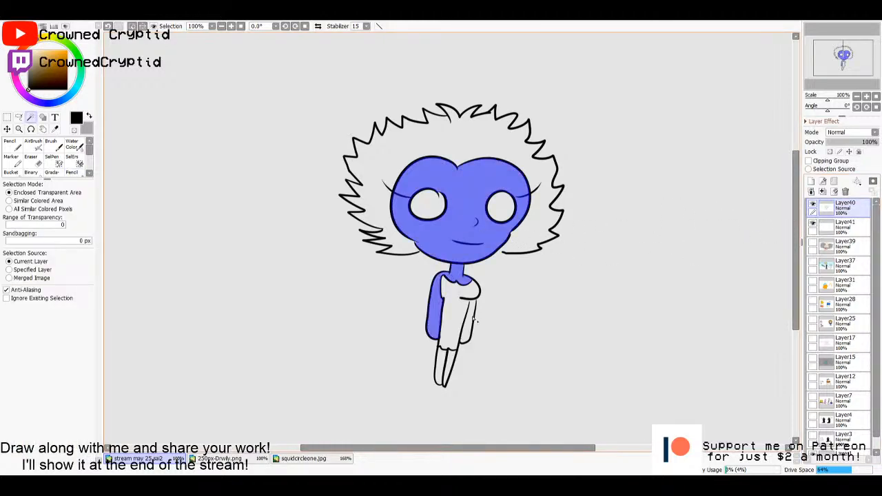
pyautogui.click(474, 321)
pyautogui.click(448, 371)
pyautogui.click(441, 365)
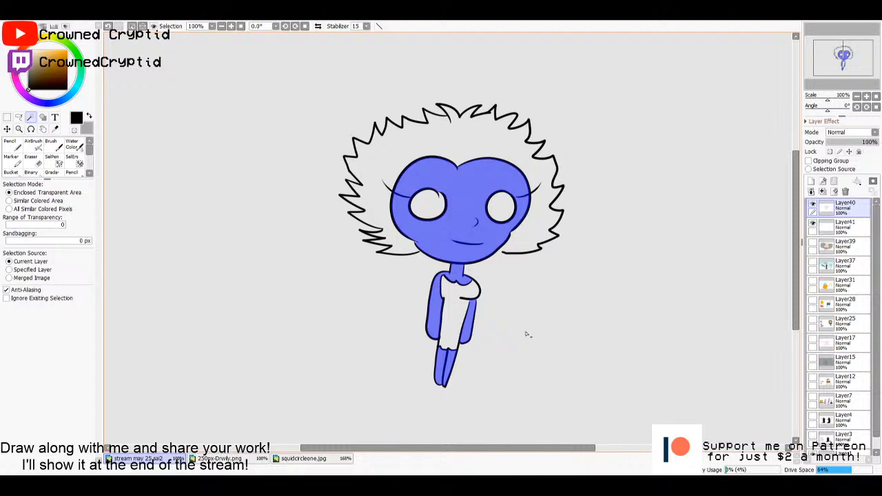
# - Fill the selected skin areas on Layer41 with the skin tone sampled from the brown-haired girl on Layer25, and deselect
pyautogui.click(843, 225)
pyautogui.press('g')
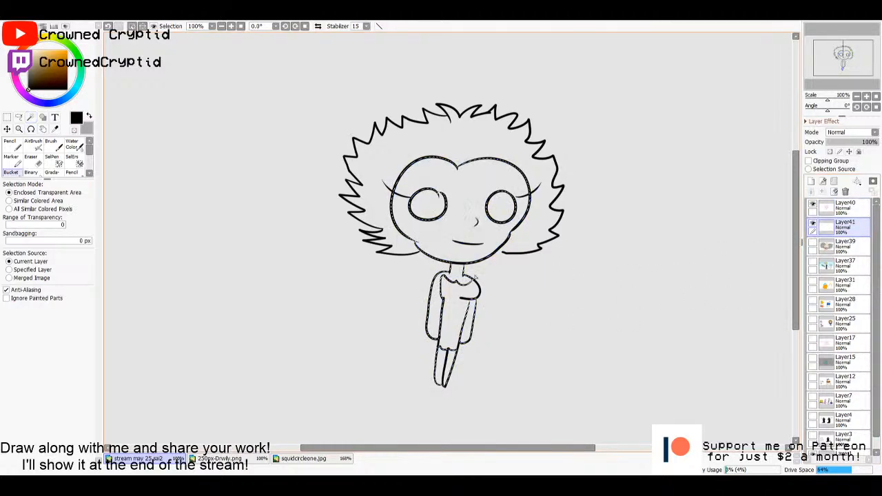
pyautogui.click(813, 320)
pyautogui.keyDown('alt'); pyautogui.click(691, 216); pyautogui.keyUp('alt')
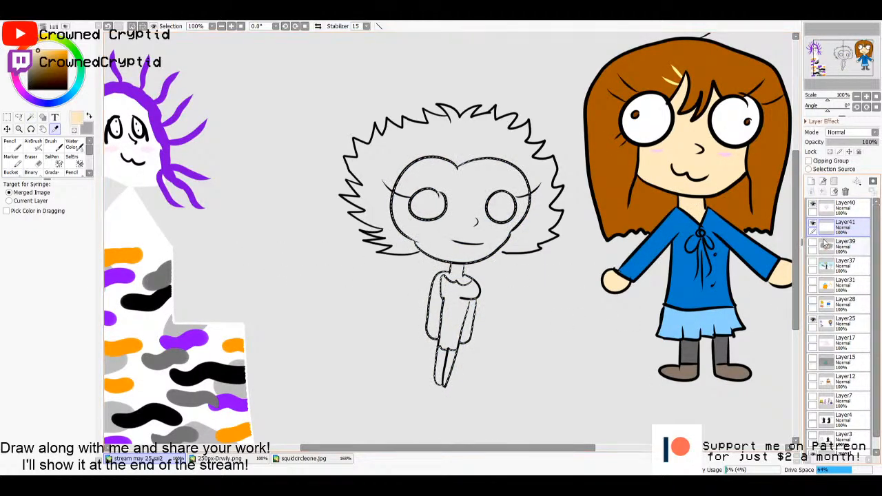
pyautogui.click(441, 249)
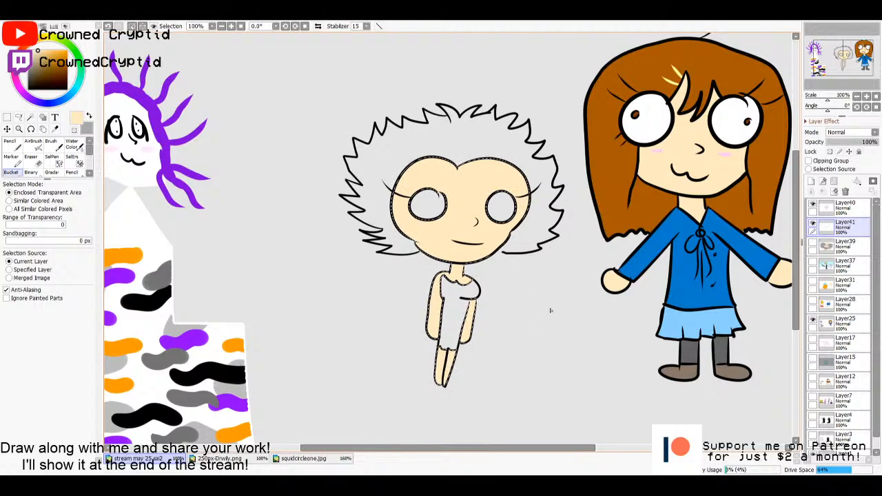
pyautogui.press('m')
pyautogui.hotkey('ctrl', 'd')
# - Select the dress on Layer40 with the magic wand and fill it with bright red on Layer41
pyautogui.click(837, 206)
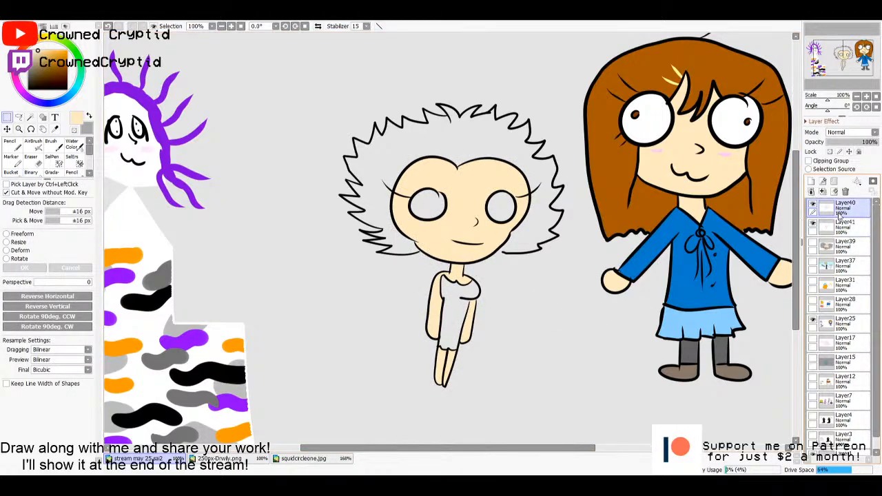
pyautogui.press('w')
pyautogui.click(452, 314)
pyautogui.click(837, 226)
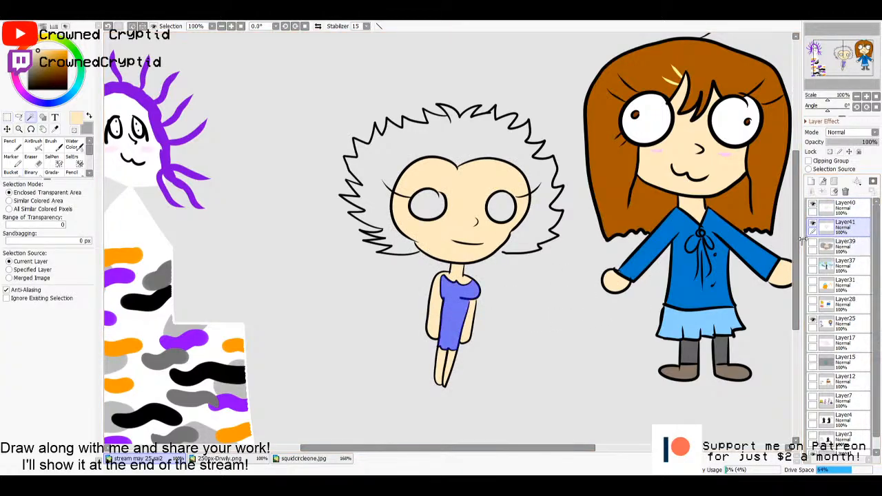
pyautogui.click(10, 172)
pyautogui.click(43, 58)
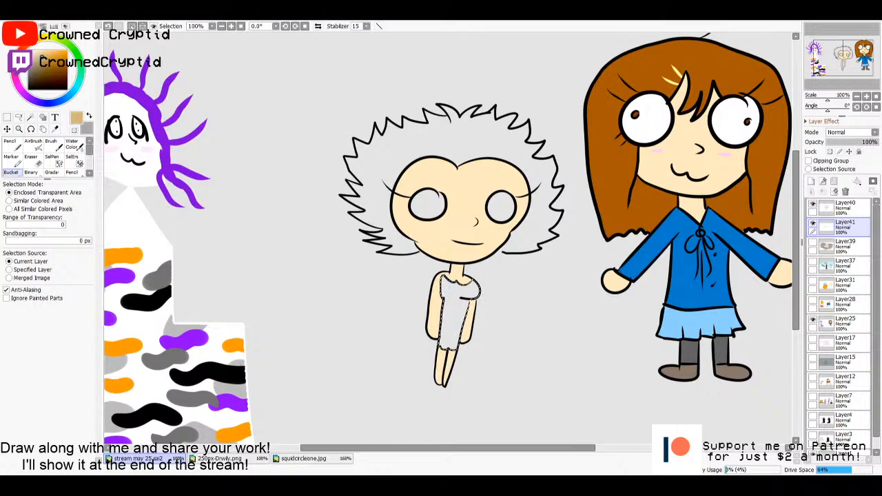
pyautogui.click(19, 53)
pyautogui.moveTo(40, 55); pyautogui.dragTo(60, 50)
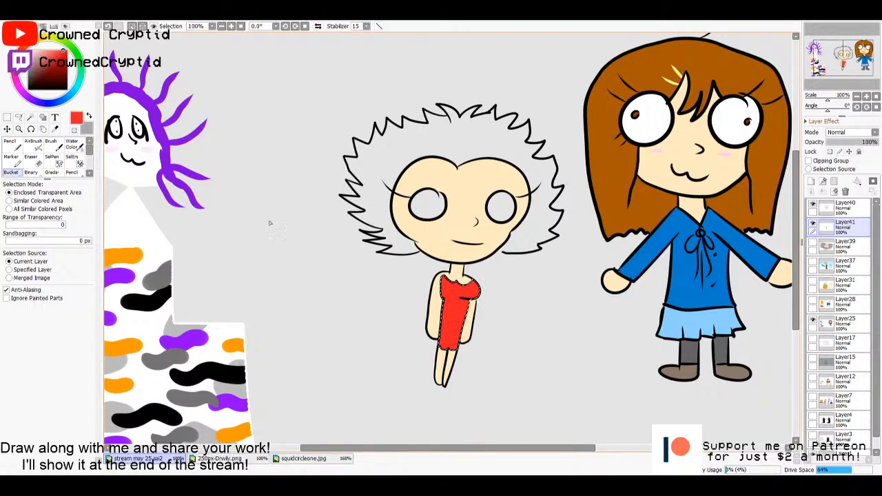
# - Paint darker red spots over the dress with the pencil at size 20, and clear the selection
pyautogui.click(61, 57)
pyautogui.press('n')
pyautogui.click(75, 351)
pyautogui.moveTo(445, 294)
pyautogui.mouseDown()
pyautogui.moveTo(469, 291)
pyautogui.moveTo(453, 301)
pyautogui.moveTo(460, 316)
pyautogui.moveTo(449, 319)
pyautogui.moveTo(444, 340)
pyautogui.moveTo(459, 323)
pyautogui.mouseUp()
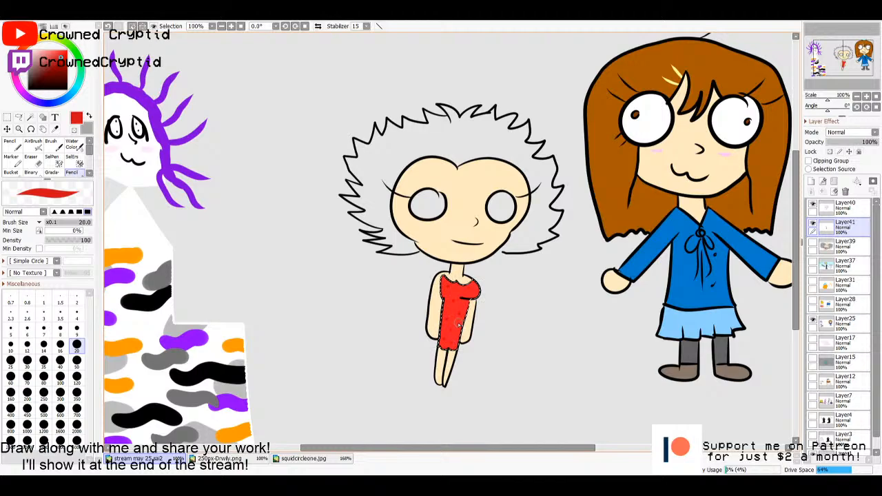
pyautogui.press('m')
pyautogui.click(509, 314)
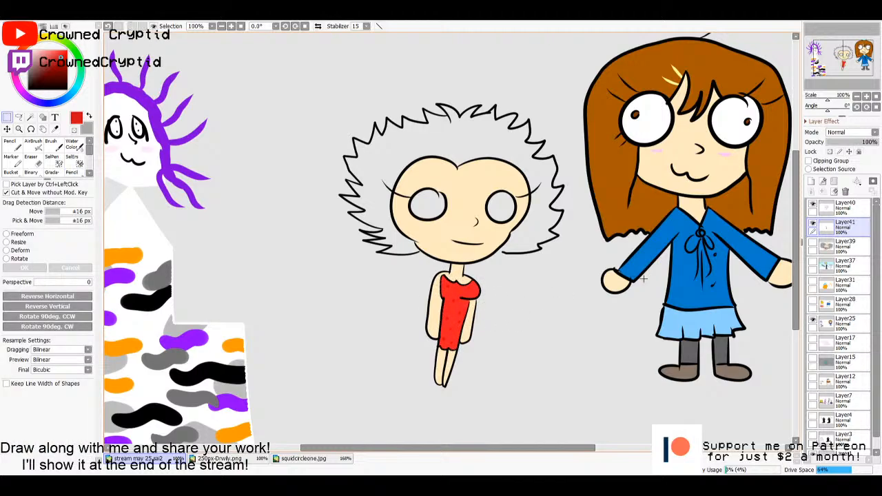
# - Try a wand selection of the hair on Layer40, undo it, and close the outline gap beside the chin in black at size 10
pyautogui.click(839, 213)
pyautogui.press('w')
pyautogui.click(429, 155)
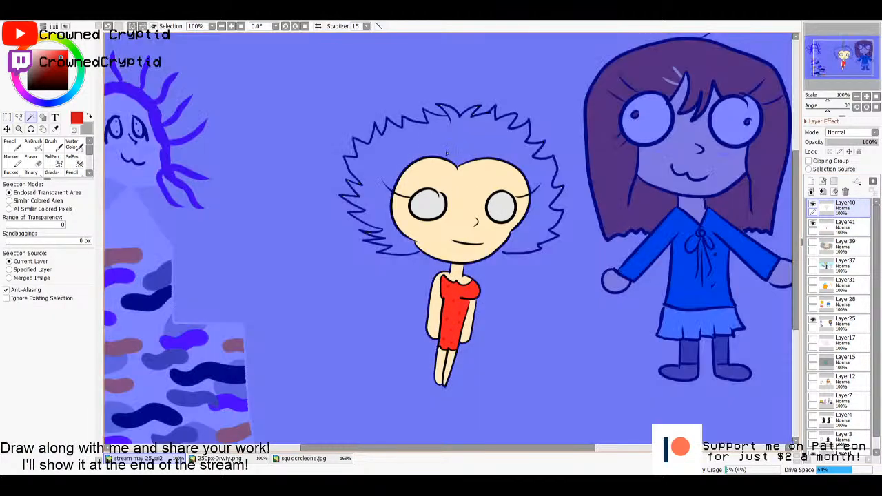
pyautogui.hotkey('ctrl', 'z')
pyautogui.press('n')
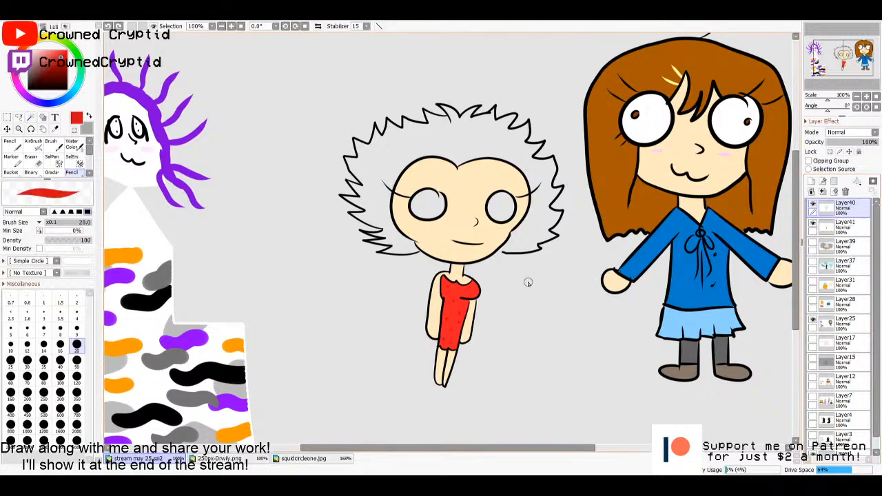
pyautogui.press('x')
pyautogui.click(53, 71)
pyautogui.click(29, 88)
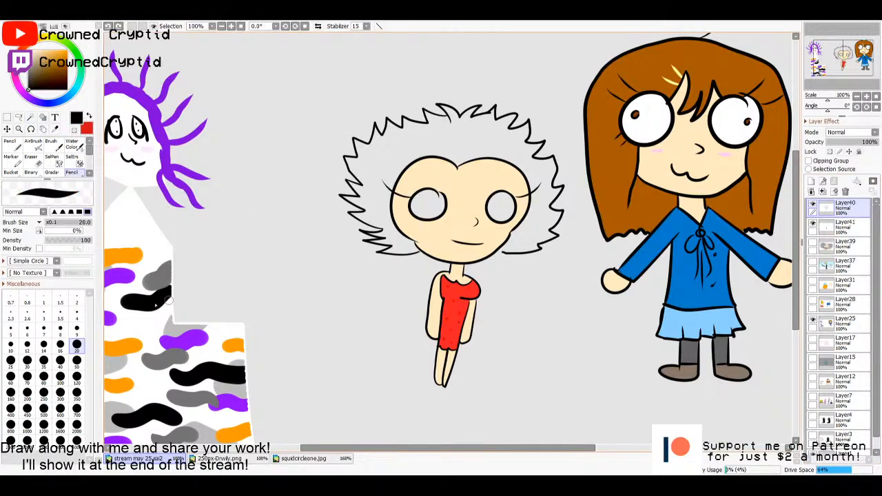
pyautogui.click(11, 344)
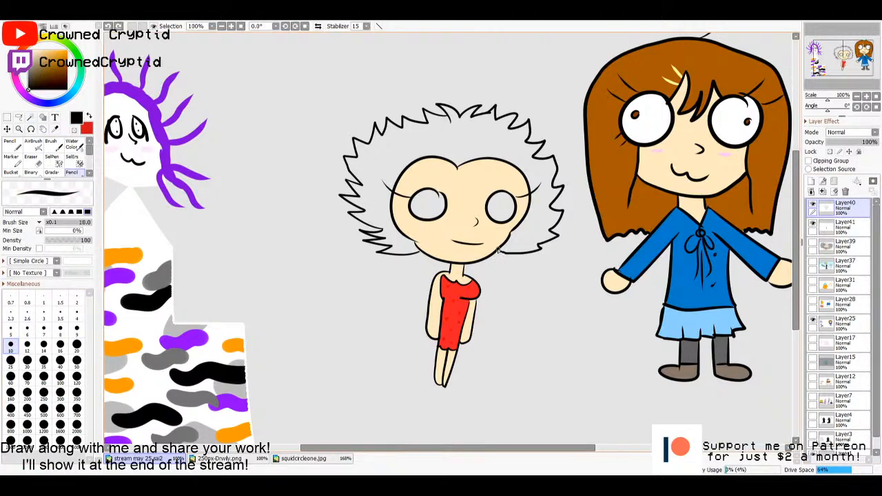
pyautogui.moveTo(498, 249); pyautogui.dragTo(501, 254)
# - Select the enclosed hair, fill it with black on Layer41, clear the selection and return to the pencil
pyautogui.press('w')
pyautogui.click(441, 142)
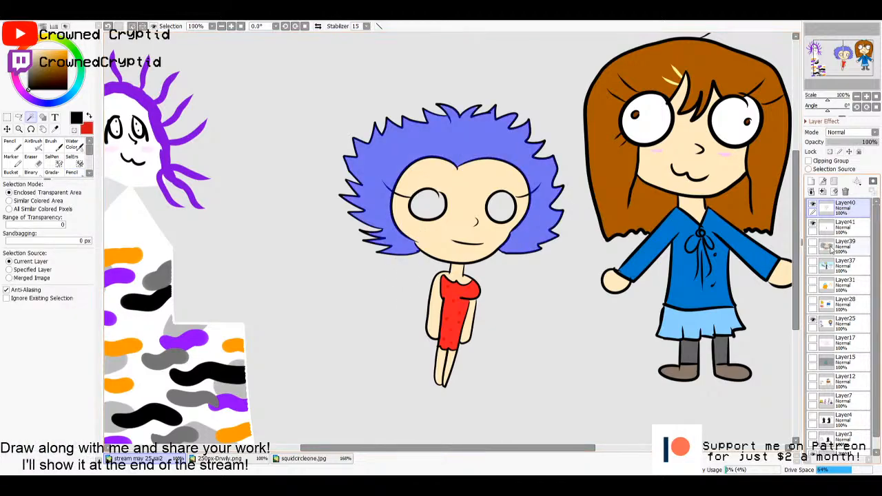
pyautogui.click(844, 228)
pyautogui.press('g')
pyautogui.click(376, 186)
pyautogui.press('m')
pyautogui.click(342, 255)
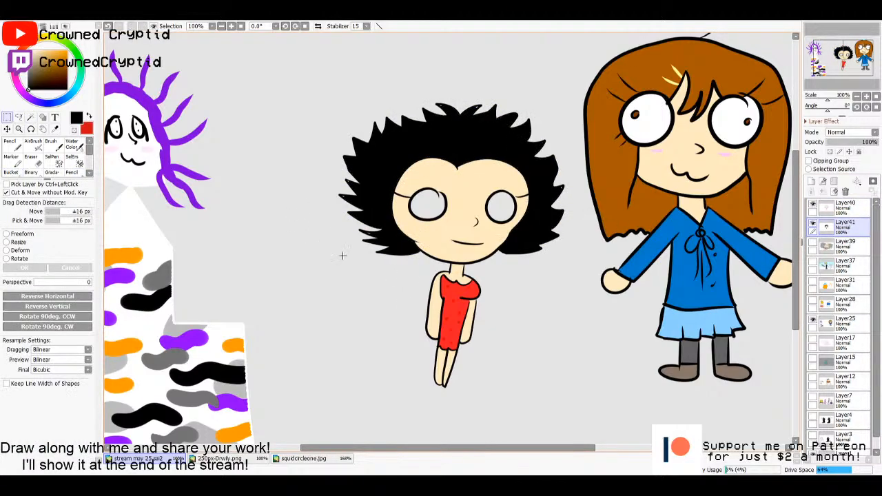
pyautogui.press('n')
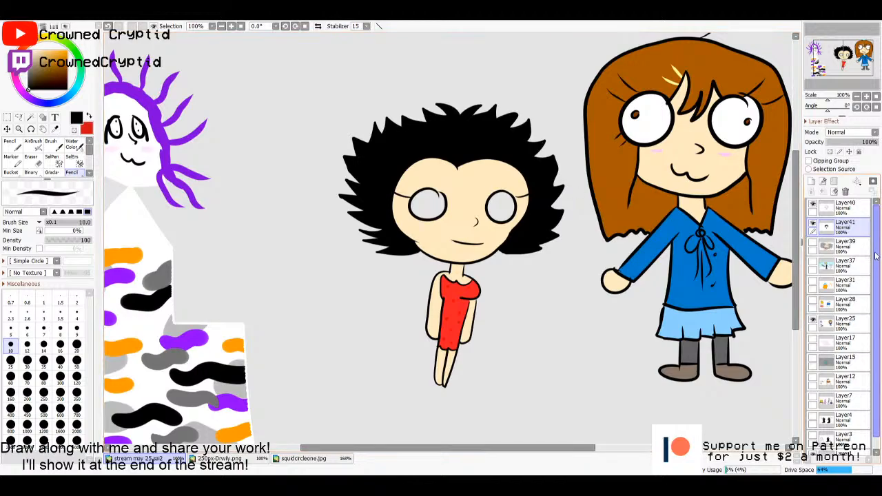
# - Select the insides of both eyes on Layer40 with the magic wand and fill them with white on Layer41, keeping the selection
pyautogui.click(842, 206)
pyautogui.press('w')
pyautogui.click(501, 207)
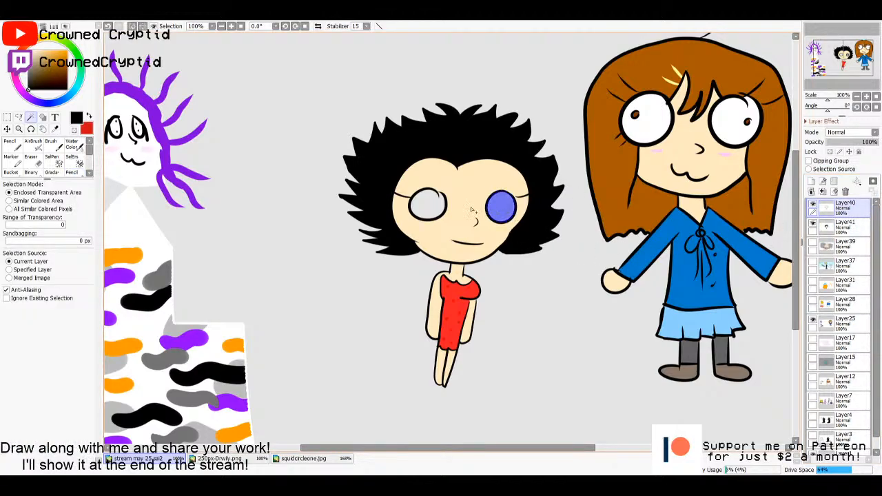
pyautogui.keyDown('shift'); pyautogui.click(427, 204); pyautogui.keyUp('shift')
pyautogui.click(842, 226)
pyautogui.press('f')
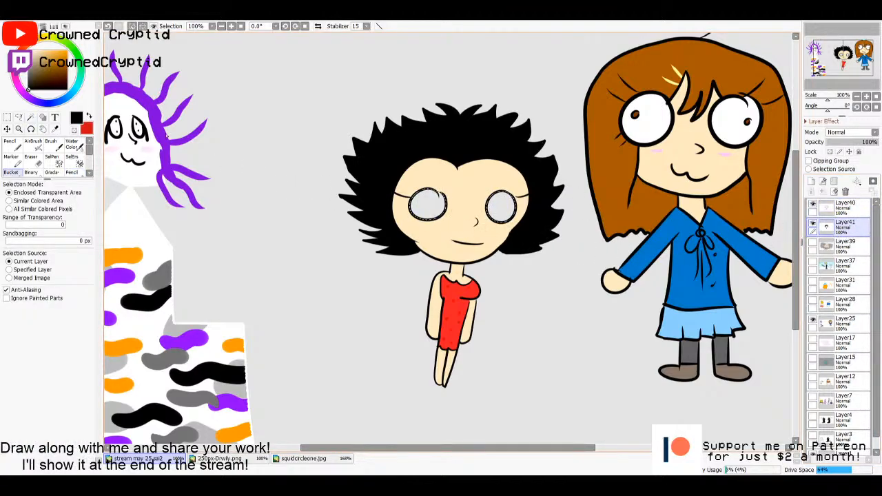
pyautogui.press('x')
pyautogui.click(427, 207)
pyautogui.click(496, 216)
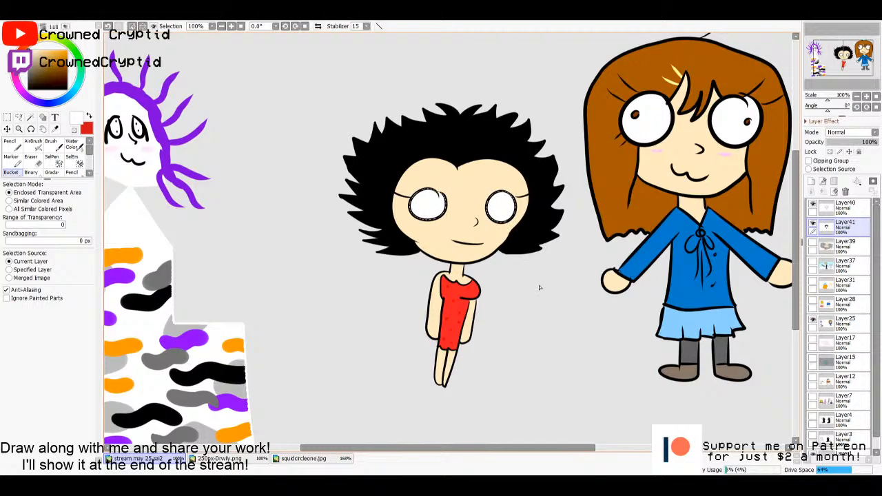
pyautogui.press('m')
pyautogui.hotkey('ctrl', 'd')
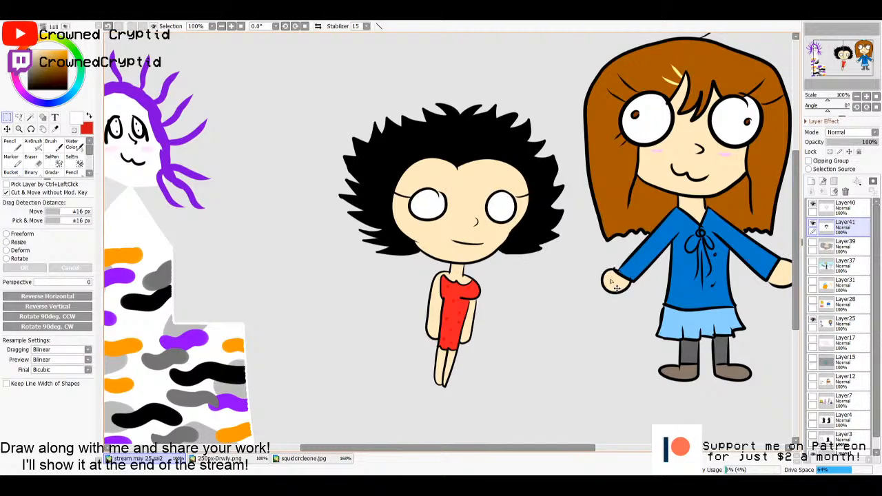
pyautogui.hotkey('ctrl', 'z')
# - Paint a notched black pupil inside each selected eye with the pencil at size 20, redoing the second eye's pupil once
pyautogui.moveTo(36, 83); pyautogui.dragTo(5, 103)
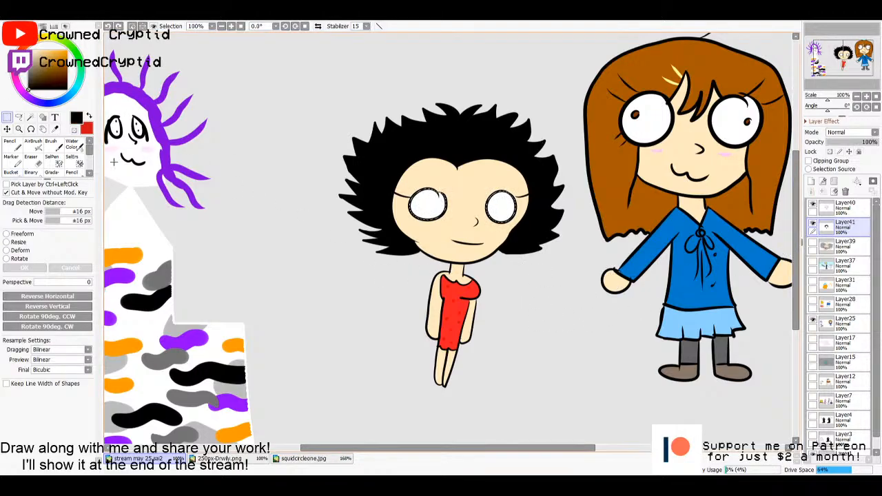
pyautogui.press('n')
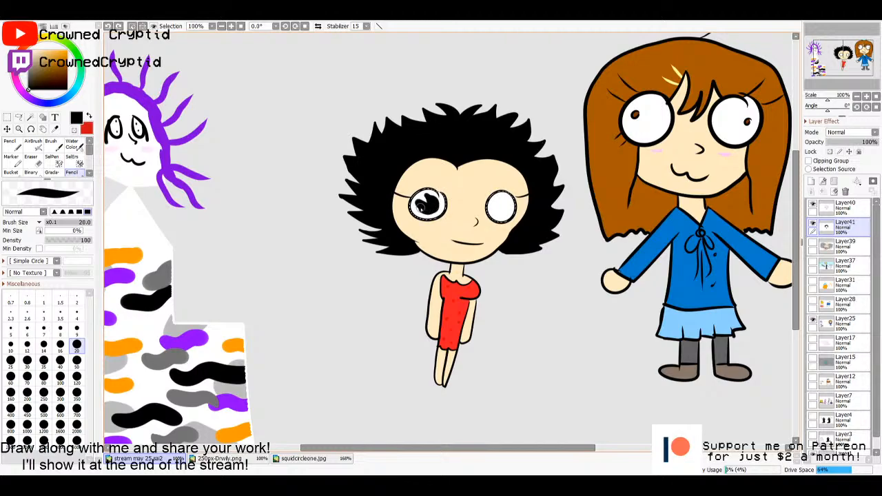
pyautogui.moveTo(431, 206); pyautogui.dragTo(442, 201)
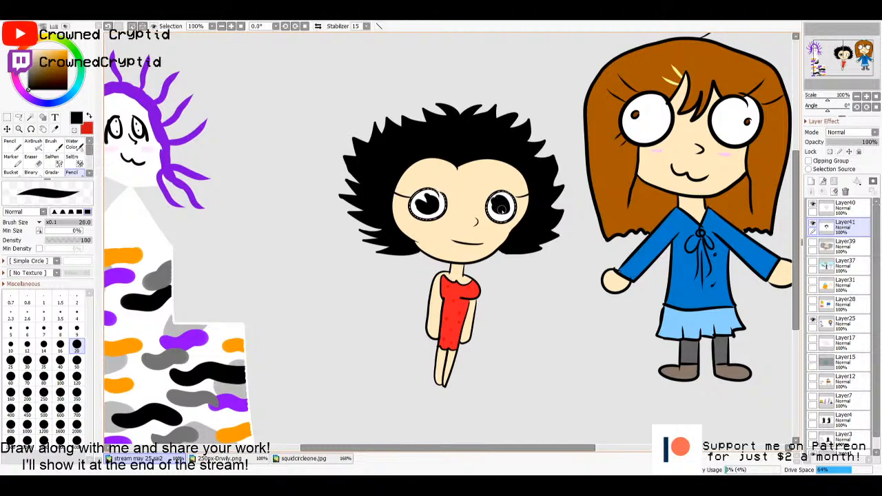
pyautogui.hotkey('ctrl', 'z')
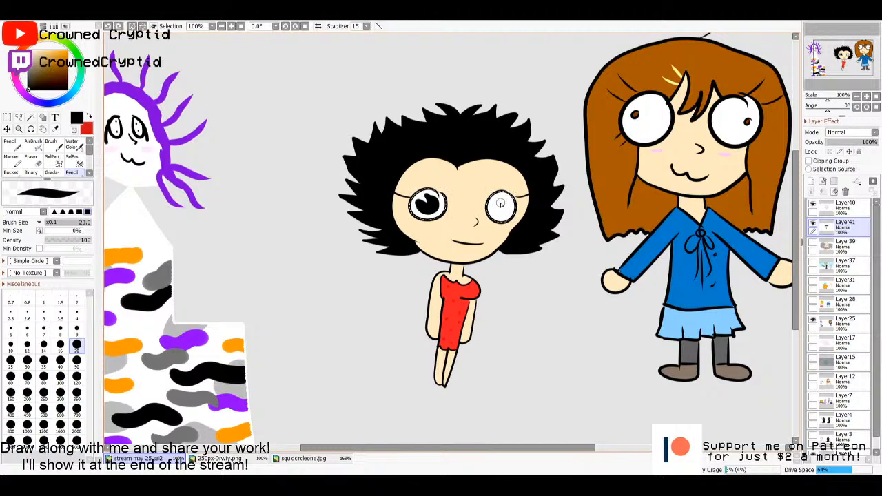
pyautogui.moveTo(499, 199)
pyautogui.mouseDown()
pyautogui.moveTo(504, 213)
pyautogui.moveTo(494, 208)
pyautogui.moveTo(514, 210)
pyautogui.mouseUp()
# - Pick white, try two highlight dots at size 20 in the larger eye's pupil, and undo both
pyautogui.scroll(4, 438, 223)
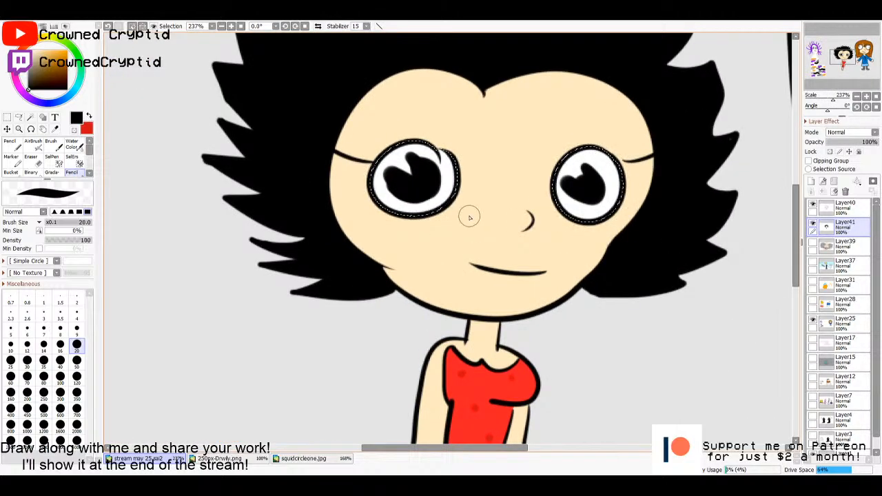
pyautogui.moveTo(468, 214); pyautogui.dragTo(468, 256)
pyautogui.moveTo(31, 63); pyautogui.dragTo(28, 50)
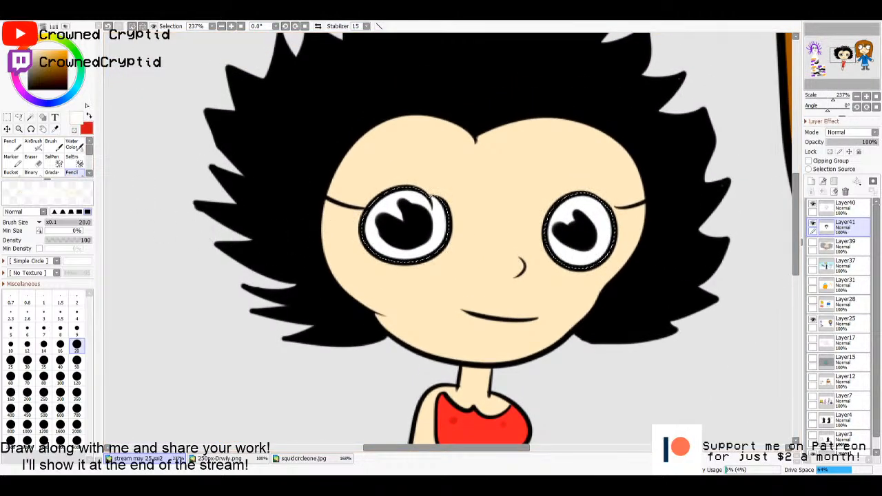
pyautogui.moveTo(420, 220); pyautogui.dragTo(420, 221)
pyautogui.click(403, 234)
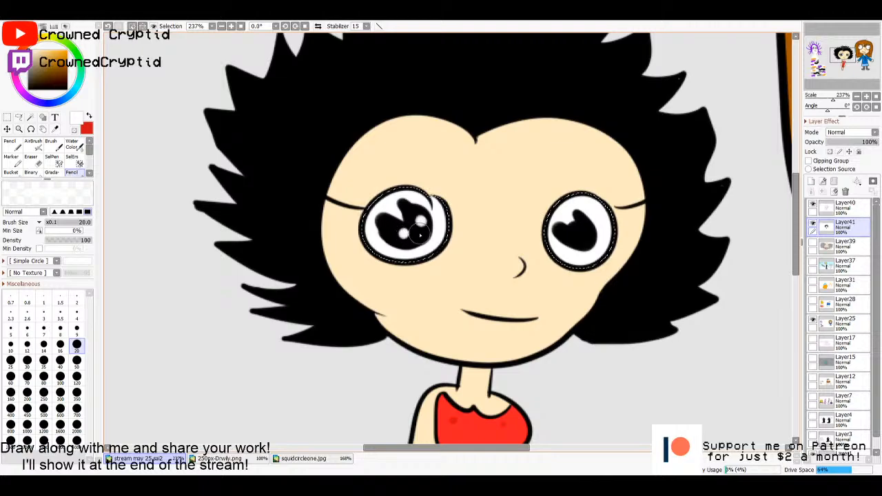
pyautogui.hotkey('ctrl', 'z')
pyautogui.hotkey('ctrl', 'z')
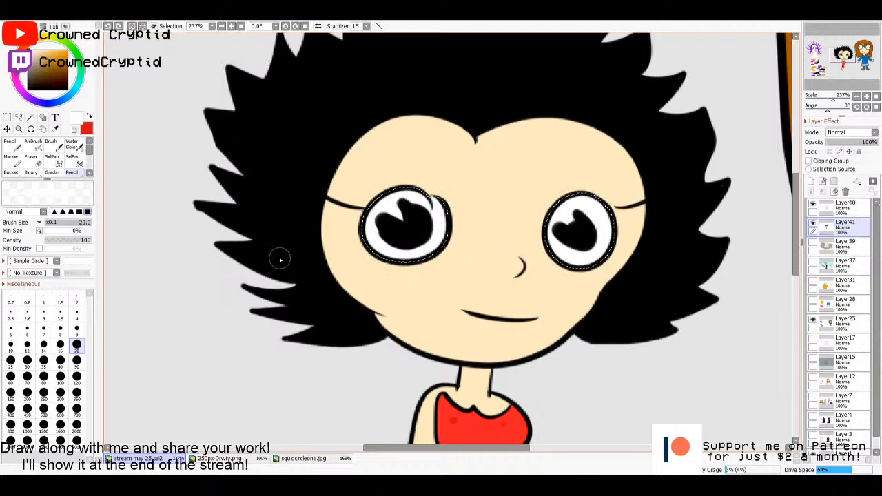
# - Dot two white highlights in each pupil with the pencil at size 10 and clear the selection
pyautogui.click(12, 344)
pyautogui.click(420, 220)
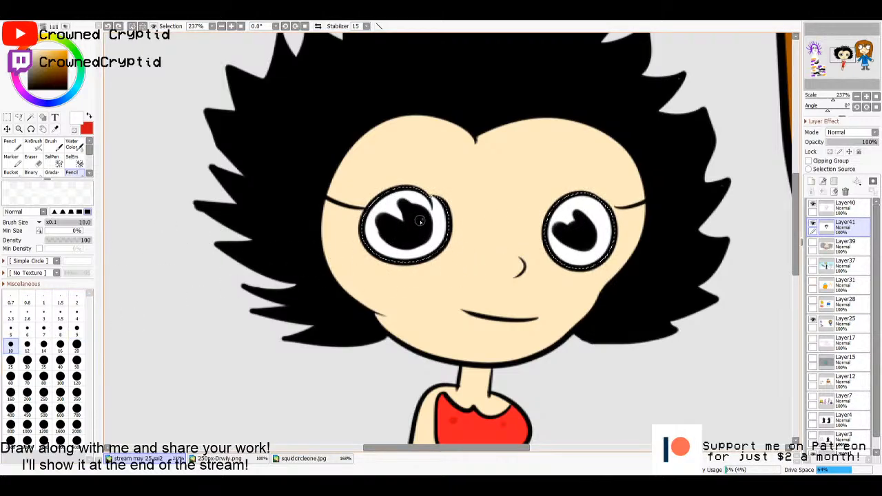
pyautogui.click(402, 239)
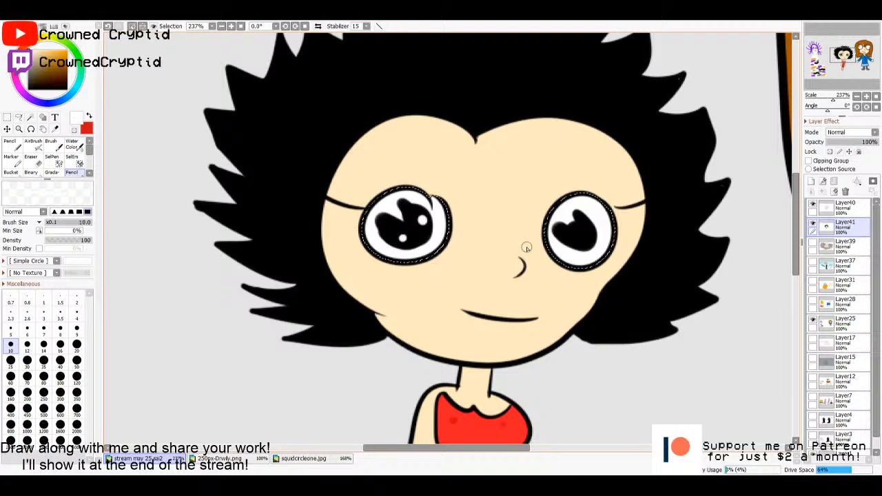
pyautogui.click(585, 229)
pyautogui.click(580, 243)
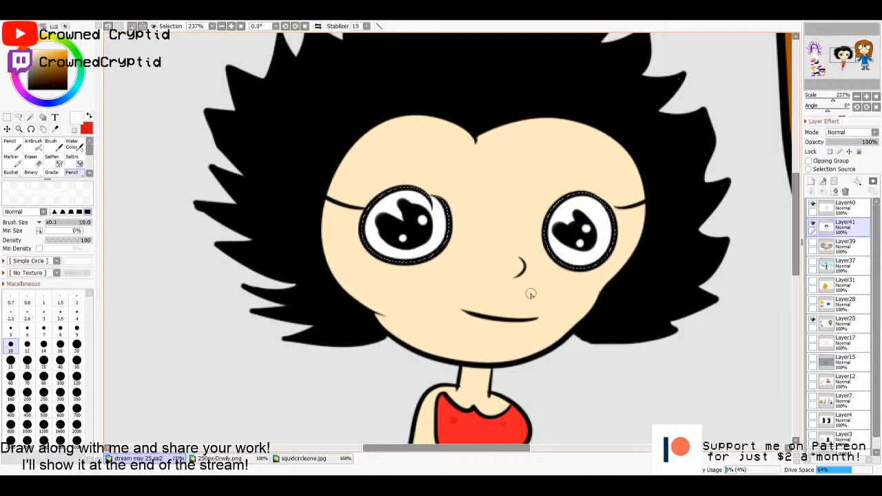
pyautogui.press('m')
pyautogui.hotkey('ctrl', 'd')
# - Add a layer above Layer41 and paint lips over the mouth line in the dress's red at size 10, with a white highlight
pyautogui.moveTo(618, 388); pyautogui.dragTo(572, 352)
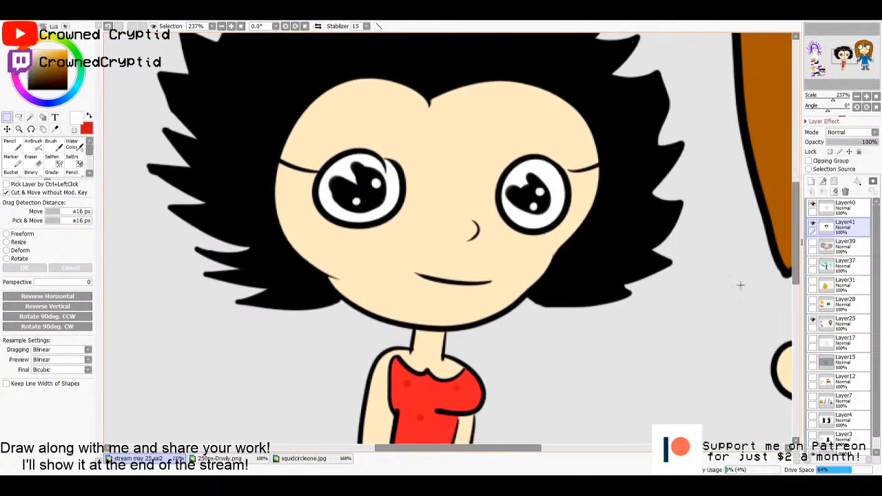
pyautogui.click(812, 182)
pyautogui.click(88, 115)
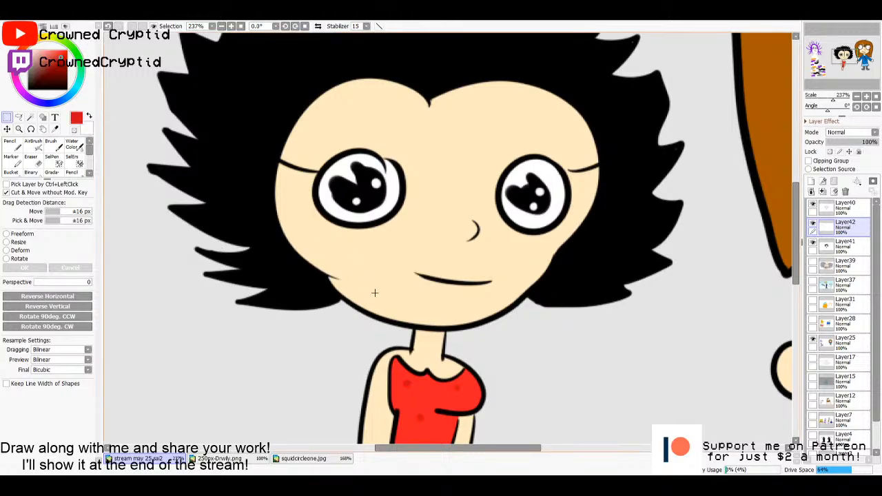
pyautogui.press('i')
pyautogui.click(426, 387)
pyautogui.press('n')
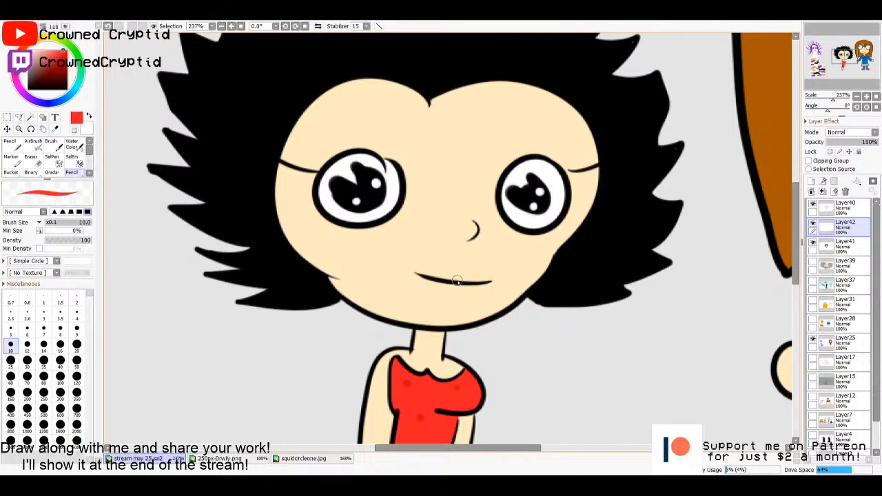
pyautogui.moveTo(453, 281)
pyautogui.mouseDown()
pyautogui.moveTo(468, 264)
pyautogui.moveTo(491, 277)
pyautogui.moveTo(483, 290)
pyautogui.moveTo(456, 288)
pyautogui.moveTo(475, 273)
pyautogui.moveTo(475, 293)
pyautogui.moveTo(482, 274)
pyautogui.mouseUp()
pyautogui.press('x')
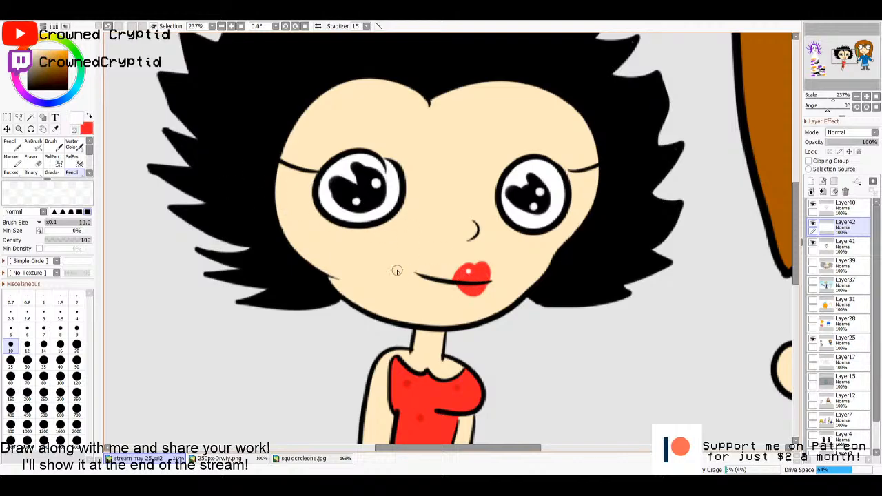
# - Add another layer directly above Layer41, try pale pink airbrush blush at size 80 on both cheeks, and undo the strokes
pyautogui.click(837, 247)
pyautogui.click(812, 181)
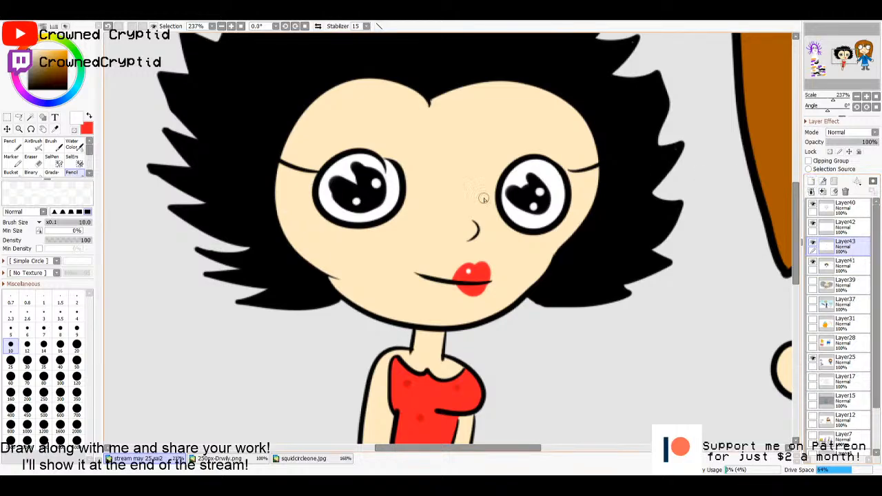
pyautogui.press('x')
pyautogui.click(33, 141)
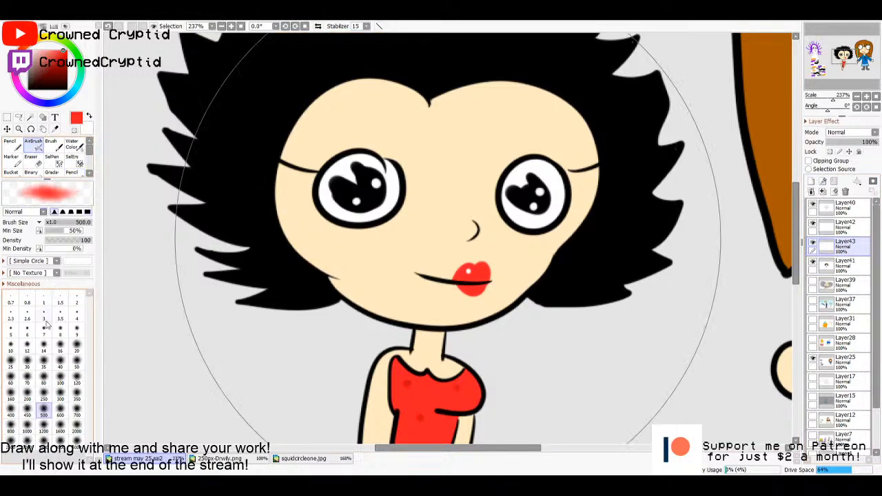
pyautogui.click(44, 382)
pyautogui.moveTo(350, 240)
pyautogui.mouseDown()
pyautogui.moveTo(363, 252)
pyautogui.moveTo(397, 256)
pyautogui.moveTo(400, 248)
pyautogui.mouseUp()
pyautogui.moveTo(512, 252); pyautogui.dragTo(506, 260)
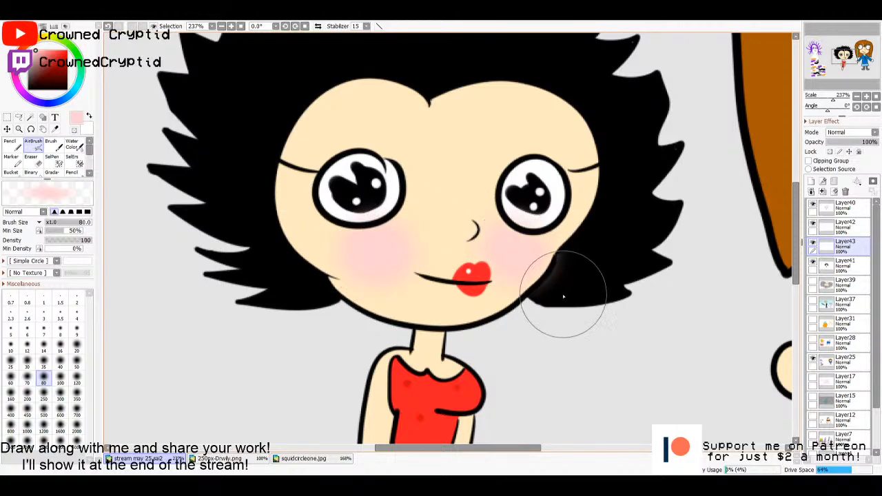
pyautogui.hotkey('ctrl', 'z')
pyautogui.hotkey('ctrl', 'z')
pyautogui.hotkey('ctrl', 'z')
# - Select the girl's face inside the outline on Layer40 with the magic wand, undoing and repeating the selection once
pyautogui.click(842, 212)
pyautogui.press('w')
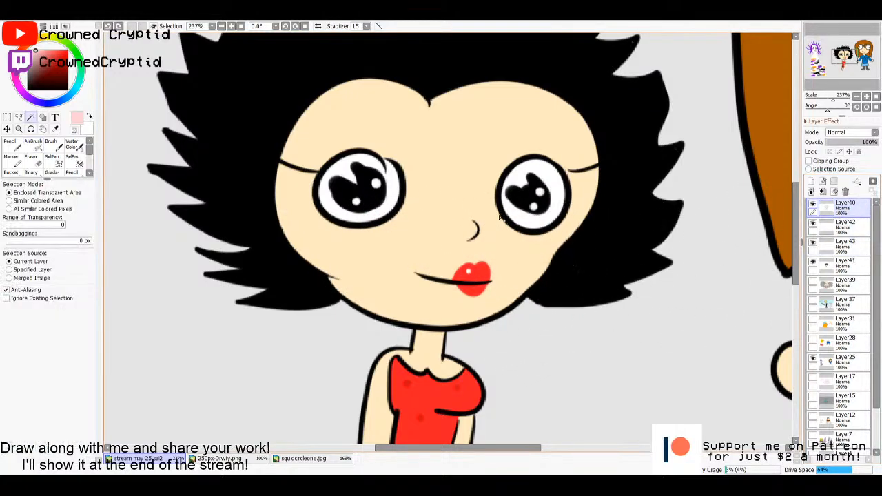
pyautogui.click(506, 258)
pyautogui.hotkey('ctrl', 'z')
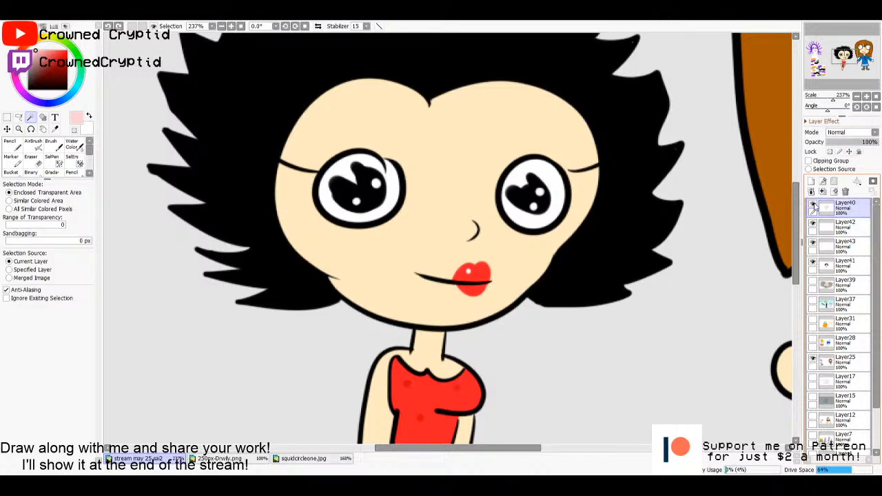
pyautogui.click(812, 205)
pyautogui.click(813, 205)
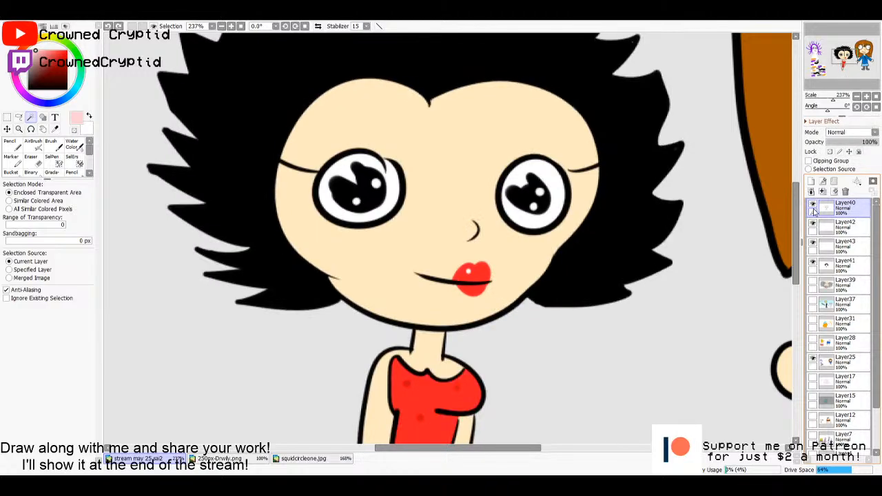
pyautogui.click(509, 259)
# - Airbrush pale pink blush at size 80 on both cheeks within the face selection on Layer43, and clear the selection
pyautogui.click(841, 233)
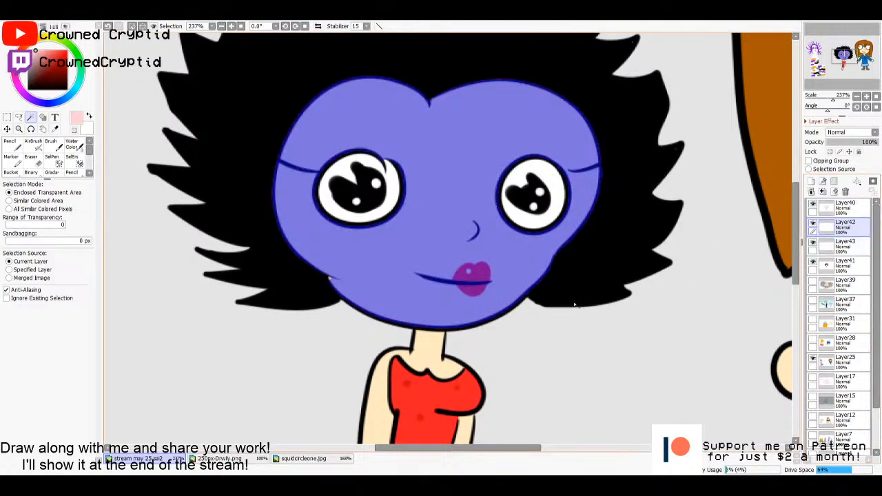
pyautogui.press('n')
pyautogui.click(832, 253)
pyautogui.click(32, 148)
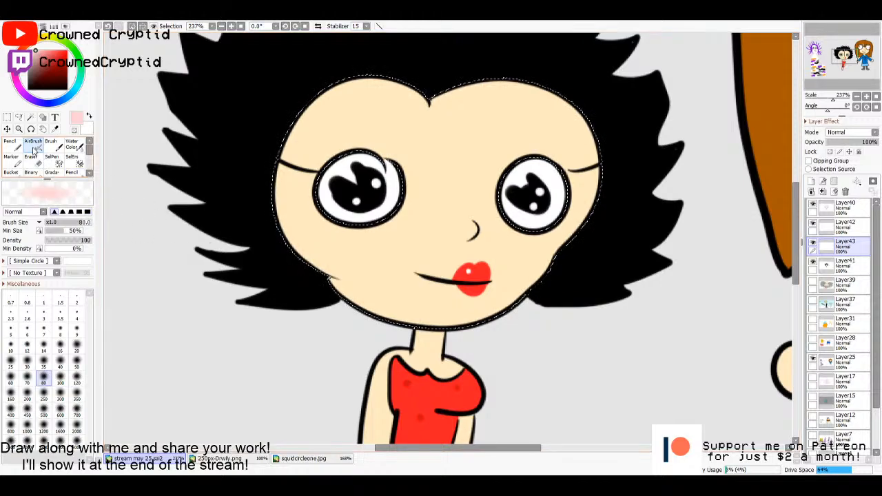
pyautogui.moveTo(388, 274)
pyautogui.mouseDown()
pyautogui.moveTo(369, 250)
pyautogui.moveTo(354, 256)
pyautogui.mouseUp()
pyautogui.moveTo(513, 265)
pyautogui.mouseDown()
pyautogui.moveTo(502, 276)
pyautogui.moveTo(558, 280)
pyautogui.mouseUp()
pyautogui.hotkey('ctrl', 'd')
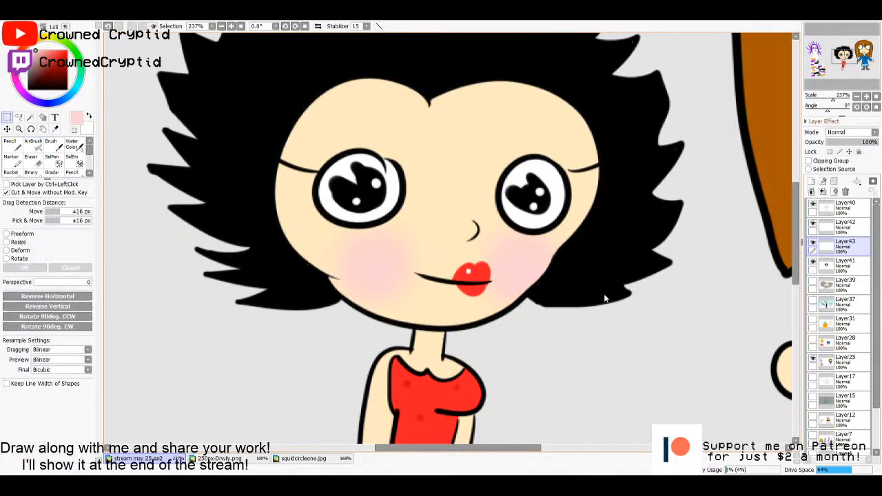
# - Draw black eyelashes at the outer side of both eyes on Layer40 with the pencil at size 7
pyautogui.click(845, 205)
pyautogui.click(72, 172)
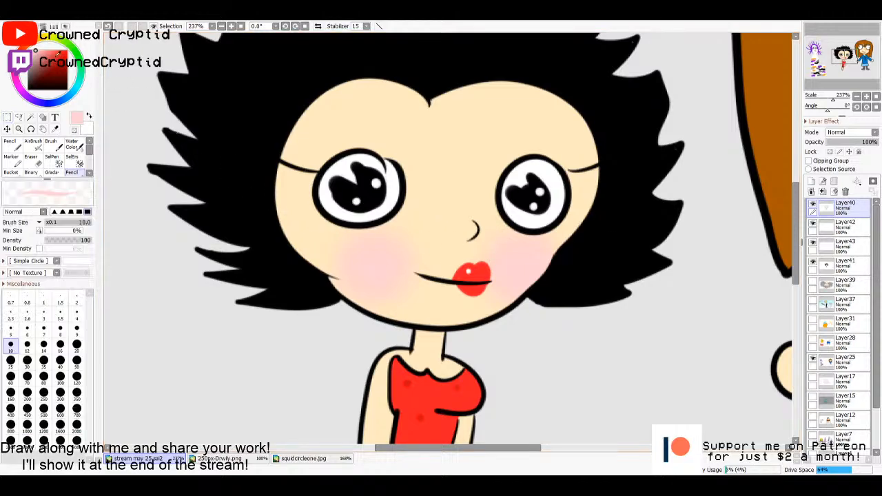
pyautogui.click(43, 329)
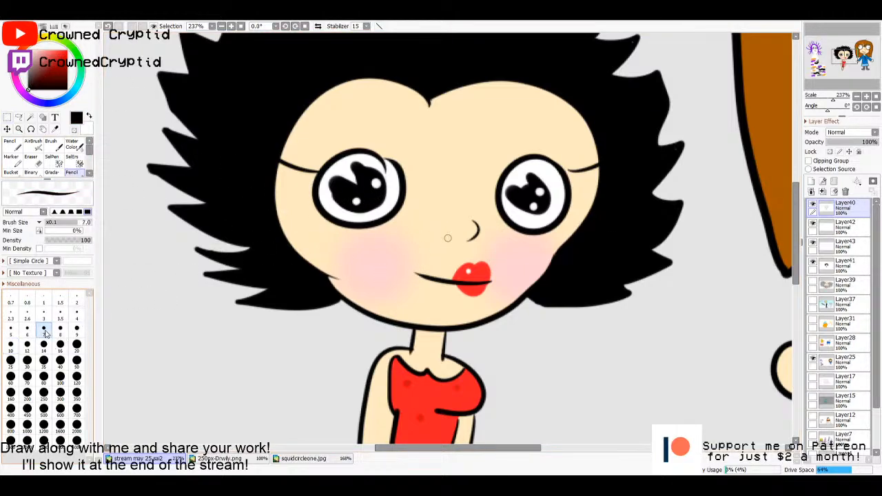
pyautogui.moveTo(330, 163)
pyautogui.mouseDown()
pyautogui.moveTo(323, 128)
pyautogui.moveTo(311, 140)
pyautogui.mouseUp()
pyautogui.moveTo(316, 183)
pyautogui.mouseDown()
pyautogui.moveTo(292, 186)
pyautogui.moveTo(292, 205)
pyautogui.mouseUp()
pyautogui.moveTo(559, 164); pyautogui.dragTo(576, 147)
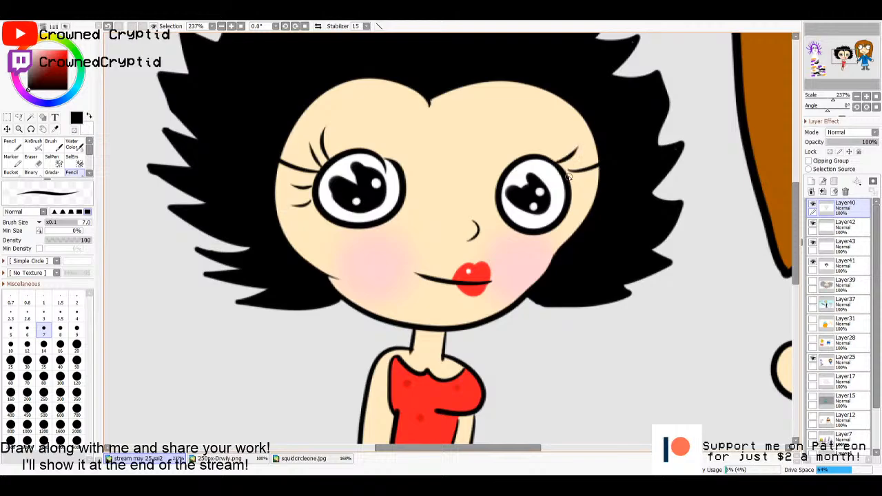
pyautogui.moveTo(569, 181)
pyautogui.mouseDown()
pyautogui.moveTo(587, 176)
pyautogui.moveTo(586, 192)
pyautogui.mouseUp()
# - Hide the other characters on Layer25 and merge the girl's layers down into Layer41
pyautogui.hotkey('ctrl', '0')
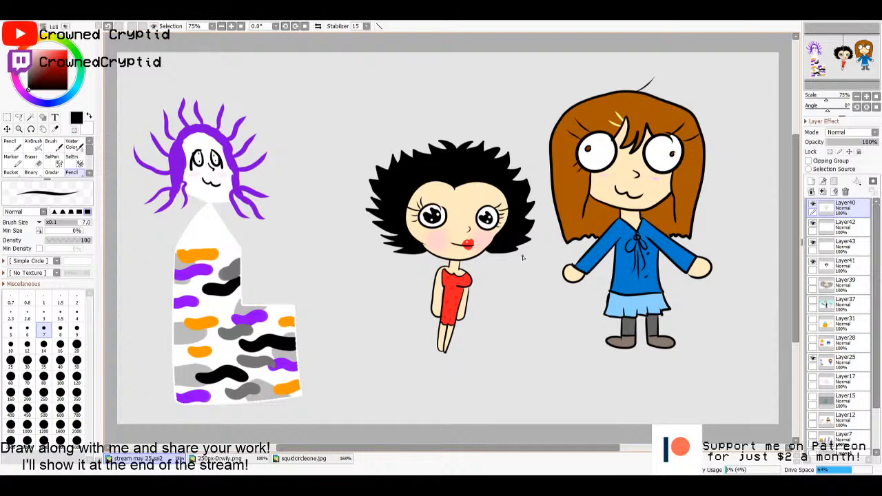
pyautogui.click(813, 358)
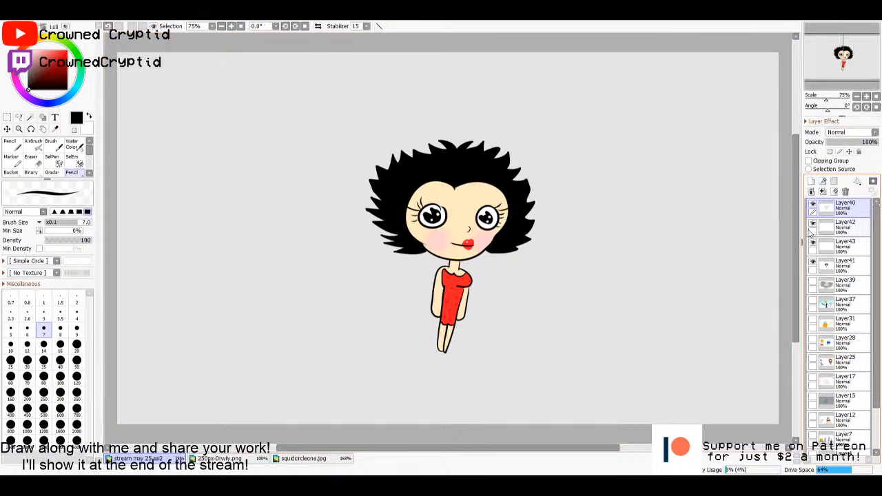
pyautogui.click(822, 192)
pyautogui.click(822, 192)
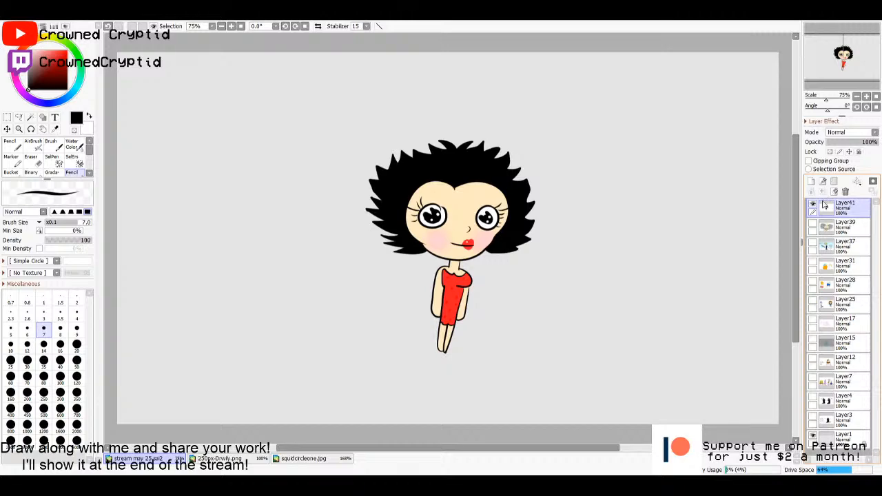
pyautogui.click(822, 193)
pyautogui.click(813, 206)
# - Add a new layer above Layer41 and move the girl on Layer41 toward the left side of the canvas
pyautogui.click(811, 180)
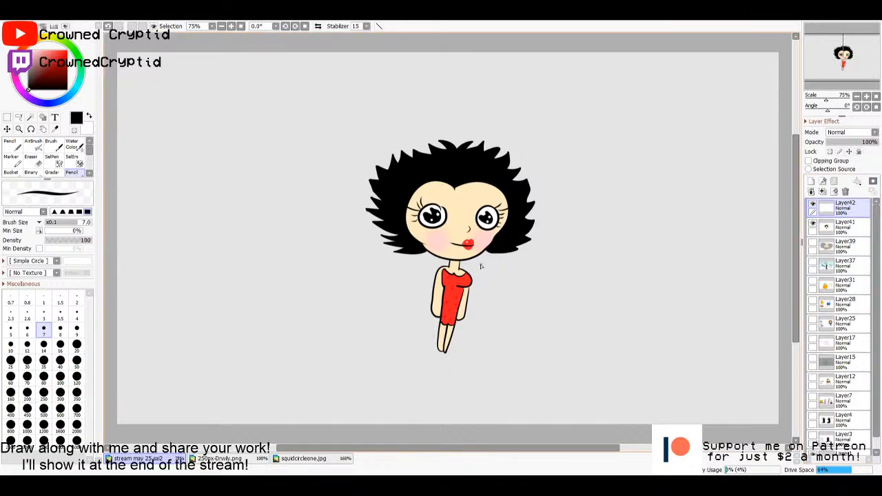
pyautogui.click(851, 229)
pyautogui.moveTo(529, 256); pyautogui.dragTo(311, 266)
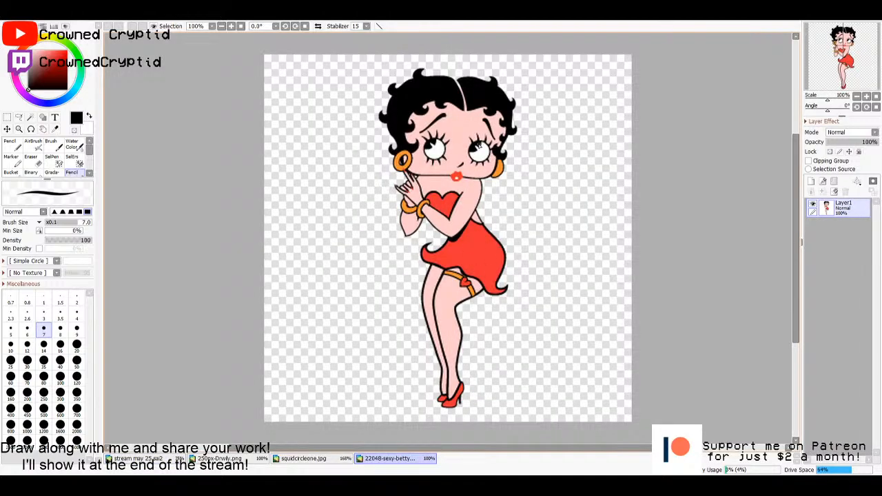
# - Copy the entire Betty Boop reference image and paste it into the "stream may 25" drawing, directly beside the drawn girl
pyautogui.hotkey('ctrl', 'a')
pyautogui.hotkey('ctrl', 'c')
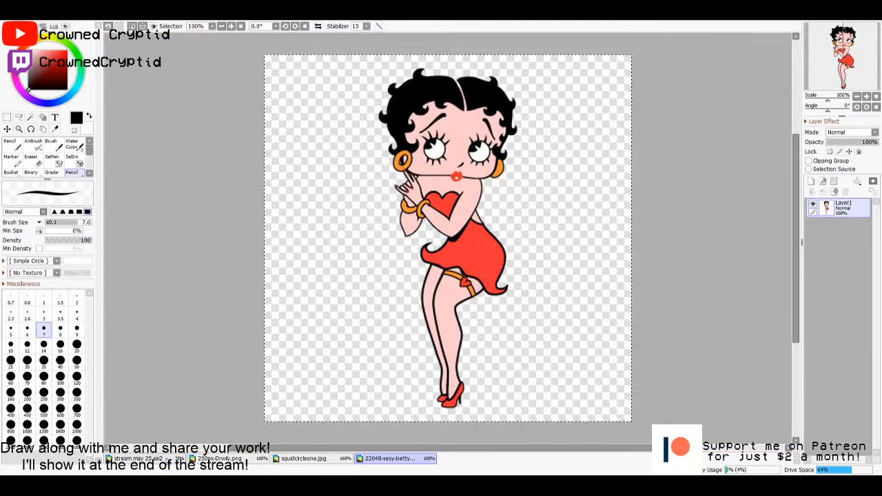
pyautogui.click(146, 459)
pyautogui.hotkey('ctrl', 'v')
pyautogui.moveTo(273, 181); pyautogui.dragTo(394, 260)
pyautogui.press('m')
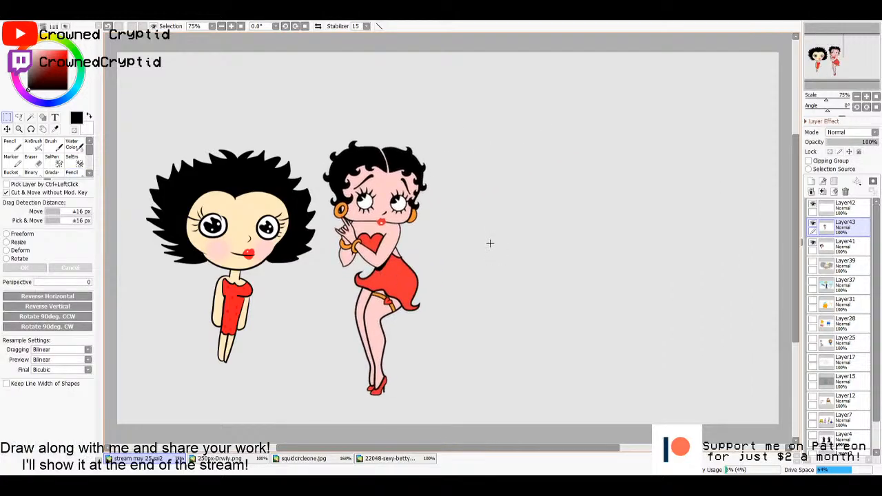
# - On Layer42, draw two large round eyes, a double-arched hairline between them and a jagged hair lock for a new character beside the reference
pyautogui.click(857, 212)
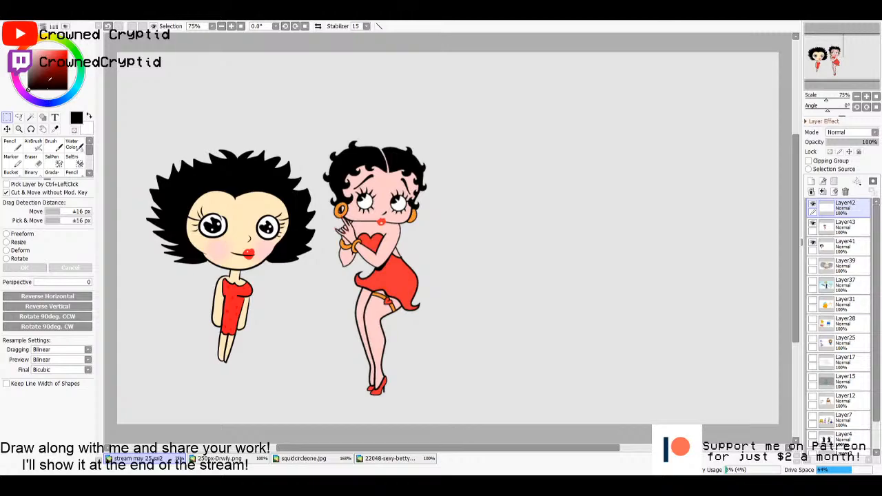
pyautogui.press('n')
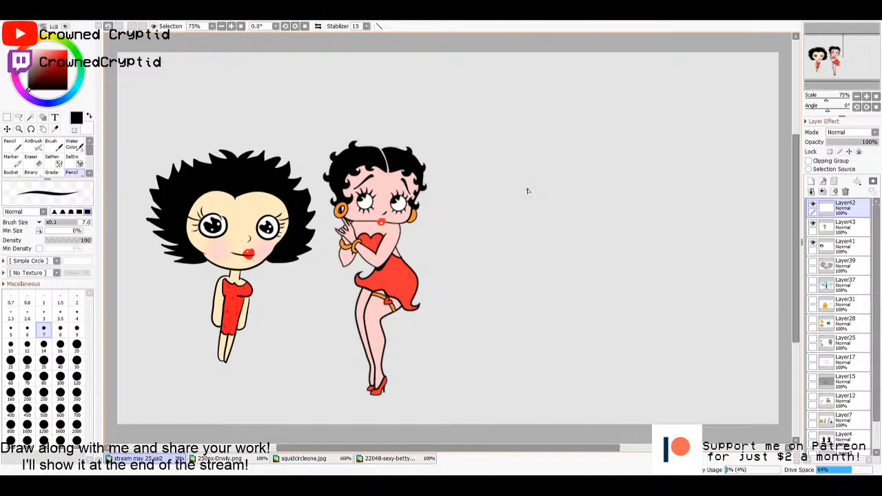
pyautogui.moveTo(569, 201)
pyautogui.mouseDown()
pyautogui.moveTo(524, 233)
pyautogui.moveTo(573, 205)
pyautogui.mouseUp()
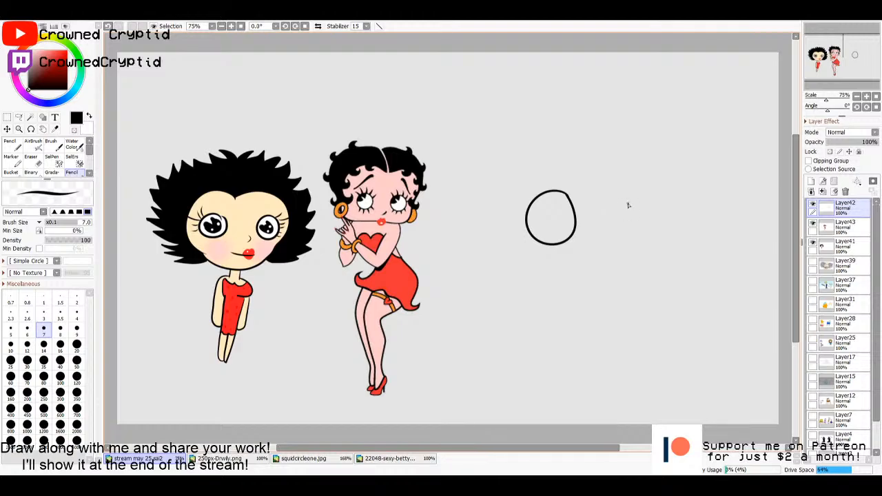
pyautogui.moveTo(628, 205)
pyautogui.mouseDown()
pyautogui.moveTo(598, 242)
pyautogui.moveTo(645, 222)
pyautogui.moveTo(622, 198)
pyautogui.mouseUp()
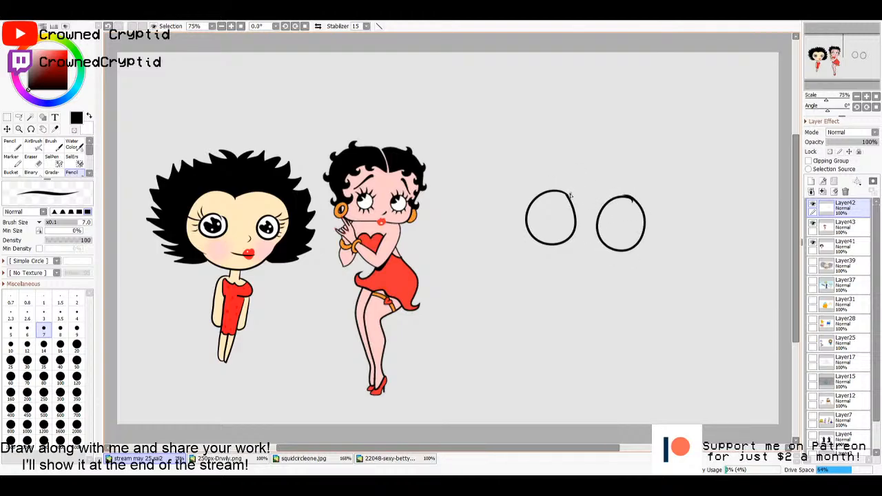
pyautogui.moveTo(570, 195)
pyautogui.mouseDown()
pyautogui.moveTo(587, 204)
pyautogui.moveTo(589, 160)
pyautogui.mouseUp()
pyautogui.hotkey('ctrl', 'z')
pyautogui.moveTo(572, 198); pyautogui.dragTo(613, 199)
pyautogui.moveTo(531, 239)
pyautogui.mouseDown()
pyautogui.moveTo(549, 257)
pyautogui.moveTo(535, 262)
pyautogui.moveTo(540, 269)
pyautogui.moveTo(554, 268)
pyautogui.moveTo(531, 275)
pyautogui.mouseUp()
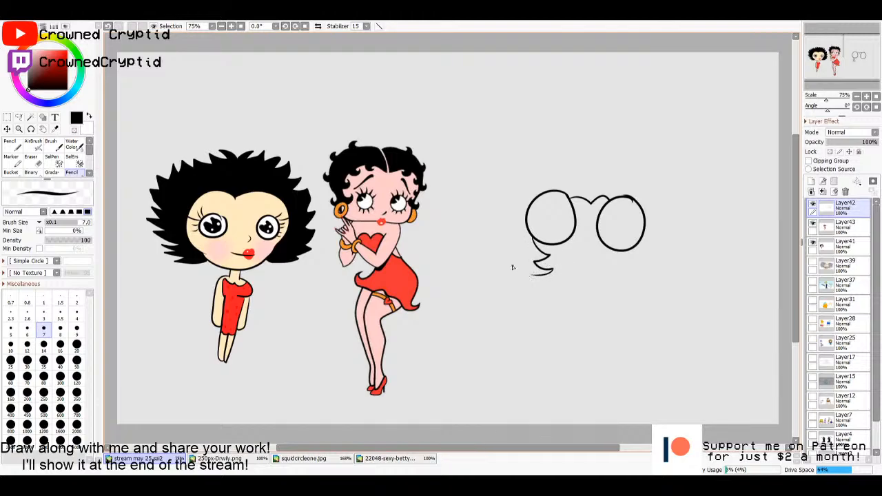
# - Draw a thin yellow hoop earring on each side of the first girl's face on Layer42
pyautogui.keyDown('alt'); pyautogui.click(275, 249); pyautogui.keyUp('alt')
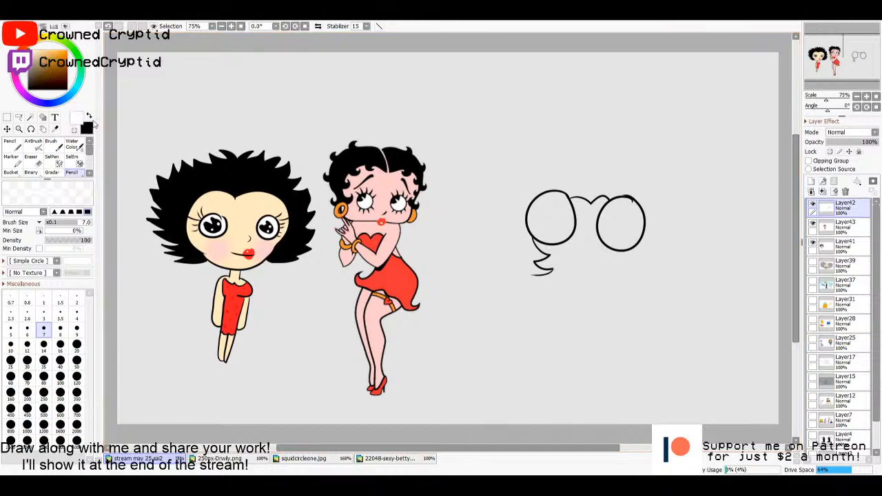
pyautogui.moveTo(204, 253)
pyautogui.mouseDown()
pyautogui.moveTo(182, 273)
pyautogui.moveTo(203, 255)
pyautogui.mouseUp()
pyautogui.moveTo(265, 254); pyautogui.dragTo(270, 270)
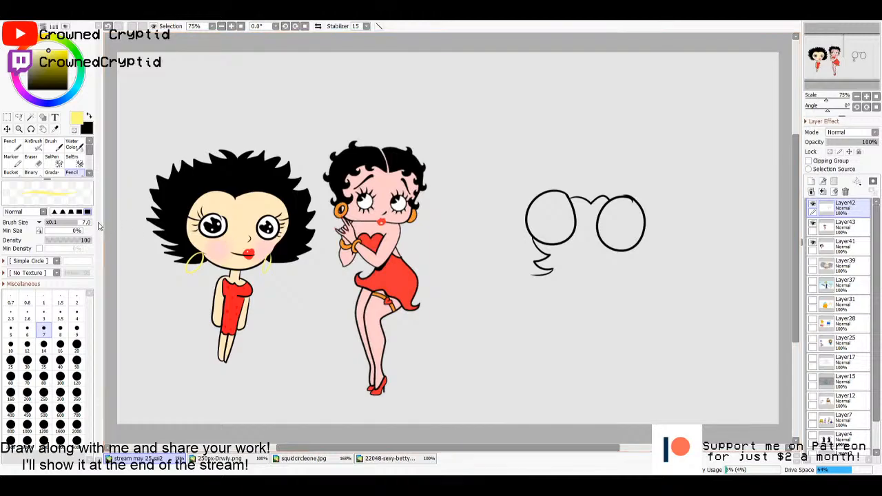
# - Draw the new character's rounded jaw and an outer hair outline with flicked, pointed tips in black on Layer42
pyautogui.press('x')
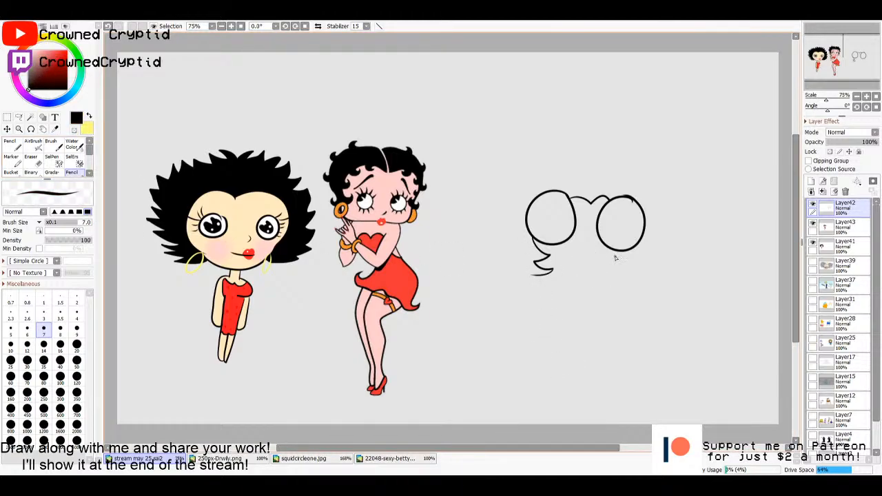
pyautogui.moveTo(622, 253)
pyautogui.mouseDown()
pyautogui.moveTo(609, 289)
pyautogui.moveTo(580, 293)
pyautogui.moveTo(549, 275)
pyautogui.mouseUp()
pyautogui.moveTo(525, 269)
pyautogui.mouseDown()
pyautogui.moveTo(503, 274)
pyautogui.moveTo(524, 270)
pyautogui.moveTo(510, 202)
pyautogui.moveTo(496, 188)
pyautogui.moveTo(519, 191)
pyautogui.moveTo(528, 167)
pyautogui.moveTo(522, 146)
pyautogui.moveTo(542, 161)
pyautogui.moveTo(566, 160)
pyautogui.moveTo(608, 158)
pyautogui.moveTo(608, 142)
pyautogui.moveTo(618, 160)
pyautogui.moveTo(642, 169)
pyautogui.moveTo(648, 213)
pyautogui.mouseUp()
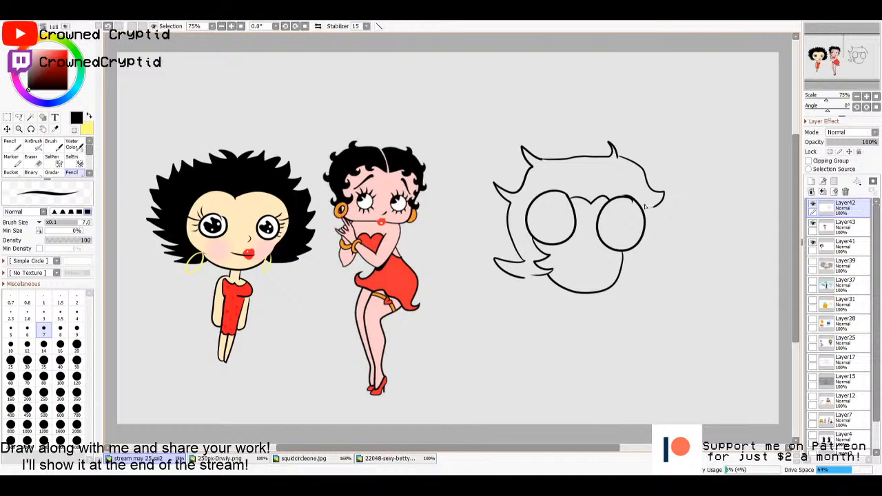
pyautogui.hotkey('ctrl', 'z')
pyautogui.moveTo(619, 157)
pyautogui.mouseDown()
pyautogui.moveTo(659, 184)
pyautogui.moveTo(668, 250)
pyautogui.moveTo(647, 253)
pyautogui.moveTo(652, 295)
pyautogui.moveTo(624, 297)
pyautogui.moveTo(613, 288)
pyautogui.moveTo(617, 277)
pyautogui.mouseUp()
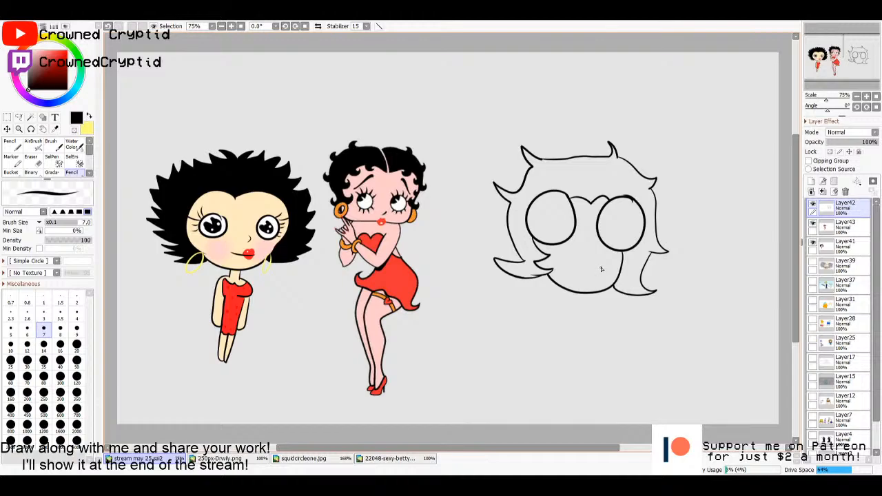
# - Draw a small smile, black-filled pupils with small highlights and two short neck lines for the new character on Layer42
pyautogui.moveTo(601, 268); pyautogui.dragTo(593, 276)
pyautogui.moveTo(549, 216); pyautogui.dragTo(552, 213)
pyautogui.moveTo(622, 217)
pyautogui.mouseDown()
pyautogui.moveTo(617, 212)
pyautogui.moveTo(622, 218)
pyautogui.mouseUp()
pyautogui.press('g')
pyautogui.click(551, 212)
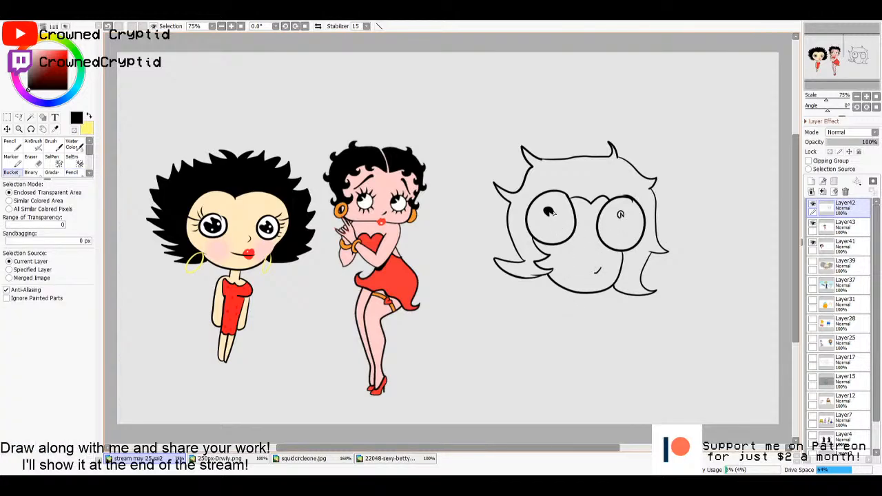
pyautogui.click(620, 215)
pyautogui.press('n')
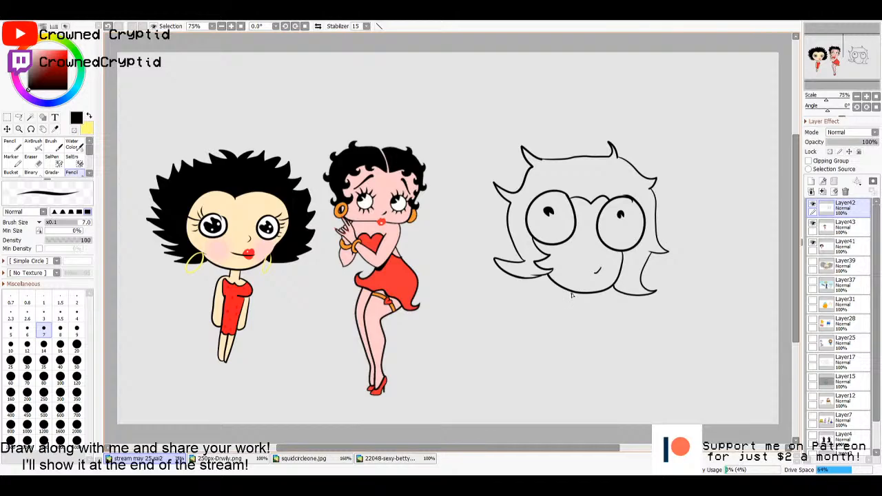
pyautogui.moveTo(571, 297)
pyautogui.mouseDown()
pyautogui.moveTo(571, 307)
pyautogui.moveTo(589, 310)
pyautogui.mouseUp()
pyautogui.moveTo(569, 304)
pyautogui.mouseDown()
pyautogui.moveTo(551, 320)
pyautogui.moveTo(543, 382)
pyautogui.mouseUp()
pyautogui.moveTo(589, 306)
pyautogui.mouseDown()
pyautogui.moveTo(604, 315)
pyautogui.moveTo(606, 389)
pyautogui.mouseUp()
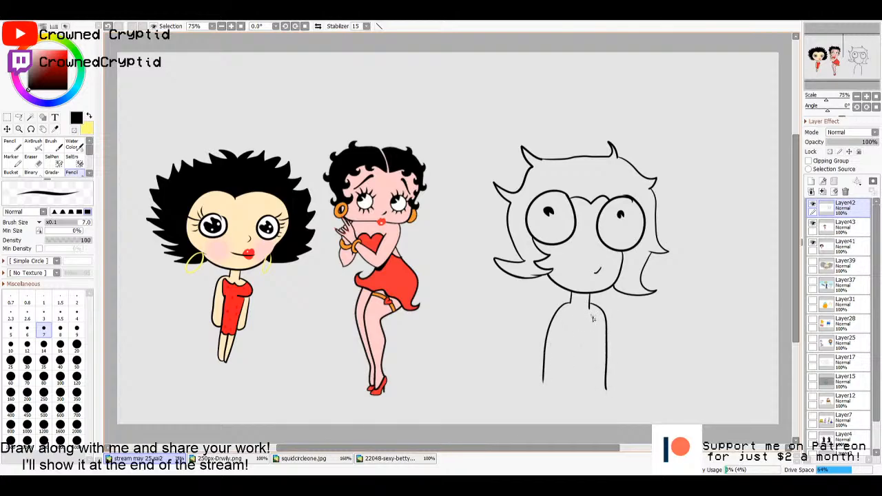
pyautogui.moveTo(592, 318); pyautogui.dragTo(587, 401)
pyautogui.moveTo(571, 316)
pyautogui.mouseDown()
pyautogui.moveTo(569, 393)
pyautogui.moveTo(556, 403)
pyautogui.moveTo(561, 413)
pyautogui.moveTo(584, 409)
pyautogui.mouseUp()
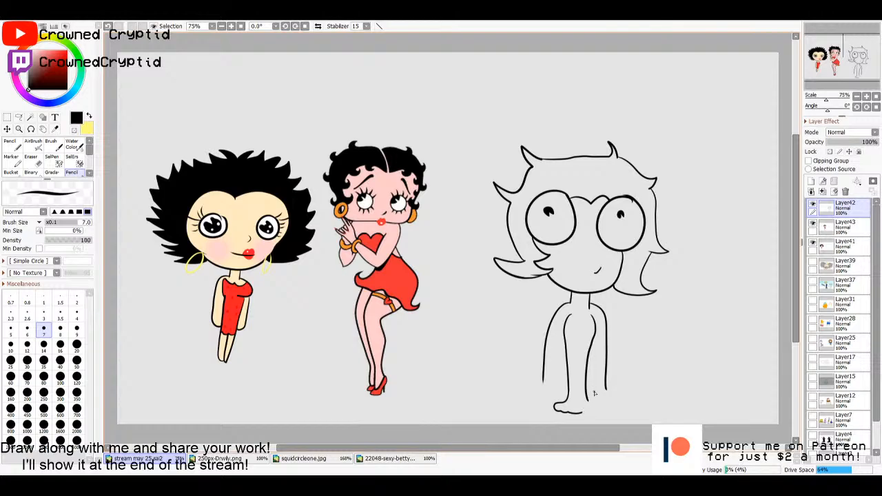
pyautogui.hotkey('ctrl', 'z')
pyautogui.hotkey('ctrl', 'z')
pyautogui.hotkey('ctrl', 'z')
pyautogui.hotkey('ctrl', 'z')
pyautogui.hotkey('ctrl', 'z')
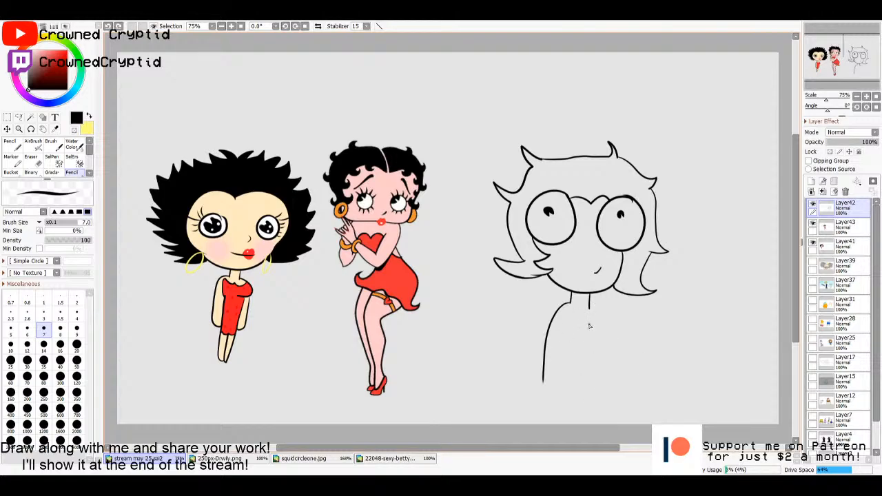
# - Draw the outline of a fitted dress with a flared, wavy hem below the neck, and erase the leftover shoulder line
pyautogui.moveTo(569, 319)
pyautogui.mouseDown()
pyautogui.moveTo(558, 325)
pyautogui.moveTo(566, 390)
pyautogui.mouseUp()
pyautogui.moveTo(589, 321)
pyautogui.mouseDown()
pyautogui.moveTo(599, 396)
pyautogui.moveTo(563, 401)
pyautogui.moveTo(547, 388)
pyautogui.moveTo(566, 379)
pyautogui.moveTo(550, 389)
pyautogui.mouseUp()
pyautogui.press('e')
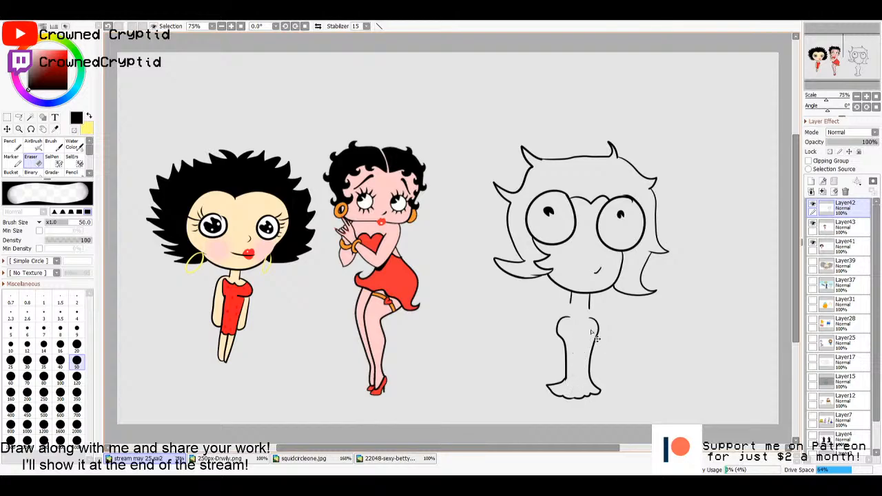
# - Draw the shoulders and hanging arms beside the dress and two legs extending below its hem on Layer42
pyautogui.press('n')
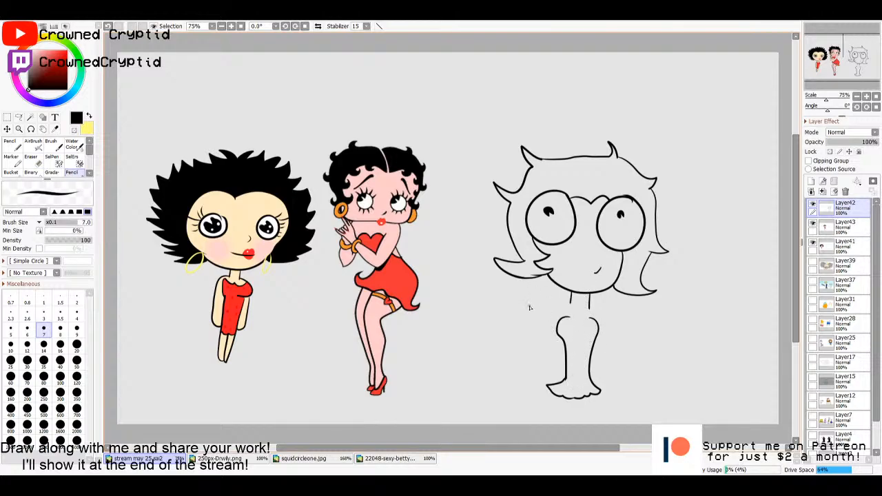
pyautogui.moveTo(570, 303)
pyautogui.mouseDown()
pyautogui.moveTo(553, 319)
pyautogui.moveTo(546, 359)
pyautogui.mouseUp()
pyautogui.moveTo(590, 309); pyautogui.dragTo(601, 369)
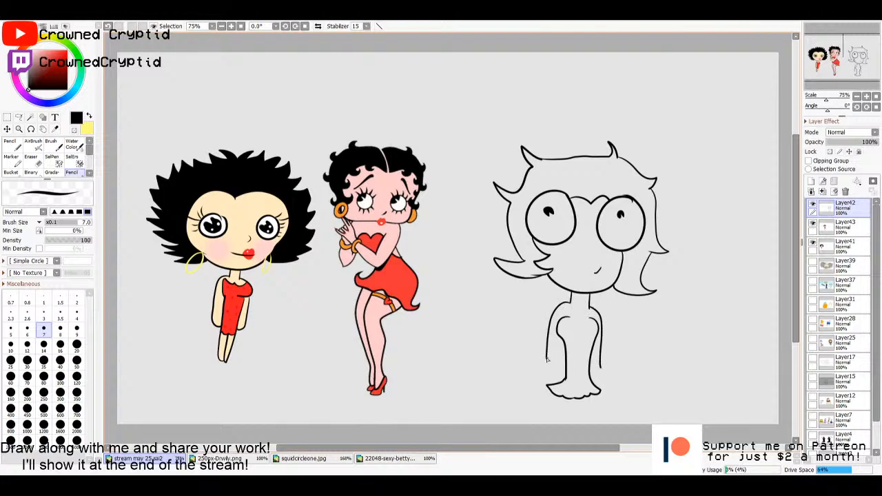
pyautogui.moveTo(547, 358)
pyautogui.mouseDown()
pyautogui.moveTo(543, 366)
pyautogui.moveTo(554, 372)
pyautogui.moveTo(563, 343)
pyautogui.mouseUp()
pyautogui.moveTo(602, 366)
pyautogui.mouseDown()
pyautogui.moveTo(605, 379)
pyautogui.moveTo(591, 365)
pyautogui.mouseUp()
pyautogui.moveTo(574, 399)
pyautogui.mouseDown()
pyautogui.moveTo(587, 422)
pyautogui.moveTo(571, 422)
pyautogui.moveTo(600, 425)
pyautogui.moveTo(594, 433)
pyautogui.mouseUp()
pyautogui.hotkey('ctrl', 'z')
pyautogui.hotkey('ctrl', 'z')
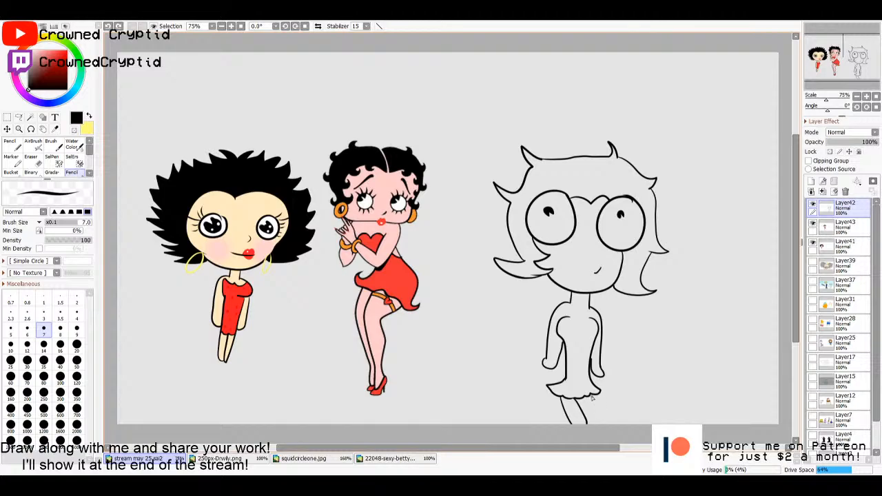
pyautogui.moveTo(591, 398); pyautogui.dragTo(599, 440)
# - Add a new layer beneath Layer42, fill the new character's hair area black on it, and clear the selection
pyautogui.click(843, 226)
pyautogui.click(811, 181)
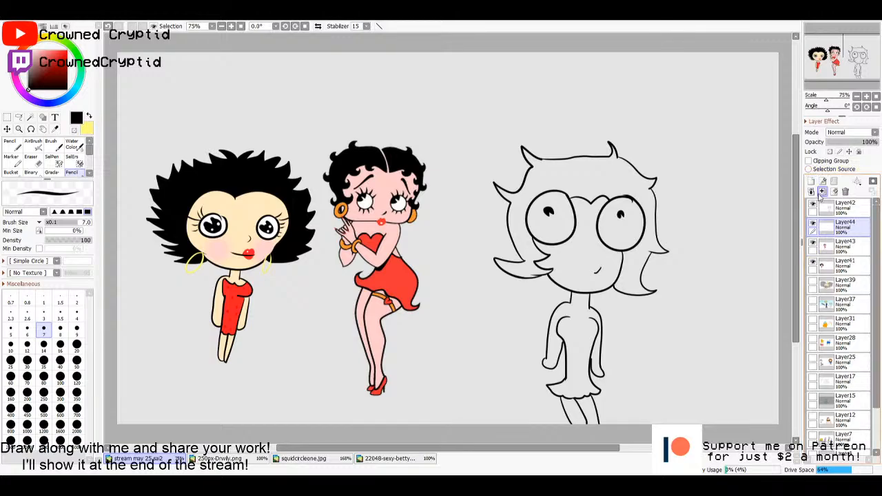
pyautogui.click(833, 209)
pyautogui.press('w')
pyautogui.click(599, 181)
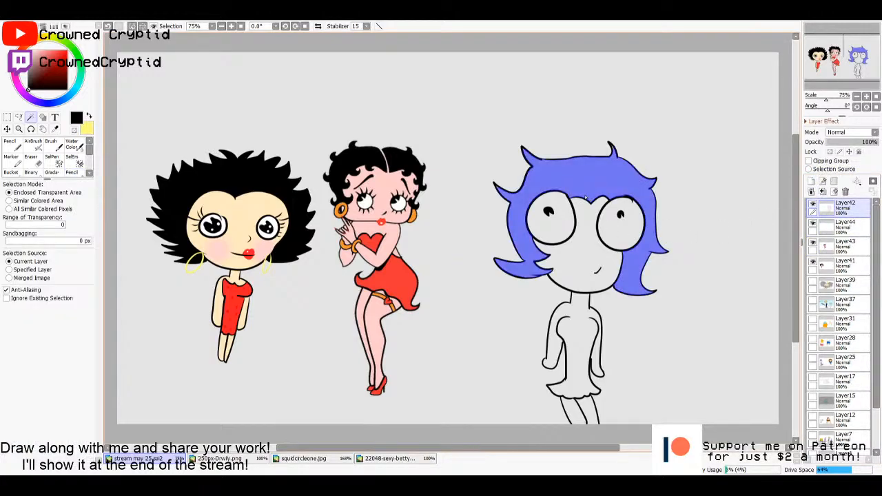
pyautogui.click(848, 234)
pyautogui.hotkey('ctrl', 'f')
pyautogui.hotkey('ctrl', 'd')
pyautogui.press('n')
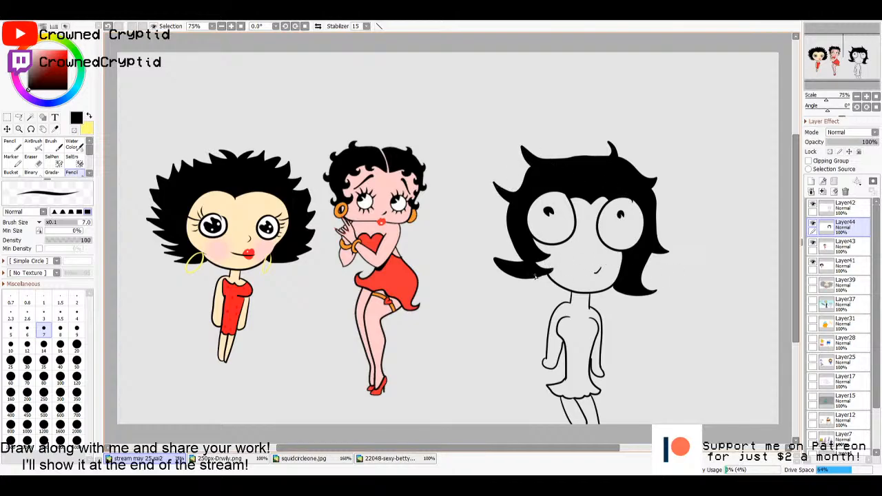
# - Draw dark grey highlight streaks within the hair selection on Layer44 with the pencil at size 35, and clear the selection
pyautogui.click(853, 206)
pyautogui.press('w')
pyautogui.click(610, 185)
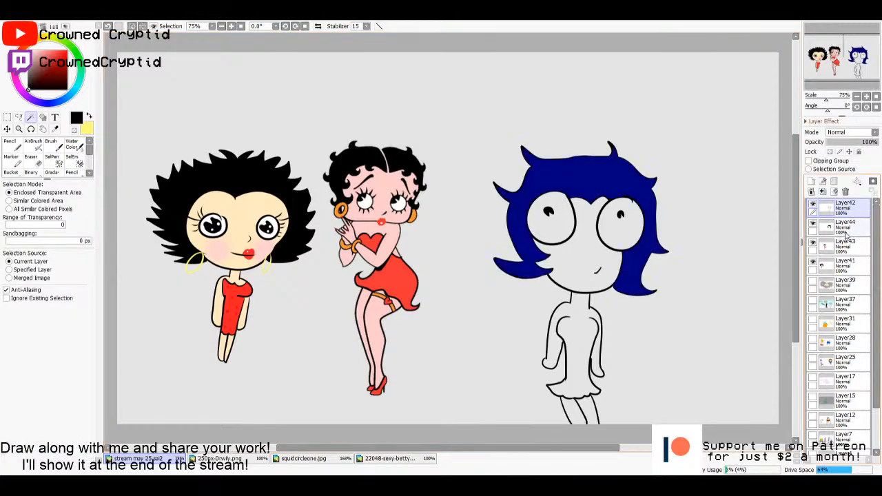
pyautogui.click(847, 230)
pyautogui.press('n')
pyautogui.click(27, 76)
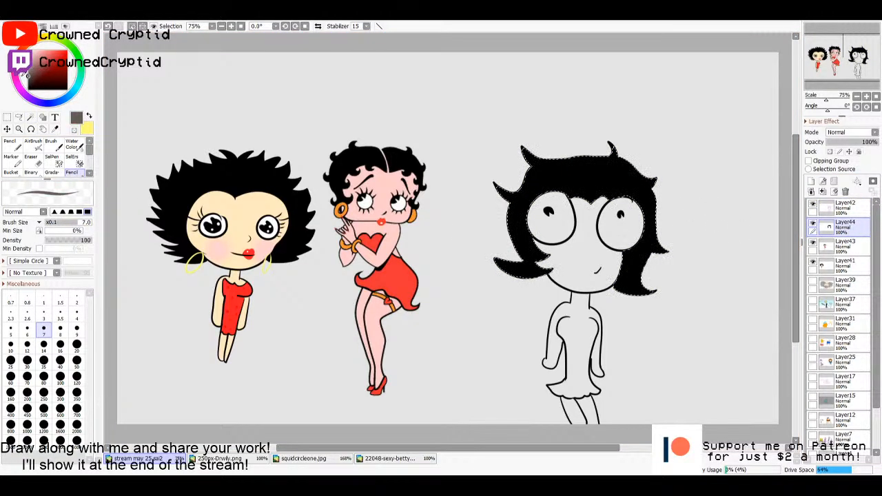
pyautogui.click(43, 360)
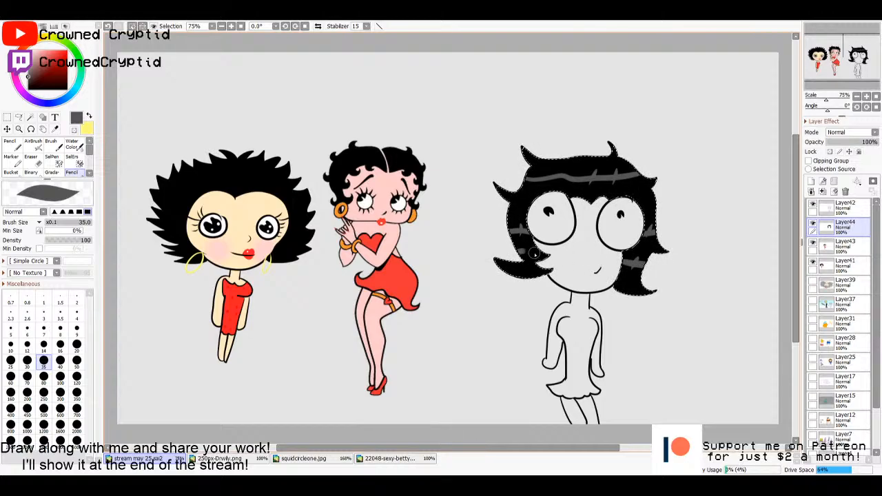
pyautogui.hotkey('ctrl', 'd')
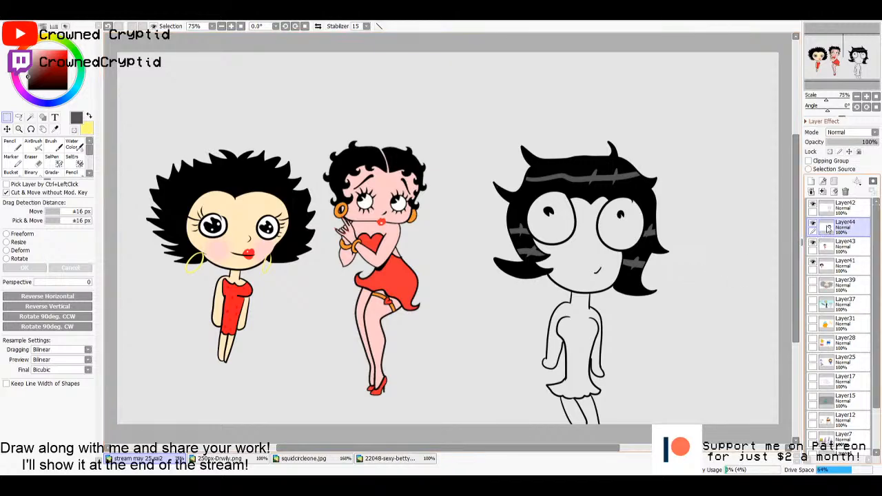
# - Fill the new character's face on Layer44 with the pink skin colour sampled from the reference, and clear the selection
pyautogui.click(837, 206)
pyautogui.press('w')
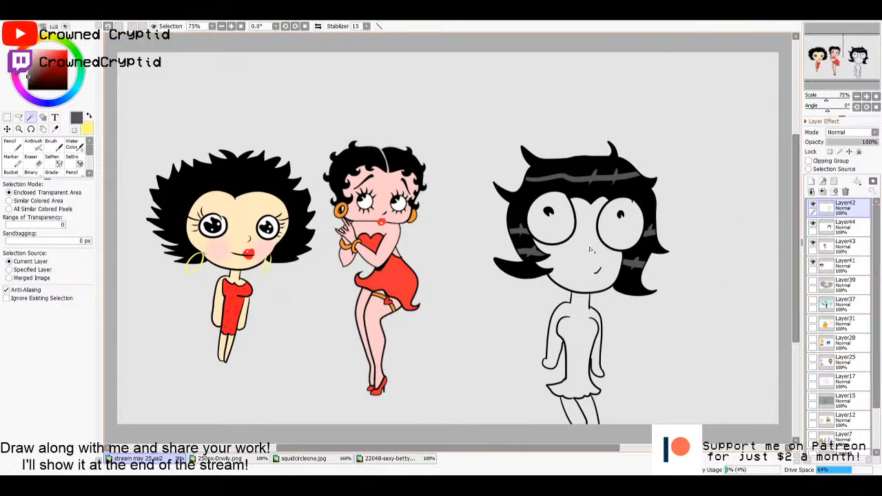
pyautogui.click(590, 250)
pyautogui.press('i')
pyautogui.click(383, 194)
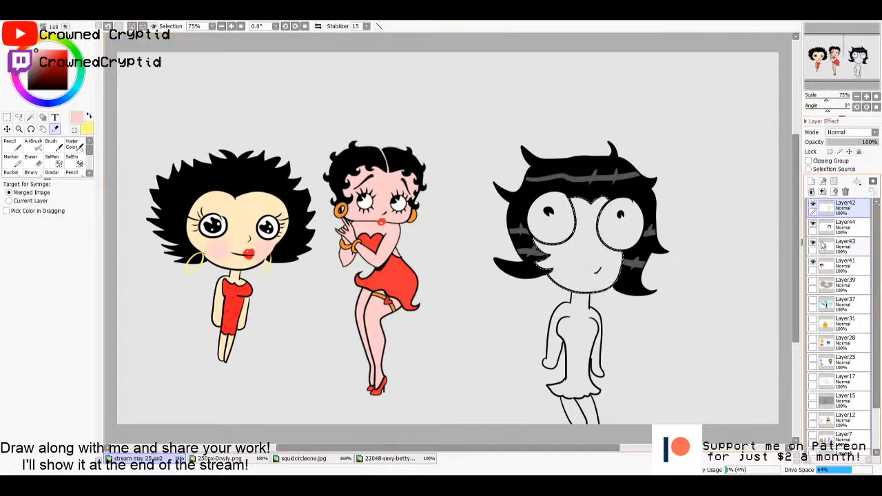
pyautogui.click(841, 227)
pyautogui.press('g')
pyautogui.click(575, 256)
pyautogui.hotkey('ctrl', 'd')
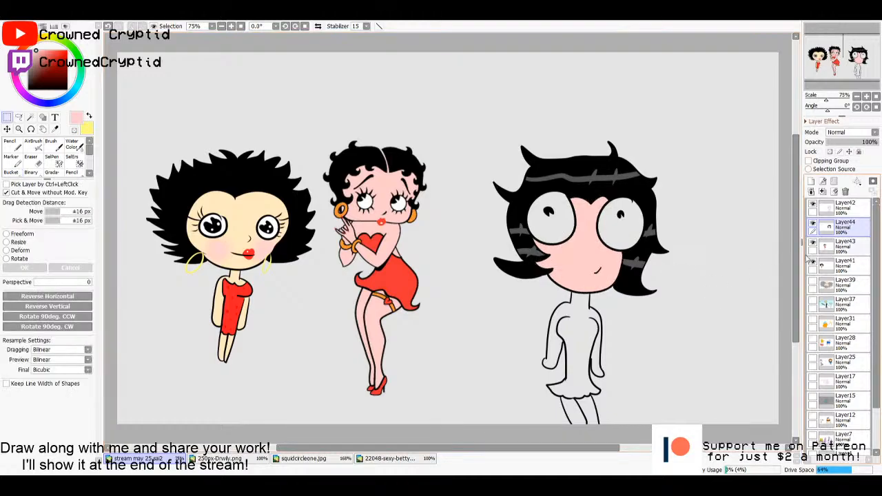
pyautogui.click(839, 208)
pyautogui.press('w')
pyautogui.click(578, 324)
pyautogui.hotkey('ctrl', 'z')
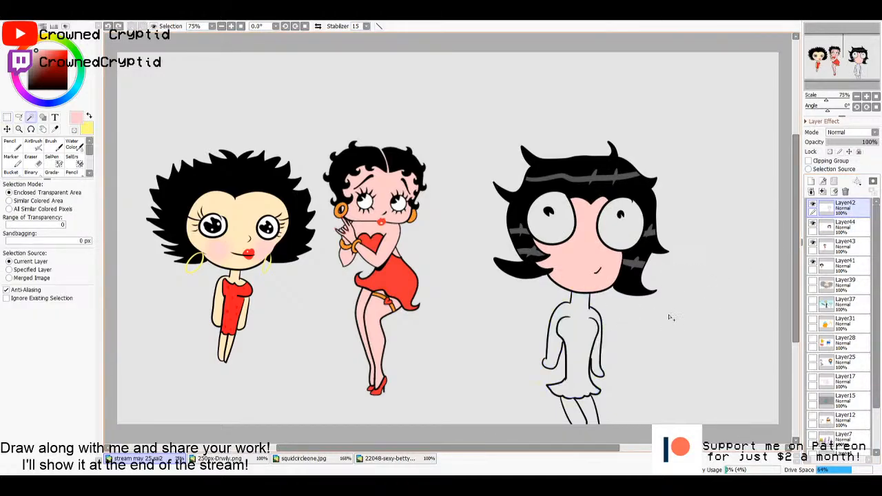
# - Draw a heart-shaped neckline across the top of the dress on Layer42 with the black pencil at size 7
pyautogui.press('m')
pyautogui.click(89, 130)
pyautogui.click(29, 89)
pyautogui.click(72, 172)
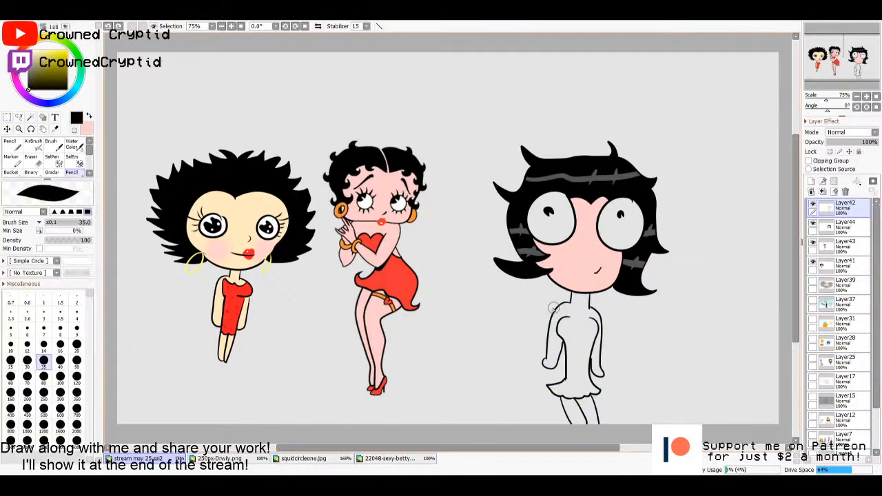
pyautogui.click(43, 332)
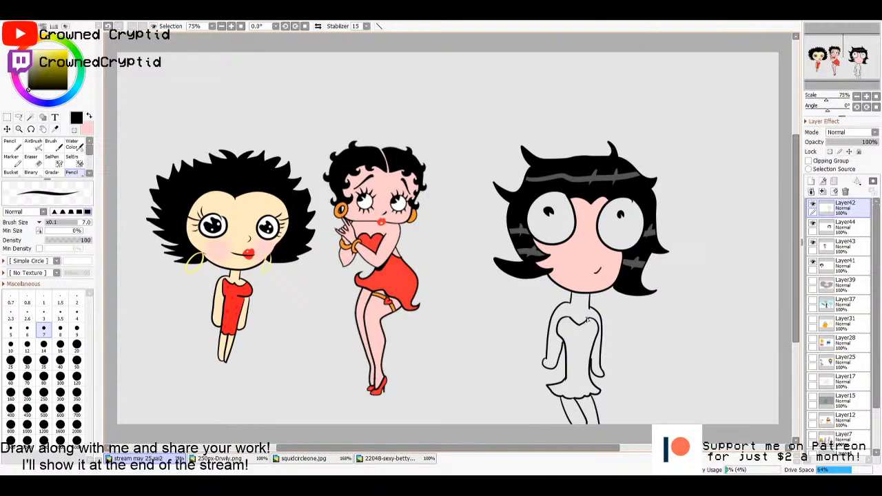
# - Fill the new character's neck, arms and legs with the pink skin colour on Layer44, using a Layer42 selection, and clear the selection
pyautogui.press('w')
pyautogui.click(580, 312)
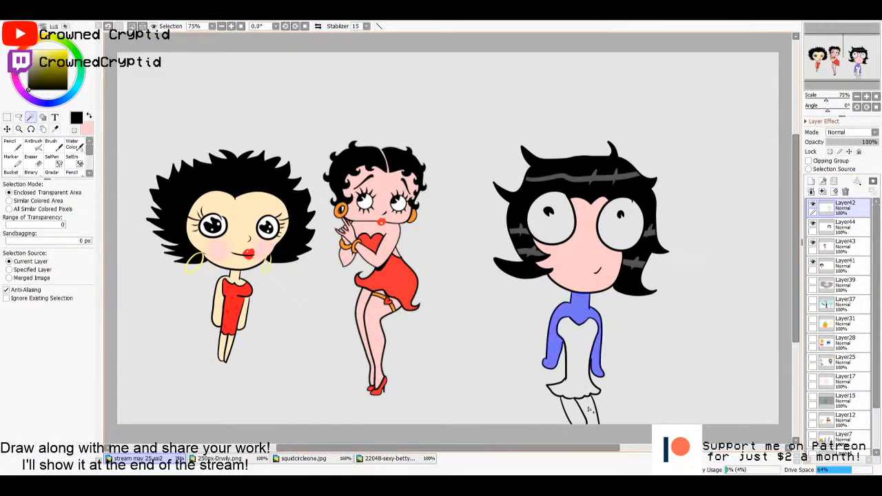
pyautogui.click(590, 409)
pyautogui.click(574, 411)
pyautogui.click(842, 229)
pyautogui.press('g')
pyautogui.press('x')
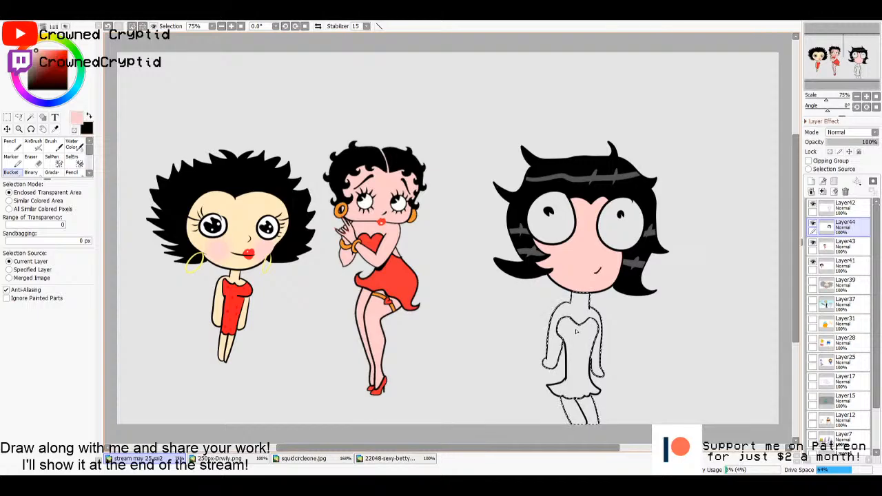
pyautogui.click(577, 331)
pyautogui.press('m')
pyautogui.click(663, 333)
# - Select the dress area on Layer42, fill it on Layer44 with the red sampled from the reference's dress, and clear the selection
pyautogui.click(843, 208)
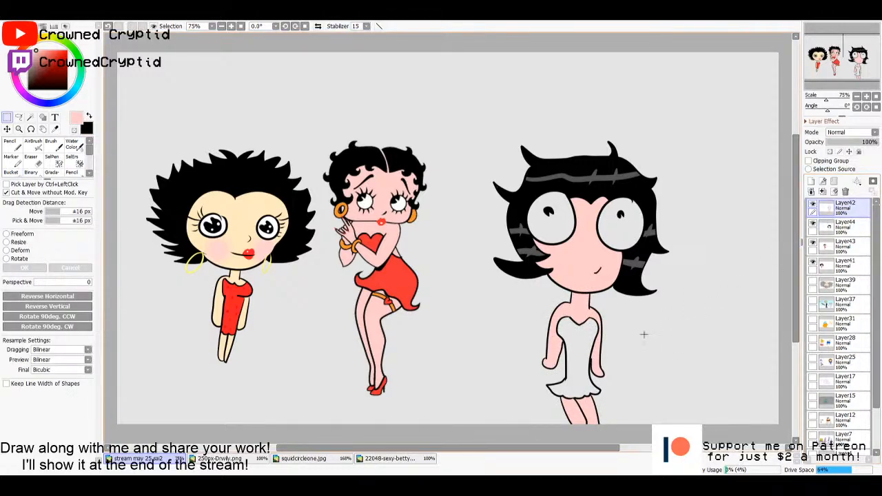
pyautogui.press('w')
pyautogui.click(583, 346)
pyautogui.click(842, 225)
pyautogui.press('g')
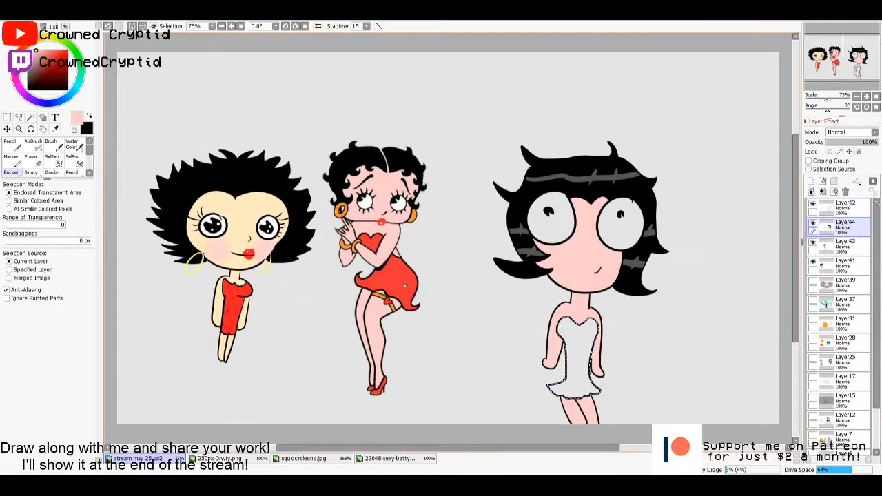
pyautogui.keyDown('alt'); pyautogui.click(404, 285); pyautogui.keyUp('alt')
pyautogui.click(575, 347)
pyautogui.press('m')
pyautogui.click(654, 336)
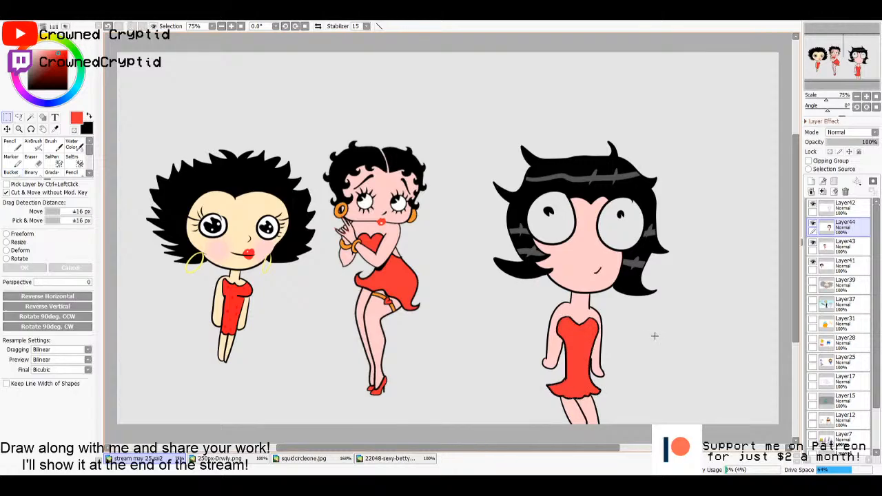
# - Add a layer above Layer42 and draw two bracelets and a garter with the size 20 pencil in the reference earring's orange
pyautogui.click(841, 208)
pyautogui.click(811, 181)
pyautogui.press('alt')
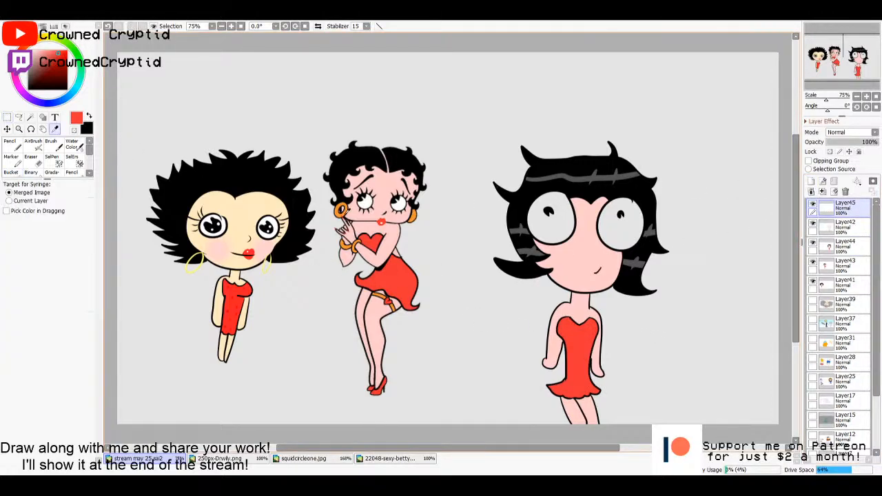
pyautogui.keyDown('alt'); pyautogui.click(340, 212); pyautogui.keyUp('alt')
pyautogui.press('n')
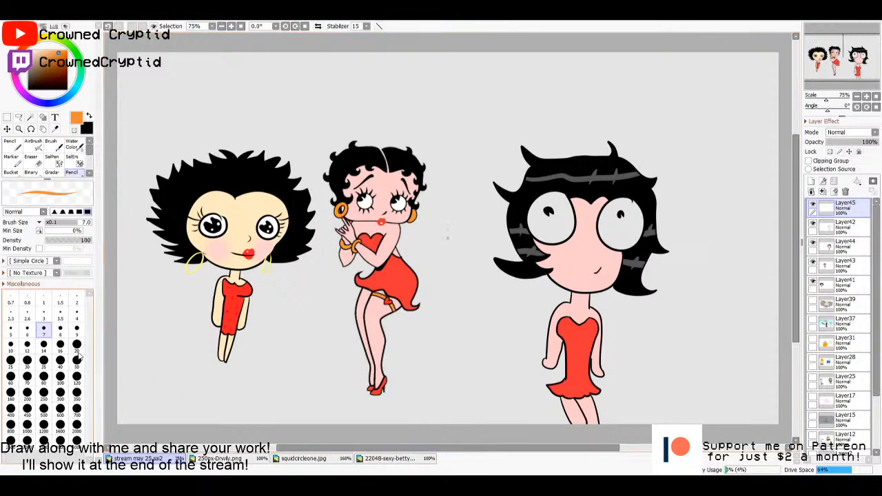
pyautogui.moveTo(545, 351); pyautogui.dragTo(559, 358)
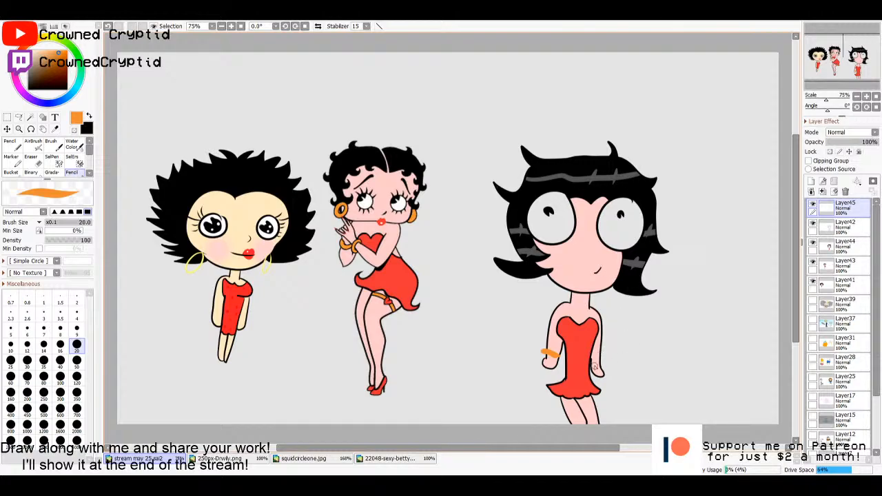
pyautogui.moveTo(591, 365)
pyautogui.mouseDown()
pyautogui.moveTo(602, 363)
pyautogui.moveTo(592, 369)
pyautogui.moveTo(596, 358)
pyautogui.moveTo(548, 353)
pyautogui.mouseUp()
pyautogui.moveTo(601, 362); pyautogui.dragTo(606, 360)
pyautogui.moveTo(578, 398)
pyautogui.mouseDown()
pyautogui.moveTo(563, 410)
pyautogui.moveTo(578, 402)
pyautogui.mouseUp()
# - Sample the dress red and draw a small heart on the orange garter with the pencil at size 7
pyautogui.keyDown('alt'); pyautogui.click(583, 363); pyautogui.keyUp('alt')
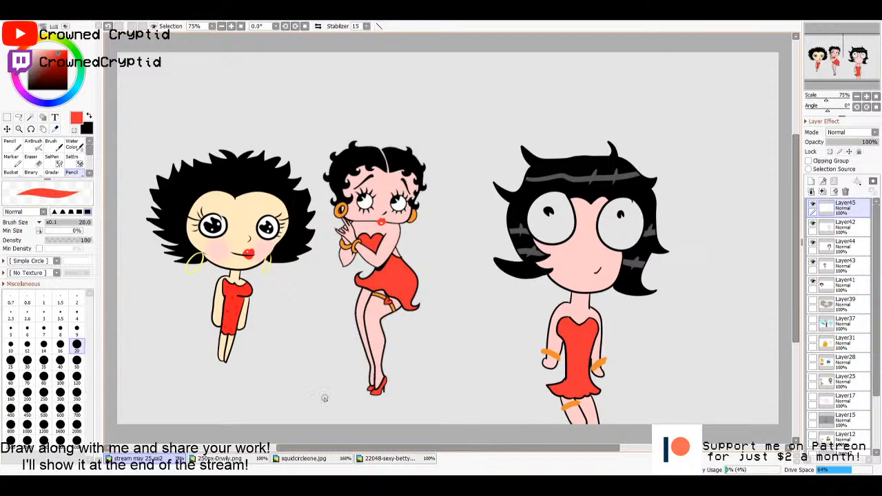
pyautogui.click(43, 328)
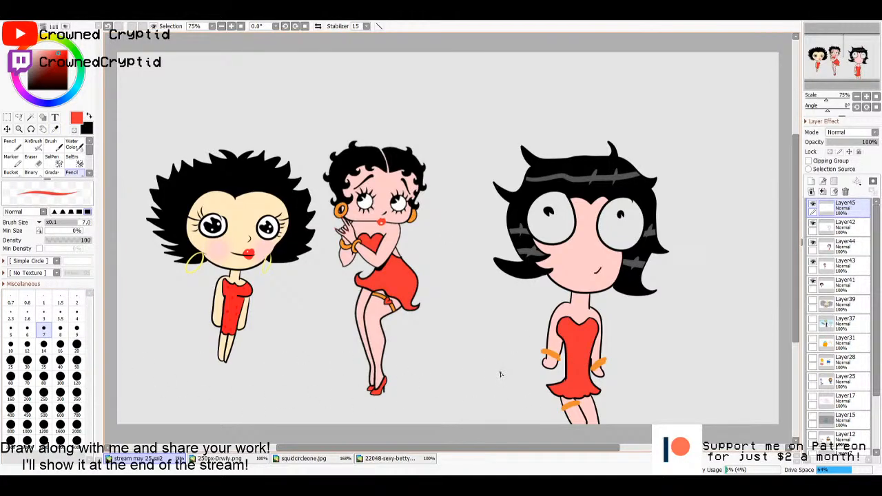
pyautogui.scroll(3, 500, 374)
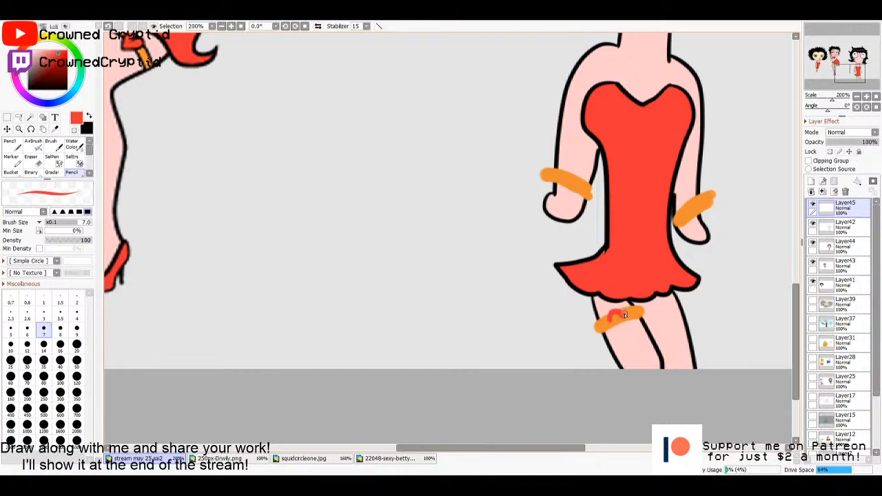
pyautogui.moveTo(624, 315)
pyautogui.mouseDown()
pyautogui.moveTo(619, 324)
pyautogui.moveTo(614, 316)
pyautogui.mouseUp()
pyautogui.scroll(-4, 618, 315)
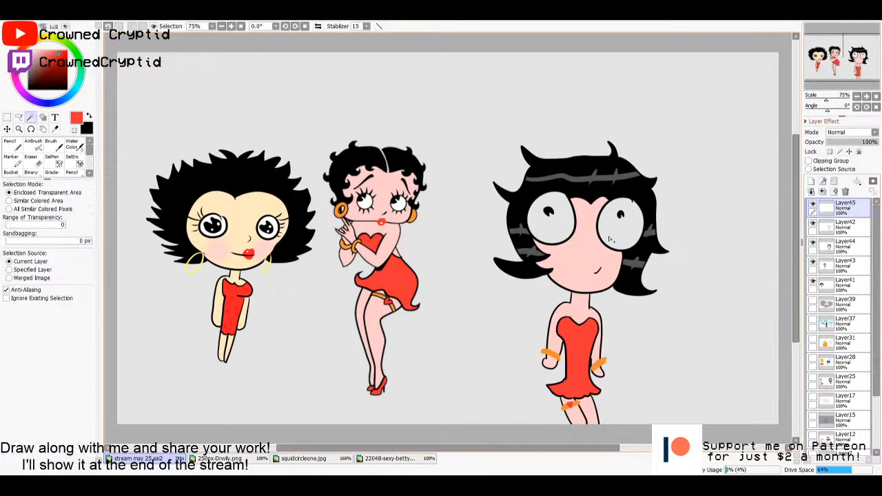
# - Select both eyes on Layer42, fill them white on Layer44, and clear the selection
pyautogui.press('w')
pyautogui.click(849, 231)
pyautogui.click(626, 237)
pyautogui.click(559, 230)
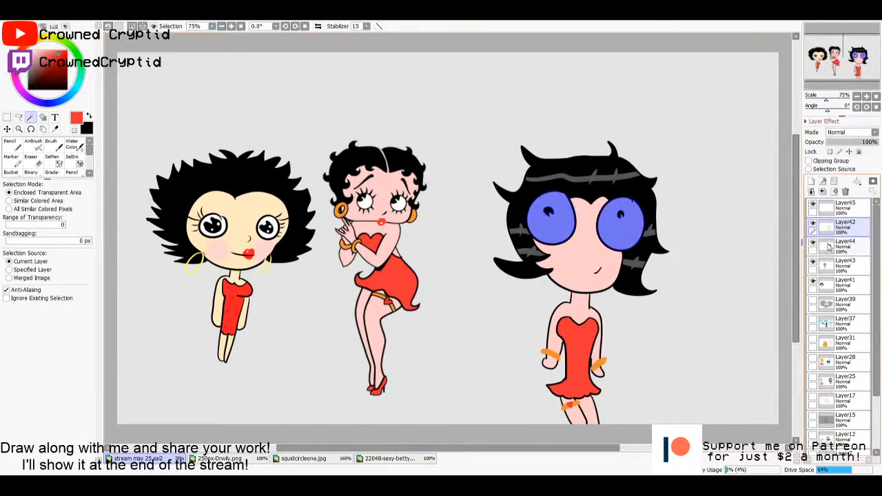
pyautogui.click(848, 246)
pyautogui.press('g')
pyautogui.click(27, 46)
pyautogui.click(29, 51)
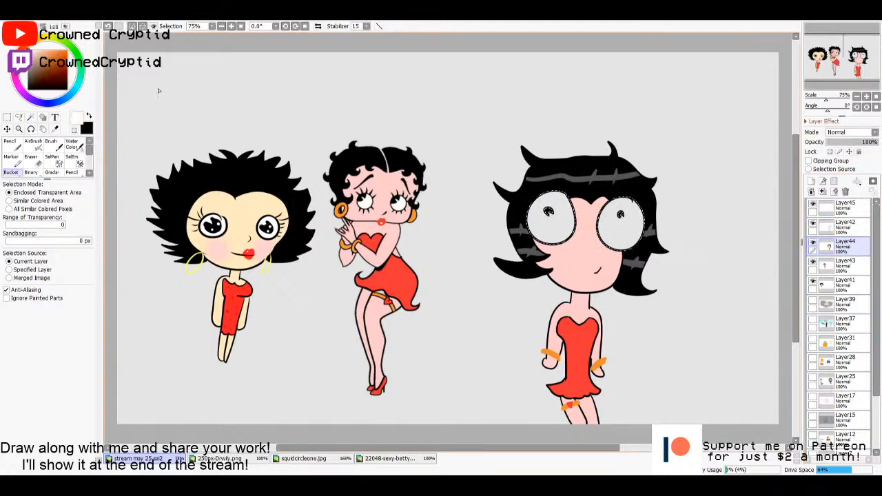
pyautogui.click(553, 233)
pyautogui.press('m')
pyautogui.hotkey('ctrl', 'd')
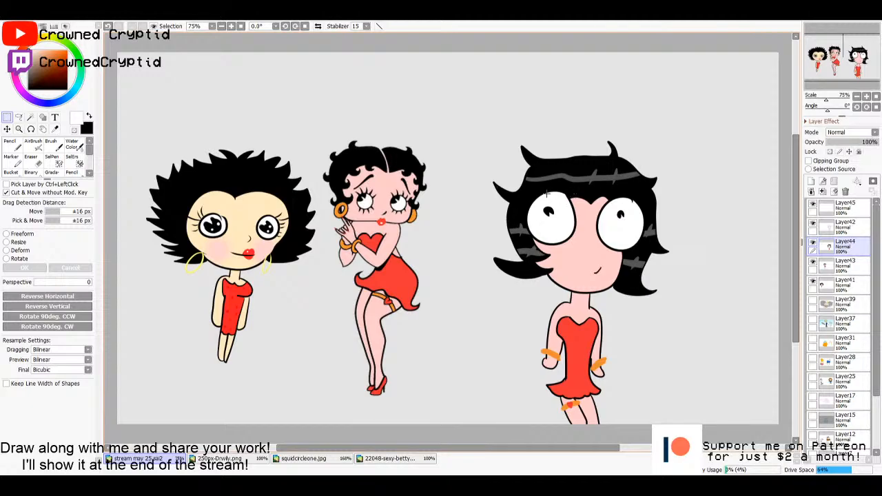
# - Draw thin dark grey eyelashes around both eyes and curved strands in the hair on Layer44 with the size 7 pencil
pyautogui.moveTo(29, 60); pyautogui.dragTo(29, 75)
pyautogui.press('n')
pyautogui.moveTo(553, 190); pyautogui.dragTo(577, 165)
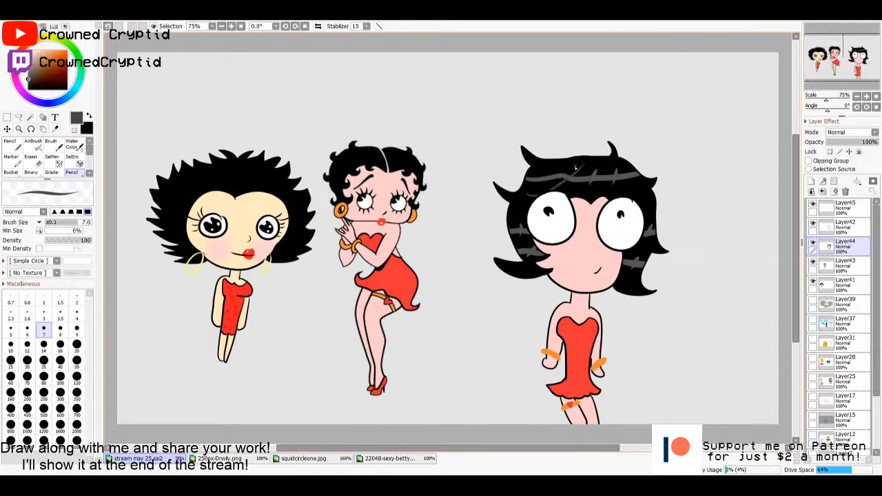
pyautogui.hotkey('ctrl', 'z')
pyautogui.moveTo(528, 192); pyautogui.dragTo(570, 160)
pyautogui.hotkey('ctrl', 'z')
pyautogui.moveTo(549, 175)
pyautogui.mouseDown()
pyautogui.moveTo(588, 157)
pyautogui.moveTo(641, 198)
pyautogui.moveTo(609, 146)
pyautogui.mouseUp()
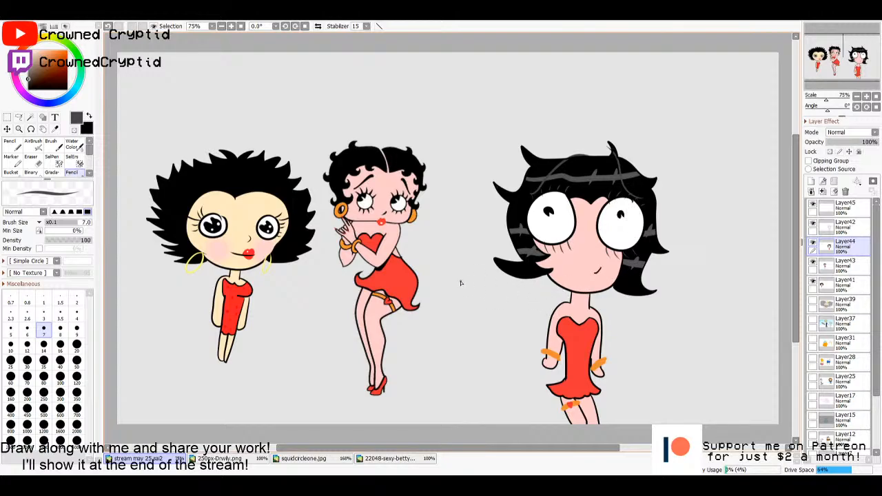
# - Sample the red of the reference's lips and try painting lips at the chin's edge on Layer45 with the size 20 pencil
pyautogui.press('alt')
pyautogui.click(385, 216)
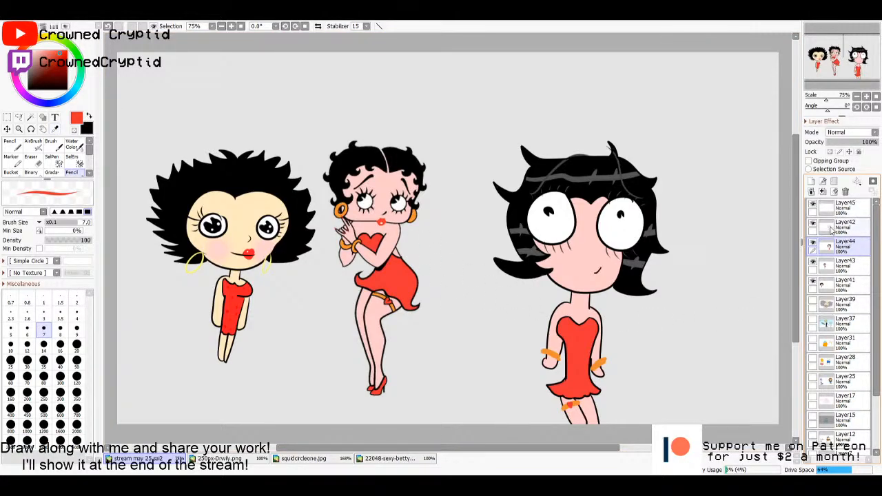
pyautogui.scroll(4, 673, 317)
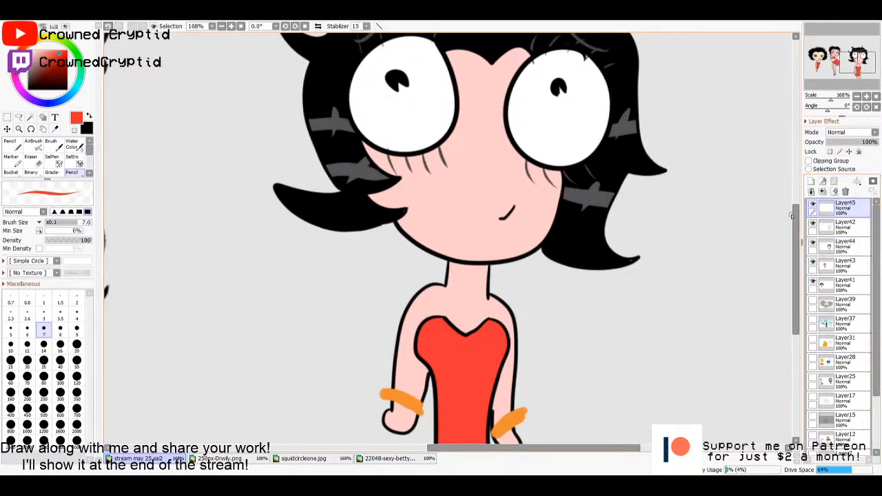
pyautogui.click(76, 343)
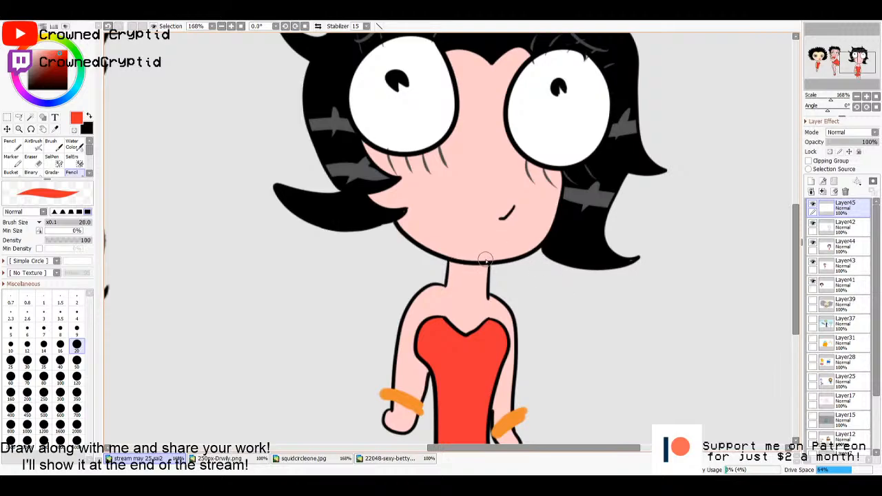
pyautogui.moveTo(481, 256)
pyautogui.mouseDown()
pyautogui.moveTo(501, 259)
pyautogui.moveTo(491, 263)
pyautogui.mouseUp()
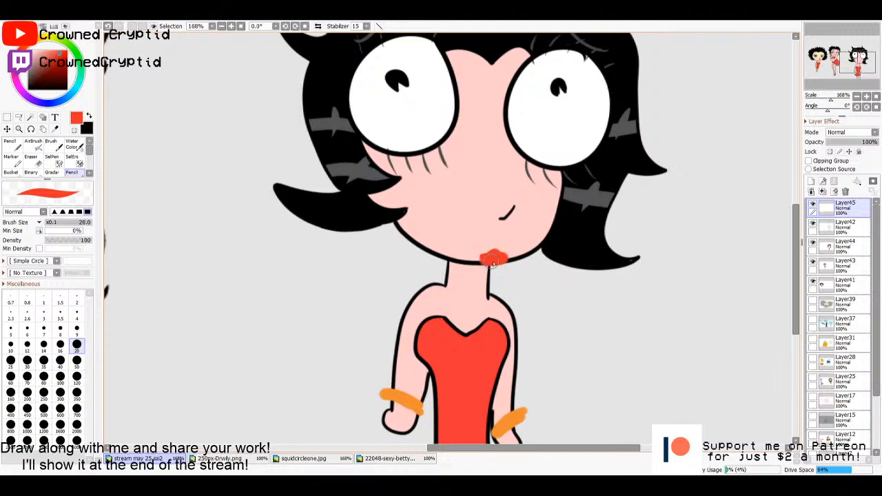
pyautogui.press('Home')
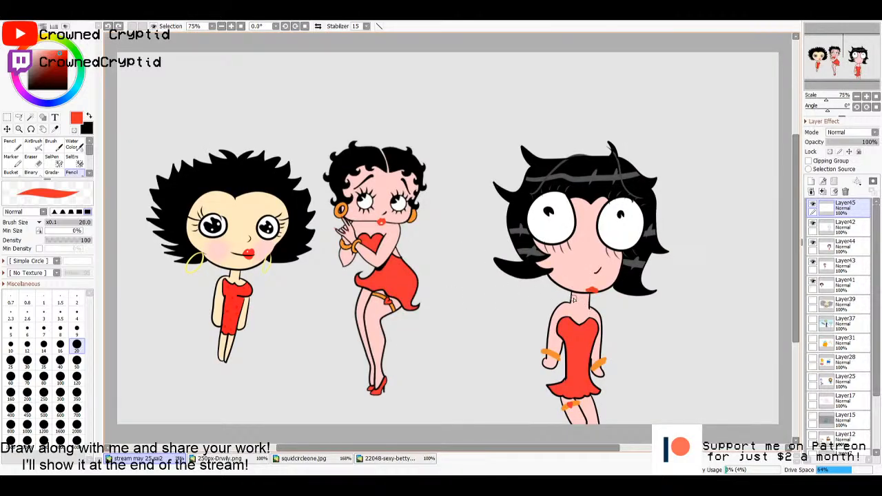
# - Outline scalloped red lips at the chin's edge on Layer45 with the size 7 pencil, fill them, and add small white highlights
pyautogui.scroll(7, 573, 300)
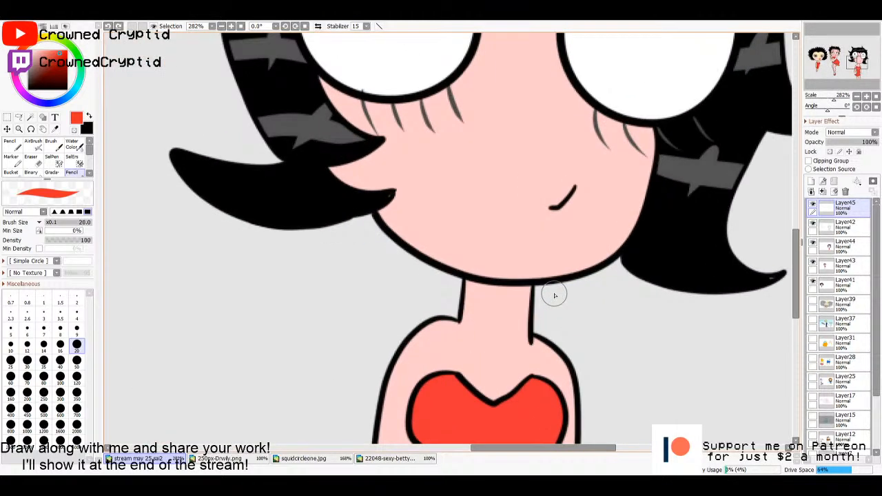
pyautogui.click(44, 328)
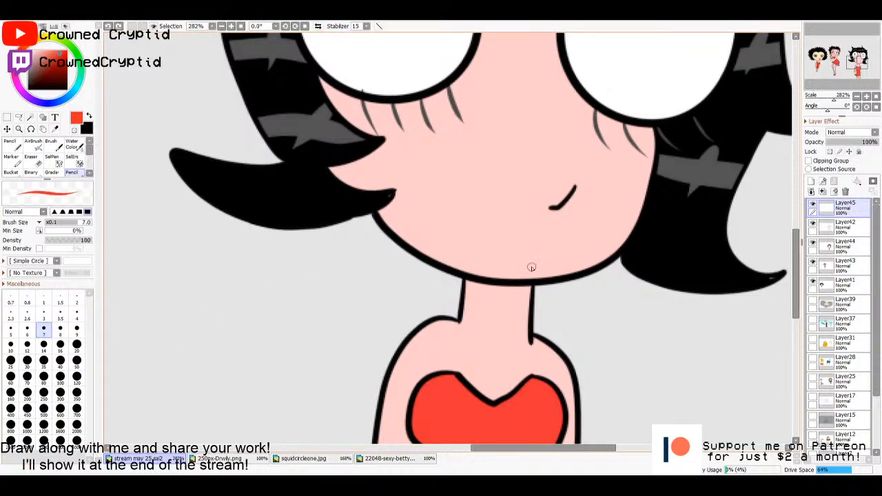
pyautogui.moveTo(531, 267)
pyautogui.mouseDown()
pyautogui.moveTo(562, 264)
pyautogui.moveTo(576, 276)
pyautogui.moveTo(528, 280)
pyautogui.moveTo(533, 266)
pyautogui.mouseUp()
pyautogui.press('g')
pyautogui.click(551, 279)
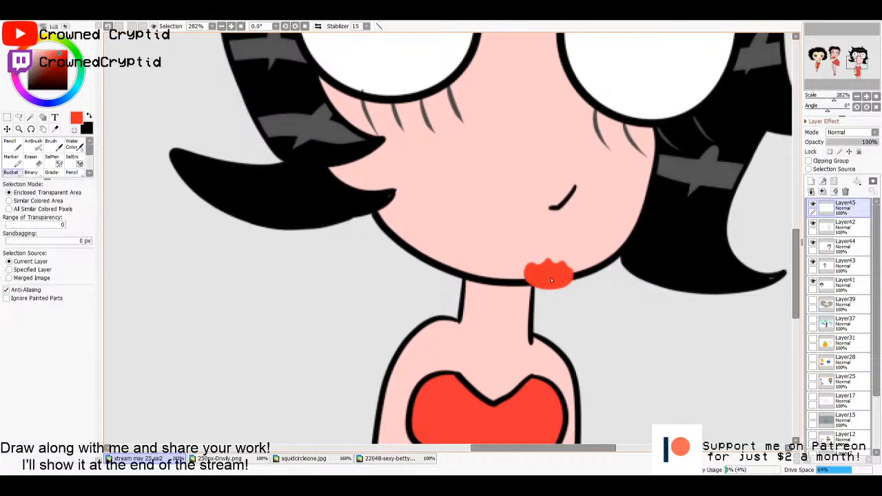
pyautogui.press('m')
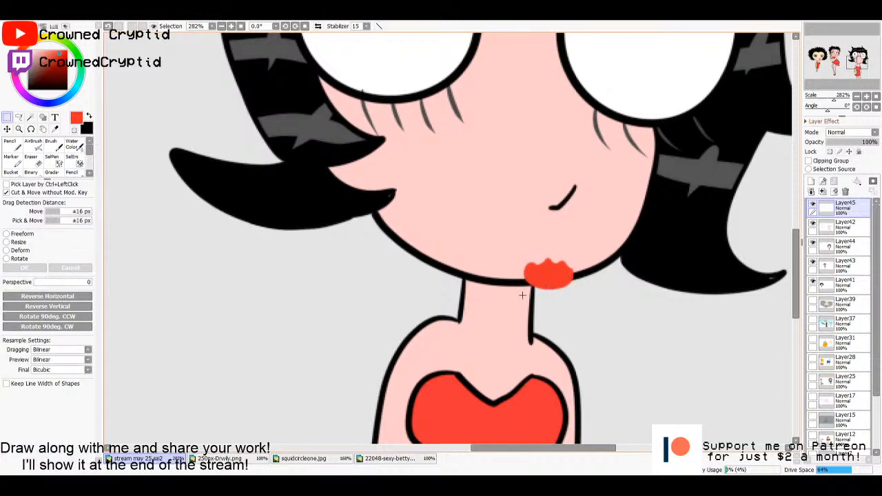
pyautogui.hotkey('ctrl', '0')
pyautogui.press('n')
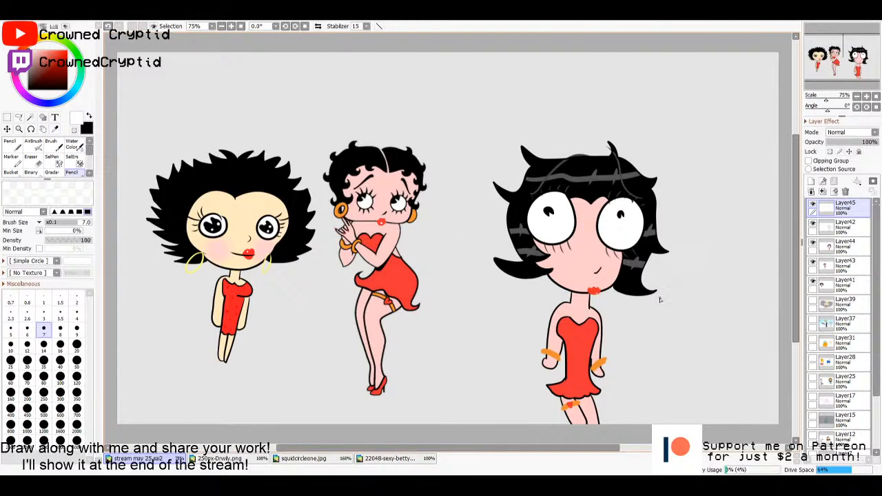
# - Select the new character's face area on Layer42 and add a new layer directly above Layer44
pyautogui.click(844, 225)
pyautogui.press('w')
pyautogui.click(582, 265)
pyautogui.click(836, 245)
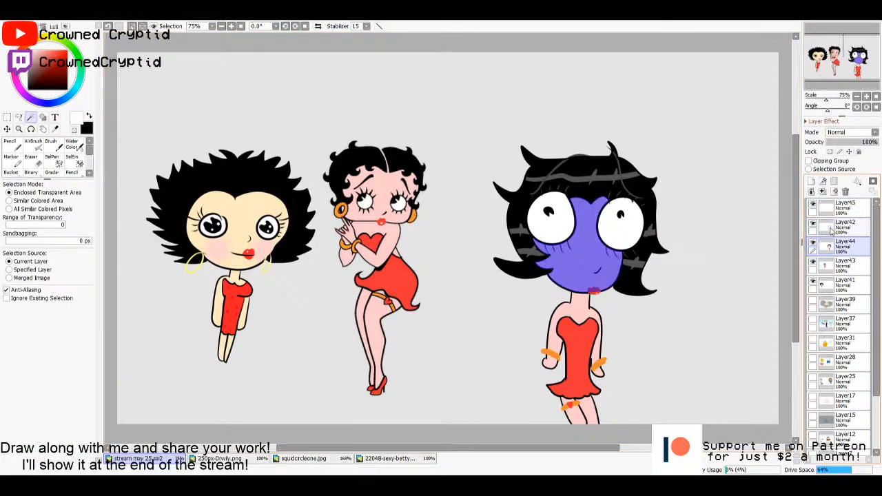
pyautogui.click(812, 182)
pyautogui.press('g')
pyautogui.press('n')
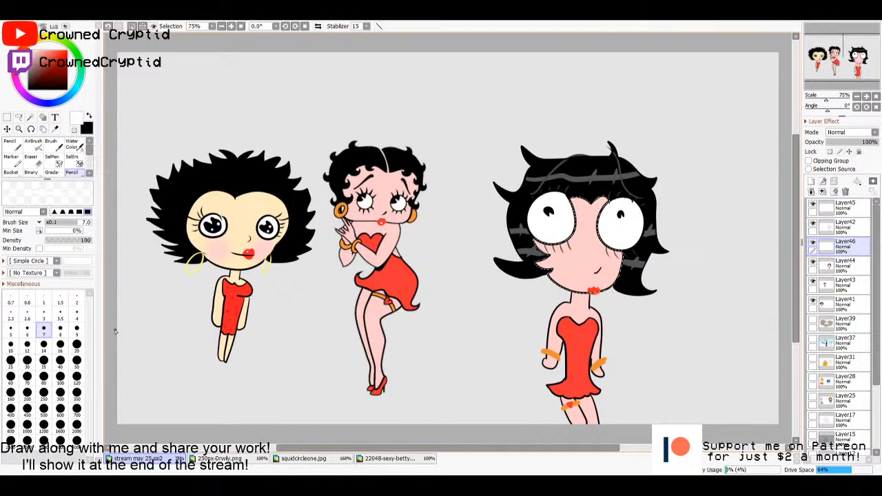
# - Try pink blush on the cheeks on Layer46, first with the pencil and then with the airbrush at size 80, and undo it
pyautogui.click(77, 345)
pyautogui.moveTo(39, 53); pyautogui.dragTo(39, 50)
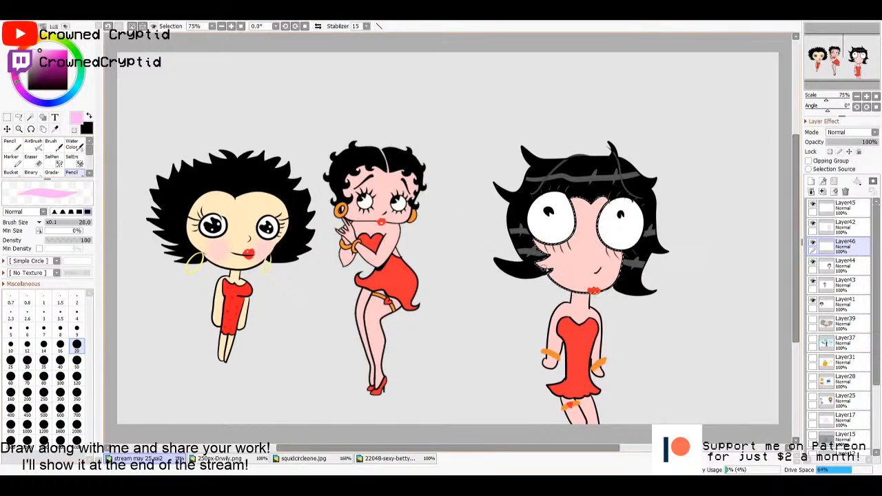
pyautogui.click(76, 376)
pyautogui.moveTo(556, 257)
pyautogui.mouseDown()
pyautogui.moveTo(572, 274)
pyautogui.moveTo(560, 270)
pyautogui.moveTo(573, 267)
pyautogui.mouseUp()
pyautogui.hotkey('ctrl', 'z')
pyautogui.click(32, 144)
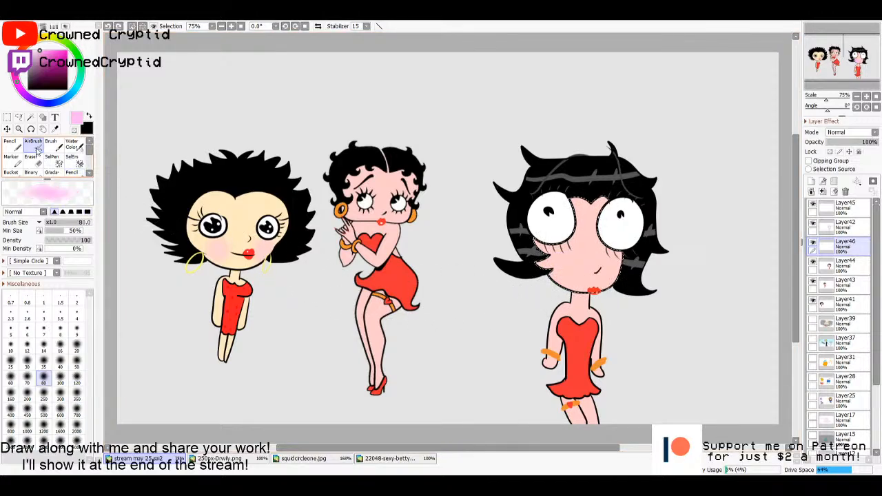
pyautogui.moveTo(555, 274)
pyautogui.mouseDown()
pyautogui.moveTo(634, 275)
pyautogui.moveTo(605, 273)
pyautogui.mouseUp()
pyautogui.hotkey('ctrl', 't')
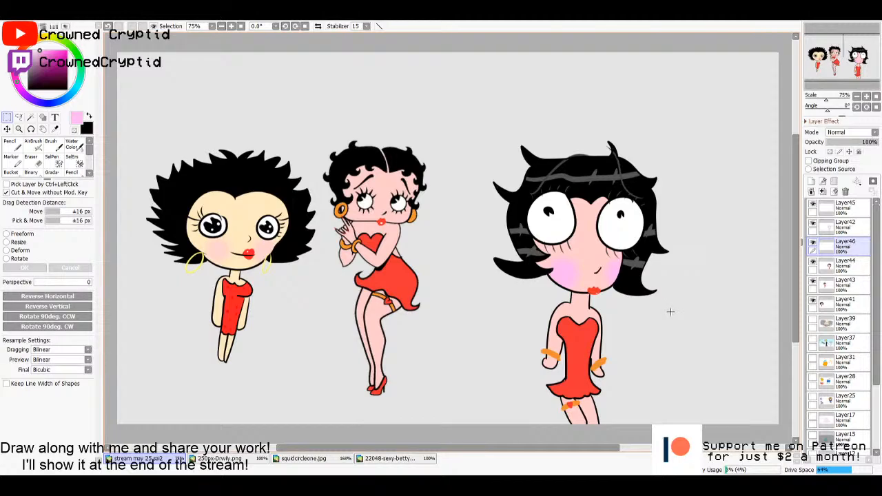
pyautogui.hotkey('ctrl', 'z')
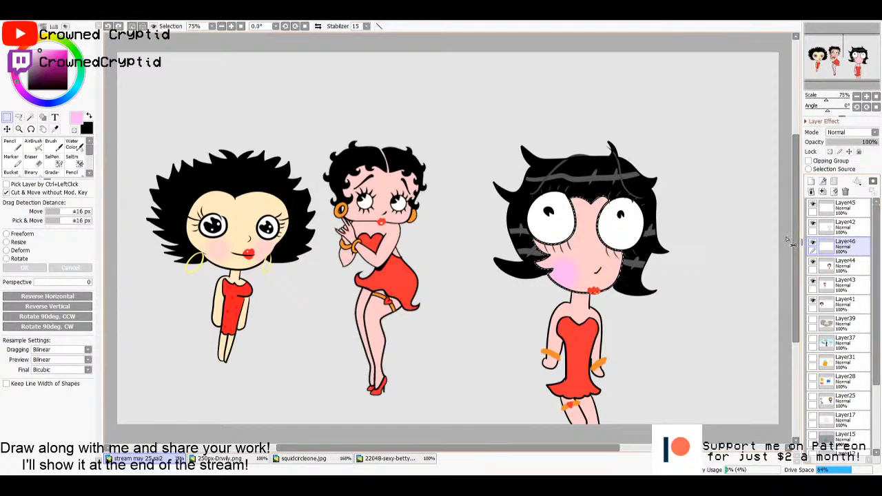
pyautogui.hotkey('ctrl', 'z')
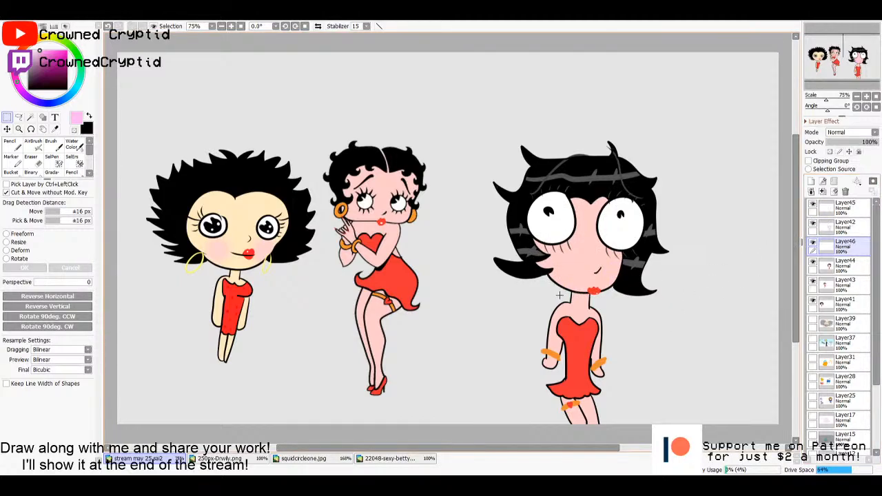
# - Sample the bracelet's orange and draw a hoop earring on each side of the new character's head on Layer45 with the size 7 pencil
pyautogui.scroll(2, 559, 295)
pyautogui.press('i')
pyautogui.click(548, 406)
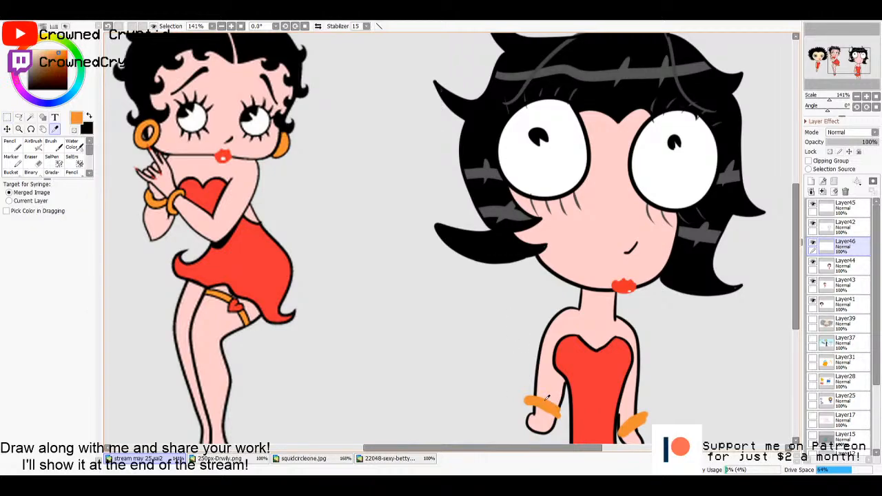
pyautogui.press('n')
pyautogui.click(44, 331)
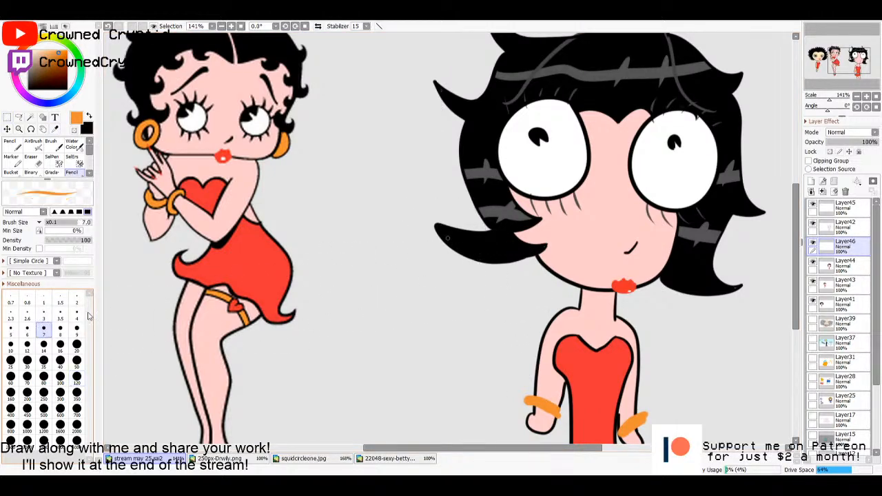
pyautogui.moveTo(514, 235)
pyautogui.mouseDown()
pyautogui.moveTo(497, 268)
pyautogui.moveTo(491, 251)
pyautogui.moveTo(516, 238)
pyautogui.mouseUp()
pyautogui.hotkey('ctrl', 'z')
pyautogui.click(848, 211)
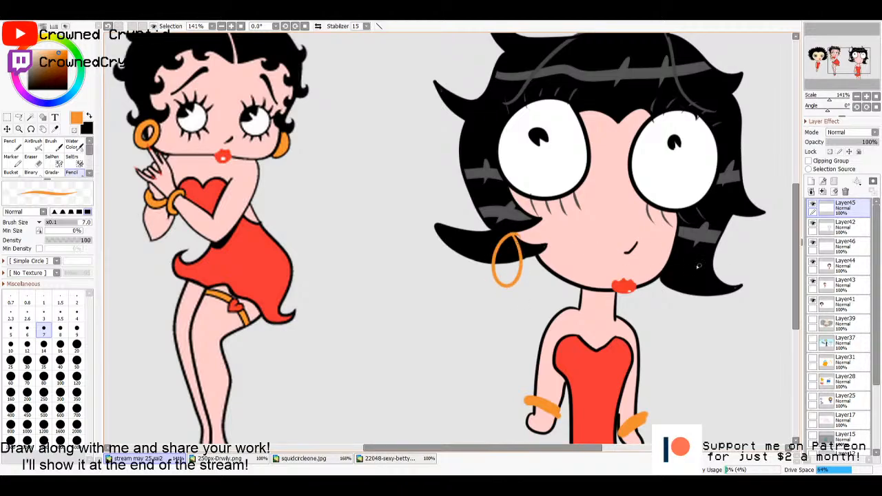
pyautogui.moveTo(672, 267); pyautogui.dragTo(676, 271)
pyautogui.scroll(-3, 672, 275)
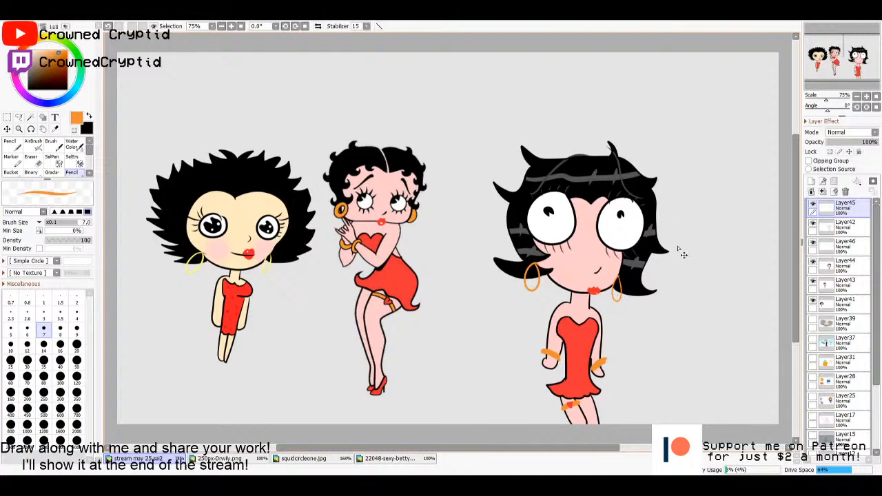
# - Merge the stacked drawing layers of the Betty Boop page down into Layer41
pyautogui.click(822, 193)
pyautogui.click(822, 193)
pyautogui.click(821, 193)
pyautogui.click(822, 193)
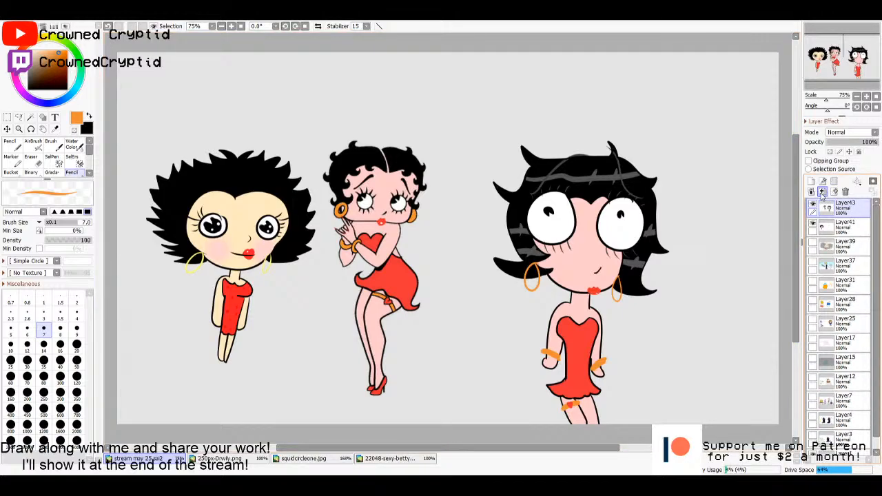
pyautogui.click(822, 193)
pyautogui.click(813, 206)
pyautogui.click(813, 205)
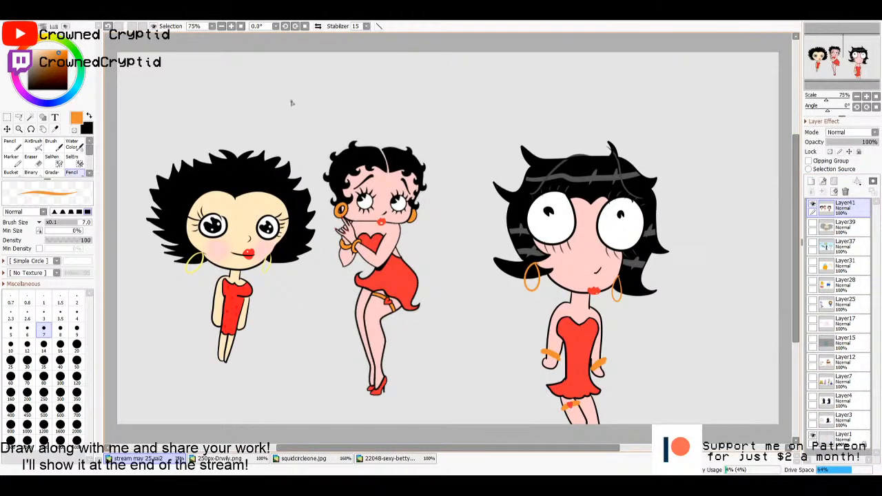
# - Handwrite the title "Betties" in black above the characters and underline it twice
pyautogui.press('x')
pyautogui.moveTo(425, 66)
pyautogui.mouseDown()
pyautogui.moveTo(429, 98)
pyautogui.moveTo(454, 84)
pyautogui.moveTo(432, 113)
pyautogui.mouseUp()
pyautogui.moveTo(467, 100)
pyautogui.mouseDown()
pyautogui.moveTo(501, 105)
pyautogui.moveTo(518, 88)
pyautogui.moveTo(529, 101)
pyautogui.mouseUp()
pyautogui.moveTo(519, 90)
pyautogui.mouseDown()
pyautogui.moveTo(543, 87)
pyautogui.moveTo(553, 102)
pyautogui.moveTo(569, 88)
pyautogui.moveTo(590, 104)
pyautogui.mouseUp()
pyautogui.click(549, 75)
pyautogui.moveTo(467, 121); pyautogui.dragTo(576, 105)
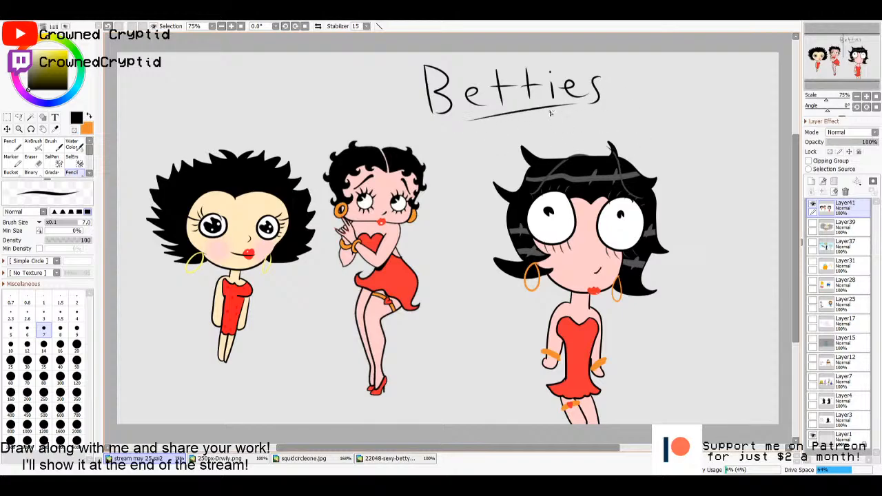
pyautogui.moveTo(505, 125)
pyautogui.mouseDown()
pyautogui.moveTo(571, 122)
pyautogui.moveTo(545, 119)
pyautogui.mouseUp()
pyautogui.hotkey('ctrl', 'z')
pyautogui.hotkey('ctrl', 'z')
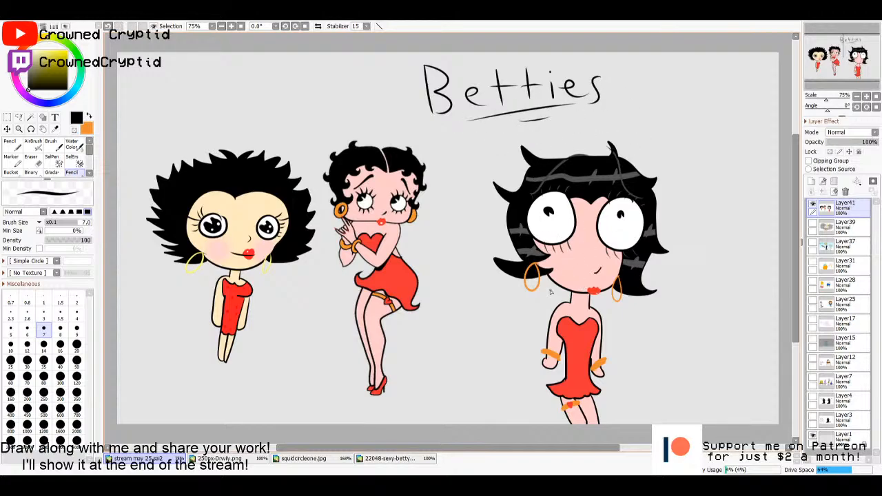
# - Look through the earlier drawings on Layer28, Layer25, Layer17 and Layer15, then return to Layer41
pyautogui.click(813, 283)
pyautogui.click(813, 205)
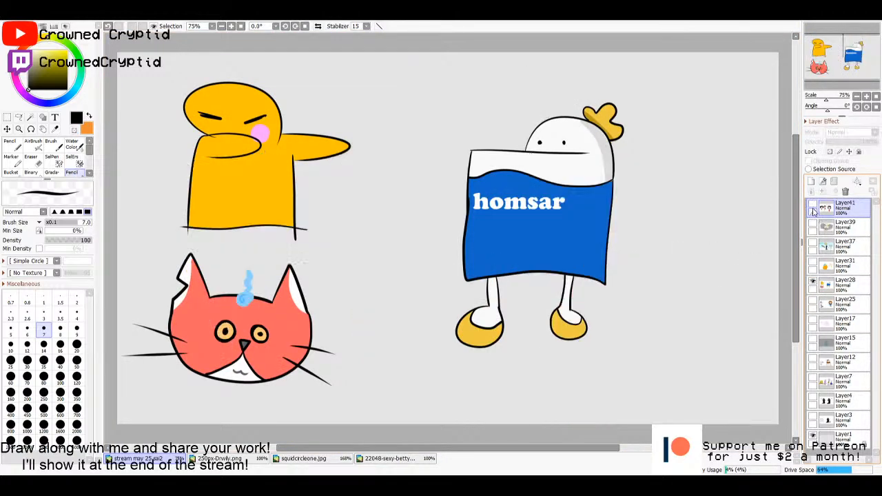
pyautogui.click(813, 282)
pyautogui.click(812, 302)
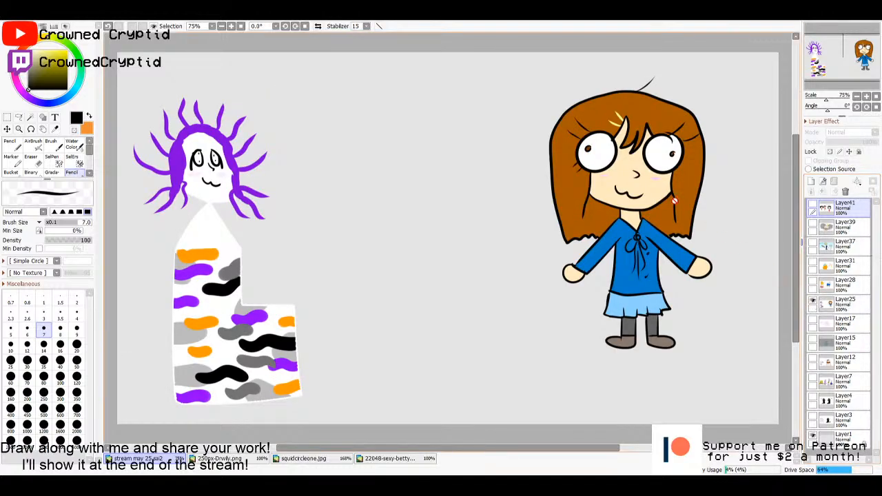
pyautogui.click(815, 308)
pyautogui.click(812, 303)
pyautogui.click(812, 321)
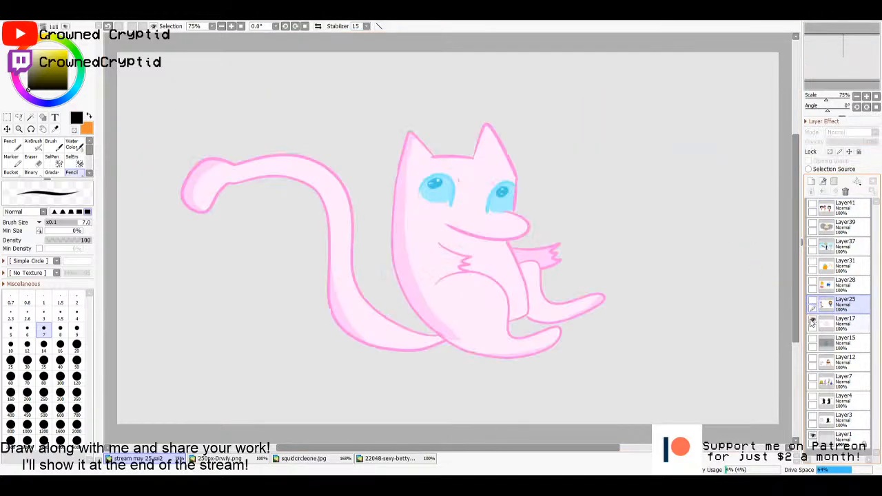
pyautogui.click(813, 321)
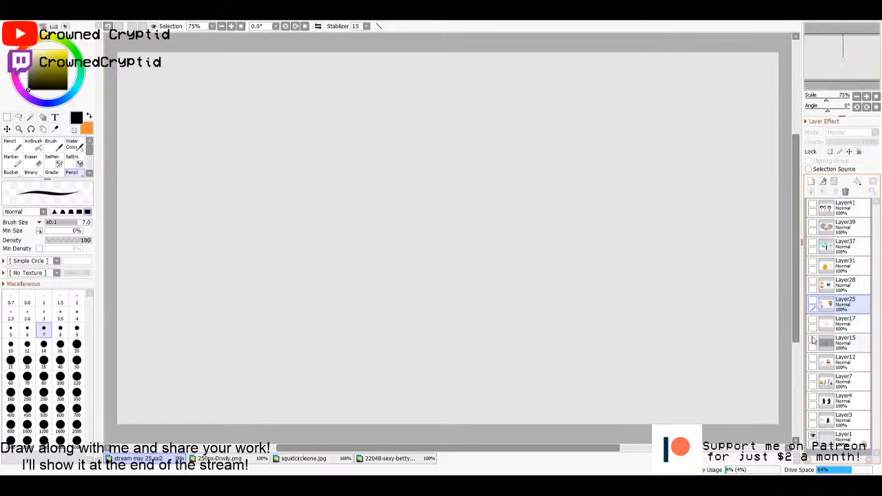
pyautogui.click(813, 341)
pyautogui.click(813, 340)
pyautogui.click(837, 211)
pyautogui.click(812, 207)
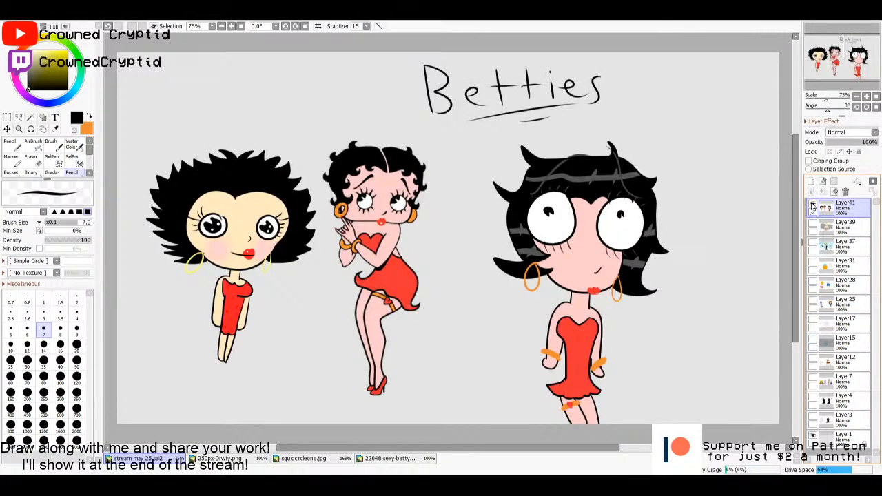
# - Hide Layer41 and add a new blank layer above it for the next drawing
pyautogui.click(813, 207)
pyautogui.click(810, 181)
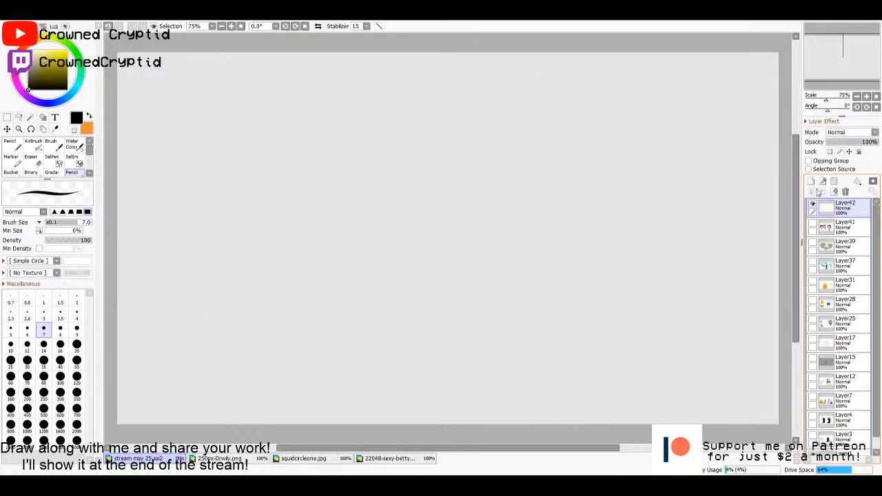
pyautogui.click(832, 211)
pyautogui.click(812, 223)
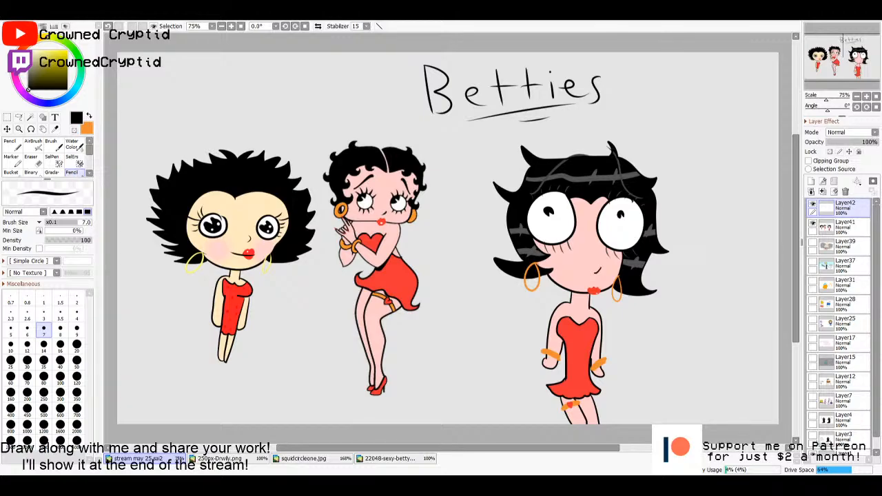
pyautogui.click(836, 232)
pyautogui.click(841, 213)
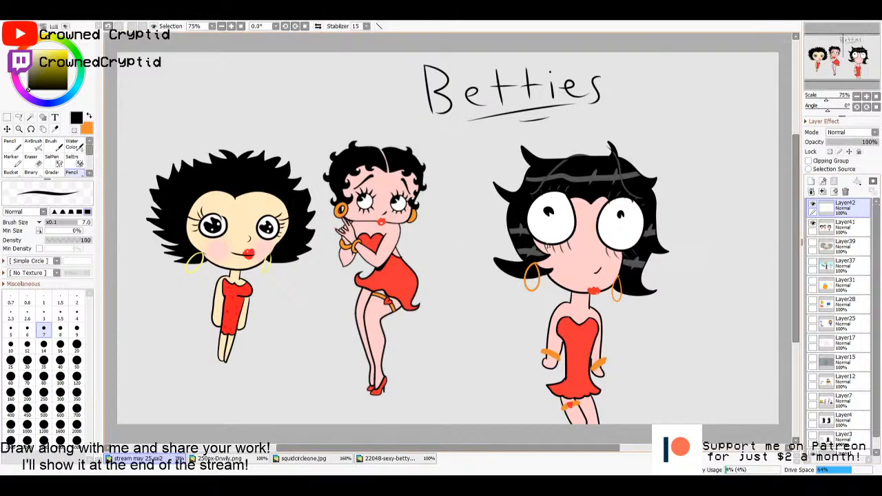
pyautogui.click(813, 226)
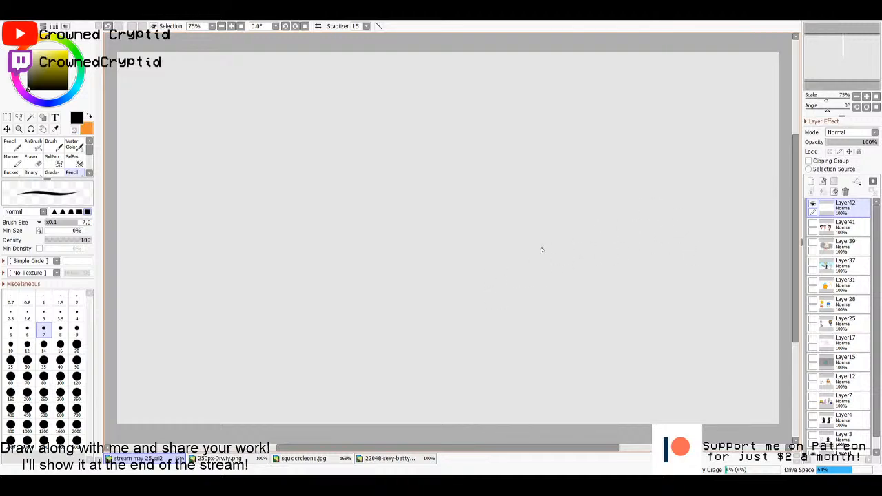
pyautogui.click(813, 224)
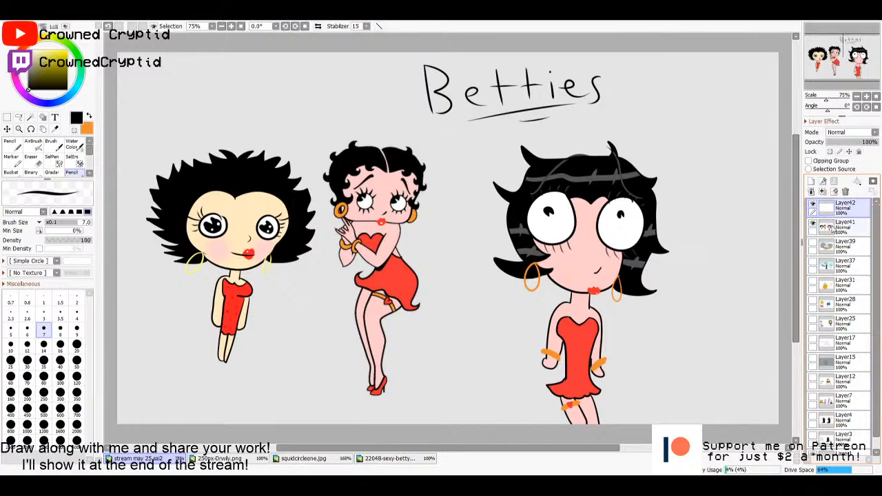
pyautogui.click(834, 224)
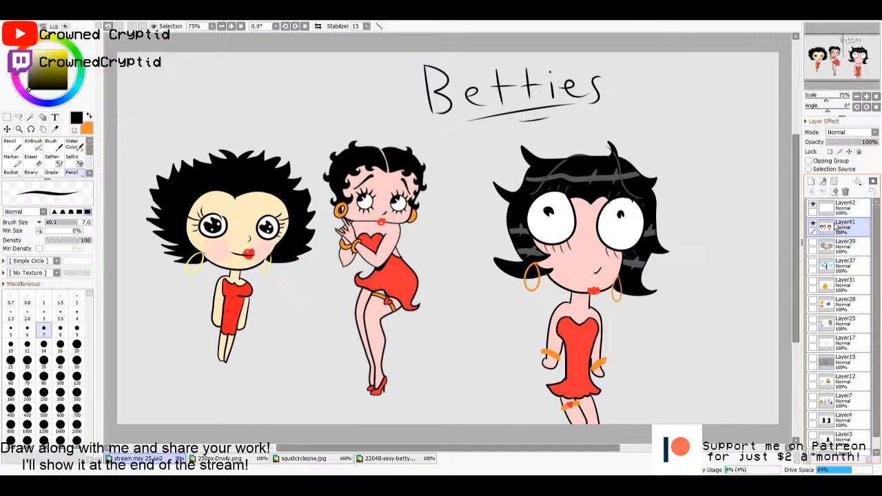
pyautogui.click(839, 212)
pyautogui.click(839, 229)
pyautogui.click(839, 213)
pyautogui.click(839, 230)
pyautogui.click(841, 212)
pyautogui.click(840, 230)
pyautogui.click(839, 212)
pyautogui.click(839, 229)
pyautogui.click(840, 213)
pyautogui.click(840, 229)
pyautogui.click(839, 214)
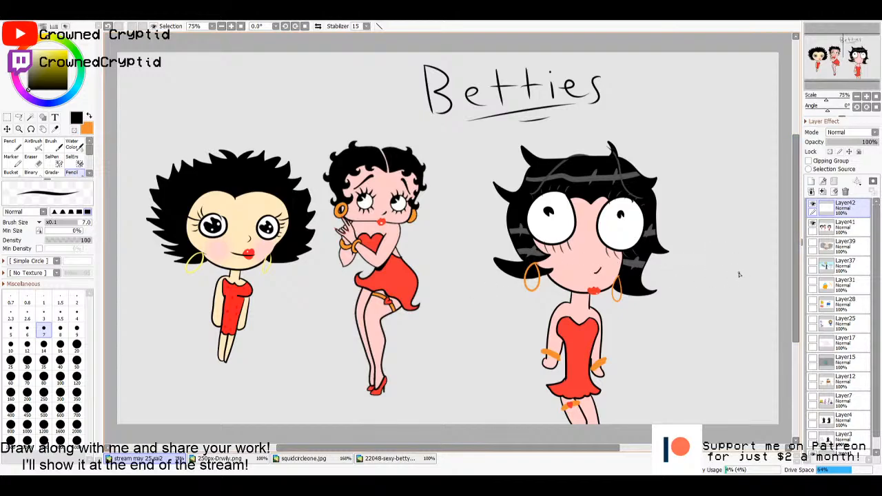
pyautogui.click(813, 226)
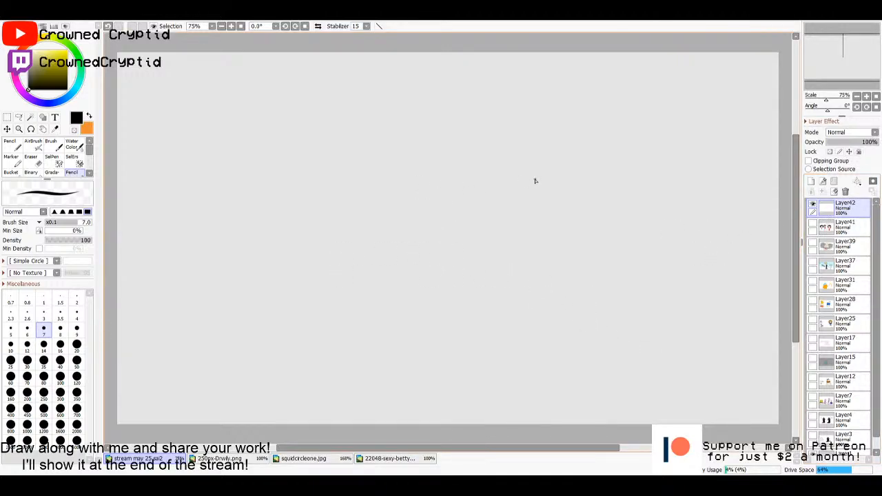
# - Outline a cup-shaped head with an oval rim and a round handle on Layer42 with the size 7 black pencil
pyautogui.moveTo(429, 183)
pyautogui.mouseDown()
pyautogui.moveTo(521, 175)
pyautogui.moveTo(445, 188)
pyautogui.moveTo(505, 188)
pyautogui.moveTo(402, 186)
pyautogui.moveTo(446, 192)
pyautogui.mouseUp()
pyautogui.hotkey('ctrl', 'z')
pyautogui.moveTo(509, 178)
pyautogui.mouseDown()
pyautogui.moveTo(510, 200)
pyautogui.moveTo(450, 247)
pyautogui.moveTo(412, 206)
pyautogui.moveTo(414, 198)
pyautogui.moveTo(379, 205)
pyautogui.moveTo(414, 223)
pyautogui.mouseUp()
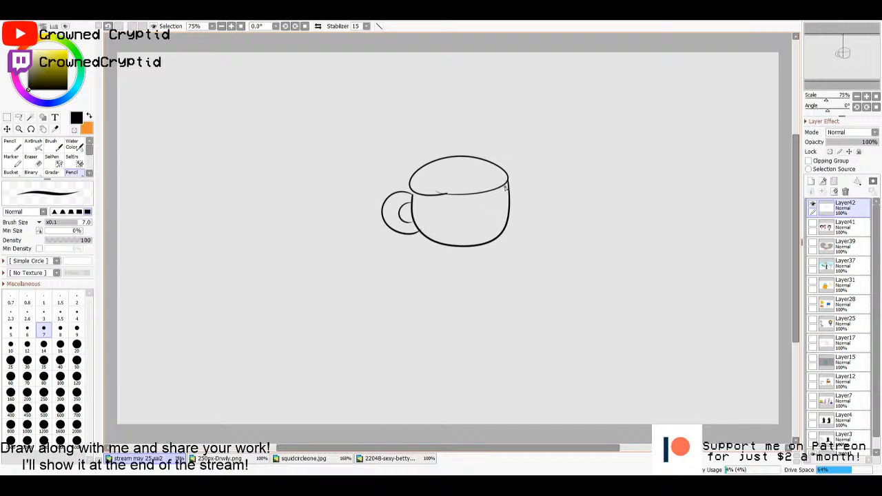
# - Draw the cup's face with two large eyes hanging from the rim, wedge-cut pupils, a small nose and a sideways smile
pyautogui.moveTo(505, 185)
pyautogui.mouseDown()
pyautogui.moveTo(501, 213)
pyautogui.moveTo(468, 196)
pyautogui.moveTo(444, 216)
pyautogui.moveTo(445, 196)
pyautogui.moveTo(437, 211)
pyautogui.moveTo(436, 198)
pyautogui.moveTo(488, 201)
pyautogui.moveTo(474, 205)
pyautogui.moveTo(468, 197)
pyautogui.moveTo(463, 223)
pyautogui.moveTo(429, 196)
pyautogui.moveTo(443, 191)
pyautogui.moveTo(425, 193)
pyautogui.moveTo(465, 205)
pyautogui.moveTo(468, 197)
pyautogui.moveTo(442, 225)
pyautogui.moveTo(421, 194)
pyautogui.mouseUp()
pyautogui.hotkey('ctrl', 'z')
pyautogui.hotkey('ctrl', 'z')
pyautogui.hotkey('ctrl', 'z')
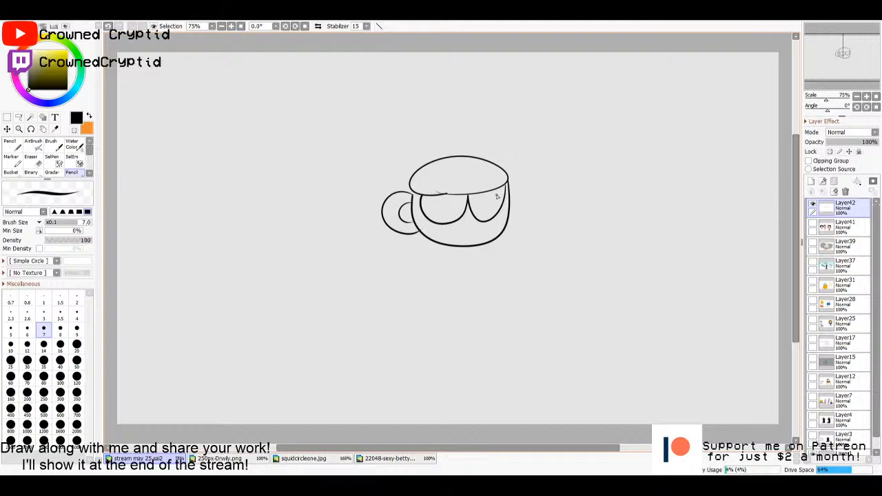
pyautogui.moveTo(497, 195)
pyautogui.mouseDown()
pyautogui.moveTo(490, 213)
pyautogui.moveTo(453, 213)
pyautogui.moveTo(475, 231)
pyautogui.moveTo(480, 222)
pyautogui.moveTo(462, 228)
pyautogui.moveTo(464, 246)
pyautogui.mouseUp()
pyautogui.hotkey('ctrl', 'z')
pyautogui.hotkey('ctrl', 'z')
pyautogui.hotkey('ctrl', 'z')
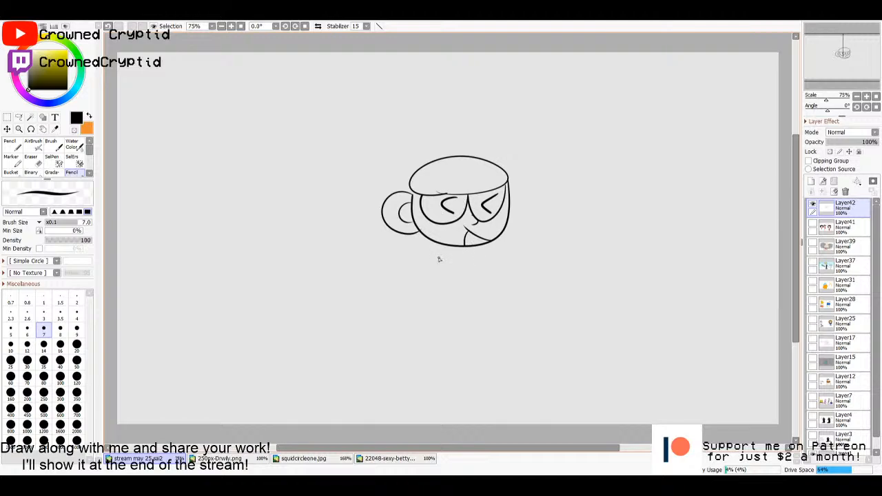
# - Draw a narrow torso below the cup head and rounded shorts with two oval buttons
pyautogui.moveTo(458, 247); pyautogui.dragTo(455, 276)
pyautogui.hotkey('ctrl', 'z')
pyautogui.hotkey('ctrl', 'z')
pyautogui.moveTo(448, 246); pyautogui.dragTo(446, 277)
pyautogui.moveTo(476, 246)
pyautogui.mouseDown()
pyautogui.moveTo(472, 299)
pyautogui.moveTo(480, 277)
pyautogui.moveTo(484, 284)
pyautogui.moveTo(465, 271)
pyautogui.moveTo(450, 285)
pyautogui.mouseUp()
pyautogui.hotkey('ctrl', 'z')
pyautogui.moveTo(467, 285); pyautogui.dragTo(467, 286)
# - Draw one bent arm with a lowered gloved hand and one outstretched arm with a cuffed hand pointing sideways
pyautogui.moveTo(447, 255)
pyautogui.mouseDown()
pyautogui.moveTo(395, 270)
pyautogui.moveTo(404, 272)
pyautogui.moveTo(394, 277)
pyautogui.moveTo(405, 296)
pyautogui.moveTo(423, 279)
pyautogui.mouseUp()
pyautogui.moveTo(474, 256); pyautogui.dragTo(516, 258)
pyautogui.moveTo(475, 266)
pyautogui.mouseDown()
pyautogui.moveTo(510, 268)
pyautogui.moveTo(515, 280)
pyautogui.moveTo(516, 253)
pyautogui.mouseUp()
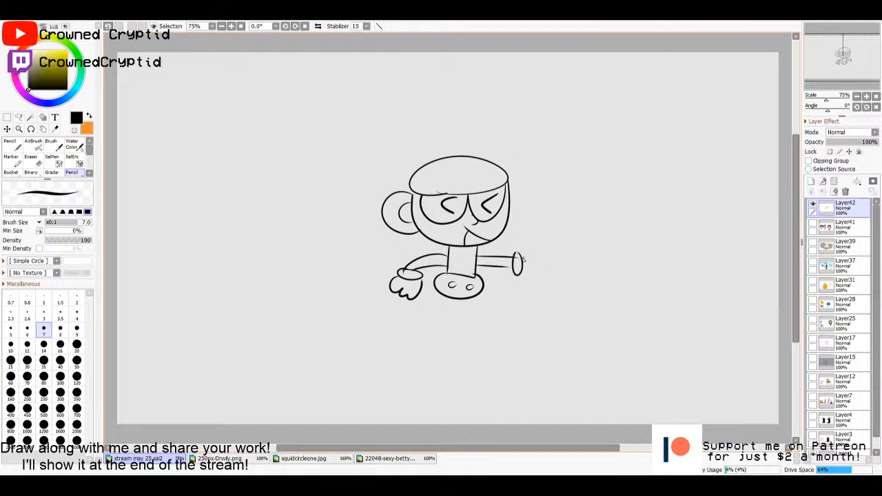
pyautogui.moveTo(523, 259)
pyautogui.mouseDown()
pyautogui.moveTo(560, 264)
pyautogui.moveTo(537, 265)
pyautogui.moveTo(523, 274)
pyautogui.mouseUp()
pyautogui.hotkey('ctrl', 'z')
pyautogui.hotkey('ctrl', 'z')
pyautogui.hotkey('ctrl', 'z')
pyautogui.moveTo(523, 259)
pyautogui.mouseDown()
pyautogui.moveTo(536, 247)
pyautogui.moveTo(535, 260)
pyautogui.moveTo(534, 238)
pyautogui.moveTo(538, 257)
pyautogui.moveTo(551, 252)
pyautogui.moveTo(551, 264)
pyautogui.moveTo(531, 241)
pyautogui.moveTo(542, 255)
pyautogui.moveTo(558, 256)
pyautogui.moveTo(524, 270)
pyautogui.mouseUp()
pyautogui.hotkey('ctrl', 'z')
pyautogui.hotkey('ctrl', 'z')
# - Draw two thin legs below the shorts, each ending in a boot pointing outwards
pyautogui.moveTo(439, 295)
pyautogui.mouseDown()
pyautogui.moveTo(441, 321)
pyautogui.moveTo(450, 321)
pyautogui.mouseUp()
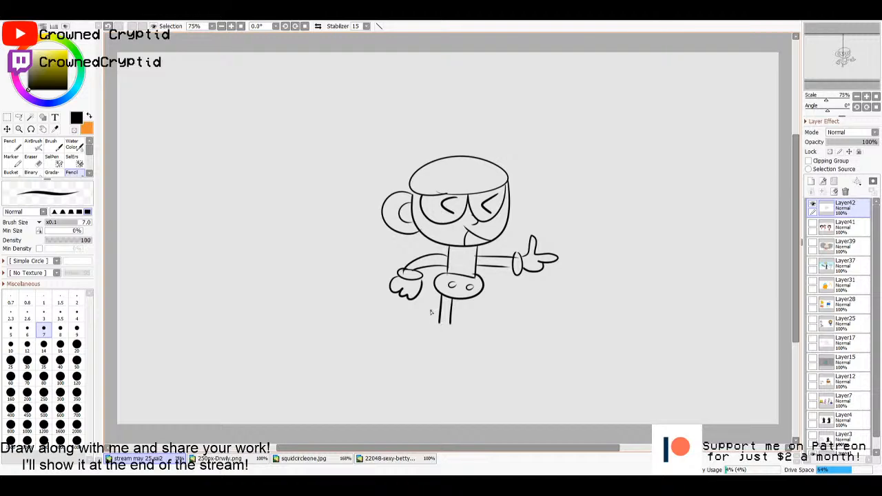
pyautogui.moveTo(479, 296)
pyautogui.mouseDown()
pyautogui.moveTo(477, 320)
pyautogui.moveTo(469, 319)
pyautogui.moveTo(480, 321)
pyautogui.moveTo(486, 346)
pyautogui.moveTo(464, 343)
pyautogui.moveTo(499, 352)
pyautogui.moveTo(480, 356)
pyautogui.moveTo(454, 326)
pyautogui.moveTo(435, 321)
pyautogui.moveTo(425, 352)
pyautogui.moveTo(454, 333)
pyautogui.mouseUp()
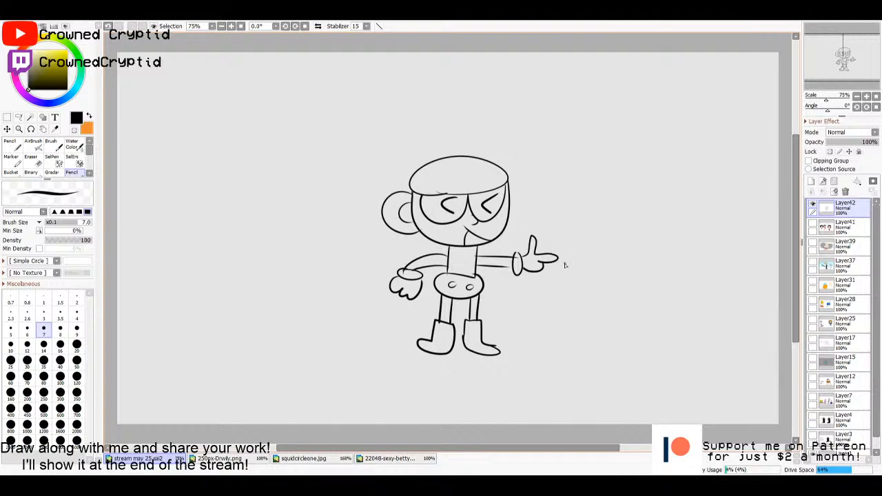
# - Add a new colour layer directly below the line art and make Layer42 active again
pyautogui.click(827, 231)
pyautogui.click(829, 210)
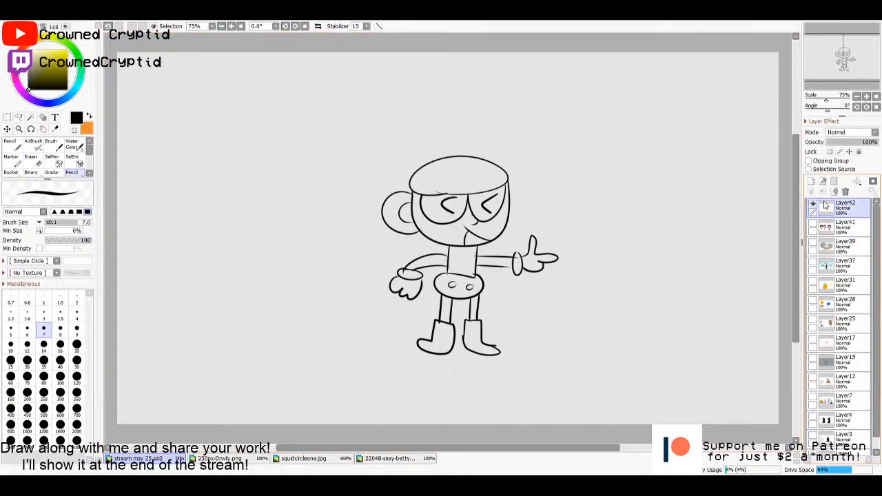
pyautogui.click(827, 227)
pyautogui.click(812, 181)
pyautogui.click(830, 210)
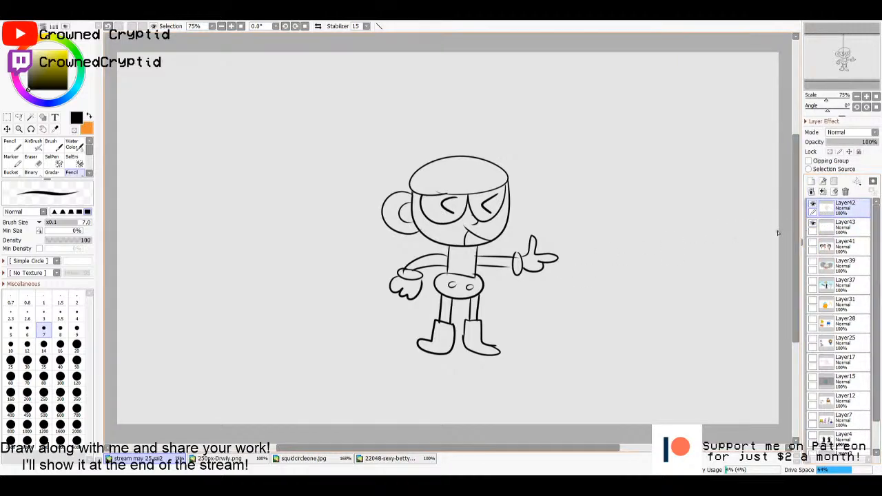
# - Select the cup head's face and handle areas with the Magic Wand, fill them light grey on Layer43, and deselect
pyautogui.press('w')
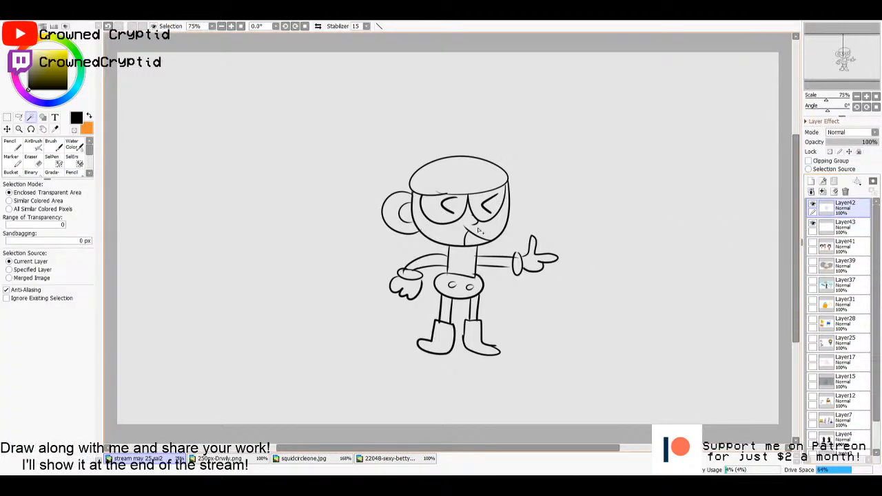
pyautogui.click(441, 231)
pyautogui.keyDown('shift'); pyautogui.click(411, 227); pyautogui.keyUp('shift')
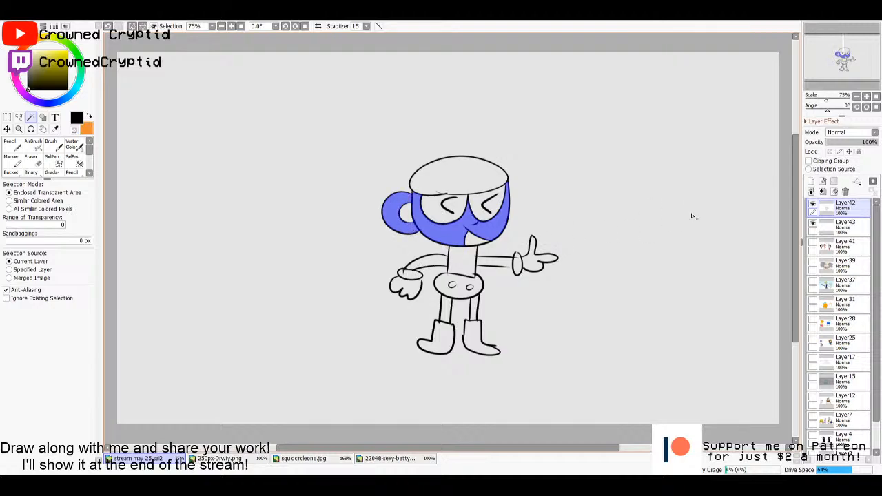
pyautogui.click(852, 227)
pyautogui.press('g')
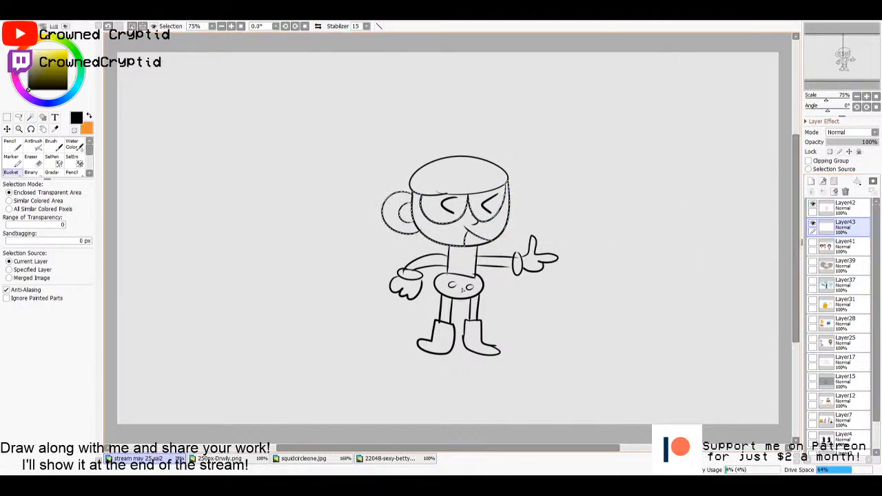
pyautogui.moveTo(29, 85); pyautogui.dragTo(28, 61)
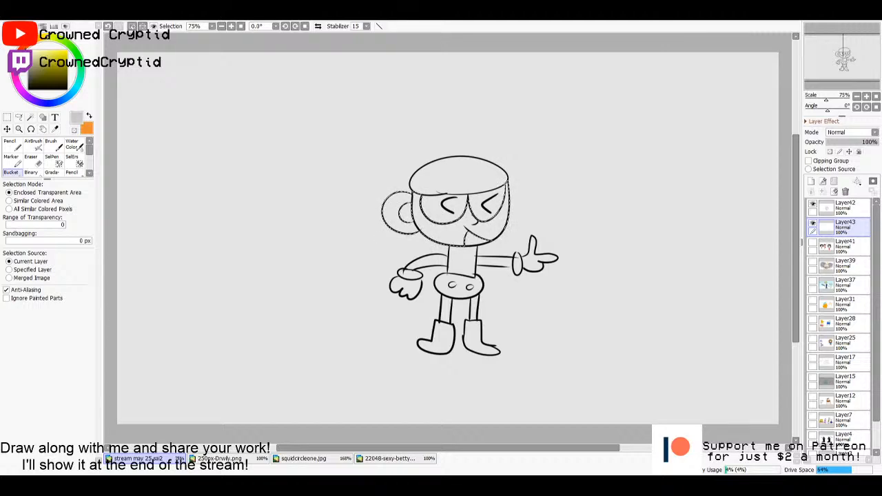
pyautogui.click(446, 239)
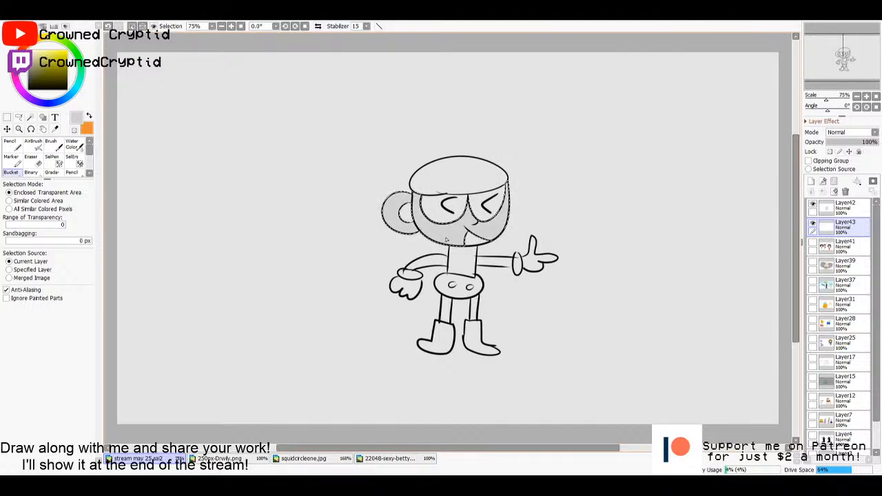
pyautogui.press('m')
pyautogui.hotkey('ctrl', 'd')
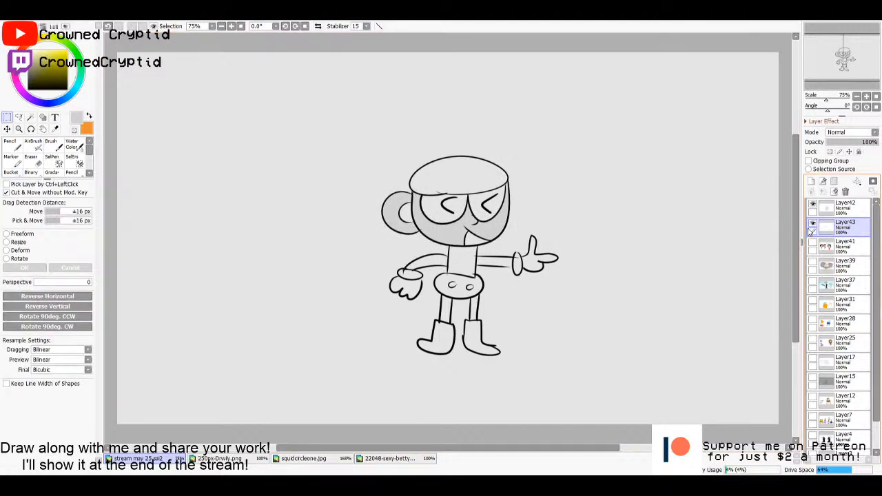
pyautogui.click(841, 205)
pyautogui.press('w')
pyautogui.click(488, 264)
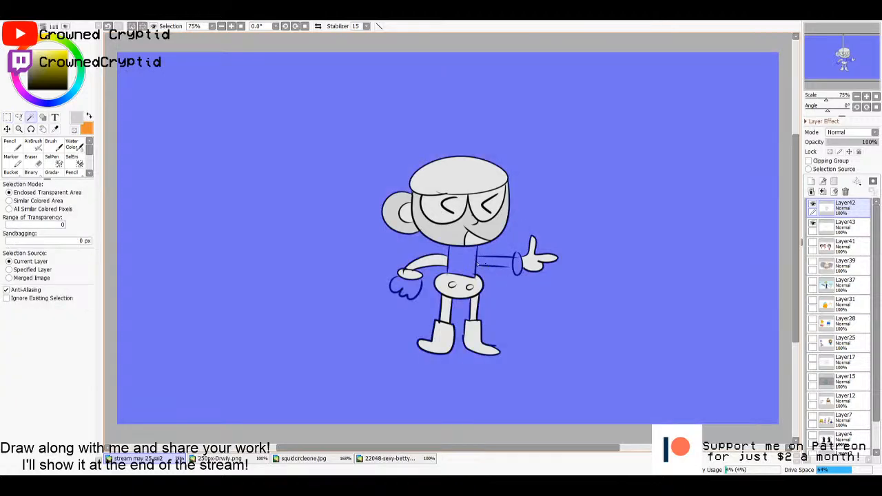
pyautogui.hotkey('ctrl', 'z')
pyautogui.press('m')
pyautogui.hotkey('ctrl', 'd')
# - Set the Pencil to black and close the gaps in the outline of the torso and outstretched arm on Layer42
pyautogui.press('n')
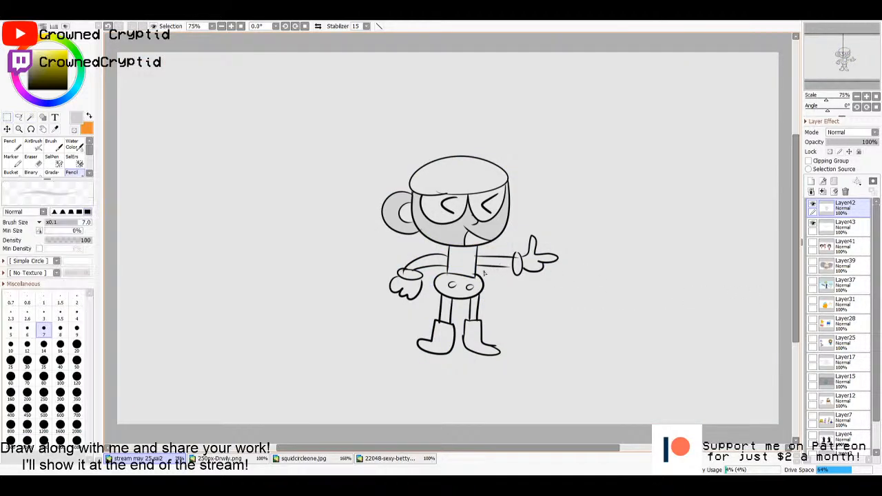
pyautogui.click(89, 115)
pyautogui.click(29, 89)
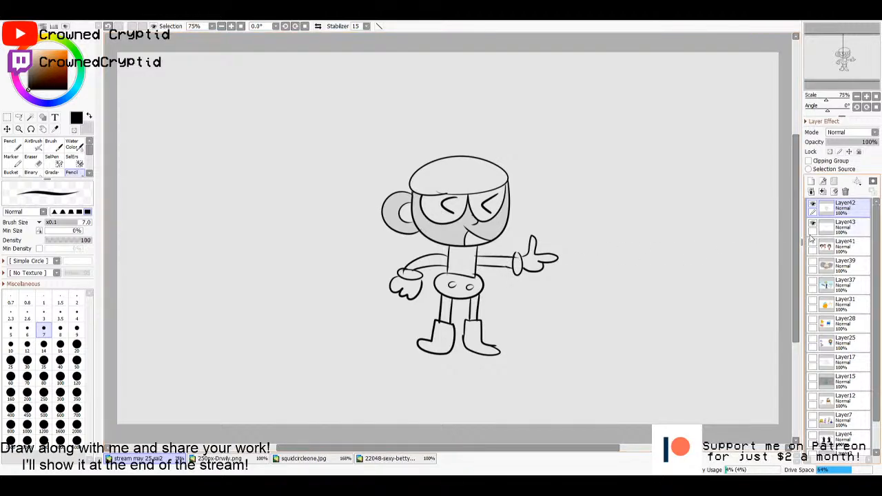
# - Select the torso and both sleeves with the Magic Wand, fill them near-black on Layer43, and deselect
pyautogui.press('w')
pyautogui.click(460, 271)
pyautogui.click(432, 261)
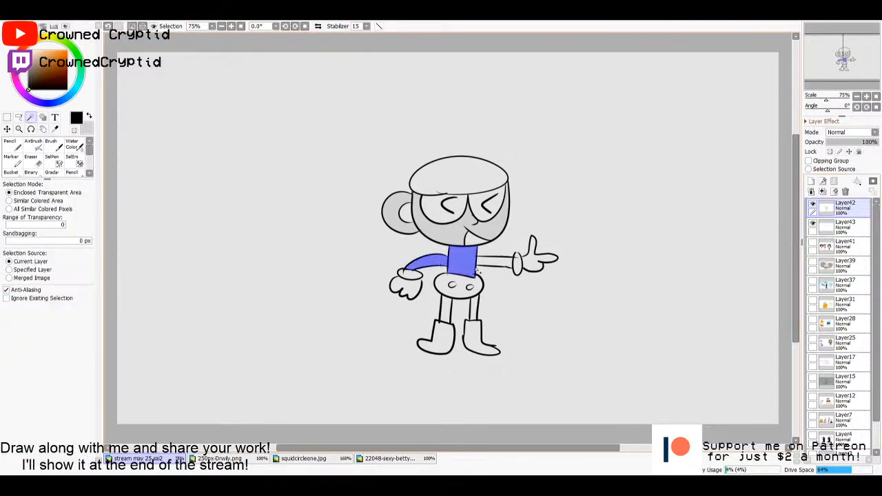
pyautogui.click(494, 263)
pyautogui.click(845, 227)
pyautogui.press('g')
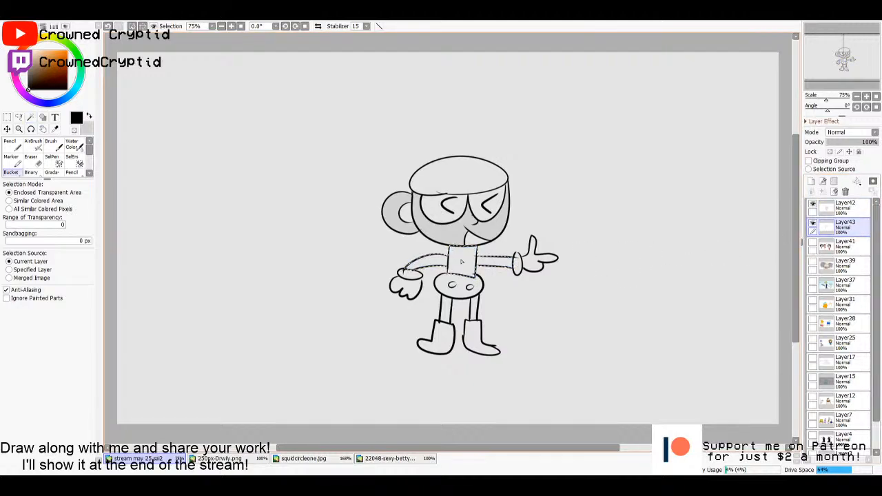
pyautogui.click(28, 77)
pyautogui.click(28, 84)
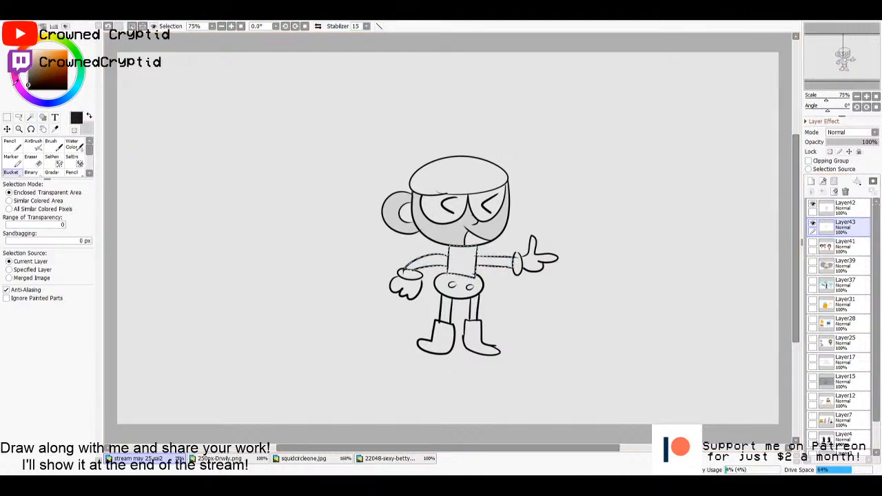
pyautogui.click(574, 308)
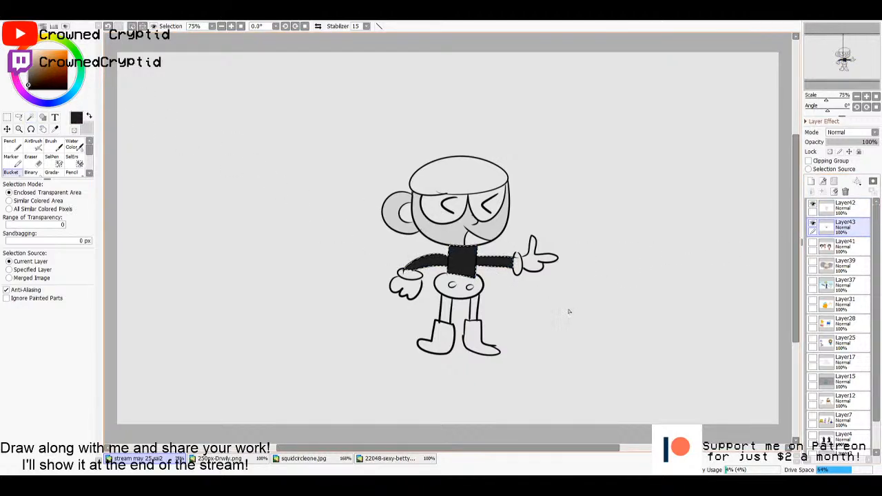
pyautogui.press('m')
pyautogui.hotkey('ctrl', 'd')
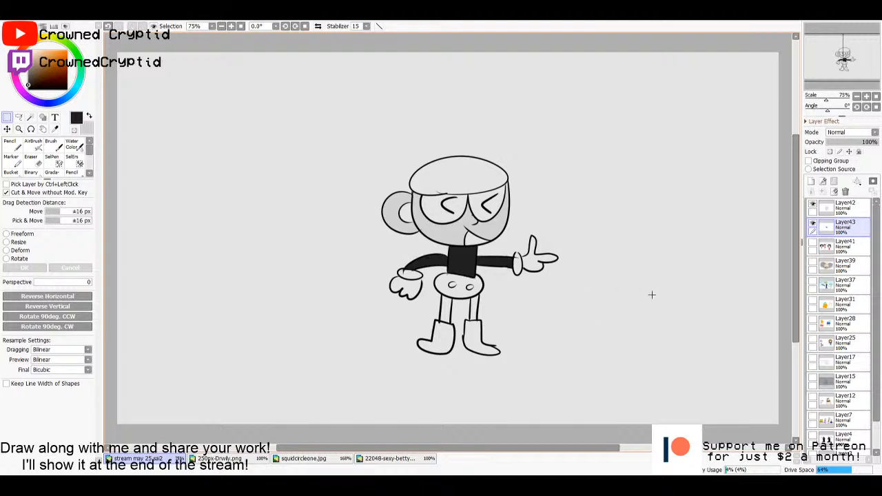
# - Select the insides of both boots with the Magic Wand, using the line art on Layer42
pyautogui.click(843, 207)
pyautogui.click(838, 230)
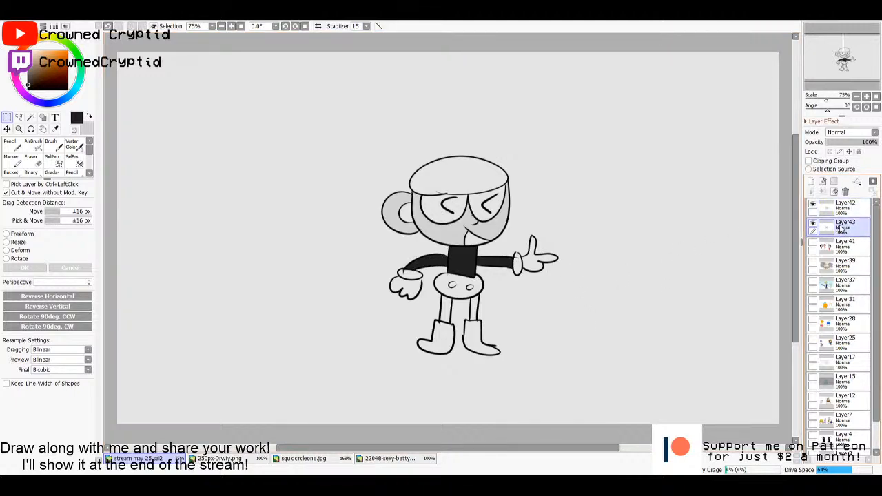
pyautogui.click(844, 210)
pyautogui.click(839, 229)
pyautogui.click(841, 213)
pyautogui.press('w')
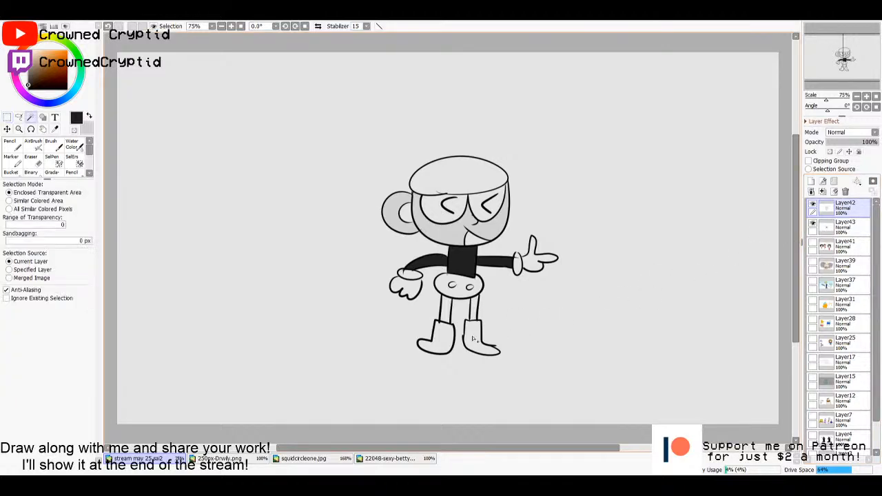
pyautogui.click(481, 339)
pyautogui.click(437, 337)
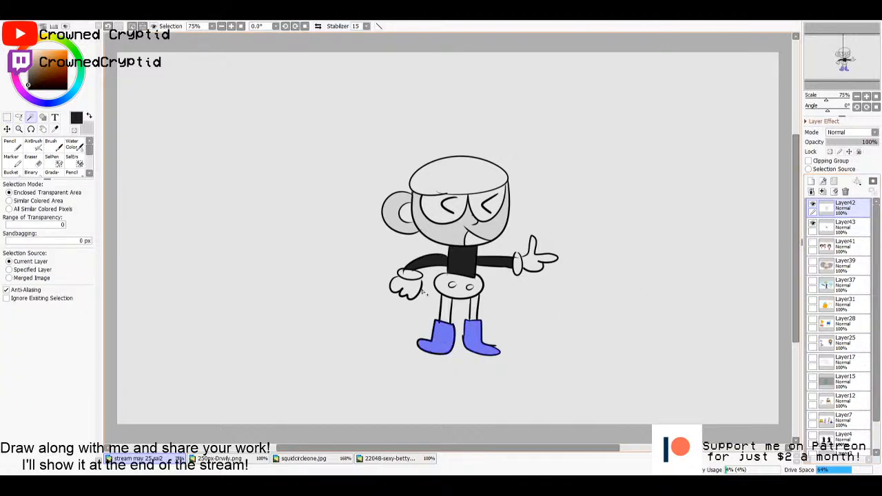
# - Fill the selected boots on Layer43 with bright yellow, lighten the fill to pale yellow, and deselect
pyautogui.click(844, 228)
pyautogui.press('g')
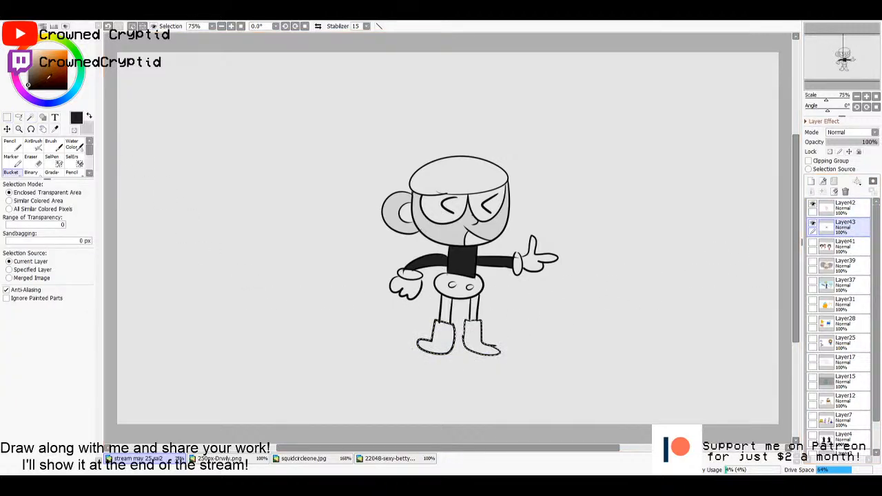
pyautogui.moveTo(49, 76); pyautogui.dragTo(30, 68)
pyautogui.click(65, 59)
pyautogui.click(46, 40)
pyautogui.click(70, 50)
pyautogui.moveTo(69, 50); pyautogui.dragTo(61, 49)
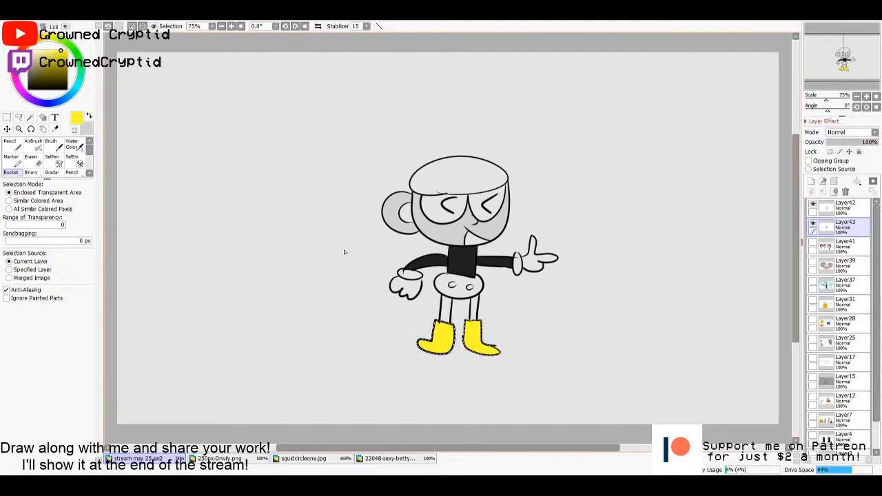
pyautogui.moveTo(61, 50); pyautogui.dragTo(46, 50)
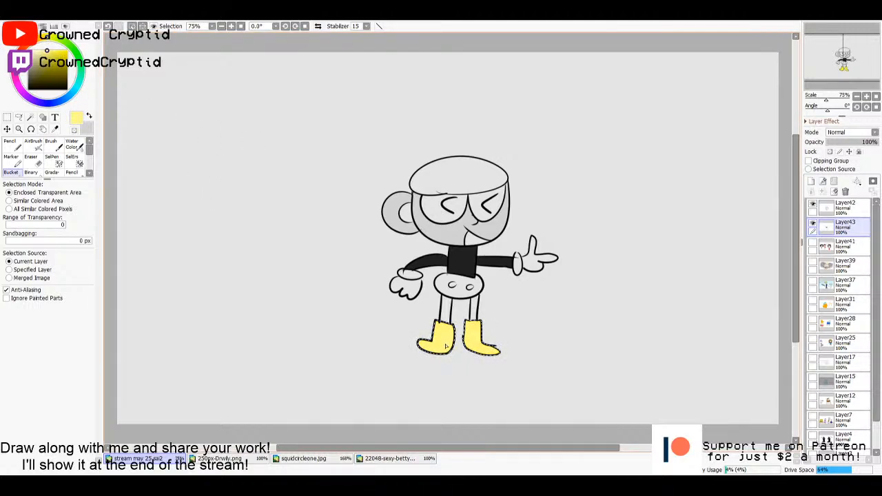
pyautogui.press('m')
pyautogui.click(574, 329)
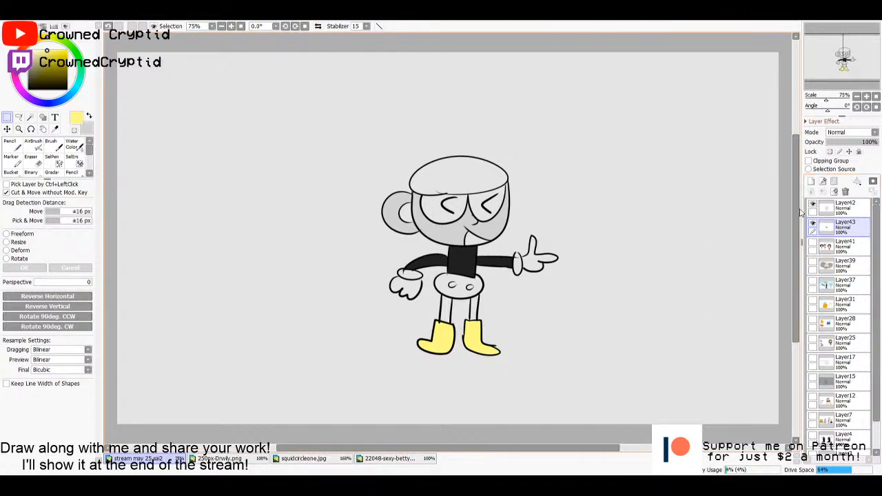
# - Select the top of the cup using Layer42's line art, fill it medium grey on Layer43, and deselect
pyautogui.click(840, 206)
pyautogui.press('w')
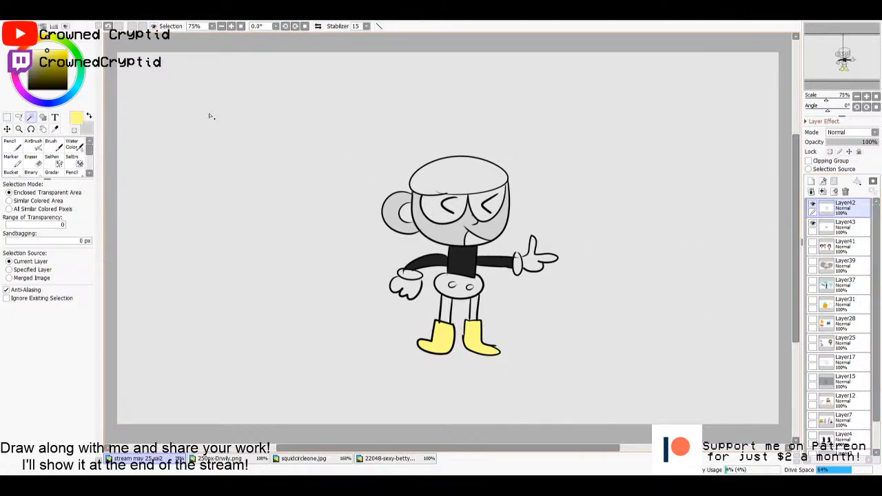
pyautogui.moveTo(40, 63); pyautogui.dragTo(30, 65)
pyautogui.click(452, 181)
pyautogui.click(824, 226)
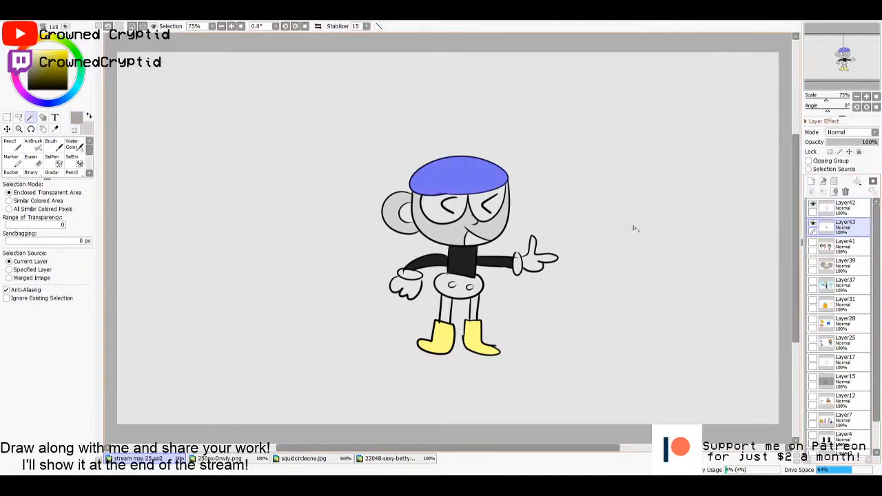
pyautogui.press('g')
pyautogui.click(438, 182)
pyautogui.press('m')
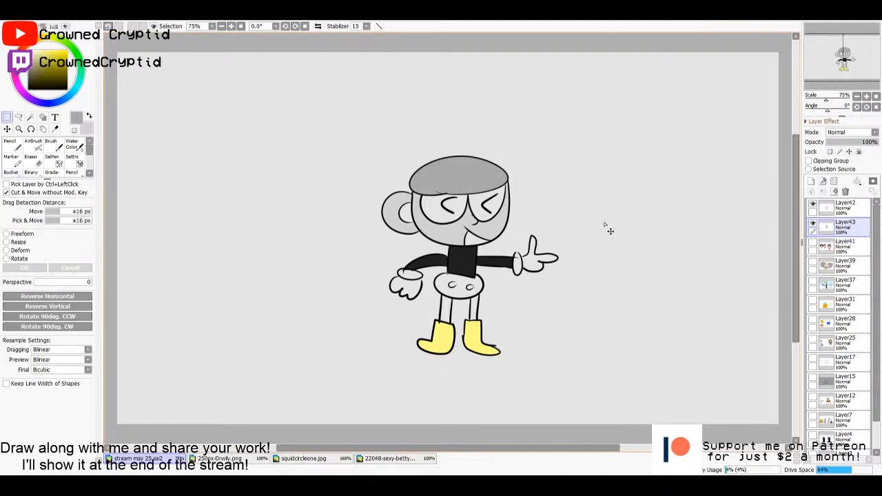
# - Select both eyes with the Magic Wand on Layer42, fill them white on Layer43, and deselect
pyautogui.click(840, 205)
pyautogui.press('w')
pyautogui.click(499, 210)
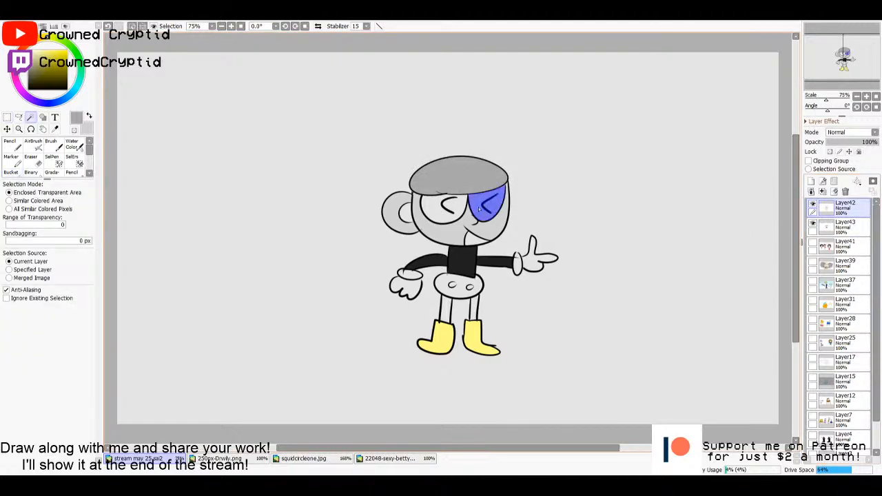
pyautogui.click(460, 209)
pyautogui.click(840, 224)
pyautogui.press('g')
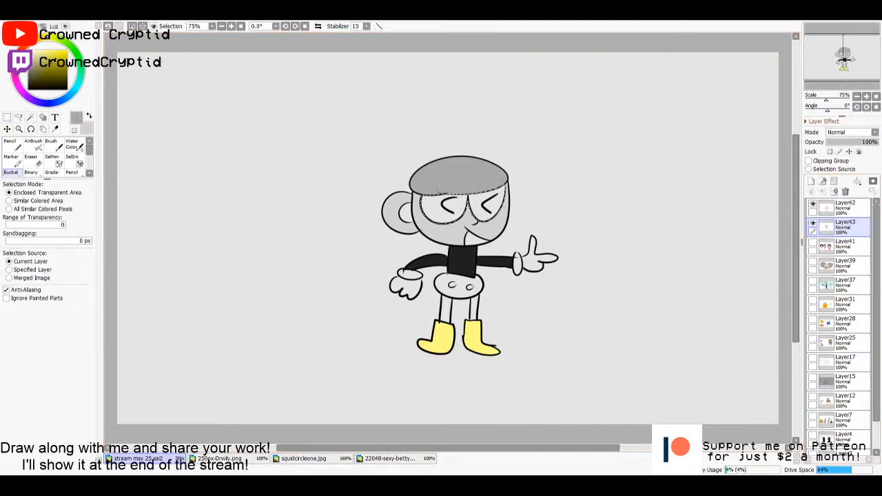
pyautogui.click(456, 208)
pyautogui.press('m')
pyautogui.click(596, 236)
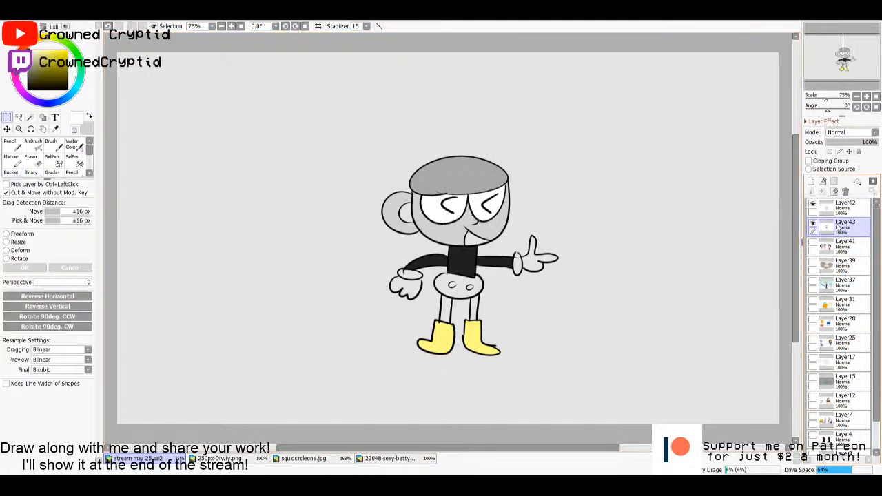
pyautogui.click(840, 206)
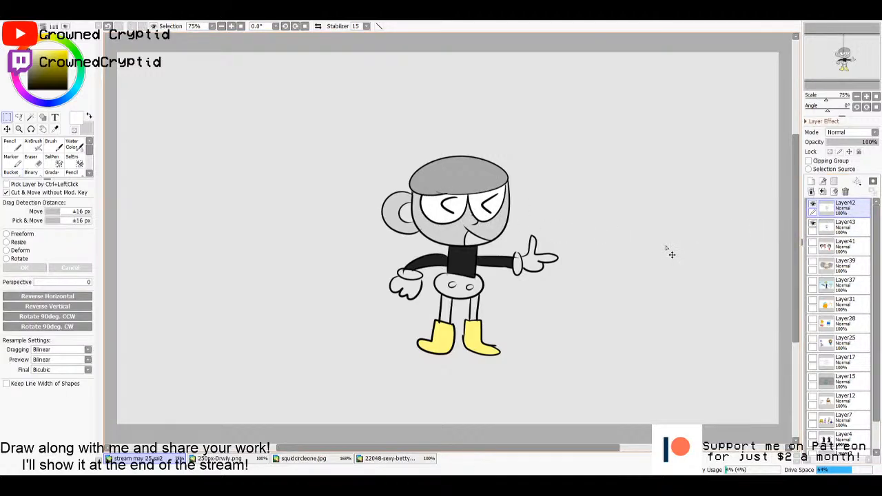
pyautogui.press('w')
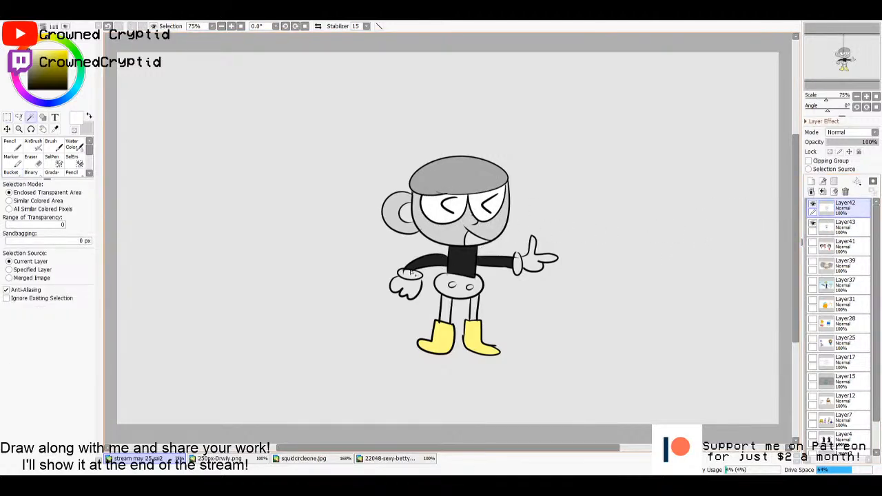
pyautogui.click(411, 274)
pyautogui.click(409, 286)
pyautogui.hotkey('ctrl', 'z')
pyautogui.press('m')
pyautogui.click(790, 273)
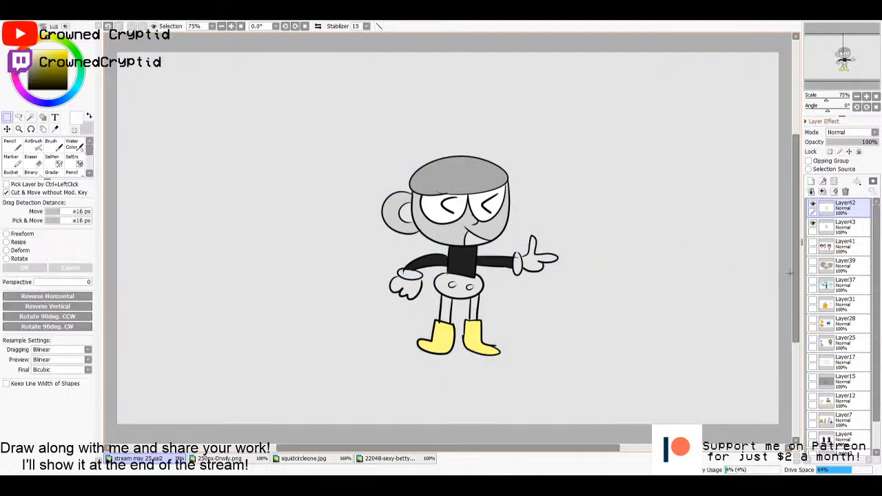
# - Set the Pencil to black and make the line art on Layer42 active
pyautogui.click(835, 226)
pyautogui.press('n')
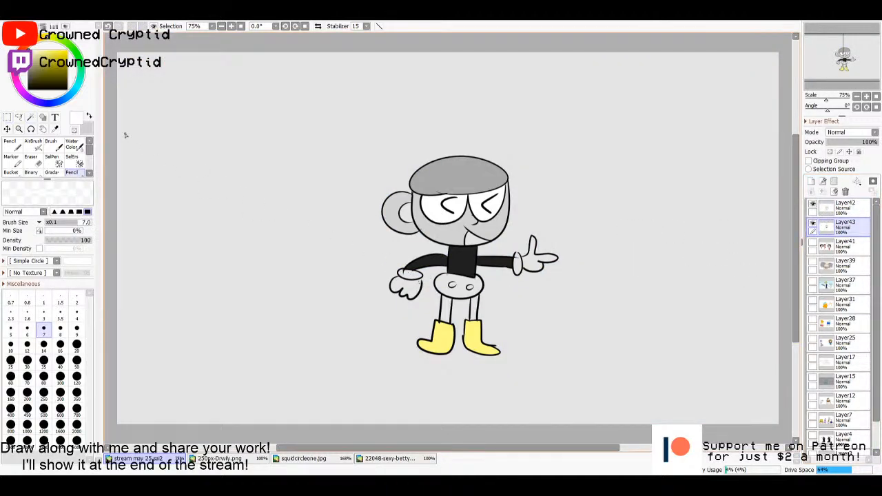
pyautogui.press('x')
pyautogui.click(840, 206)
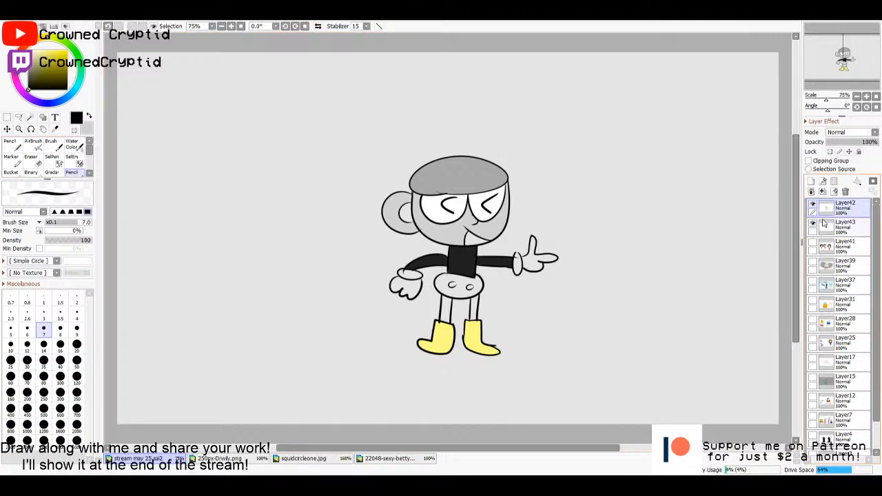
pyautogui.press('w')
pyautogui.click(534, 263)
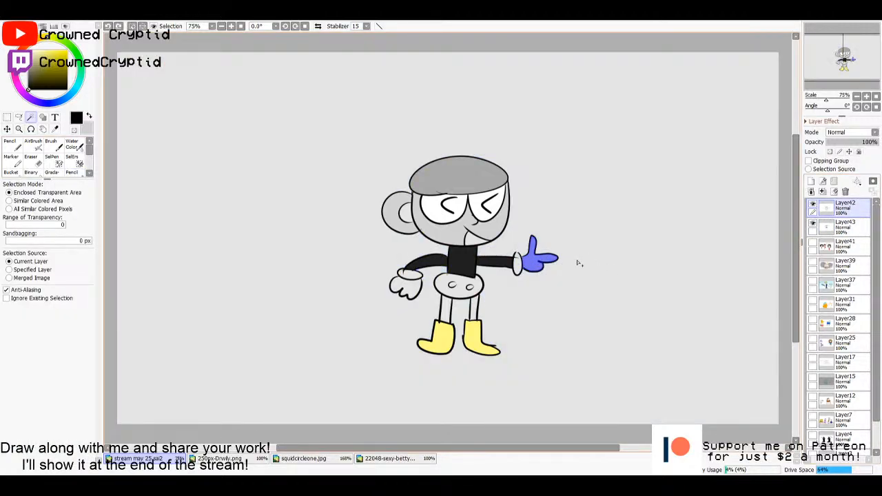
pyautogui.hotkey('ctrl', 'd')
pyautogui.press('n')
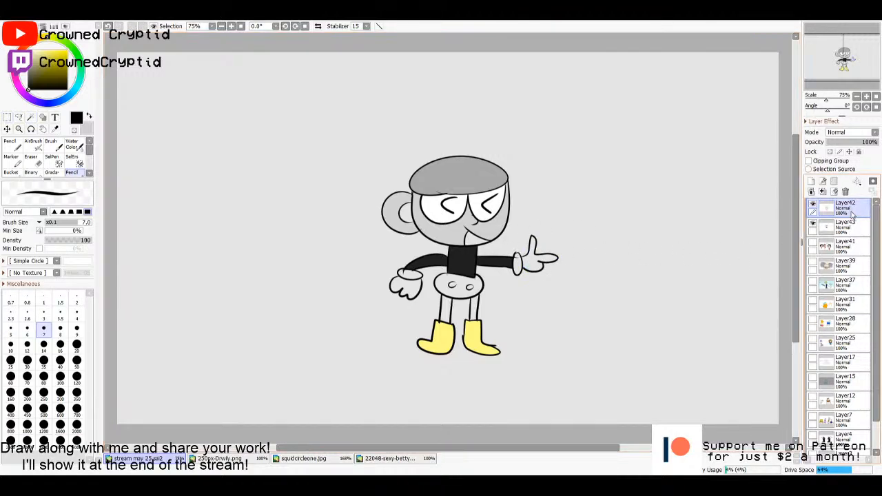
pyautogui.press('w')
pyautogui.click(535, 262)
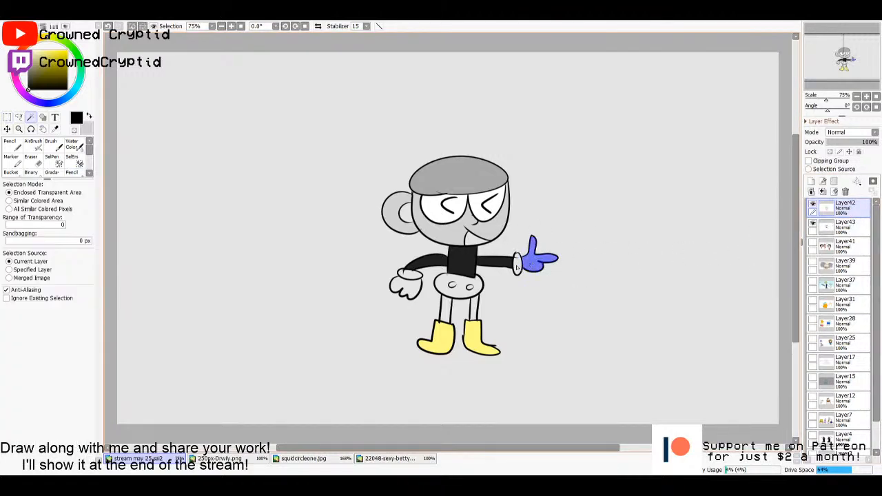
pyautogui.click(407, 279)
pyautogui.hotkey('ctrl', 'z')
pyautogui.hotkey('ctrl', 'z')
pyautogui.hotkey('ctrl', 'd')
# - Add a new layer directly above Layer43 and return to the line art on Layer42
pyautogui.click(831, 232)
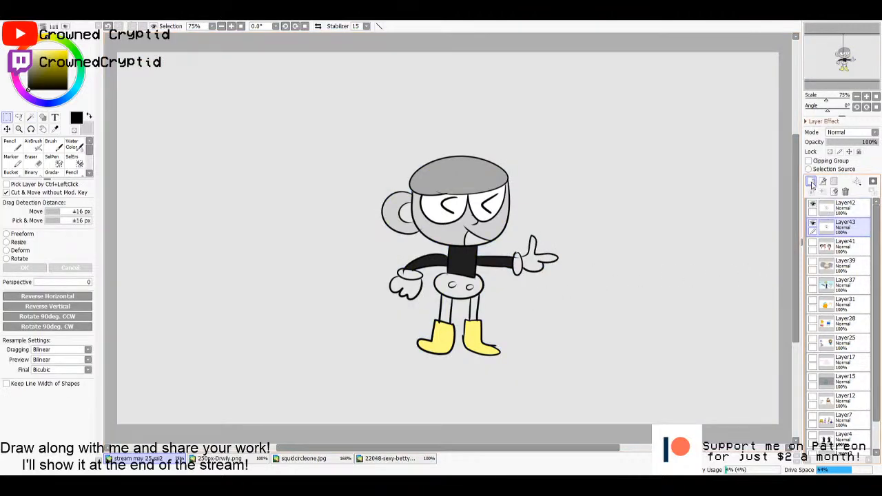
pyautogui.click(811, 181)
pyautogui.click(844, 207)
# - Close the gaps in the lowered glove's outline on Layer42 with the black Pencil
pyautogui.press('w')
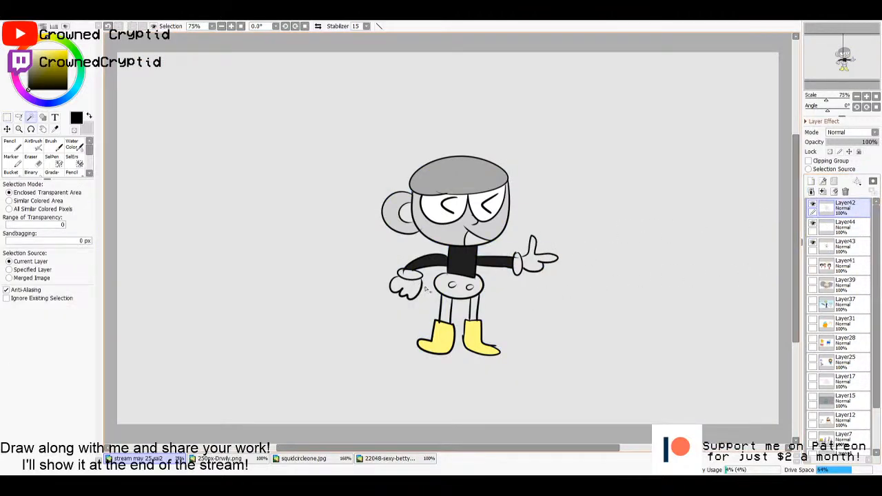
pyautogui.scroll(5, 395, 308)
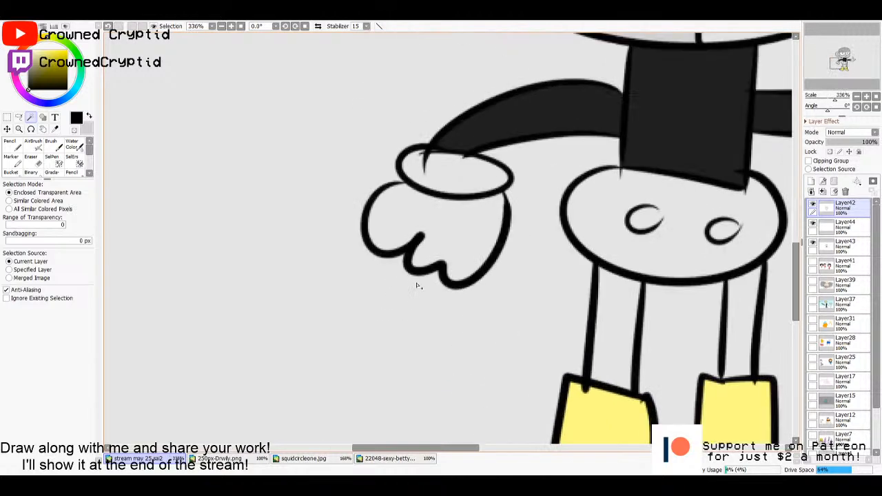
pyautogui.press('n')
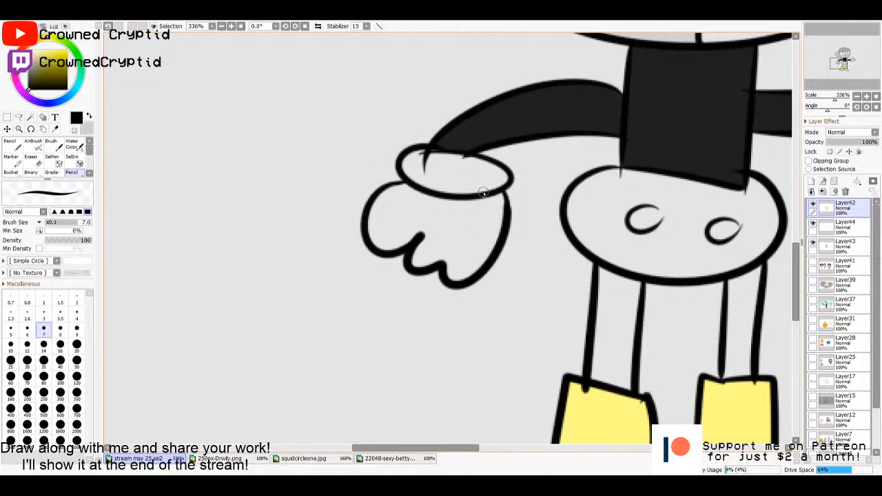
pyautogui.moveTo(622, 217); pyautogui.dragTo(486, 254)
pyautogui.moveTo(564, 240); pyautogui.dragTo(578, 260)
pyautogui.moveTo(524, 257); pyautogui.dragTo(606, 234)
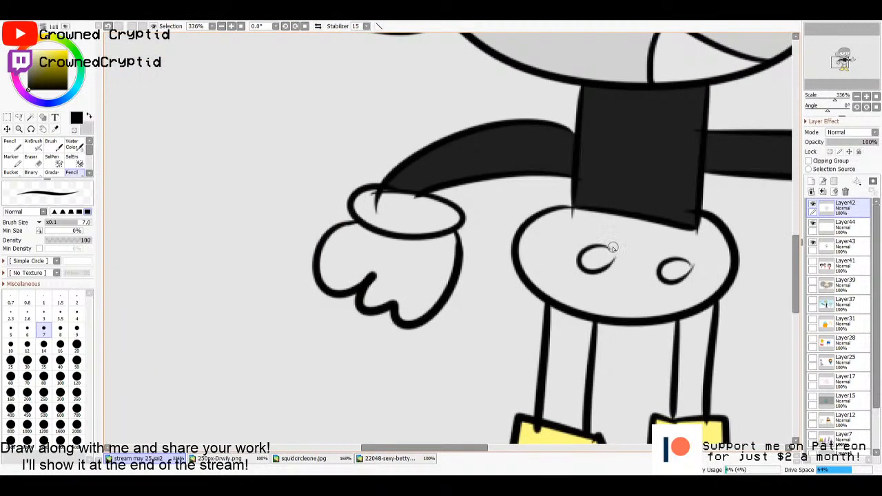
pyautogui.hotkey('ctrl', '0')
# - Select the insides of both gloves and their cuffs with the Magic Wand, using the line art on Layer42
pyautogui.click(839, 226)
pyautogui.click(842, 213)
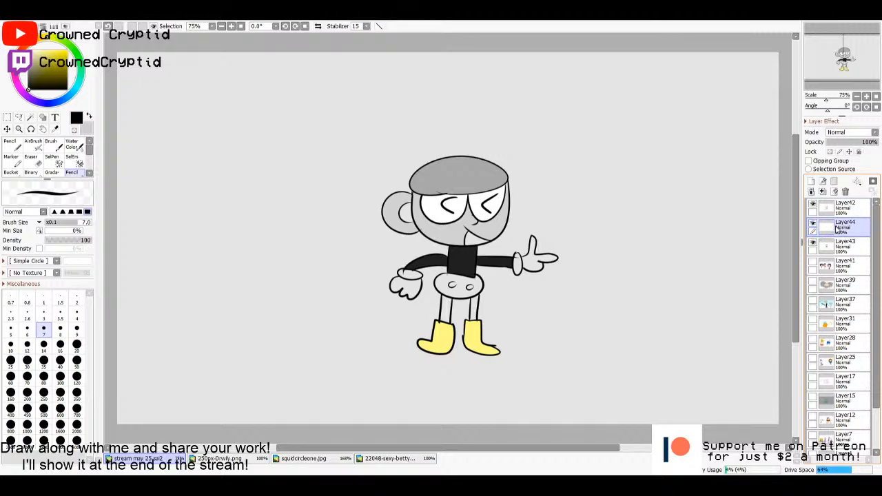
pyautogui.click(839, 214)
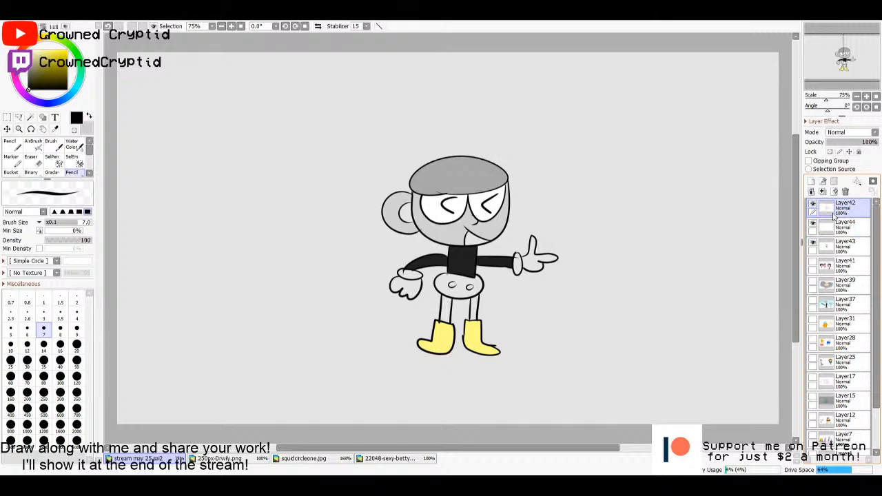
pyautogui.press('w')
pyautogui.click(531, 269)
pyautogui.click(518, 265)
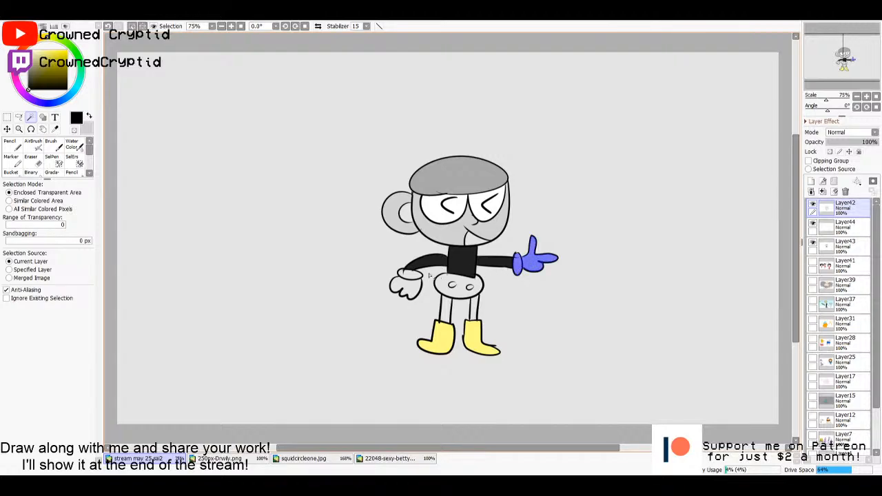
pyautogui.click(408, 277)
pyautogui.click(406, 287)
# - Fill the selected gloves and cuffs with near-white on Layer44 and deselect
pyautogui.click(839, 226)
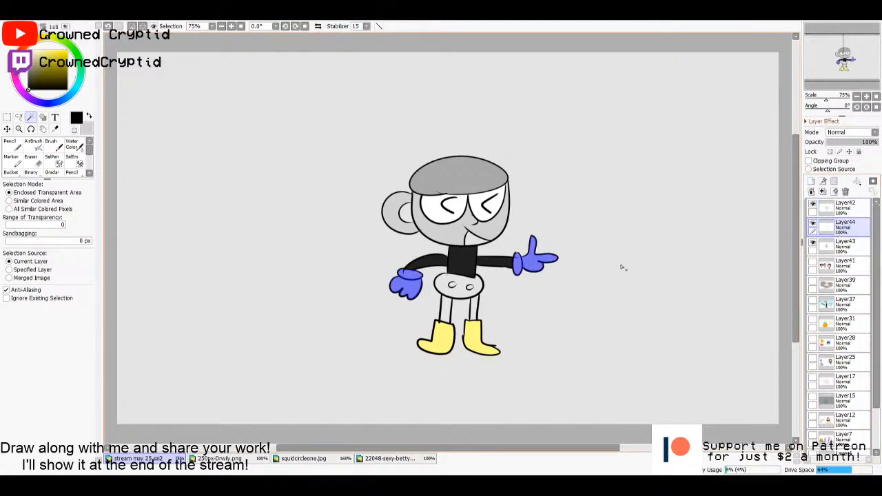
pyautogui.press('g')
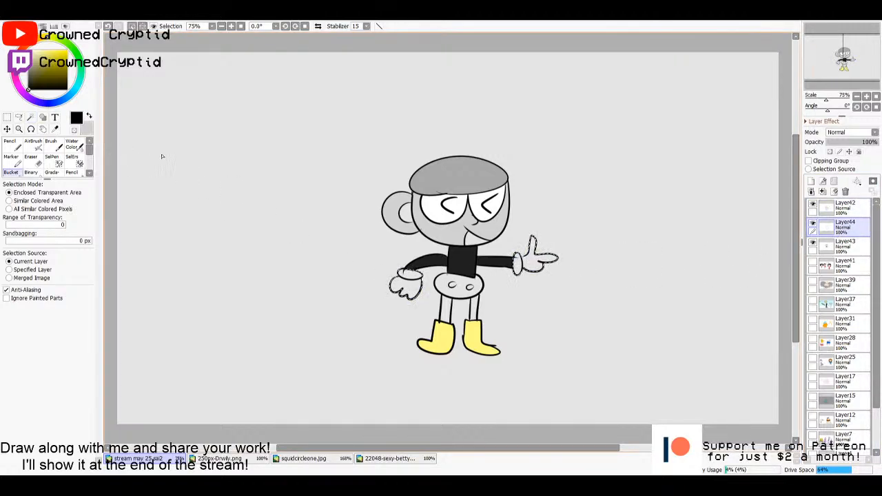
pyautogui.moveTo(43, 51); pyautogui.dragTo(28, 49)
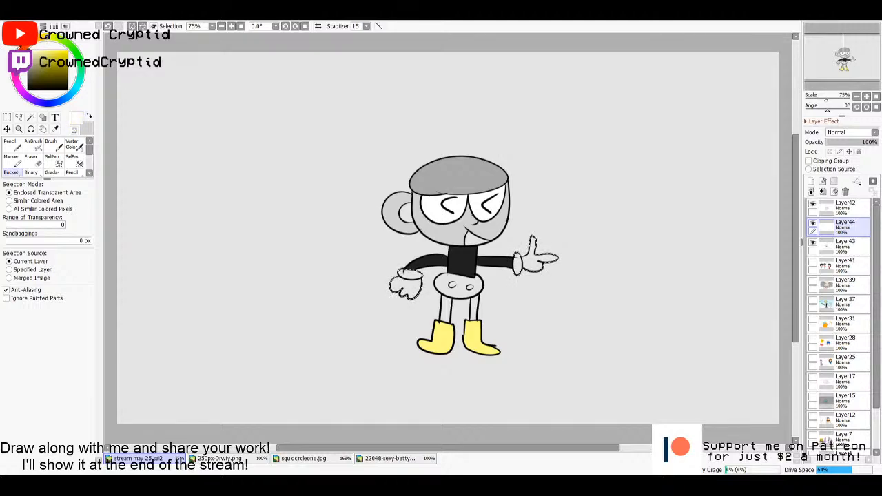
pyautogui.hotkey('ctrl', 'd')
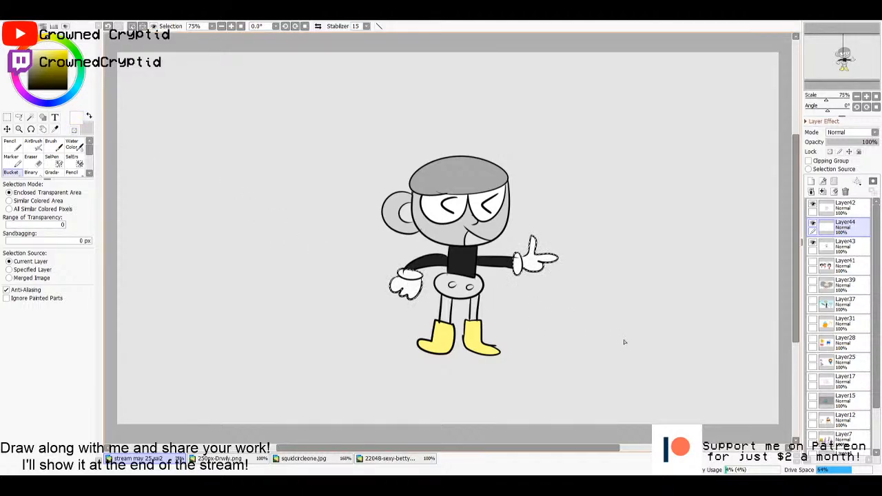
pyautogui.press('m')
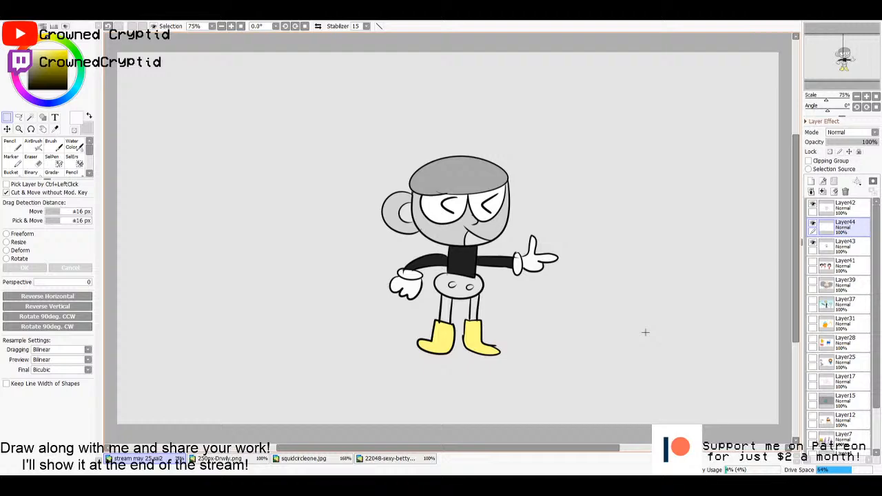
pyautogui.click(847, 248)
pyautogui.click(846, 233)
pyautogui.click(842, 210)
pyautogui.press('w')
pyautogui.click(456, 288)
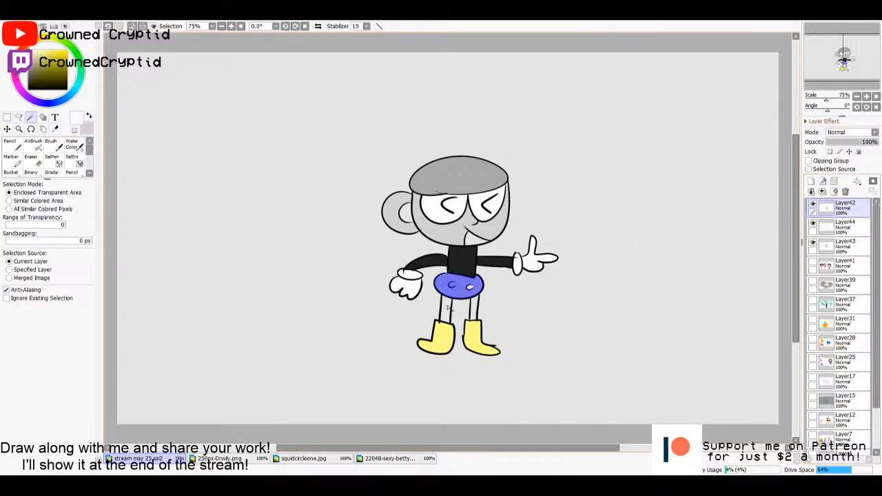
pyautogui.hotkey('ctrl', 'd')
pyautogui.press('m')
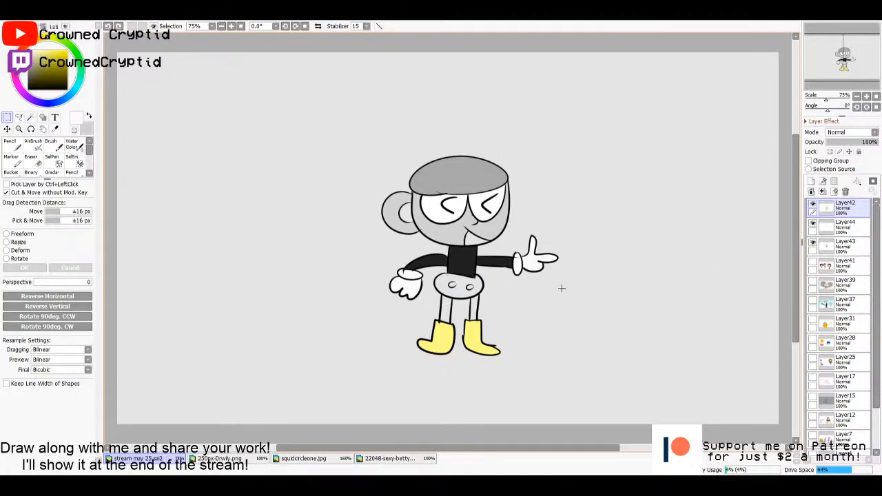
# - Set the Pencil to black and close the open outlines of both buttons on the shorts on Layer42
pyautogui.scroll(4, 561, 288)
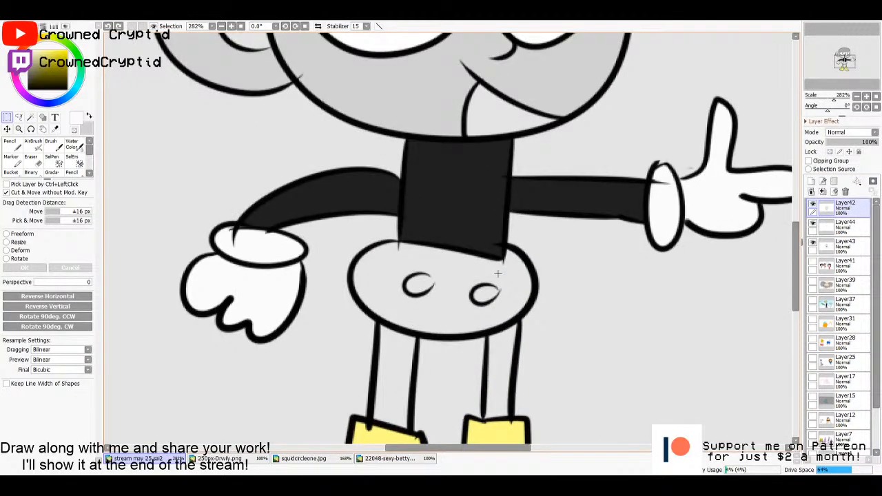
pyautogui.press('n')
pyautogui.moveTo(427, 277); pyautogui.dragTo(426, 276)
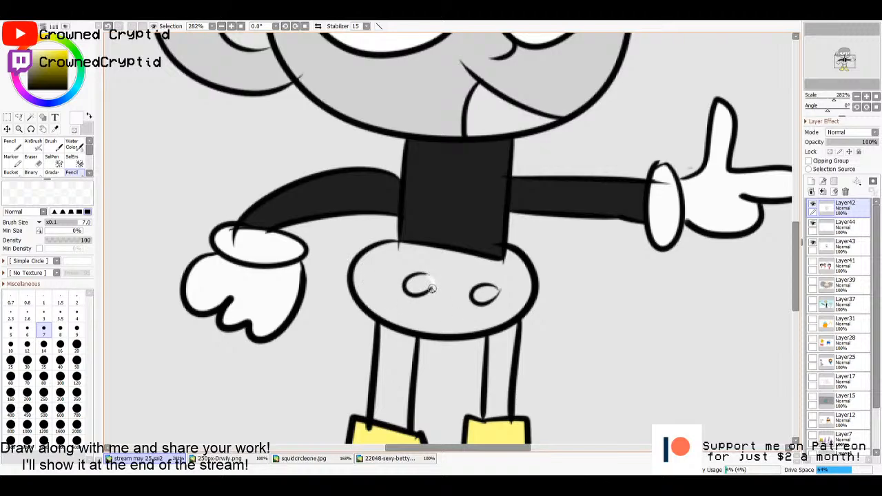
pyautogui.hotkey('ctrl', 'z')
pyautogui.press('x')
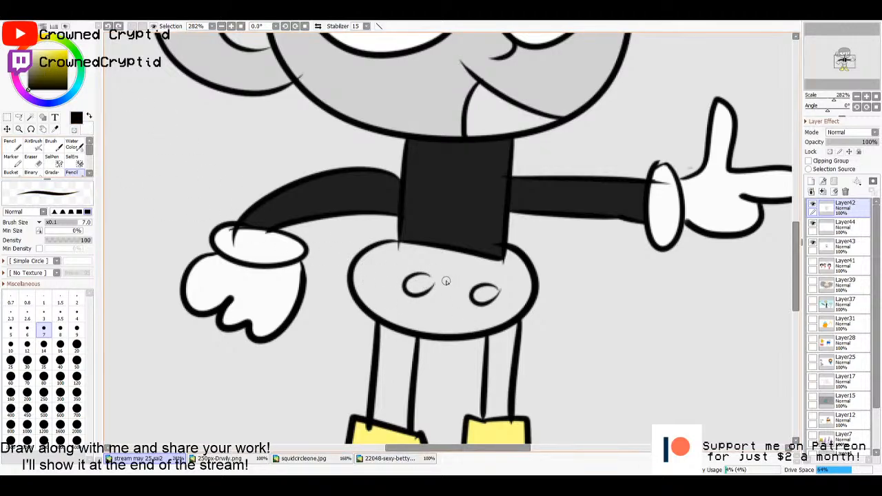
pyautogui.moveTo(425, 274); pyautogui.dragTo(431, 292)
pyautogui.press('Home')
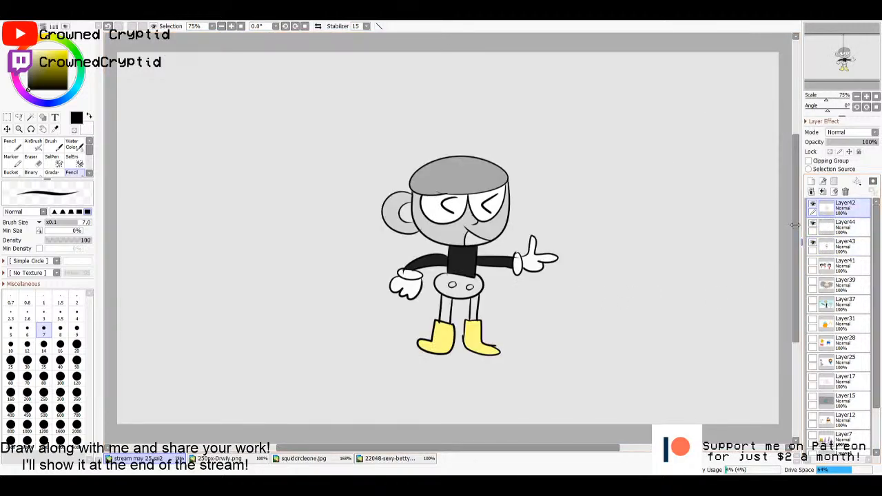
# - Select the shorts around the buttons using the Layer42 line art, fill them with bright red on Layer44 and deselect
pyautogui.scroll(5, 523, 296)
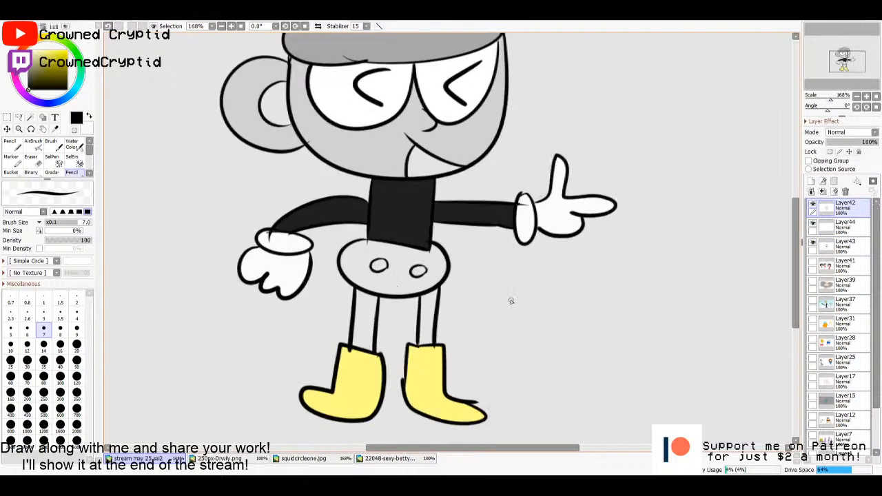
pyautogui.moveTo(466, 292); pyautogui.dragTo(515, 265)
pyautogui.press('w')
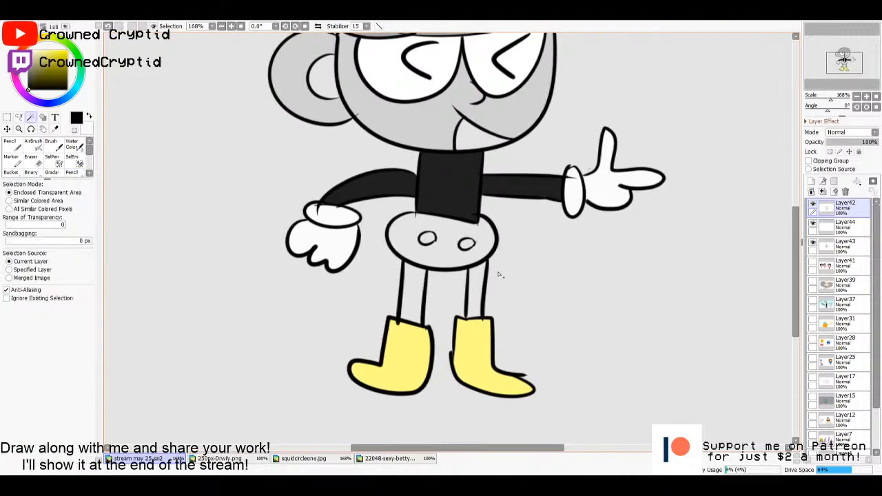
pyautogui.click(444, 255)
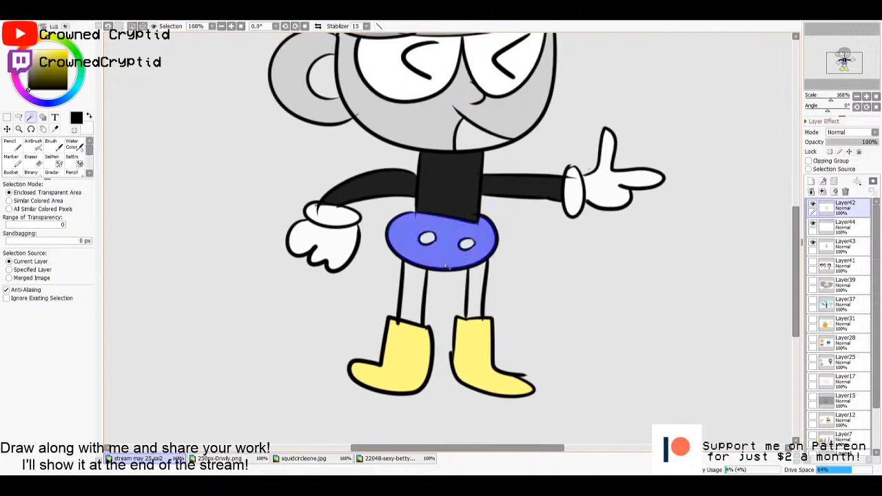
pyautogui.click(854, 229)
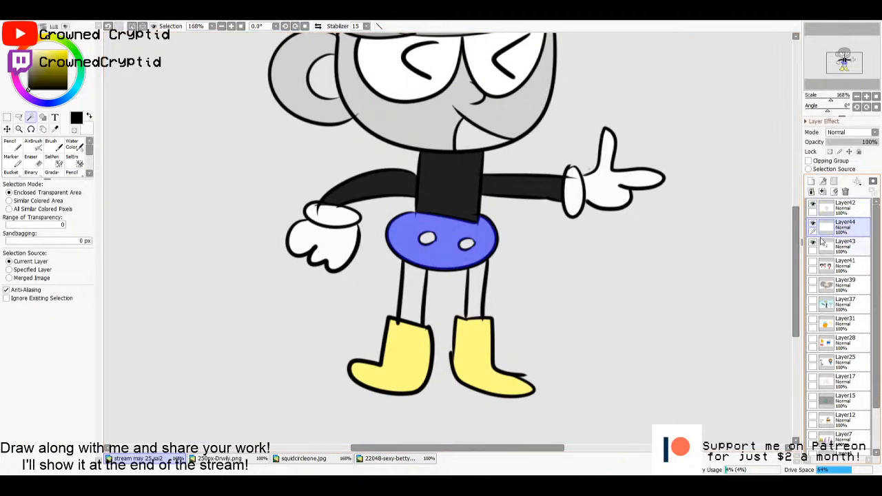
pyautogui.press('g')
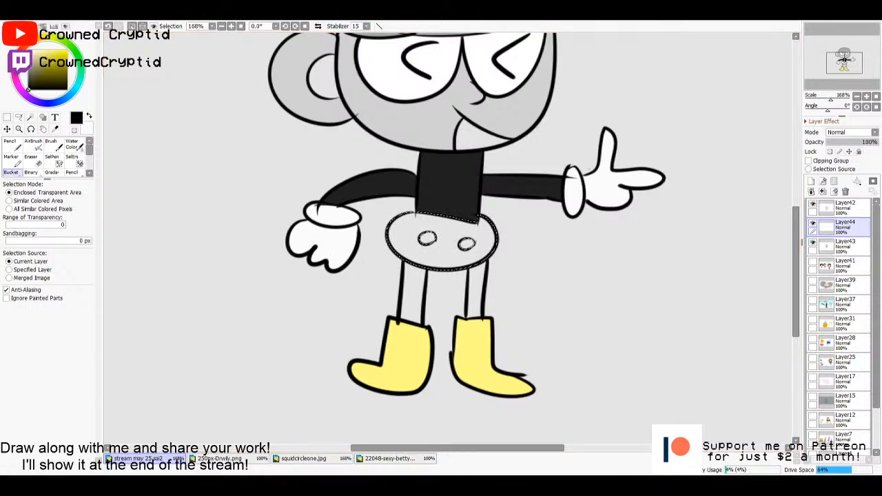
pyautogui.click(22, 50)
pyautogui.moveTo(50, 52); pyautogui.dragTo(68, 58)
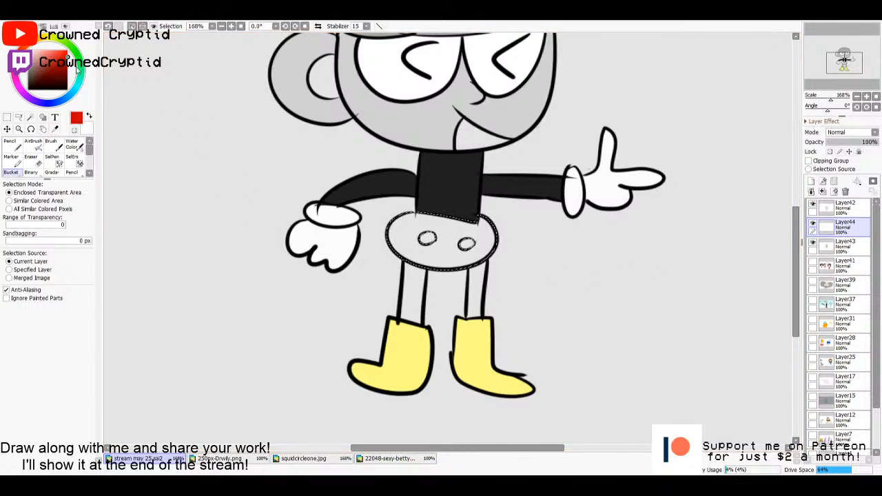
pyautogui.click(430, 257)
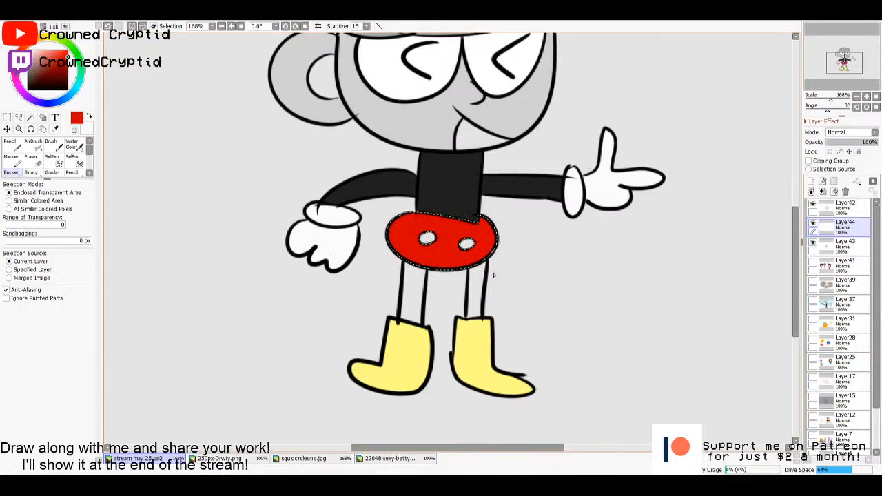
pyautogui.press('m')
pyautogui.click(545, 269)
# - Select both legs from the Layer42 line art and fill them on Layer44 with the shirt's dark colour
pyautogui.click(851, 209)
pyautogui.press('w')
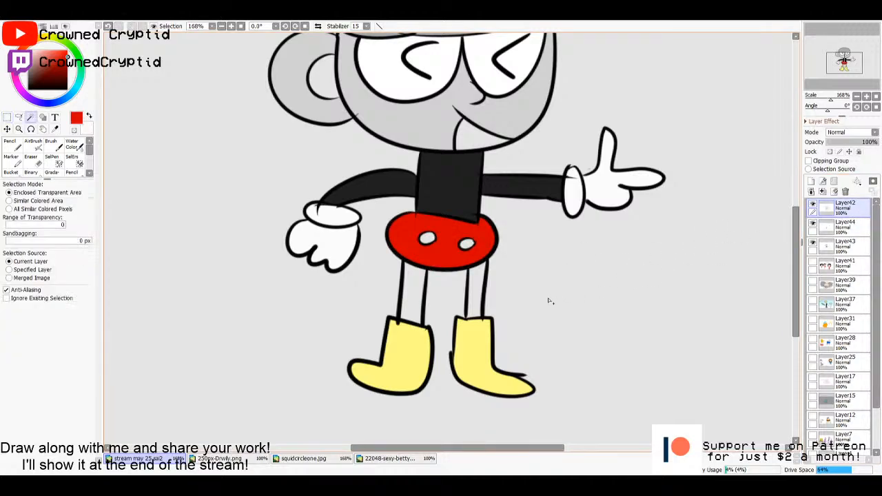
pyautogui.click(480, 289)
pyautogui.click(410, 292)
pyautogui.click(844, 226)
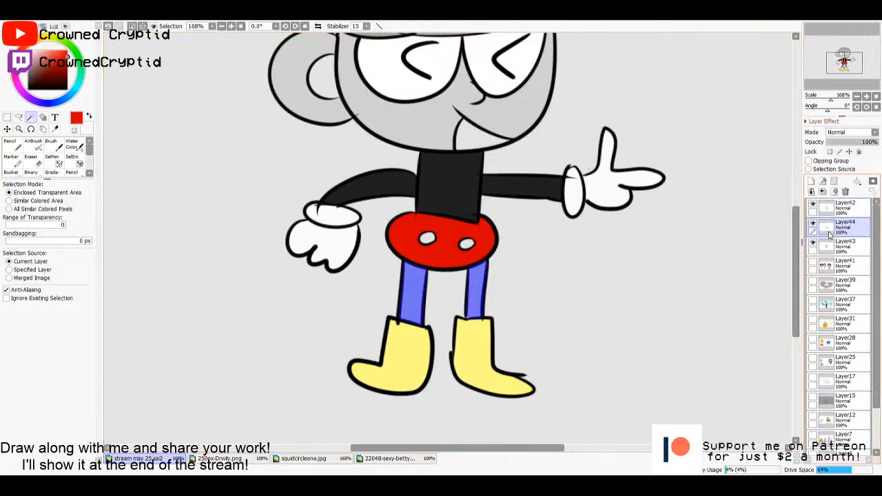
pyautogui.press('g')
pyautogui.press('i')
pyautogui.click(439, 197)
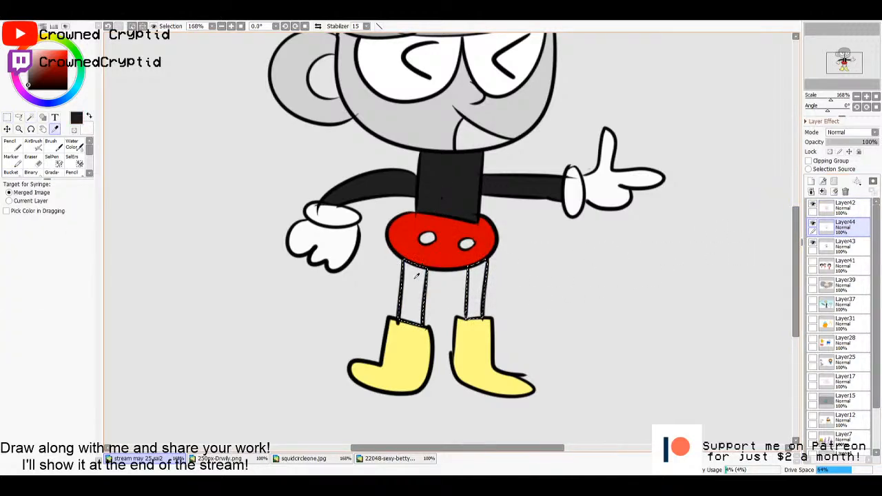
pyautogui.press('g')
pyautogui.click(418, 276)
# - Paint the tops of both selected legs with the shorts' red using the Pencil at size 20, and deselect
pyautogui.press('i')
pyautogui.click(448, 238)
pyautogui.press('n')
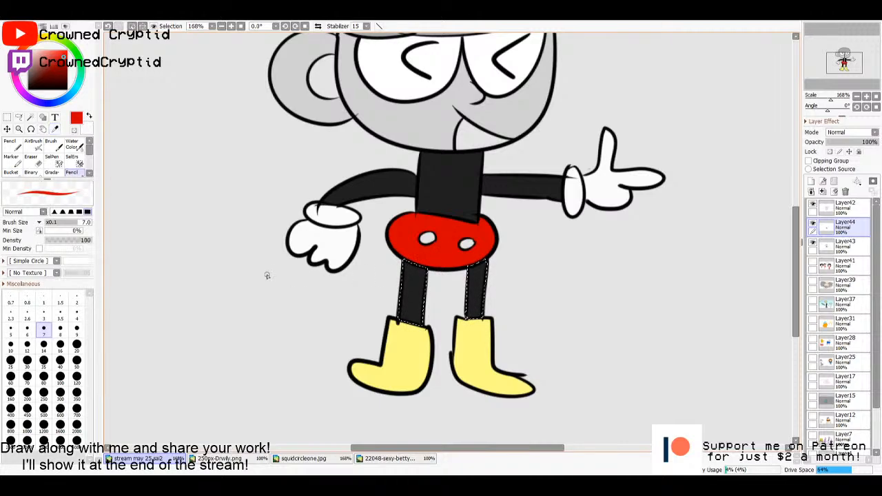
pyautogui.click(76, 353)
pyautogui.moveTo(400, 267)
pyautogui.mouseDown()
pyautogui.moveTo(415, 270)
pyautogui.moveTo(394, 272)
pyautogui.mouseUp()
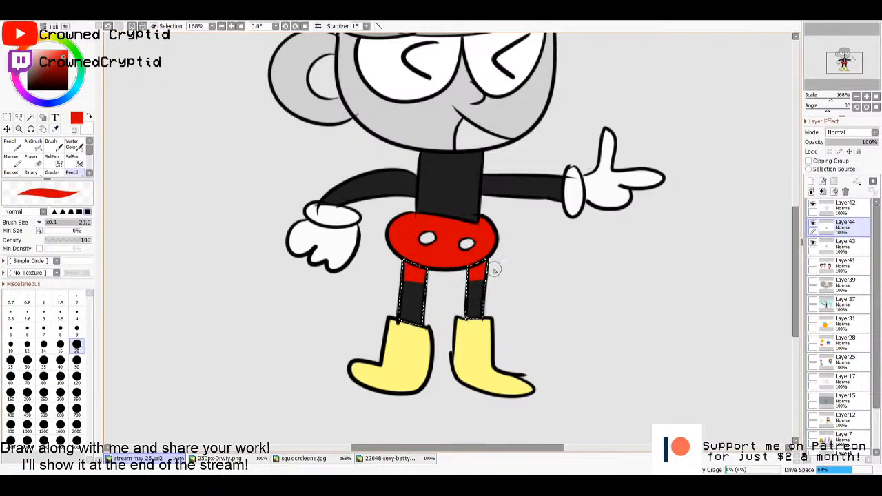
pyautogui.press('m')
pyautogui.click(548, 286)
pyautogui.press('Home')
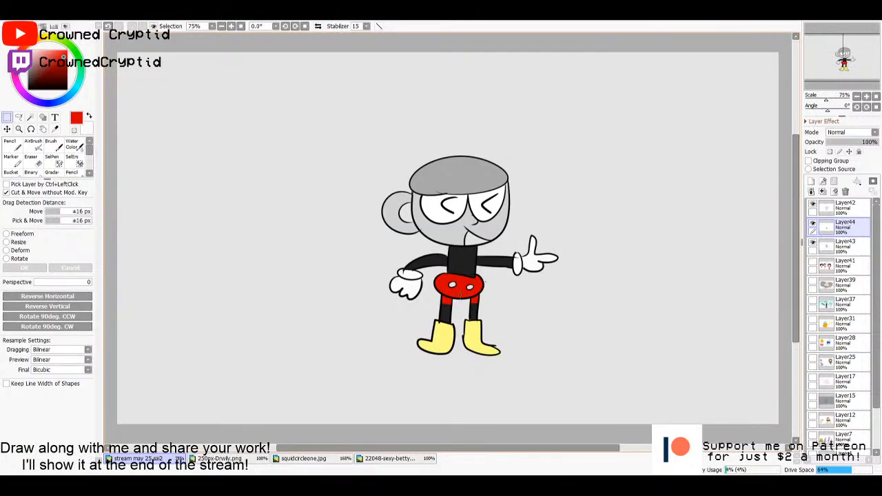
# - Select the insides of both shorts buttons on Layer42, fill them with near-white on Layer44 and deselect
pyautogui.scroll(5, 460, 293)
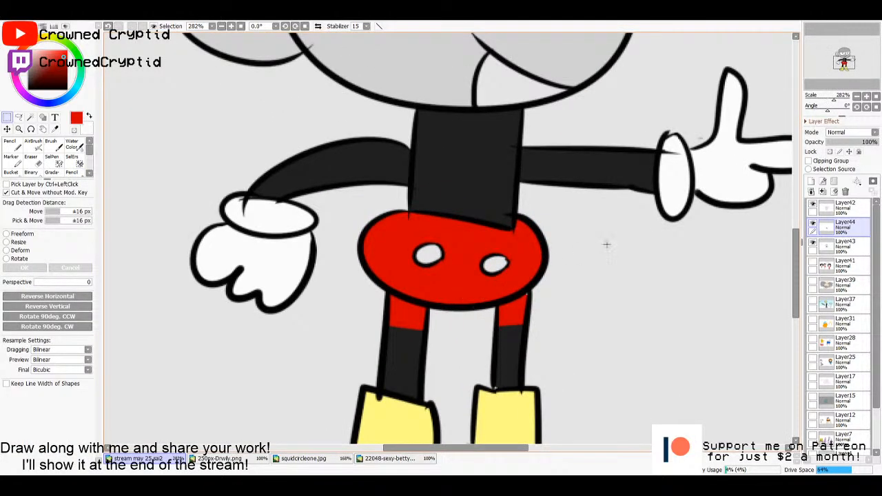
pyautogui.press('w')
pyautogui.click(845, 205)
pyautogui.click(494, 263)
pyautogui.keyDown('shift'); pyautogui.click(427, 255); pyautogui.keyUp('shift')
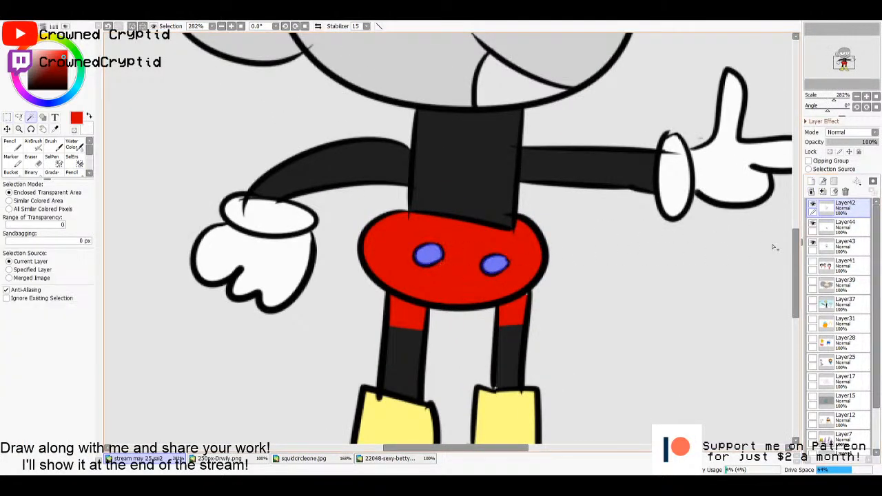
pyautogui.click(845, 225)
pyautogui.press('g')
pyautogui.moveTo(50, 54); pyautogui.dragTo(30, 52)
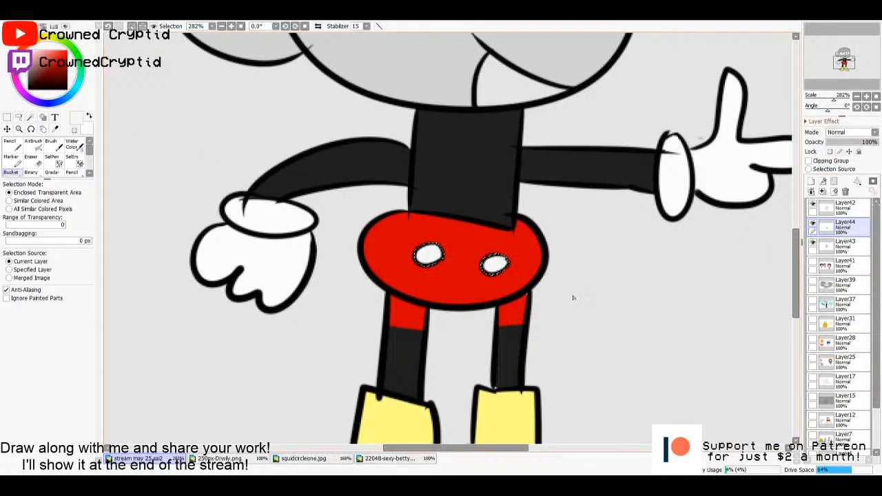
pyautogui.hotkey('ctrl', 'd')
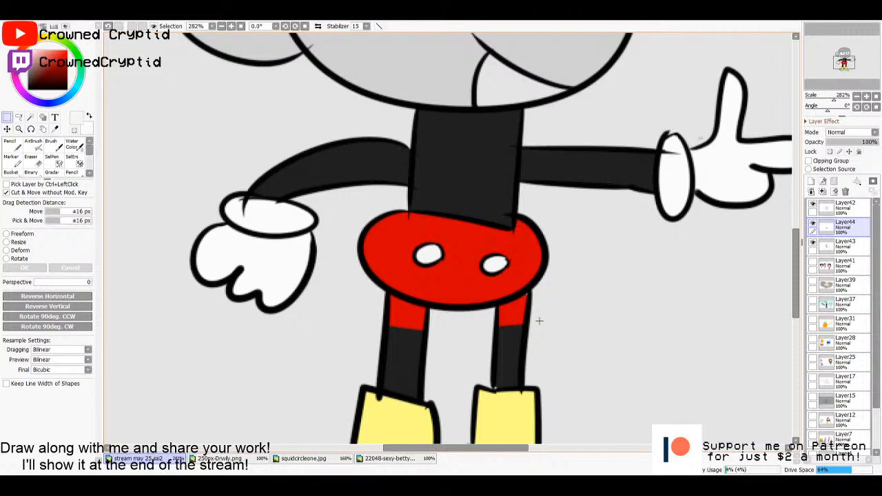
pyautogui.scroll(-3, 561, 358)
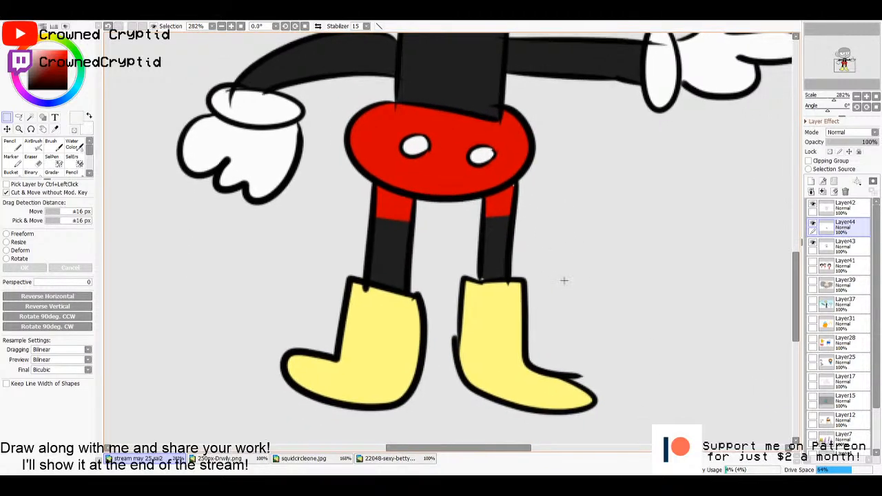
pyautogui.press('n')
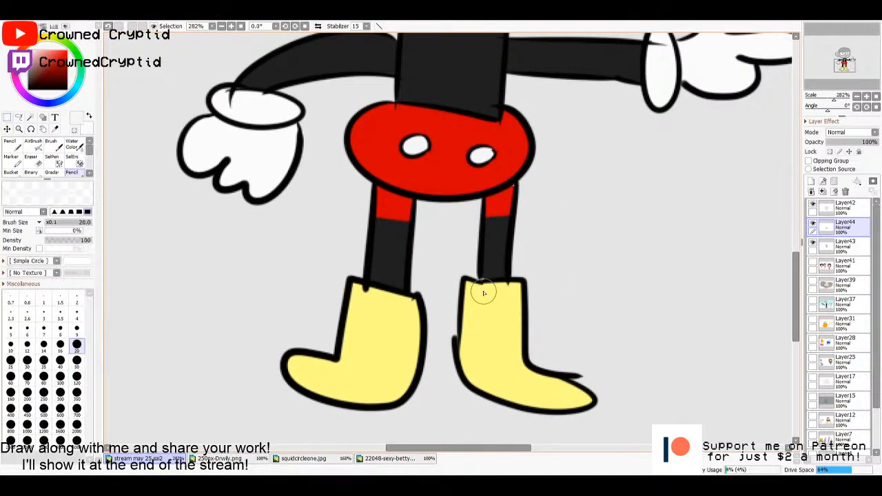
pyautogui.click(834, 209)
pyautogui.press('w')
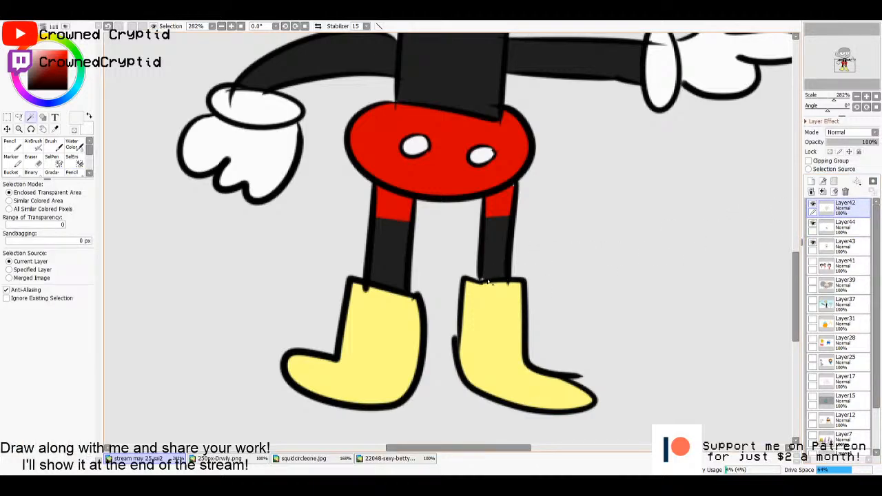
pyautogui.click(484, 279)
pyautogui.hotkey('ctrl', 'd')
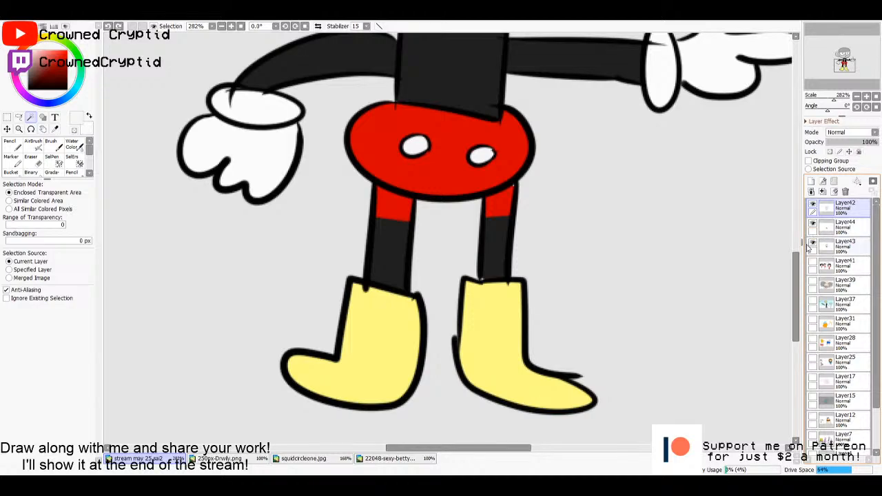
pyautogui.click(837, 223)
# - Cover the small gap where the leg beside the pointing arm meets its boot on Layer42, using the leg's dark colour and the Pencil at size 8
pyautogui.click(835, 212)
pyautogui.press('i')
pyautogui.click(493, 255)
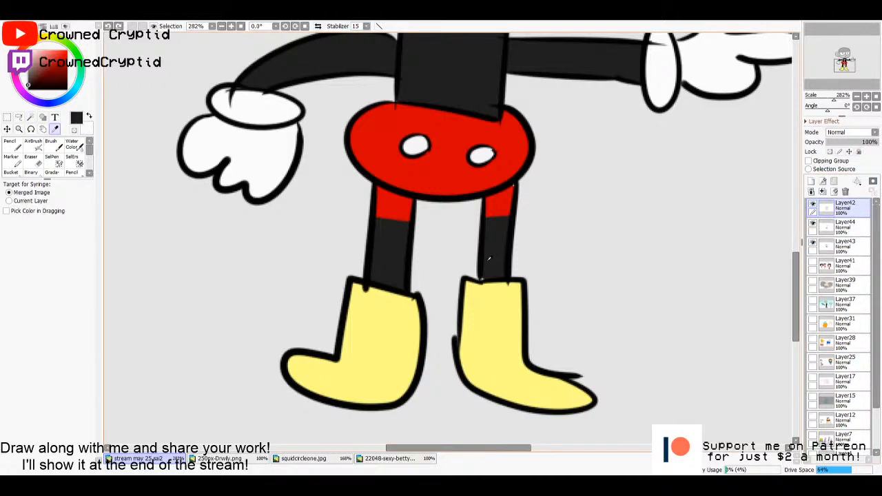
pyautogui.press('n')
pyautogui.press('[')
pyautogui.press('[')
pyautogui.press('[')
pyautogui.press('[')
pyautogui.press('[')
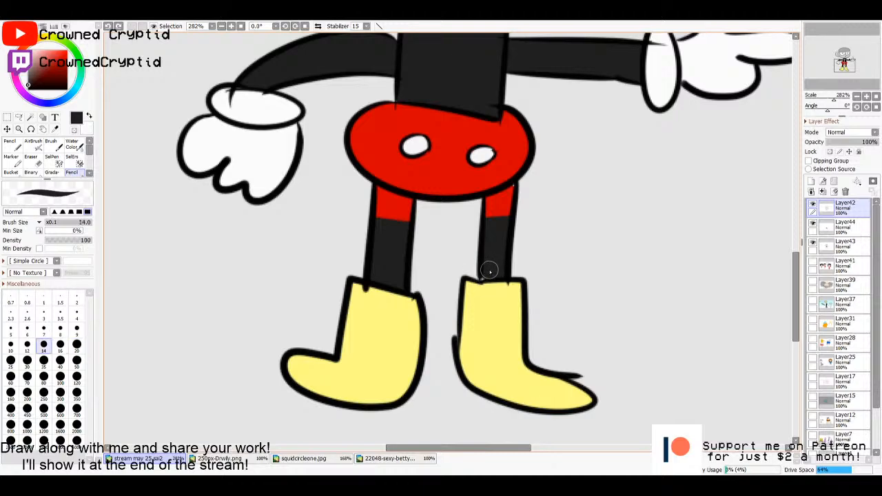
pyautogui.press('[')
pyautogui.moveTo(482, 279); pyautogui.dragTo(481, 277)
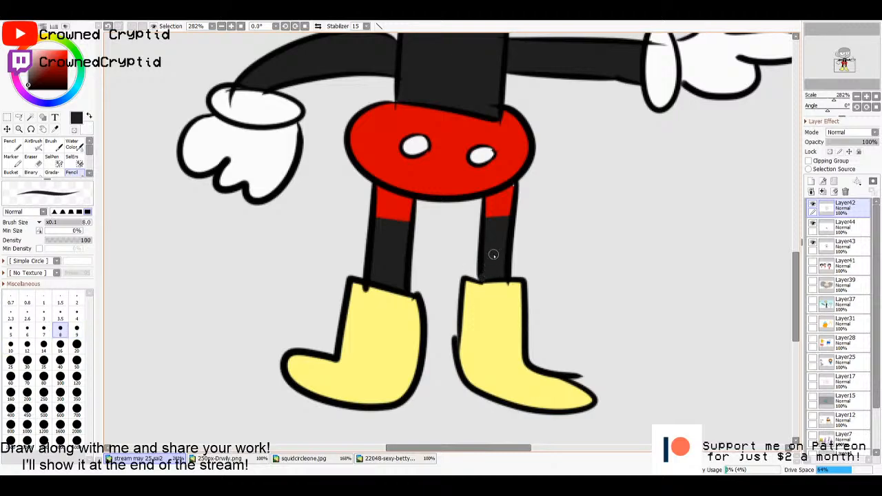
# - Select the open mouth from the Layer42 line art and fill it with a slightly darker red on Layer44
pyautogui.keyDown('alt'); pyautogui.click(508, 196); pyautogui.keyUp('alt')
pyautogui.click(844, 226)
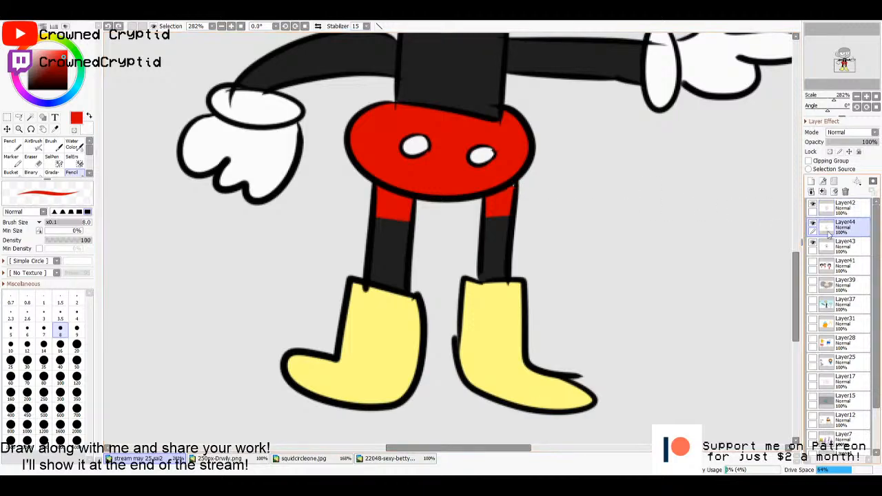
pyautogui.scroll(10, 571, 209)
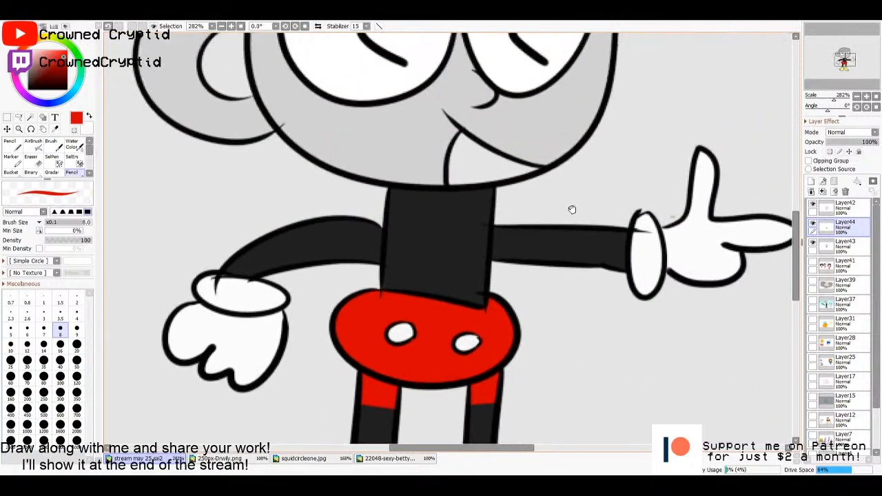
pyautogui.press('w')
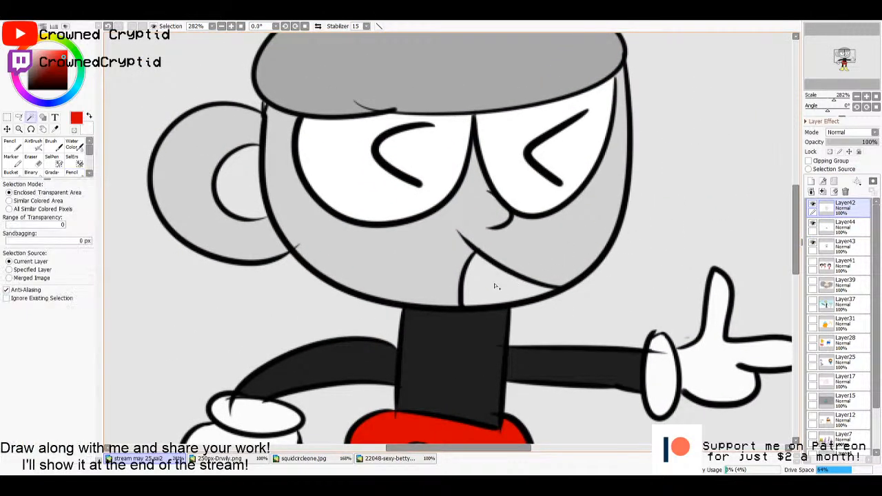
pyautogui.click(496, 287)
pyautogui.press('g')
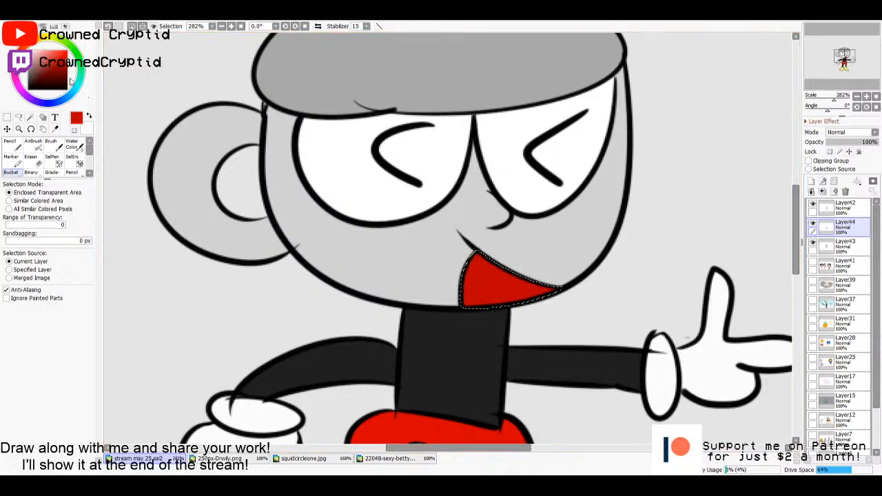
# - Paint a light pink tongue along the lower edge of the selected mouth with the Pencil and deselect
pyautogui.click(43, 50)
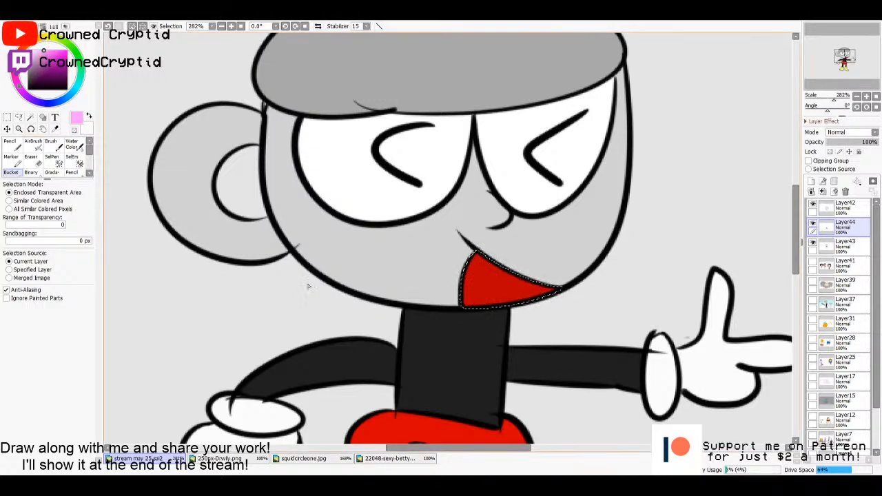
pyautogui.click(71, 172)
pyautogui.moveTo(520, 309); pyautogui.dragTo(470, 302)
pyautogui.press('m')
pyautogui.click(632, 283)
pyautogui.hotkey('ctrl', '0')
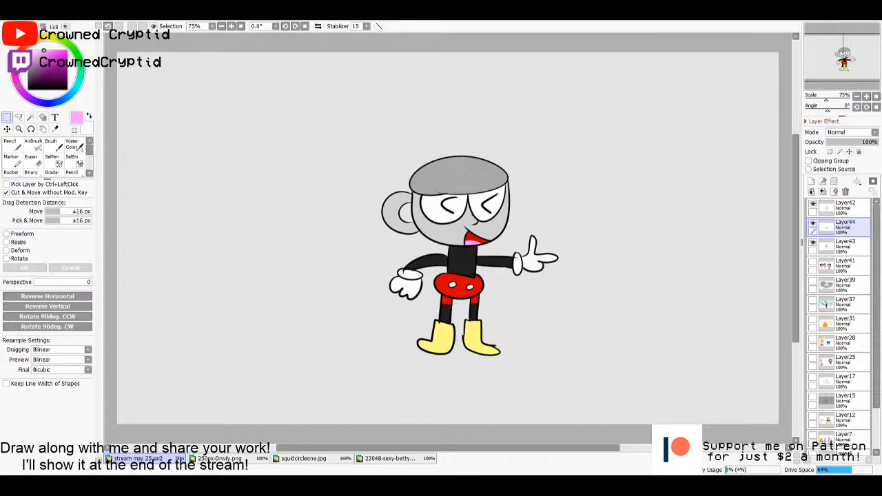
# - Draw the outline of a bent straw rising from the cup's opening on Layer42 with the near-white Pencil at size 20
pyautogui.click(837, 207)
pyautogui.scroll(2, 497, 192)
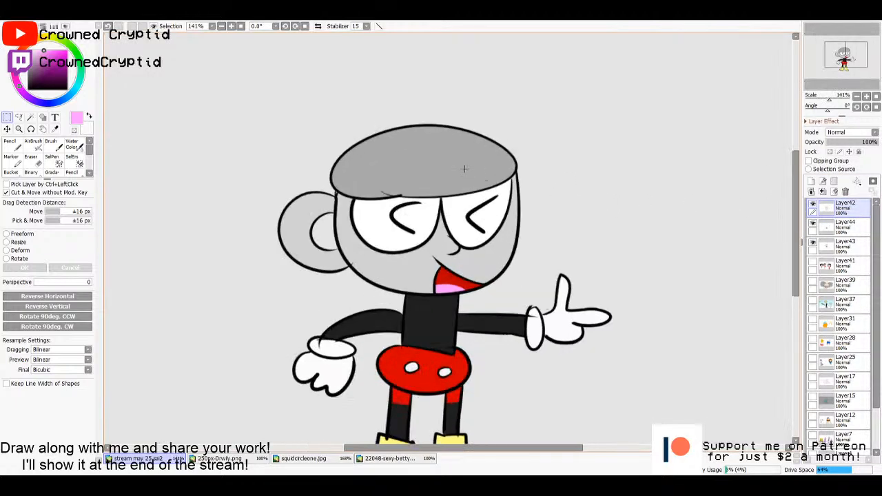
pyautogui.moveTo(464, 170); pyautogui.dragTo(545, 219)
pyautogui.press('x')
pyautogui.press('n')
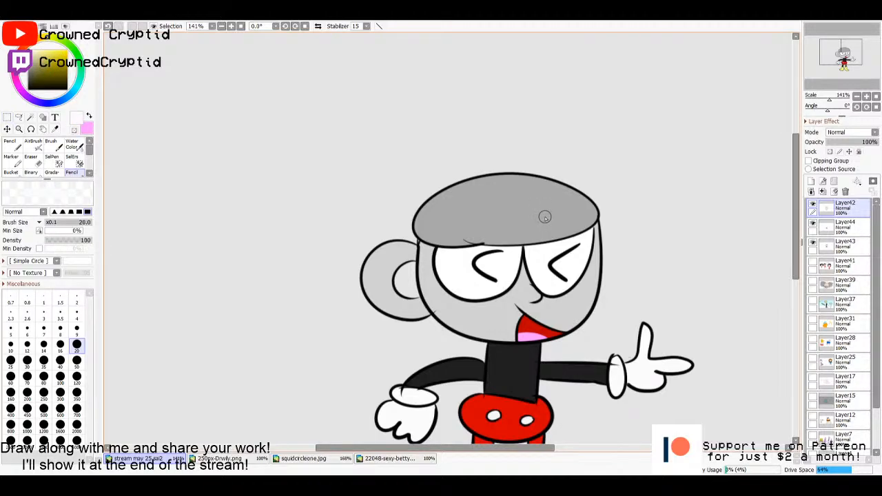
pyautogui.moveTo(482, 226); pyautogui.dragTo(518, 254)
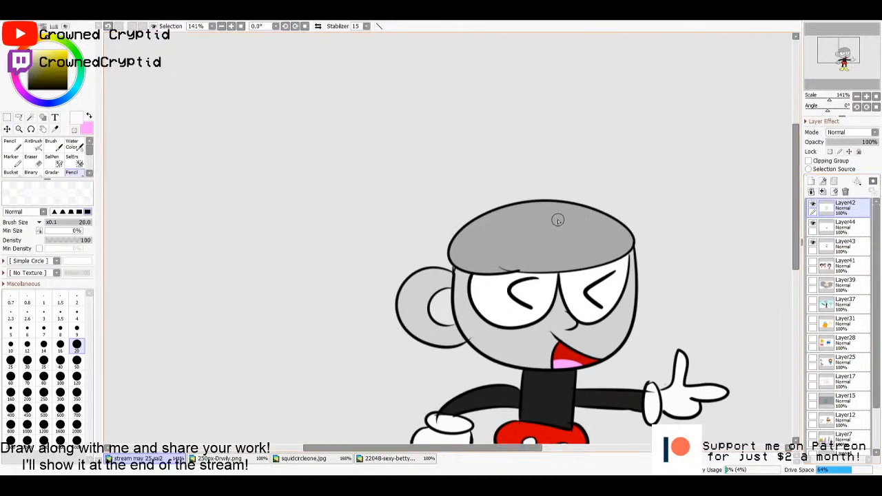
pyautogui.moveTo(544, 270)
pyautogui.mouseDown()
pyautogui.moveTo(525, 166)
pyautogui.moveTo(370, 190)
pyautogui.mouseUp()
pyautogui.moveTo(506, 271)
pyautogui.mouseDown()
pyautogui.moveTo(498, 236)
pyautogui.moveTo(457, 213)
pyautogui.moveTo(377, 226)
pyautogui.moveTo(376, 184)
pyautogui.mouseUp()
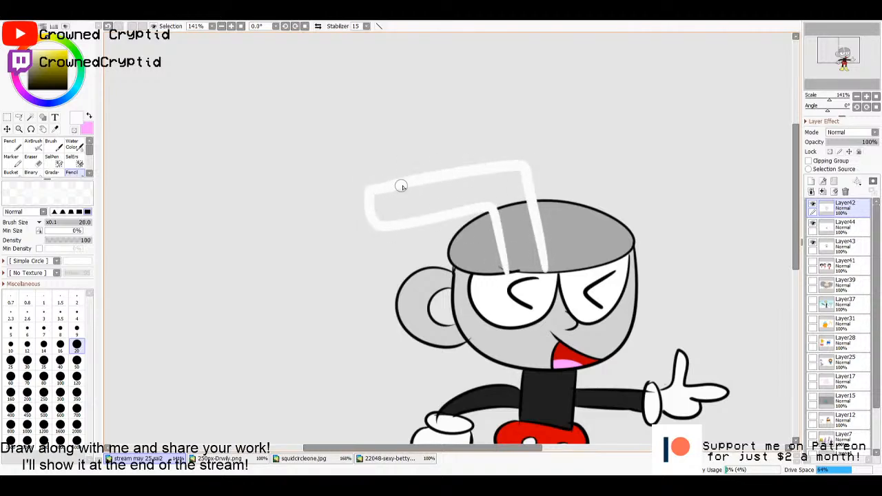
# - Select the straw's interior from the Layer42 outline, fill it with near-white on Layer44, and deselect
pyautogui.press('w')
pyautogui.click(516, 267)
pyautogui.click(485, 183)
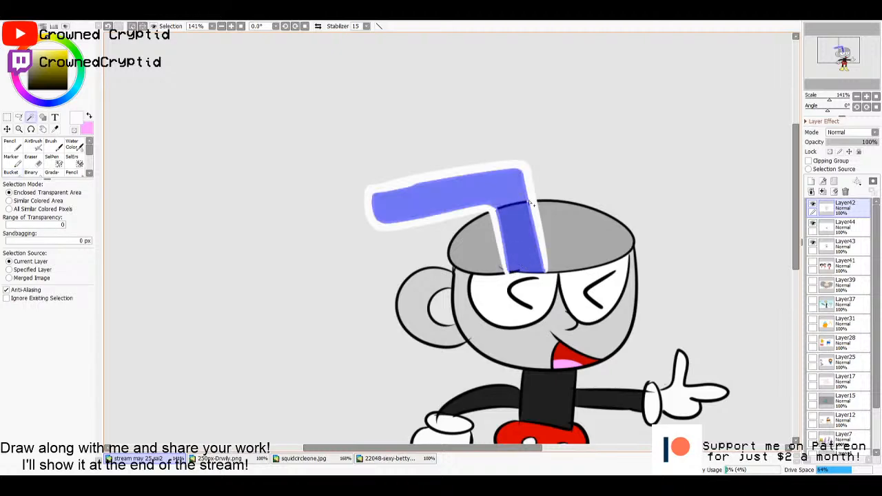
pyautogui.click(844, 224)
pyautogui.press('f')
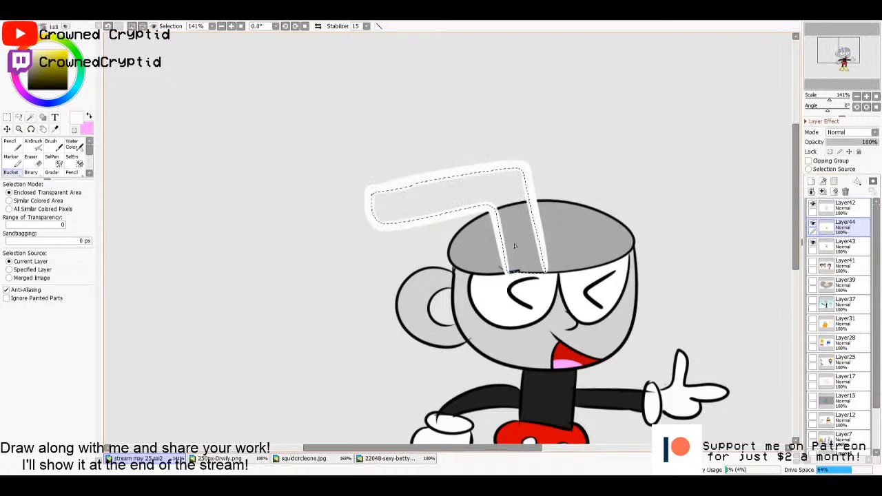
pyautogui.click(538, 215)
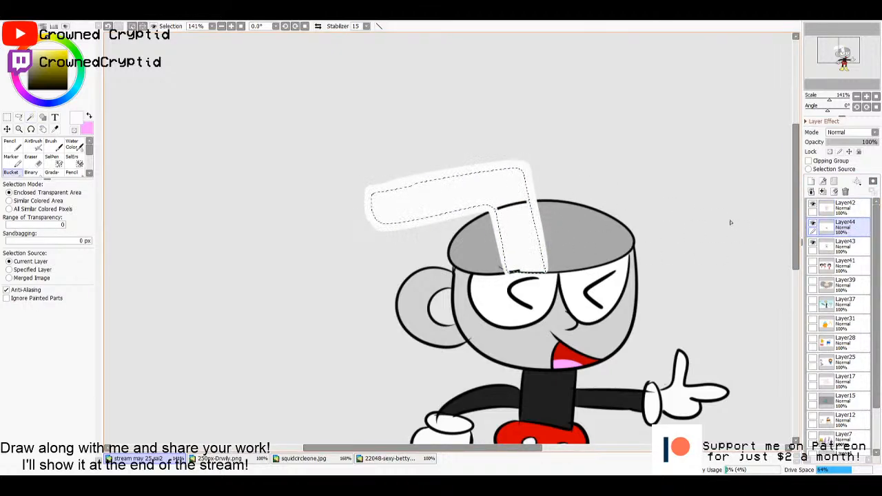
pyautogui.hotkey('ctrl', 'd')
# - Erase the cup rim line crossing the straw on Layer42 with the Eraser at size 16, covering leftover specks with the near-white Pencil at size 20
pyautogui.click(840, 207)
pyautogui.press('e')
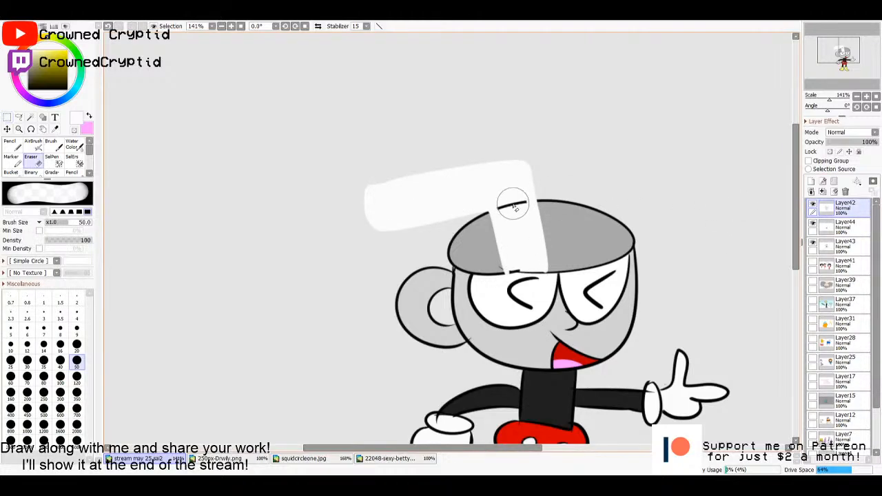
pyautogui.moveTo(512, 203); pyautogui.dragTo(510, 209)
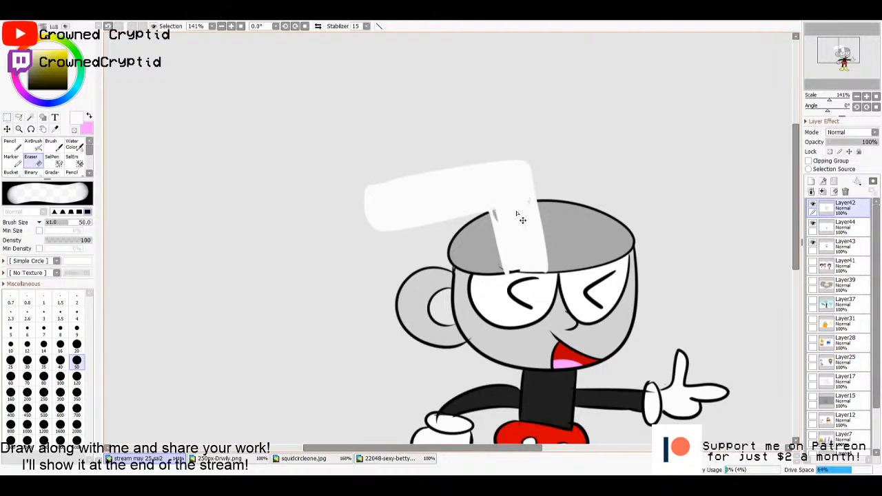
pyautogui.hotkey('ctrl', 'z')
pyautogui.press('[')
pyautogui.press('[')
pyautogui.press('[')
pyautogui.press('[')
pyautogui.press('[')
pyautogui.press('[')
pyautogui.moveTo(510, 206); pyautogui.dragTo(517, 207)
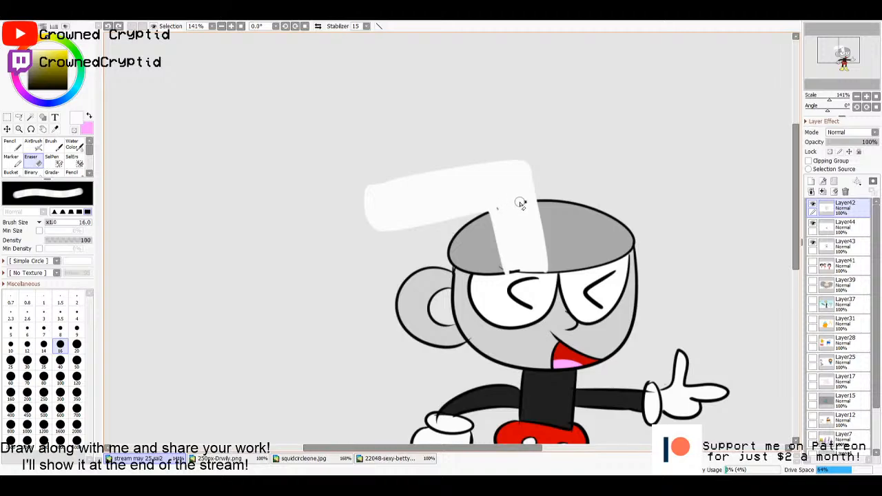
pyautogui.press('n')
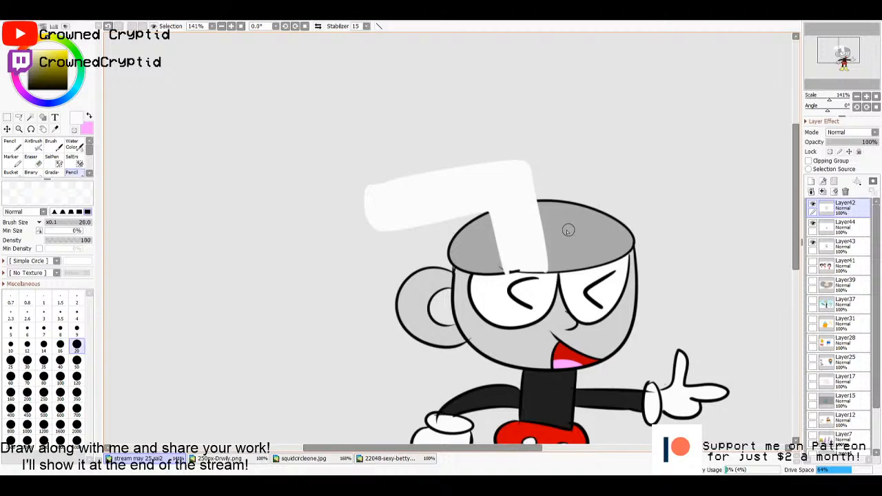
# - Select the straw's interior from Layer42 and add a new layer above it for the stripes
pyautogui.press('w')
pyautogui.click(526, 235)
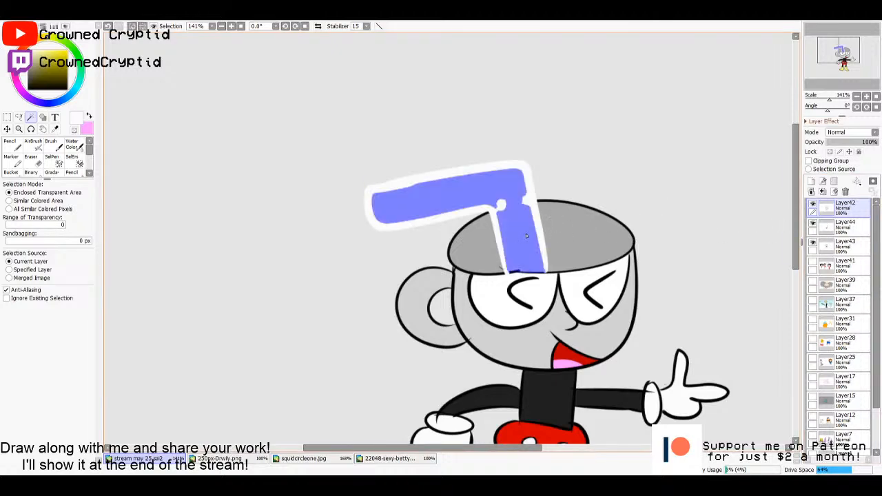
pyautogui.click(811, 181)
# - Paint four stripes across the selected straw on Layer45 in the shorts' red with the Pencil at size 40, and deselect
pyautogui.press('n')
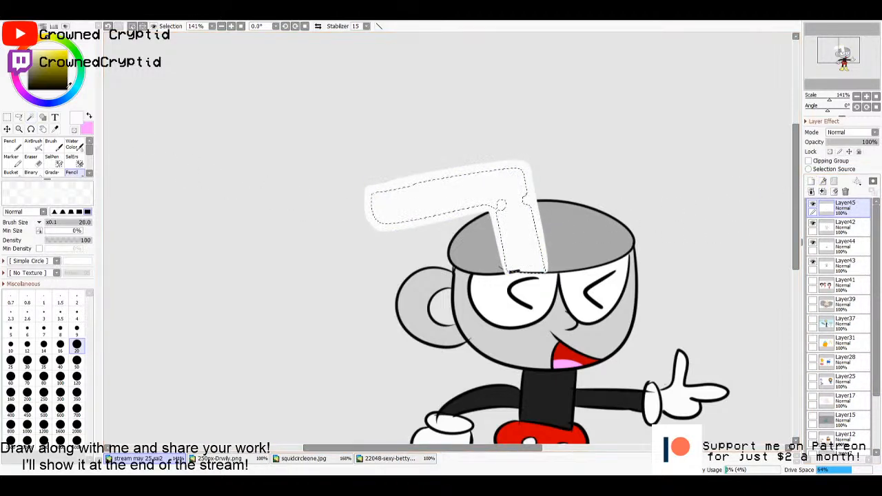
pyautogui.press('alt')
pyautogui.keyDown('alt'); pyautogui.click(518, 432); pyautogui.keyUp('alt')
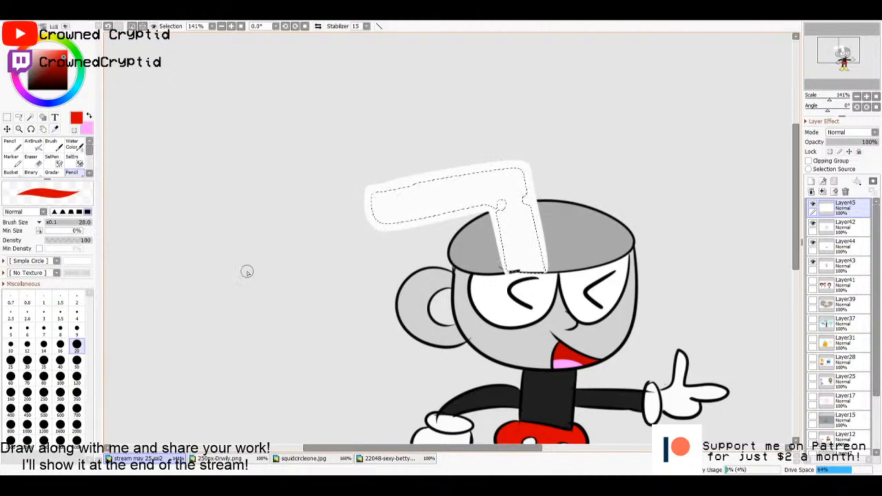
pyautogui.moveTo(398, 180); pyautogui.dragTo(427, 220)
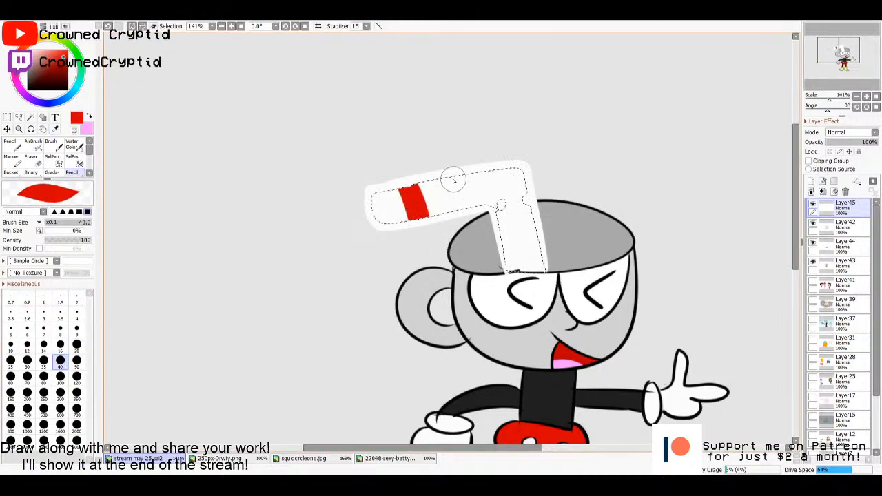
pyautogui.moveTo(466, 173); pyautogui.dragTo(490, 205)
pyautogui.moveTo(508, 238); pyautogui.dragTo(532, 227)
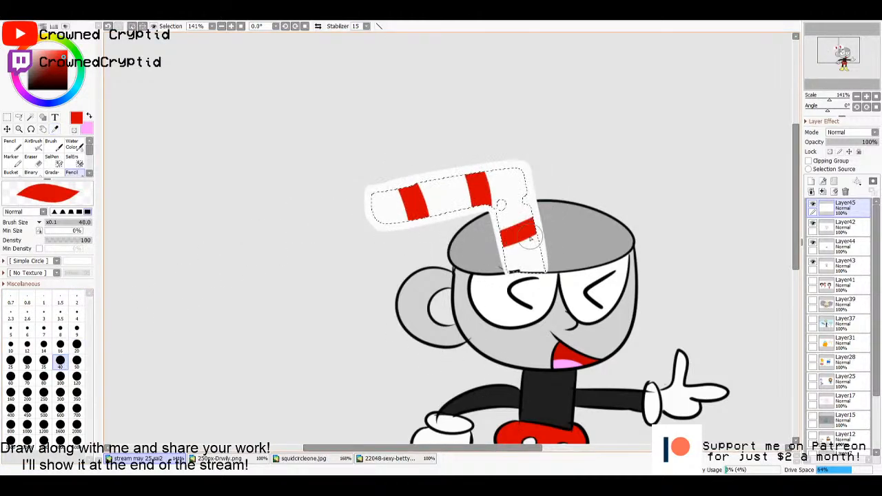
pyautogui.moveTo(557, 256); pyautogui.dragTo(470, 269)
pyautogui.hotkey('ctrl', 'z')
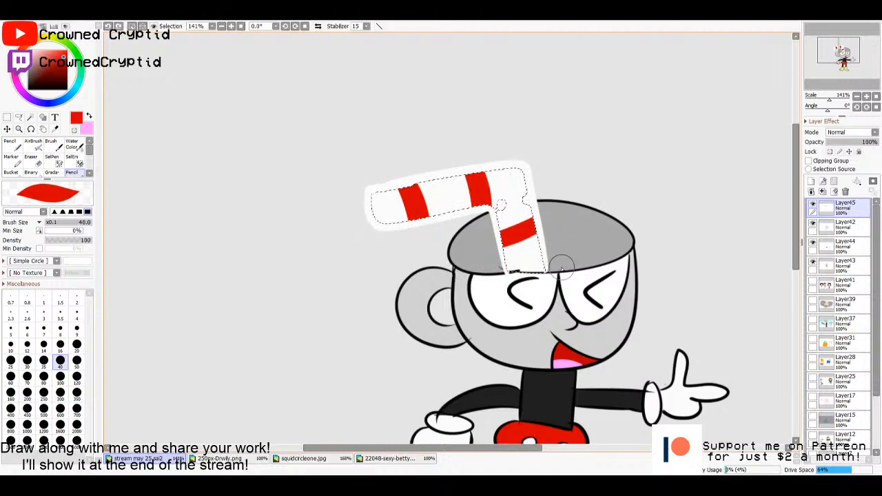
pyautogui.moveTo(562, 272); pyautogui.dragTo(482, 270)
pyautogui.hotkey('ctrl', 'd')
# - Copy the whole Cuphead reference image and paste it into the stream may 25.sai2 drawing
pyautogui.scroll(-3, 694, 260)
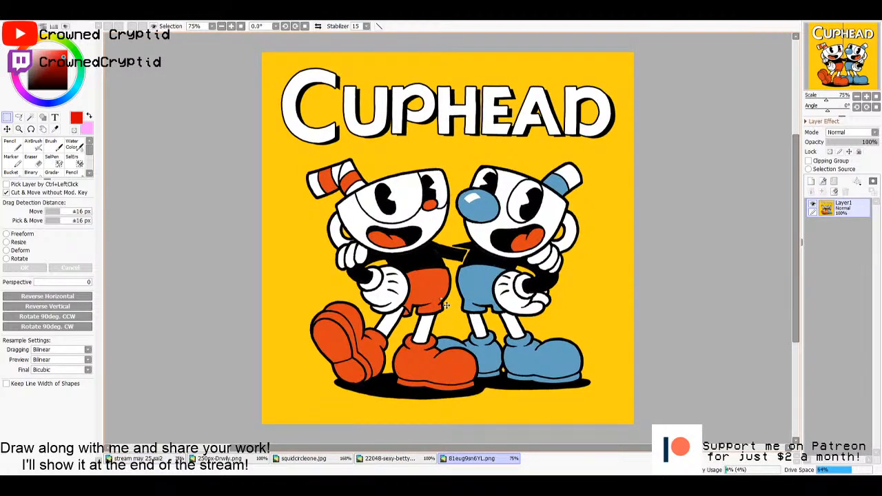
pyautogui.hotkey('ctrl', 'a')
pyautogui.hotkey('ctrl', 'c')
pyautogui.hotkey('ctrl', 'Tab')
pyautogui.hotkey('ctrl', 'v')
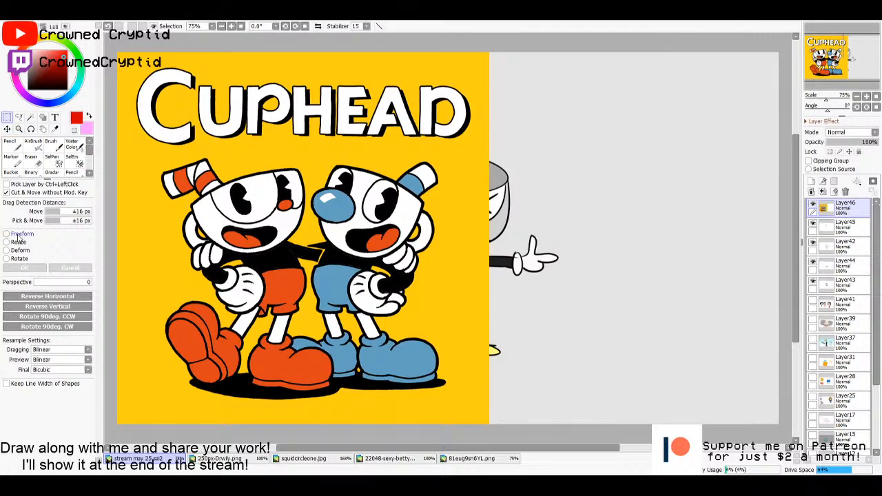
# - Shrink the pasted Cuphead reference to well under half its size and place it beside the drawn character's straw and arm
pyautogui.hotkey('ctrl', 't')
pyautogui.moveTo(489, 423); pyautogui.dragTo(260, 194)
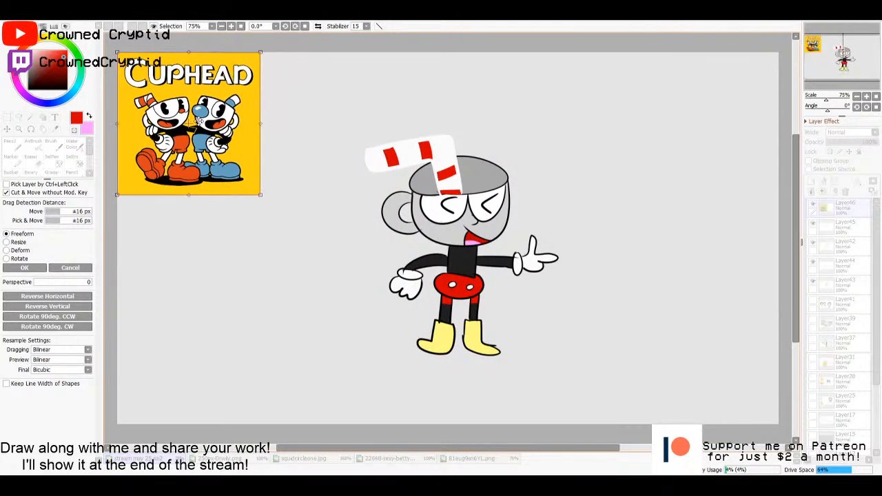
pyautogui.moveTo(200, 120); pyautogui.dragTo(277, 206)
pyautogui.press('Return')
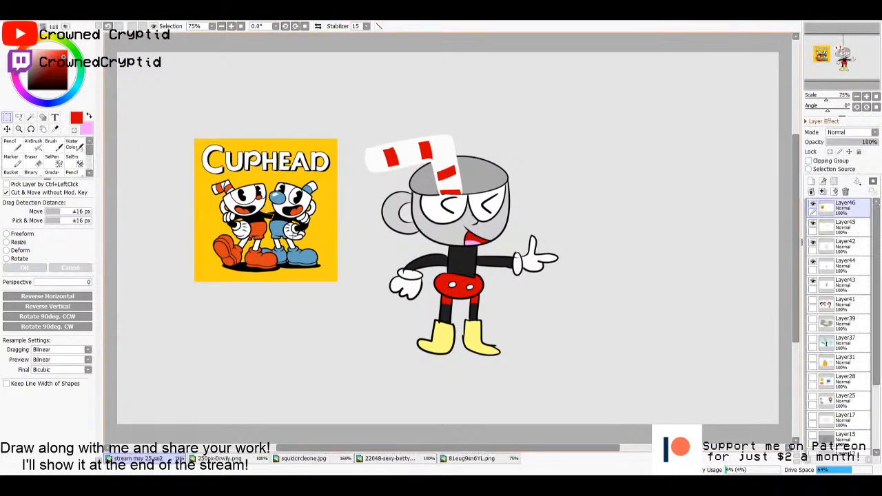
# - Select every section of both legs from Layer42 and fill them on Layer44 with the white picked from the reference's Cuphead lettering
pyautogui.scroll(1, 291, 236)
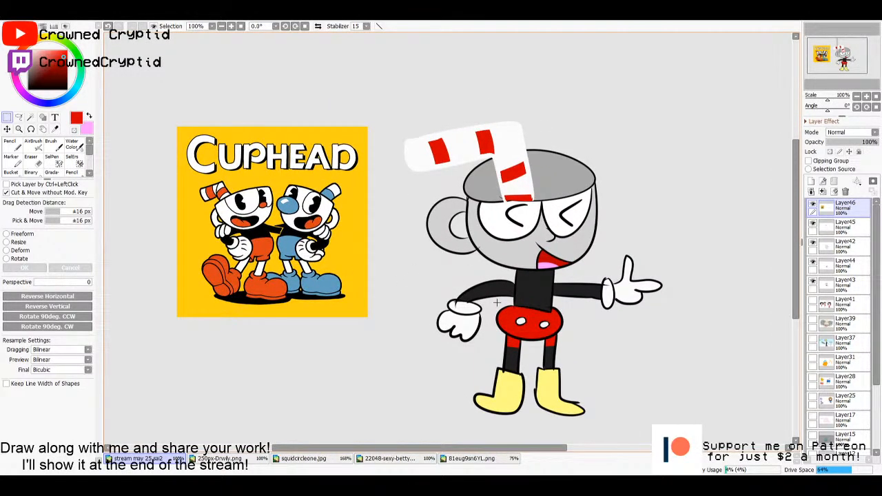
pyautogui.press('i')
pyautogui.click(89, 116)
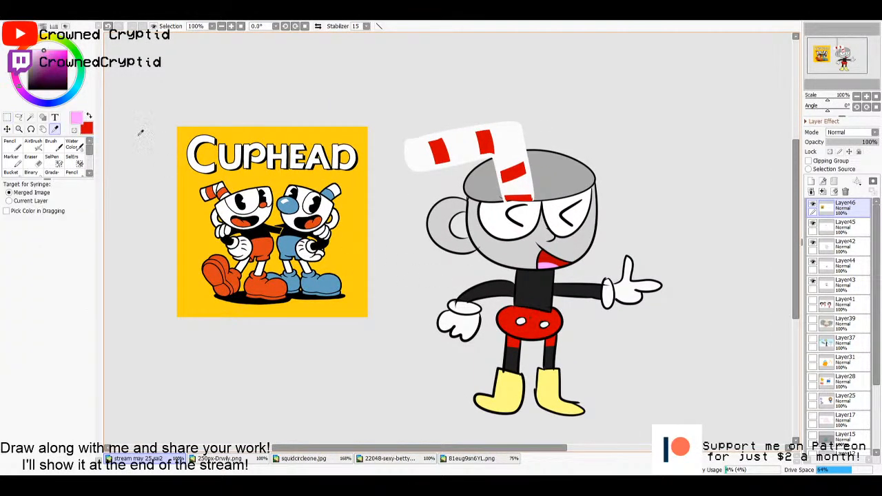
pyautogui.click(218, 161)
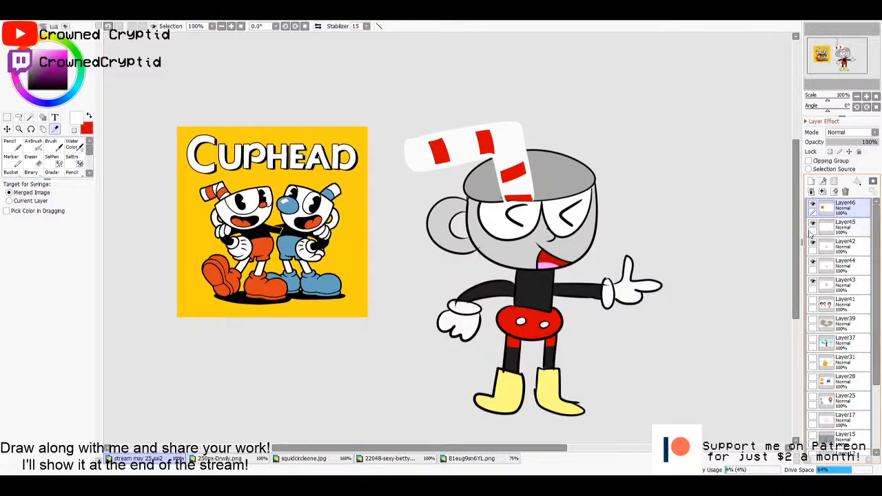
pyautogui.click(842, 228)
pyautogui.click(839, 251)
pyautogui.press('w')
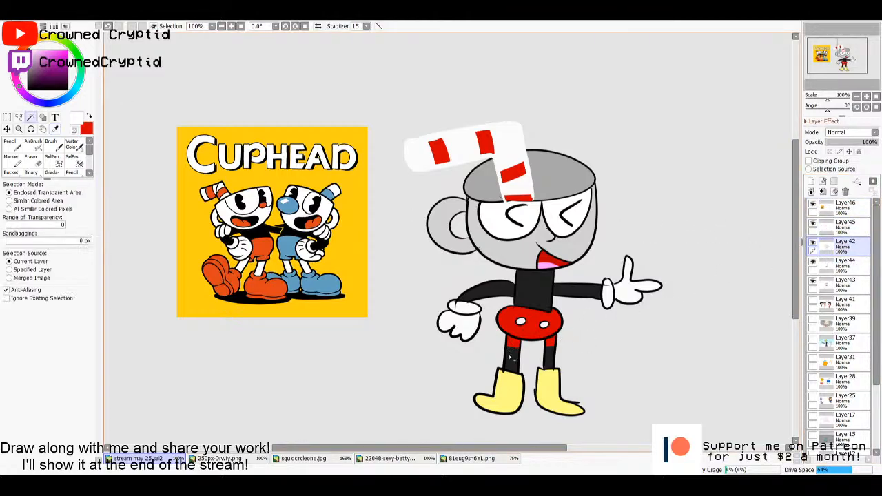
pyautogui.click(511, 359)
pyautogui.click(512, 342)
pyautogui.click(549, 361)
pyautogui.click(549, 343)
pyautogui.click(834, 269)
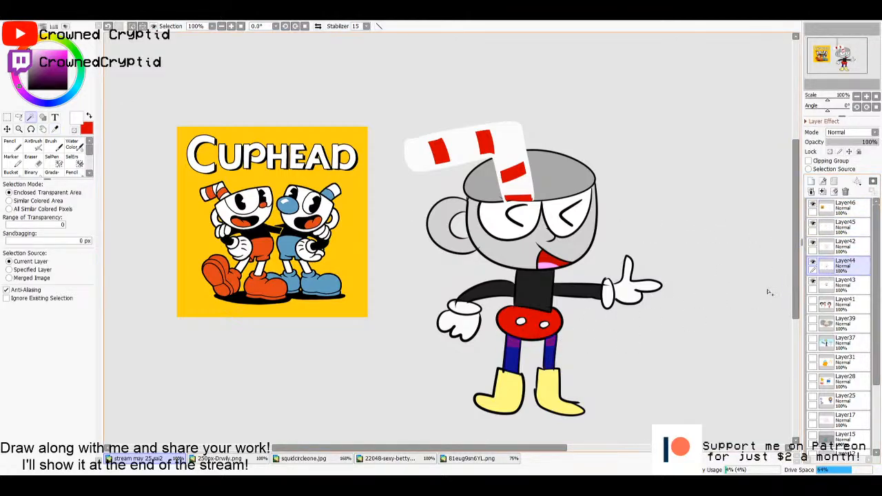
pyautogui.press('g')
pyautogui.click(512, 361)
# - Paint the upper part of both selected legs red on Layer44 with the Pencil at size 40, and deselect
pyautogui.press('x')
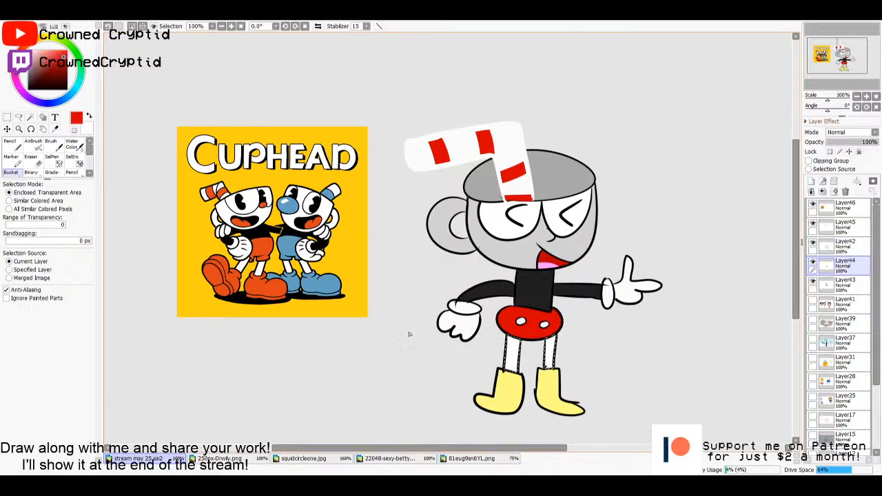
pyautogui.press('n')
pyautogui.moveTo(507, 341); pyautogui.dragTo(555, 338)
pyautogui.hotkey('ctrl', '-')
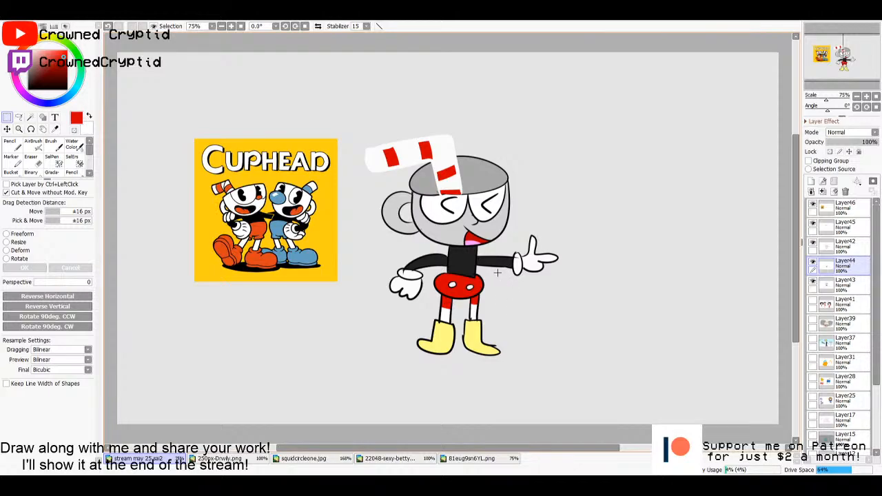
# - Paint a round red nose over the nose line on Layer45 with the Pencil at size 40
pyautogui.scroll(4, 496, 272)
pyautogui.press('n')
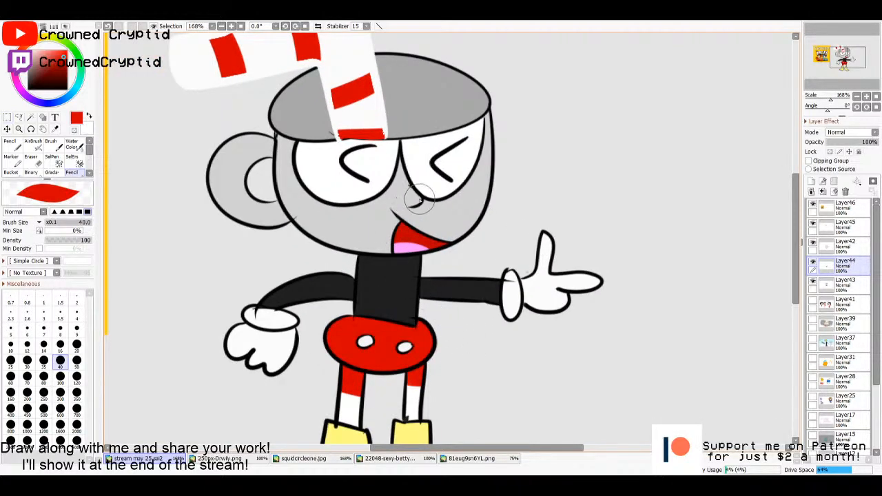
pyautogui.click(845, 207)
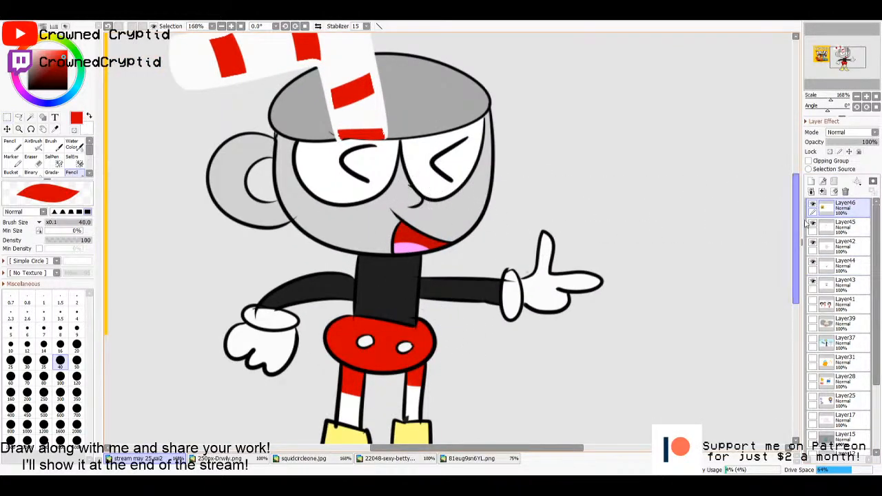
pyautogui.click(844, 226)
pyautogui.click(413, 198)
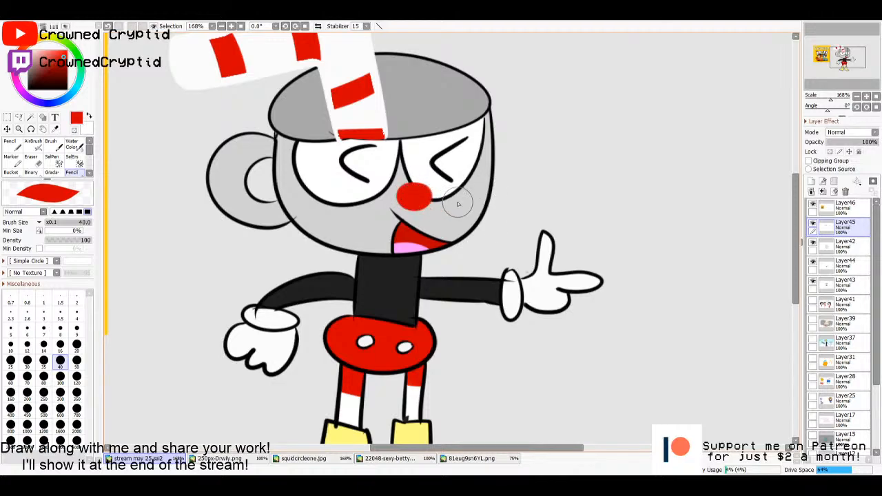
pyautogui.scroll(-4, 486, 219)
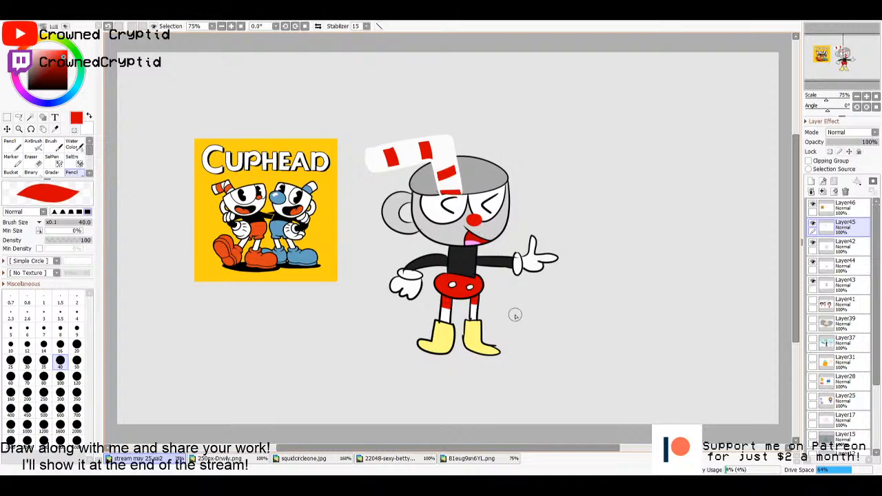
# - Select both boots from the Layer42 line art, fill them with red on Layer44, and deselect
pyautogui.press('alt')
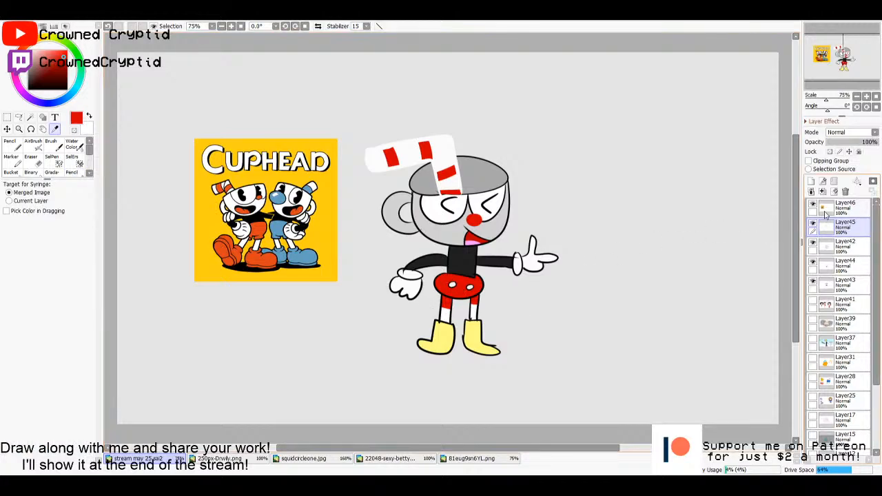
pyautogui.click(841, 252)
pyautogui.press('w')
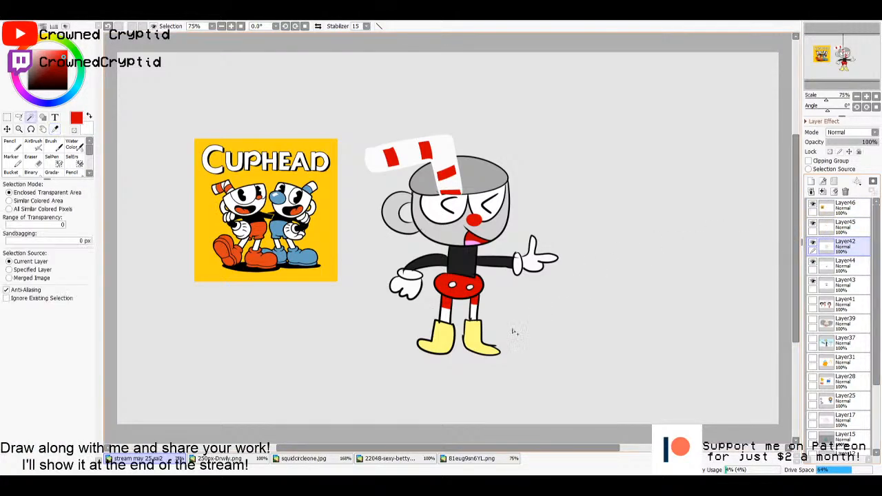
pyautogui.click(478, 344)
pyautogui.click(440, 344)
pyautogui.click(828, 273)
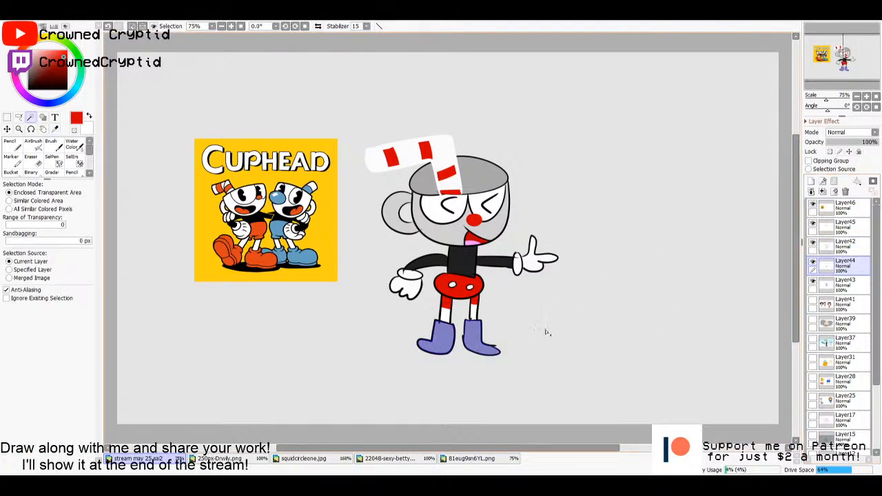
pyautogui.press('g')
pyautogui.click(549, 332)
pyautogui.press('m')
pyautogui.click(554, 330)
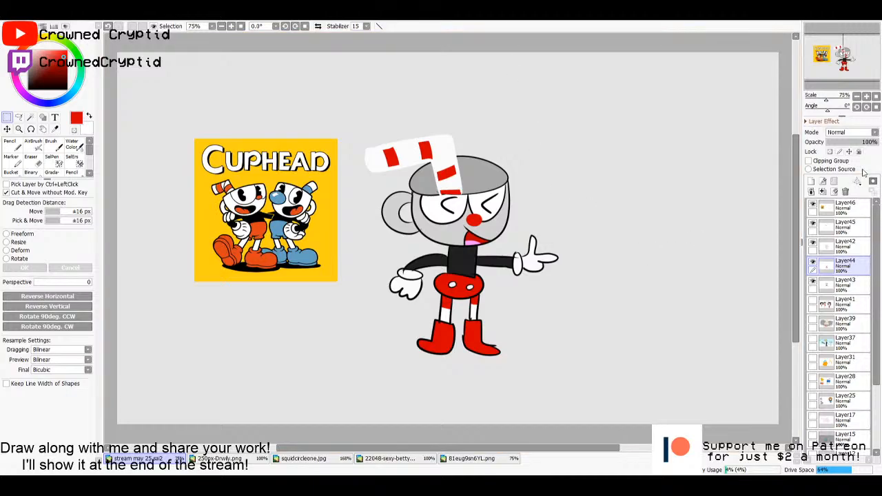
# - Delete the reference on Layer46 and merge the character's Layer45, Layer42 and Layer44 down into Layer43
pyautogui.click(844, 207)
pyautogui.click(845, 191)
pyautogui.click(845, 190)
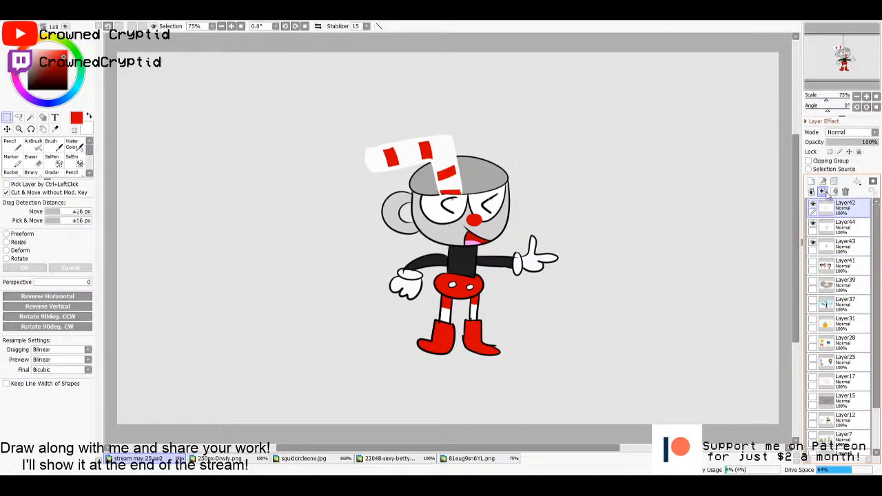
pyautogui.click(845, 191)
pyautogui.click(845, 191)
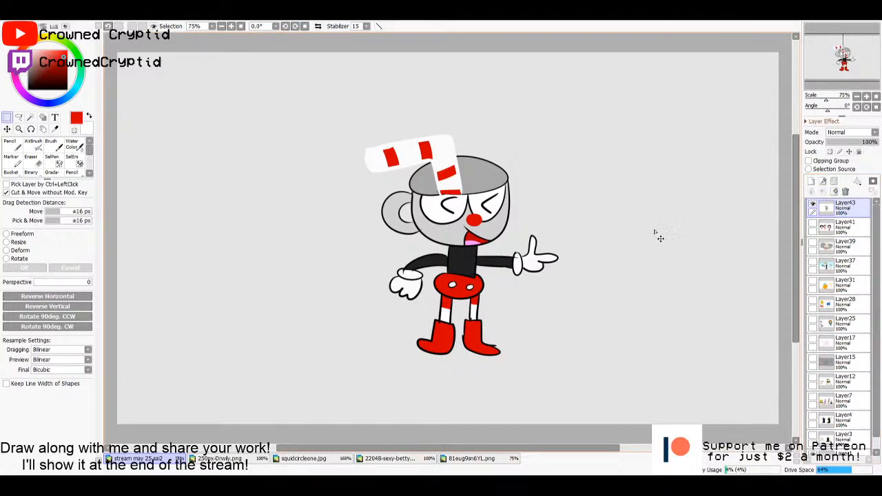
# - Move the merged character on Layer43 to the lower-left area of the canvas
pyautogui.moveTo(668, 235)
pyautogui.mouseDown()
pyautogui.moveTo(469, 278)
pyautogui.moveTo(429, 275)
pyautogui.mouseUp()
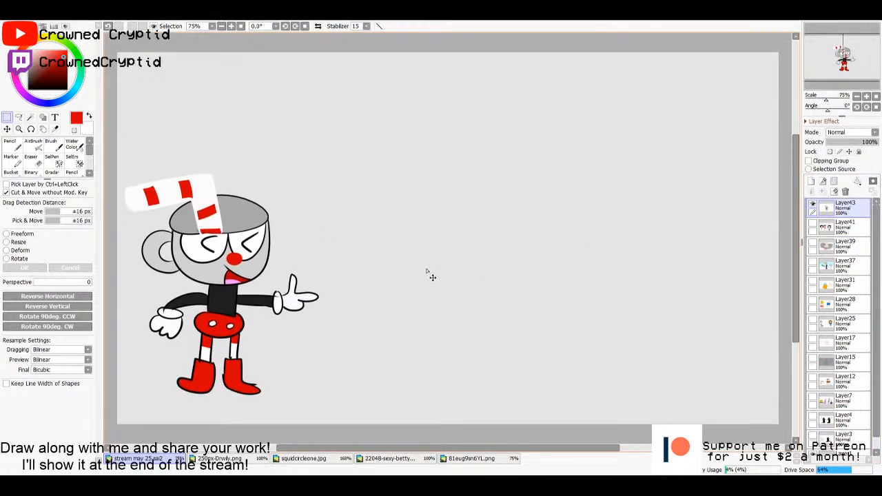
# - Outline a round body with one lowered arm and one raised arm in light pink on Layer43, using the Pencil at size 16
pyautogui.moveTo(55, 67); pyautogui.dragTo(50, 29)
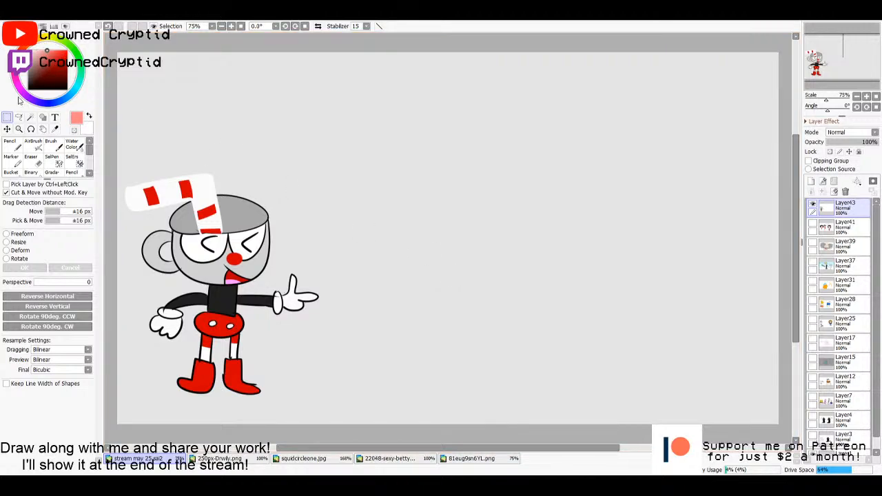
pyautogui.moveTo(19, 99); pyautogui.dragTo(19, 92)
pyautogui.moveTo(48, 55); pyautogui.dragTo(38, 49)
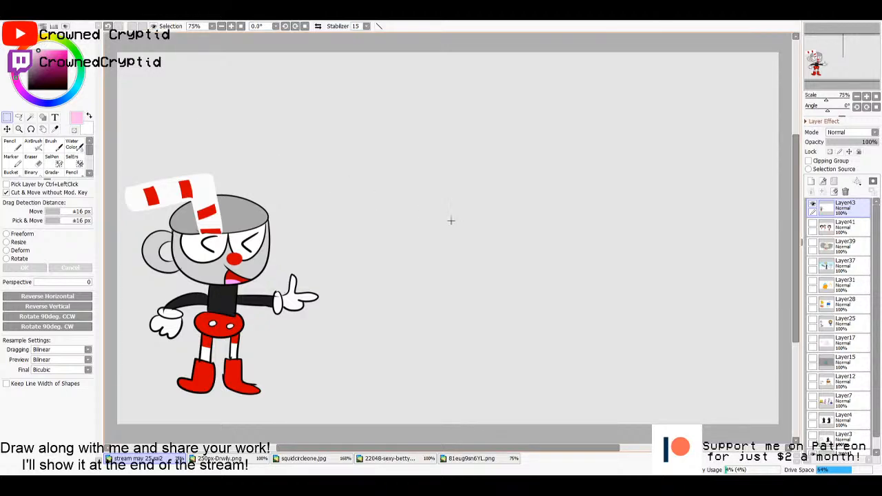
pyautogui.press('n')
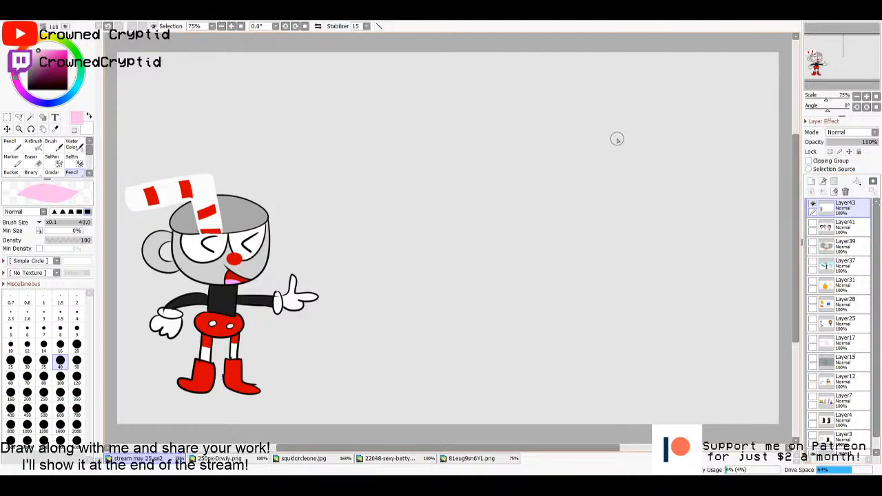
pyautogui.scroll(5, 555, 246)
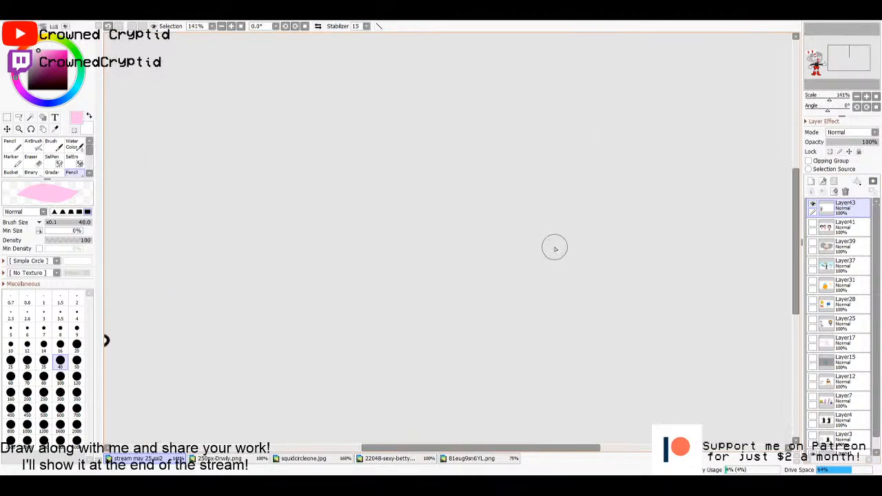
pyautogui.scroll(-2, 525, 253)
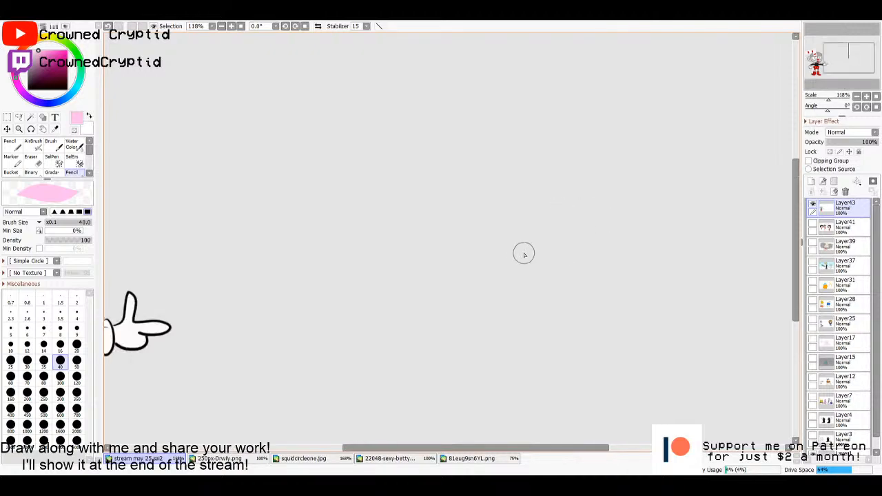
pyautogui.press('[')
pyautogui.press('[')
pyautogui.press('[')
pyautogui.press('[')
pyautogui.press('[')
pyautogui.press('[')
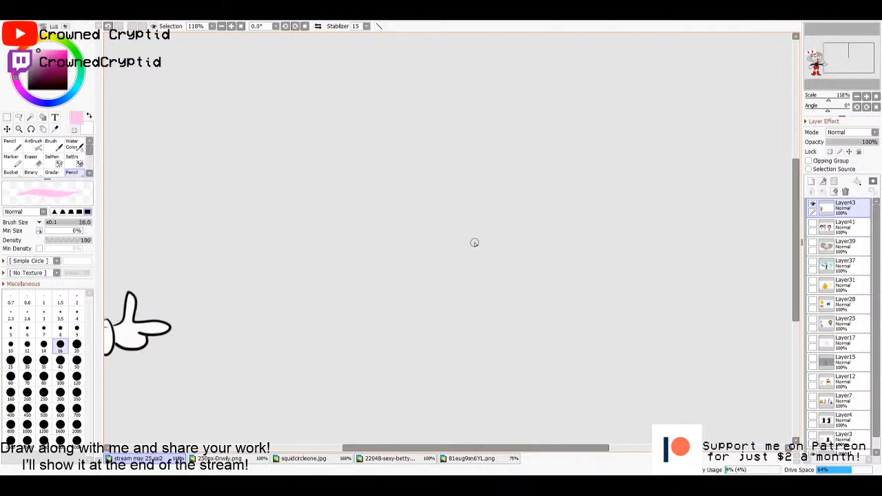
pyautogui.press(']')
pyautogui.press('[')
pyautogui.press(']')
pyautogui.press('[')
pyautogui.press(']')
pyautogui.press(']')
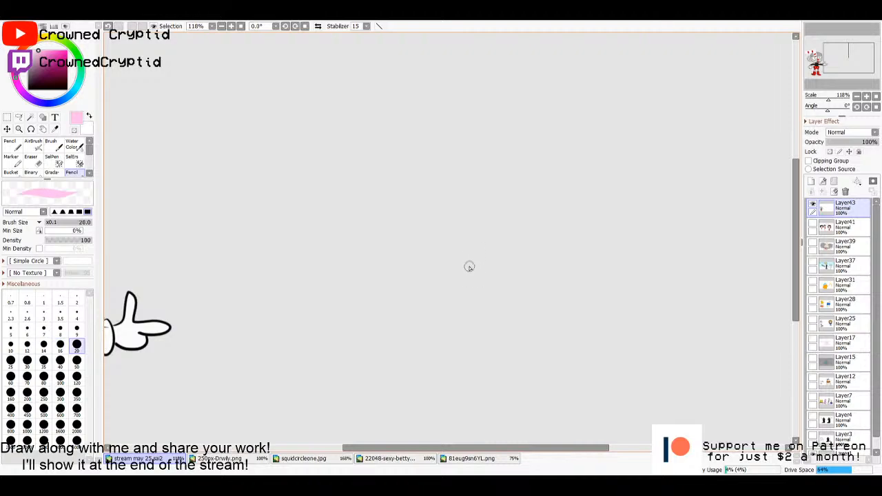
pyautogui.press('[')
pyautogui.press(']')
pyautogui.press('[')
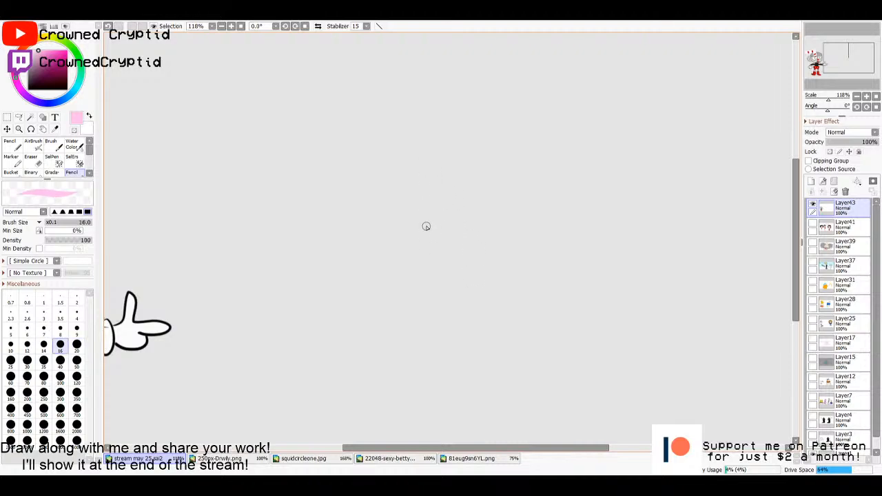
pyautogui.moveTo(423, 225)
pyautogui.mouseDown()
pyautogui.moveTo(473, 268)
pyautogui.moveTo(481, 250)
pyautogui.mouseUp()
pyautogui.moveTo(420, 228)
pyautogui.mouseDown()
pyautogui.moveTo(568, 160)
pyautogui.moveTo(593, 285)
pyautogui.moveTo(487, 314)
pyautogui.moveTo(461, 289)
pyautogui.mouseUp()
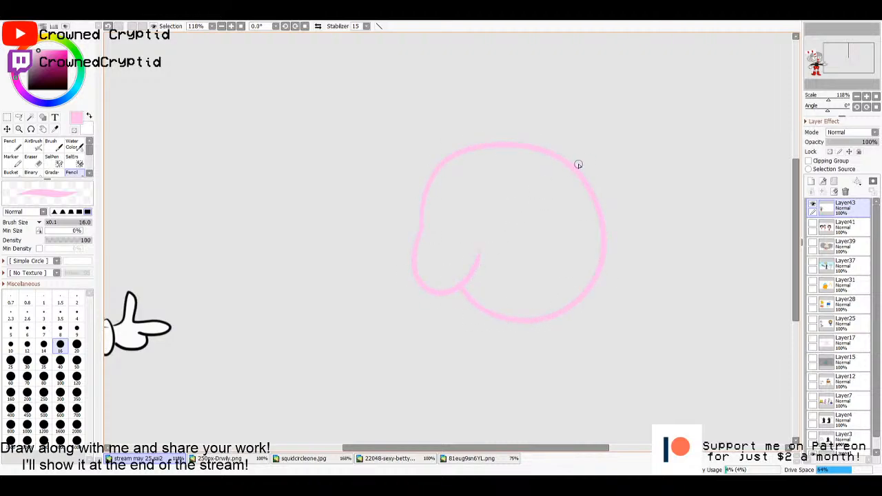
pyautogui.moveTo(558, 158)
pyautogui.mouseDown()
pyautogui.moveTo(599, 145)
pyautogui.moveTo(586, 188)
pyautogui.mouseUp()
pyautogui.moveTo(530, 278)
pyautogui.mouseDown()
pyautogui.moveTo(494, 187)
pyautogui.moveTo(436, 233)
pyautogui.mouseUp()
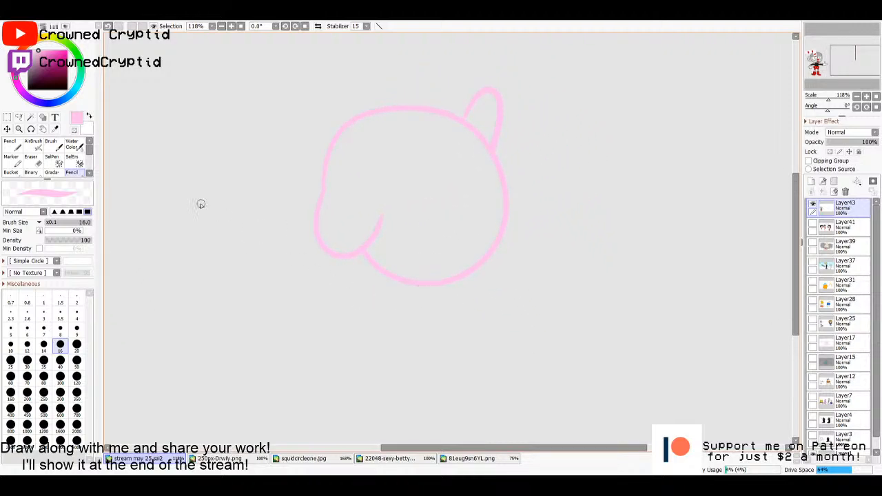
# - Outline two large oval feet under the pink body in light red with the Pencil at size 16
pyautogui.press('x')
pyautogui.click(44, 51)
pyautogui.click(22, 51)
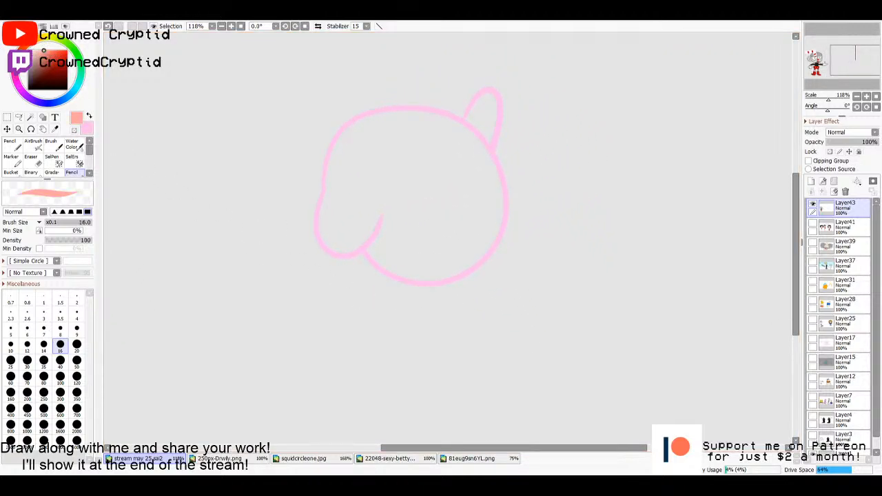
pyautogui.moveTo(45, 49); pyautogui.dragTo(59, 50)
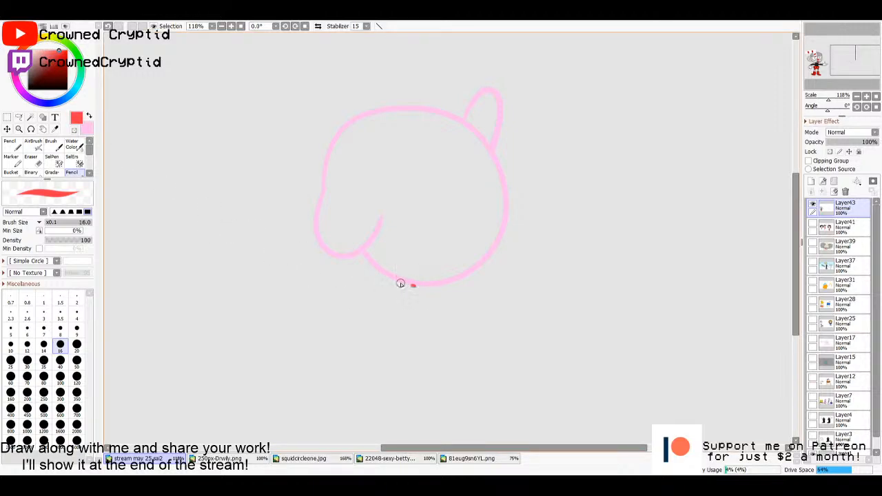
pyautogui.moveTo(413, 283)
pyautogui.mouseDown()
pyautogui.moveTo(313, 313)
pyautogui.moveTo(421, 331)
pyautogui.moveTo(445, 283)
pyautogui.moveTo(555, 297)
pyautogui.moveTo(448, 325)
pyautogui.moveTo(444, 317)
pyautogui.mouseUp()
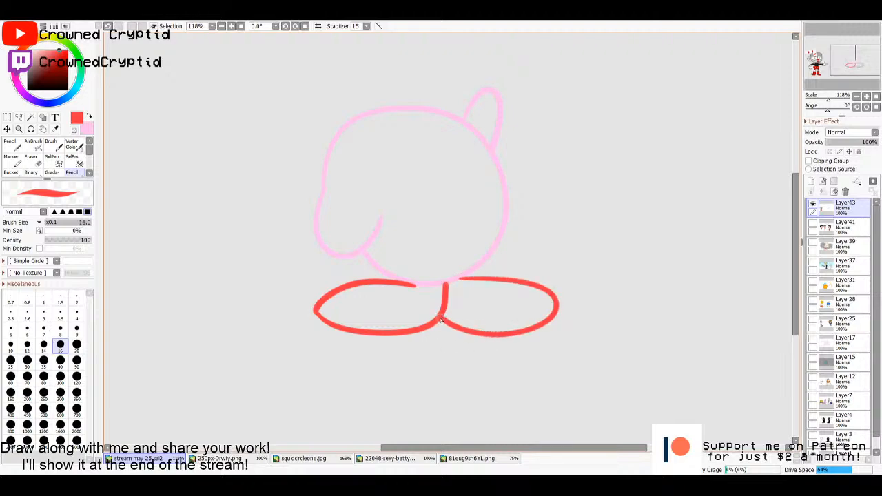
# - Select the insides of both feet from the Layer43 outlines and add a new layer beneath Layer43
pyautogui.press('w')
pyautogui.click(483, 307)
pyautogui.click(413, 307)
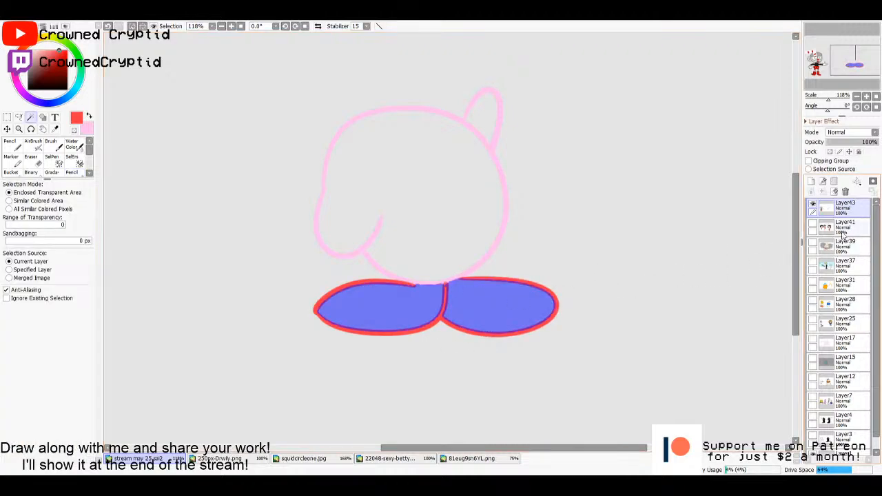
pyautogui.click(836, 229)
pyautogui.click(811, 182)
# - Fill the selected feet with the light red outline colour on Layer44 and deselect
pyautogui.press('g')
pyautogui.click(518, 302)
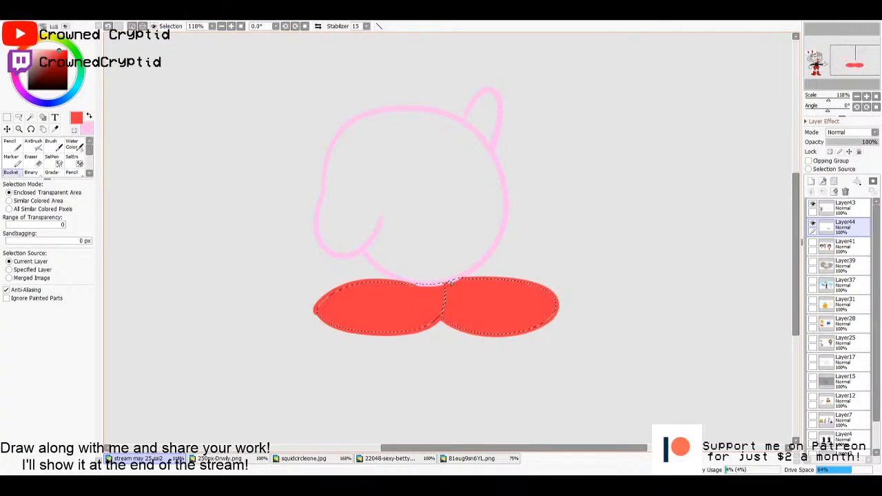
pyautogui.press('m')
pyautogui.hotkey('ctrl', 'd')
# - Select the body's interior from Layer43, fill it with pale pink on a new layer beneath, and deselect
pyautogui.click(842, 207)
pyautogui.press('w')
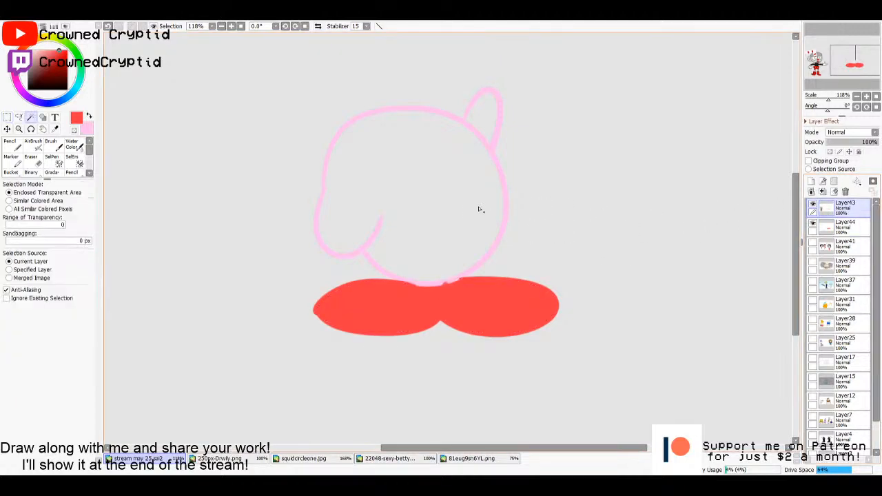
pyautogui.click(478, 209)
pyautogui.click(810, 182)
pyautogui.press('g')
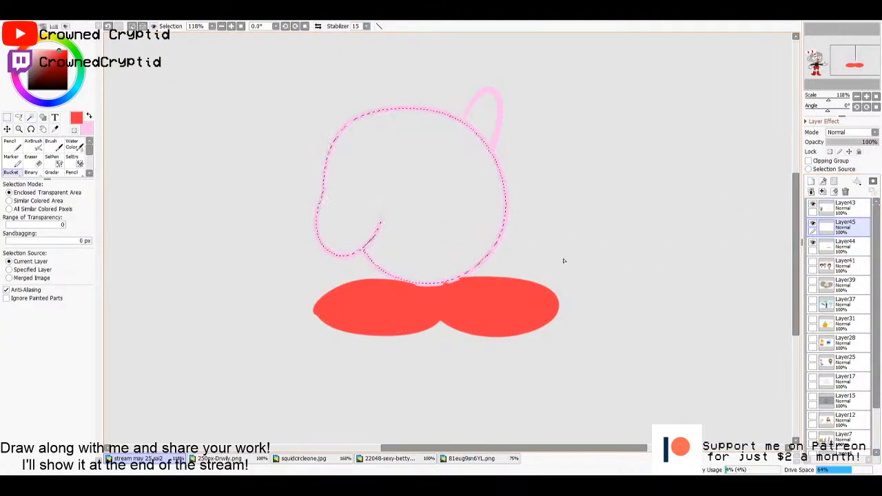
pyautogui.press('x')
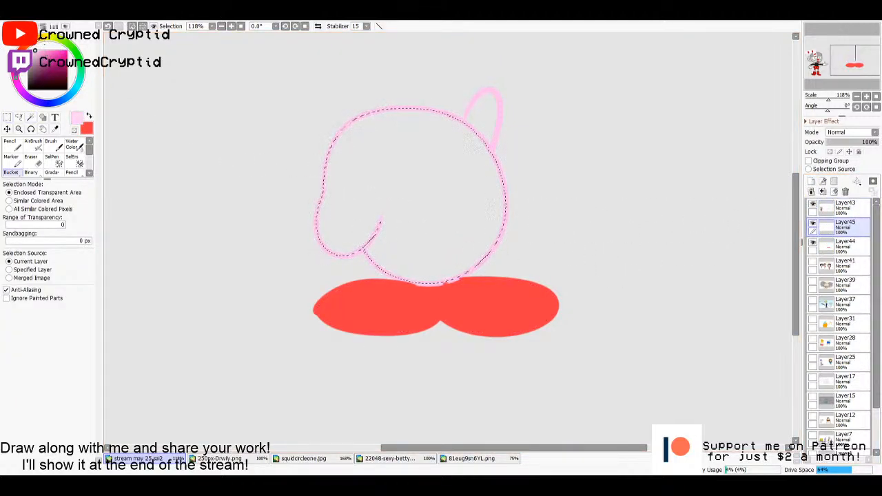
pyautogui.click(413, 186)
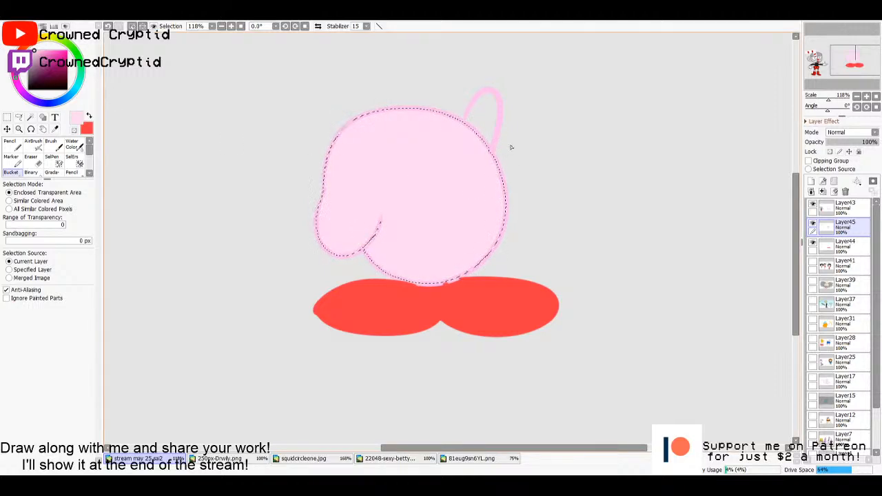
pyautogui.press('m')
pyautogui.hotkey('ctrl', 'd')
# - Select the inside of the raised arm, fill it with pale pink on Layer45, and deselect
pyautogui.press('w')
pyautogui.click(497, 126)
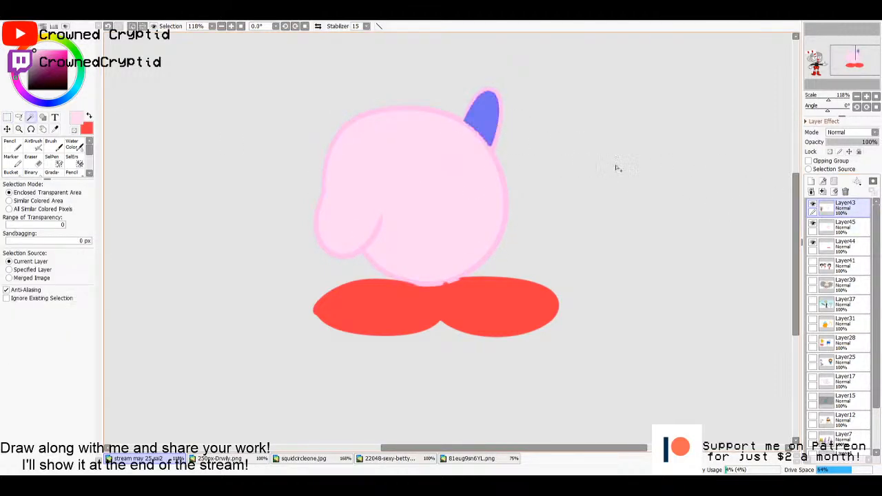
pyautogui.press('g')
pyautogui.click(482, 126)
pyautogui.press('m')
pyautogui.hotkey('ctrl', 'd')
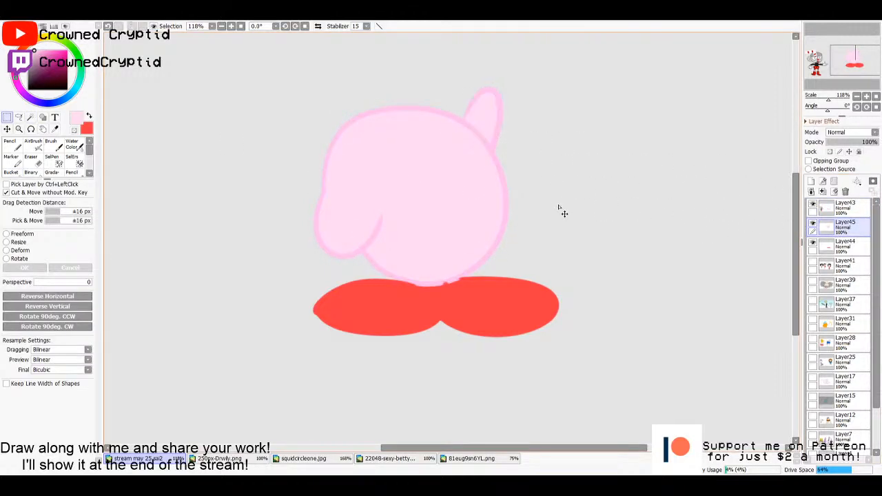
# - Undo the arm, body and feet fills back to the active feet selection on the empty Layer44
pyautogui.moveTo(457, 206); pyautogui.dragTo(529, 214)
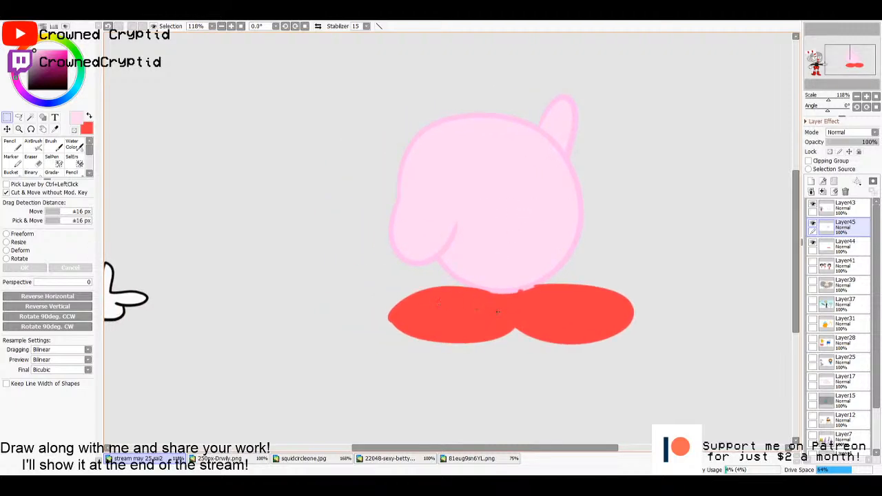
pyautogui.hotkey('ctrl', 'z')
pyautogui.hotkey('ctrl', 'z')
pyautogui.hotkey('ctrl', 'z')
pyautogui.hotkey('ctrl', 'z')
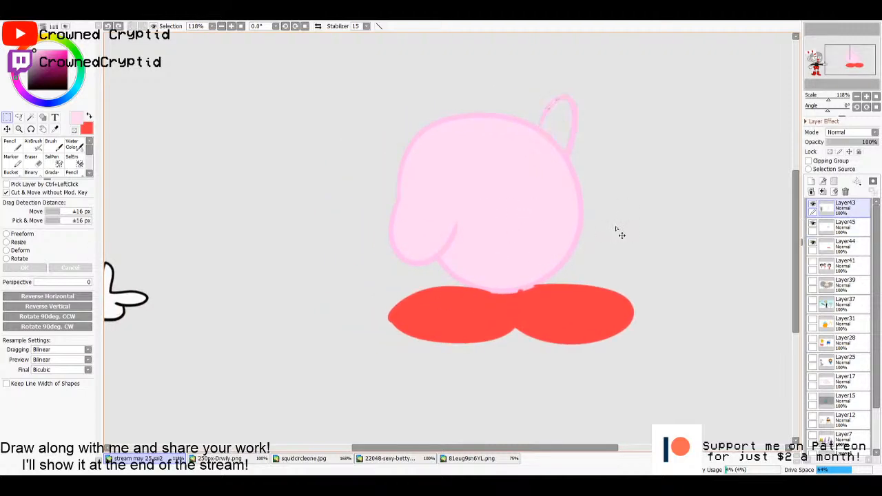
pyautogui.hotkey('ctrl', 'z')
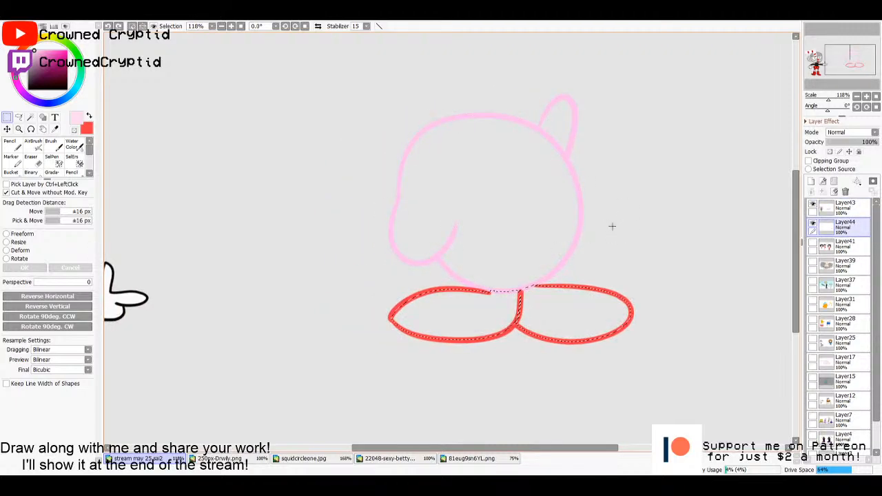
# - Fill the selected feet with a darker red on Layer44 and deselect
pyautogui.press('x')
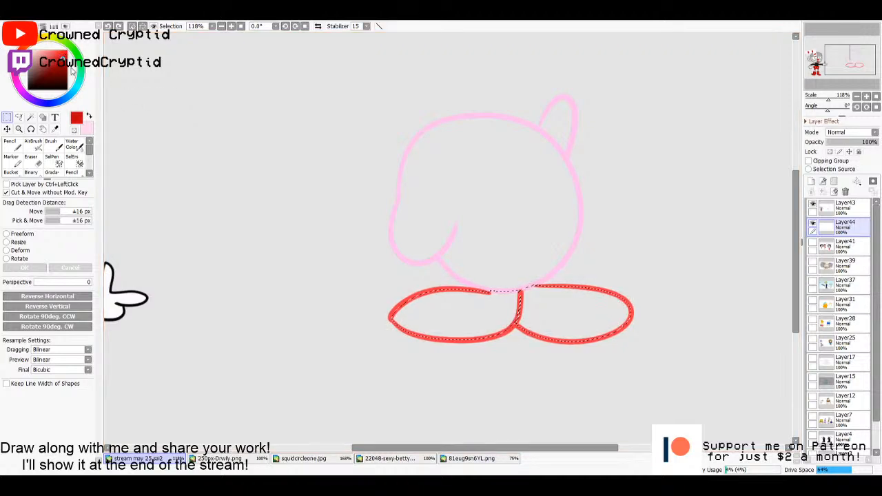
pyautogui.press('g')
pyautogui.click(587, 311)
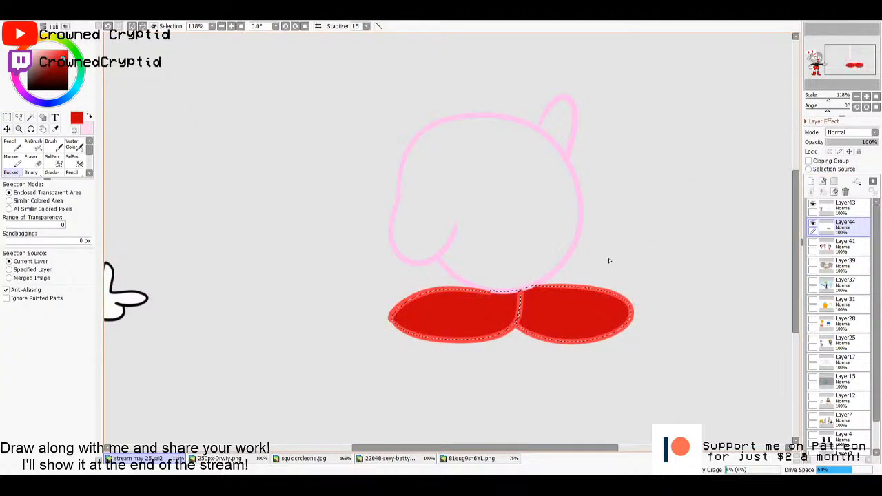
pyautogui.hotkey('ctrl', 'd')
# - Select the raised arm and body interiors from Layer43, fill them with pale pink on Layer44, and deselect
pyautogui.click(839, 211)
pyautogui.press('w')
pyautogui.click(560, 129)
pyautogui.click(541, 165)
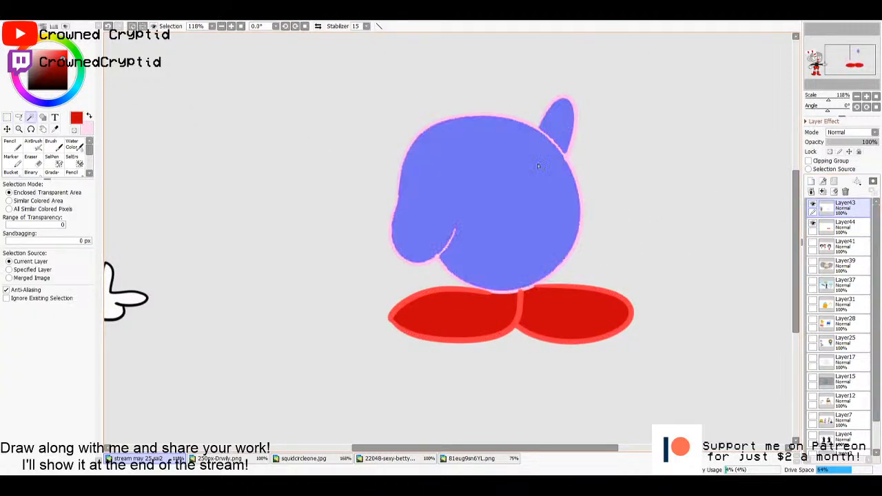
pyautogui.click(841, 227)
pyautogui.press('g')
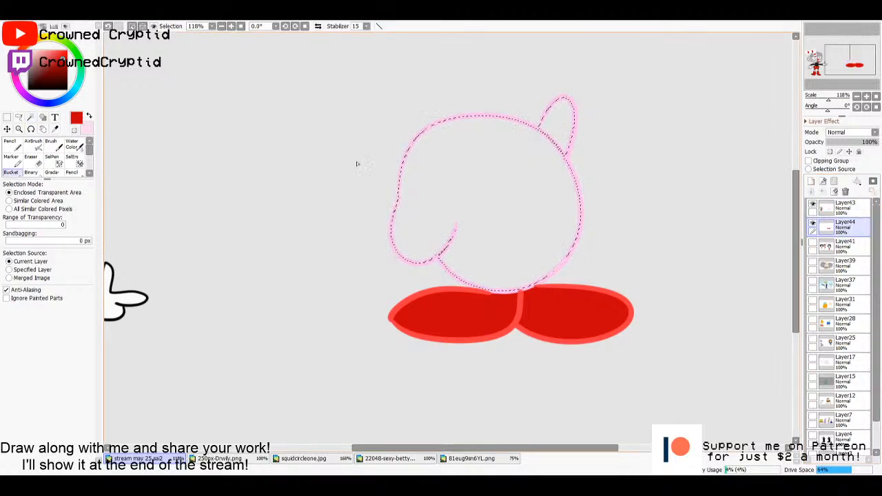
pyautogui.press('x')
pyautogui.click(511, 201)
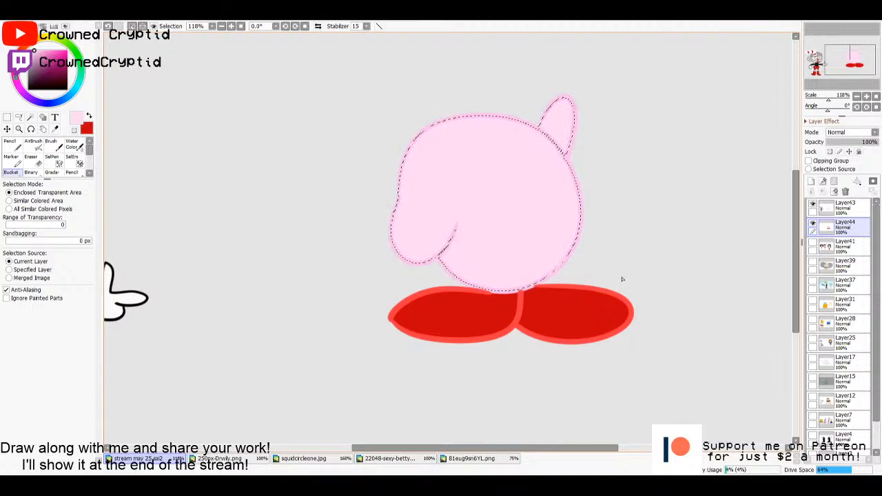
pyautogui.press('m')
pyautogui.hotkey('ctrl', 'd')
pyautogui.click(824, 215)
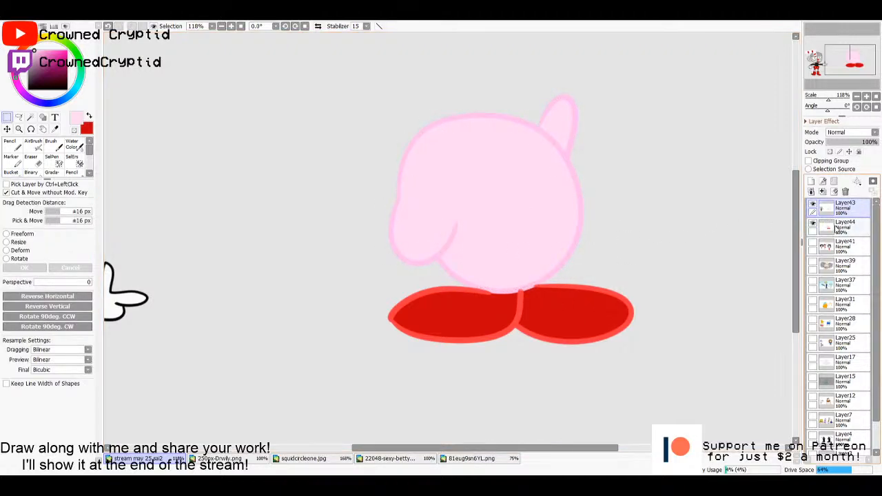
pyautogui.click(824, 222)
pyautogui.click(834, 212)
pyautogui.click(834, 222)
pyautogui.click(836, 212)
pyautogui.click(835, 222)
# - Paint two tall black oval eyes on a new layer above Layer43 with the Pencil at size 16
pyautogui.click(837, 214)
pyautogui.press('n')
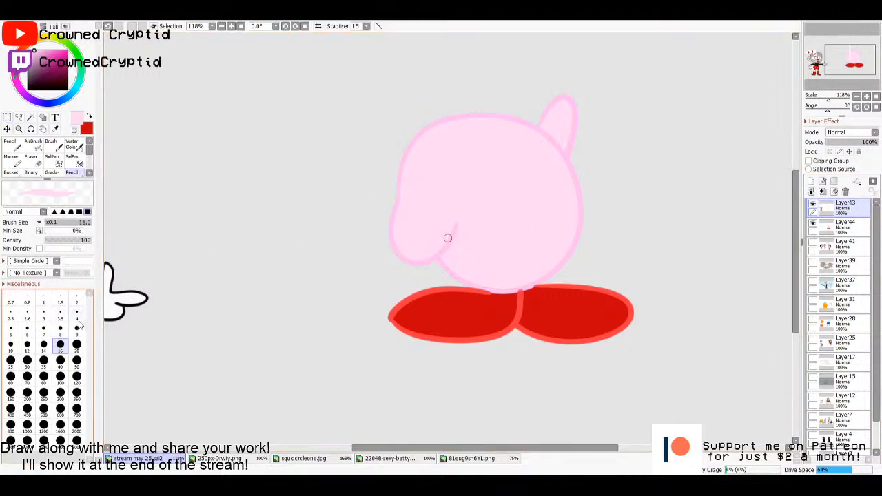
pyautogui.click(810, 181)
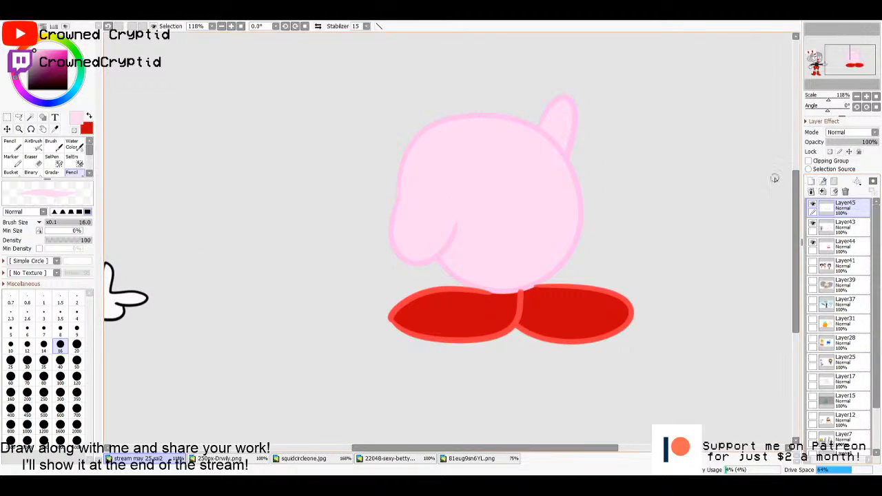
pyautogui.click(40, 45)
pyautogui.moveTo(40, 50)
pyautogui.mouseDown()
pyautogui.moveTo(48, 51)
pyautogui.moveTo(28, 89)
pyautogui.mouseUp()
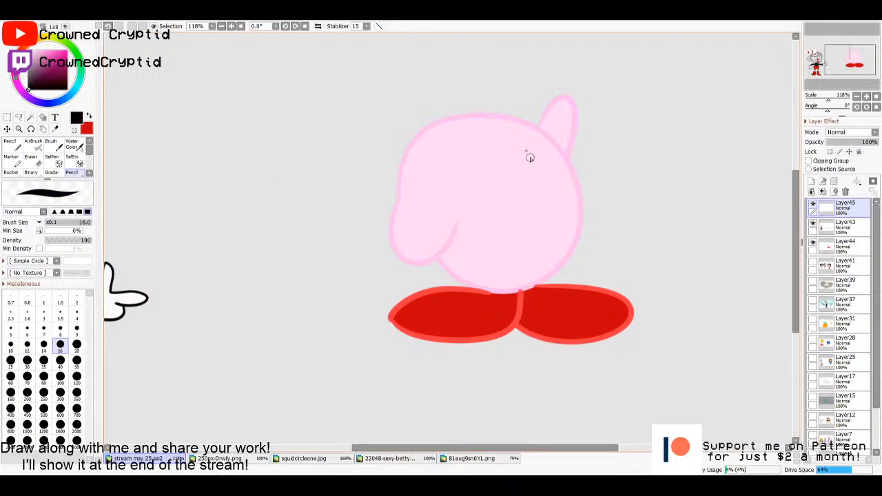
pyautogui.moveTo(527, 153)
pyautogui.mouseDown()
pyautogui.moveTo(525, 195)
pyautogui.moveTo(530, 170)
pyautogui.moveTo(484, 208)
pyautogui.moveTo(480, 150)
pyautogui.moveTo(483, 194)
pyautogui.moveTo(479, 155)
pyautogui.moveTo(489, 183)
pyautogui.mouseUp()
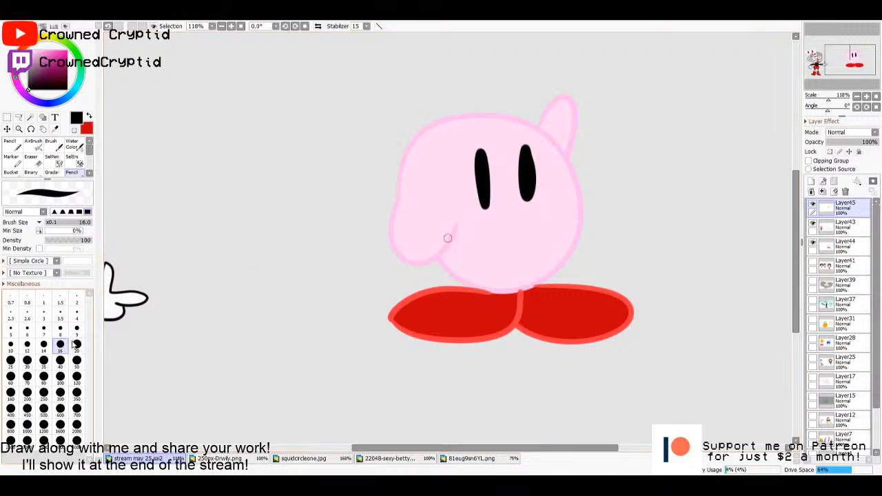
# - Outline a small open smile below the eyes with the black Pencil at size 7 and fill it with the feet's red on a new layer beneath Layer45
pyautogui.click(43, 329)
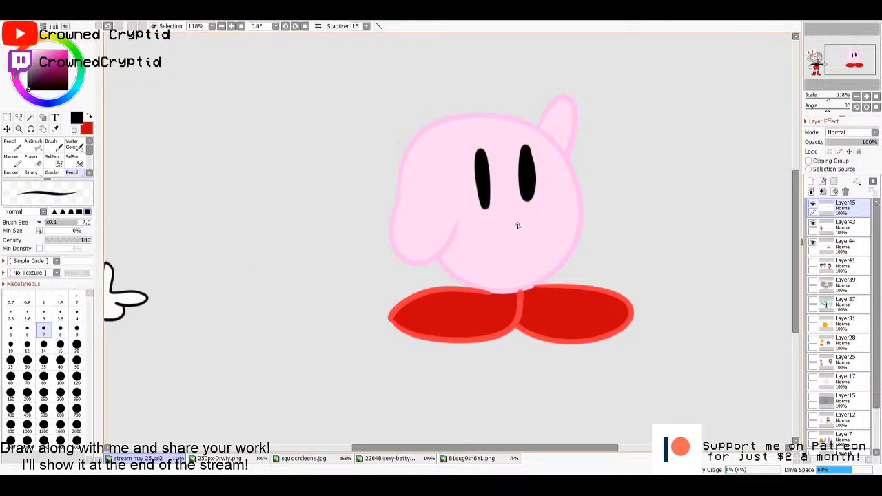
pyautogui.moveTo(525, 223)
pyautogui.mouseDown()
pyautogui.moveTo(492, 225)
pyautogui.moveTo(509, 246)
pyautogui.moveTo(525, 224)
pyautogui.mouseUp()
pyautogui.press('w')
pyautogui.click(512, 236)
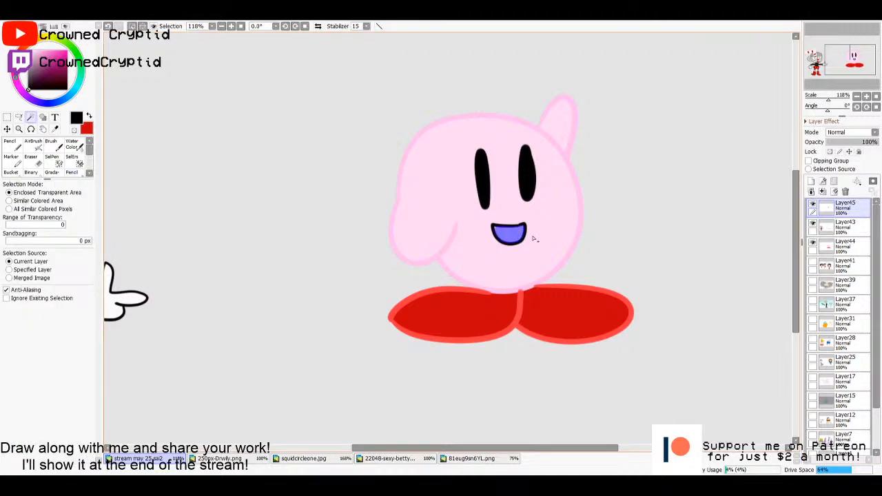
pyautogui.hotkey('ctrl', 'shift', 'n')
pyautogui.press('g')
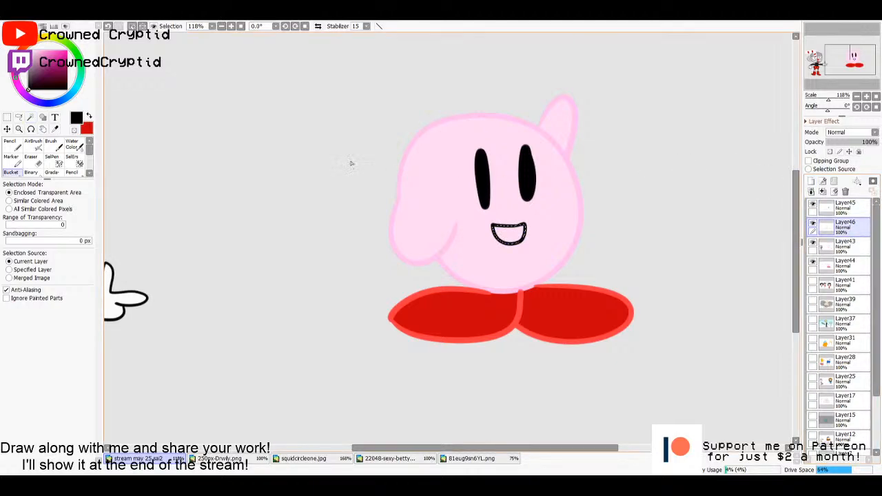
pyautogui.keyDown('alt'); pyautogui.click(468, 305); pyautogui.keyUp('alt')
pyautogui.click(509, 235)
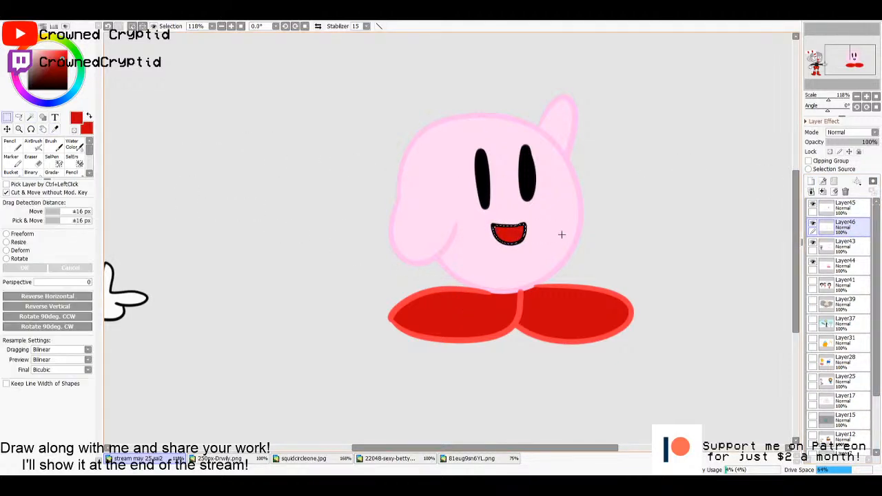
pyautogui.hotkey('ctrl', 'd')
# - Select the mouth interior from Layer45, paint a pink tongue inside it on Layer46 with the Pencil at size 20, and deselect
pyautogui.press('n')
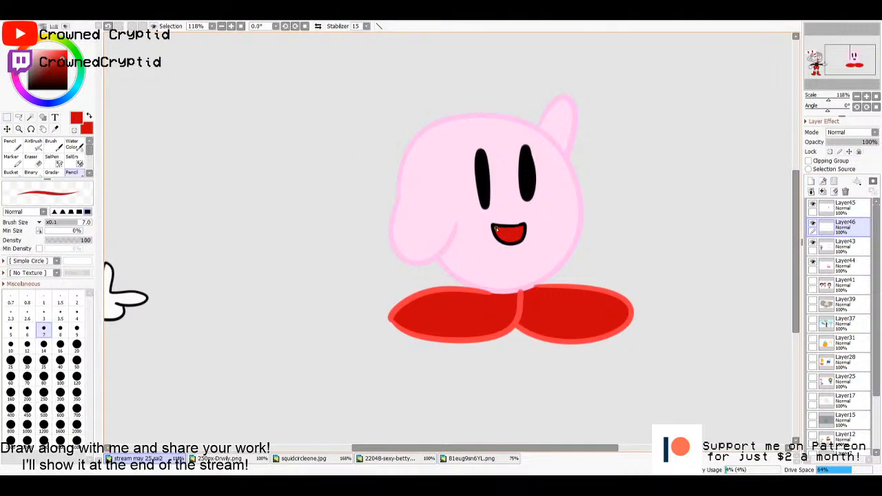
pyautogui.click(840, 207)
pyautogui.press('w')
pyautogui.click(509, 235)
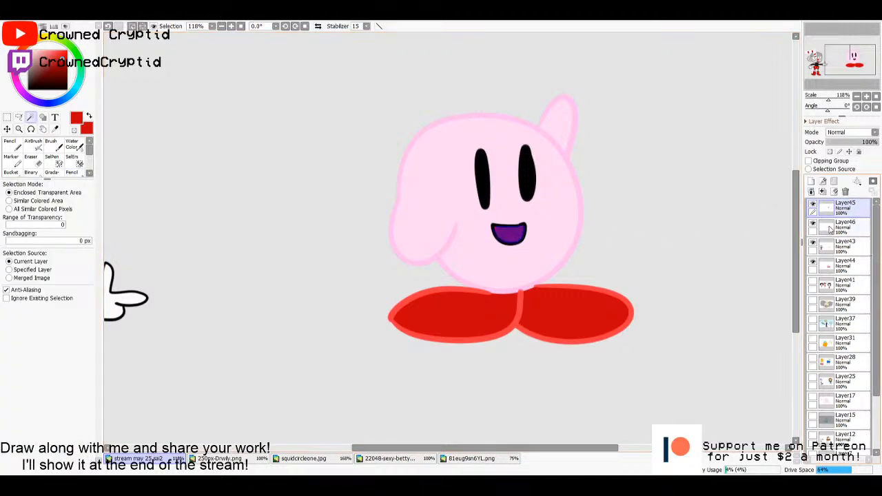
pyautogui.click(840, 227)
pyautogui.press('n')
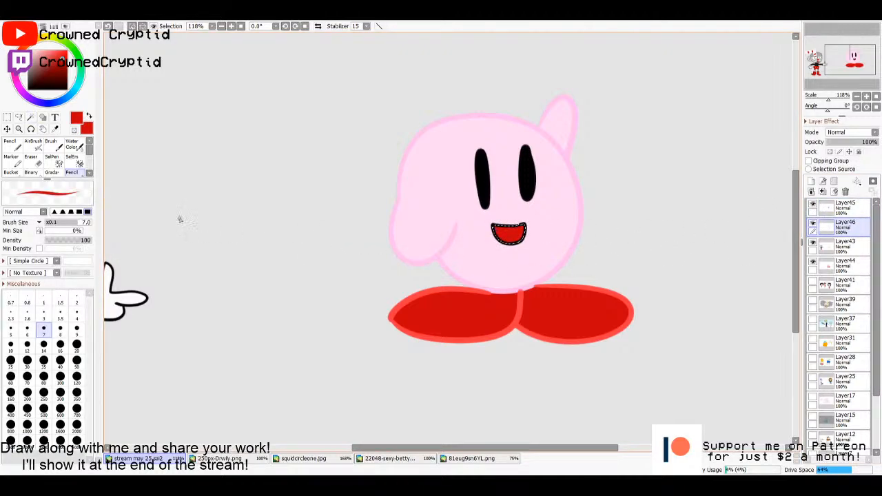
pyautogui.moveTo(53, 83); pyautogui.dragTo(43, 50)
pyautogui.click(17, 84)
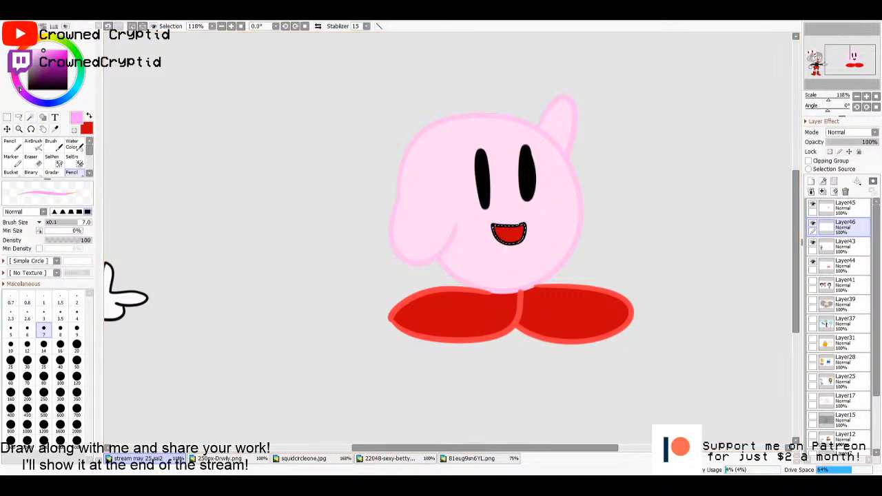
pyautogui.click(76, 344)
pyautogui.moveTo(487, 237); pyautogui.dragTo(520, 250)
pyautogui.hotkey('ctrl', 'd')
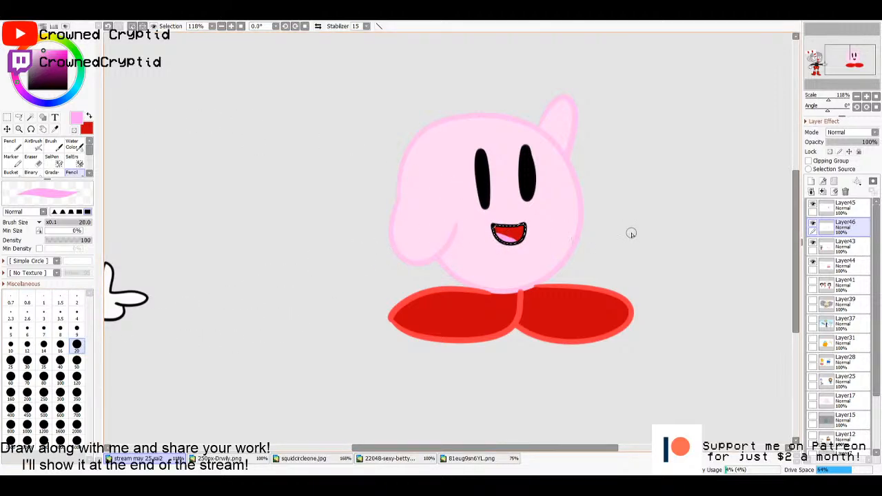
# - Sample black from the eyes and widen the eye nearer the raised arm on Layer46 with the Pencil at size 20
pyautogui.press('m')
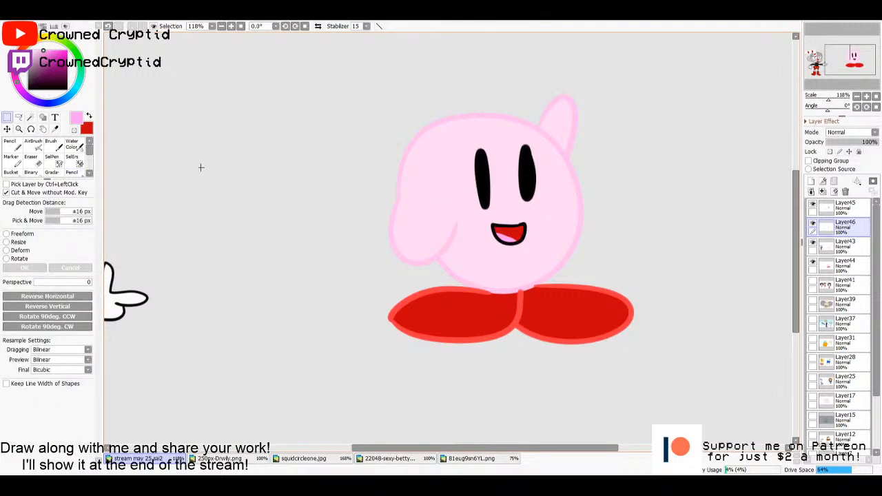
pyautogui.keyDown('alt'); pyautogui.click(527, 158); pyautogui.keyUp('alt')
pyautogui.press('n')
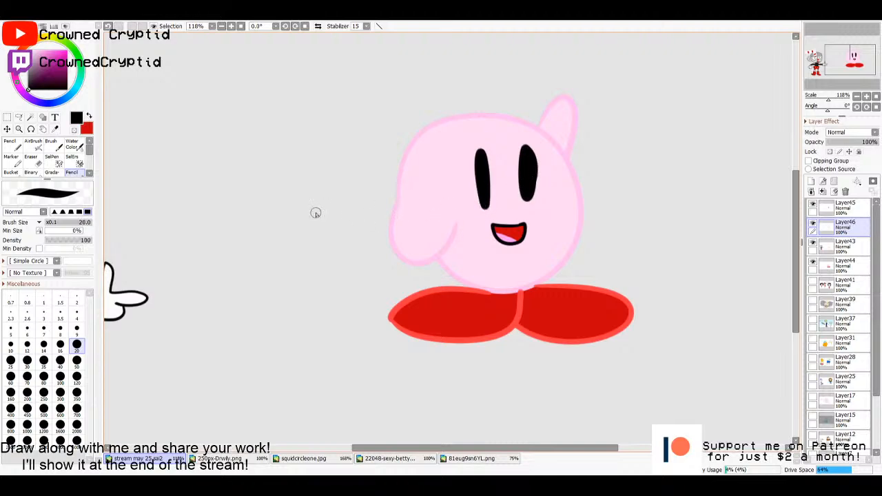
# - Add white highlights near the top and bottom of both eyes on a new layer above Layer45, using the Pencil at size 14
pyautogui.moveTo(33, 57); pyautogui.dragTo(27, 48)
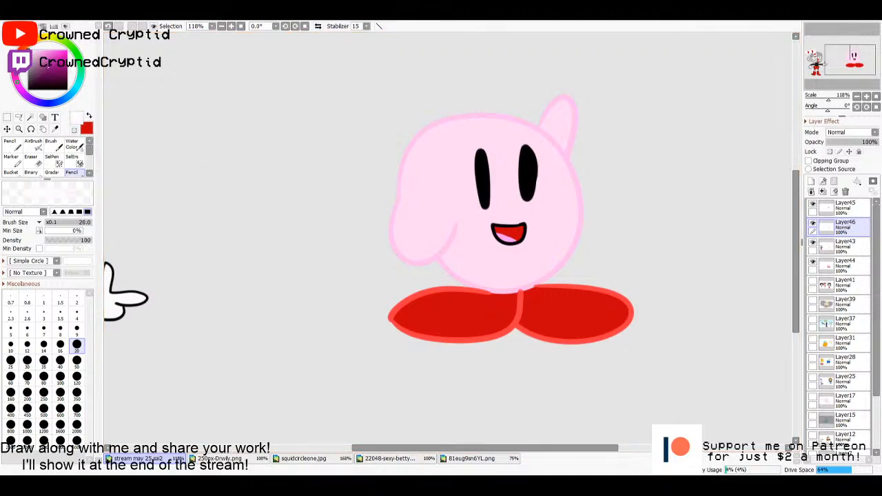
pyautogui.hotkey('ctrl', 'z')
pyautogui.click(845, 207)
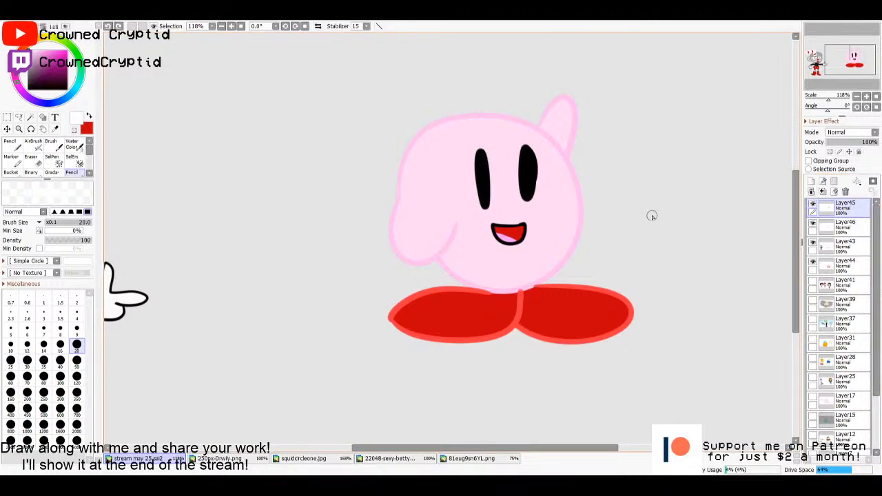
pyautogui.moveTo(480, 161); pyautogui.dragTo(480, 161)
pyautogui.hotkey('ctrl', 'z')
pyautogui.click(811, 182)
pyautogui.click(43, 344)
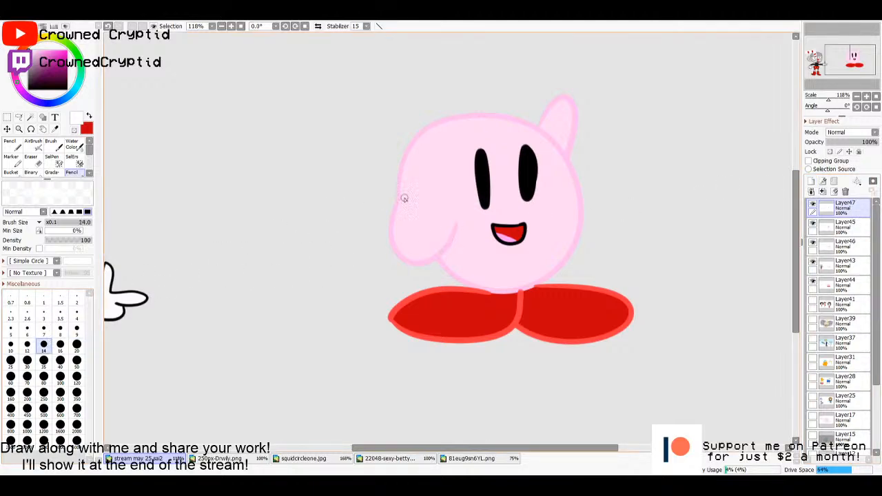
pyautogui.click(481, 157)
pyautogui.click(527, 156)
pyautogui.click(527, 183)
# - Paint a salmon-pink oval blush on each cheek on Layer47, using a lightened version of the feet's red
pyautogui.keyDown('alt'); pyautogui.click(482, 289); pyautogui.keyUp('alt')
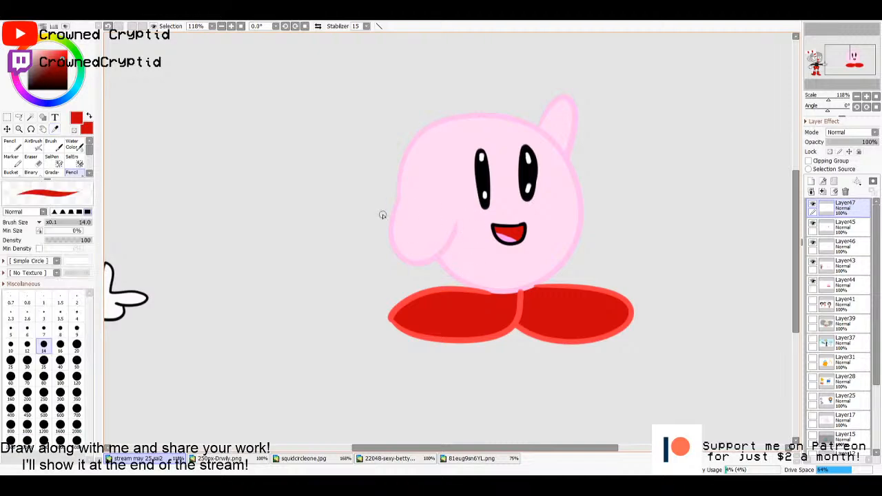
pyautogui.moveTo(60, 59); pyautogui.dragTo(50, 45)
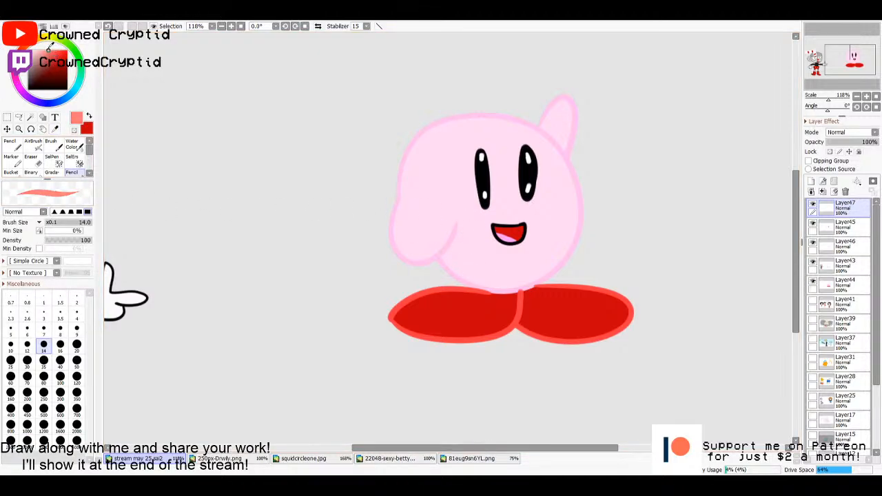
pyautogui.moveTo(475, 218); pyautogui.dragTo(469, 218)
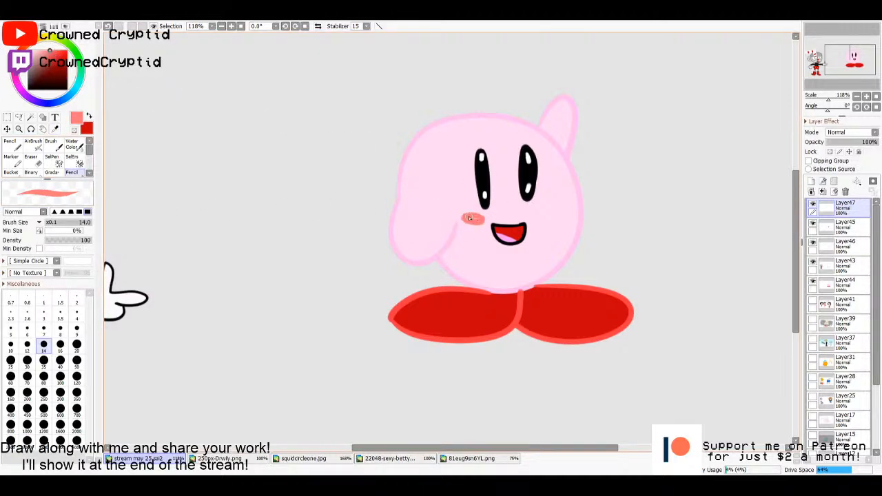
pyautogui.moveTo(533, 216); pyautogui.dragTo(548, 215)
# - Draw a yellow star with a curved trail beside the pink character's raised arm on Layer47
pyautogui.moveTo(640, 170); pyautogui.dragTo(529, 221)
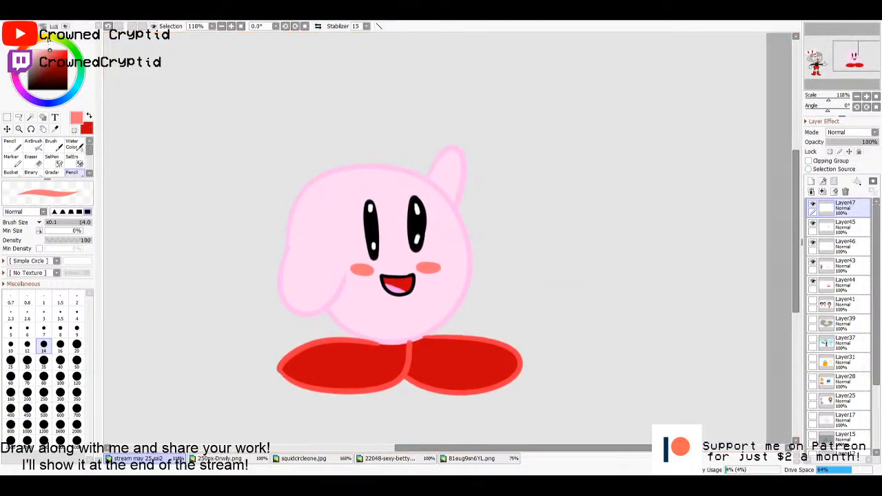
pyautogui.click(49, 39)
pyautogui.click(55, 50)
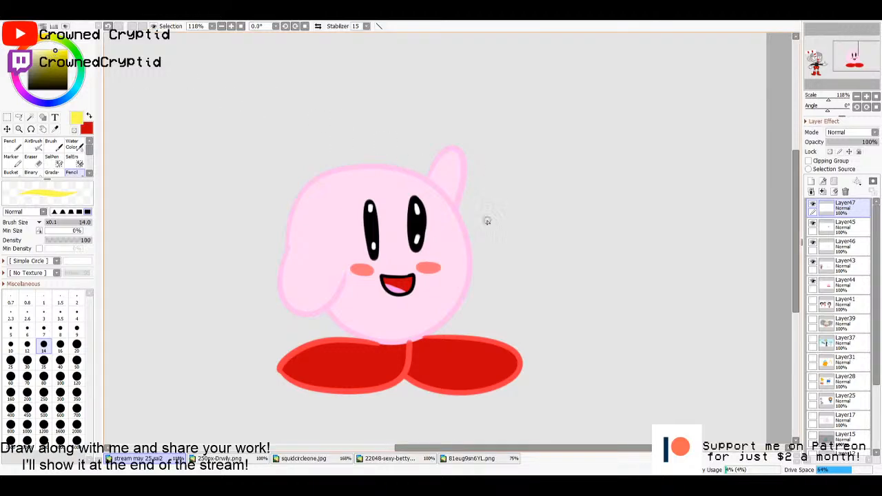
pyautogui.moveTo(487, 221)
pyautogui.mouseDown()
pyautogui.moveTo(549, 134)
pyautogui.moveTo(534, 89)
pyautogui.moveTo(575, 123)
pyautogui.moveTo(571, 84)
pyautogui.moveTo(512, 126)
pyautogui.moveTo(534, 72)
pyautogui.moveTo(571, 127)
pyautogui.moveTo(521, 128)
pyautogui.mouseUp()
pyautogui.hotkey('ctrl', 'z')
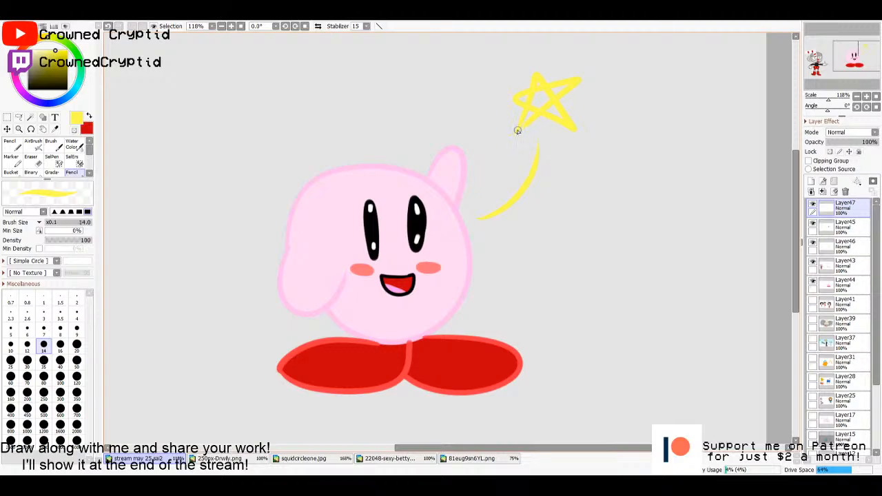
pyautogui.press('Home')
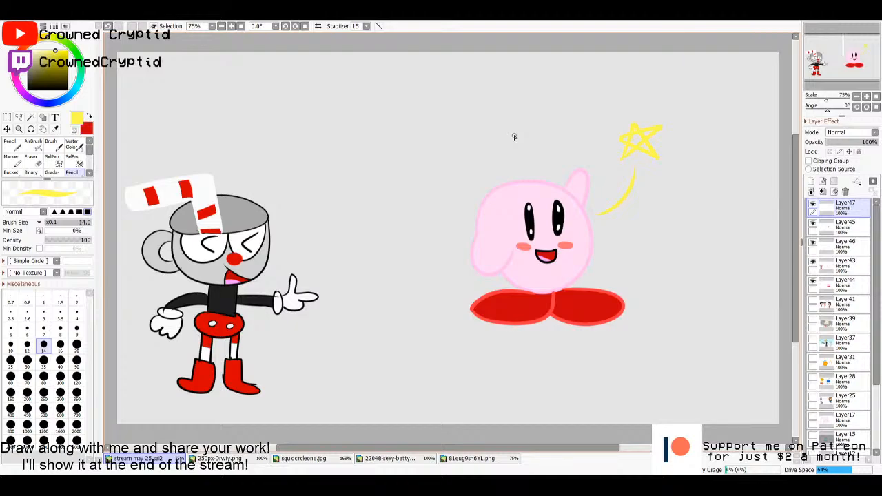
# - Merge the character's upper layers, from Layer47 through Layer43, down into Layer44
pyautogui.press('m')
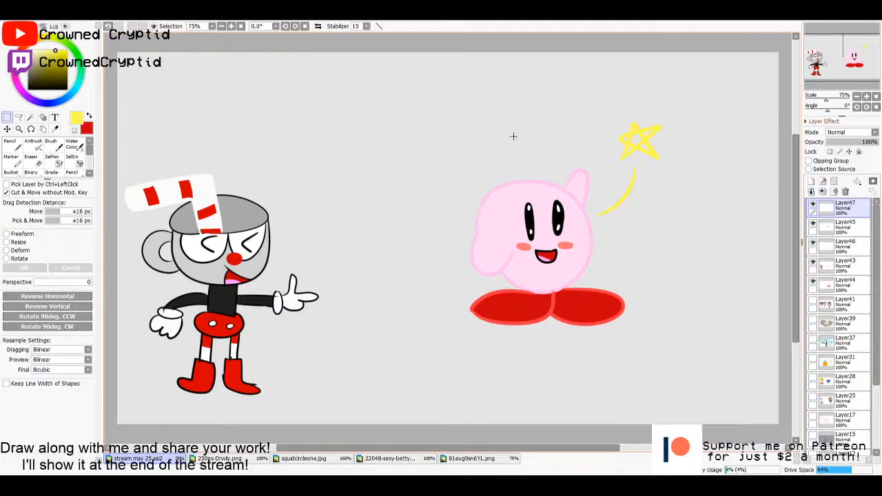
pyautogui.click(821, 192)
pyautogui.click(821, 192)
pyautogui.click(821, 192)
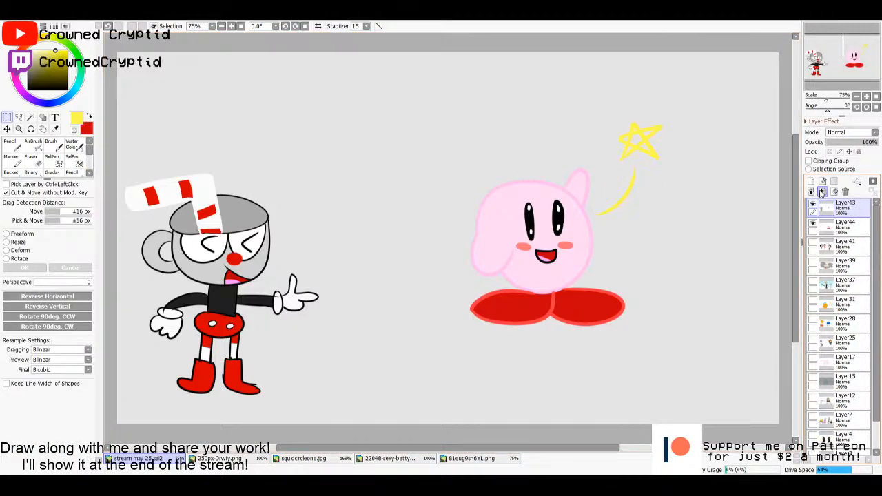
pyautogui.click(821, 192)
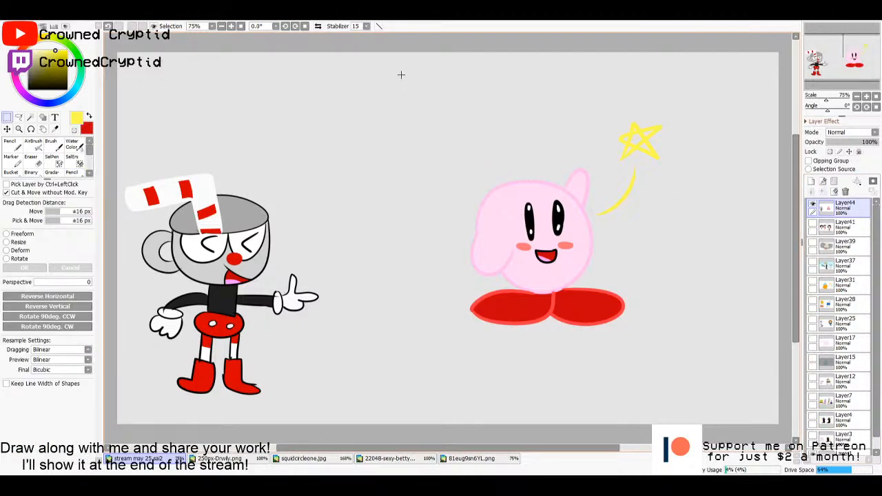
# - Cut the pink character and its star from Layer44, paste them as a separate layer, and move them closer to the cup-headed character
pyautogui.moveTo(402, 75); pyautogui.dragTo(749, 382)
pyautogui.hotkey('ctrl', 'x')
pyautogui.hotkey('ctrl', 'v')
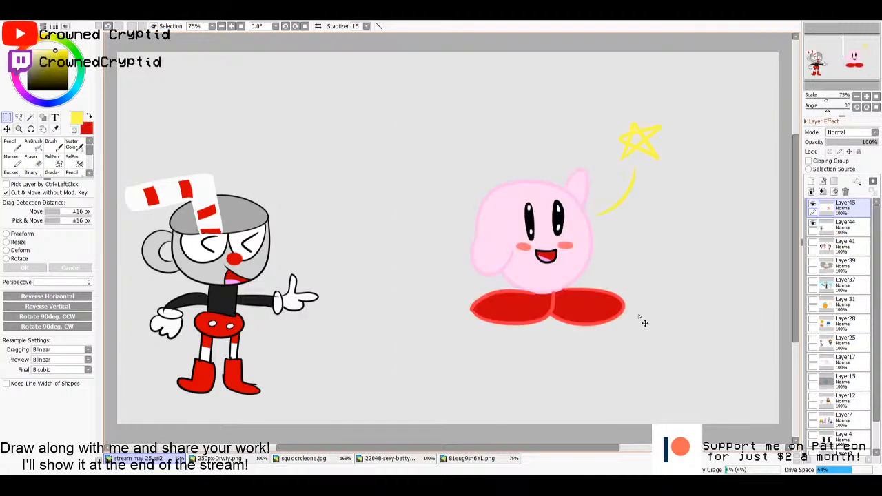
pyautogui.moveTo(573, 253); pyautogui.dragTo(484, 295)
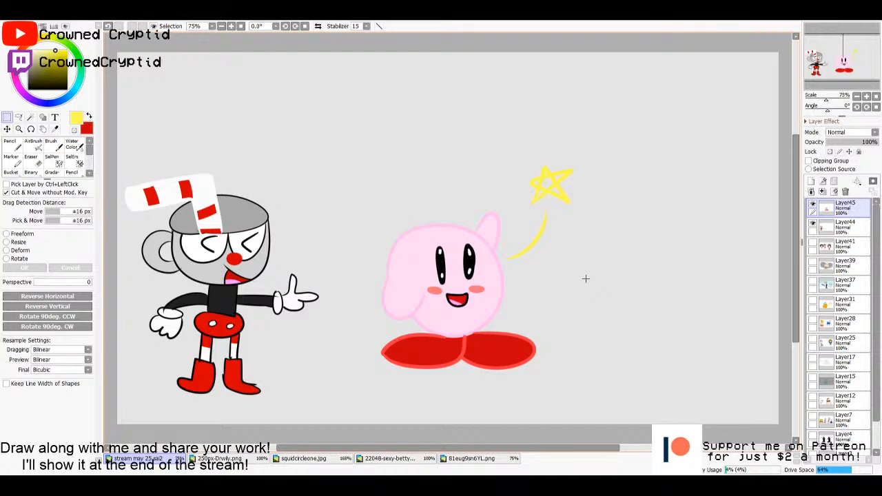
pyautogui.click(842, 226)
pyautogui.click(846, 208)
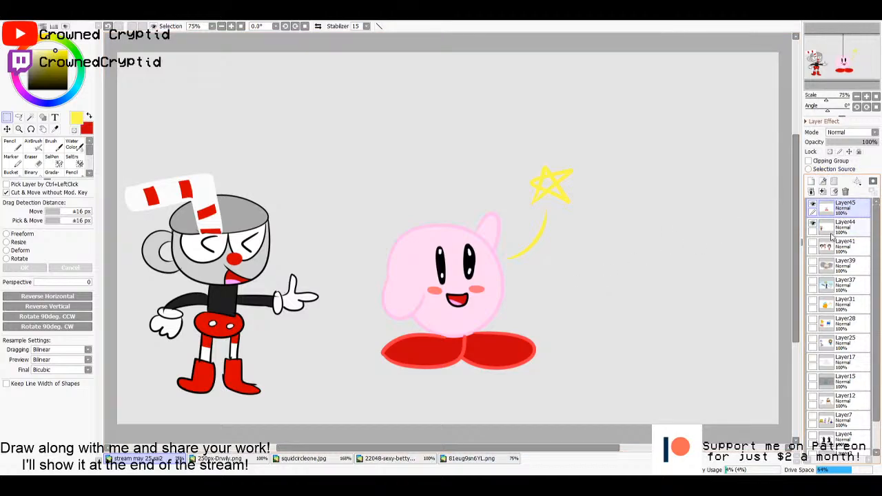
pyautogui.click(832, 232)
pyautogui.click(829, 219)
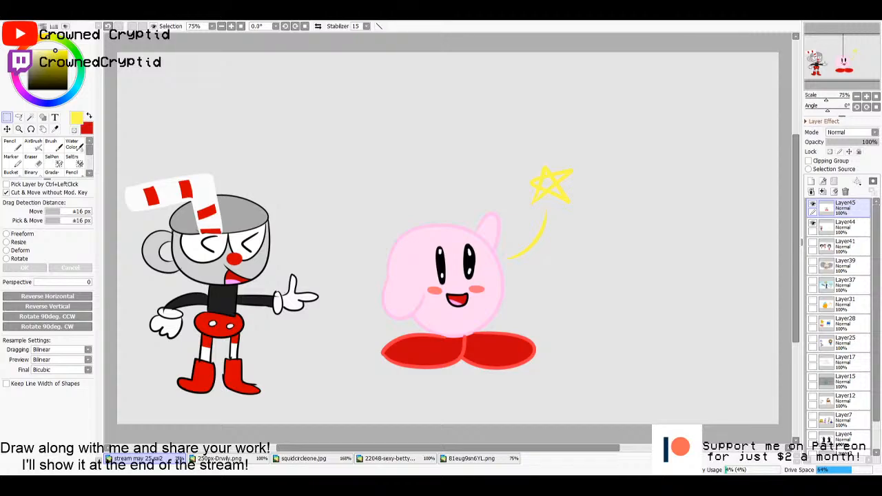
# - Open the viewer's Oshibbon drawing and examine it up close
pyautogui.doubleClick(513, 307)
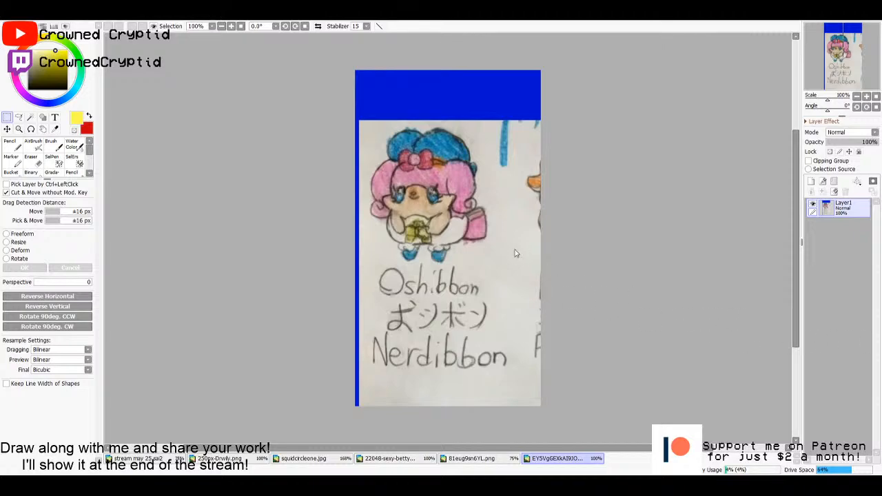
pyautogui.scroll(1, 515, 253)
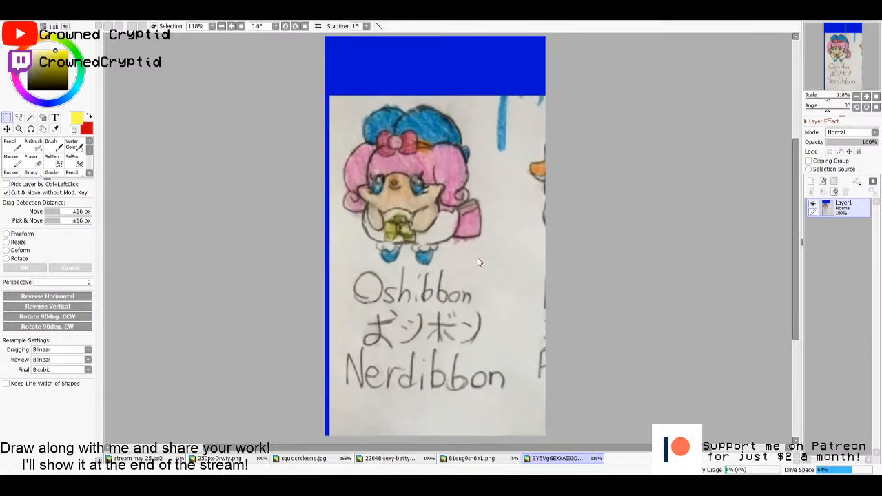
pyautogui.scroll(1, 481, 262)
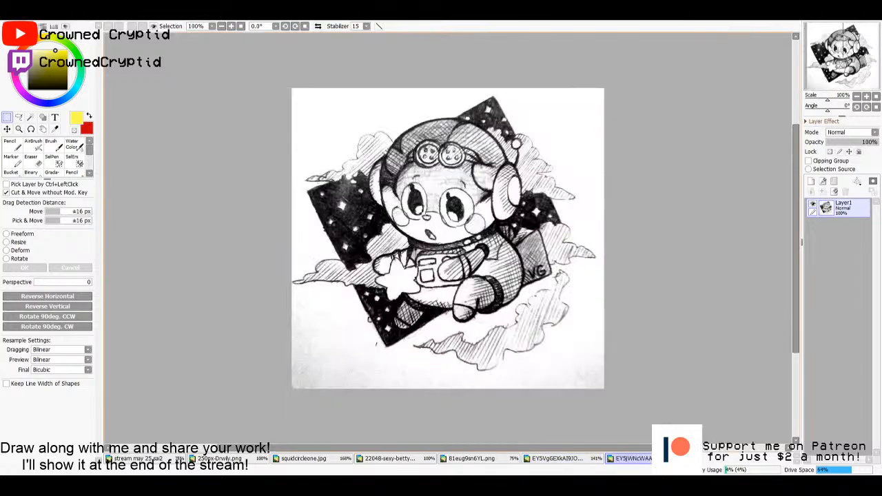
# - Examine the inked space-themed astronaut drawing and the pencil sketch of the same character up close
pyautogui.scroll(1, 516, 289)
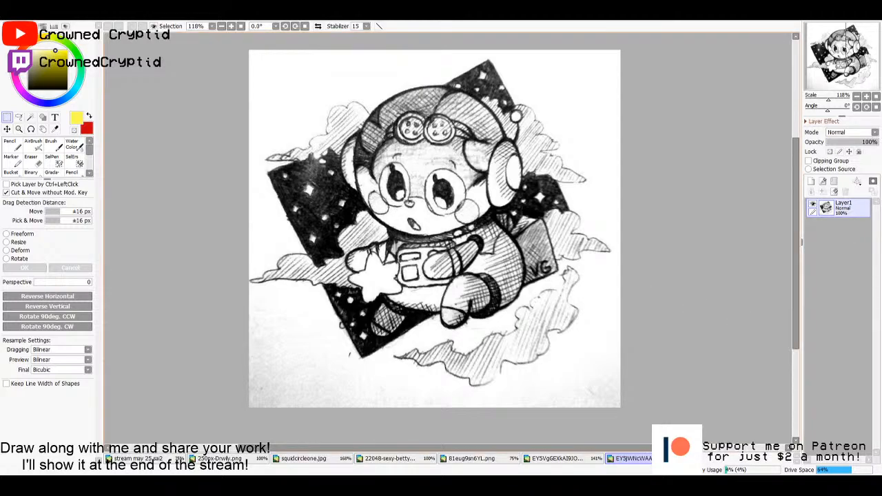
pyautogui.scroll(2, 426, 201)
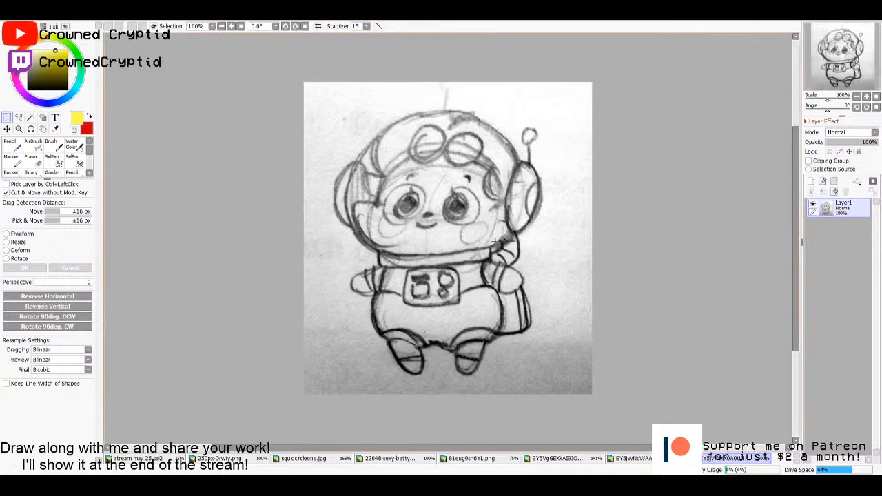
pyautogui.scroll(1, 552, 251)
pyautogui.scroll(1, 372, 281)
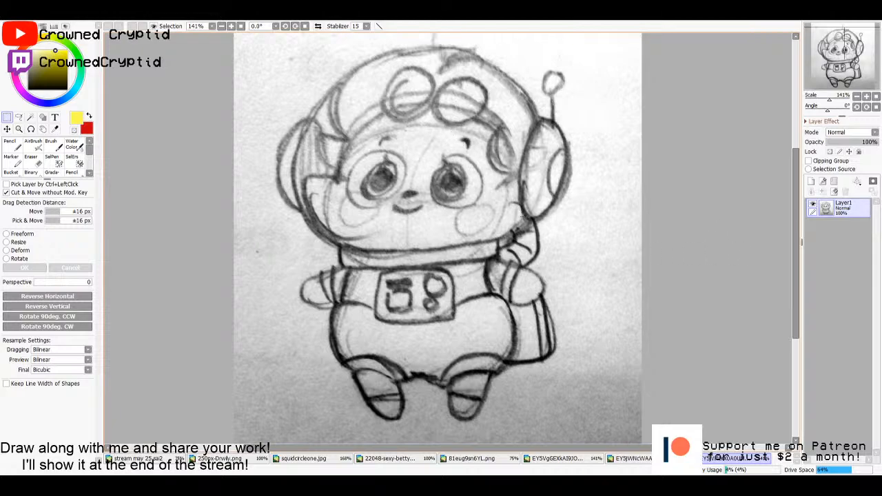
pyautogui.scroll(-1, 522, 218)
pyautogui.scroll(-1, 522, 218)
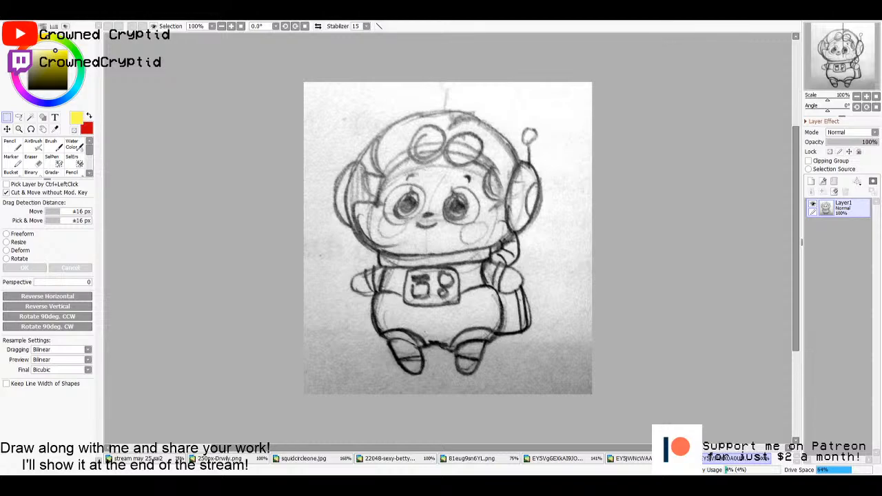
# - Open the coloured astronaut drawing with the purple starry background and the other submitted artwork and look them over
pyautogui.moveTo(526, 303); pyautogui.dragTo(526, 304)
pyautogui.scroll(6, 474, 259)
pyautogui.scroll(3, 474, 258)
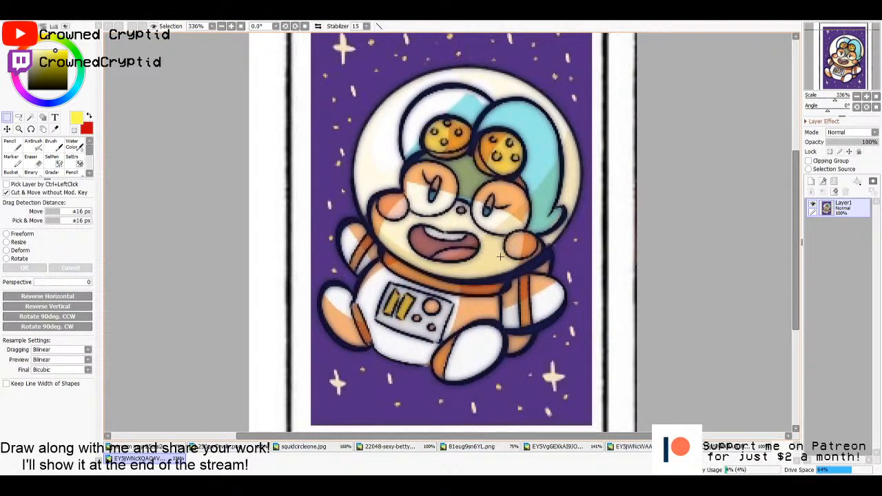
pyautogui.scroll(-1, 500, 256)
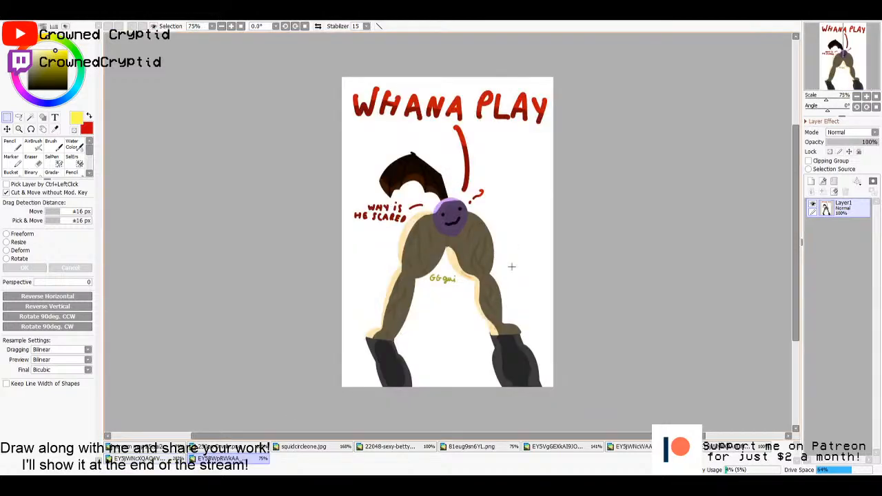
# - Examine the WHANA PLAY drawing up close, from the bat wing and purple face to the legs and dark boots
pyautogui.scroll(1, 495, 244)
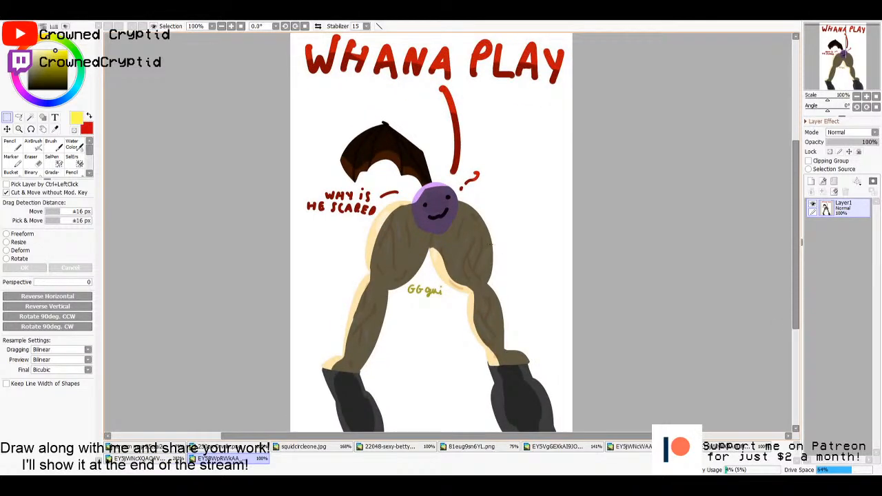
pyautogui.scroll(-1, 488, 244)
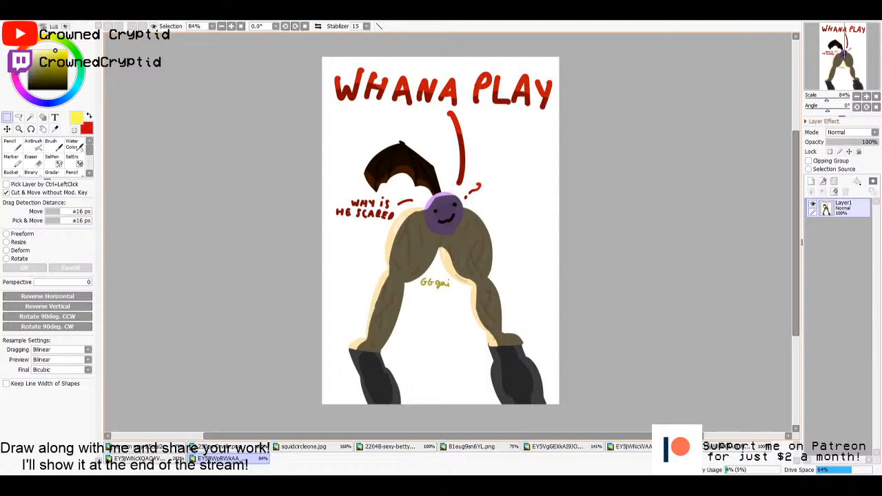
pyautogui.scroll(4, 406, 178)
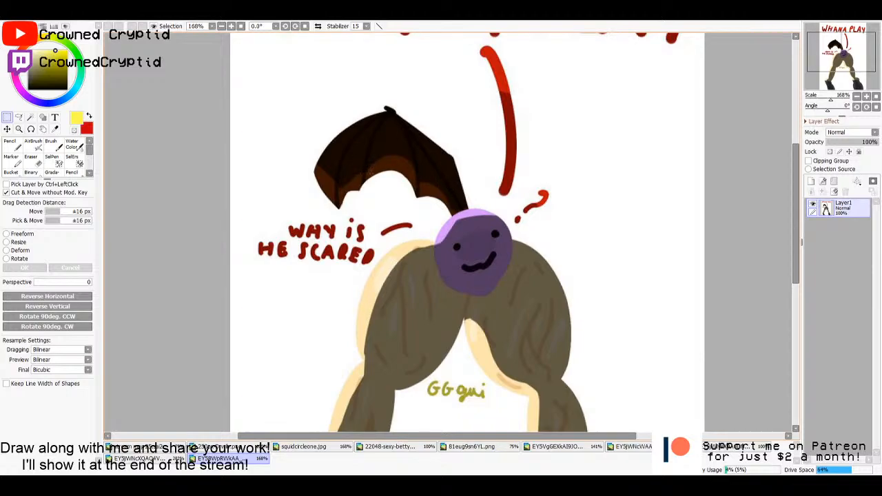
pyautogui.scroll(-4, 370, 167)
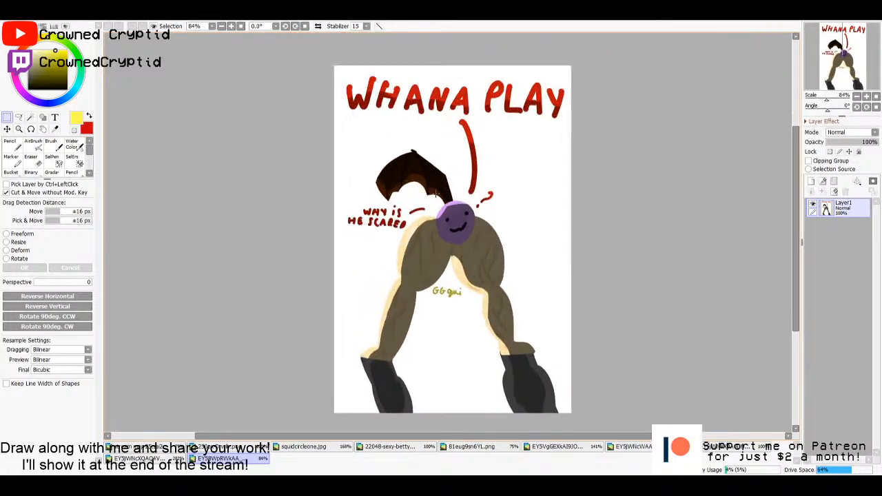
pyautogui.scroll(-1, 436, 193)
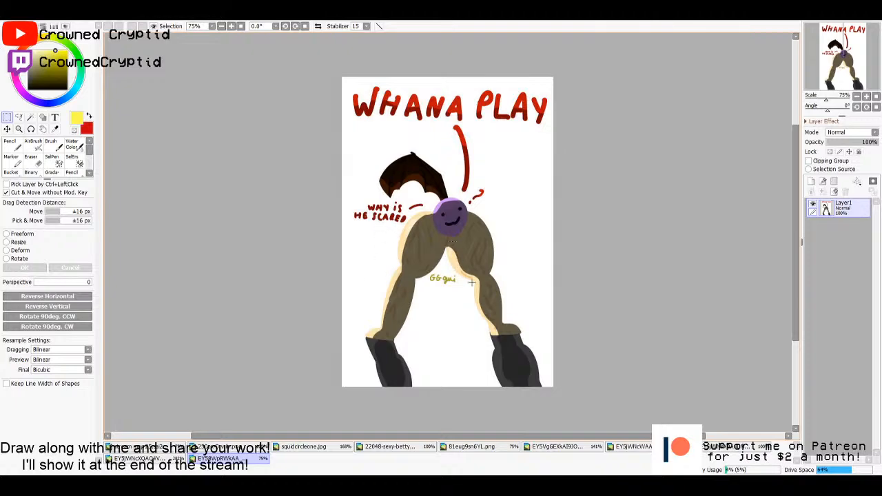
pyautogui.scroll(1, 471, 281)
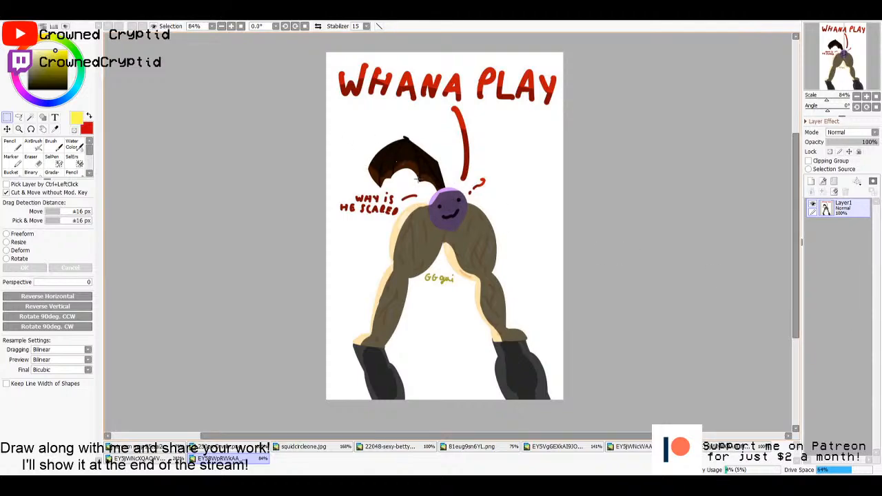
pyautogui.scroll(6, 416, 178)
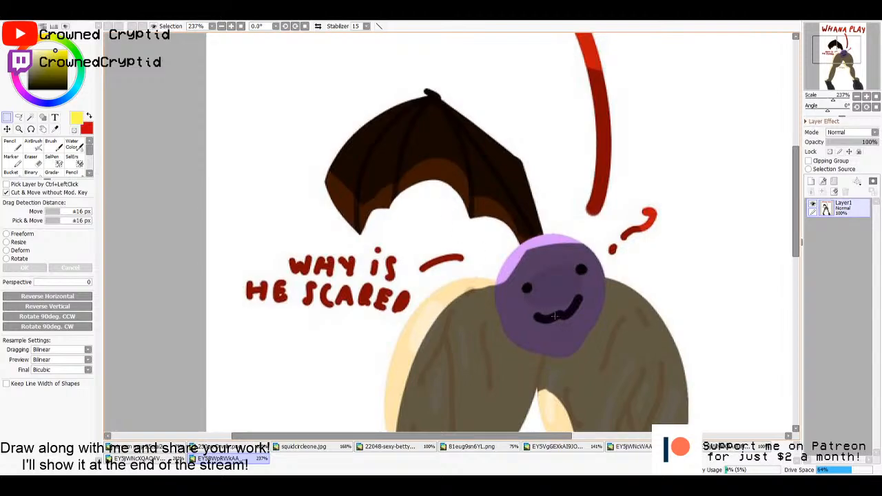
pyautogui.scroll(-5, 571, 336)
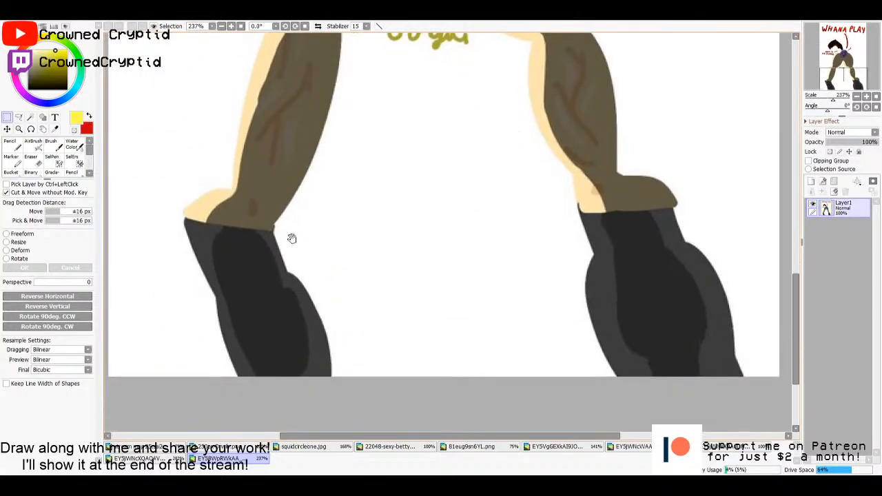
pyautogui.scroll(-7, 484, 186)
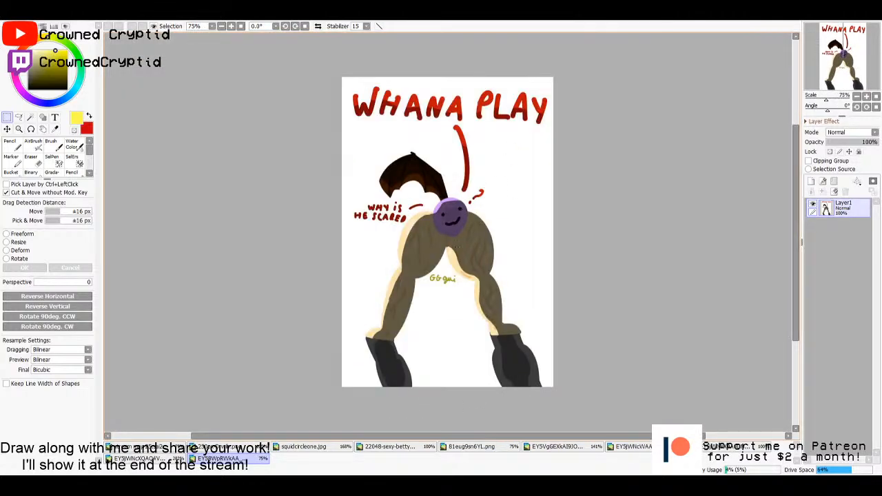
pyautogui.scroll(1, 458, 251)
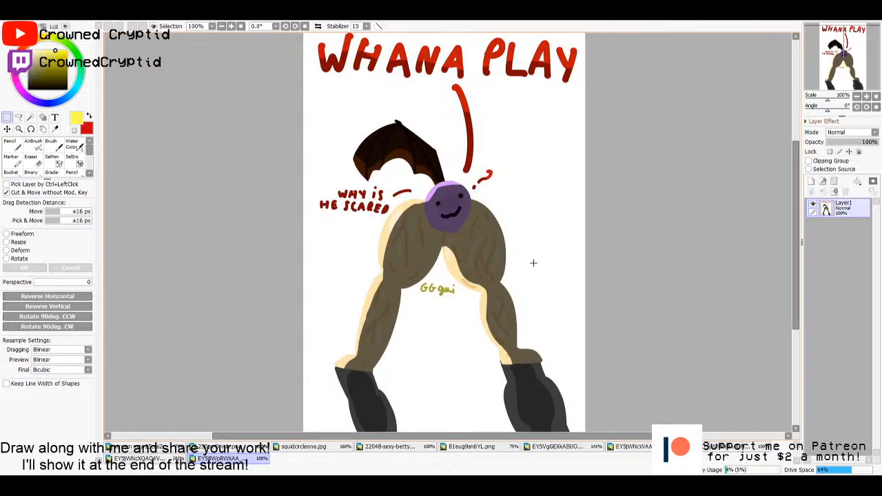
pyautogui.scroll(-1, 675, 221)
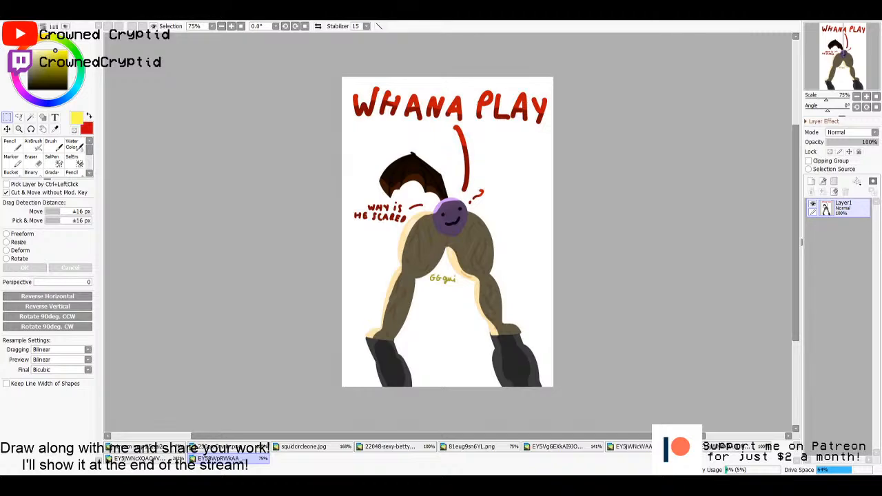
# - Open the drawing of the black spiky-haired cartoon character giving a thumbs-up and look at it up close
pyautogui.moveTo(881, 256); pyautogui.dragTo(452, 255)
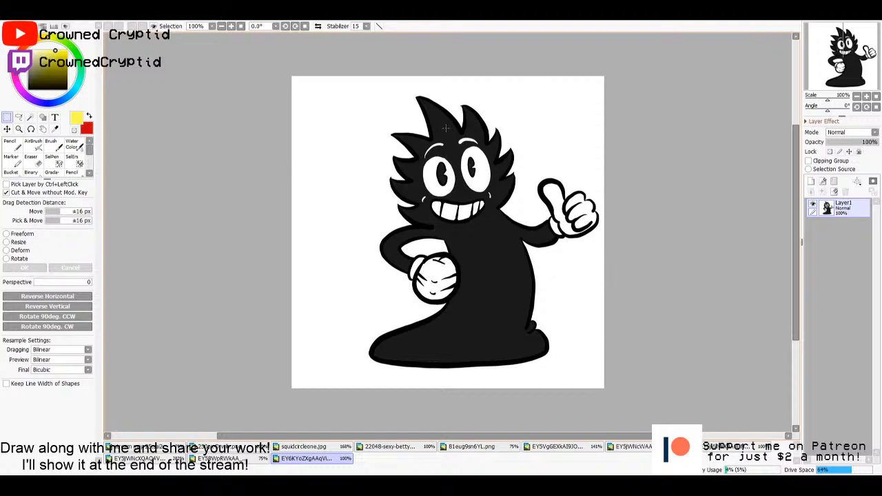
pyautogui.scroll(1, 478, 206)
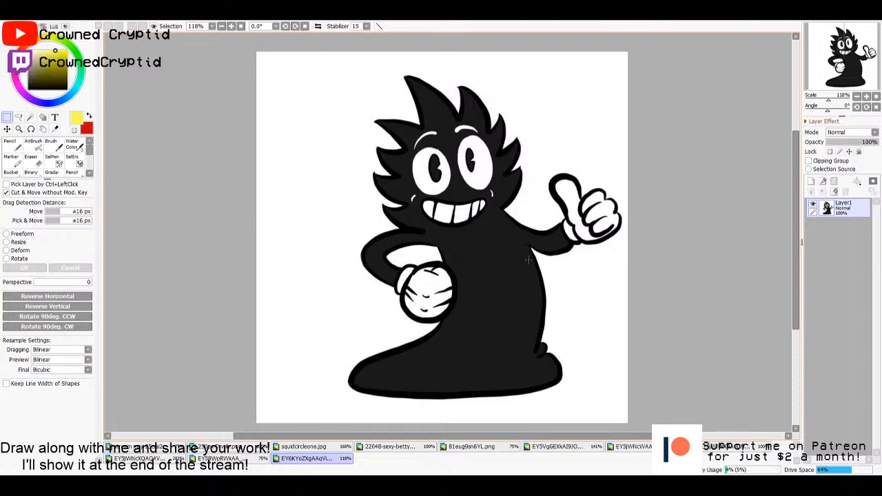
pyautogui.scroll(-1, 530, 262)
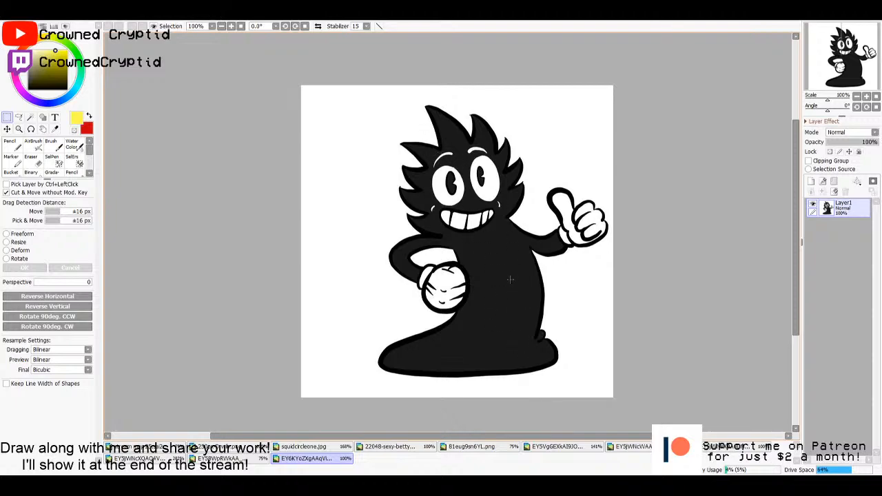
# - Open the pencil sketch page on brown paper and examine the BUTT lettering, skateboarding girl and large face in its lower half
pyautogui.press('Home')
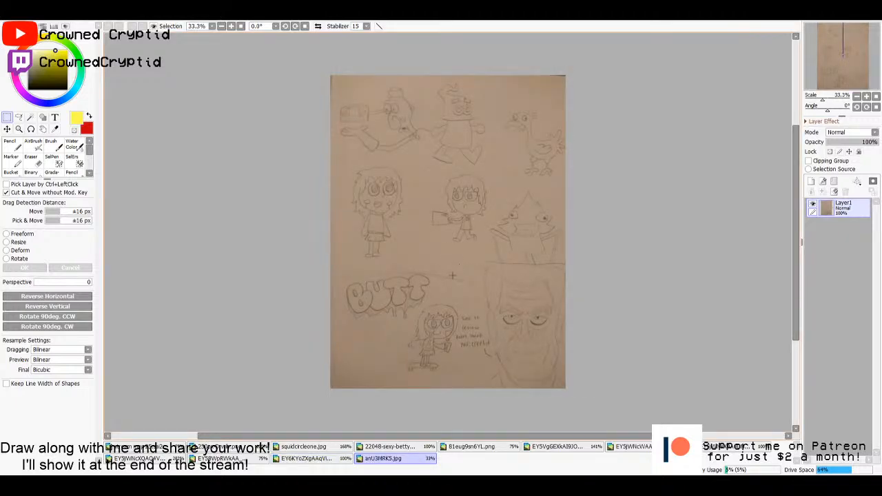
pyautogui.scroll(6, 453, 275)
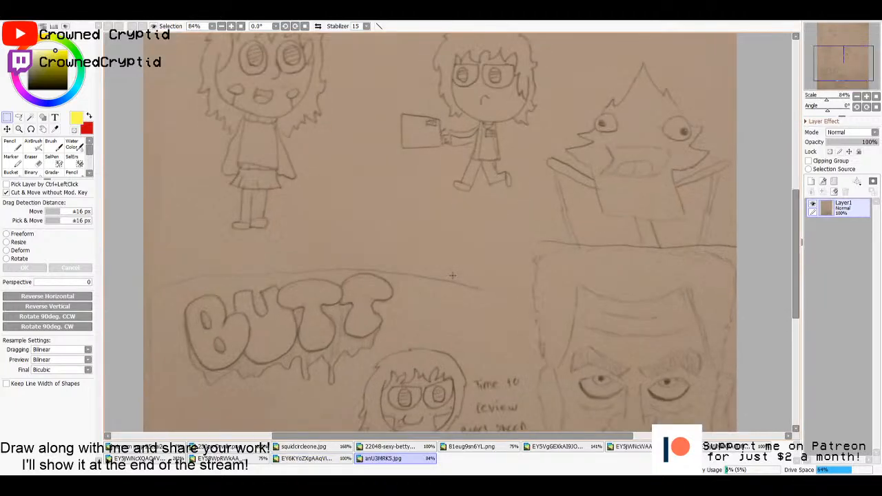
pyautogui.moveTo(520, 243)
pyautogui.mouseDown()
pyautogui.moveTo(391, 255)
pyautogui.moveTo(429, 299)
pyautogui.moveTo(473, 305)
pyautogui.moveTo(465, 177)
pyautogui.moveTo(480, 172)
pyautogui.mouseUp()
pyautogui.moveTo(457, 268); pyautogui.dragTo(471, 268)
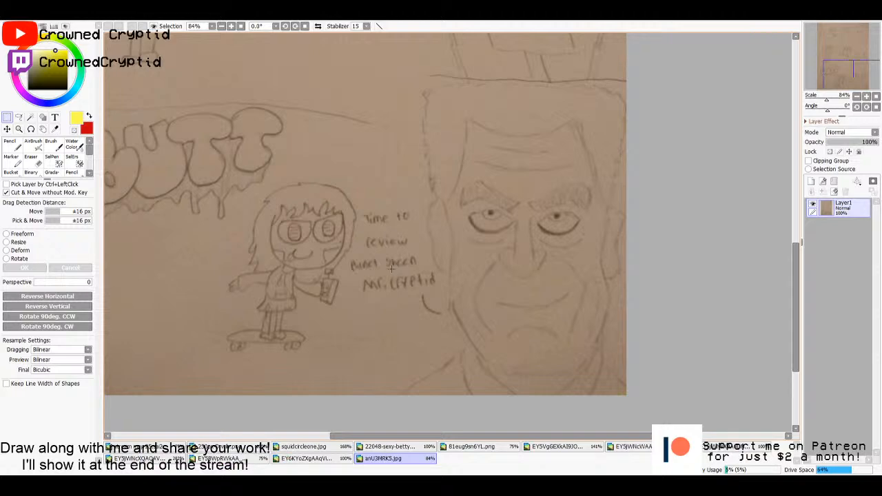
pyautogui.moveTo(398, 241); pyautogui.dragTo(430, 247)
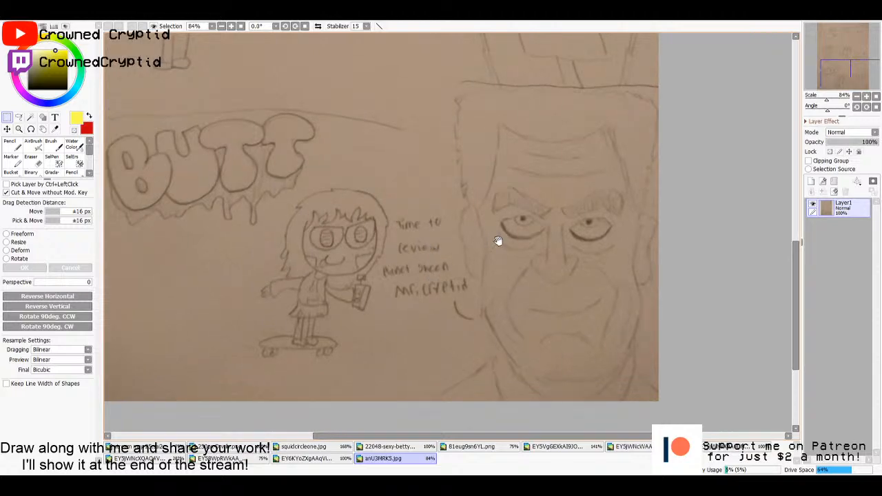
pyautogui.moveTo(497, 240); pyautogui.dragTo(560, 253)
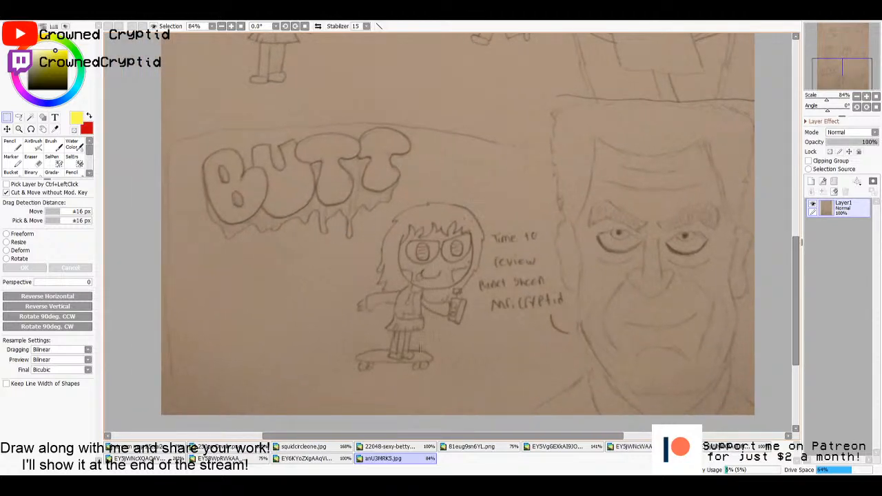
pyautogui.moveTo(410, 311); pyautogui.dragTo(447, 322)
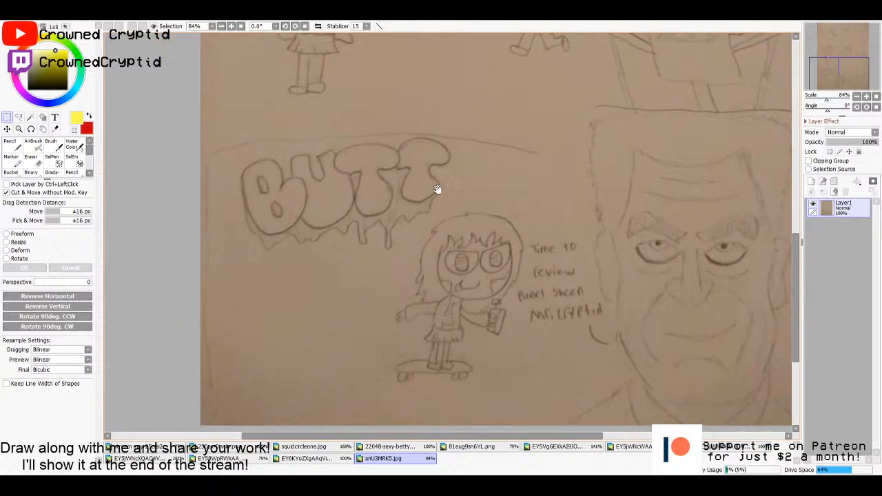
# - Examine the middle and upper rows of character sketches on the brown pencil page
pyautogui.moveTo(437, 189); pyautogui.dragTo(436, 271)
pyautogui.moveTo(455, 169)
pyautogui.mouseDown()
pyautogui.moveTo(449, 252)
pyautogui.moveTo(432, 246)
pyautogui.moveTo(403, 289)
pyautogui.mouseUp()
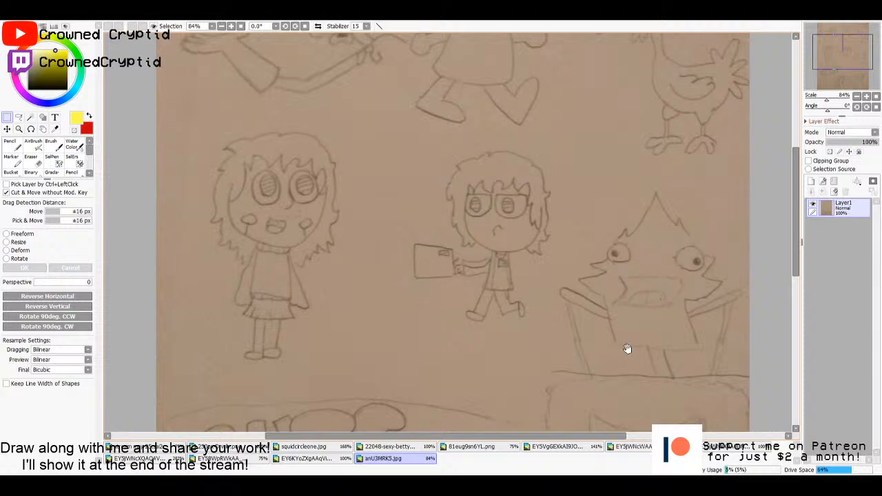
pyautogui.moveTo(661, 303); pyautogui.dragTo(637, 276)
pyautogui.moveTo(622, 336); pyautogui.dragTo(591, 350)
pyautogui.moveTo(593, 294); pyautogui.dragTo(596, 316)
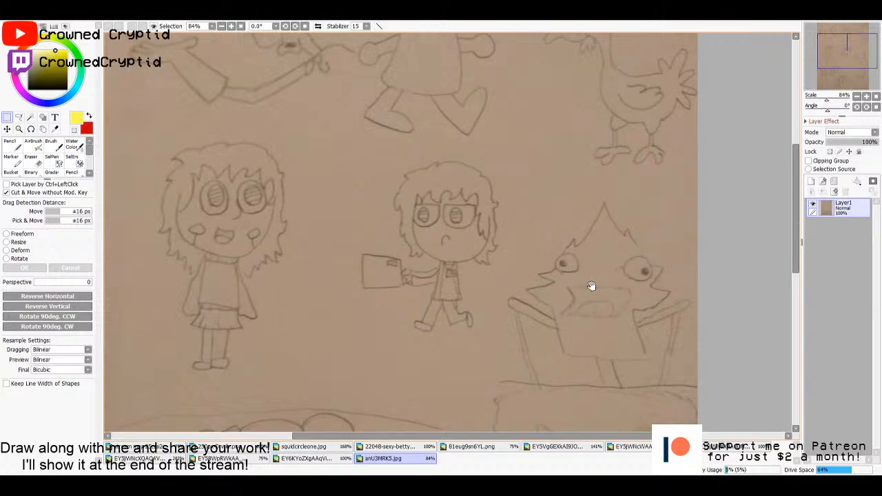
pyautogui.moveTo(597, 272); pyautogui.dragTo(602, 318)
pyautogui.moveTo(632, 256); pyautogui.dragTo(635, 308)
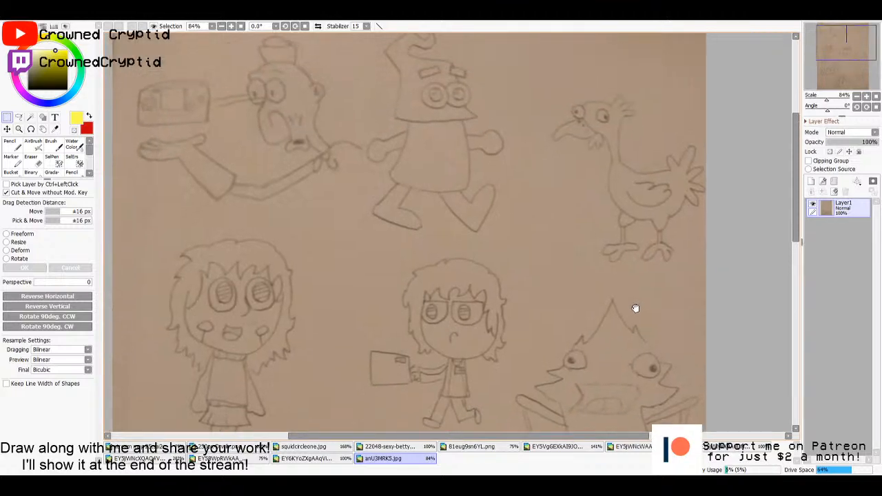
pyautogui.moveTo(582, 244); pyautogui.dragTo(592, 297)
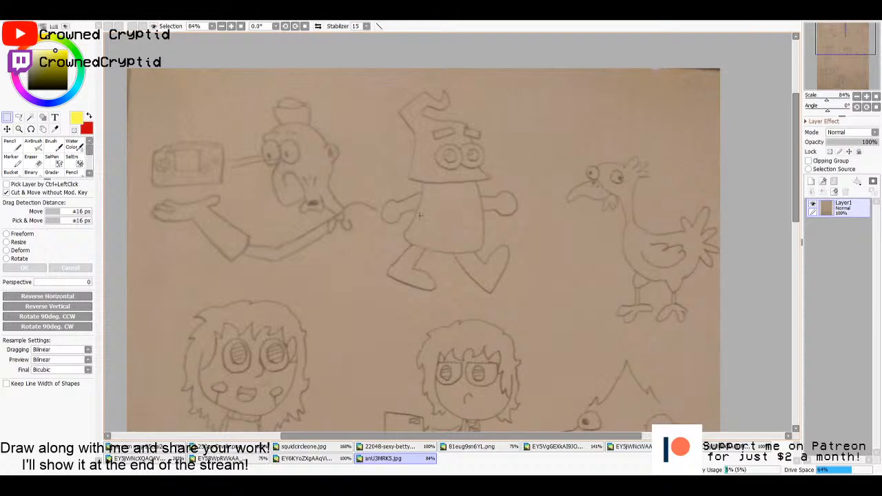
# - Examine the long-nosed character with the handheld console and its neighbours in the page's top row, and return to the whole page
pyautogui.scroll(2, 273, 199)
pyautogui.moveTo(274, 200); pyautogui.dragTo(494, 258)
pyautogui.scroll(1, 480, 253)
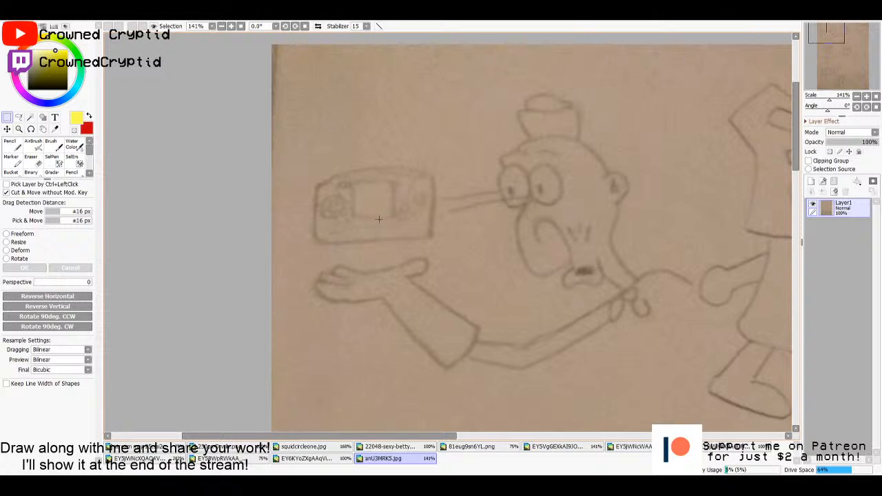
pyautogui.scroll(-4, 490, 248)
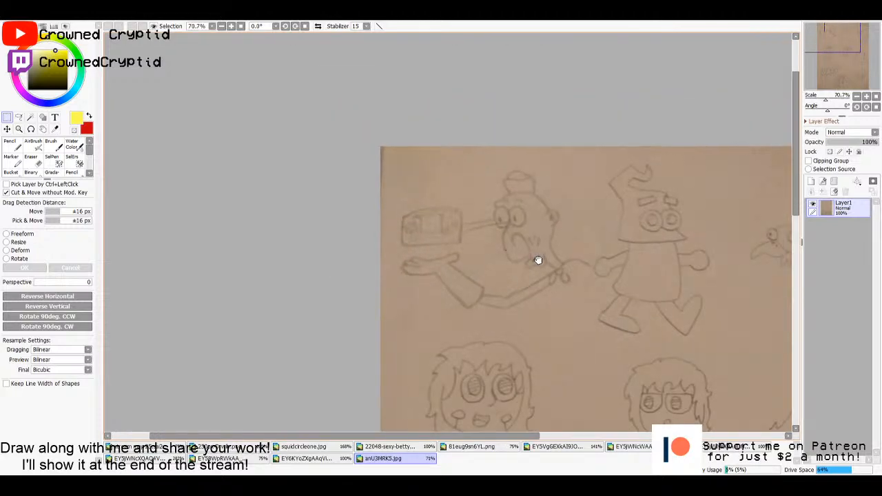
pyautogui.moveTo(538, 258)
pyautogui.mouseDown()
pyautogui.moveTo(423, 235)
pyautogui.moveTo(474, 250)
pyautogui.mouseUp()
pyautogui.moveTo(643, 282); pyautogui.dragTo(622, 262)
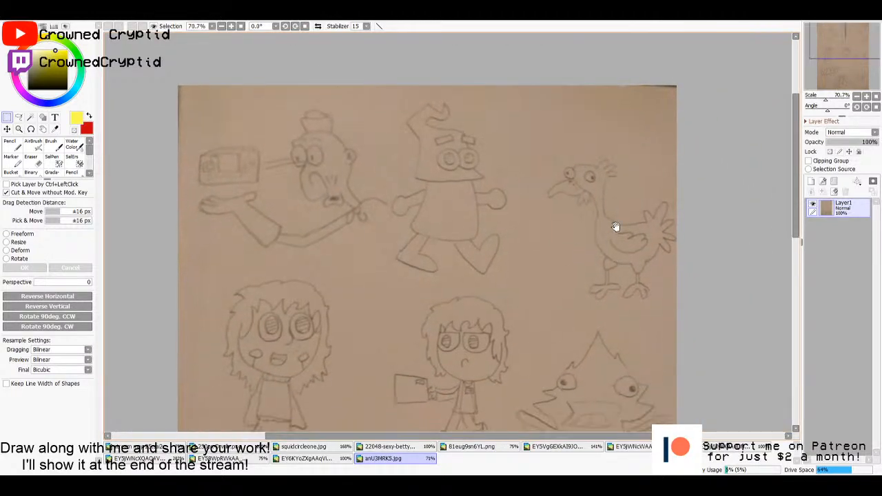
pyautogui.scroll(-2, 615, 213)
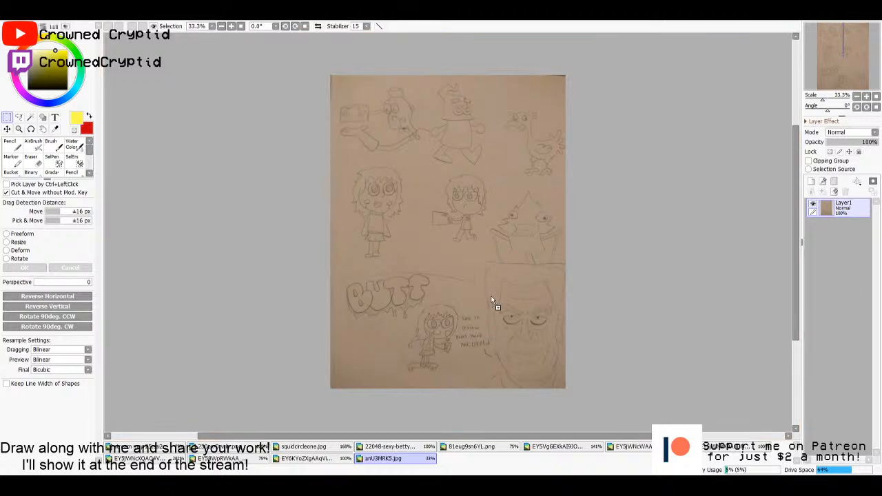
# - Open the viewer's desktop screenshot showing a figure sketch beside the stream and examine the sketch up close
pyautogui.moveTo(491, 297); pyautogui.dragTo(489, 295)
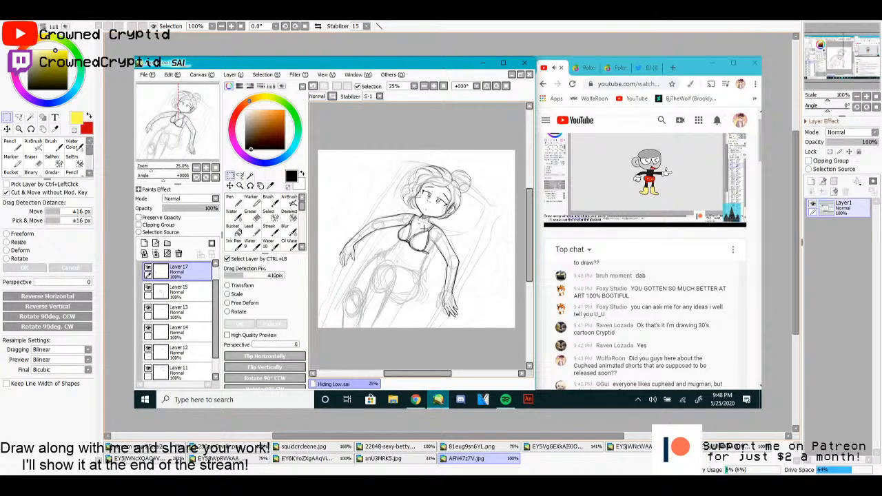
pyautogui.scroll(1, 573, 207)
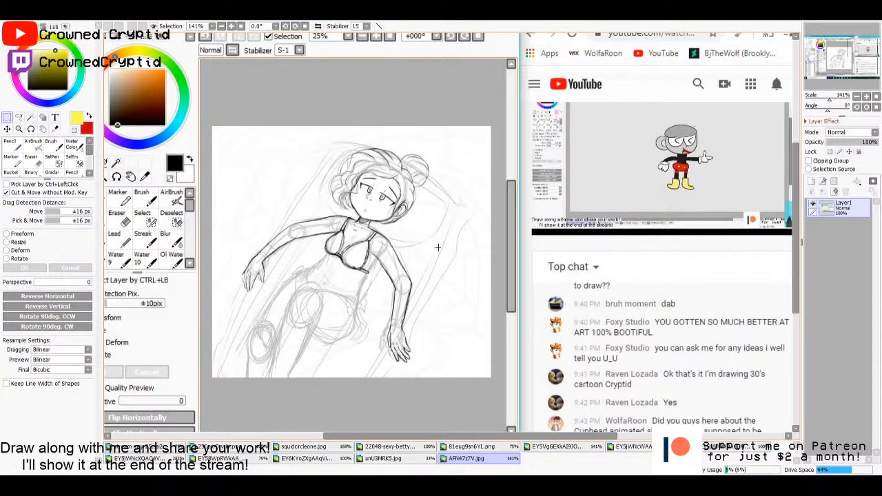
pyautogui.moveTo(357, 249); pyautogui.dragTo(535, 252)
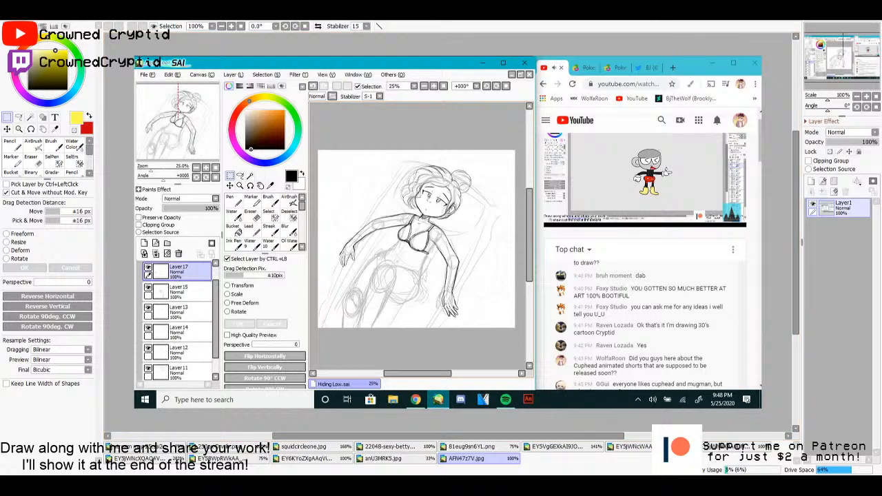
# - Open the Mew drawing with the textured red-brown background and examine it up close
pyautogui.doubleClick(654, 288)
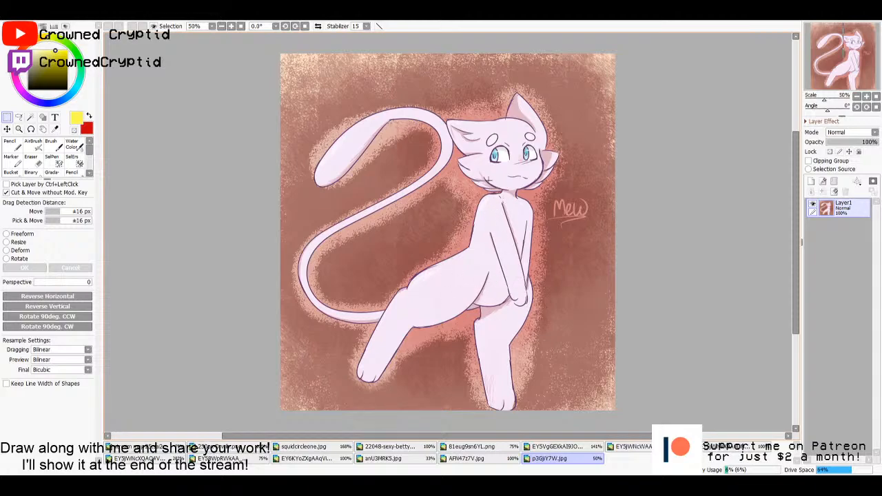
pyautogui.scroll(1, 493, 203)
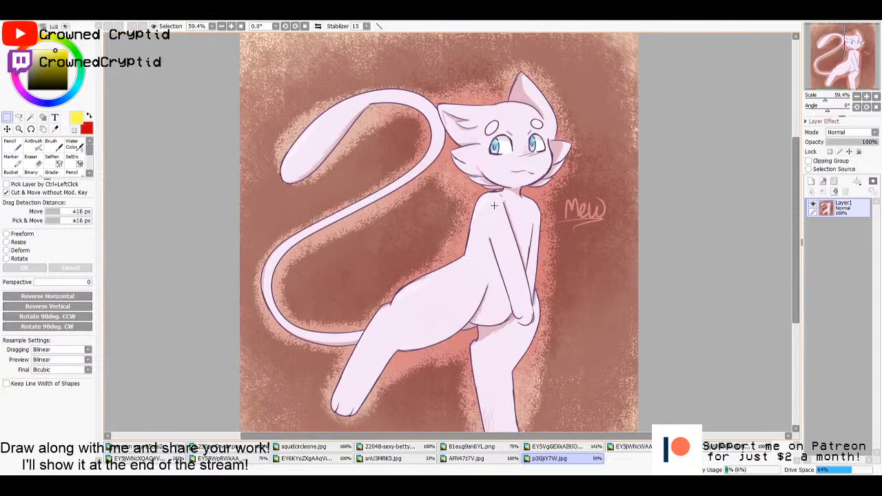
pyautogui.scroll(1, 496, 215)
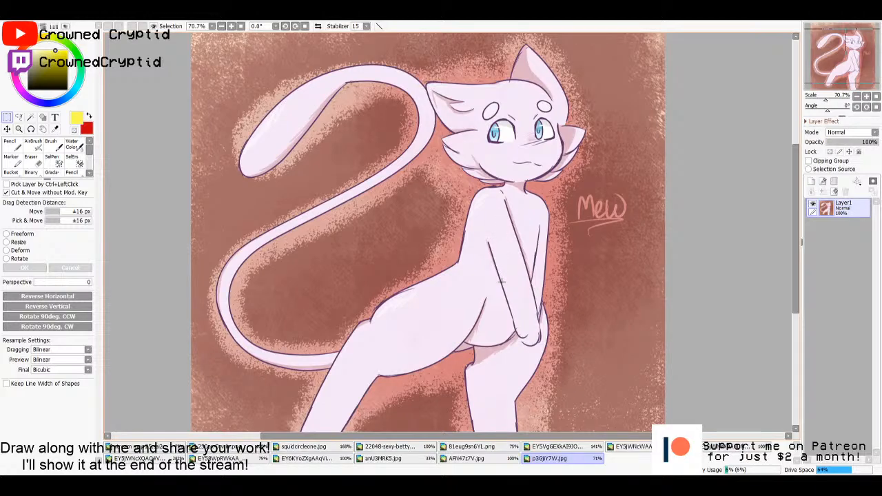
pyautogui.scroll(-1, 502, 281)
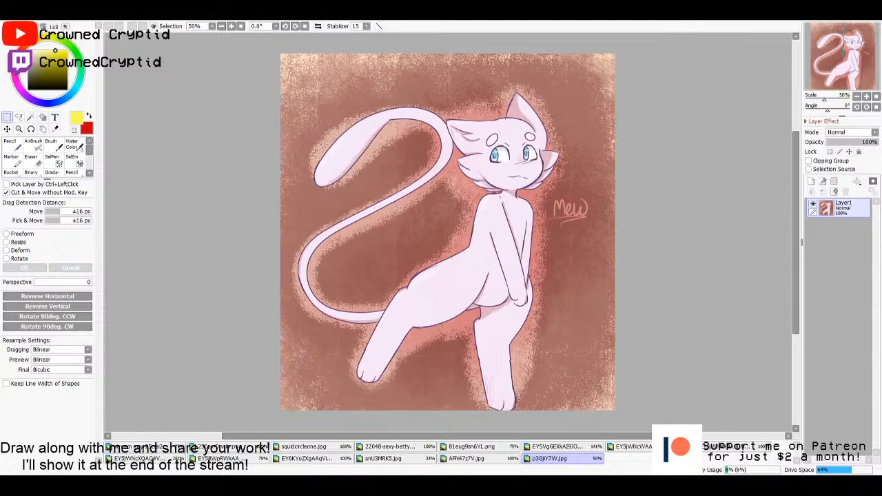
# - Open the Invader Zim drawing with the grey cat on the circus stage, examine the figure up close, and return to the whole image
pyautogui.doubleClick(552, 306)
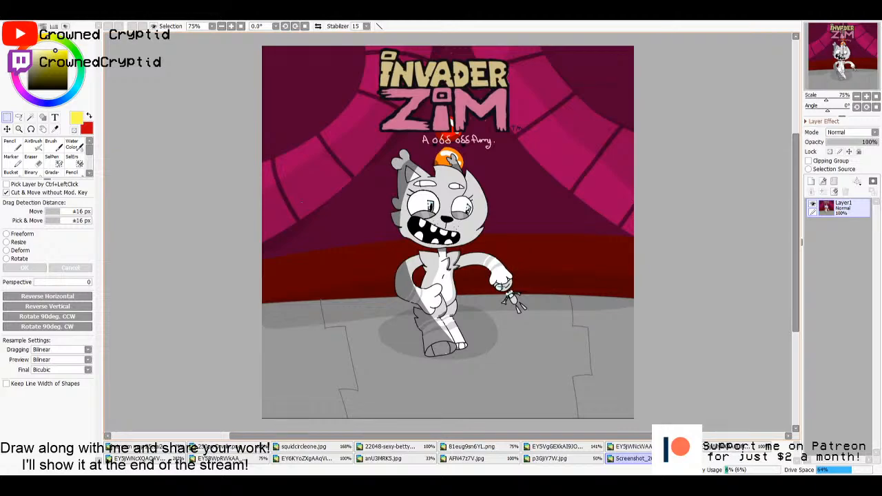
pyautogui.scroll(2, 518, 279)
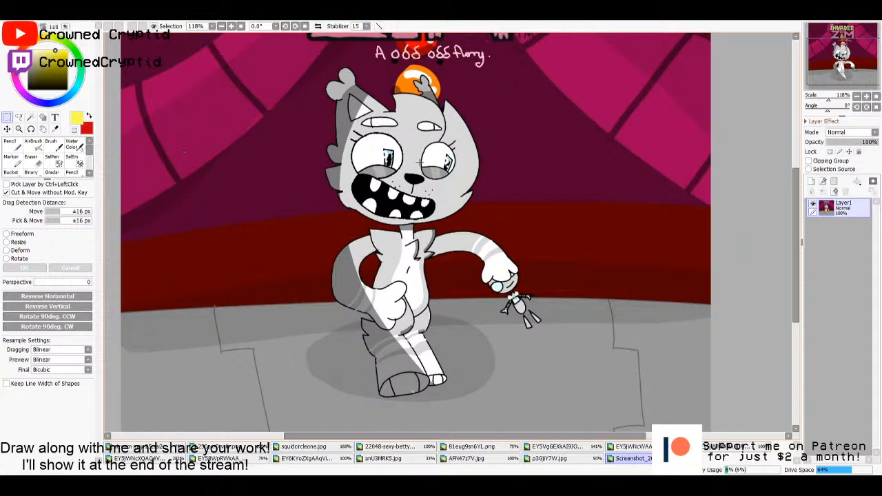
pyautogui.moveTo(418, 157); pyautogui.dragTo(463, 177)
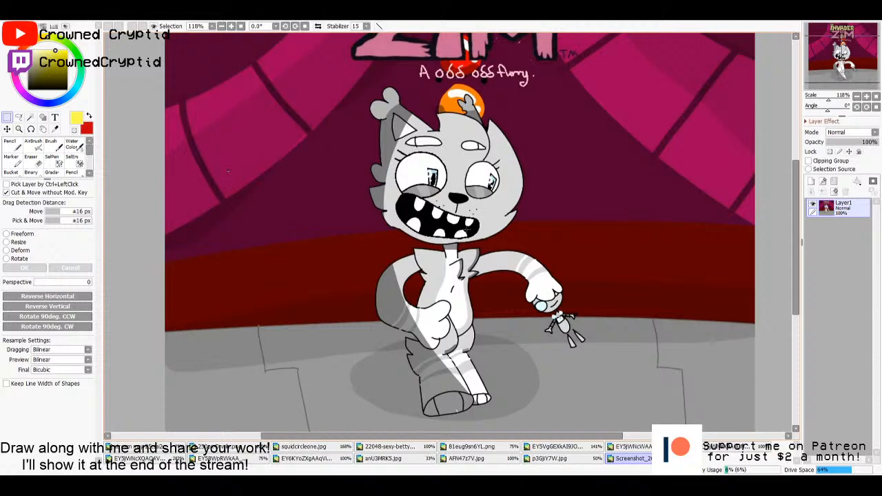
pyautogui.press('Home')
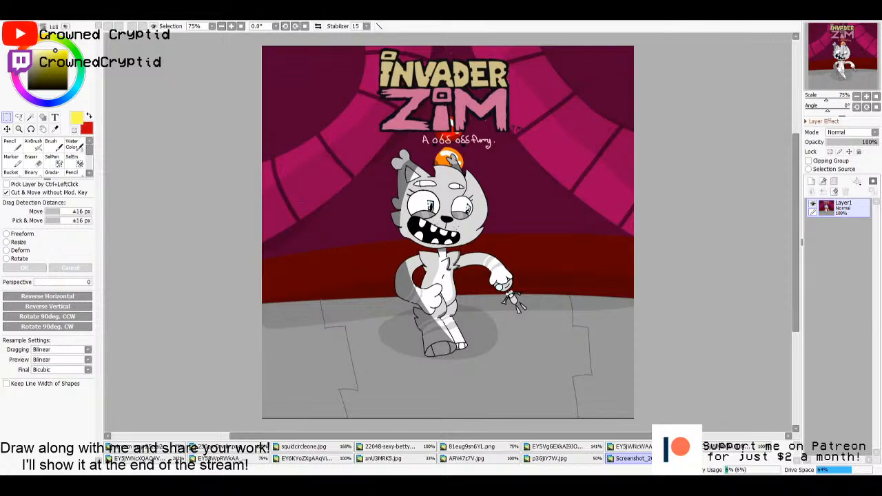
# - Open the two black spiky-creature drawings, one holding a knife and one a pink worm, and compare them by switching back and forth
pyautogui.click(729, 459)
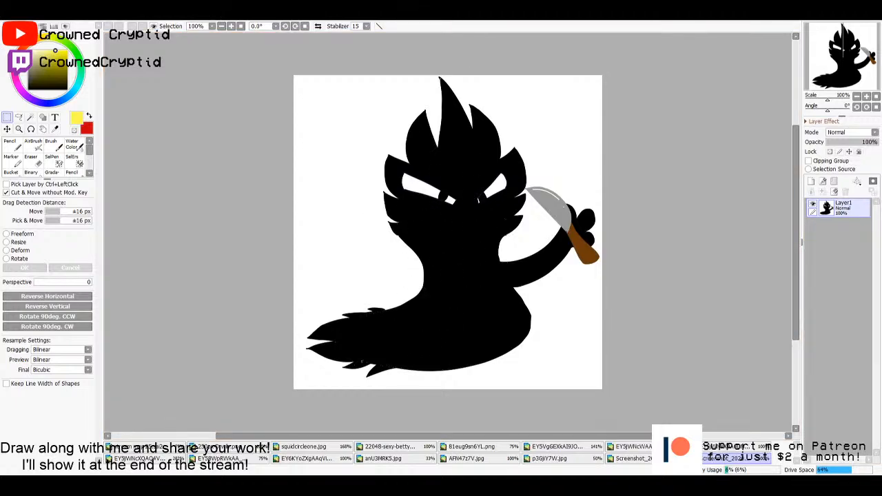
pyautogui.doubleClick(423, 130)
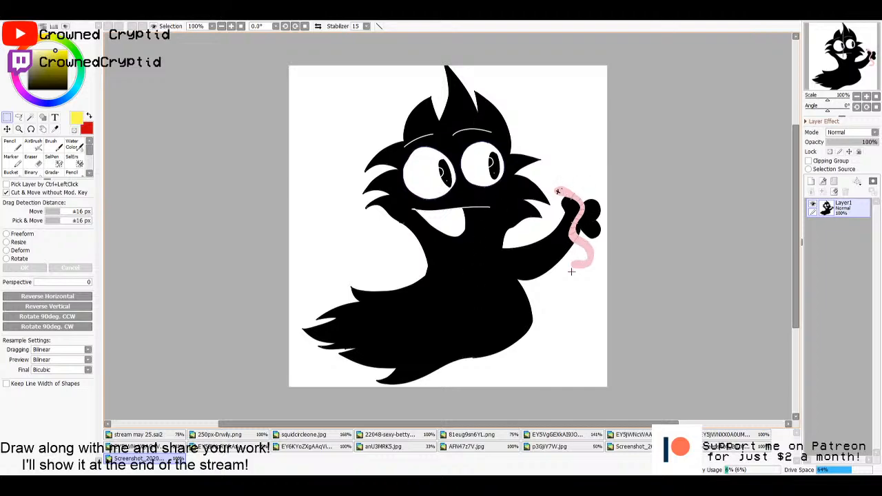
pyautogui.click(724, 448)
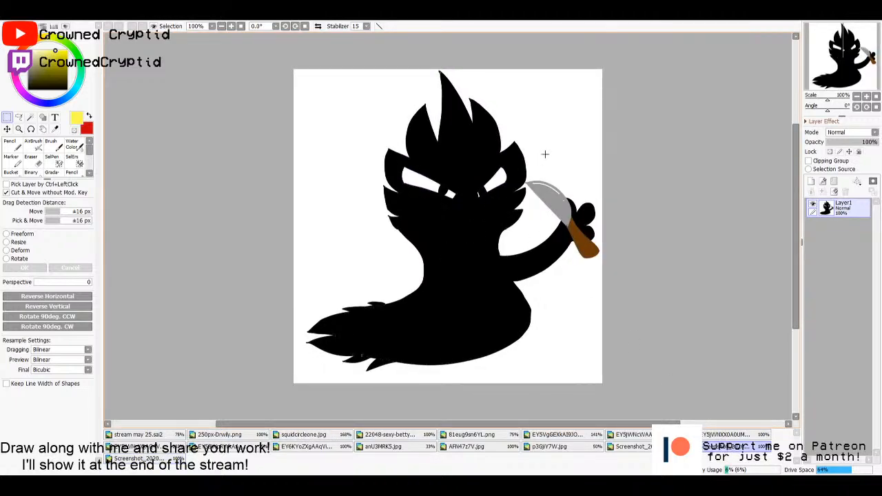
pyautogui.click(155, 460)
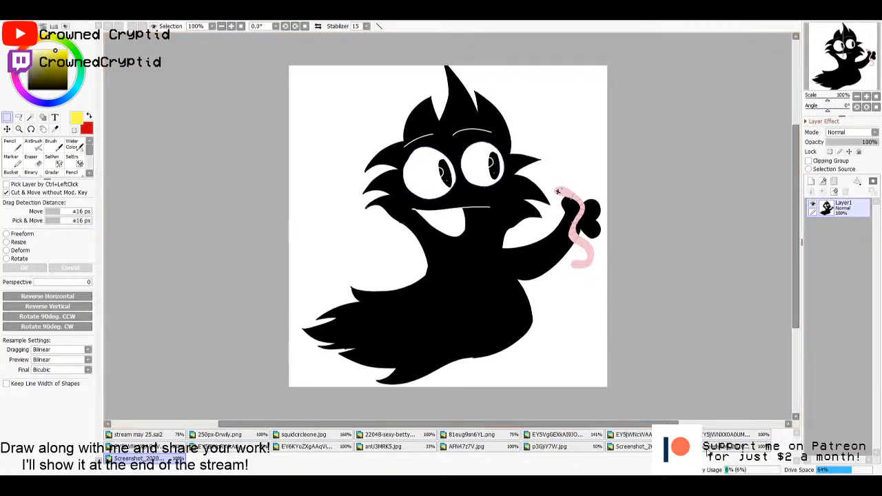
pyautogui.click(724, 448)
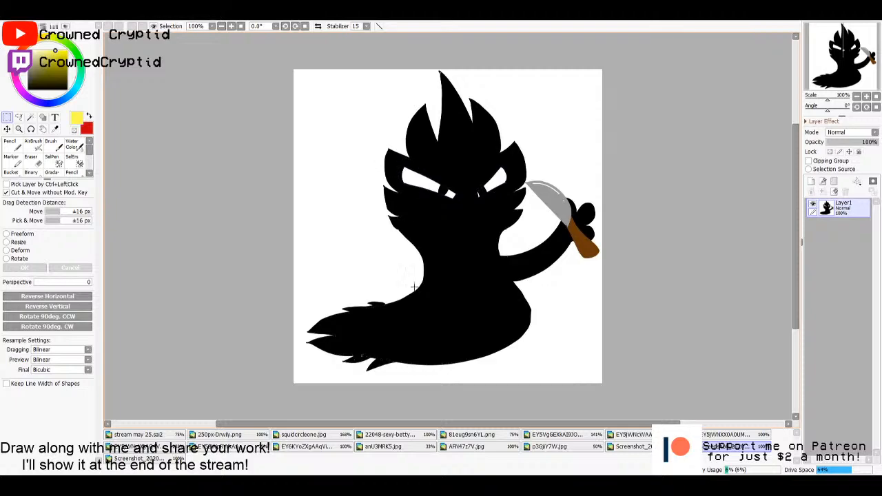
pyautogui.click(170, 457)
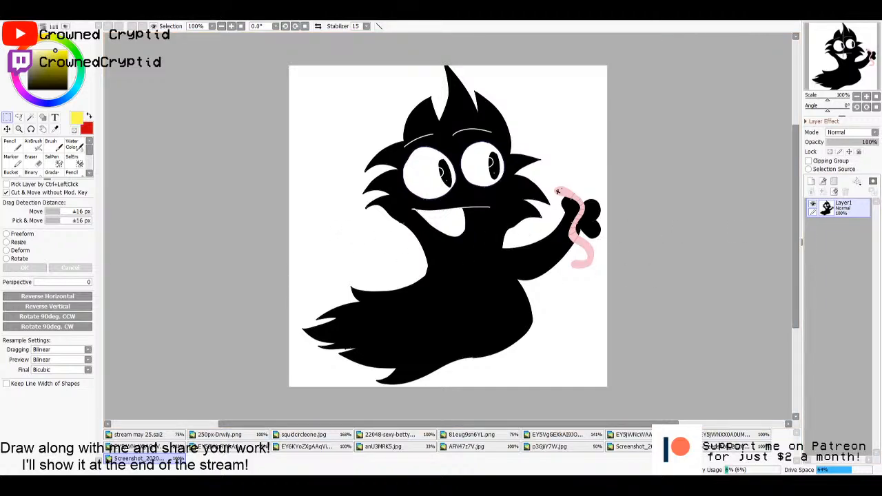
# - Open the drawing of the green-haired cat girl on the pink heart background and examine it up close and as a whole
pyautogui.moveTo(639, 284); pyautogui.dragTo(638, 284)
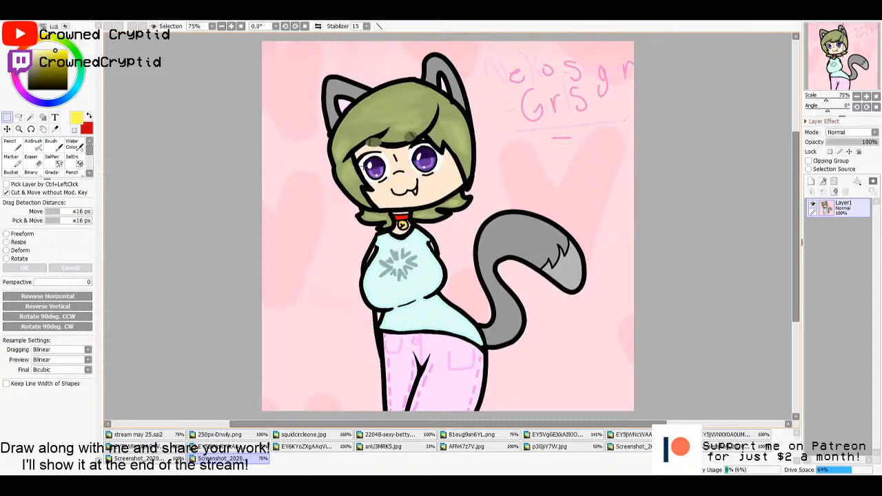
pyautogui.scroll(1, 400, 177)
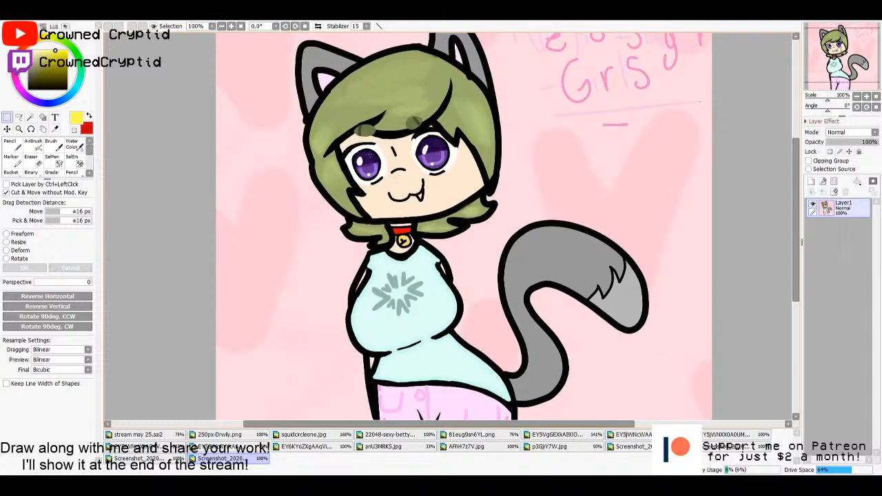
pyautogui.scroll(-3, 399, 176)
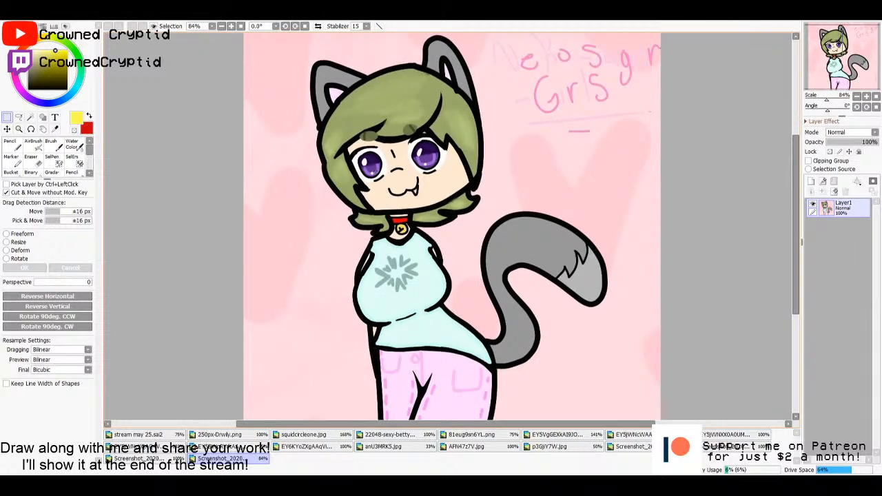
pyautogui.scroll(-1, 422, 189)
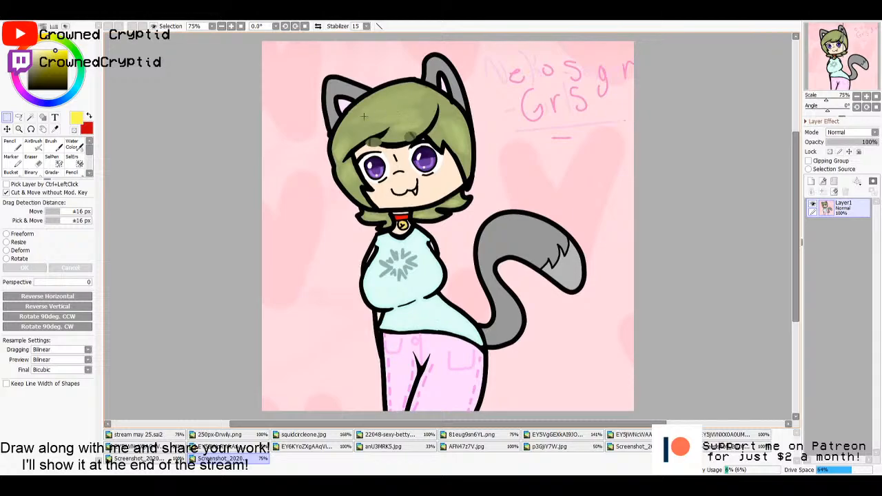
pyautogui.scroll(1, 400, 106)
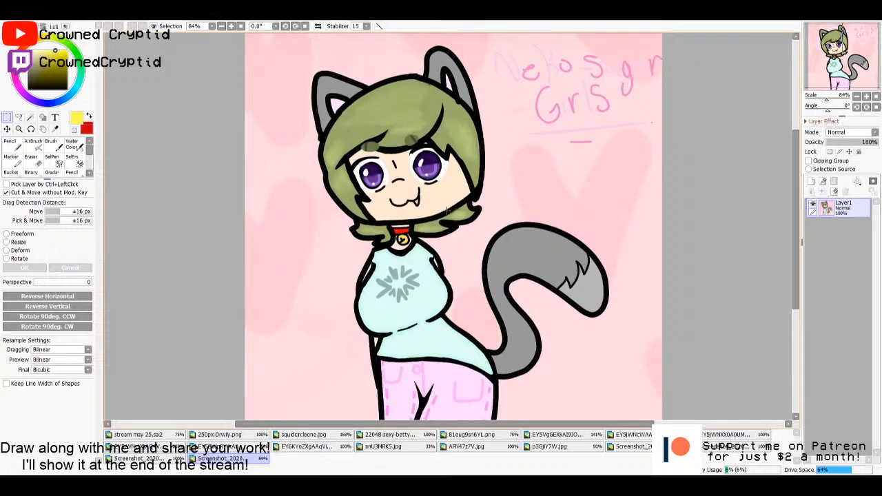
pyautogui.scroll(-1, 447, 209)
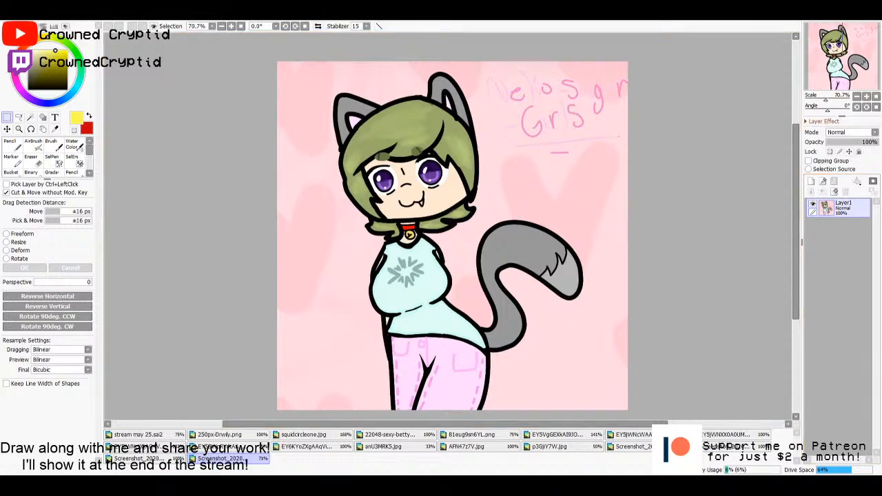
pyautogui.scroll(1, 614, 140)
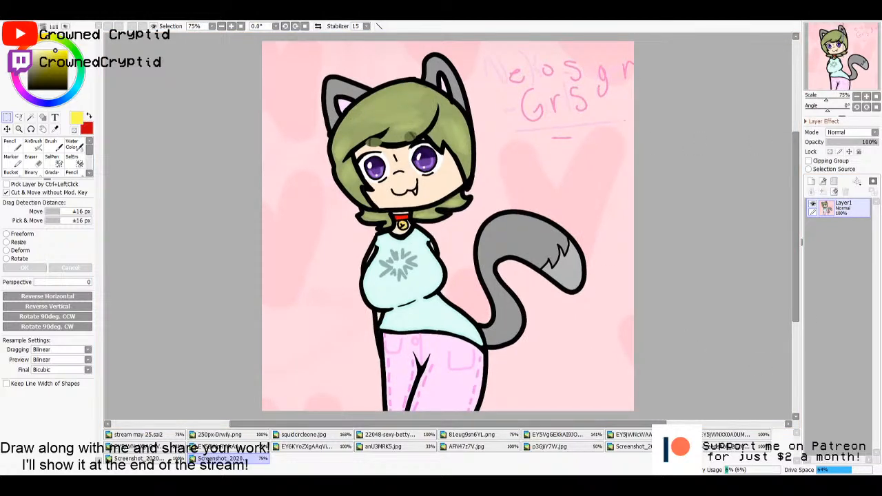